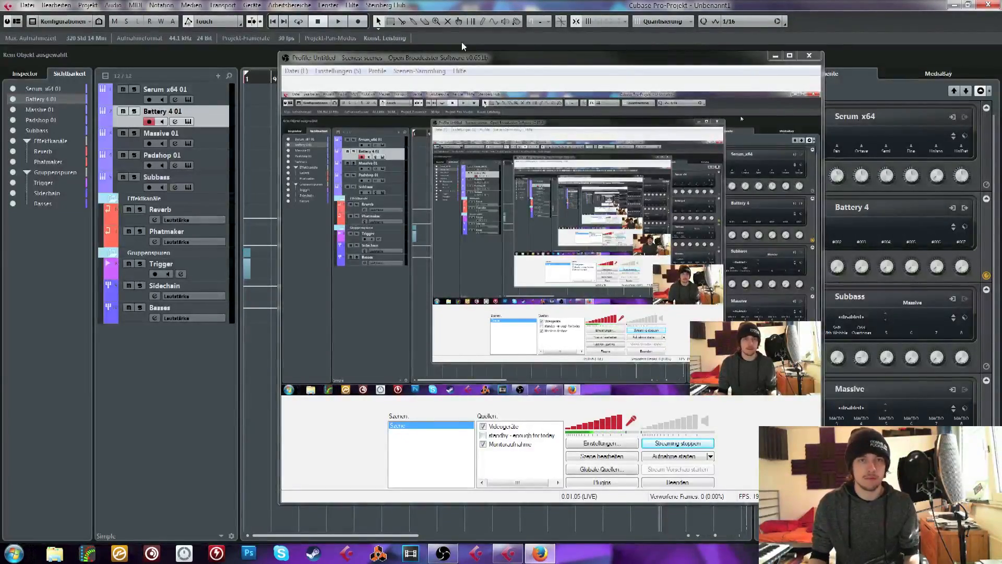
Minimize the Open Broadcaster Software window and select the Serum x64 01 track in the Cubase project
drag(535, 57, 627, 67)
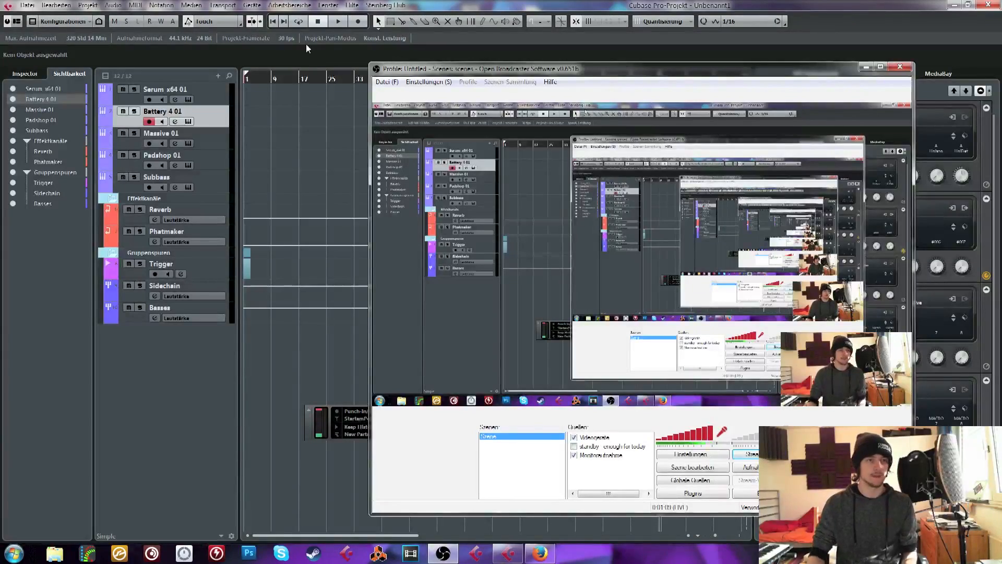
click(271, 83)
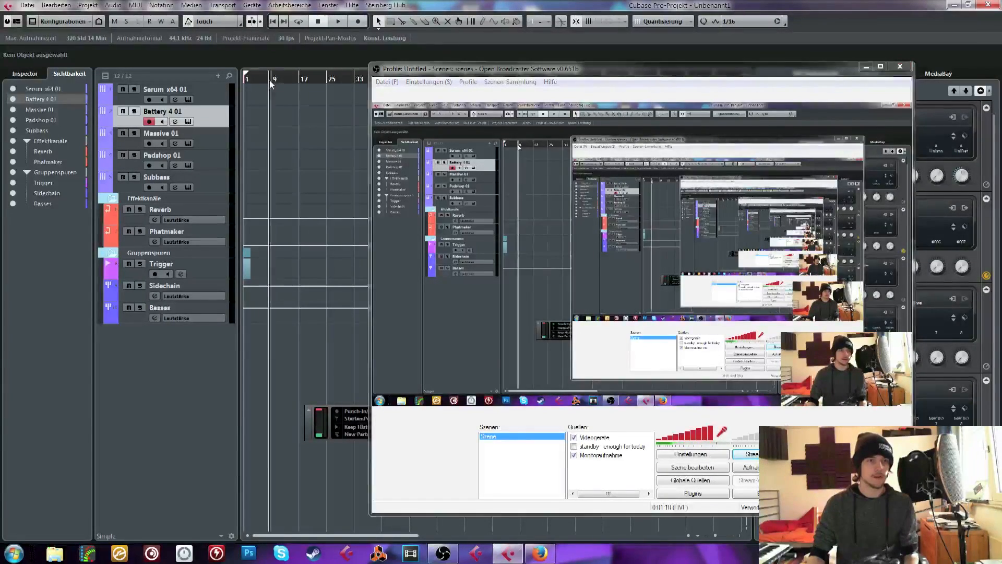
click(866, 67)
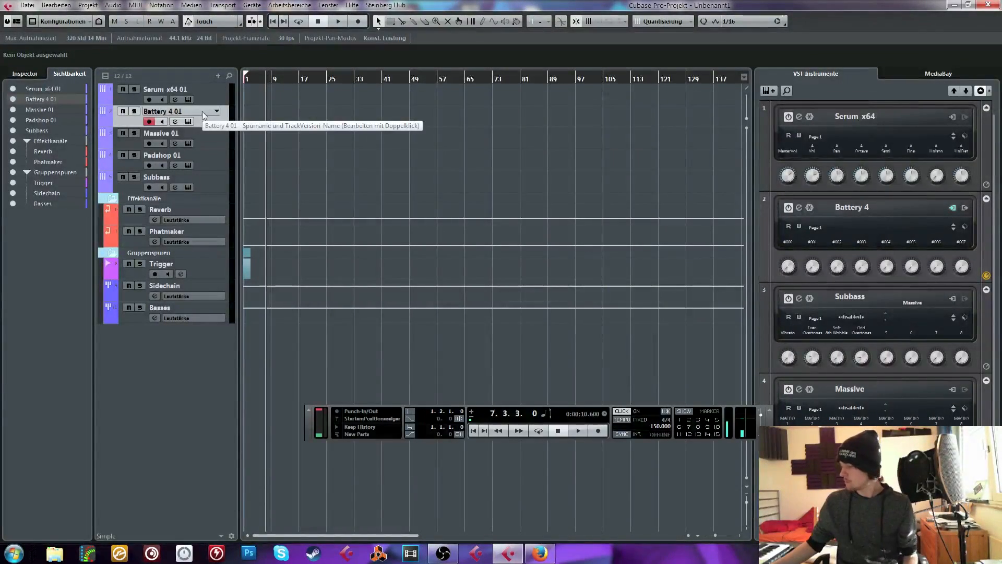
click(217, 90)
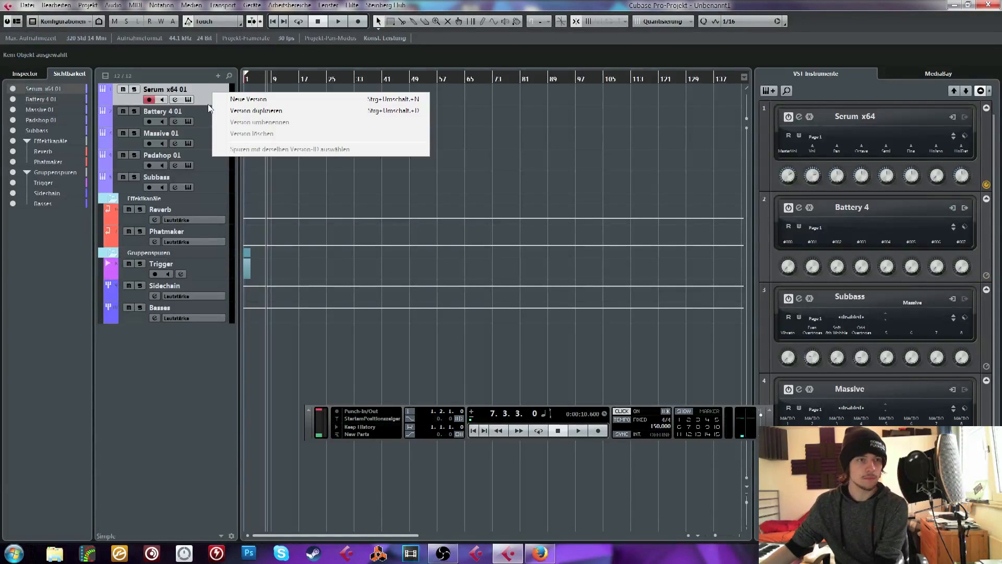
click(559, 141)
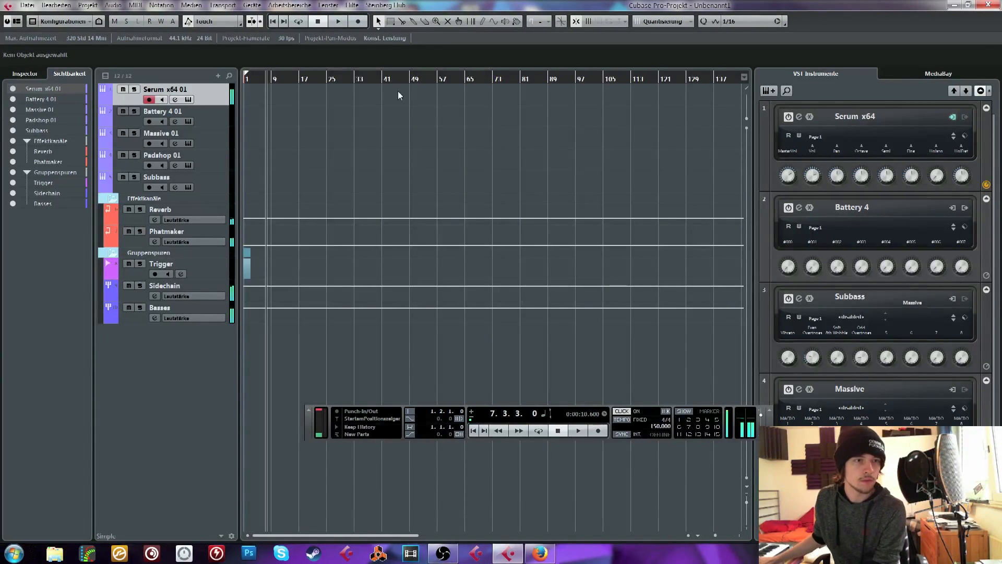
Mute the Reverb and Phatmaker effect channels
click(128, 210)
click(129, 231)
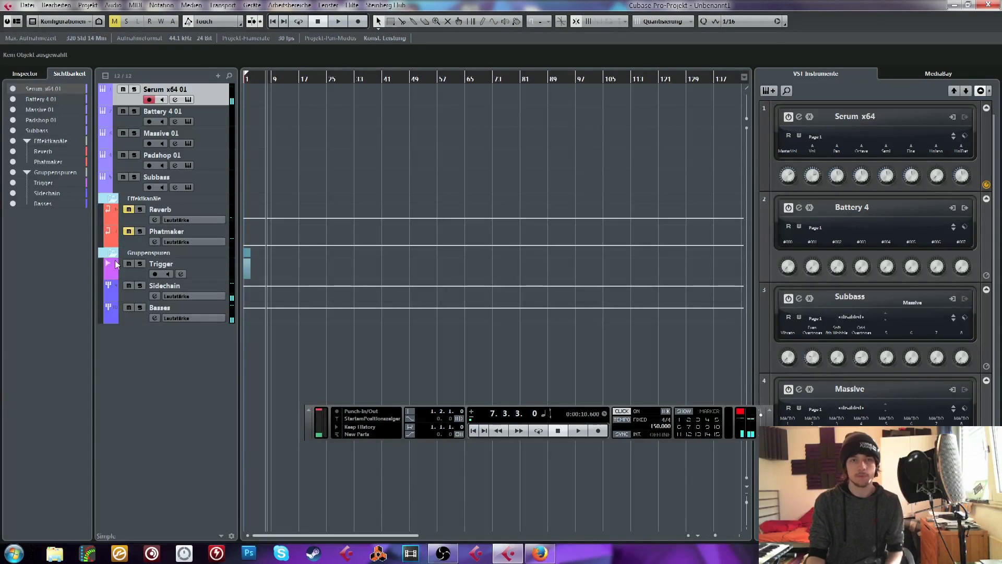
click(540, 553)
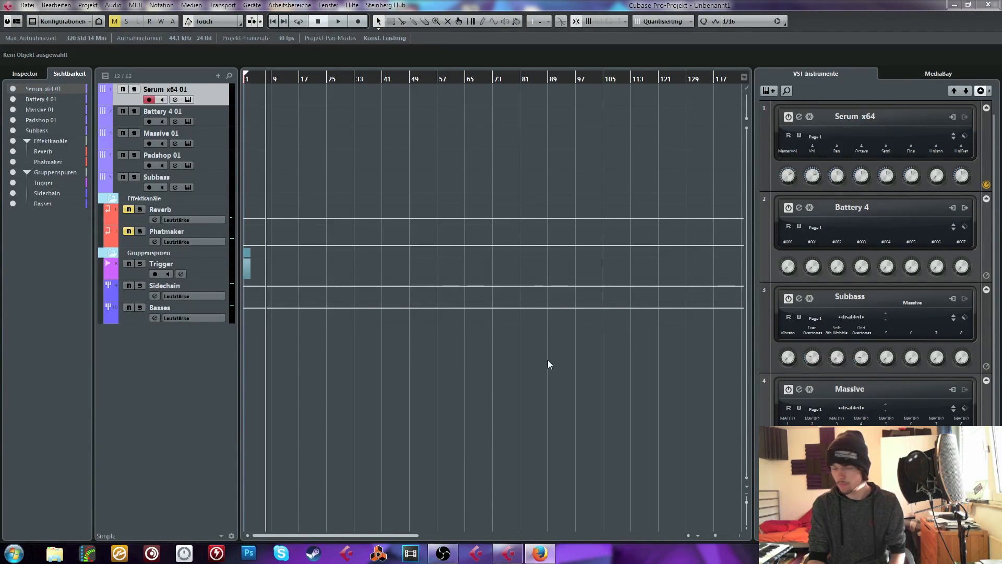
click(508, 553)
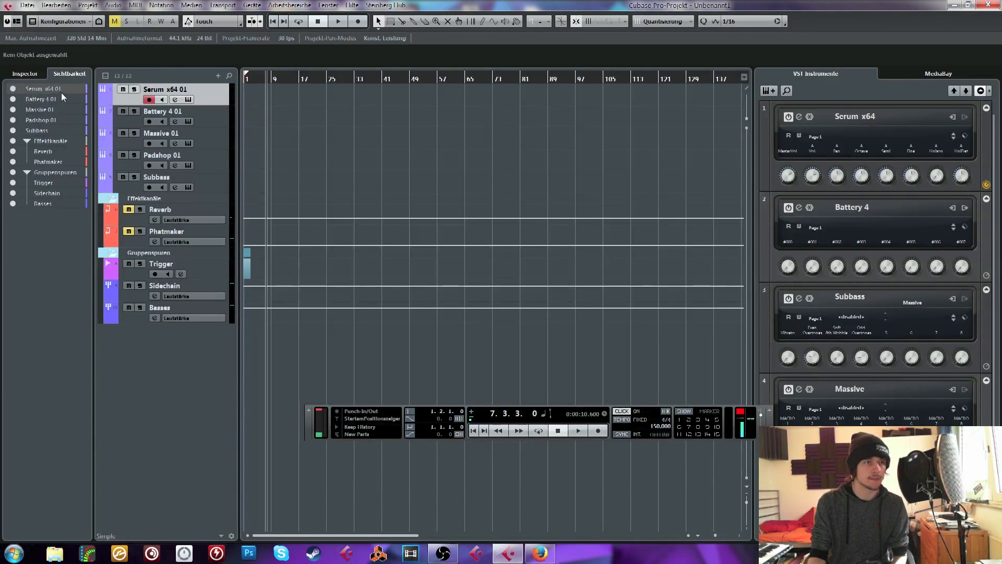
Show the Inspector for the Serum x64 01 track, open its Serum instrument editor and reposition the editor window
click(38, 77)
click(59, 93)
click(67, 107)
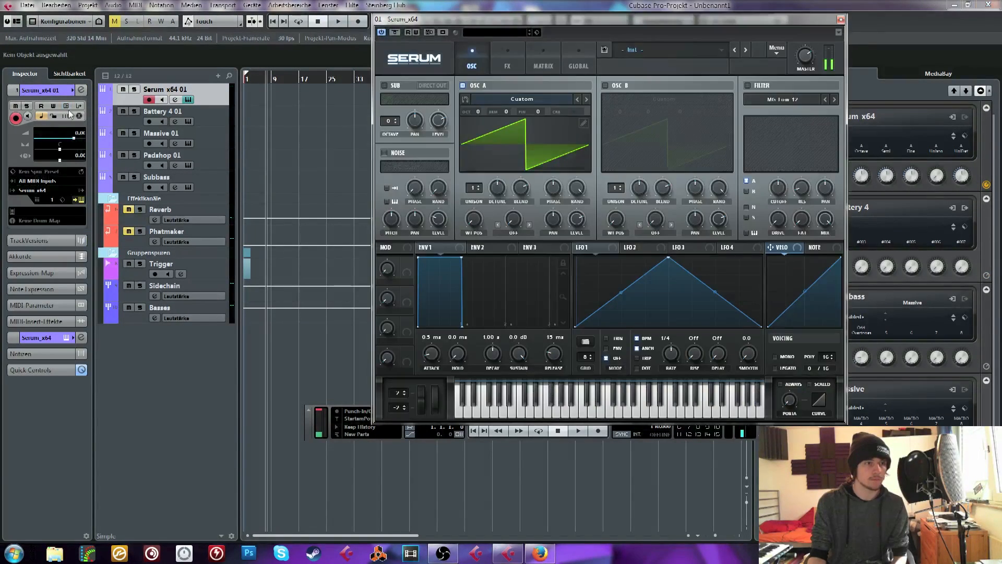
drag(533, 19, 481, 39)
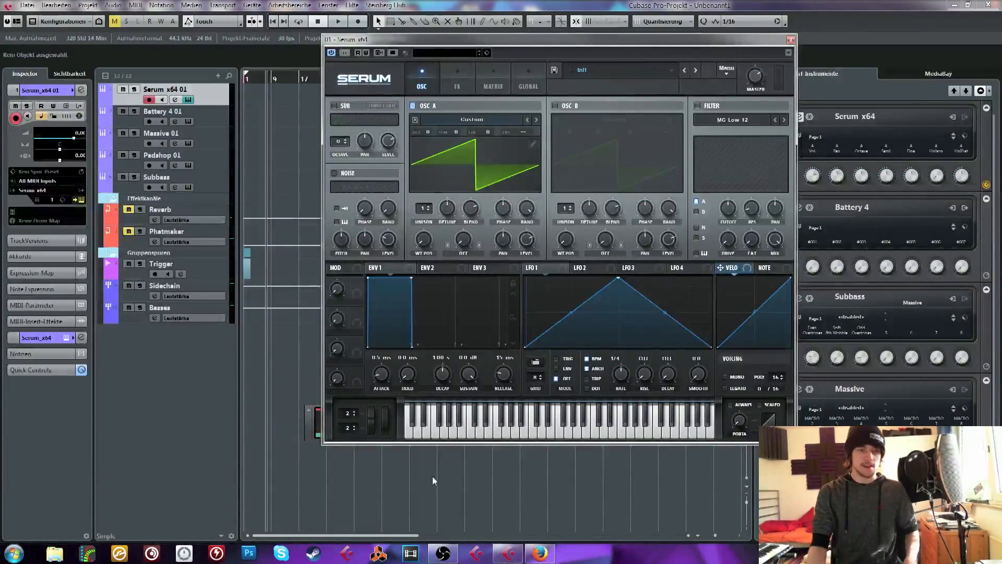
Check the stream in Open Broadcaster Software, return to Cubase and move the Serum editor farther from the track list
click(442, 553)
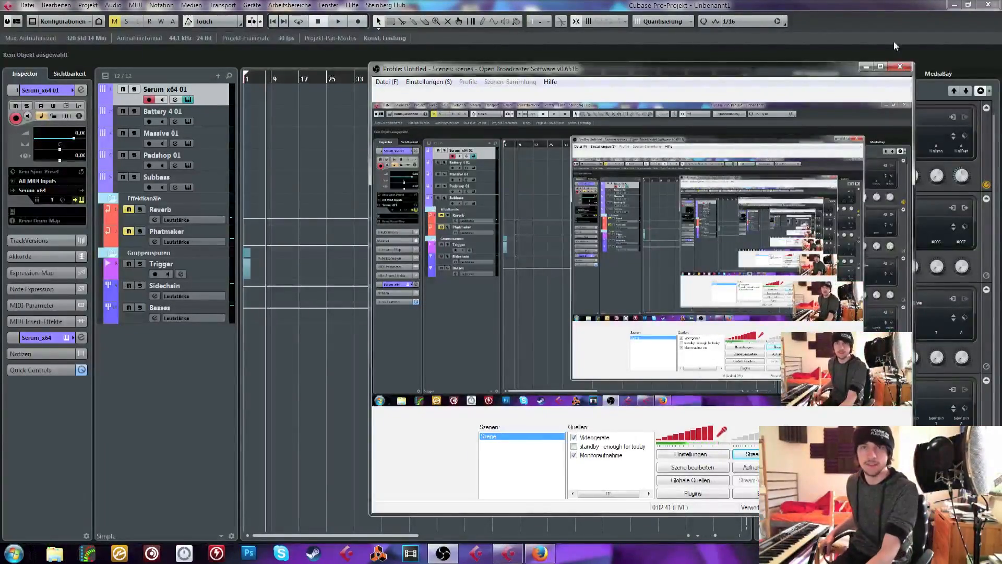
click(865, 67)
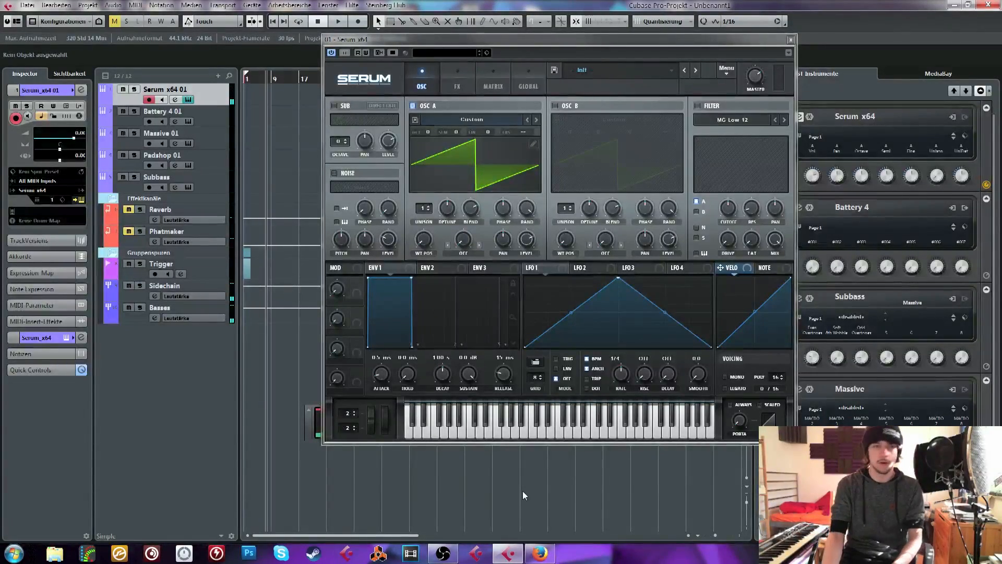
drag(548, 38, 660, 53)
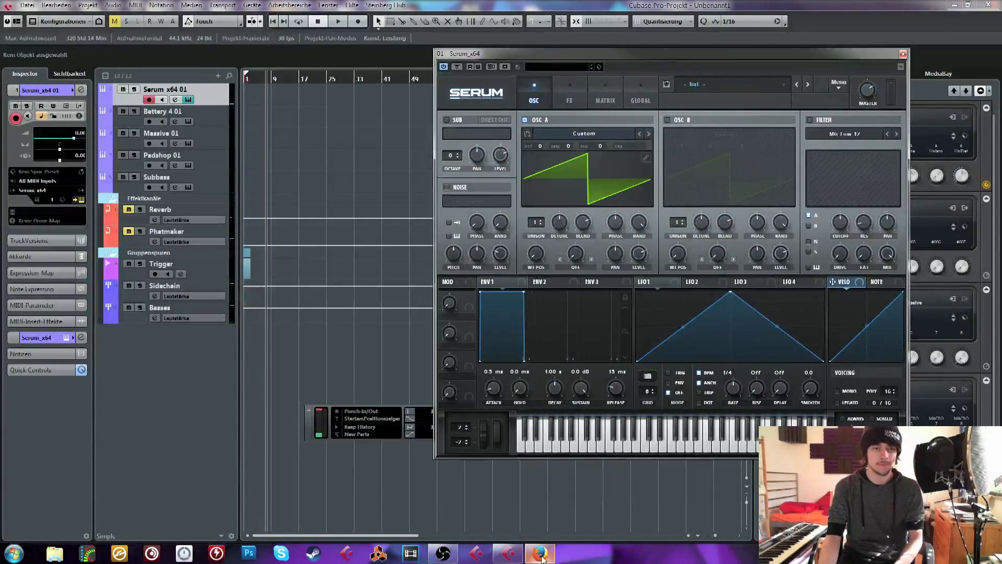
click(348, 83)
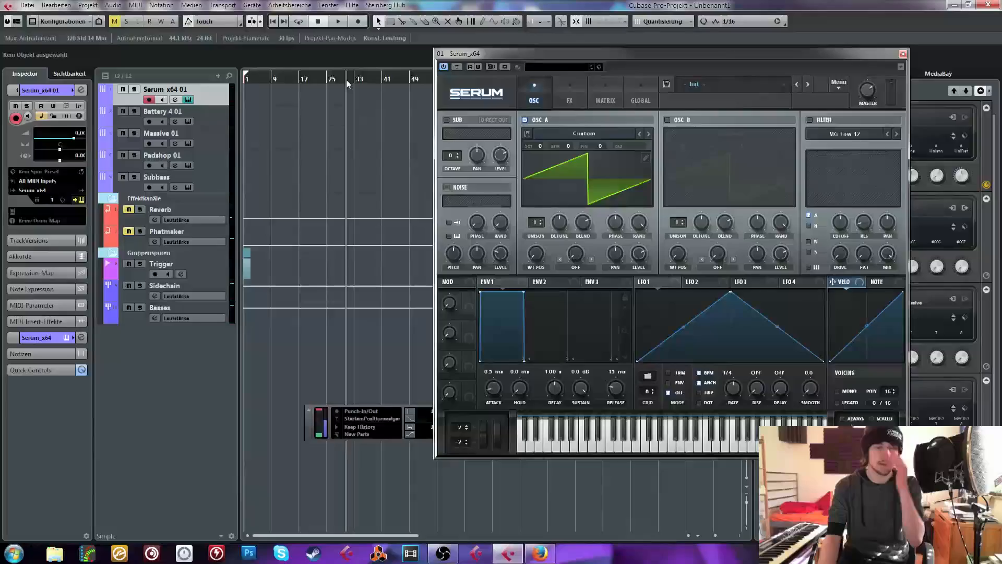
Switch to Open Broadcaster Software and set the microphone sync offset to 1350 ms in the audio settings, applying the change
click(443, 552)
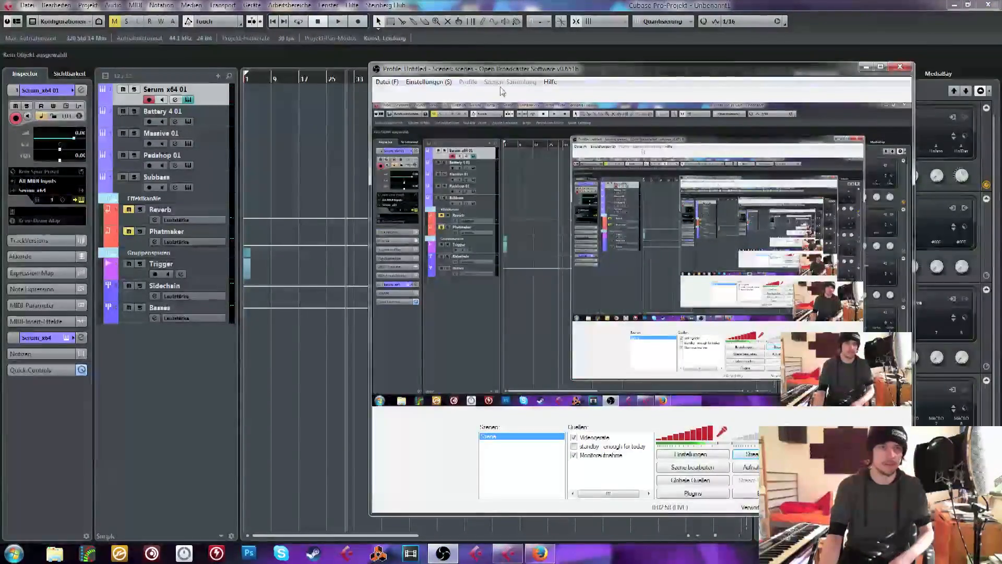
click(429, 82)
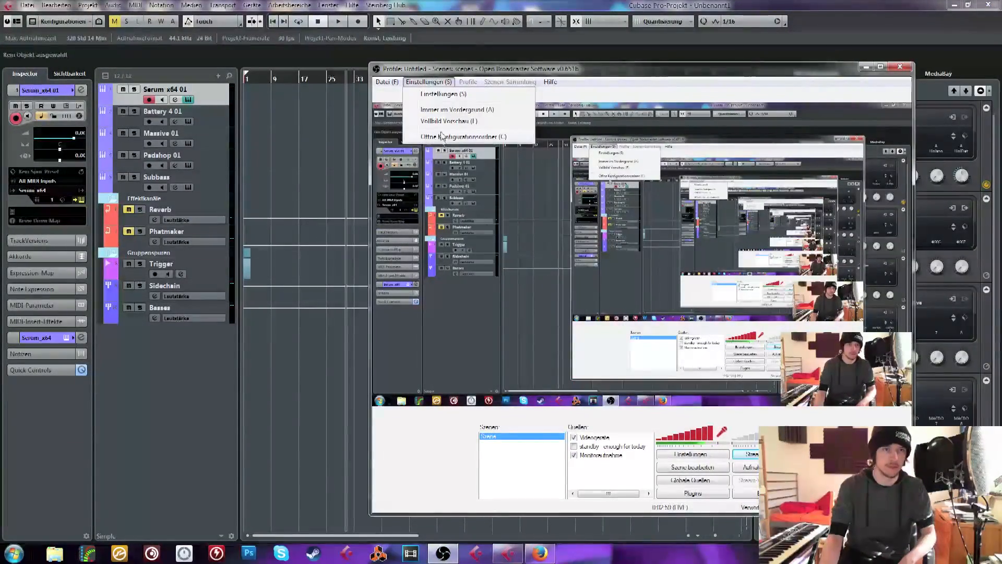
click(437, 94)
click(301, 161)
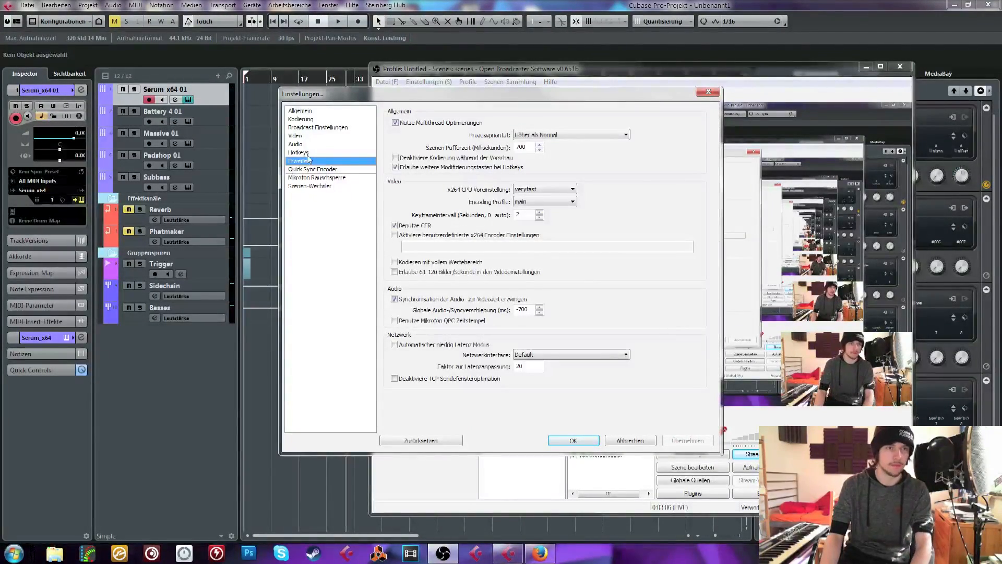
click(298, 144)
drag(515, 230, 499, 230)
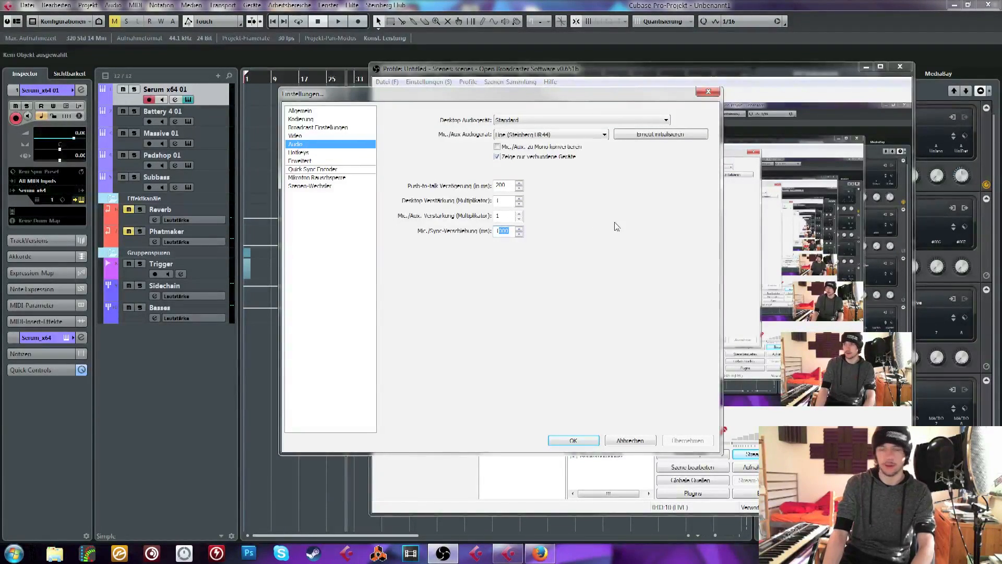
text(250)
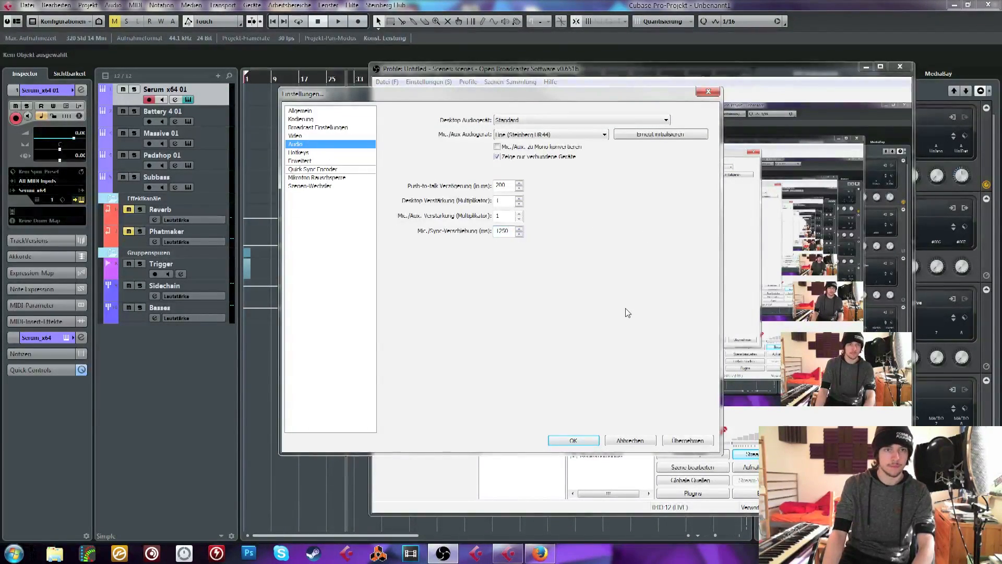
drag(514, 231, 497, 231)
text(1350)
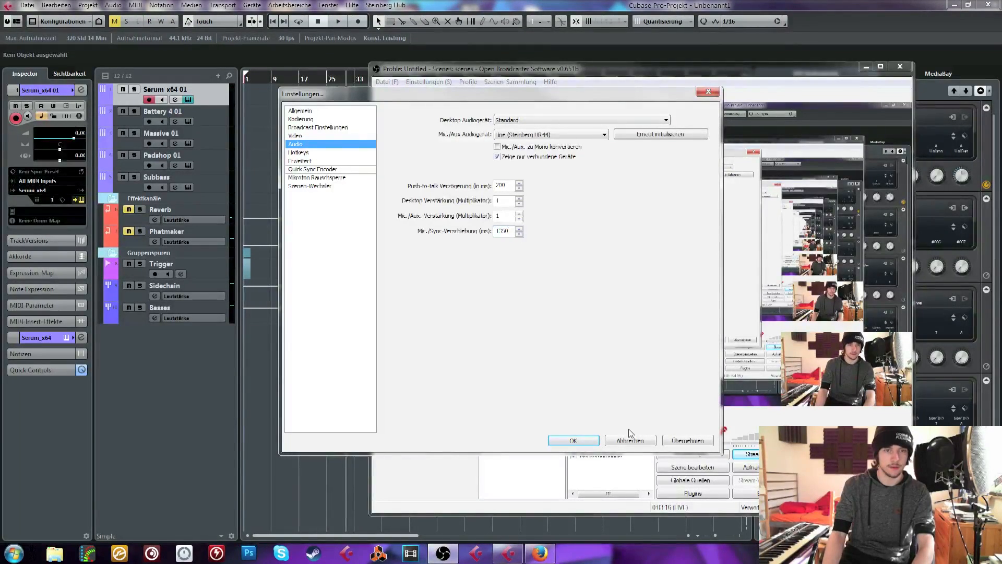
click(693, 441)
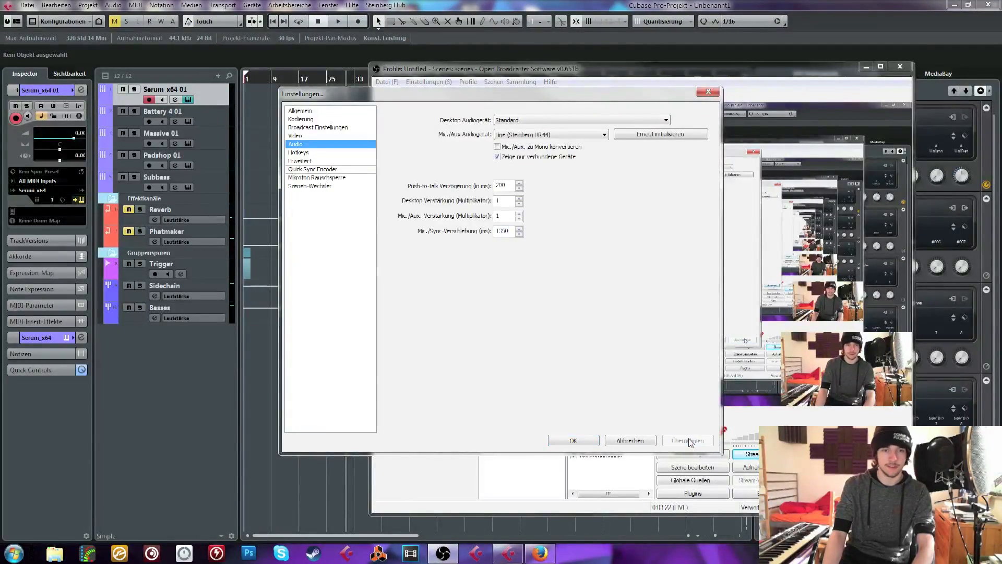
click(572, 440)
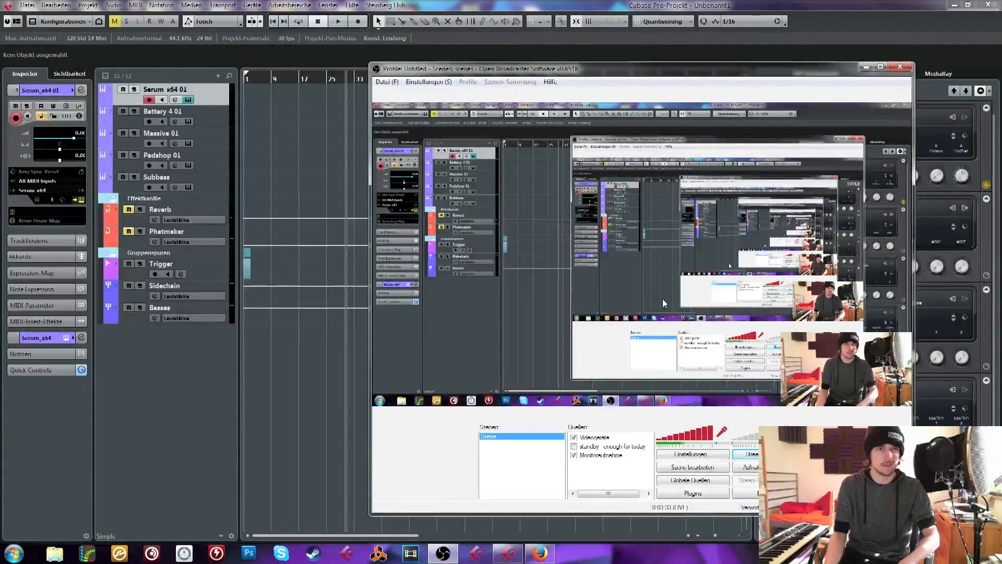
Return the project cursor to bar 1 in Cubase and route the Serum x64 01 channel's output to the Sidechain group
click(246, 80)
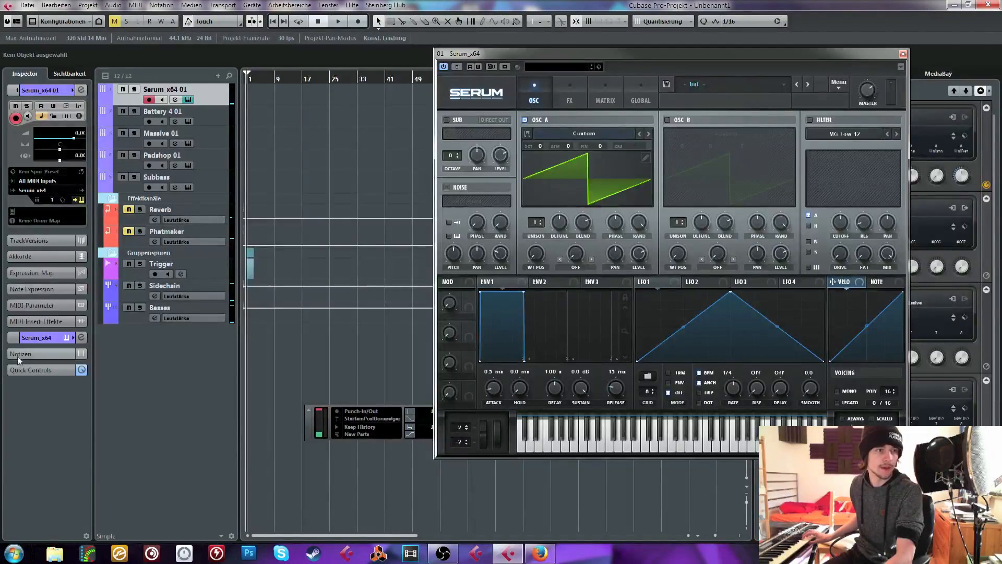
click(81, 90)
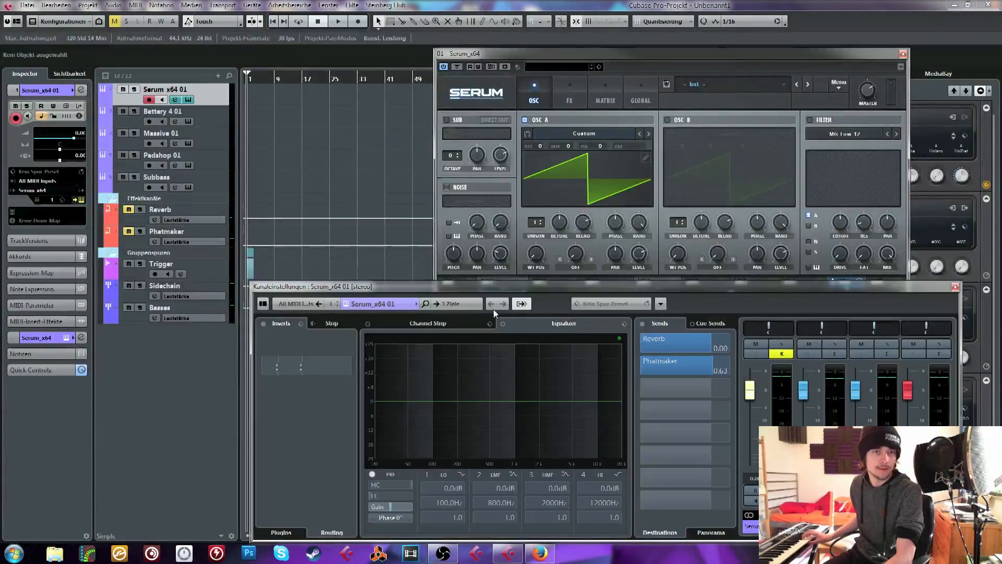
click(454, 304)
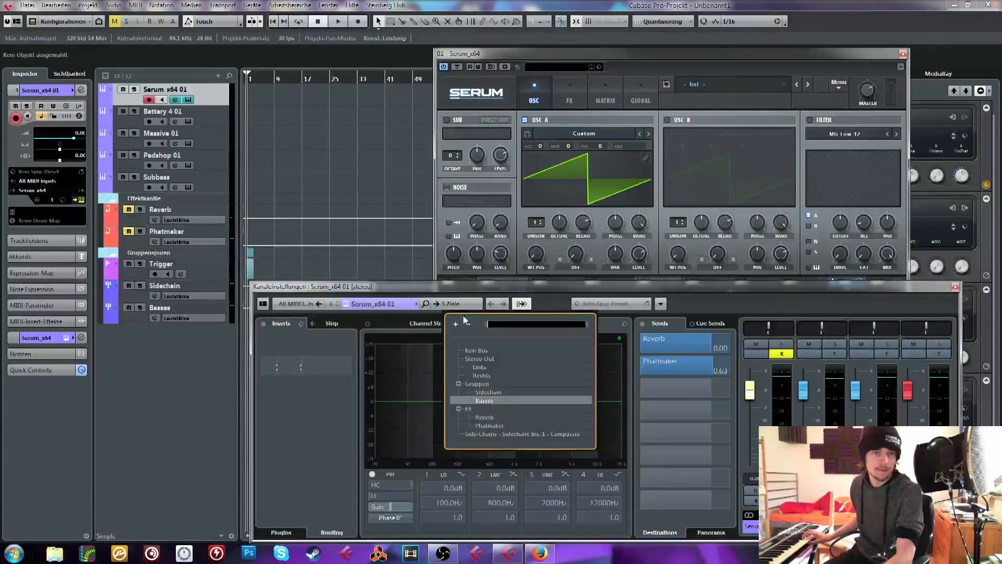
click(493, 391)
click(955, 286)
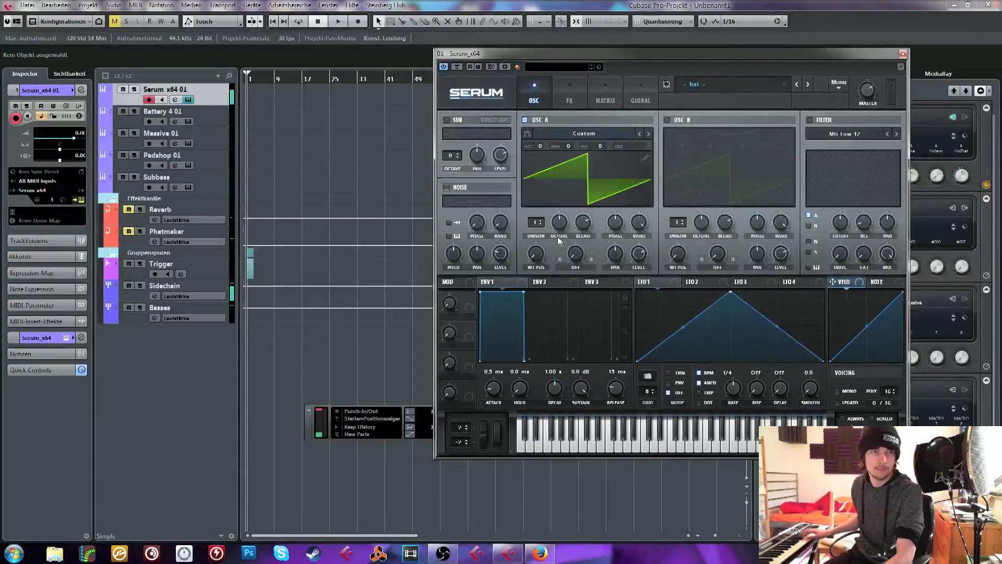
Set the Yamaha Steinberg USB ASIO driver's buffer size to 512 samples in the device setup
click(252, 5)
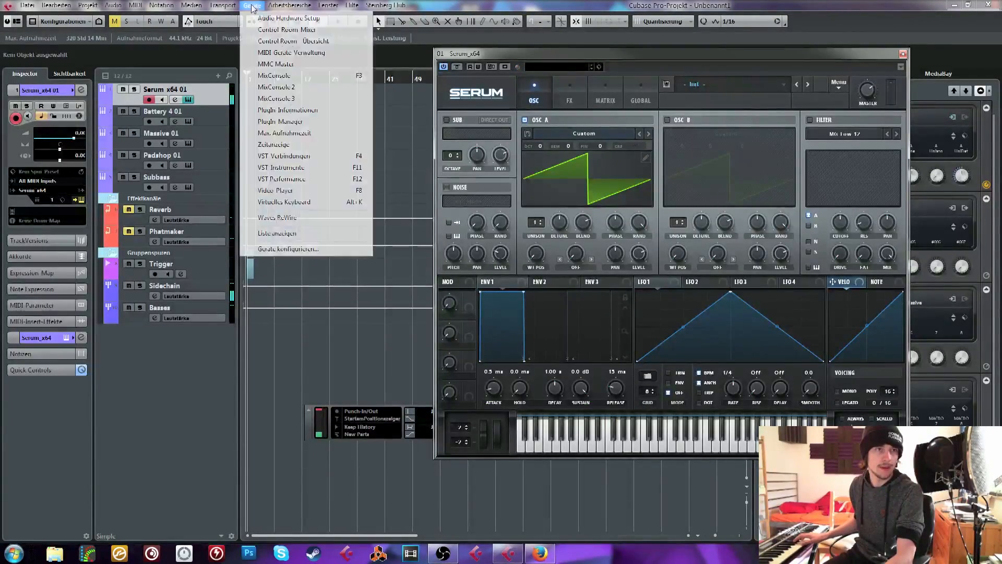
click(280, 249)
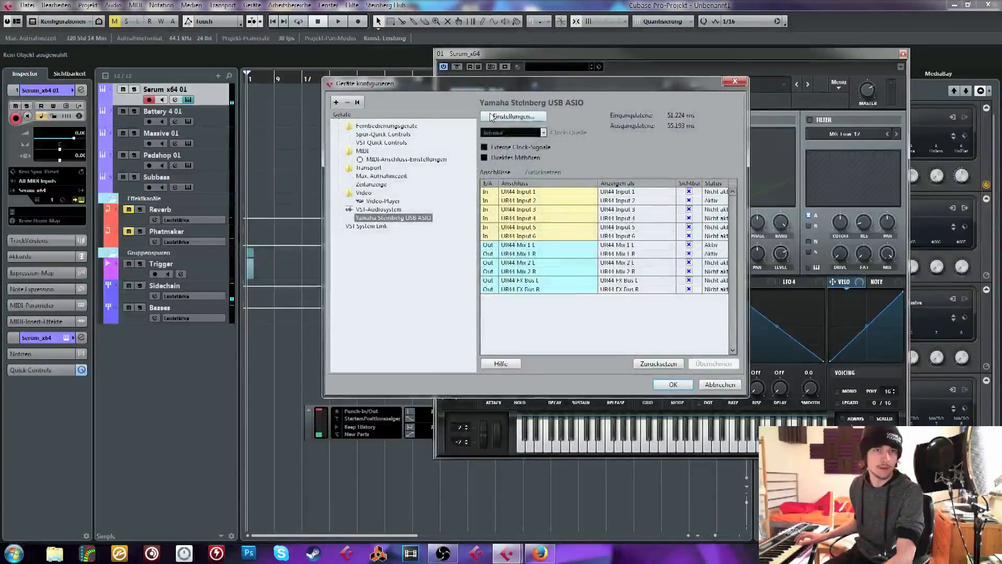
click(513, 116)
click(517, 271)
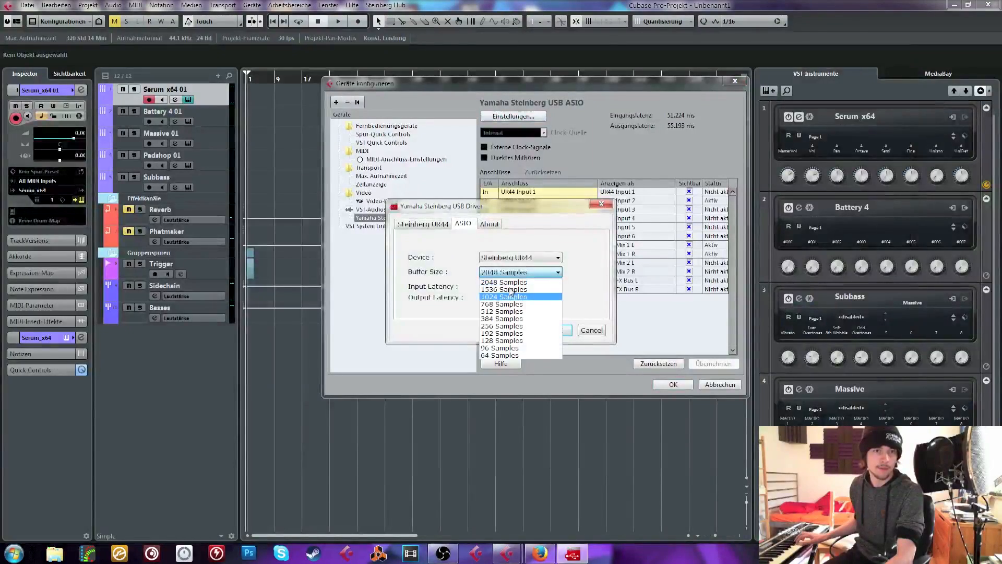
click(504, 311)
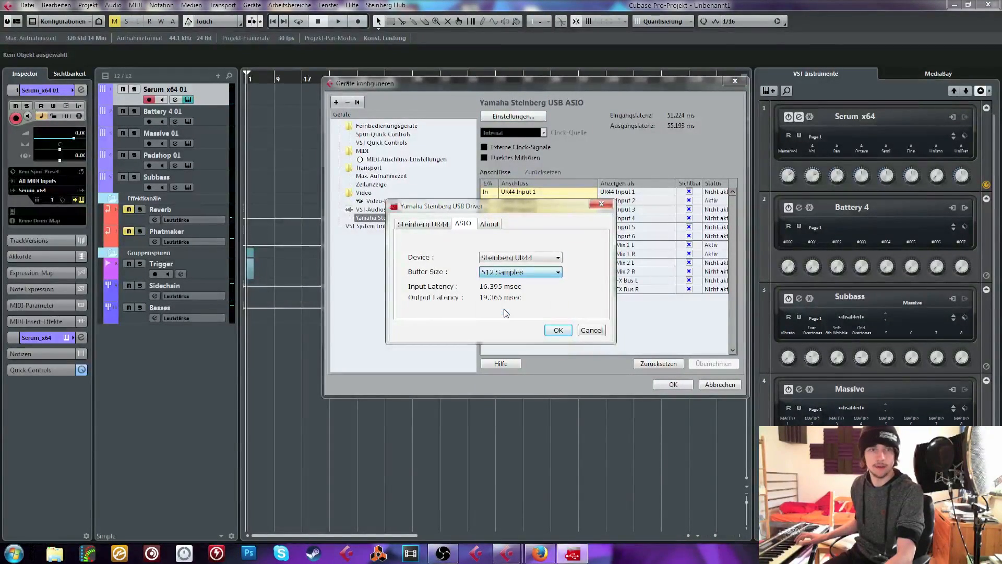
click(556, 332)
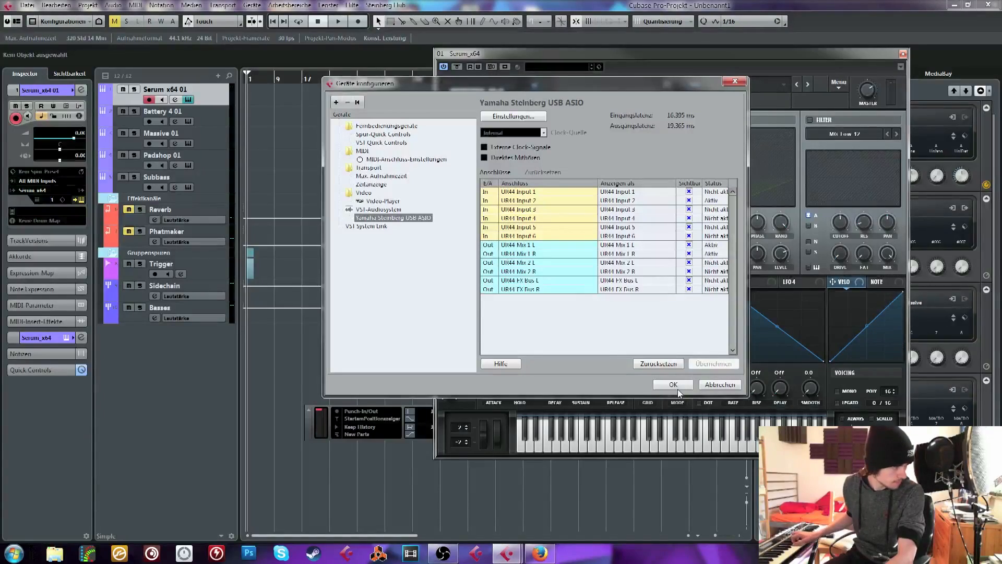
click(683, 387)
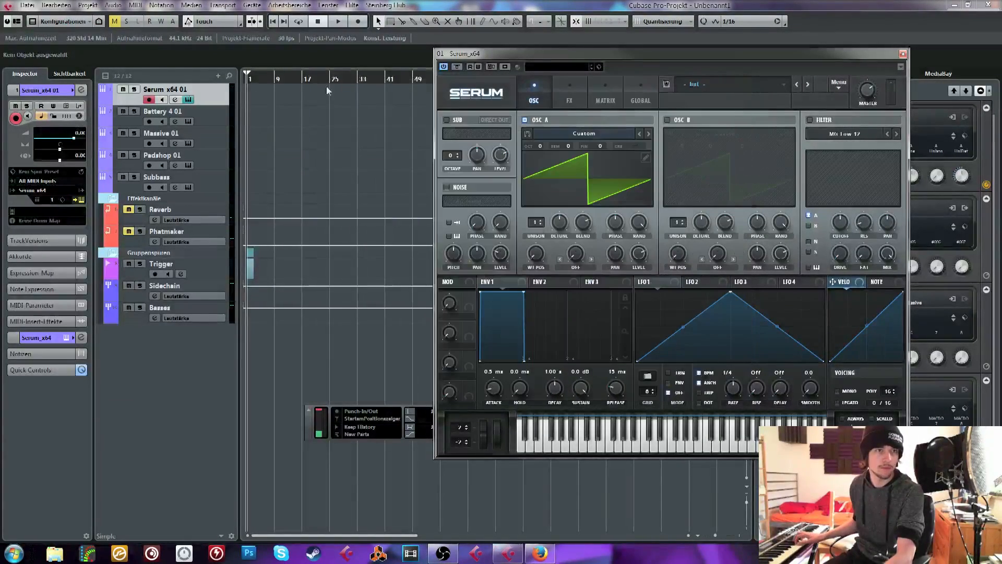
Switch to Open Broadcaster Software and set the microphone sync offset to 1125 ms in the audio settings, applying the change
click(442, 554)
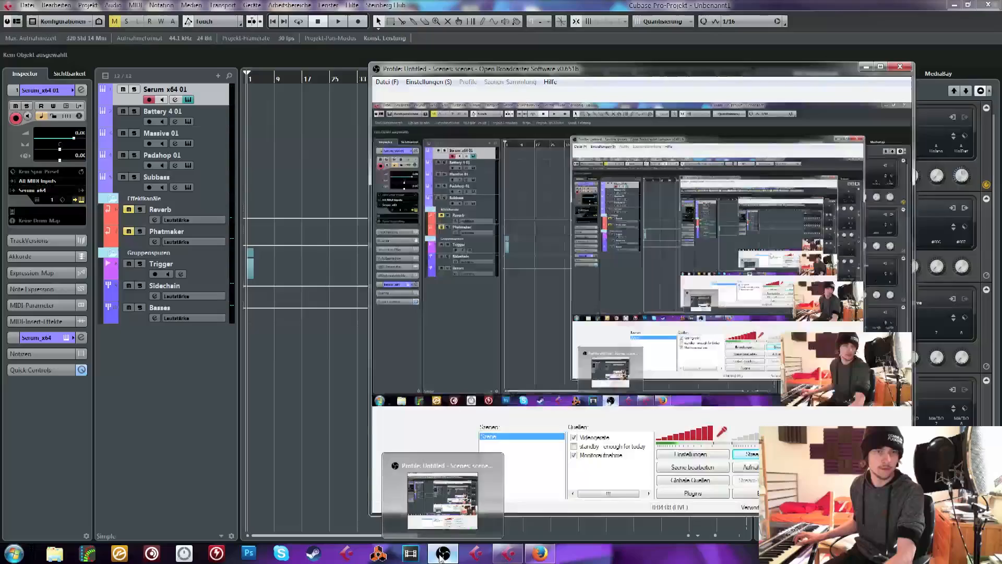
click(255, 330)
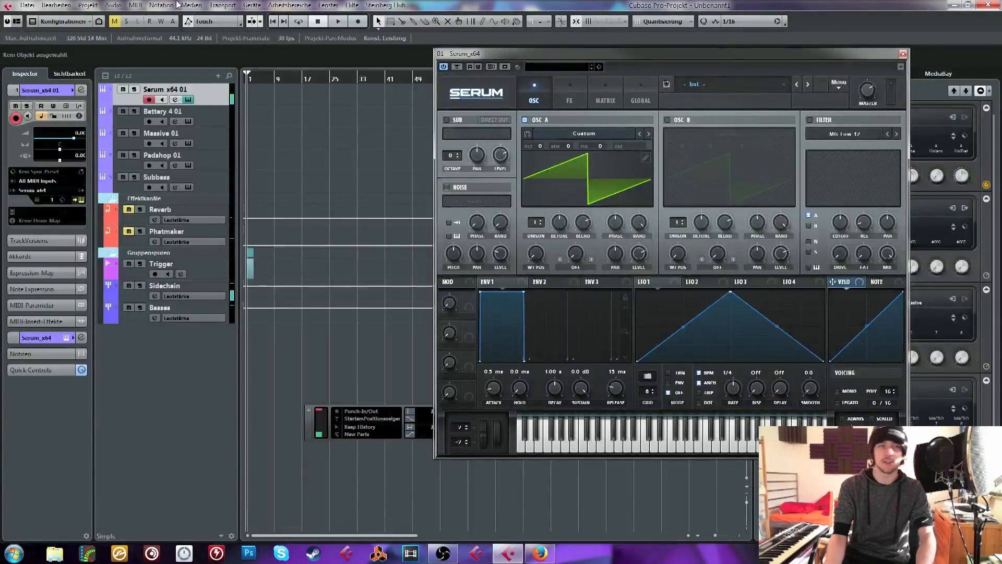
click(442, 553)
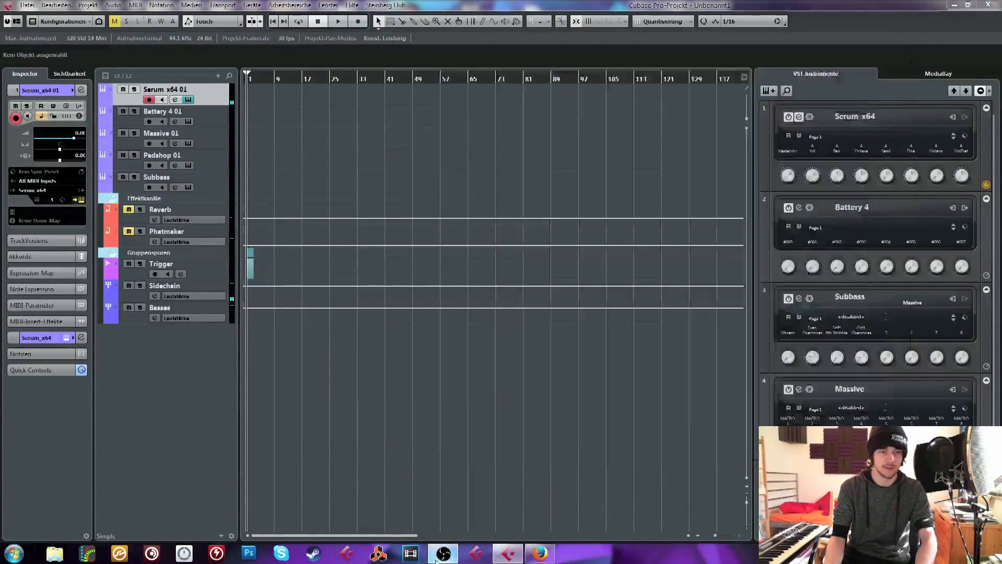
click(386, 82)
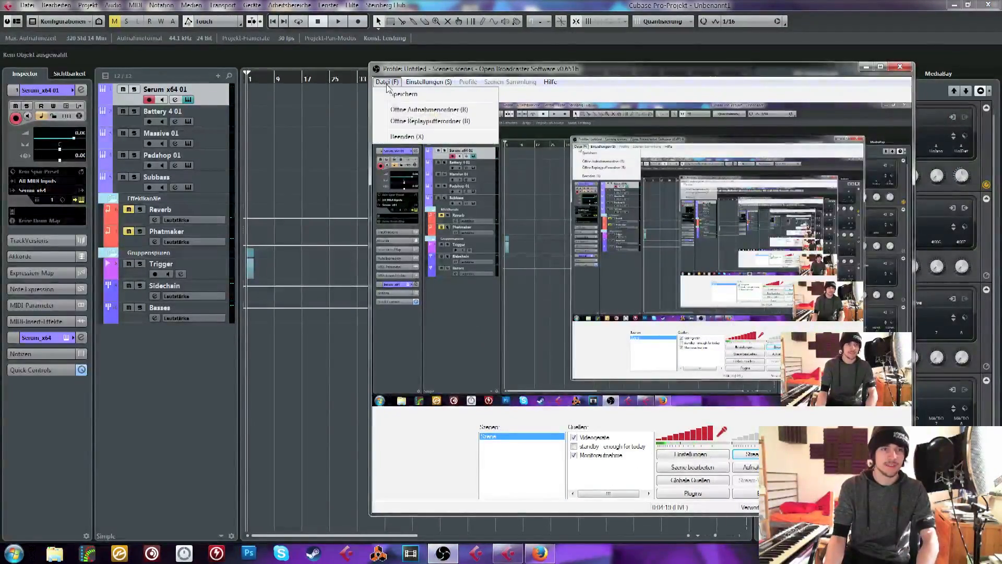
click(437, 94)
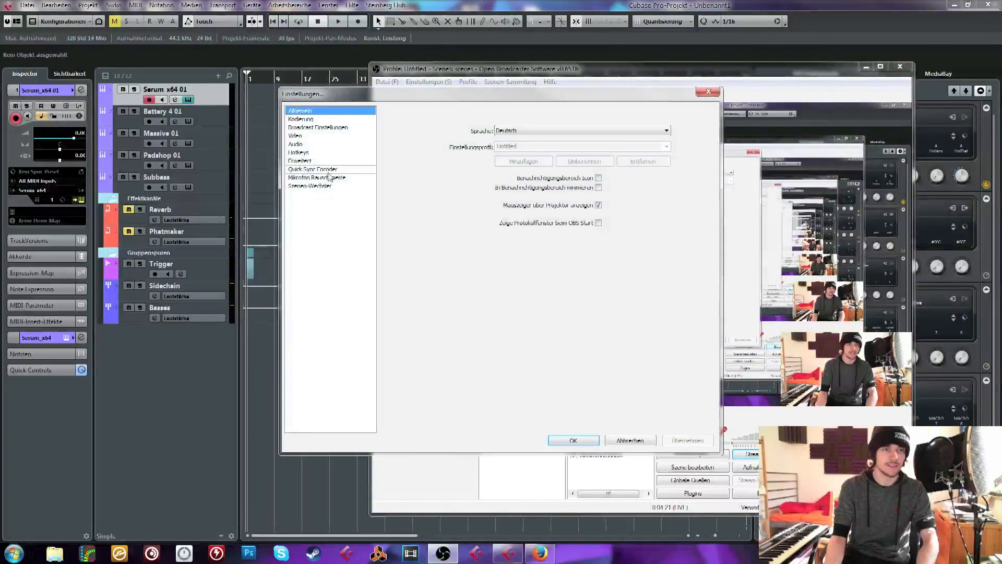
click(301, 160)
click(300, 144)
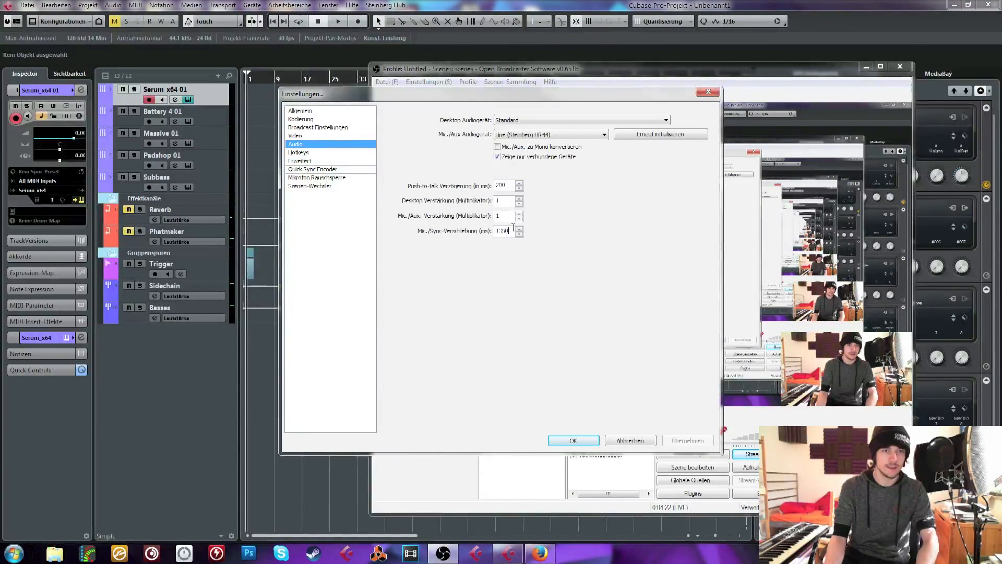
drag(513, 228, 501, 227)
text(120)
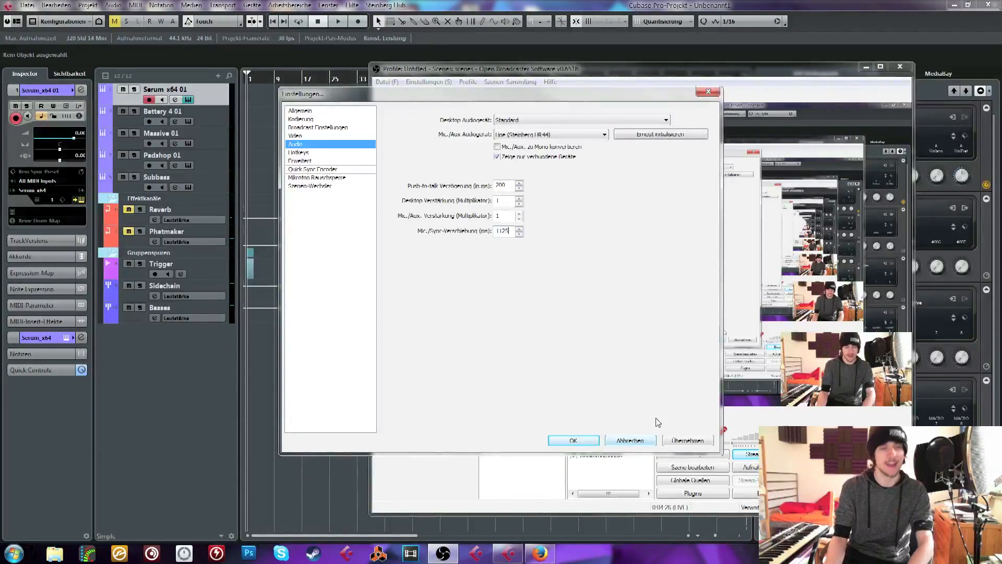
click(674, 442)
click(584, 441)
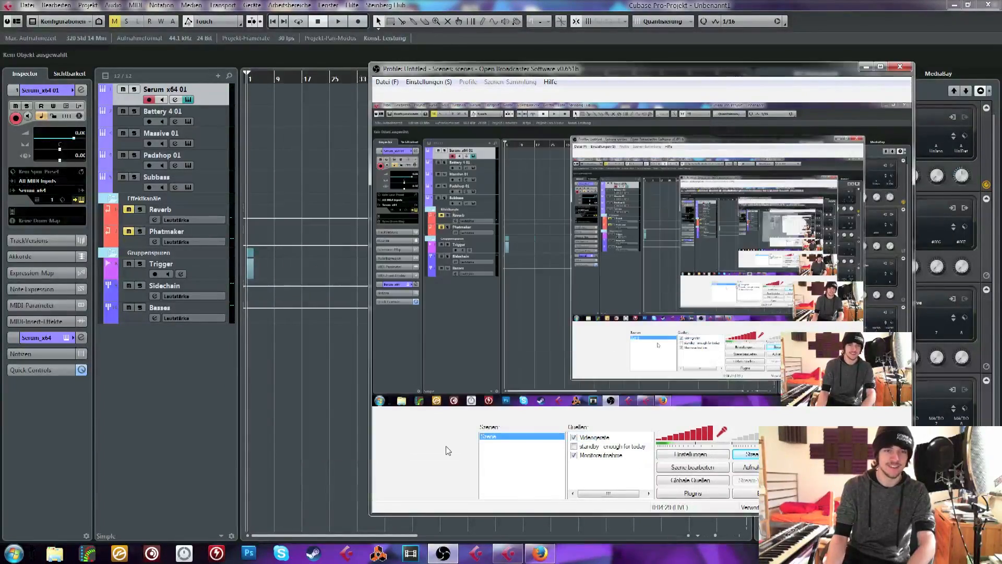
Return to Cubase and check the input and output latency of the Yamaha Steinberg USB ASIO driver in the device setup
click(290, 357)
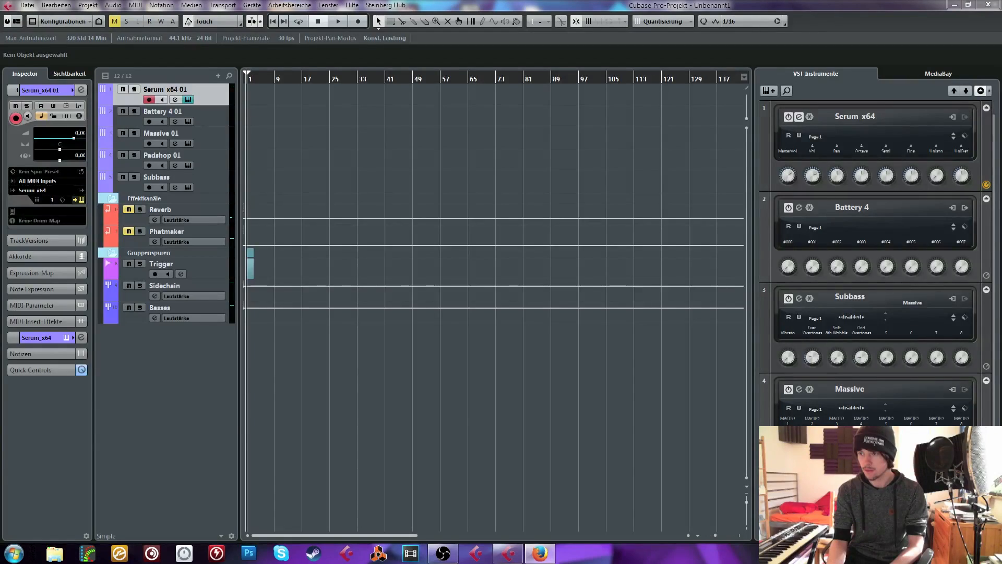
click(590, 359)
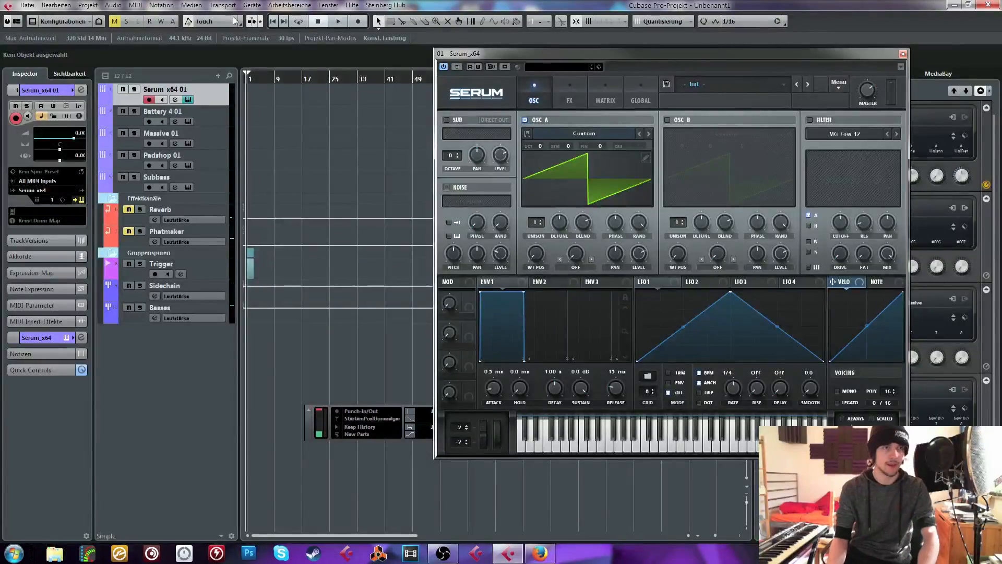
click(252, 5)
click(287, 249)
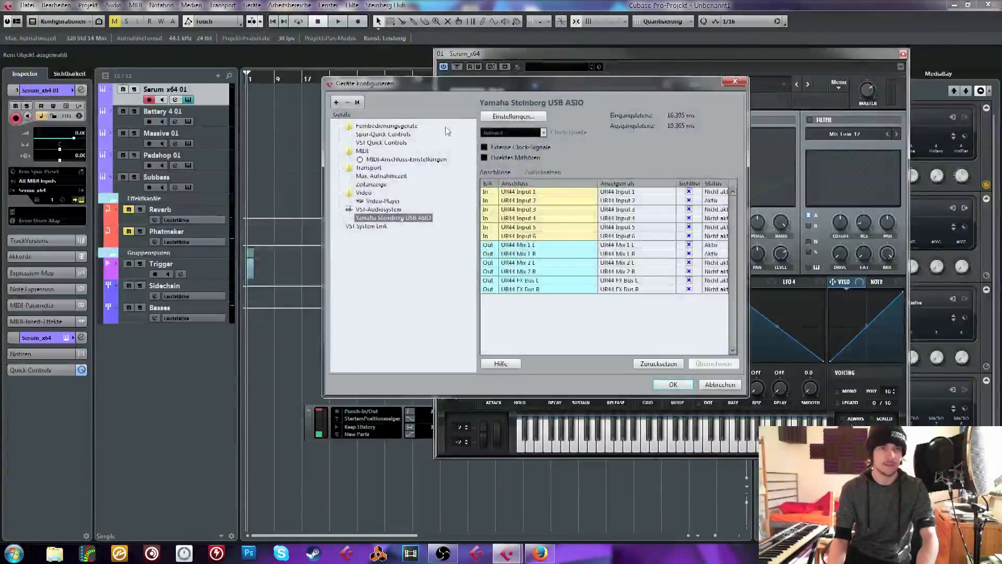
Lower the microphone sync offset to 1100 ms in Open Broadcaster Software's audio settings and minimize its window
click(443, 548)
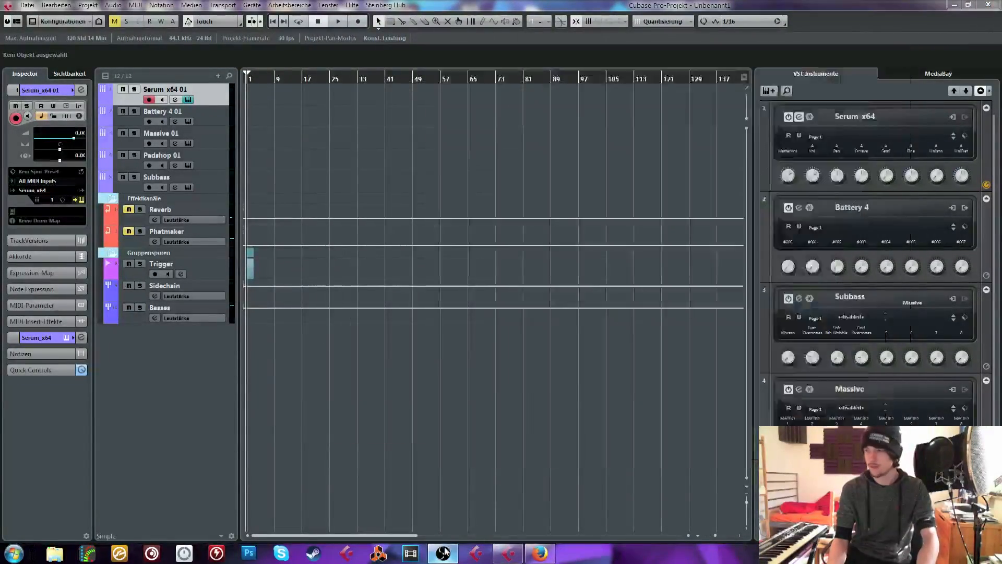
click(387, 82)
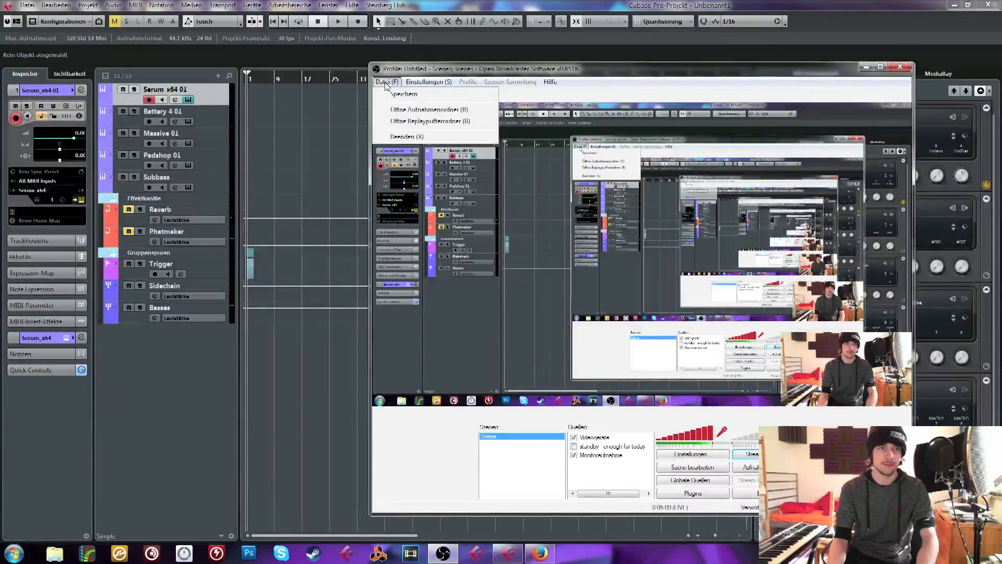
click(443, 95)
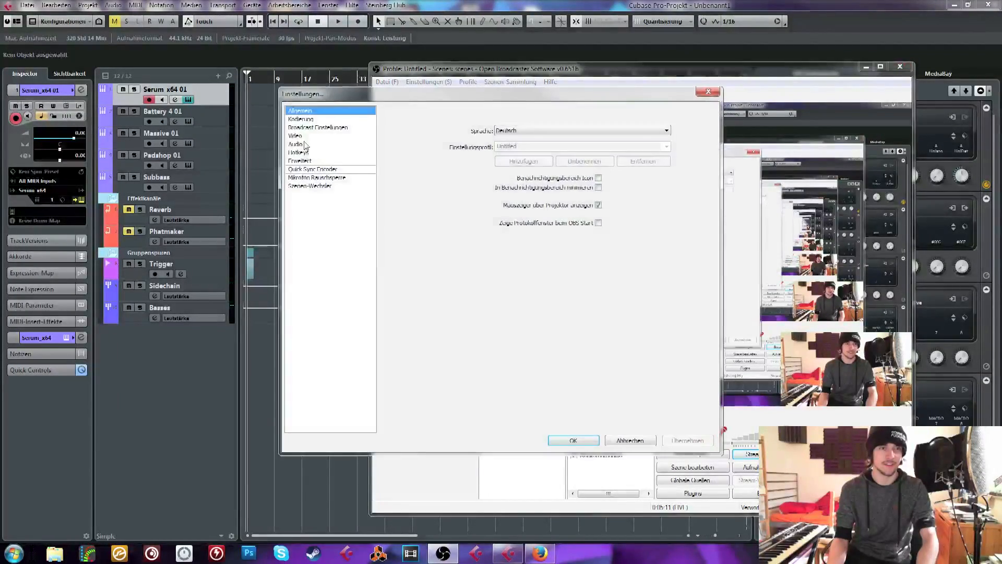
click(298, 153)
click(296, 144)
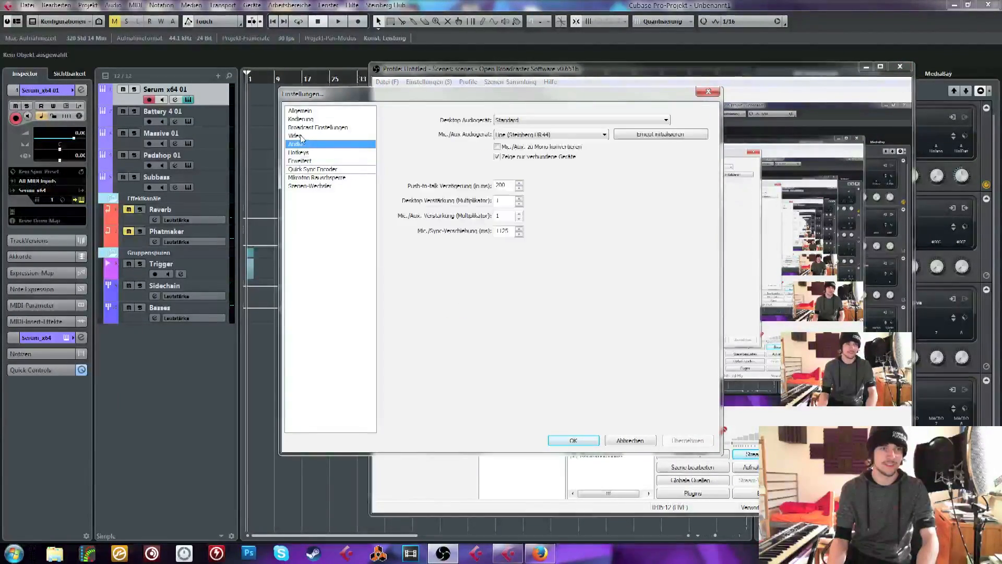
click(510, 231)
key(BackSpace)
key(BackSpace)
click(573, 440)
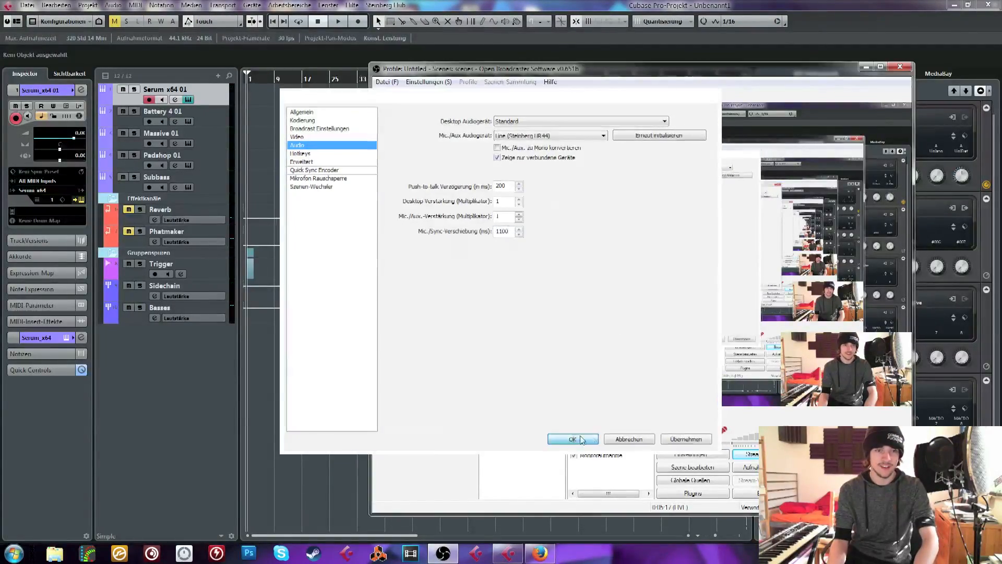
click(866, 67)
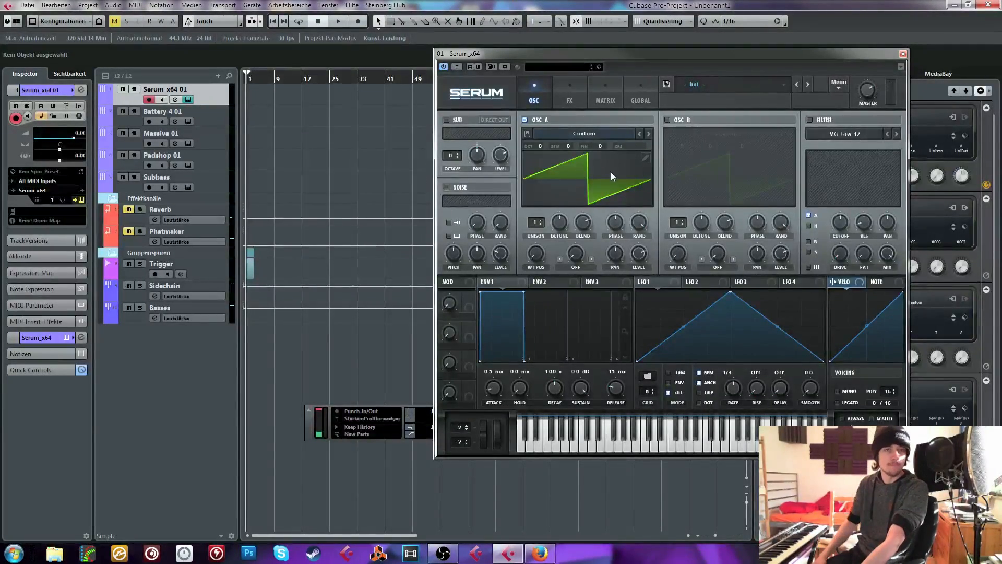
Load the SYN Funky Keys preset from the VR Serum Presets Pack in Serum and move the editor closer to the track list
click(741, 85)
mouse_move(720, 267)
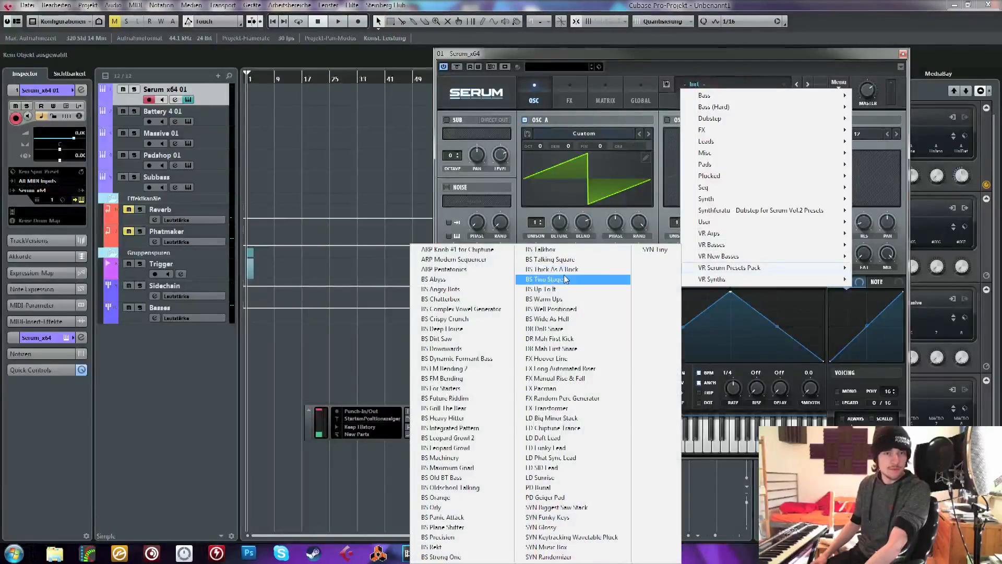
click(561, 517)
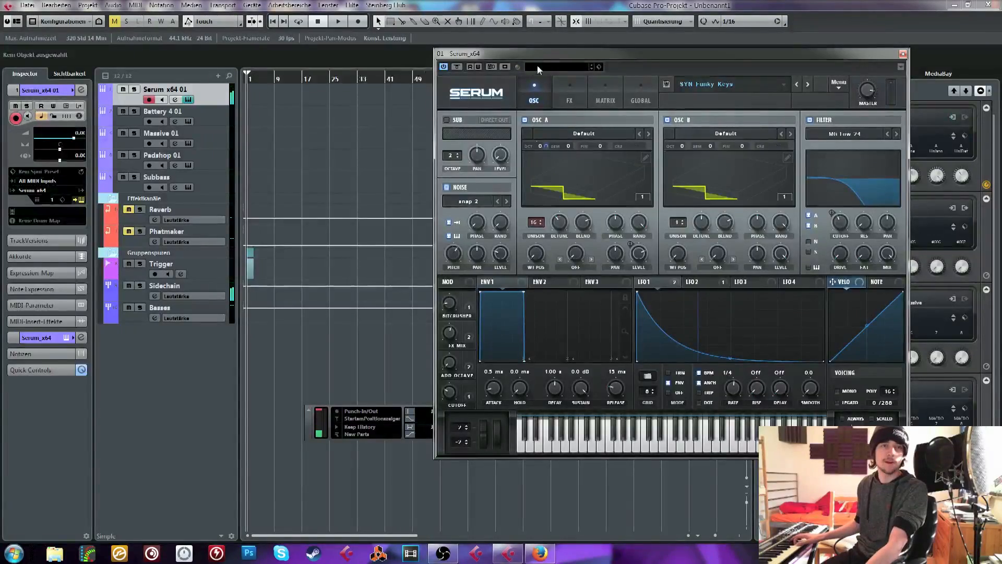
drag(550, 57, 478, 71)
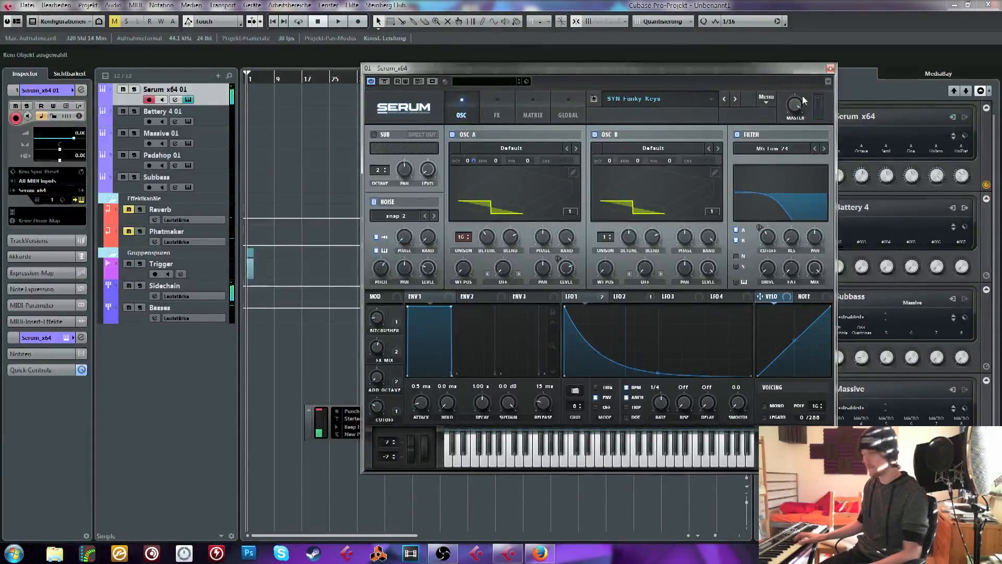
Load the FX Random Perc Generator preset from the VR Serum Presets Pack and show oscillator B's wavetable in 3D
click(659, 95)
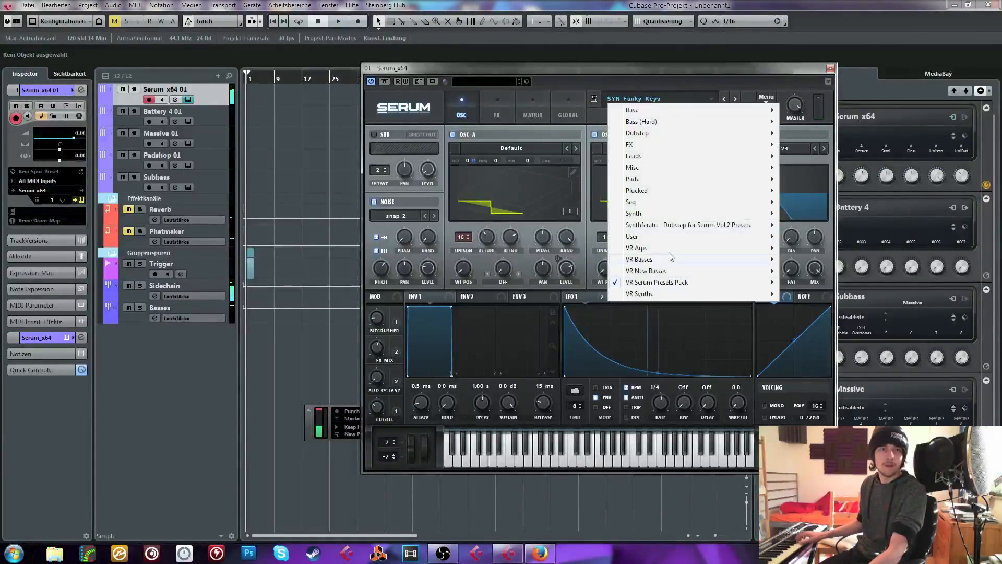
mouse_move(658, 282)
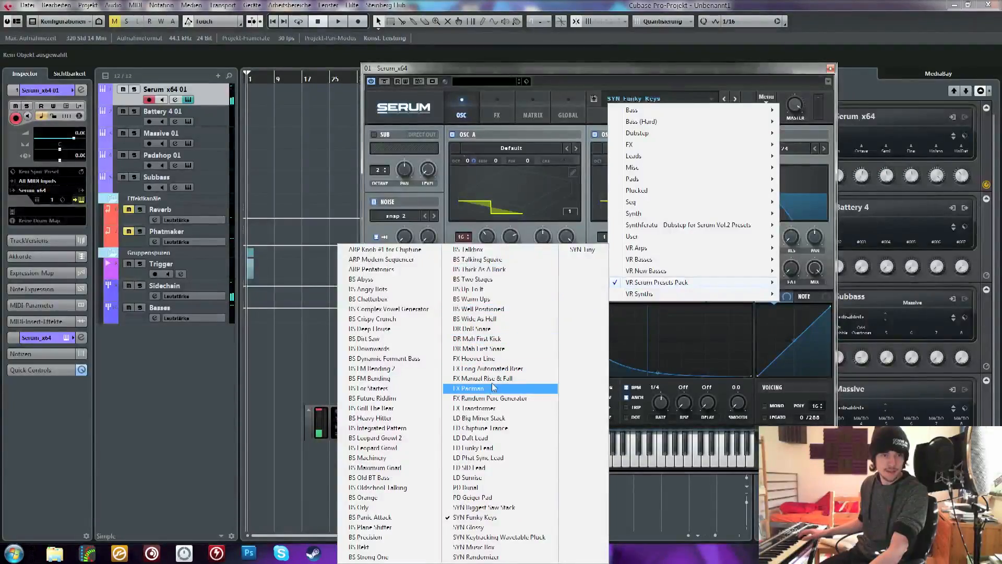
click(516, 398)
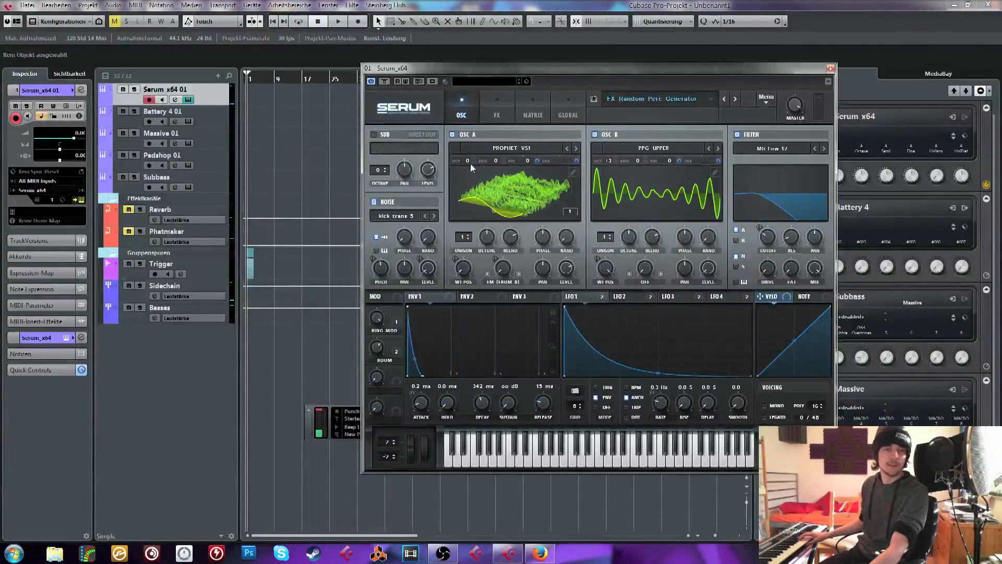
click(628, 188)
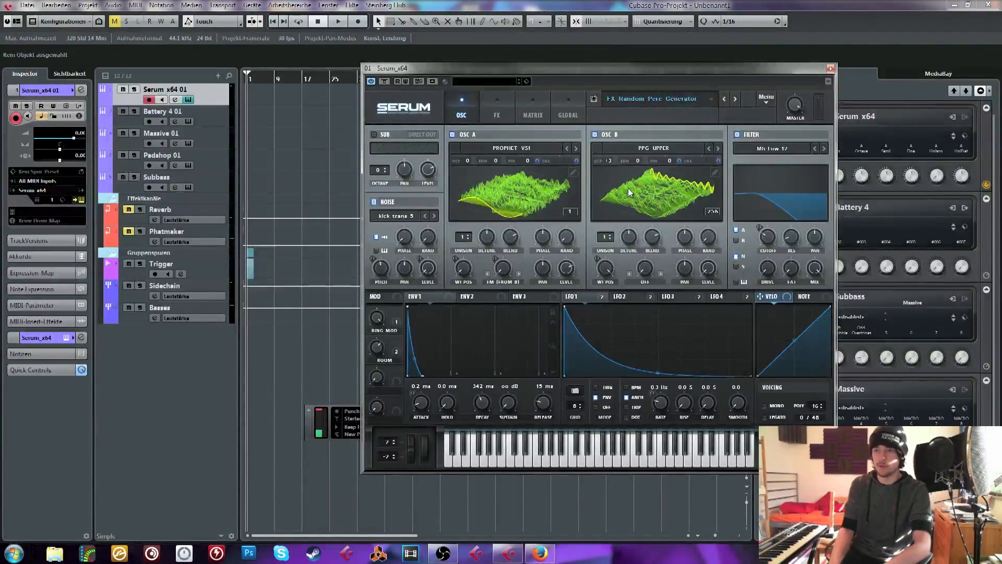
Examine the wavetable position controls of oscillators A and B and the modulation sources available for oscillator A's position
right_click(472, 272)
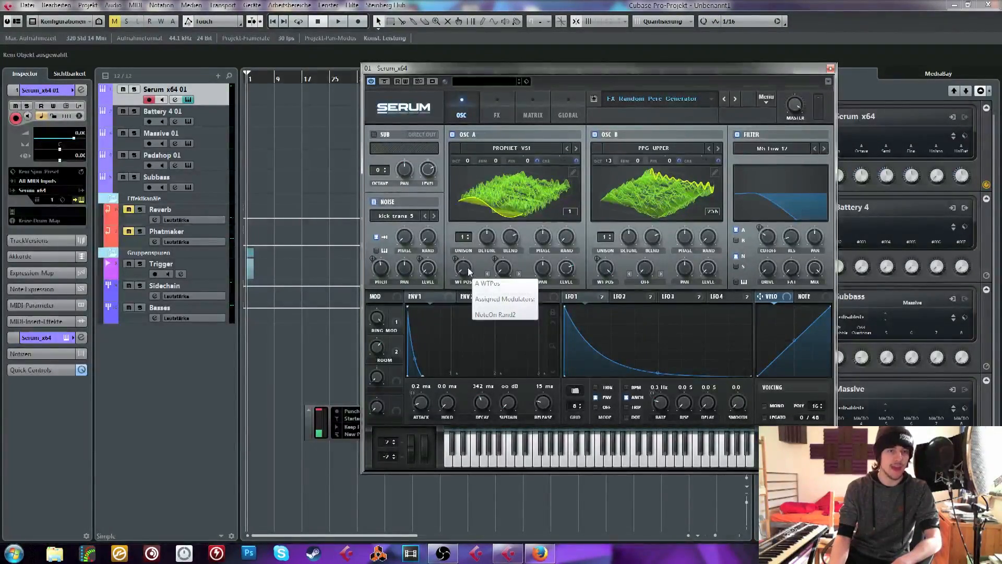
drag(469, 271, 471, 342)
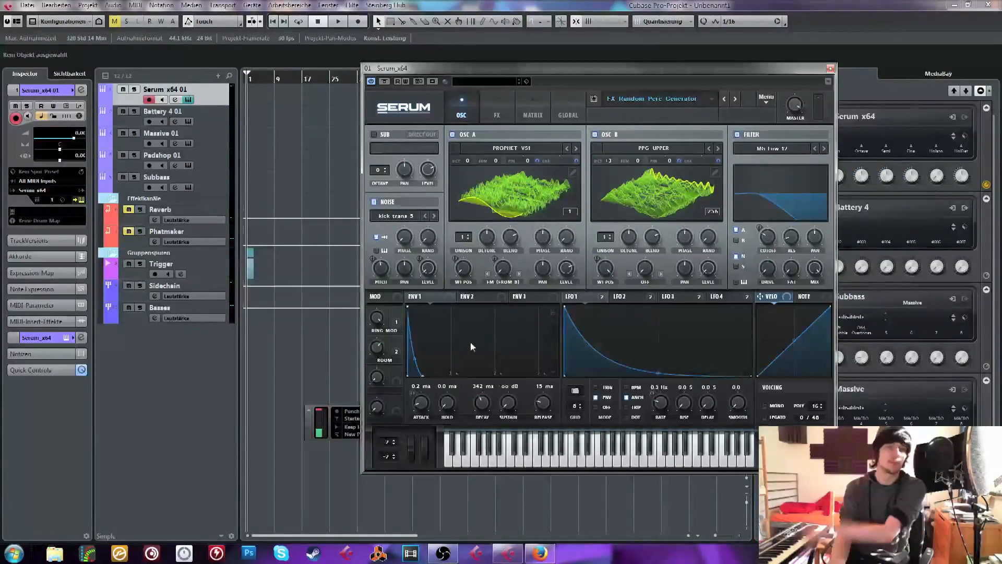
mouse_move(467, 284)
mouse_down()
mouse_move(475, 217)
mouse_move(459, 296)
mouse_up()
right_click(461, 276)
mouse_move(509, 337)
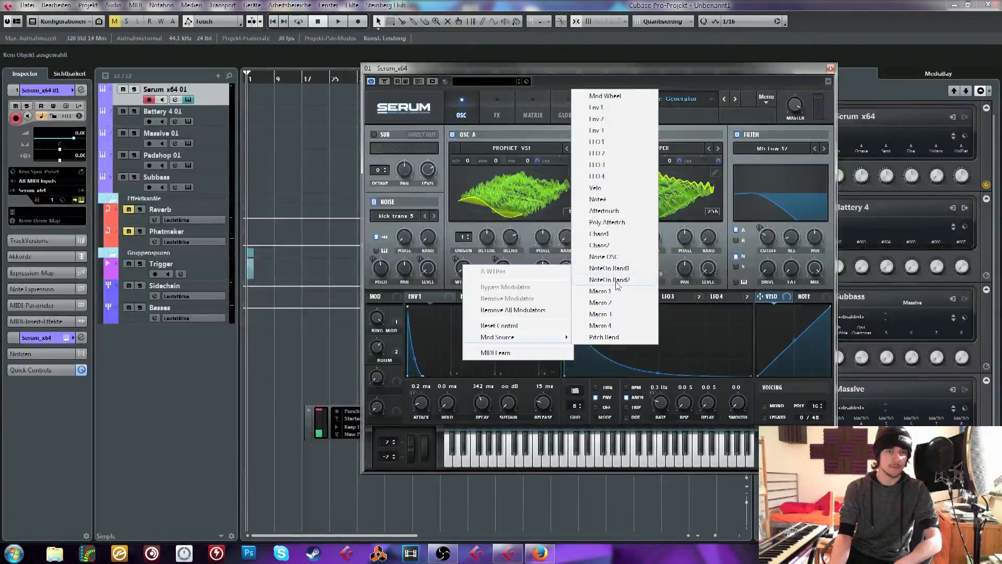
click(453, 261)
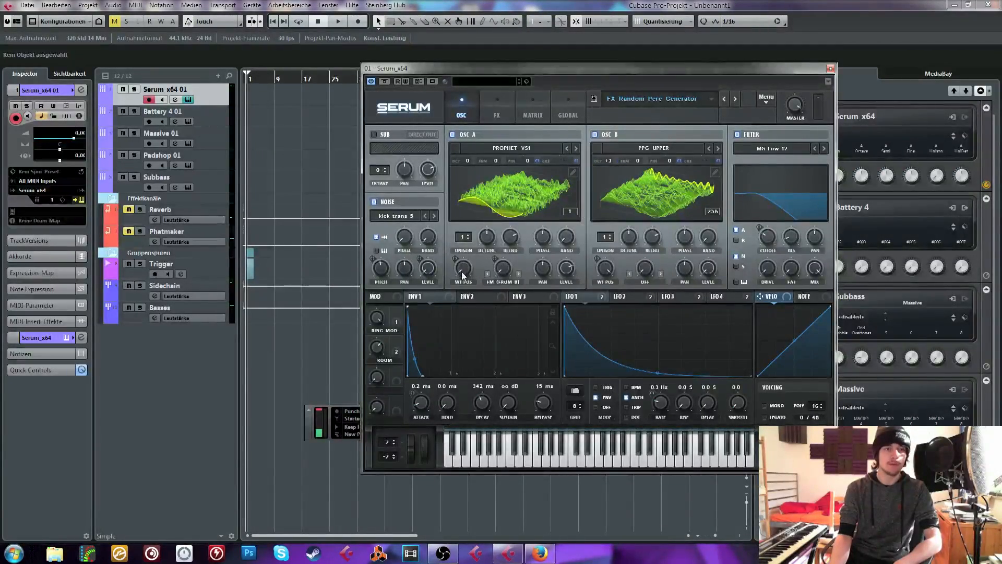
drag(462, 273, 472, 294)
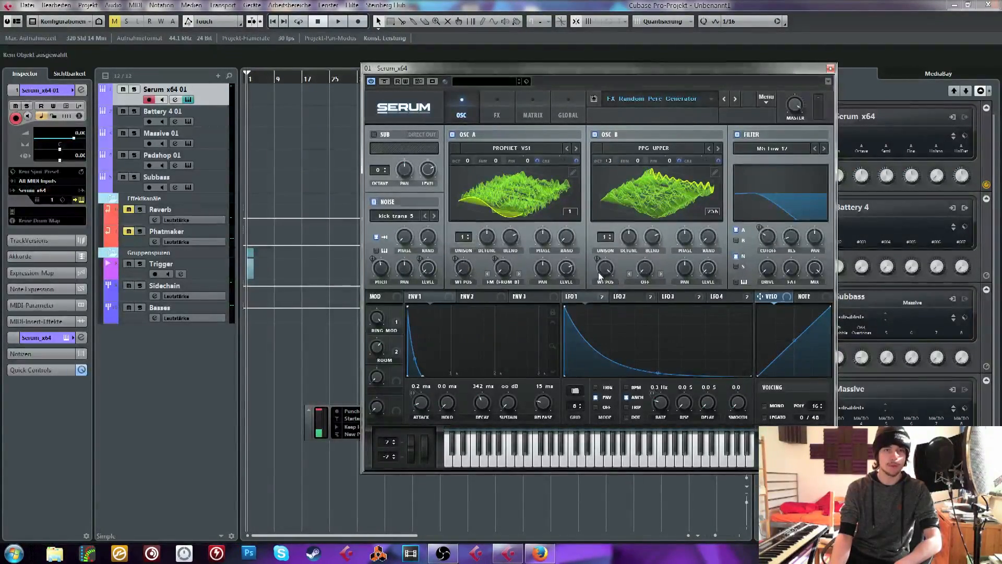
mouse_move(603, 272)
mouse_down()
mouse_move(602, 286)
mouse_move(610, 261)
mouse_up()
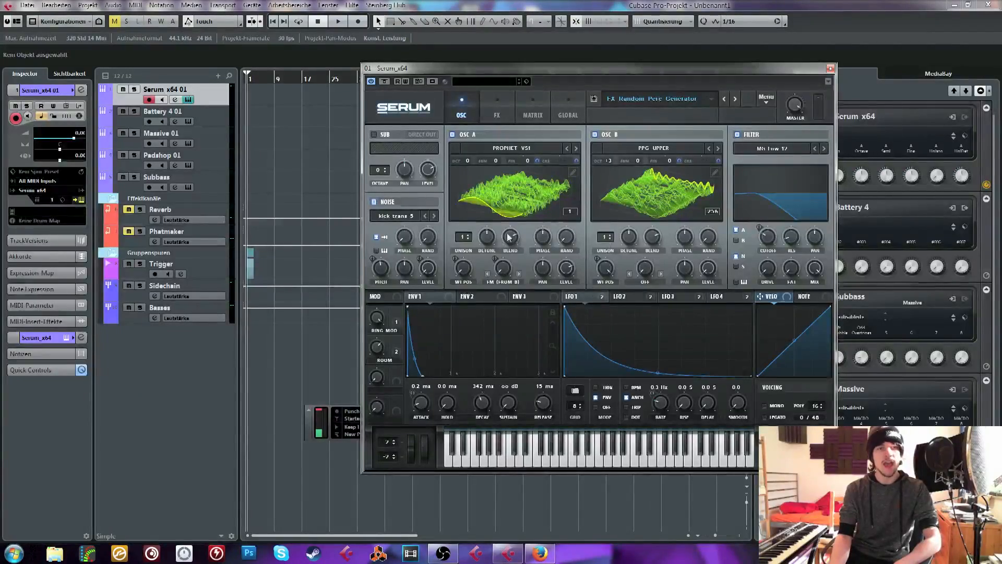
click(508, 199)
click(508, 199)
click(507, 199)
click(507, 199)
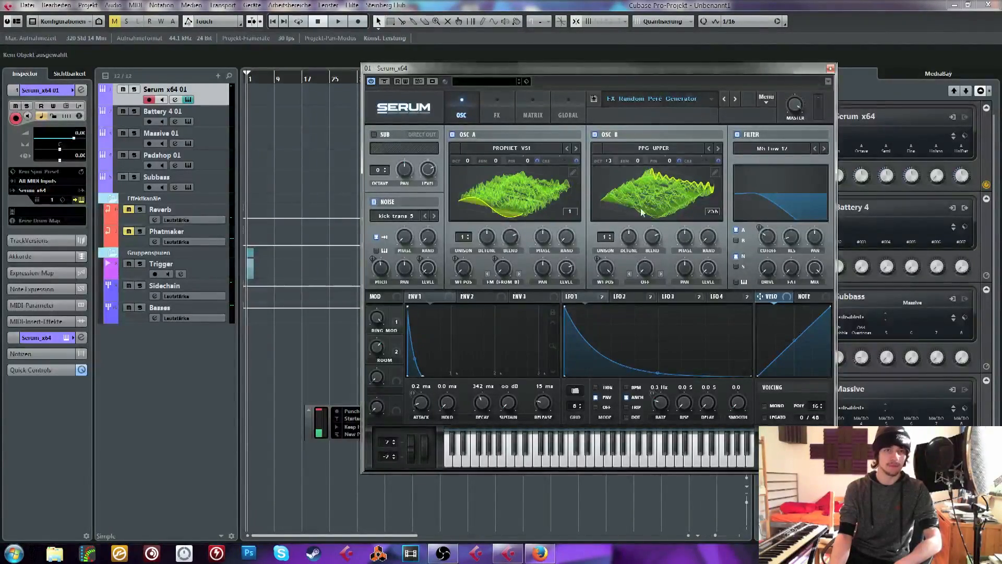
Review the preset's effects rack, including the compressor gain, and return to the oscillator view
click(485, 110)
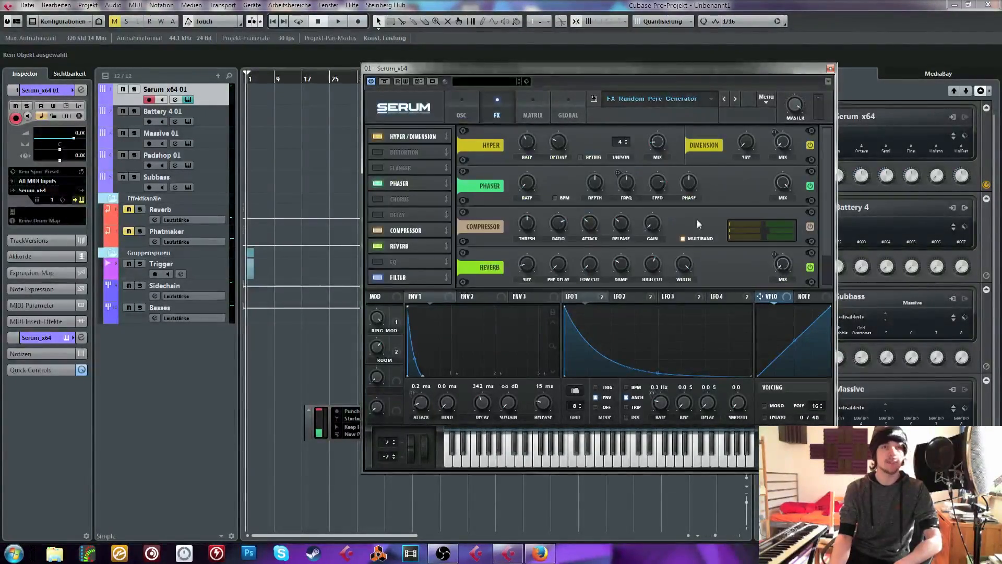
click(472, 95)
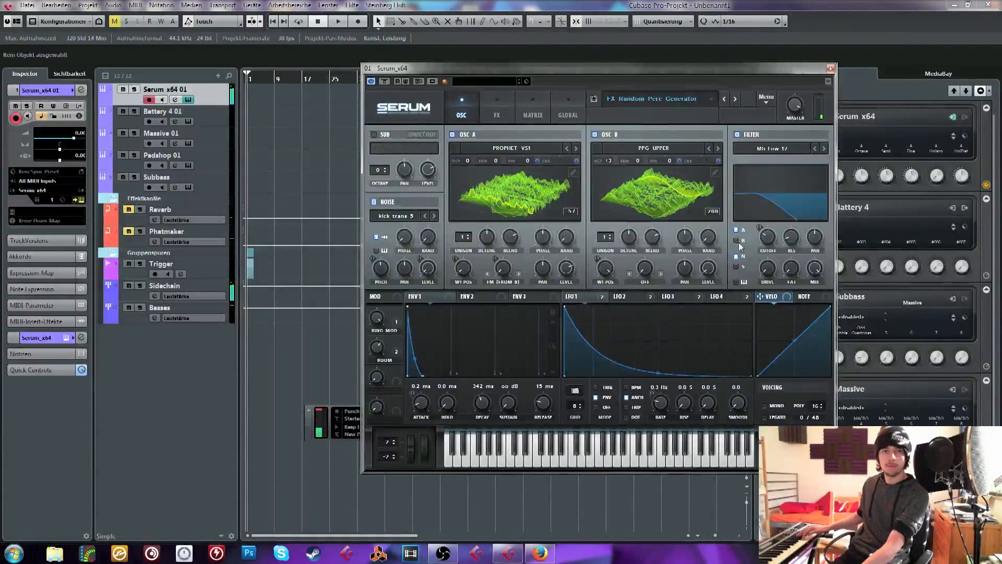
click(495, 112)
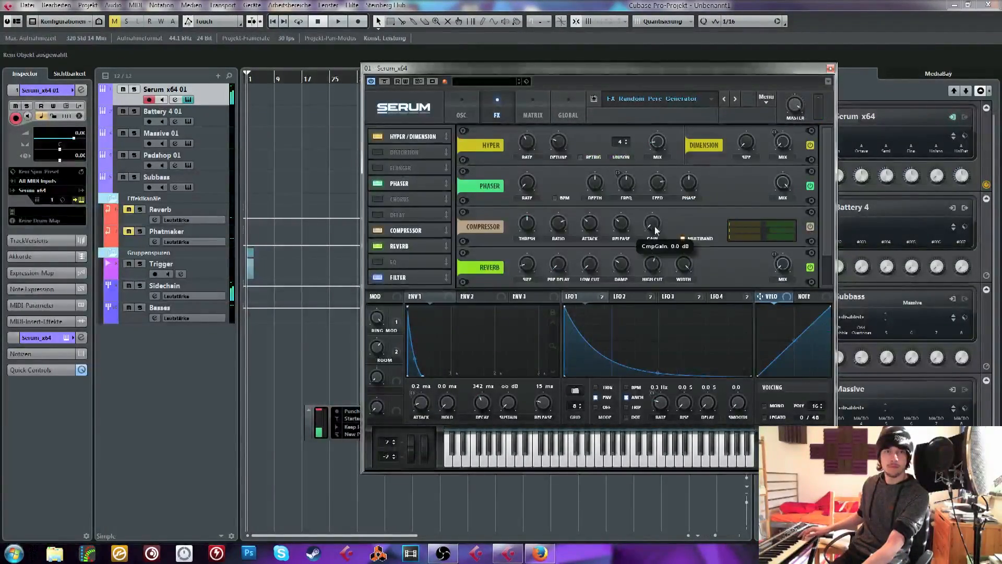
click(462, 110)
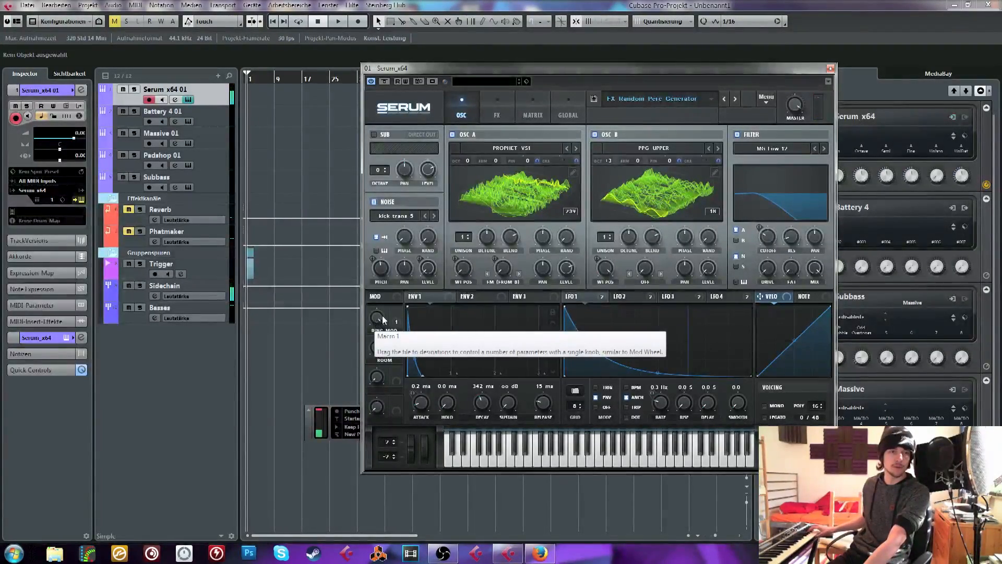
Sweep the Ring Mod and Room macros to audition their effect on the FX Random Perc Generator preset
mouse_move(375, 319)
mouse_down()
mouse_move(379, 361)
mouse_move(378, 322)
mouse_up()
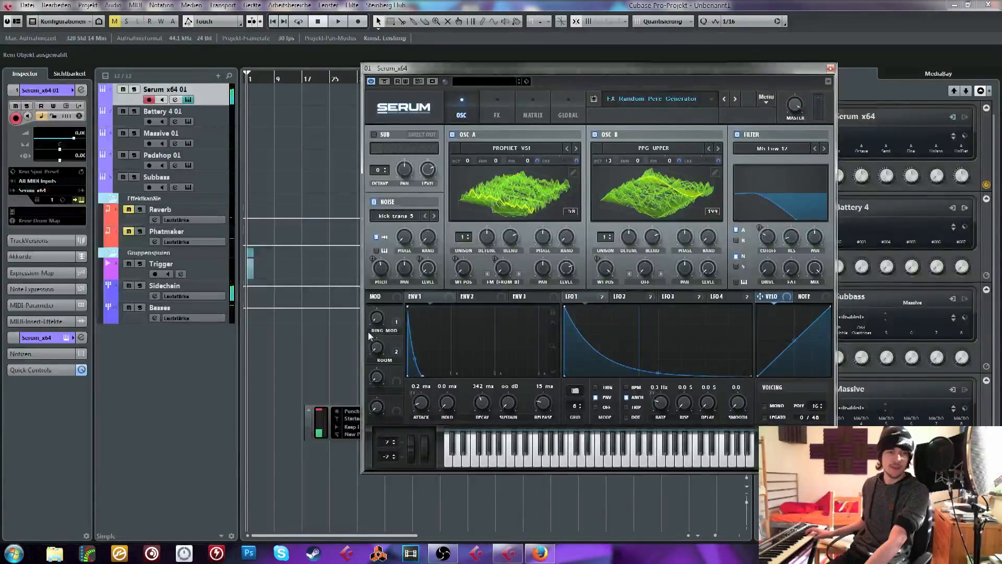
drag(378, 318, 391, 265)
drag(378, 345, 387, 225)
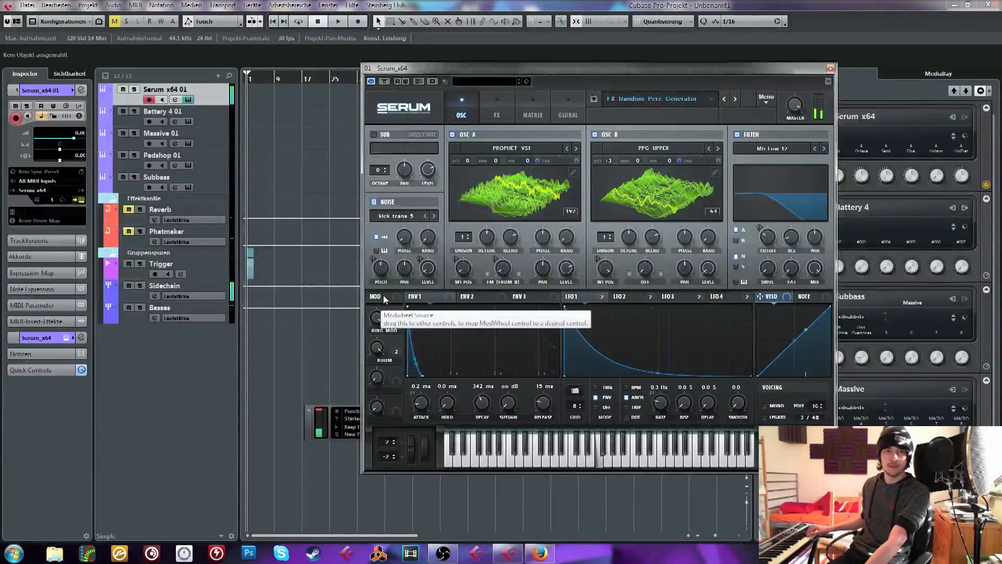
right_click(388, 273)
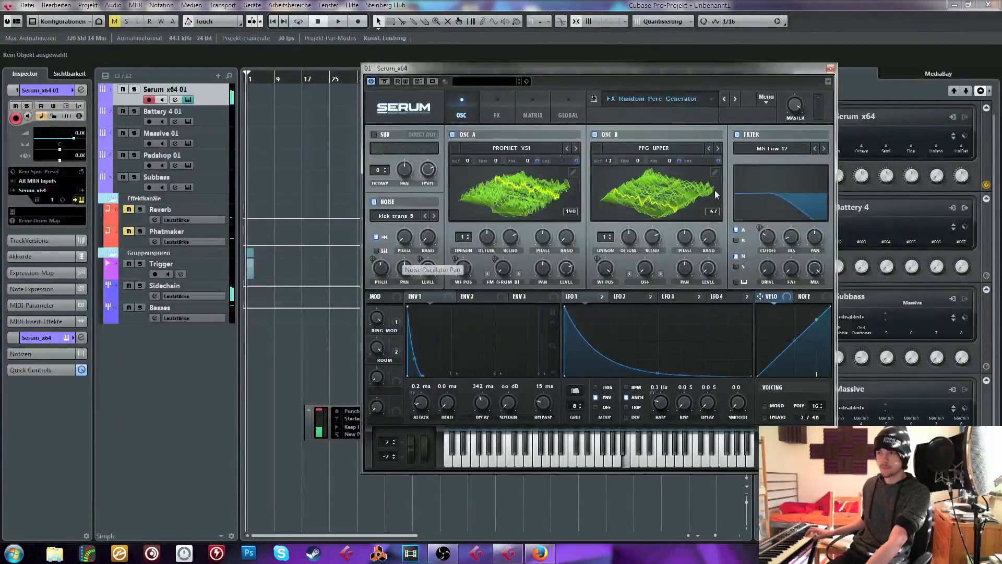
Return to the Serum editor and load the FX Pacman preset
click(667, 97)
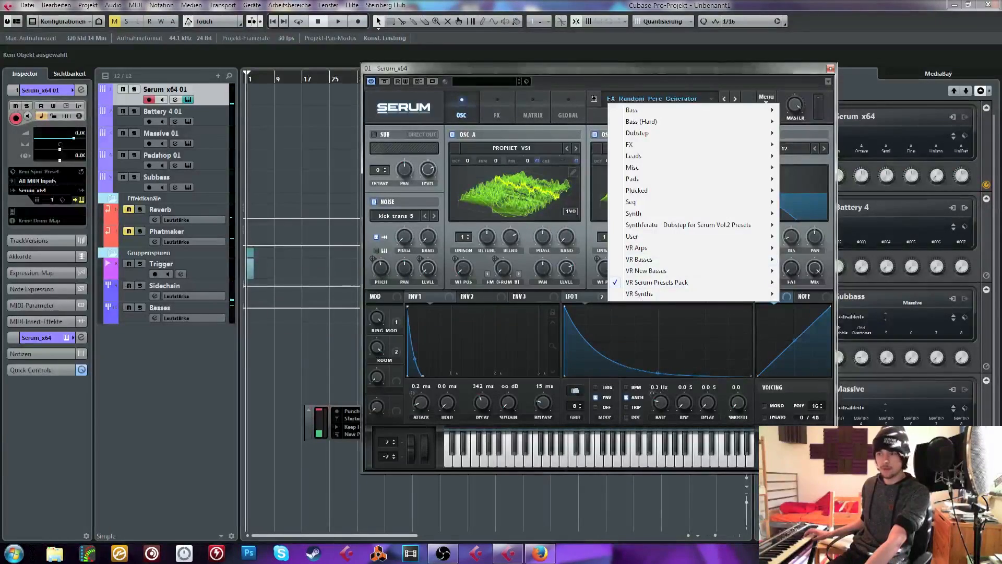
key(alt+Tab)
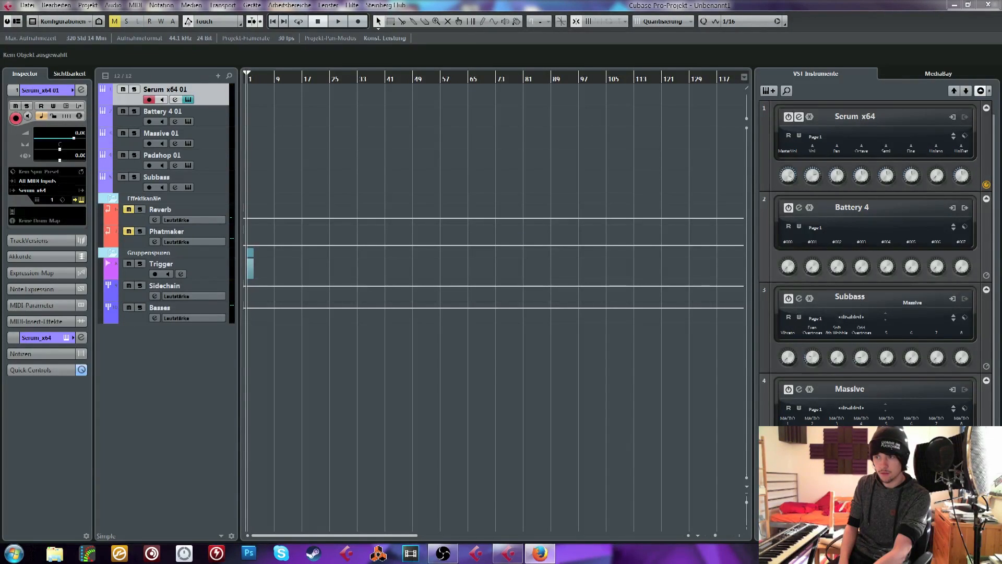
click(643, 409)
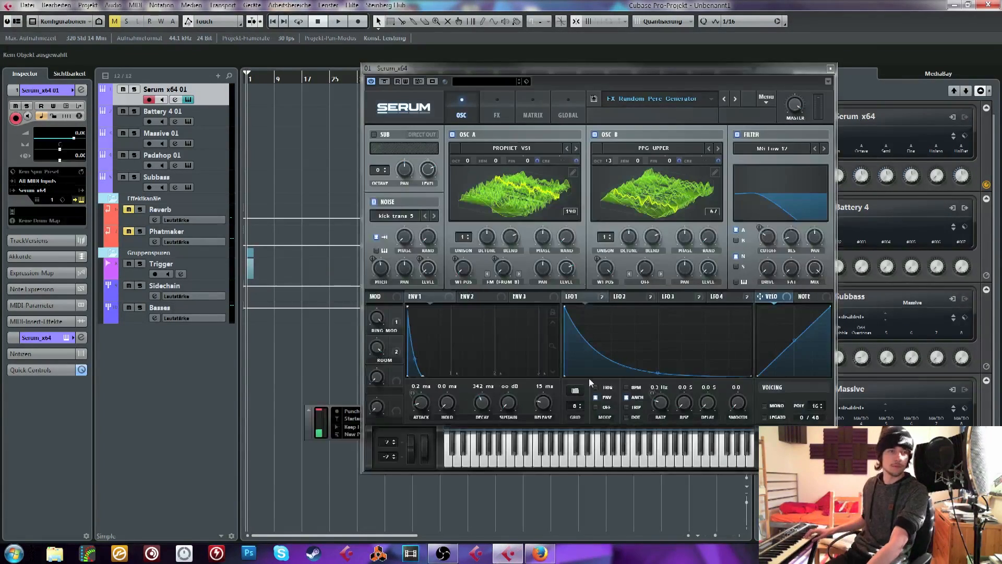
click(726, 99)
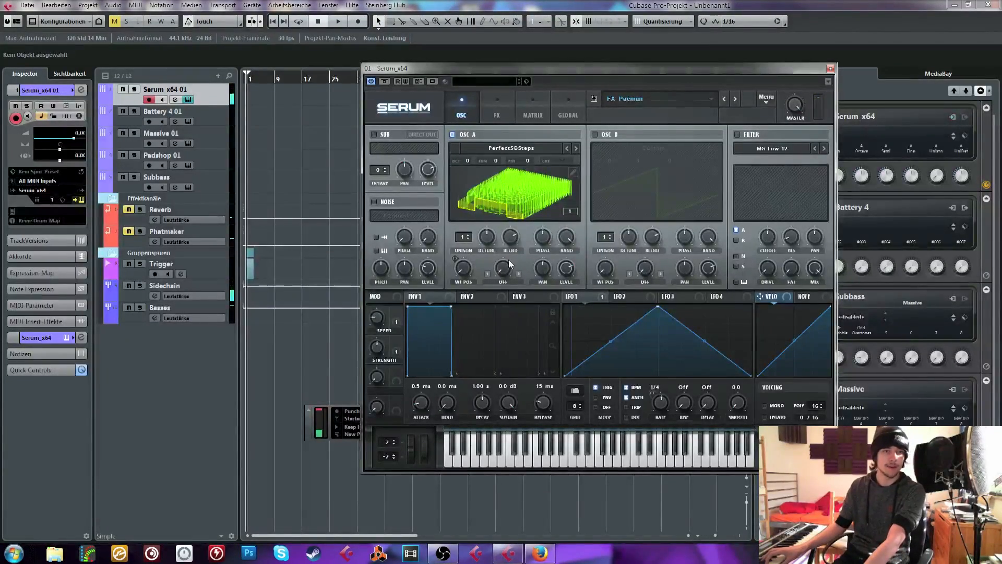
View the wavetable categories for oscillator A and remove all modulation from its wavetable position
click(538, 151)
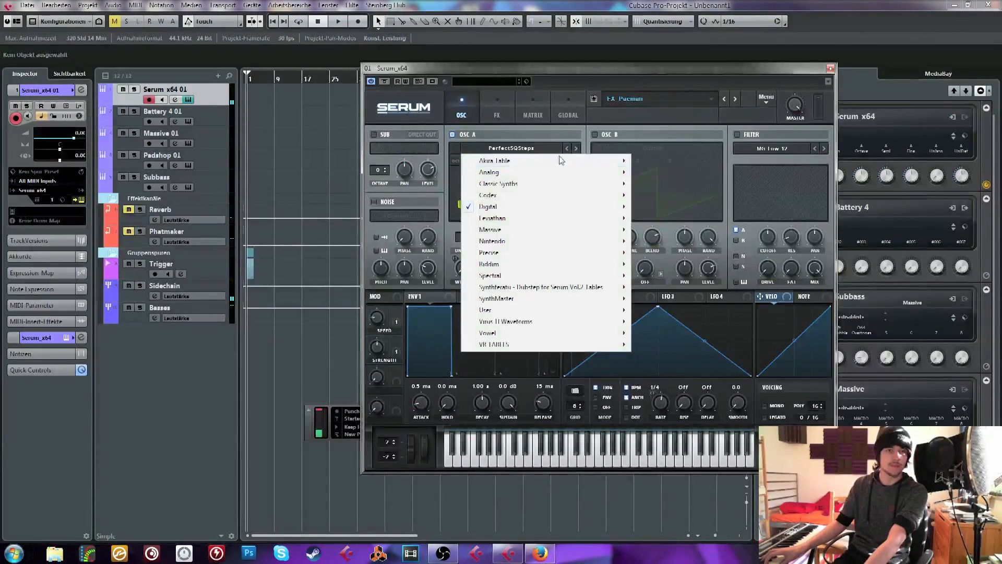
click(424, 130)
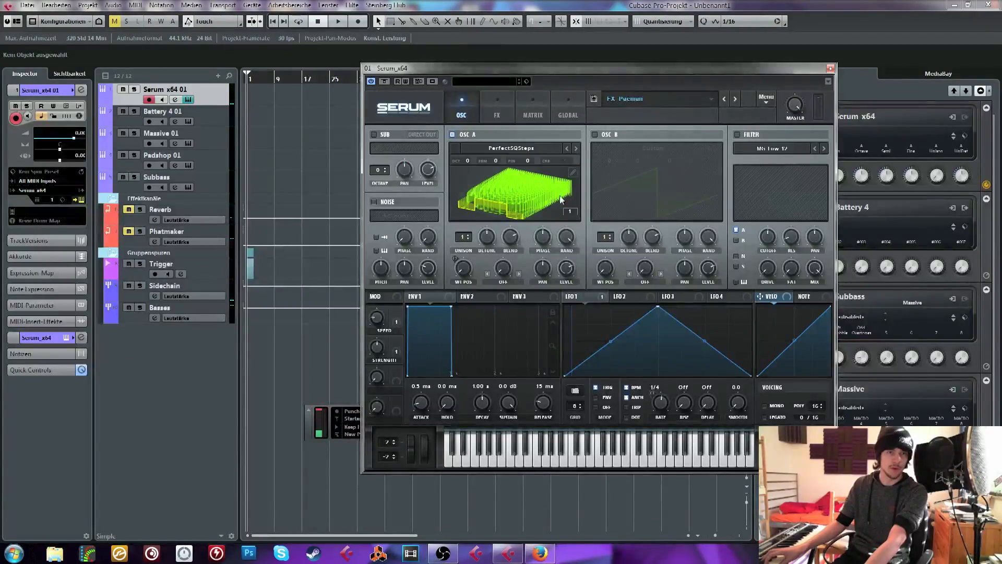
right_click(463, 268)
click(496, 310)
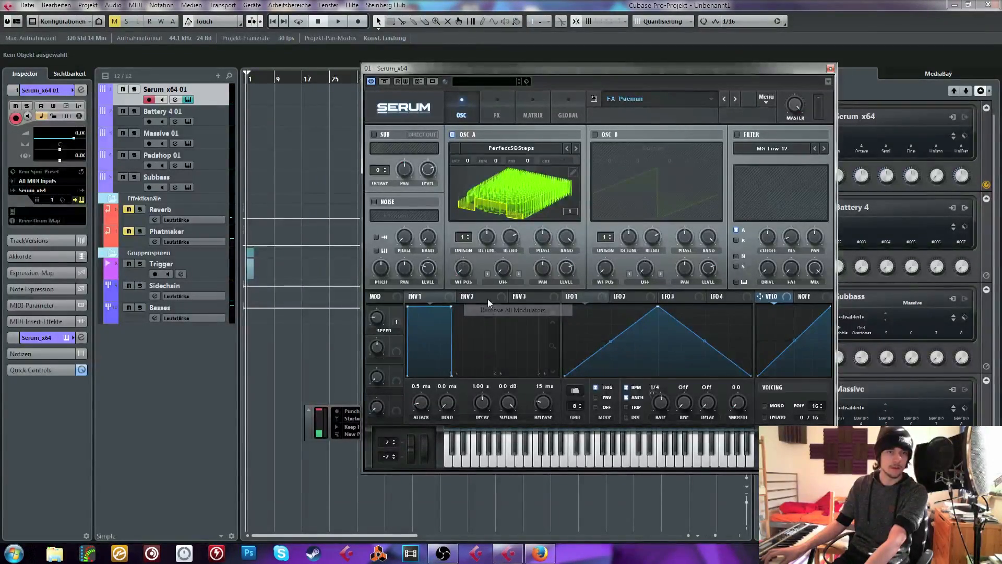
Modulate oscillator A's wavetable position with LFO 1 and adjust the modulation depth
mouse_move(459, 269)
mouse_down()
mouse_move(474, 240)
mouse_move(477, 284)
mouse_move(484, 241)
mouse_move(483, 284)
mouse_move(475, 279)
mouse_up()
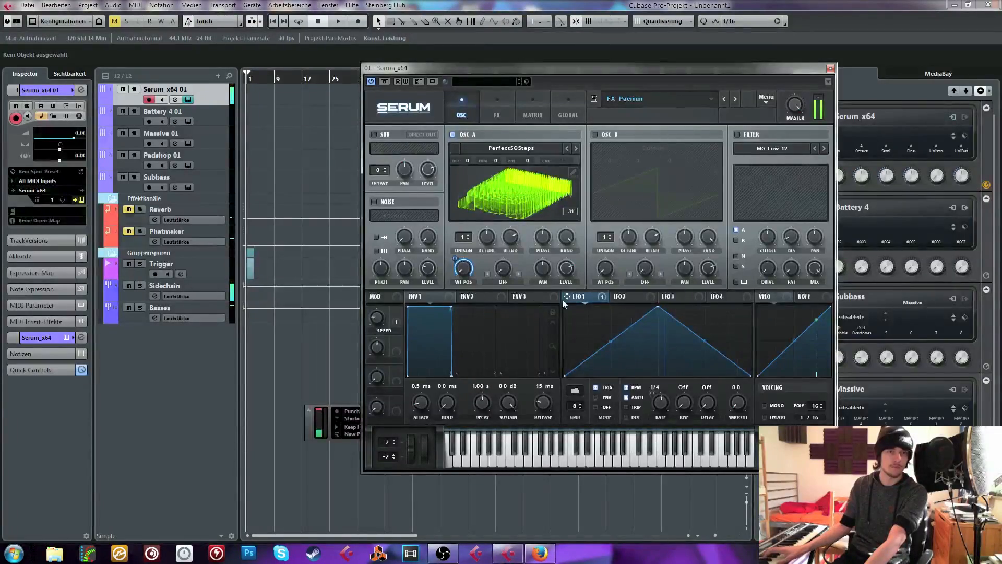
drag(668, 417, 672, 415)
drag(456, 257, 466, 295)
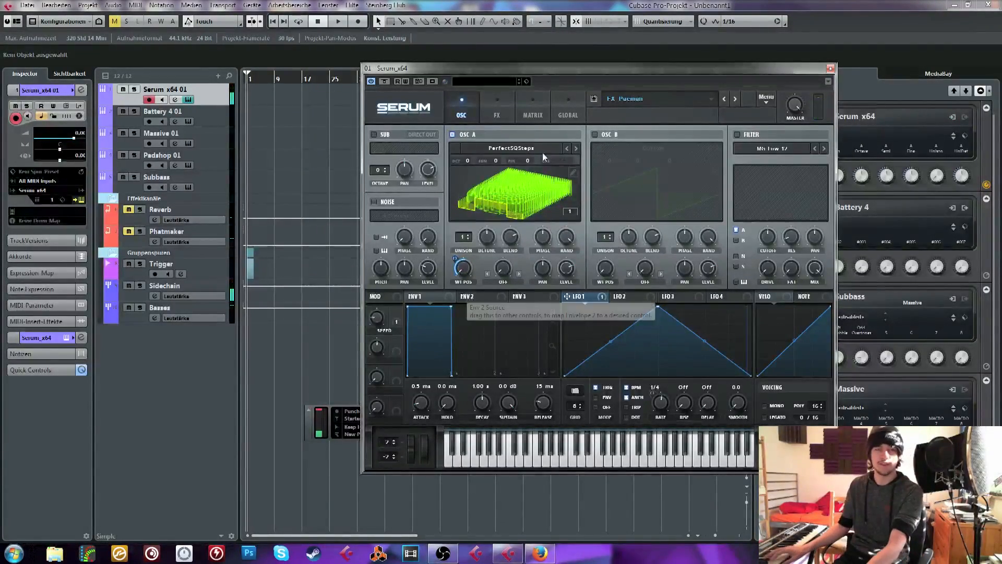
Load the FX Manual Rise & Fall preset, show its effects rack and sweep the Fall <> Rise macro
click(725, 101)
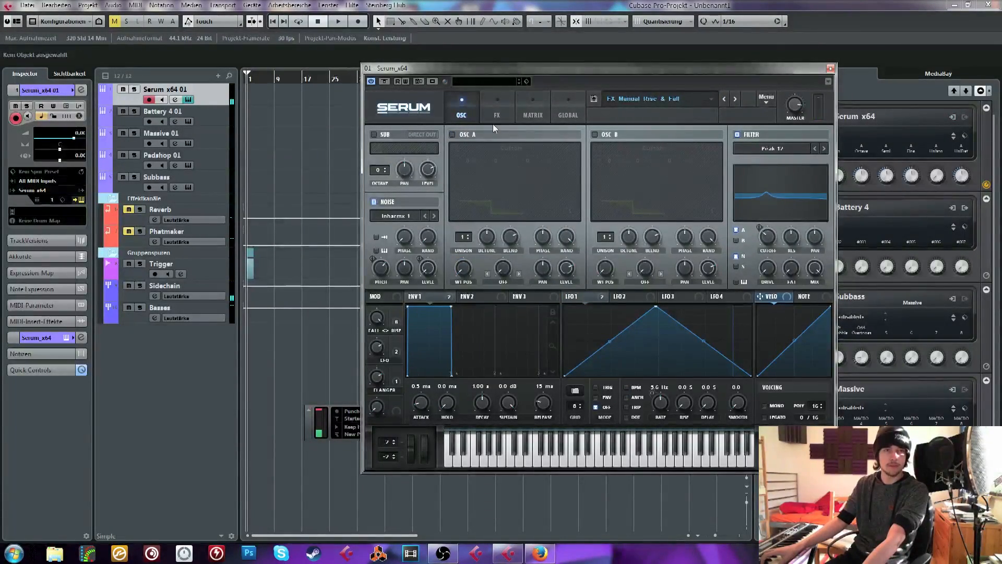
click(501, 99)
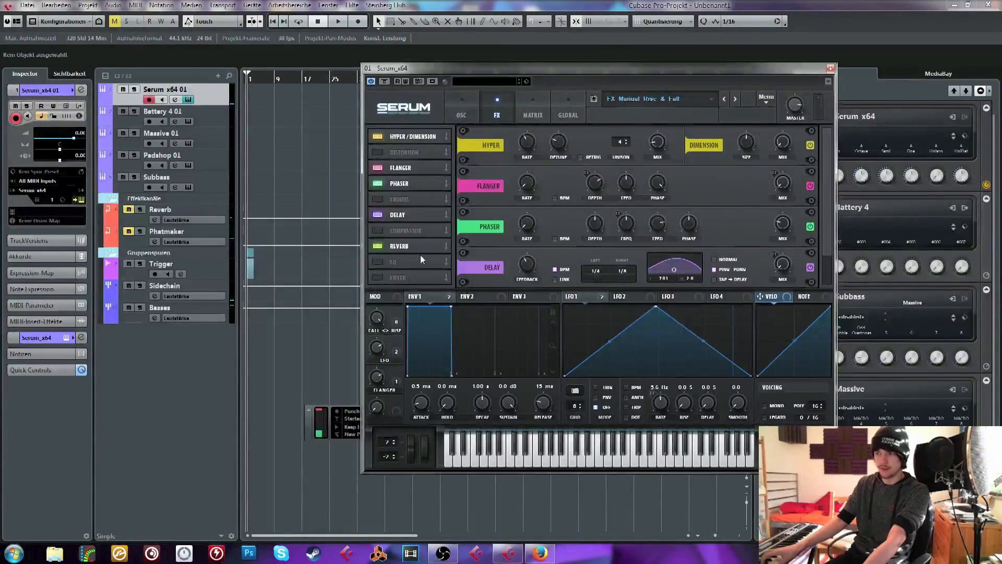
mouse_move(384, 319)
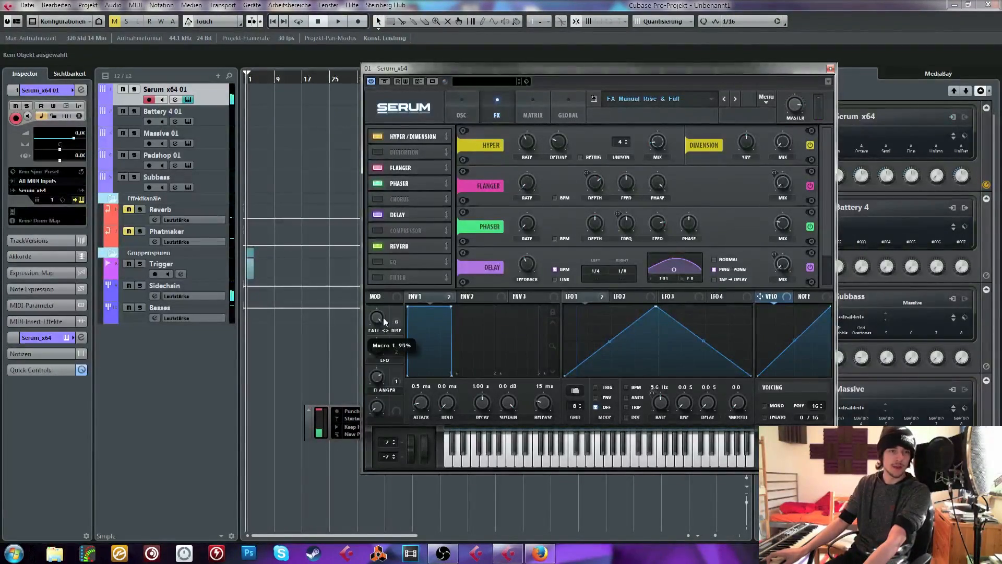
drag(383, 319, 391, 407)
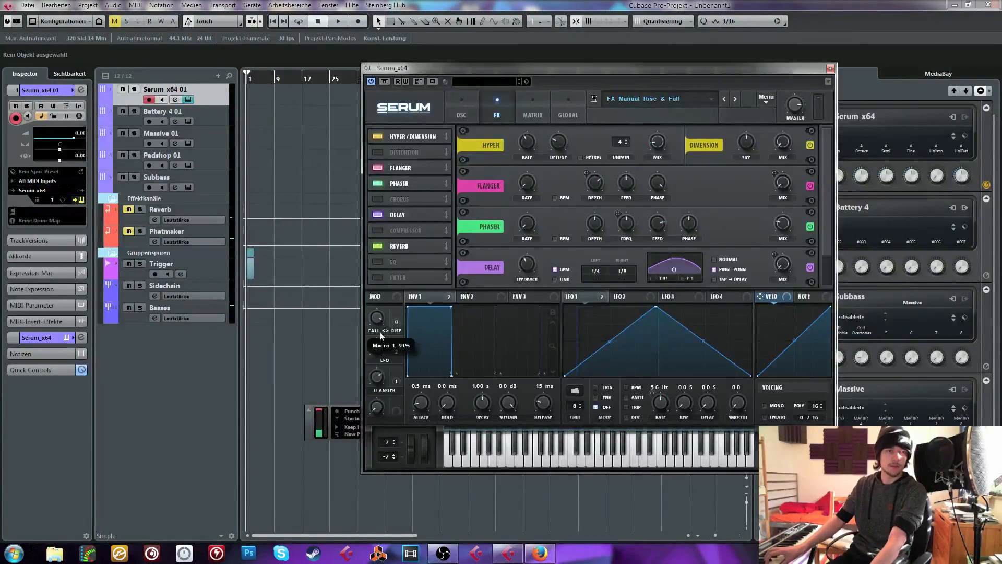
drag(380, 331, 374, 378)
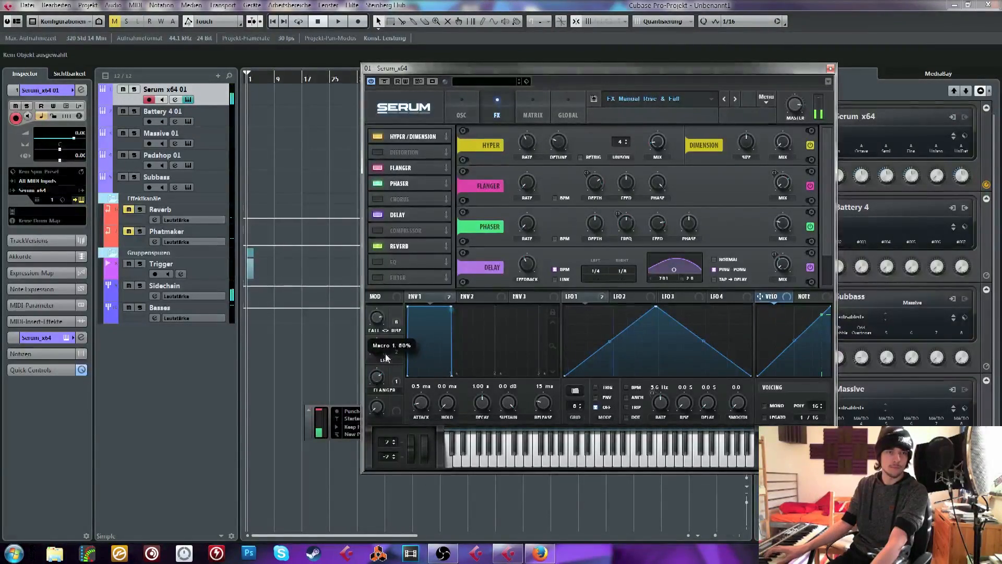
Step back through the presets past FX Hoover Line and load DR Mah First Kick
click(725, 99)
click(725, 99)
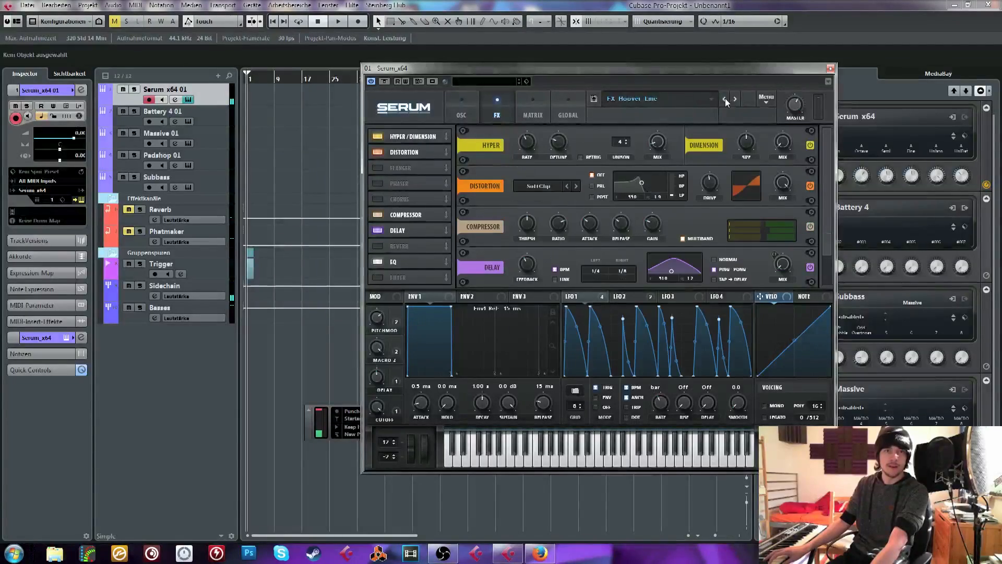
click(725, 99)
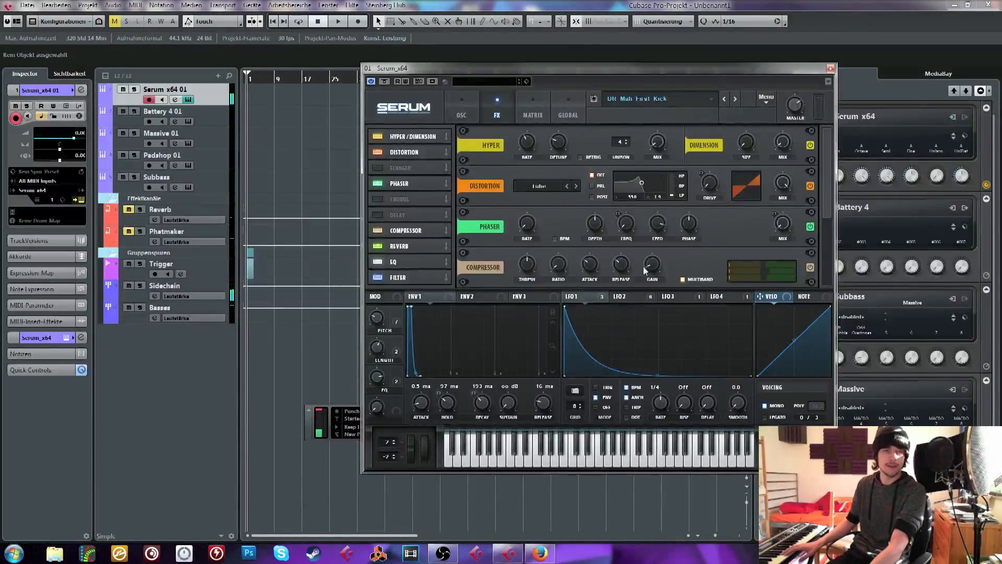
Show LFO 2 in the oscillator view and reshape its curve by raising the start point and shifting the second point
click(643, 300)
click(474, 101)
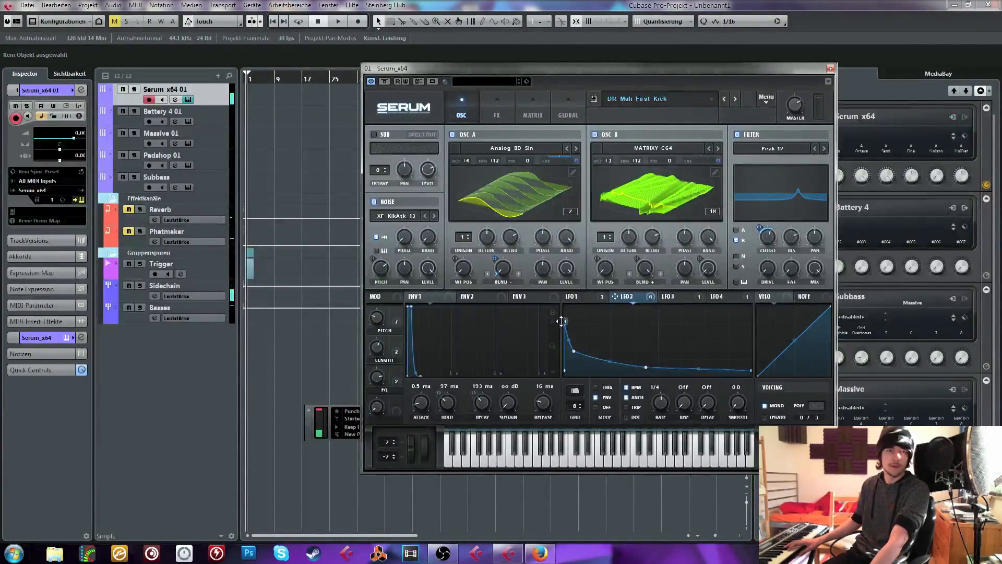
drag(561, 321, 556, 303)
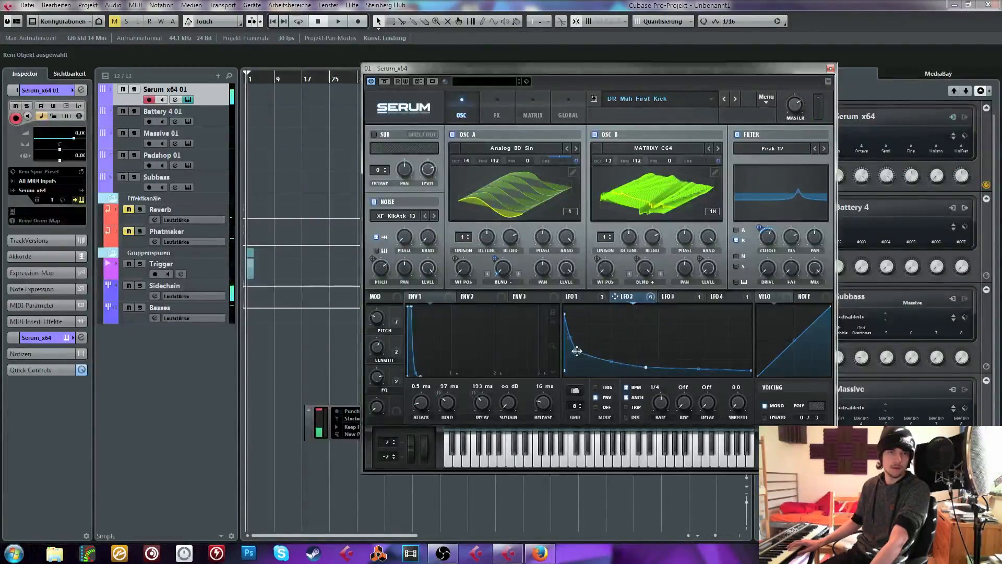
mouse_move(576, 352)
mouse_down()
mouse_move(599, 338)
mouse_move(590, 357)
mouse_move(578, 352)
mouse_up()
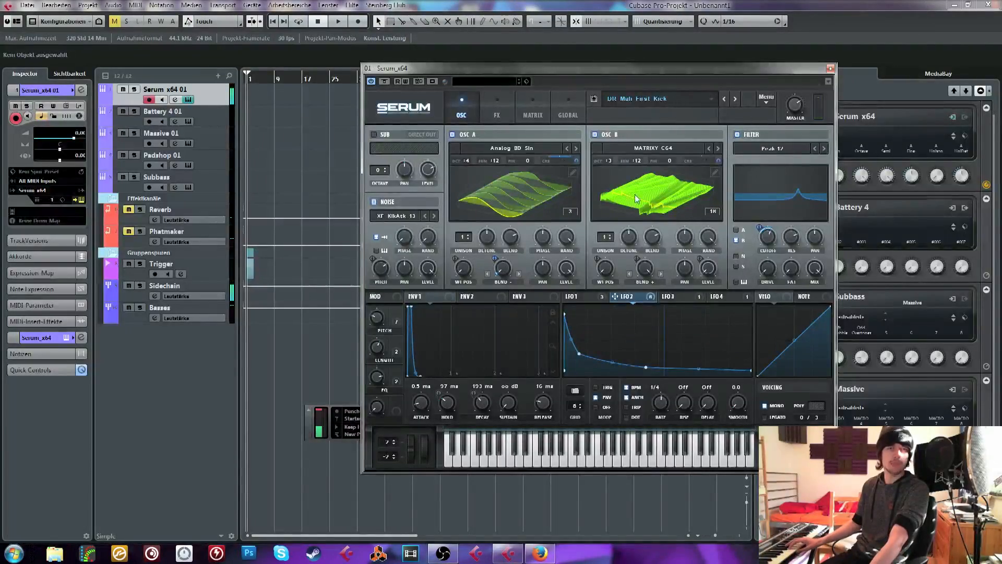
Load the DR Mah First Snare preset, review its effects rack and return to the oscillator view
click(736, 99)
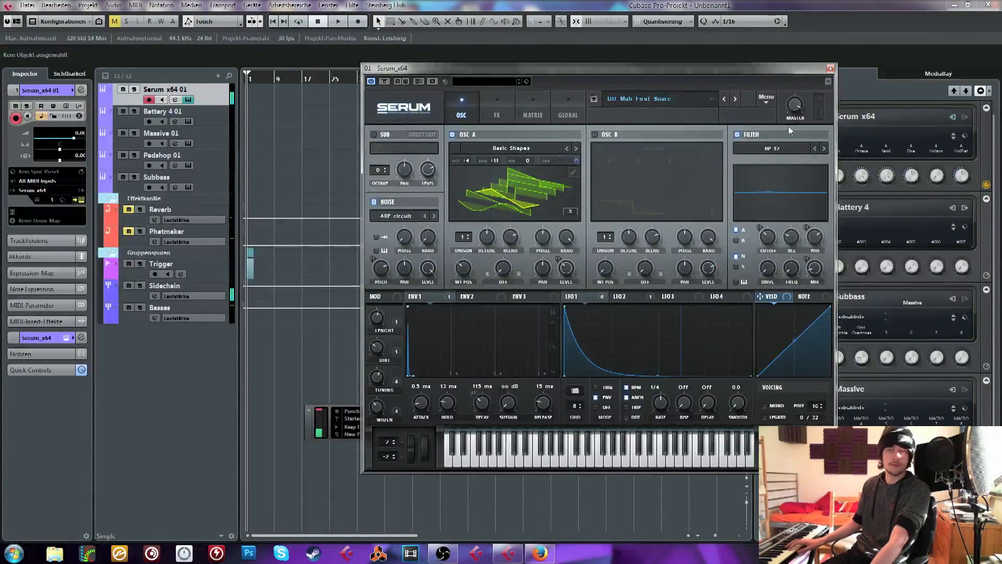
click(497, 114)
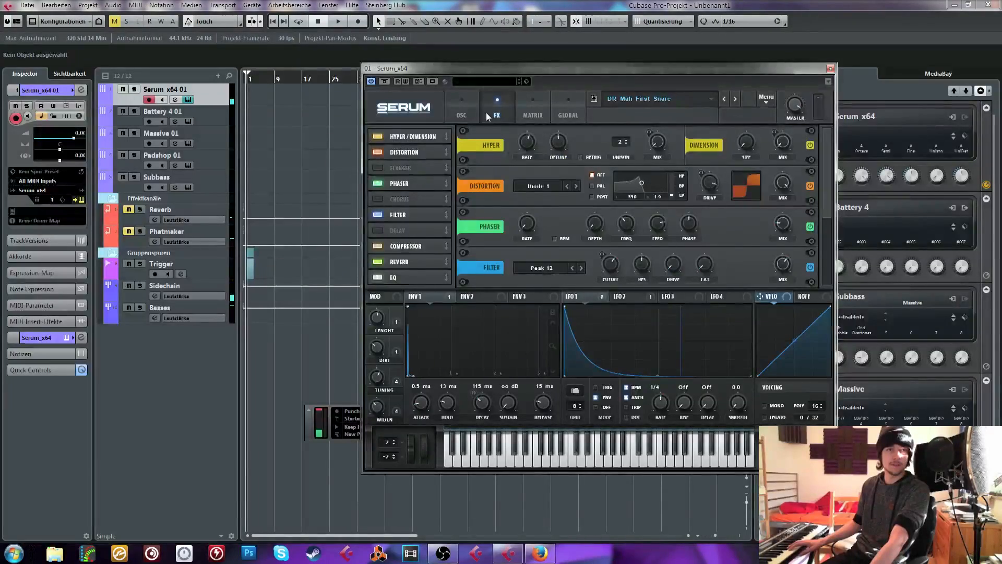
click(465, 113)
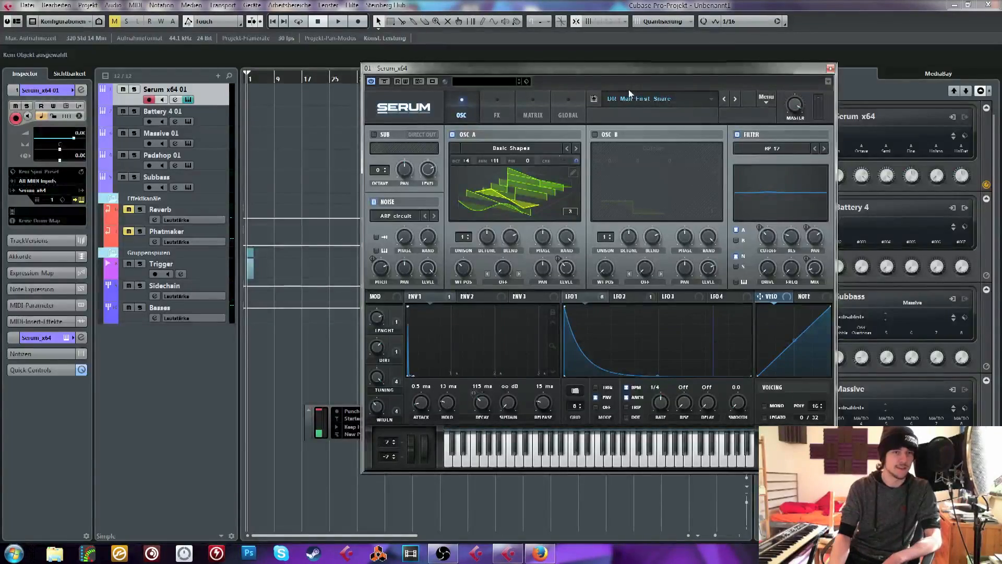
Audition the DR DnB Snare preset and step back to the BS bass presets
click(724, 99)
click(724, 99)
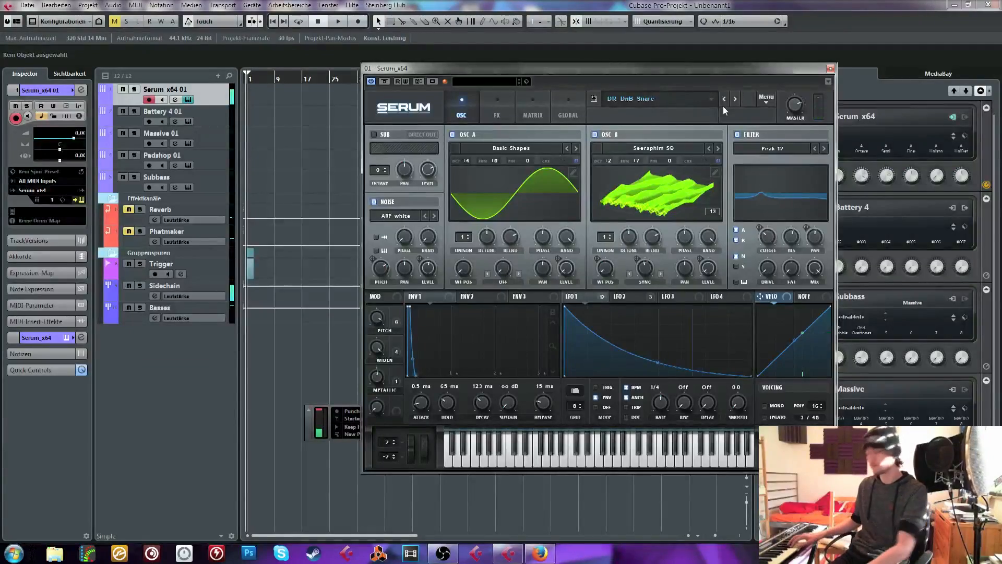
click(723, 99)
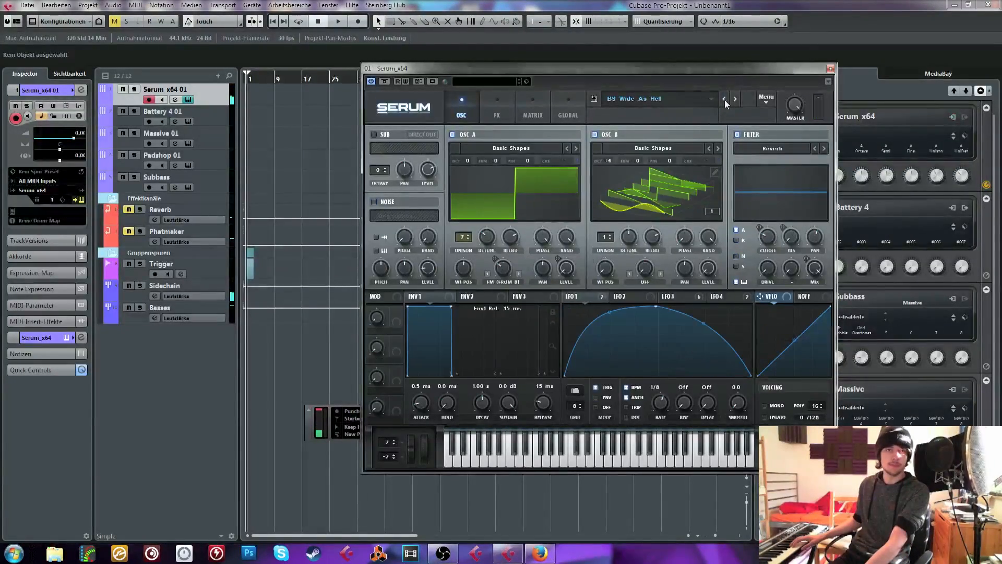
Load the BS Grill The Bear preset from the VR Serum Presets Pack
click(670, 100)
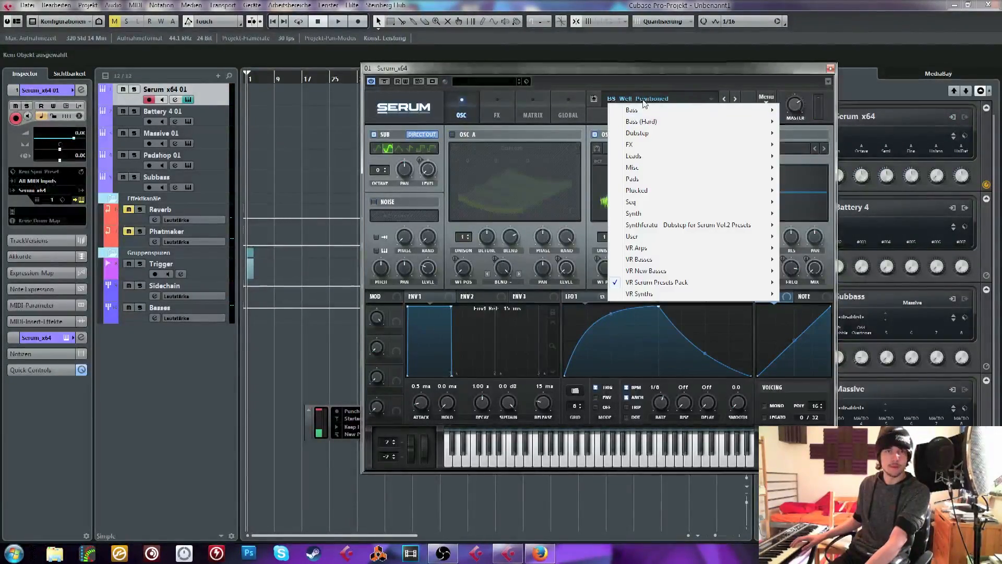
mouse_move(673, 282)
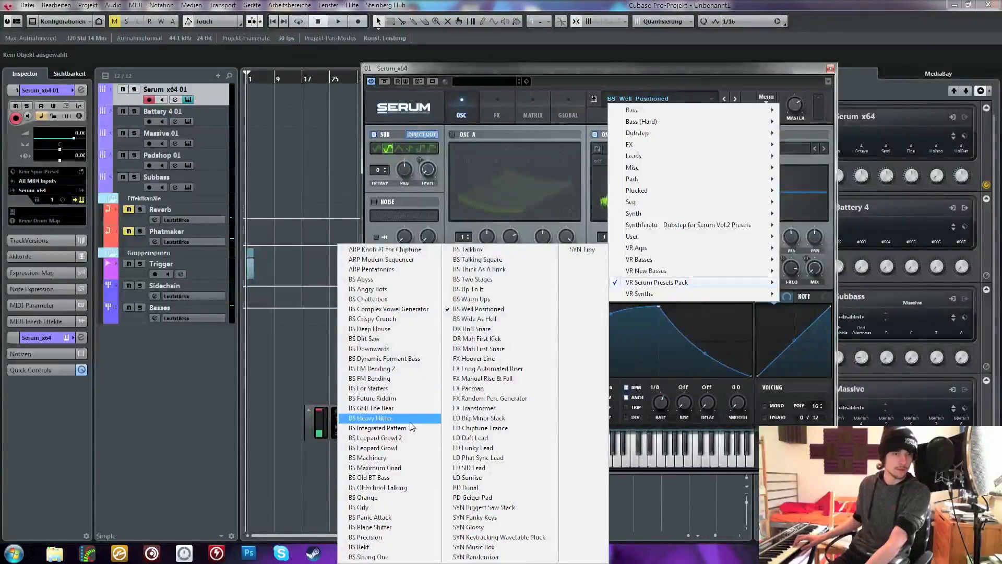
click(402, 407)
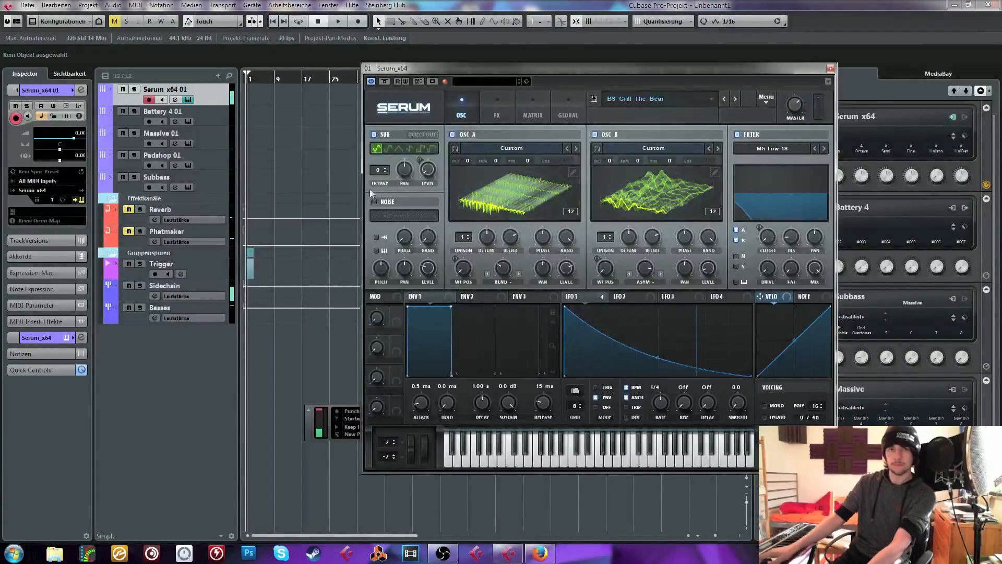
Advance through the bass presets and settle on BS Heavy Hitter
click(735, 100)
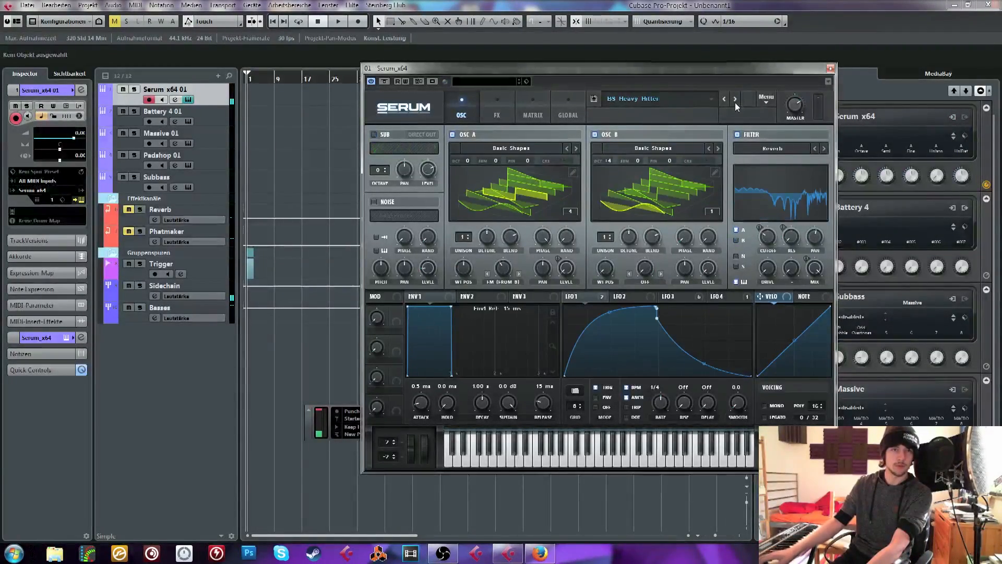
click(735, 99)
click(725, 103)
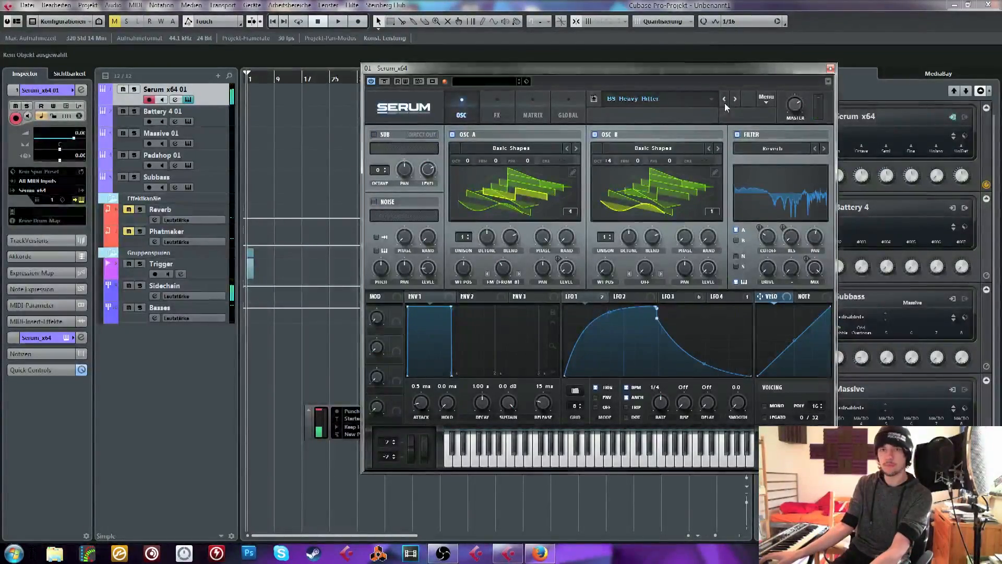
Load the BS FM Bending 2 preset from the VR Serum Presets Pack
click(712, 98)
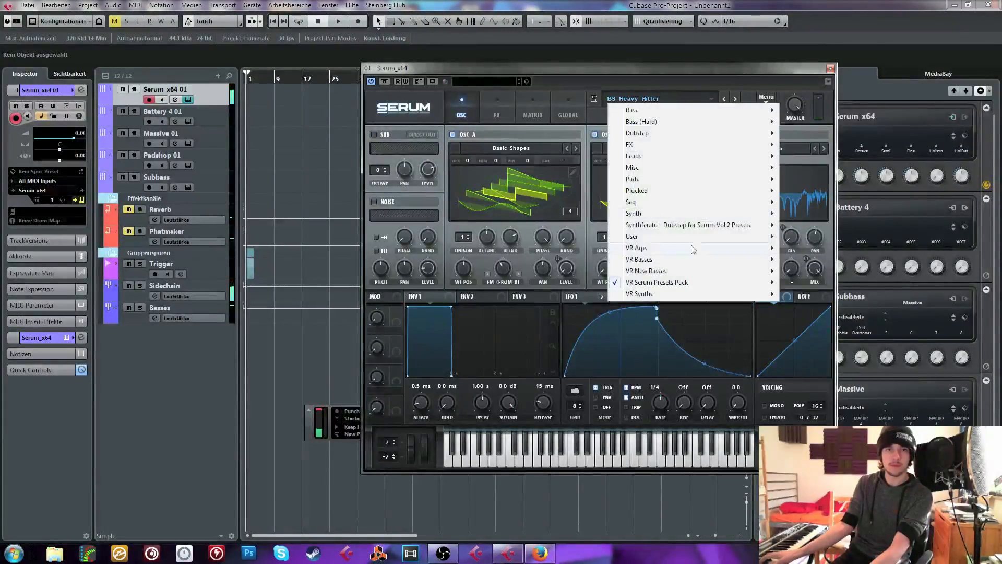
mouse_move(668, 282)
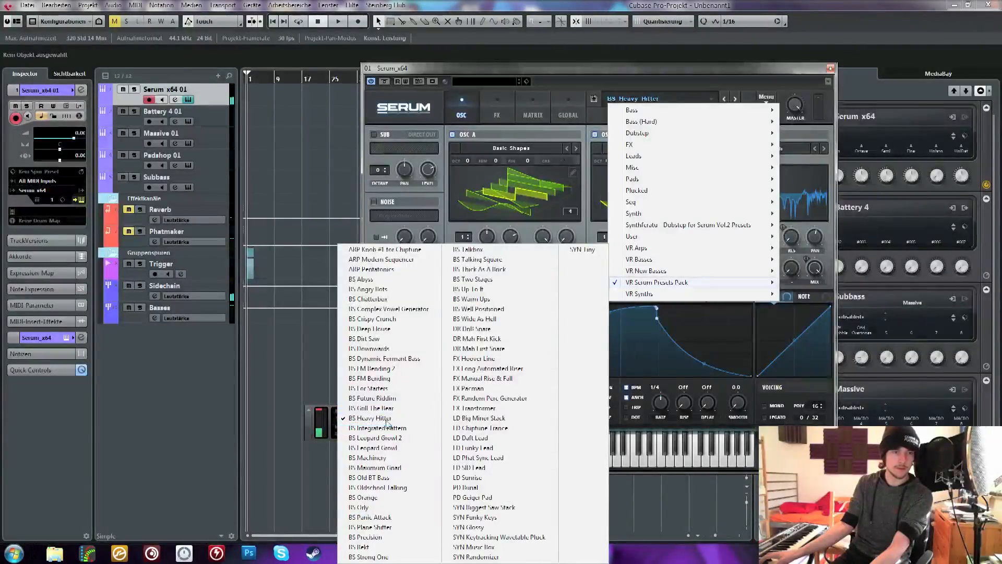
click(386, 369)
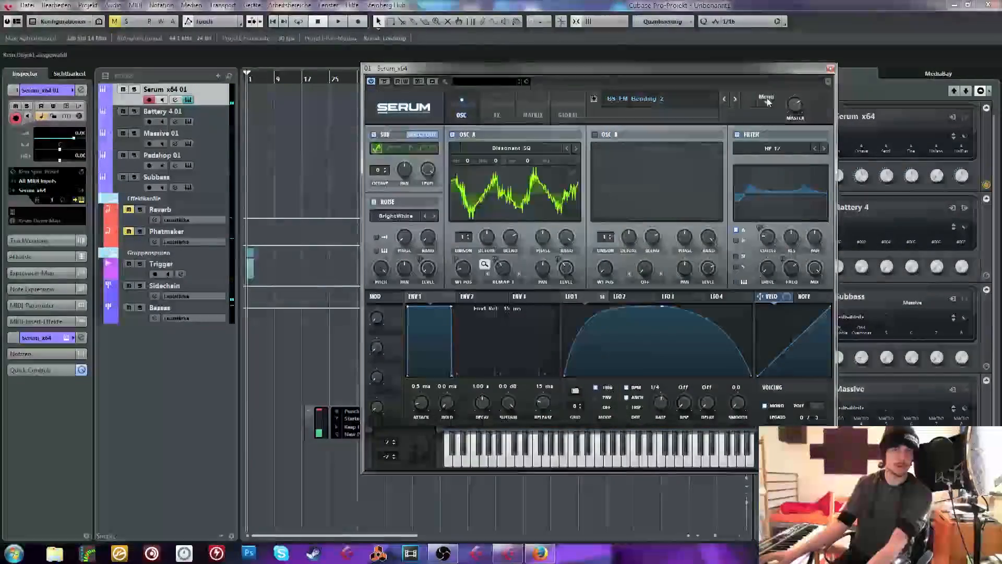
Audition the BS FM Bending preset and examine its effects chain in Serum
click(735, 99)
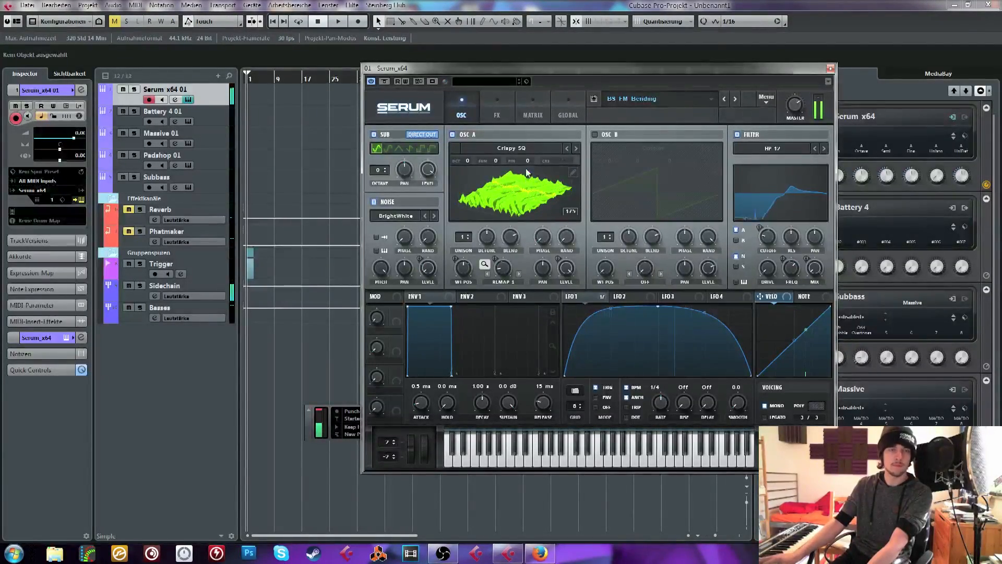
click(506, 109)
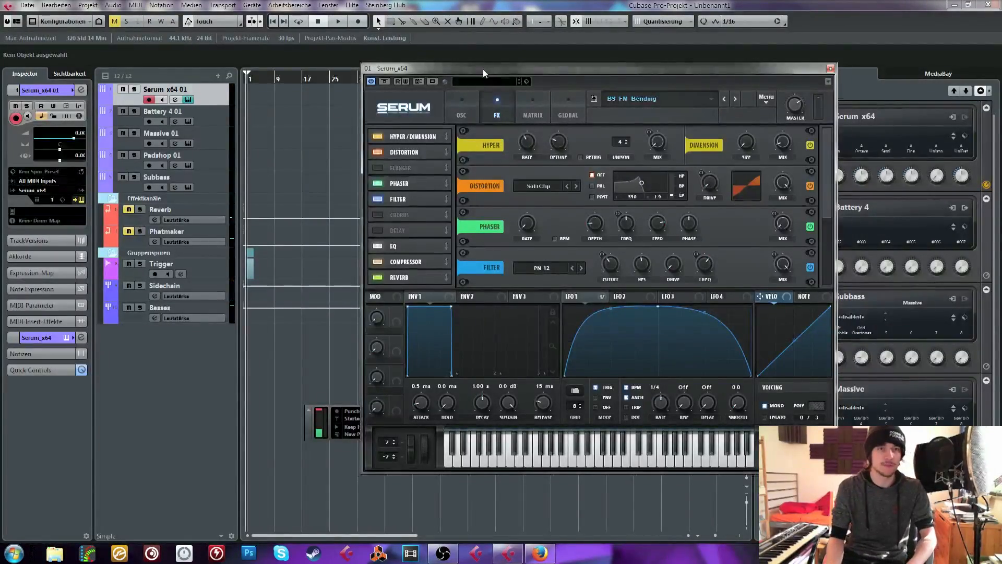
Move the Serum window clear of the track list and reselect the Serum x64 01 track
drag(484, 69, 381, 100)
click(209, 123)
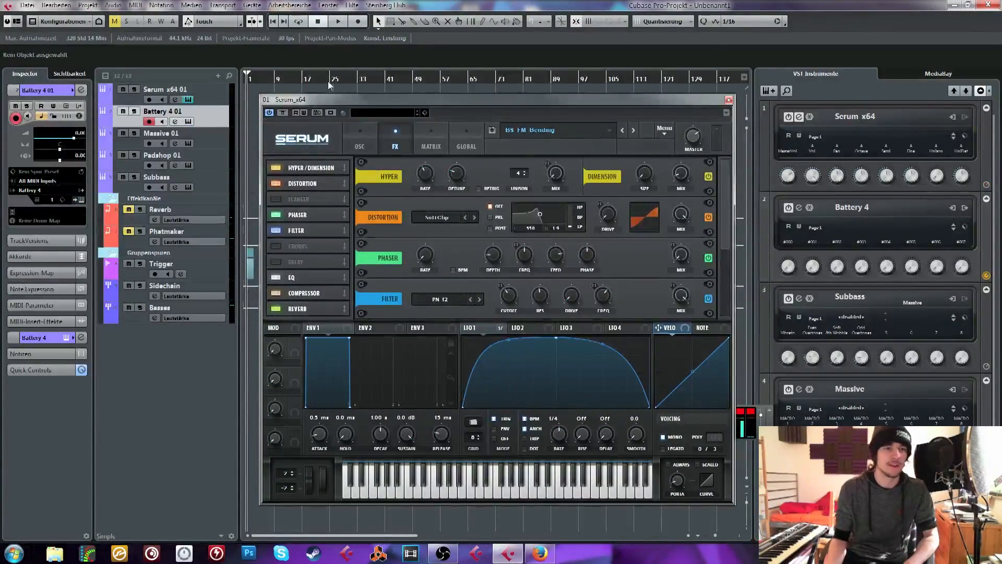
drag(326, 100, 341, 113)
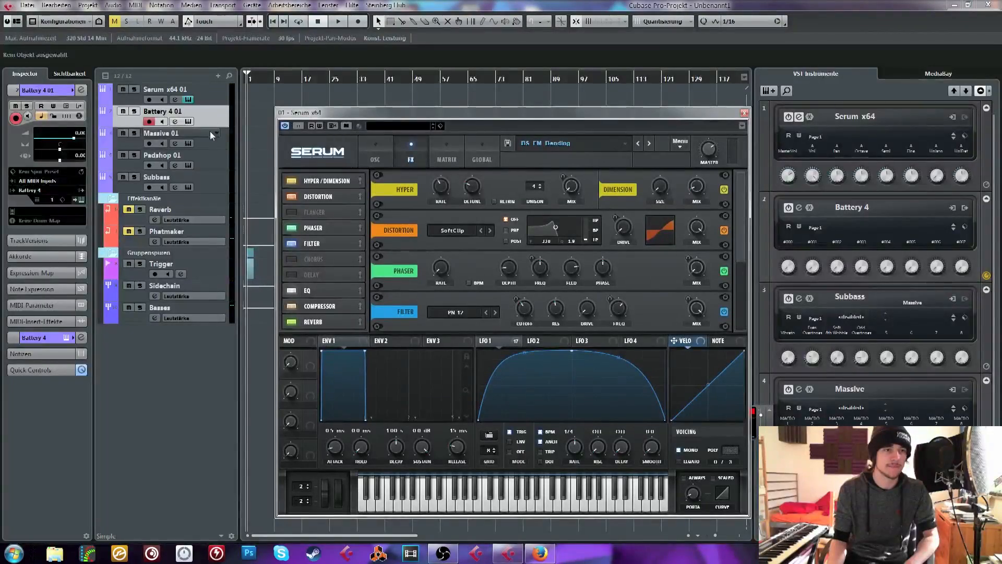
click(220, 96)
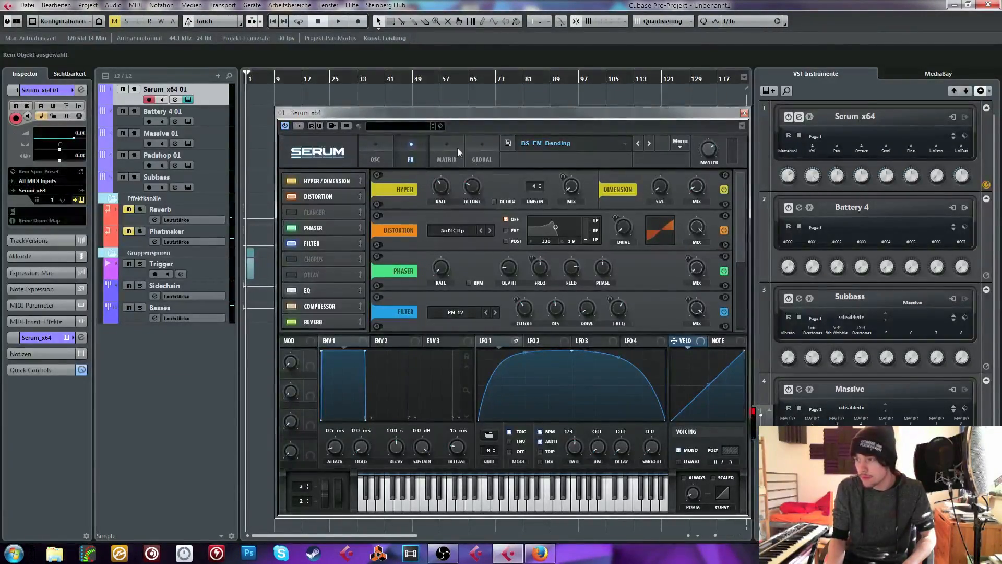
Load the ARP Knob #1 for Chiptune preset from the VR Serum Presets Pack and view its oscillators and LFO modulation
click(582, 142)
mouse_move(573, 329)
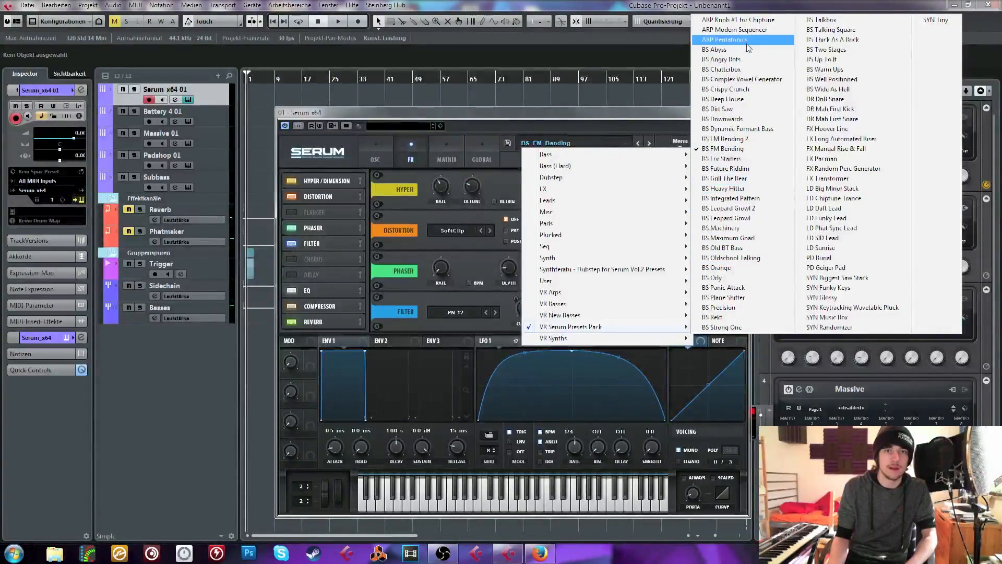
click(746, 20)
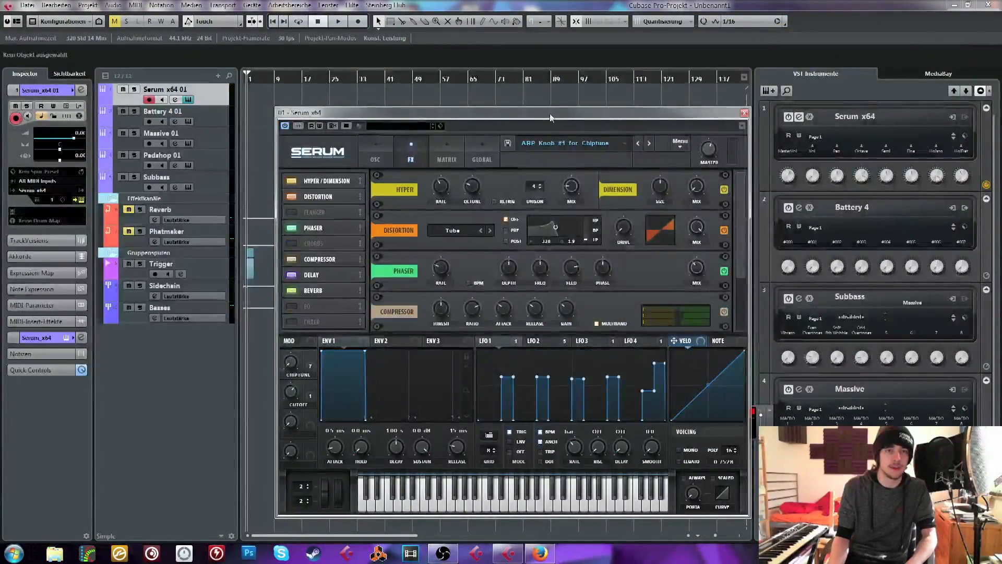
drag(556, 114, 547, 57)
click(372, 91)
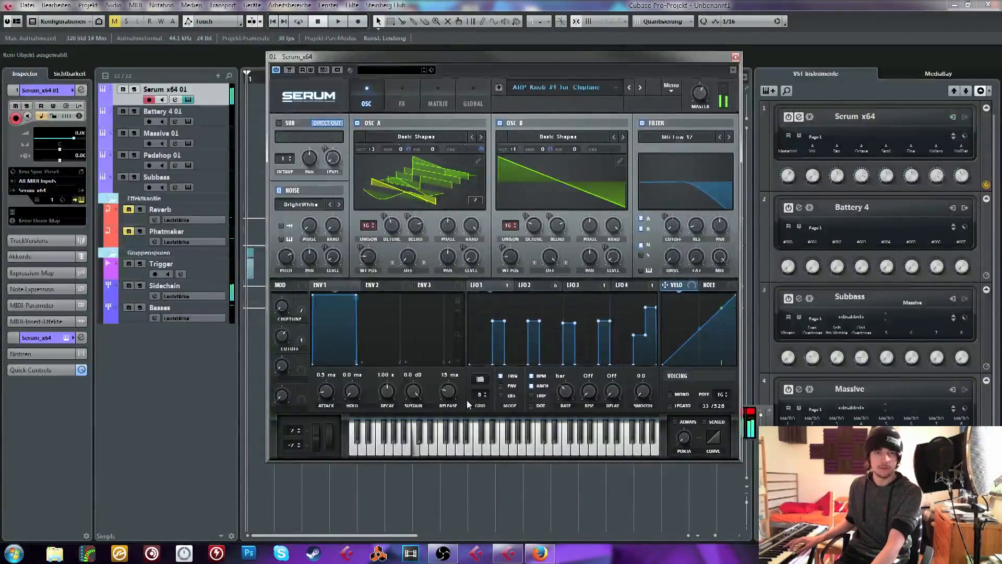
click(532, 286)
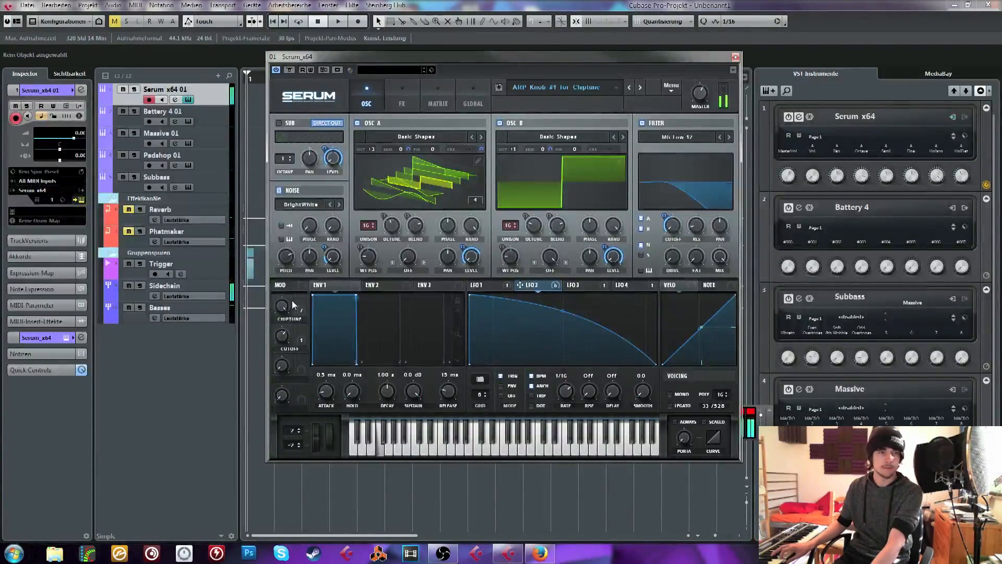
click(641, 88)
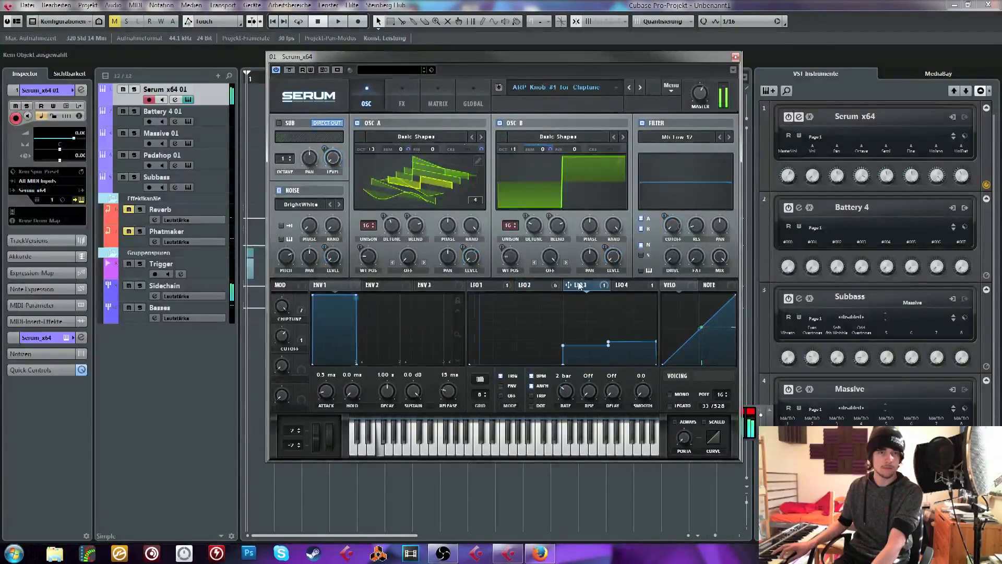
Audition the ARP Modern Sequencer and ARP Pentatonics presets, view the latter's LFO 2, and advance to BS Abyss
click(641, 87)
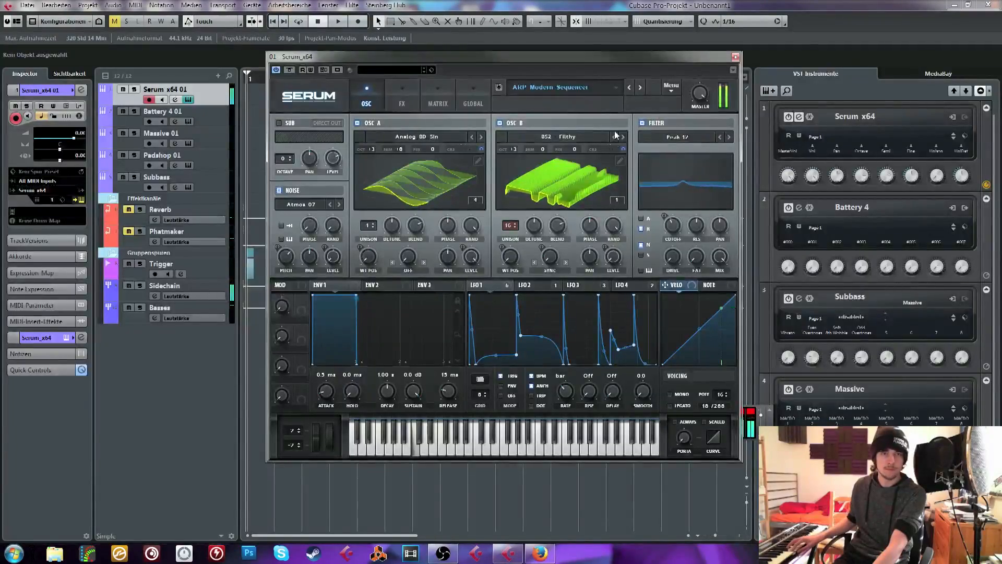
click(641, 87)
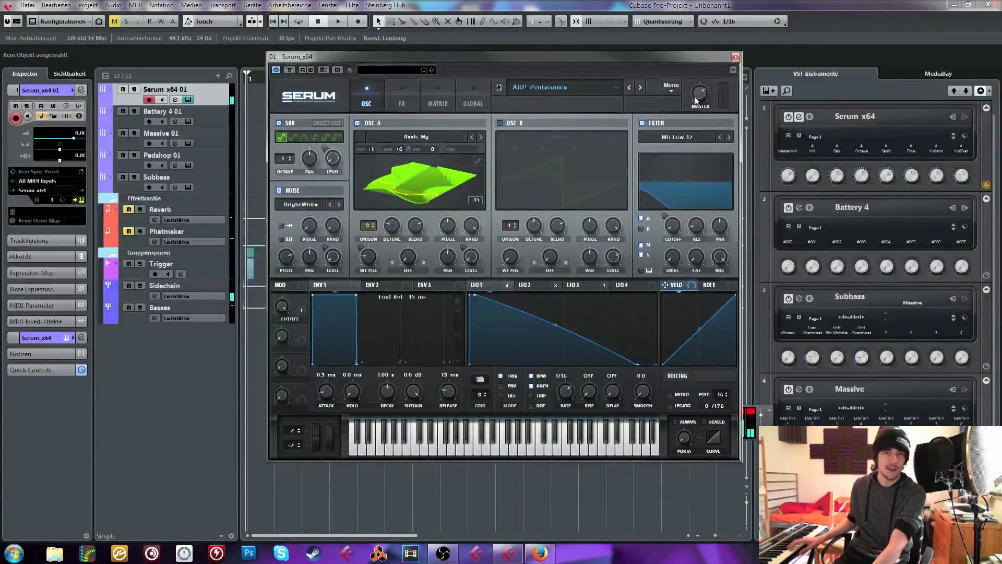
click(532, 285)
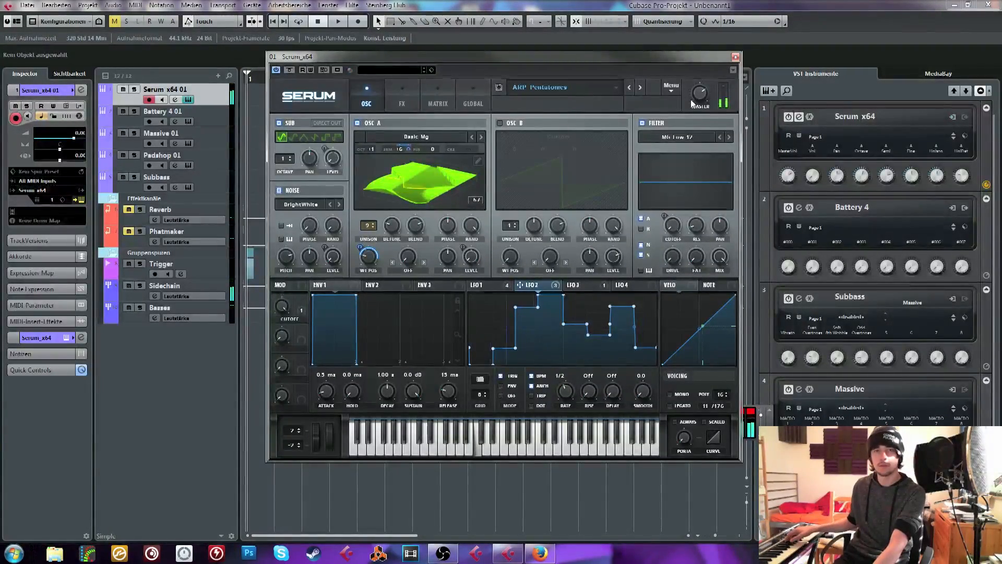
click(641, 89)
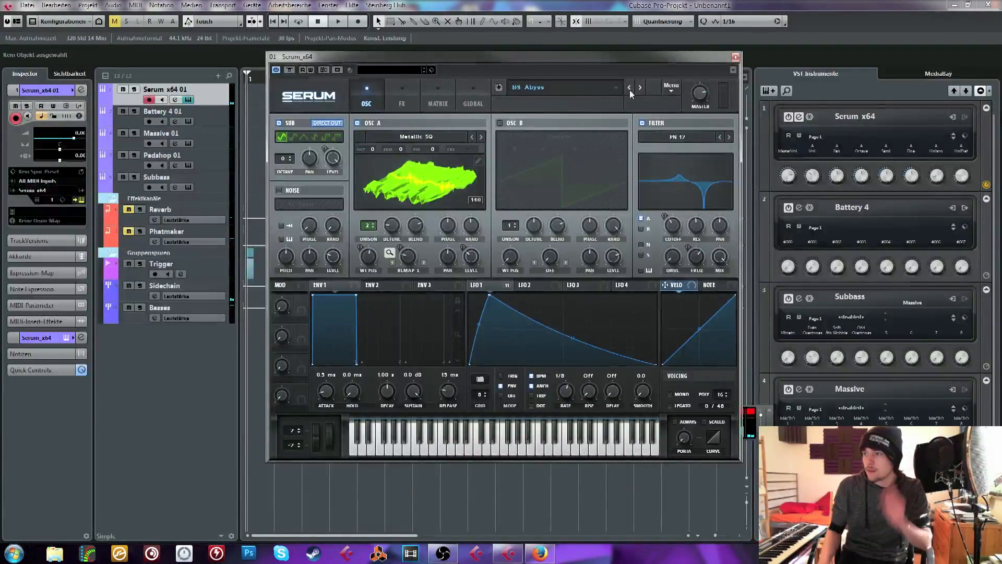
key(alt+Tab)
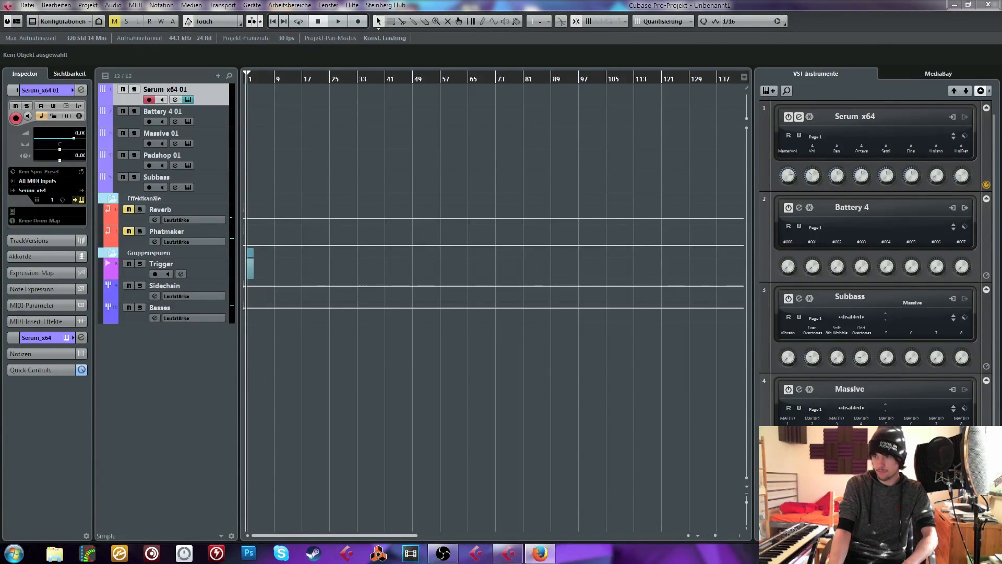
click(609, 405)
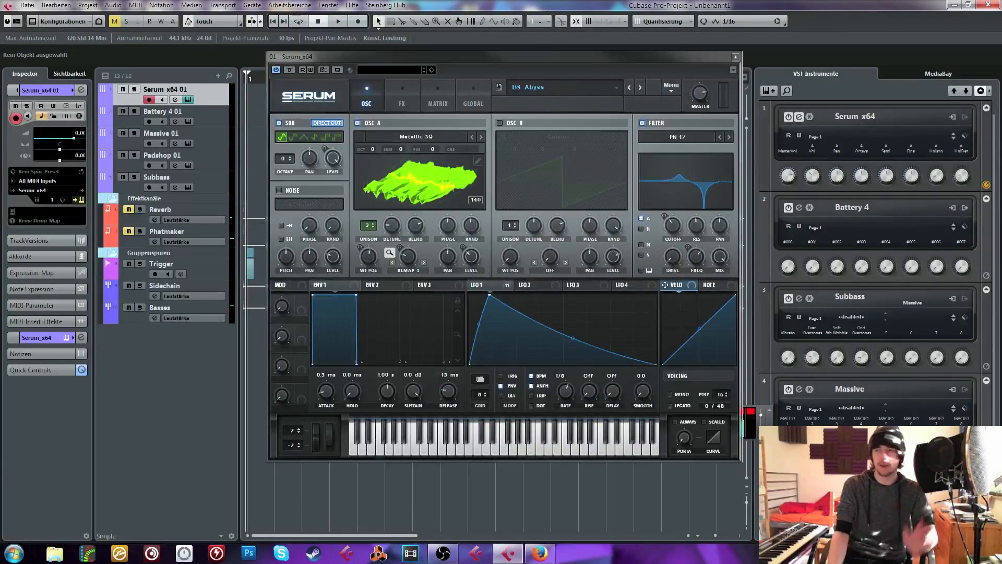
key(alt+Tab)
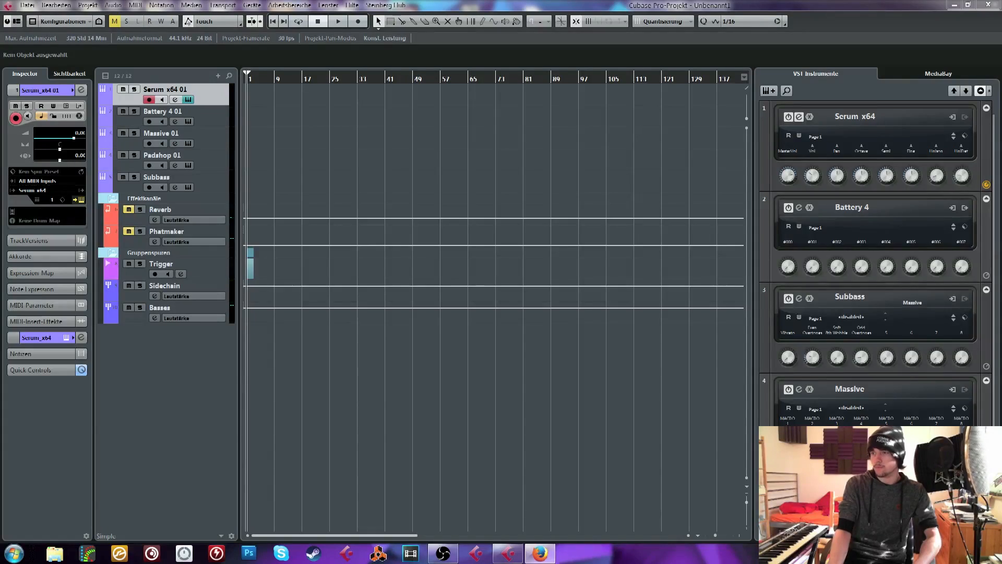
click(619, 407)
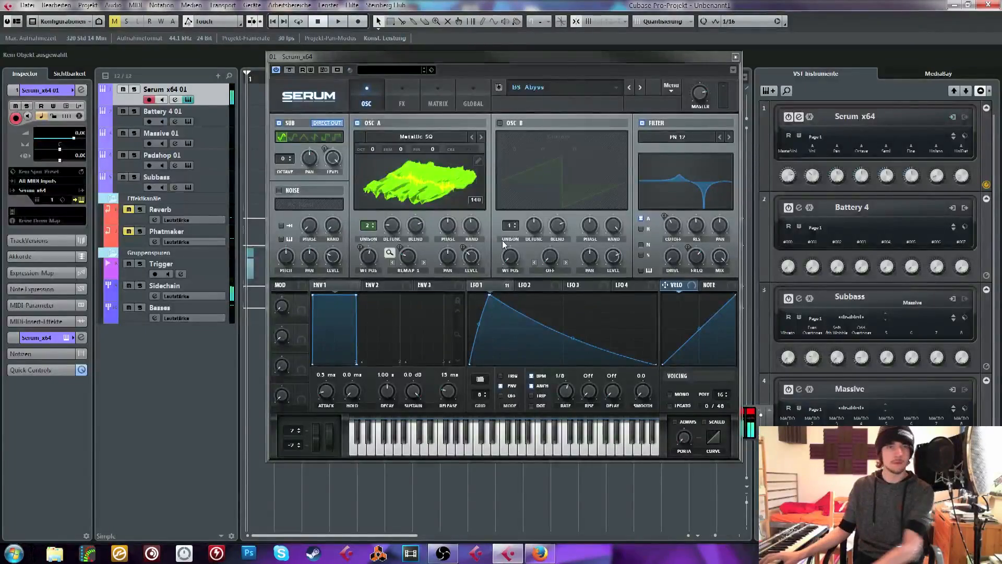
Advance through BS Angry Bots and BS Chatterbox to BS Complex Vowel Generator, view its LFO shapes, and close Serum
click(684, 96)
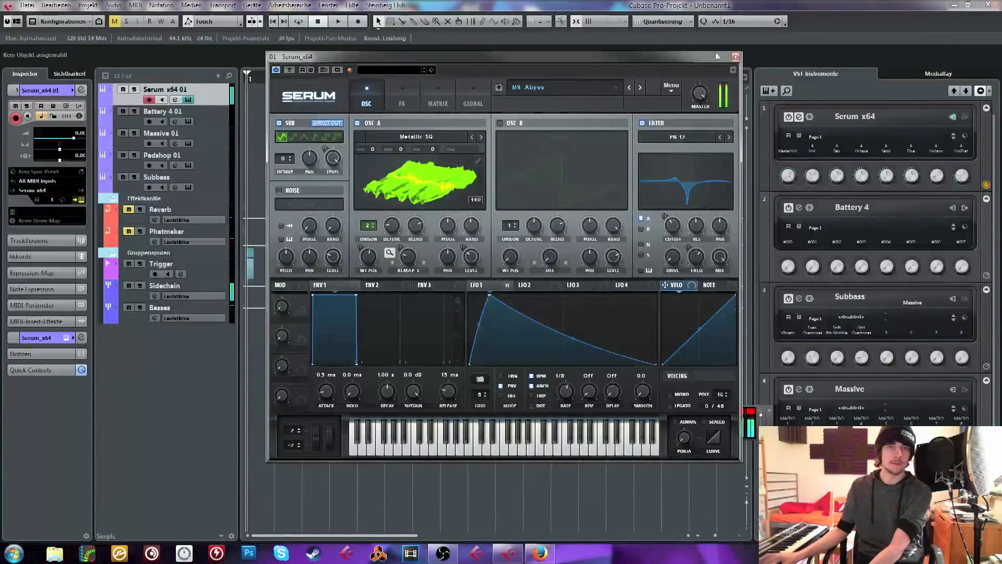
click(636, 92)
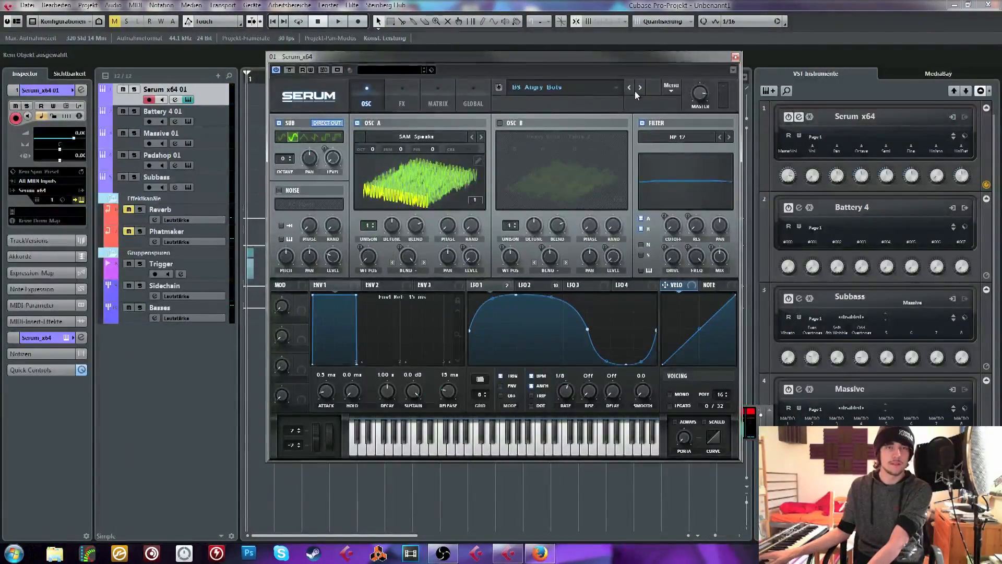
click(641, 87)
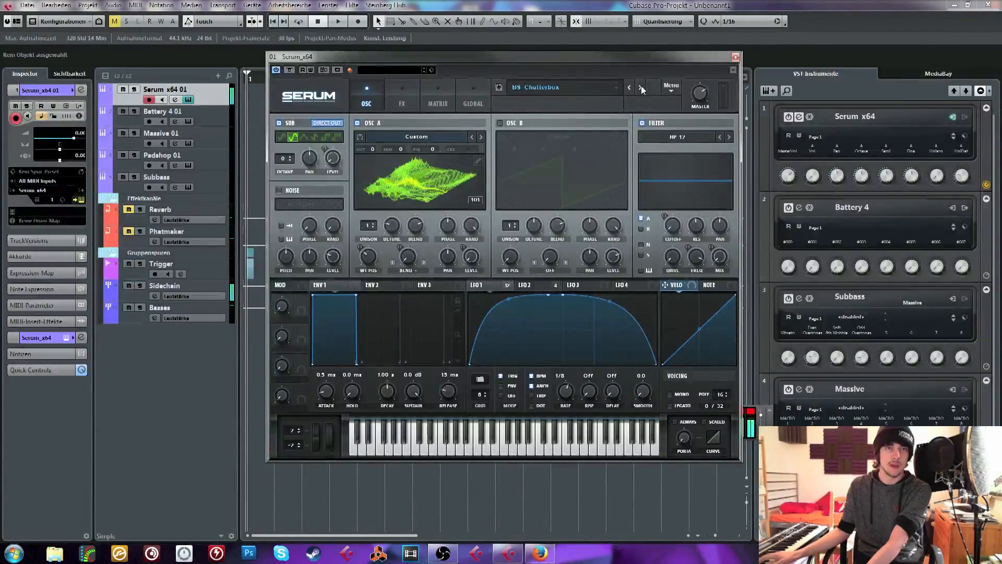
click(641, 86)
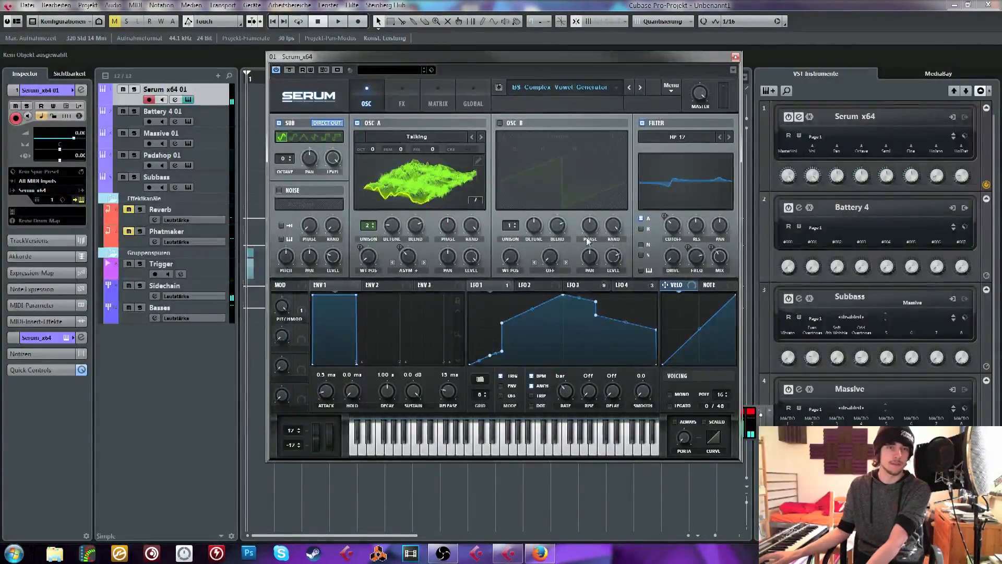
click(526, 286)
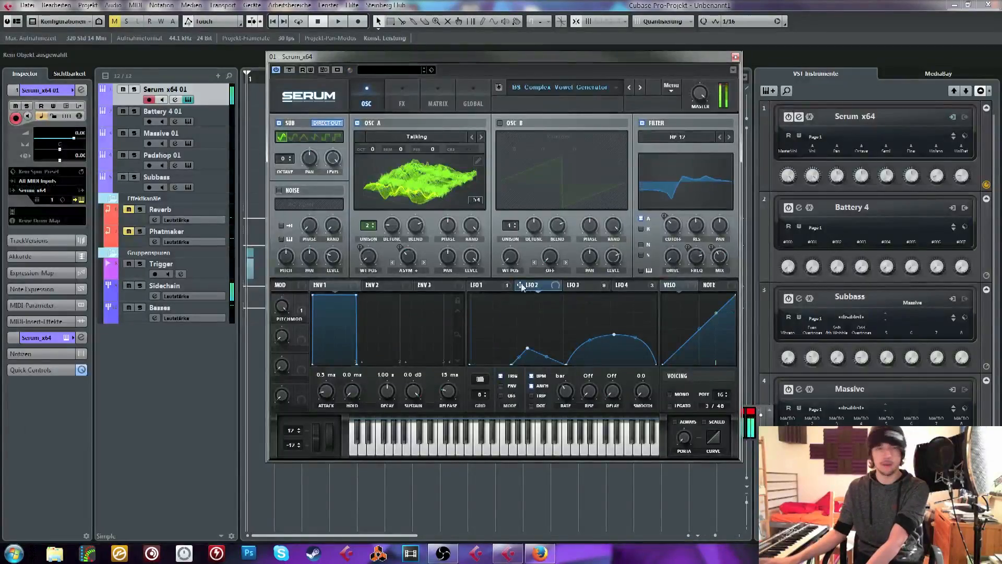
click(476, 285)
click(574, 285)
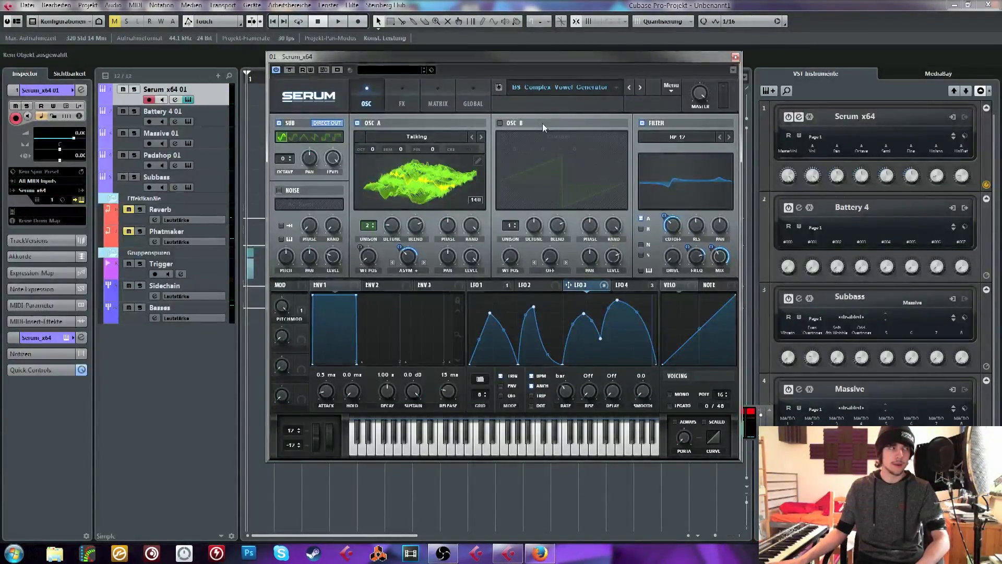
click(735, 56)
drag(258, 77, 198, 120)
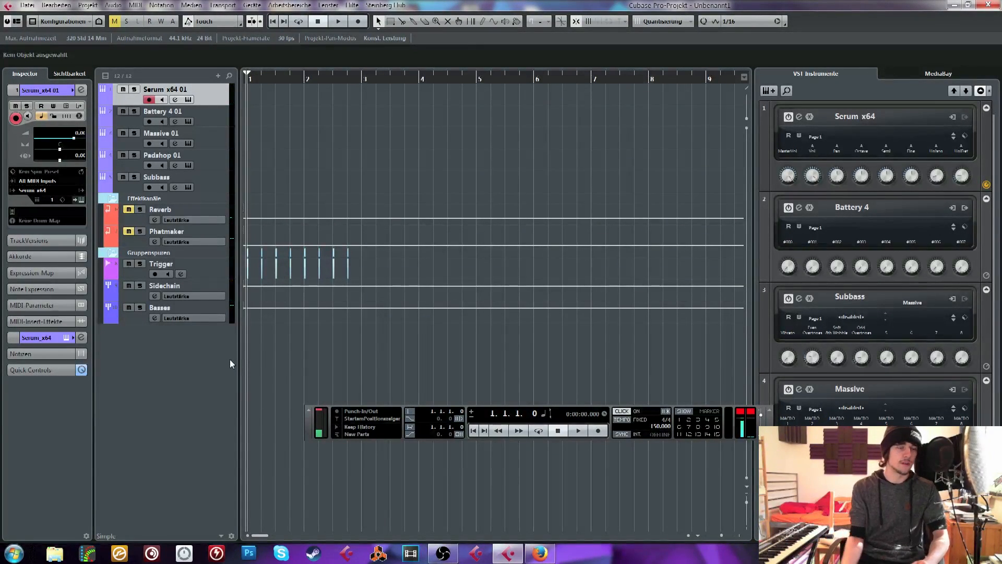
right_click(229, 393)
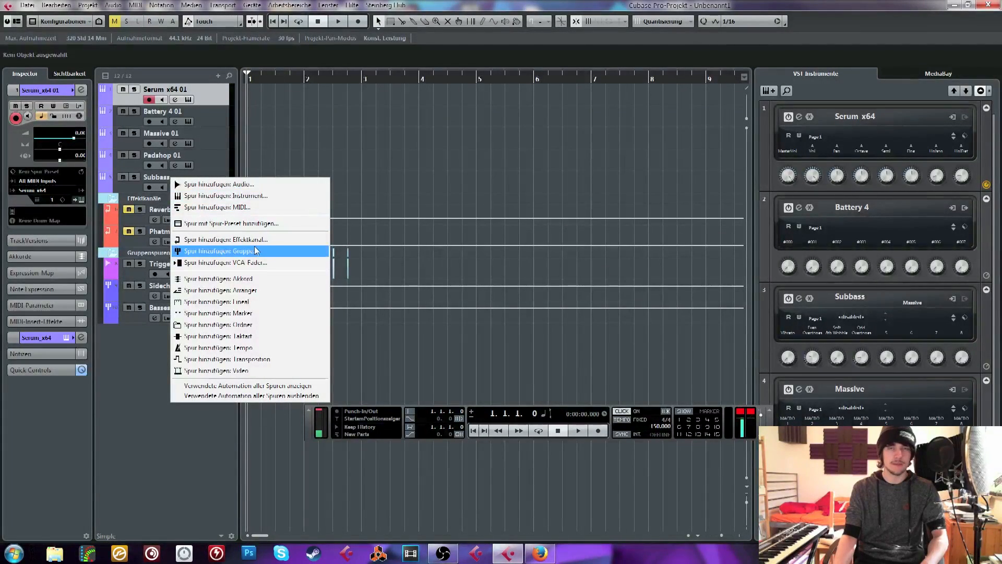
click(581, 152)
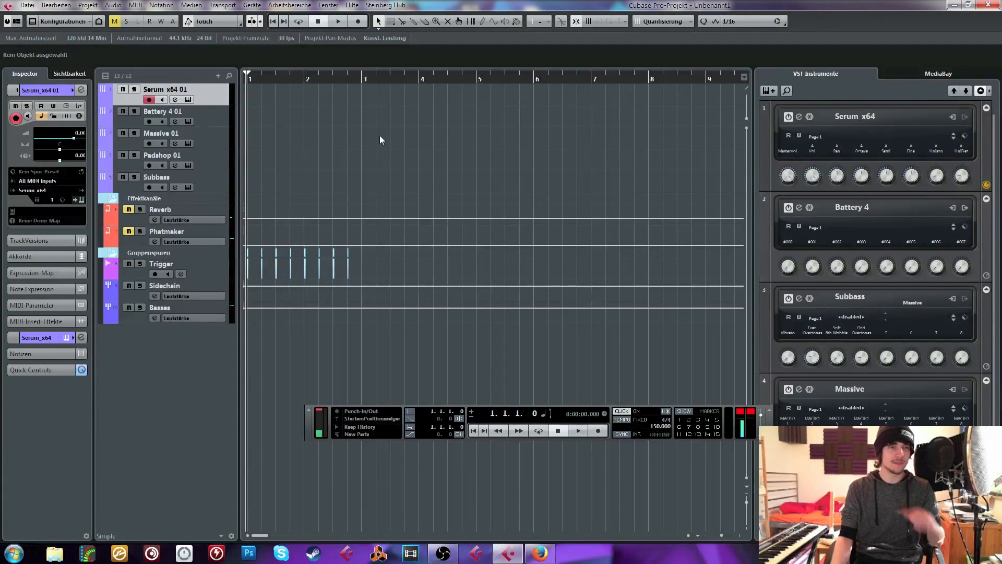
click(218, 92)
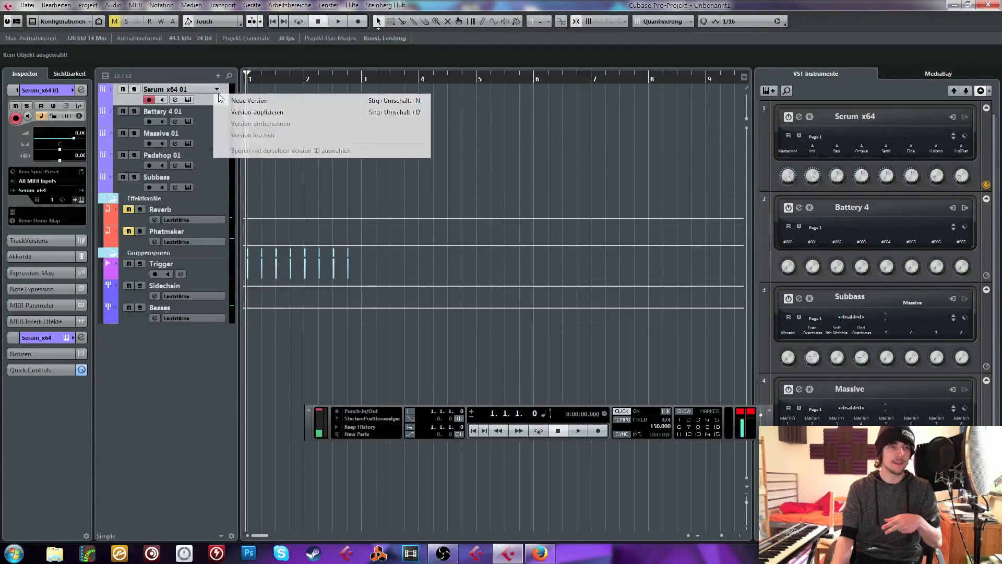
click(272, 115)
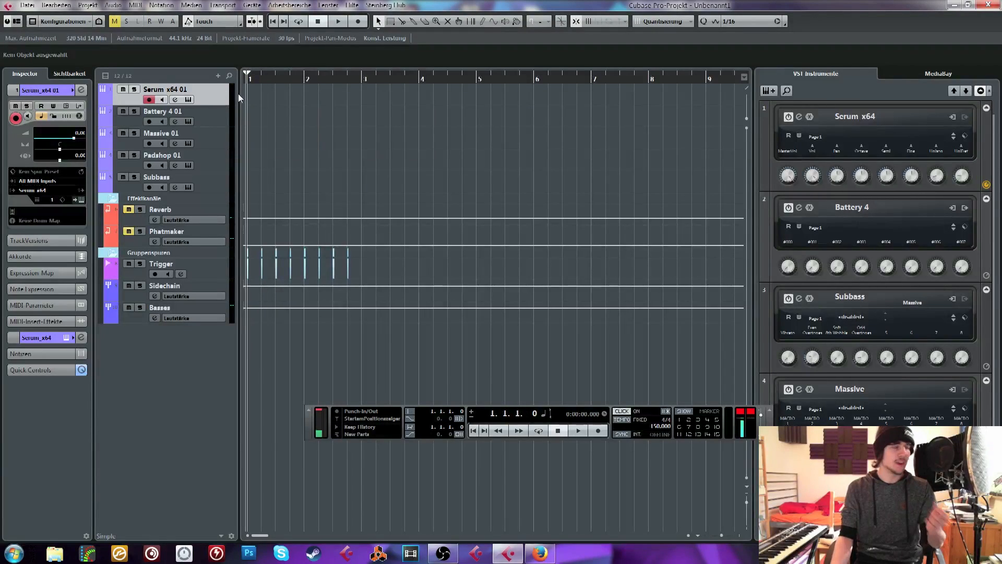
Reopen the Serum instrument of the Serum x64 01 track to audition BS Complex Vowel Generator, and close it again
key(h)
key(h)
key(h)
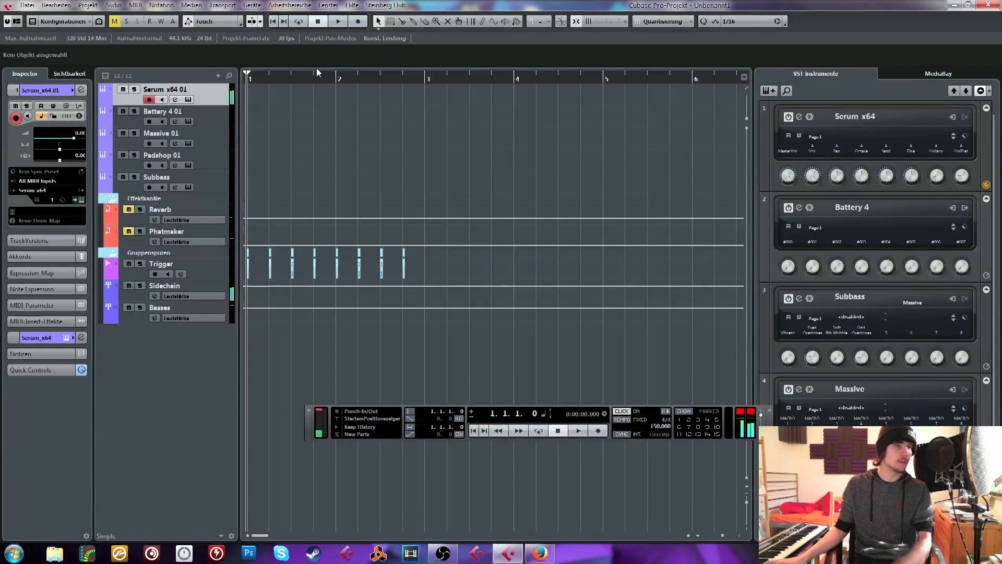
click(67, 106)
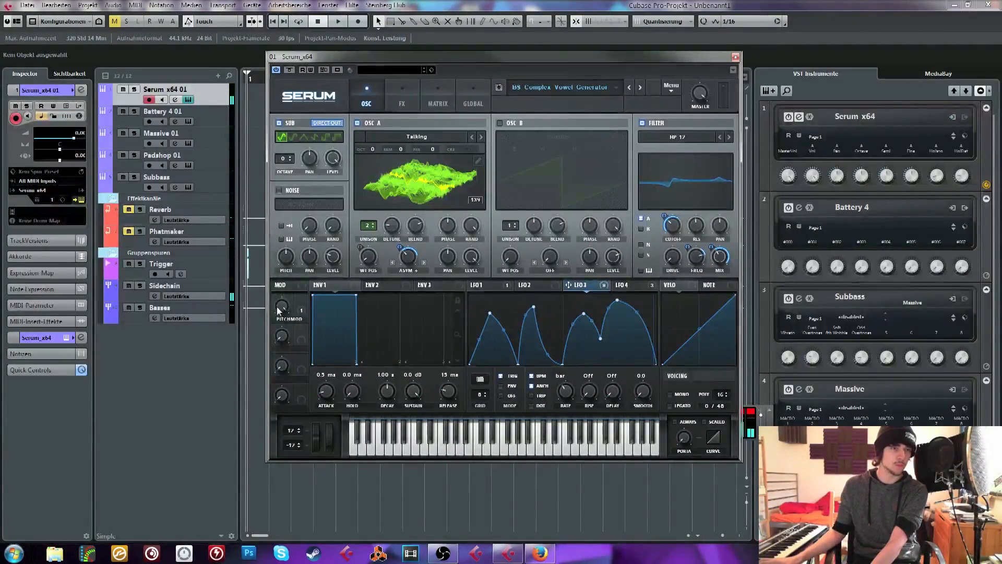
click(734, 58)
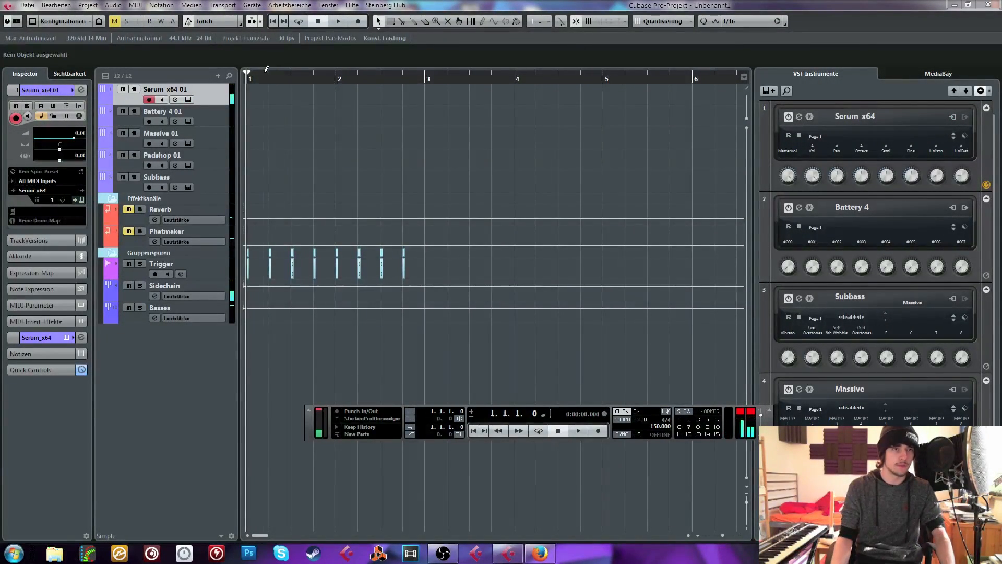
Create a MIDI part about two bars long on the Serum x64 01 track and draw one sustained note across it
mouse_move(264, 73)
mouse_down()
mouse_move(254, 82)
mouse_move(425, 95)
mouse_move(418, 90)
mouse_up()
double_click(418, 90)
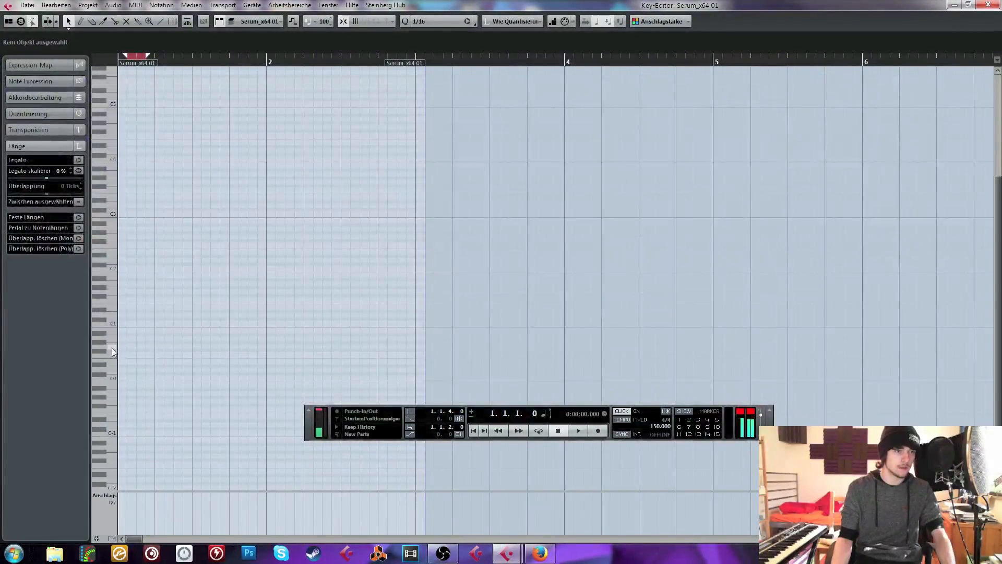
mouse_move(121, 345)
mouse_down()
mouse_move(372, 336)
mouse_move(417, 347)
mouse_up()
click(987, 4)
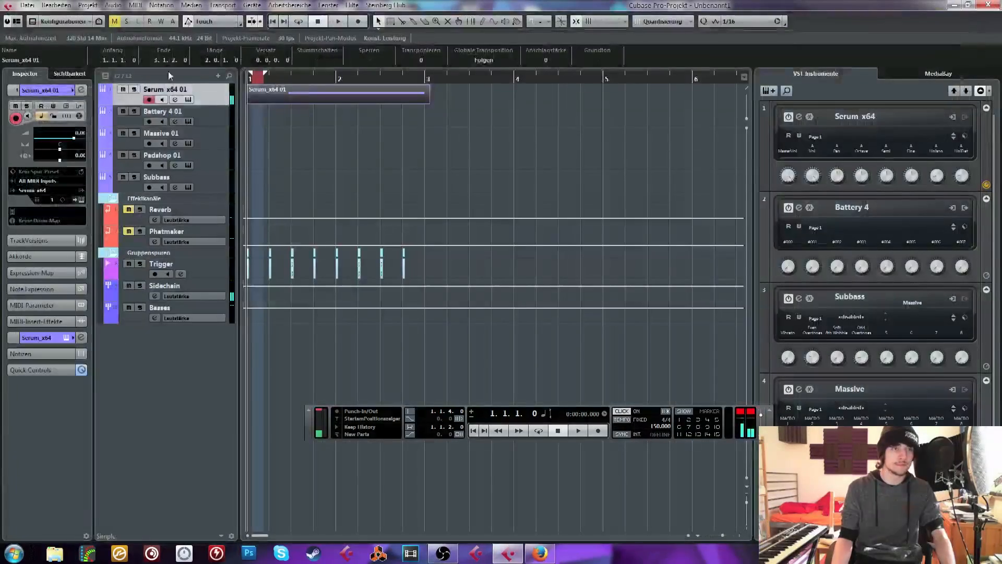
Add an audio track beneath the Serum x64 01 track
right_click(169, 388)
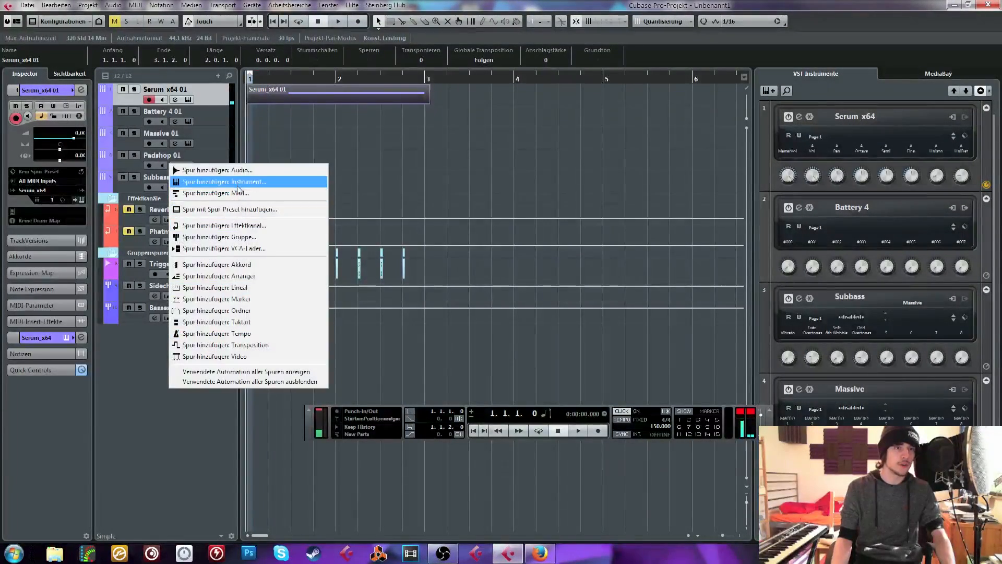
click(215, 170)
click(611, 293)
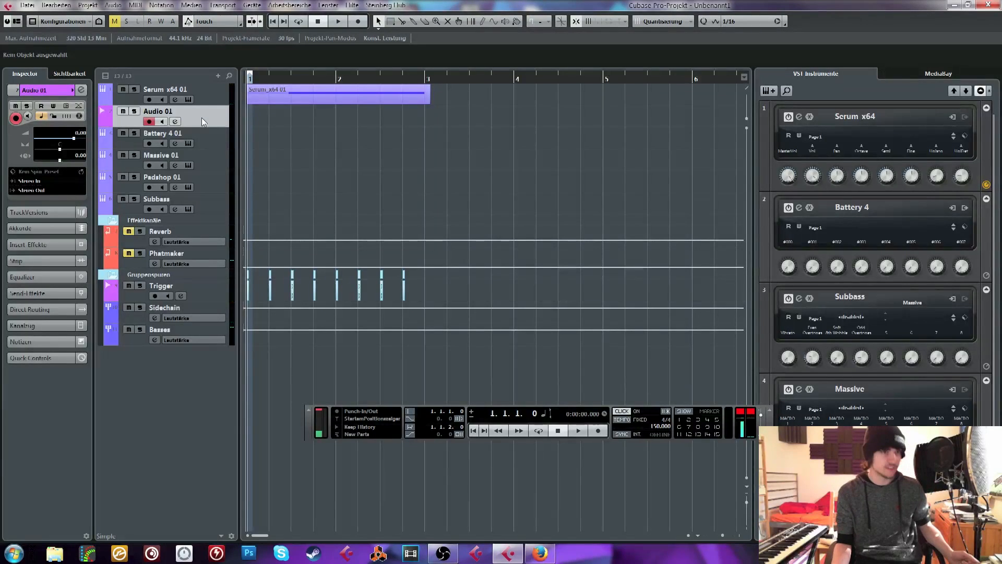
Check the VST audio system and Yamaha Steinberg USB ASIO settings in the device configuration, and close it
click(252, 6)
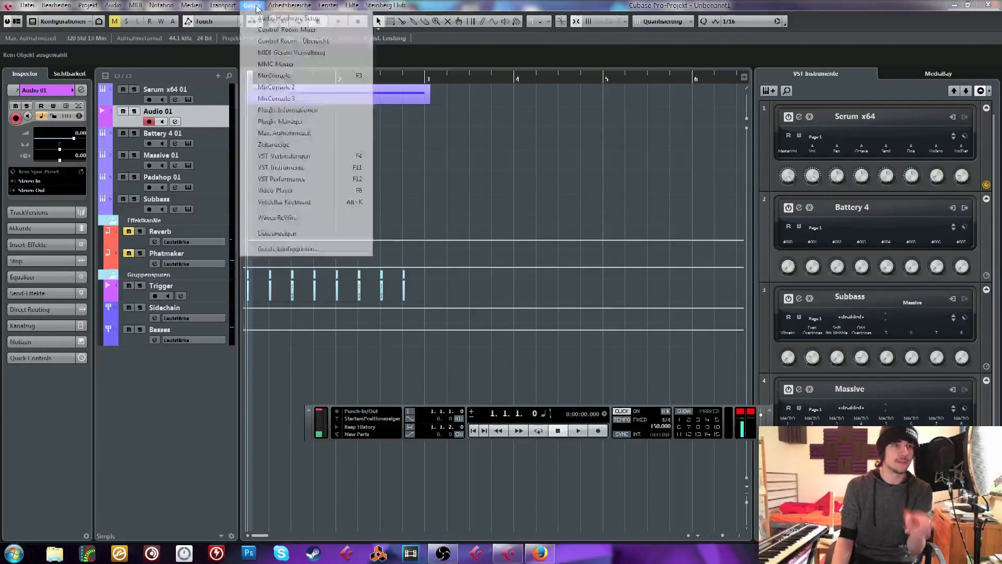
click(276, 254)
click(382, 210)
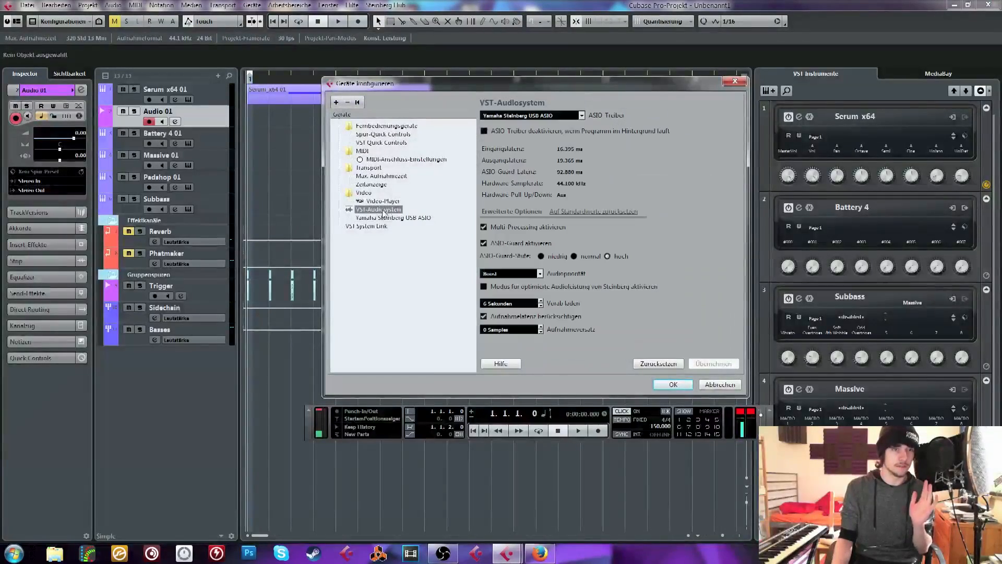
click(391, 218)
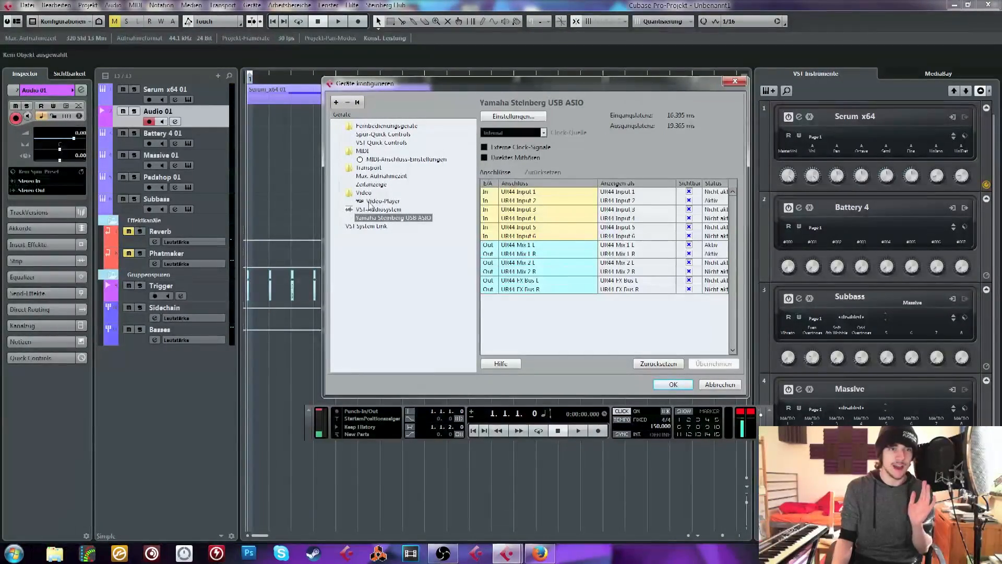
click(735, 81)
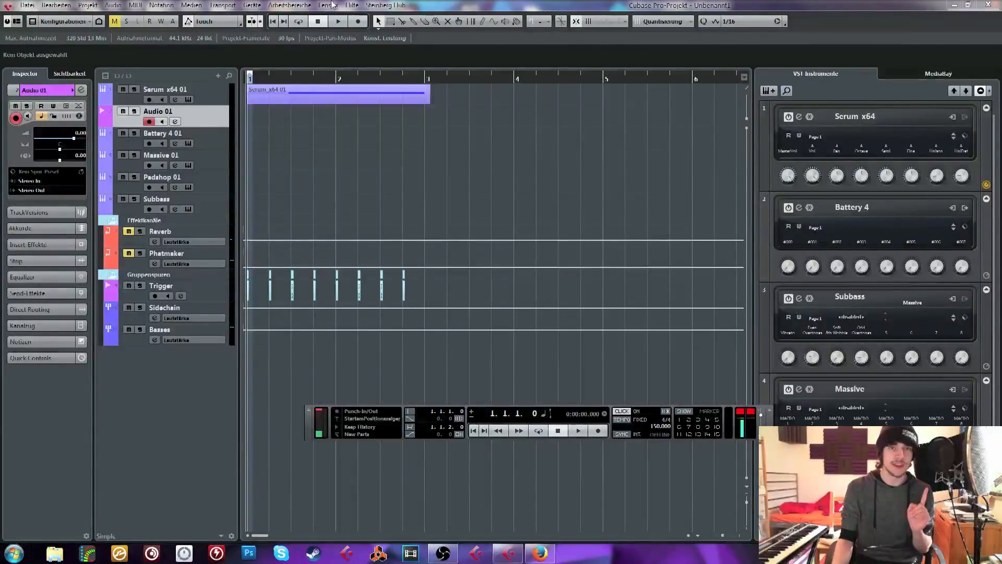
Add a mono input bus in the VST connections, with UR44 Input 1 as its device port
click(252, 5)
click(300, 157)
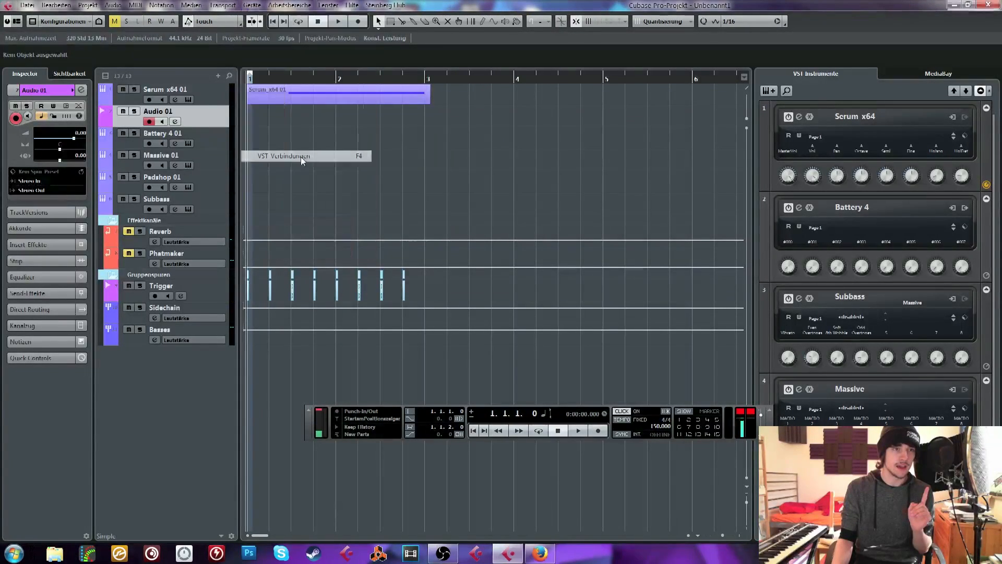
click(103, 103)
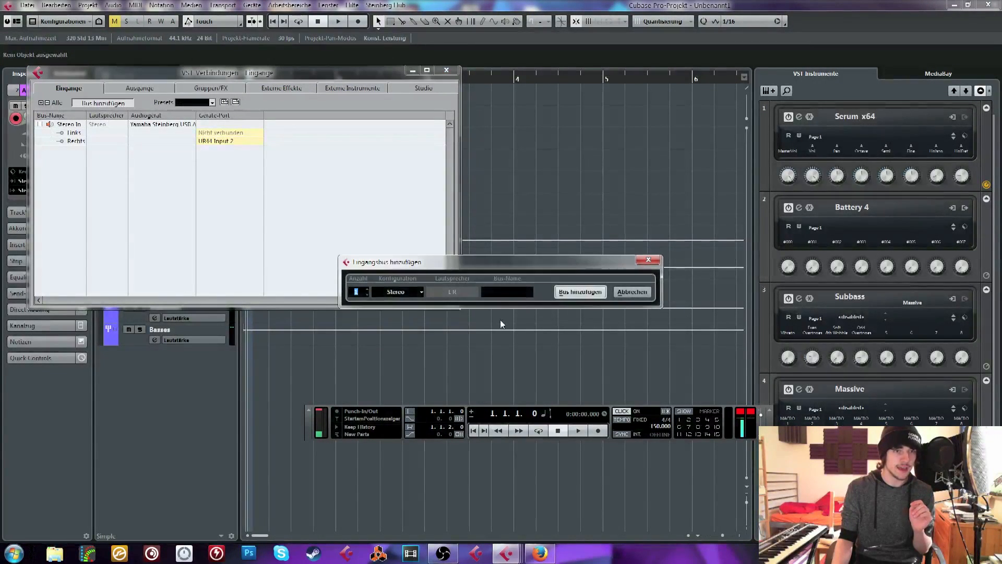
click(412, 291)
click(404, 302)
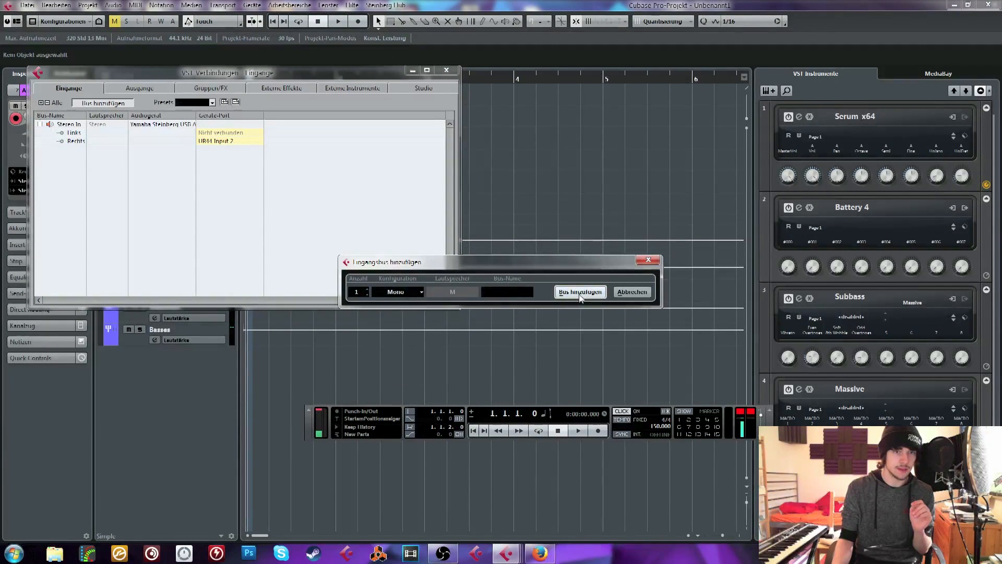
click(579, 291)
click(219, 157)
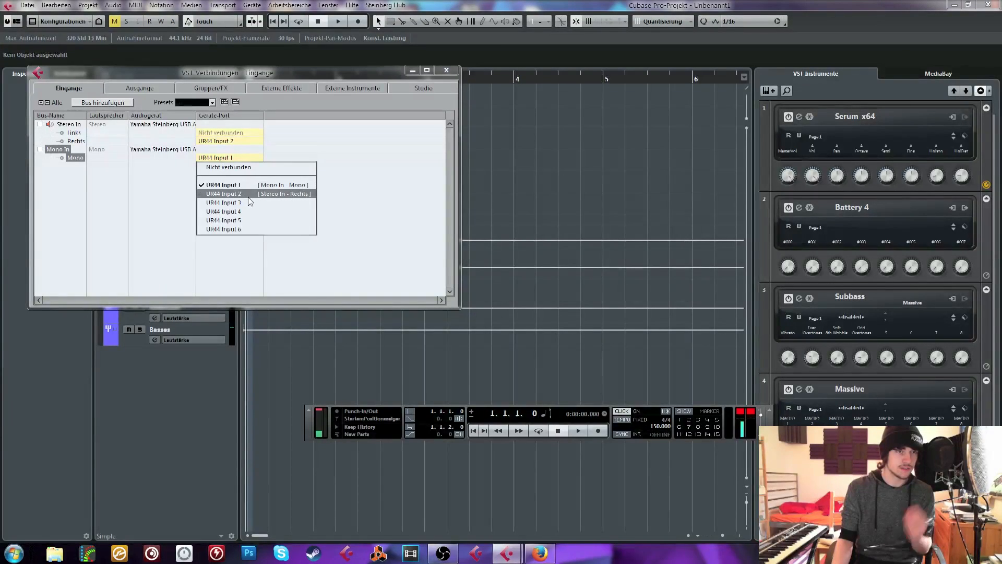
click(235, 186)
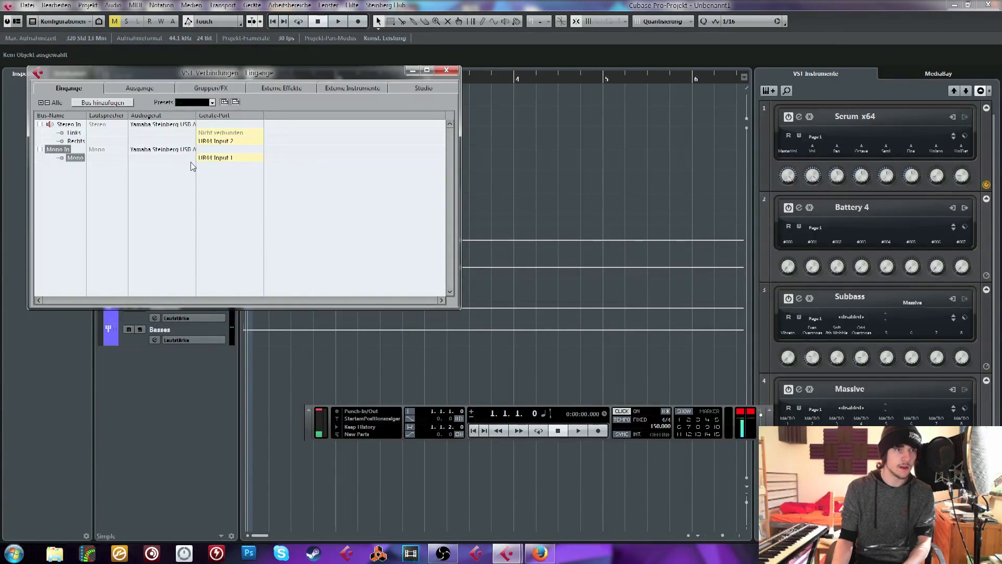
Assign UR44 Input 1 to the left channel of the Stereo In bus and close the VST connections
click(220, 133)
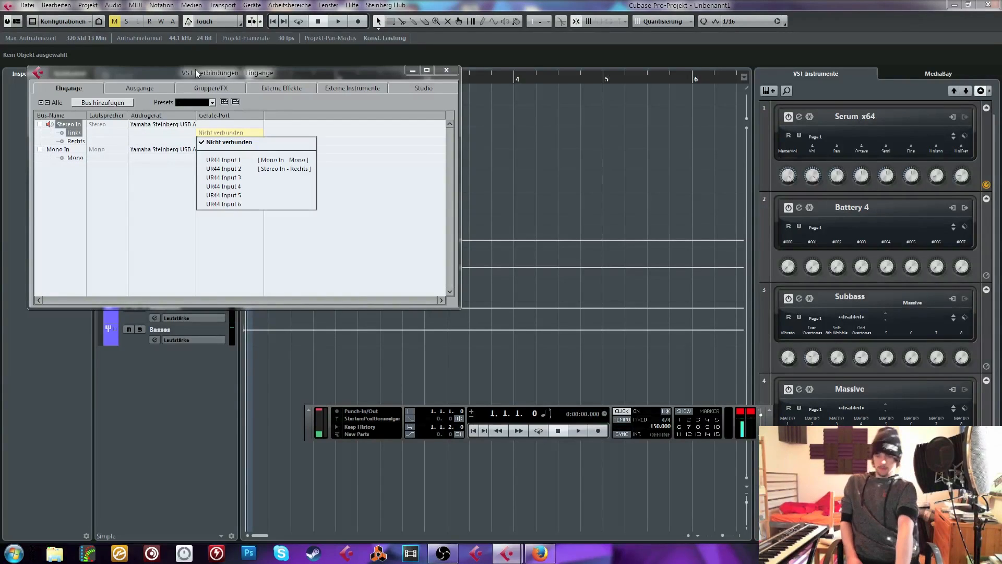
click(236, 159)
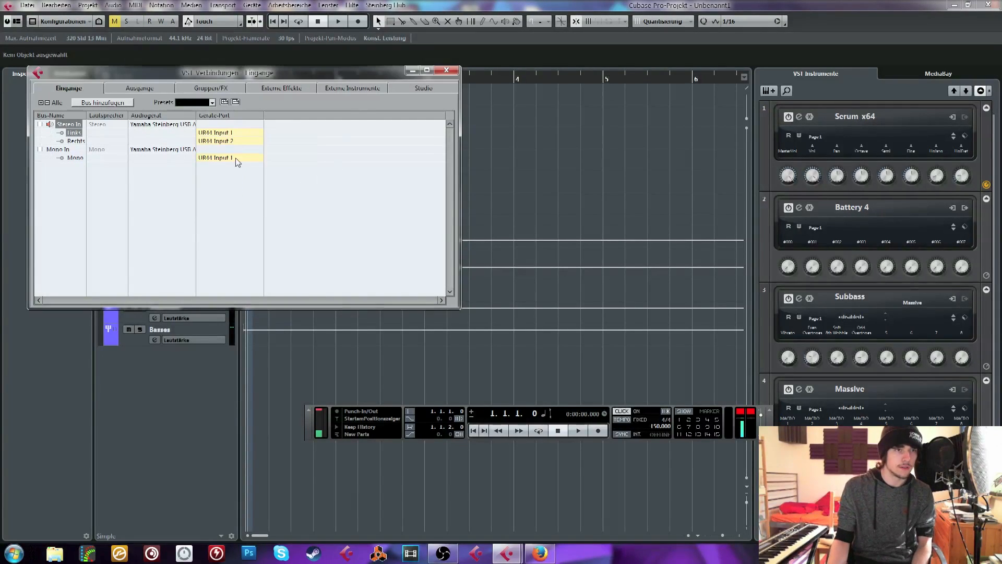
click(234, 141)
click(430, 87)
click(446, 70)
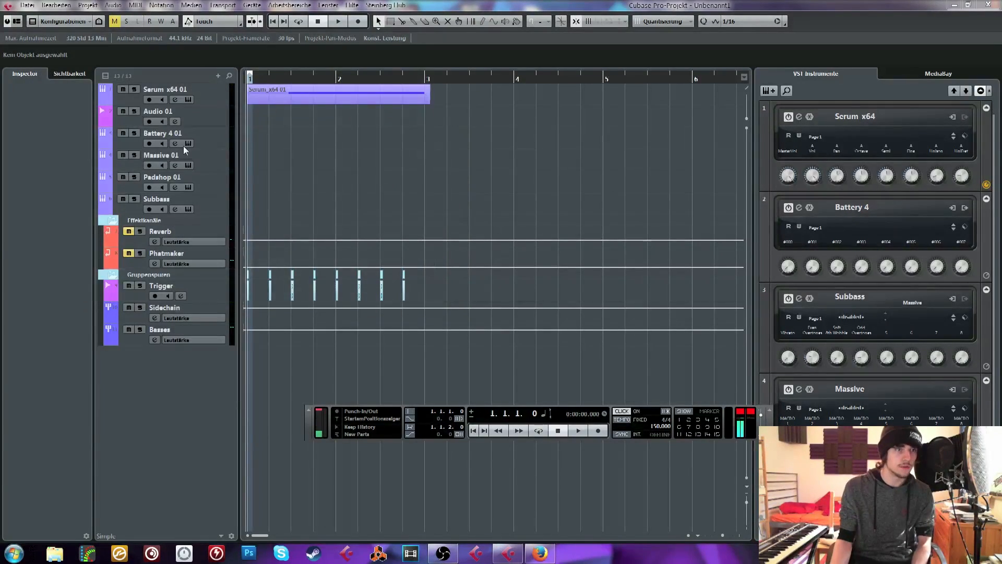
Toggle input monitoring on the Audio 01 track to test the input, and set the locator range from bar 1 to bar 3
click(180, 117)
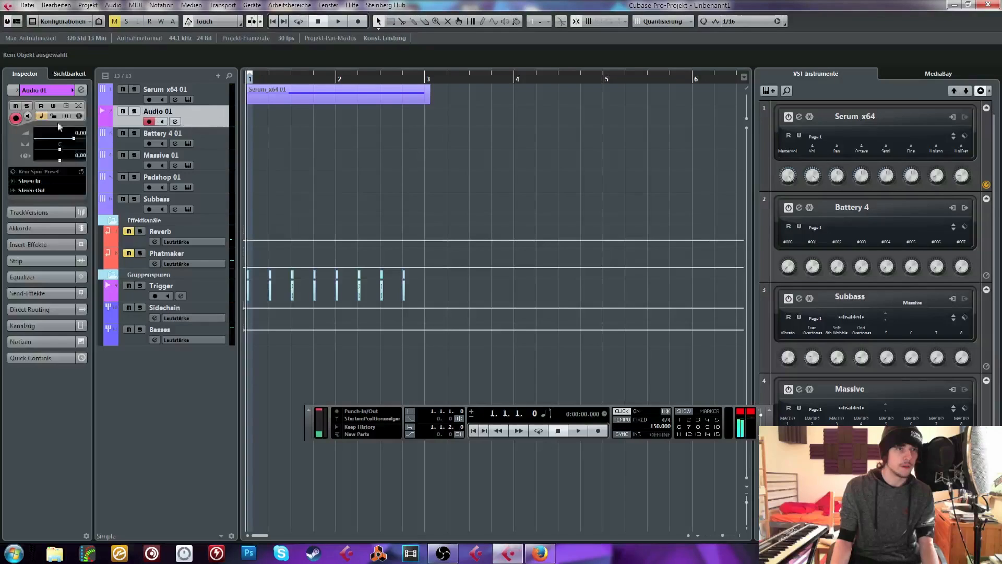
click(162, 123)
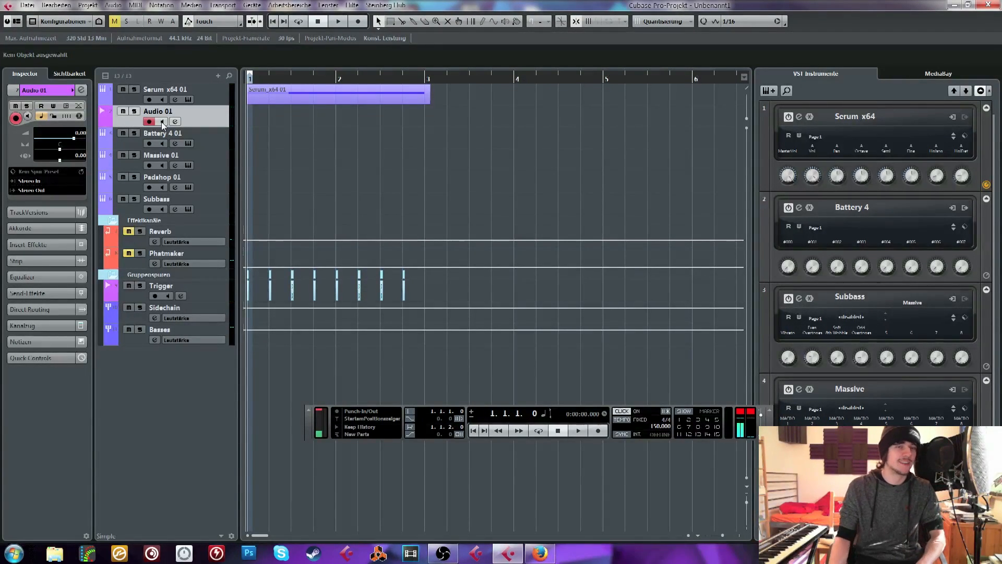
click(162, 122)
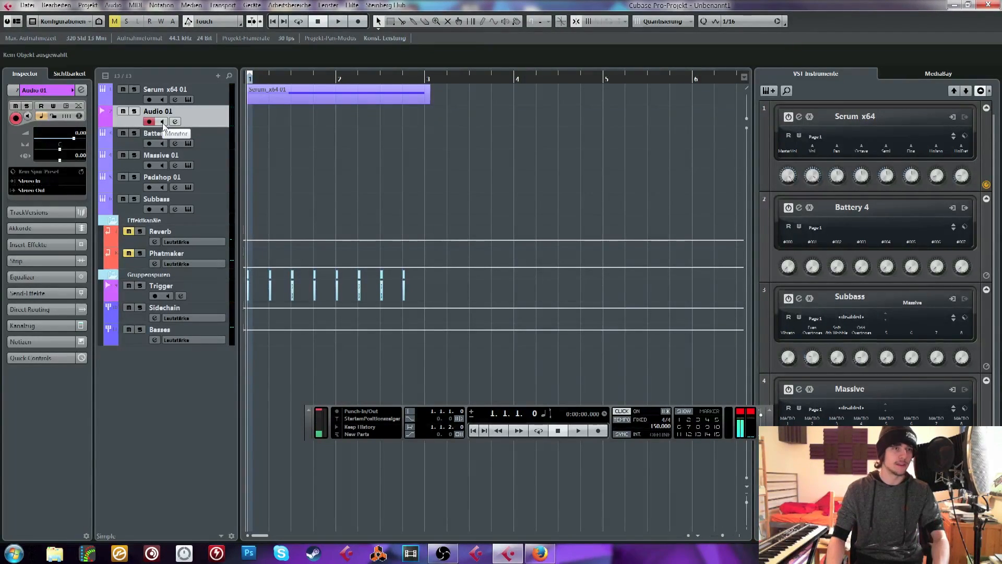
click(163, 123)
click(163, 123)
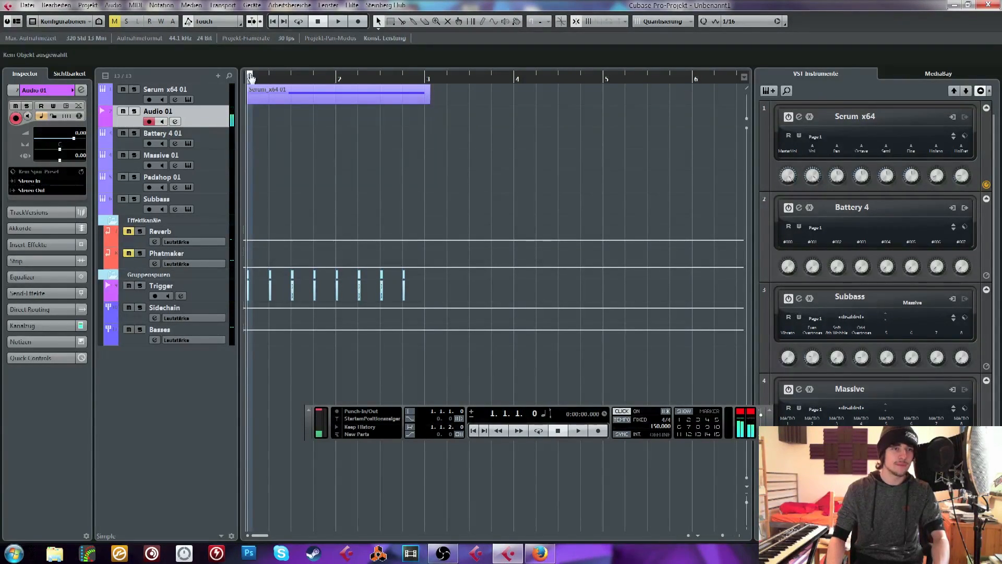
drag(250, 76, 424, 78)
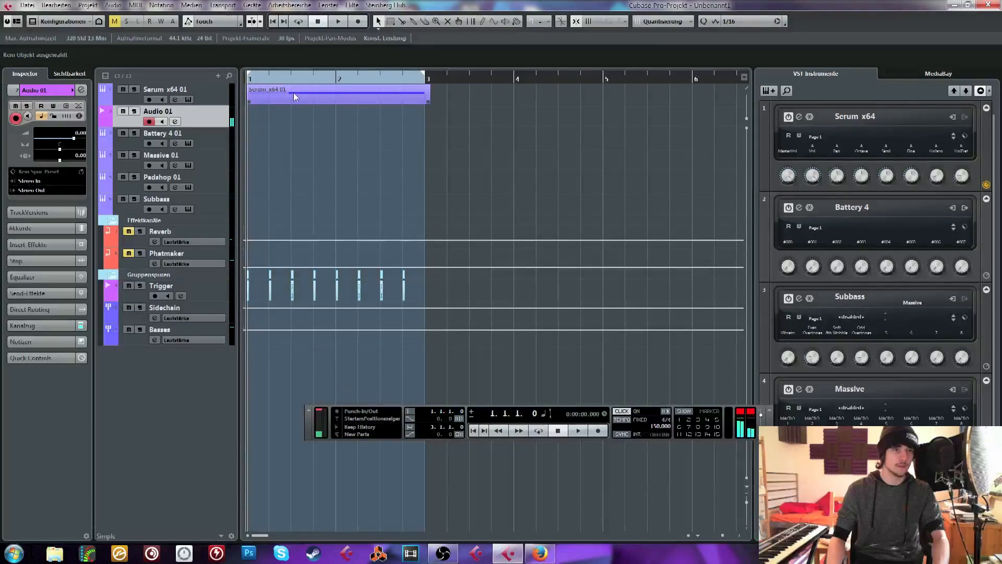
right_click(190, 427)
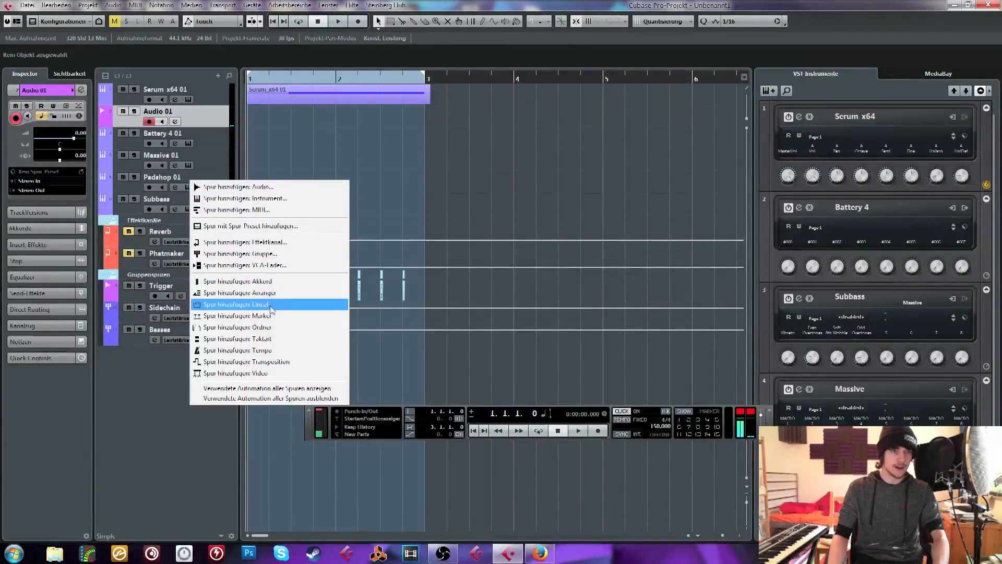
click(273, 328)
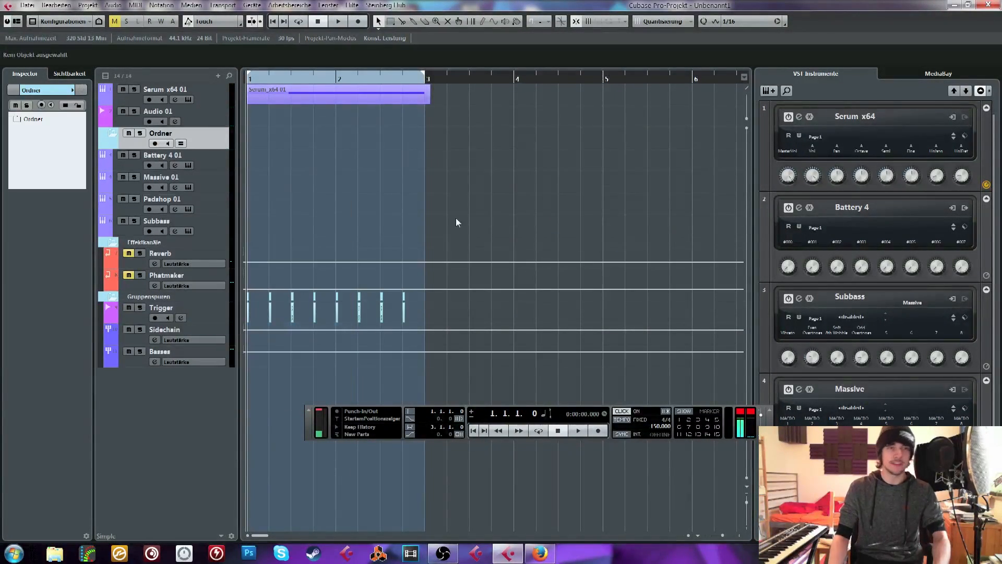
double_click(174, 137)
key(ctrl+z)
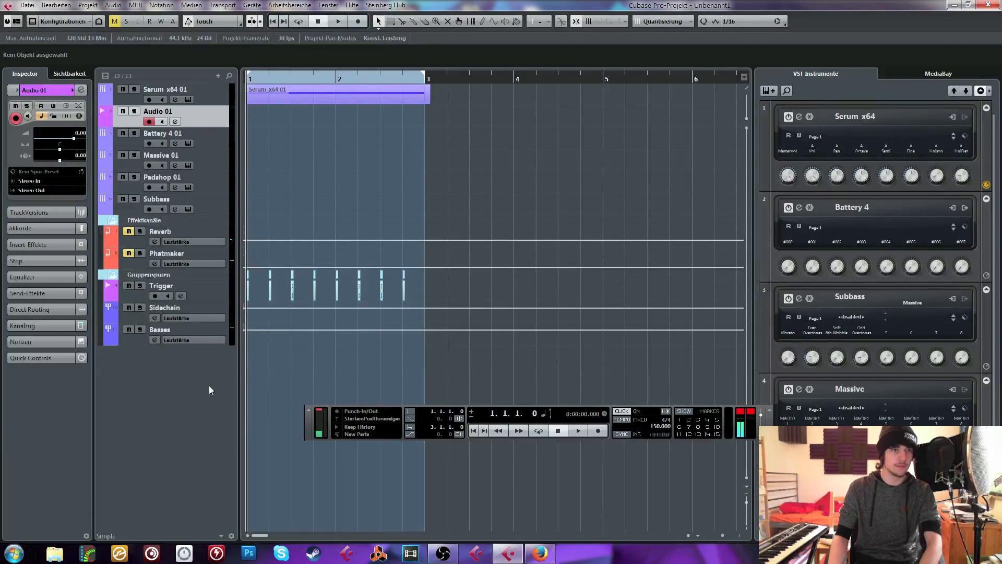
Add a group channel track with the Quadro configuration and name it BASS FX
right_click(208, 387)
click(290, 236)
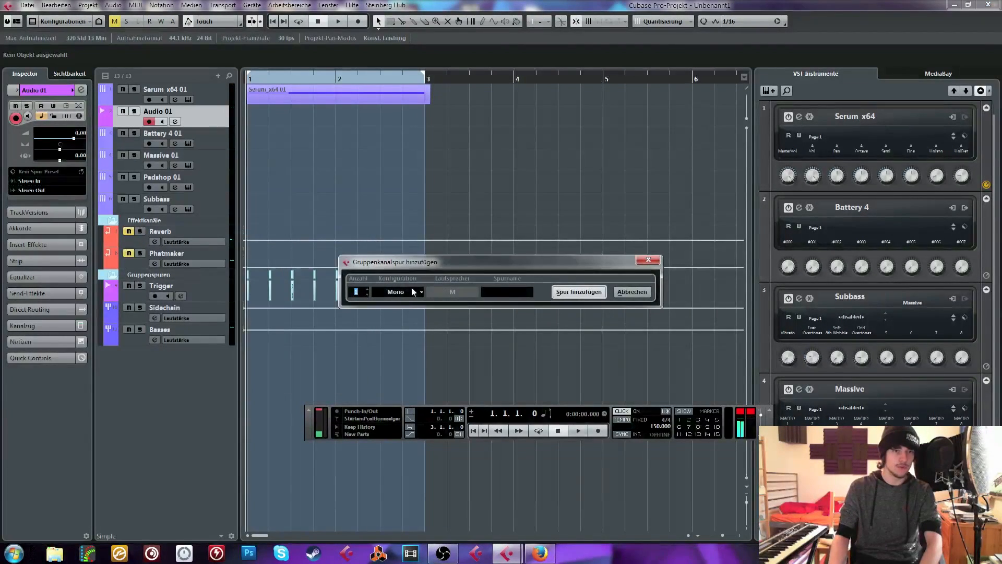
click(397, 291)
mouse_move(412, 374)
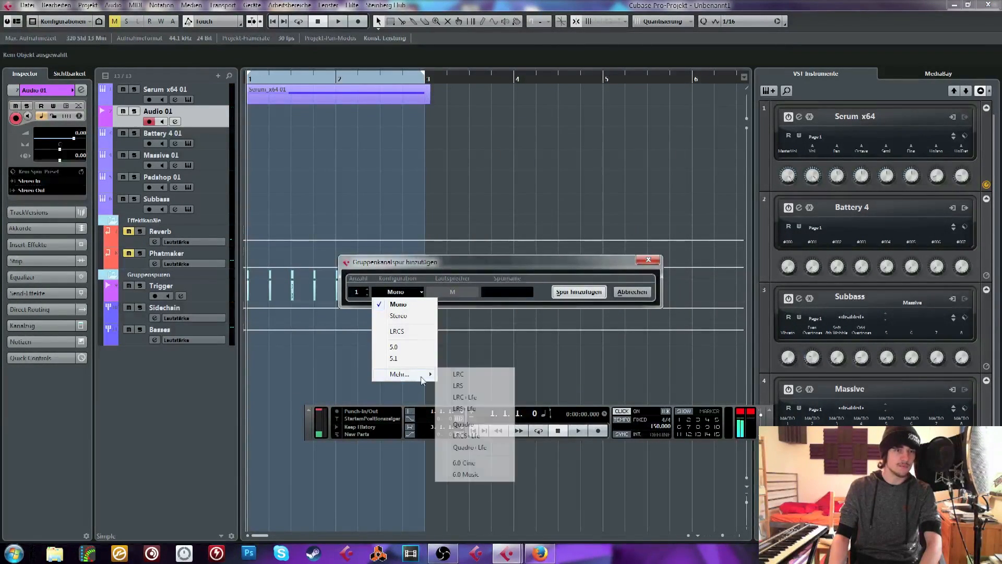
click(471, 424)
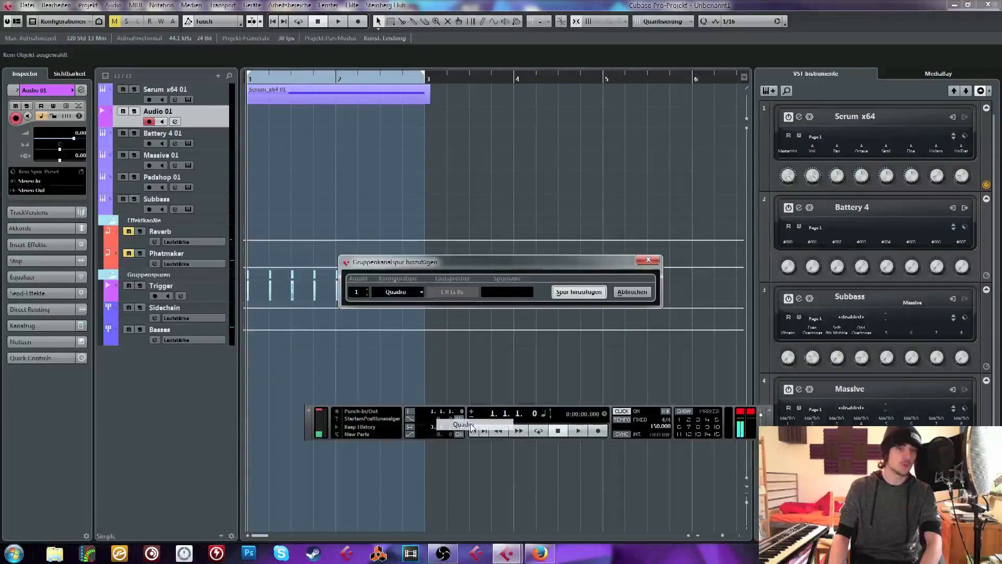
click(578, 291)
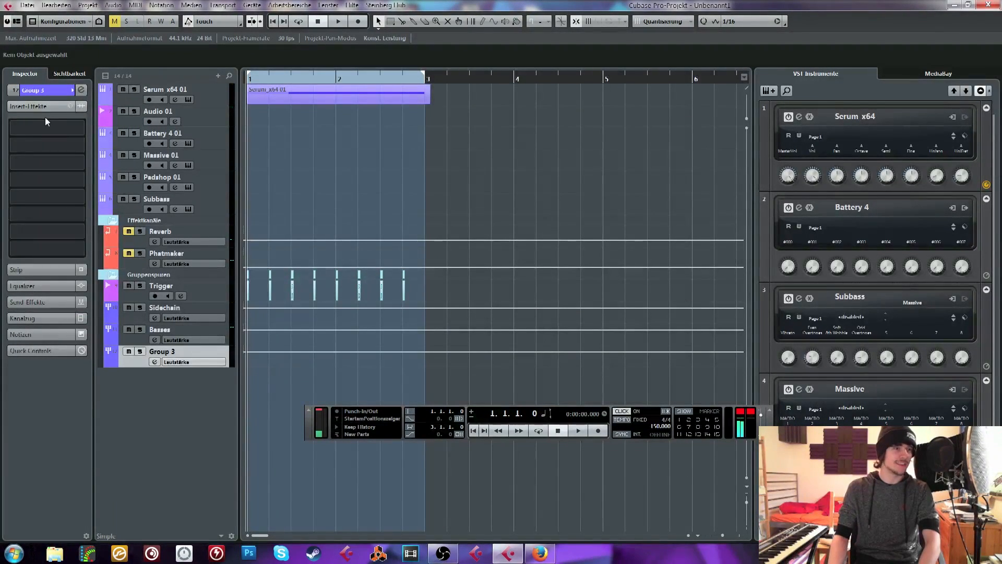
double_click(172, 353)
text(BASS FX)
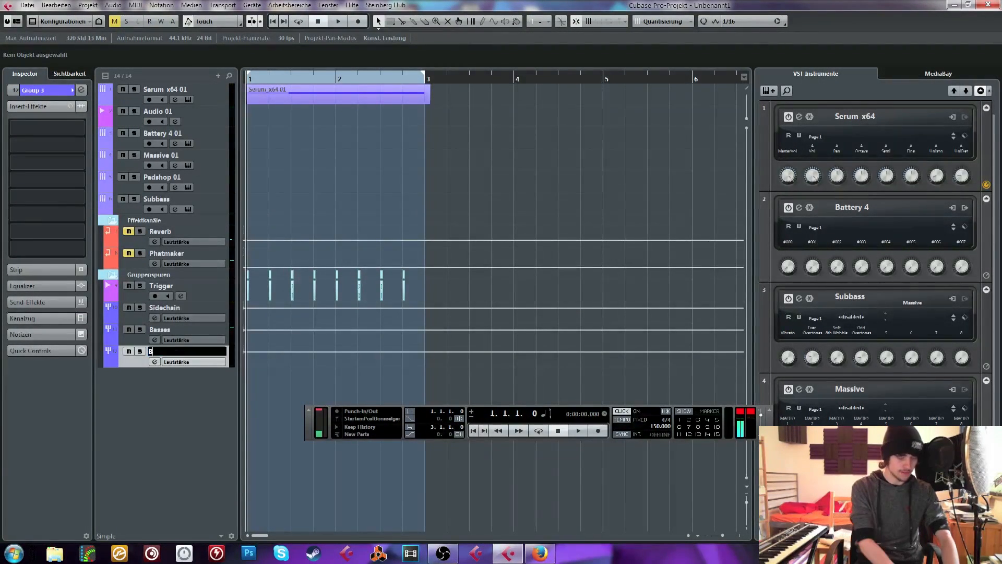
key(Return)
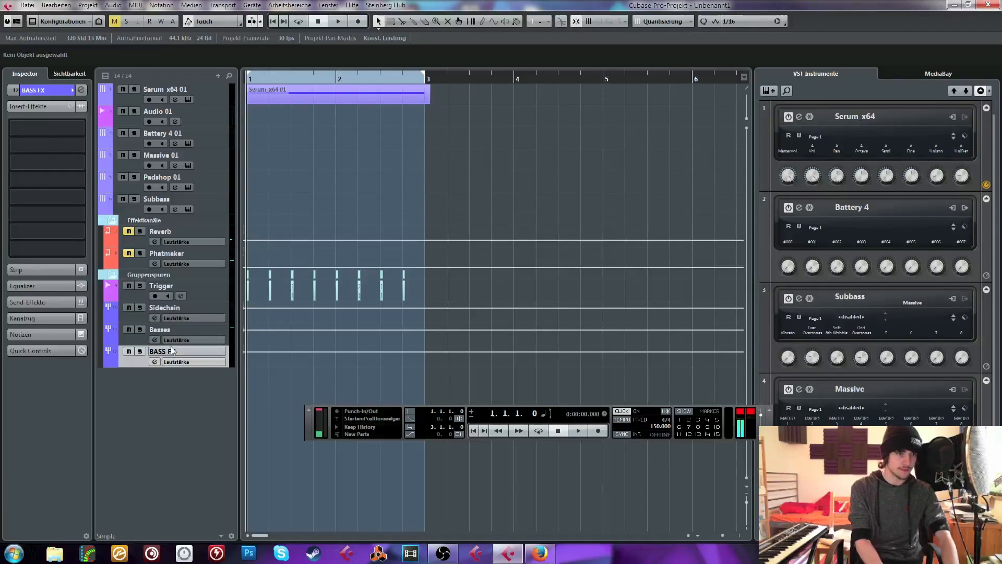
Load MORPH VST as the first insert effect on the BASS FX group and position its window over the arrangement
click(40, 140)
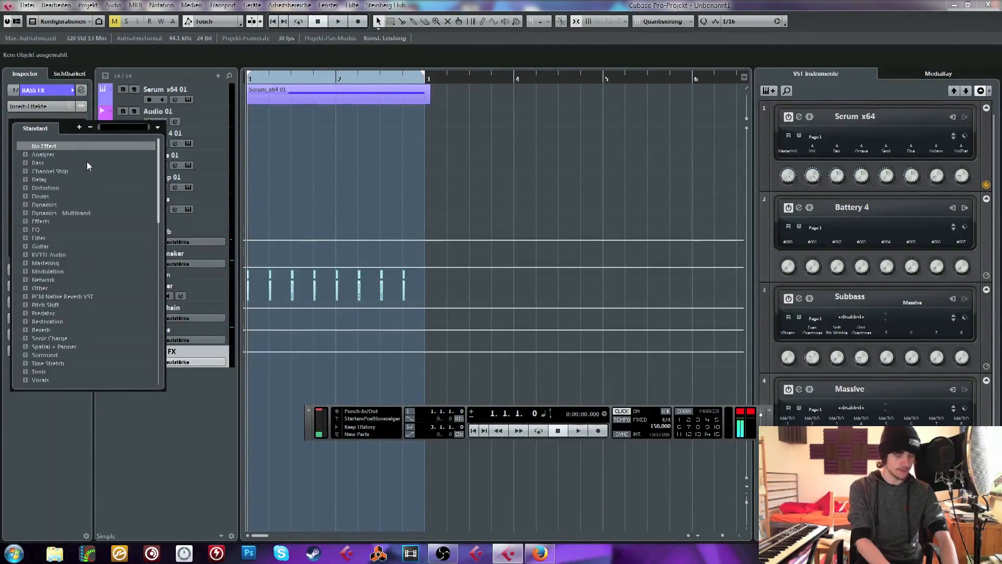
text(morph)
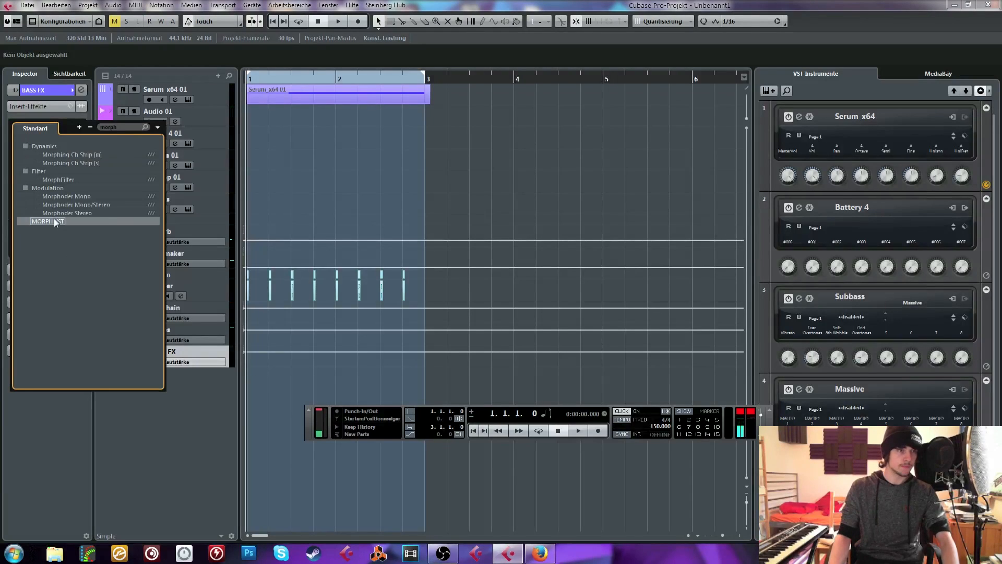
click(55, 219)
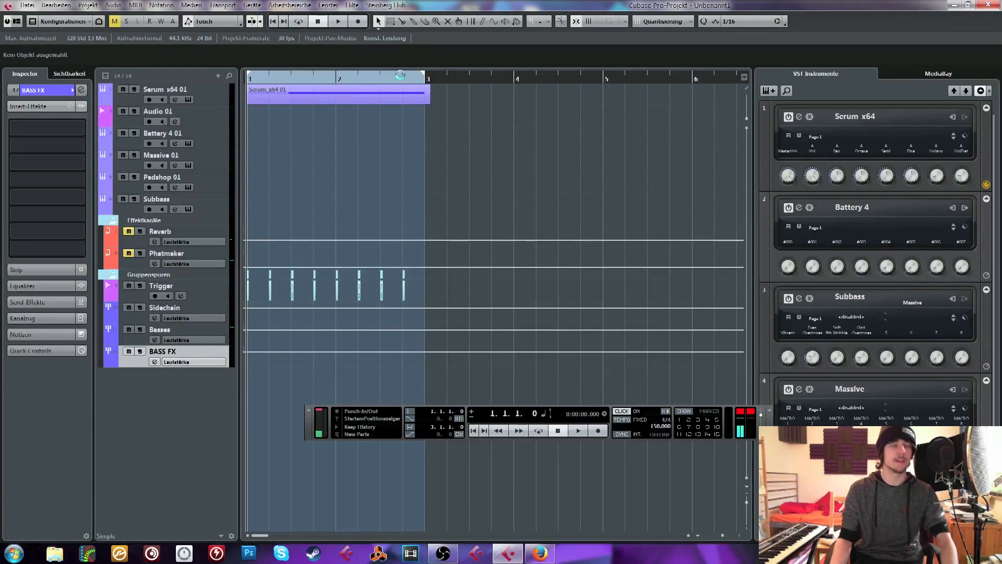
drag(541, 177, 408, 145)
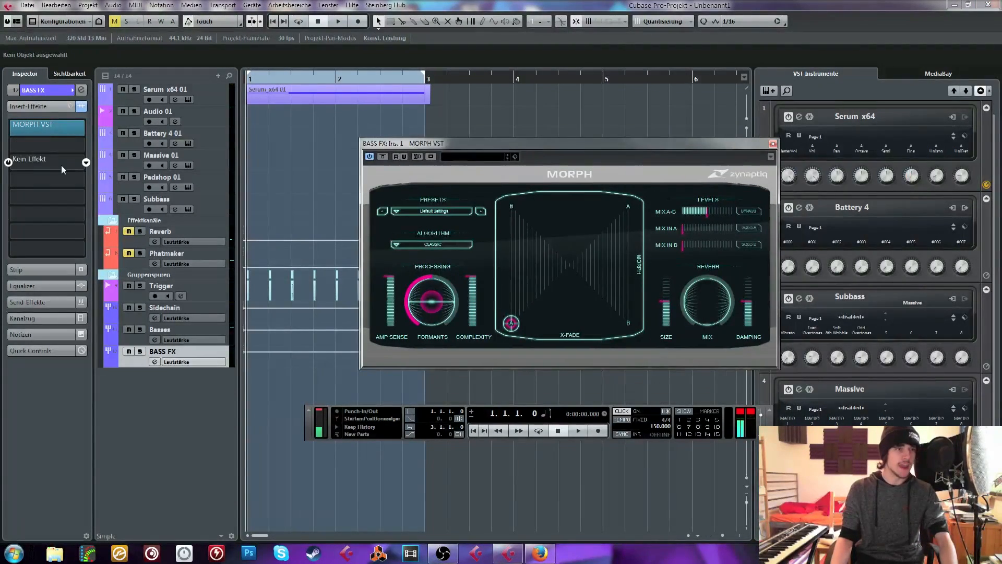
Load IL Vocodex as the third insert effect on the BASS FX group
click(61, 165)
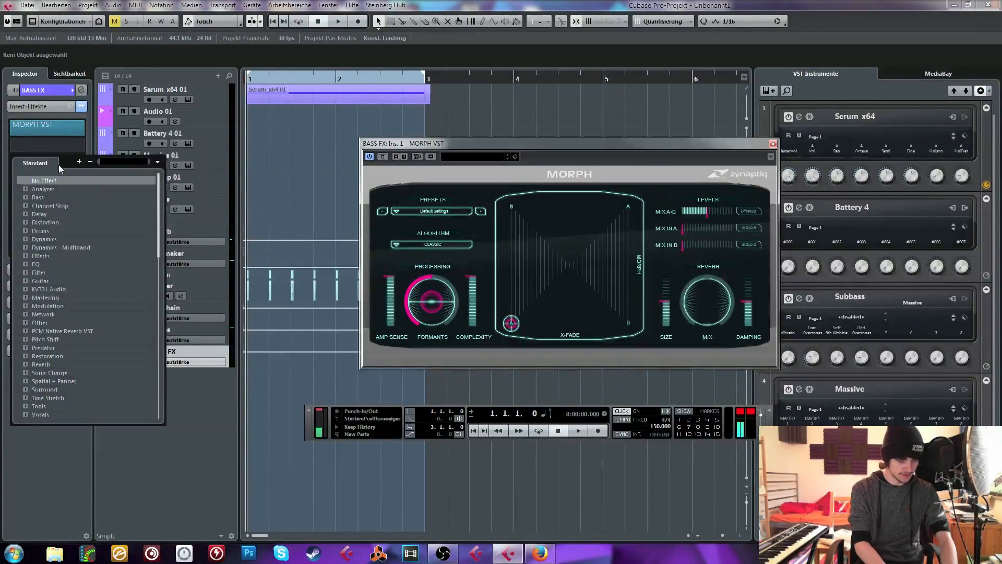
text(vo)
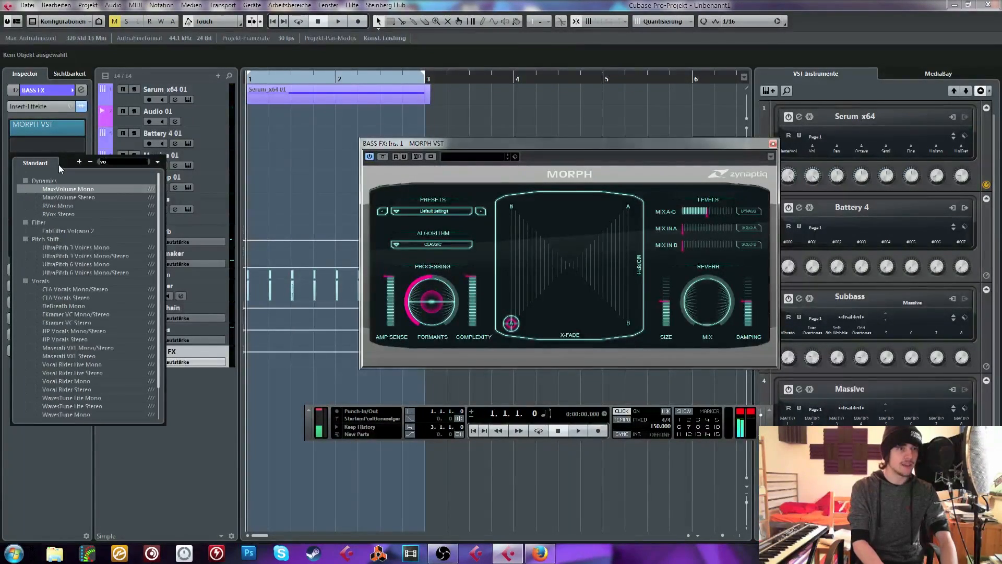
text(co)
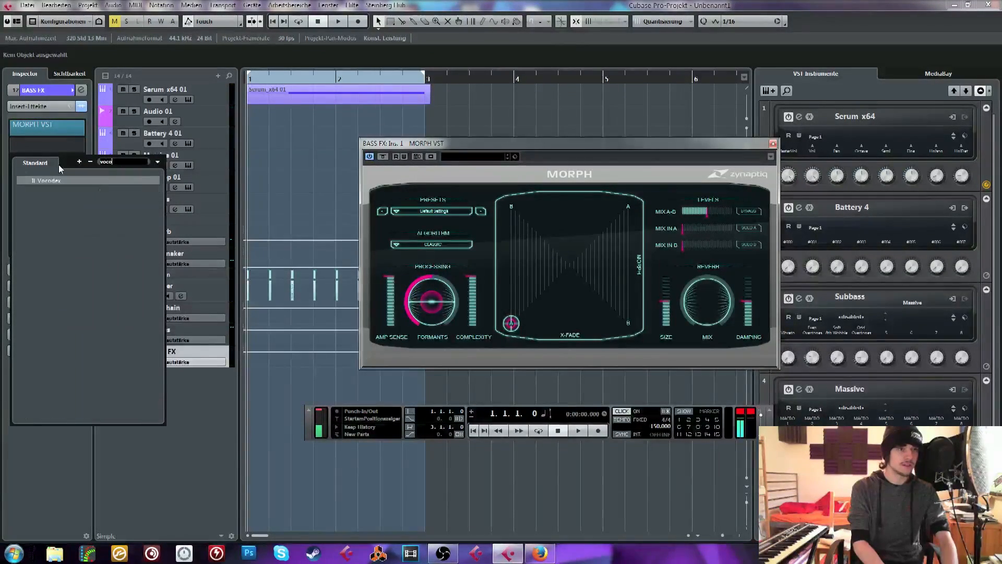
click(38, 181)
Load the API-2500 Stereo compressor as the fifth insert effect on the BASS FX group
click(38, 199)
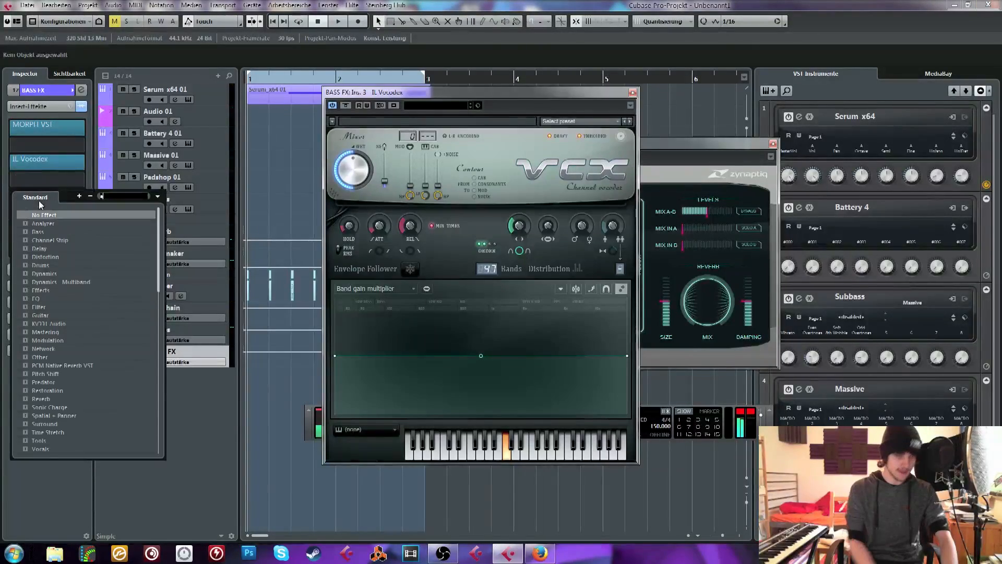
text(api)
click(22, 223)
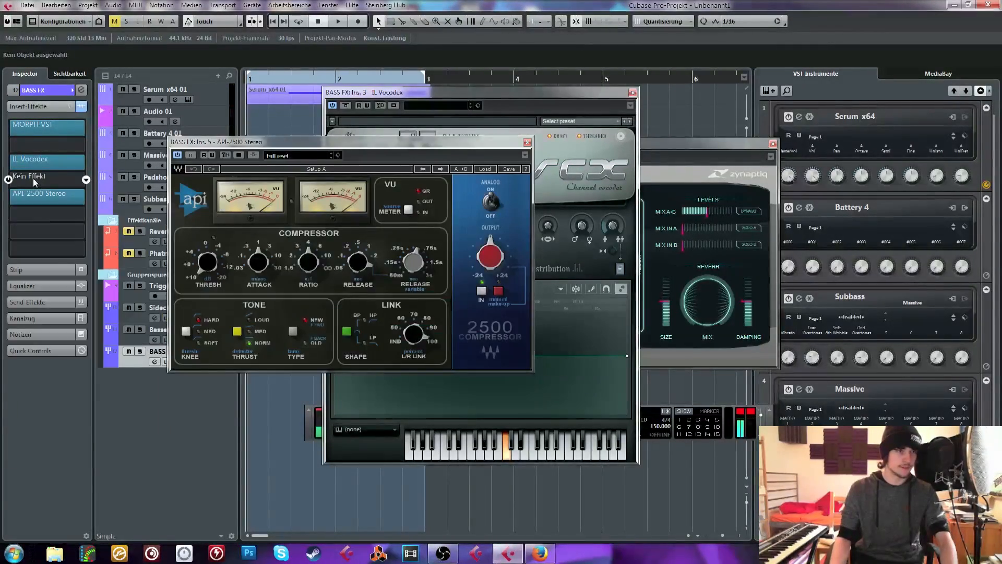
Insert FabFilter Pro-MB x64 in the fourth slot, between IL Vocodex and API-2500
click(33, 177)
text(mb)
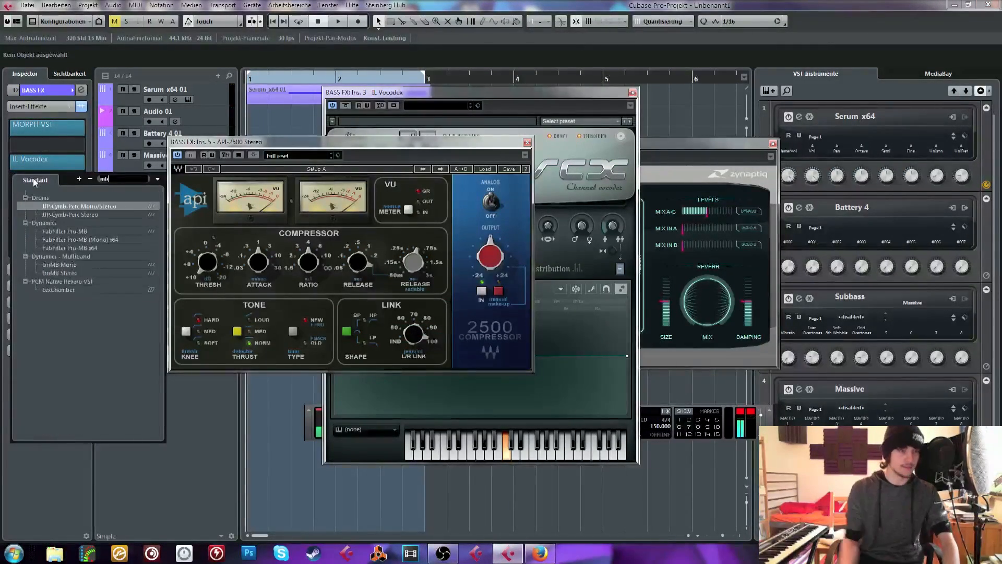
click(61, 248)
Create five compression bands in Pro-MB, spread evenly from the highs down to the lows
click(464, 264)
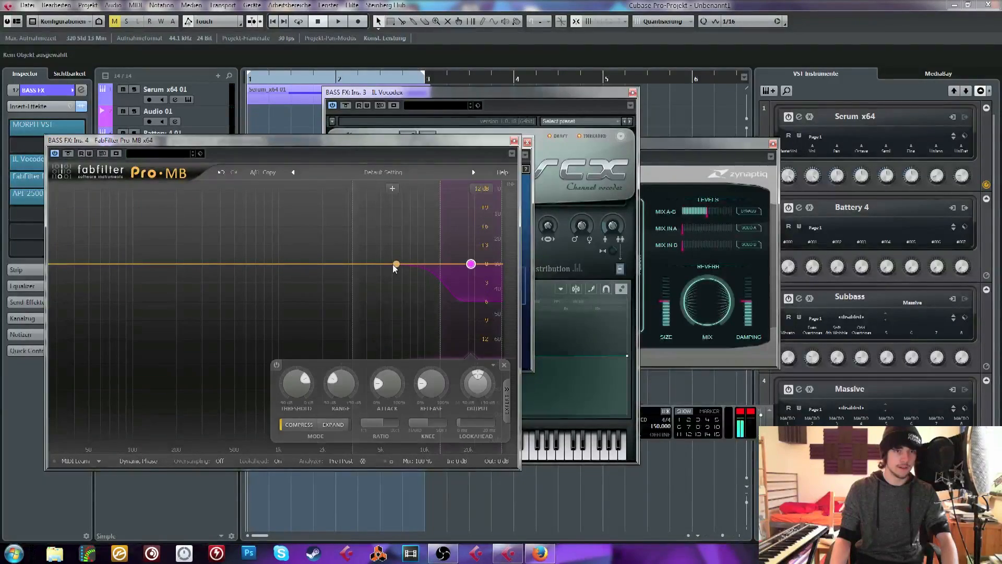
click(396, 264)
click(308, 264)
click(209, 264)
click(120, 264)
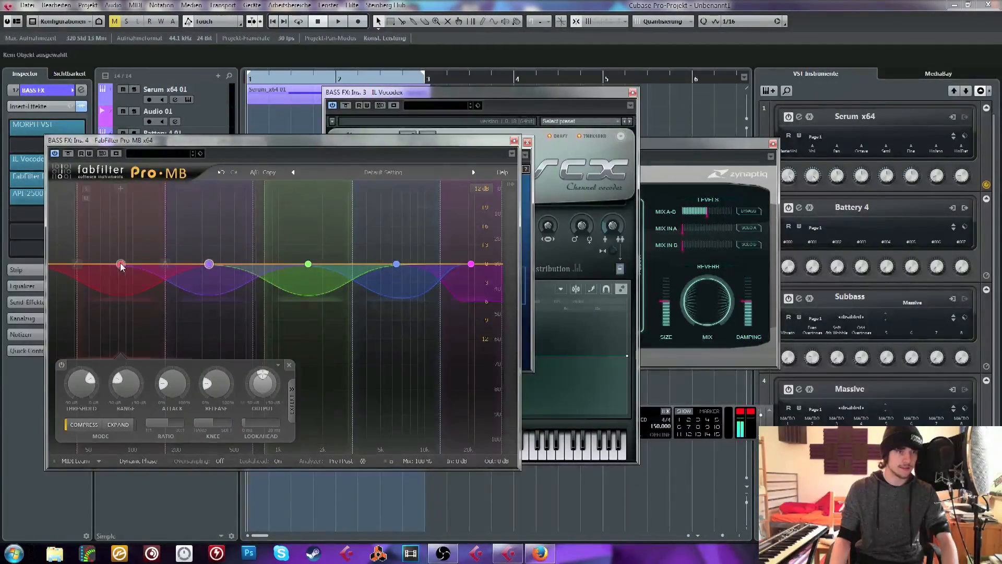
Adjust the IL Vocodex mixer and band settings, raise the Pro-MB mix to about 146%, and close both plug-ins
click(463, 107)
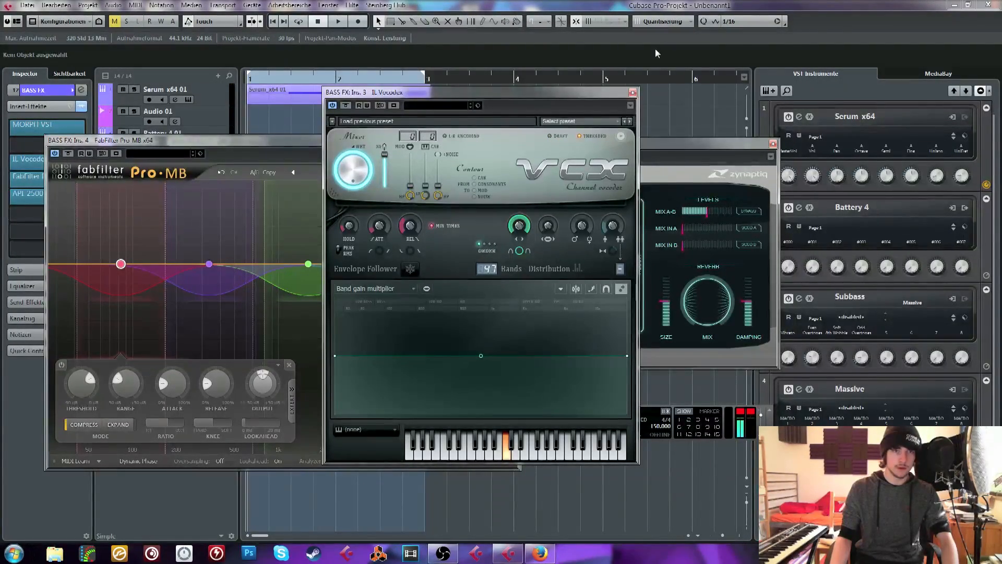
click(633, 93)
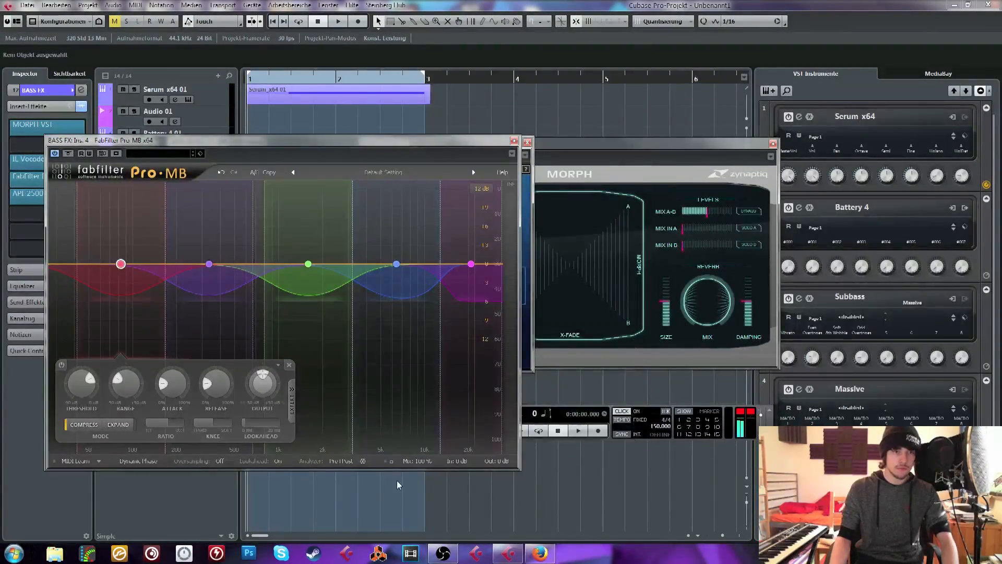
drag(416, 461, 413, 427)
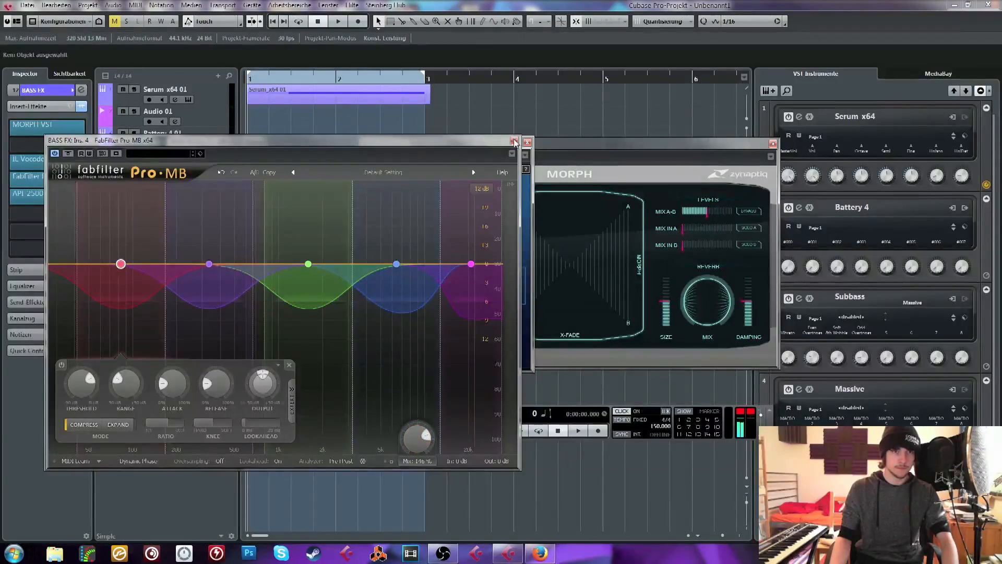
click(514, 140)
Load the Lead Vox preset in the API-2500 compressor and close its window
click(486, 168)
click(516, 245)
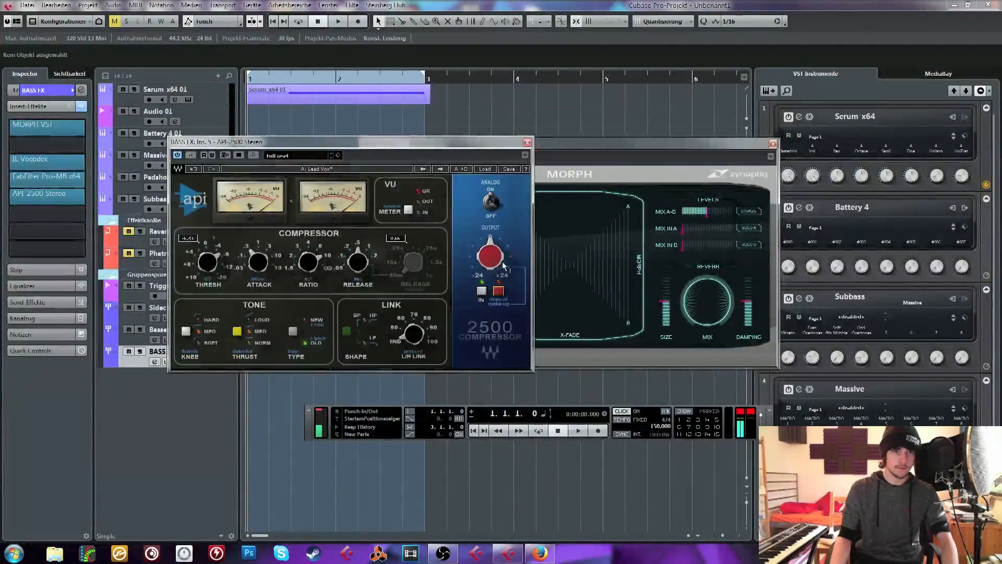
click(527, 142)
Move API-2500 Stereo down to the sixth insert slot and load FabFilter Pro-Q 2 in the fifth
drag(501, 146, 512, 153)
click(61, 217)
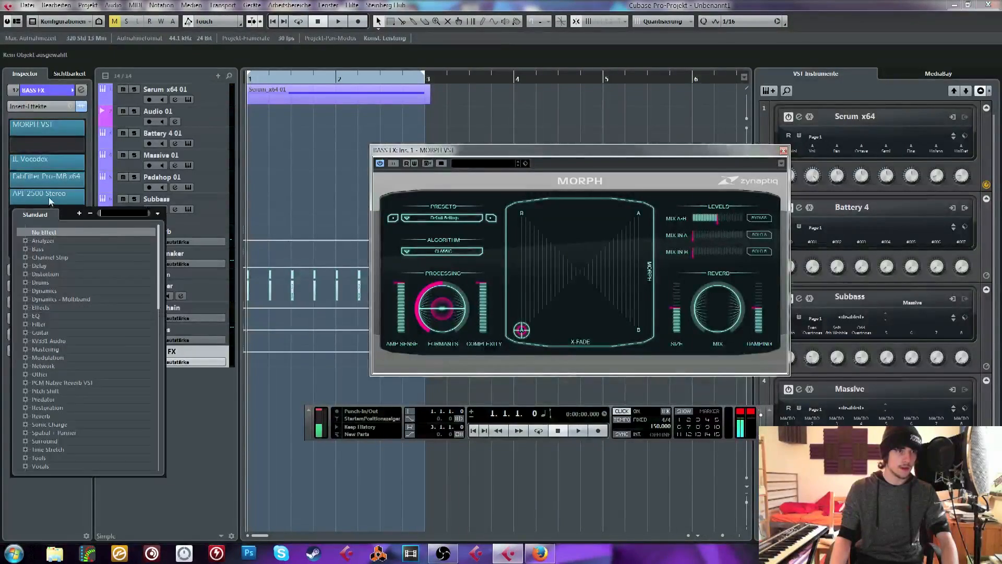
click(49, 222)
click(50, 223)
click(47, 221)
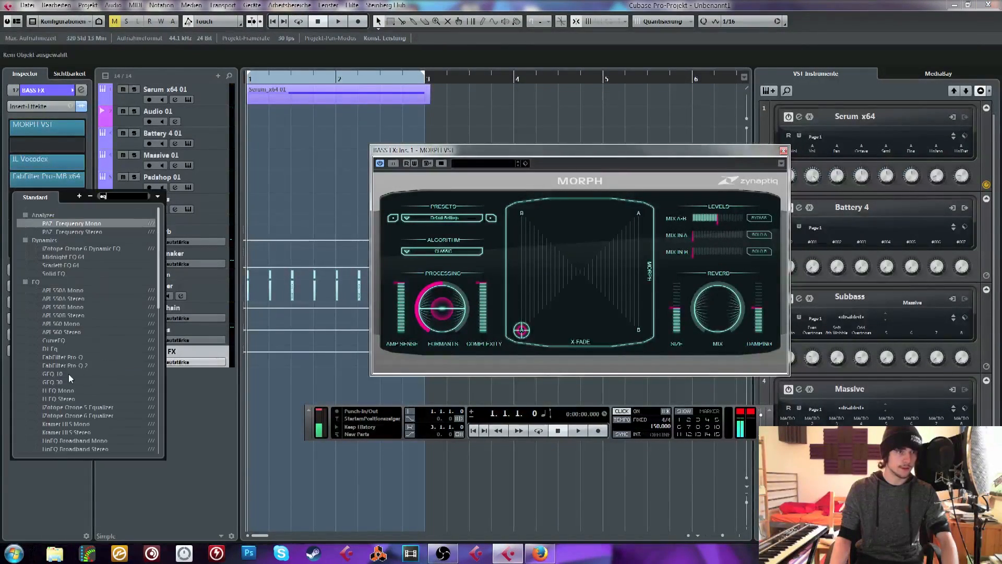
click(76, 369)
Shape Pro-Q 2 with a bell cut in the mids and a gentler cut in the highs, and close it
drag(469, 269, 494, 289)
scroll(493, 289, up, 1)
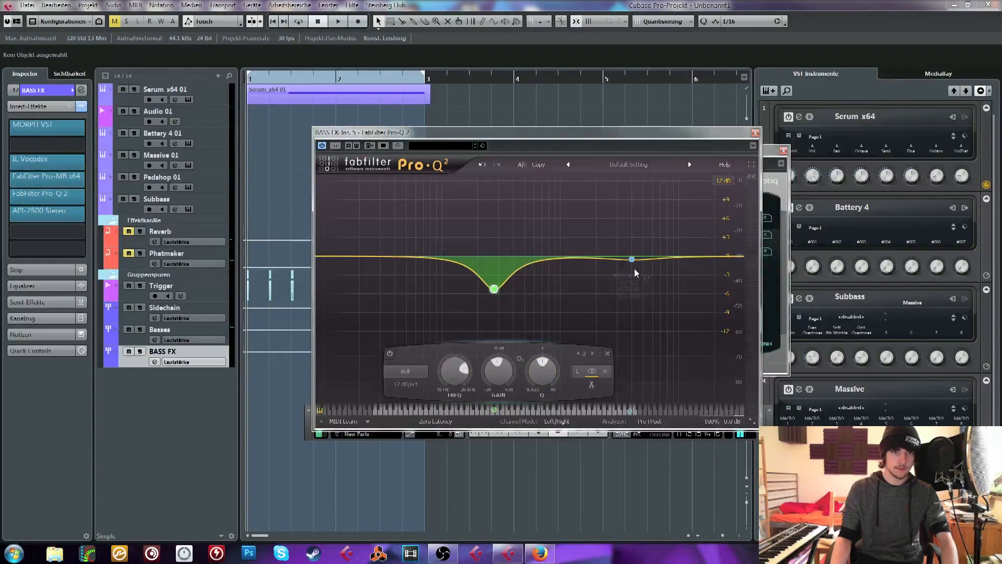
drag(634, 268, 621, 278)
drag(664, 372, 664, 360)
click(753, 134)
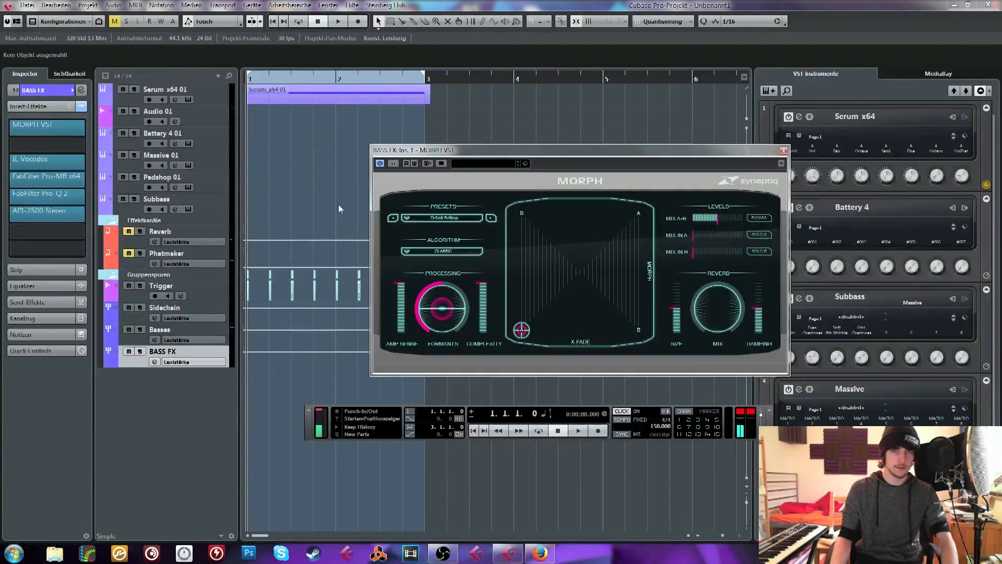
Route the output of the Serum x64 01 track to the BASS FX group in its channel settings
click(40, 91)
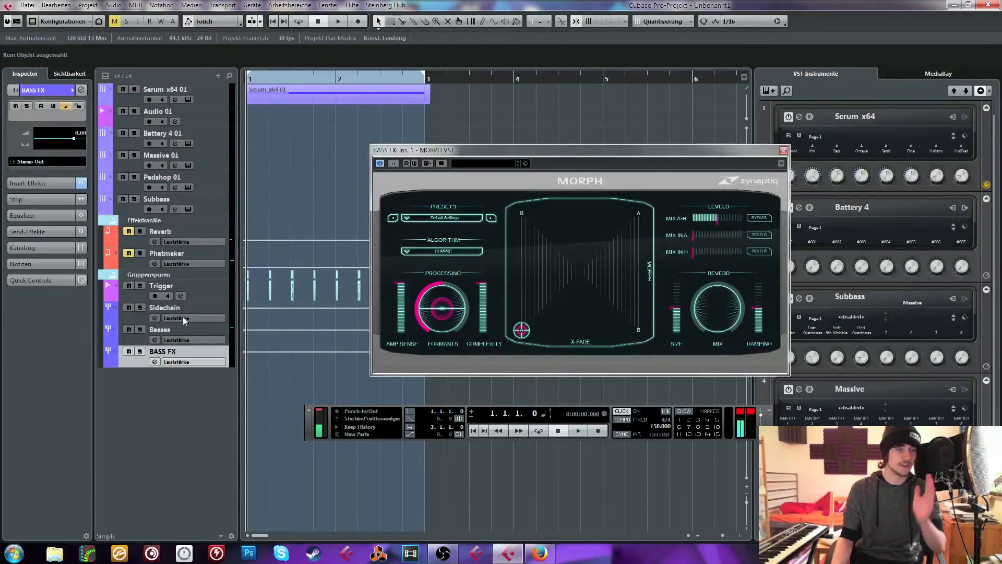
click(212, 98)
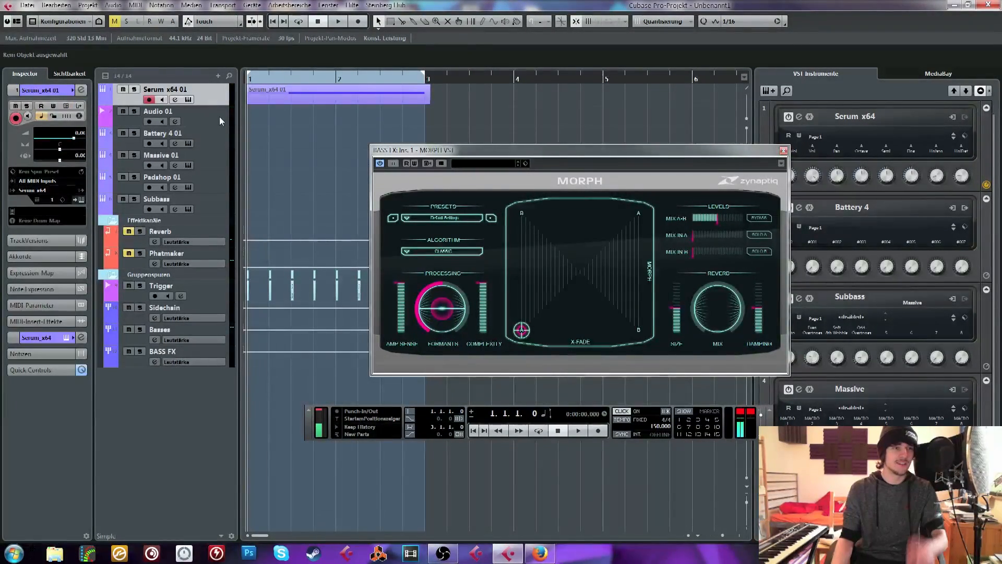
click(196, 122)
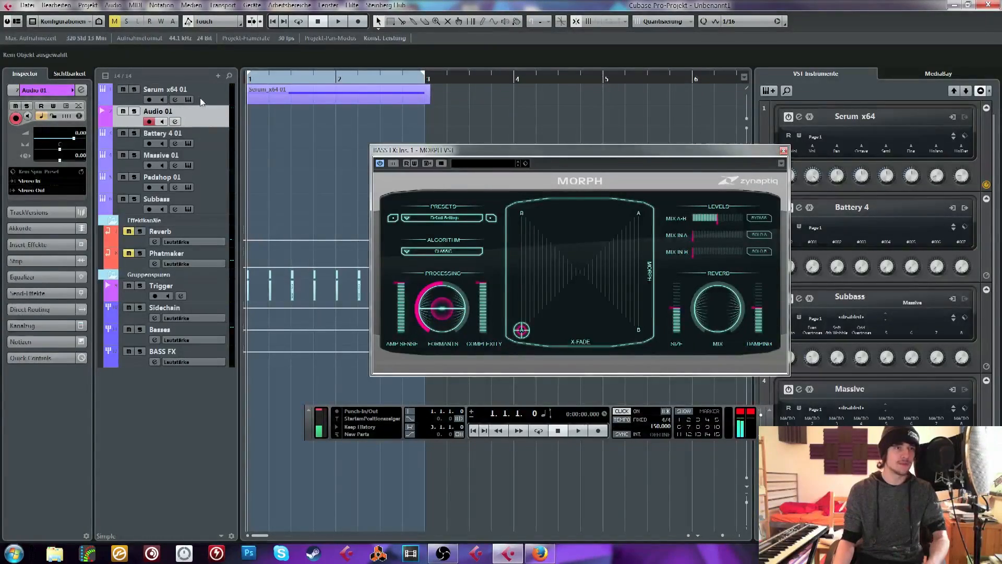
click(199, 98)
click(175, 100)
drag(536, 283, 481, 125)
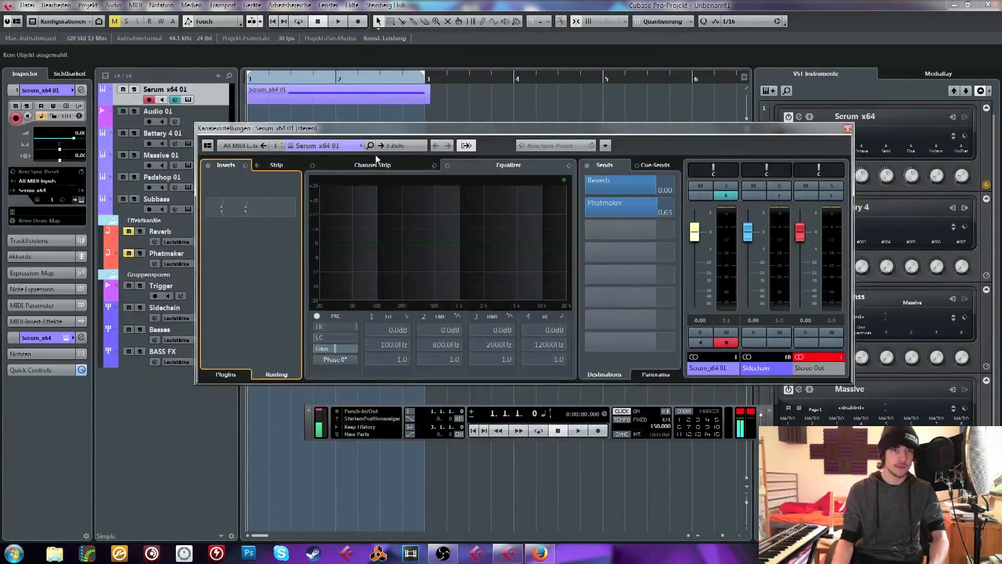
click(402, 146)
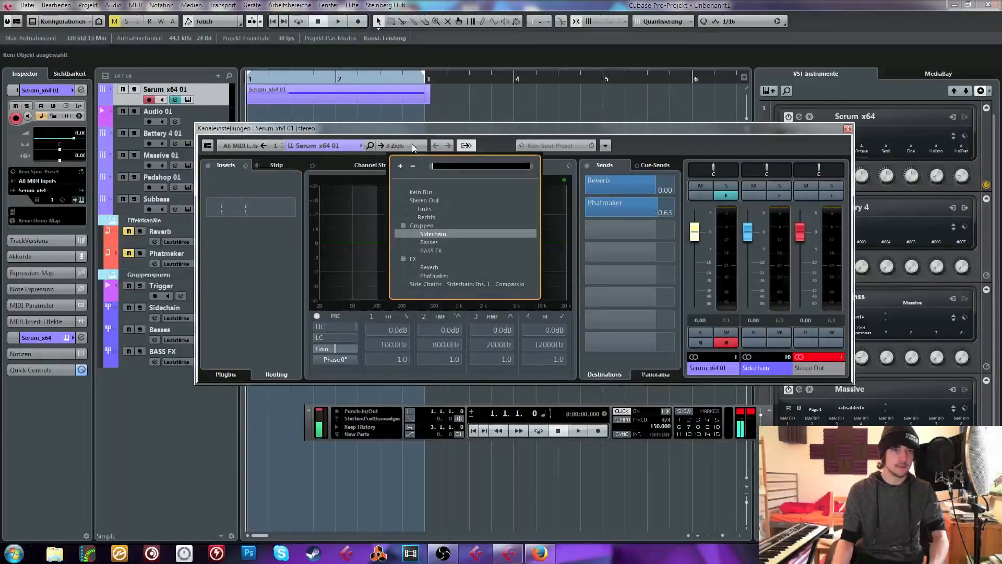
click(438, 250)
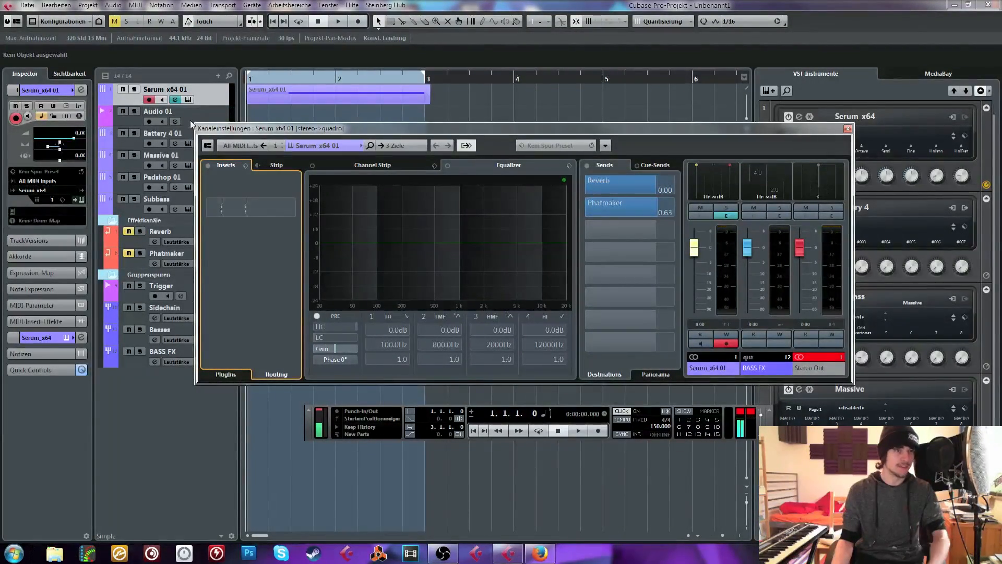
Route the output of the Audio 01 track to the BASS FX group and close the channel settings
click(192, 124)
click(45, 190)
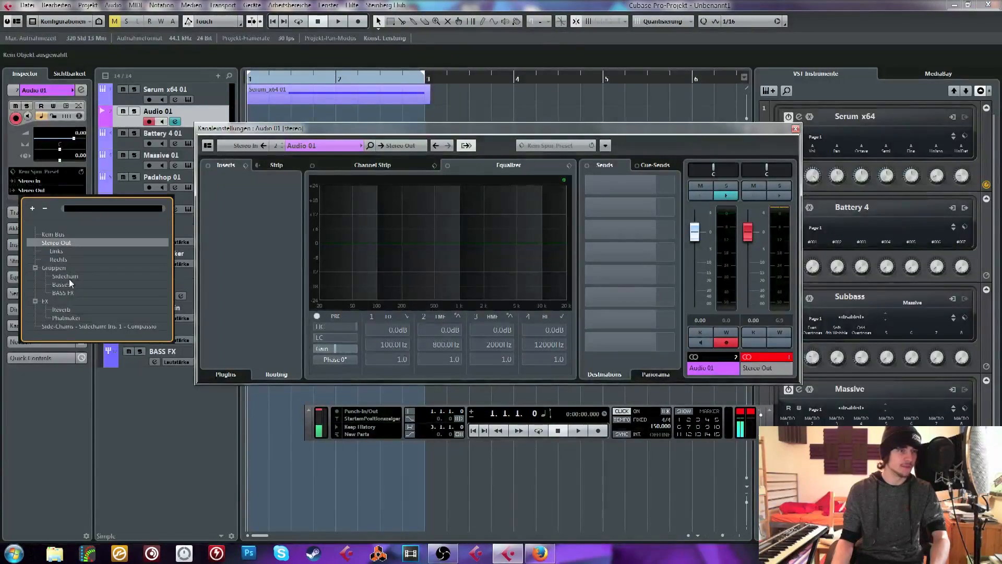
click(67, 292)
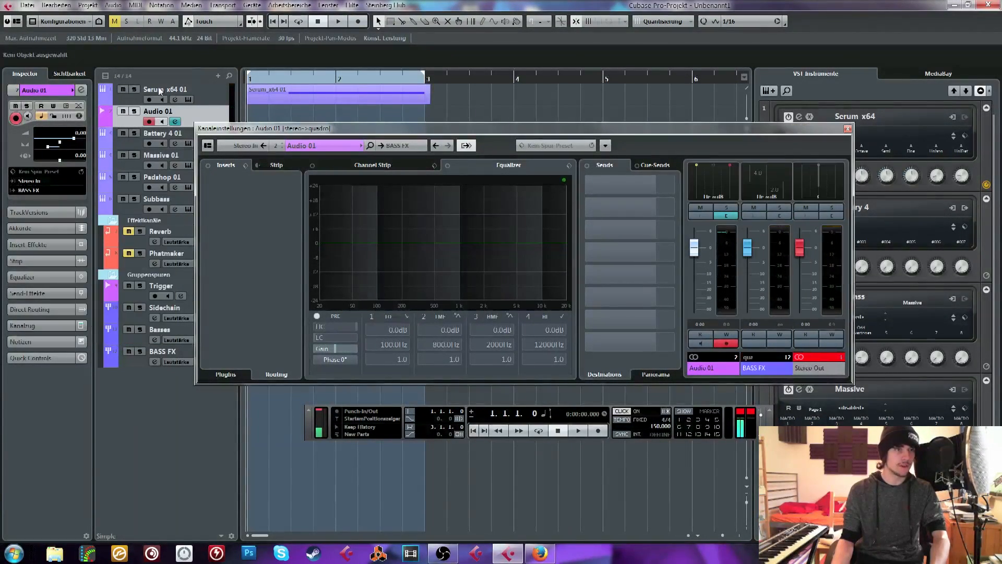
click(846, 129)
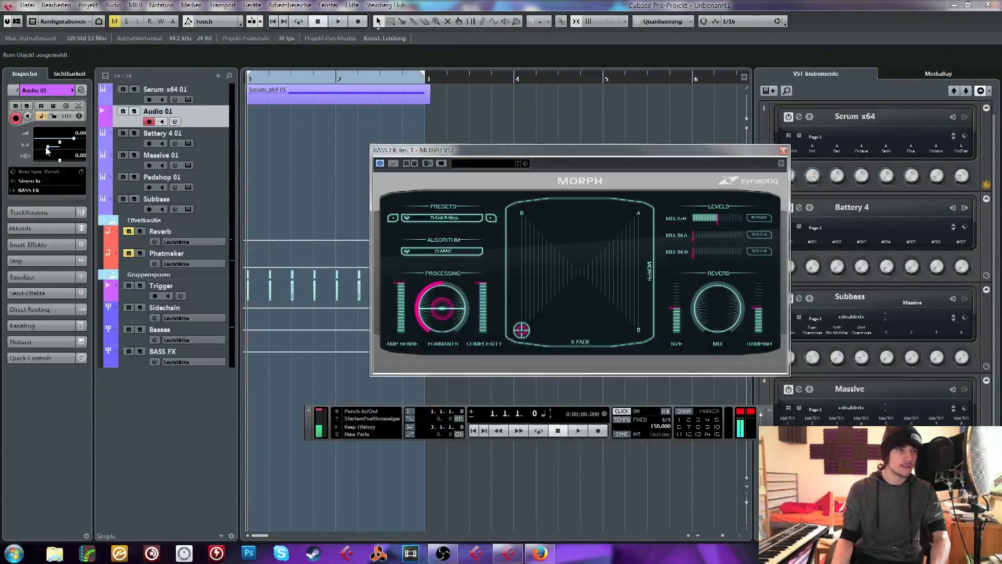
Select the Serum x64 01 track and sweep the MORPH control point across the pad, returning it to the A corner below B
click(204, 99)
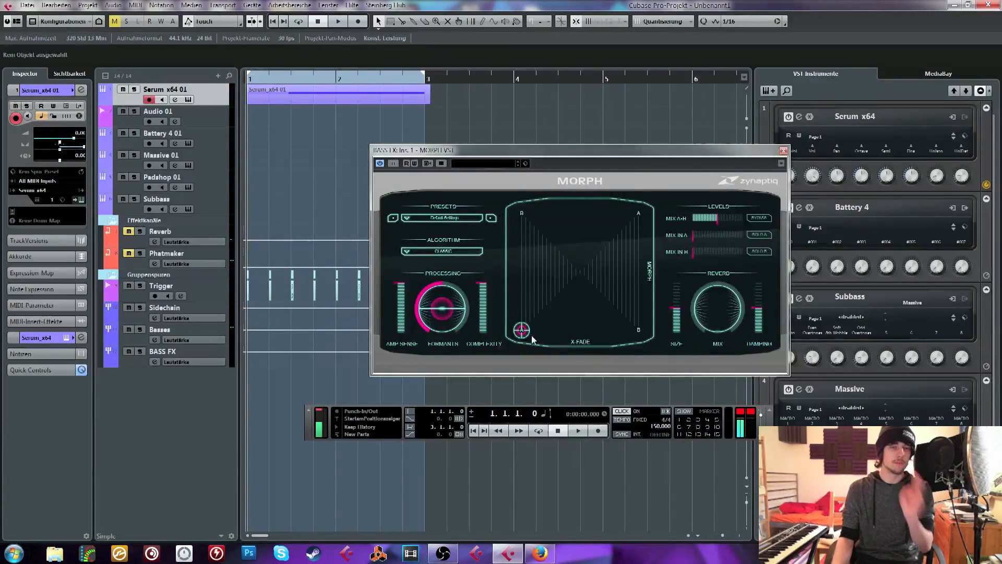
drag(524, 332, 572, 302)
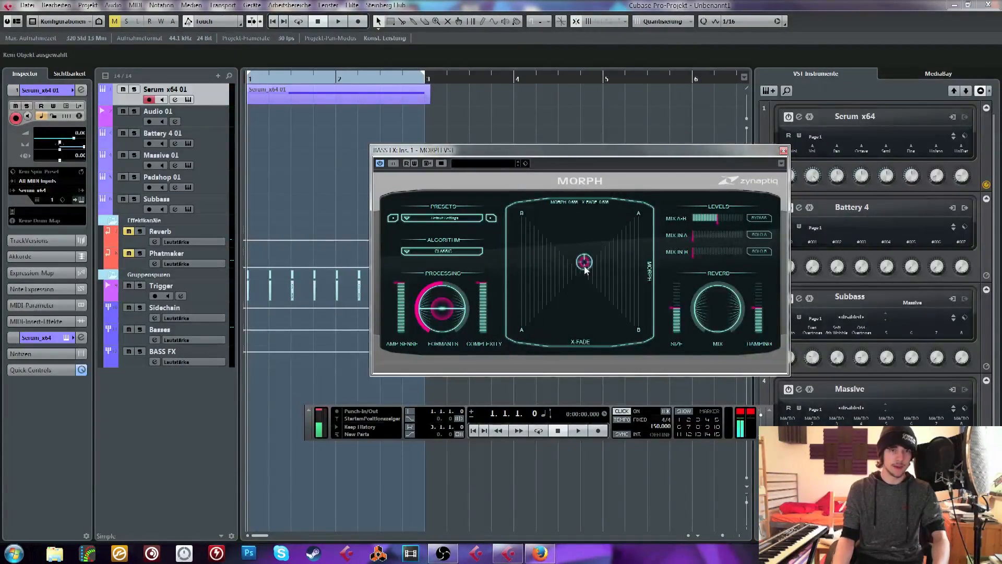
drag(586, 268, 572, 324)
drag(556, 219, 525, 343)
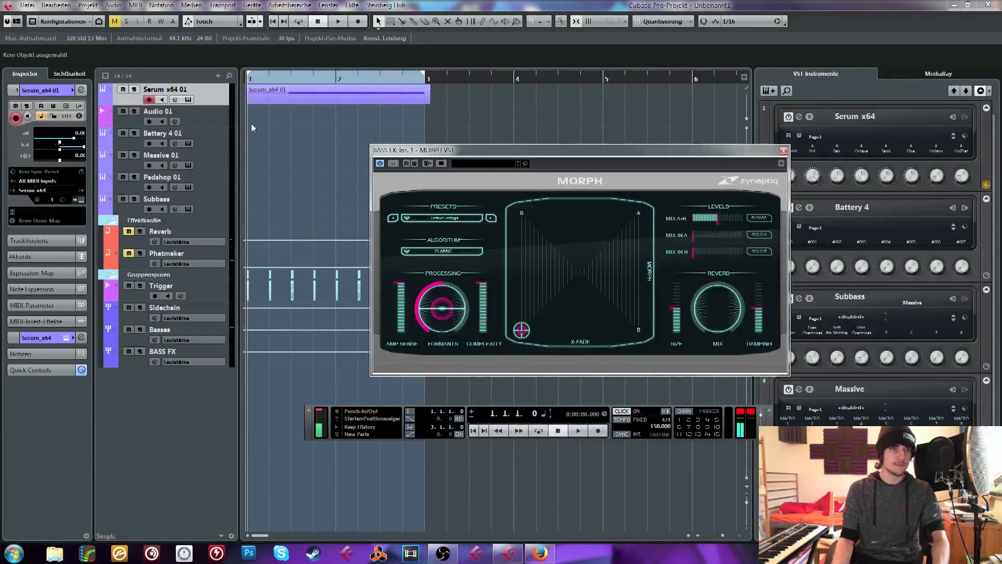
Play the Serum loop through the BASS FX group, switch off the metronome click, and stop playback
key(space)
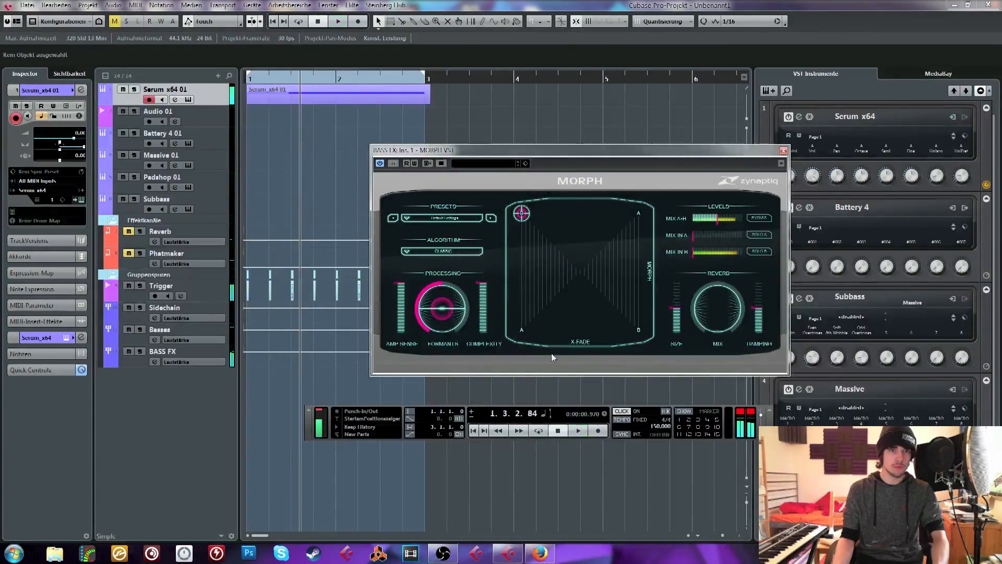
click(620, 412)
key(space)
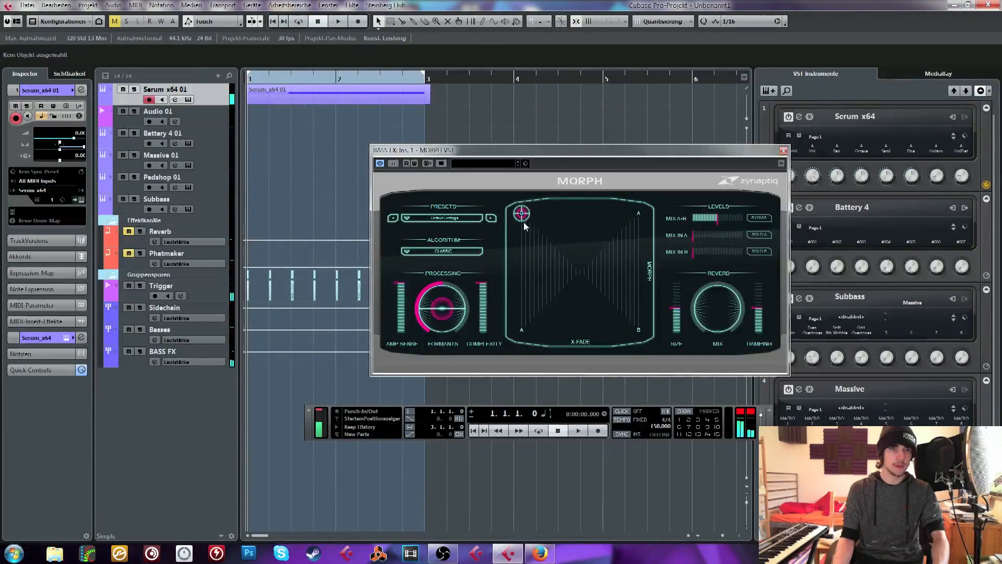
Audition the Serum loop while moving the MORPH point from the B corner down to A, and return to the project start
drag(523, 218, 516, 255)
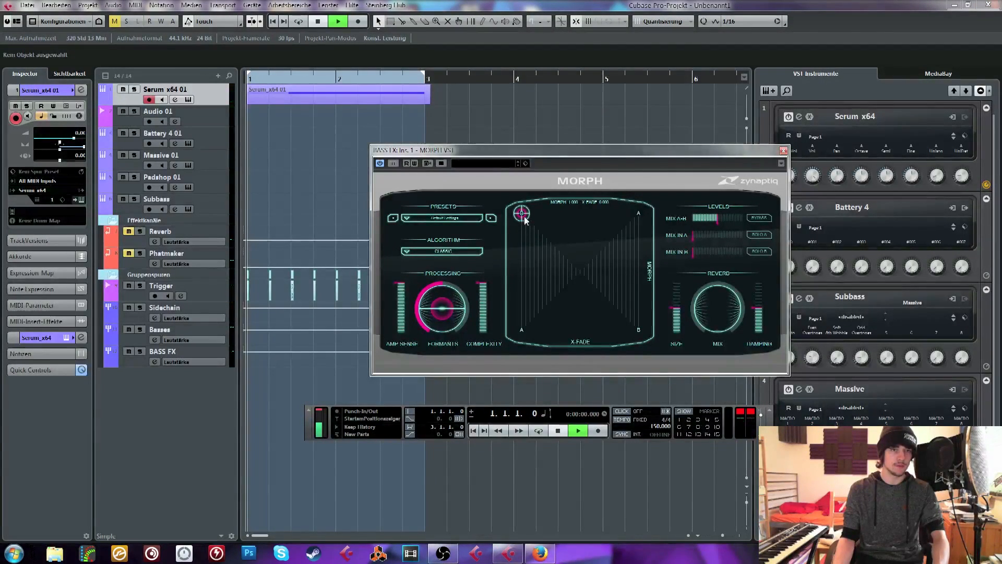
key(space)
drag(524, 219, 525, 339)
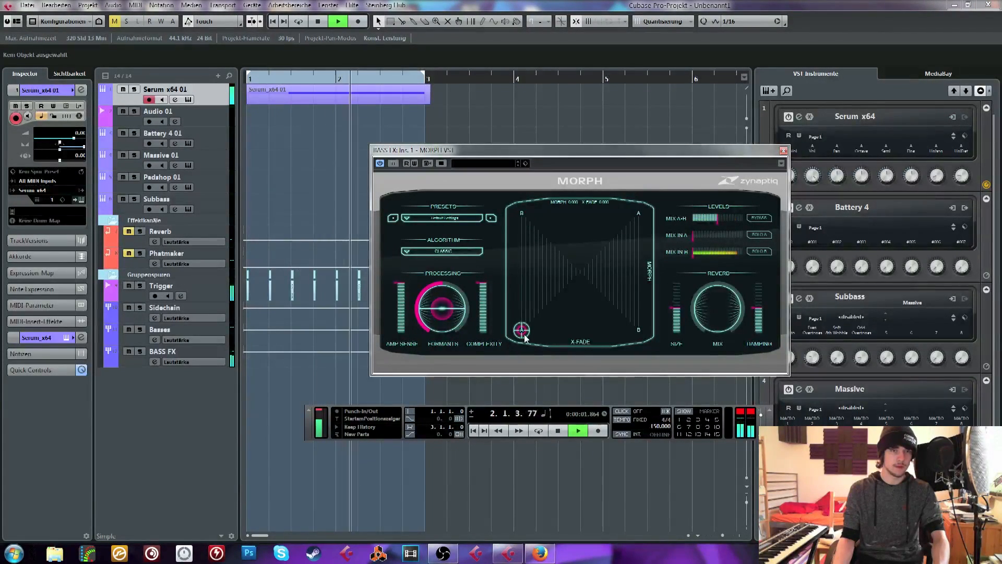
key(space)
key(Home)
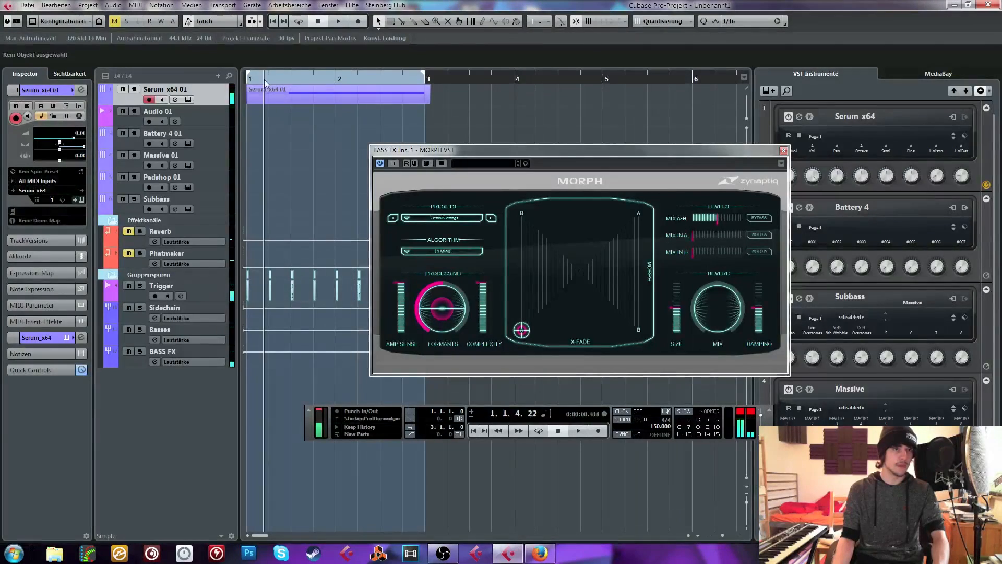
Insert the JJP-Vocals Stereo effect on the first insert slot of the Audio 01 track and close its plug-in window
click(199, 114)
click(44, 244)
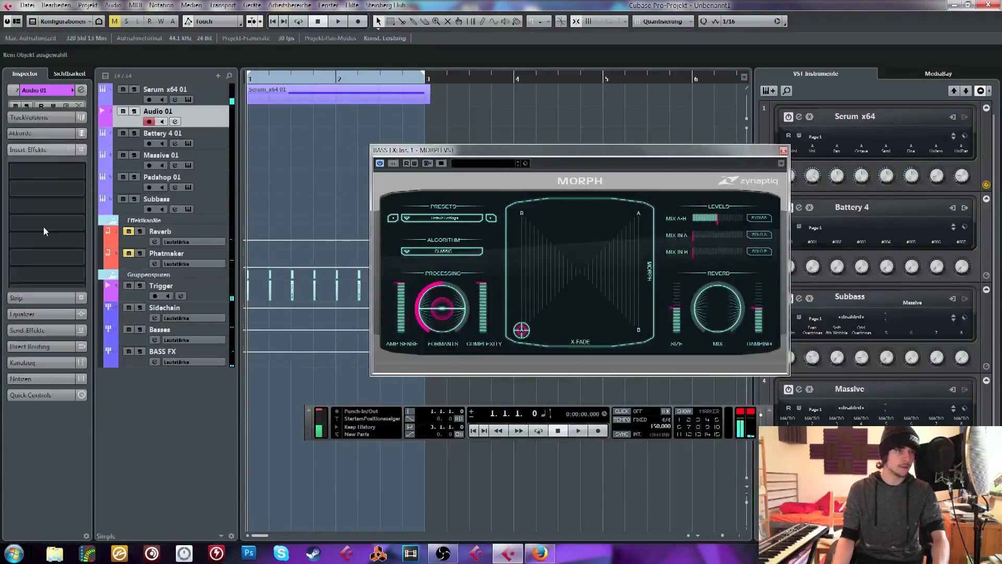
click(51, 180)
text(jjp)
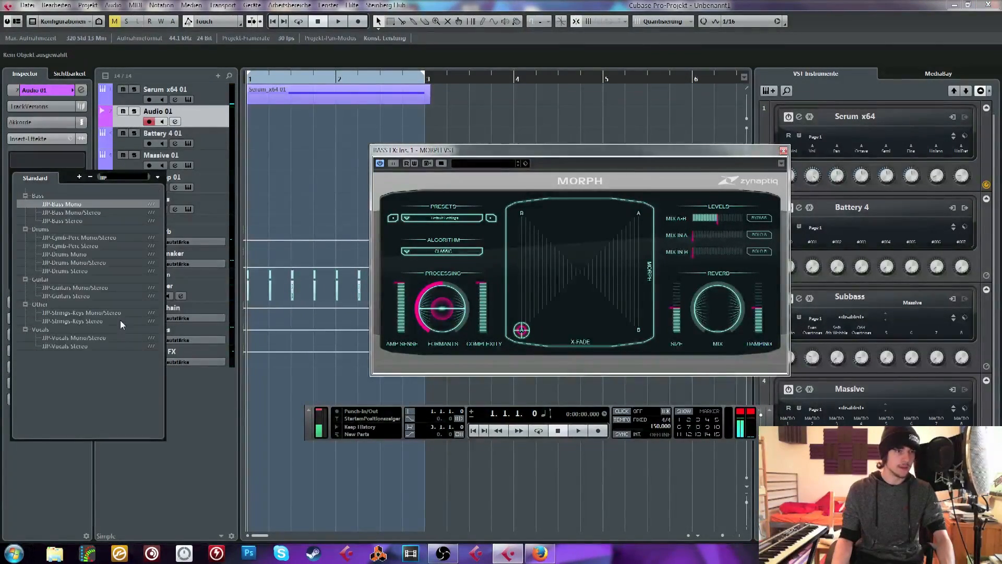
click(67, 346)
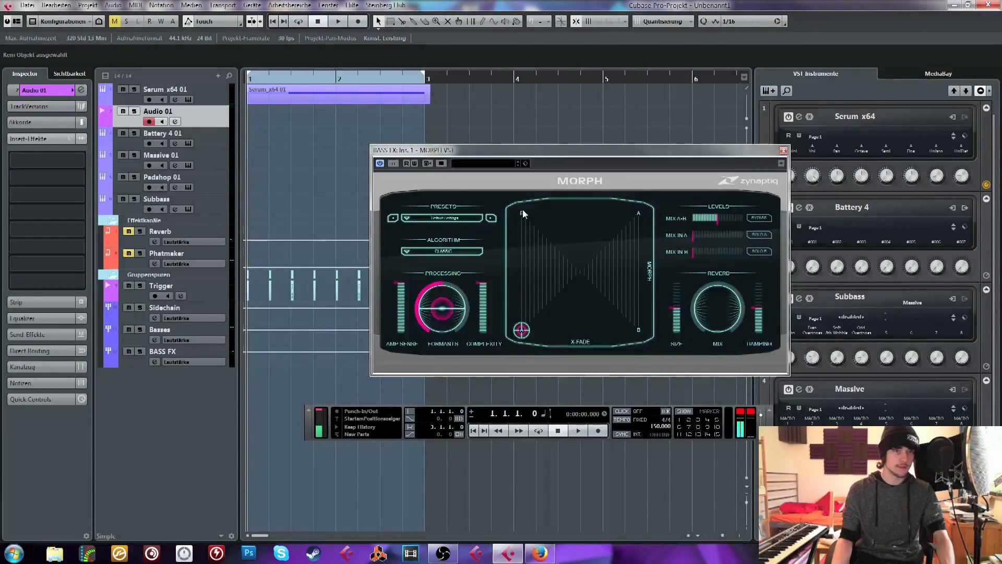
click(782, 185)
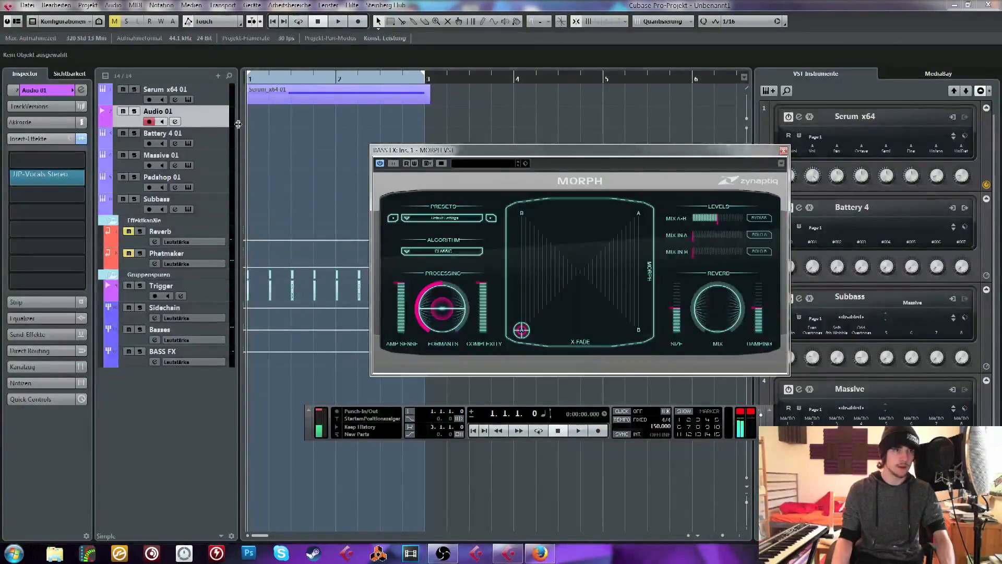
Record a microphone take on the Audio 01 track from the project start to about beat 2 of bar 2
click(265, 93)
click(257, 76)
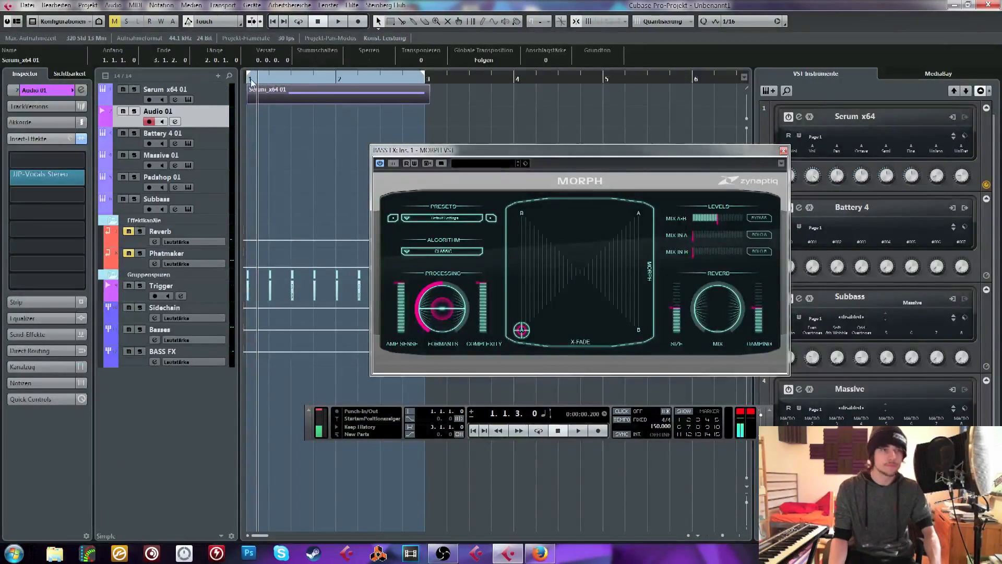
click(247, 76)
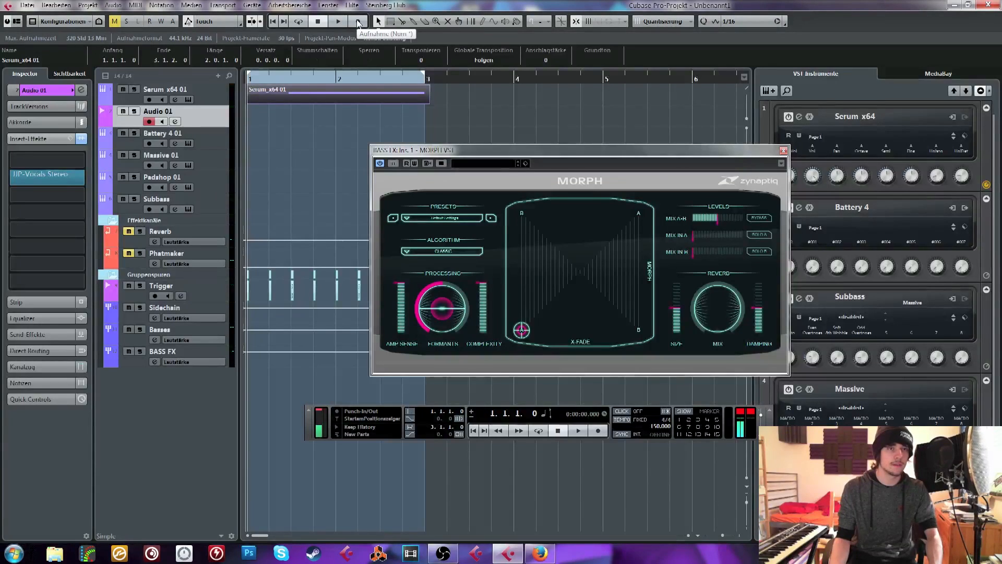
click(358, 21)
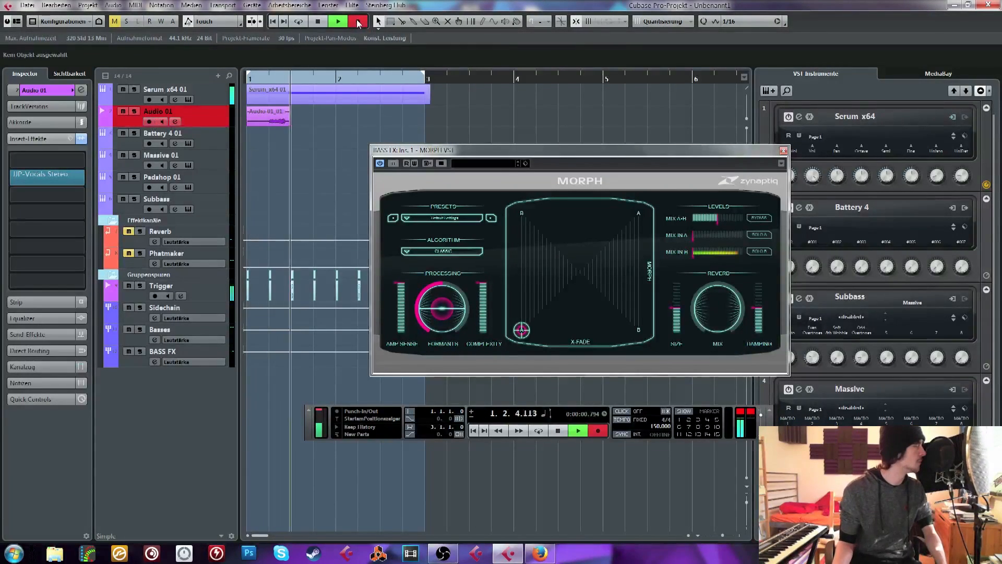
key(space)
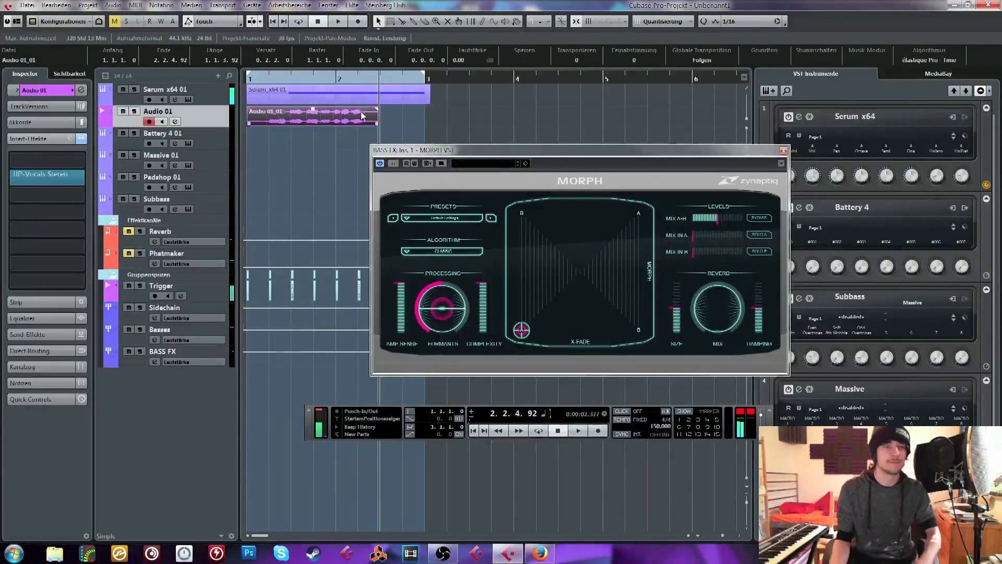
Play the recorded take together with the Serum loop from the project start, stop, and return to the start
key(Home)
key(space)
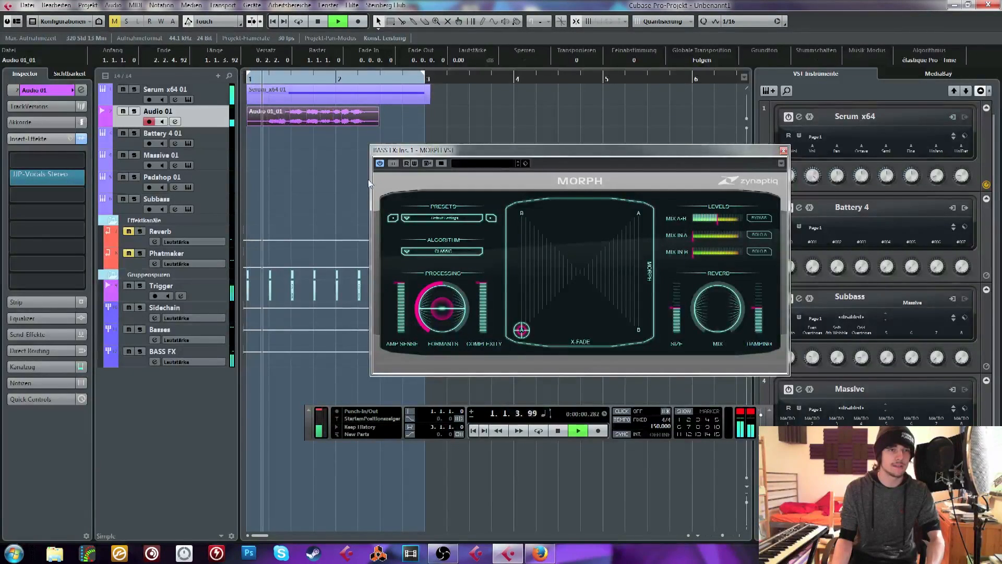
key(space)
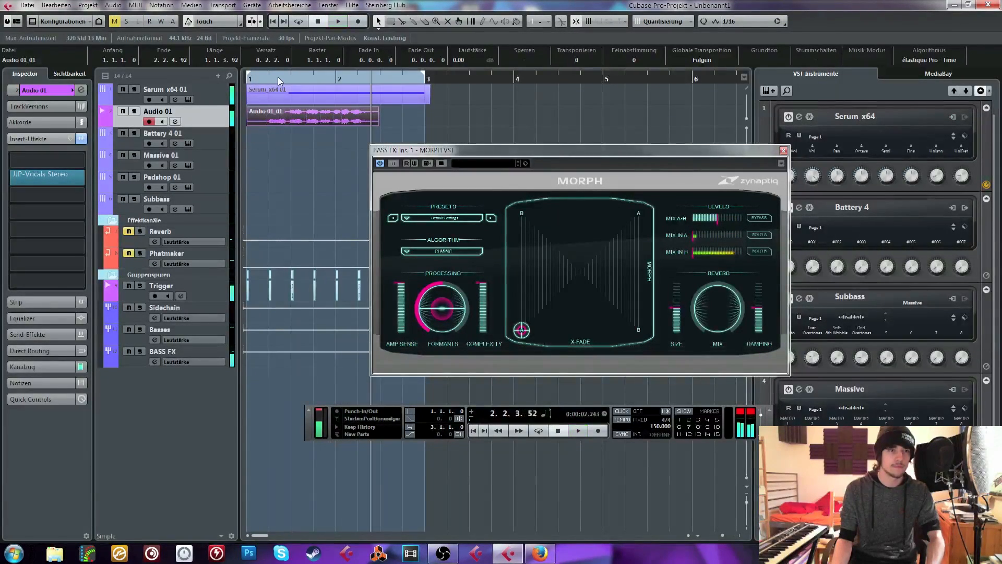
key(Home)
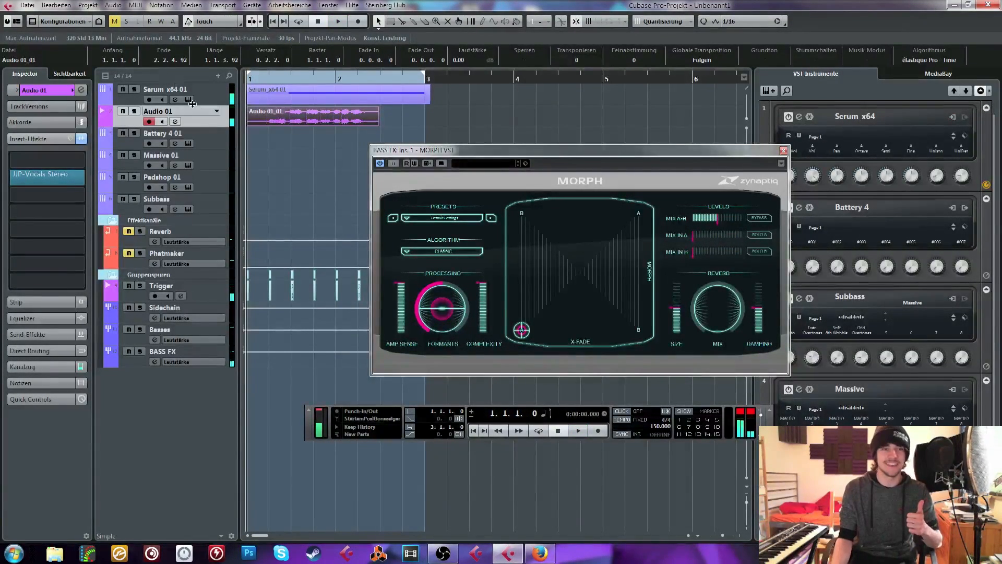
Audition the take with the MORPH point in the B corner below A, and again in the A corner above B
drag(522, 330, 638, 213)
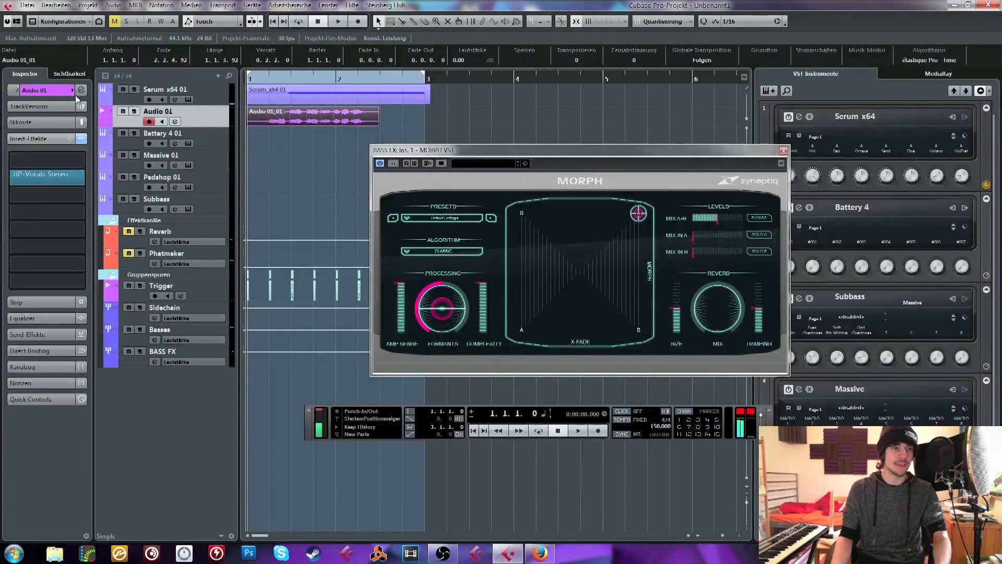
drag(638, 213, 638, 329)
key(space)
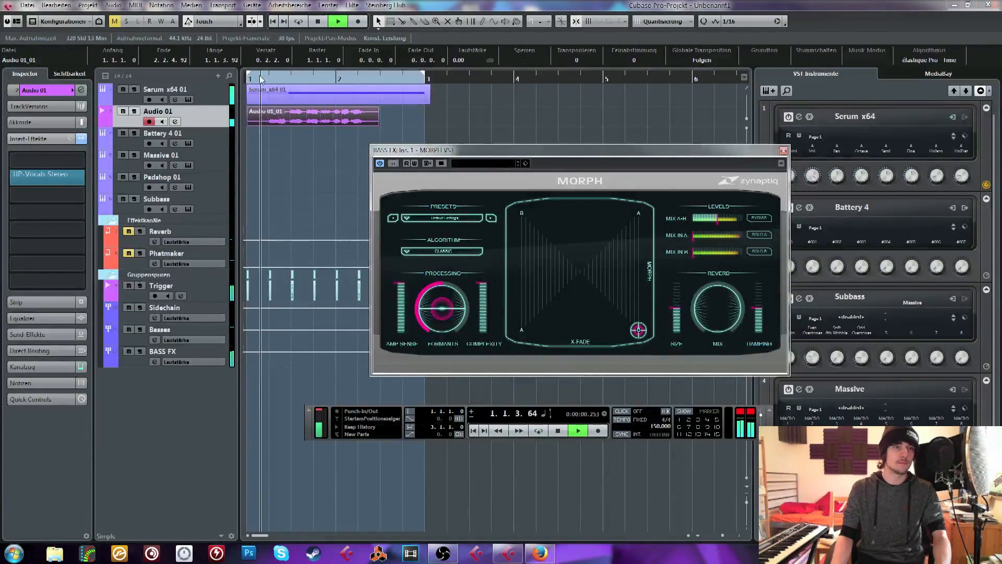
key(space)
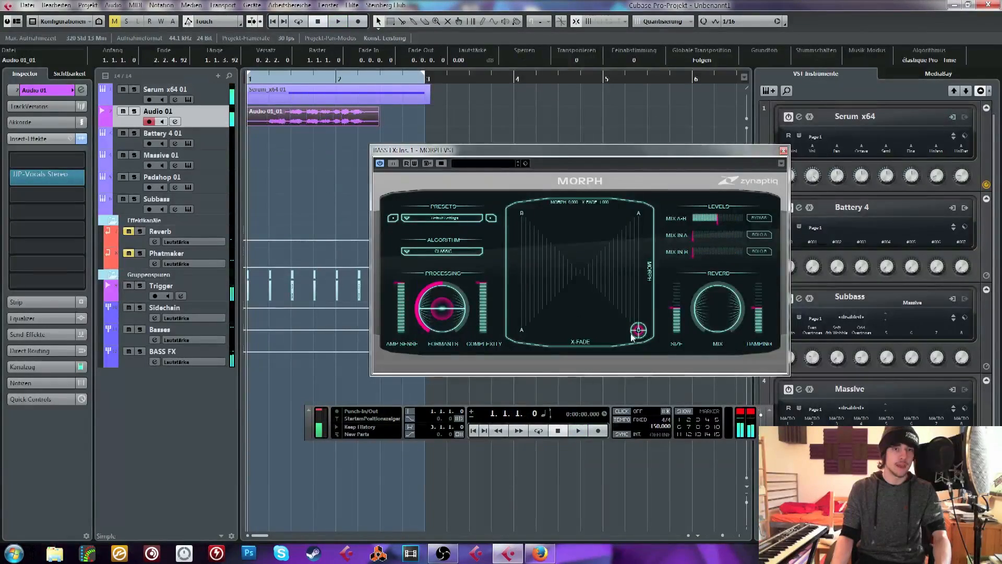
drag(632, 337, 637, 214)
key(space)
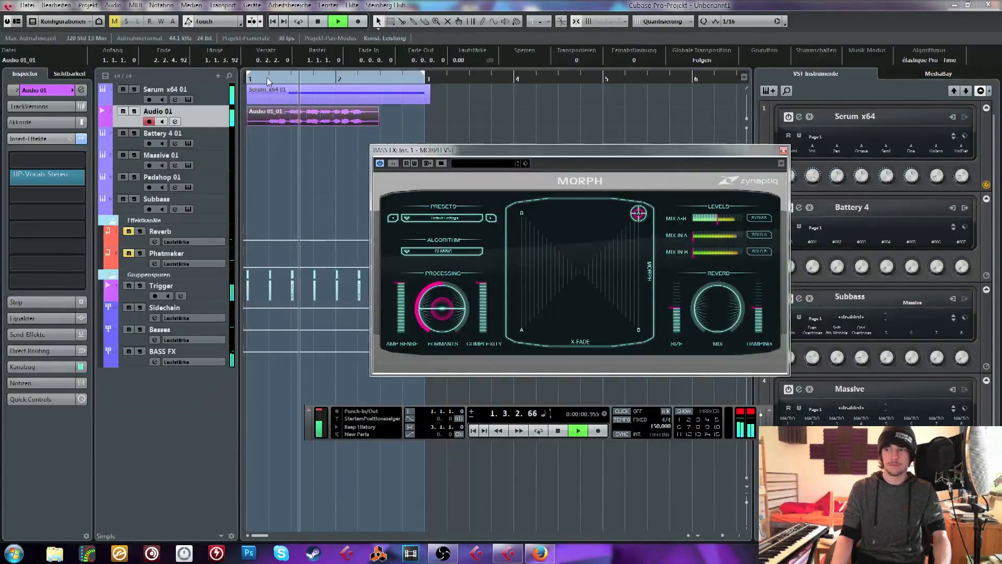
key(space)
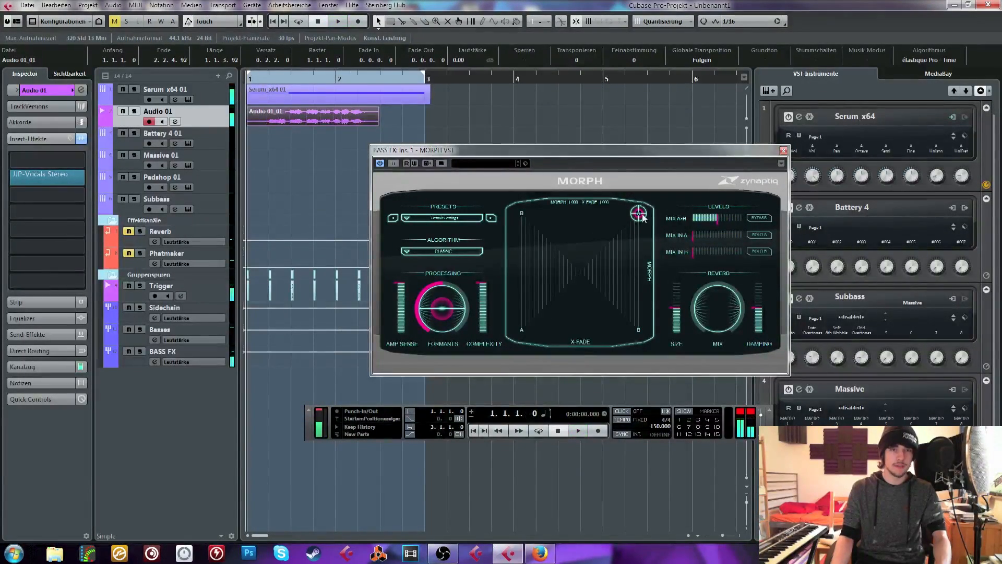
Place the MORPH point midway between the A and B corners along the MORPH side and audition the take
drag(644, 218, 654, 272)
key(space)
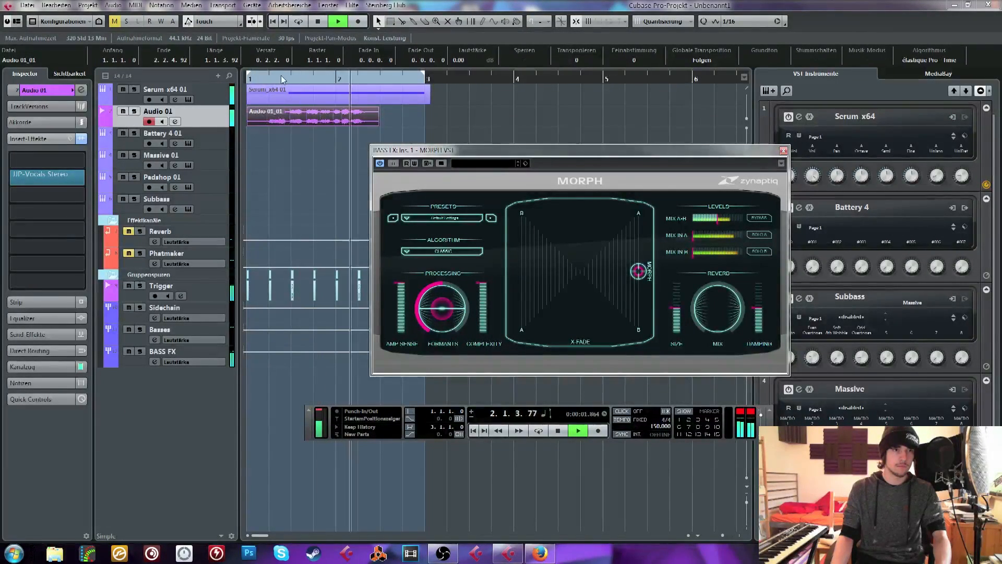
key(space)
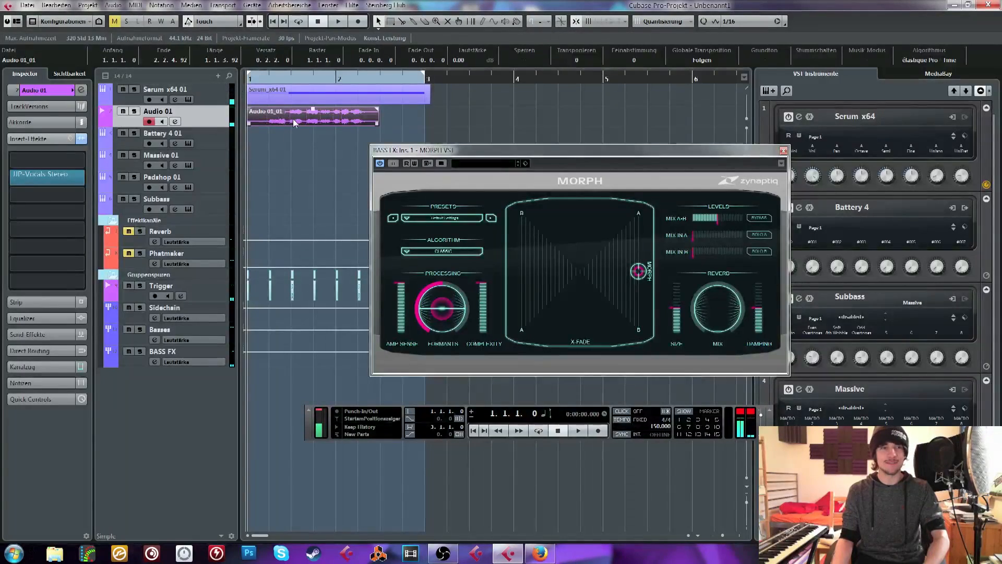
Set the MORPH algorithm to TIGHT and delete the recorded take from the Audio 01 track
click(442, 251)
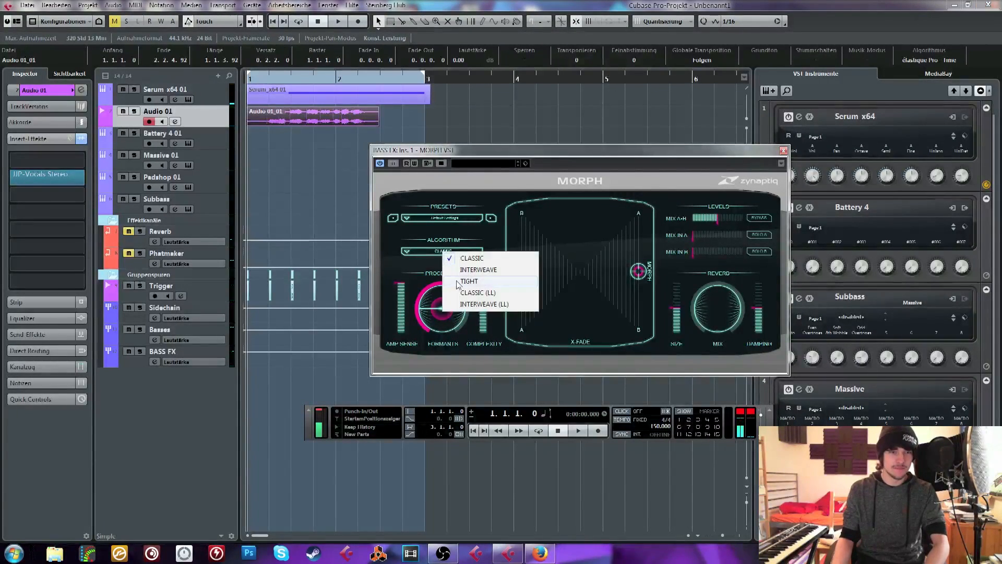
click(460, 281)
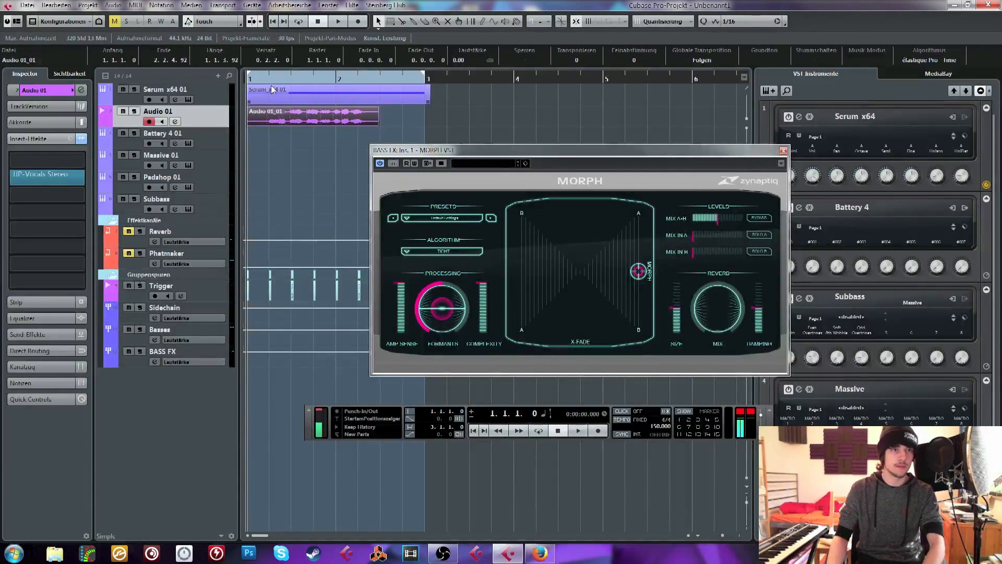
key(Delete)
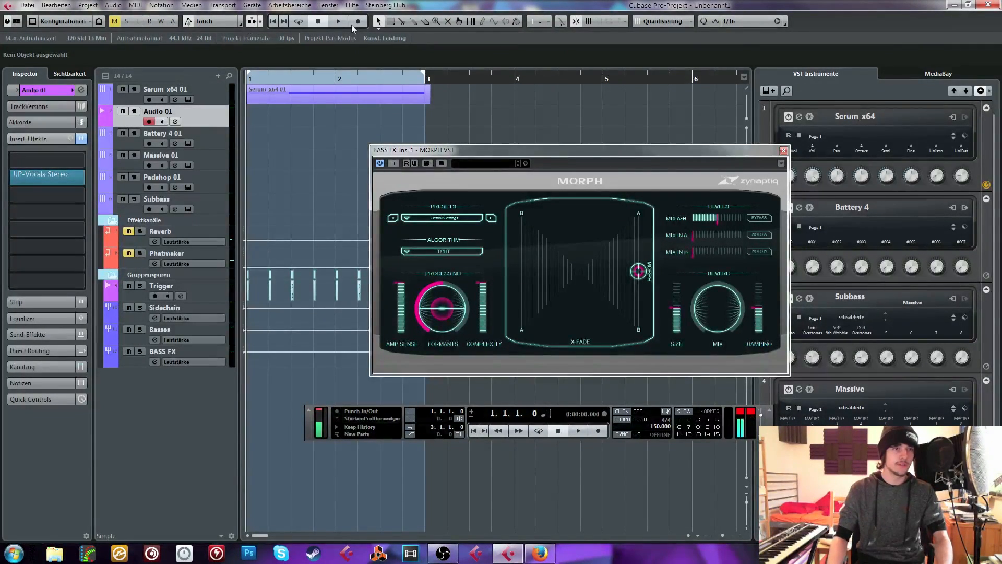
Shorten the long note in the Serum x64 01 part so it starts at 1.2.1.0, and close the Key Editor
double_click(284, 96)
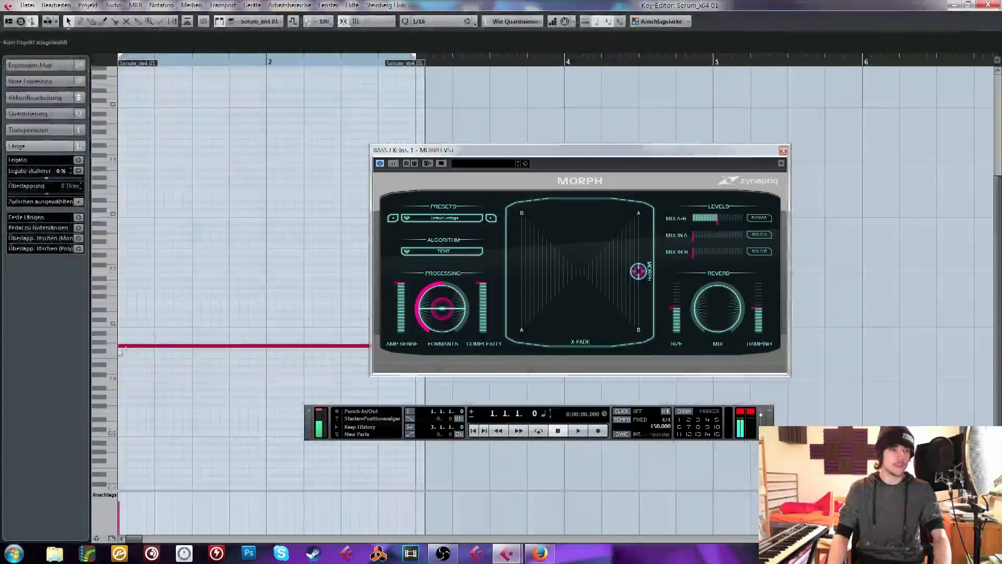
drag(121, 345, 155, 345)
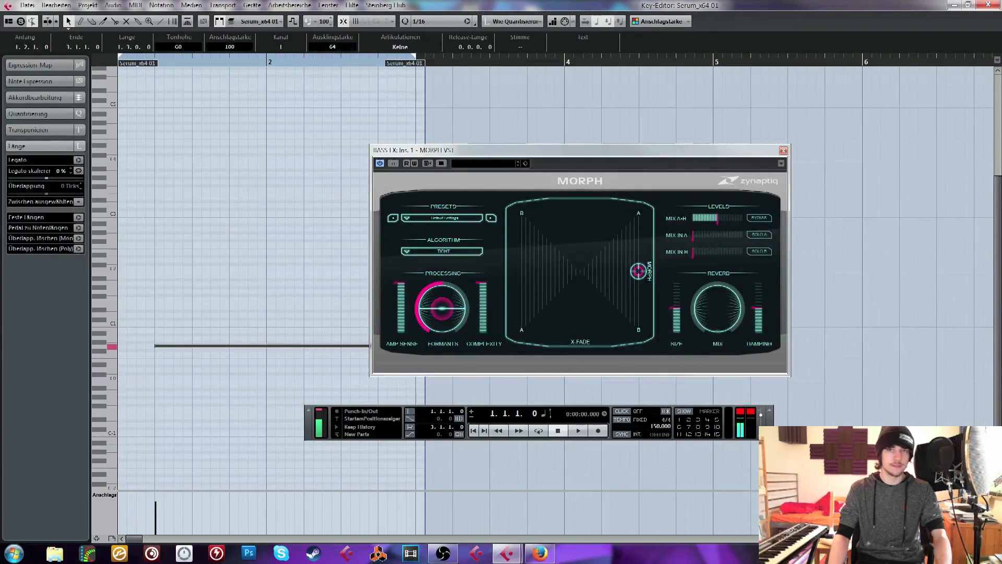
click(997, 6)
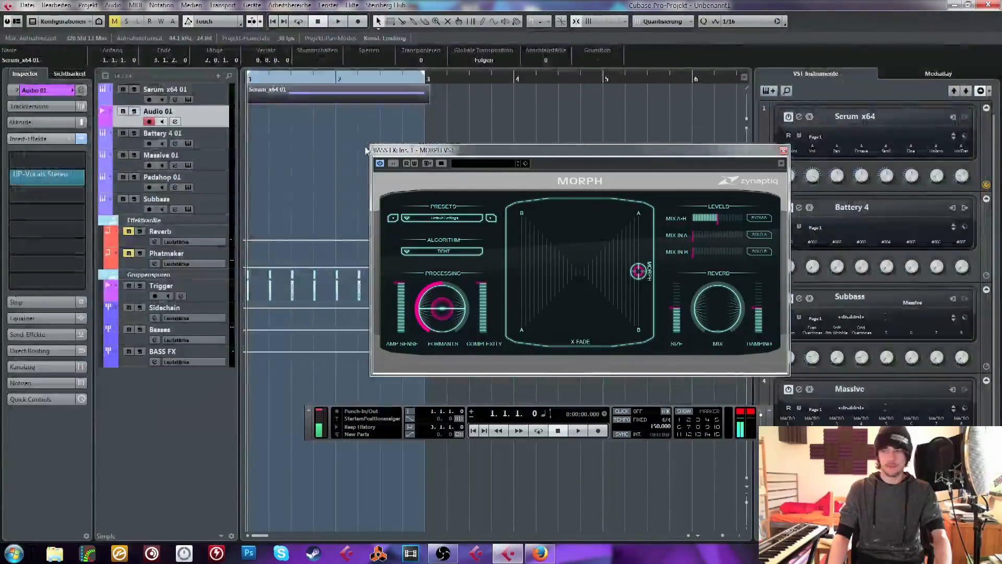
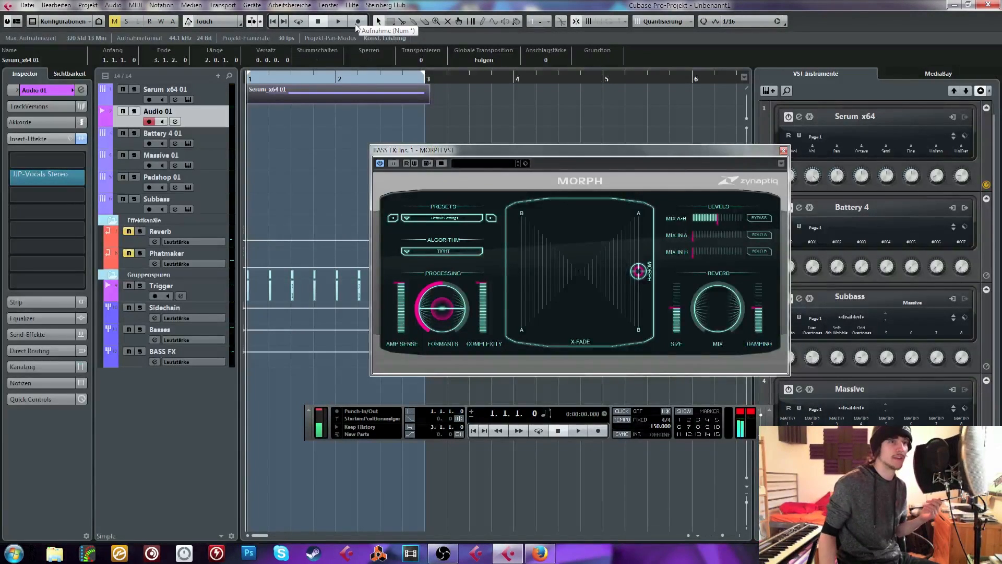
Record a new vocal take on the Audio 01 track over the Serum bass and return to the project start
click(357, 23)
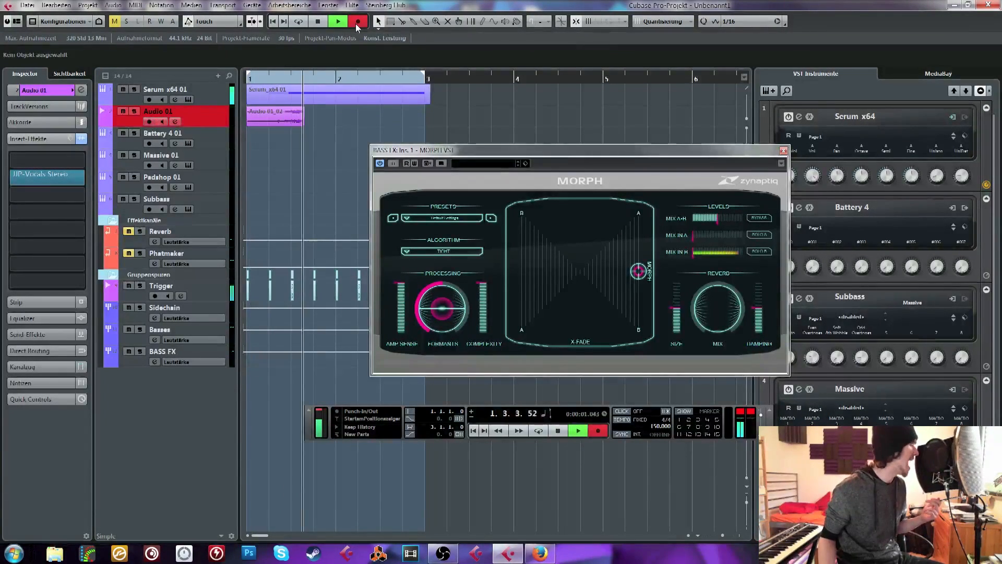
key(space)
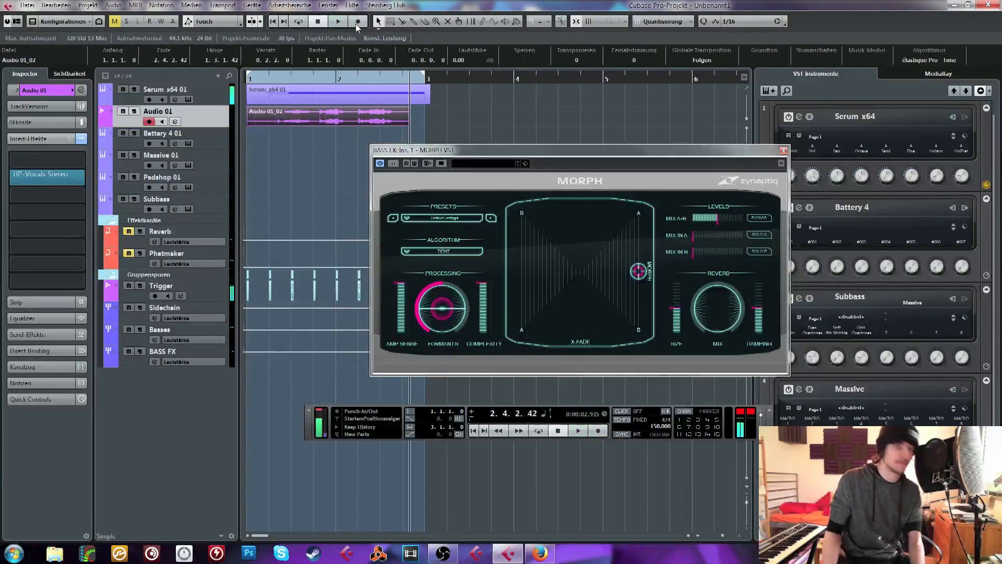
click(257, 78)
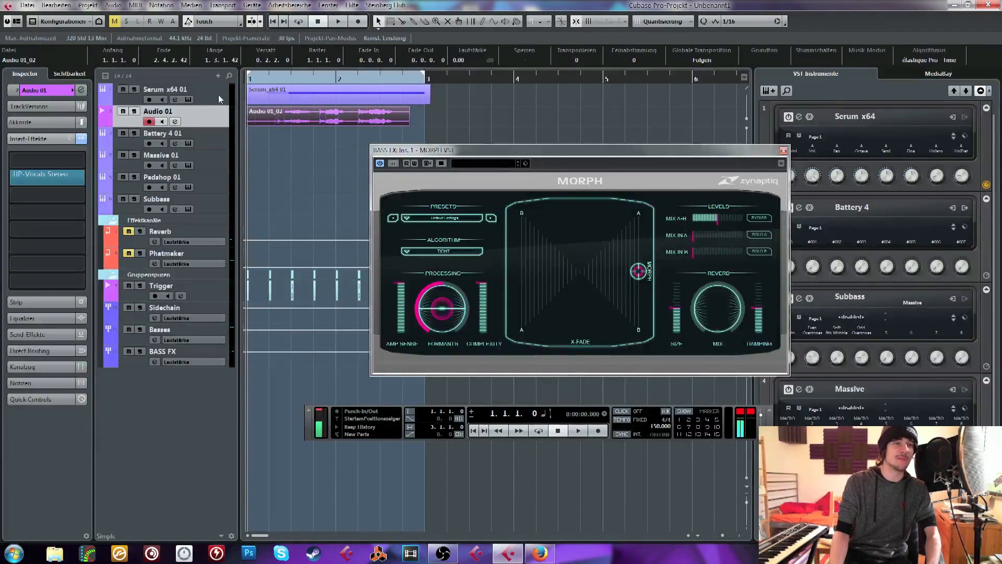
Audition the new vocal take with the bass and trim the start of its clip to 1.2.3.0
click(253, 147)
key(space)
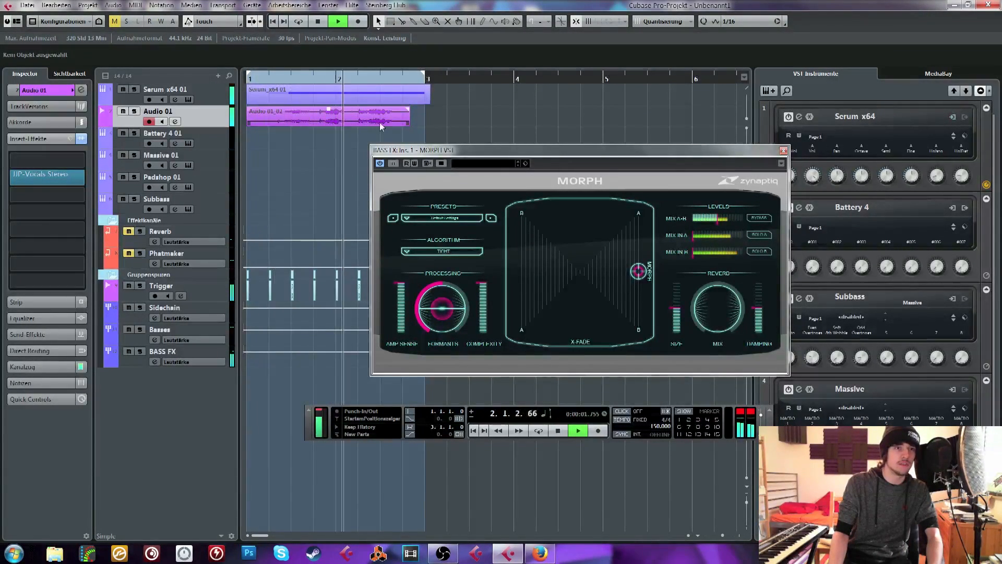
key(space)
click(281, 121)
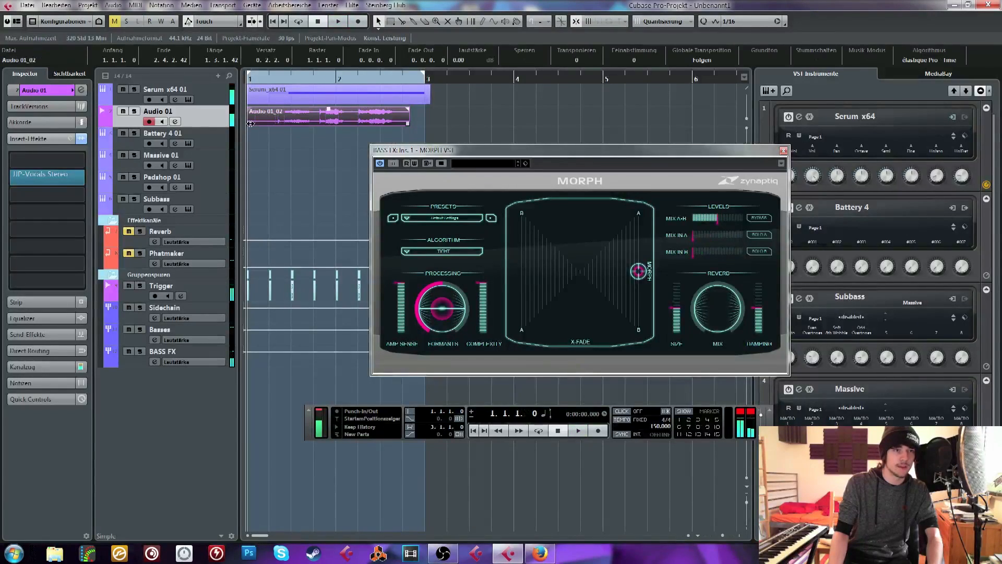
drag(251, 123, 280, 124)
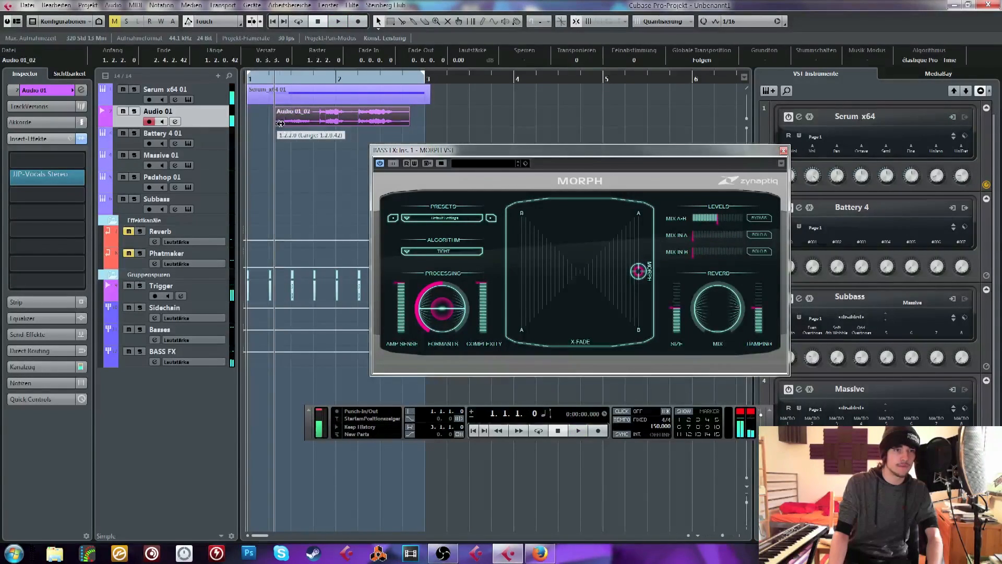
Show the Serum instrument of the Serum x64 01 track, arrange it beside the MORPH window and enlarge the timeline
click(207, 95)
click(65, 107)
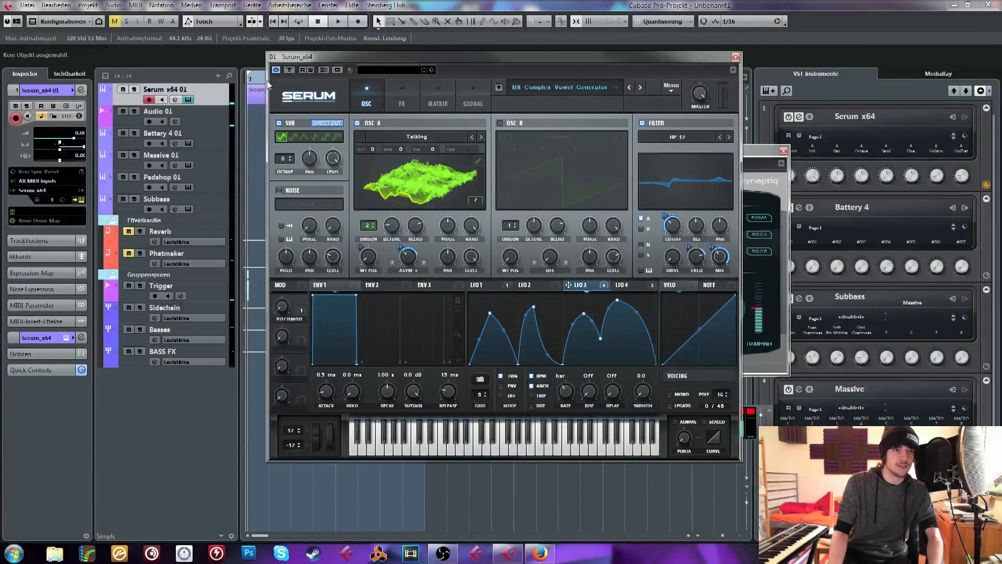
drag(320, 54, 566, 69)
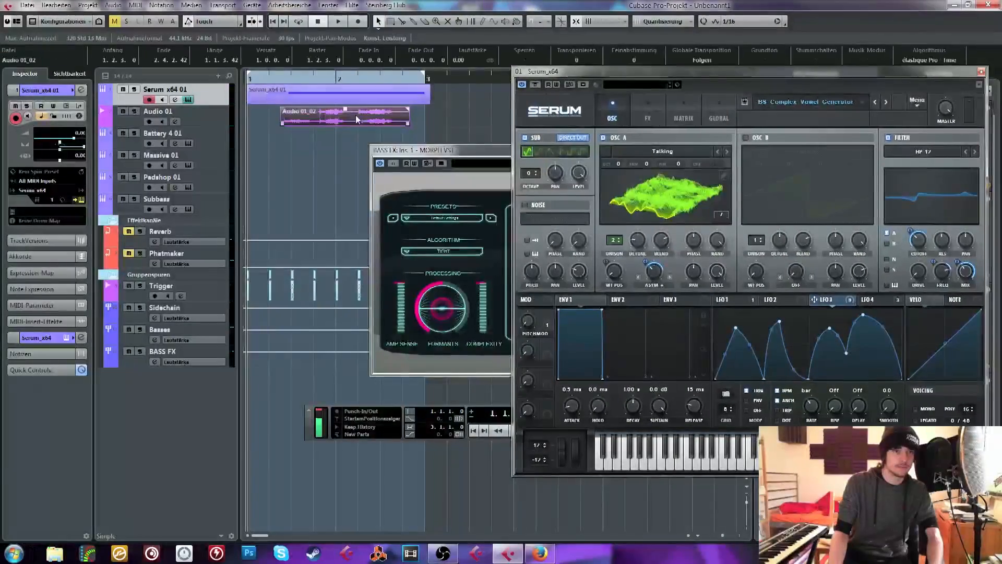
drag(428, 151, 341, 150)
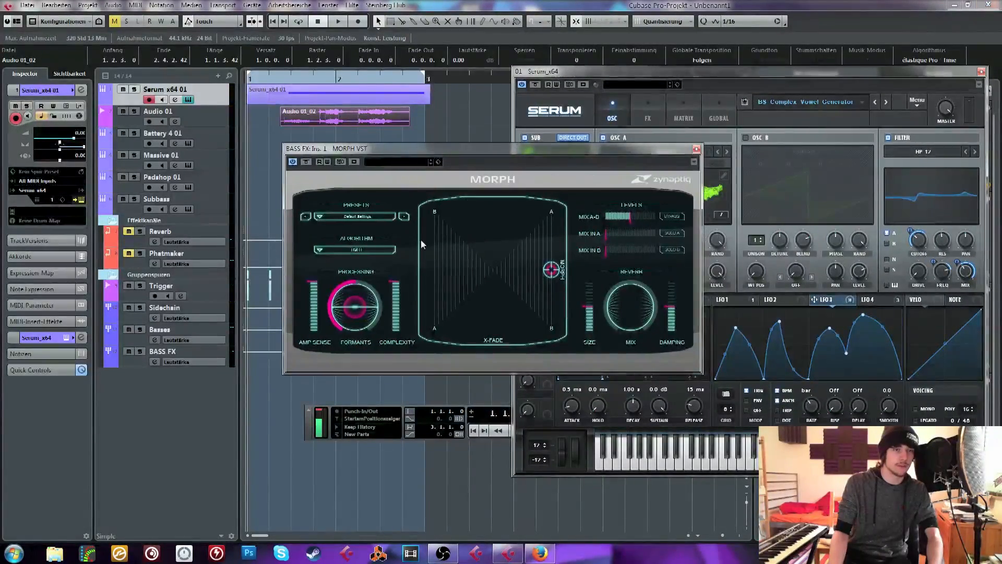
drag(270, 78, 253, 105)
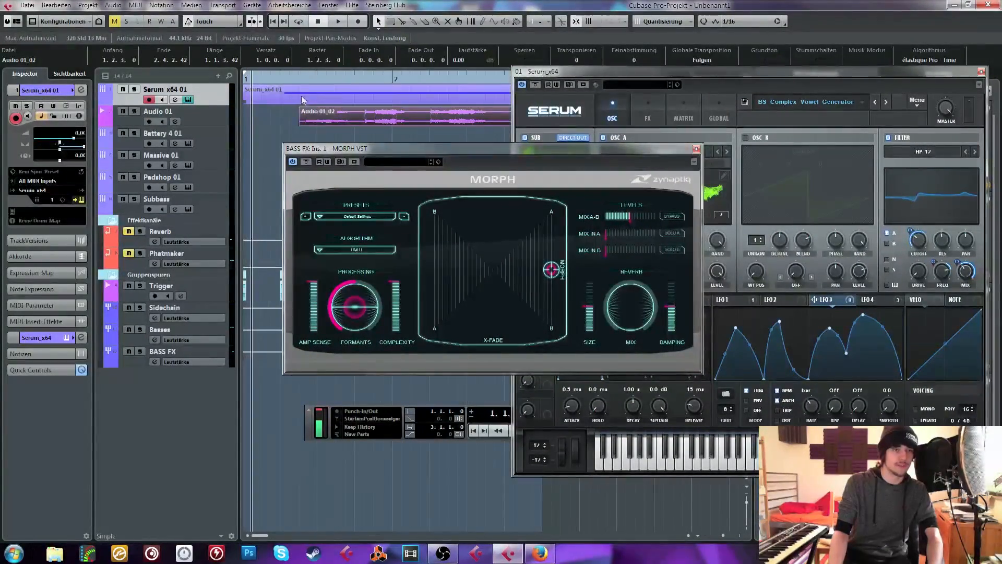
Place the MORPH point midway along the side opposite the MORPH label, at X-FADE 0.000, and audition the take
drag(551, 269, 408, 268)
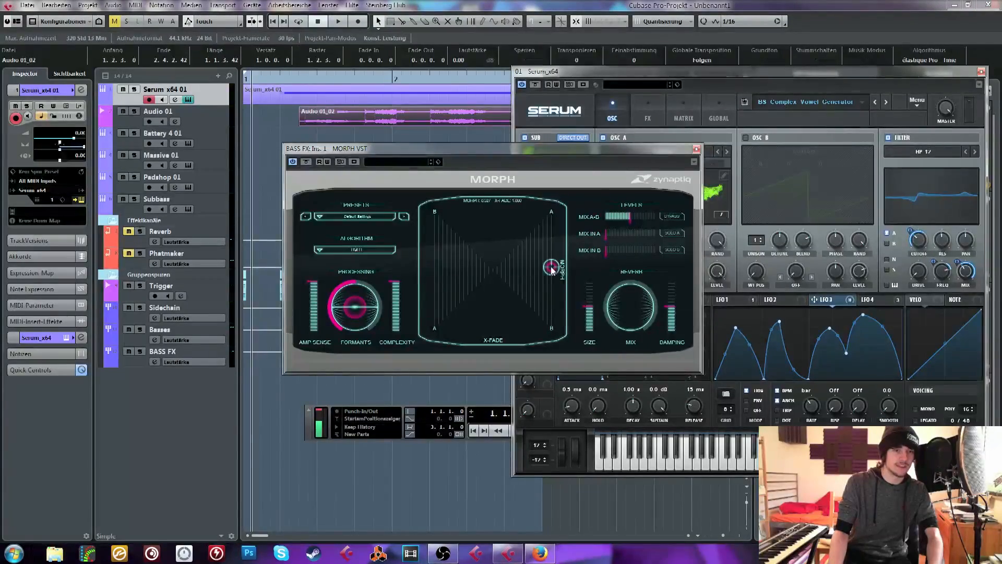
drag(552, 270, 556, 273)
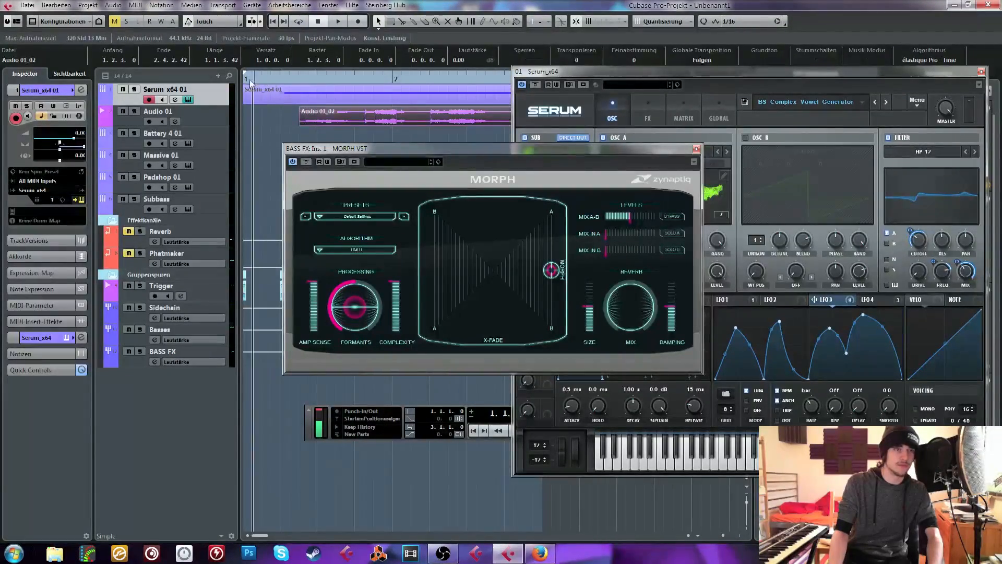
drag(560, 274, 435, 269)
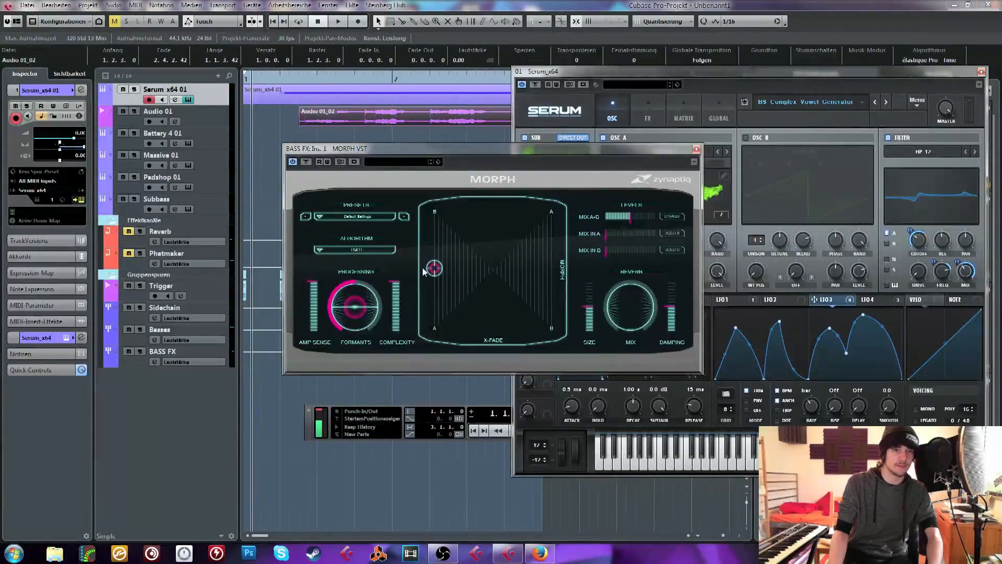
key(space)
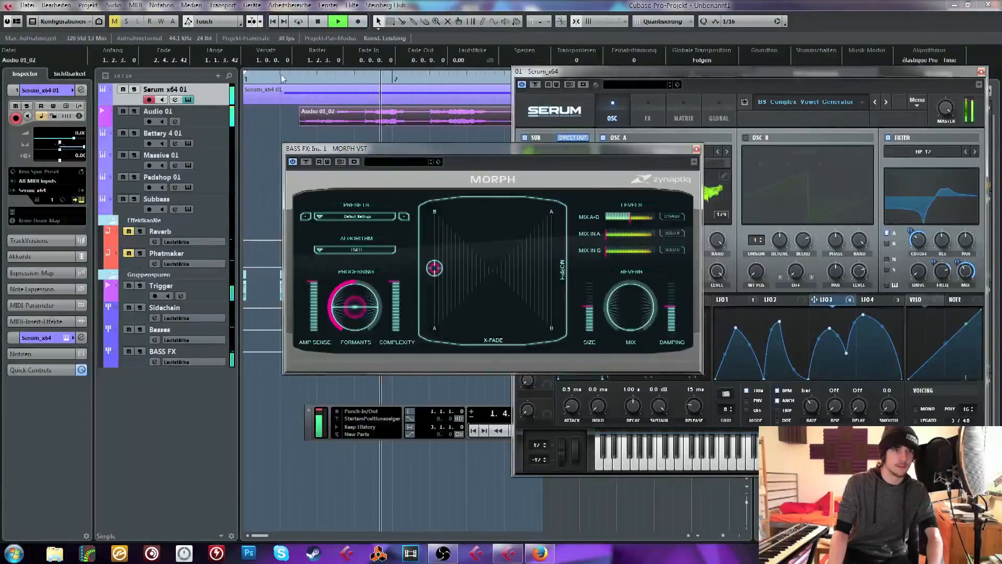
key(space)
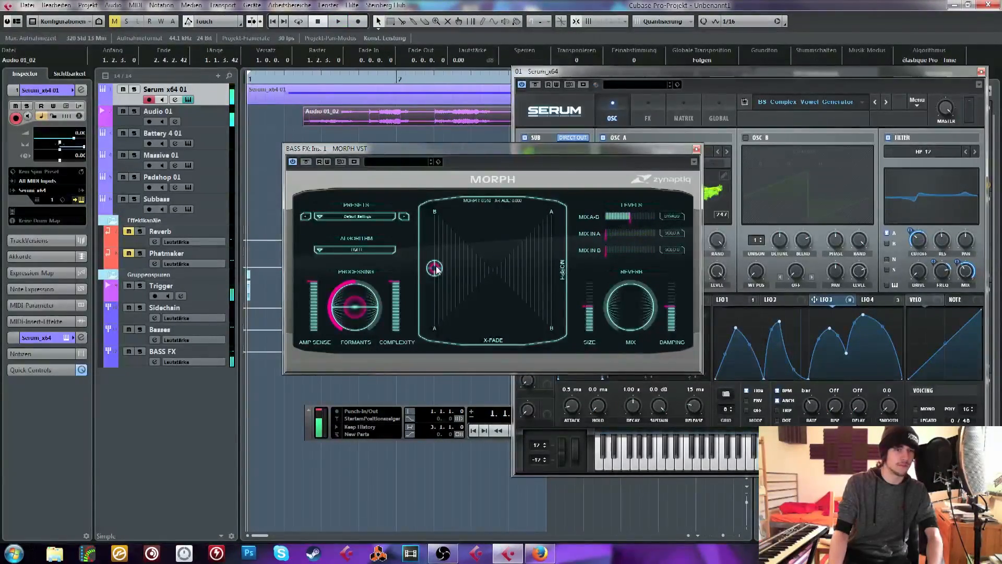
Audition the take with the MORPH point in the A corner above B, and select the Audio 01 track
drag(436, 268, 475, 277)
drag(551, 271, 551, 212)
key(space)
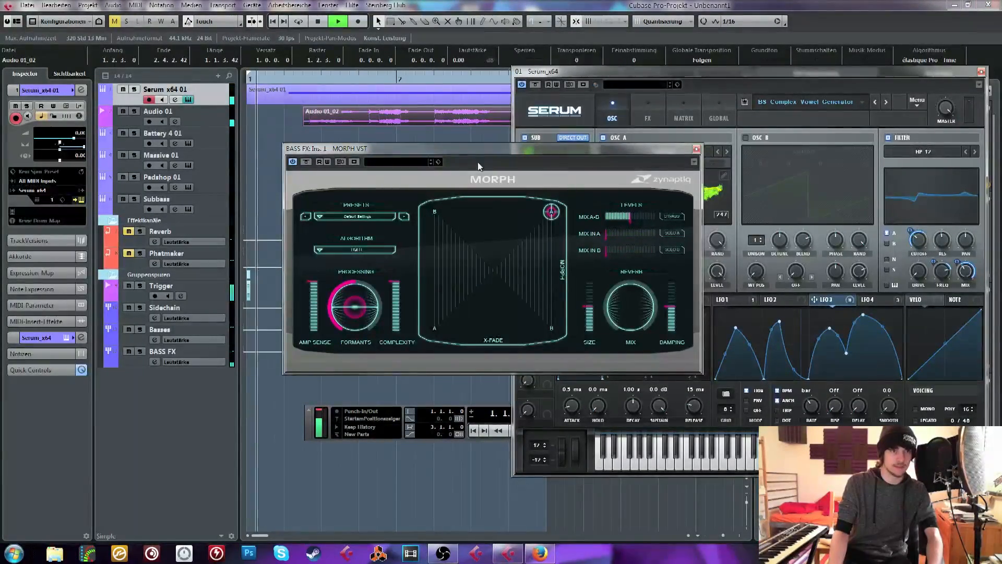
click(223, 123)
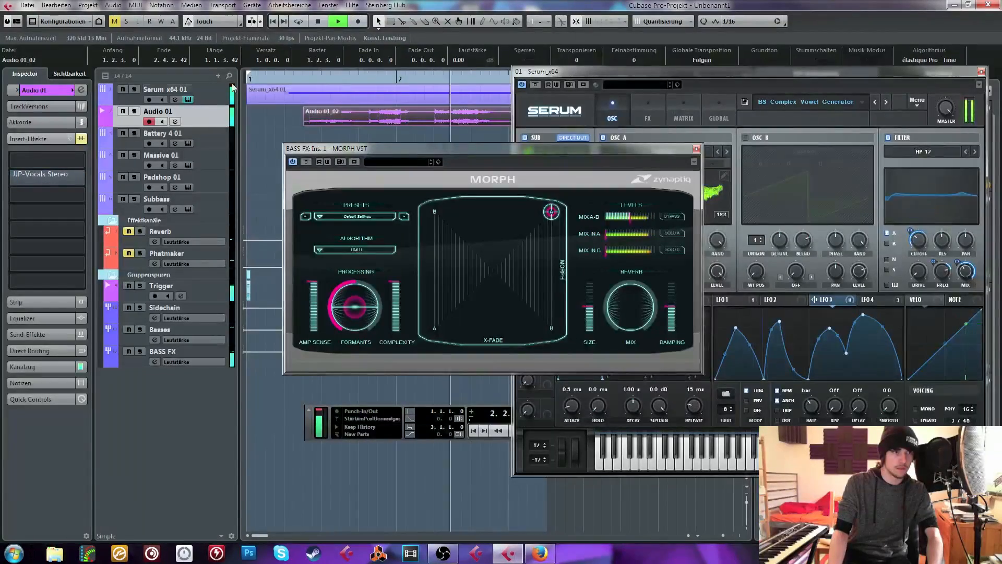
key(space)
Return the MORPH point to midway between the A and B corners along the MORPH side and audition the take
drag(553, 208, 556, 271)
key(space)
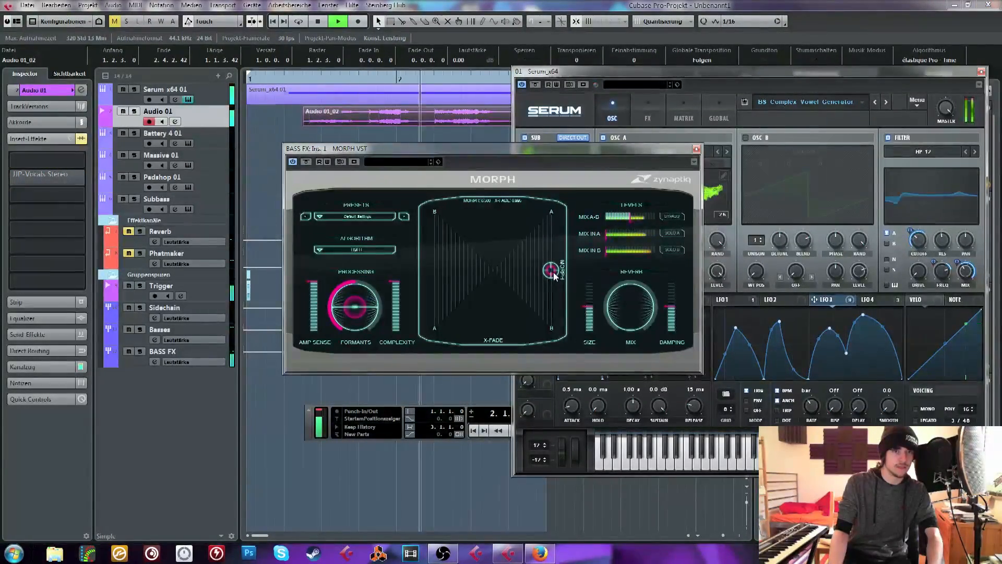
key(space)
key(space)
Set the MORPH algorithm to CLASSIC and audition the morphed vocal and bass
click(356, 249)
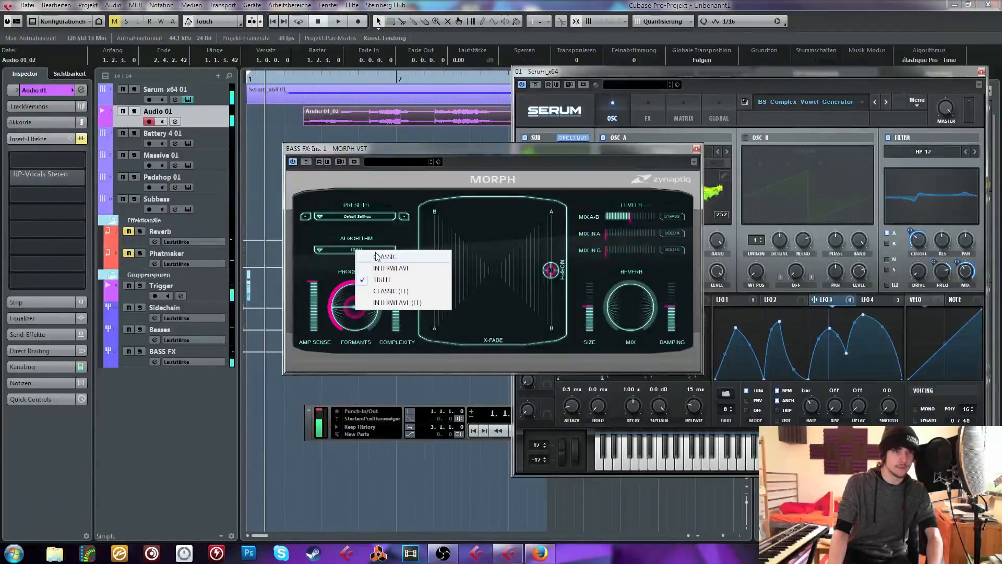
click(376, 256)
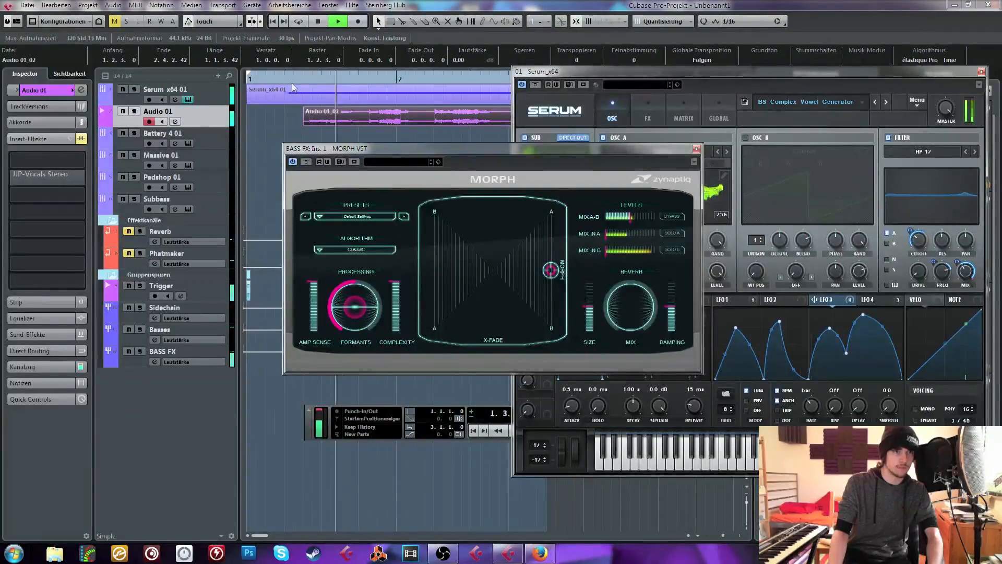
key(space)
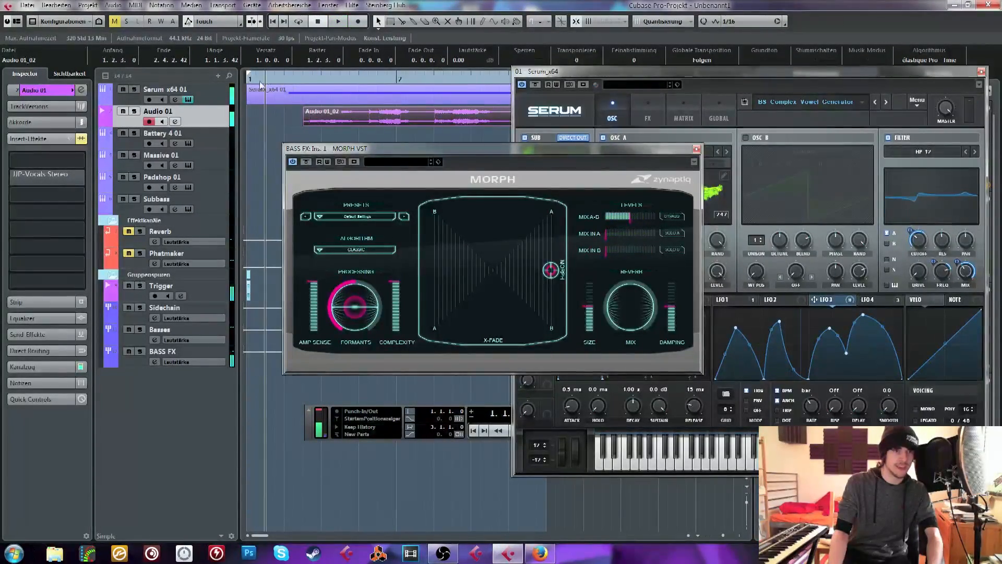
Bring the Serum x64 01 track's instrument window to the front and audition the bass with the vocal take
click(212, 101)
click(66, 106)
click(65, 106)
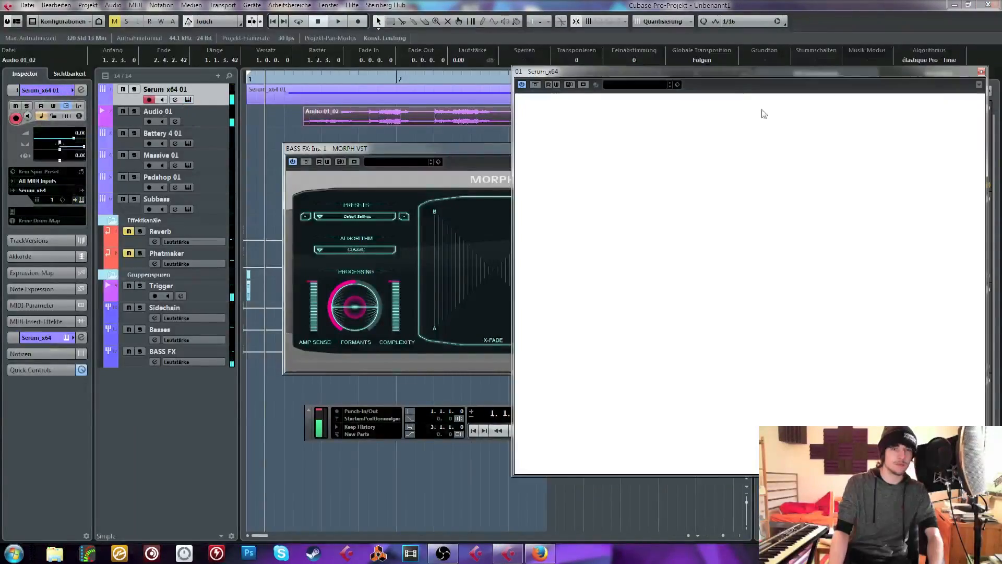
drag(667, 72, 569, 75)
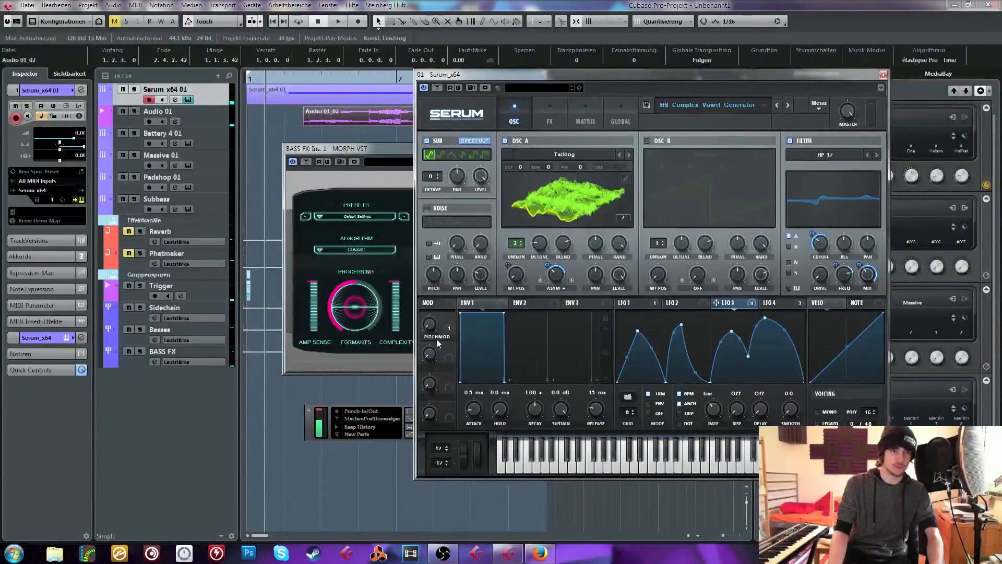
click(293, 121)
key(space)
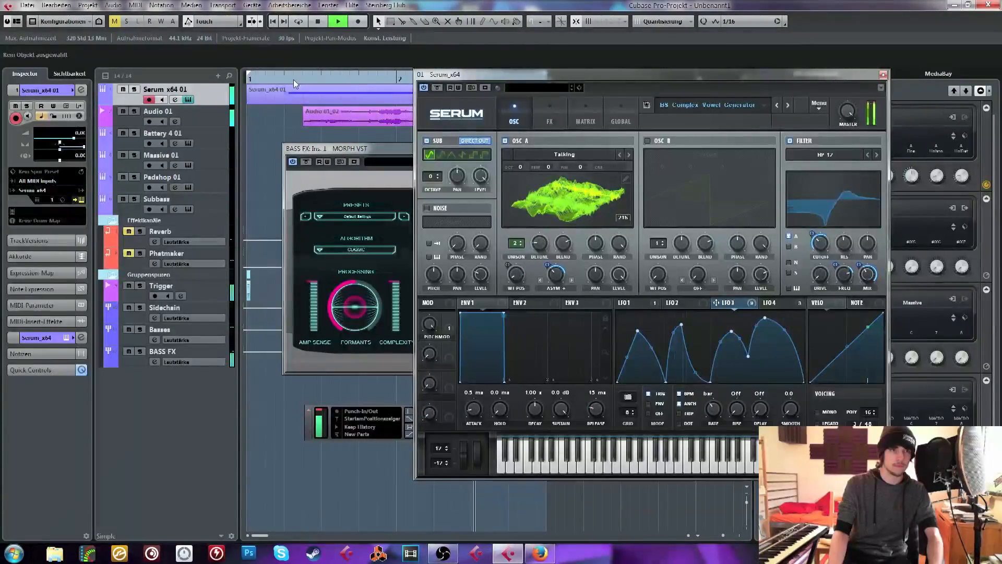
key(space)
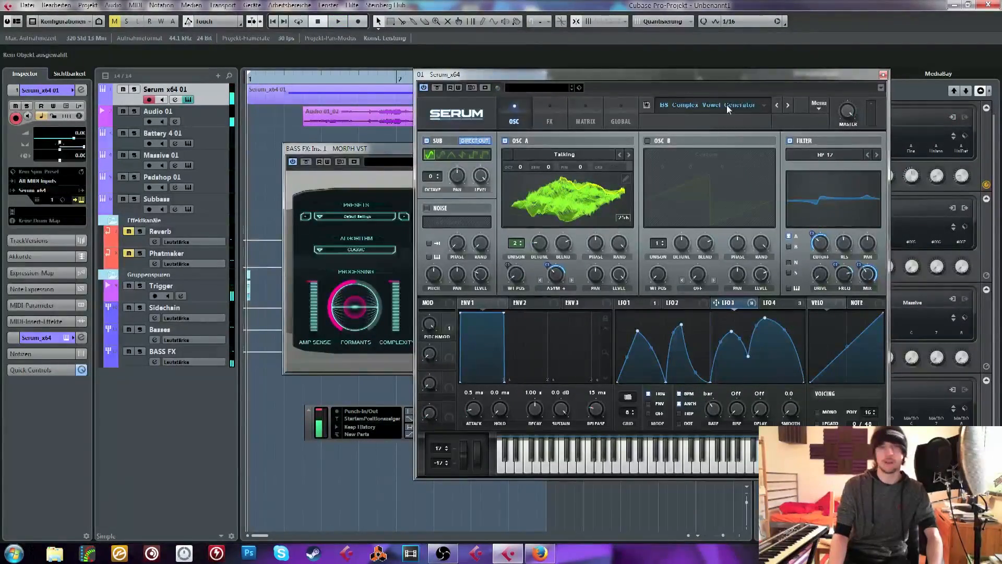
In the BASS FX group's FabFilter Pro-Q 2, raise the 276 Hz band to about 0 dB and add a boost of about 4.6 dB near 58 Hz
click(44, 334)
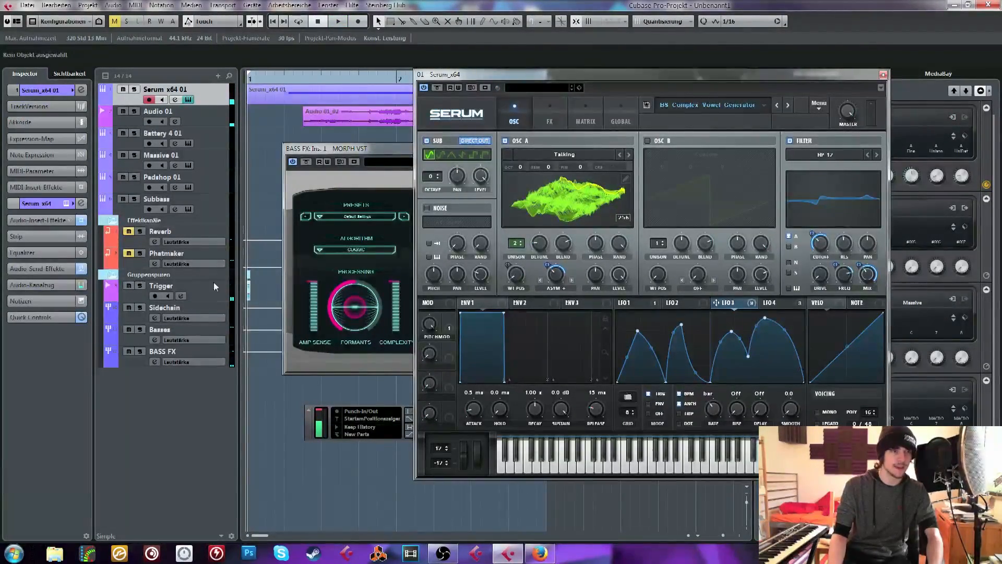
click(184, 353)
click(36, 200)
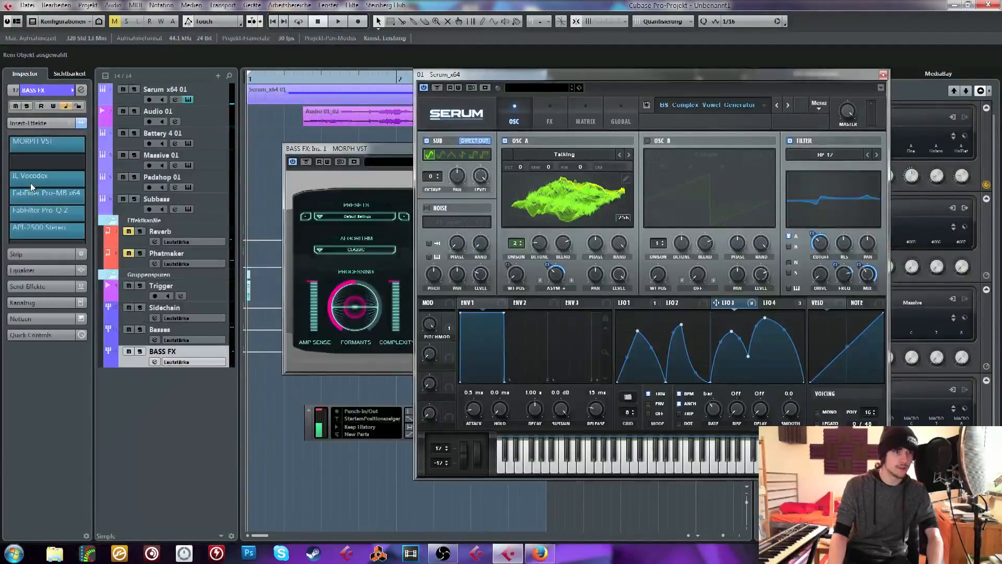
click(36, 198)
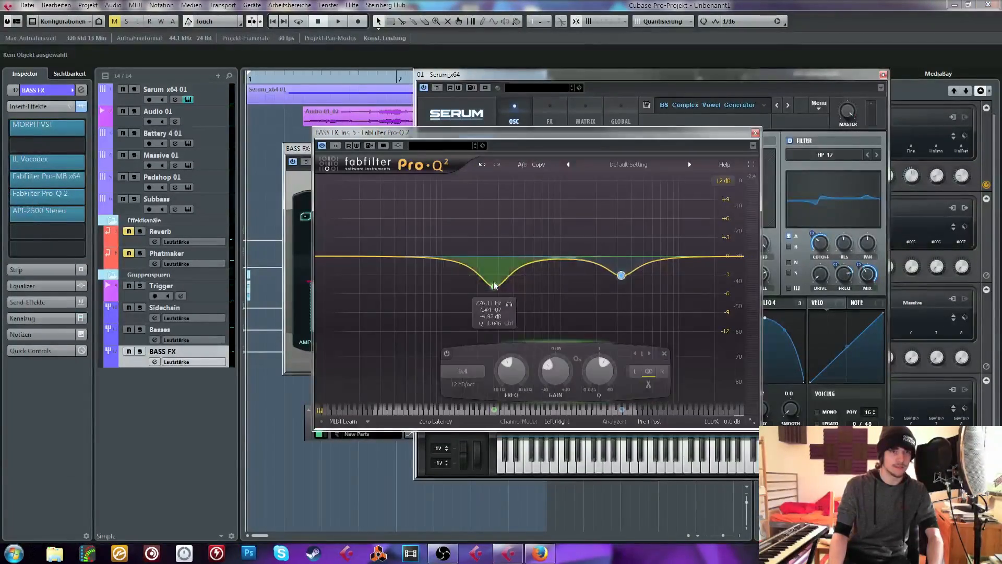
drag(495, 286, 500, 252)
drag(407, 257, 413, 232)
During playback, flatten the 276 Hz band and reduce the cut near 3.4 kHz to about -1.2 dB, then close the equalizer
key(space)
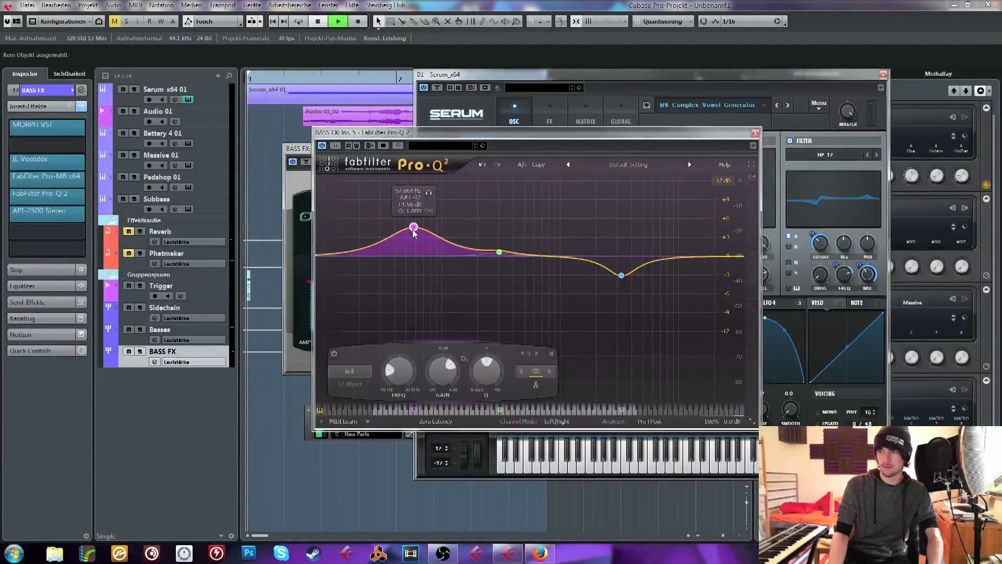
mouse_move(499, 254)
mouse_down()
mouse_move(497, 268)
mouse_move(493, 259)
mouse_up()
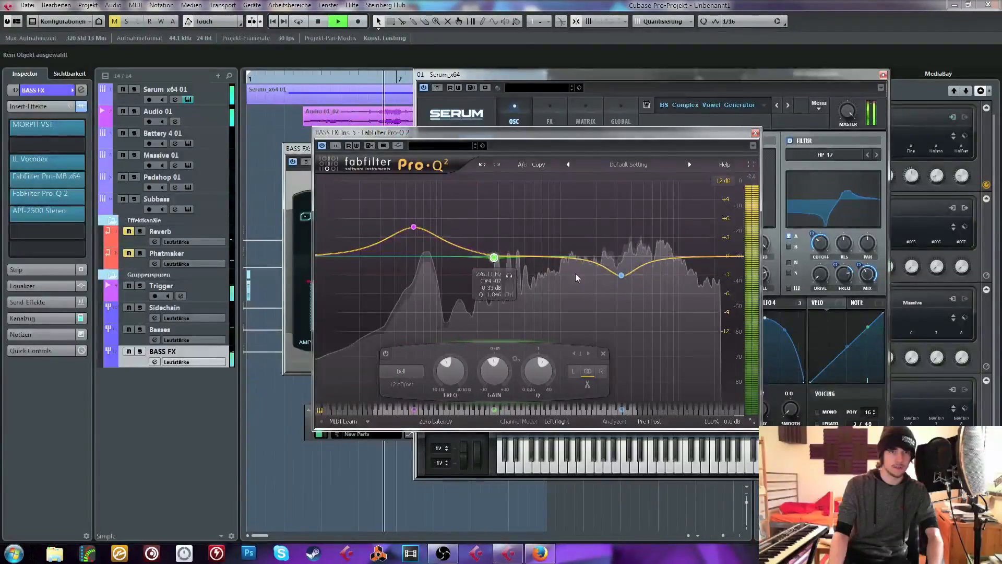
drag(621, 277, 622, 265)
key(space)
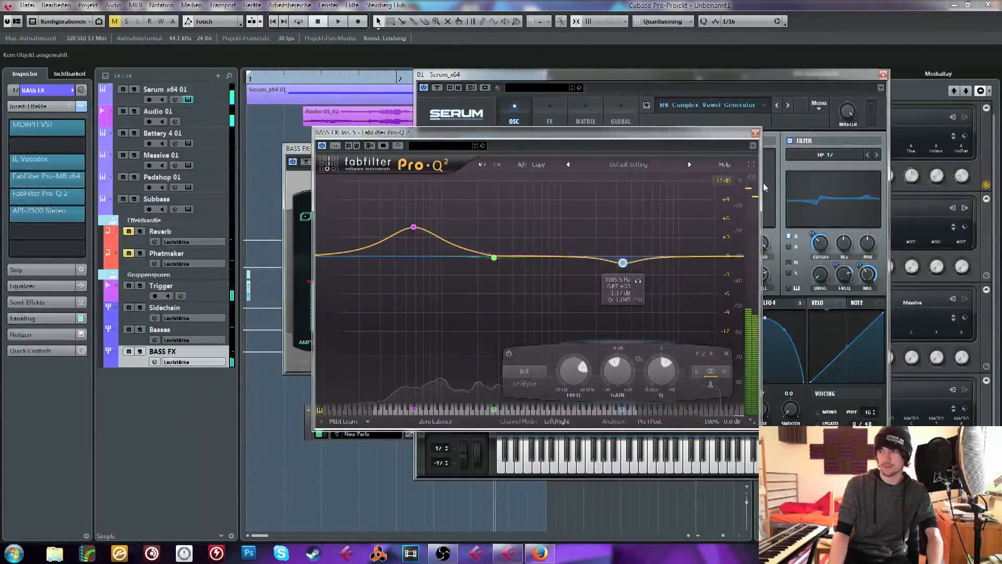
click(755, 132)
Move the Serum and MORPH windows clear of the clips, audition the equalized result and select the Audio 01 clip
drag(502, 74, 566, 129)
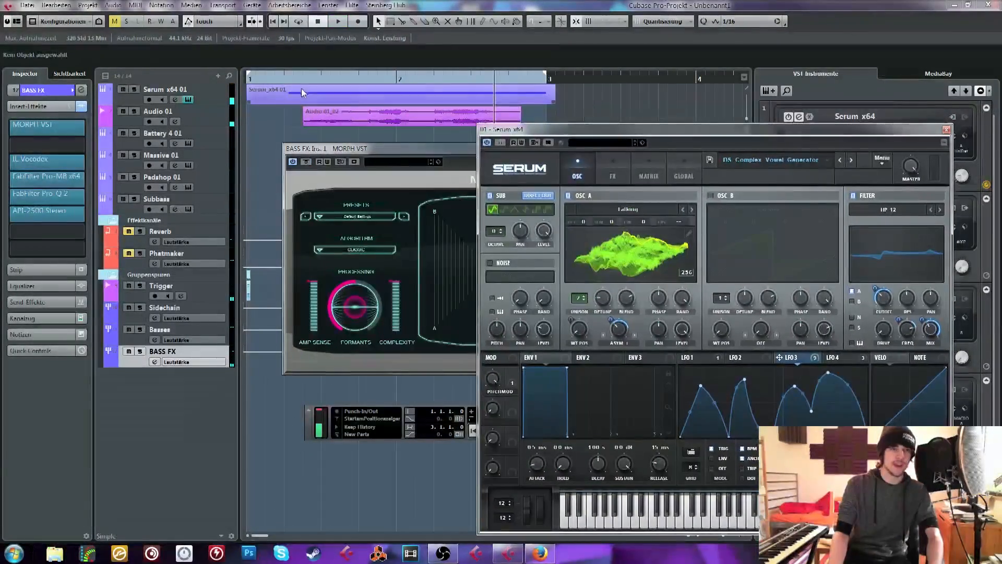
key(space)
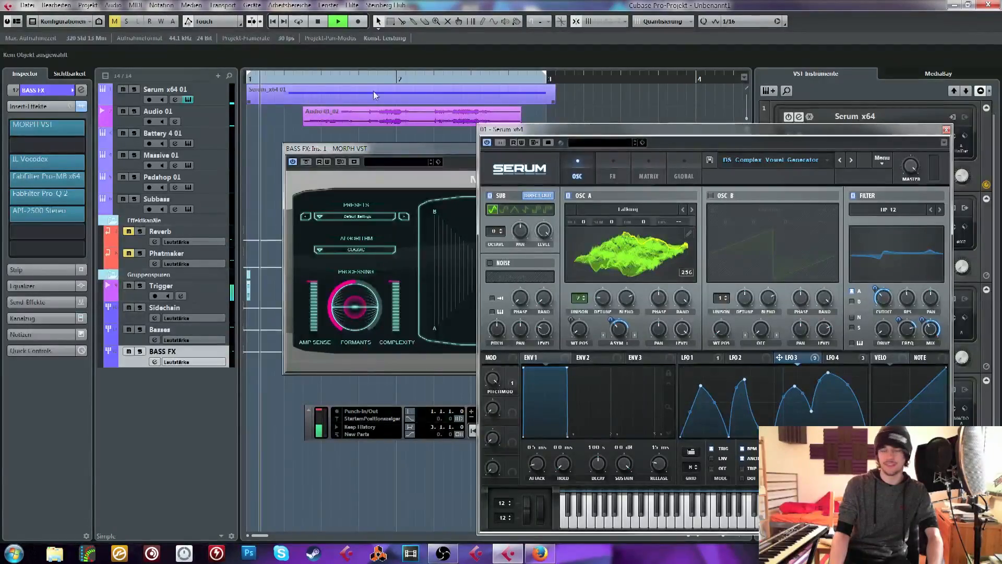
drag(429, 155, 251, 255)
click(415, 118)
key(space)
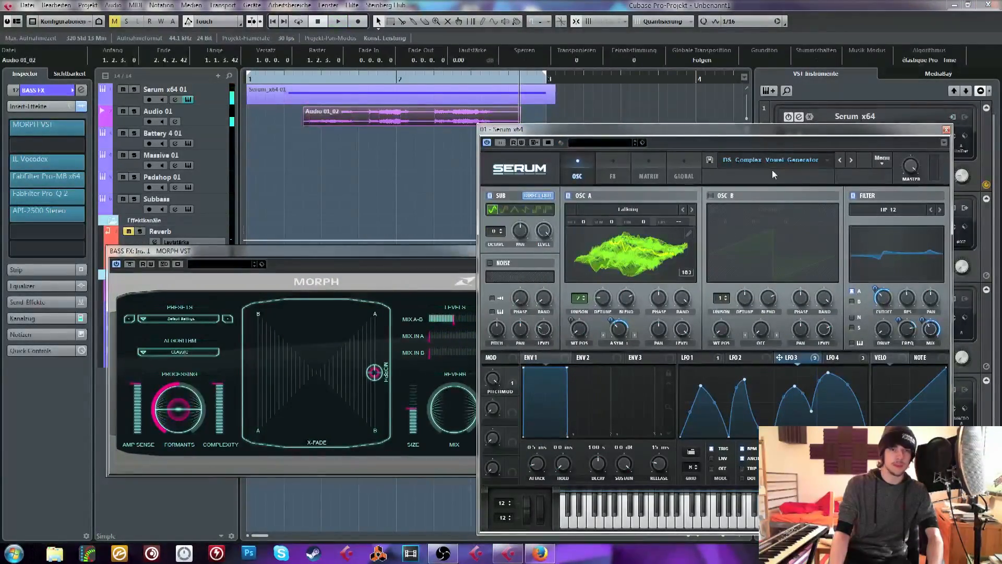
Load the BS Leopard Growl 2 preset from VR Serum Presets Pack and audition it while raising the Audio 01 clip's volume to 5.90 dB
click(772, 170)
mouse_move(766, 342)
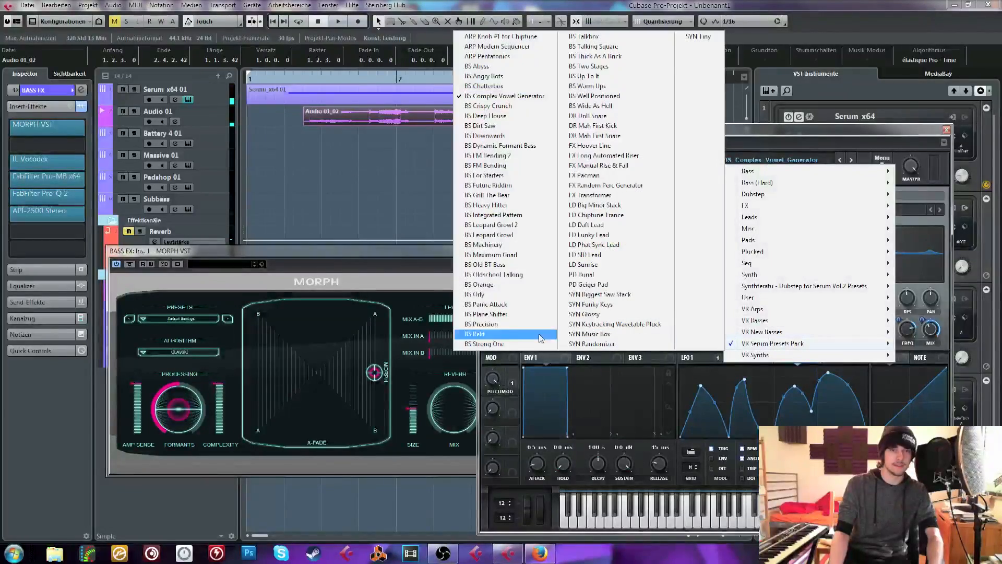
click(540, 226)
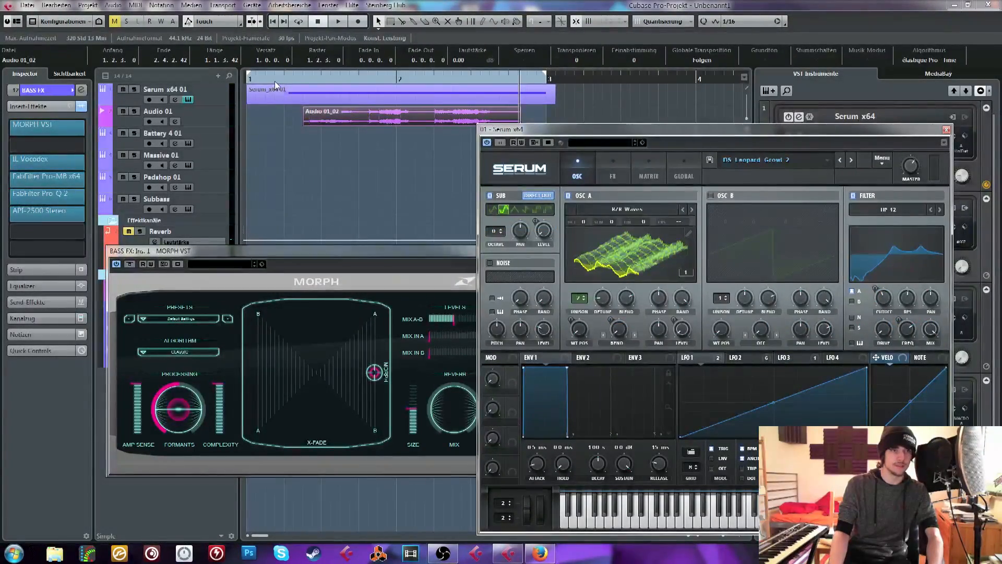
key(space)
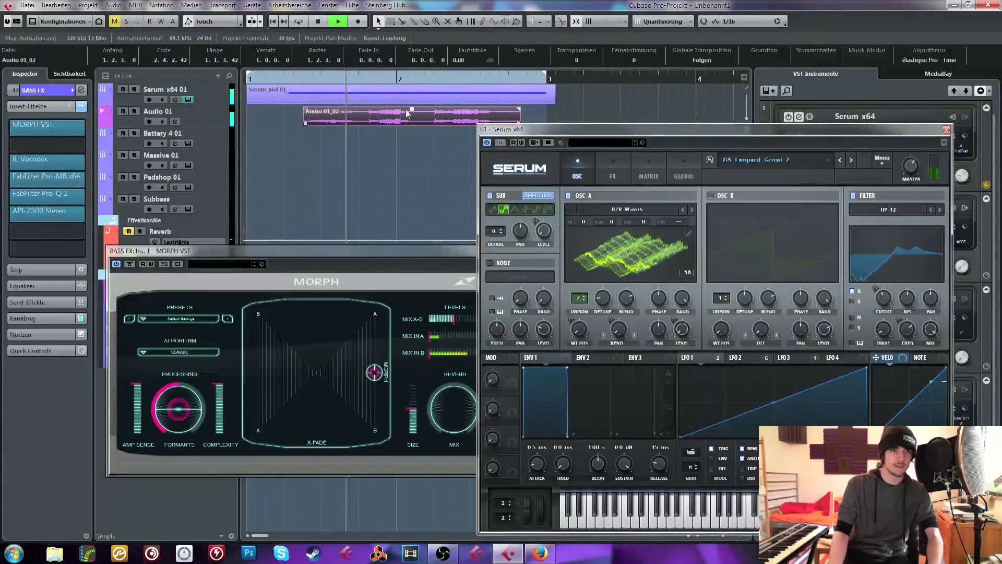
drag(412, 109, 413, 88)
key(space)
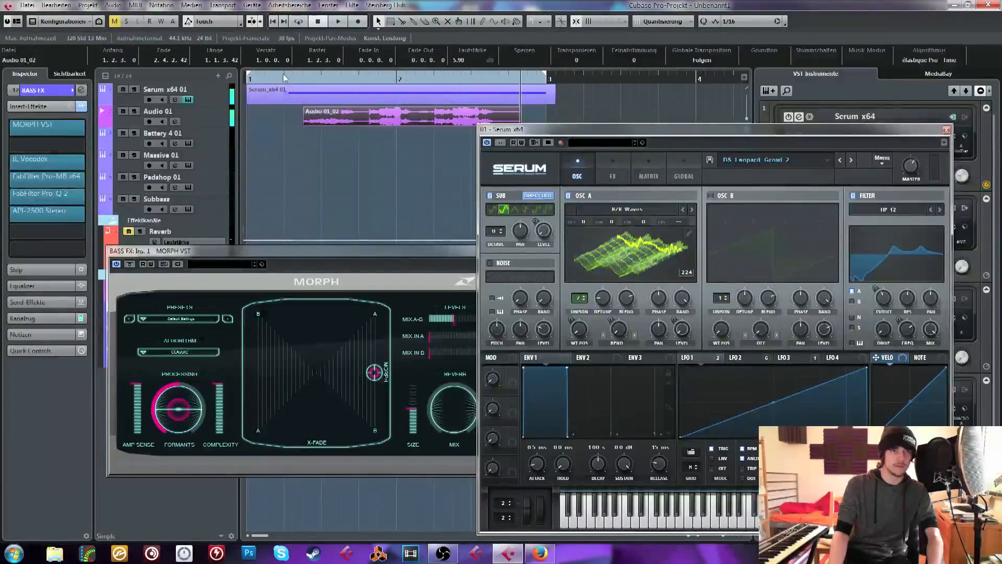
Delete the clip on the Audio 01 track and set Serum's upward pitch bend range to 6
key(Delete)
click(224, 98)
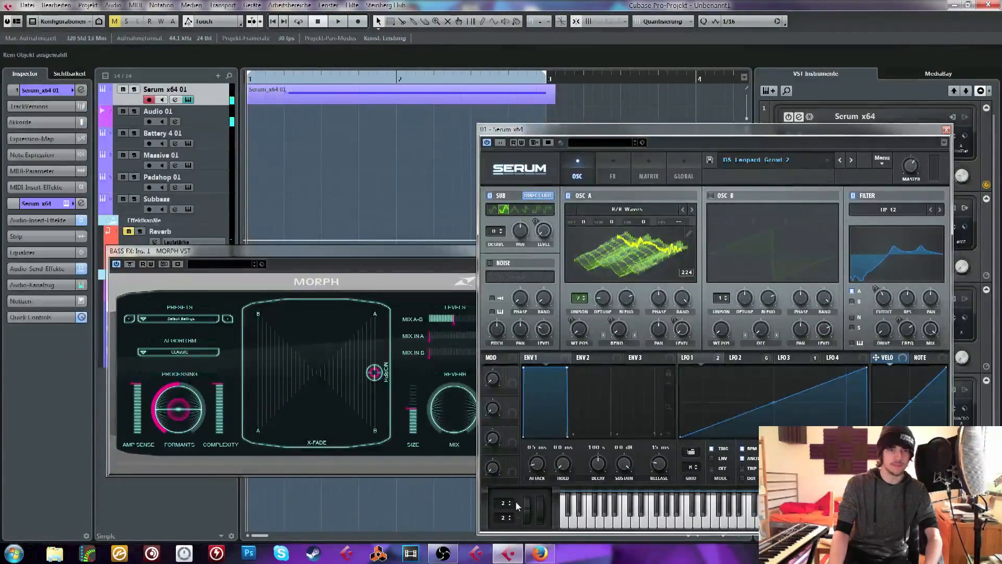
drag(511, 503, 511, 494)
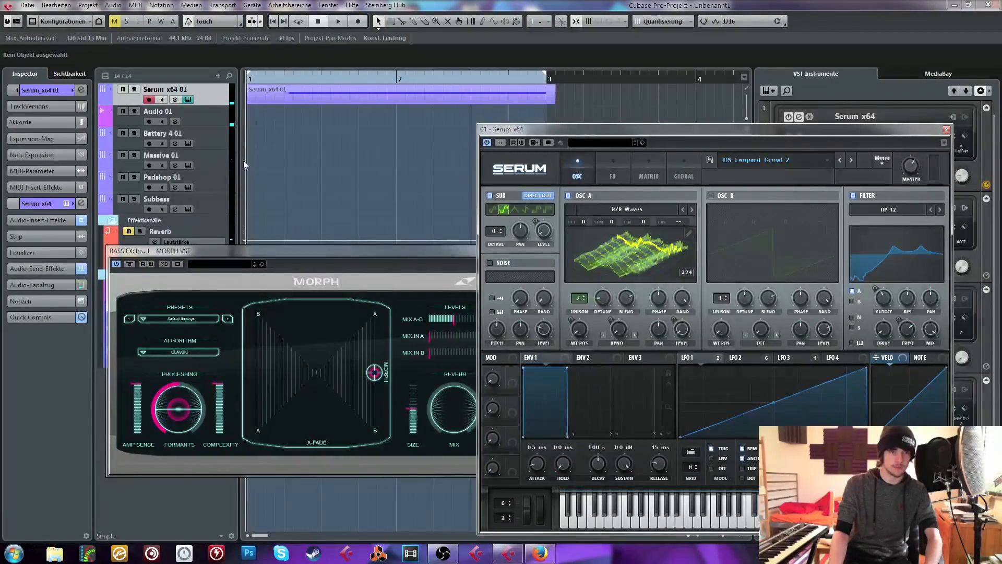
Record a new vocal take on Audio 01, shorten its end slightly and duplicate the clip directly behind it
click(208, 117)
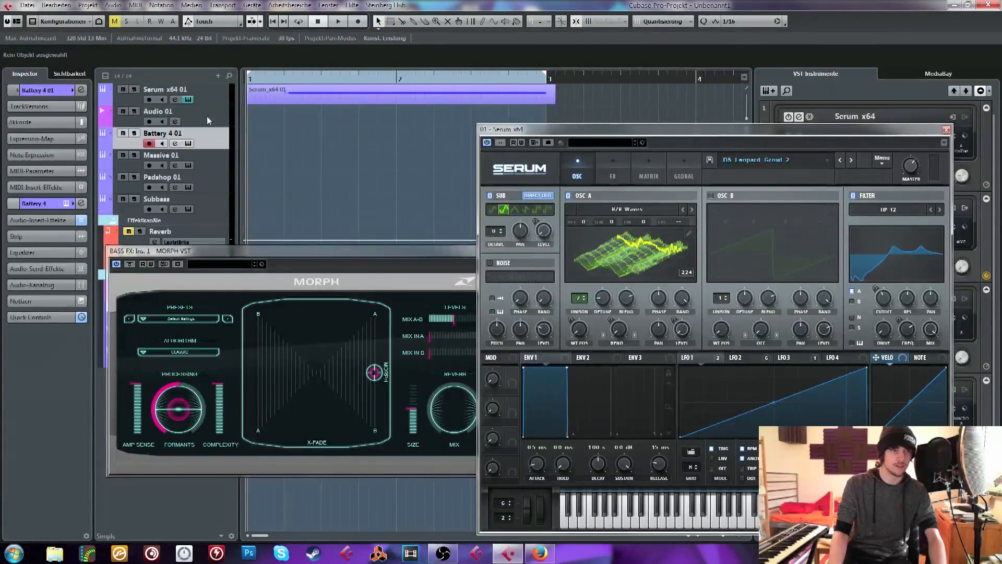
click(357, 23)
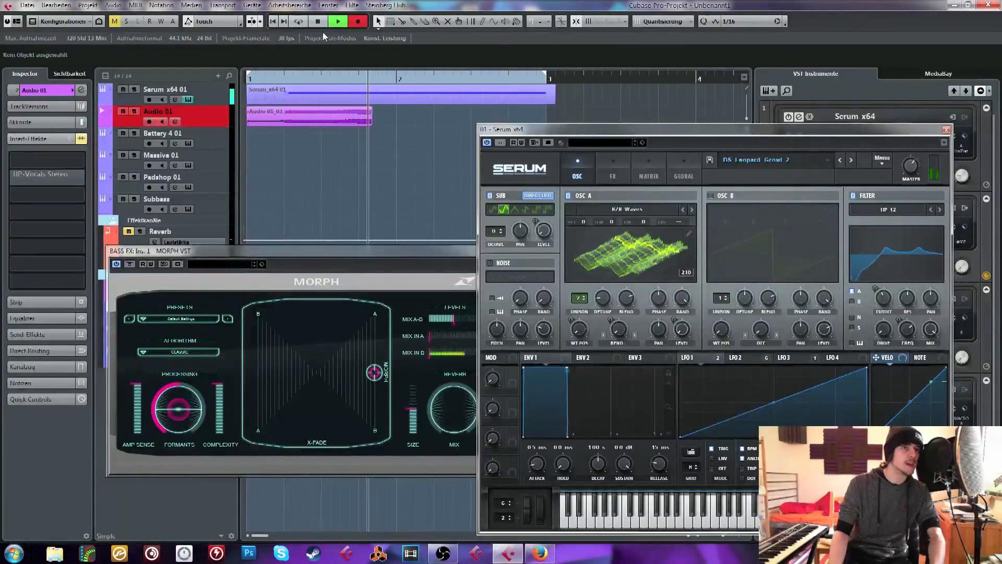
key(space)
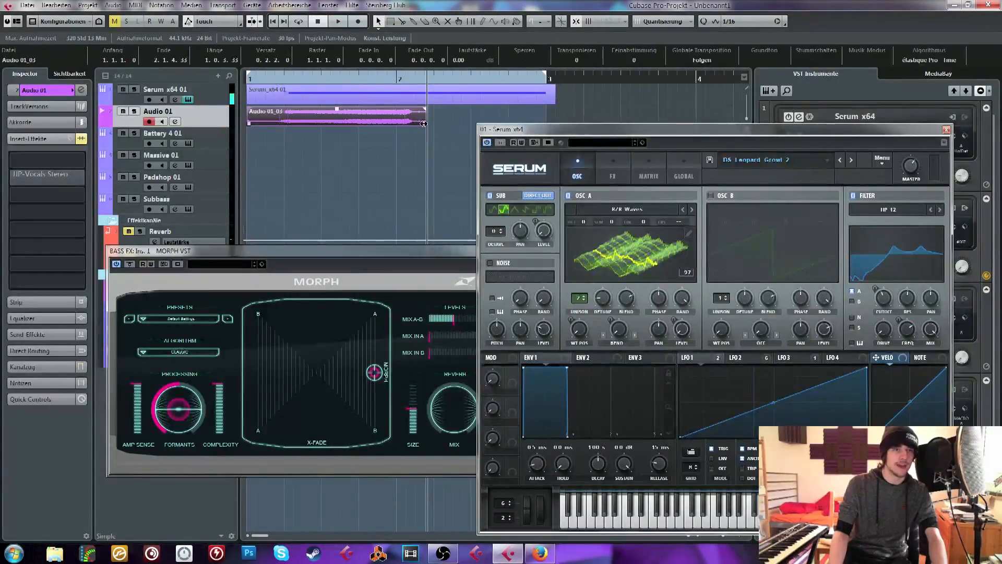
drag(425, 124, 404, 117)
key(ctrl+d)
Audition the duplicated vocal take with the Leopard Growl bass from the start of bar 1
click(282, 79)
key(space)
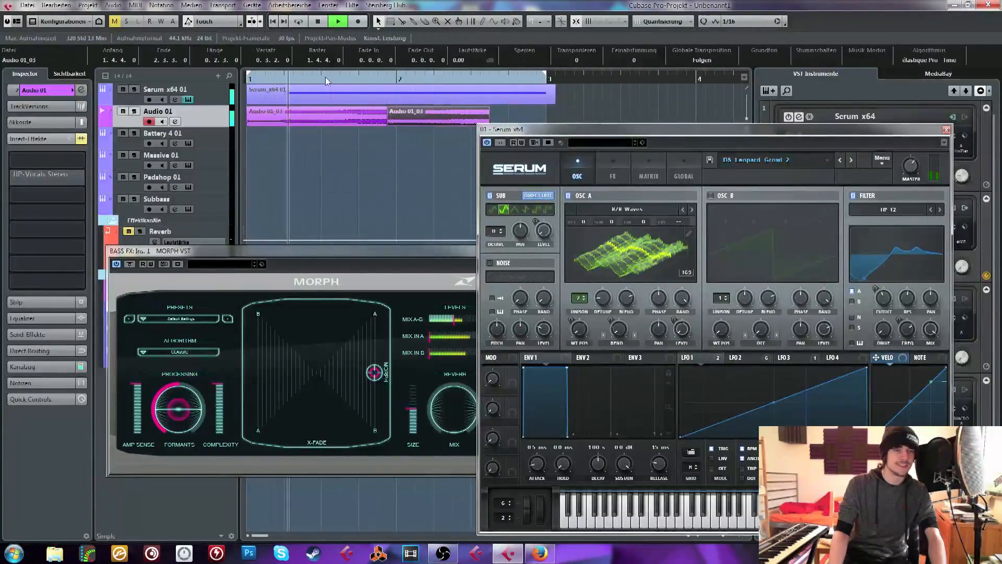
key(space)
click(253, 79)
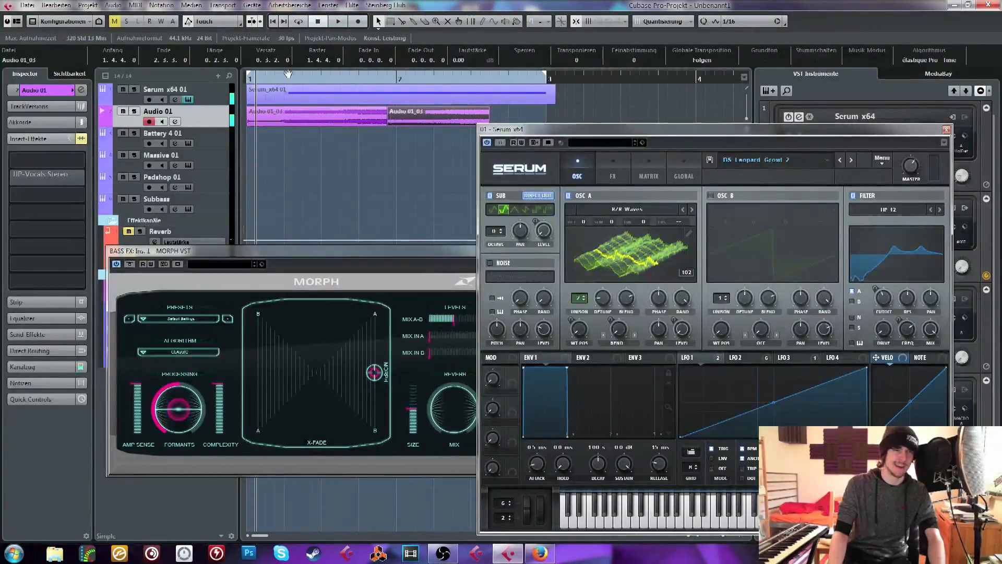
click(248, 78)
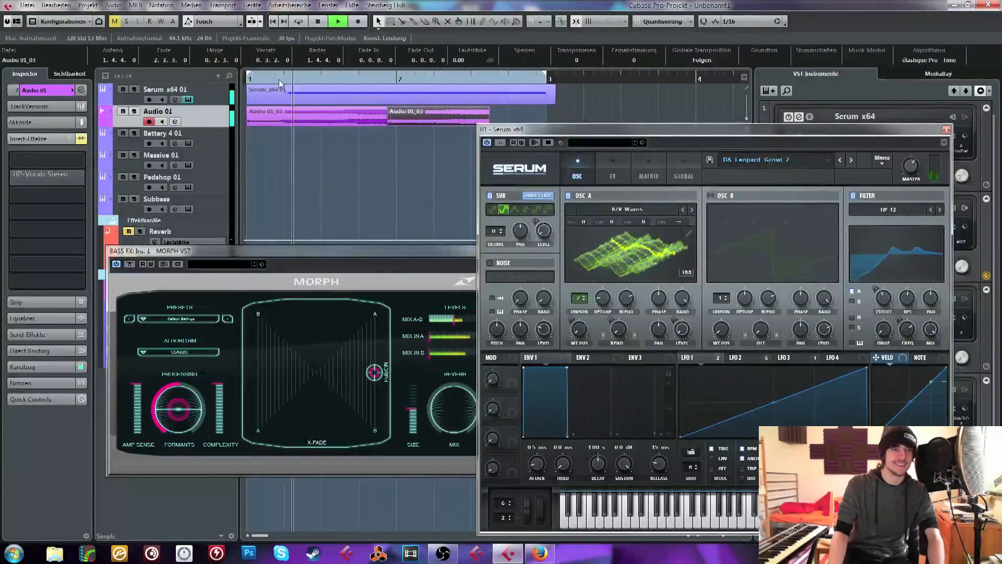
key(space)
Record a pitch bend movement into the Serum x64 01 track over the two-bar section
click(205, 99)
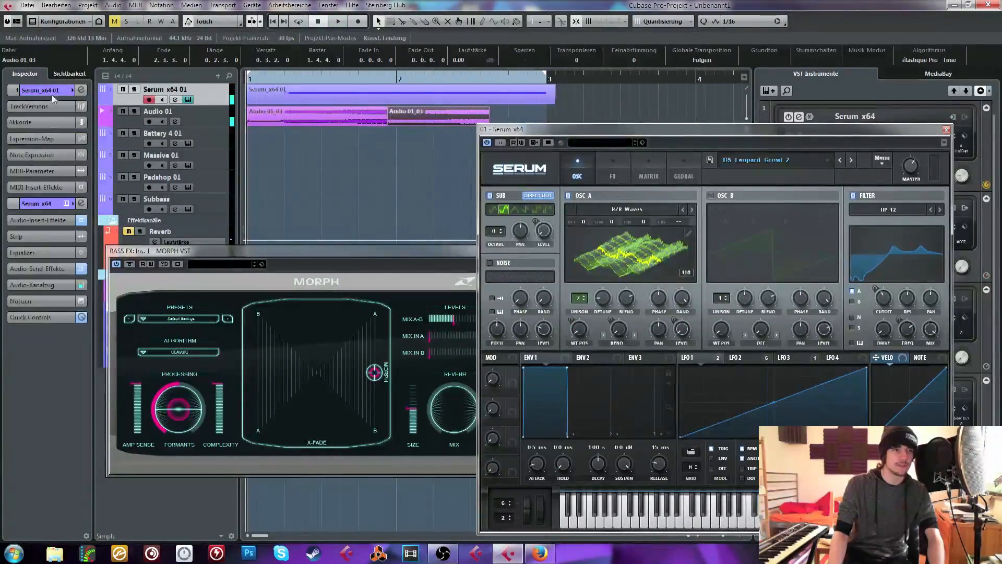
click(51, 95)
click(360, 23)
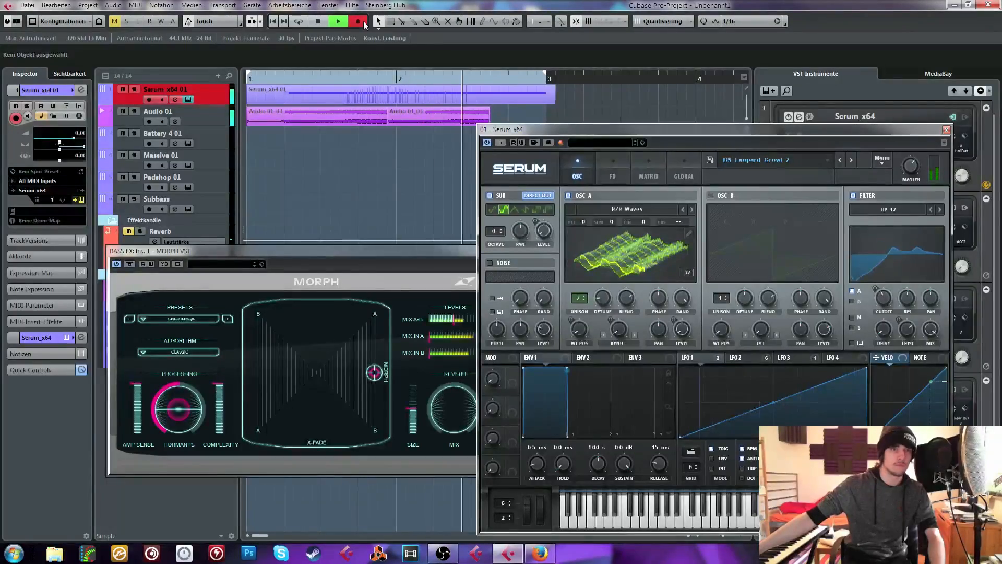
key(space)
Delete both vocal clips from the Audio 01 track
click(377, 116)
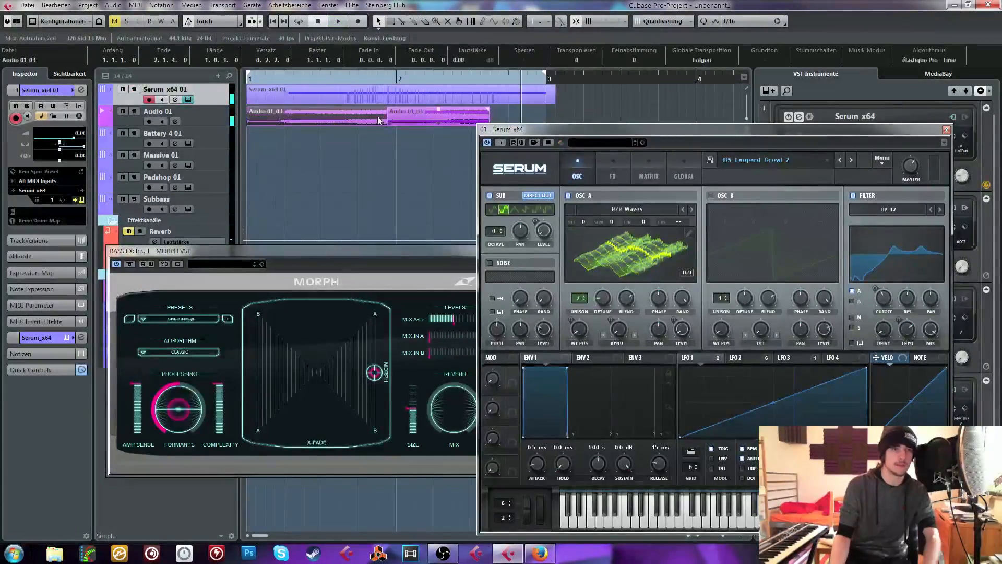
key(Delete)
click(419, 115)
key(Delete)
Open the Serum x64 01 part in the Key Editor, show the Pitchbend controller lane and enlarge it
double_click(371, 96)
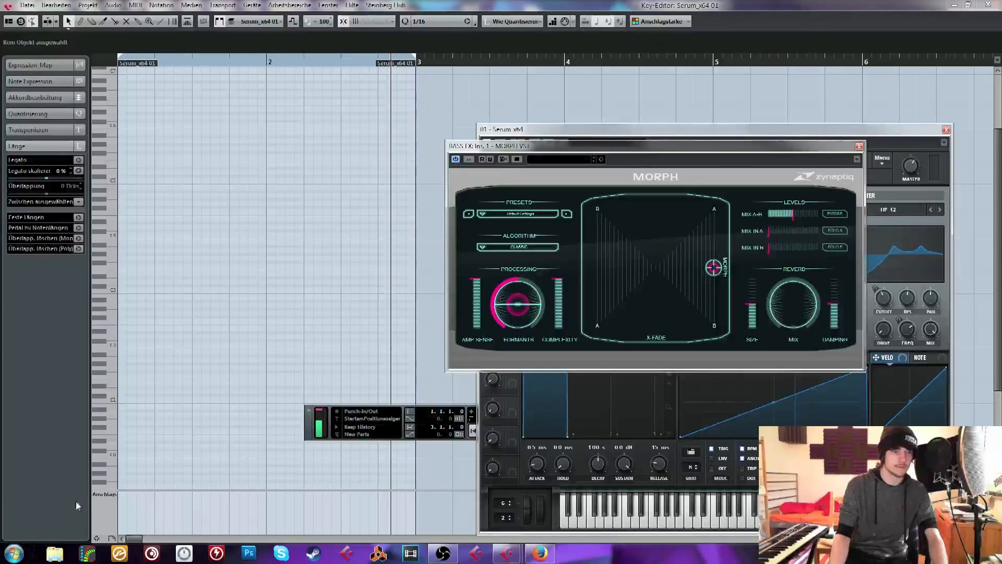
click(104, 494)
click(169, 302)
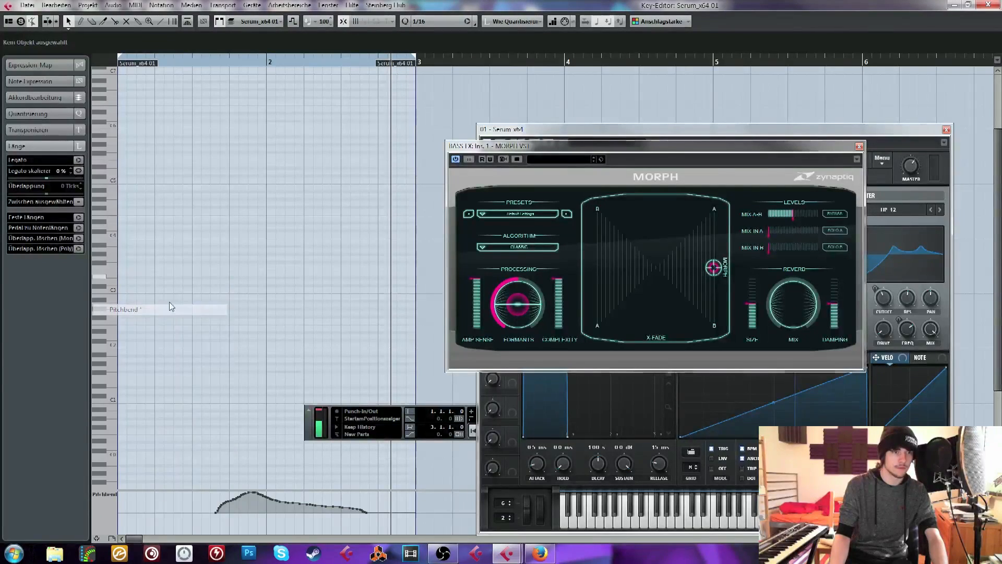
drag(197, 490, 198, 424)
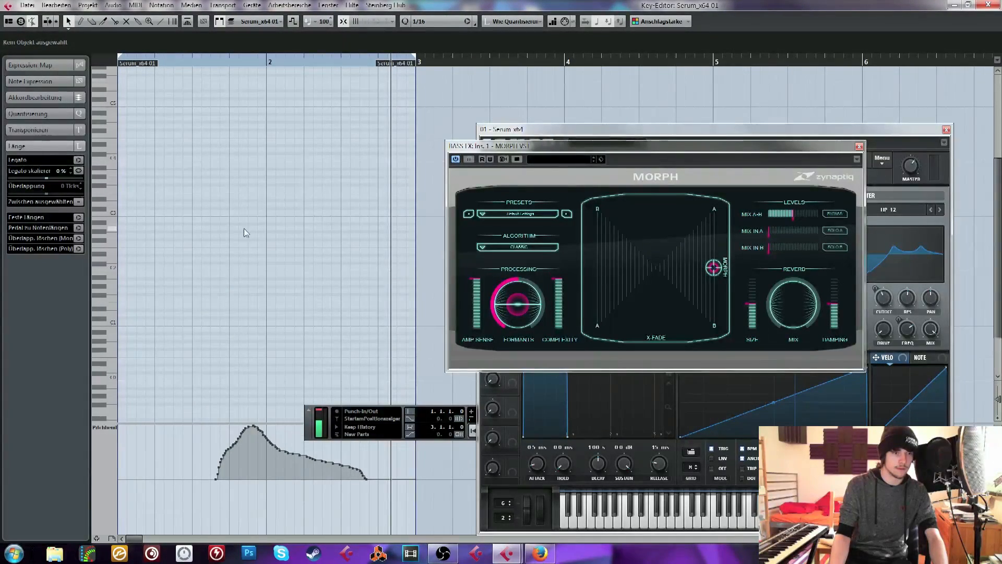
Redraw the pitch bend with straight lines: peak early in bar 1, centre at bar 2, smaller peak, minimum at bar 3; close the editor
scroll(248, 243, up, 3)
scroll(257, 252, down, 2)
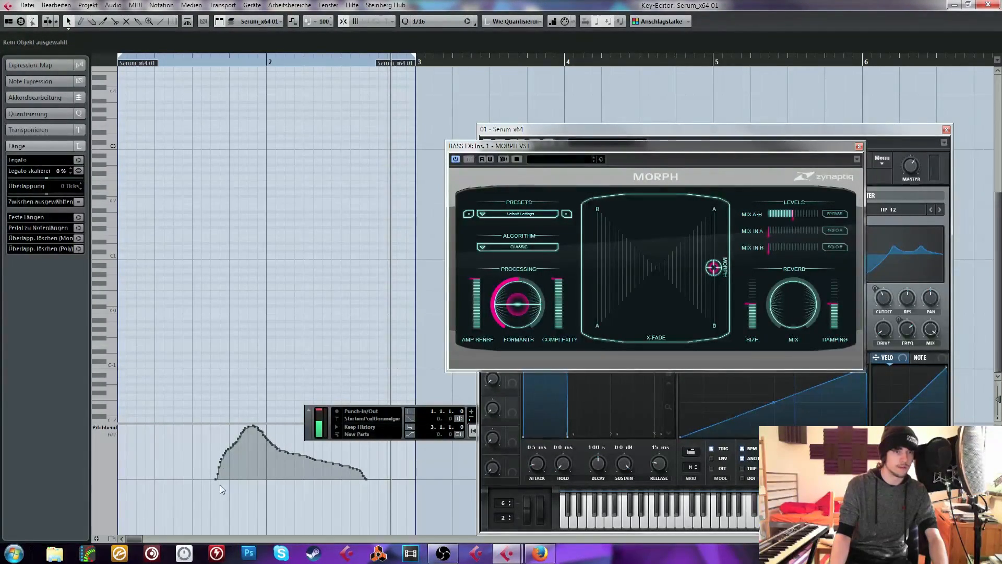
mouse_move(122, 475)
mouse_down()
mouse_move(136, 433)
mouse_move(156, 425)
mouse_up()
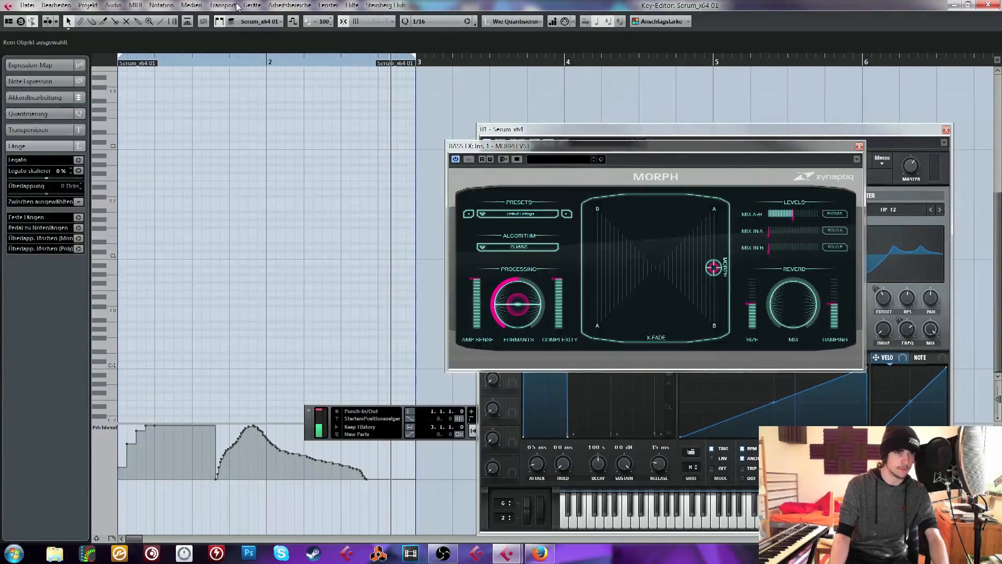
click(161, 22)
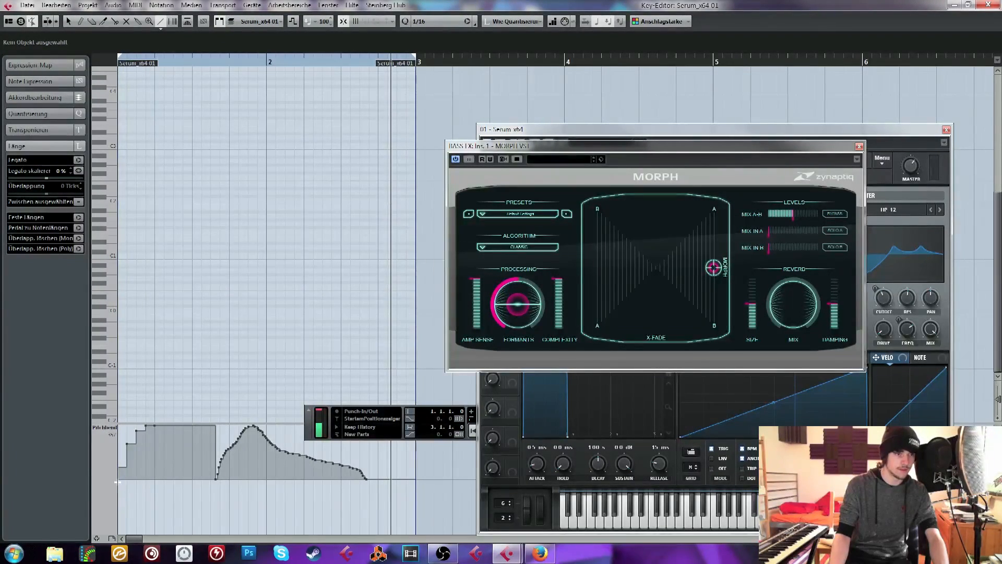
mouse_move(118, 480)
mouse_down()
mouse_move(170, 405)
mouse_move(154, 426)
mouse_move(243, 454)
mouse_move(256, 478)
mouse_move(313, 449)
mouse_move(304, 452)
mouse_move(413, 545)
mouse_up()
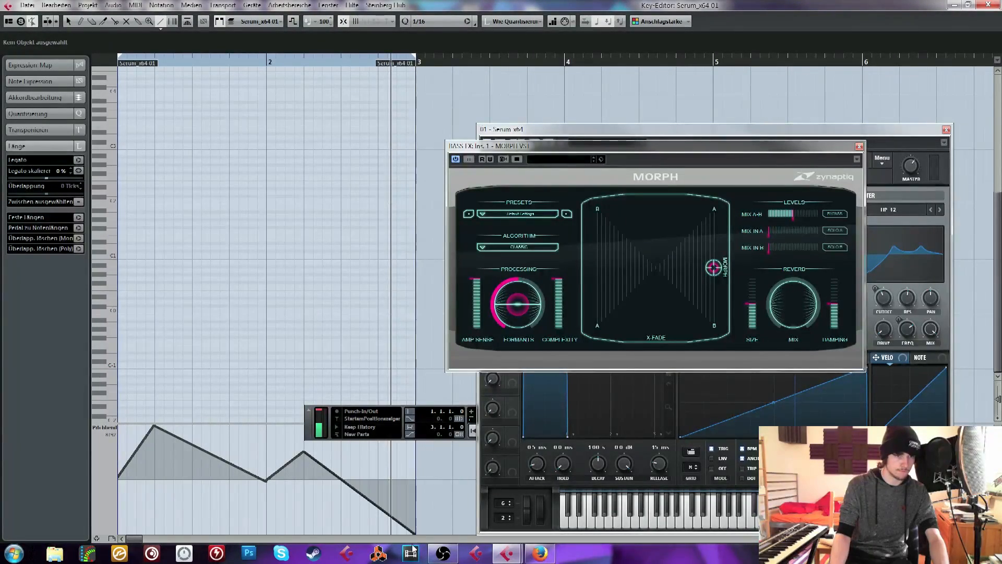
click(987, 5)
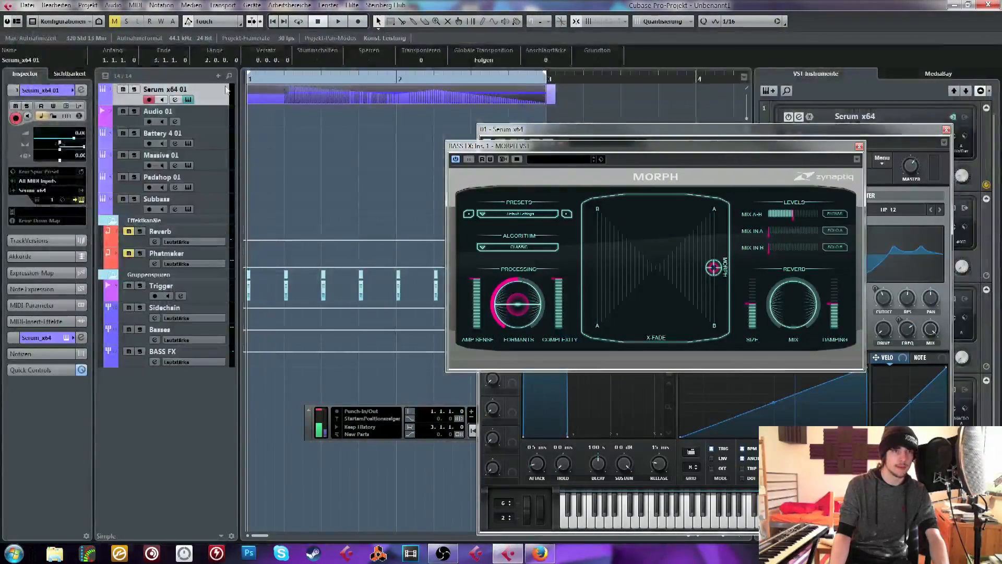
Record a fresh vocal take on the Audio 01 track from bar 1 until shortly before the middle of bar 2
click(208, 121)
click(361, 127)
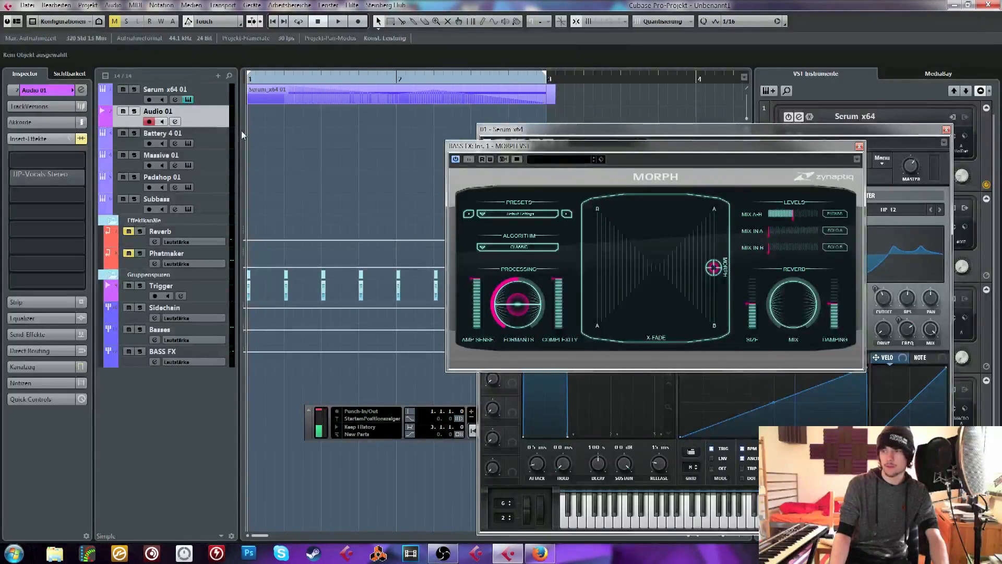
click(365, 21)
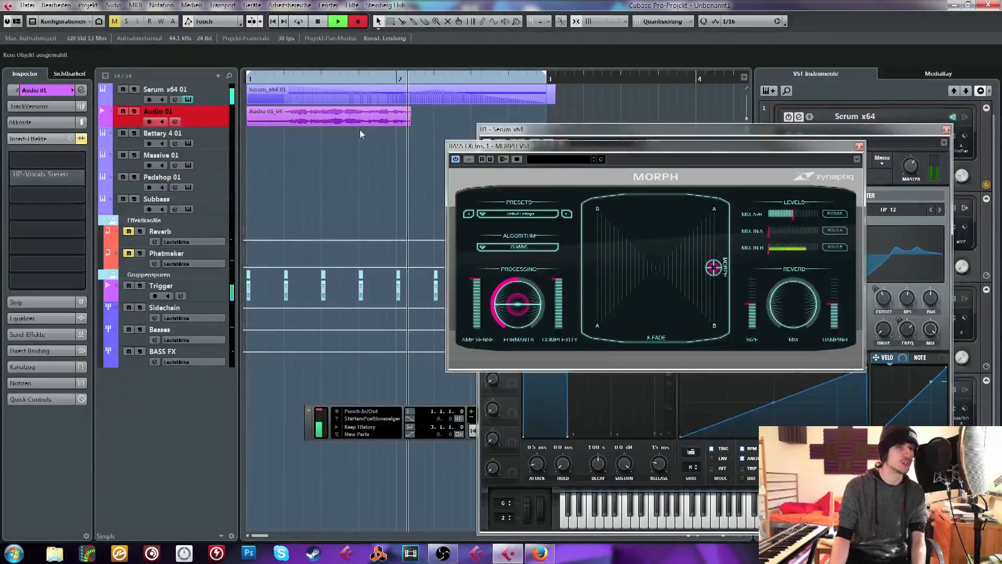
key(space)
Audition the new vocal take morphed with the pitch-bent bass and return to the start
drag(282, 78, 275, 79)
key(space)
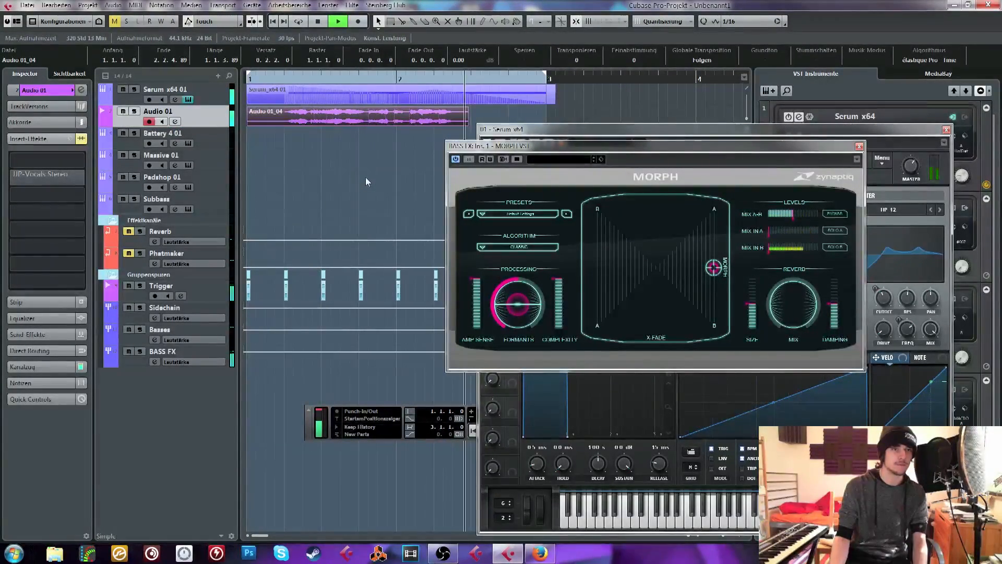
key(space)
key(Home)
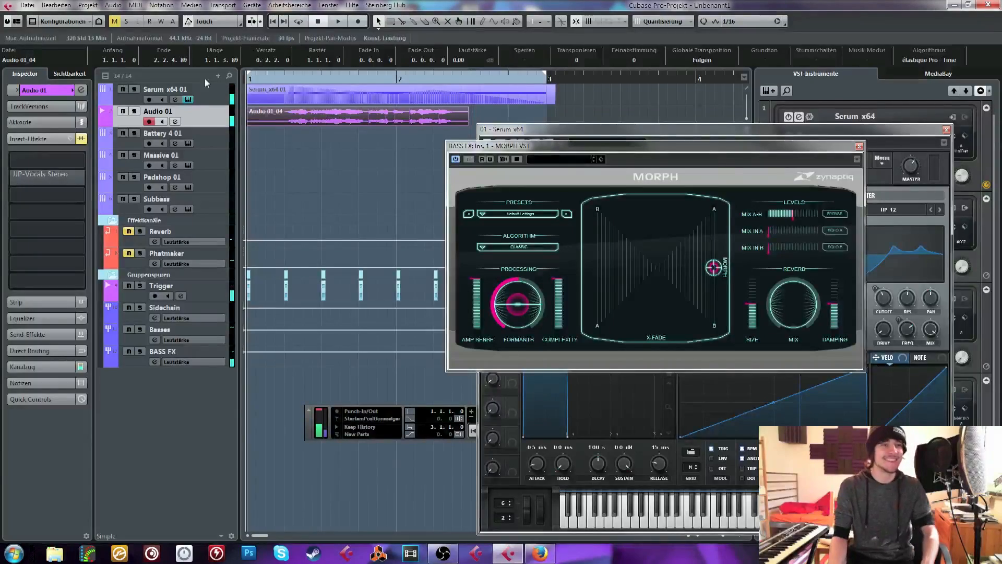
Raise the Serum x64 01 track's volume to 6.00 dB and audition the bass with the vocal take again
click(65, 92)
click(187, 101)
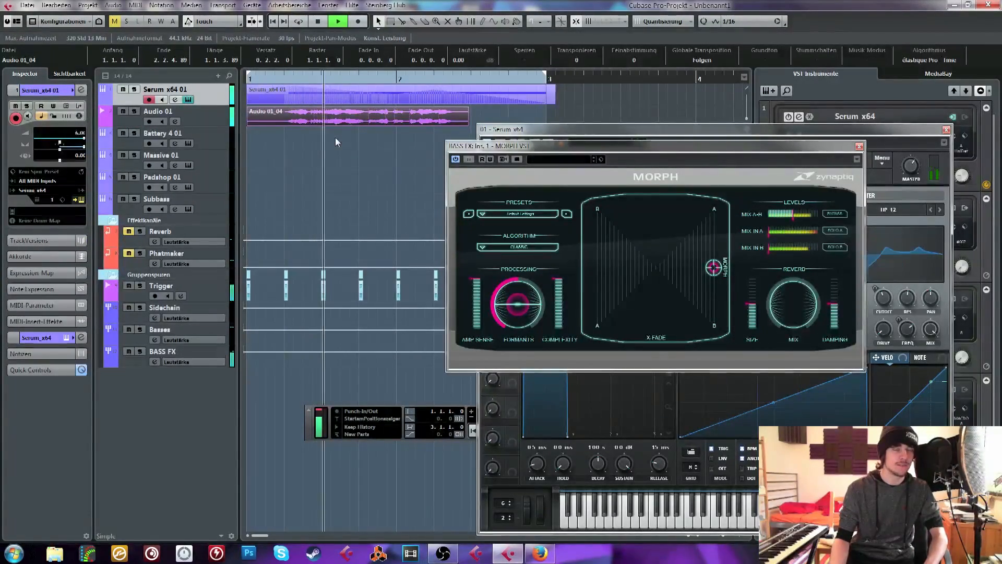
key(space)
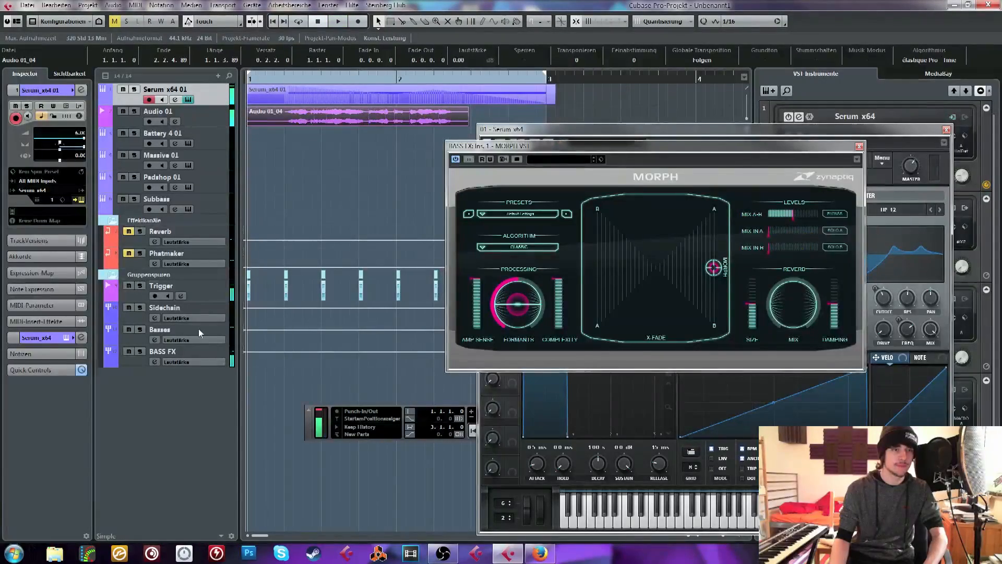
Insert the L2 Stereo limiter after API-2500 Stereo on the BASS FX group and move its window clear of the clips
click(201, 358)
click(54, 230)
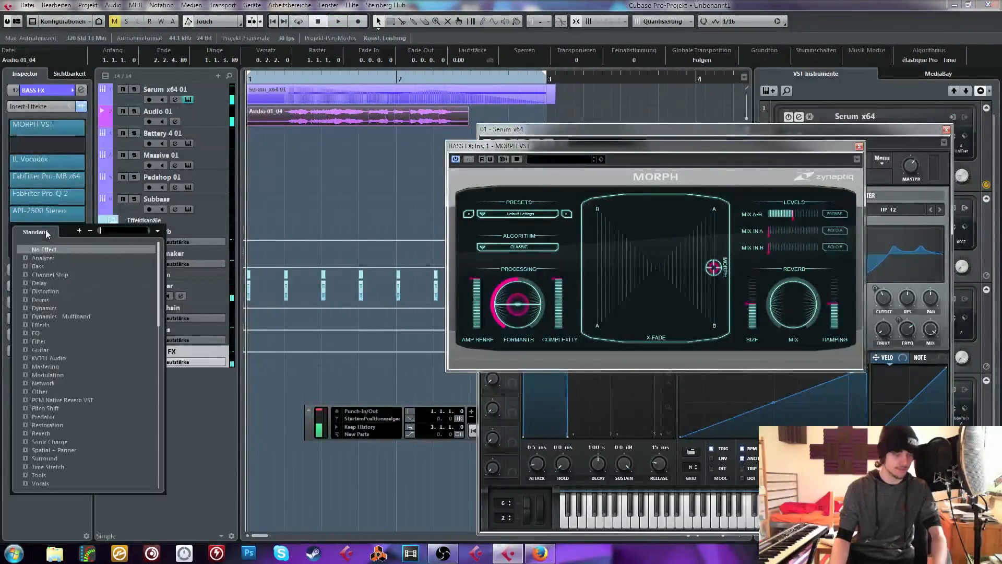
text(l2)
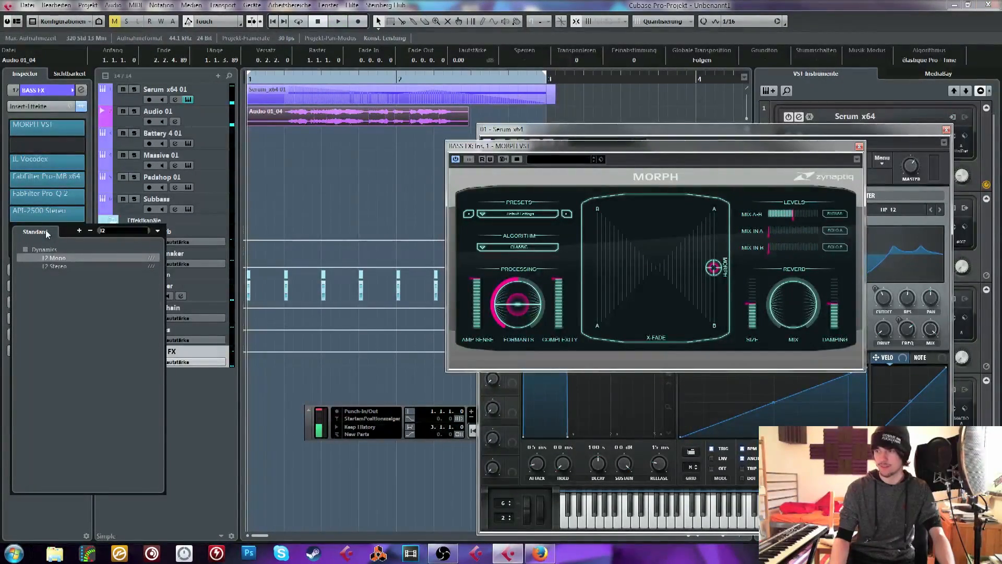
click(54, 266)
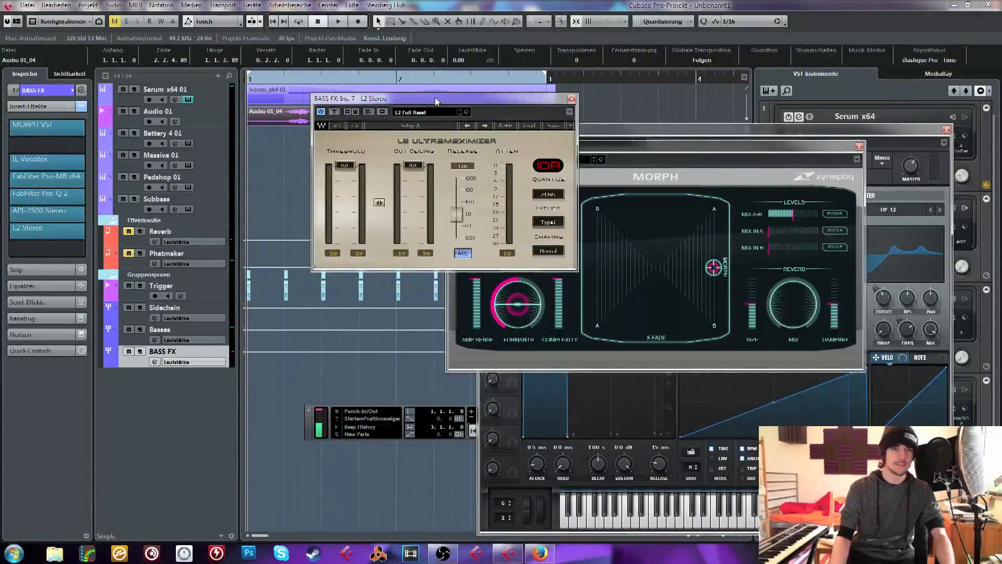
drag(434, 97, 266, 196)
During playback, lower the L2 limiter's threshold to -7.7 dB with the output ceiling at 0.0
key(space)
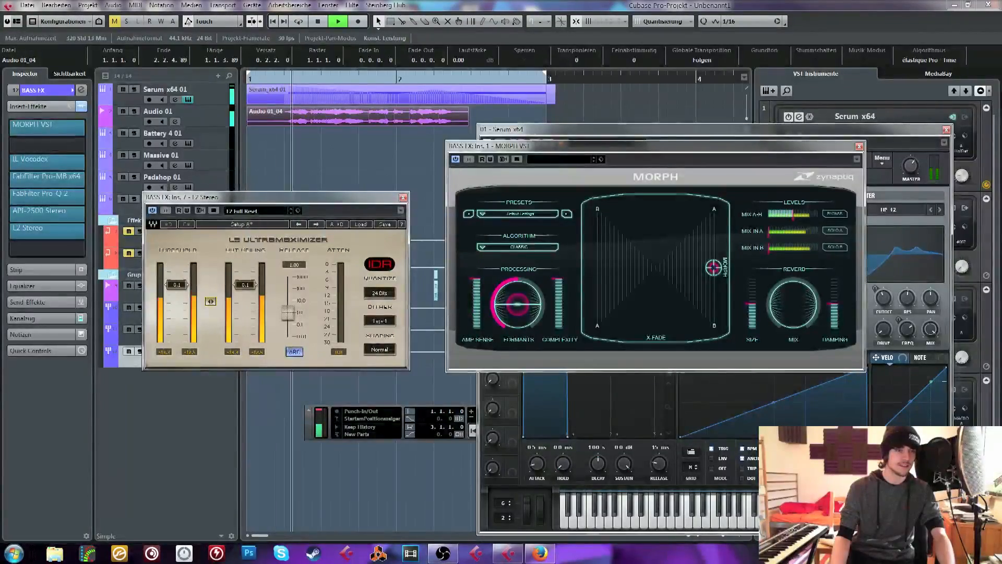
drag(210, 301, 210, 280)
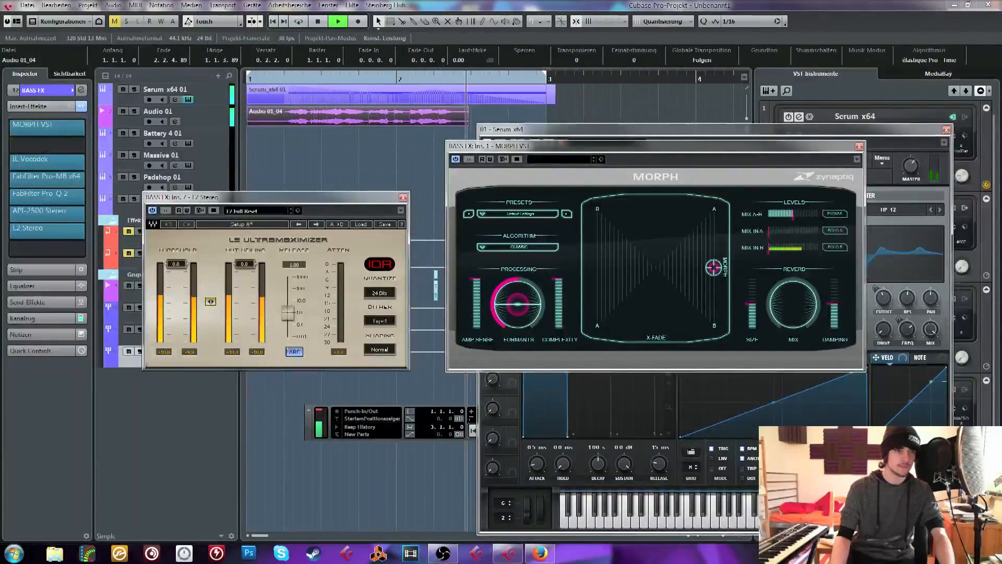
key(space)
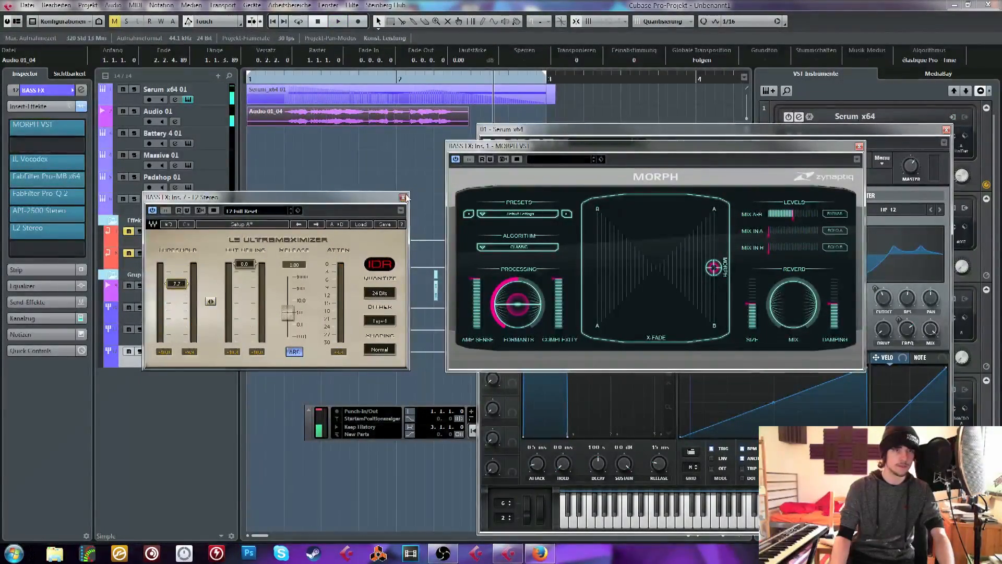
Close the L2 limiter window and replace the vocal clip on Audio 01 with a newly recorded take from bar 1
click(403, 197)
key(Delete)
click(206, 116)
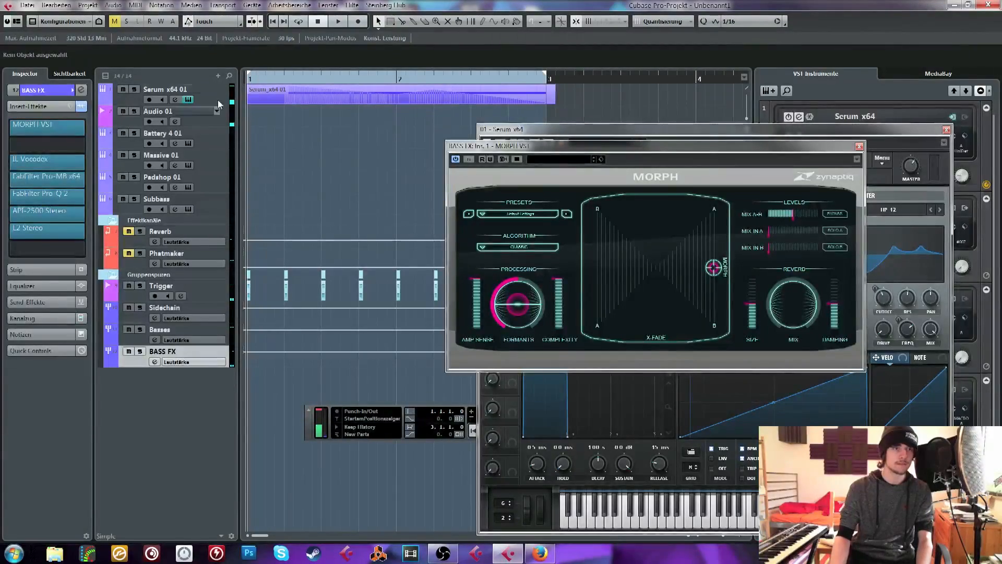
click(358, 21)
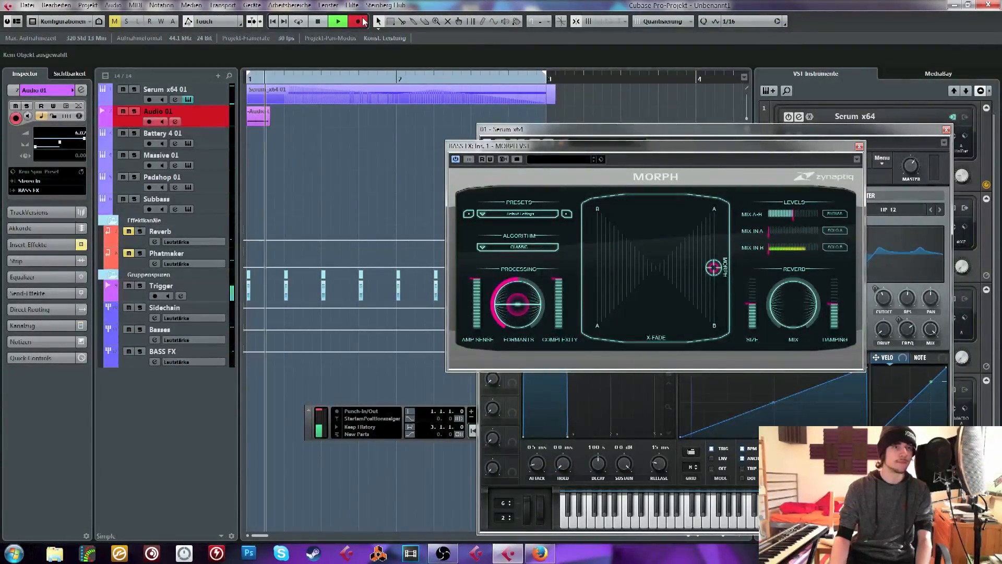
key(space)
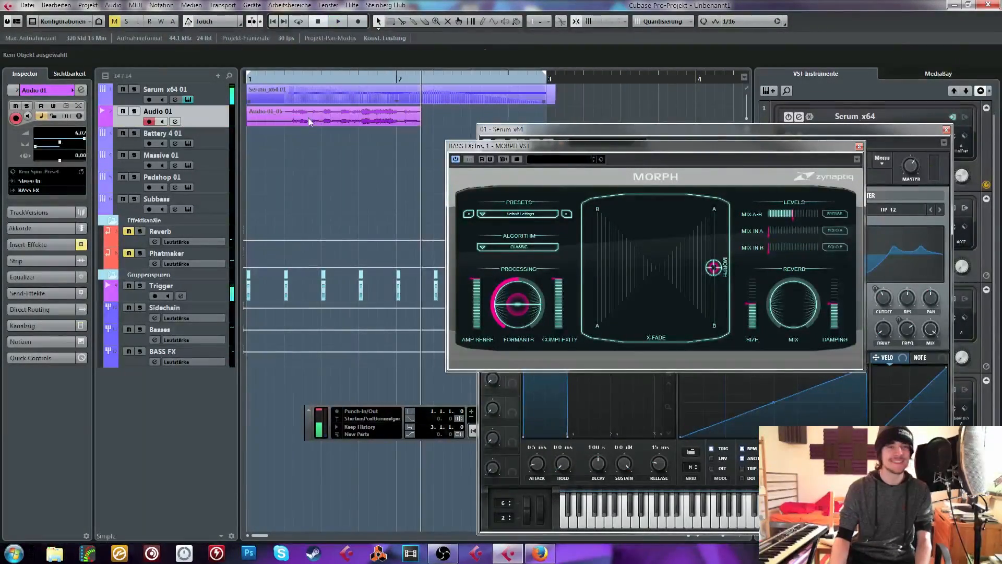
Audition the newly recorded vocal take morphed with the bass and return near the start of bar 1
key(KP_Subtract)
key(space)
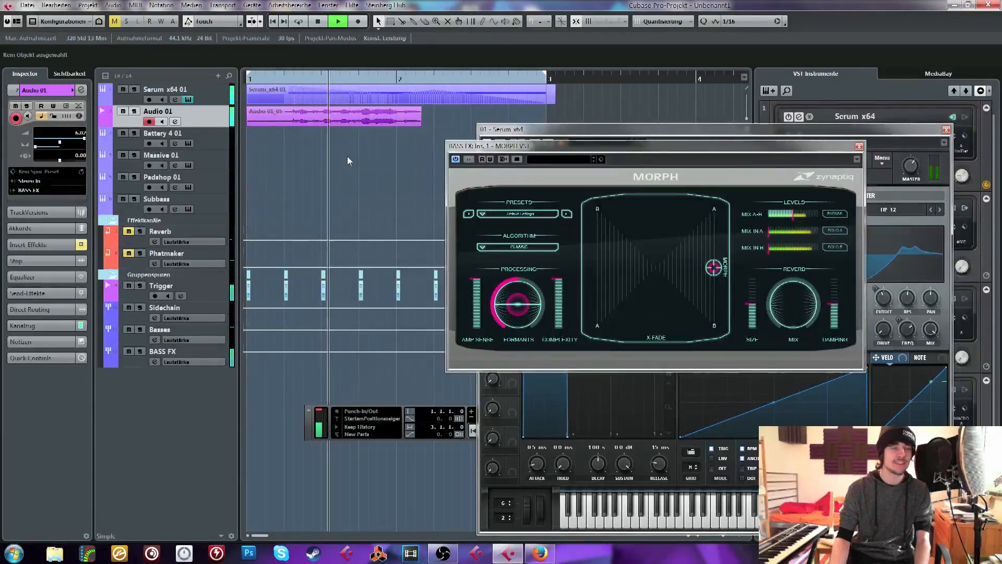
key(space)
click(273, 76)
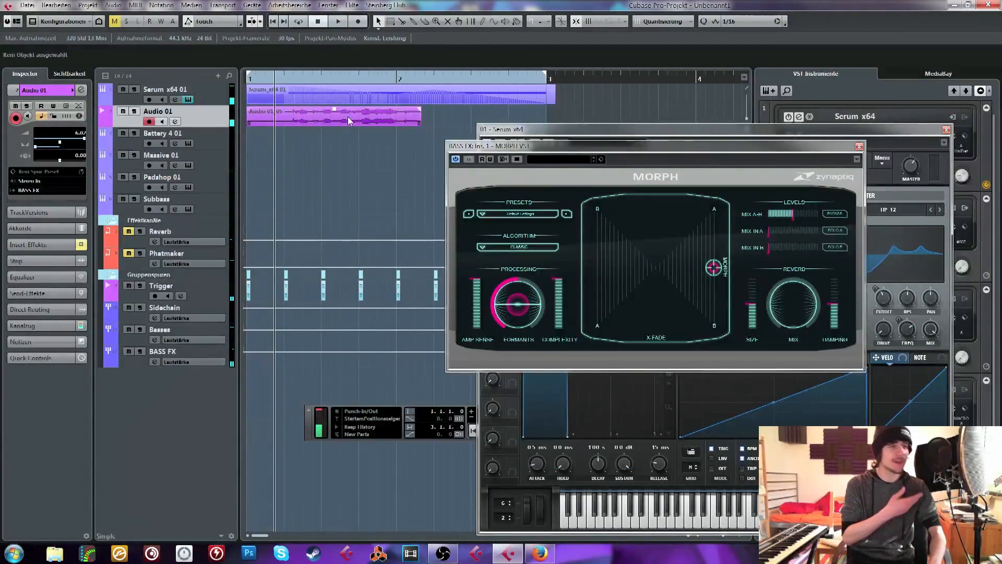
Move the Audio 01 take one beat later to 1.2.1.0 and audition it against the bass
drag(347, 116, 386, 116)
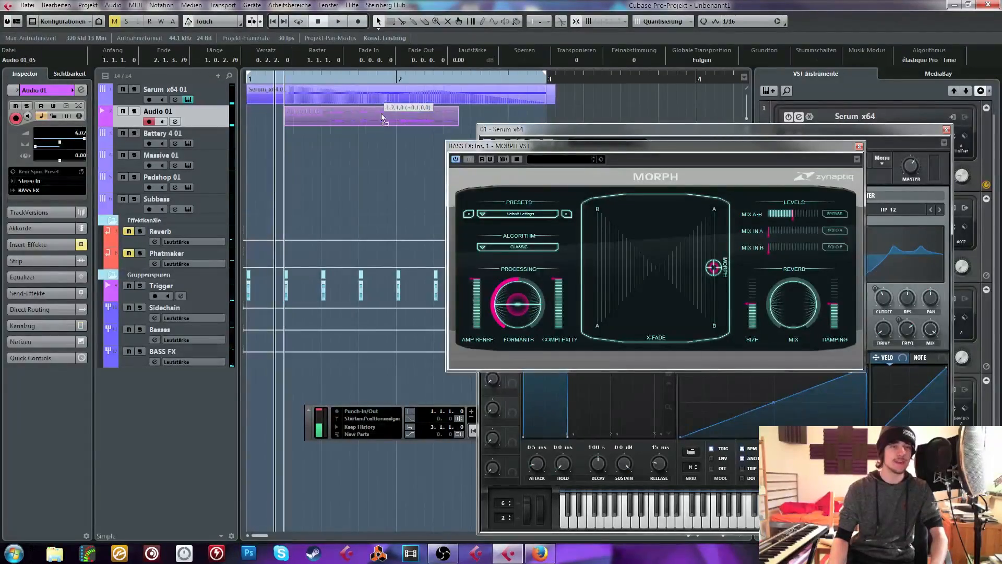
click(312, 78)
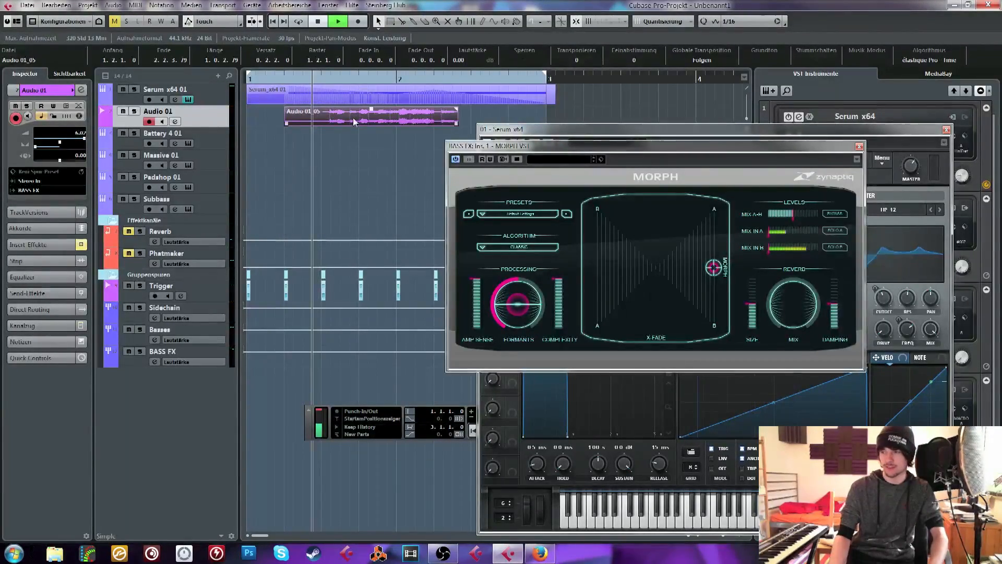
key(space)
key(space)
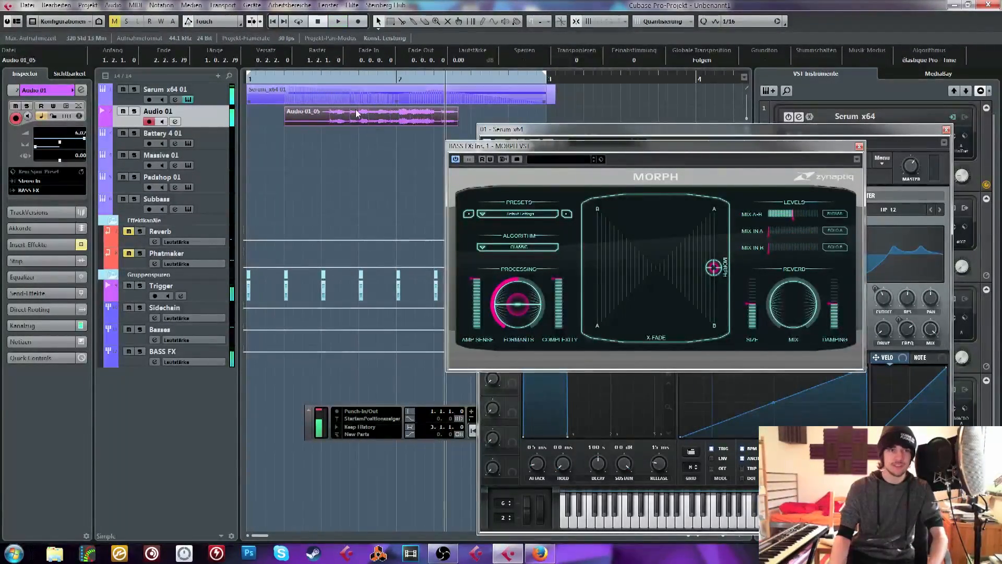
Delete the shifted vocal take and record another one on Audio 01 from bar 1
key(Delete)
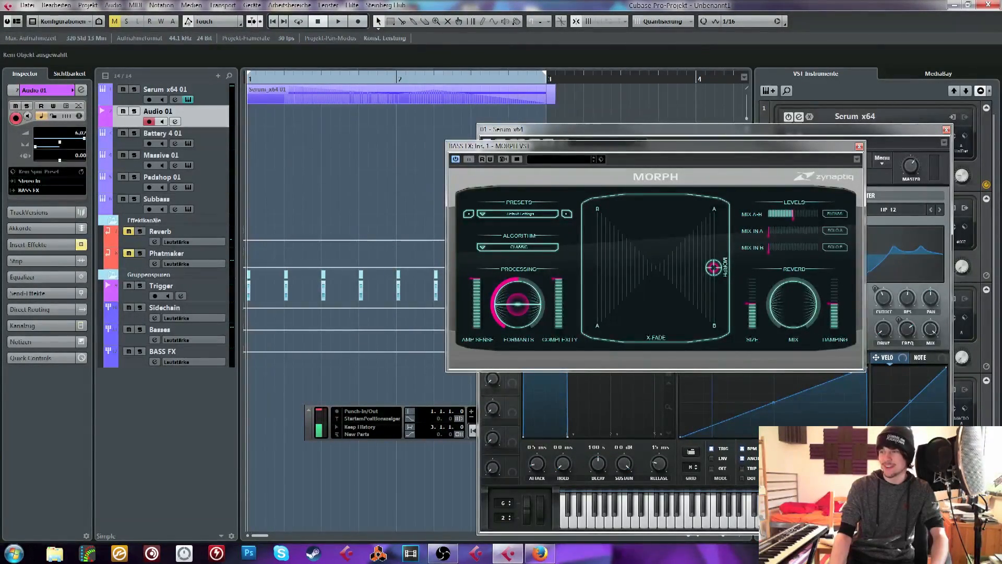
key(alt+Tab)
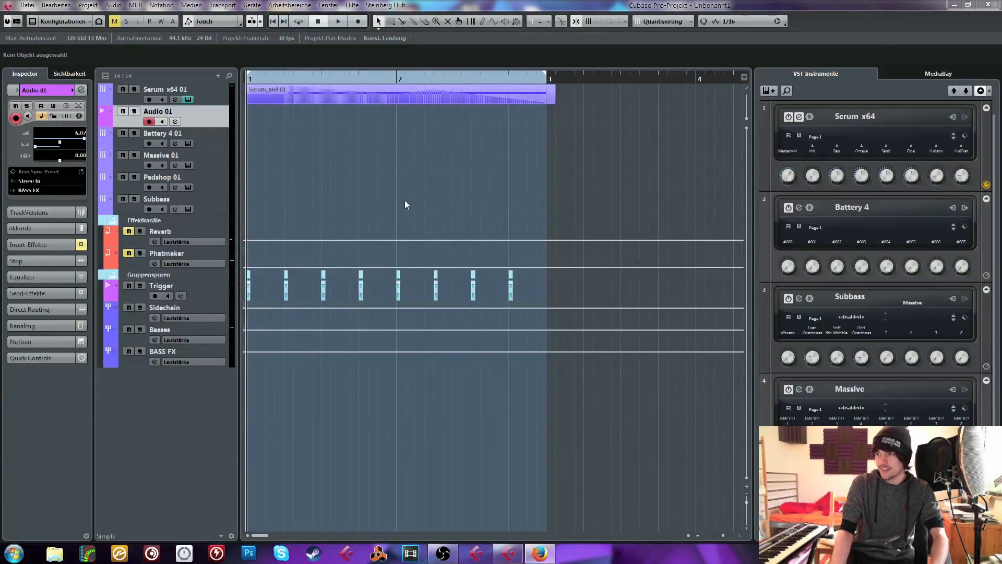
key(alt+Tab)
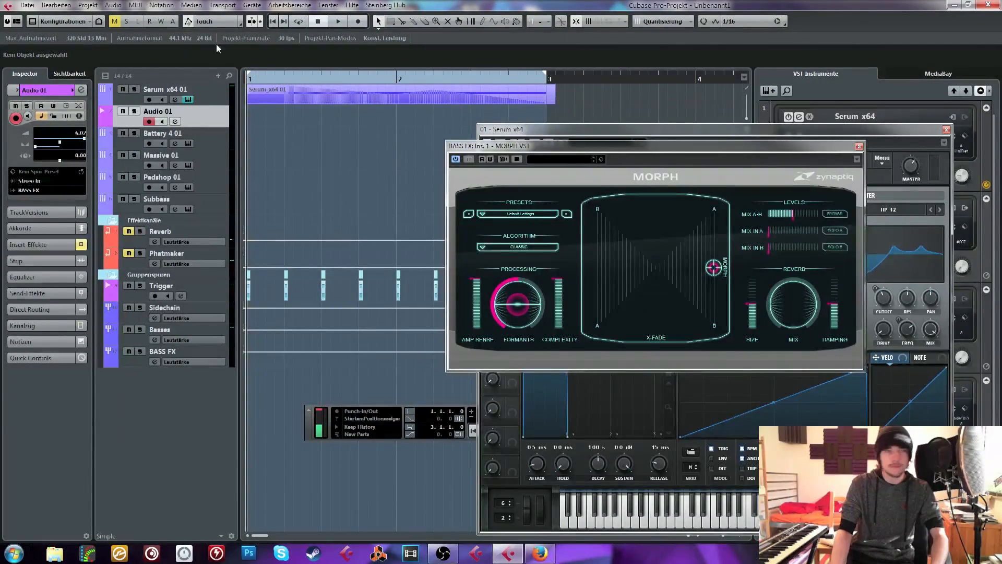
click(365, 22)
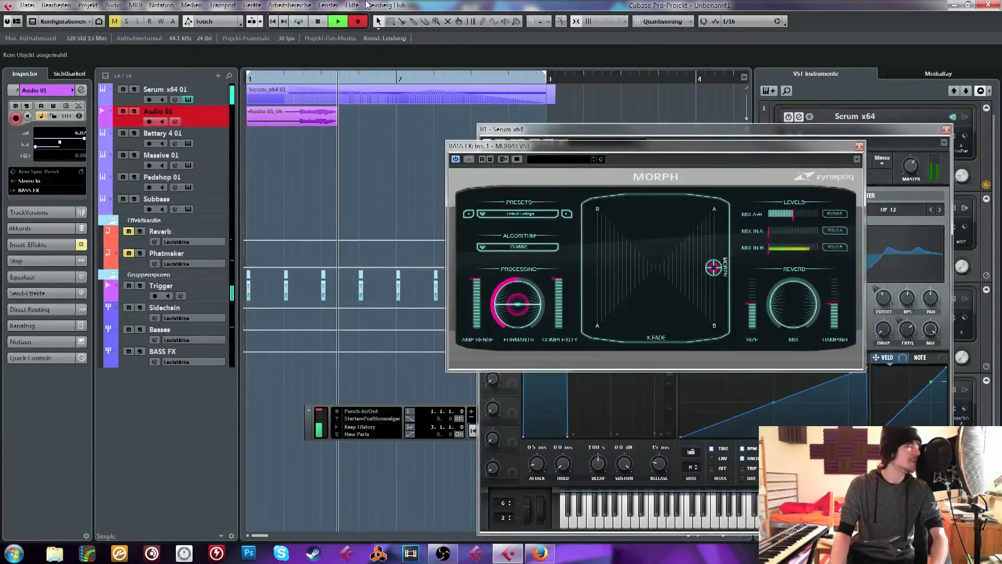
Audition the second vocal take with the bass, delete it and undo the deletion
click(298, 80)
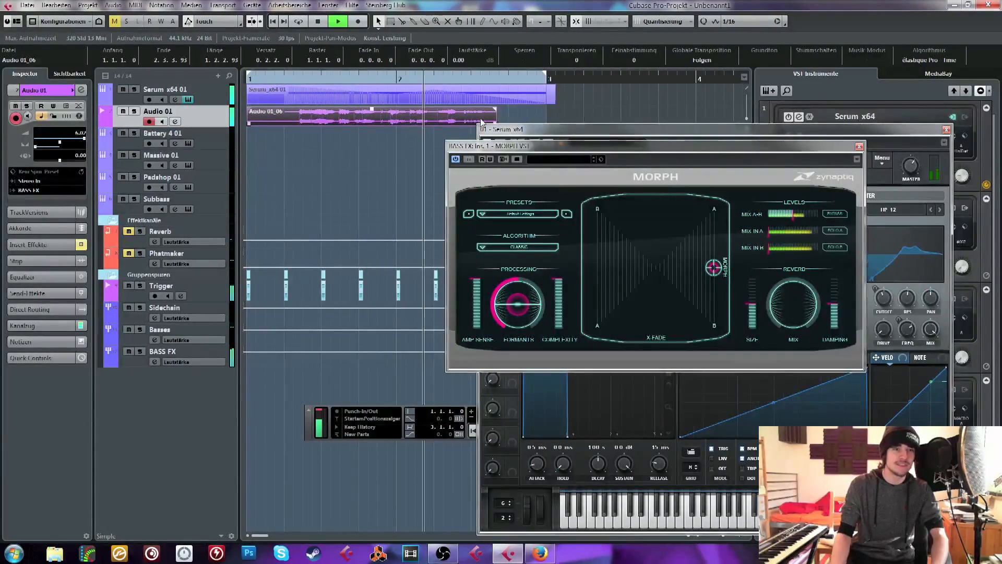
key(space)
key(Delete)
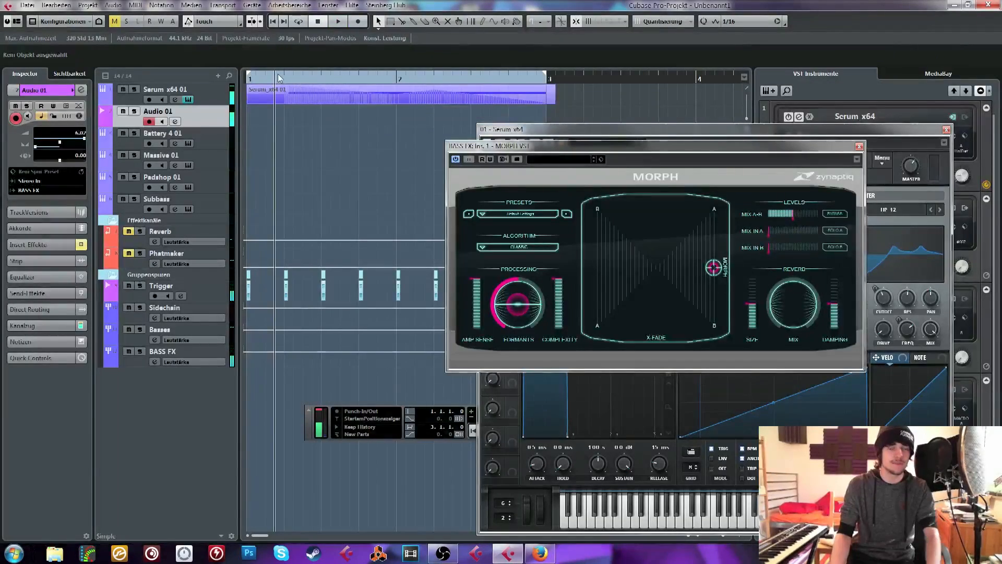
key(ctrl+z)
Open Serum from the Serum x64 01 track and advance its preset to BS Leopard Growl
right_click(218, 93)
click(189, 99)
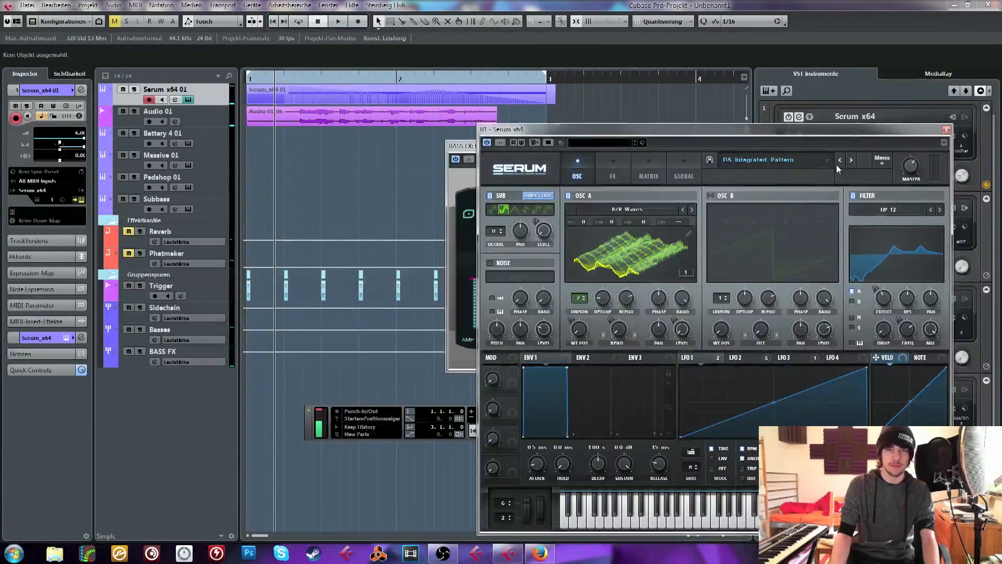
click(851, 160)
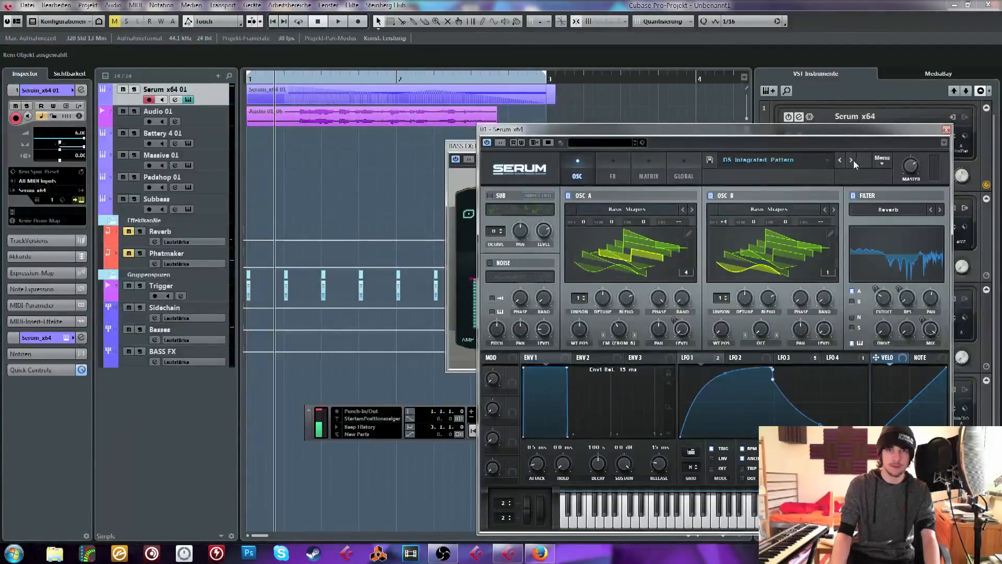
click(853, 161)
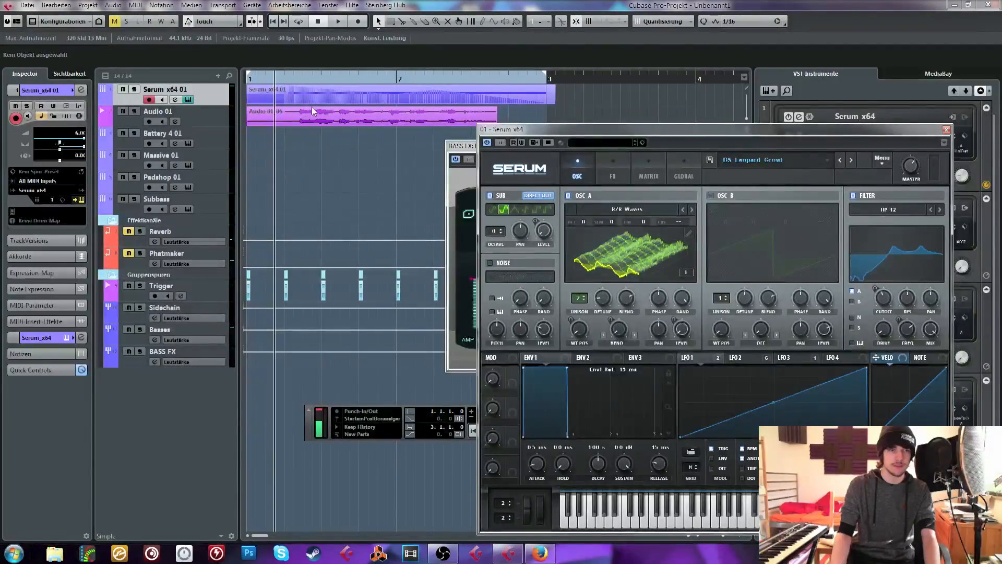
Audition the Leopard Growl bass morphed with the vocal take twice and return near the start of bar 1
key(space)
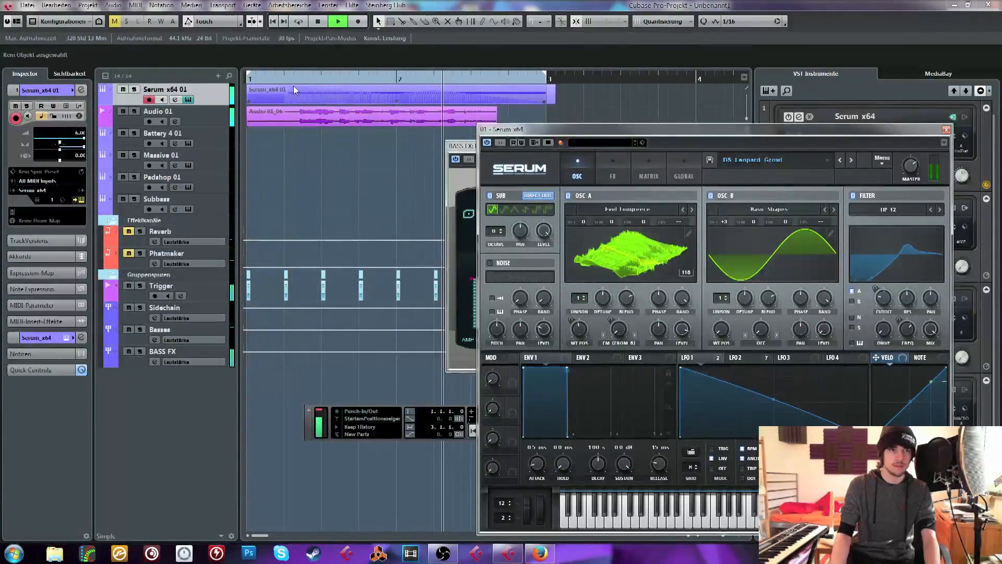
key(space)
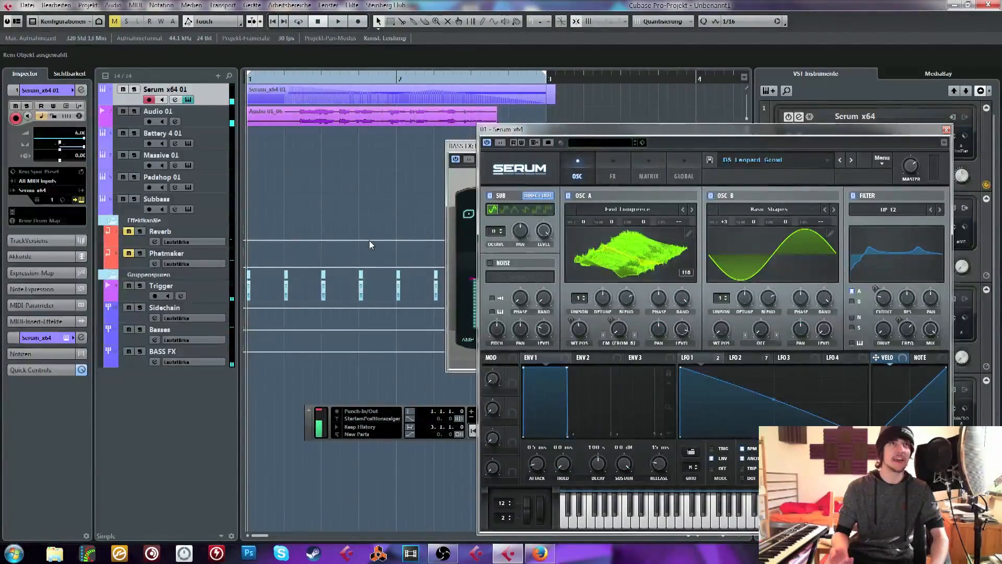
click(319, 79)
key(space)
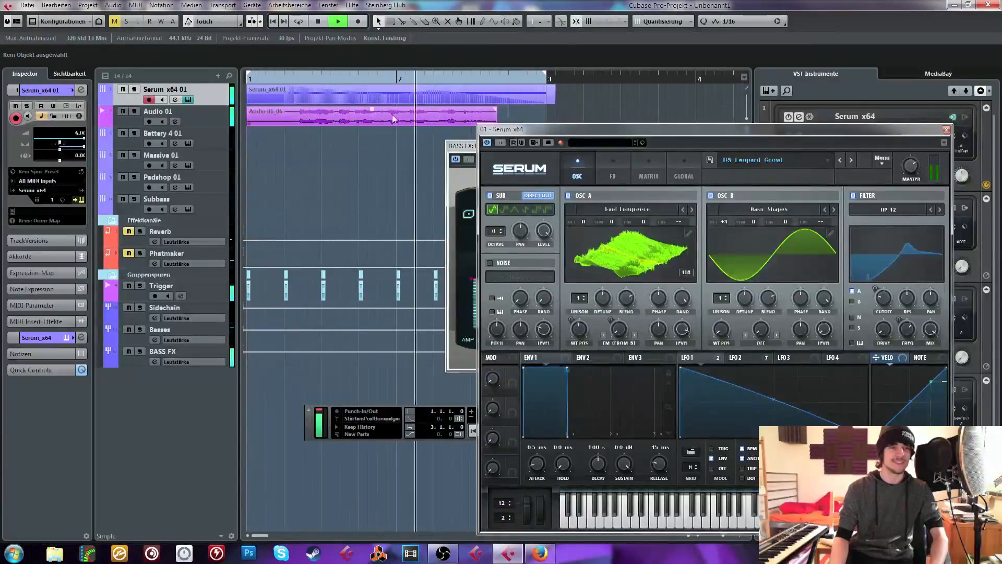
key(space)
click(271, 77)
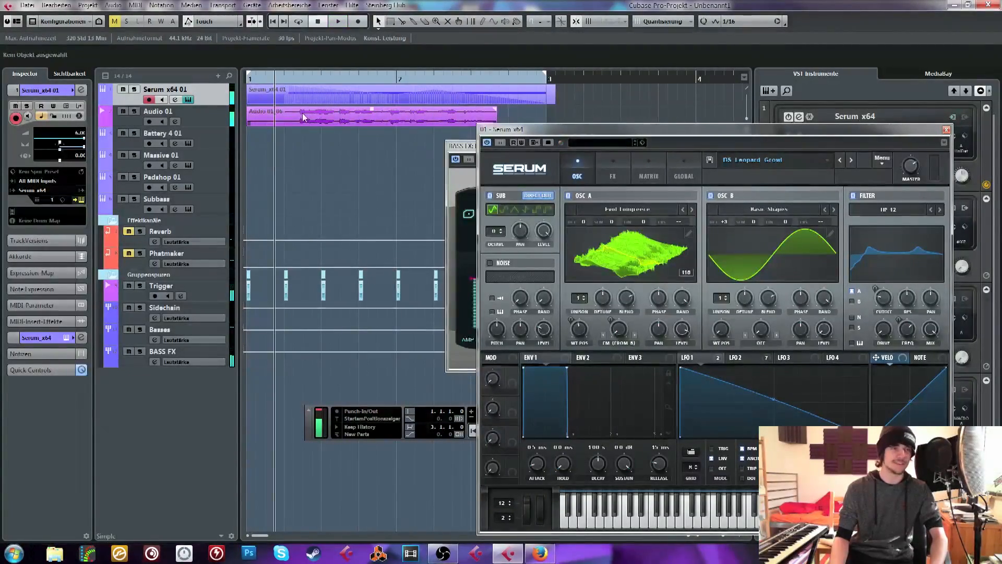
Replace the vocal take on Audio 01 with a new recording made over the Leopard Growl bass
click(302, 114)
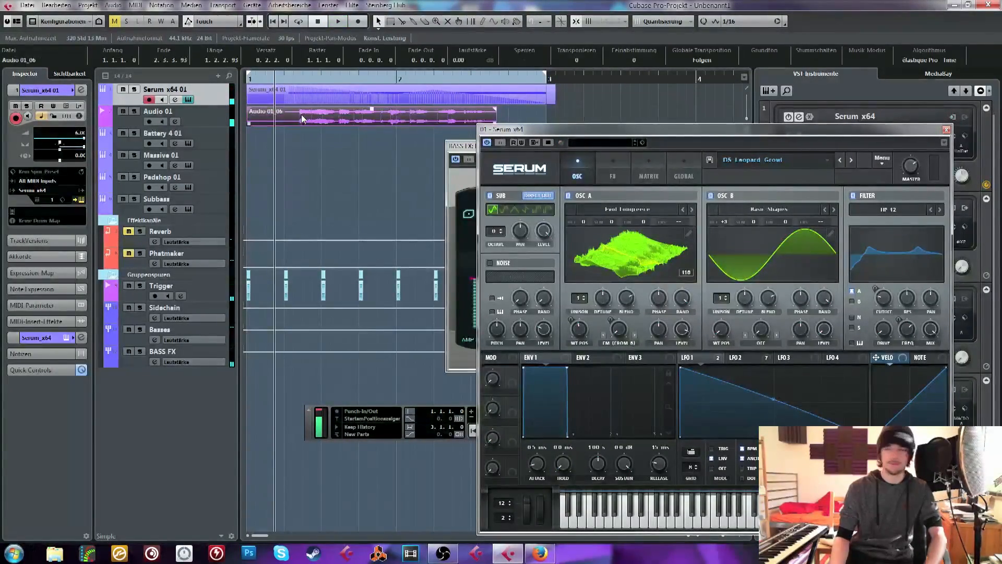
key(Delete)
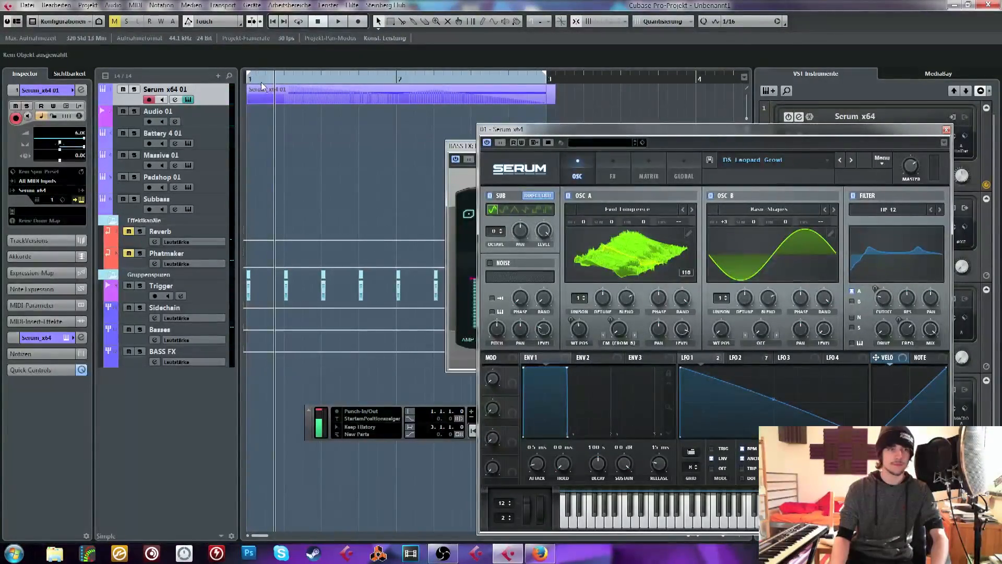
click(206, 115)
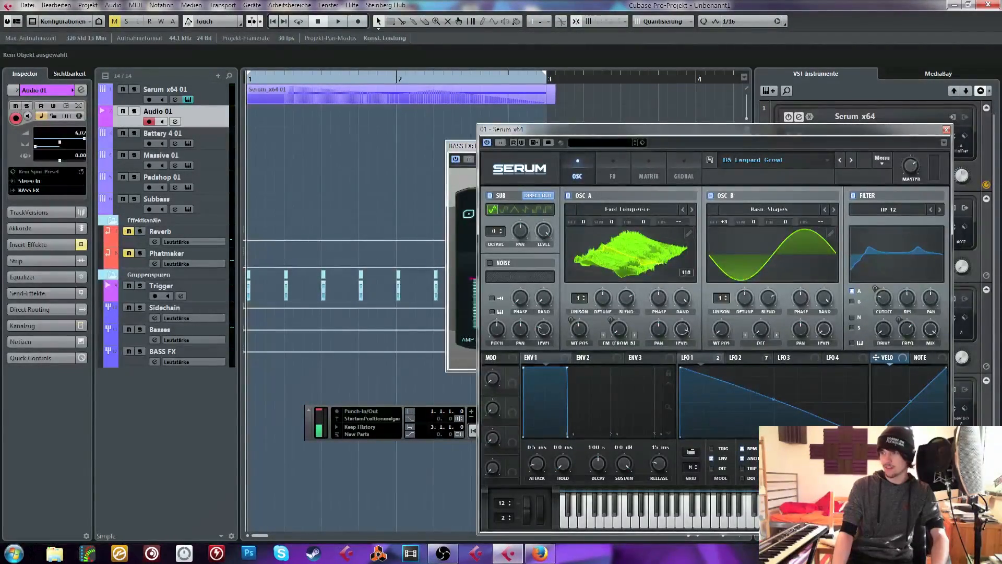
key(alt+Tab)
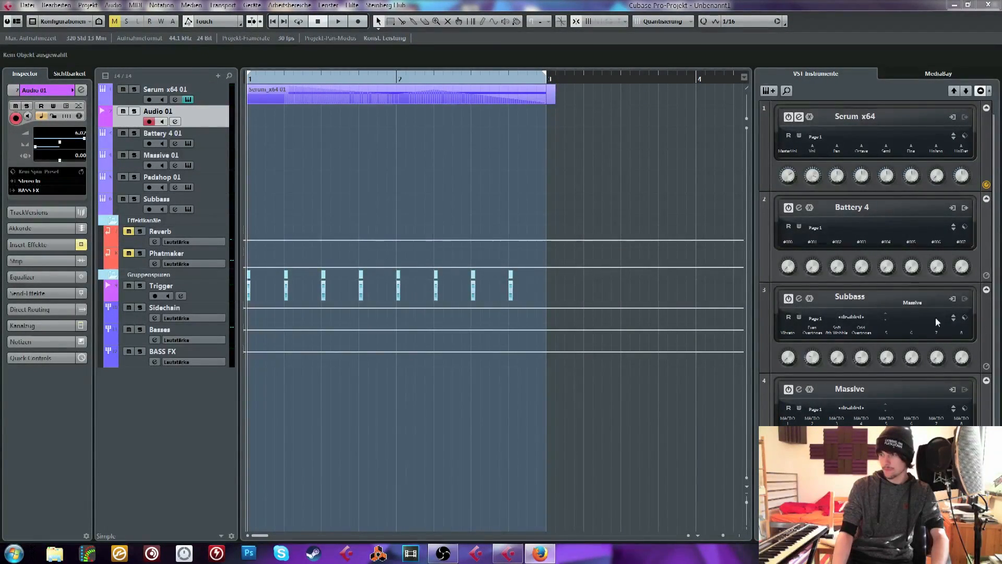
click(438, 154)
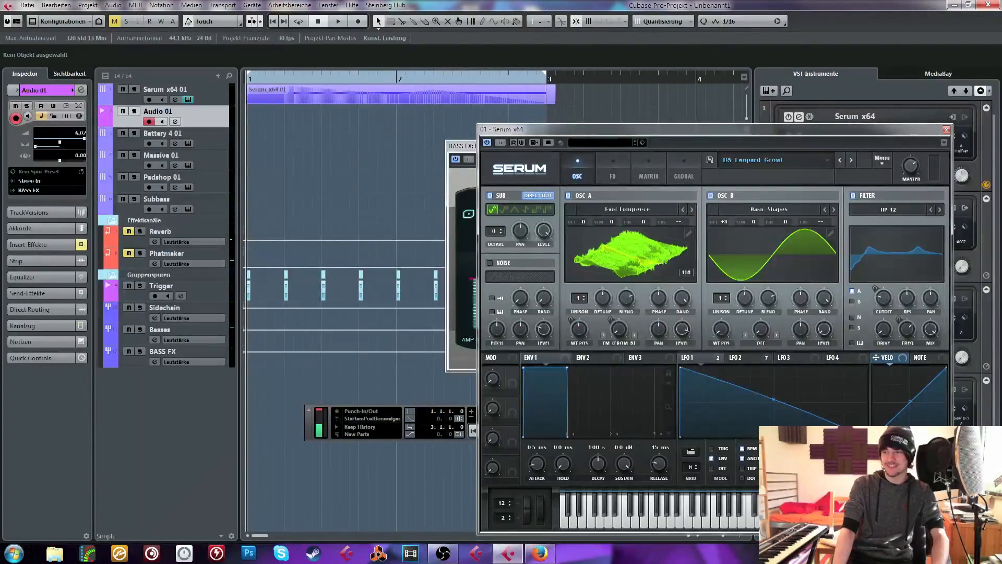
click(361, 23)
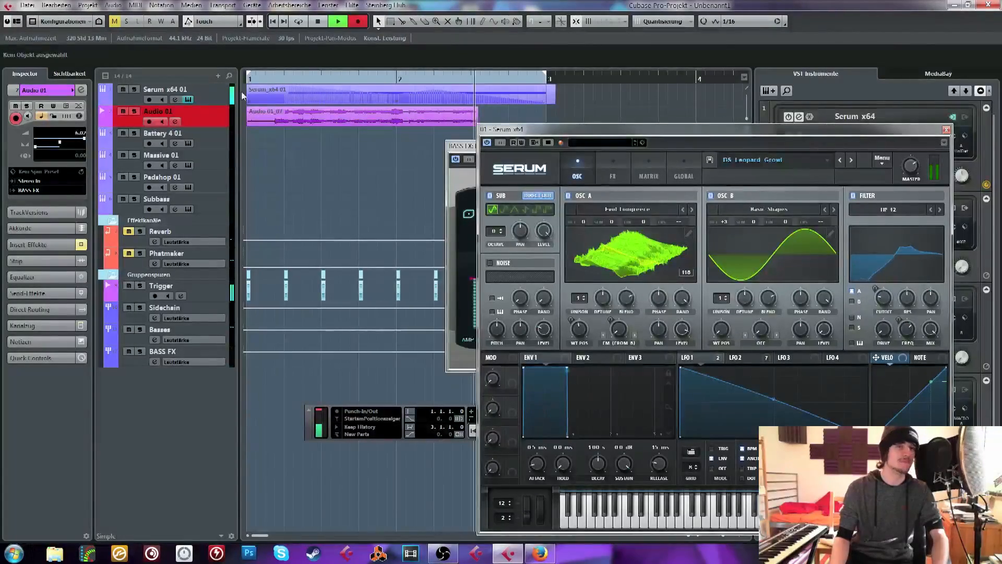
key(space)
Audition the latest vocal take with the Leopard Growl bass, replaying it from near bar 1 at a closer timeline zoom
key(space)
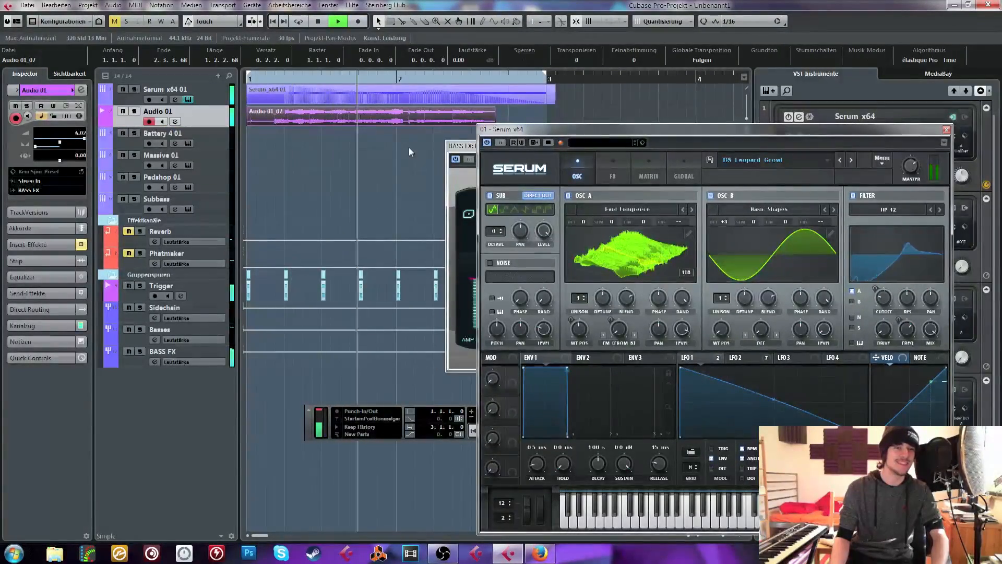
key(space)
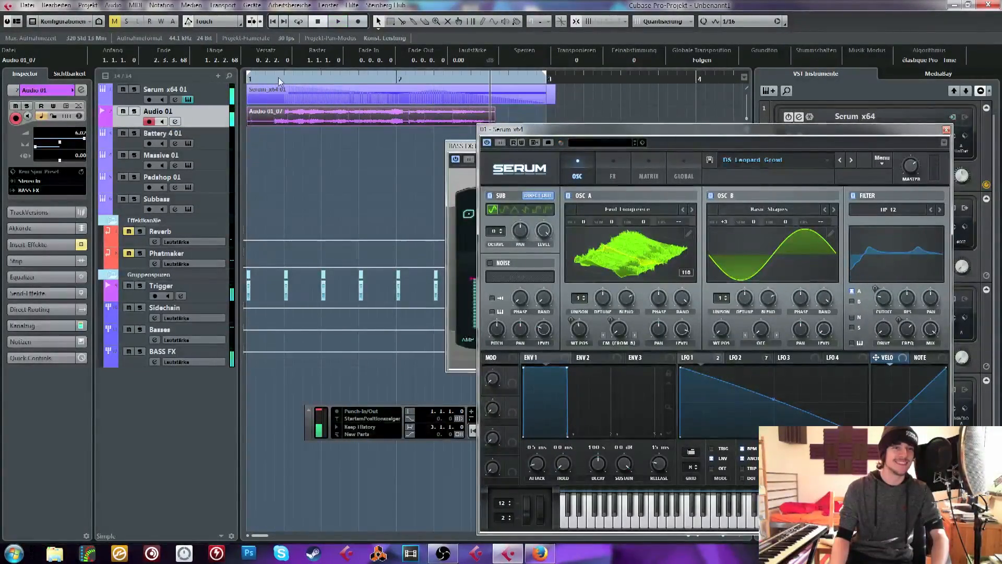
drag(279, 81, 310, 153)
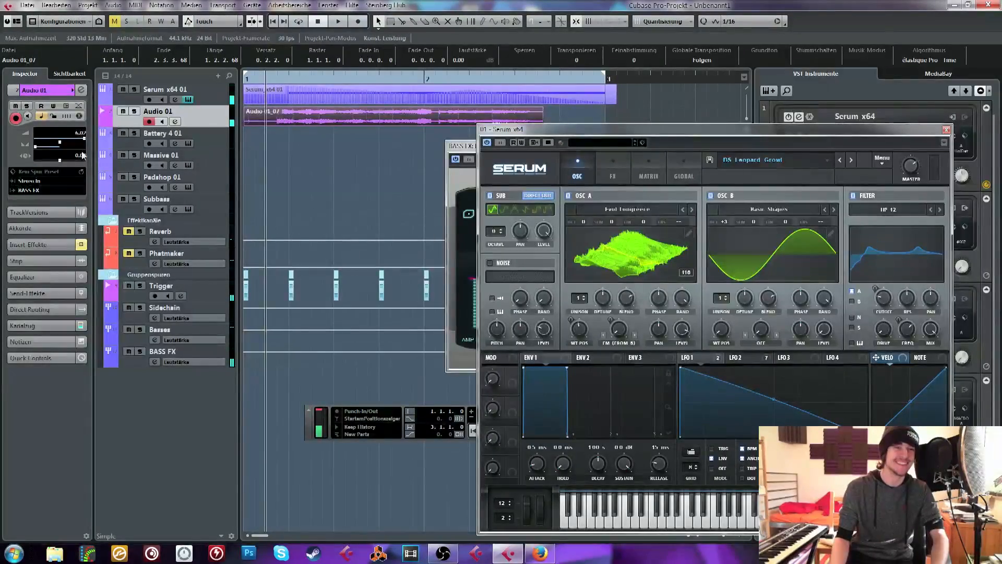
key(space)
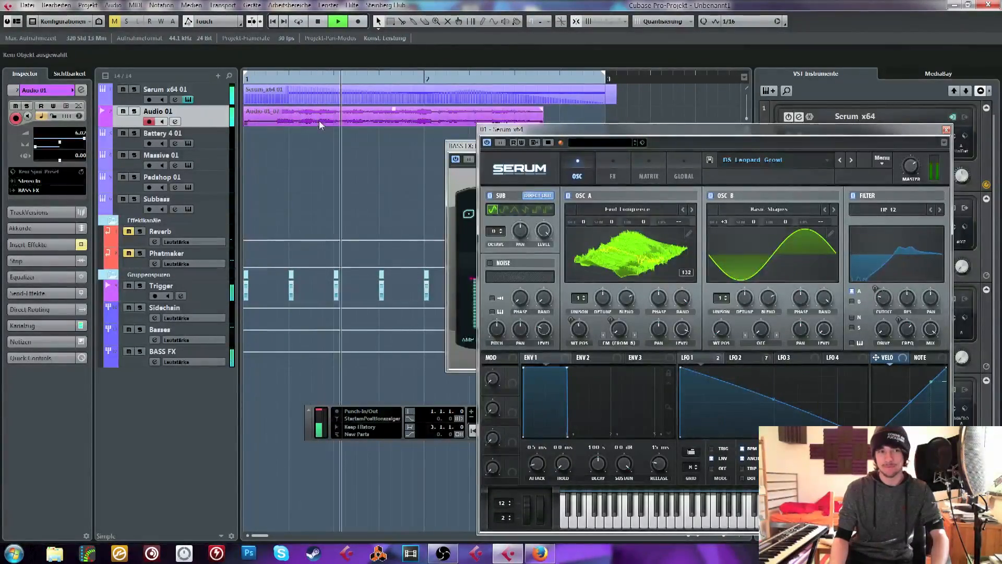
key(space)
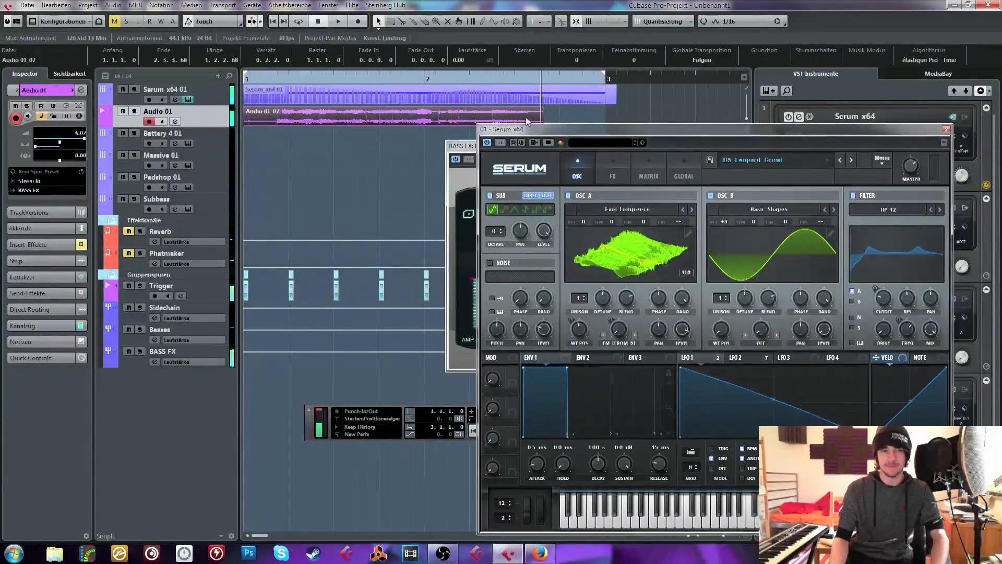
Move the Serum window clear of the clips, return playback near bar 1 and show Serum's oscillator page
drag(578, 129, 515, 154)
click(363, 161)
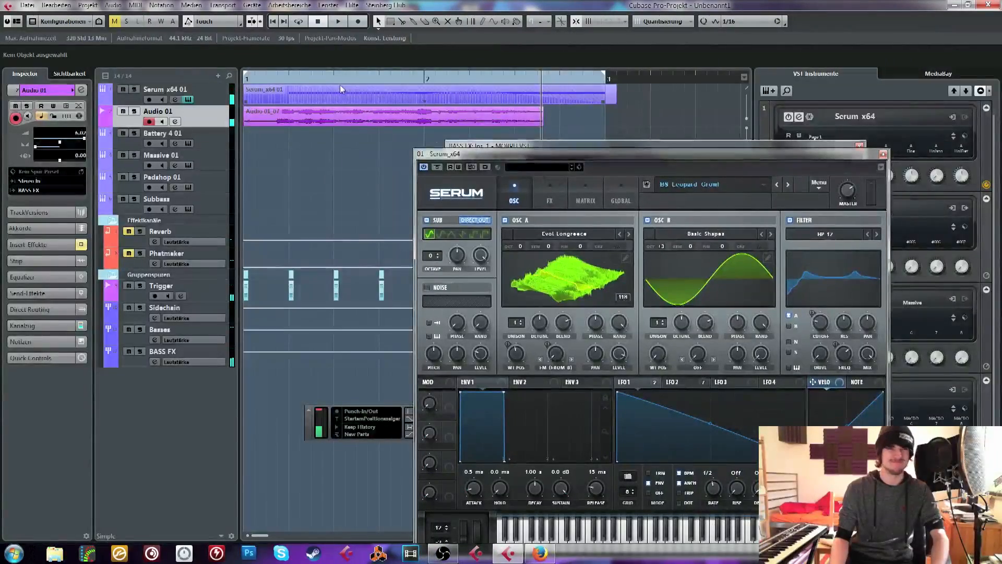
drag(335, 79, 256, 79)
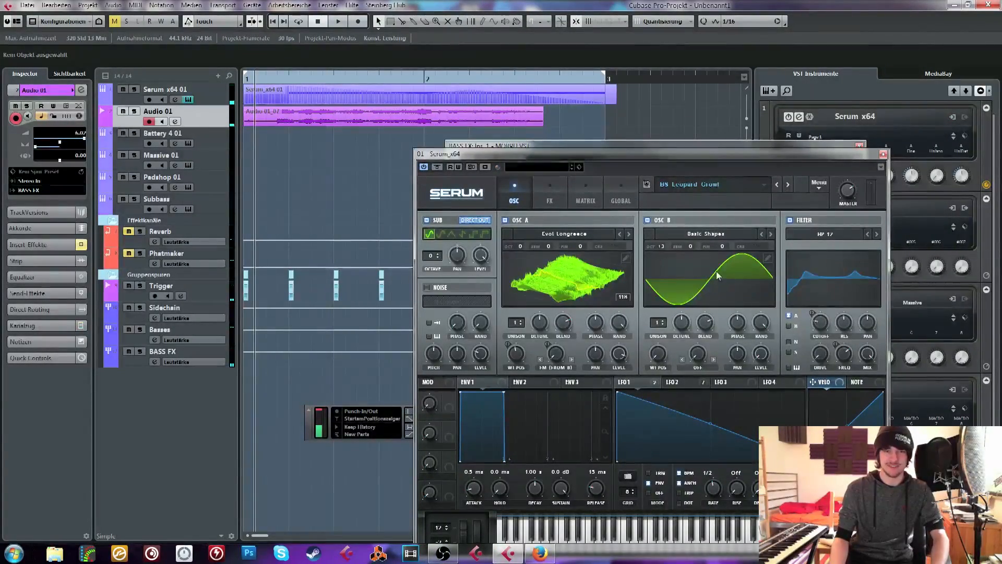
click(533, 200)
click(519, 188)
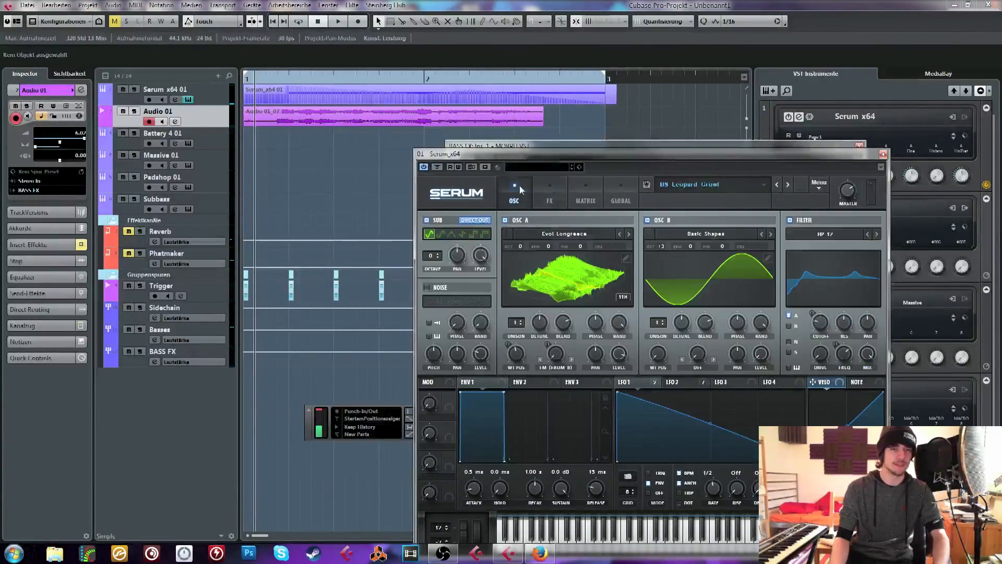
Inspect Serum's effects page beside the MORPH window, audition the bass from the oscillator page and return playback near bar 1
click(548, 197)
drag(534, 158, 399, 158)
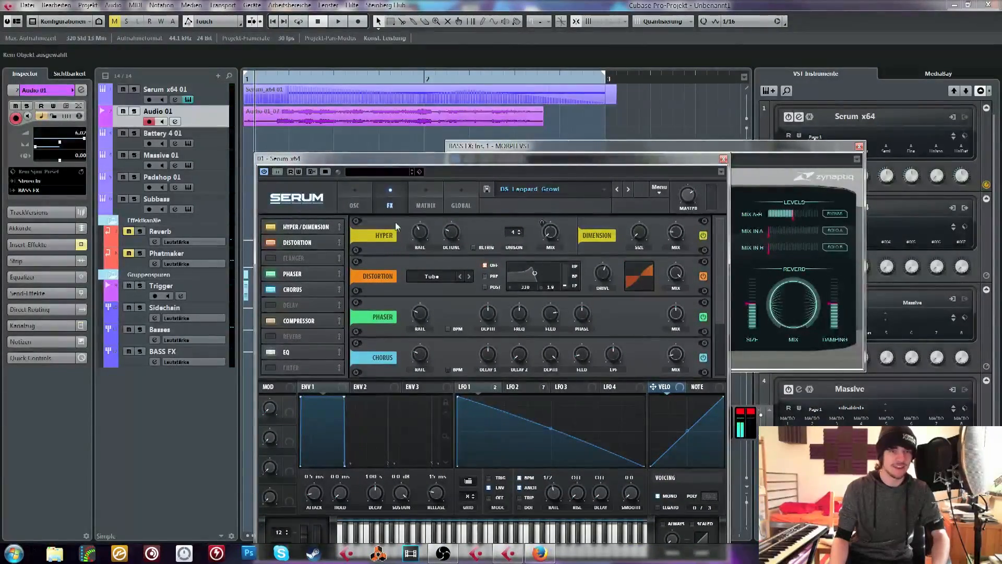
mouse_move(553, 233)
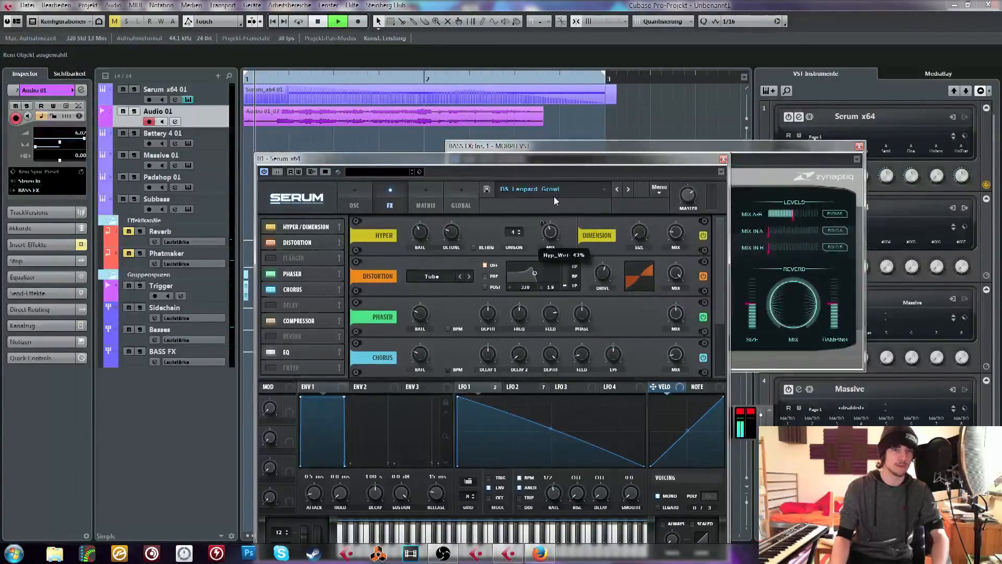
key(space)
click(355, 203)
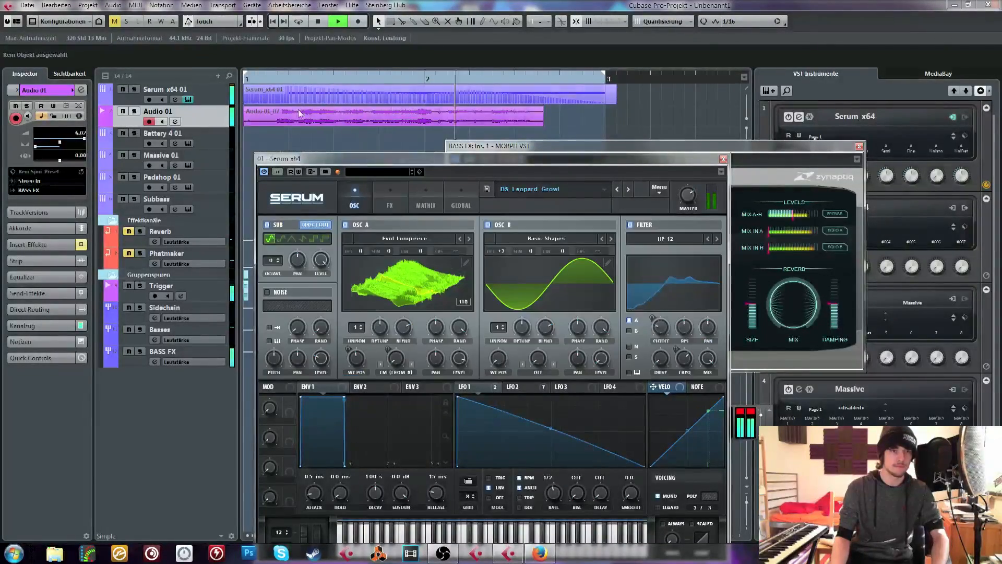
key(space)
click(272, 78)
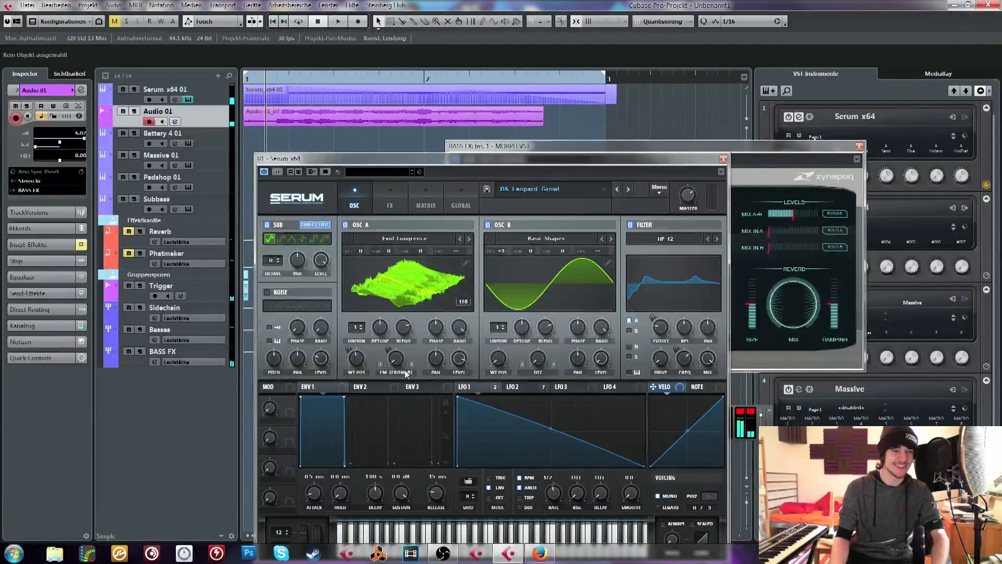
Change oscillator B's Basic Shapes waveform to a square wave while auditioning the morphed bass from near bar 1
key(space)
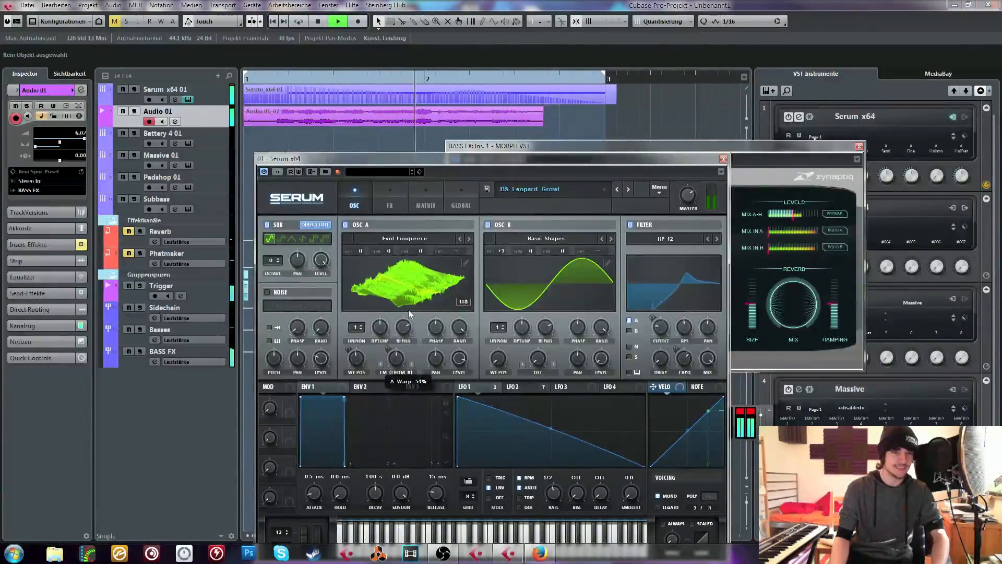
key(space)
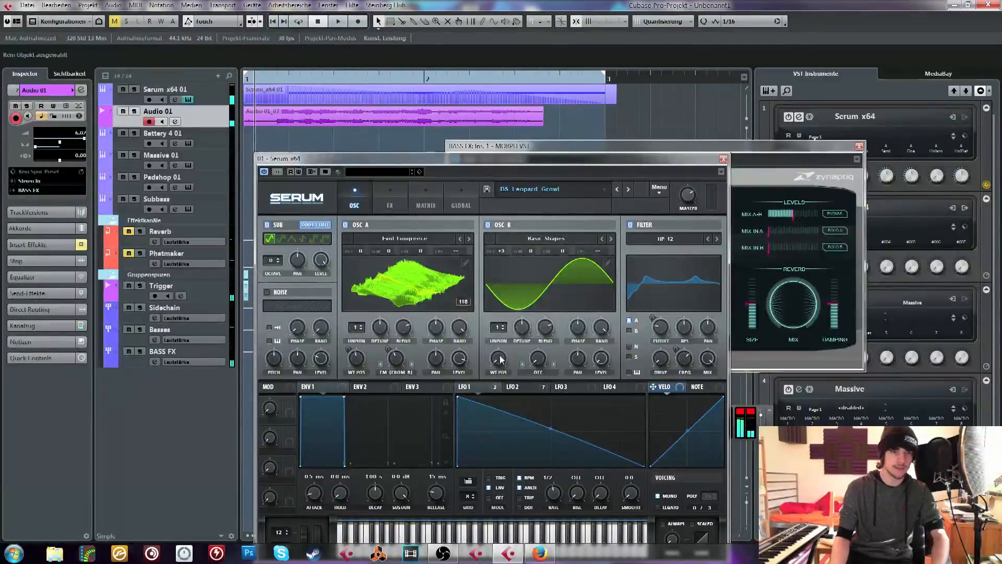
key(space)
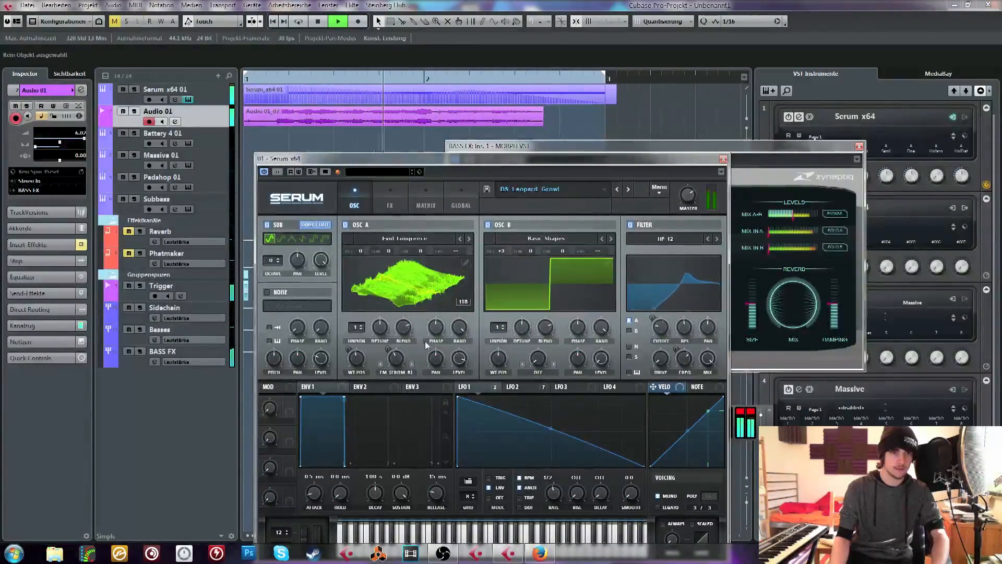
key(space)
click(268, 79)
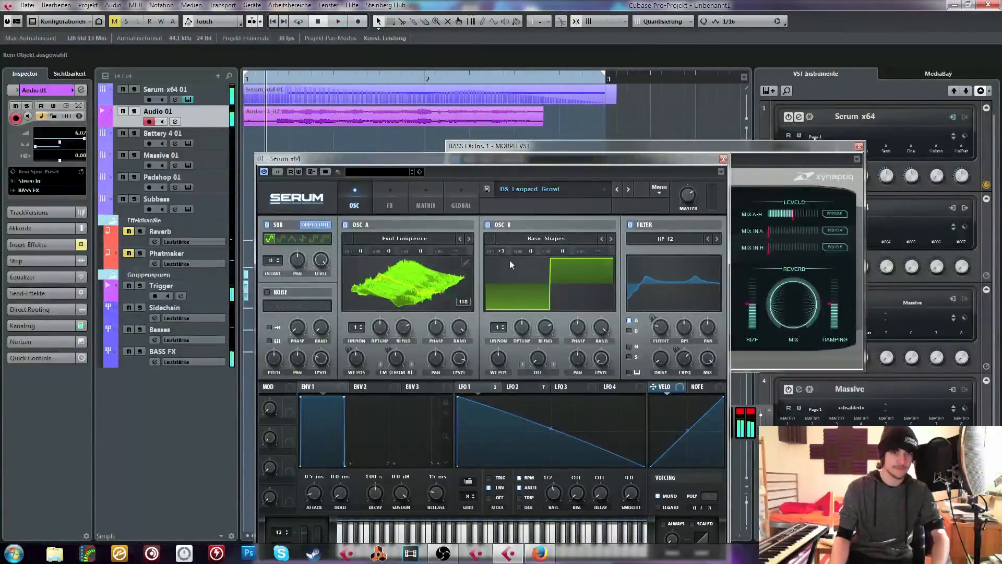
Set oscillator B's octave to +2 and audition the morphed bass with the current vocal take
drag(502, 252, 506, 264)
key(space)
drag(496, 360, 495, 353)
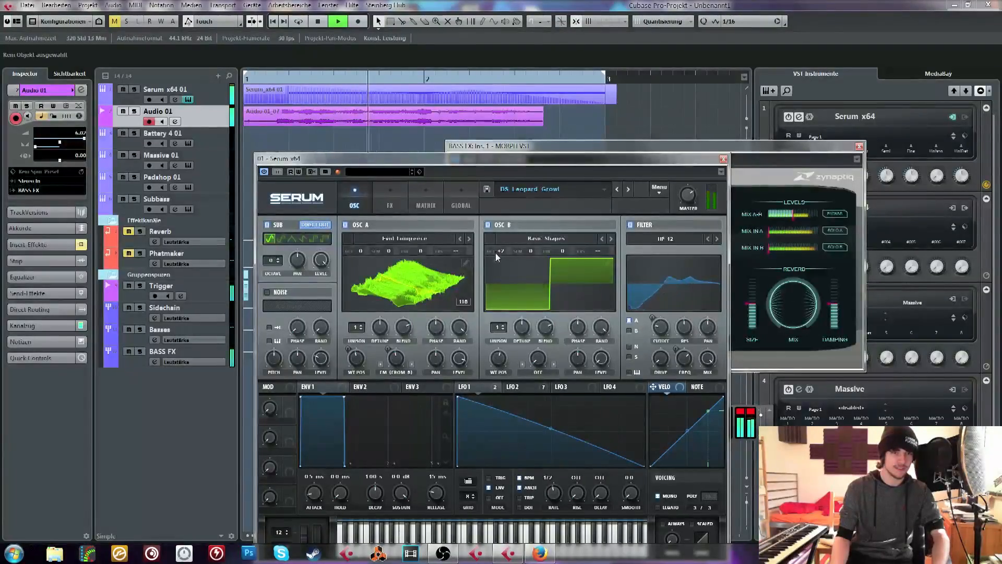
key(space)
Delete the vocal take on Audio 01, close Serum and record a new take over the edited Leopard Growl bass
click(445, 123)
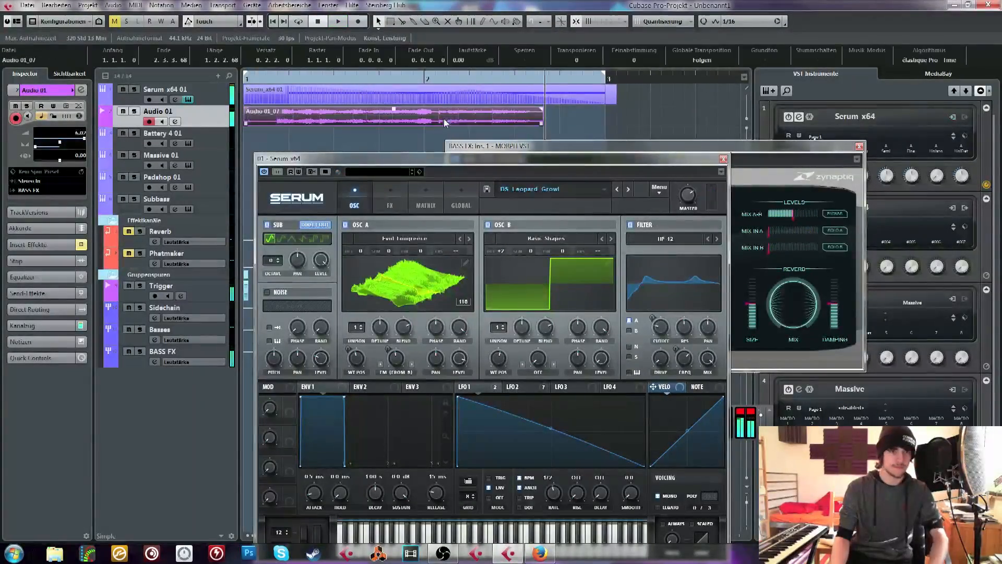
key(Delete)
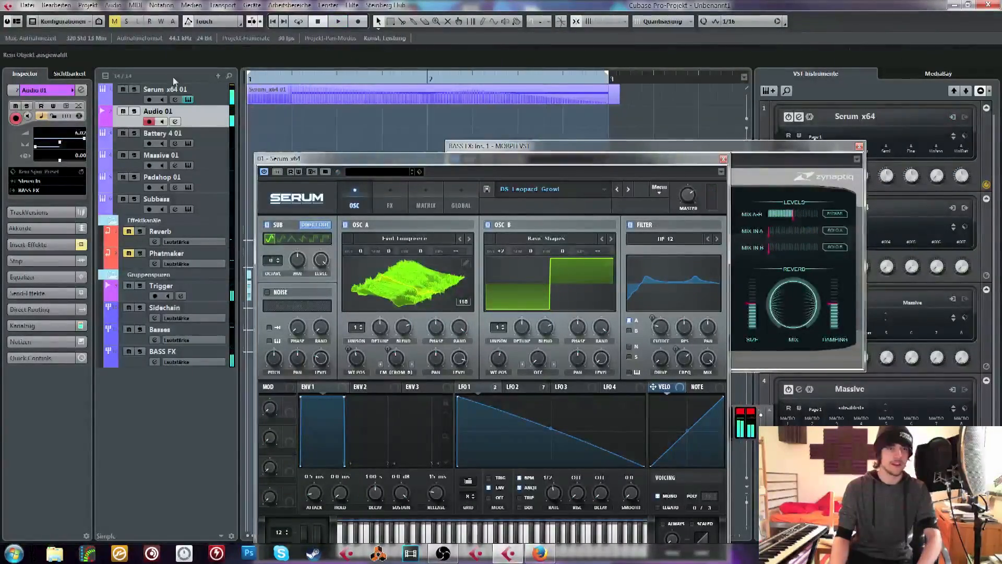
click(723, 159)
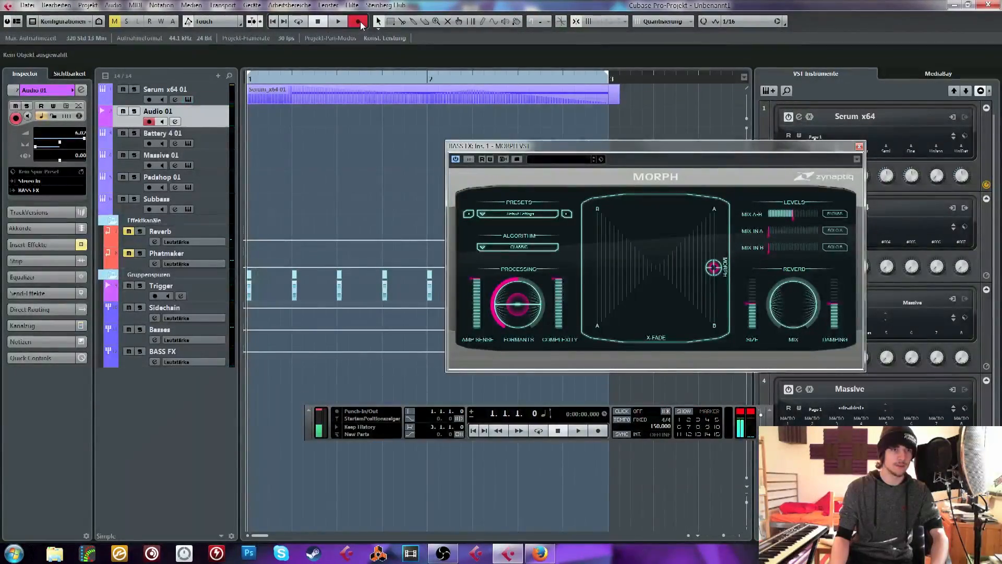
click(359, 22)
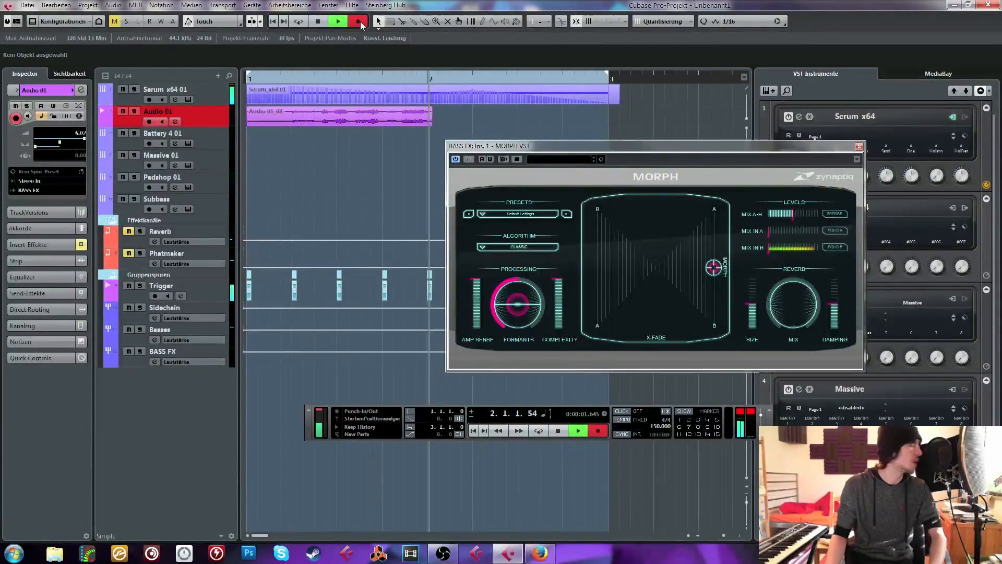
click(317, 21)
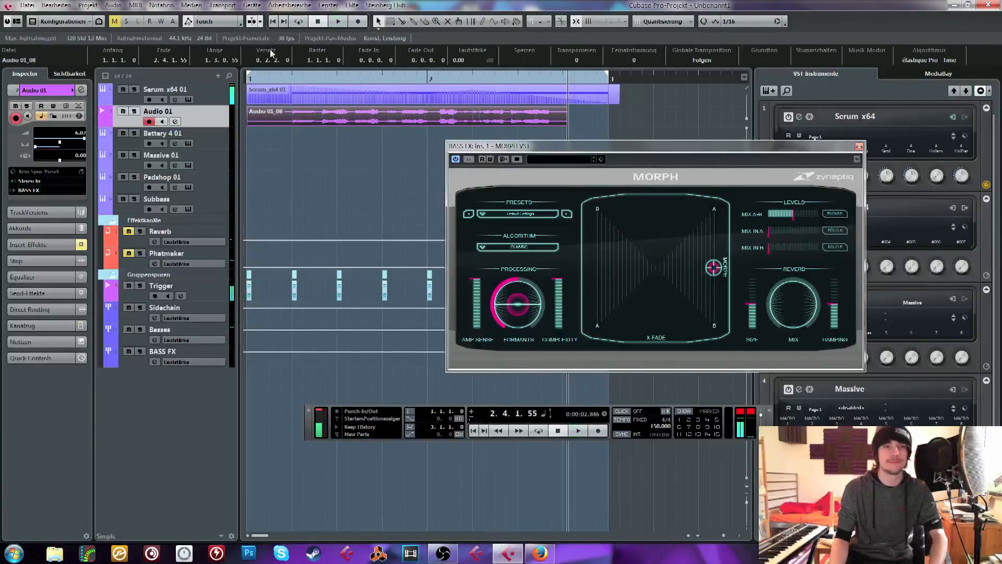
Audition the new vocal take with the bass from near bar 1 and reopen the Serum instrument window
click(278, 80)
key(space)
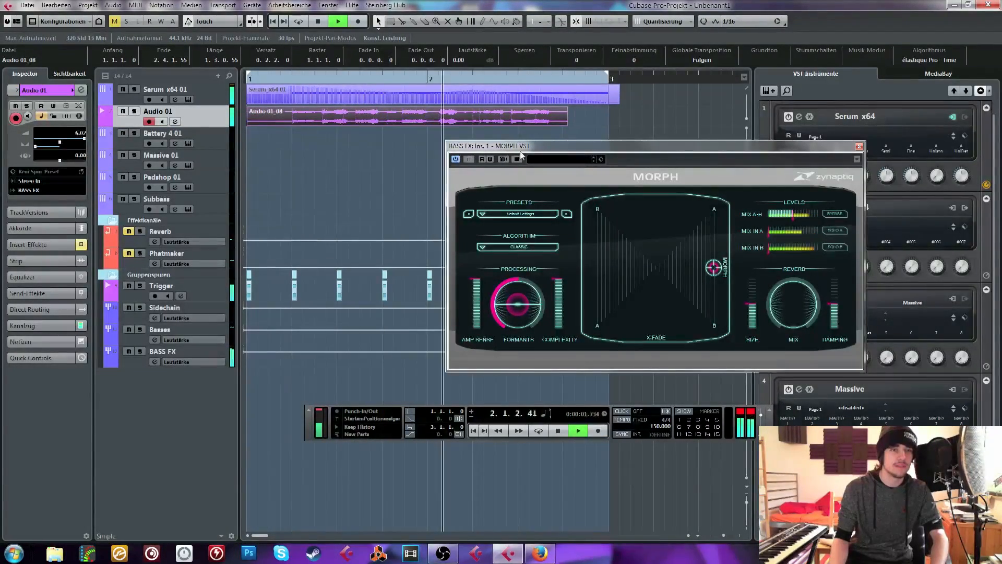
key(space)
click(204, 96)
click(189, 99)
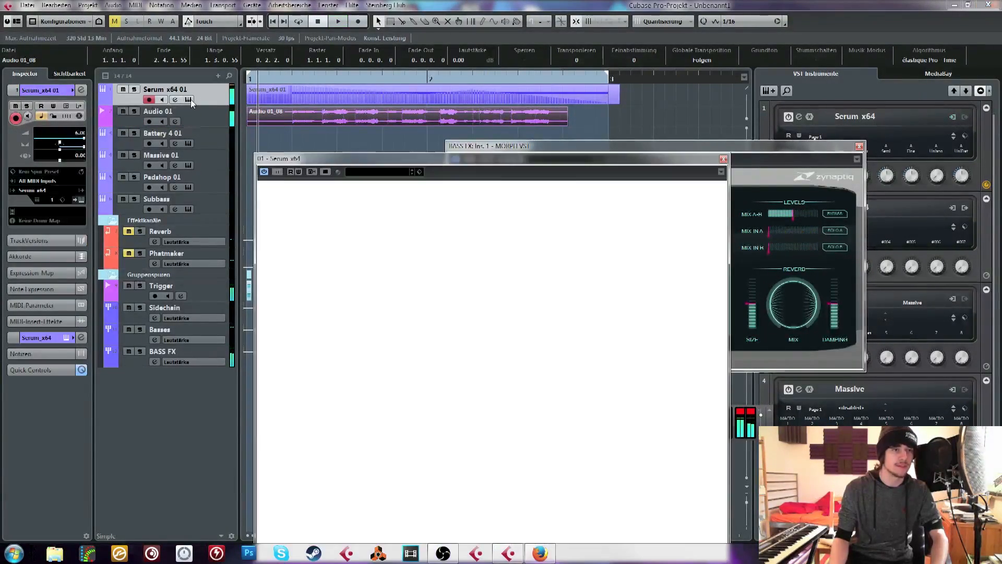
Replay the new take with the Serum window moved higher, then check the Leopard Growl patch again and close it
key(space)
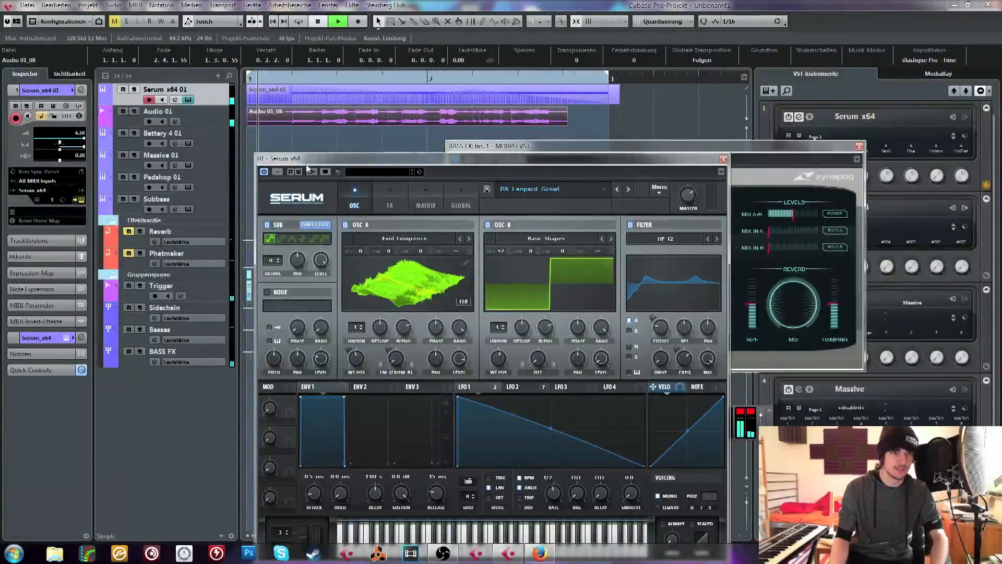
drag(307, 159, 332, 66)
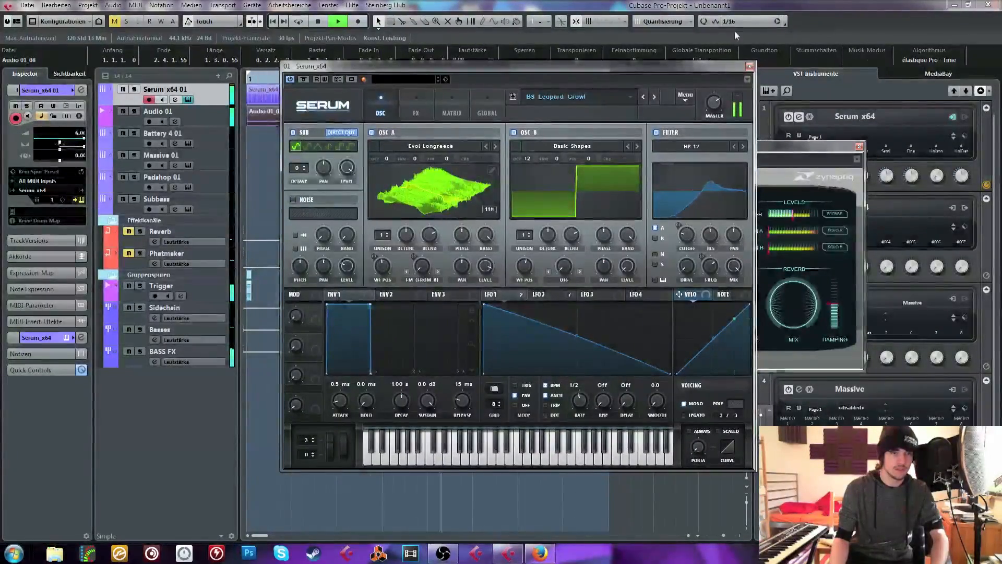
click(750, 66)
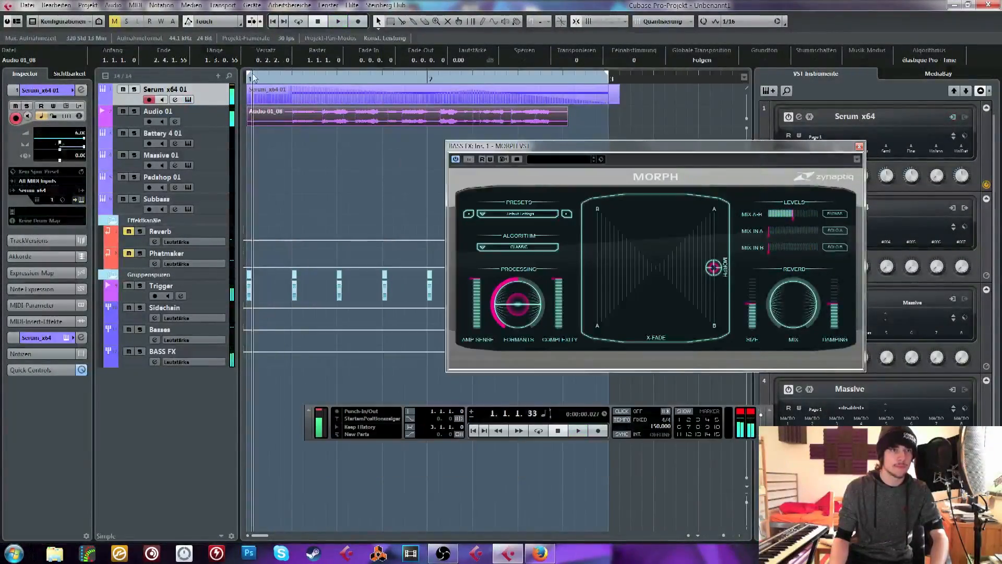
key(space)
click(189, 100)
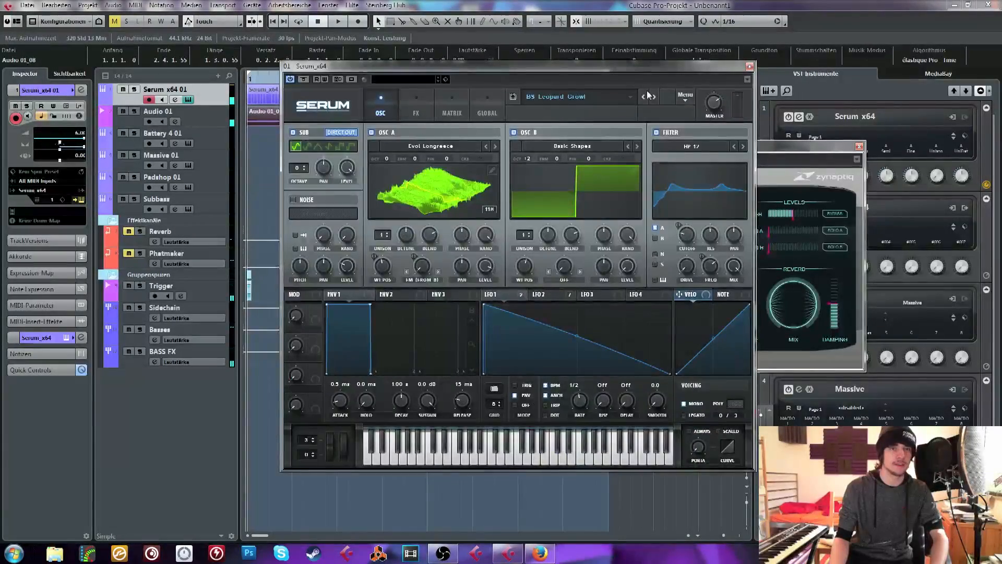
click(750, 67)
Delete the vocal take from Audio 01 and switch Serum to the preset BS Leopard Growl 2
click(261, 121)
key(Delete)
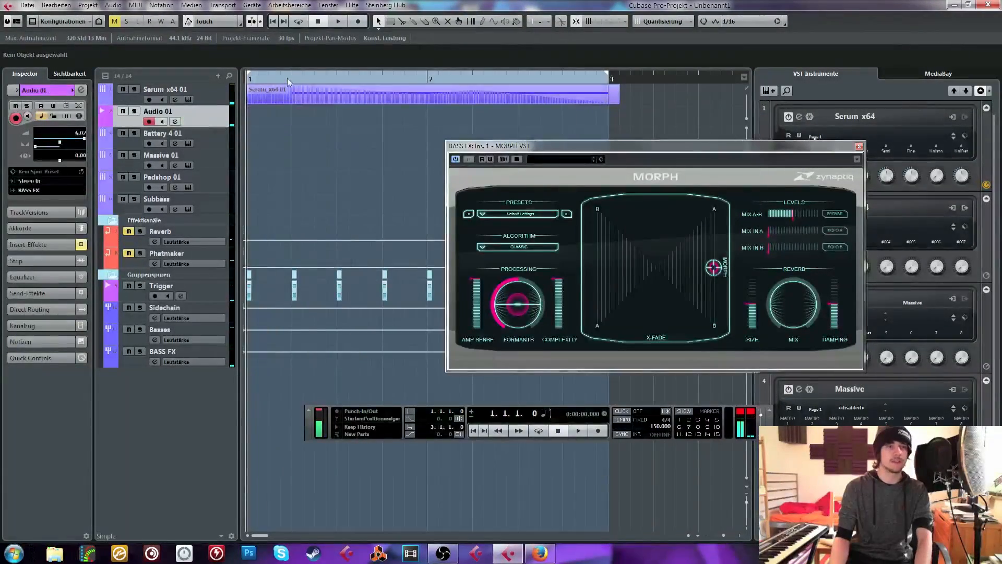
click(289, 91)
click(189, 100)
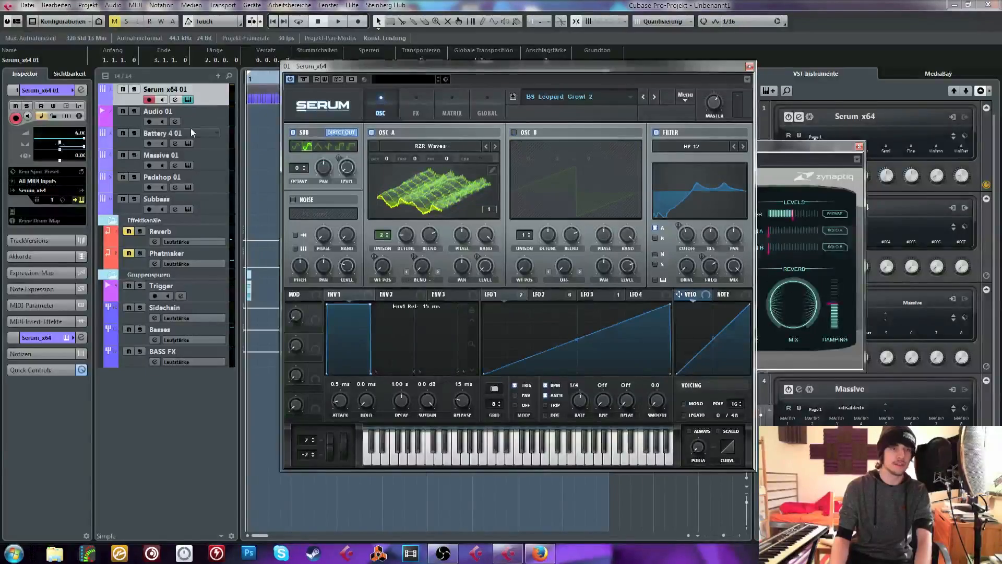
Start an audio file import on Audio 01 and browse to the VEC4 Vocals folder in Vengeance Essential Clubsounds Vol 4
click(192, 113)
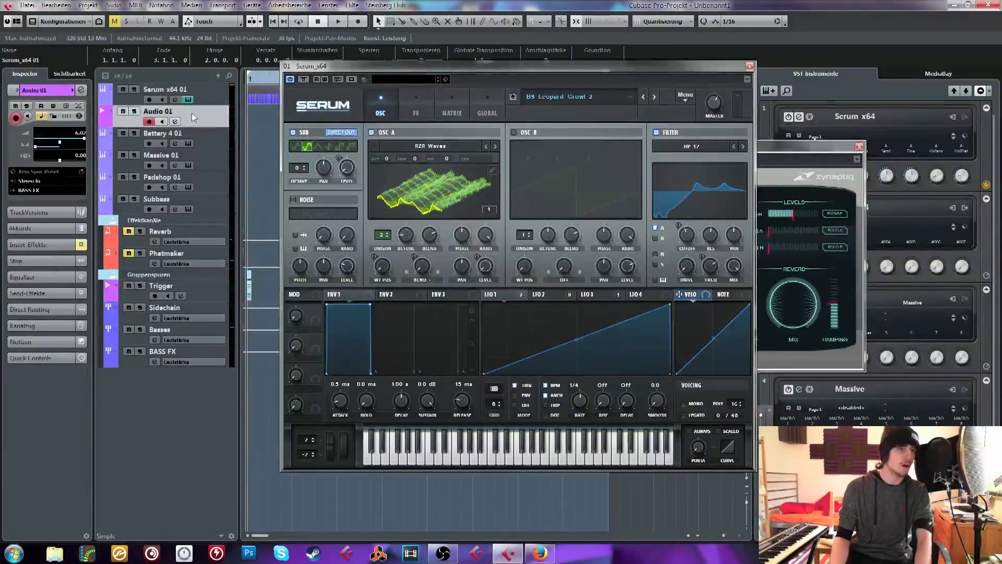
click(27, 5)
mouse_move(190, 183)
click(224, 182)
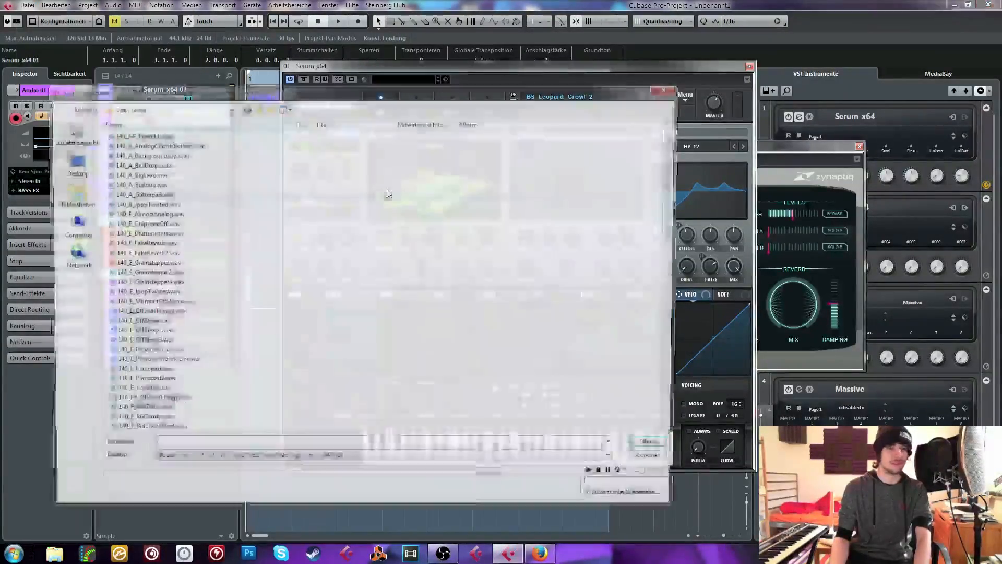
click(257, 108)
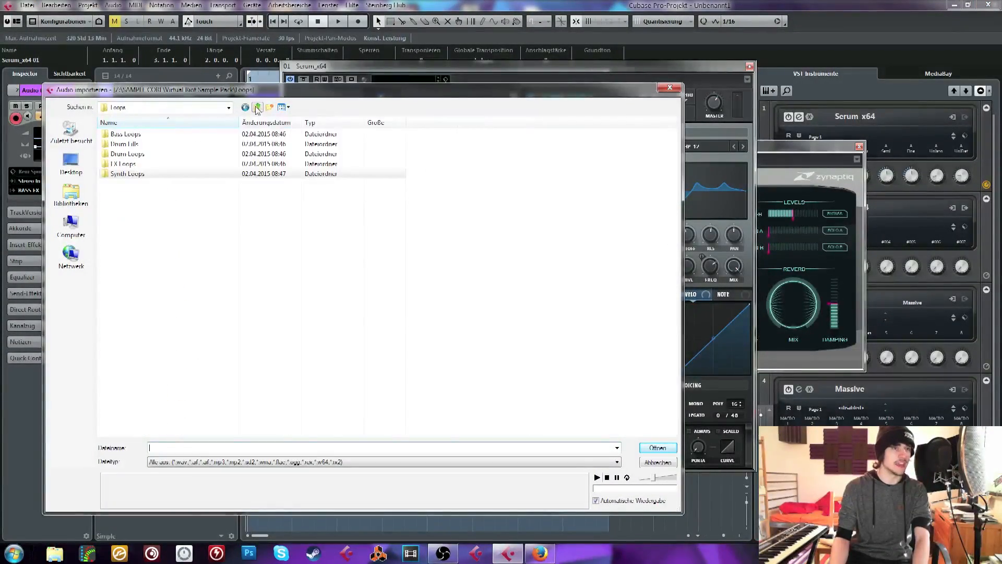
click(257, 107)
click(258, 107)
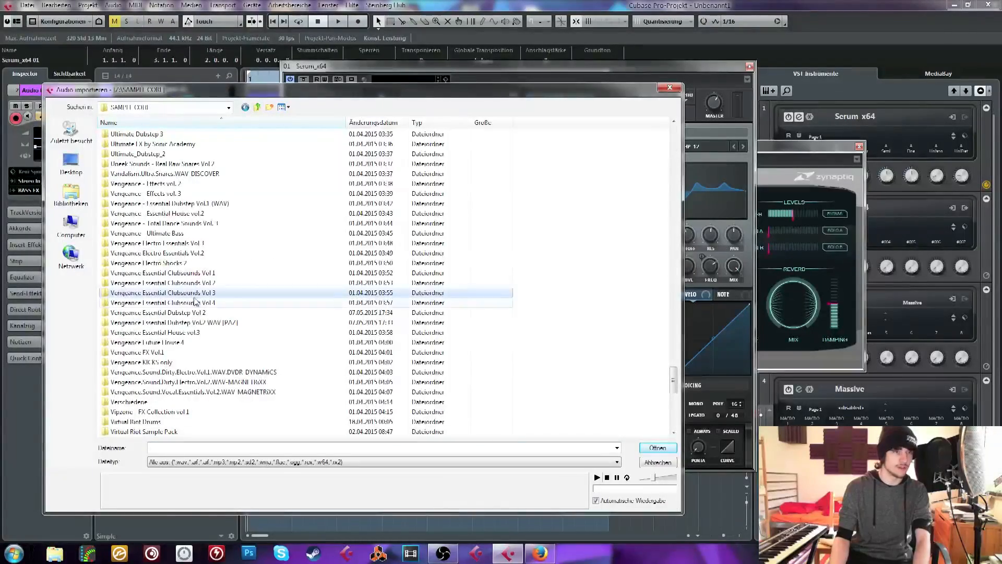
double_click(198, 302)
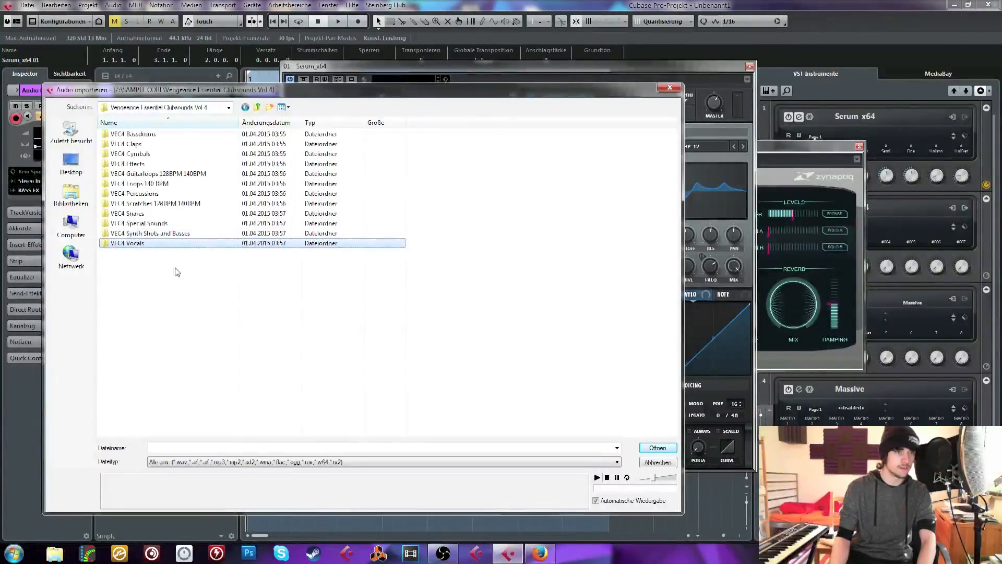
double_click(168, 244)
Preview the samples VEC4 Vocals 03 through 07 at a raised preview volume
click(143, 154)
drag(652, 478, 662, 480)
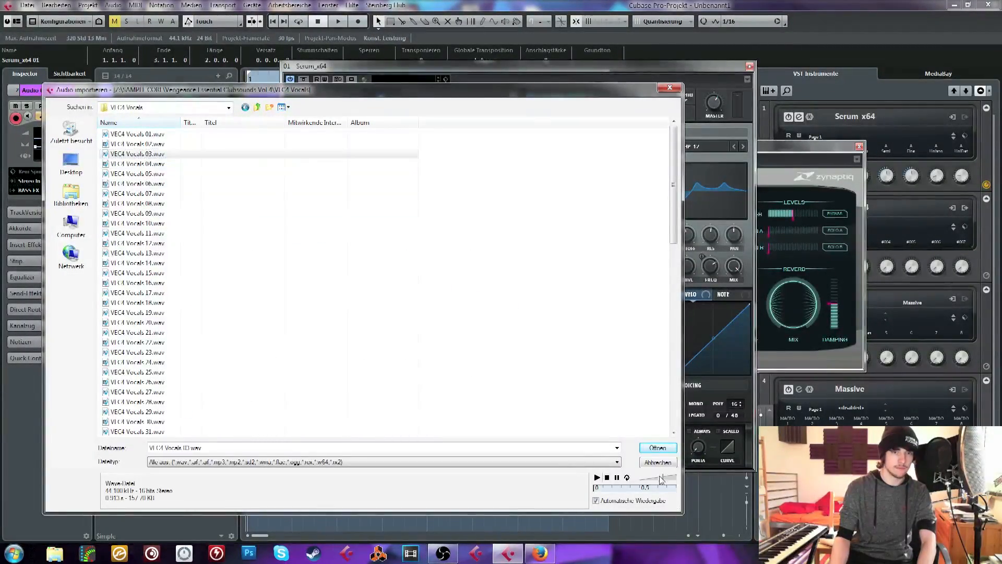
click(141, 164)
click(146, 173)
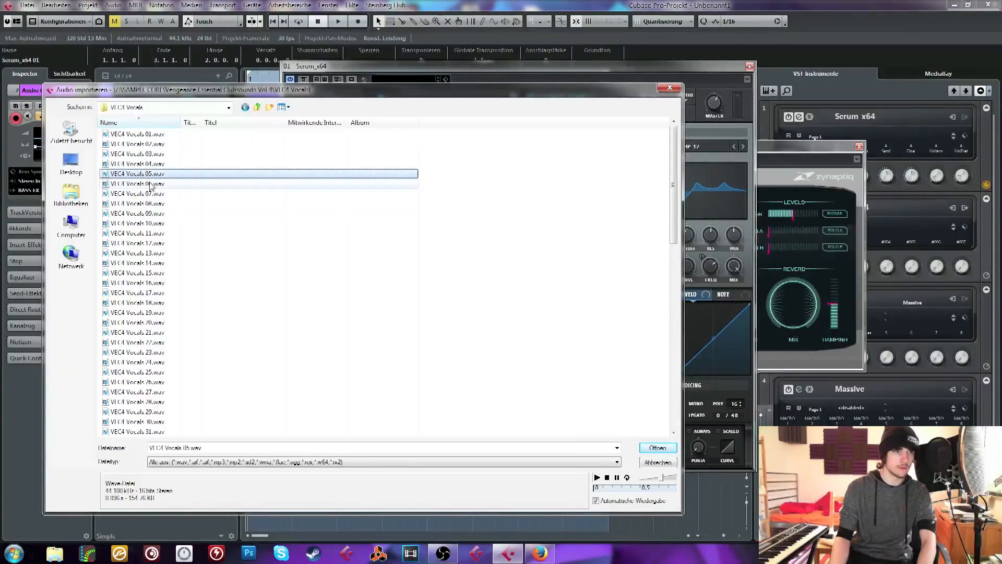
click(151, 185)
click(152, 192)
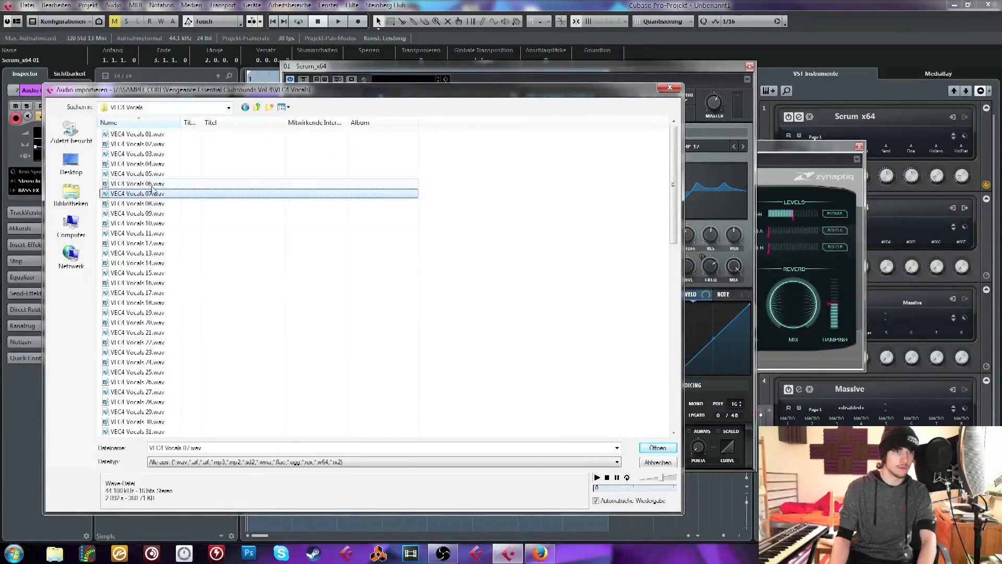
click(153, 164)
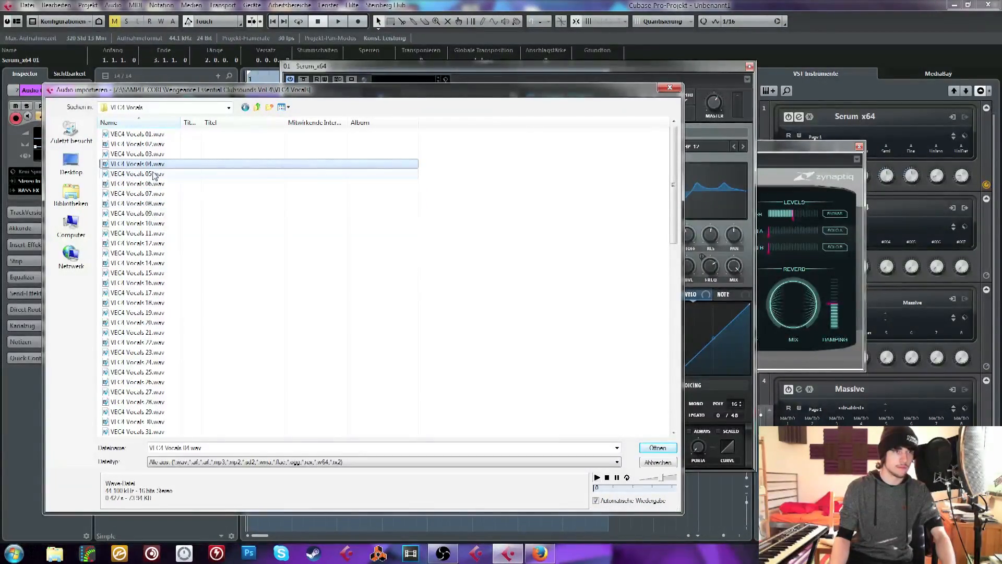
Import VEC4 Vocals 05 through 11 together onto the single track Audio 01 and select the first clip at a wider timeline zoom
click(151, 173)
shift+click(138, 233)
click(658, 447)
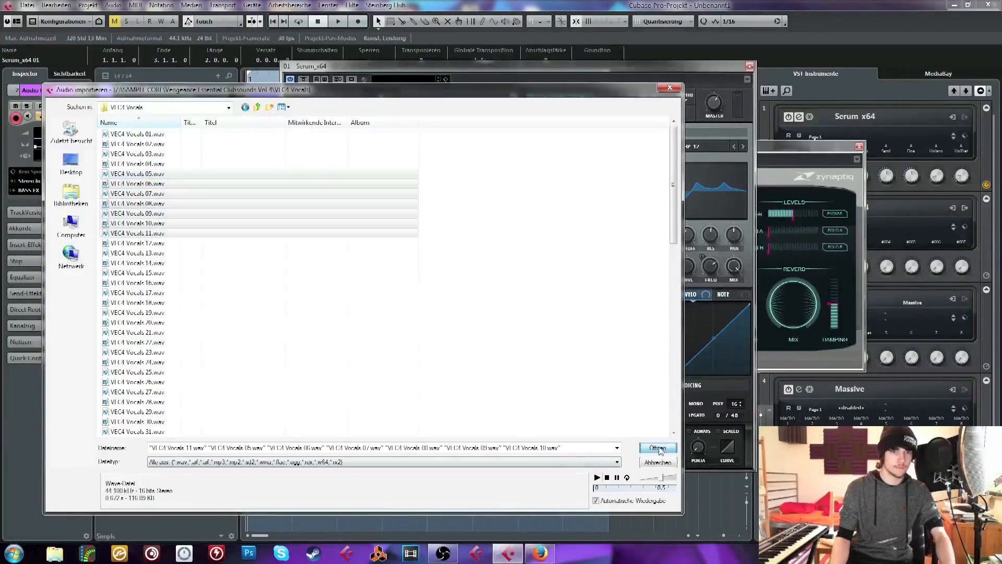
click(547, 324)
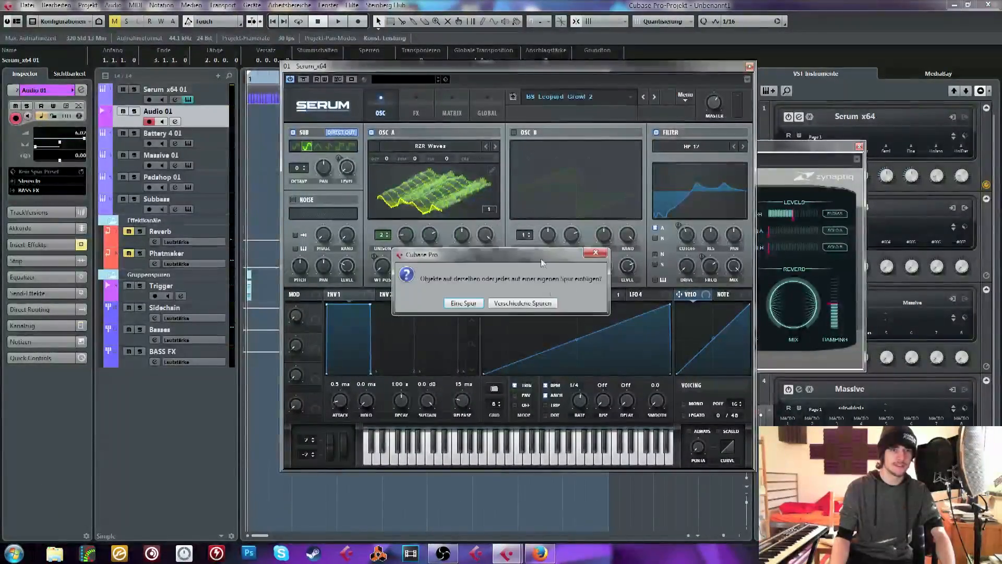
click(463, 303)
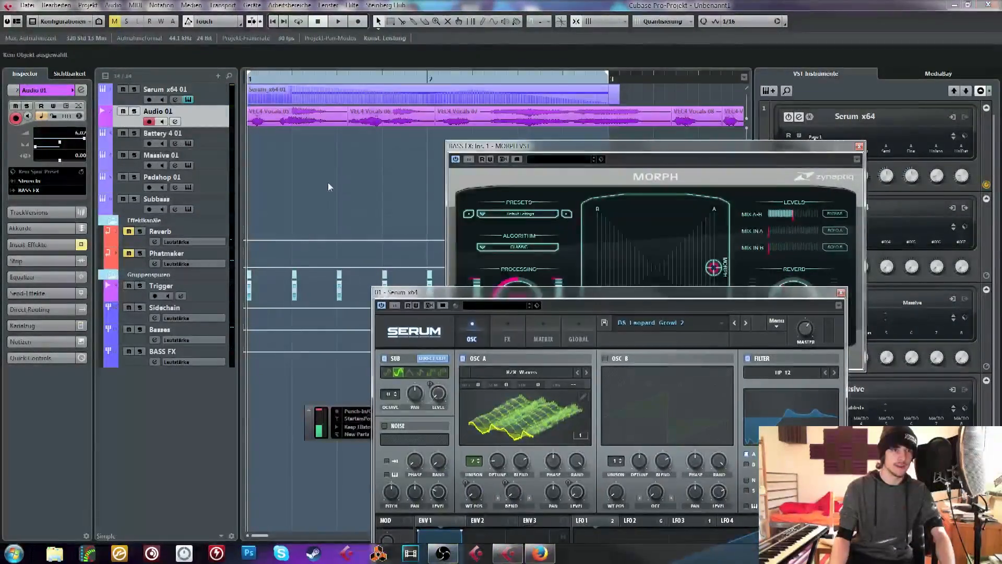
click(314, 123)
drag(271, 78, 250, 63)
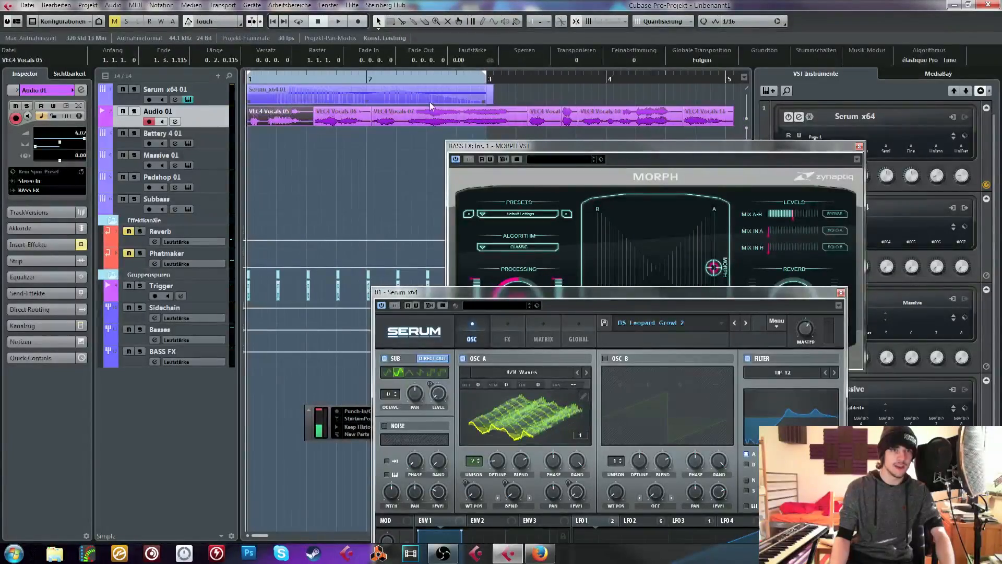
Duplicate the two-bar Serum part so the copy starts at bar 3 on the Serum track
click(431, 103)
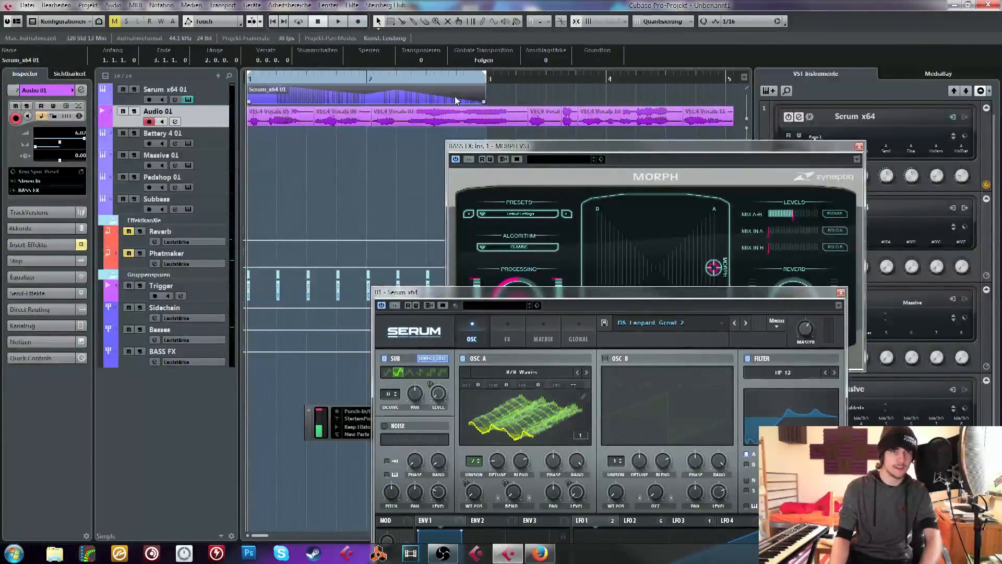
drag(484, 101, 491, 100)
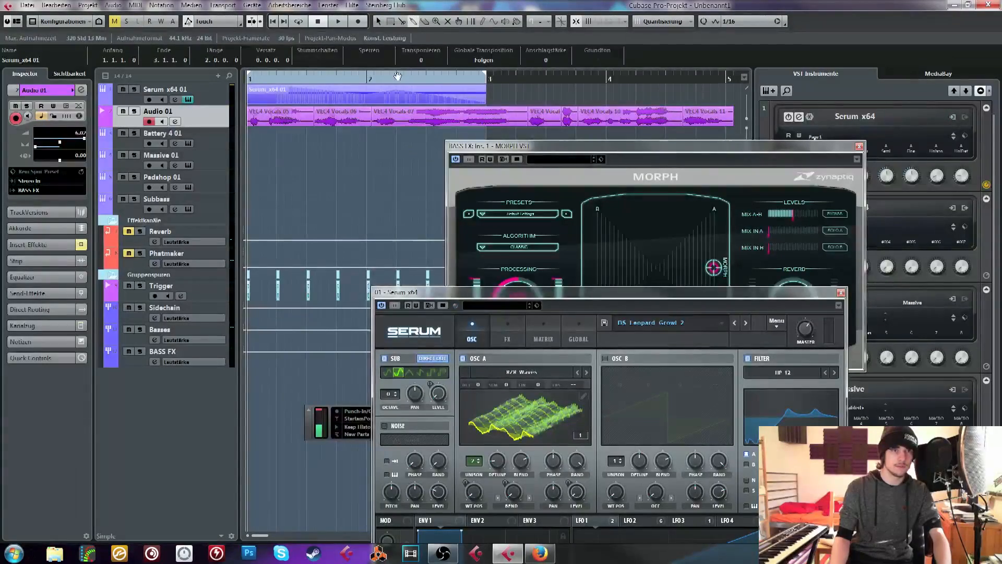
key(ctrl+z)
click(313, 89)
key(ctrl+d)
key(g)
key(g)
key(g)
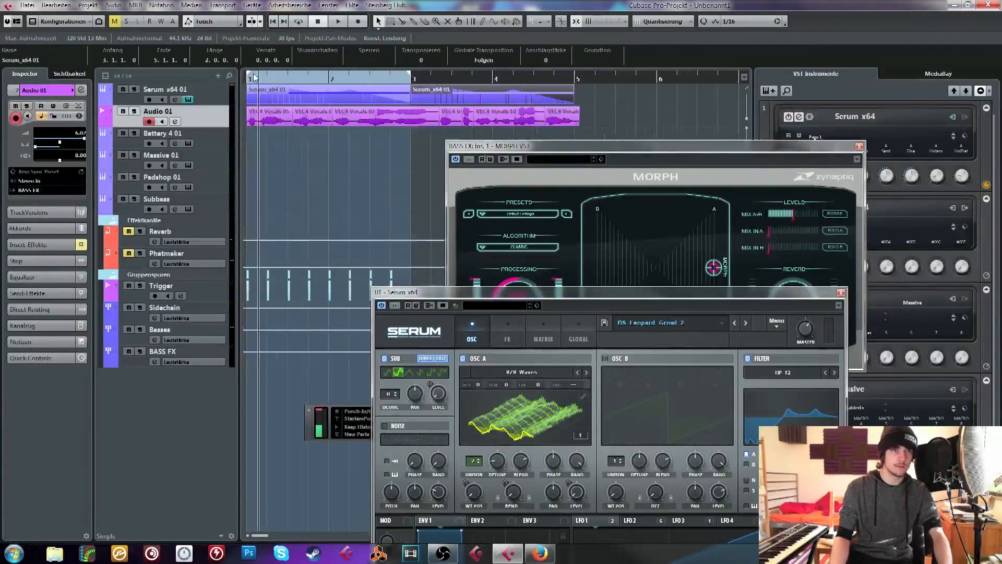
Extend the loop range to cover bars 1 to 5 and play the Serum bass morphed with the vocal samples
drag(311, 80, 373, 79)
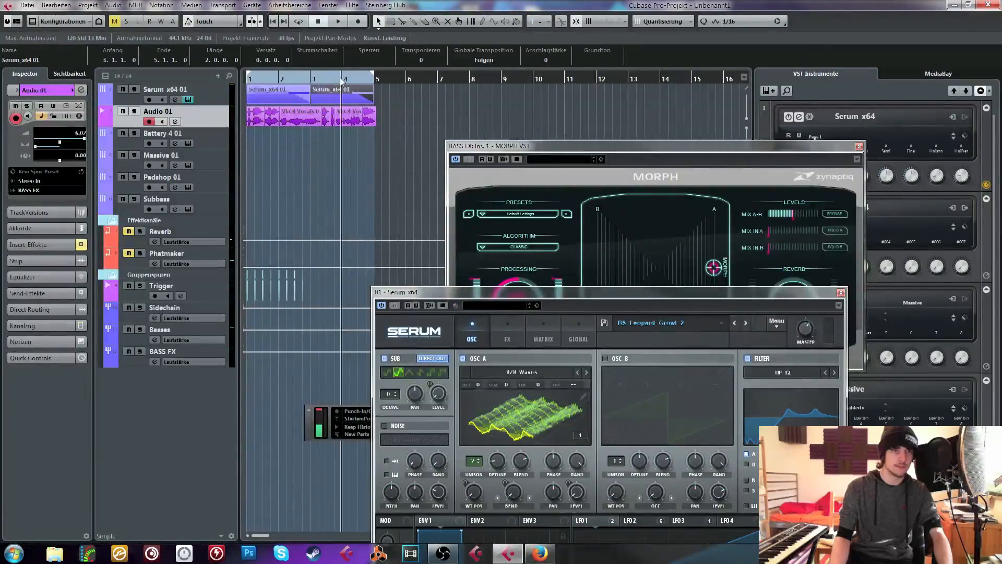
key(space)
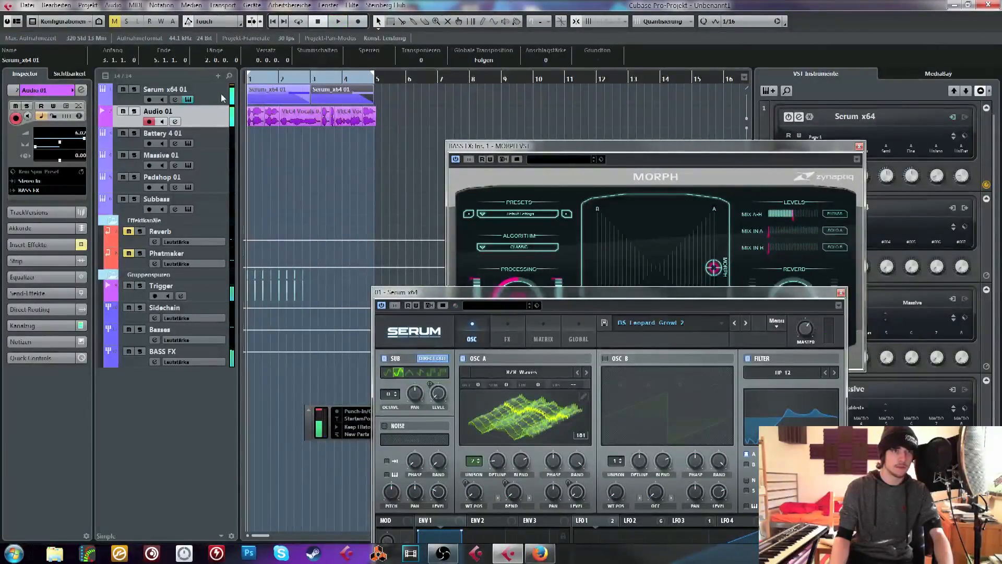
key(h)
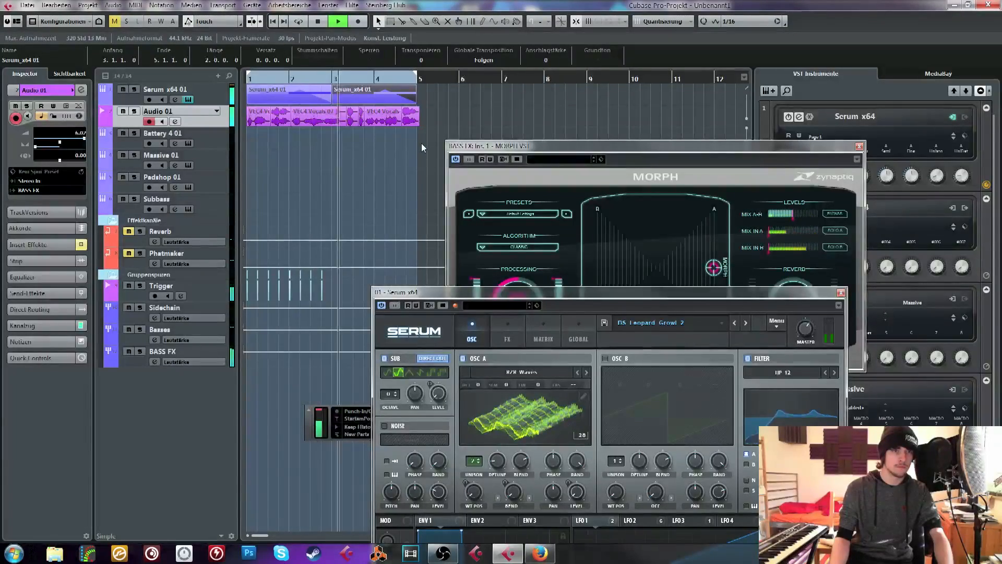
In the BASS FX channel's FabFilter Pro-Q 2, adjust the low band to about -0.9 dB and dip the middle band
click(203, 355)
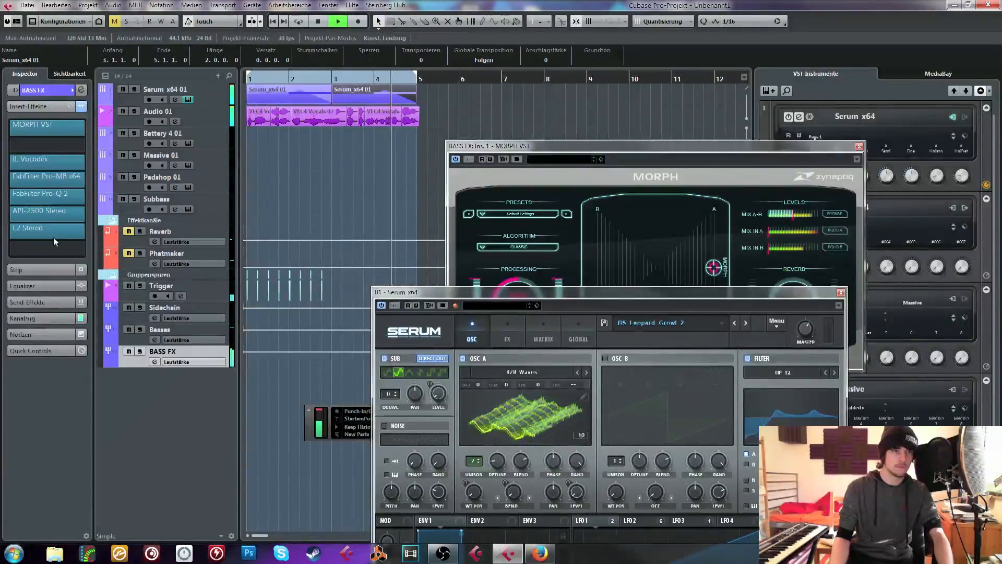
click(39, 194)
drag(413, 227, 411, 261)
drag(496, 258, 492, 272)
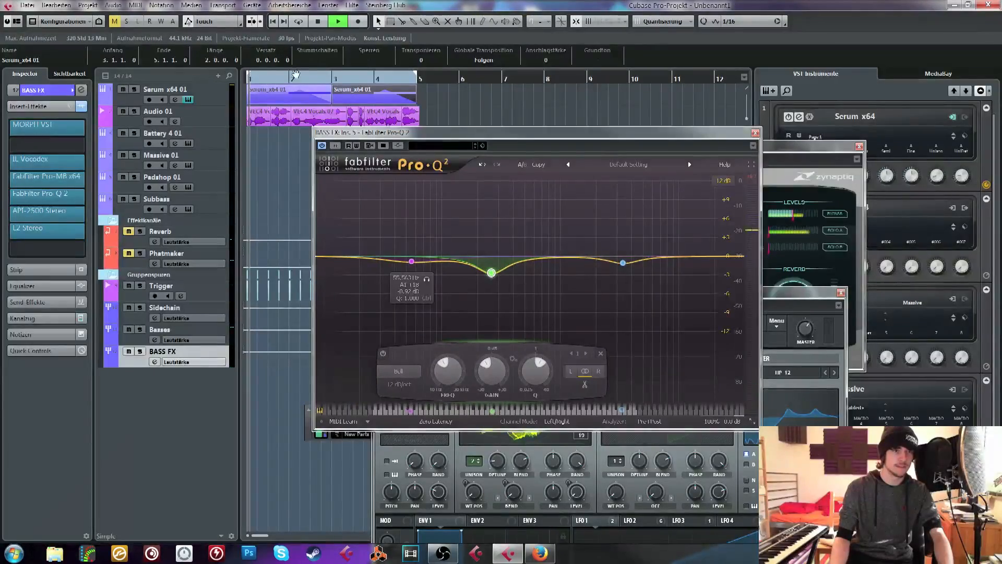
click(755, 133)
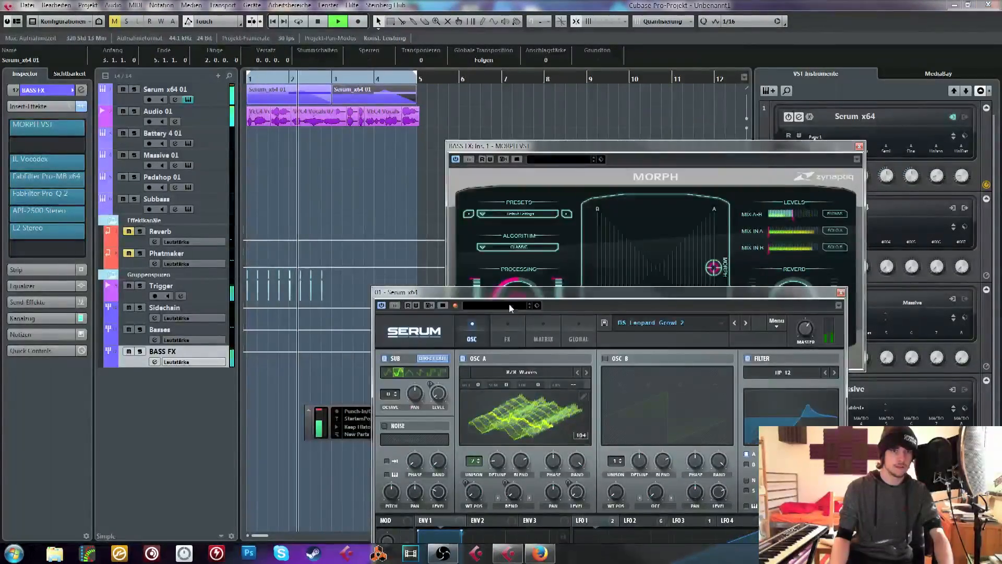
Stop playback, select the Serum x64 01 track and return the playhead to the project start
drag(509, 300, 436, 153)
key(space)
click(180, 90)
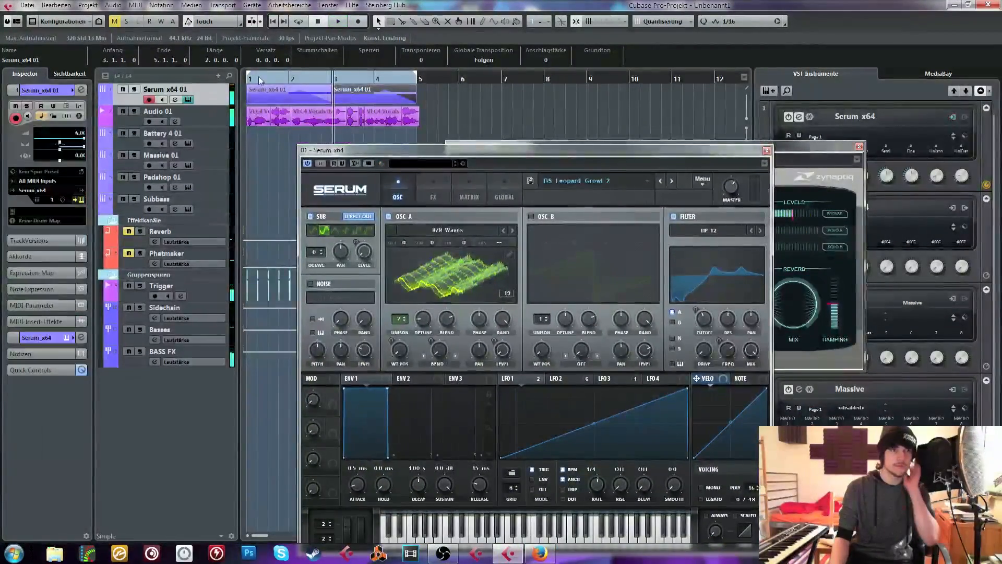
drag(256, 79, 246, 80)
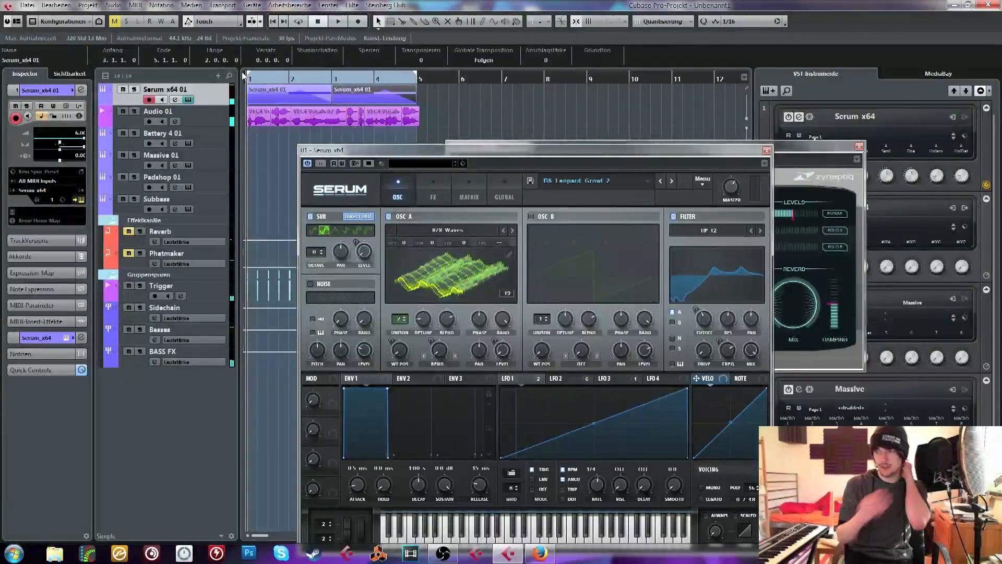
Reset Serum to the Init preset and delete both Serum parts from the track
drag(473, 88, 267, 90)
click(66, 106)
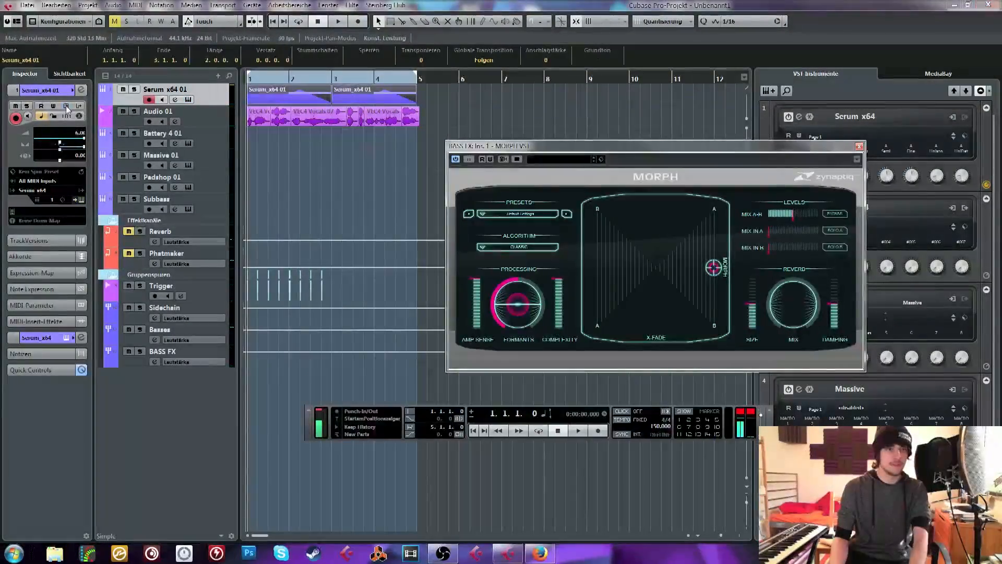
click(66, 106)
click(703, 180)
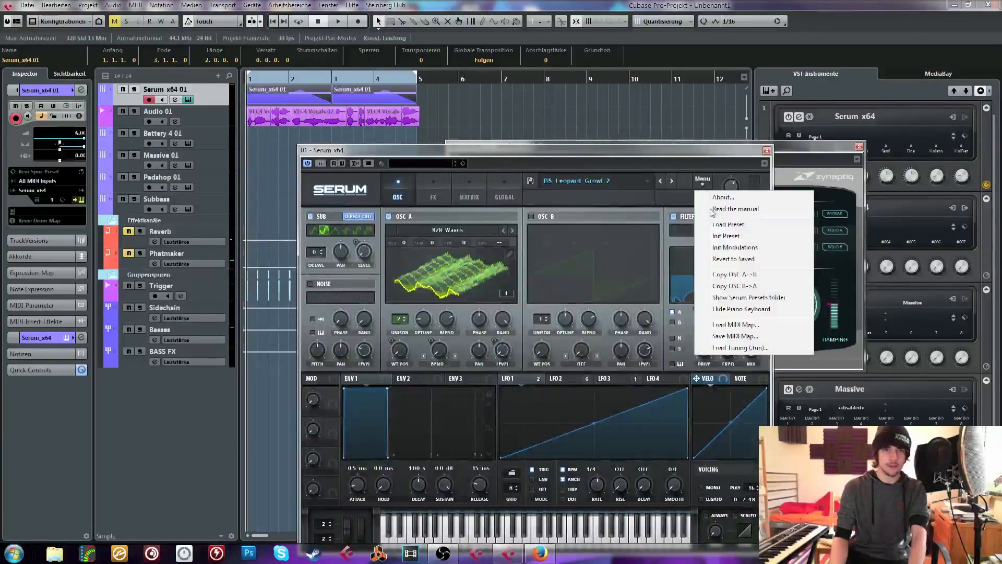
click(724, 236)
key(Delete)
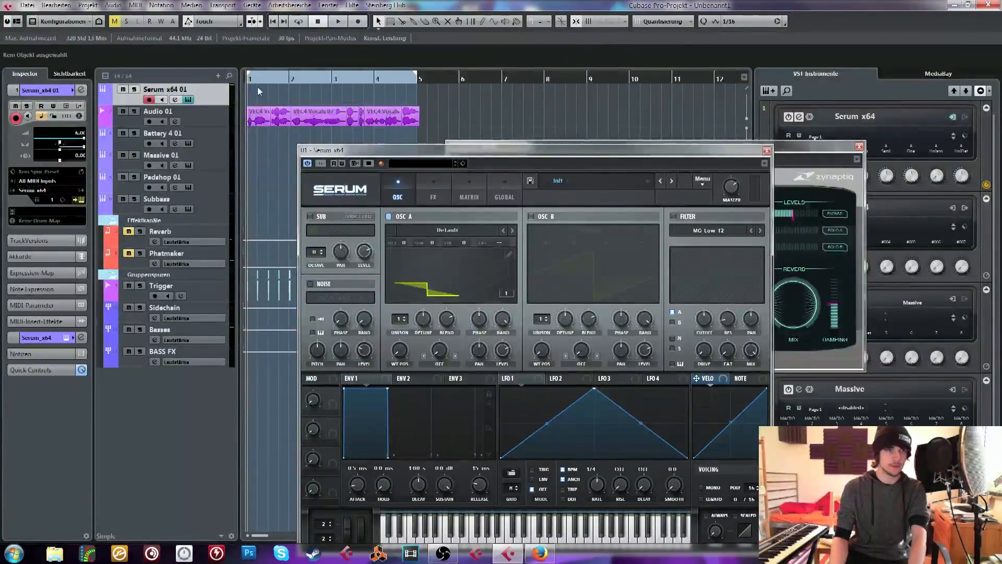
Play the vocal samples morphed with the plain Init sound, stop, and return to the project start
key(space)
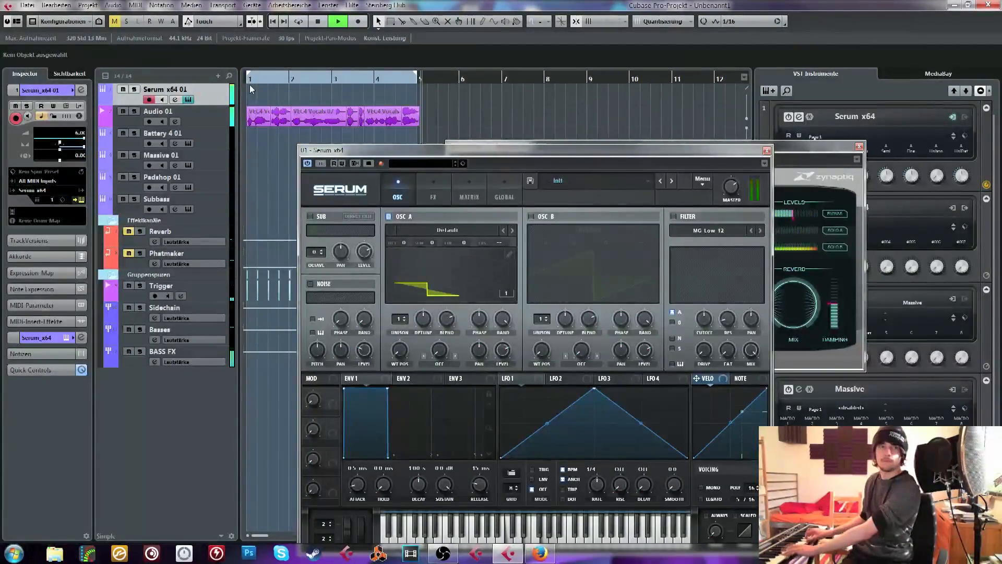
key(space)
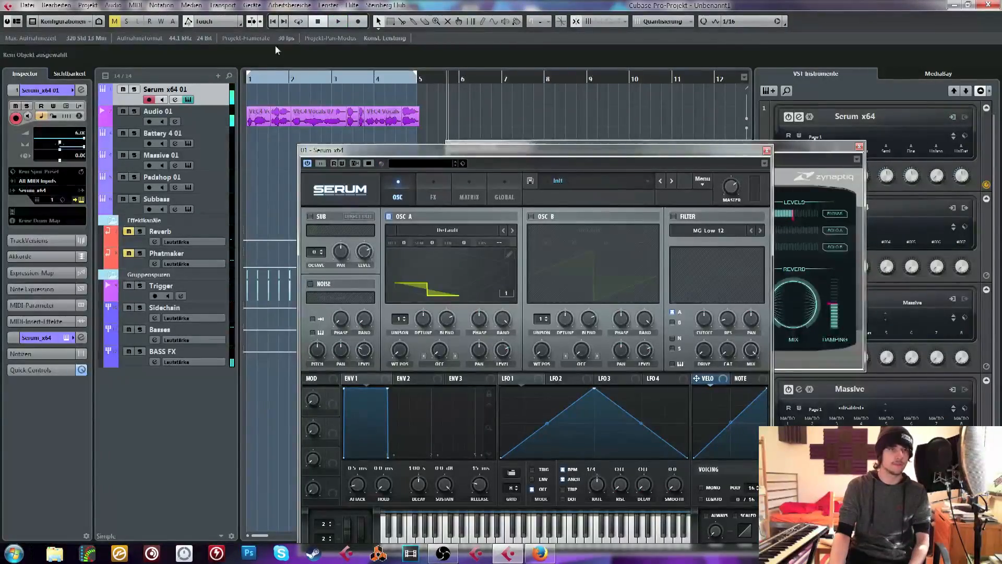
drag(264, 80, 247, 80)
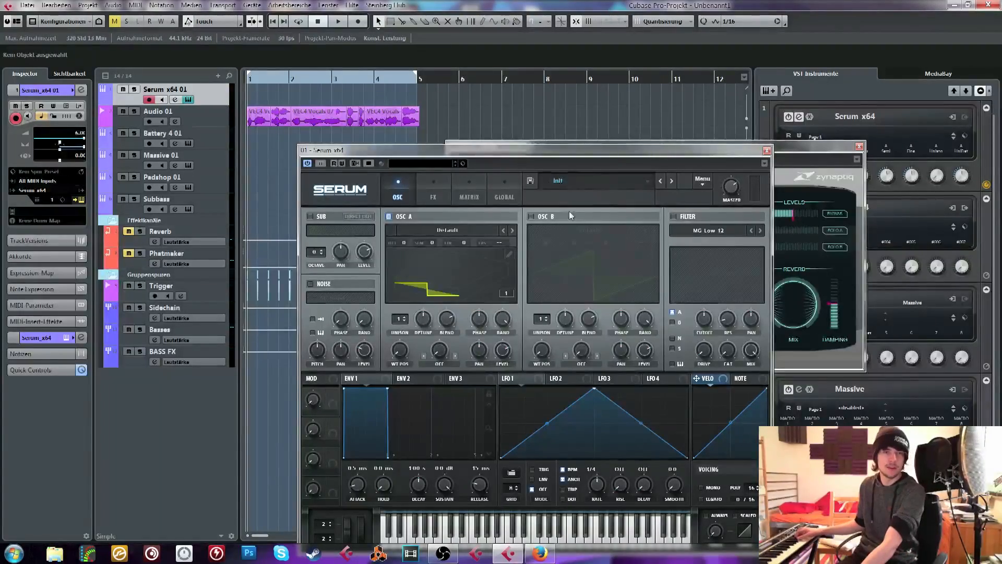
Set oscillator A's unison to 16 voices and audition it with the vocal samples
drag(399, 322, 384, 302)
key(space)
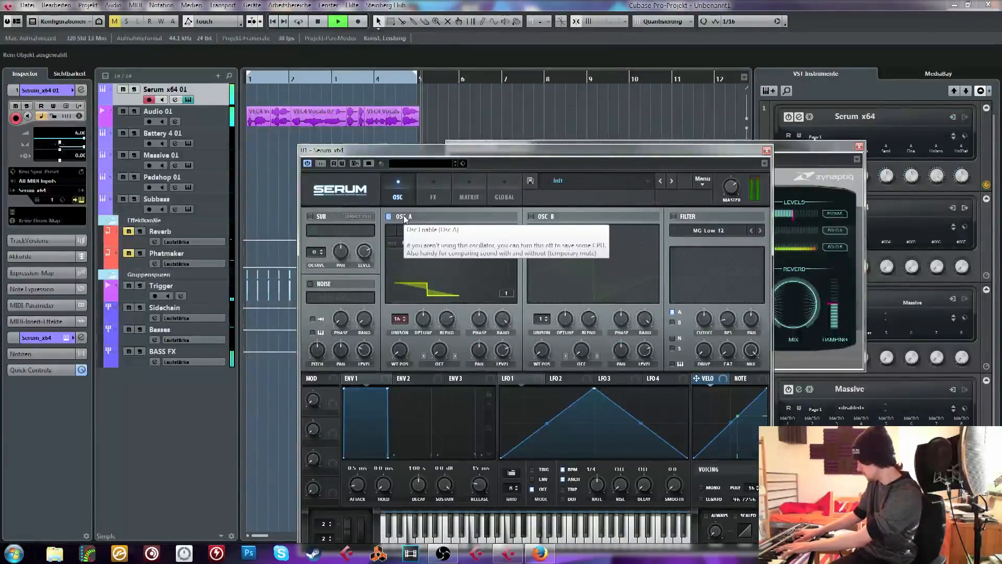
key(space)
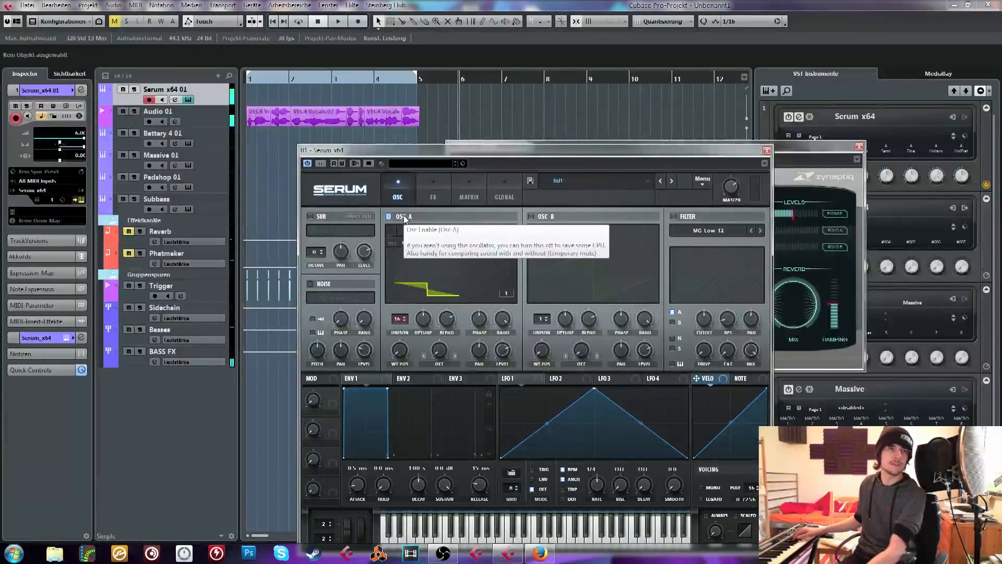
Return the playhead to the project start and enable cycle playback
click(277, 6)
click(260, 20)
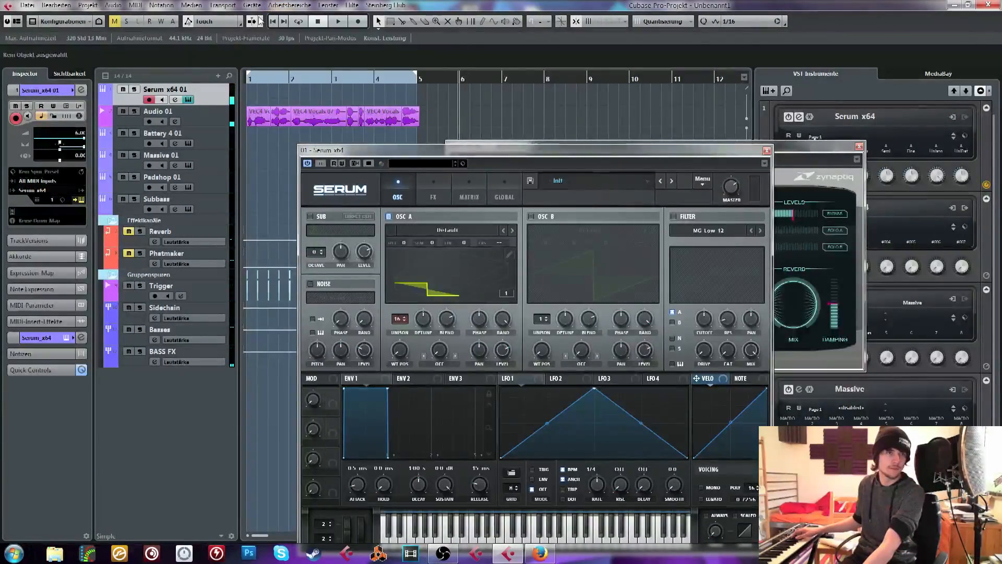
click(270, 22)
click(299, 21)
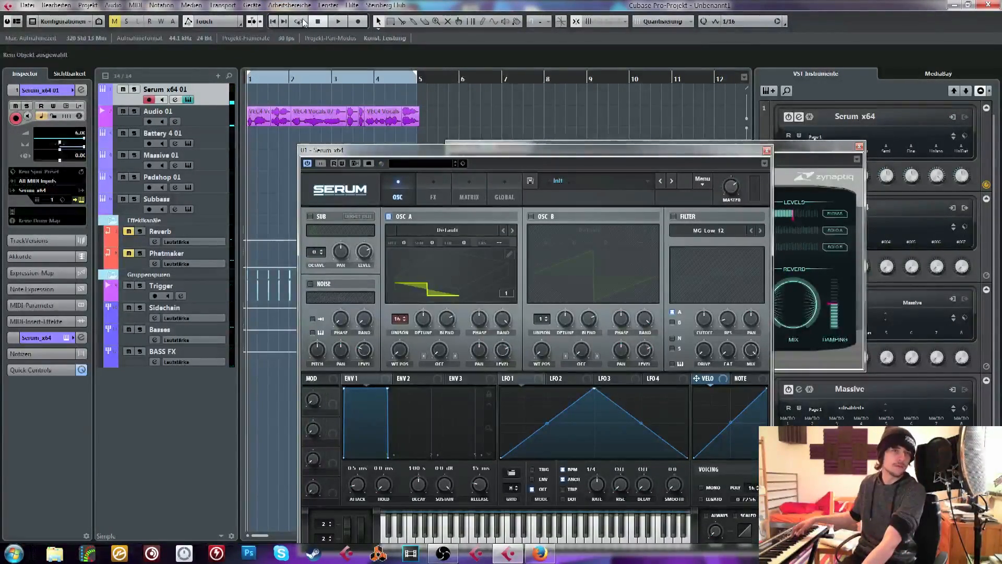
Play the looped vocal samples with the 16-voice Serum sound, stop, and return to the project start
click(339, 21)
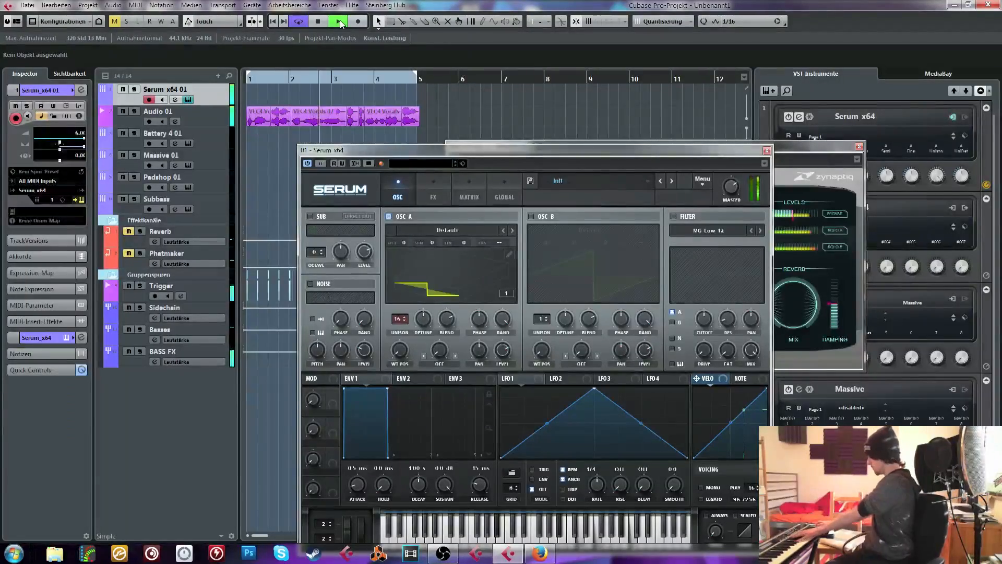
key(space)
click(340, 24)
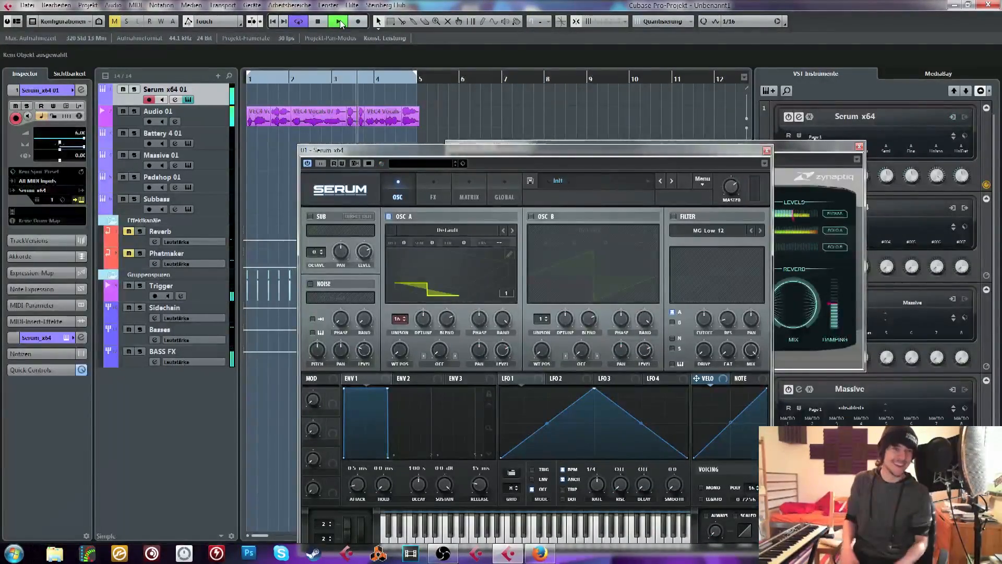
key(space)
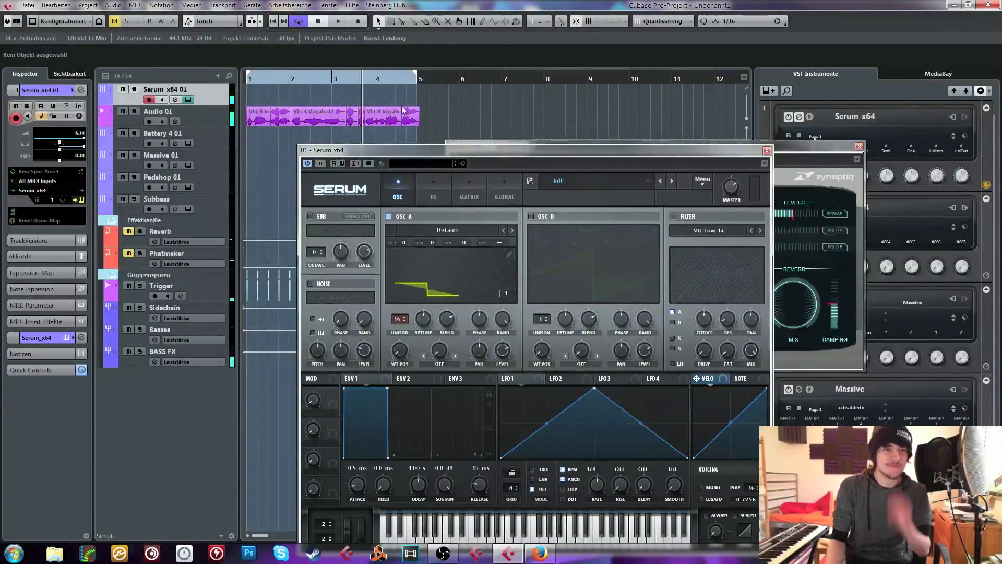
drag(298, 79, 223, 78)
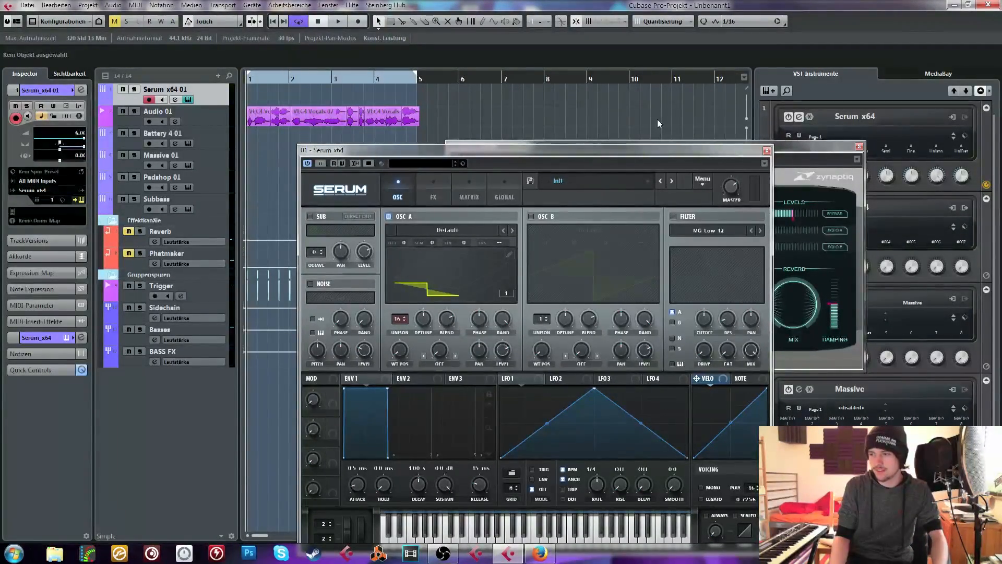
Reopen the Serum window and load the preset BS Old BT Bass from the VR Serum Presets Pack
double_click(190, 101)
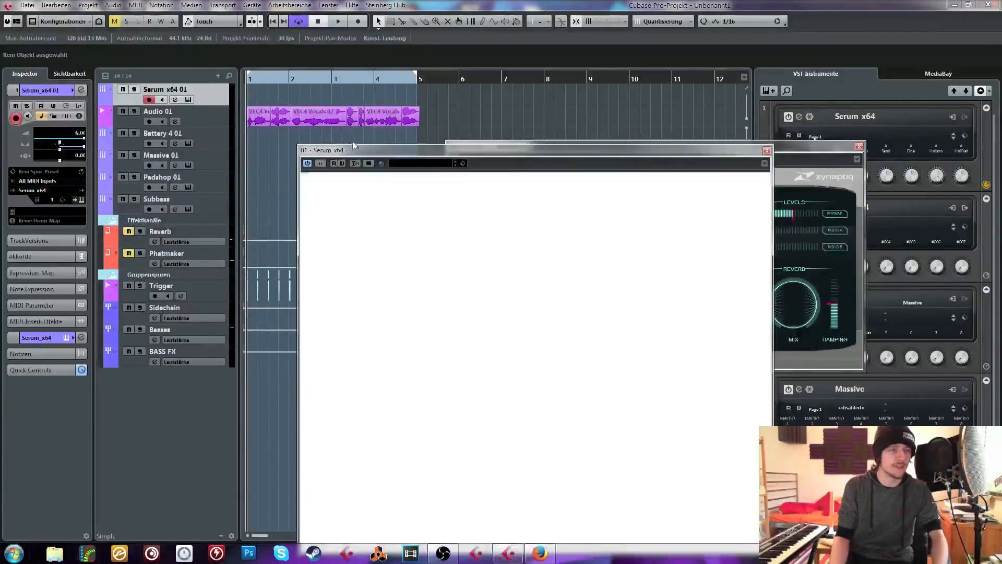
click(611, 182)
mouse_move(642, 365)
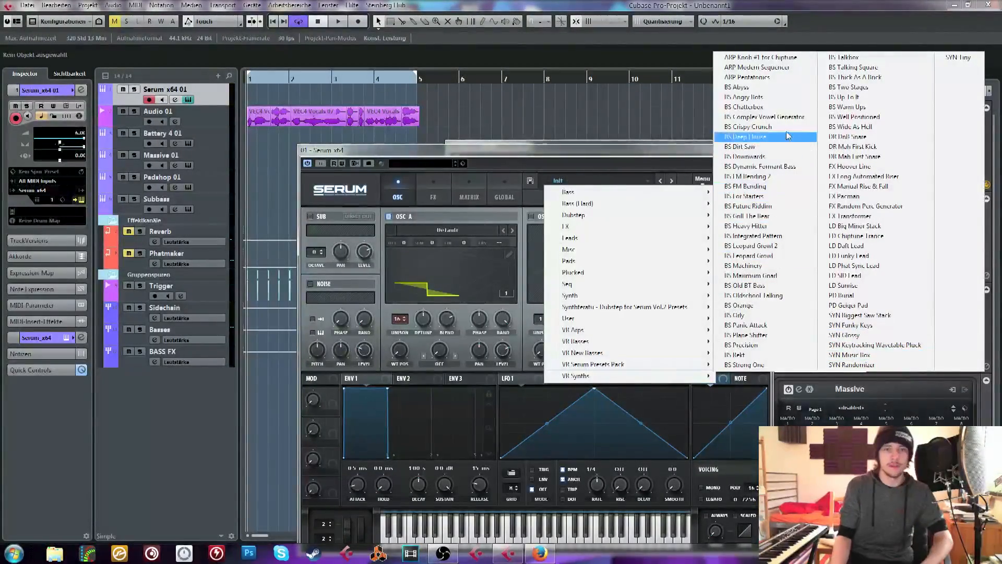
click(783, 286)
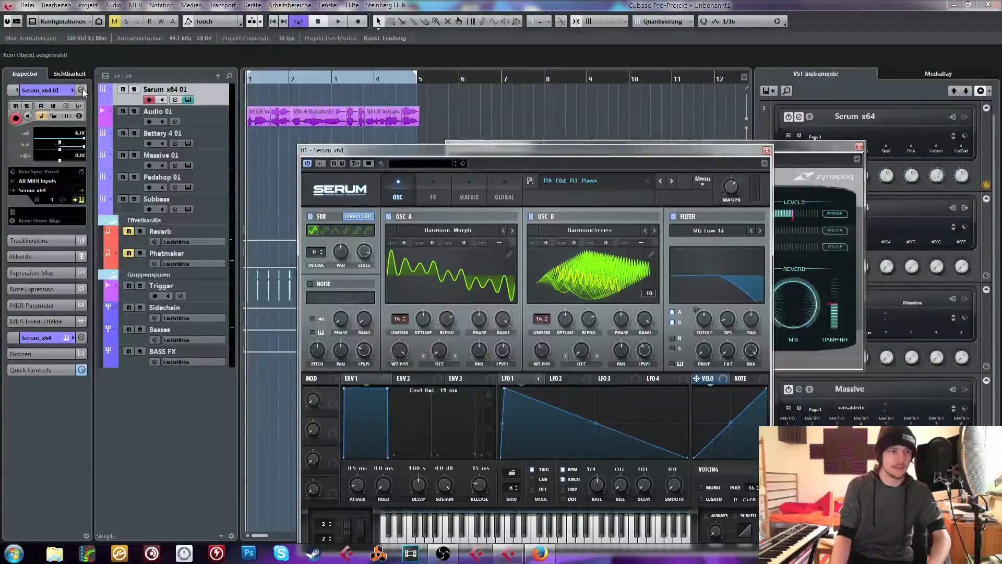
Open the channel settings of Serum x64 01 and examine its output destinations and sends
click(81, 91)
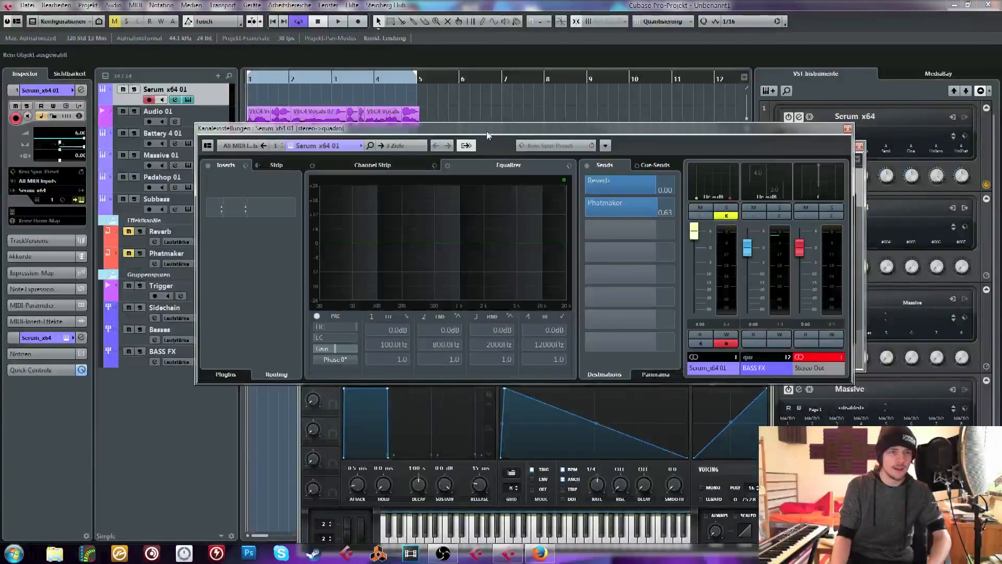
click(417, 146)
click(669, 96)
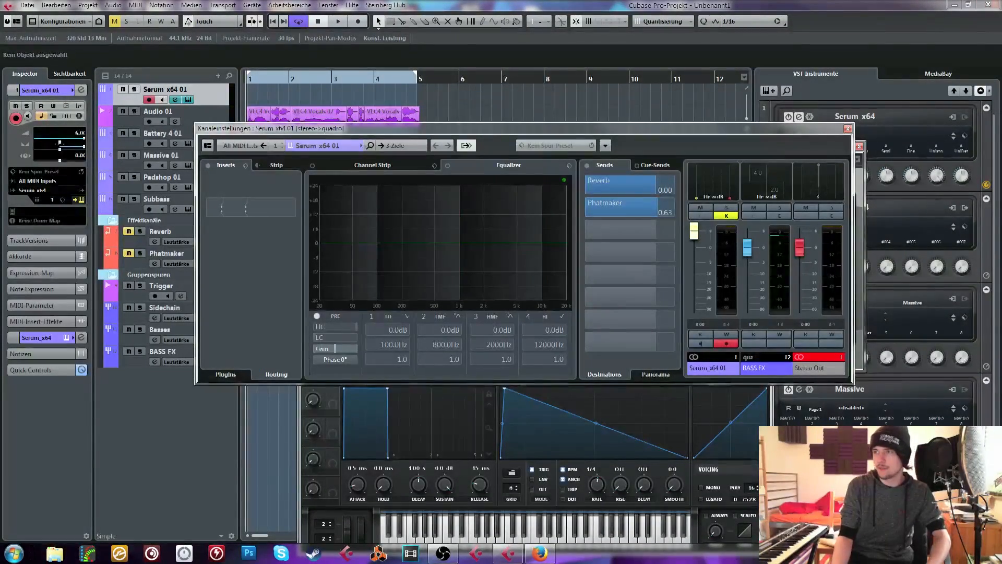
key(alt+Tab)
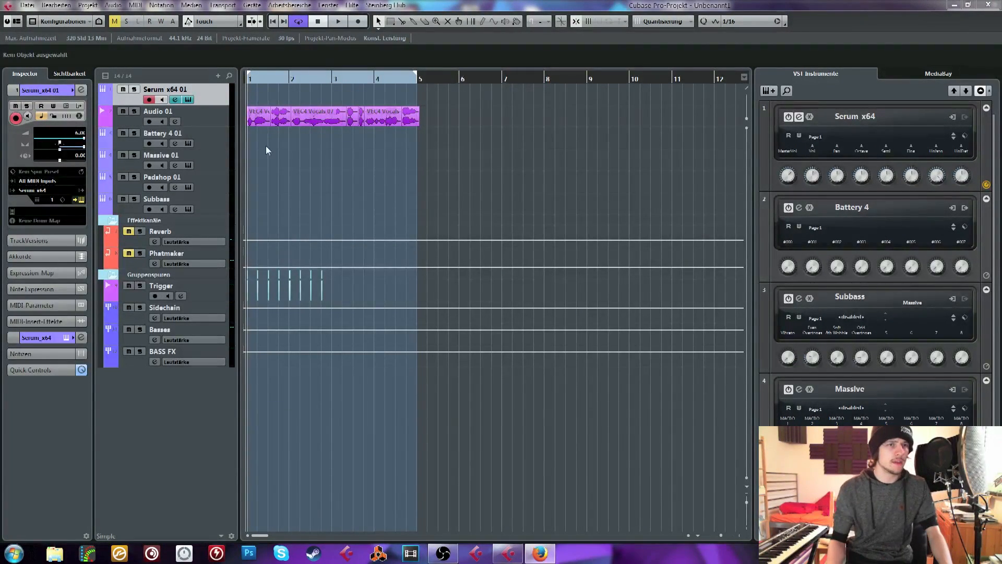
click(259, 78)
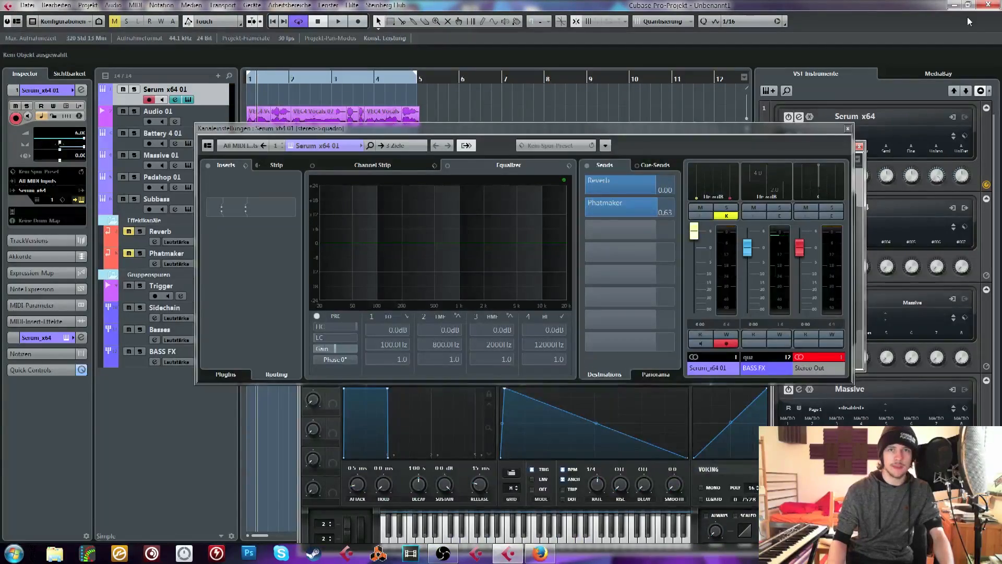
Close the project without saving and delete the files created since the last save
click(988, 6)
click(501, 302)
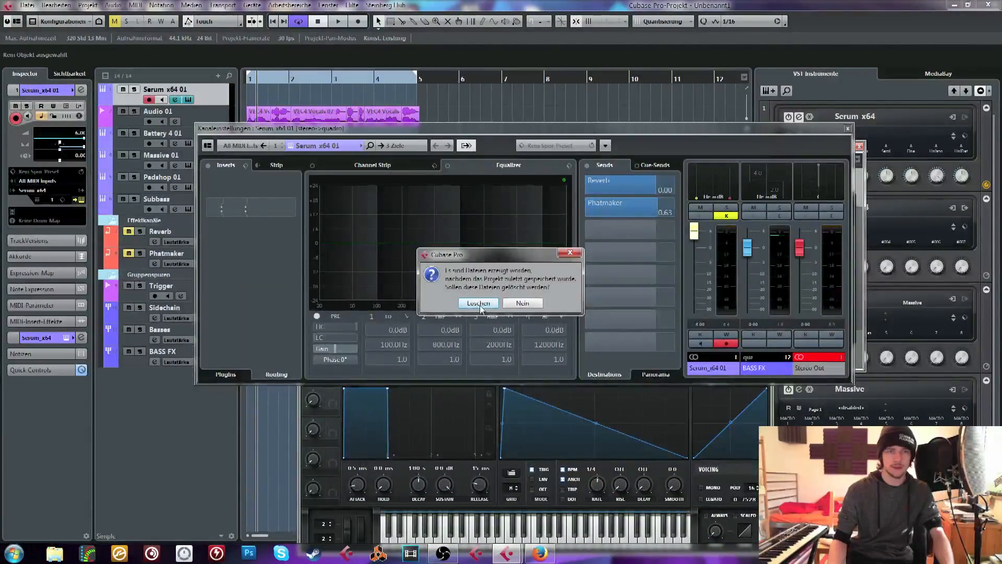
click(478, 303)
Open the recent project Songwriterweek Folk Blues Country
click(27, 7)
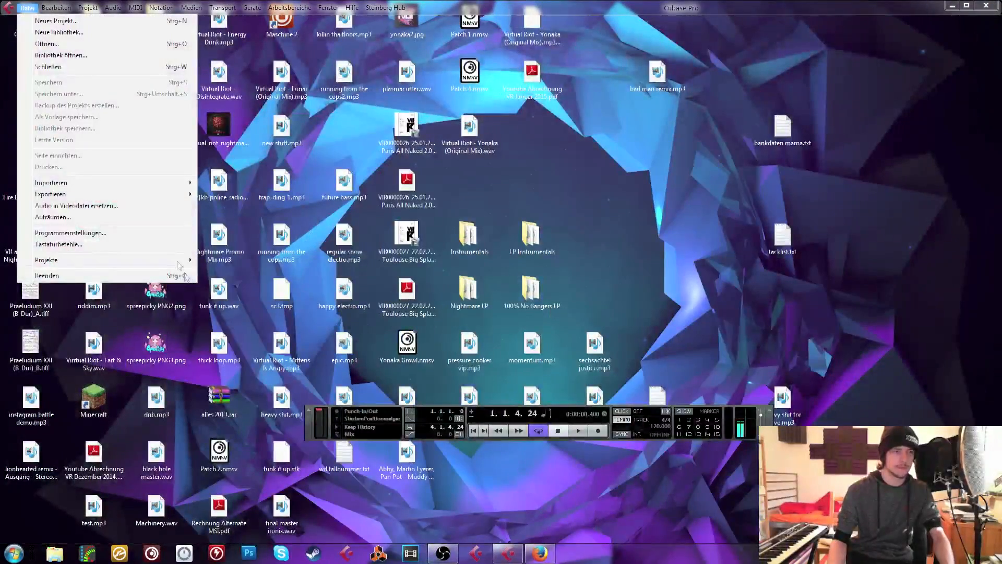
mouse_move(179, 261)
click(325, 251)
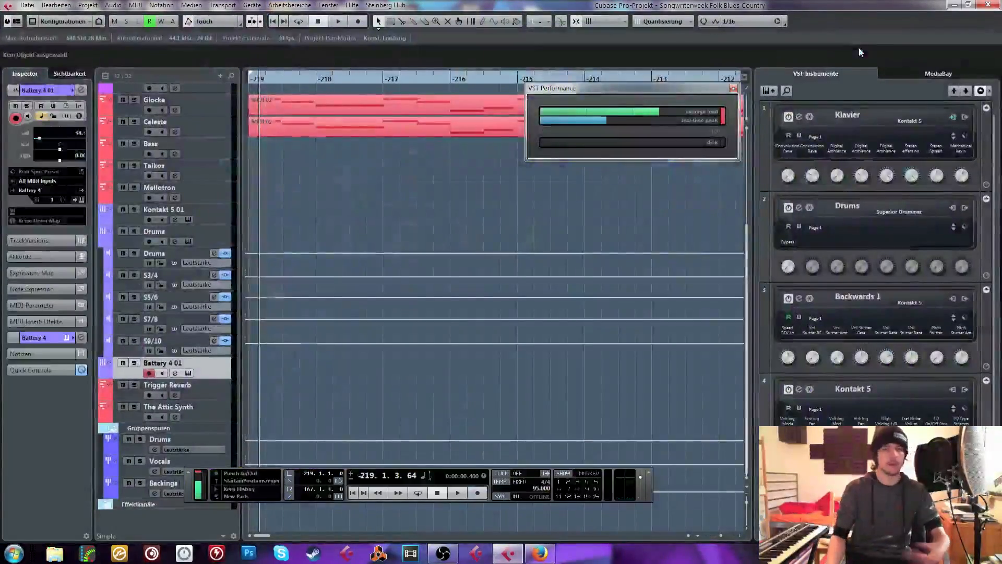
Close the VST Performance window, zoom out to the whole arrangement, and move the transport panel clear of the track names
click(732, 87)
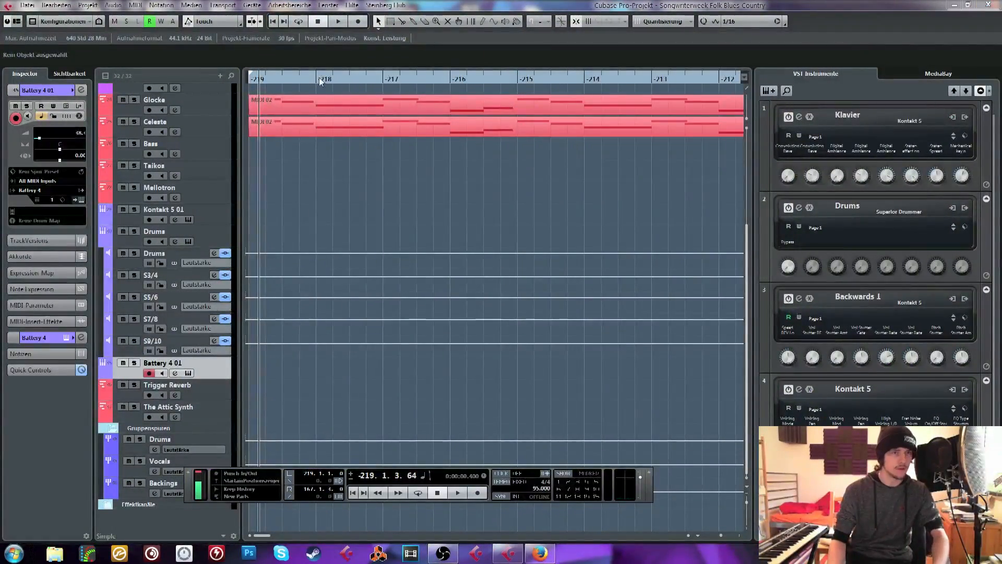
drag(283, 77, 256, 101)
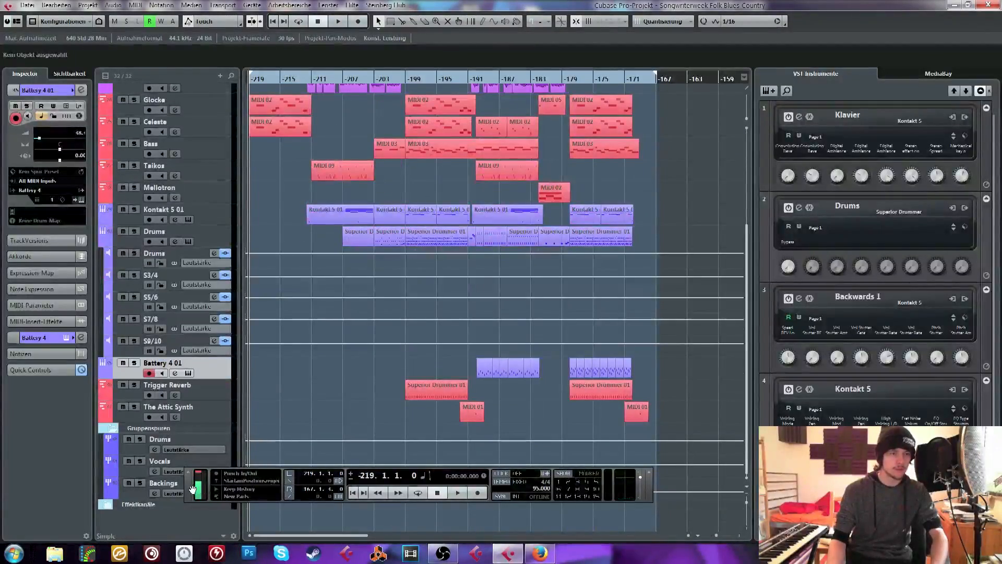
drag(271, 493, 345, 498)
Expand the Backings folder to examine its individual vocal tracks and collapse it again
scroll(337, 391, up, 4)
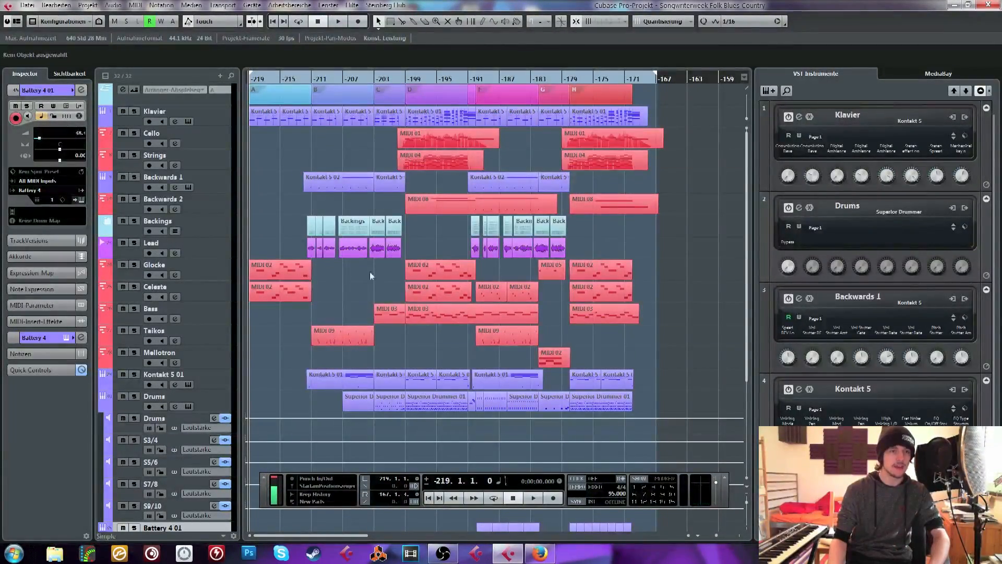
click(107, 226)
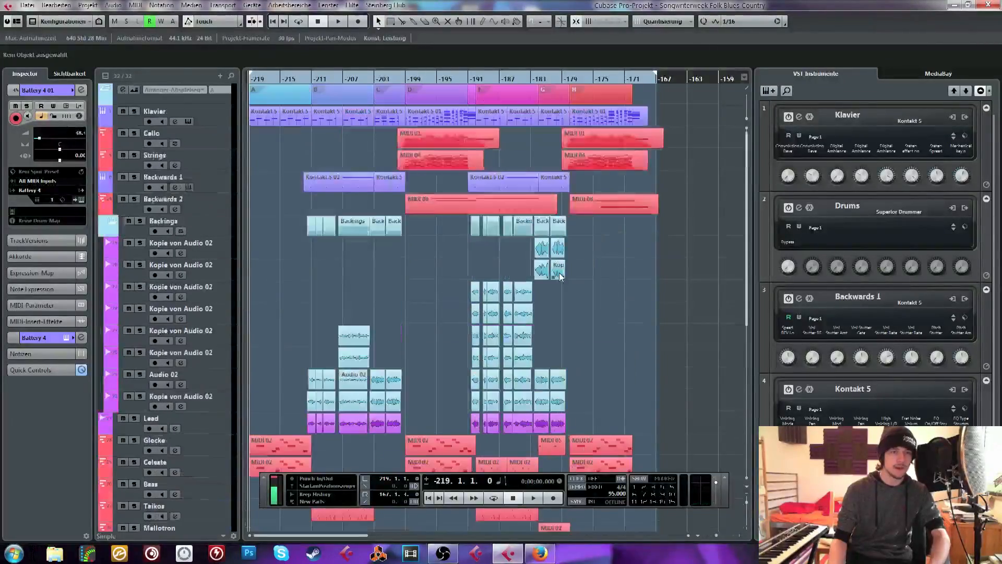
click(110, 226)
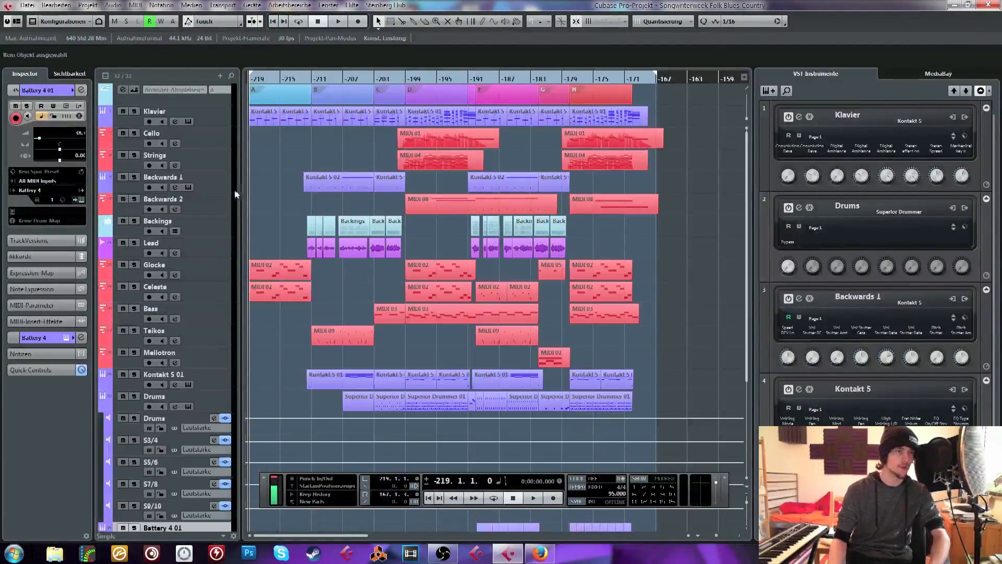
Play the arrangement from about bar -215 to about bar -190 with the transport panel hidden
key(h)
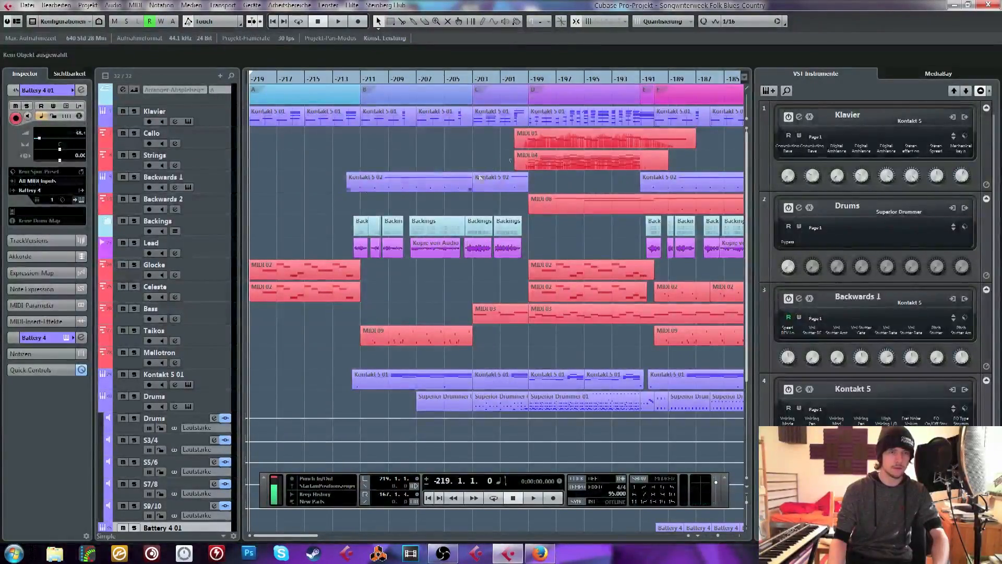
click(307, 79)
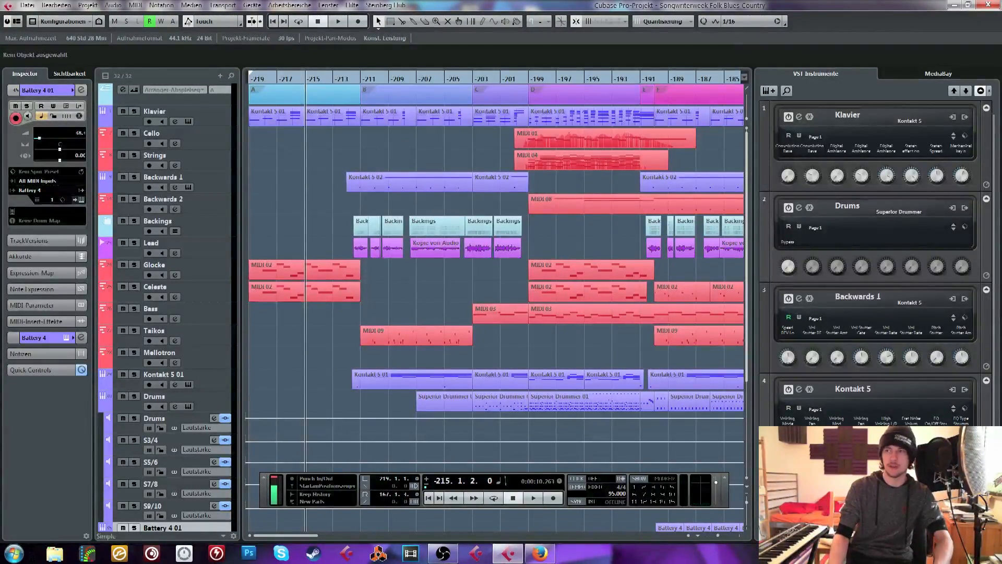
key(space)
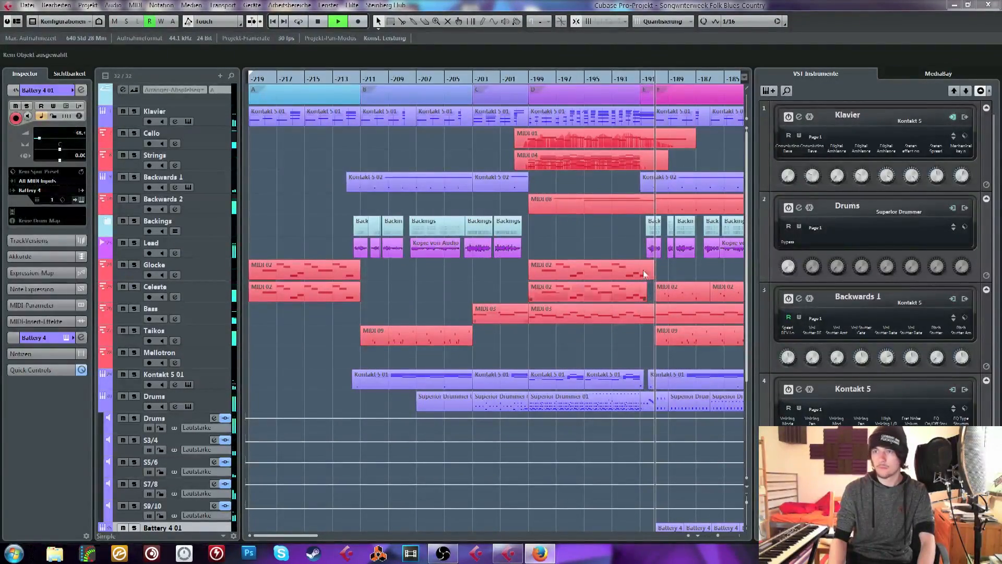
key(F2)
key(space)
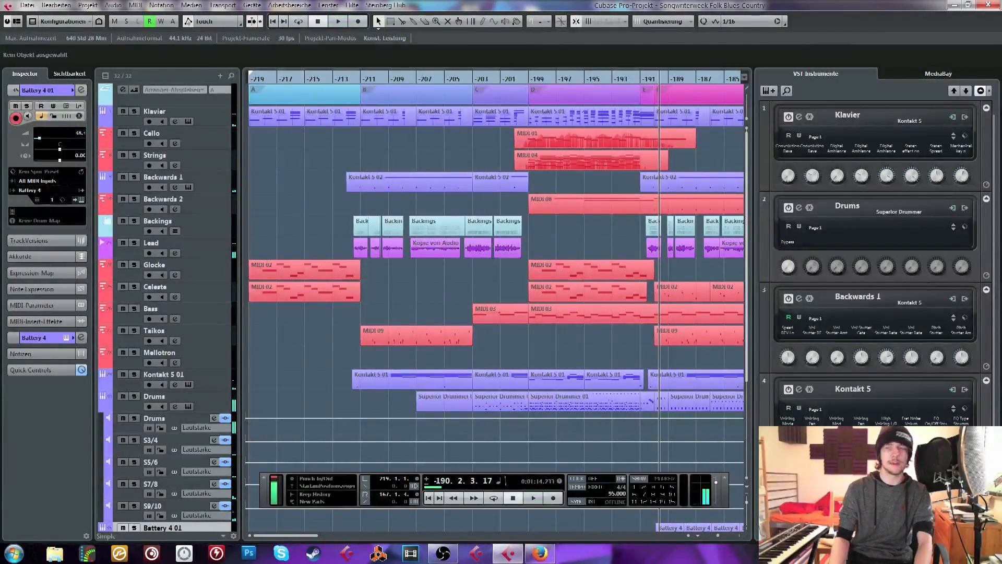
key(F2)
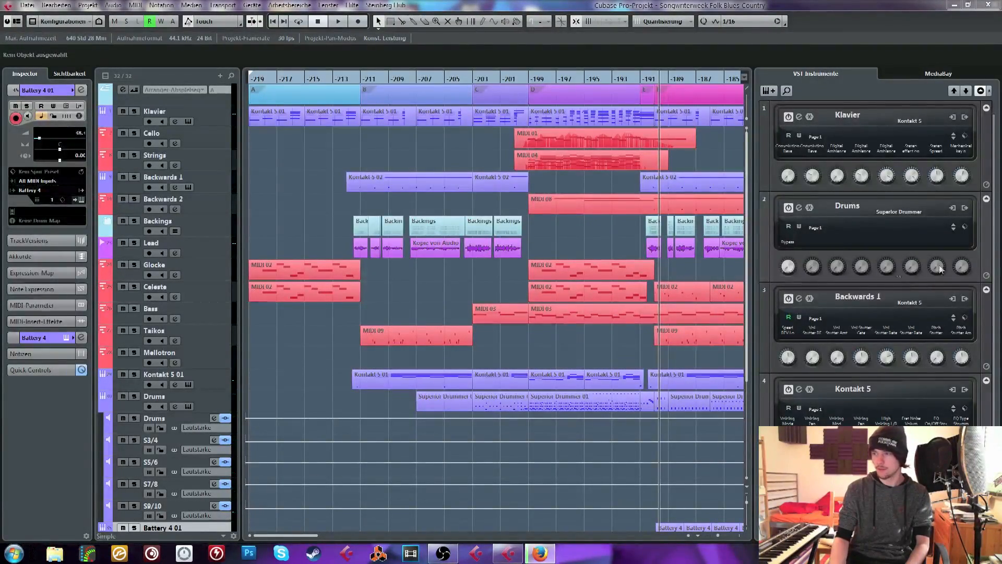
click(612, 265)
key(F2)
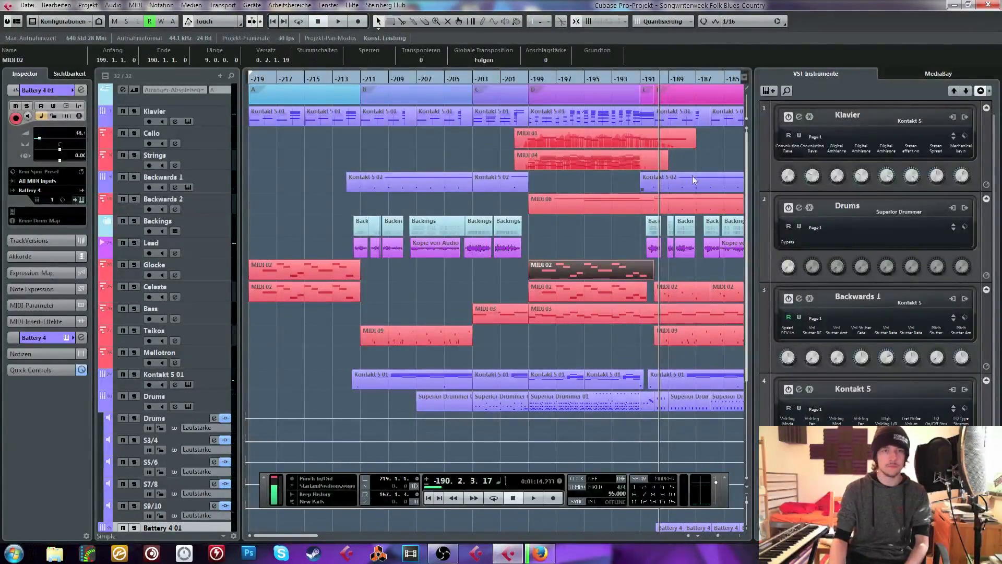
drag(700, 155, 749, 161)
click(565, 162)
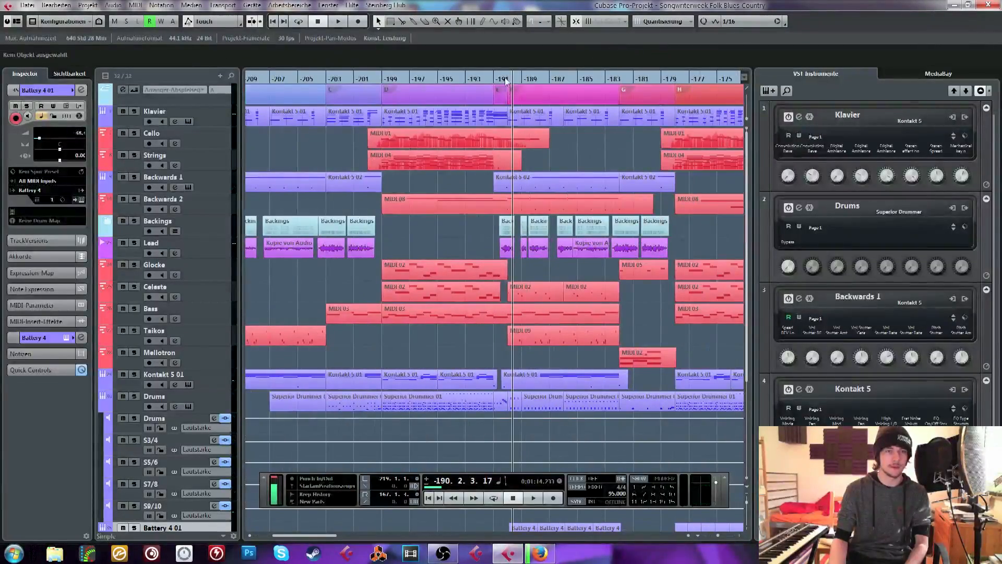
click(506, 78)
key(F2)
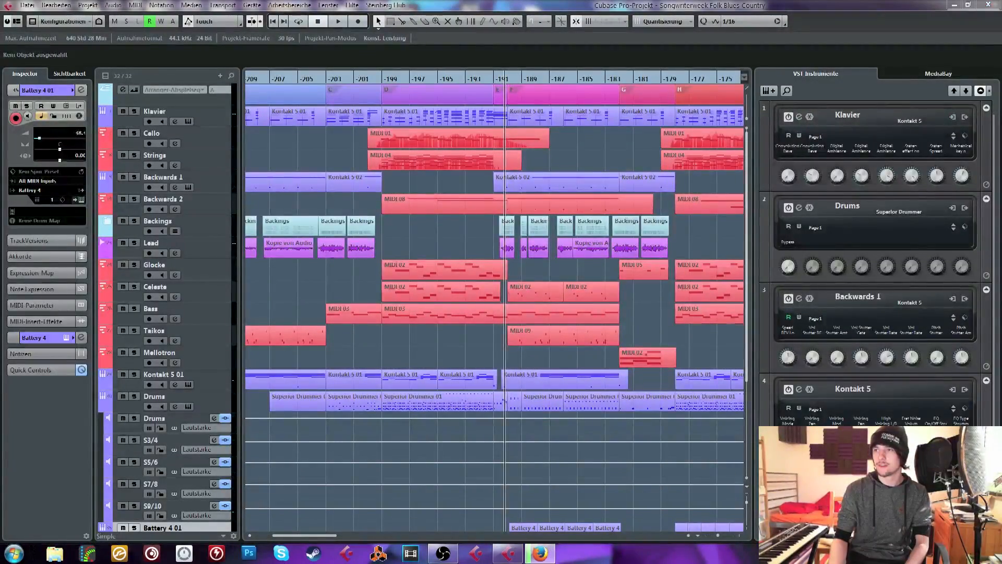
key(F2)
drag(712, 218, 744, 237)
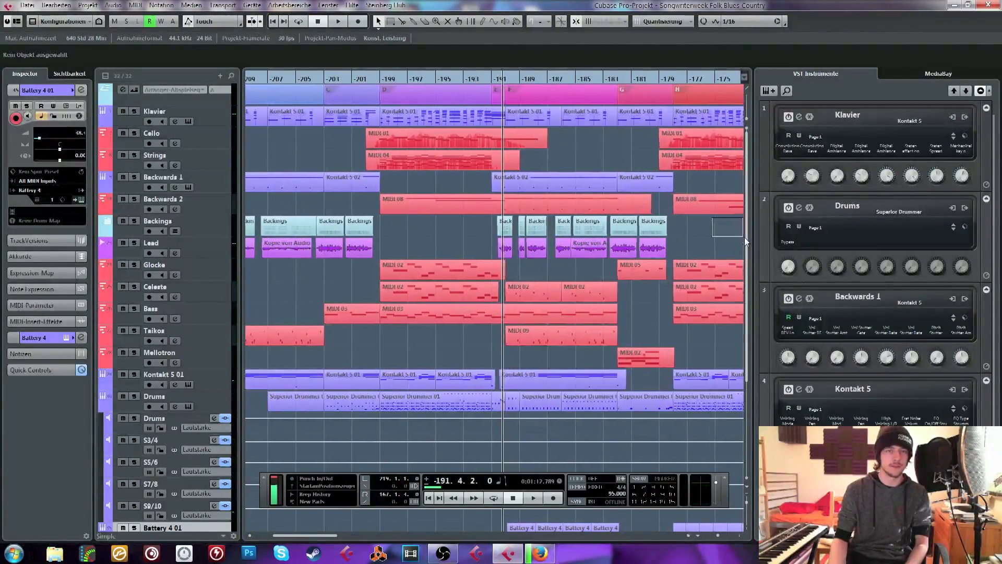
scroll(671, 226, down, 4)
scroll(418, 247, up, 4)
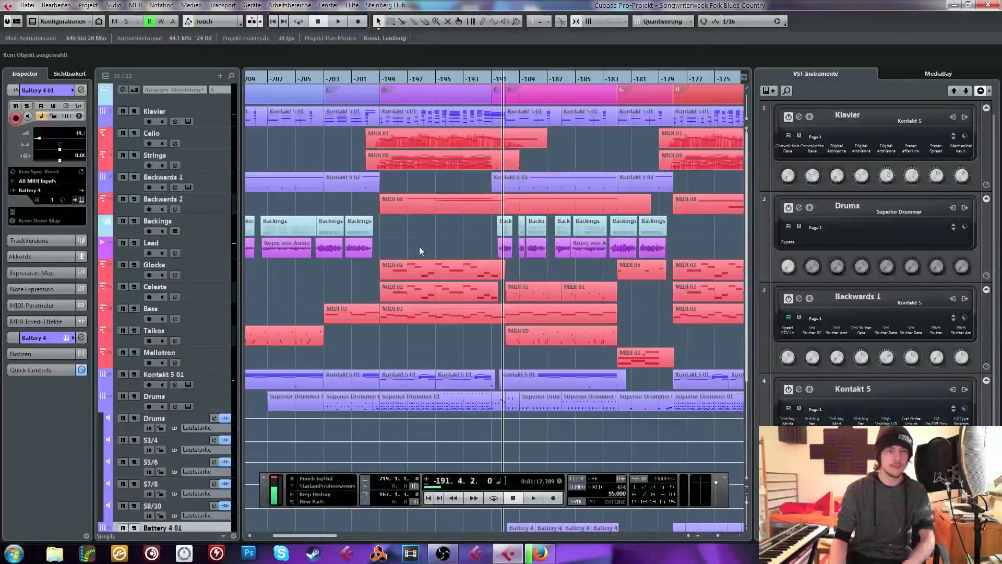
Move the playhead to bar -201 and try soloing the Drums and Kontakt 5 01 tracks
drag(380, 81, 329, 114)
click(134, 396)
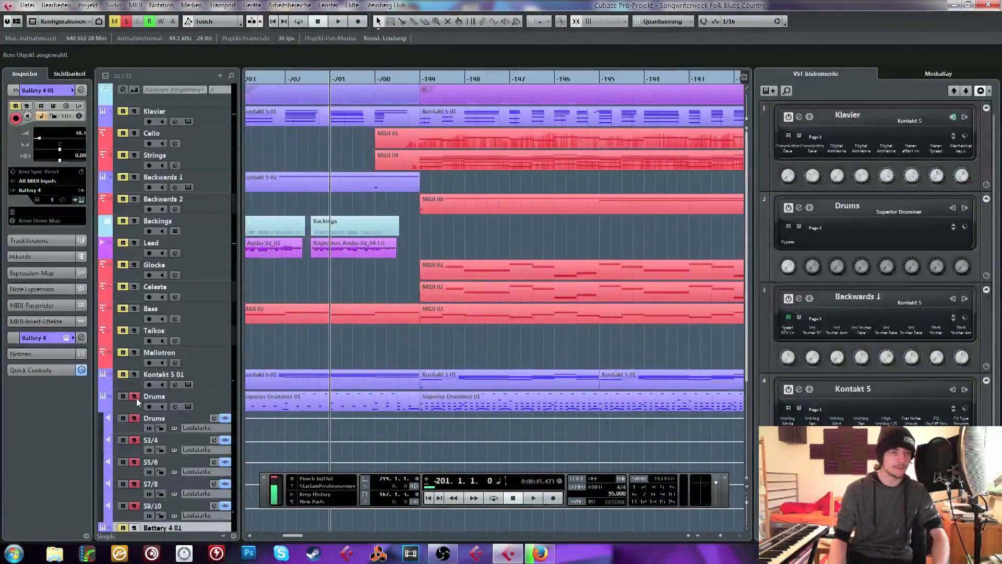
click(134, 374)
click(134, 396)
click(135, 380)
click(135, 374)
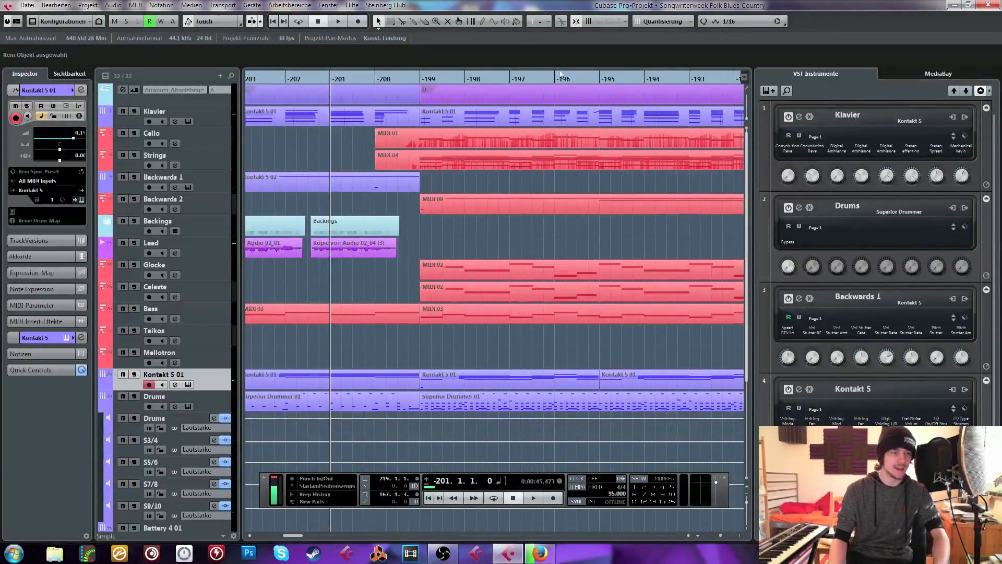
Solo the Drums instrument track, listen to it from about bar -199, and release the solo
scroll(432, 287, down, 4)
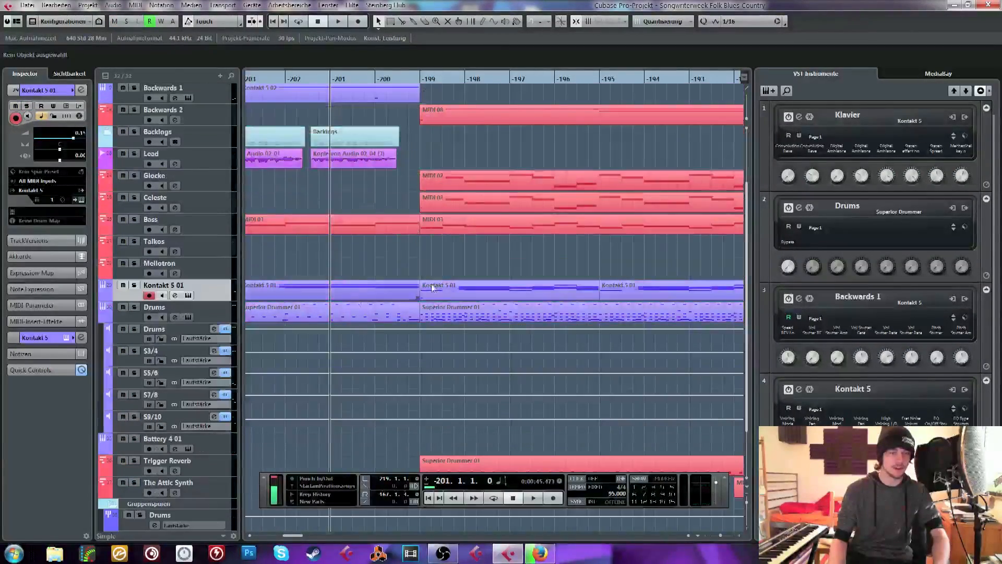
click(134, 307)
click(412, 78)
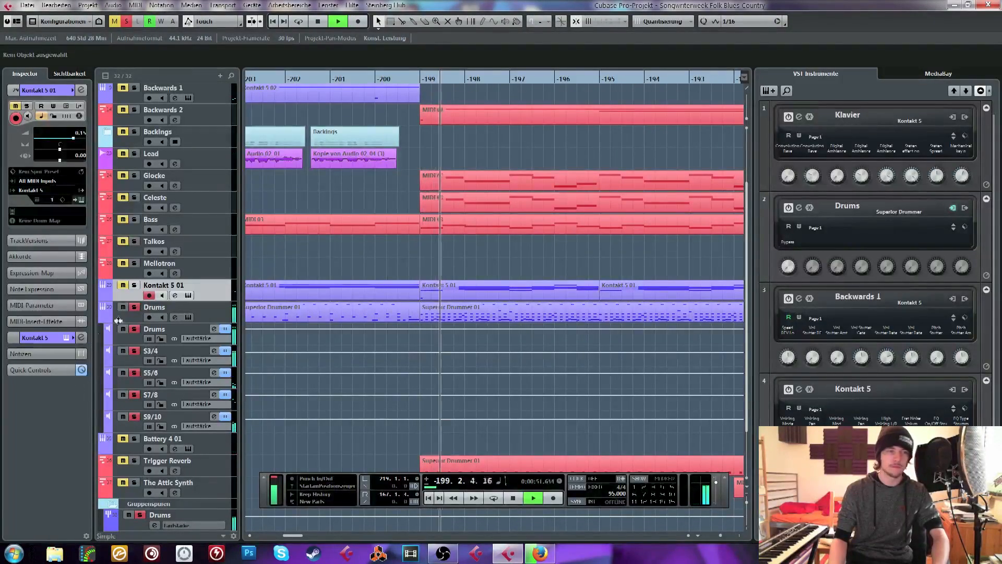
key(space)
click(135, 307)
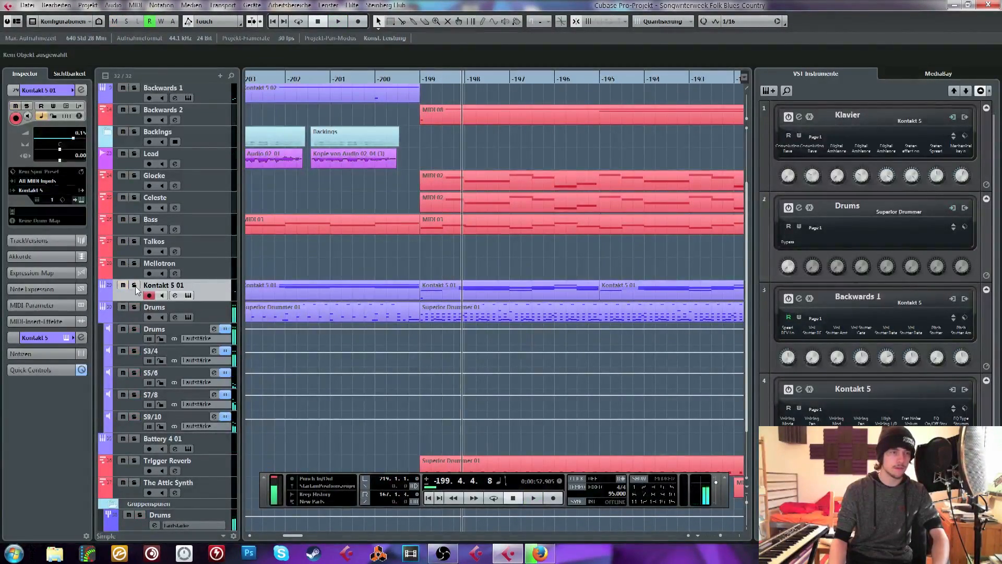
Solo the Kontakt 5 01 track, listen to it from about bar -199, and release the solo
click(134, 285)
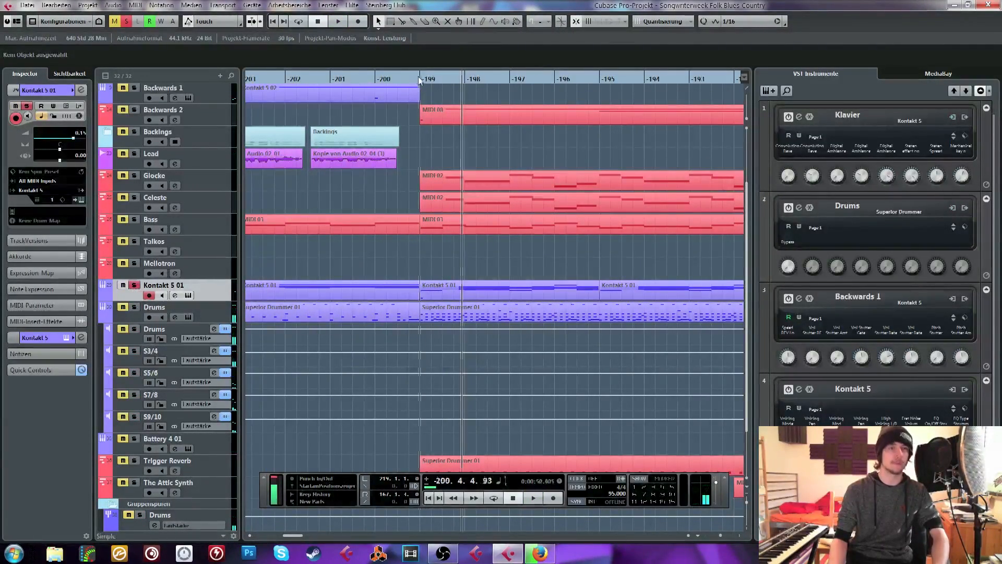
drag(419, 80, 647, 74)
key(space)
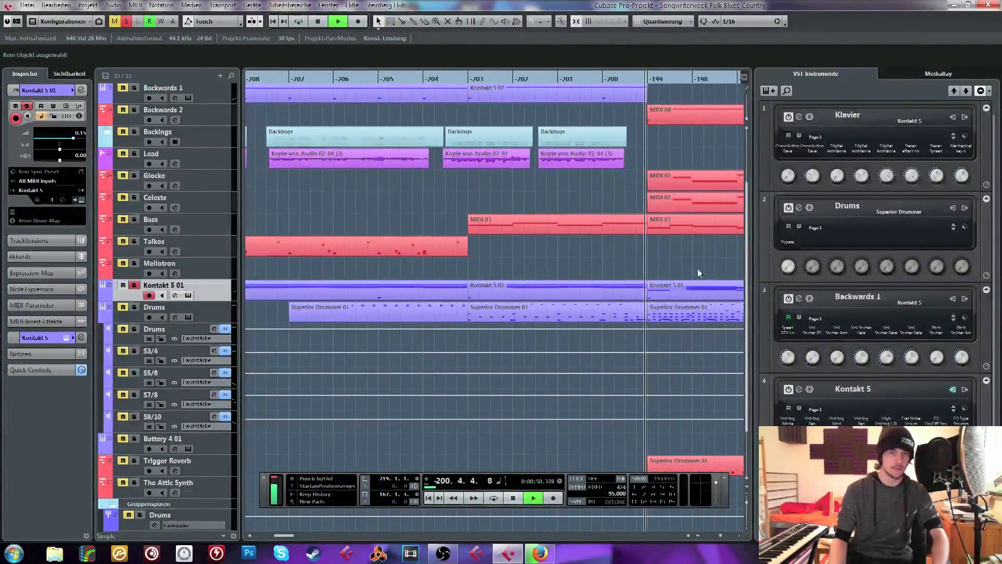
drag(735, 259, 806, 246)
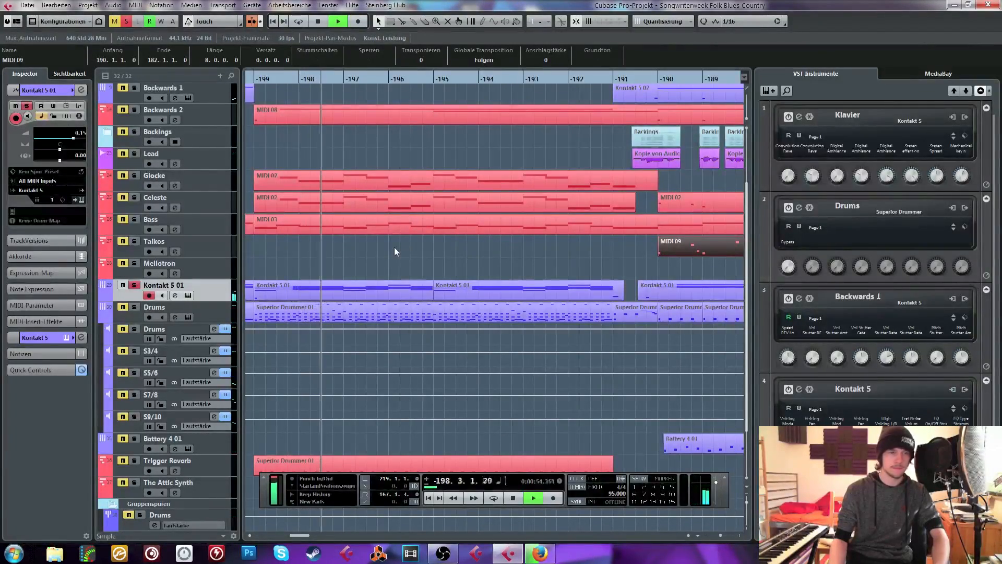
key(space)
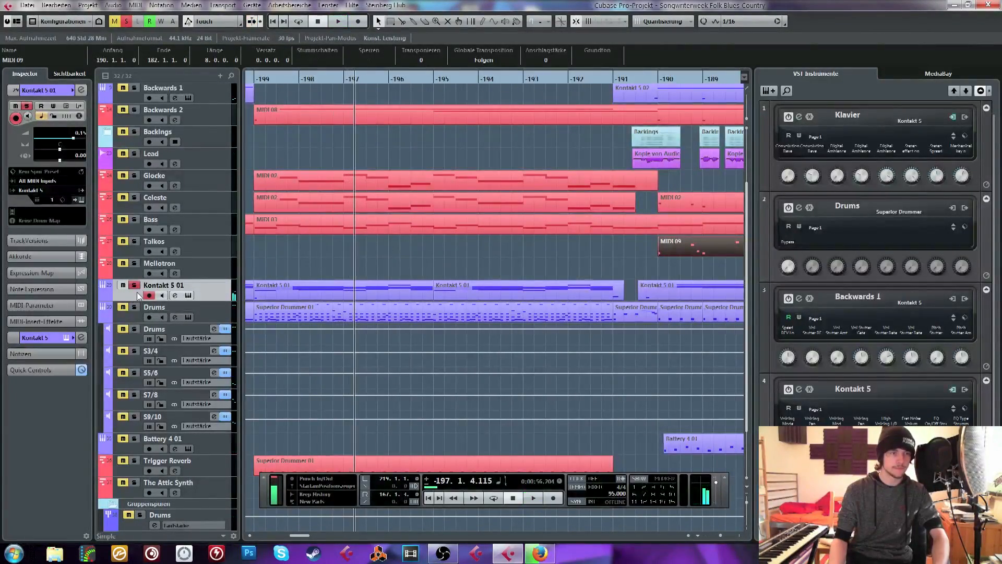
click(134, 285)
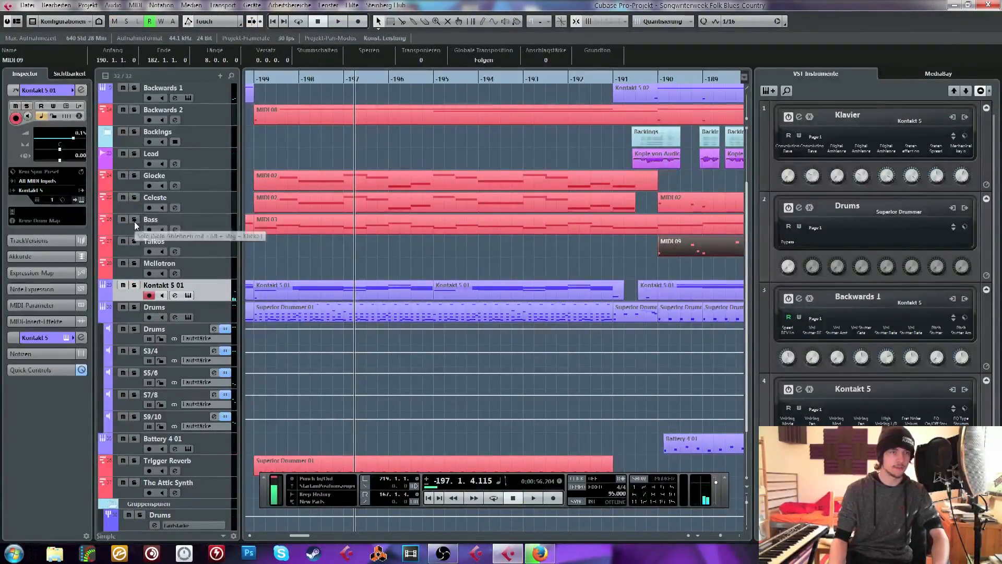
Solo the Glocke track instead of Celeste, listen to it from about bar -199, and release the solo
click(135, 198)
click(134, 198)
click(134, 176)
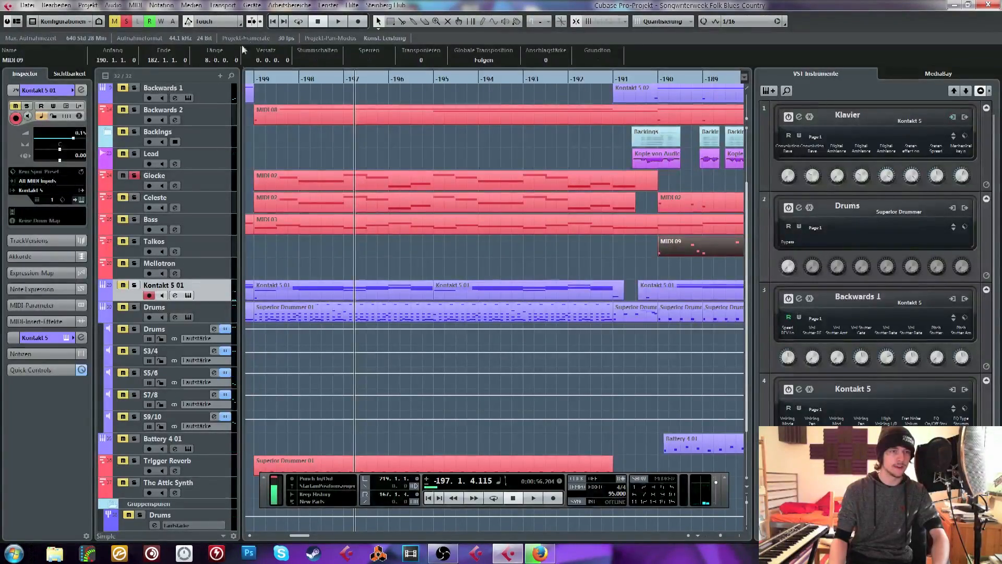
drag(253, 78, 238, 83)
click(193, 176)
key(space)
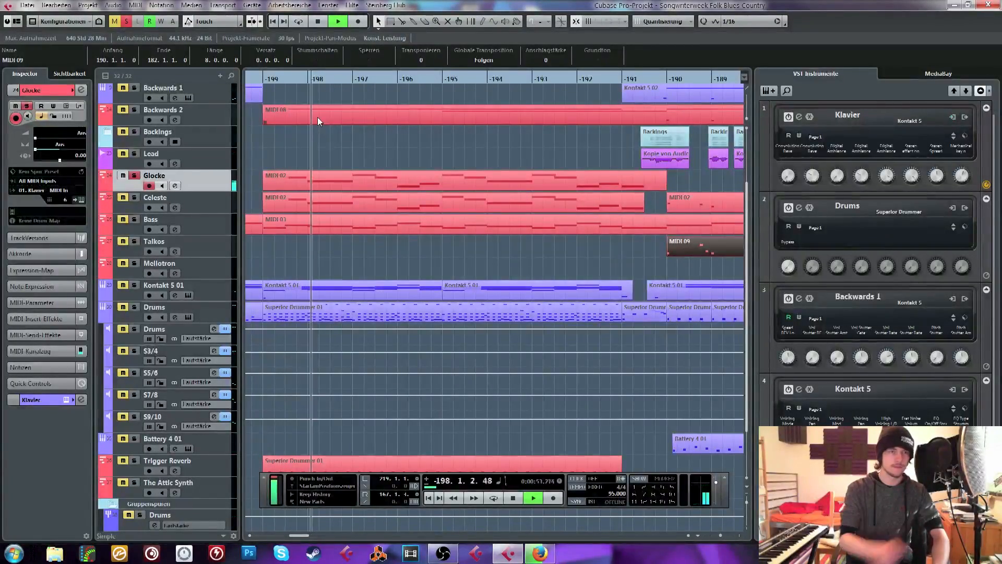
key(space)
click(134, 176)
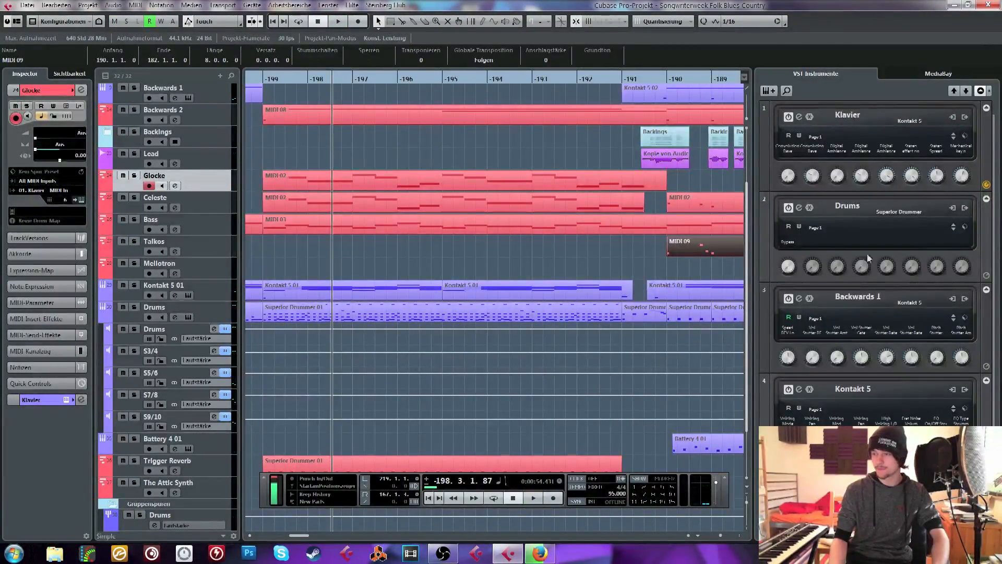
click(679, 257)
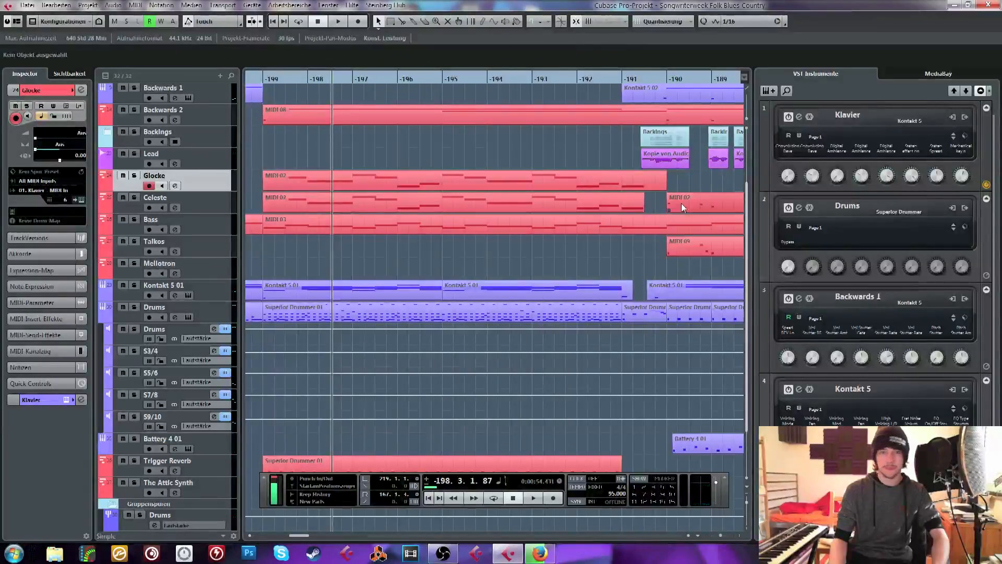
Close the project Songwriterweek Folk Blues Country and save its changes
click(995, 3)
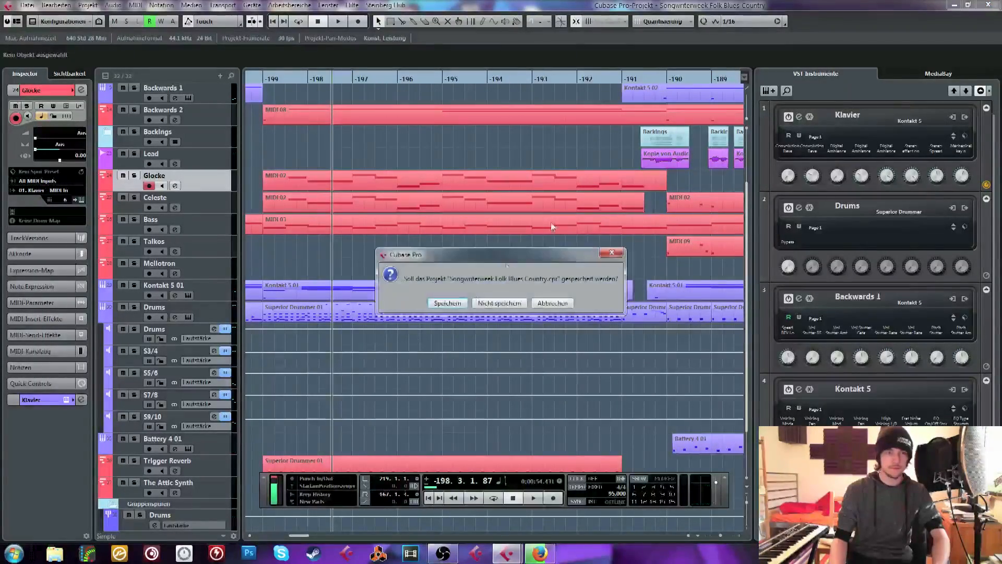
click(448, 304)
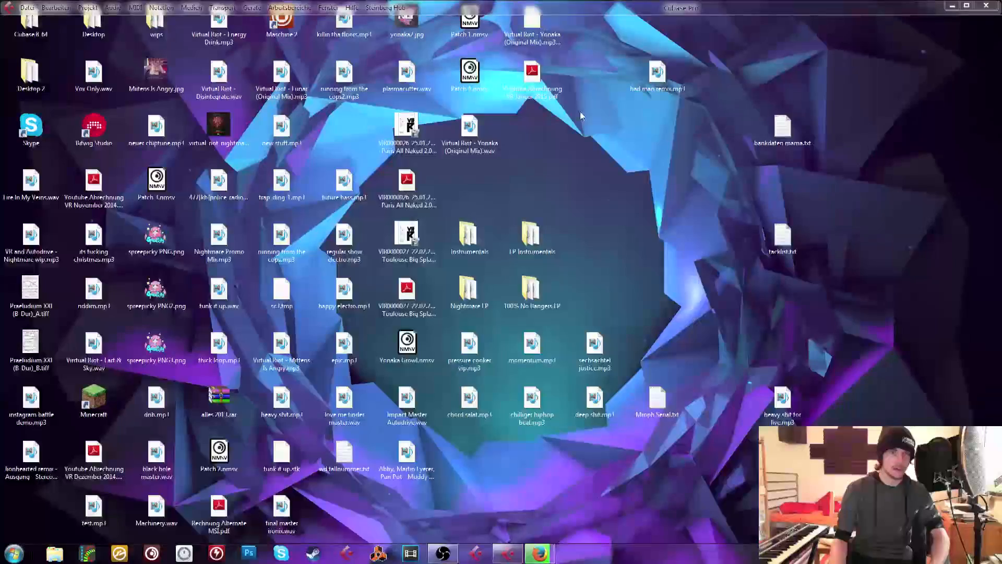
Open another project from the Steinberg Hub and switch to the Firefox window while it loads
click(30, 10)
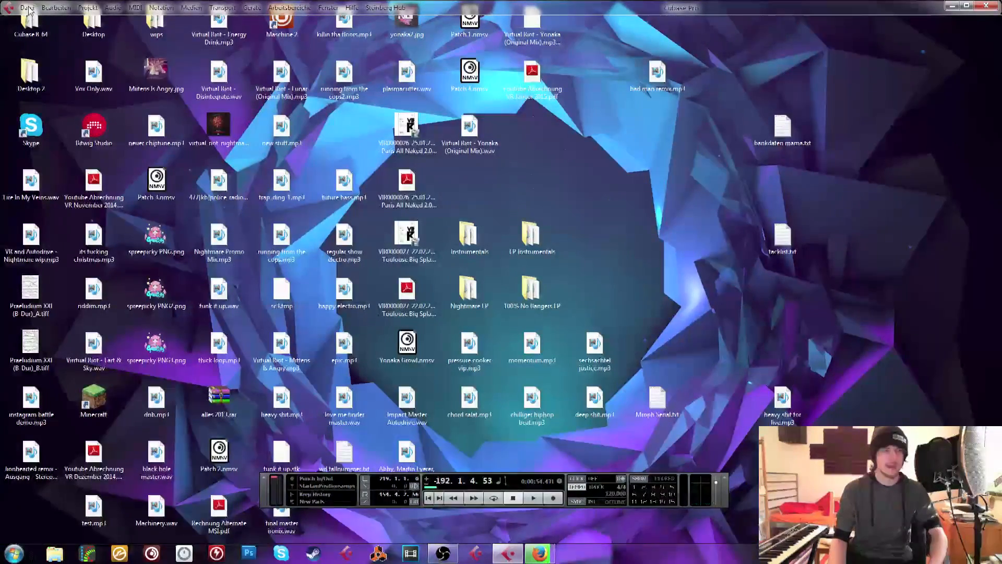
click(28, 8)
click(42, 22)
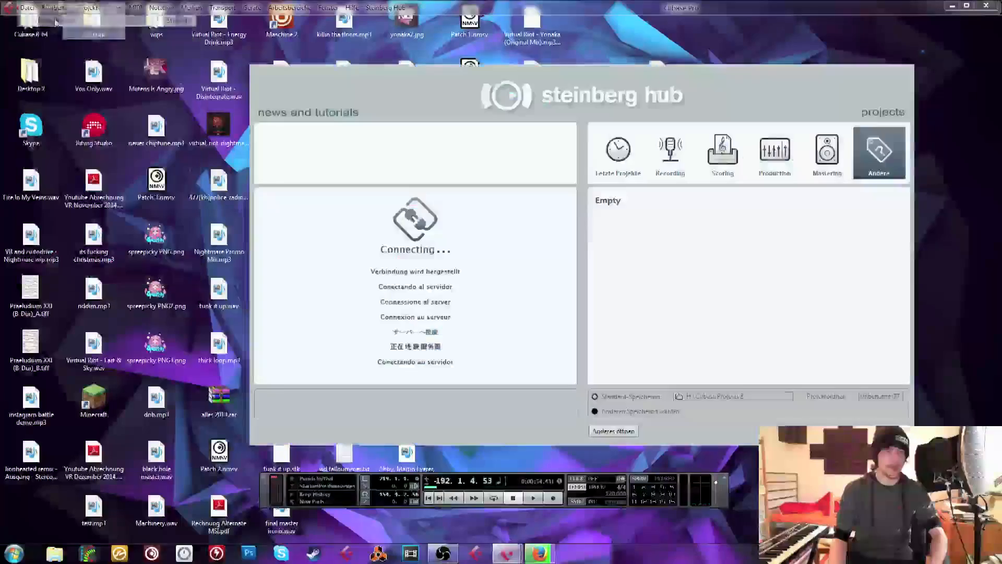
double_click(596, 232)
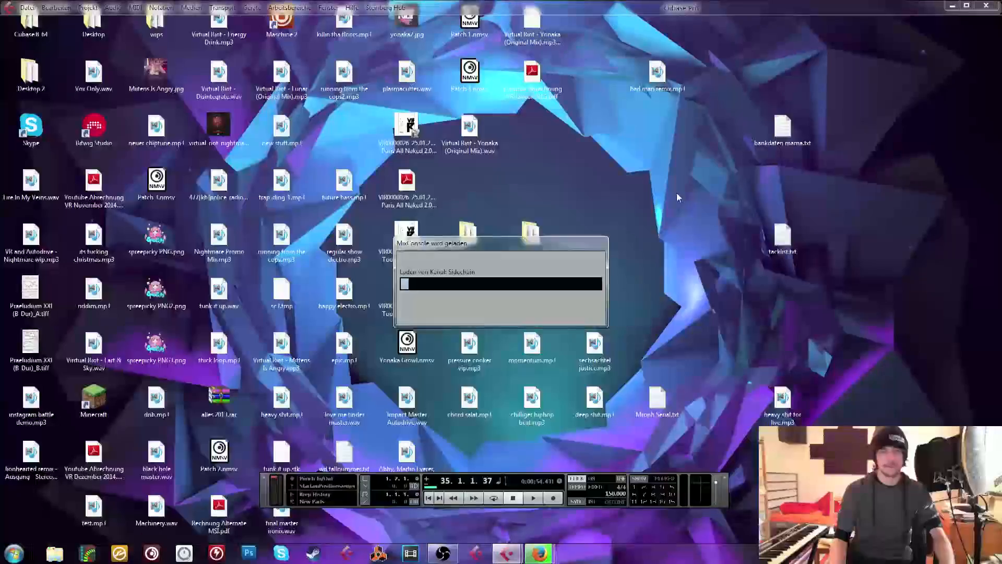
key(alt+Tab)
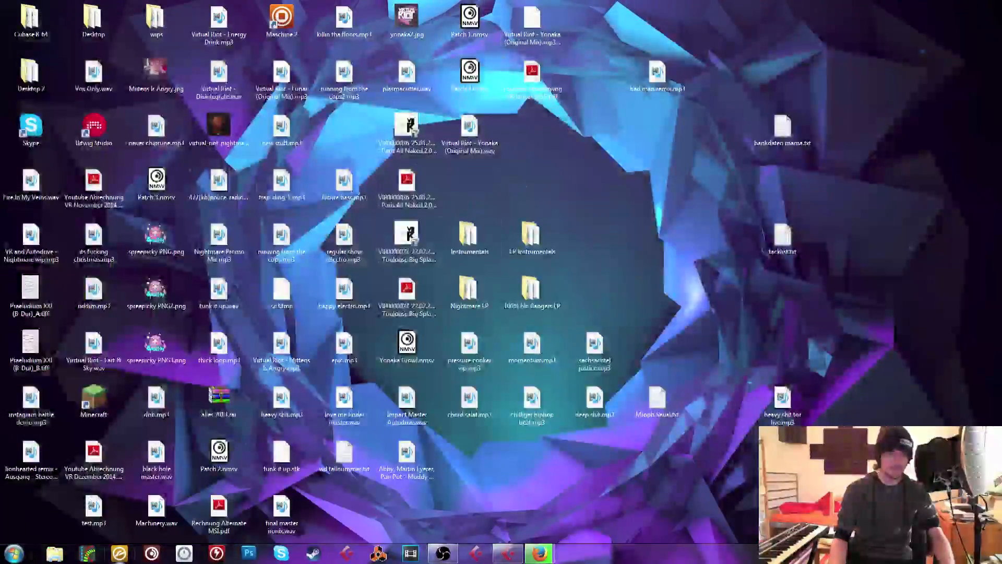
Import Machinery.wav from the desktop into the Cubase project as a new audio track starting at about bar 28
drag(157, 506, 293, 344)
click(537, 339)
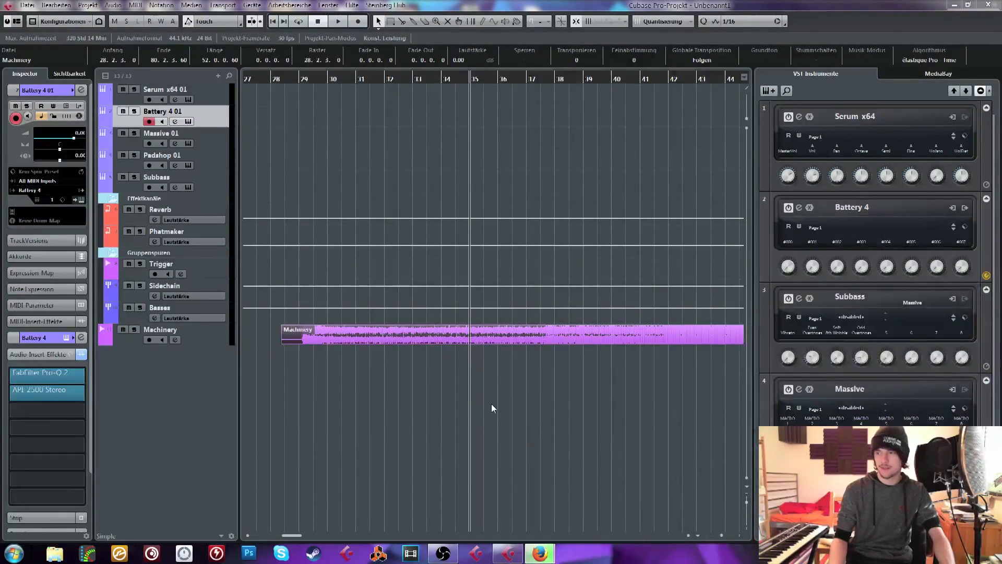
click(493, 417)
click(409, 330)
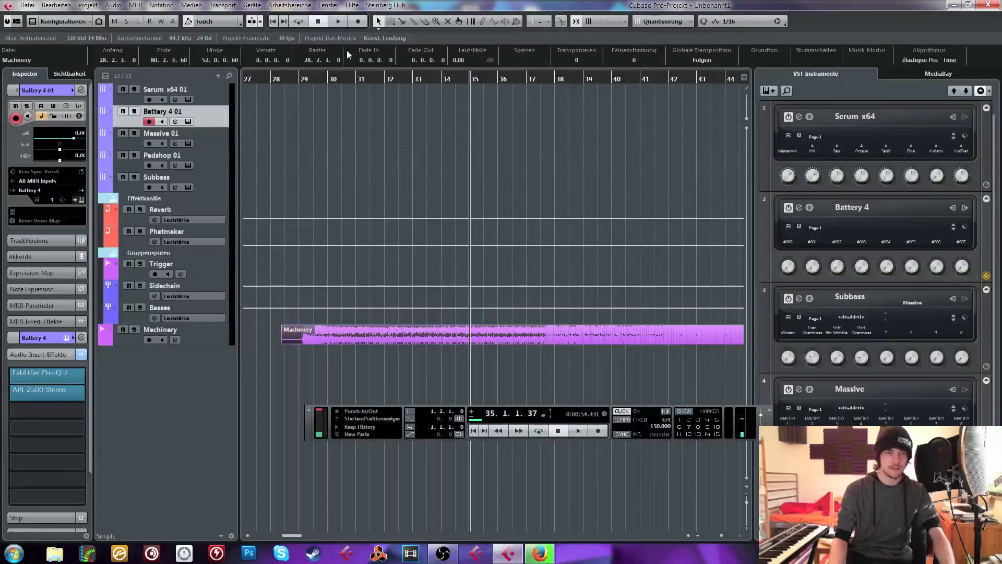
Enlarge the Machinery track and play its audio from about bar 52
drag(340, 78, 340, 34)
click(214, 343)
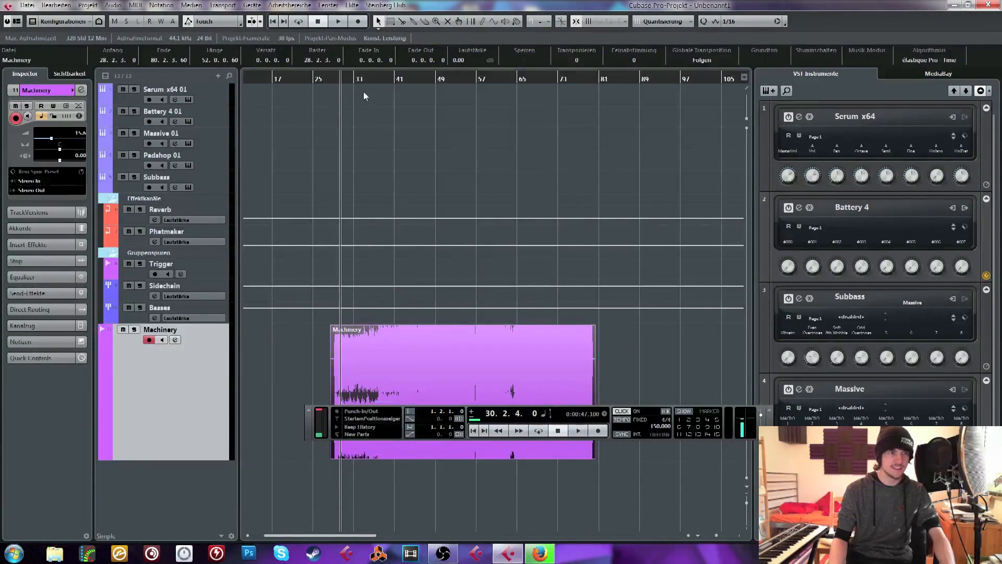
drag(405, 78, 406, 98)
drag(526, 77, 705, 291)
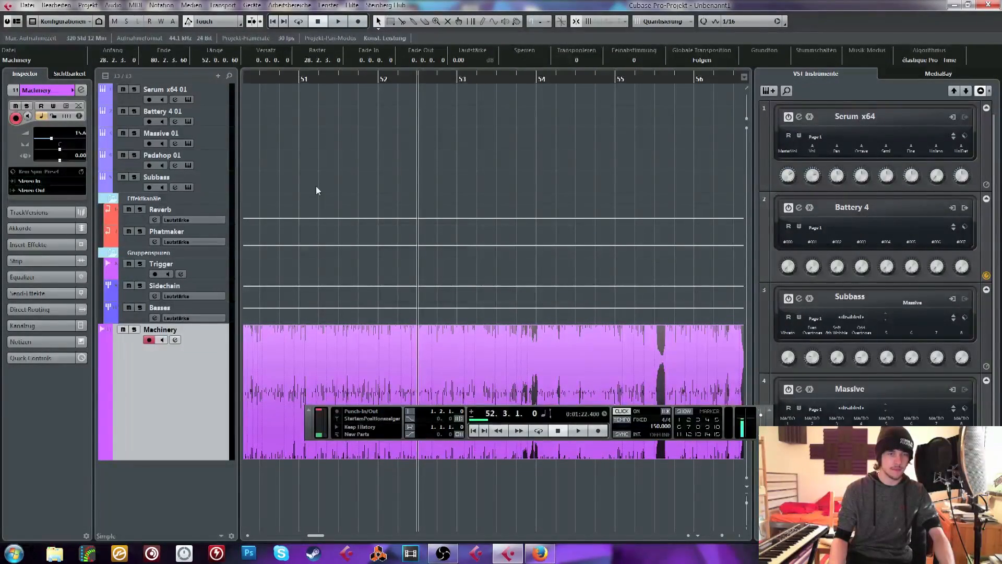
key(space)
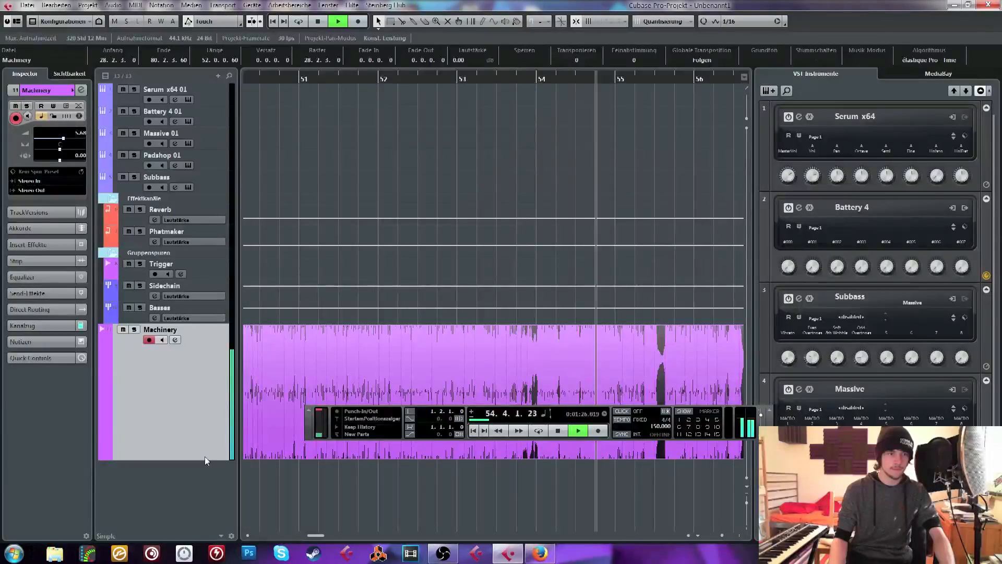
Listen on to about bar 68 with the transport panel moved off the Machinery waveform, and stop playback
drag(645, 491, 737, 485)
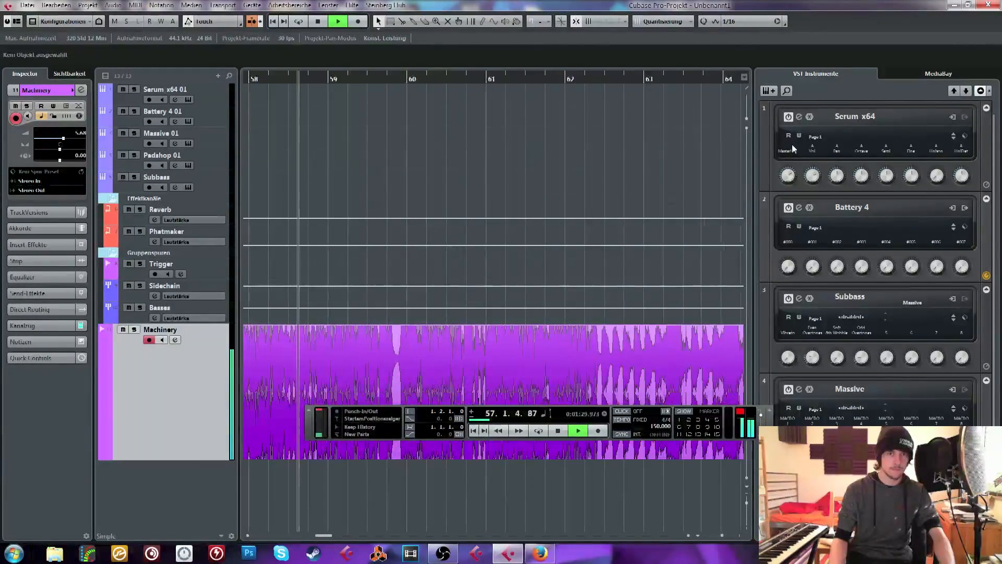
drag(722, 535, 721, 535)
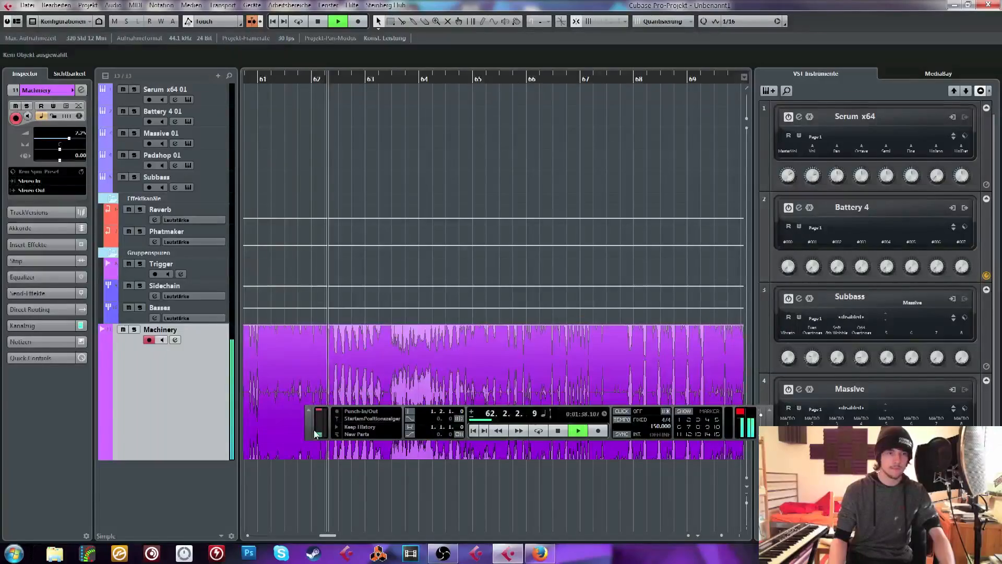
drag(314, 419, 406, 104)
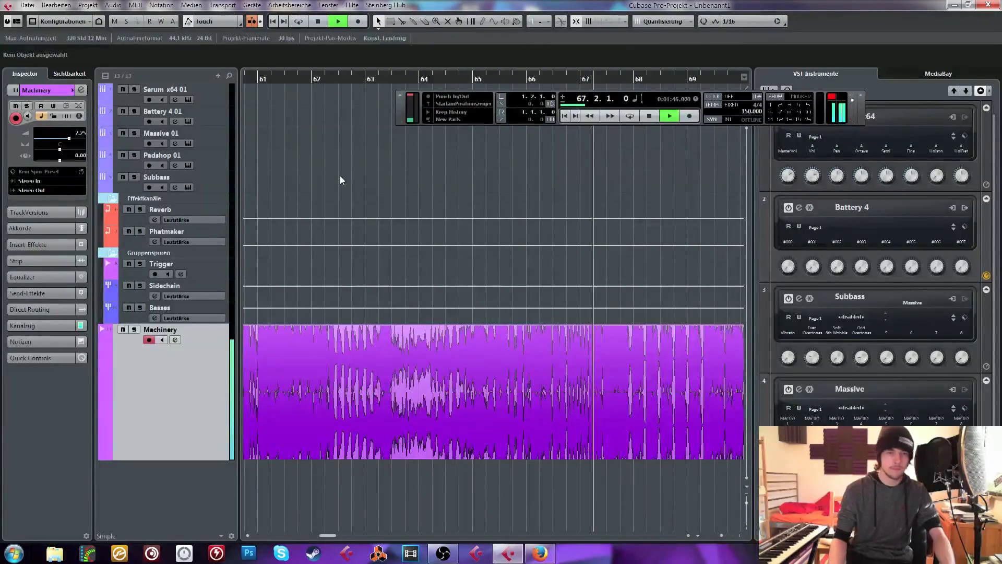
key(space)
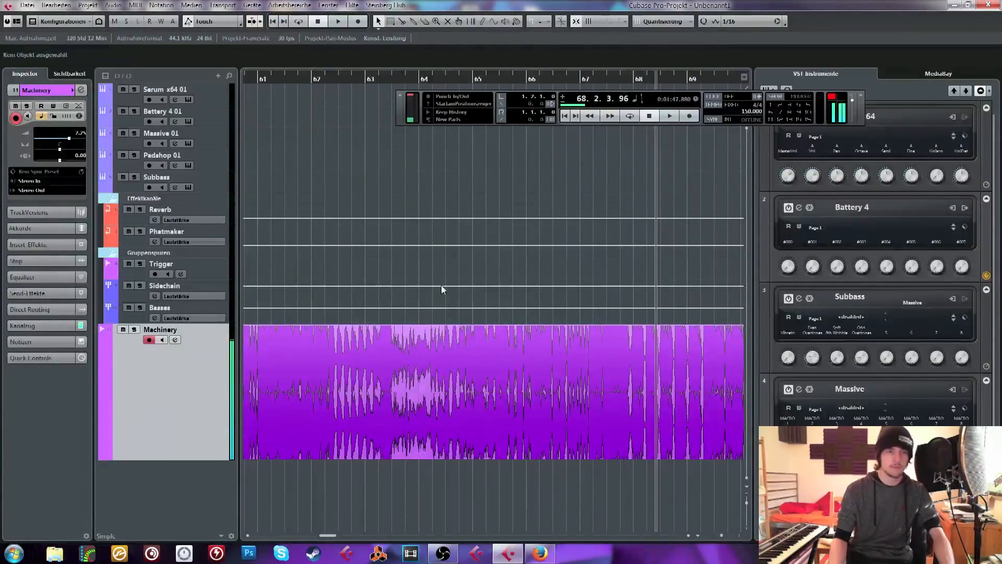
Delete the Machinery audio event from its track and place the playhead at about bar 19
drag(723, 535, 714, 536)
click(415, 416)
key(Delete)
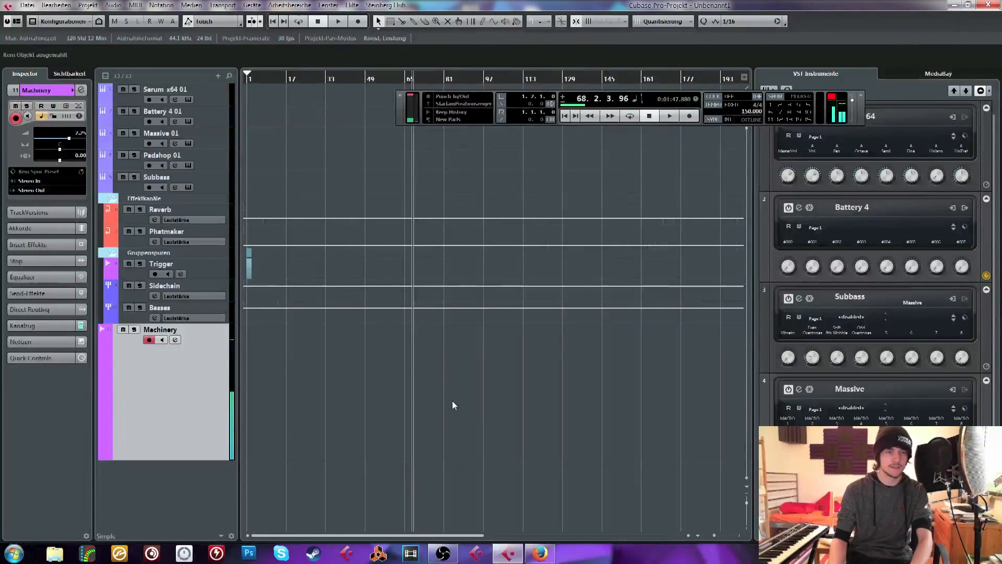
drag(303, 79, 291, 81)
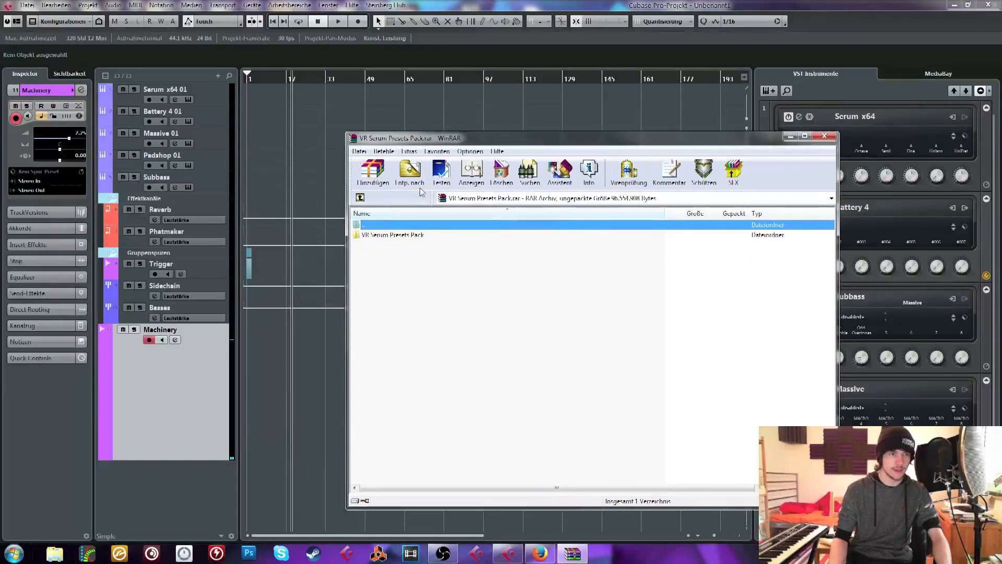
Open the VR Serum Presets Pack folder inside the VR Serum Presets Pack.rar archive in WinRAR
click(407, 277)
click(286, 367)
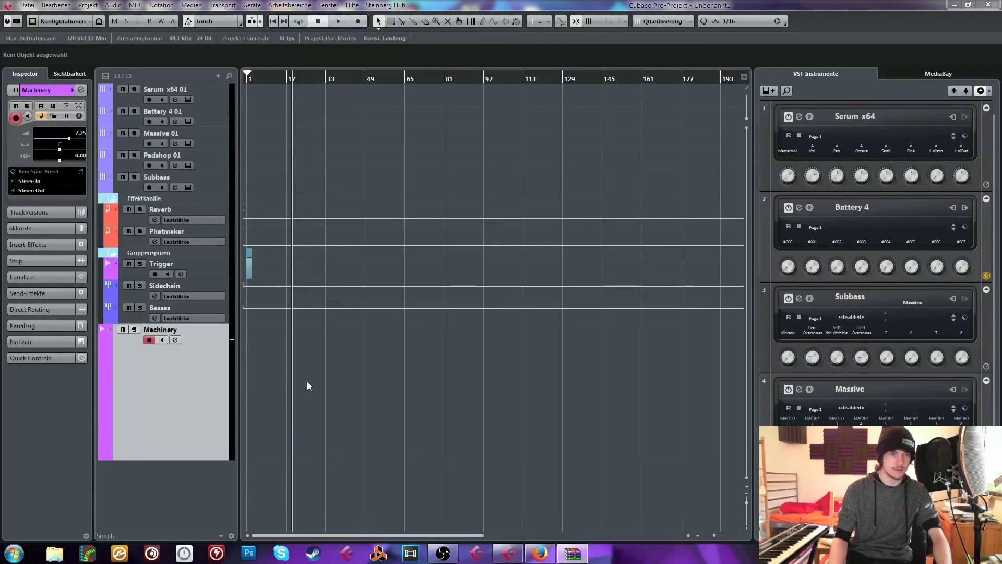
click(570, 556)
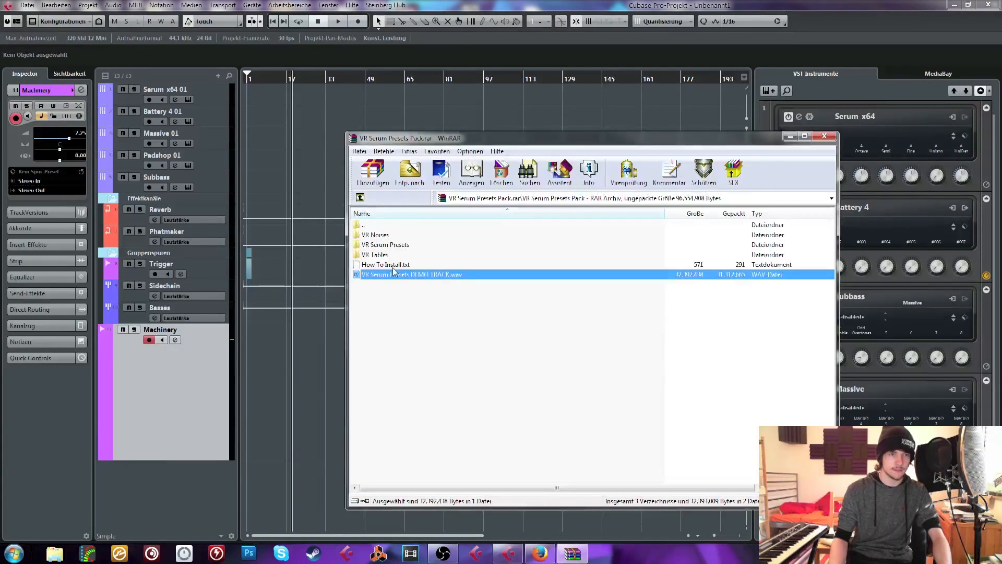
Rearrange the archive and project windows to uncover the desktop, and extract VR Serum Presets DEMO TRACK.wav onto it
drag(537, 133, 537, 93)
drag(856, 5, 1001, 48)
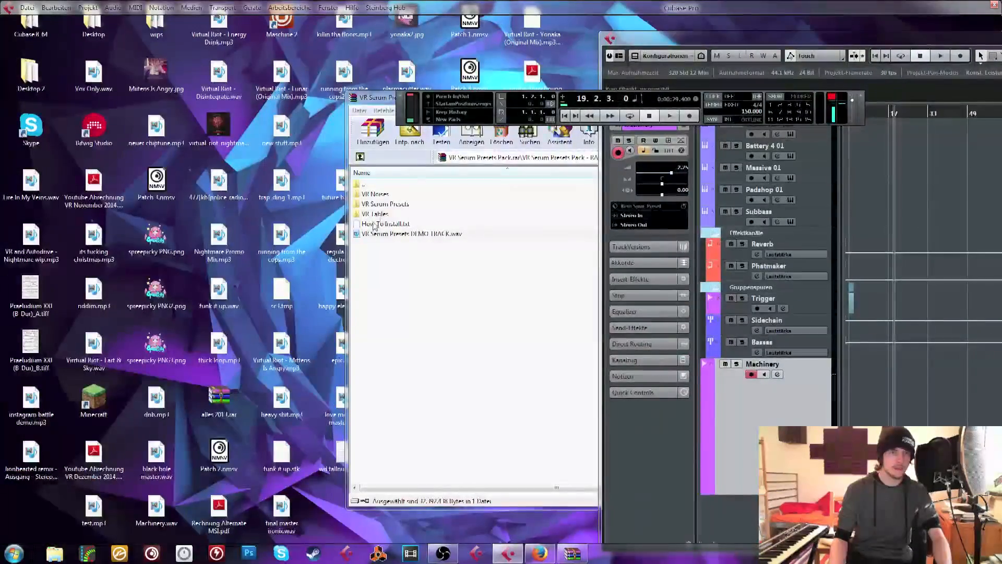
drag(389, 235, 319, 518)
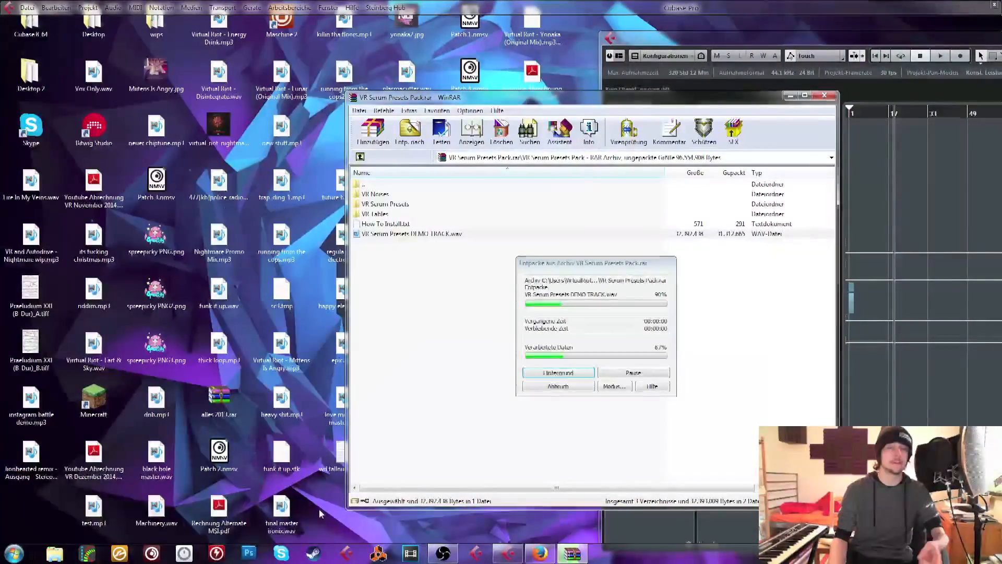
Import the extracted demo track onto the Machinery track, copying it into the project folder, and bring the project back full-screen without the archive window
drag(882, 330, 908, 313)
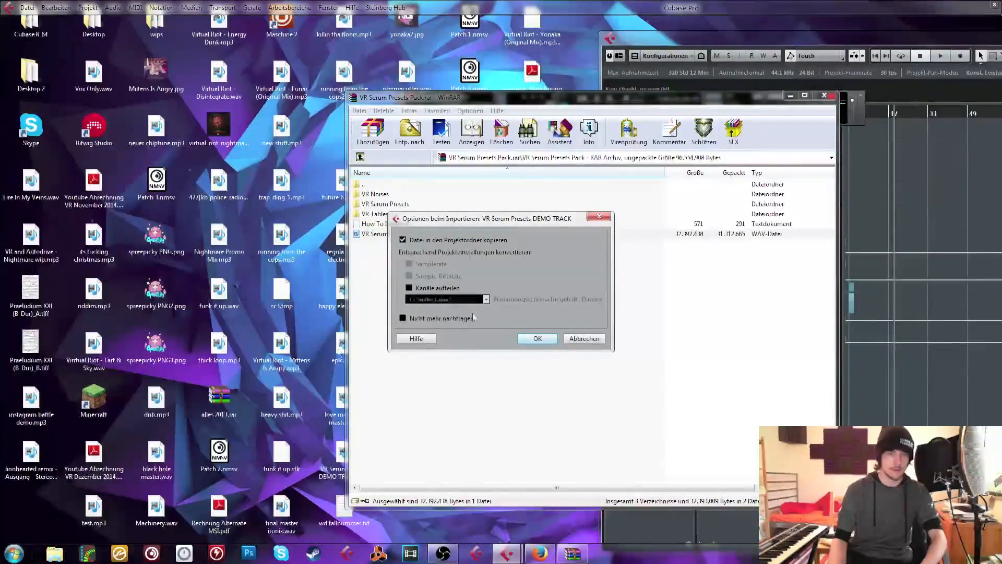
click(538, 339)
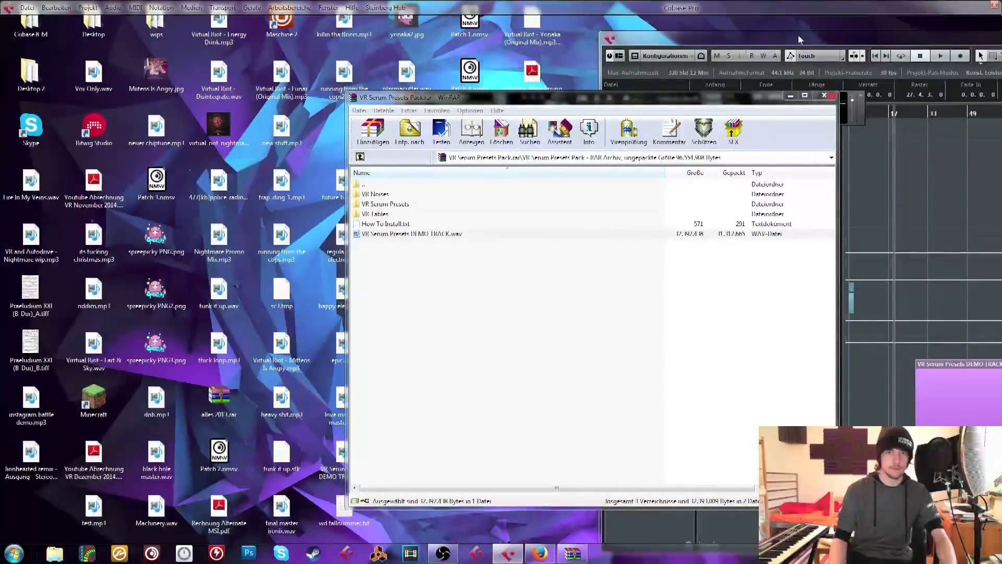
drag(815, 45, 191, 1)
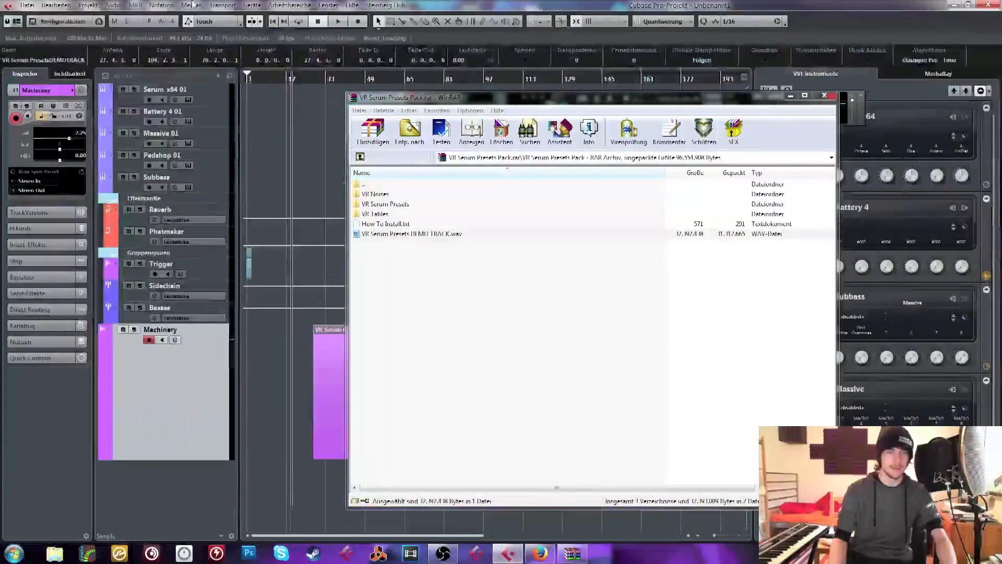
click(824, 96)
Move the playhead to 27.2.1 and shift the VR Serum Presets DEMO TRACK event to start there
drag(320, 79, 306, 117)
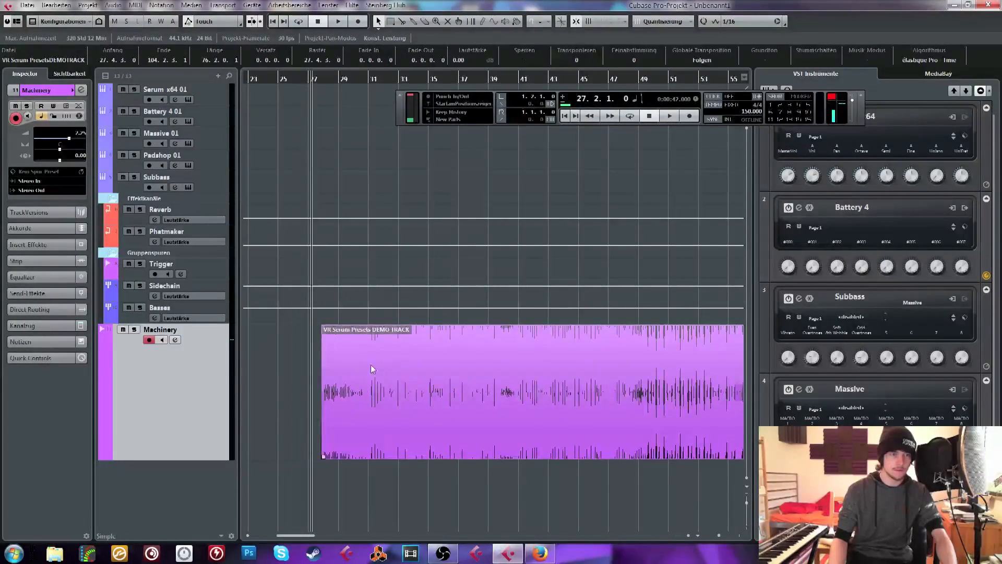
drag(372, 369, 362, 369)
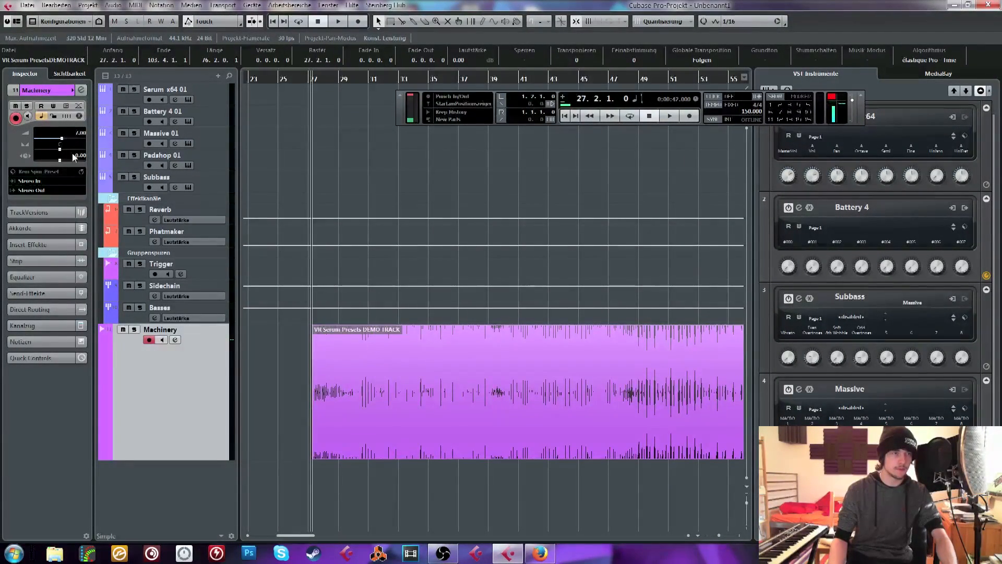
click(443, 165)
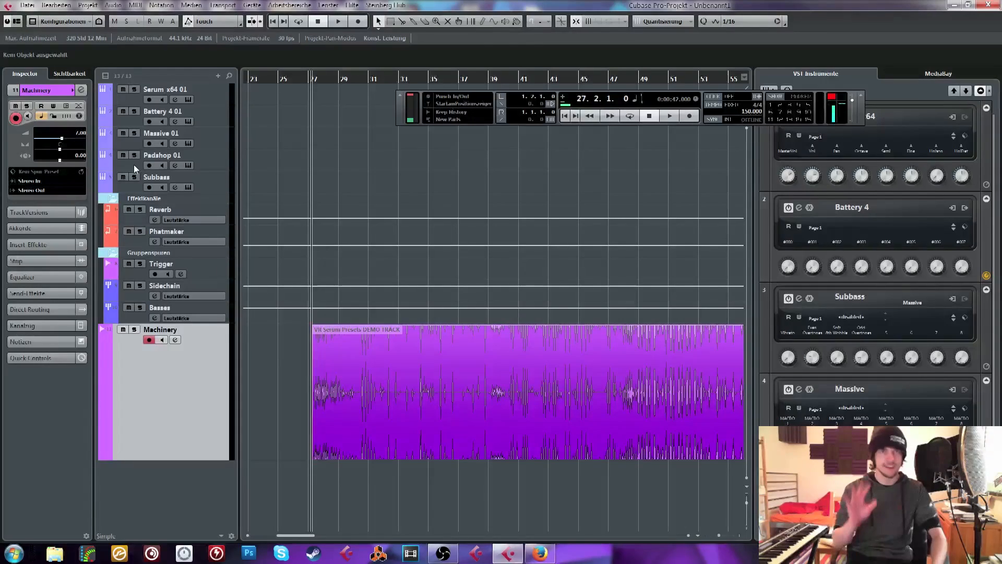
Play the demo track from 27.2.1 with auto-scroll on, and stop at about bar 41
key(space)
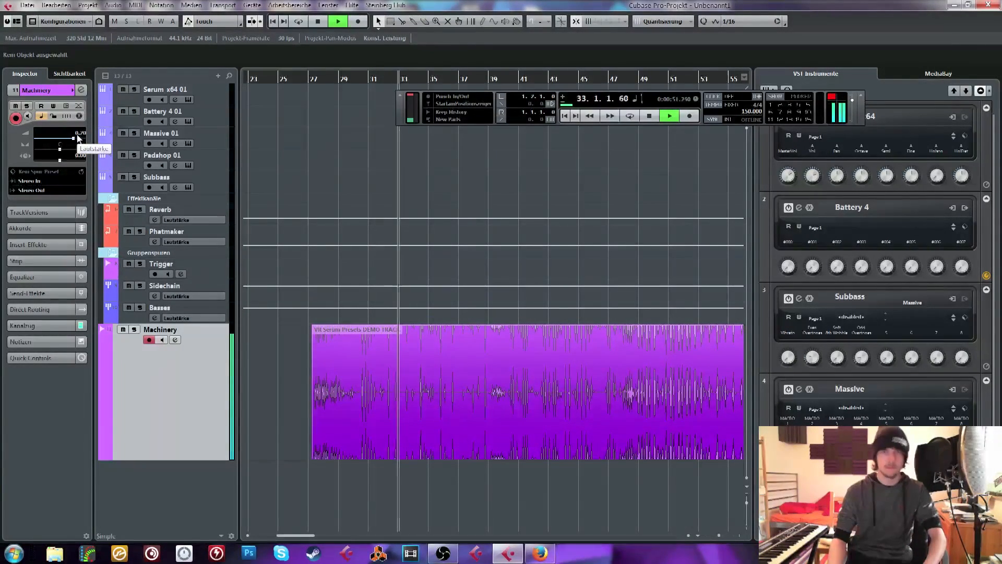
click(721, 531)
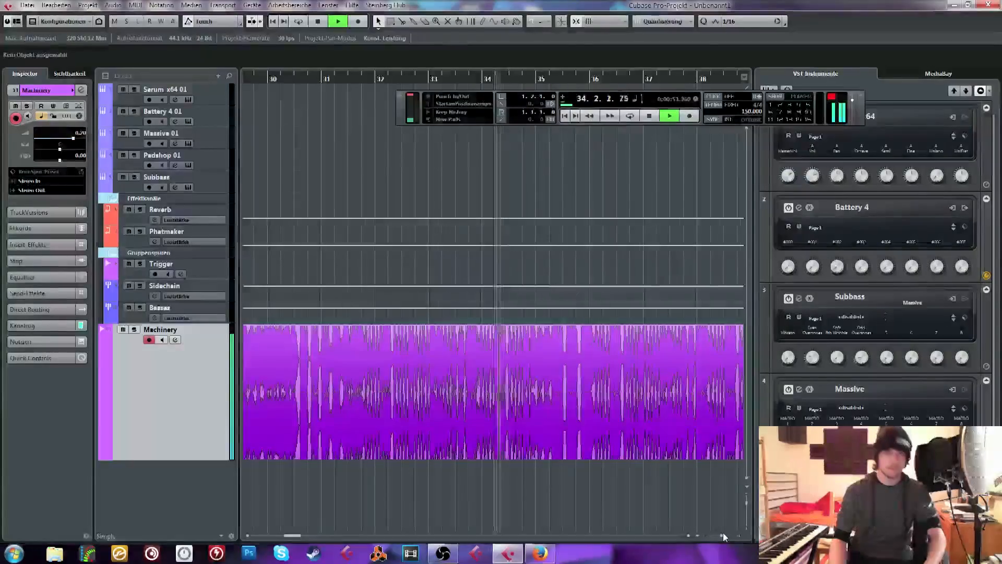
key(f)
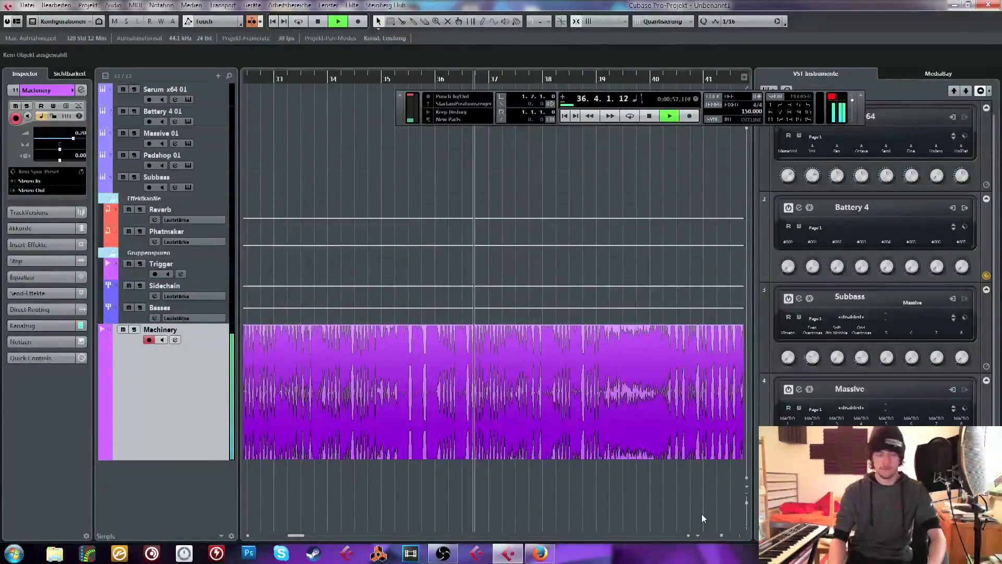
drag(721, 534, 720, 534)
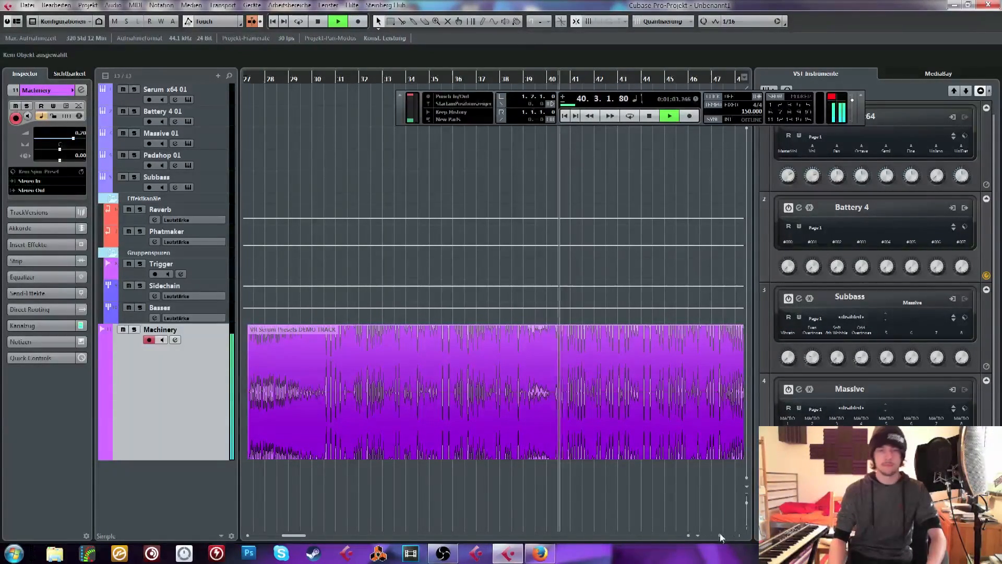
drag(719, 533, 719, 535)
key(space)
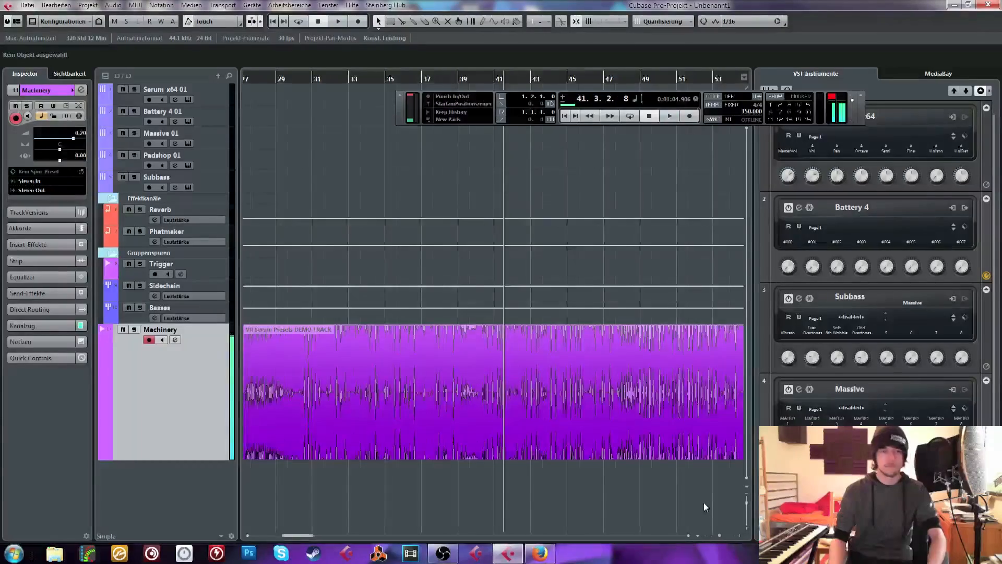
Play the demo track from about bar 48 and move the transport panel clear of the ruler
scroll(678, 496, right, 4)
scroll(253, 98, left, 2)
drag(318, 78, 351, 90)
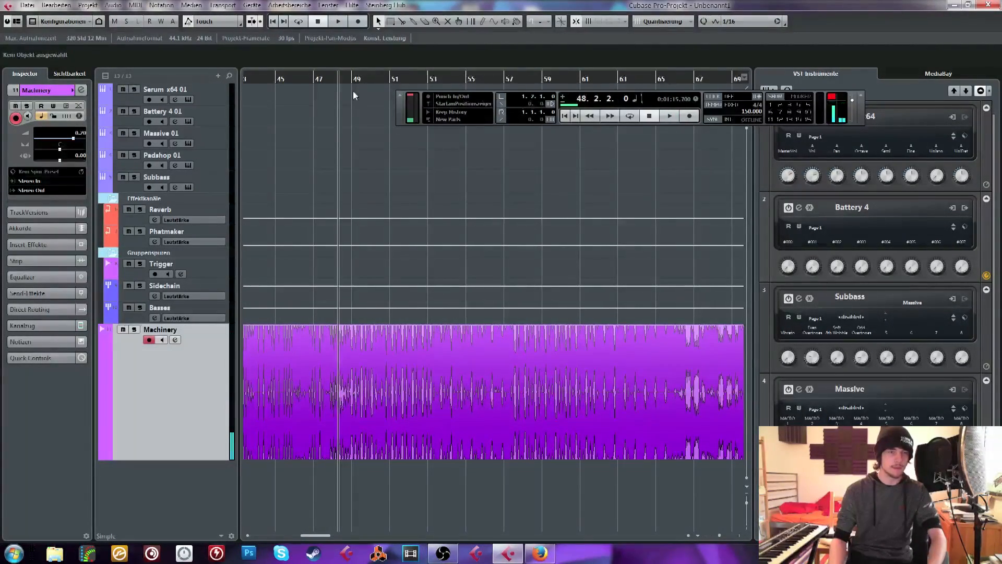
click(331, 79)
key(space)
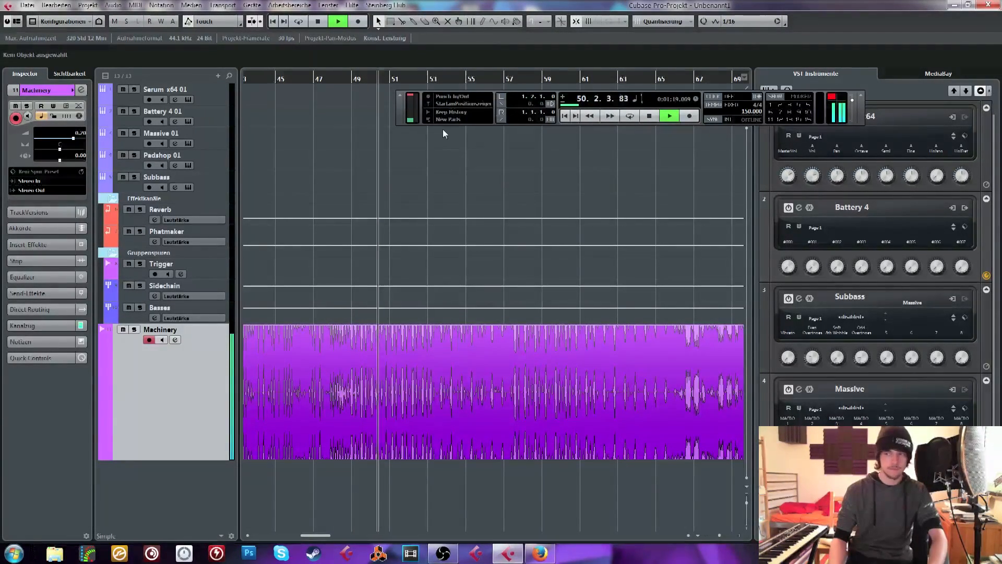
drag(401, 114, 456, 130)
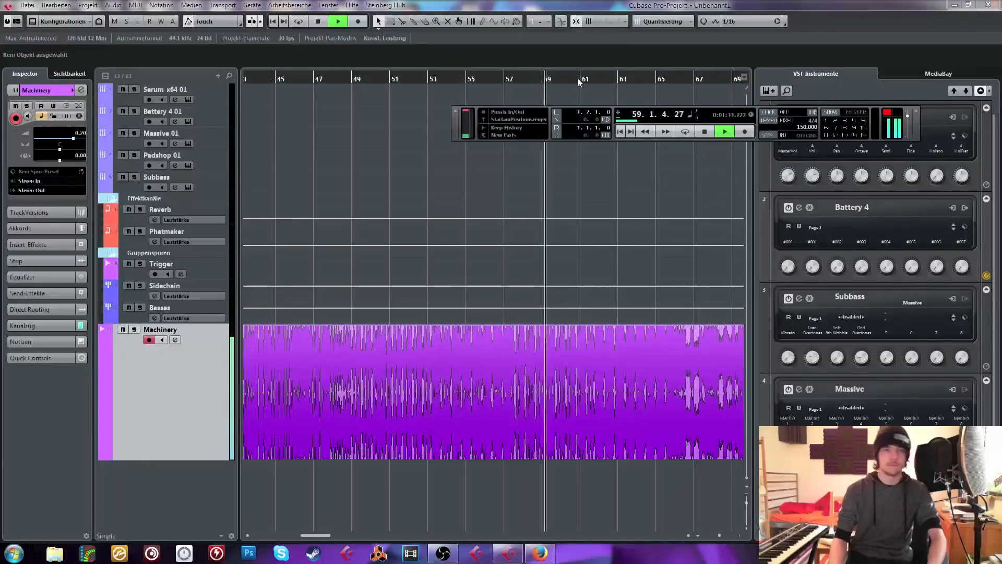
Listen briefly to the demo track from about bar 63 and again from about bar 66
key(space)
drag(579, 78, 604, 84)
click(621, 81)
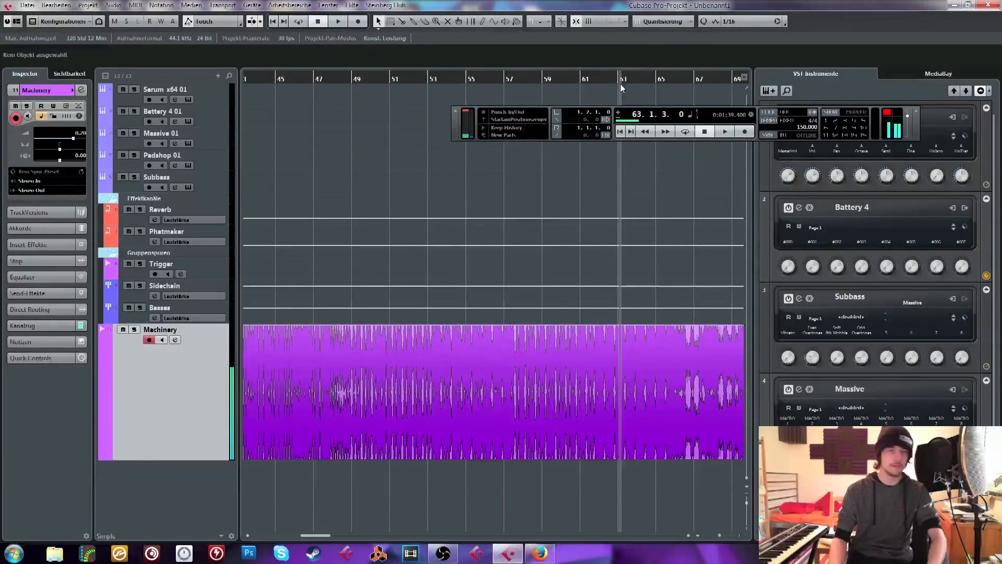
key(space)
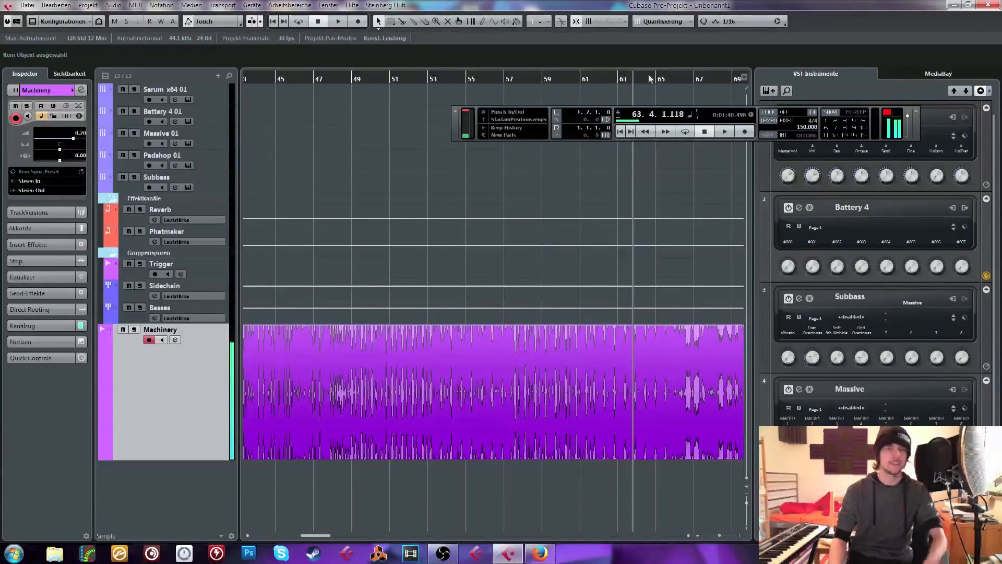
click(682, 77)
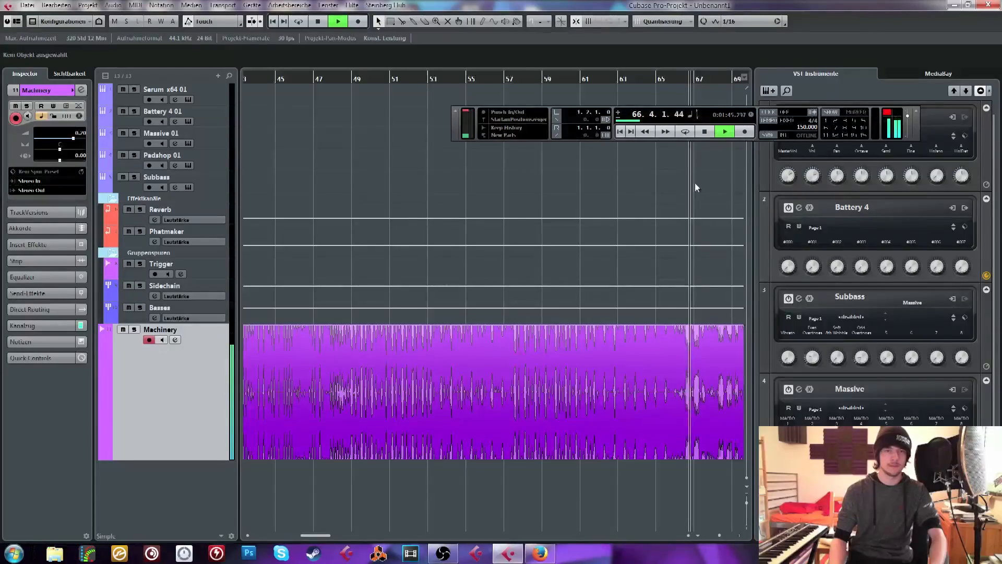
Play the demo track from about bar 71 with auto-scroll on, and jump playback ahead to about bar 85
key(space)
scroll(691, 180, right, 5)
drag(534, 79, 501, 79)
key(space)
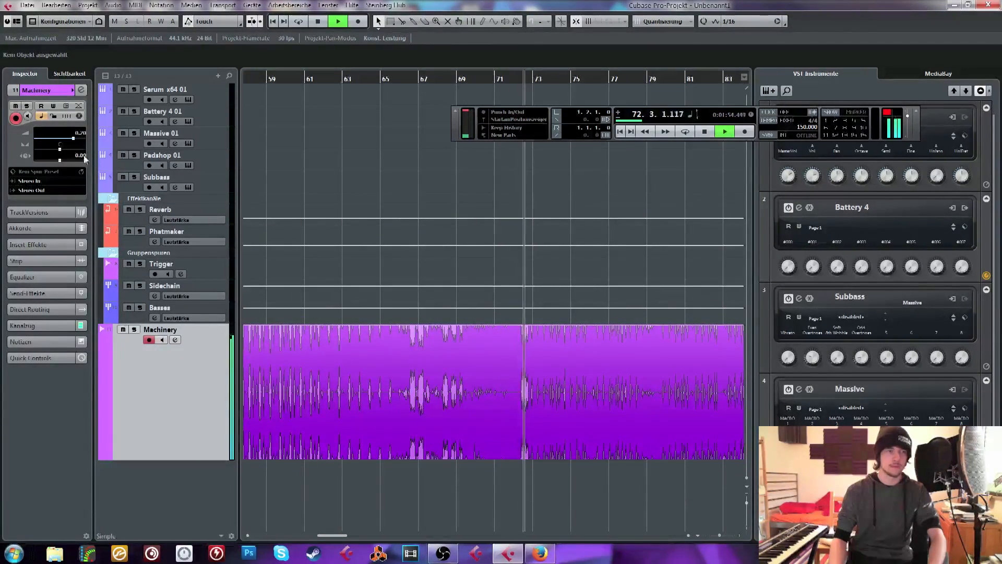
click(252, 22)
scroll(519, 180, right, 4)
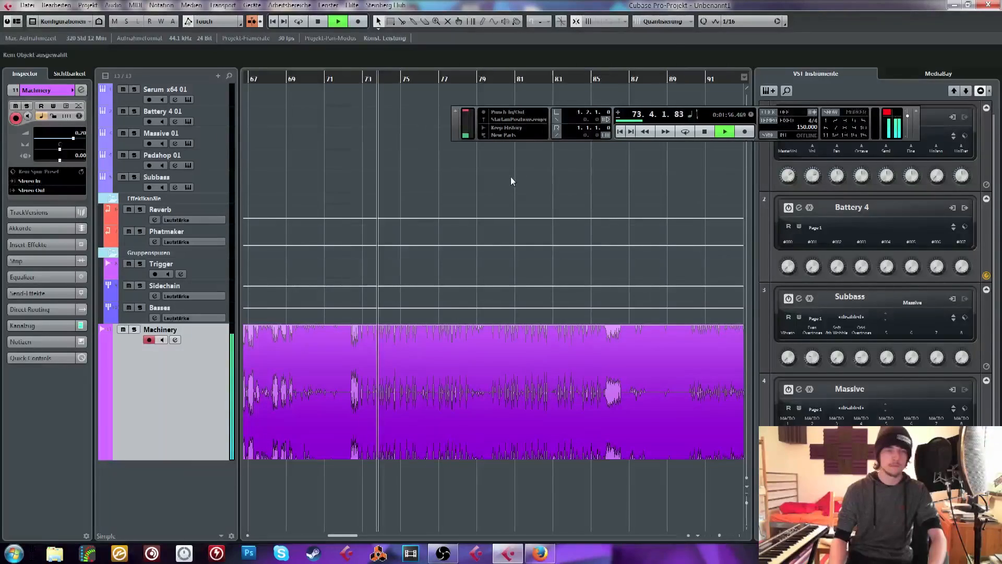
click(594, 78)
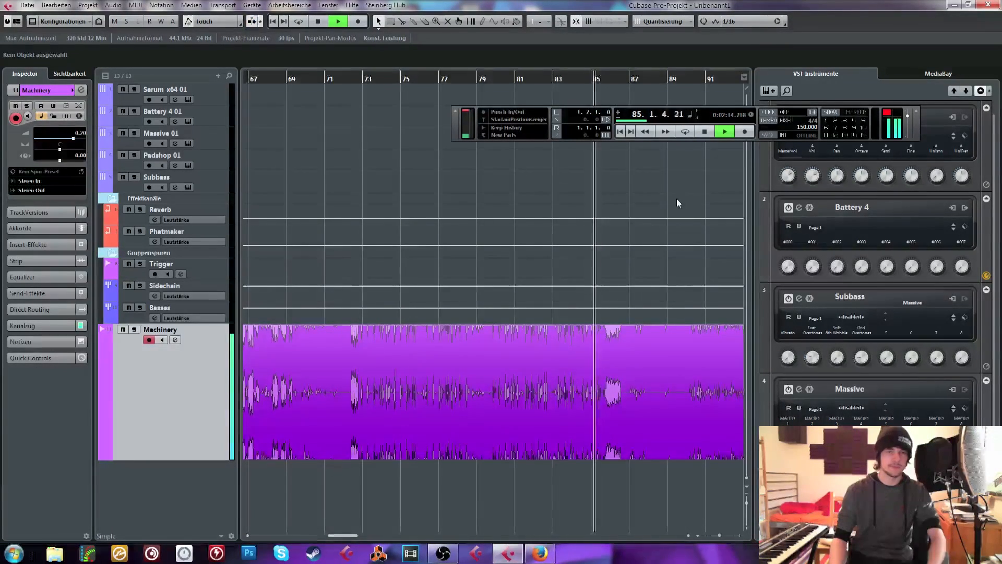
Listen to the demo track's closing section, pause at about bar 93, select its audio event and resume playback
scroll(674, 198, right, 5)
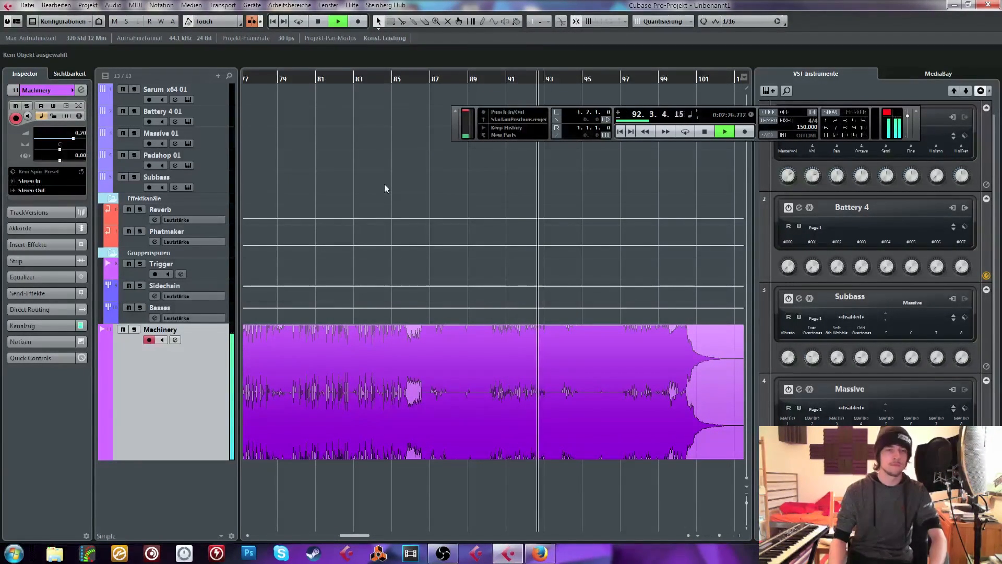
key(space)
click(419, 401)
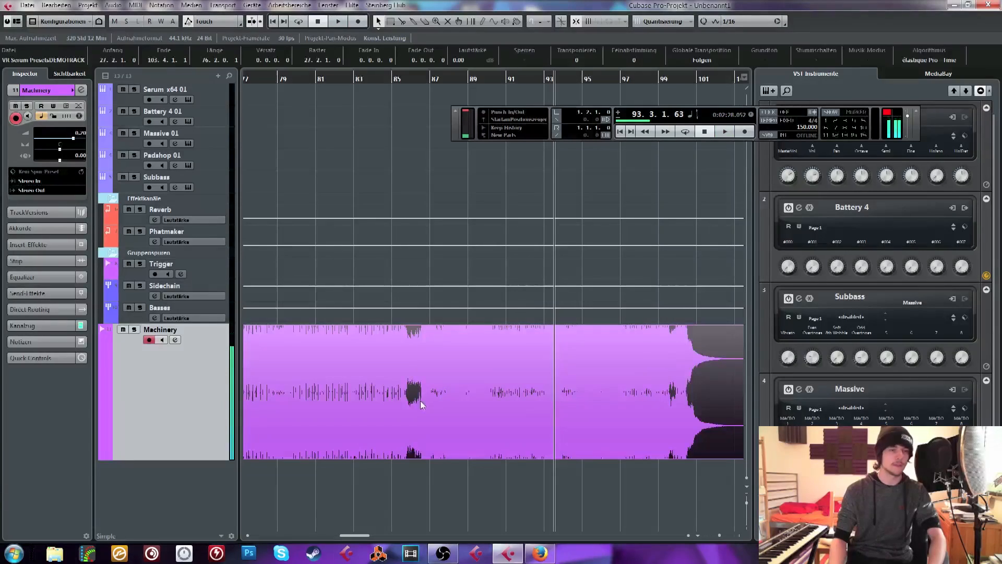
key(space)
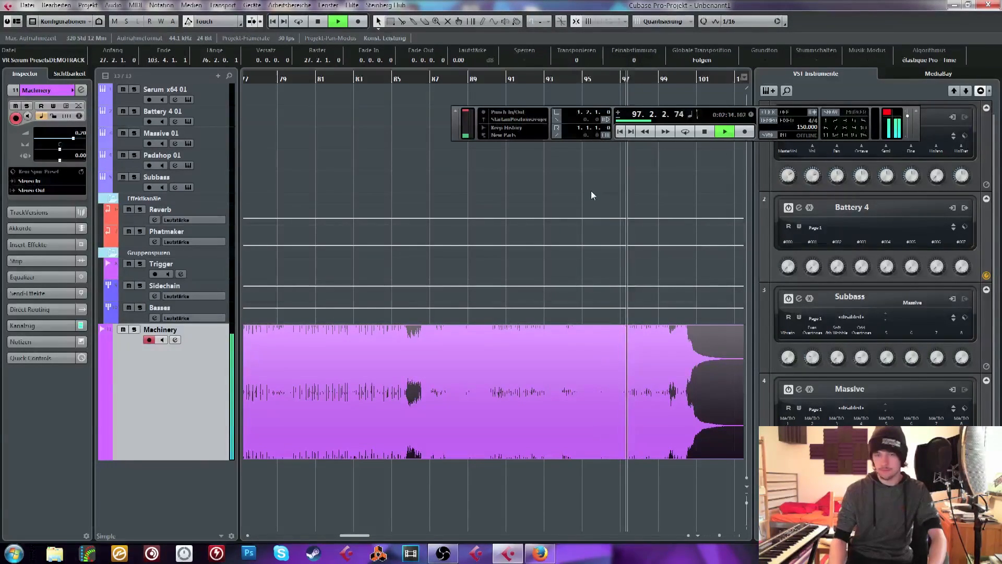
Stop playback at about bar 100 and delete the demo track's audio event from the Machinery track
drag(719, 536, 713, 534)
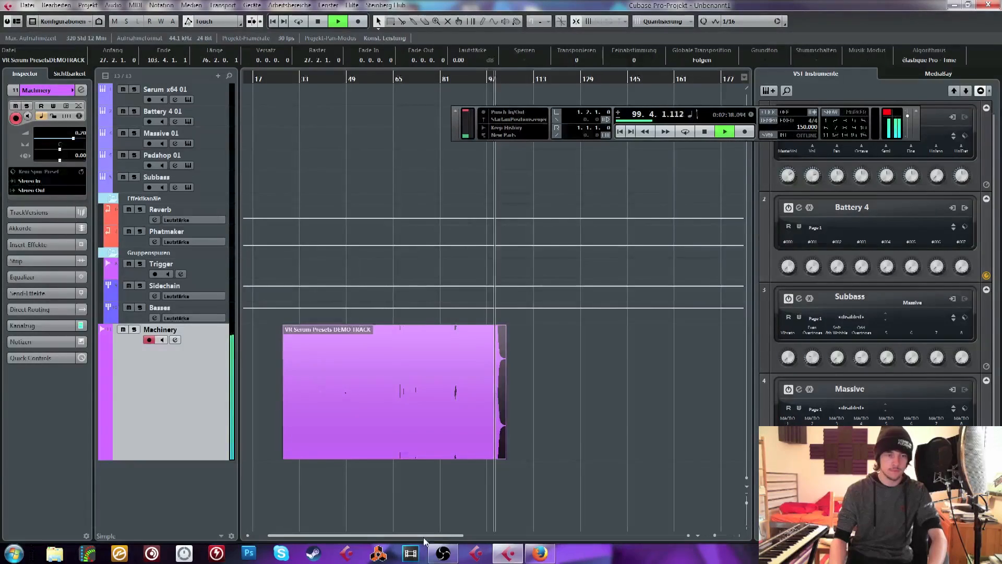
drag(424, 536, 408, 536)
key(space)
key(Delete)
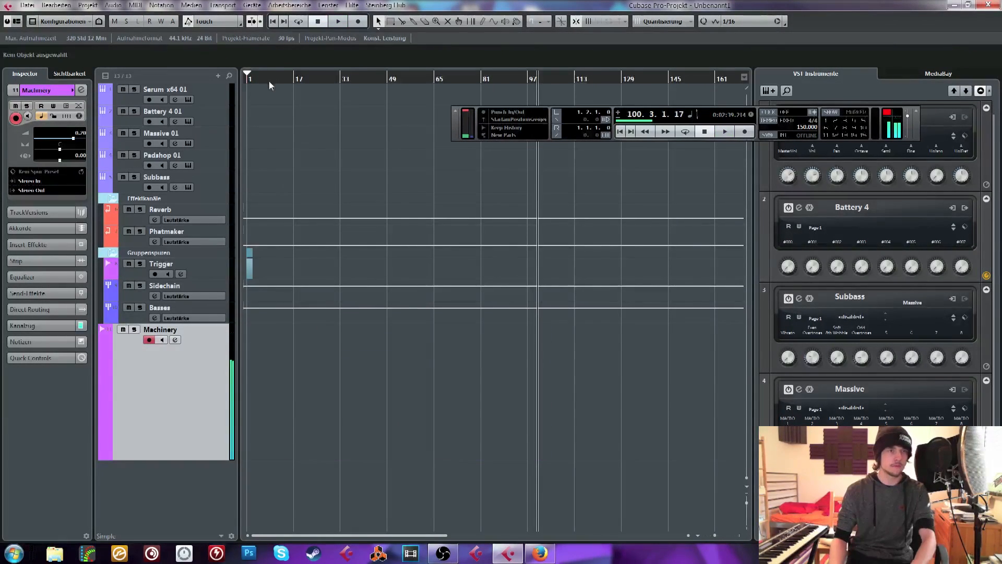
Return the playback position to 1.1.1.0 and collapse the locator range so both locators sit at 1.1.1.0
drag(255, 79, 187, 149)
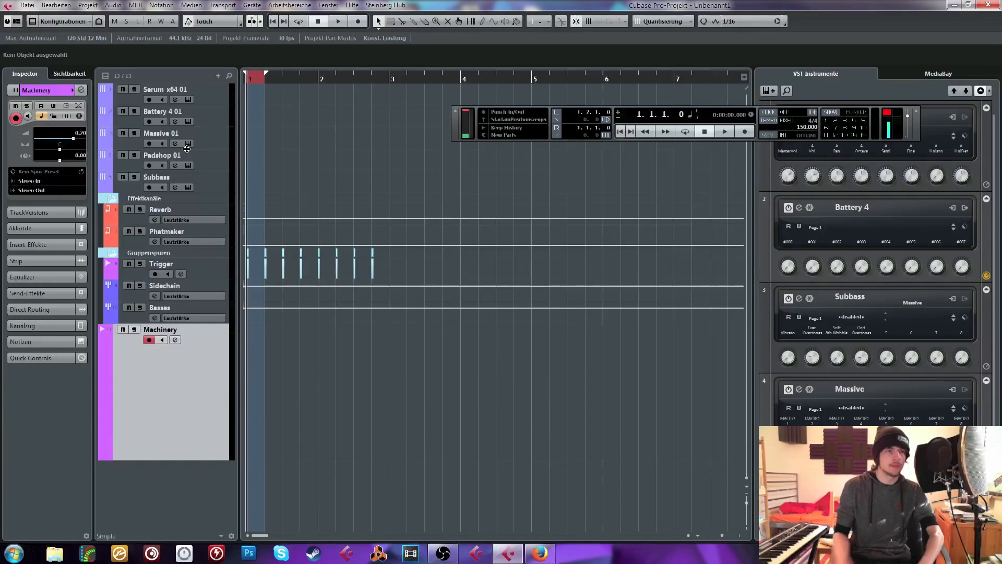
drag(265, 75, 248, 76)
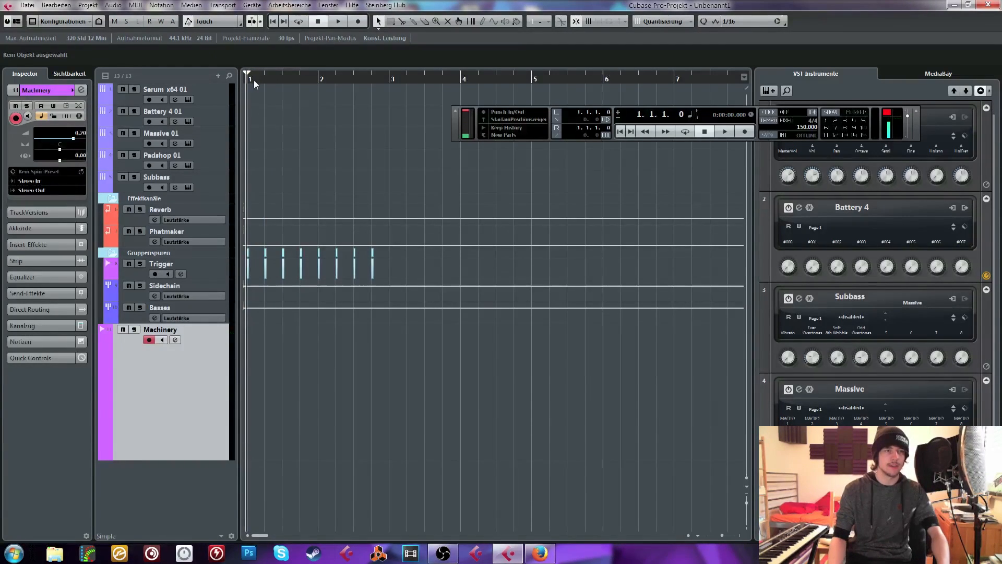
key(h)
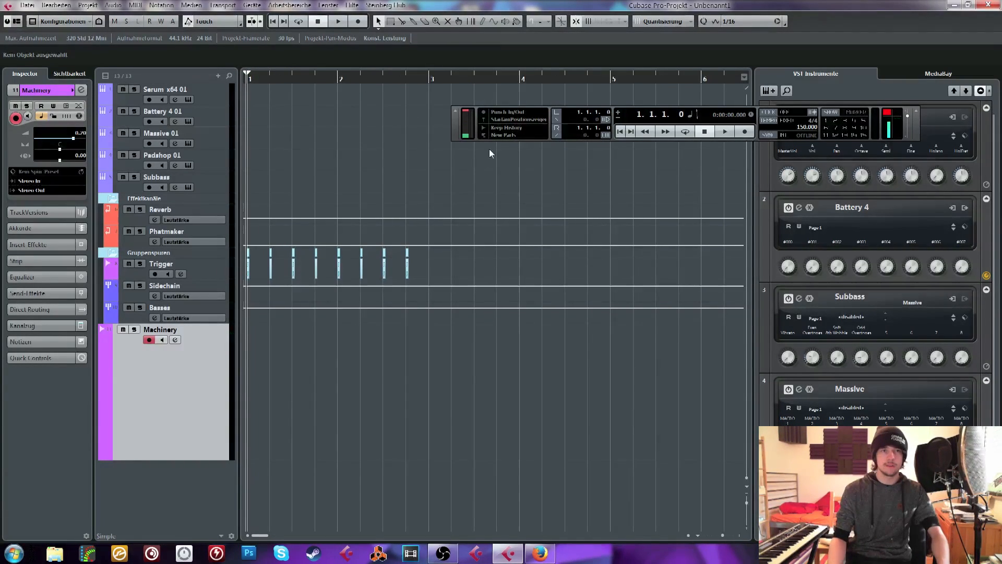
Move the transport panel off the VST instrument rack to just below the ruler at the project start, keeping the opening bars in view
drag(454, 135, 257, 127)
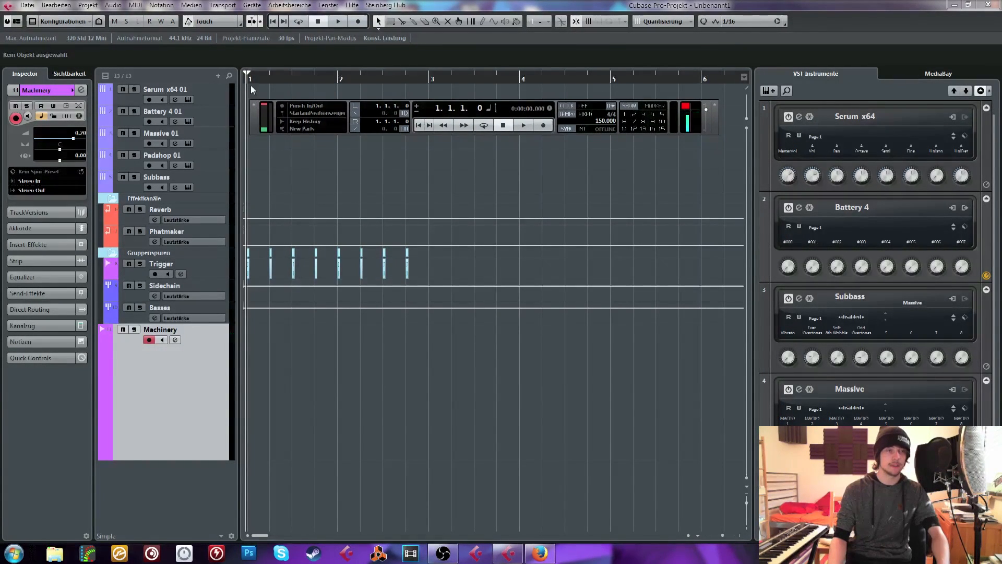
click(275, 84)
key(h)
drag(264, 99, 227, 74)
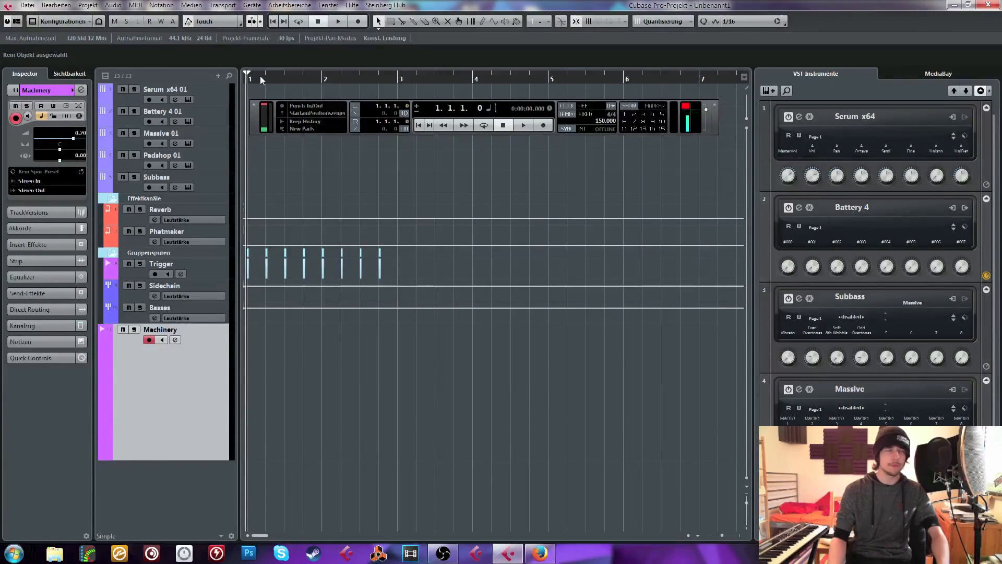
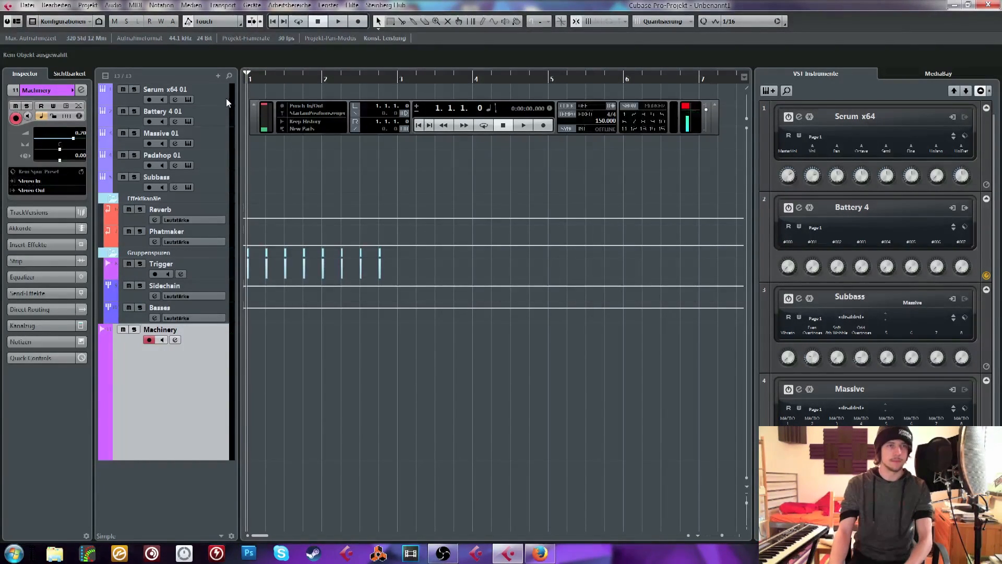
Set the locator range from bar 1 to bar 3 and nudge the transport panel slightly beneath the ruler
drag(252, 79, 239, 95)
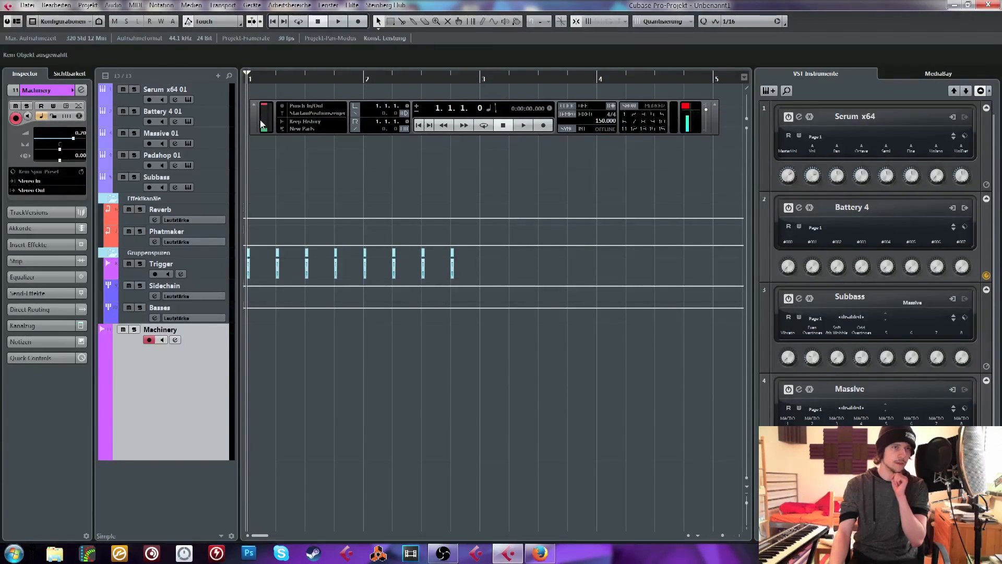
mouse_move(261, 123)
mouse_down()
mouse_move(286, 127)
mouse_move(258, 120)
mouse_move(271, 129)
mouse_move(262, 128)
mouse_up()
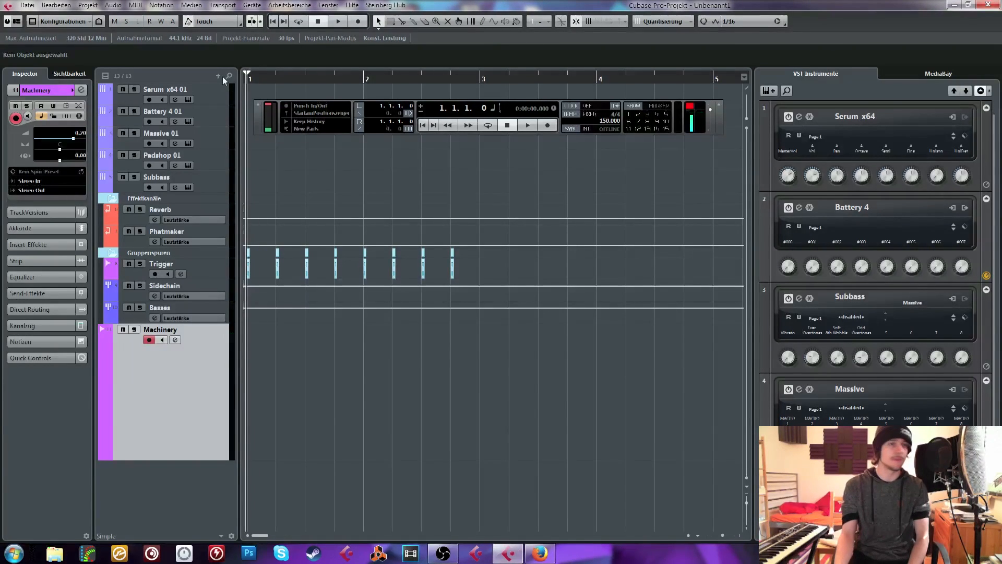
key(g)
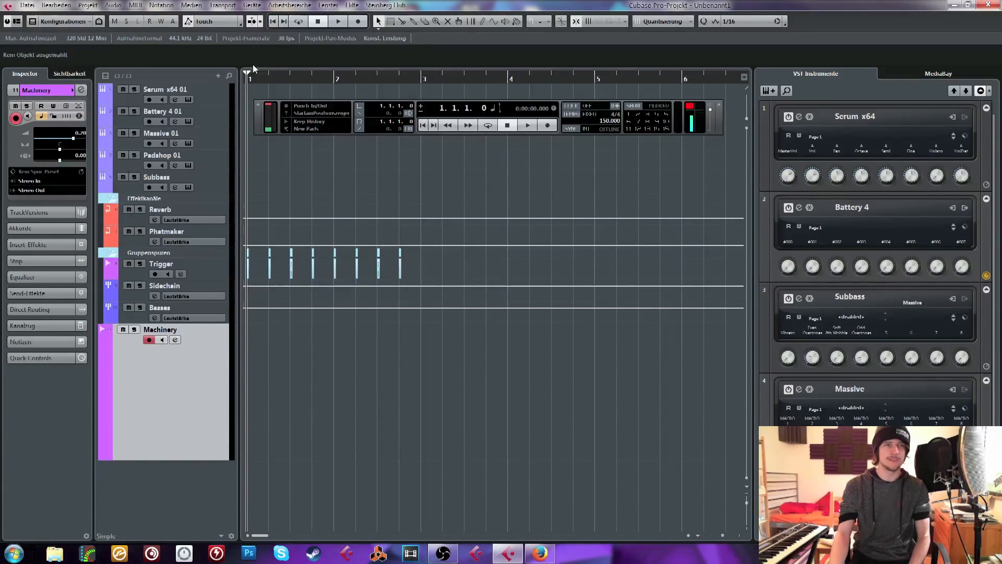
drag(249, 78, 422, 86)
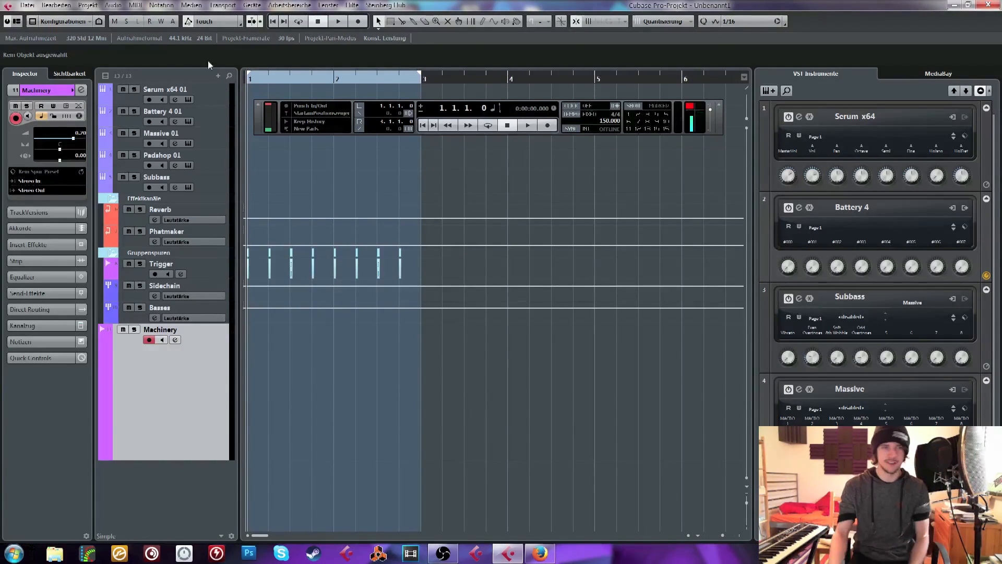
drag(253, 122, 256, 116)
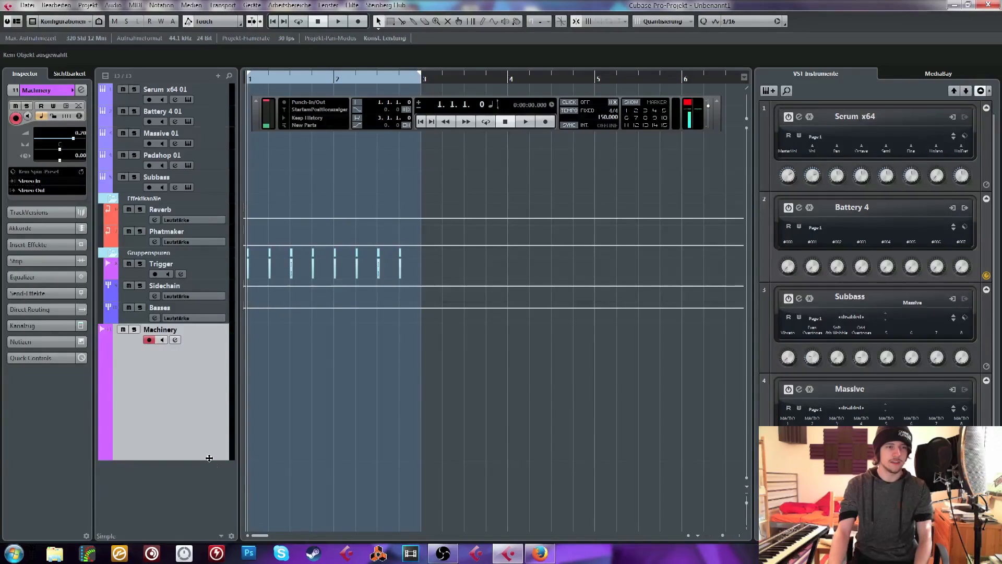
Reduce the Machinery track to normal height, delete it, and select the Padshop 01 track
drag(208, 459, 208, 346)
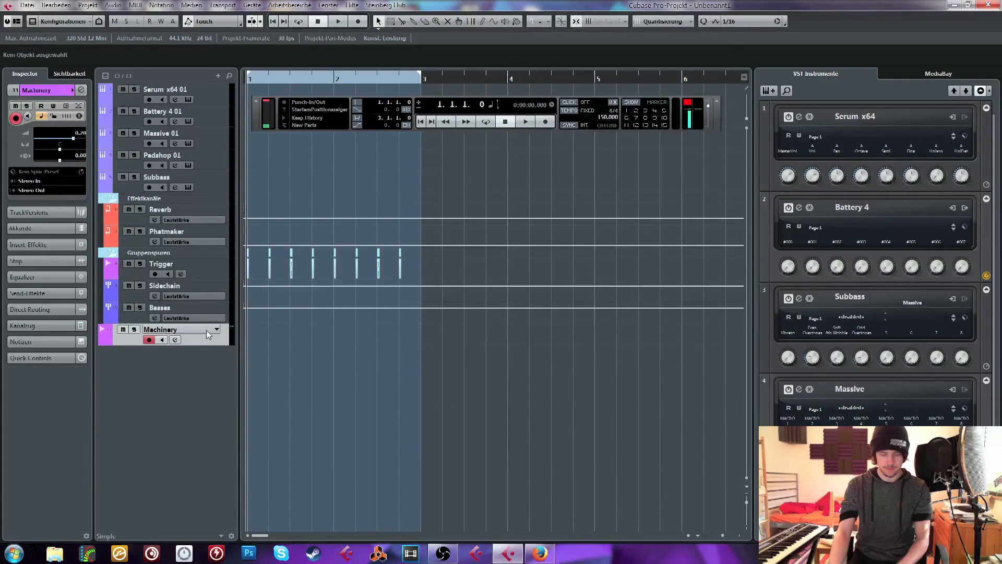
key(Delete)
click(207, 164)
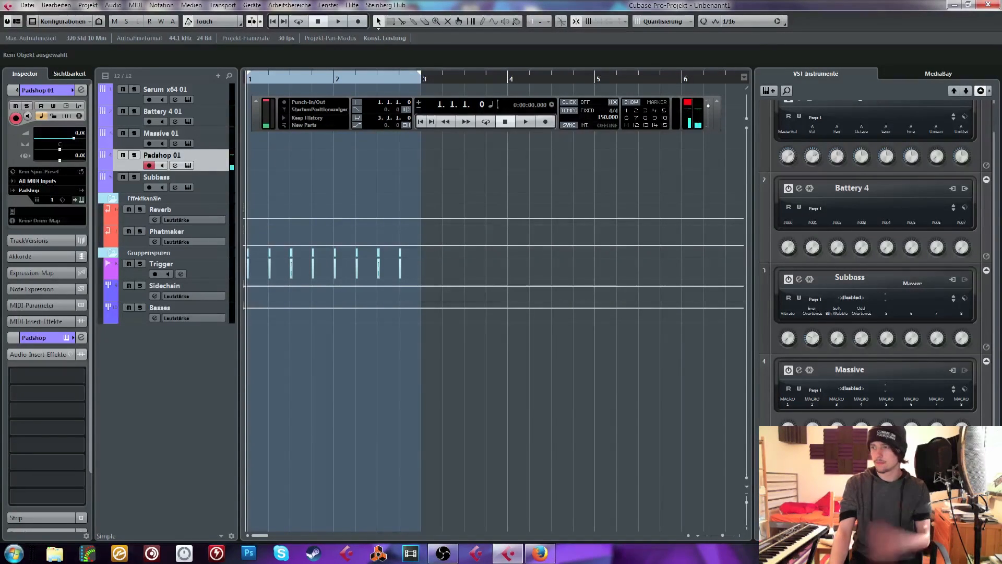
Hide and reshow the transport panel, and close the Unbenannt1 project without saving it
key(F2)
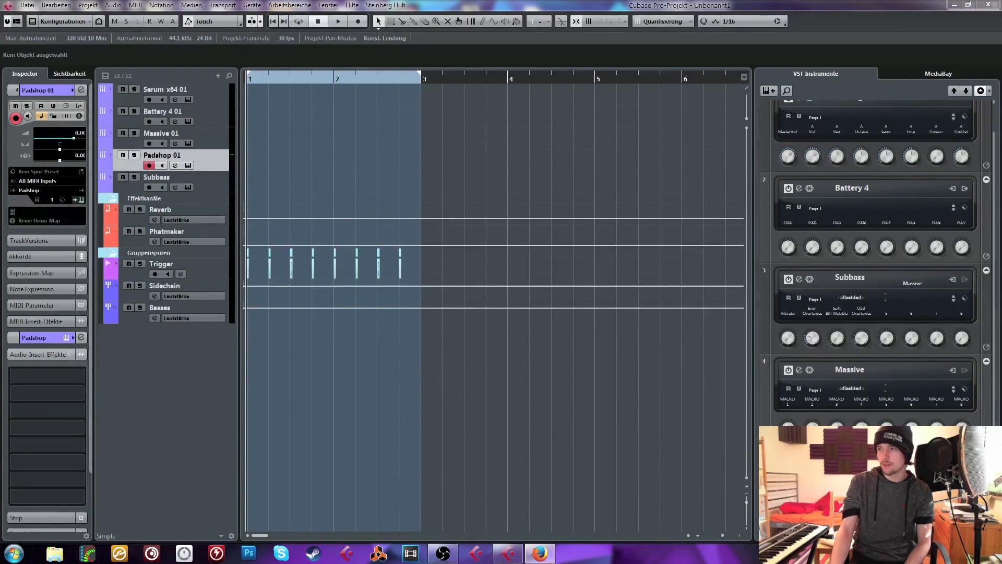
key(F2)
click(979, 5)
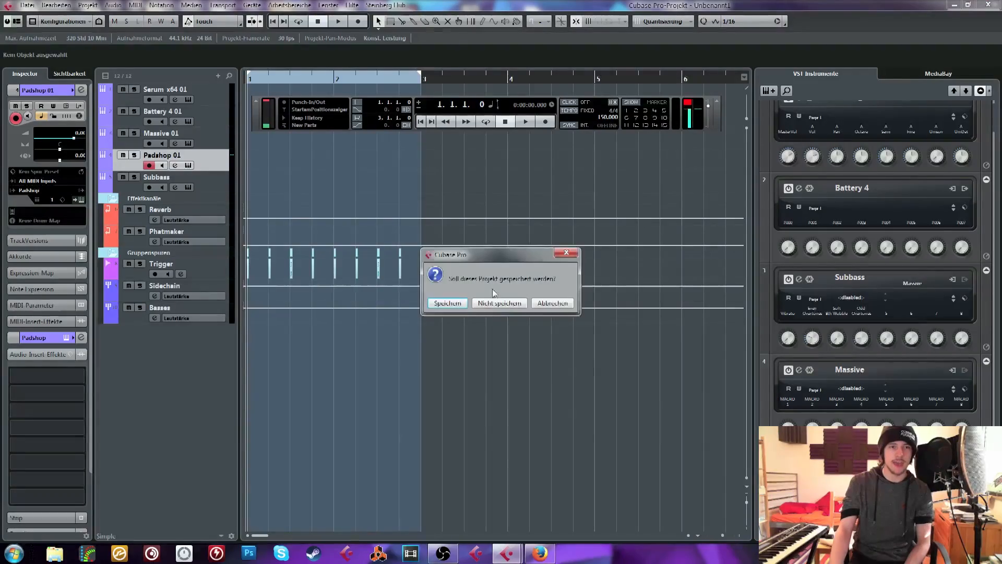
click(508, 299)
click(479, 304)
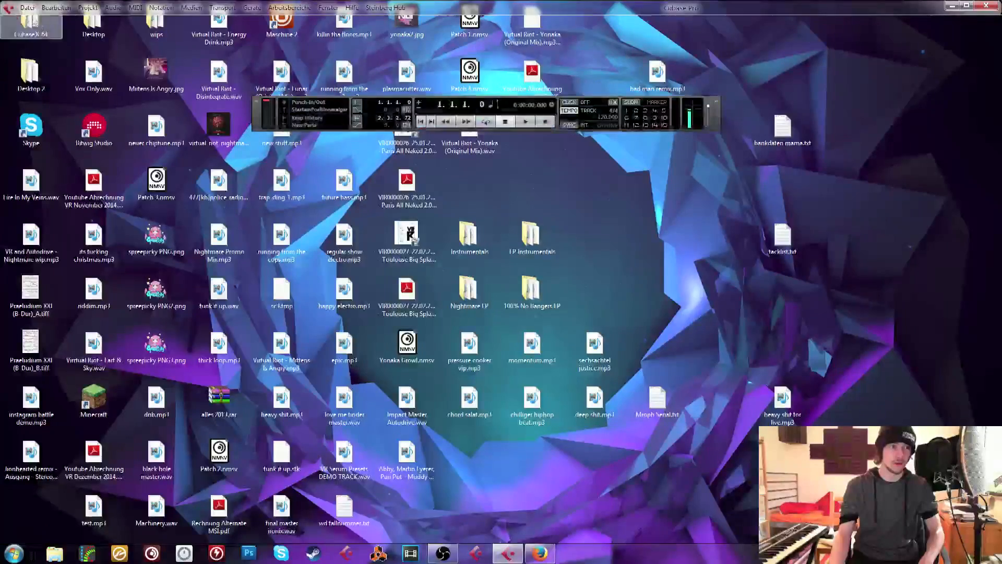
Open the recent project "Chilled Glitch Hop Intro-01.cpr kontakt wieder auftauen.cpr" from the Au5 Remix folder
click(22, 7)
mouse_move(178, 260)
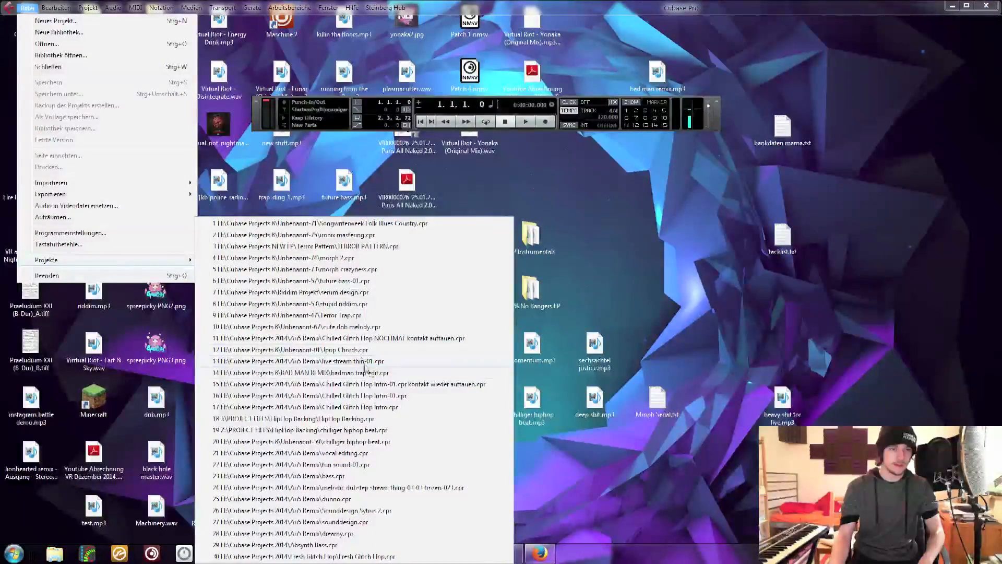
click(397, 385)
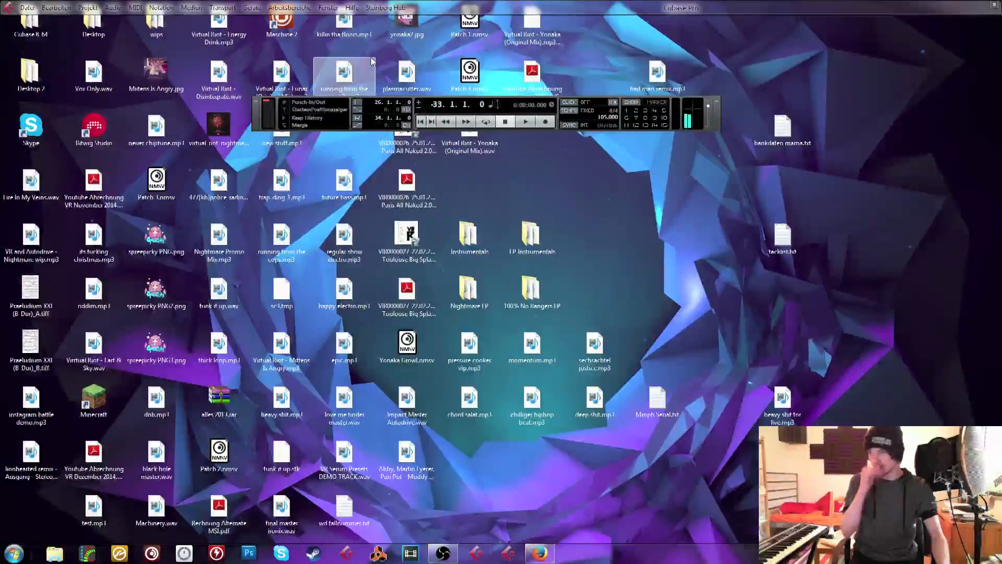
Collapse the automation-filled VST-Instrumente folder in the track list and move the transport panel from the ruler down over the lower tracks
scroll(342, 243, down, 20)
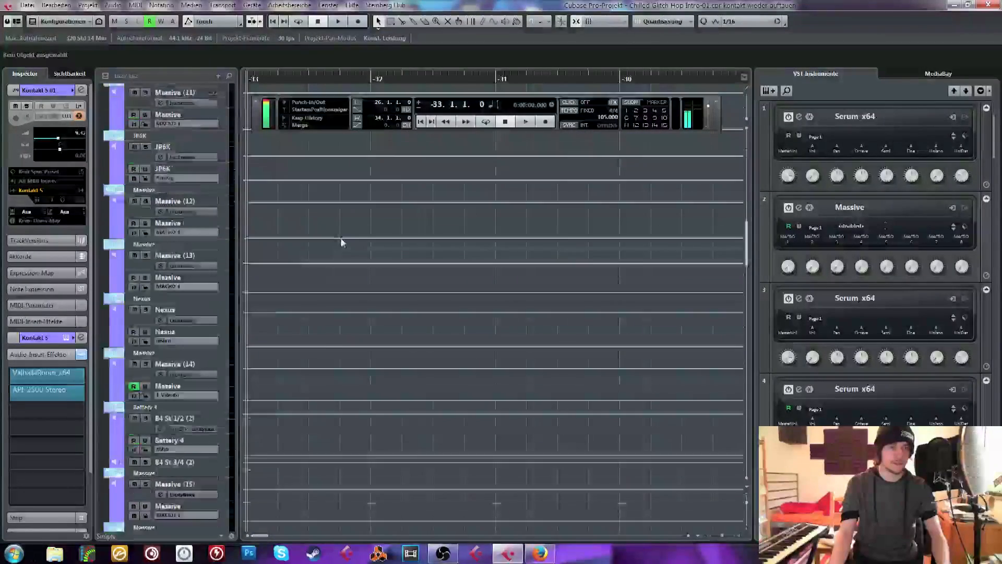
drag(249, 76, 248, 3)
scroll(309, 241, up, 8)
scroll(309, 241, up, 10)
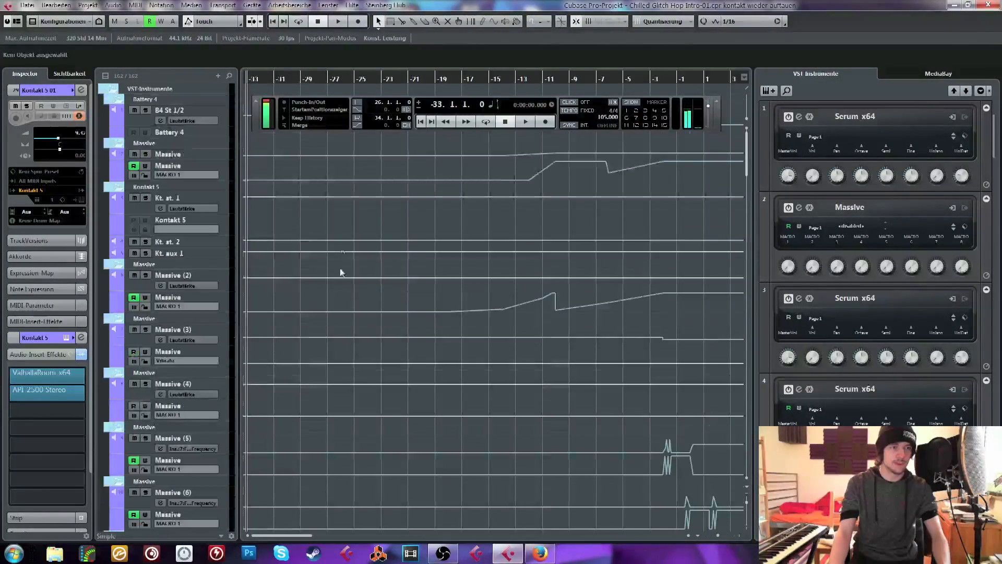
click(110, 91)
drag(255, 115, 19, 447)
drag(703, 190, 762, 189)
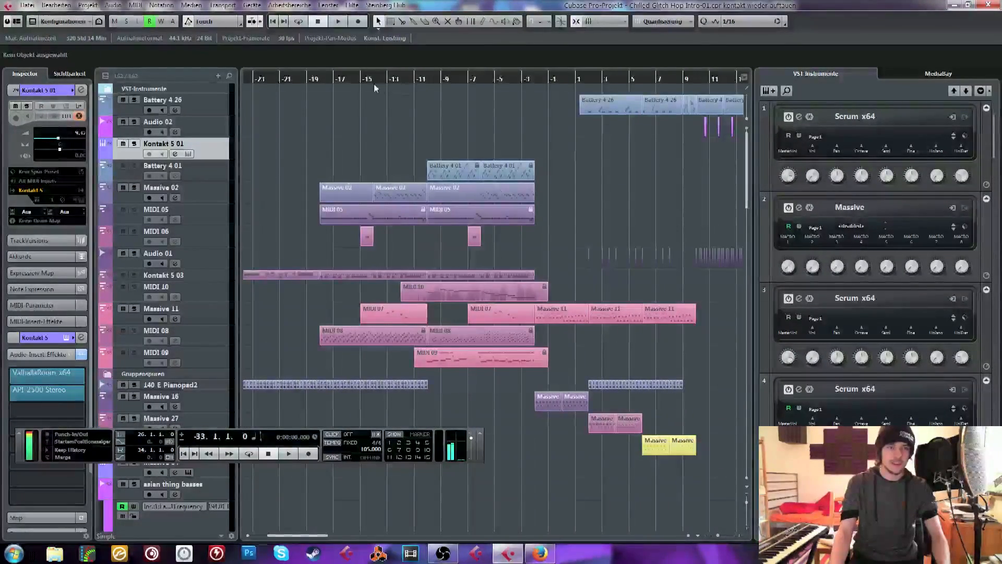
Move the playback position to about bar -15 and shrink all track heights to give an overview of the arrangement
drag(367, 77, 369, 21)
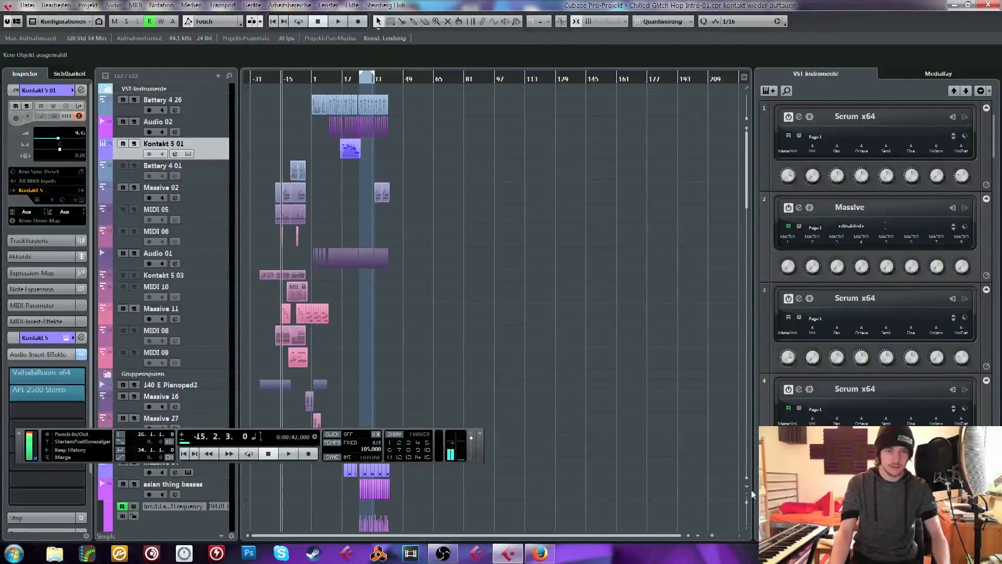
drag(747, 502, 747, 476)
scroll(541, 358, down, 10)
scroll(528, 344, up, 15)
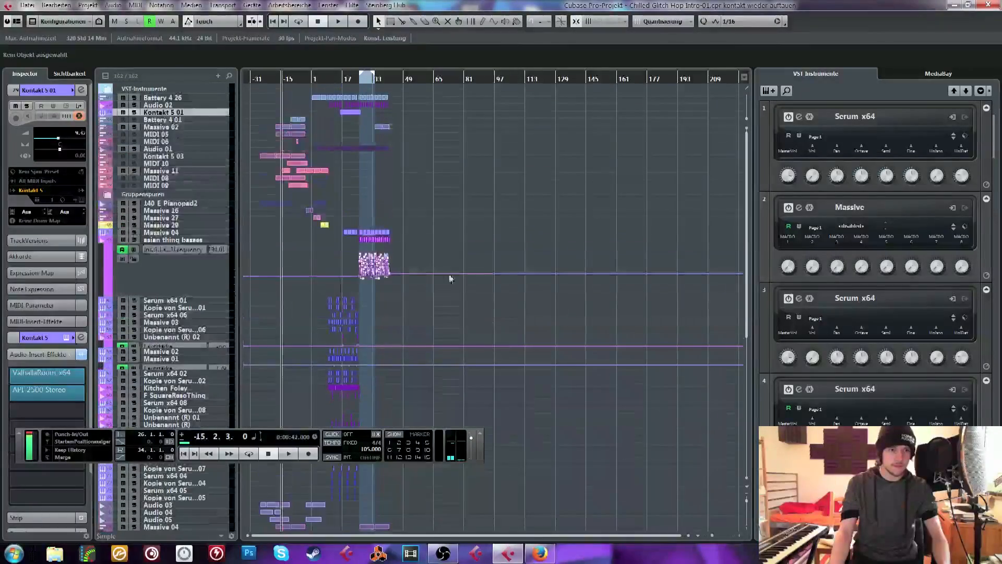
Return the playback position to bar -33, examine the arrangement down to Stereo Out, and place the position at about bar -15
drag(262, 94, 271, 129)
drag(275, 82, 189, 83)
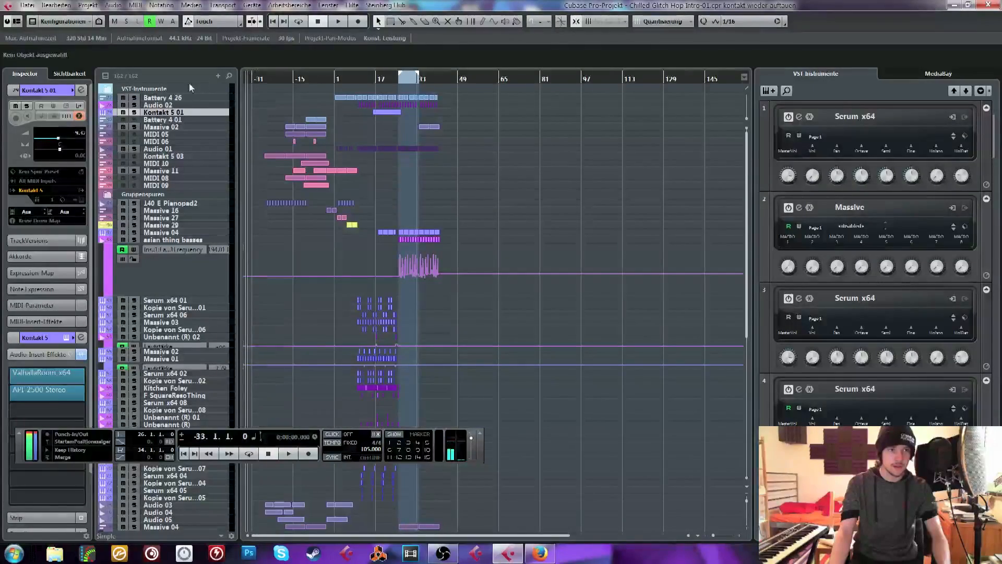
scroll(447, 284, down, 10)
scroll(597, 346, right, 6)
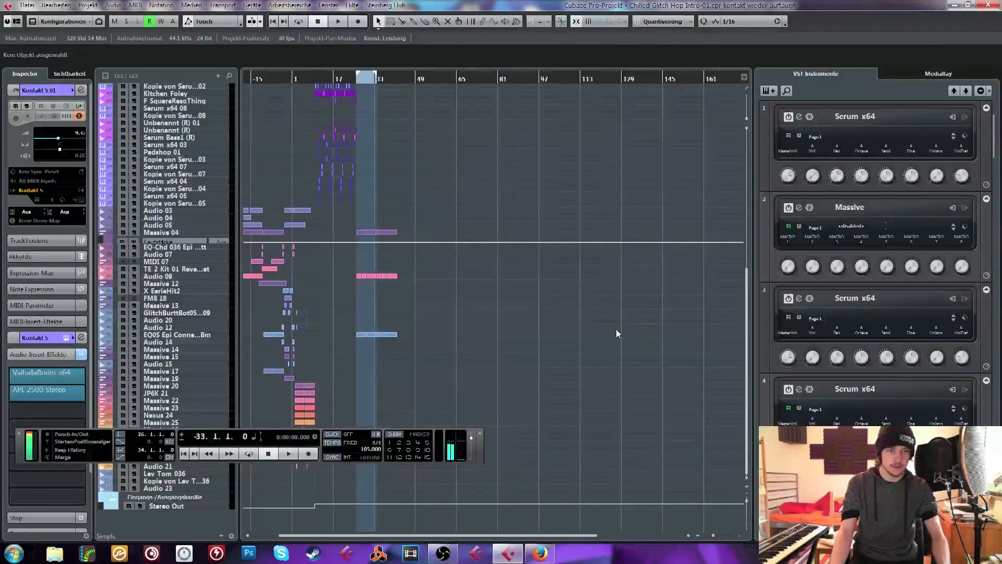
drag(516, 534, 359, 531)
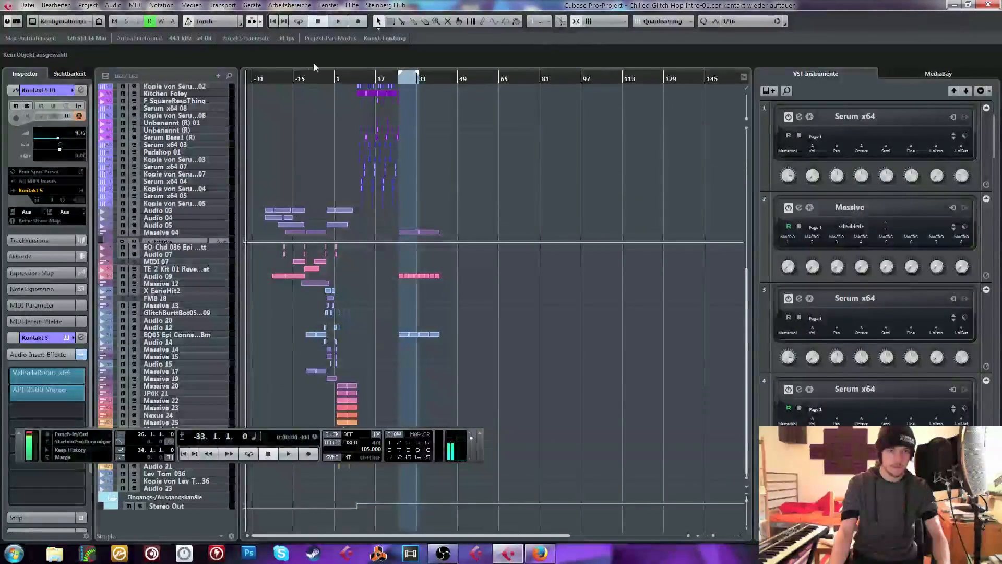
drag(314, 78, 356, 113)
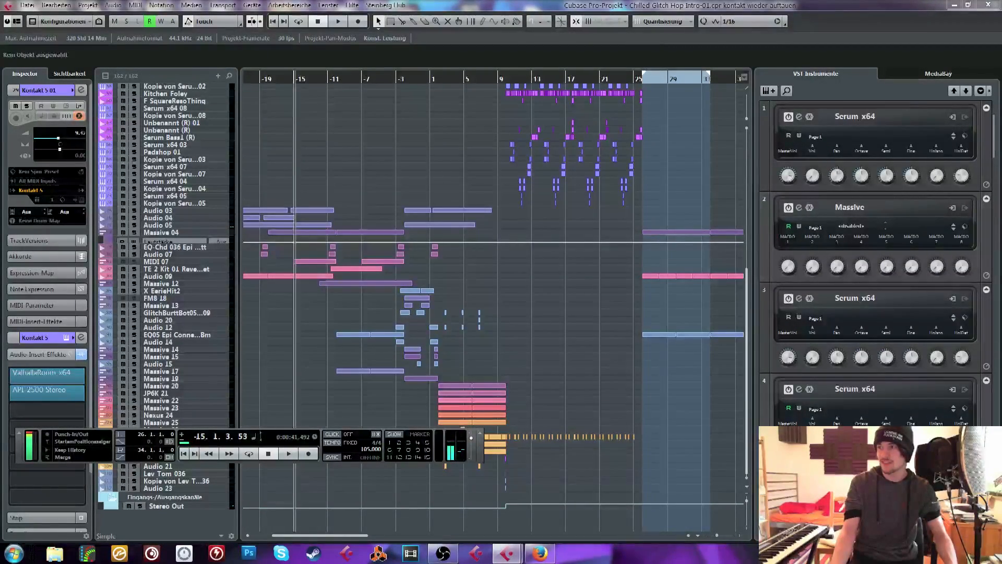
Set the Steinberg UR44 ASIO buffer size to 512 samples in the Yamaha Steinberg USB ASIO device settings and accept the device configuration
click(28, 6)
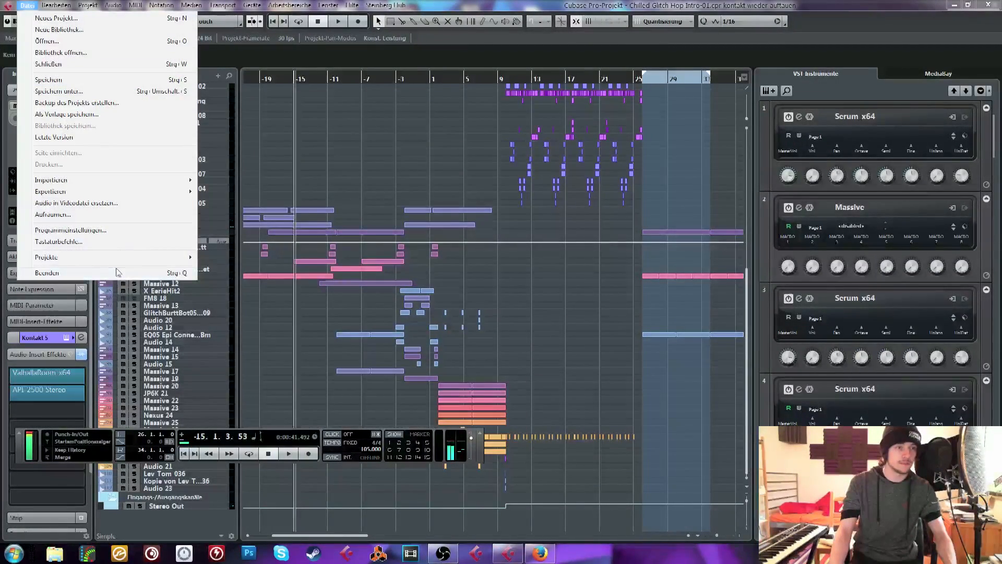
mouse_move(129, 259)
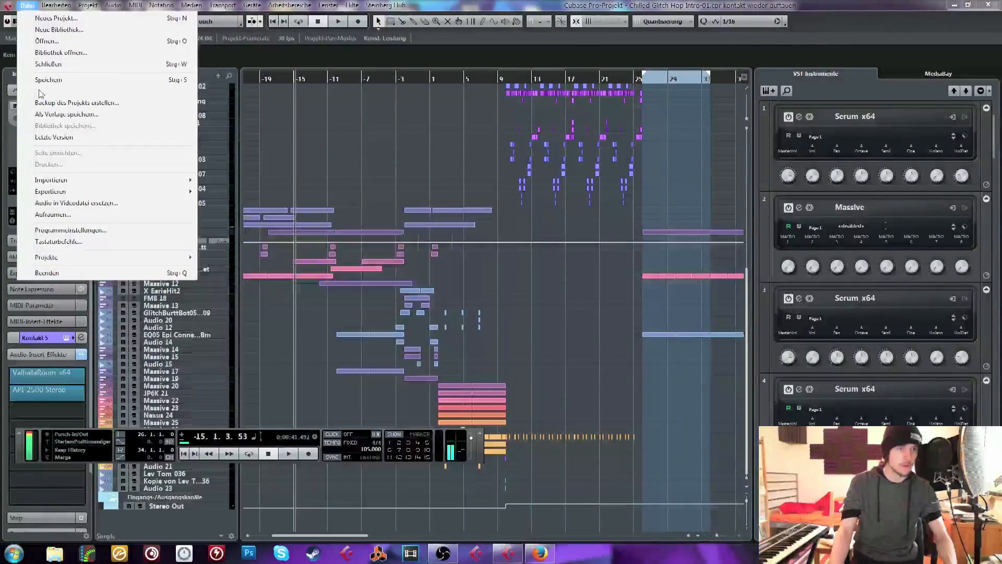
mouse_move(252, 5)
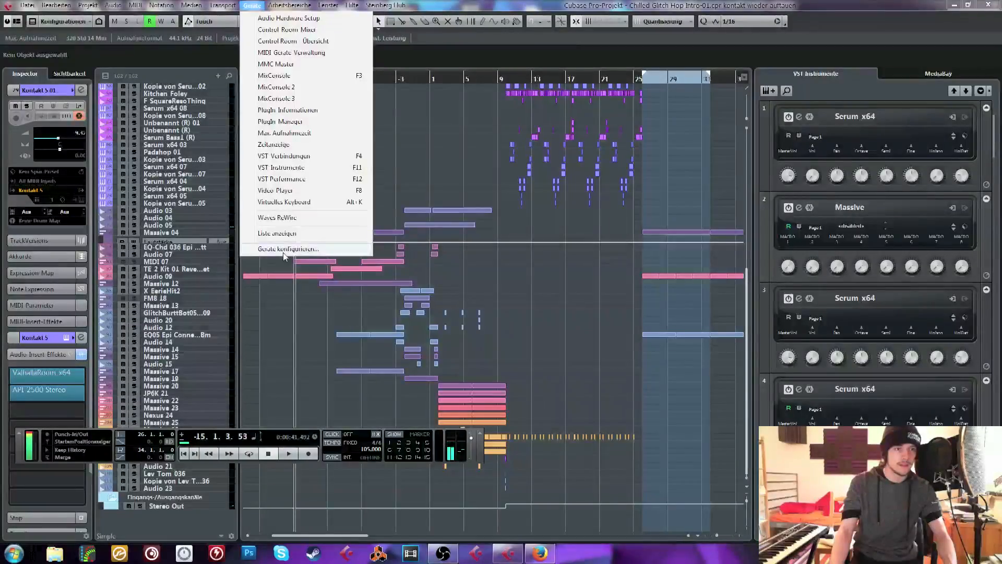
click(288, 248)
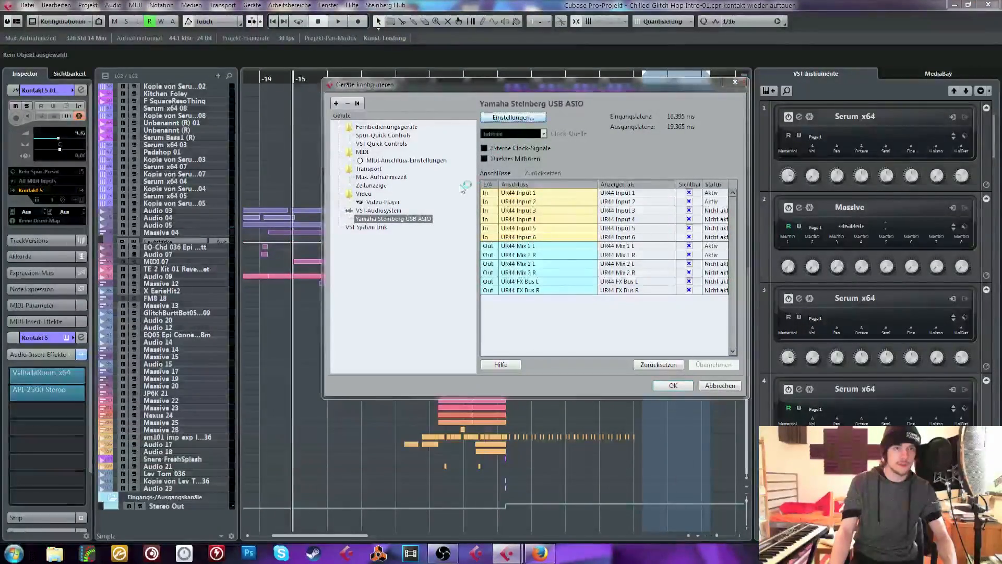
click(512, 118)
click(512, 272)
click(512, 282)
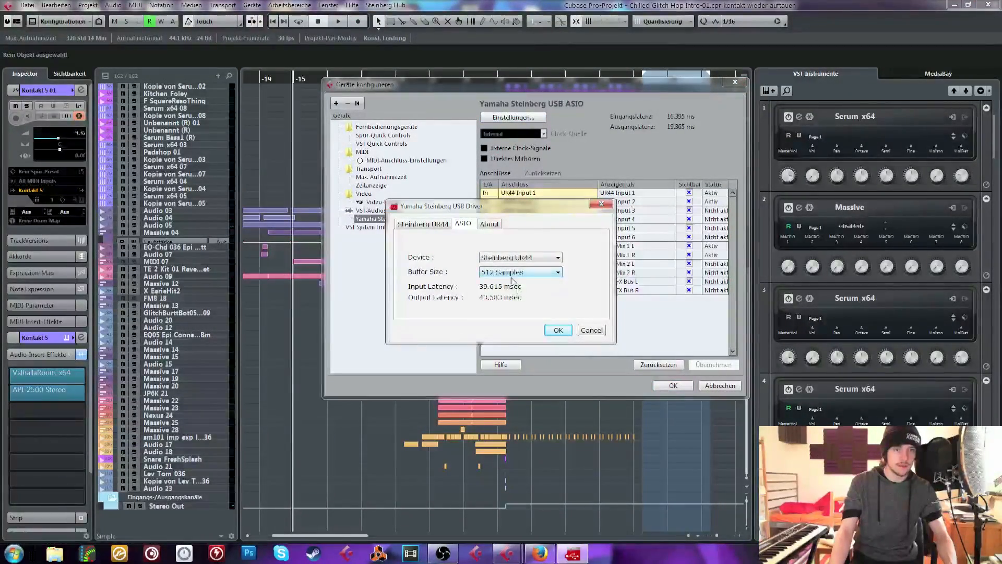
click(512, 274)
click(514, 282)
key(Return)
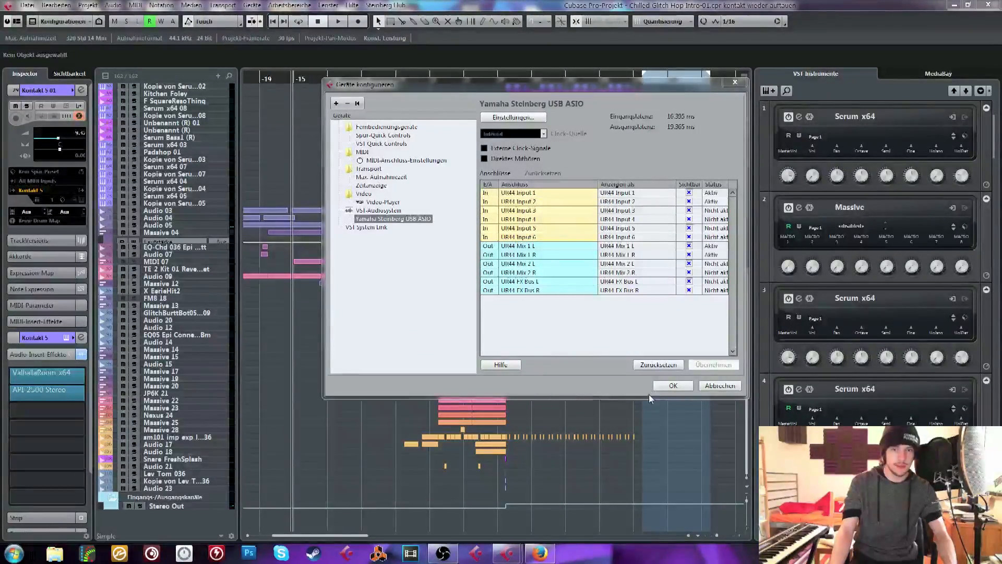
click(671, 388)
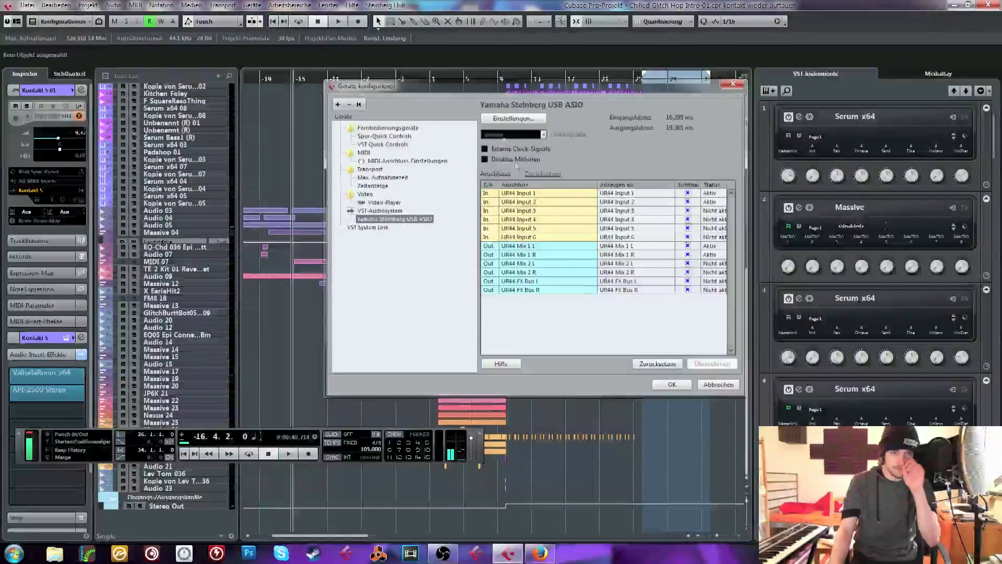
Play the arrangement from about bar 9 through the drop at bar 10, and stop at about 10.2
click(493, 143)
drag(493, 144, 493, 263)
scroll(642, 269, up, 9)
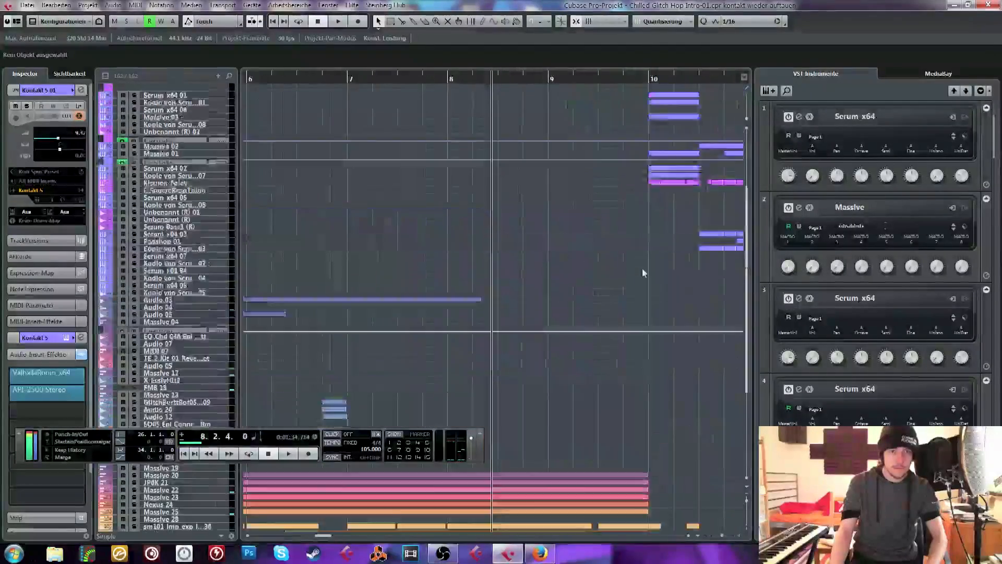
scroll(682, 223, right, 4)
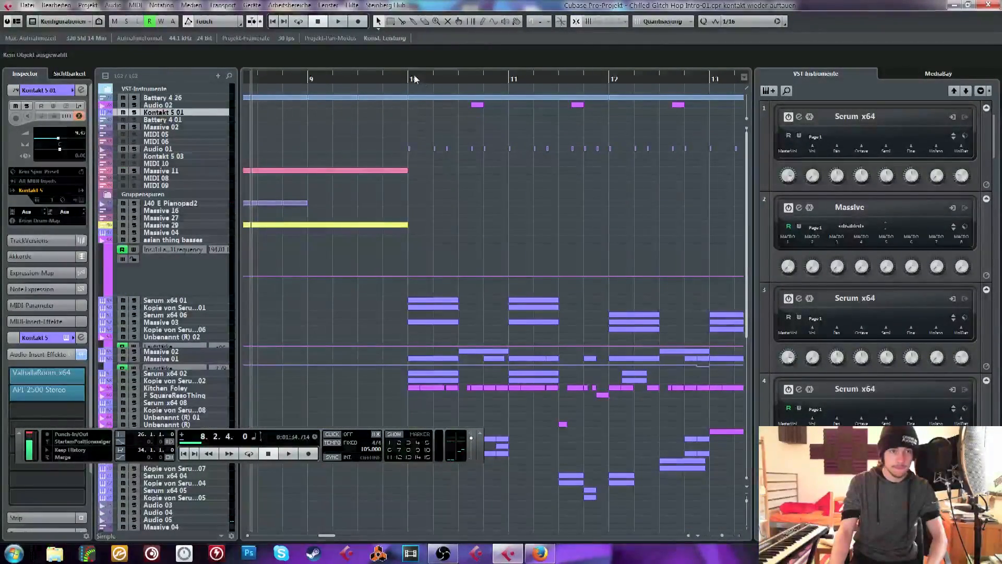
click(322, 80)
key(space)
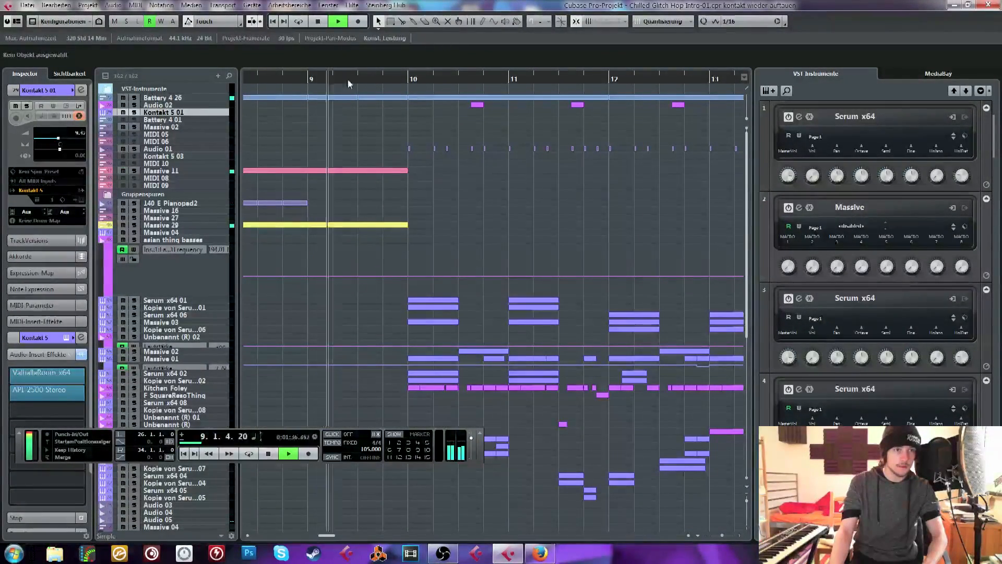
key(space)
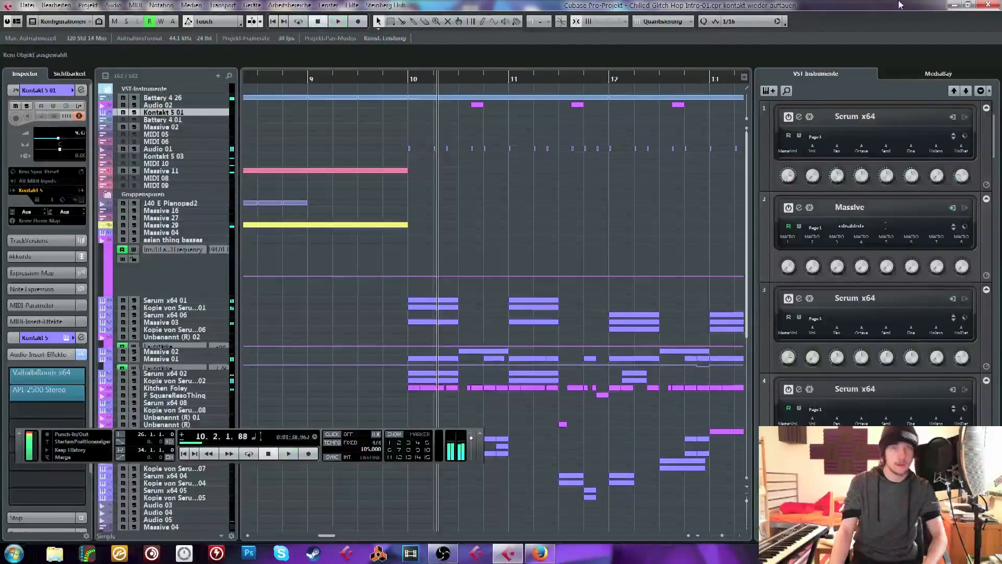
Close the Chilled Glitch Hop Intro project without saving it
click(988, 5)
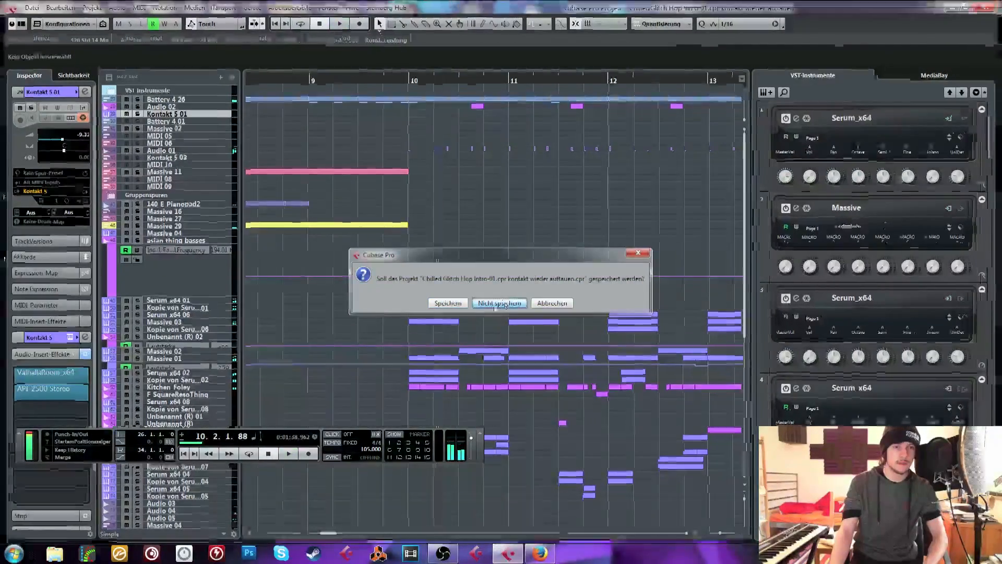
click(499, 303)
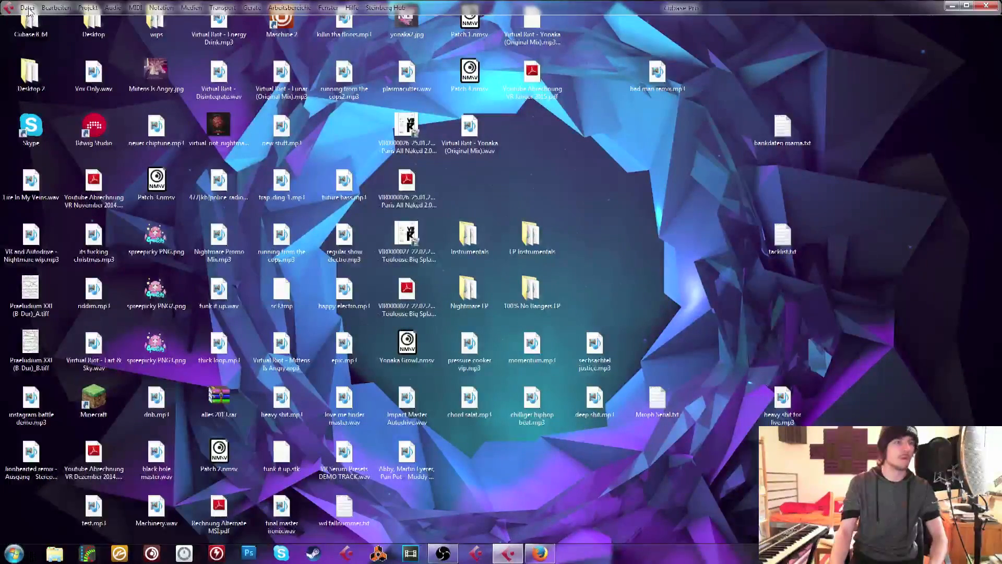
click(28, 8)
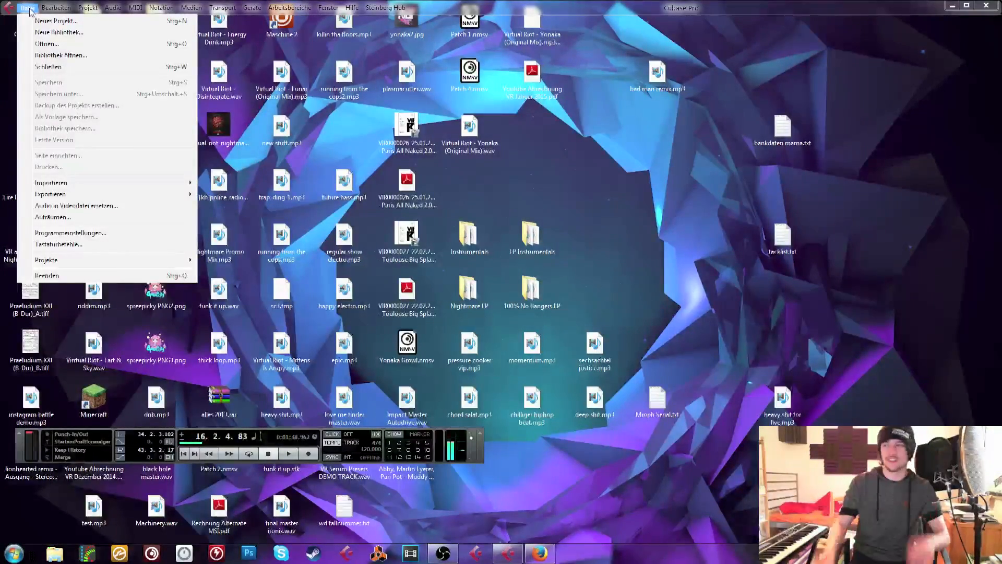
mouse_move(57, 7)
key(alt+Tab)
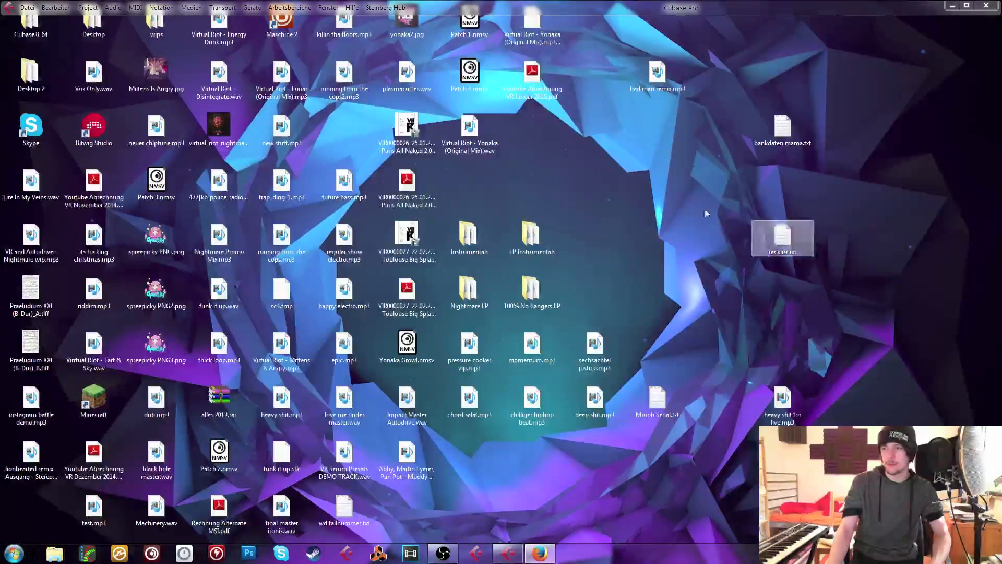
click(27, 8)
mouse_move(169, 265)
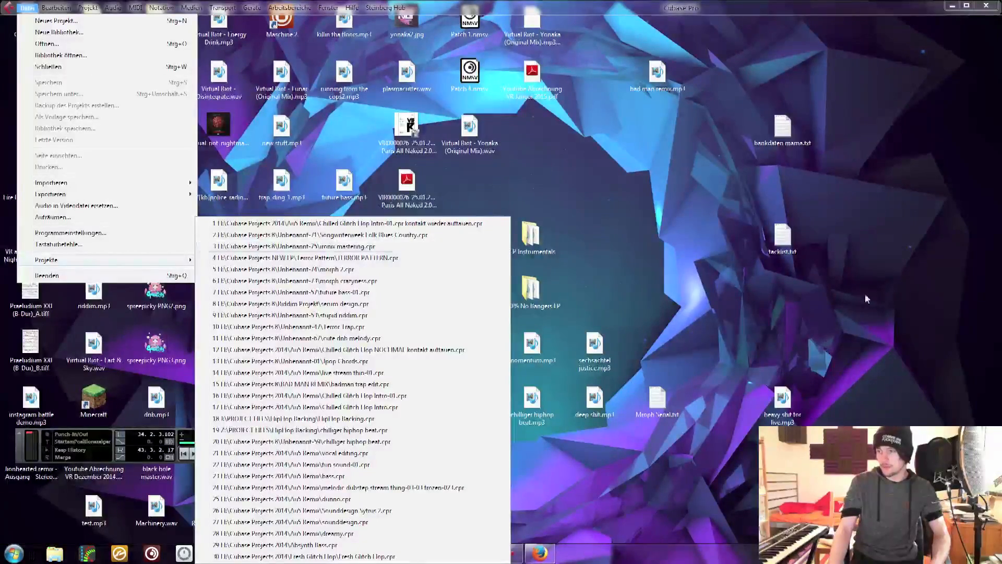
click(891, 352)
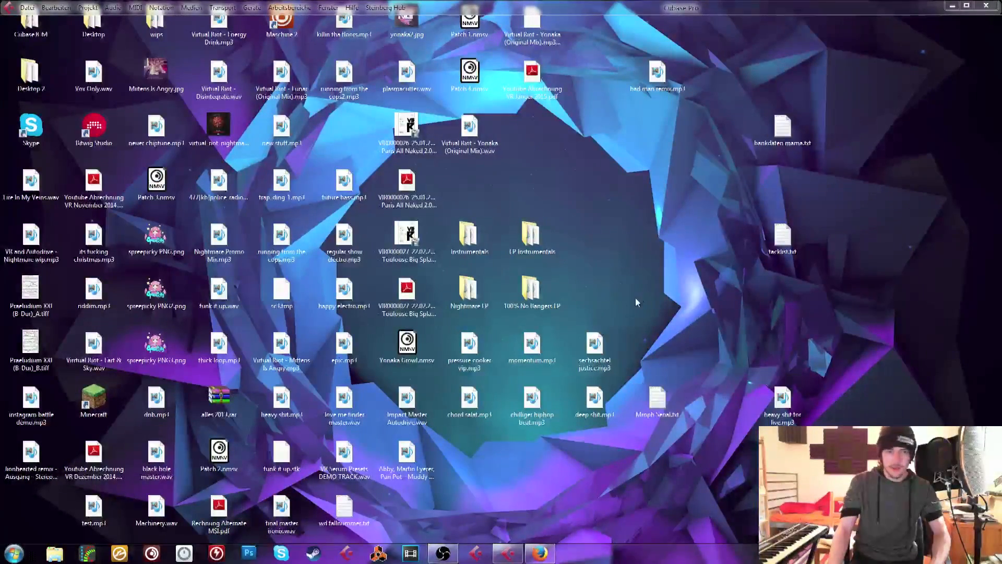
Play the desktop file Virtual Riot - Mittens Is Angry.mp3 in Winamp and skip forward into the second half of the track
click(345, 402)
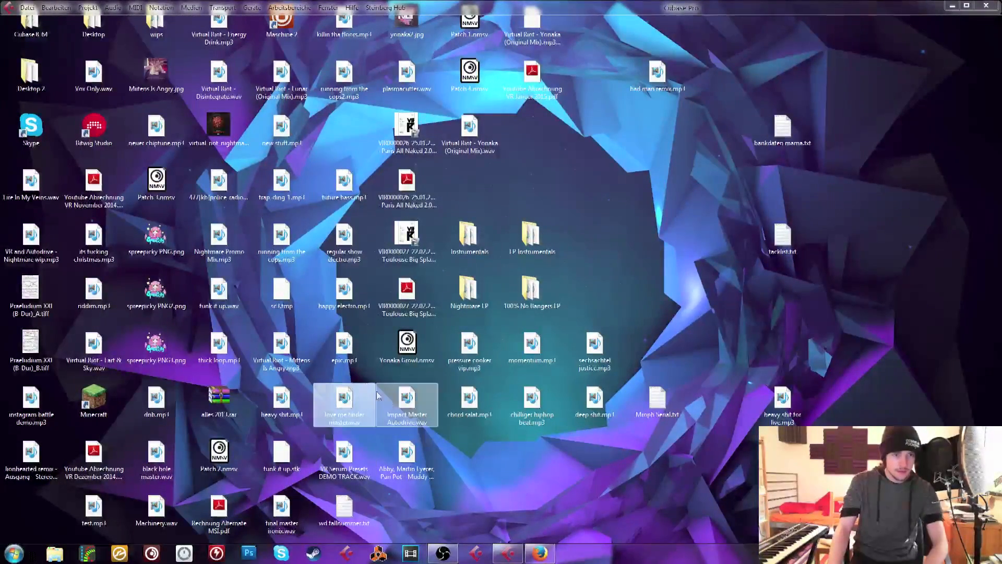
click(353, 448)
double_click(282, 347)
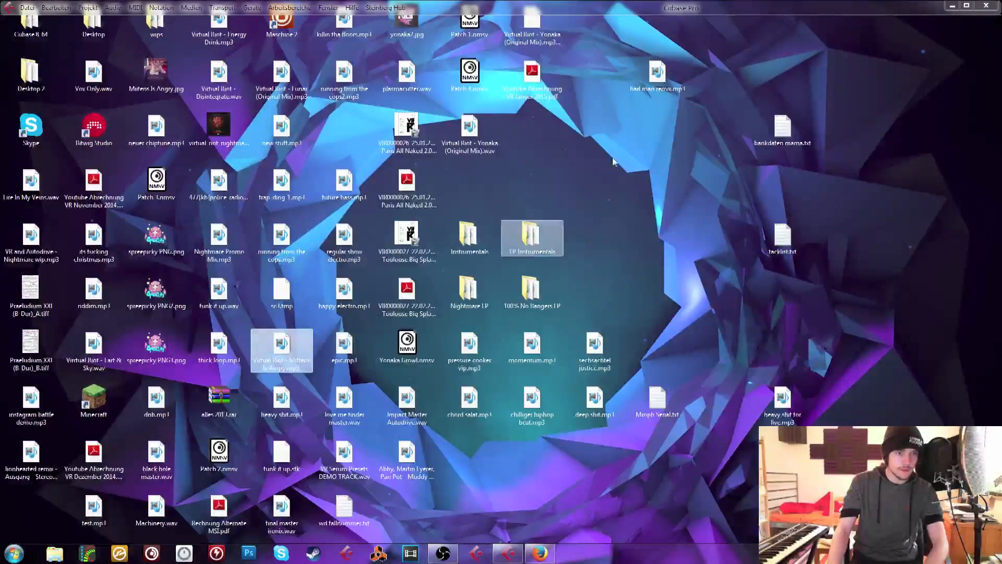
click(639, 172)
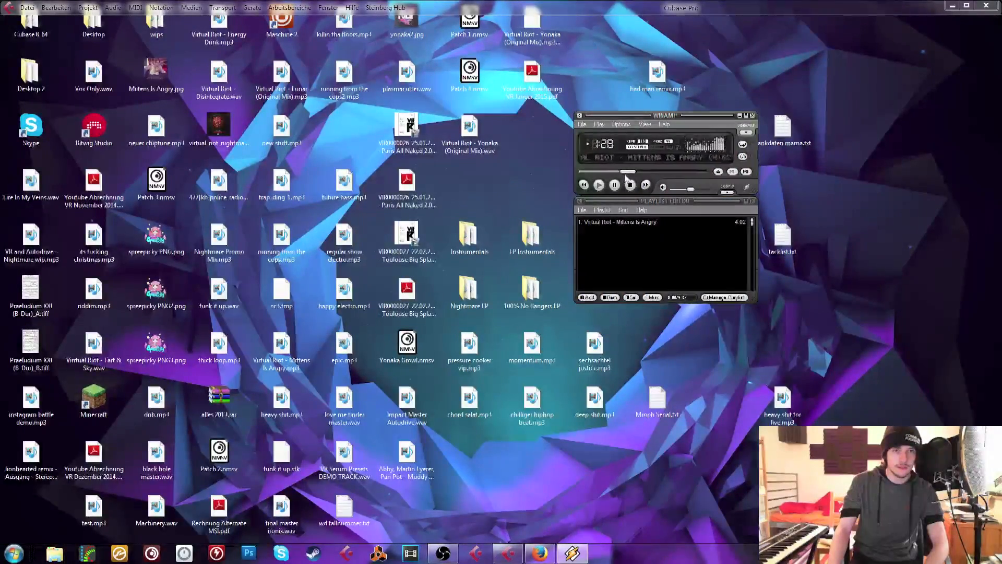
drag(642, 176, 660, 175)
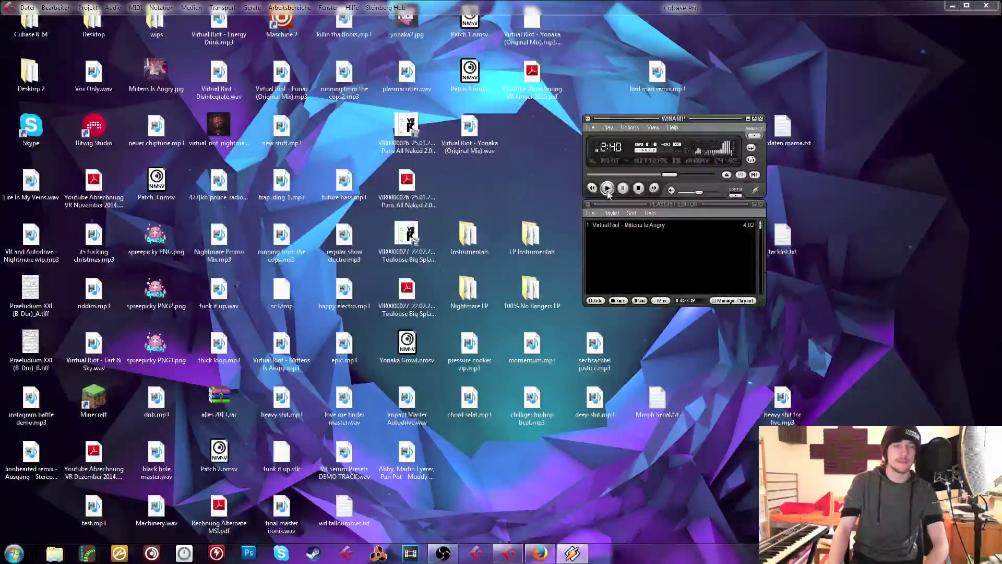
Skip the track ahead to about 2:48, play it at a slightly raised volume, and close Winamp
drag(668, 175, 677, 179)
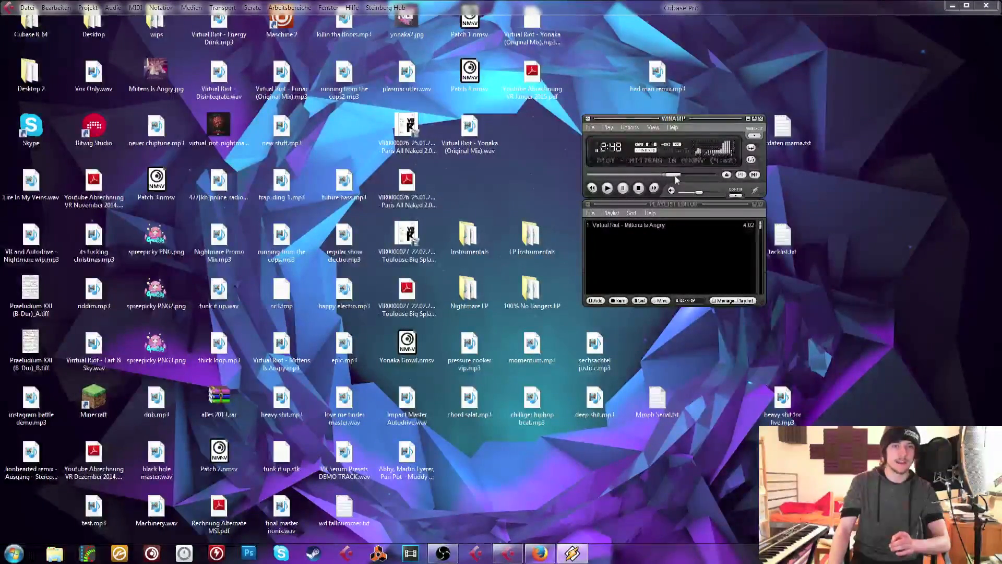
click(607, 189)
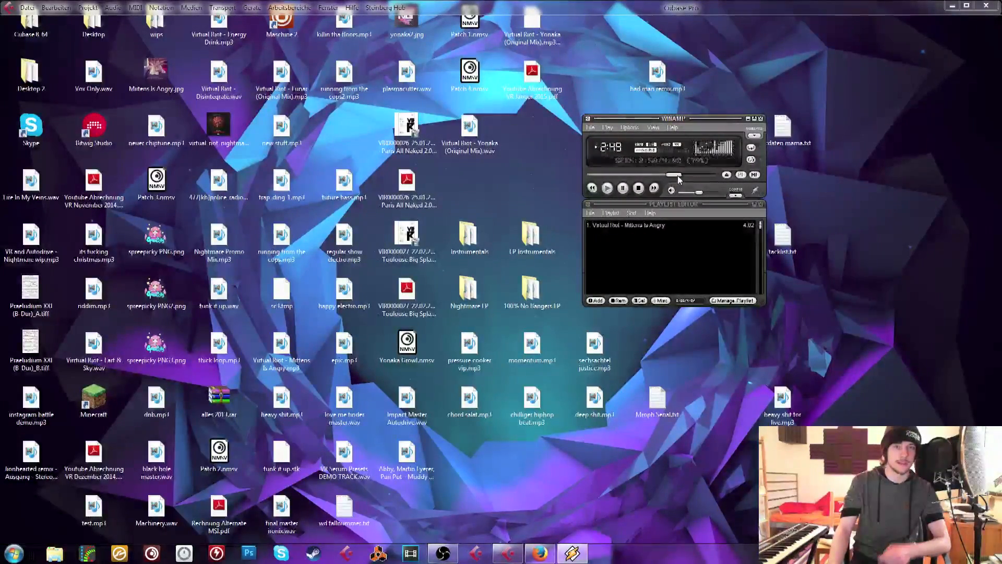
drag(699, 192, 708, 195)
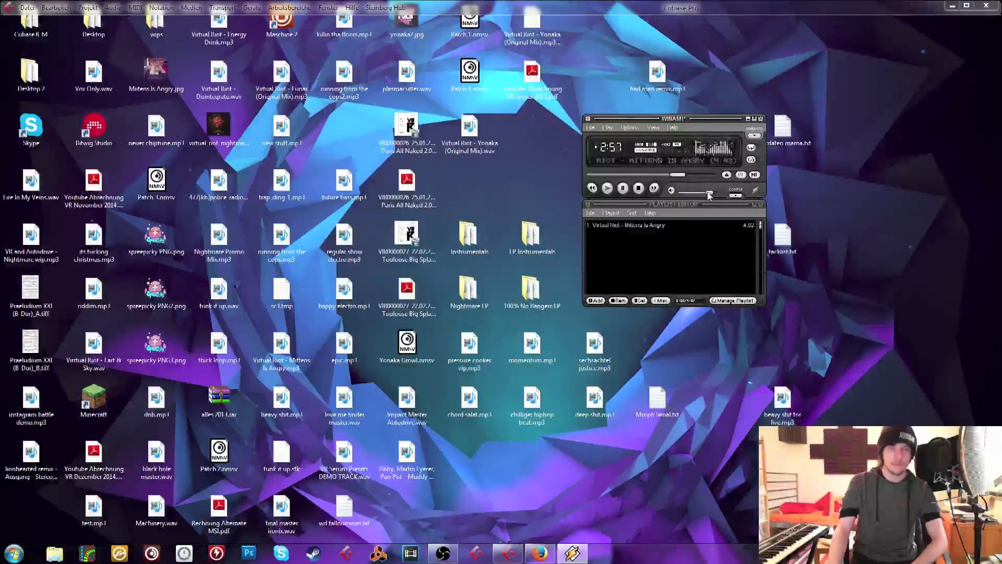
click(760, 120)
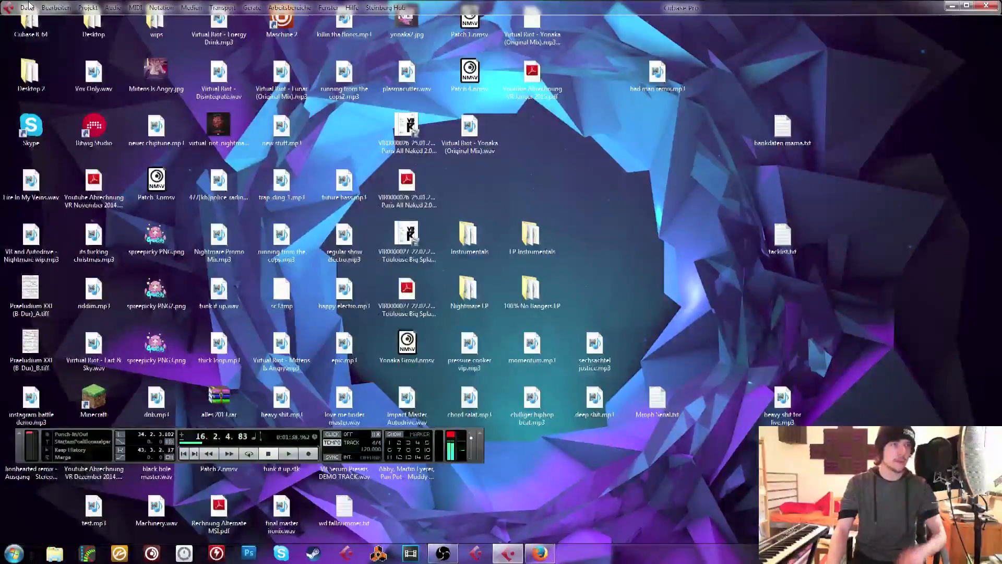
Create a new Cubase project from the Sidechain Start MK3 template
click(28, 7)
mouse_move(52, 8)
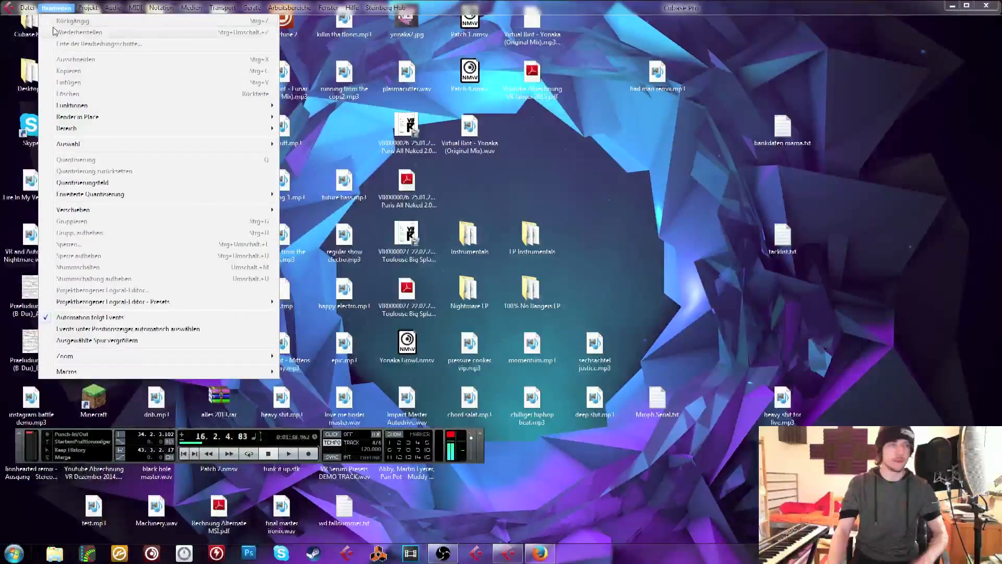
click(41, 22)
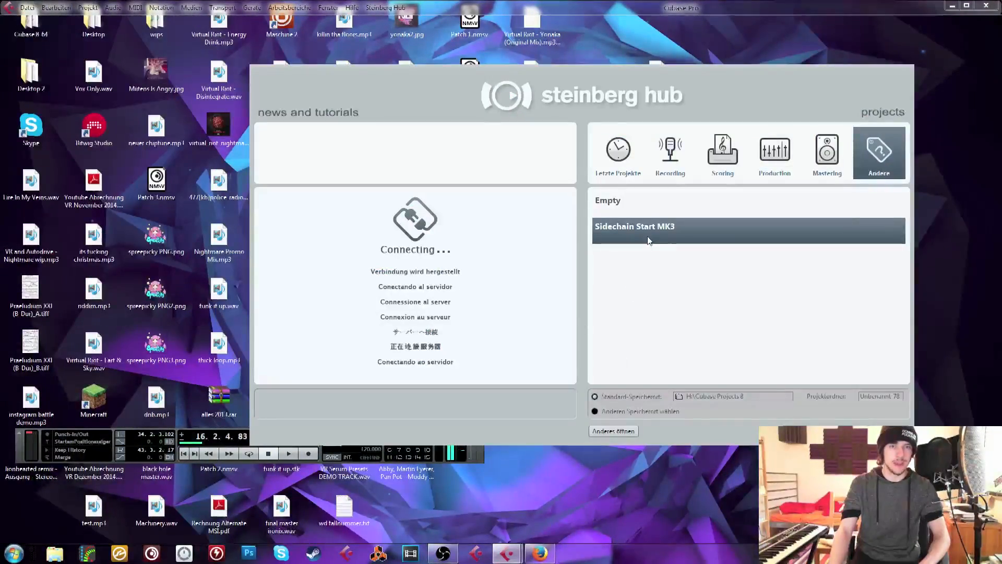
double_click(635, 228)
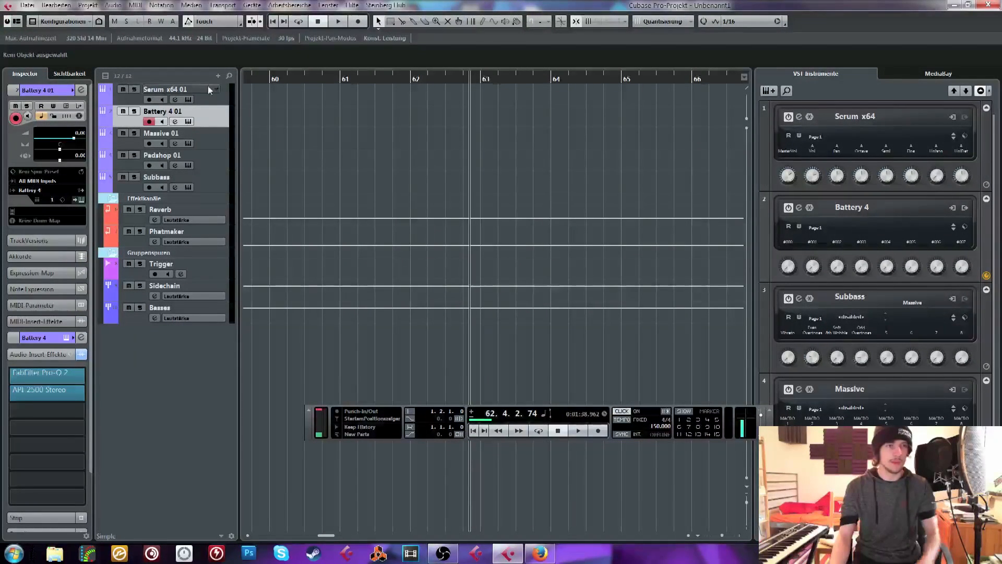
Select the Serum x64 01 track, mute the Reverb and Phatmaker effect channels, and open the Serum instrument editor
click(222, 98)
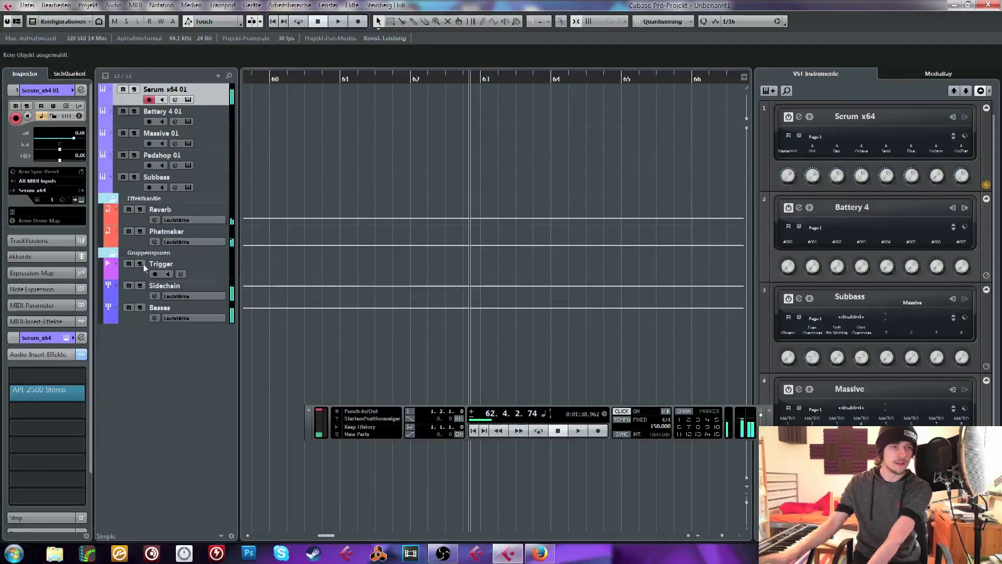
click(129, 232)
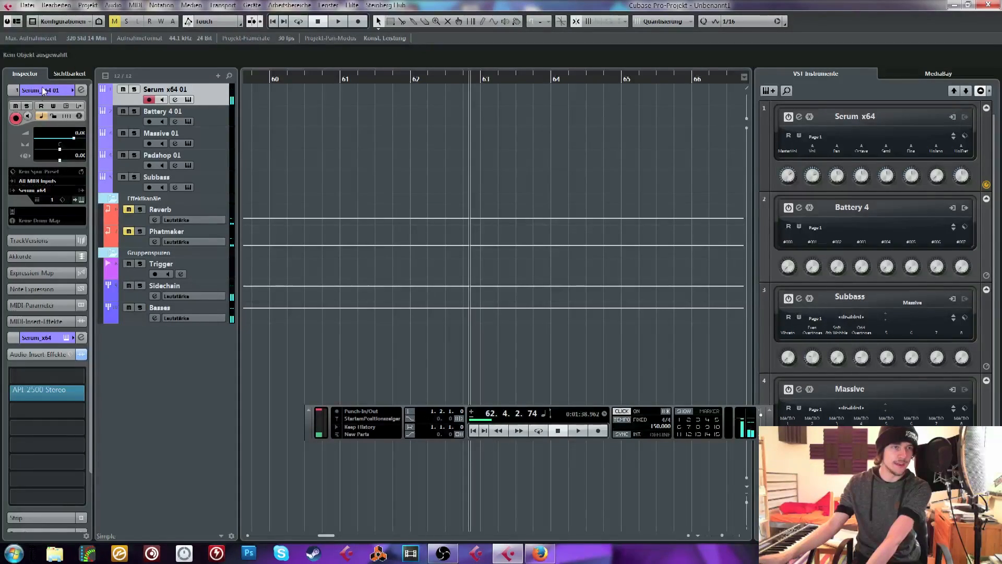
click(66, 106)
drag(453, 161, 362, 25)
click(81, 90)
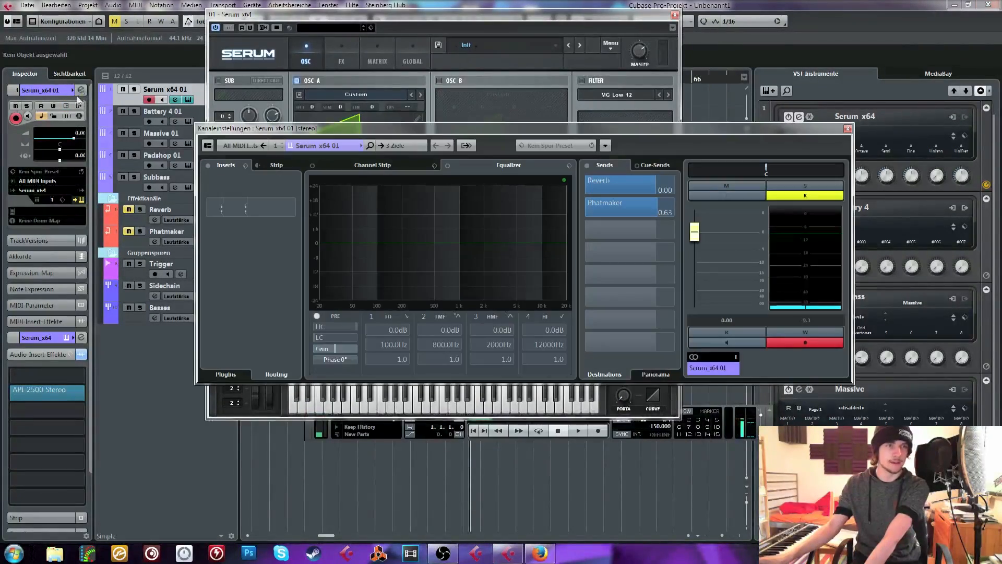
click(398, 146)
click(437, 237)
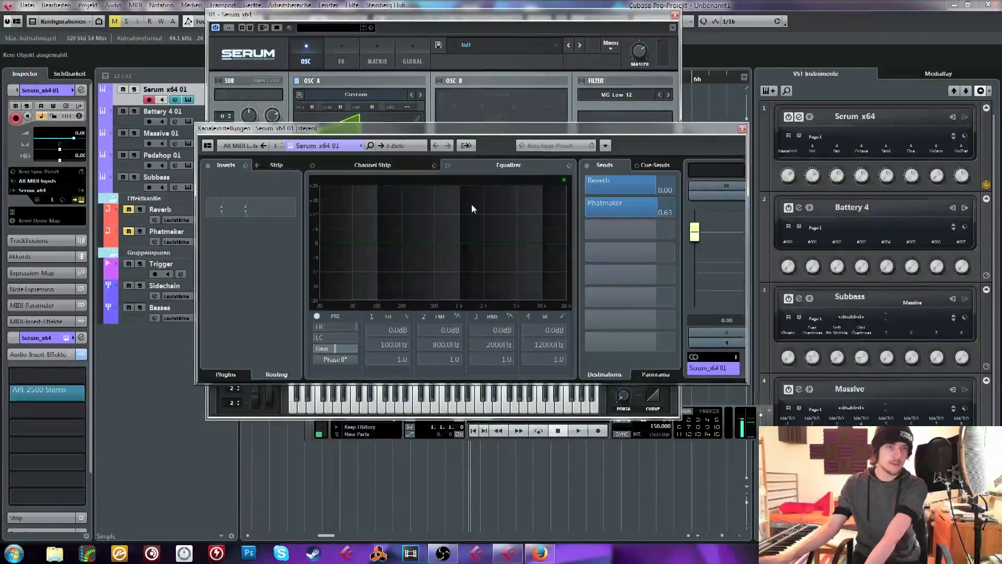
click(742, 128)
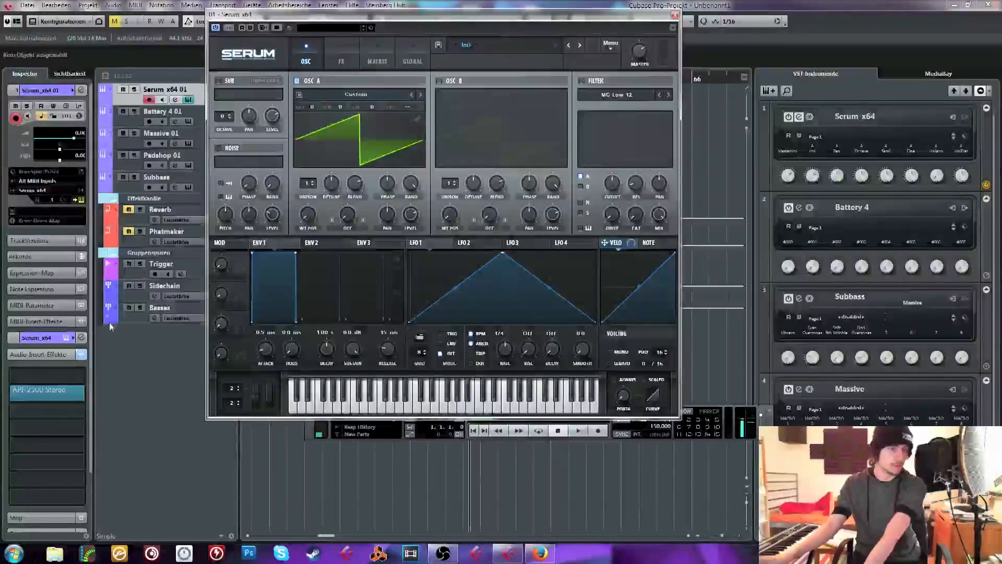
Load the effects chain preset with OTT, IL Vocodex, FabFilter Pro-MB and FabFilter Pro-Q into the Serum track's audio inserts
click(81, 355)
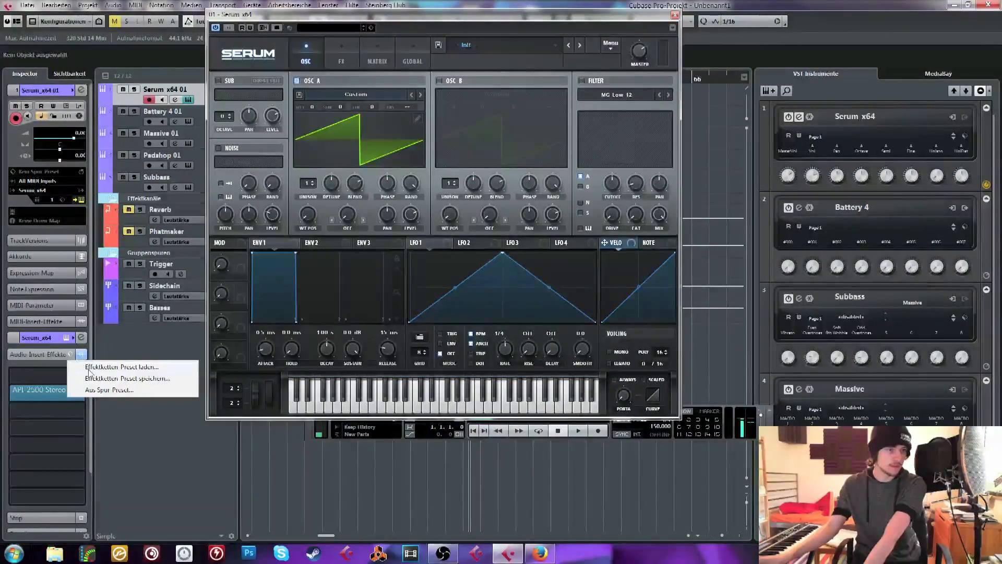
click(91, 366)
double_click(445, 335)
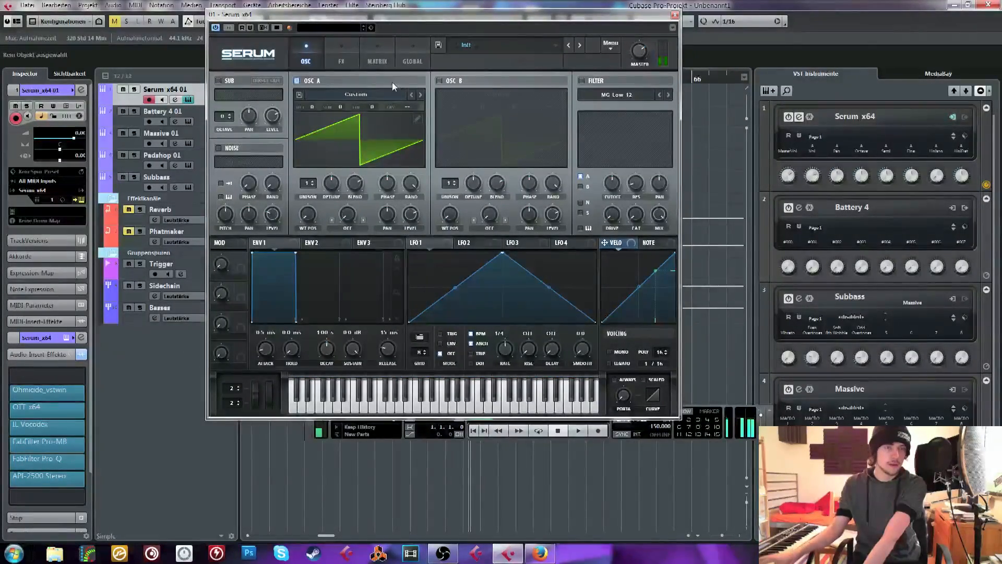
Load the Riddim wavetable Crispy SQ into Serum's oscillator A, adjust its wavetable position, and switch the waveform display to 3D
click(380, 96)
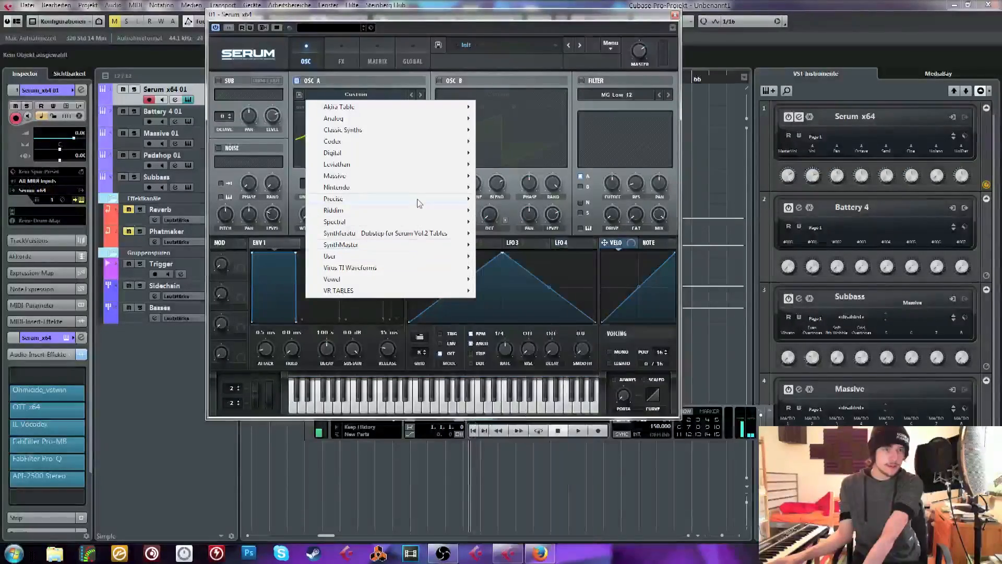
mouse_move(432, 211)
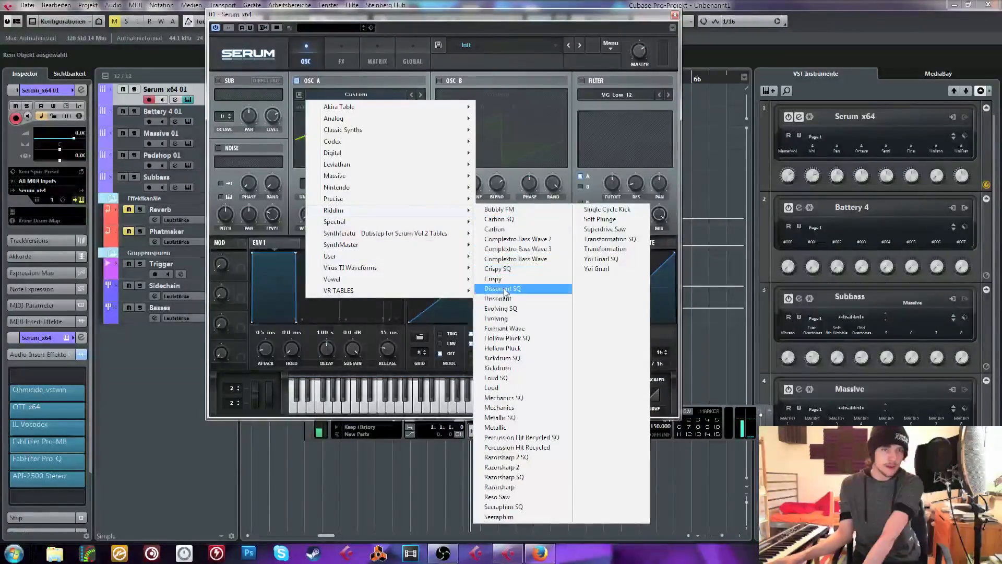
click(509, 274)
mouse_move(313, 223)
mouse_down()
mouse_move(320, 130)
mouse_move(319, 224)
mouse_move(310, 211)
mouse_up()
click(337, 147)
Bend the LFO 1 triangle into a rounded arch and assign LFO 1 to oscillator A's wavetable position and level
mouse_move(303, 205)
drag(452, 287, 452, 269)
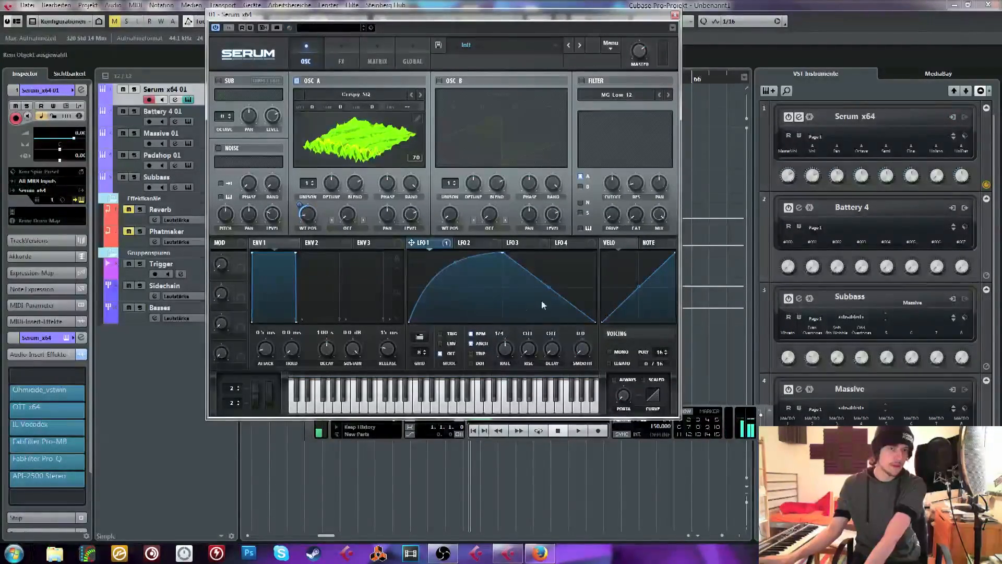
drag(377, 224, 410, 214)
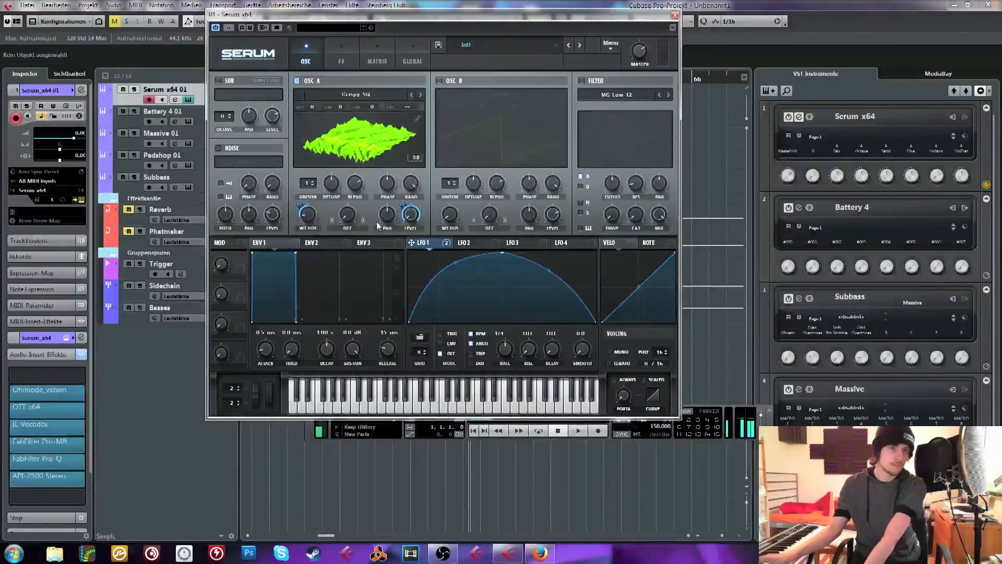
Set oscillator A's warp mode to Remap 1 and apply the coarse wavy staircase preset to its remap curve
click(350, 228)
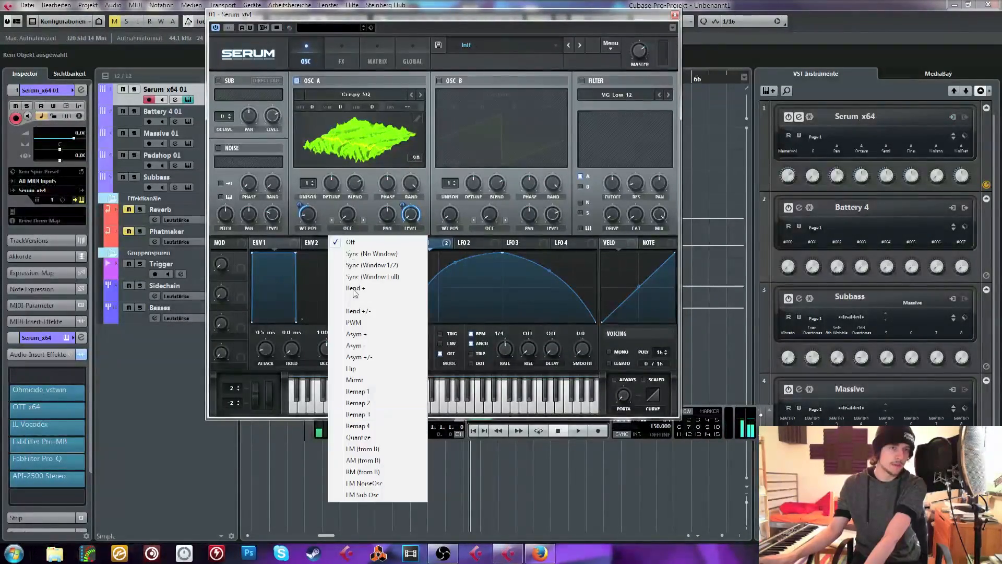
click(365, 392)
click(329, 210)
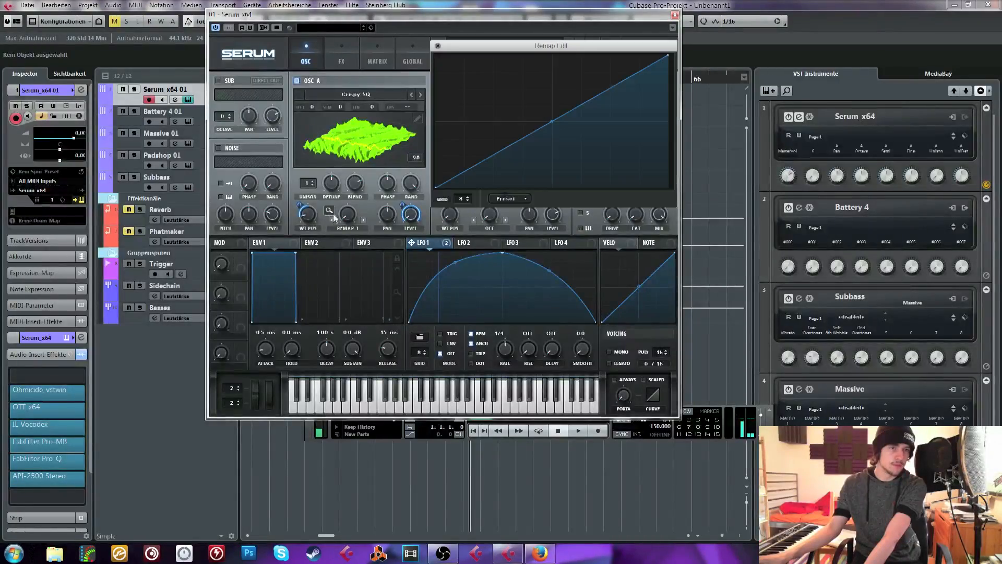
click(497, 199)
mouse_move(551, 239)
click(605, 250)
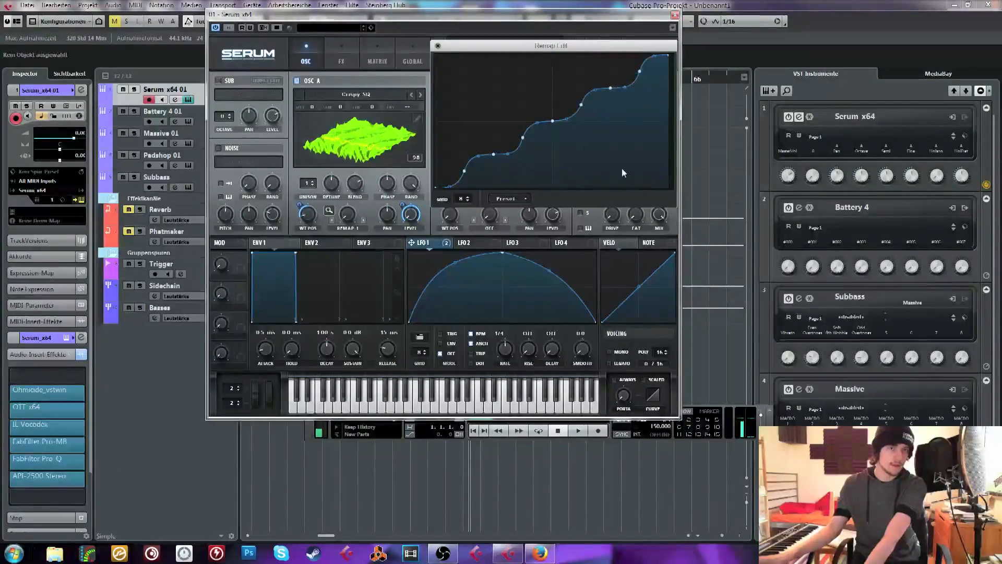
Switch oscillator A's waveform to the 2D view and assign LFO 1 to its warp amount at about 63
click(374, 153)
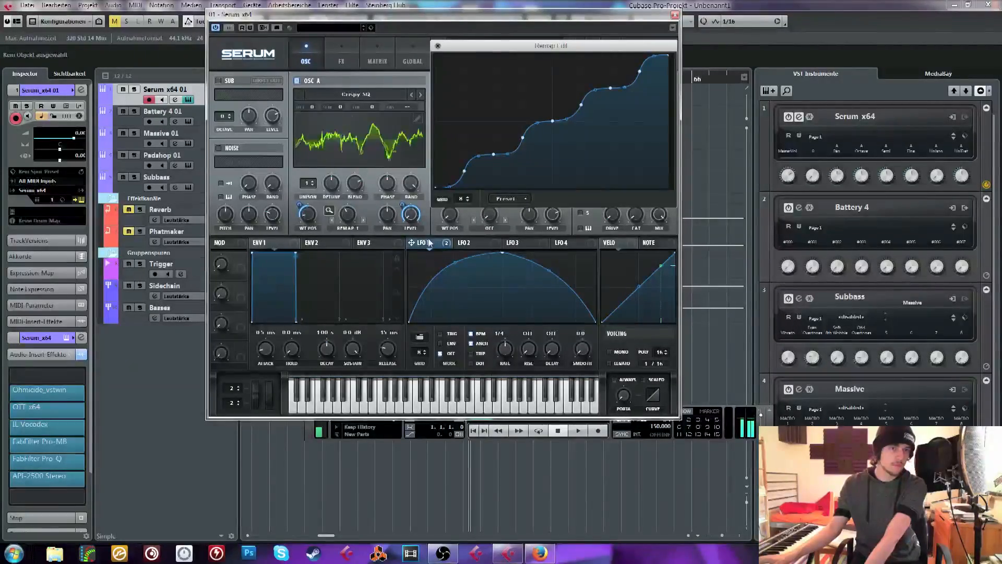
drag(344, 214, 345, 214)
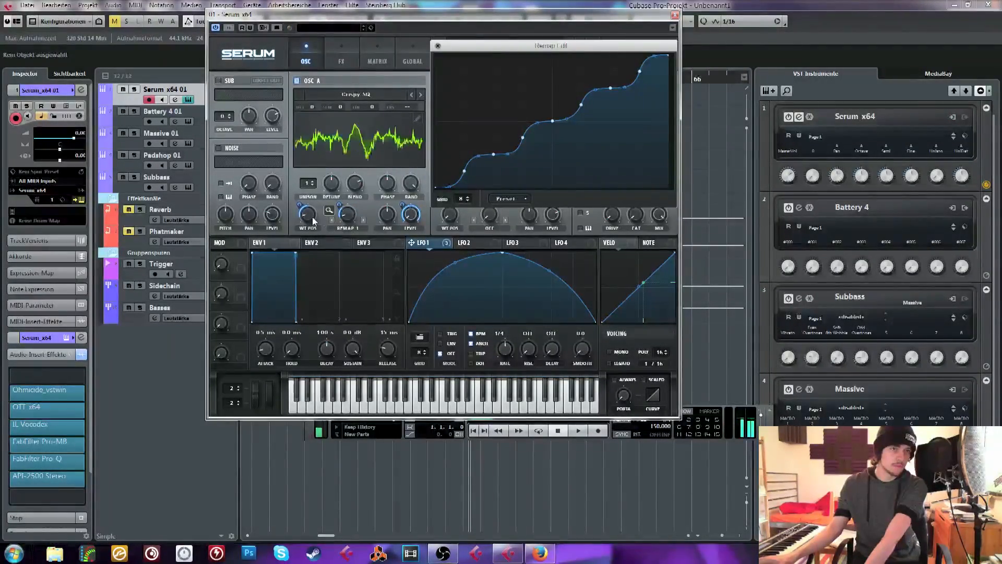
drag(303, 208, 343, 199)
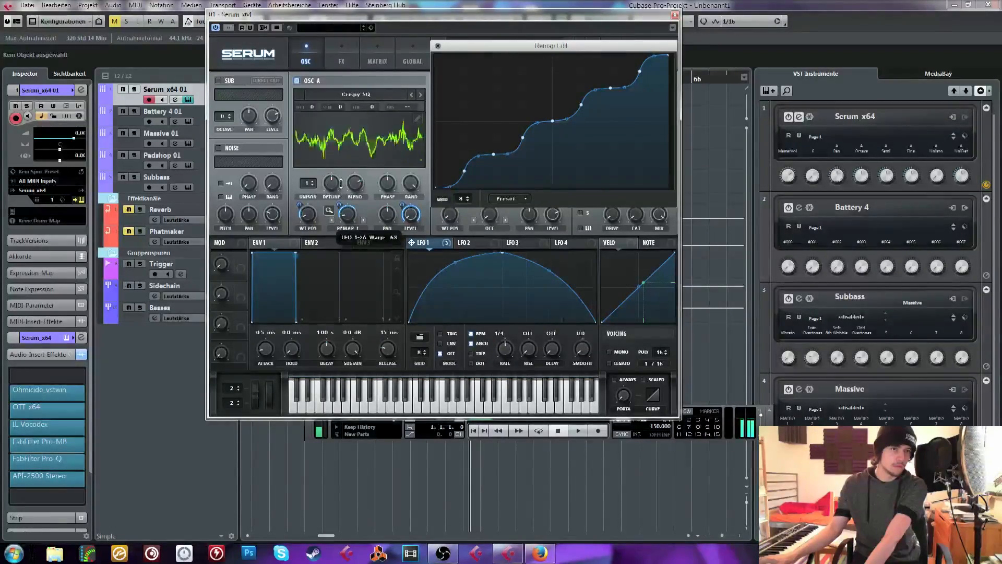
Try the finer staircase preset on the remap curve and return it to the coarser staircase shape
click(507, 198)
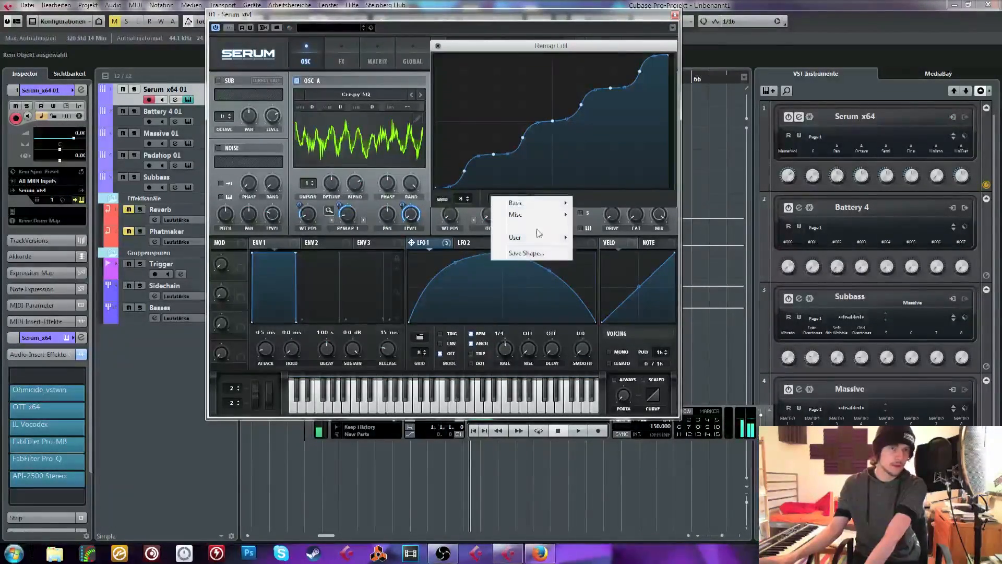
mouse_move(559, 240)
click(591, 241)
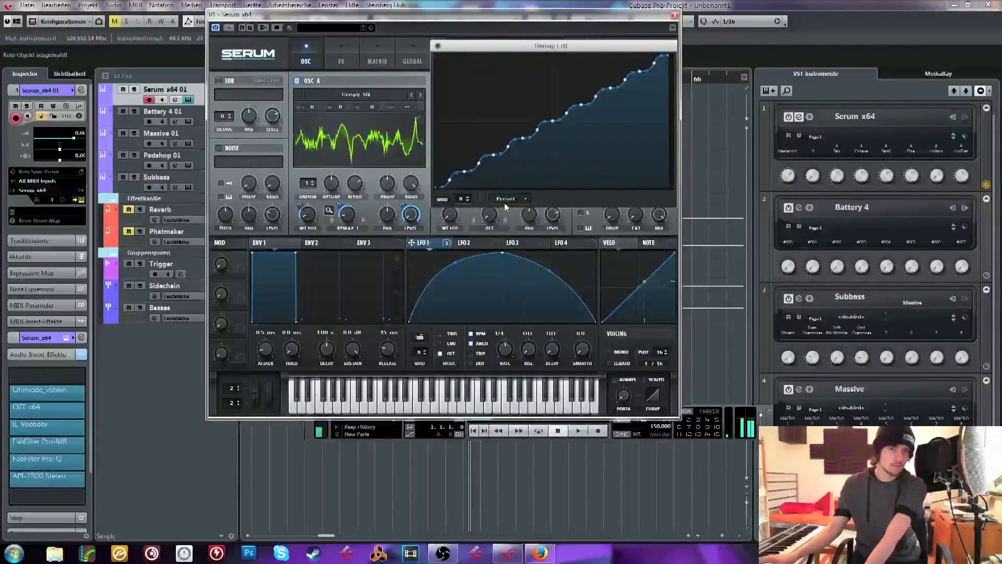
click(510, 199)
click(587, 249)
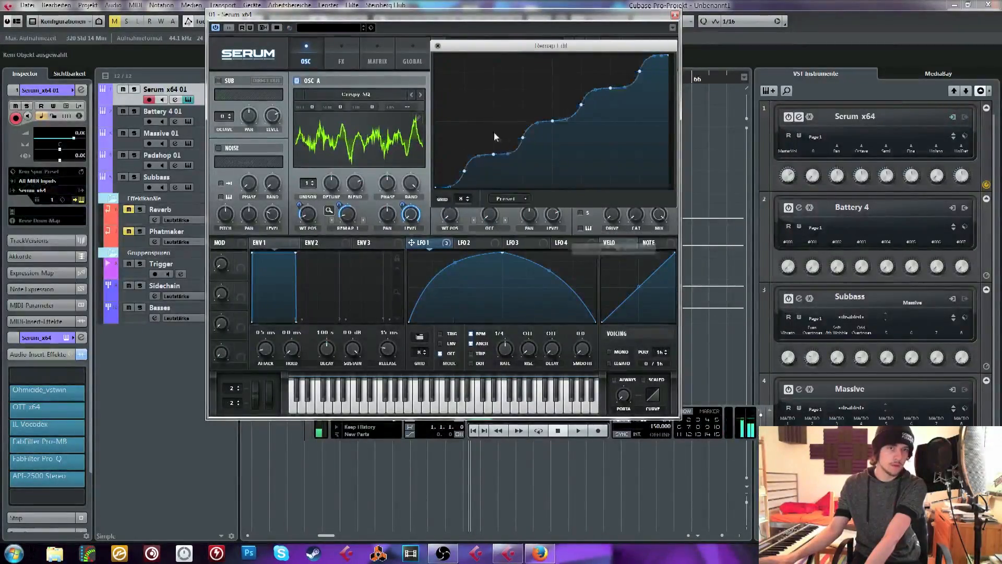
Close the remap editor and readjust oscillator A's wavetable position and its LFO 1 modulation
click(437, 46)
mouse_move(309, 214)
mouse_down()
mouse_move(314, 201)
mouse_move(300, 205)
mouse_up()
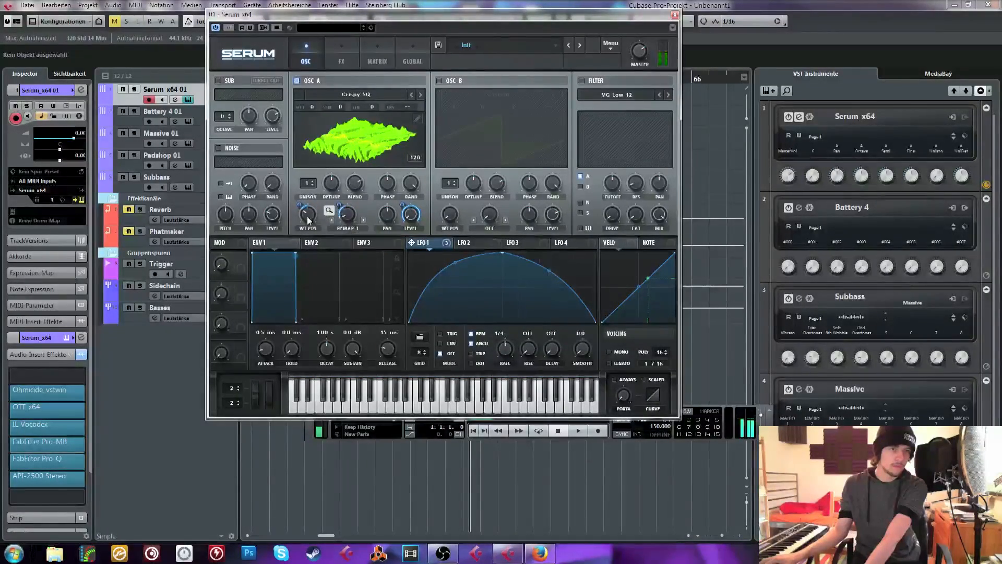
drag(307, 218, 319, 195)
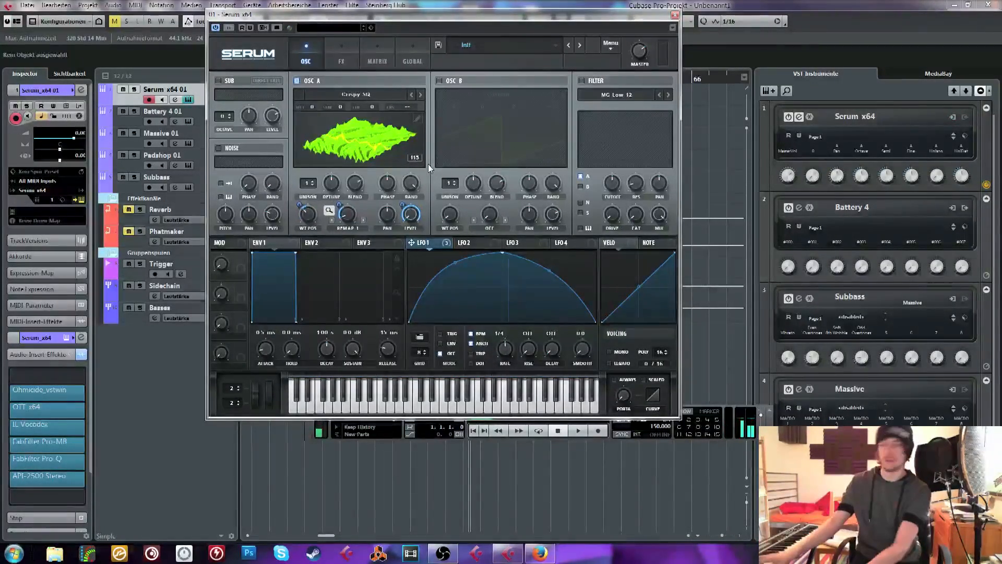
Enable the filter for oscillator A and set its type to Reverb from the Misc category
click(581, 81)
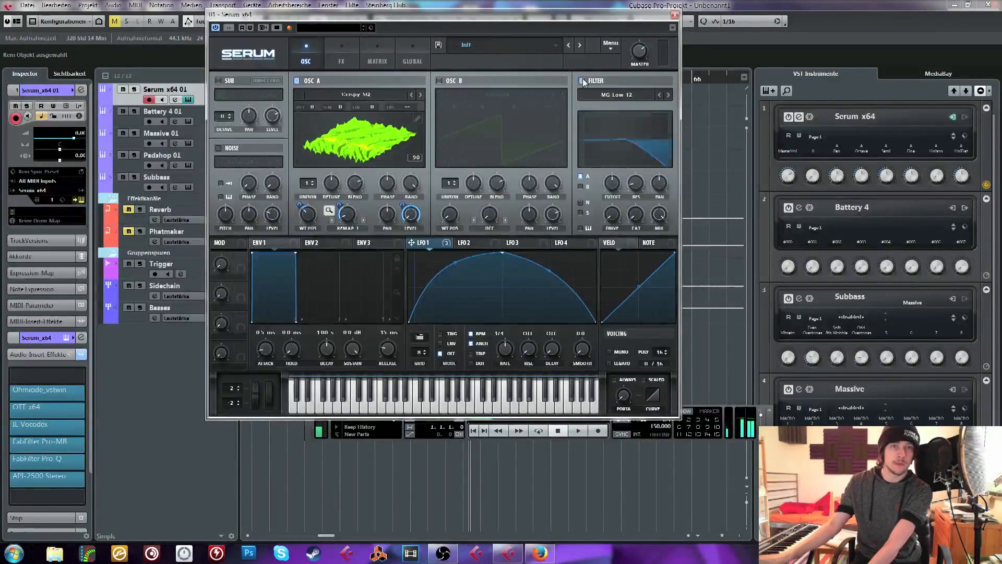
click(615, 95)
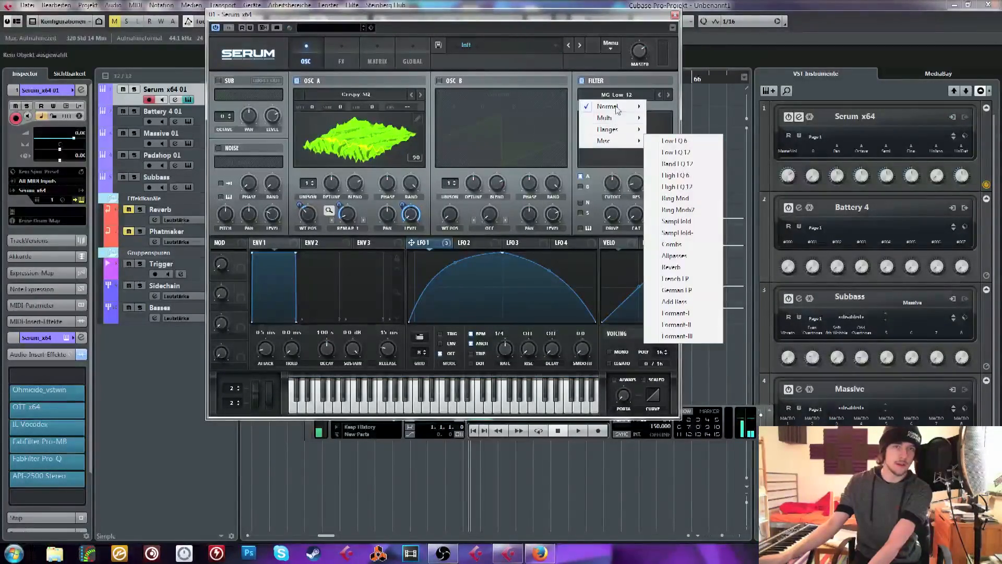
mouse_move(632, 142)
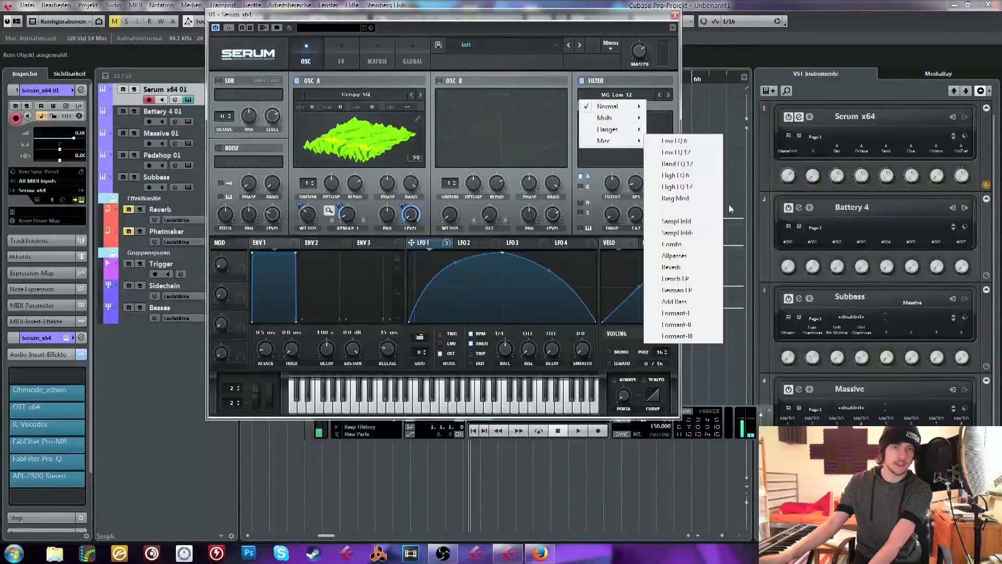
click(691, 267)
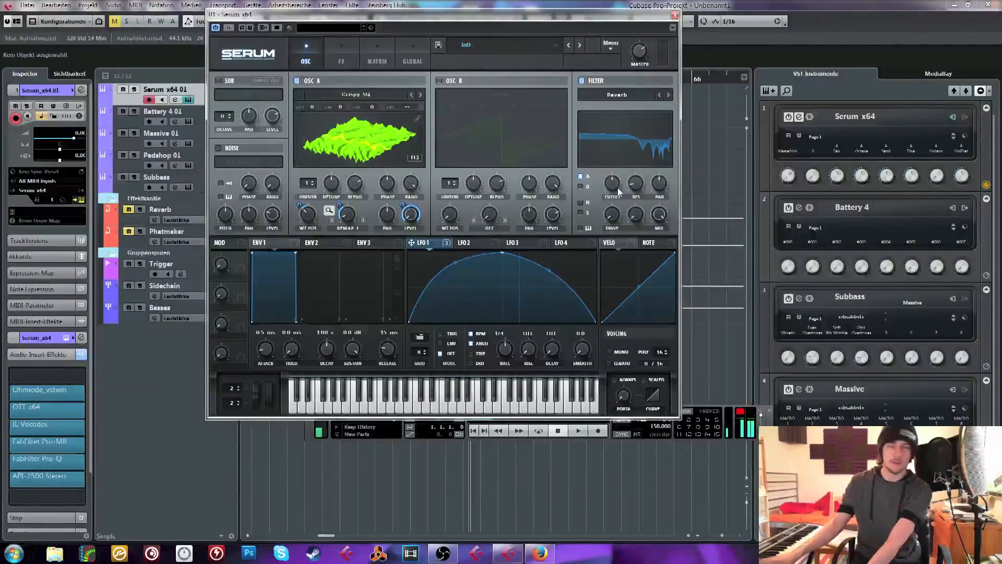
Adjust the Reverb filter's cutoff and modulate it with LFO 1
drag(611, 184, 627, 225)
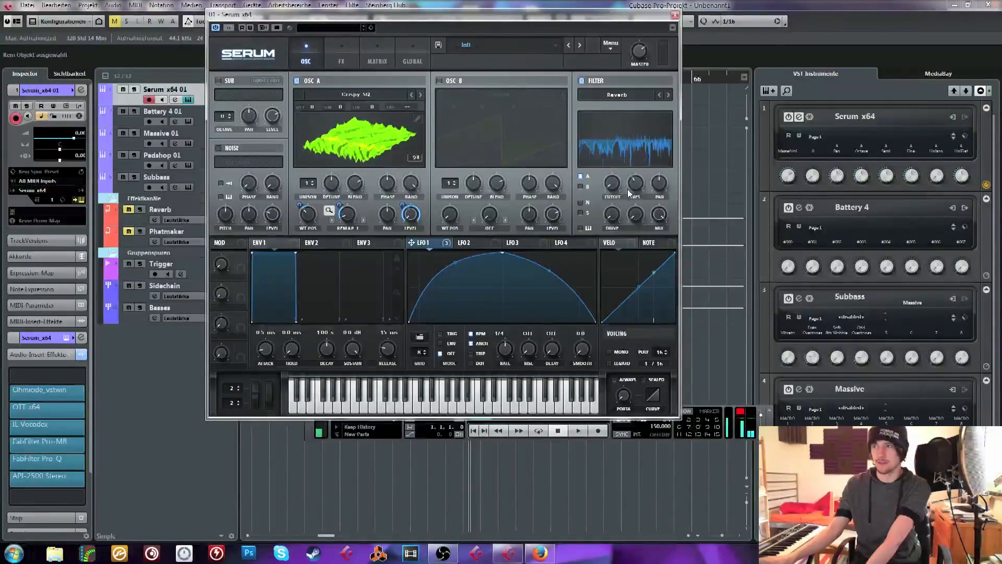
drag(456, 243, 611, 184)
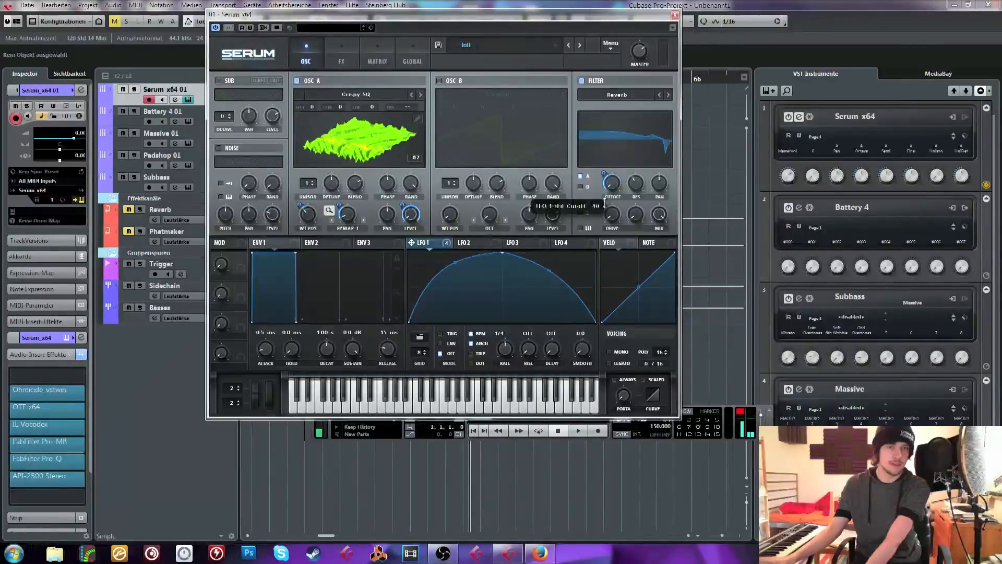
drag(616, 184, 630, 157)
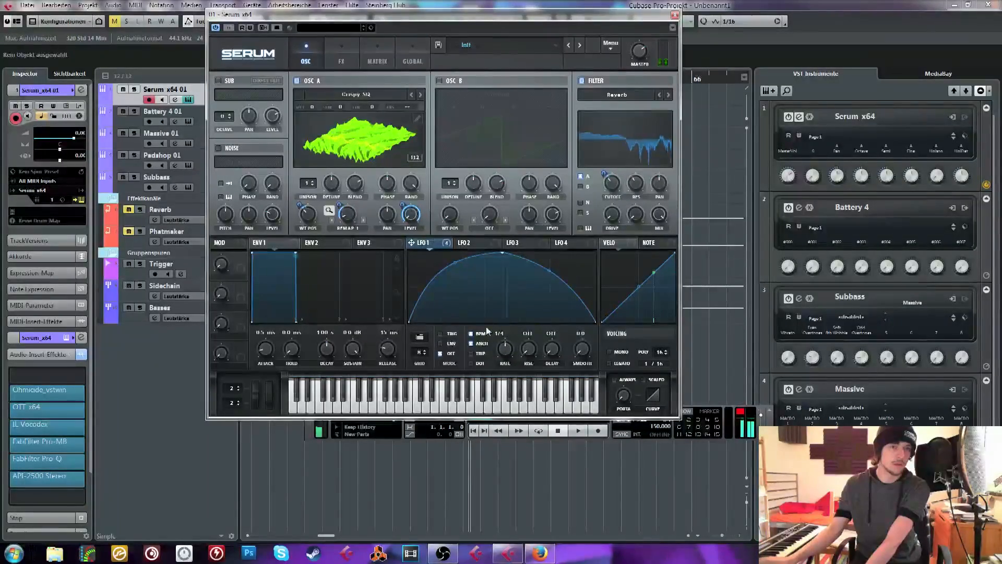
Set LFO 1's rate to 1/8 and enable the sub oscillator with LFO 1 modulating its level
drag(507, 347, 508, 340)
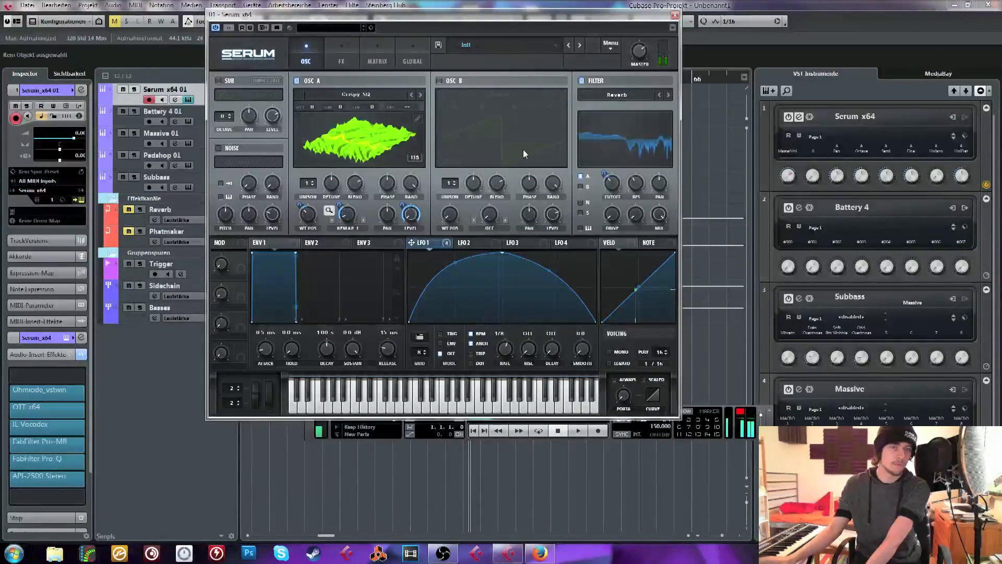
click(218, 81)
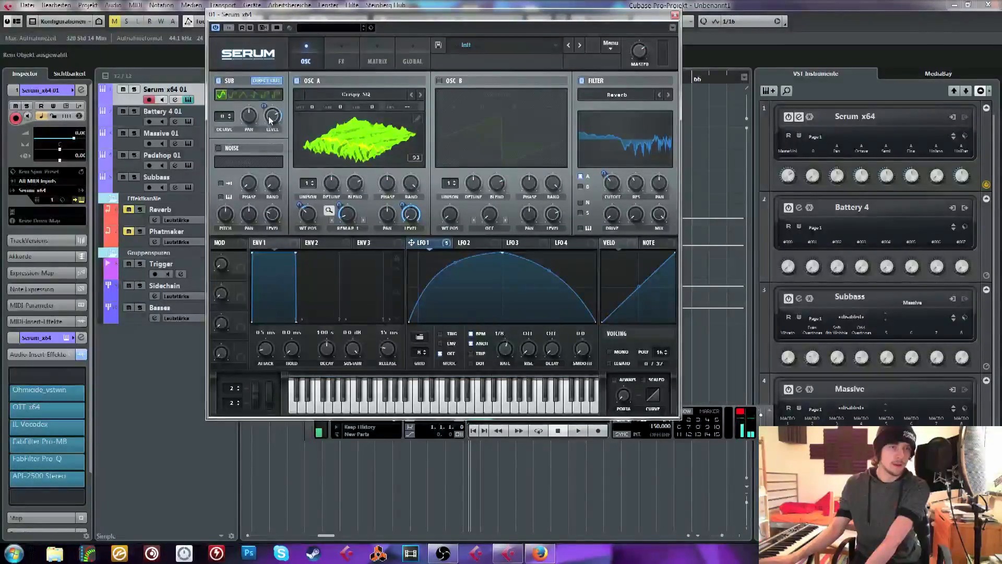
drag(263, 106, 264, 78)
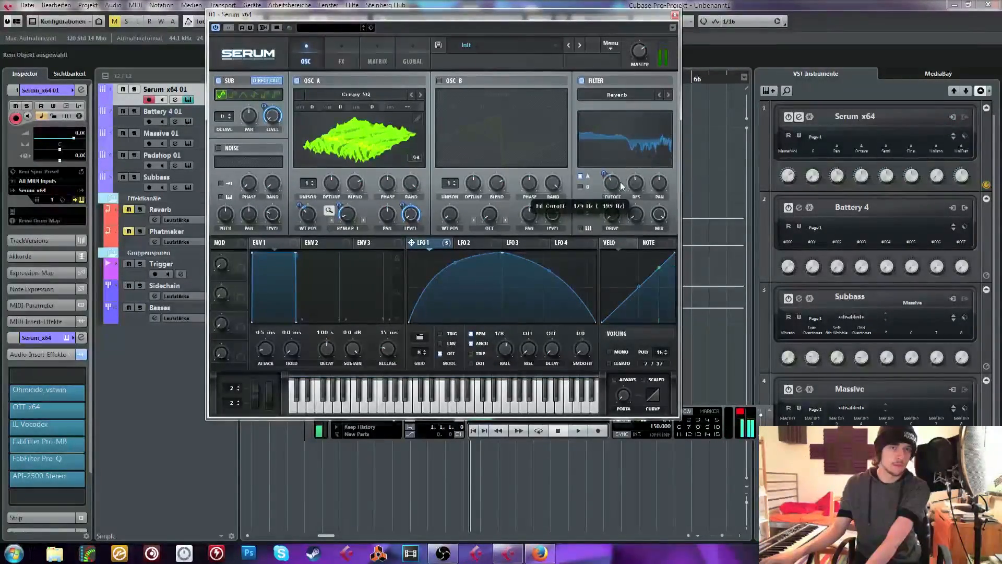
Enable the Hyper/Dimension effect and modulate the Hyper mix with LFO 1
click(336, 52)
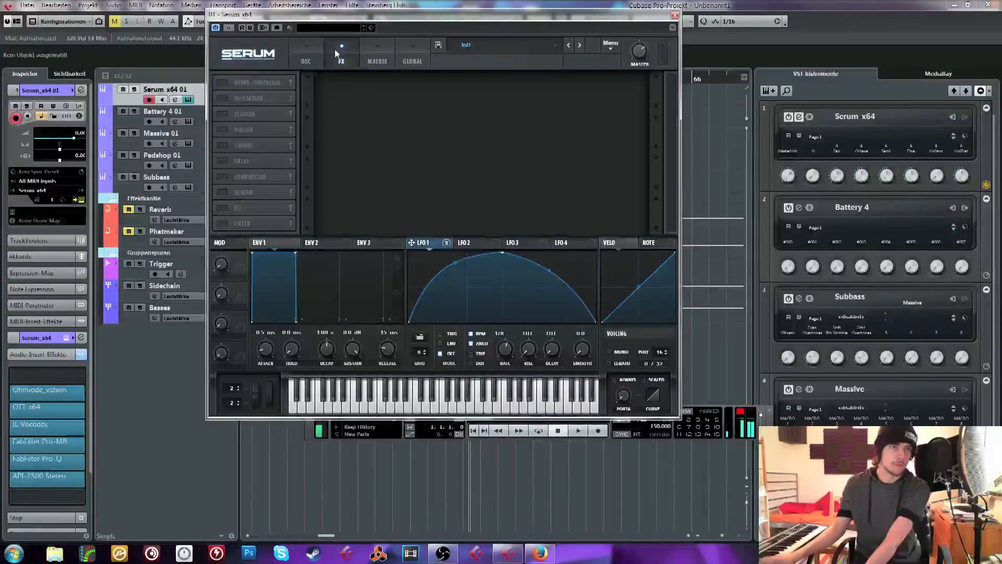
click(222, 83)
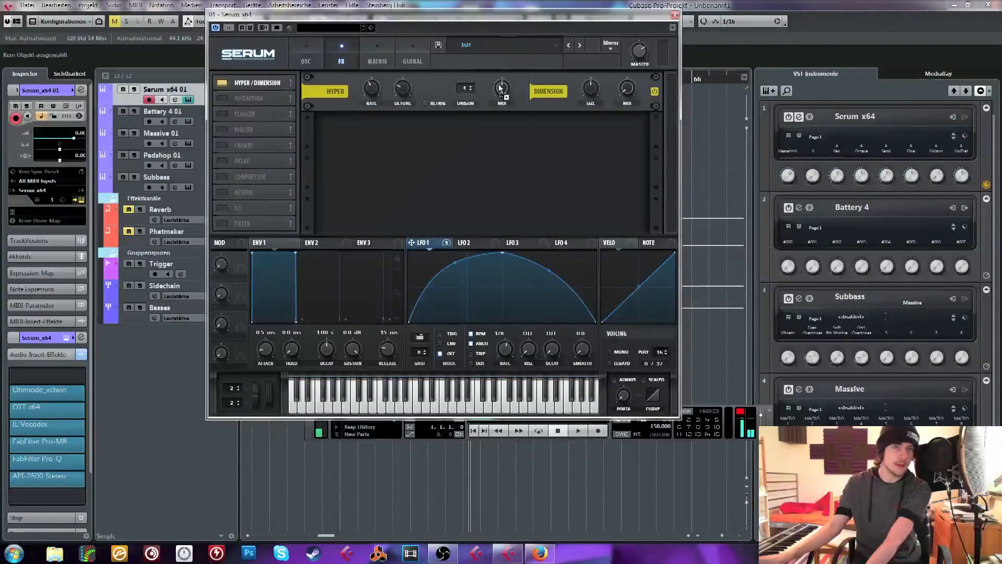
drag(501, 88, 511, 67)
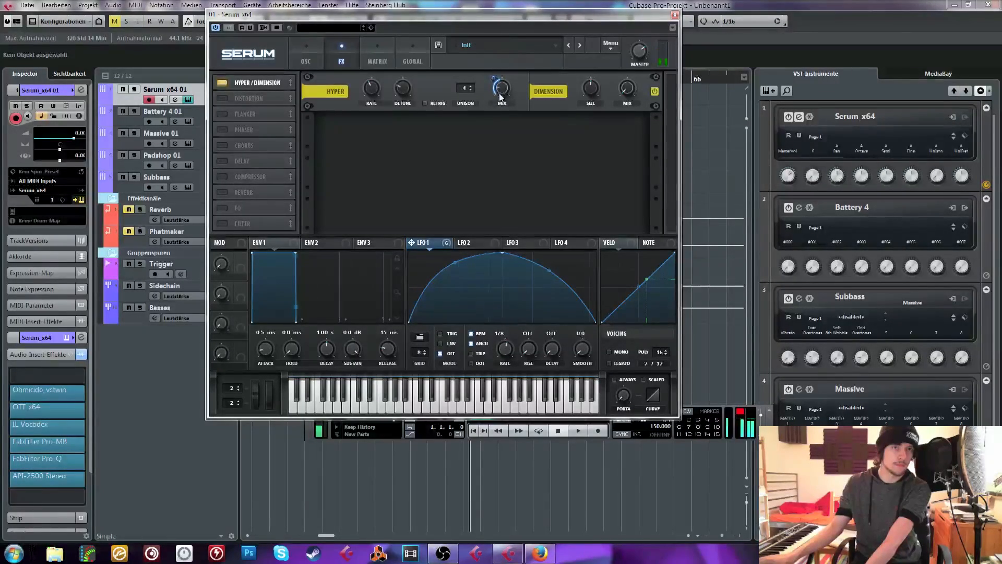
Enable the compressor effect in multiband mode and assign LFO 1 to its gain and threshold
click(222, 176)
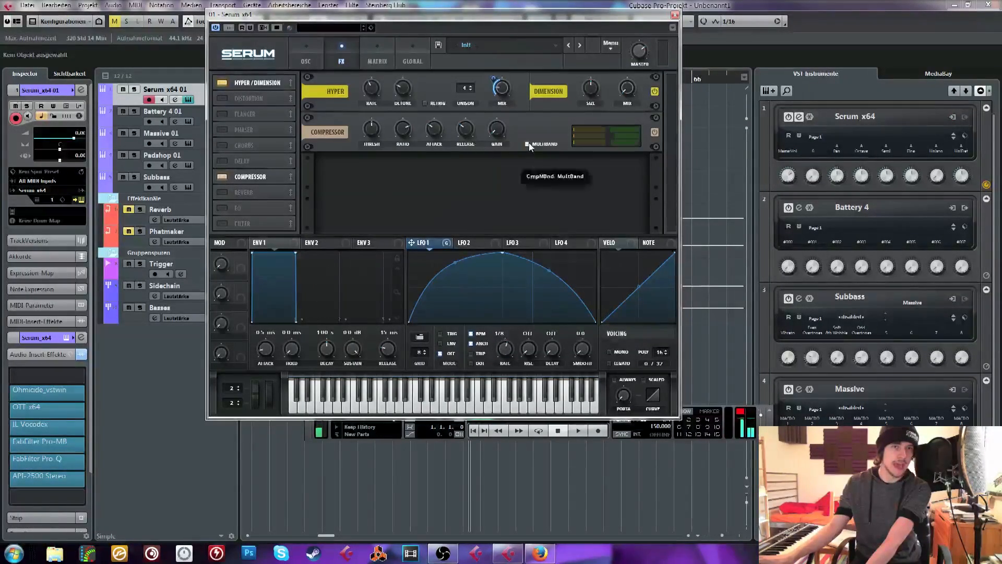
mouse_move(506, 120)
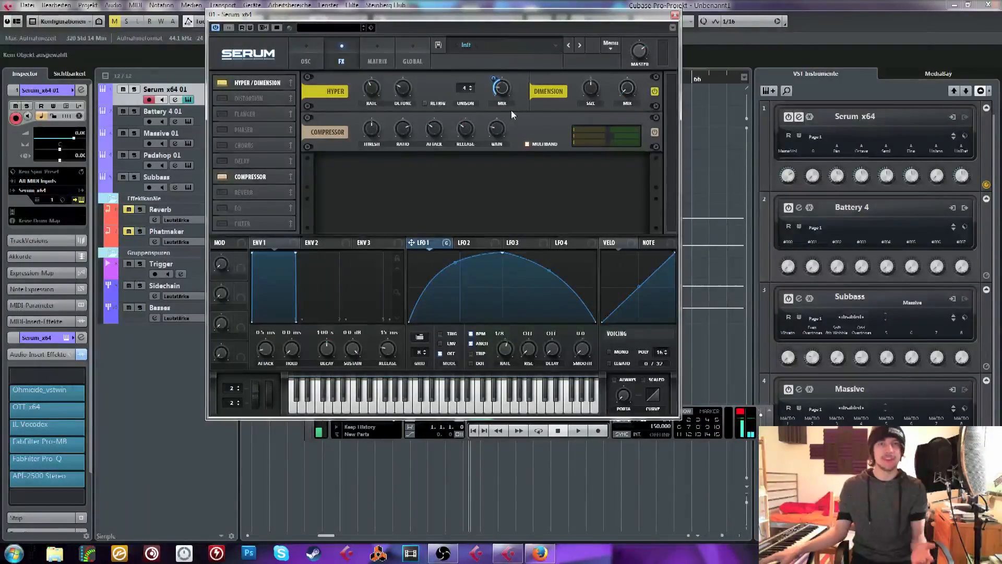
click(308, 63)
click(344, 63)
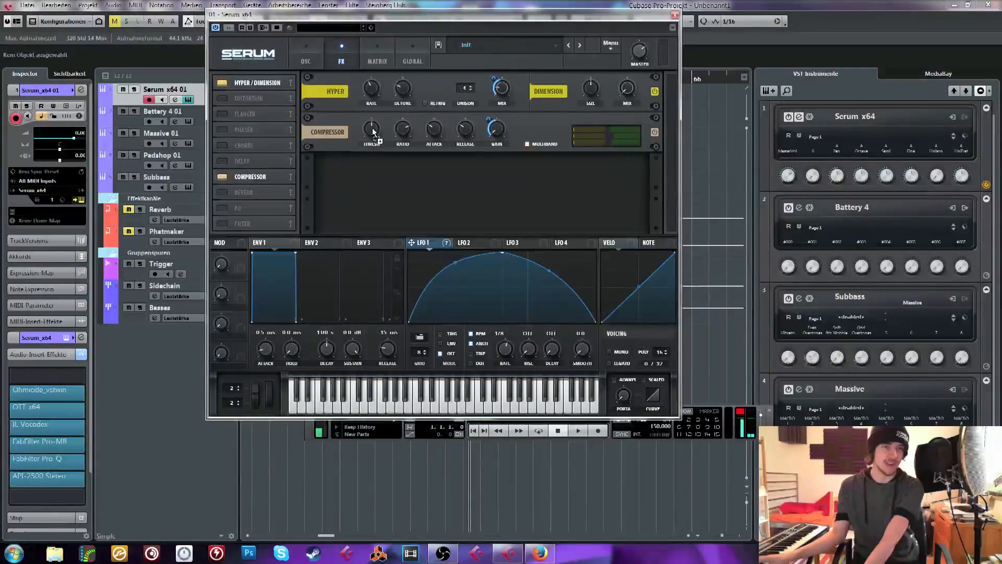
drag(370, 124, 358, 183)
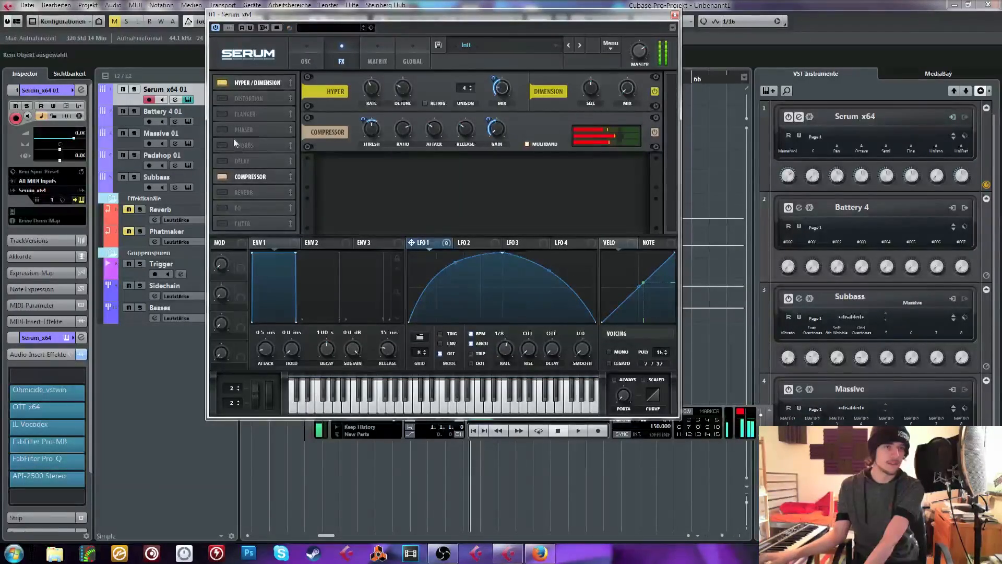
Enable the distortion effect, modulate its drive strongly with LFO 1 and change its type to SoftClip
click(224, 97)
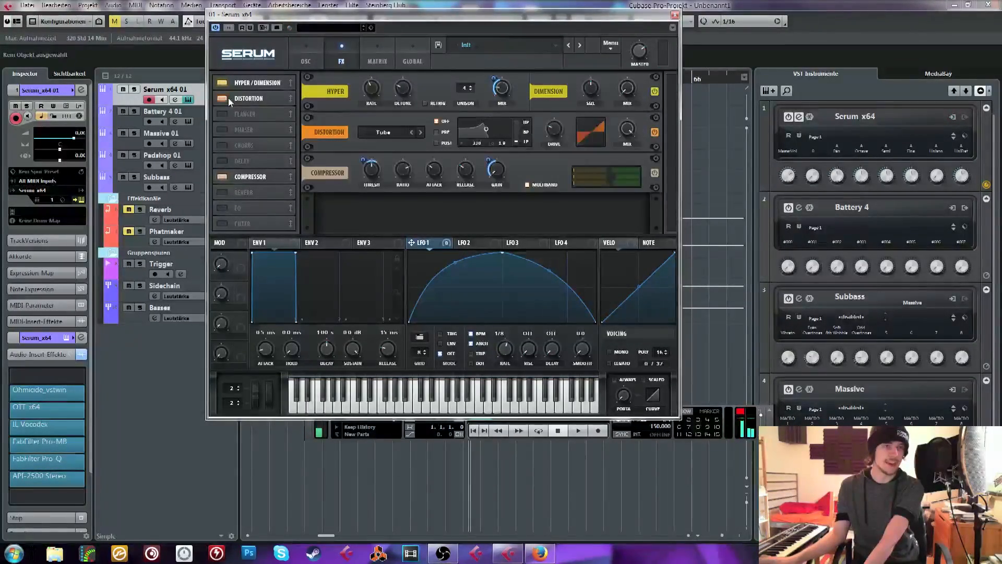
drag(552, 130, 553, 131)
drag(552, 131, 552, 193)
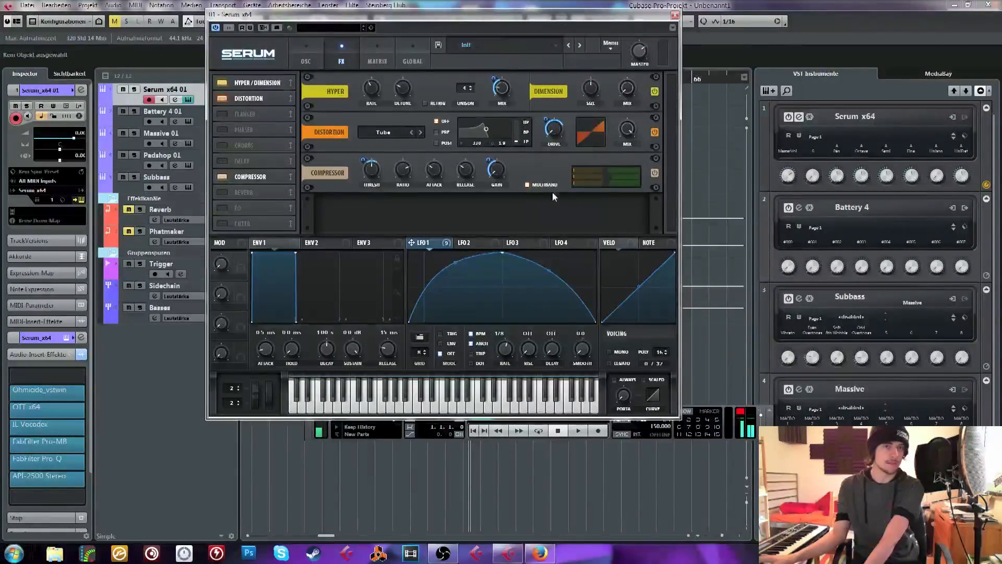
drag(546, 120, 544, 70)
click(421, 133)
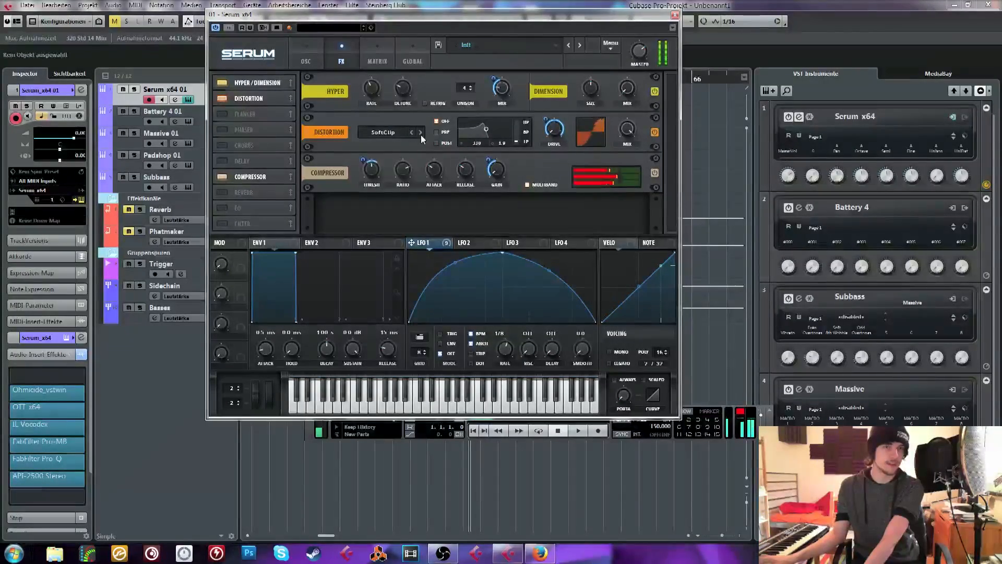
Add a filter effect directly after the distortion, set it to HP 12 and modulate its cutoff with LFO 1
click(237, 208)
click(222, 208)
click(221, 223)
drag(242, 224, 264, 134)
click(392, 173)
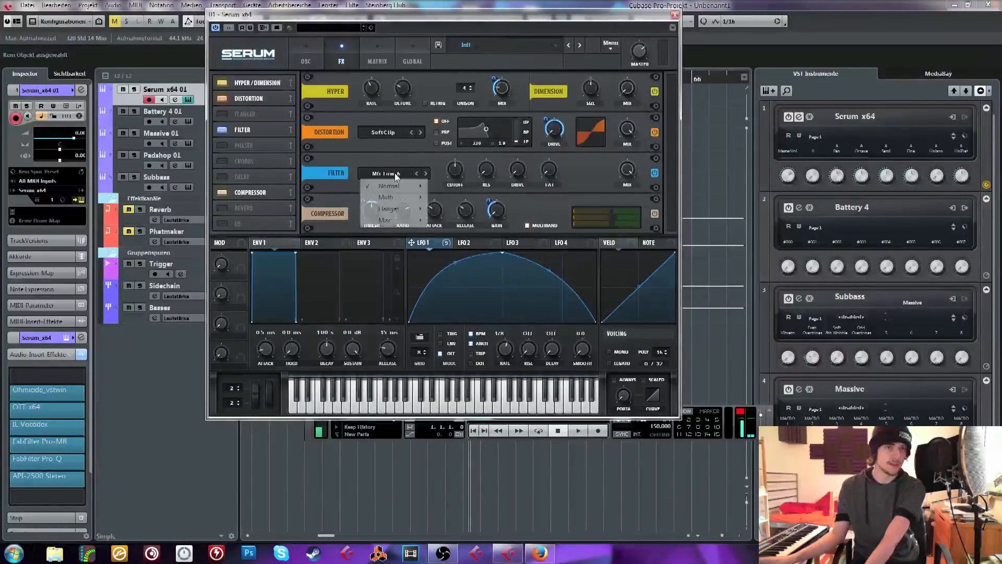
mouse_move(420, 199)
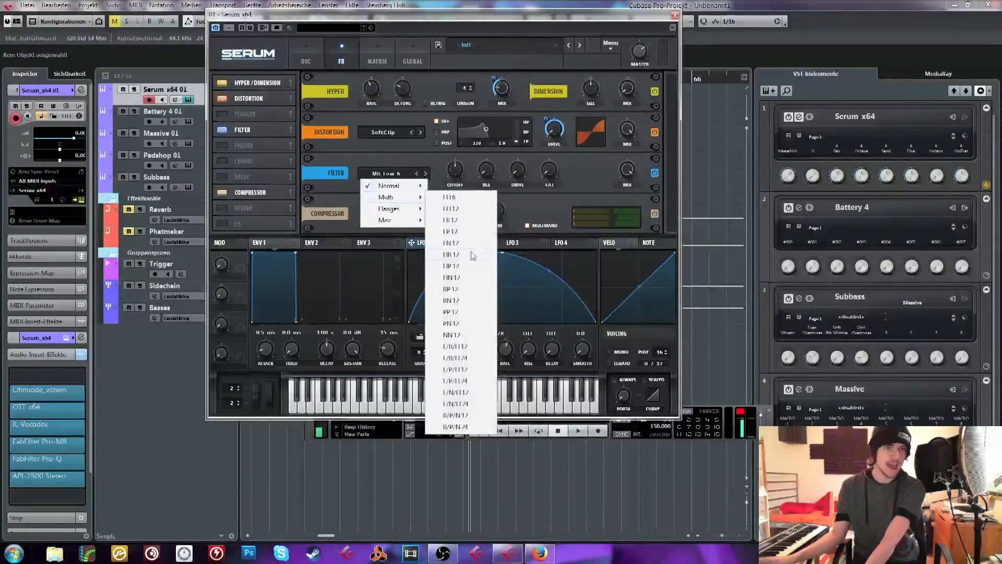
click(462, 267)
mouse_move(458, 181)
mouse_down()
mouse_move(482, 147)
mouse_move(461, 171)
mouse_up()
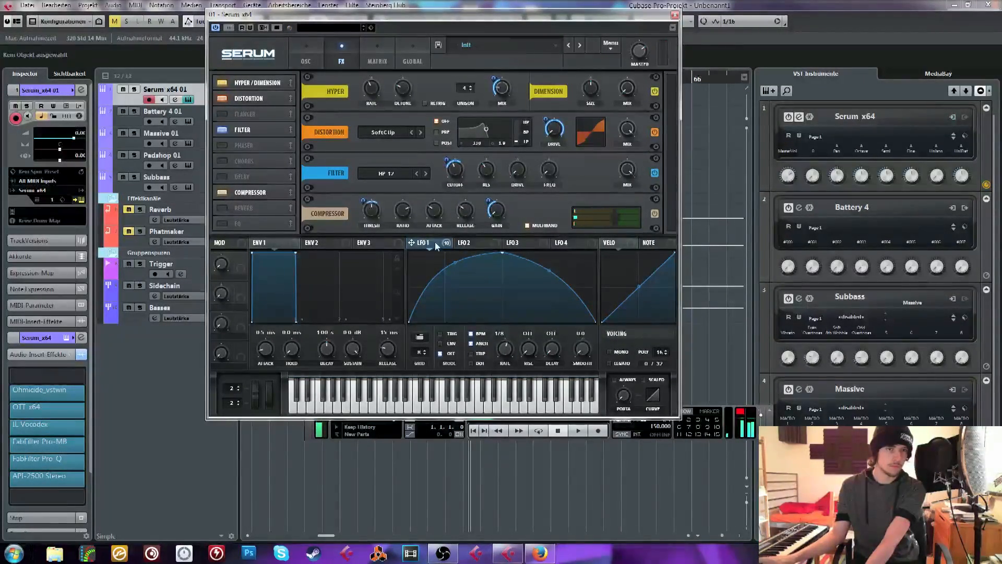
Assign LFO 1 to the filter effect's Freq control and adjust the modulation amount and base frequency
drag(554, 177, 552, 172)
drag(549, 170, 550, 99)
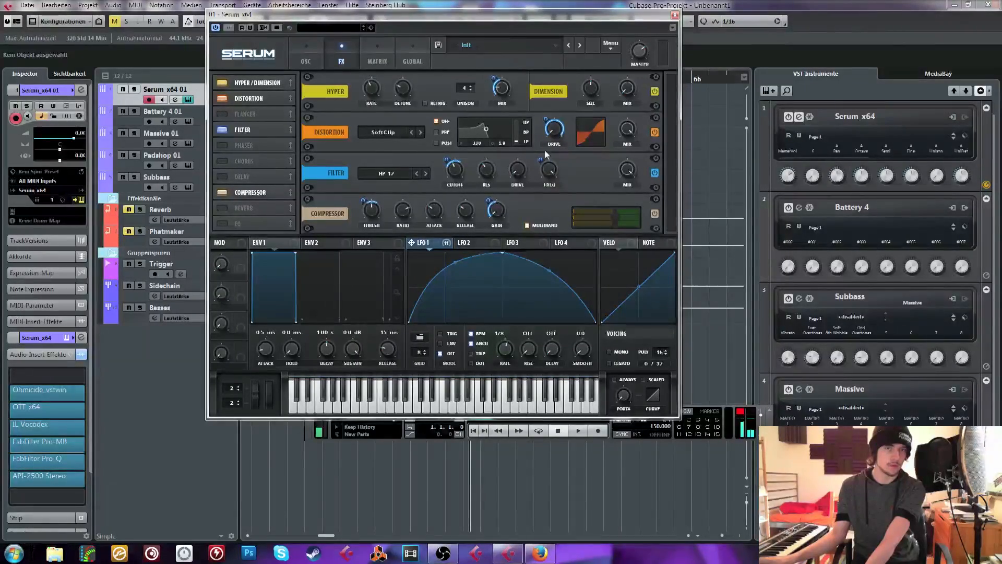
drag(541, 160, 538, 234)
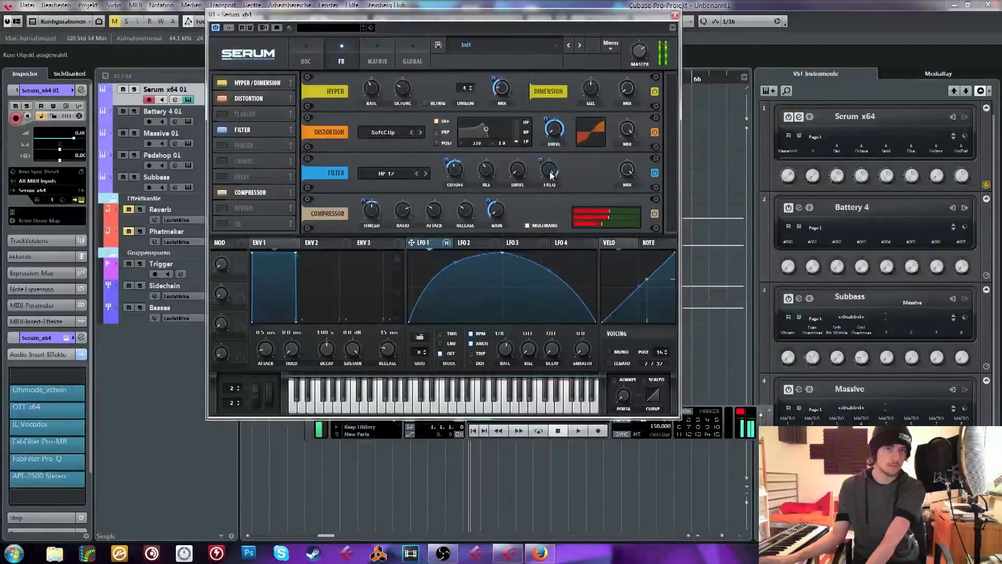
drag(551, 173, 548, 204)
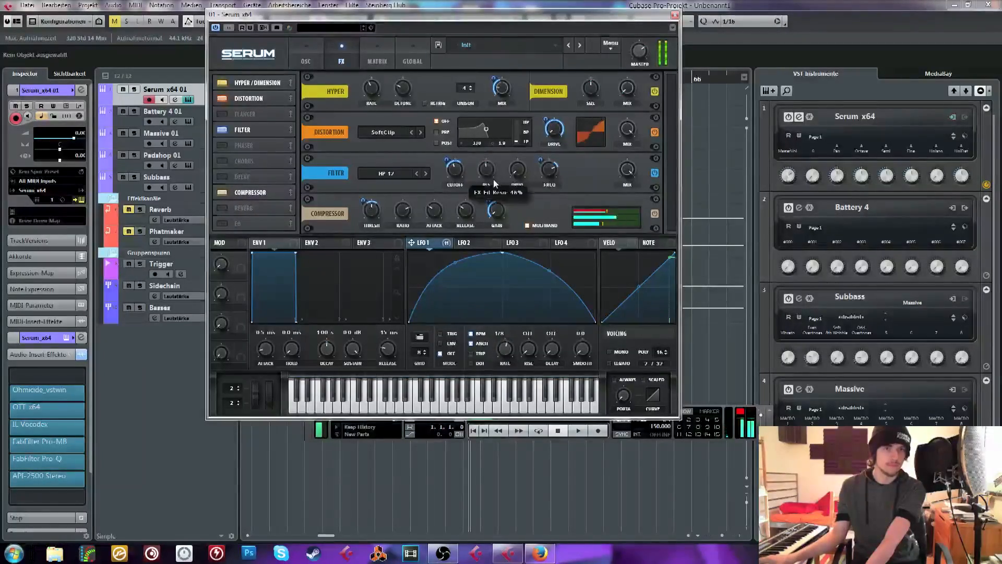
Enable the noise oscillator with the BrightWhite sample, modulate its level with LFO 1 and route it through the Reverb filter
click(308, 48)
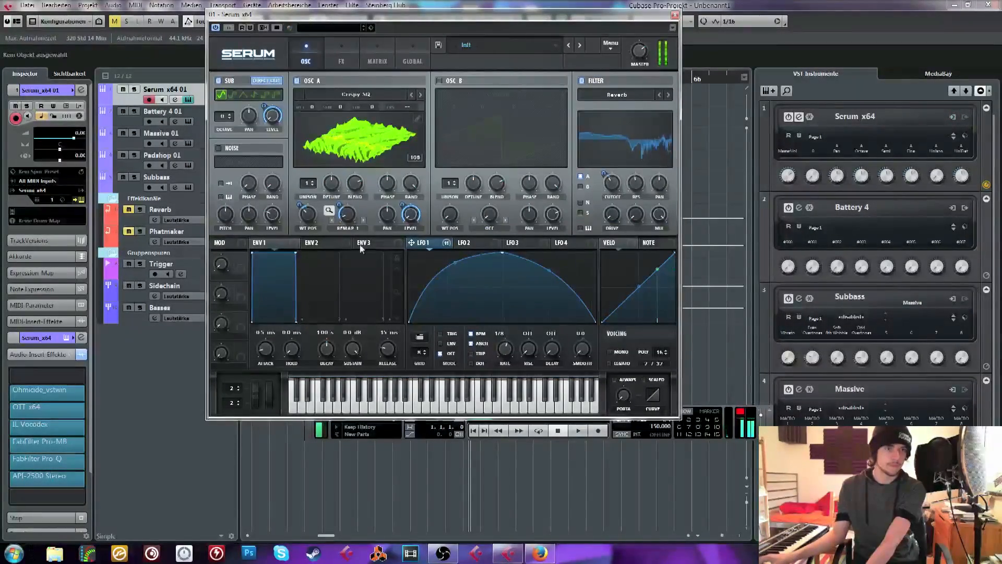
drag(417, 246, 272, 214)
click(219, 149)
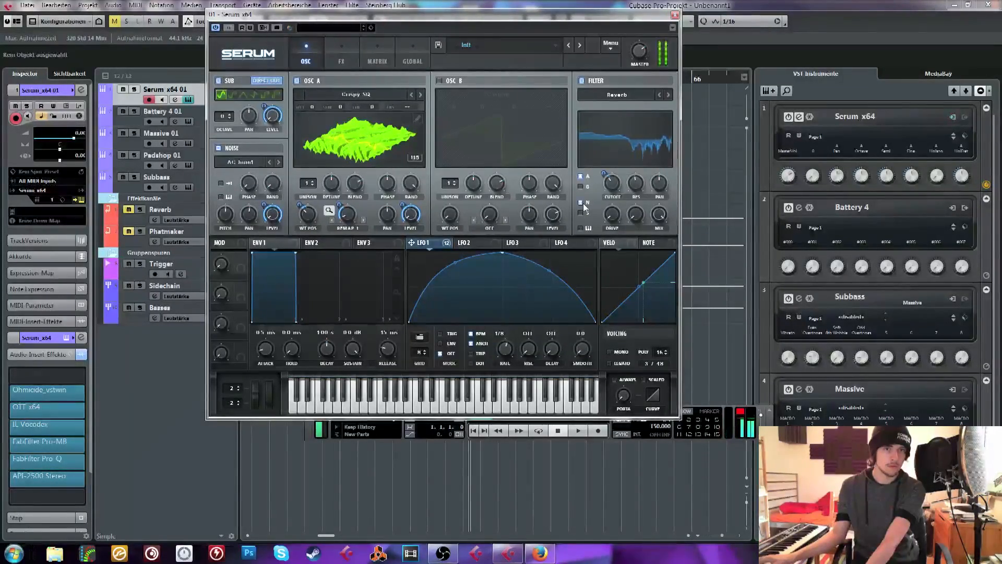
click(277, 163)
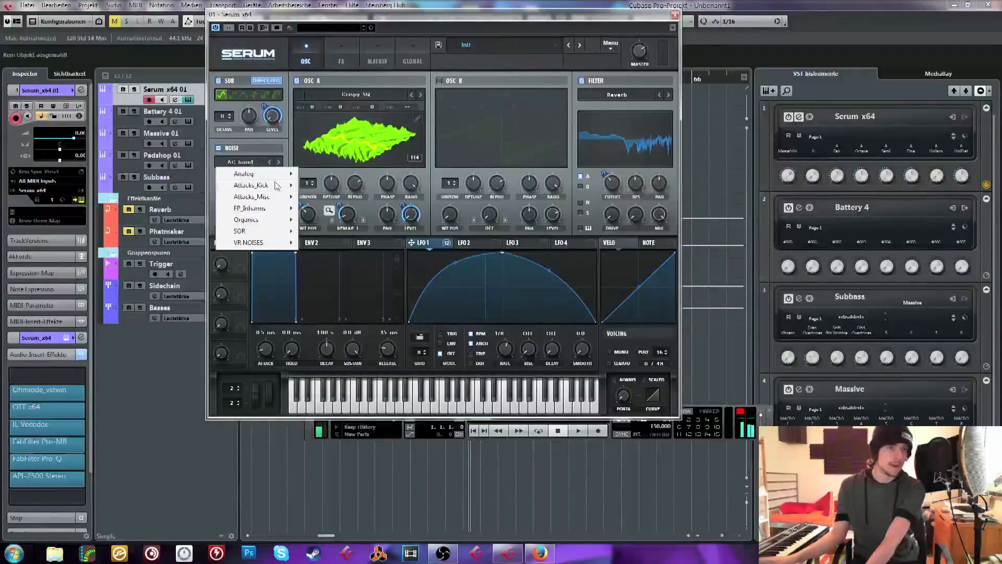
mouse_move(292, 175)
click(345, 219)
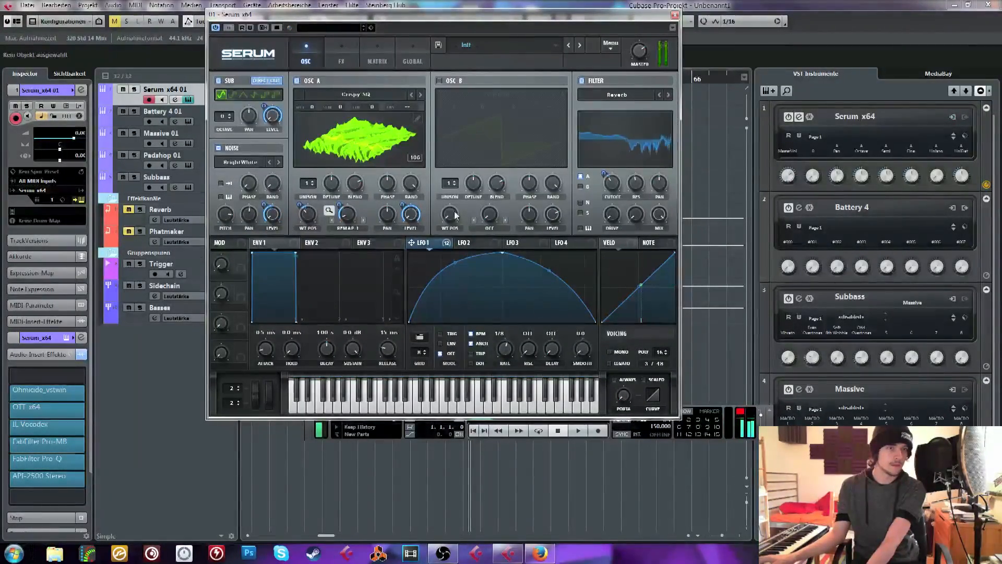
click(581, 202)
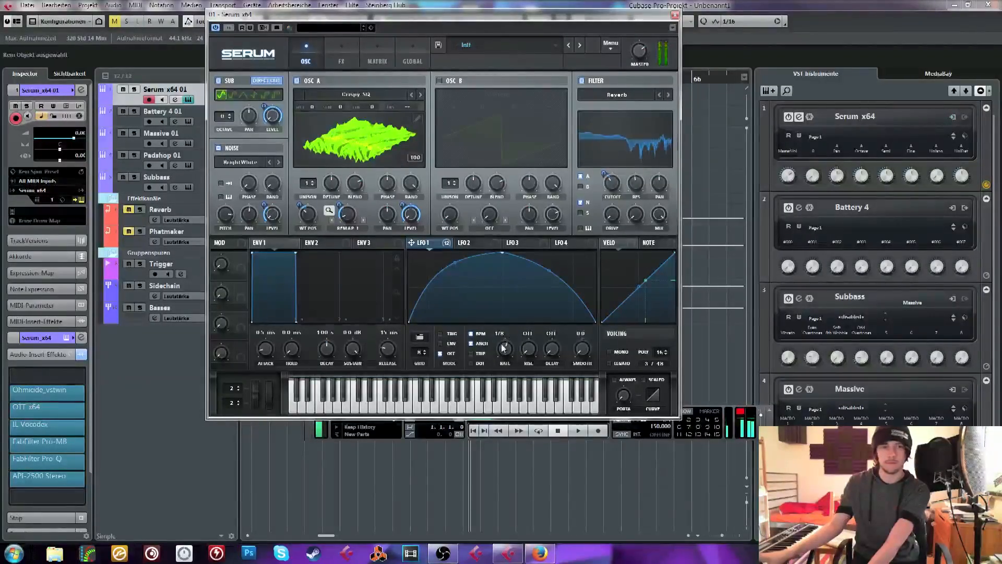
Set LFO 1's rate to 1/4
drag(503, 349, 502, 355)
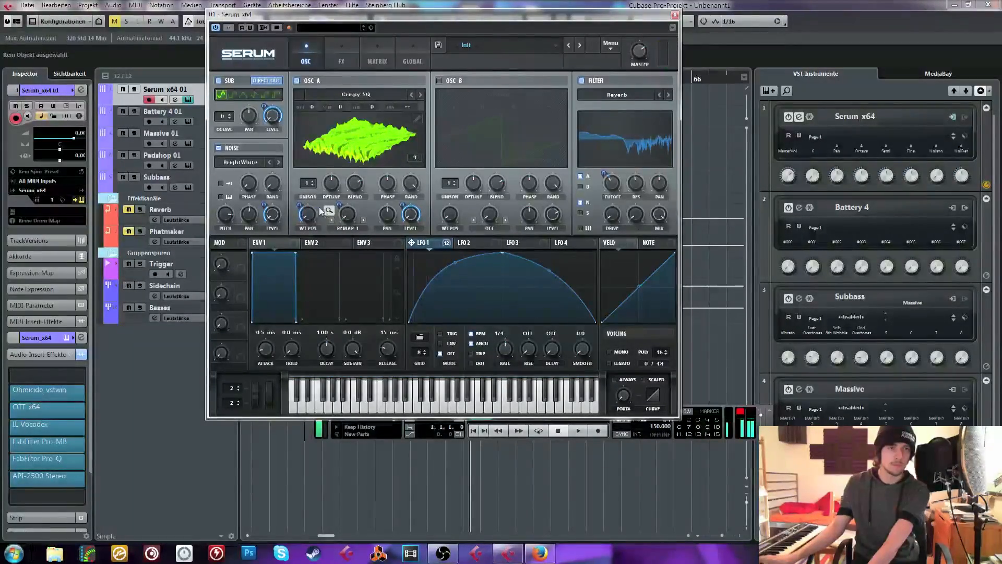
right_click(618, 187)
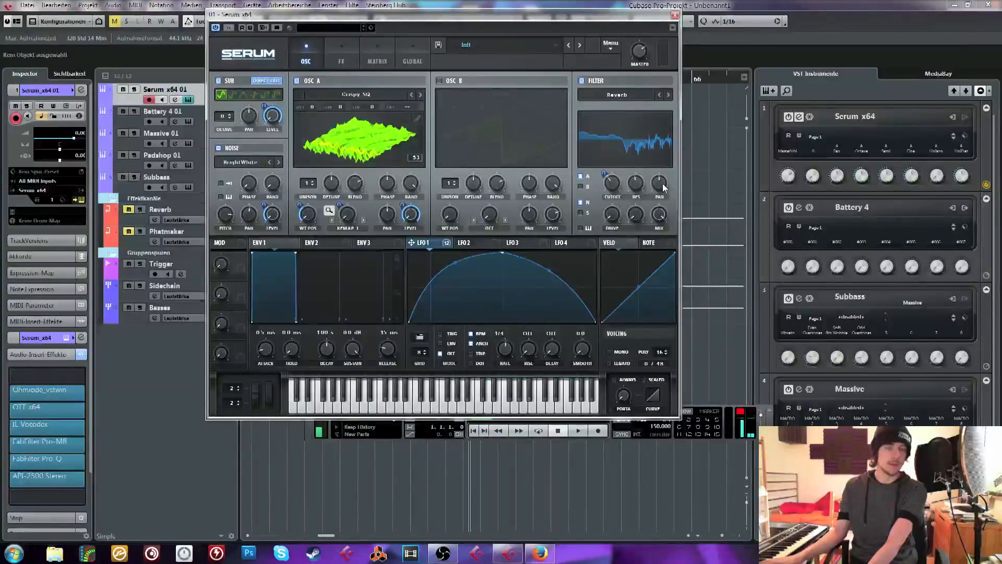
Modulate the Reverb filter's Res and Mix with LFO 1 and adjust the filter's cutoff
drag(620, 197, 601, 194)
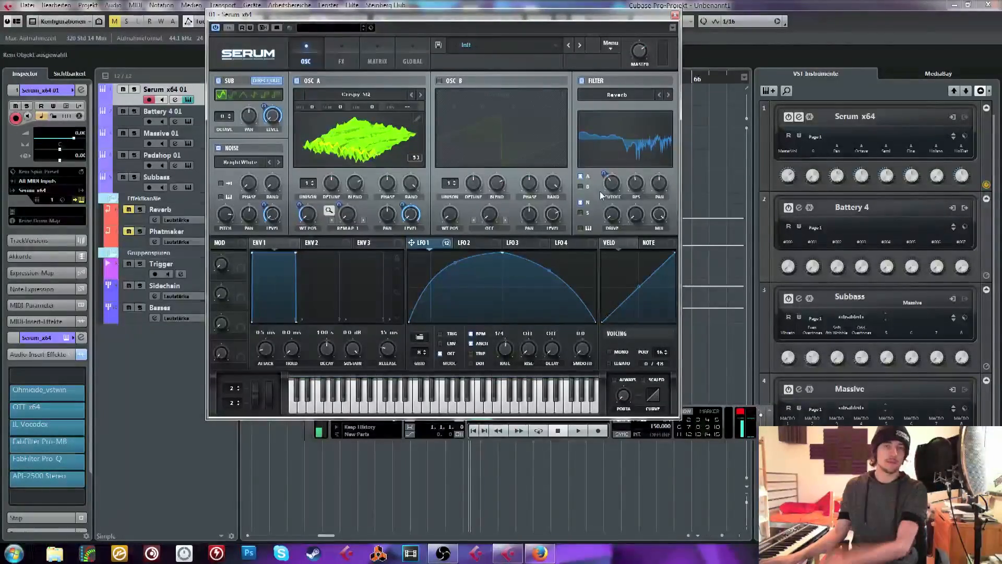
drag(612, 183, 613, 180)
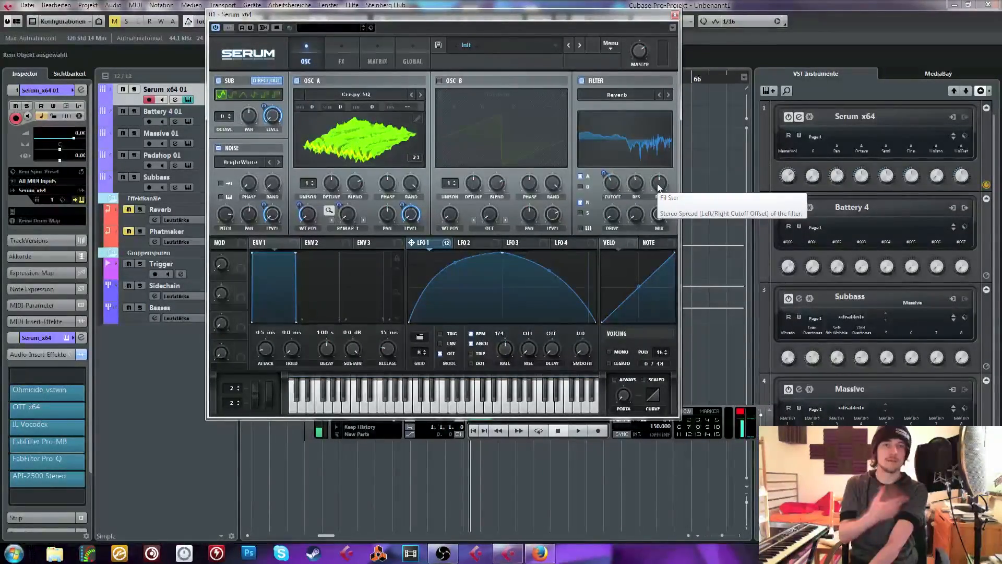
drag(659, 186, 639, 147)
drag(616, 185, 617, 193)
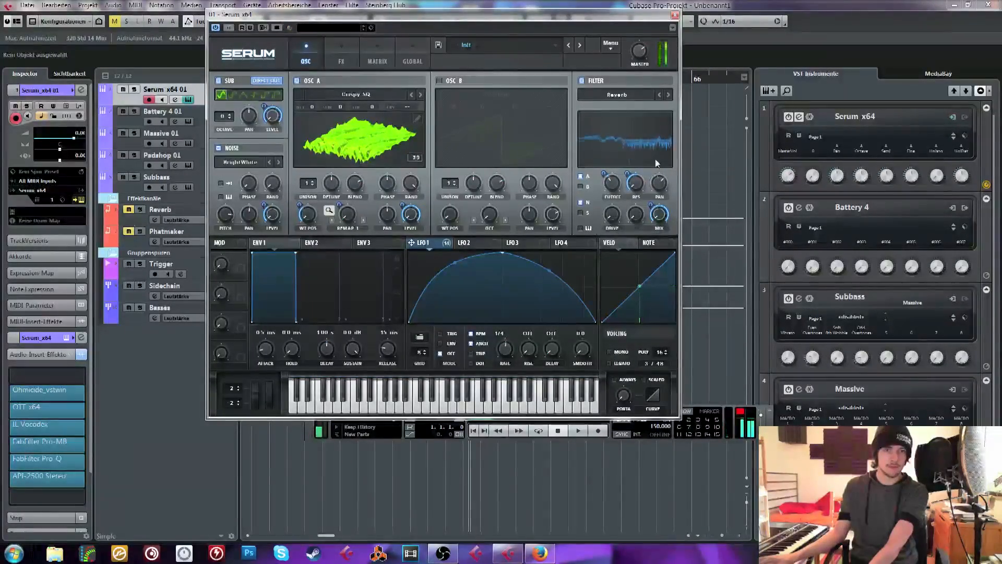
Switch oscillator A to the Evolving SQ wavetable, set its WT position to 1 and lower the Remap amount
click(420, 94)
click(421, 95)
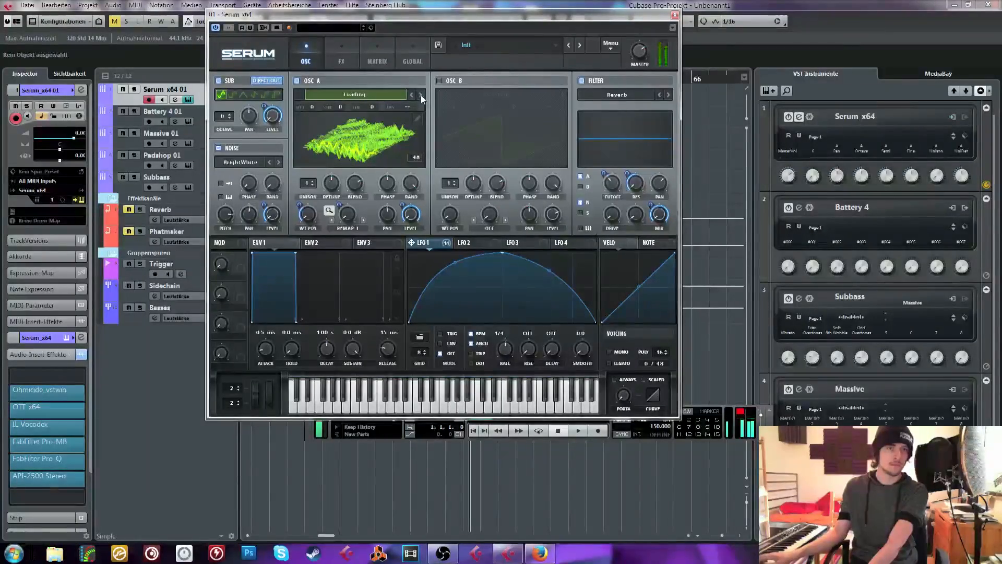
click(421, 95)
drag(309, 212, 357, 137)
click(421, 95)
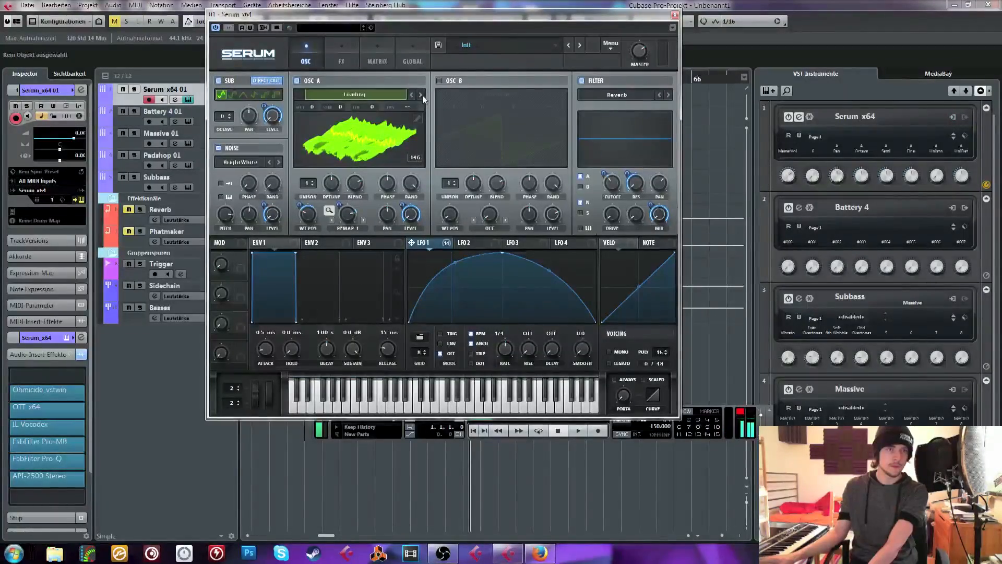
click(421, 95)
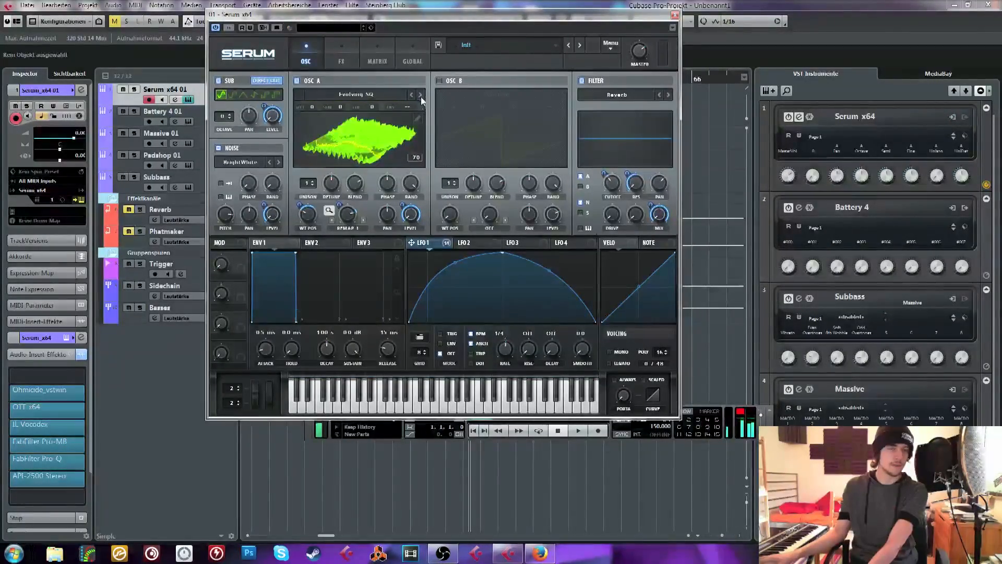
drag(308, 215, 311, 266)
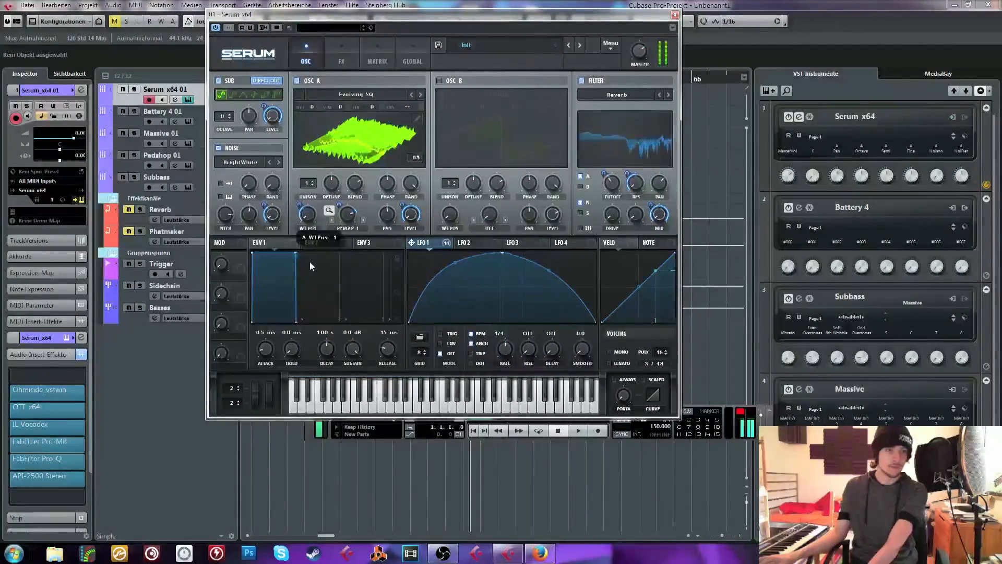
drag(347, 215, 332, 259)
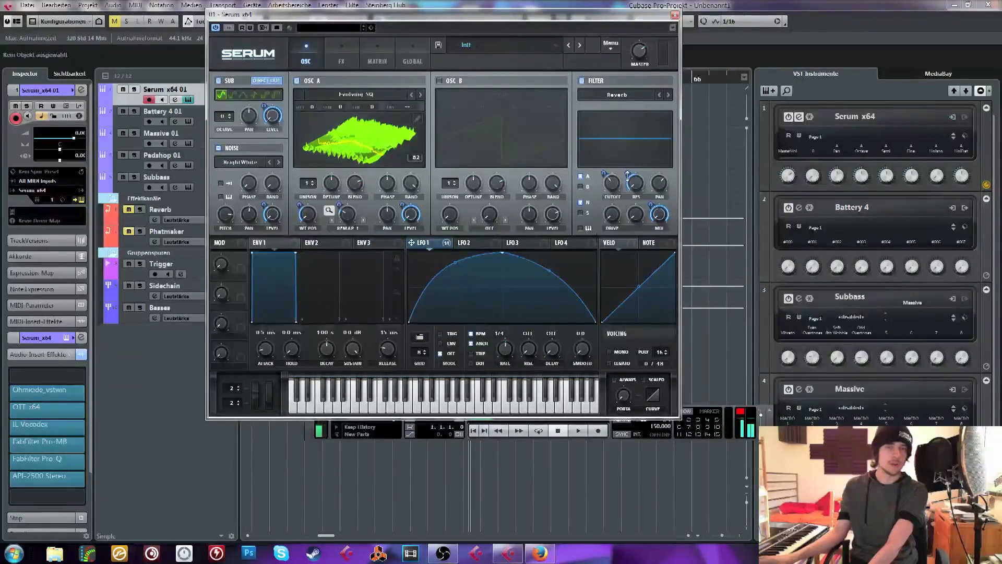
Reshape LFO 1 into a concave rise with a rounded fall and set its mode to Trig
drag(549, 272, 549, 287)
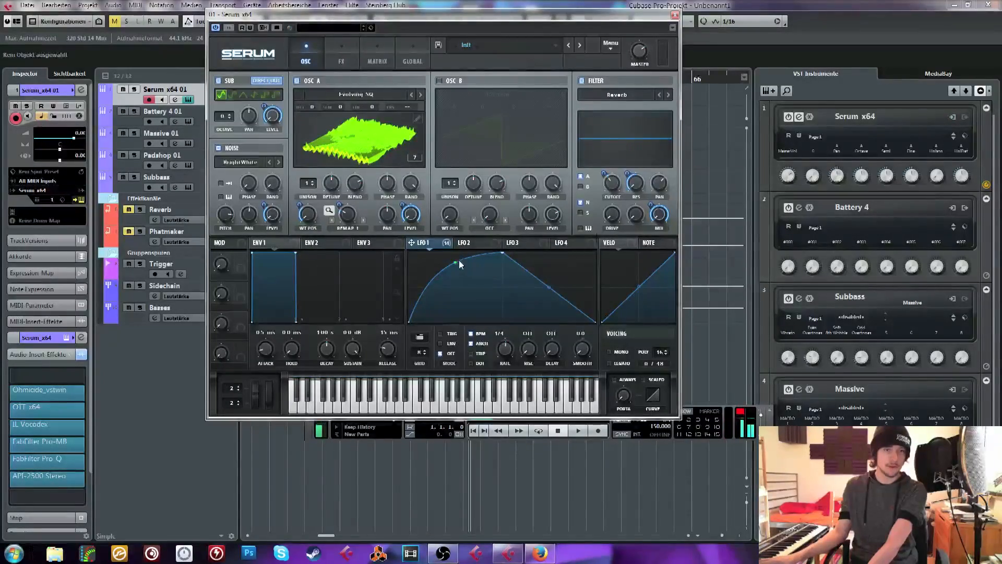
mouse_move(459, 261)
mouse_down()
mouse_move(463, 249)
mouse_move(463, 275)
mouse_up()
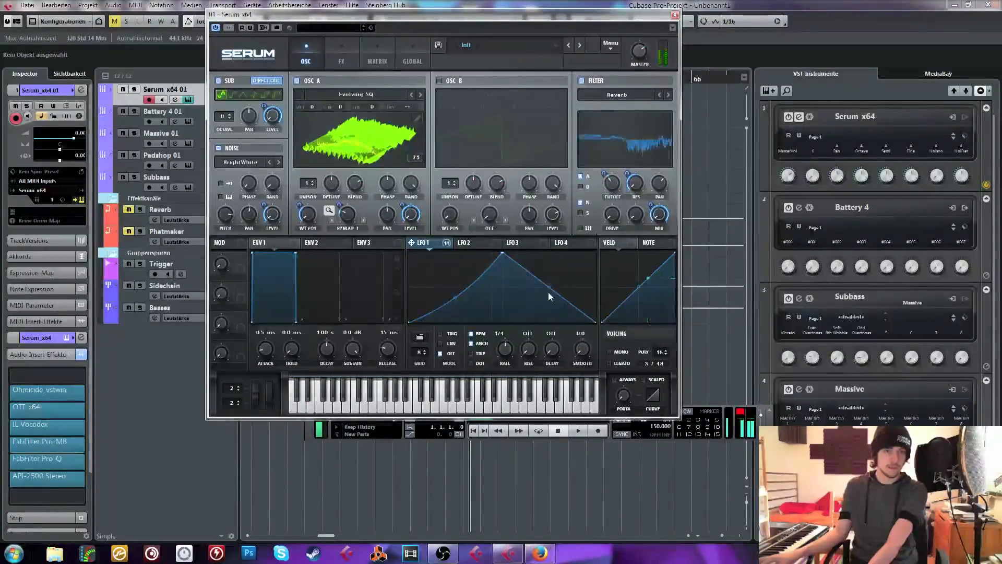
drag(548, 291, 548, 258)
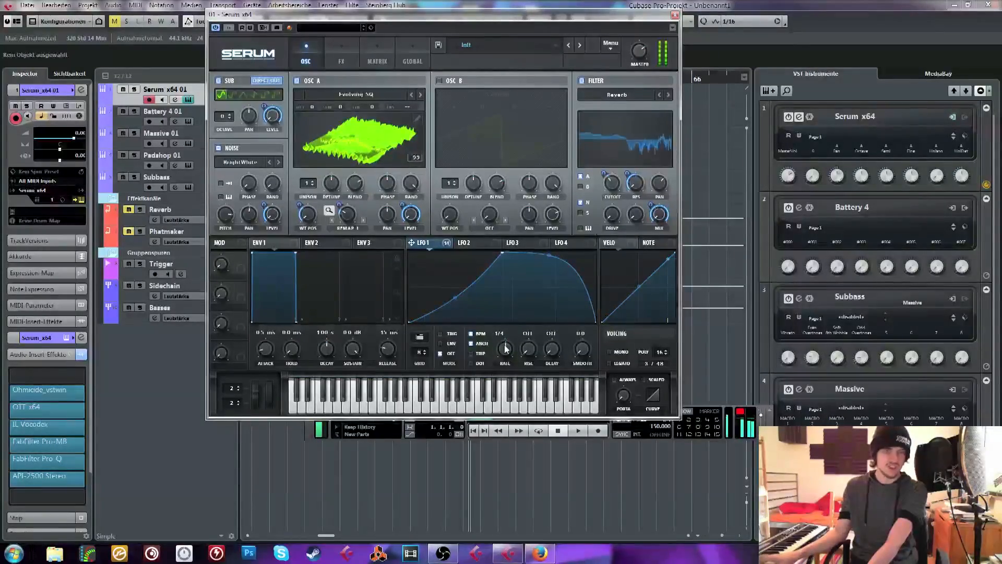
click(441, 334)
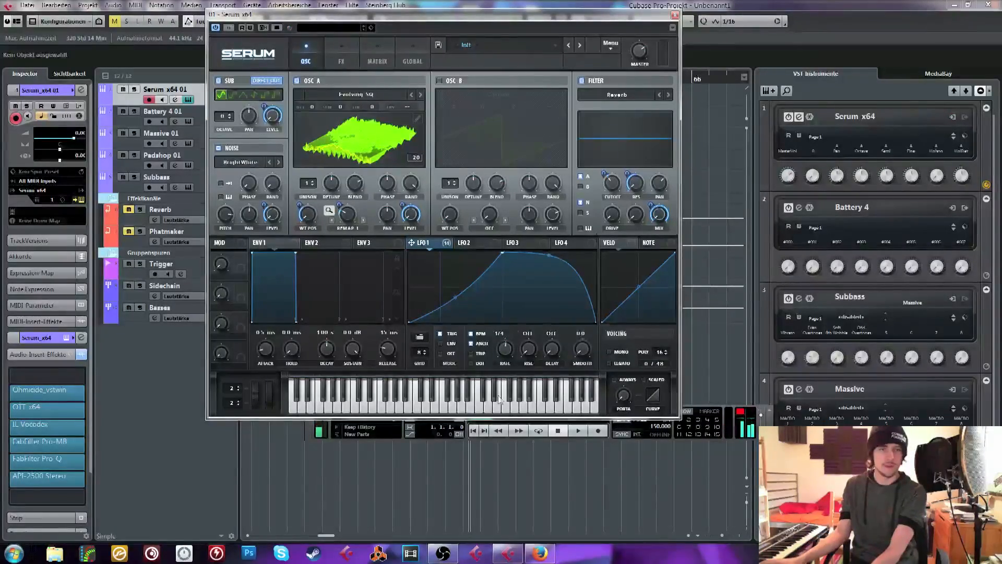
Raise LFO 1's end point to maximum in Env mode and set the downward pitch bend range to 12
double_click(587, 275)
drag(587, 275, 621, 209)
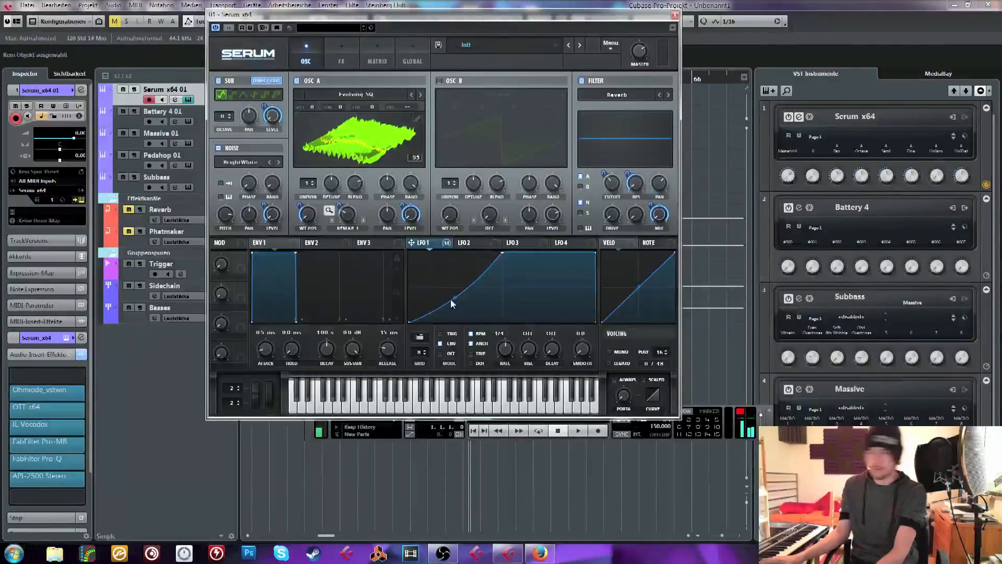
drag(237, 406, 241, 435)
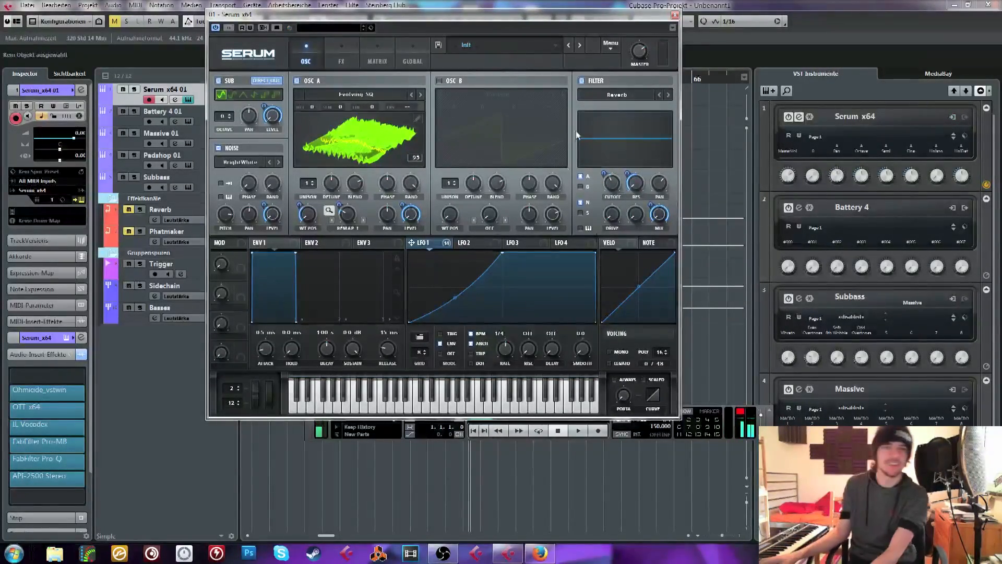
Enable the EQ effect and place it directly before the compressor
click(342, 47)
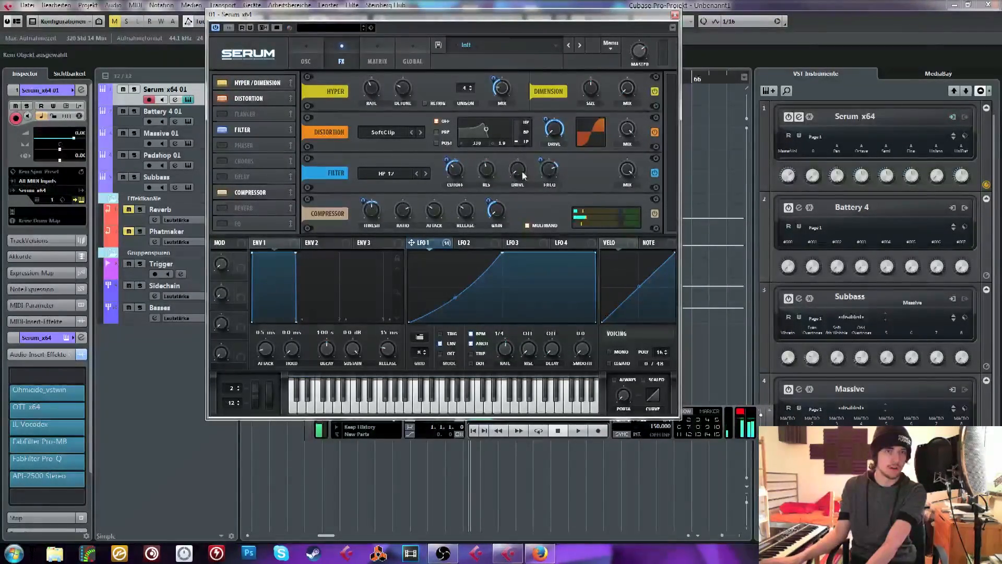
click(221, 223)
drag(245, 223, 263, 192)
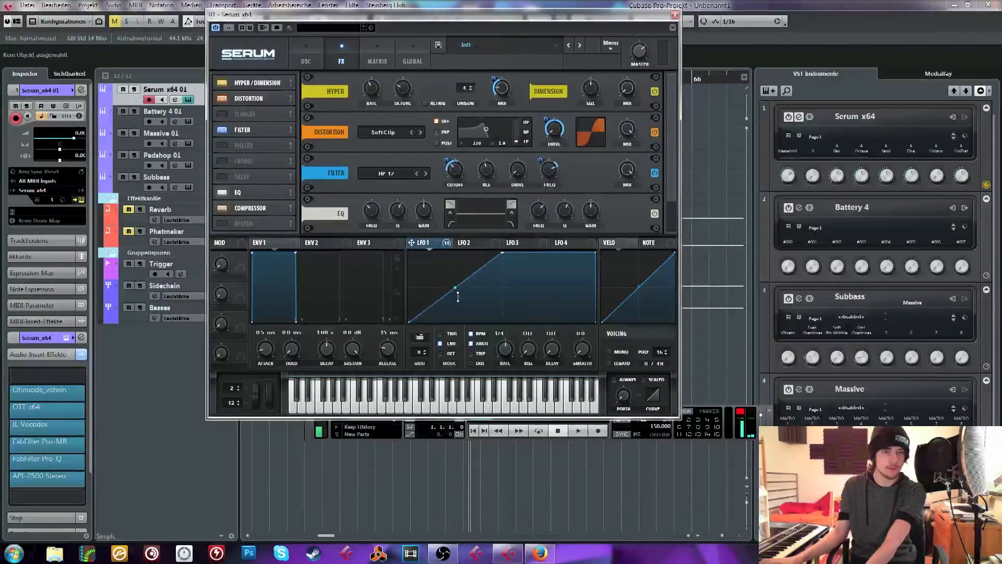
Reshape LFO 1 into a rounded rise with a straight fall and modulate the EQ's frequencies with it
drag(458, 296, 458, 268)
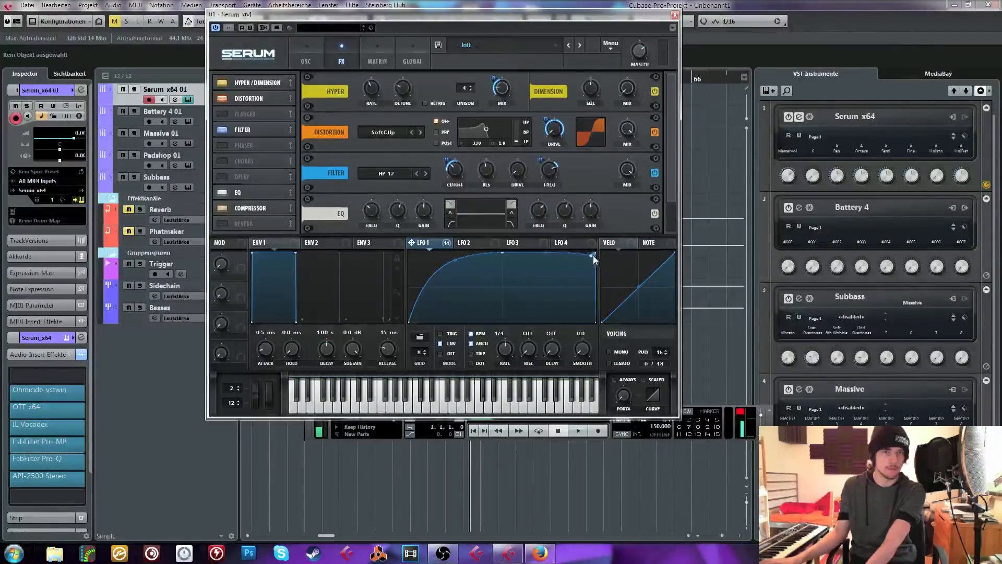
double_click(594, 255)
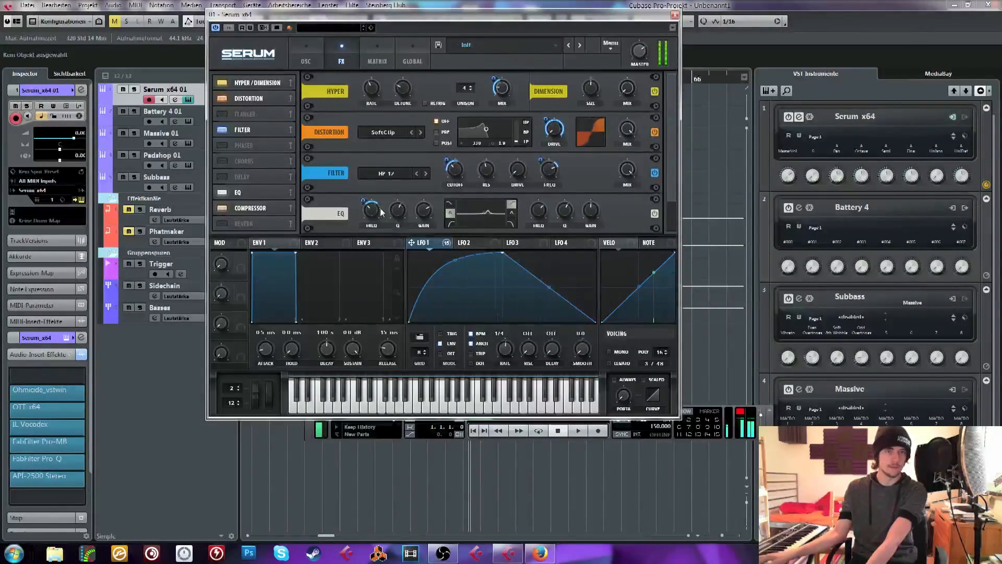
drag(380, 210, 375, 220)
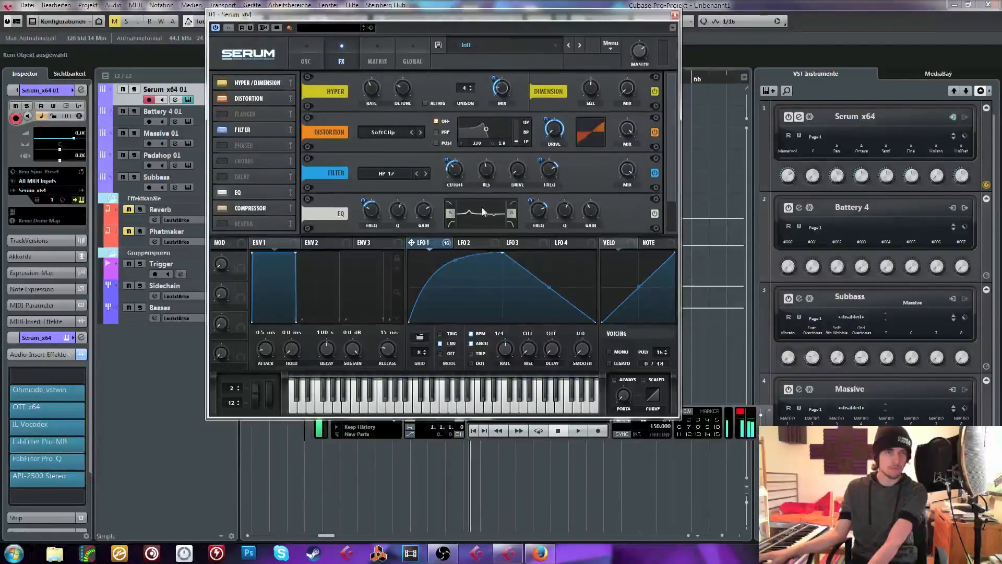
Switch oscillator A to the Loud SQ wavetable and readjust its WT position, Remap amount and wavetable modulation depth
click(308, 50)
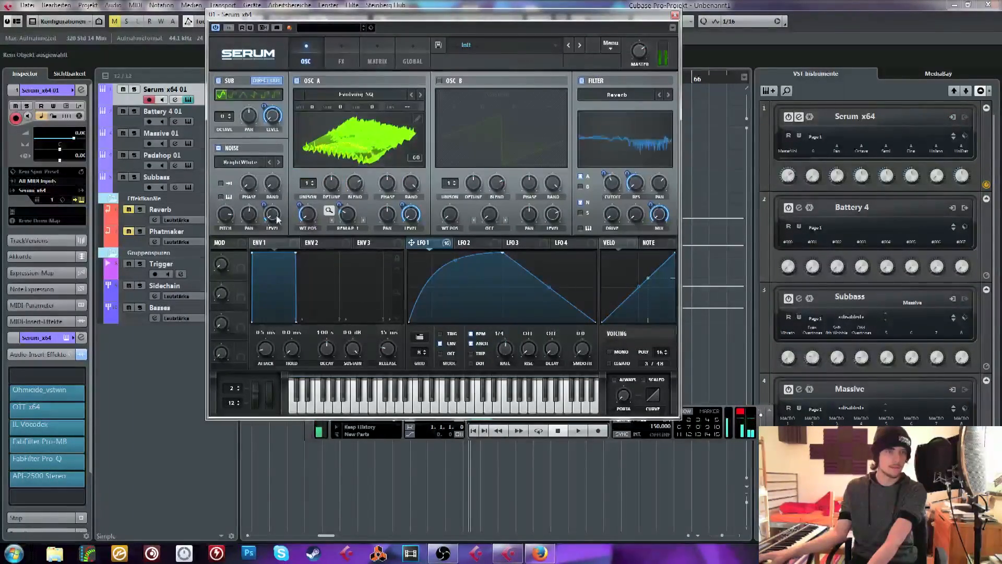
click(421, 95)
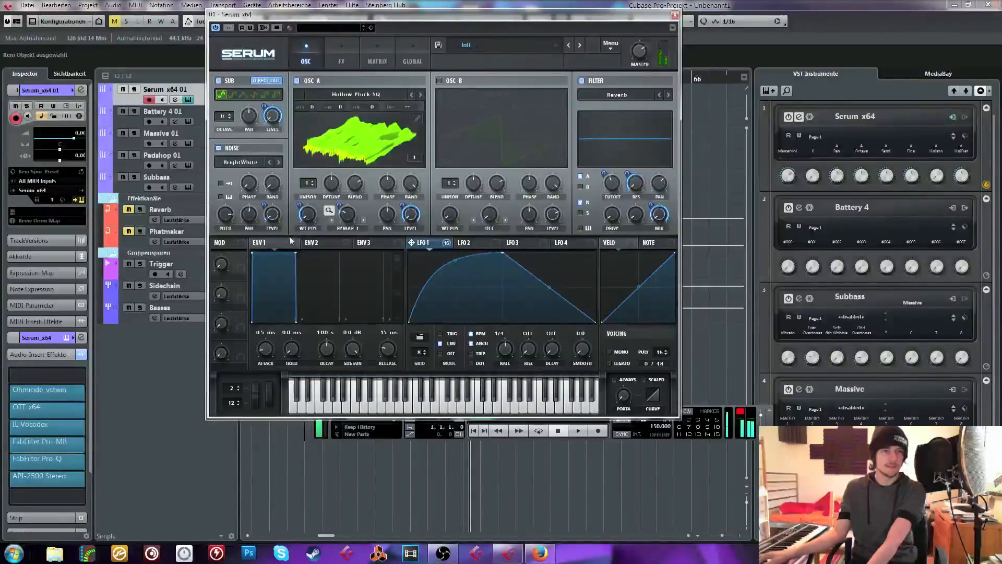
click(420, 95)
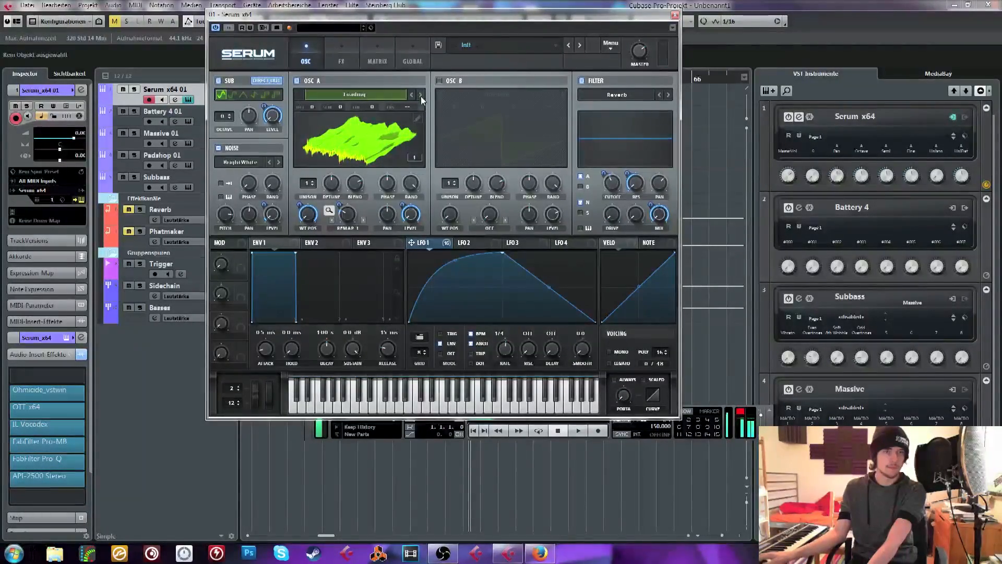
click(421, 95)
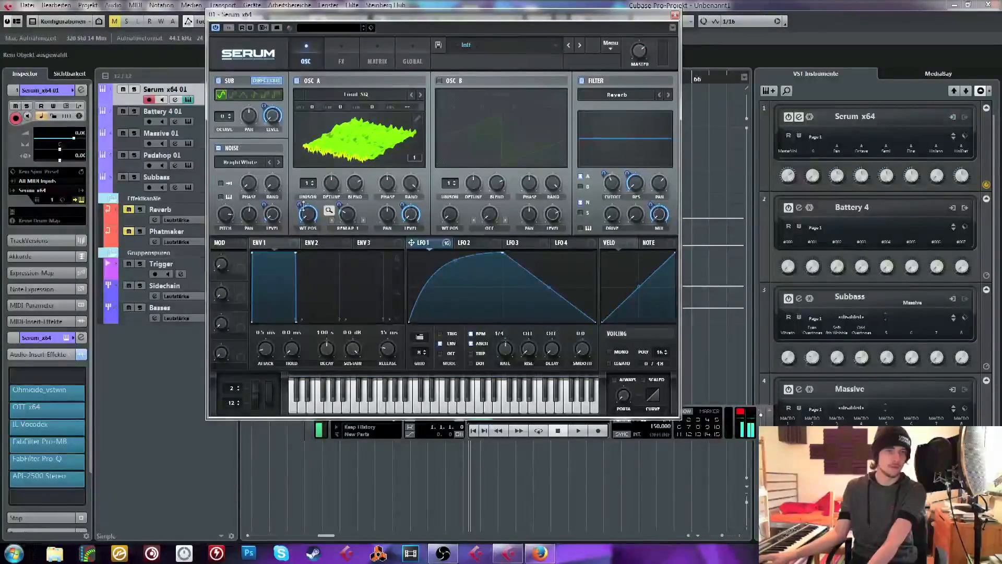
drag(307, 209, 304, 246)
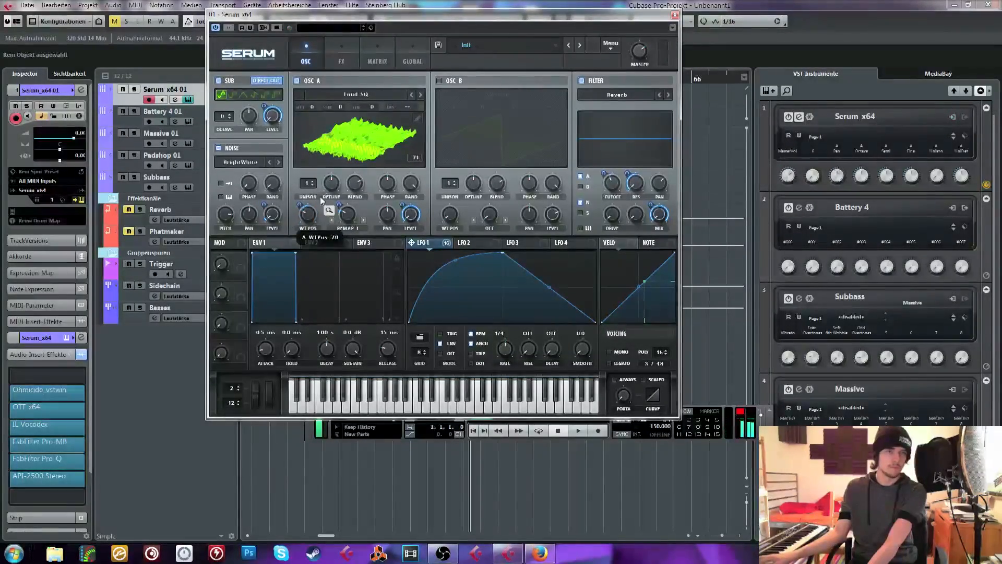
drag(347, 217, 342, 254)
drag(299, 205, 299, 189)
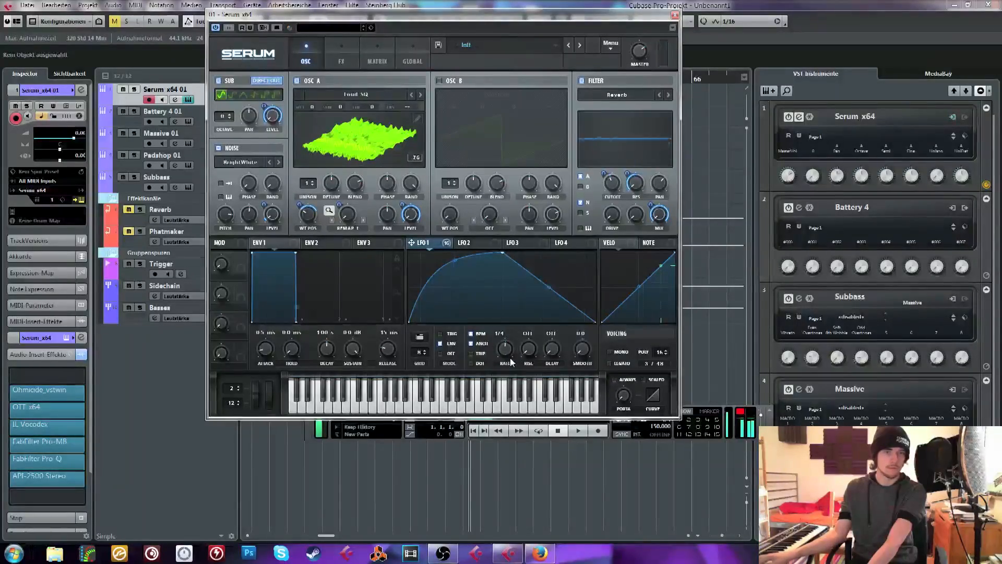
Set LFO 1's rate to 1/8 and its mode to Trig
drag(509, 356, 506, 363)
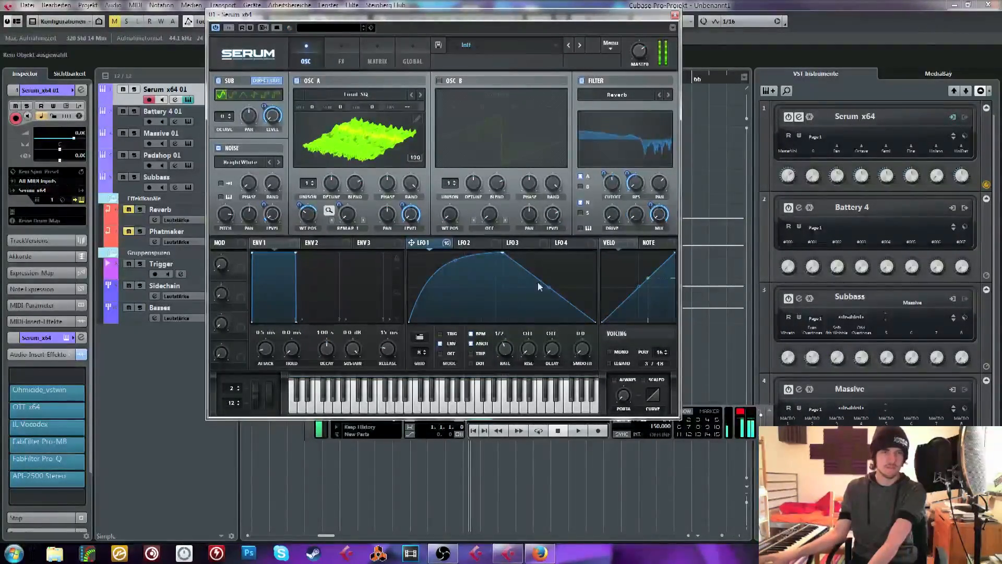
drag(510, 343, 512, 364)
click(440, 333)
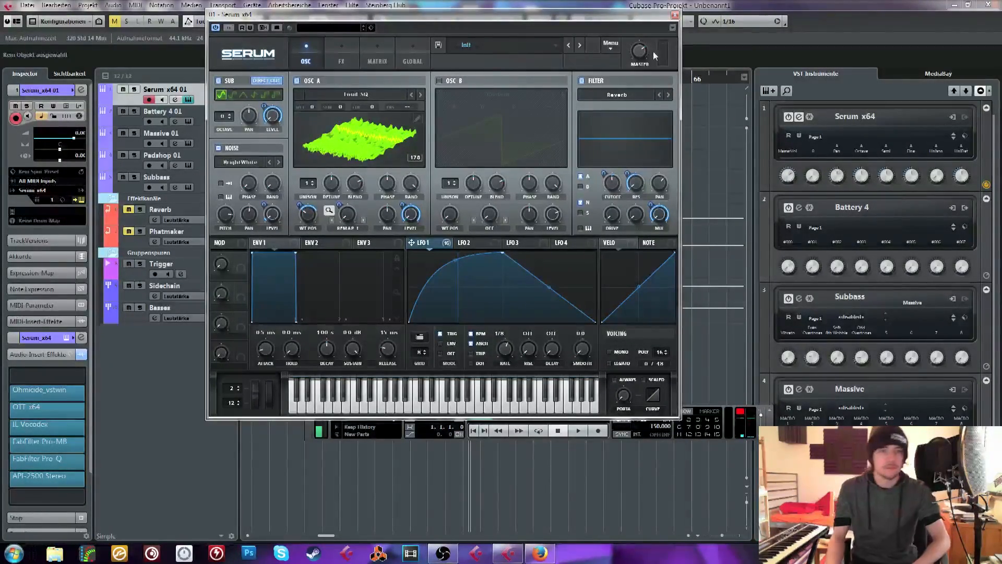
Close the Serum window and pull the project window out of full size to reveal the desktop files
drag(472, 16, 471, 29)
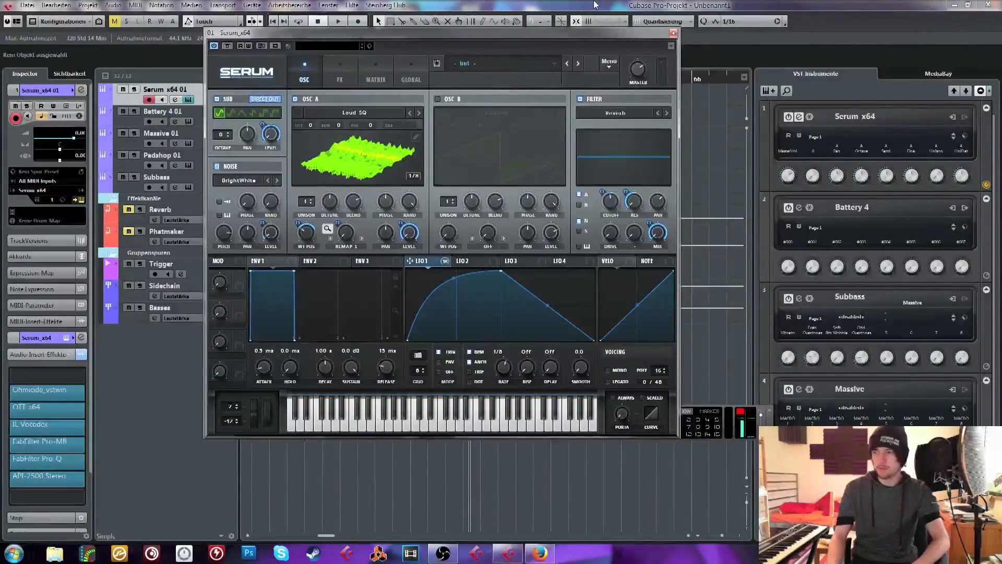
drag(594, 5, 579, 98)
click(673, 33)
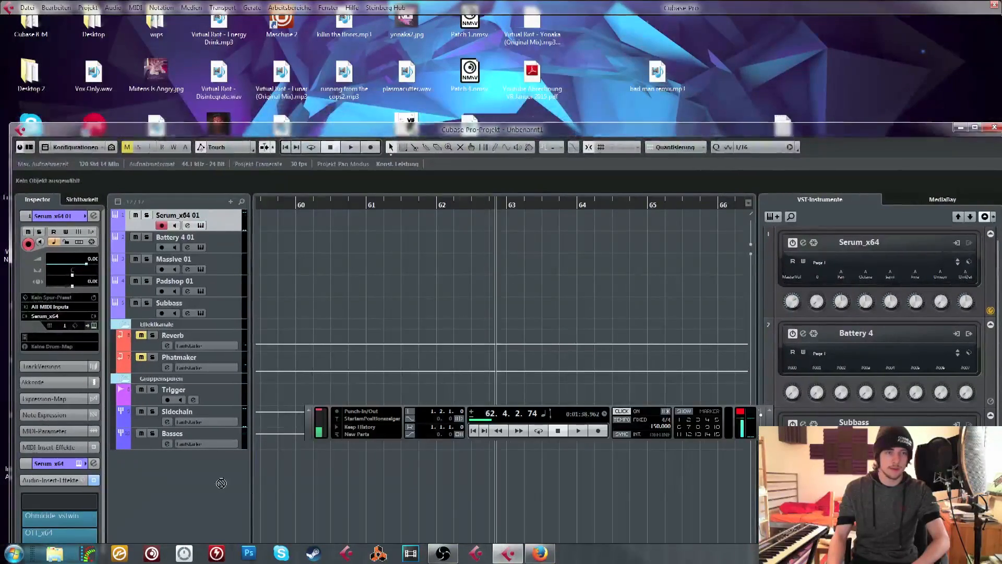
Import bad man remix from the desktop onto a new track, copying it to the project folder at 24 bit, and maximise the project window
drag(221, 483, 267, 472)
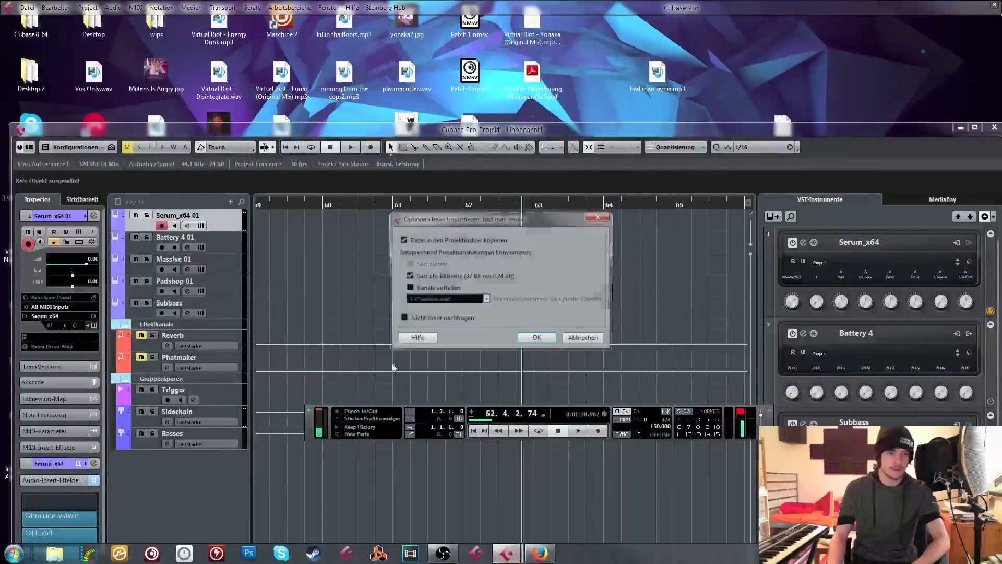
click(526, 340)
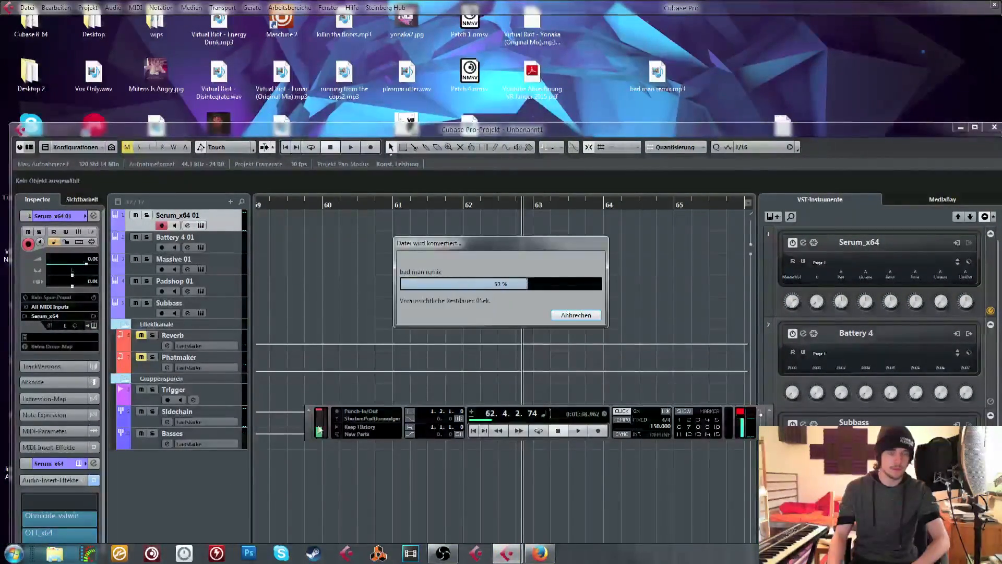
double_click(428, 130)
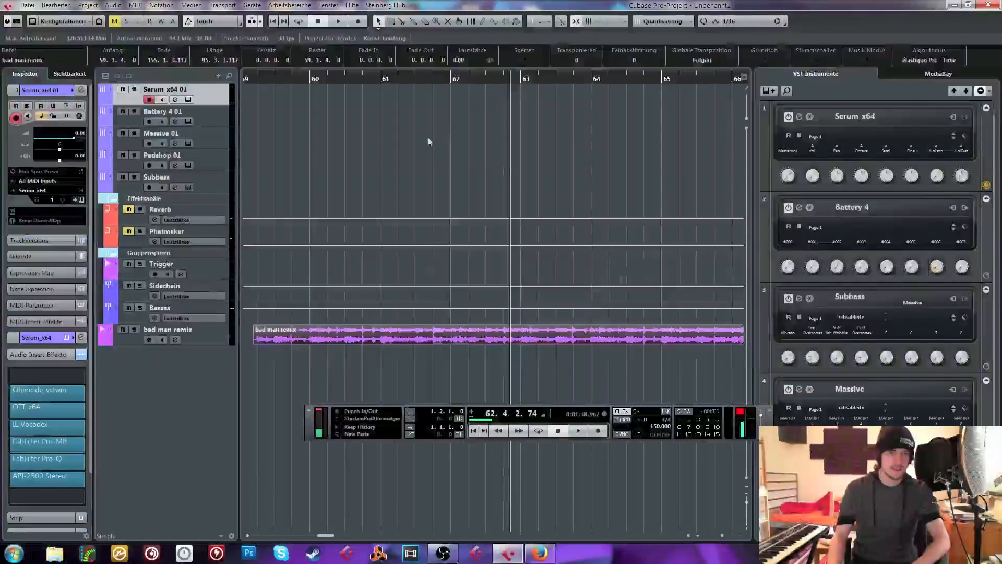
Lower the bad man remix track's volume and play it from about bar 84
drag(286, 75, 276, 22)
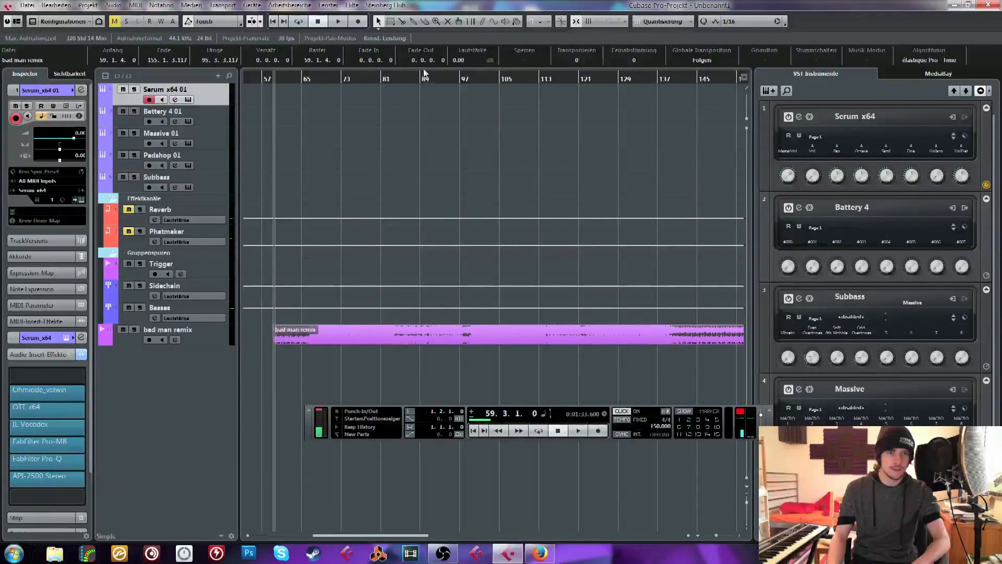
drag(412, 76, 398, 79)
click(199, 336)
drag(78, 134, 70, 135)
click(434, 215)
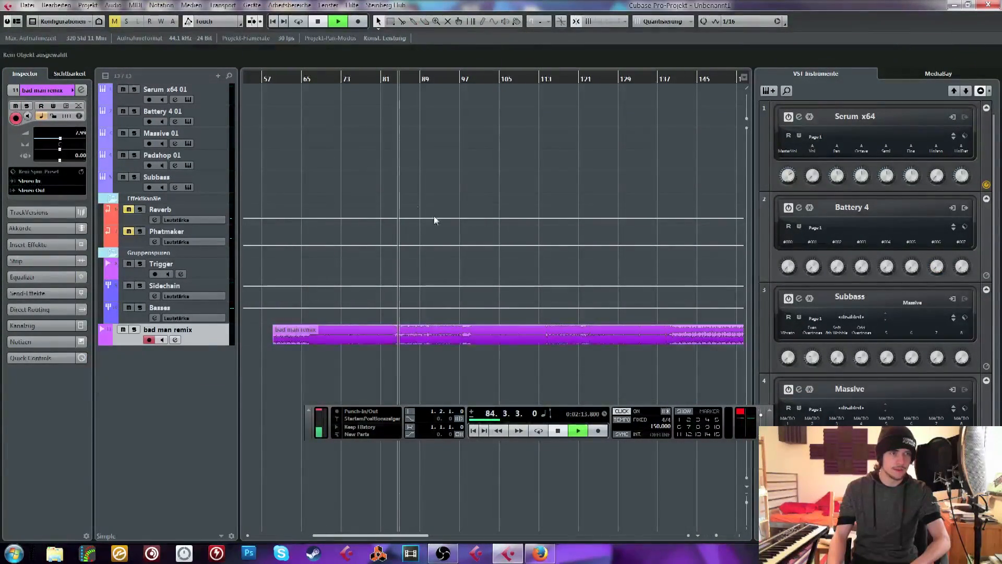
key(space)
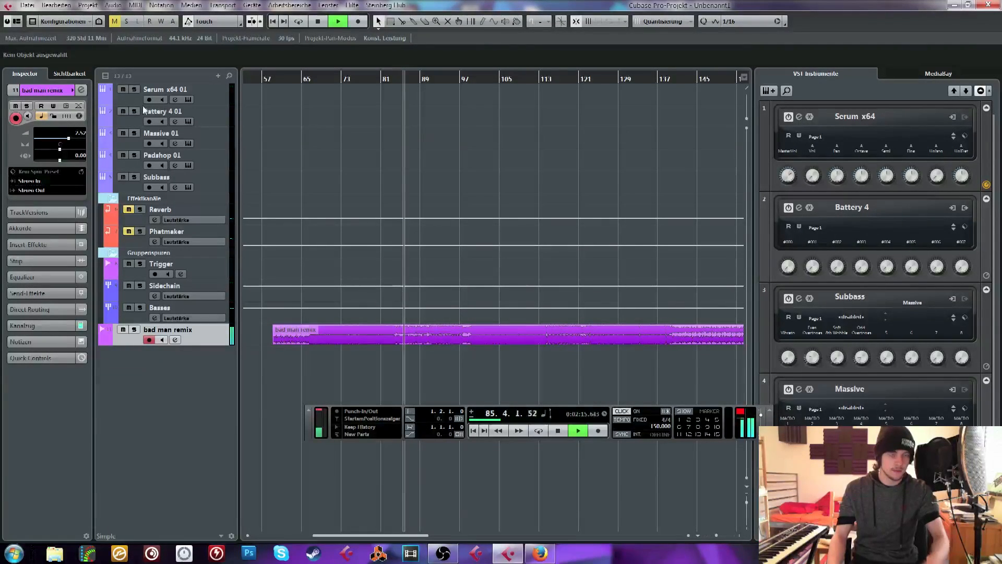
Turn off the metronome click, continue playback from about bar 90, and enlarge the bad man remix track to show its waveform
key(c)
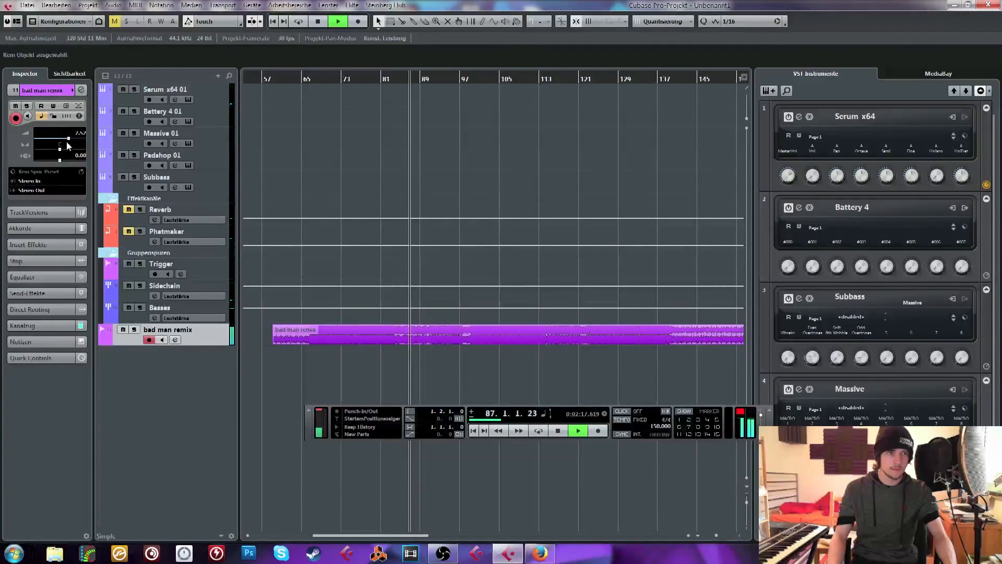
click(430, 82)
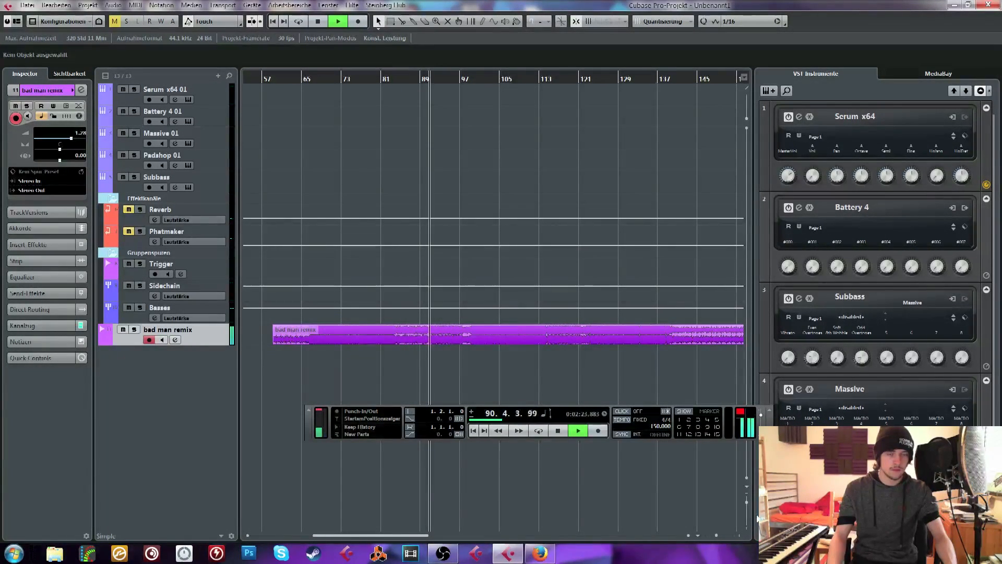
drag(215, 345, 208, 531)
scroll(318, 336, down, 2)
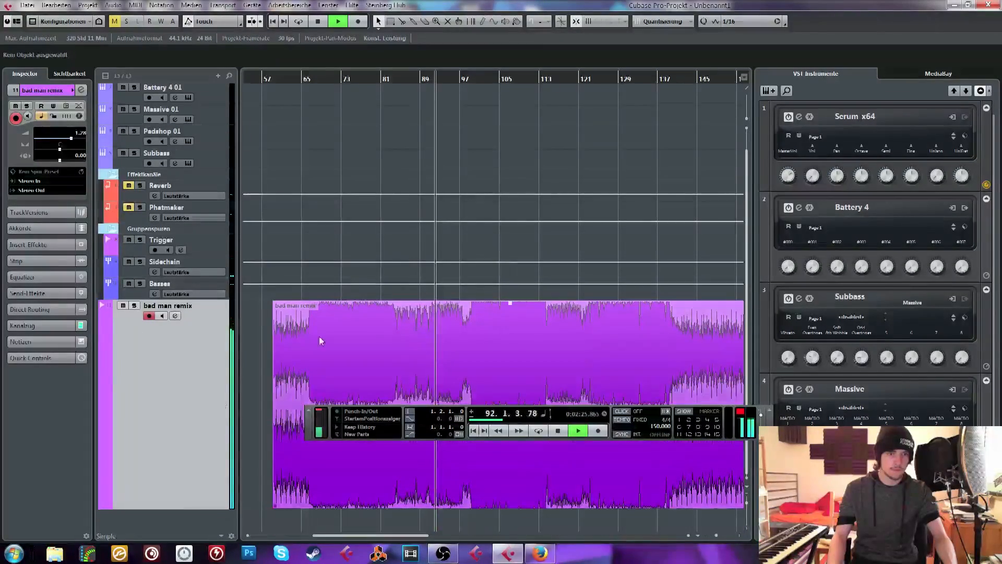
Insert the Phaser effect on the bad man remix track, bypass it and close its window
click(61, 244)
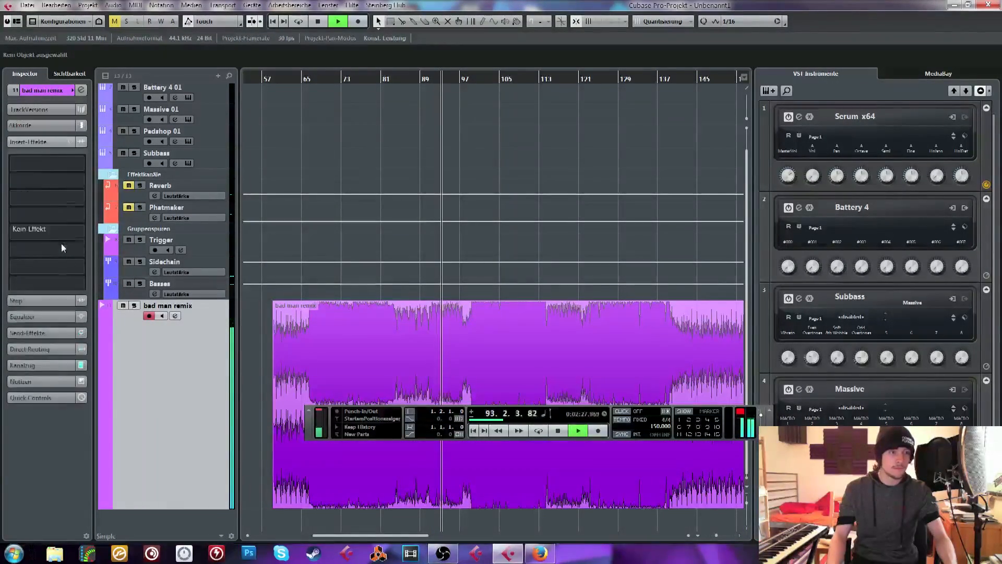
click(48, 159)
text(phase)
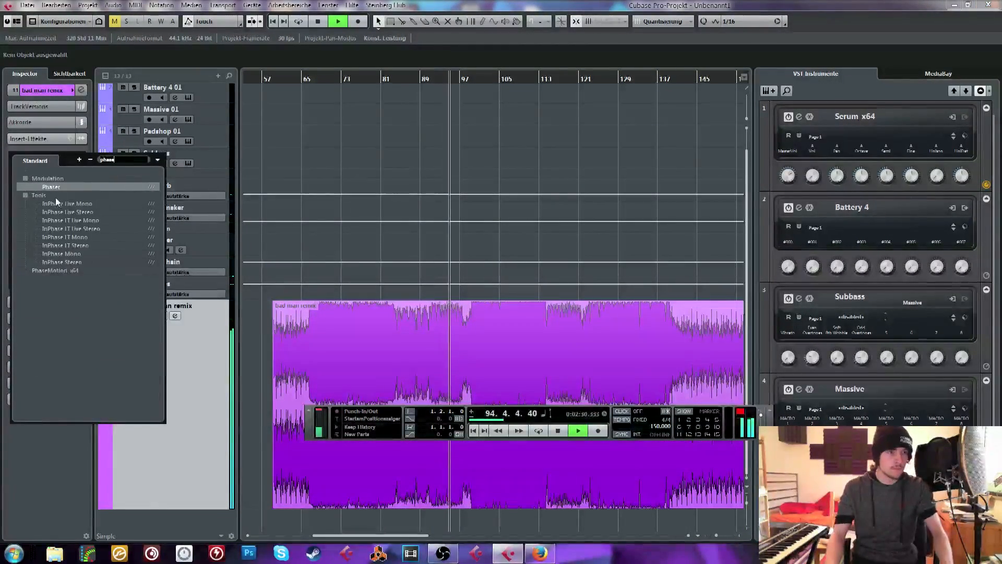
double_click(57, 186)
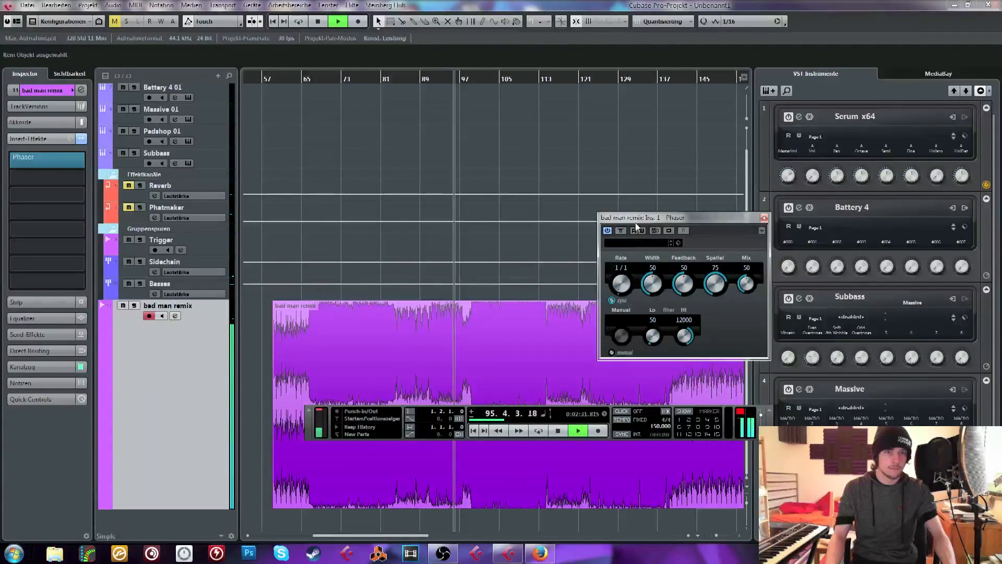
drag(620, 218, 343, 115)
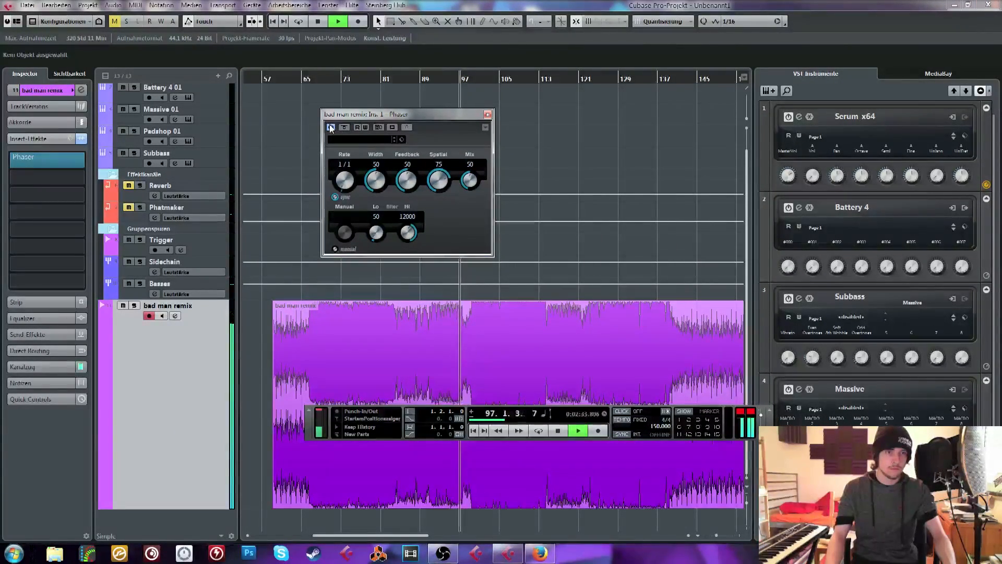
click(487, 115)
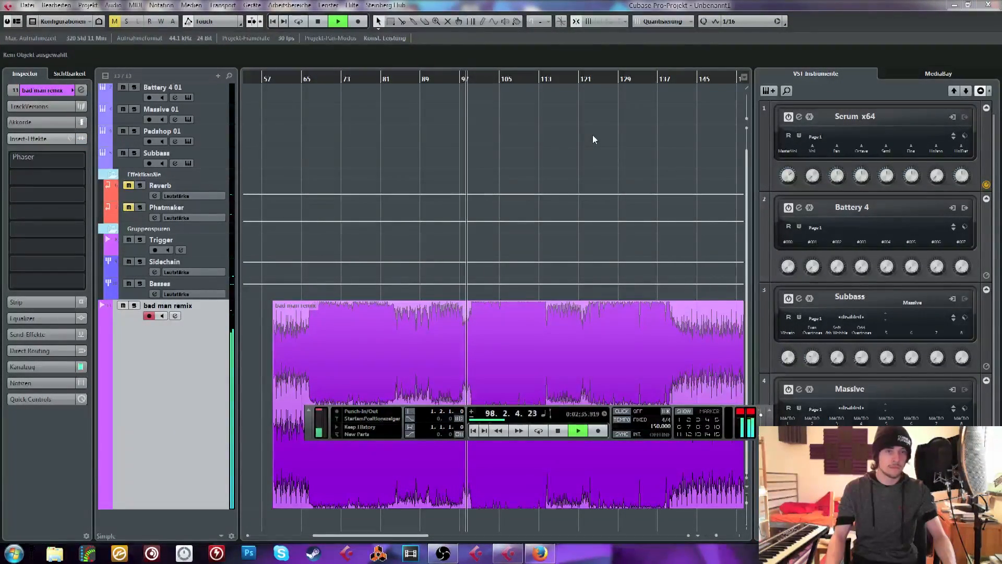
Show the bad man remix track's basic settings, stop playback, and play the remix from about bar 122
click(75, 90)
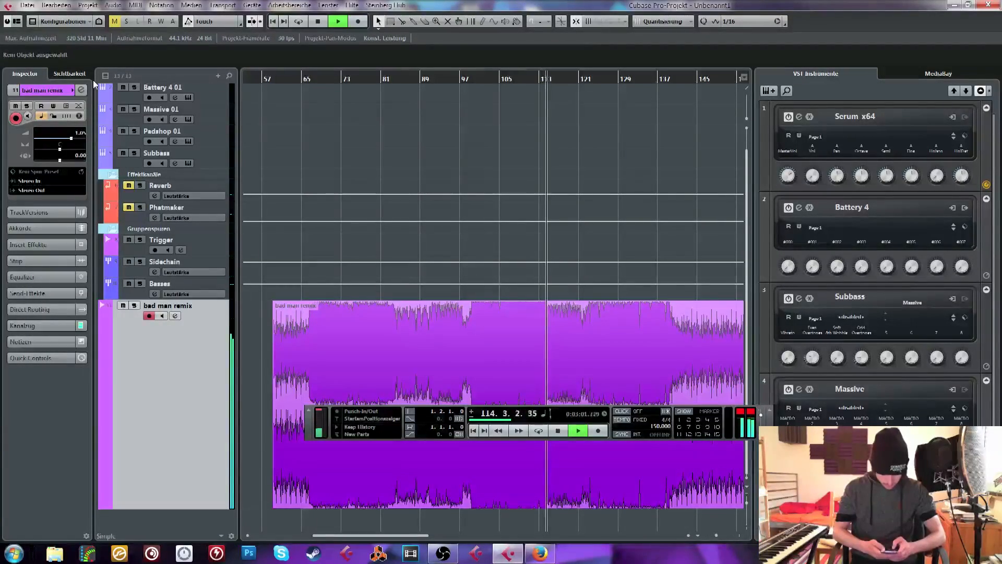
key(space)
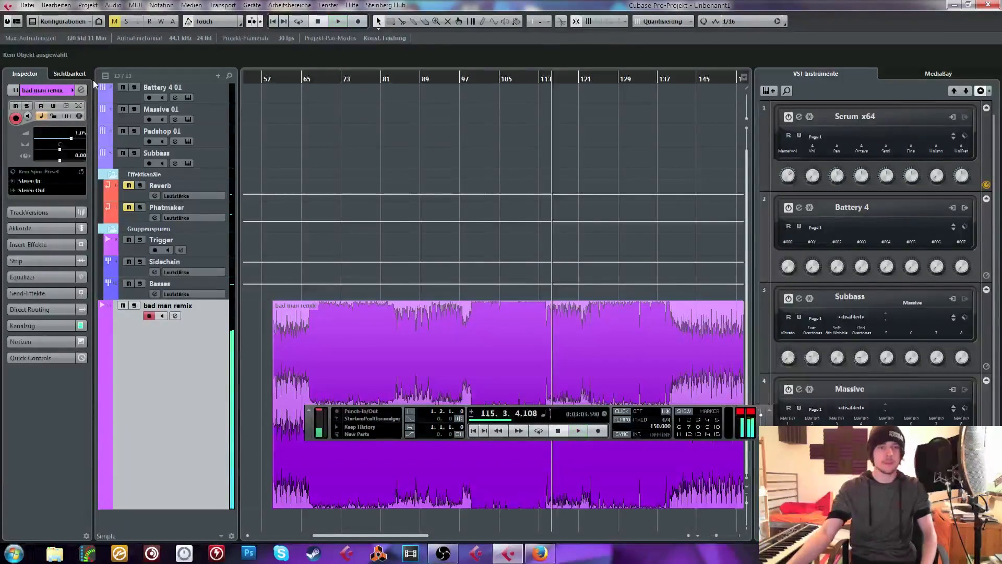
click(584, 81)
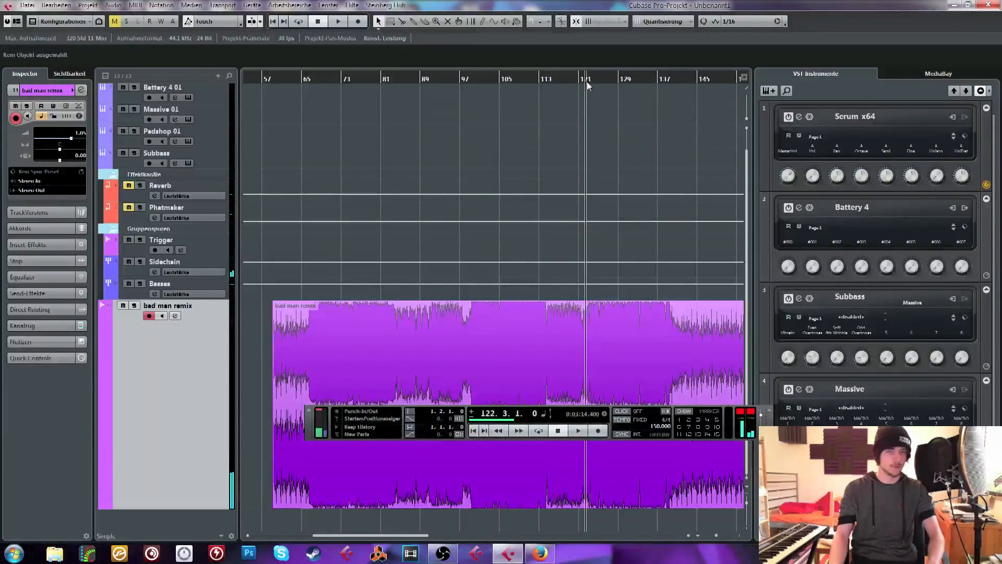
key(space)
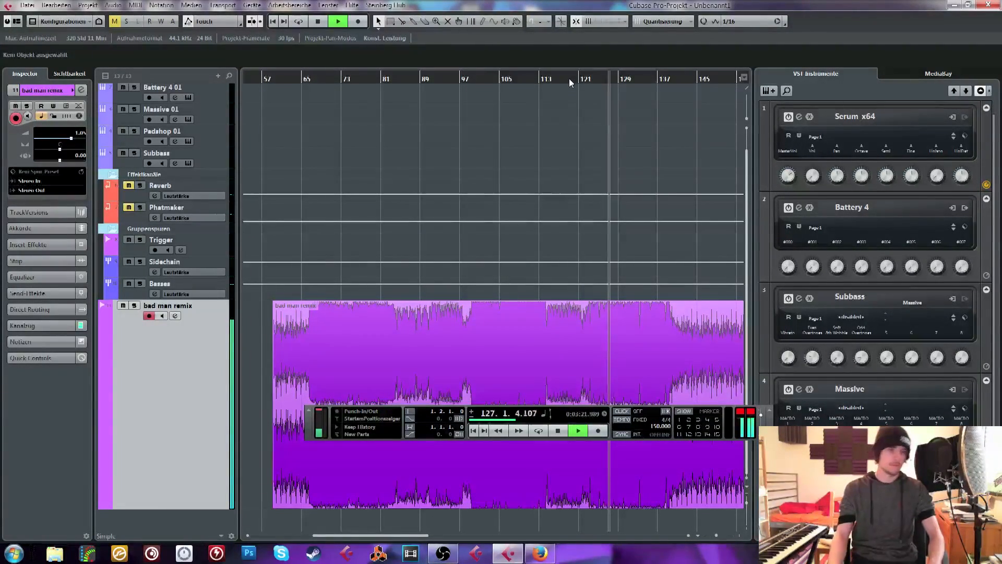
Stop playback, delete the bad man remix clip and its track, and return to the project start
key(space)
click(499, 362)
key(Delete)
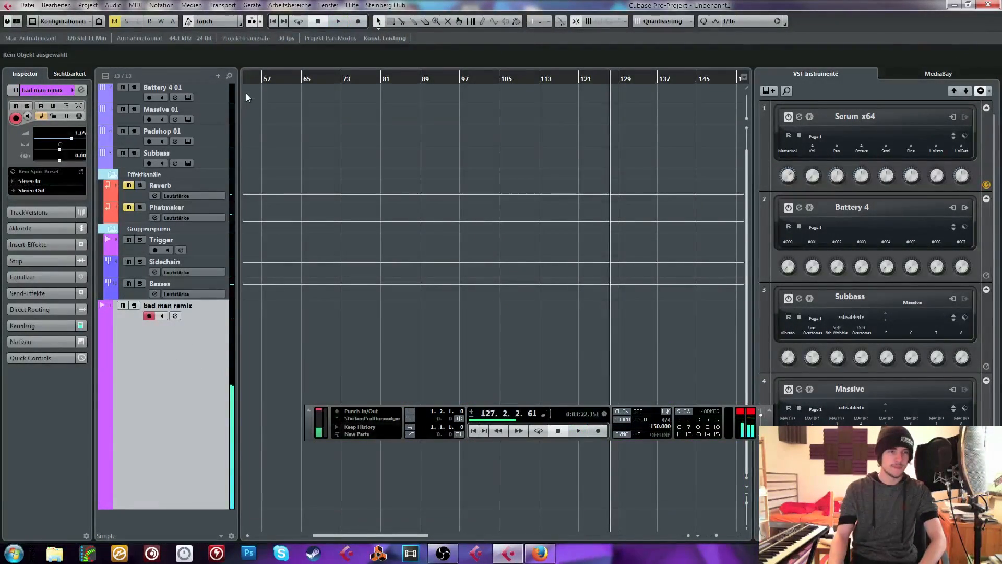
key(Home)
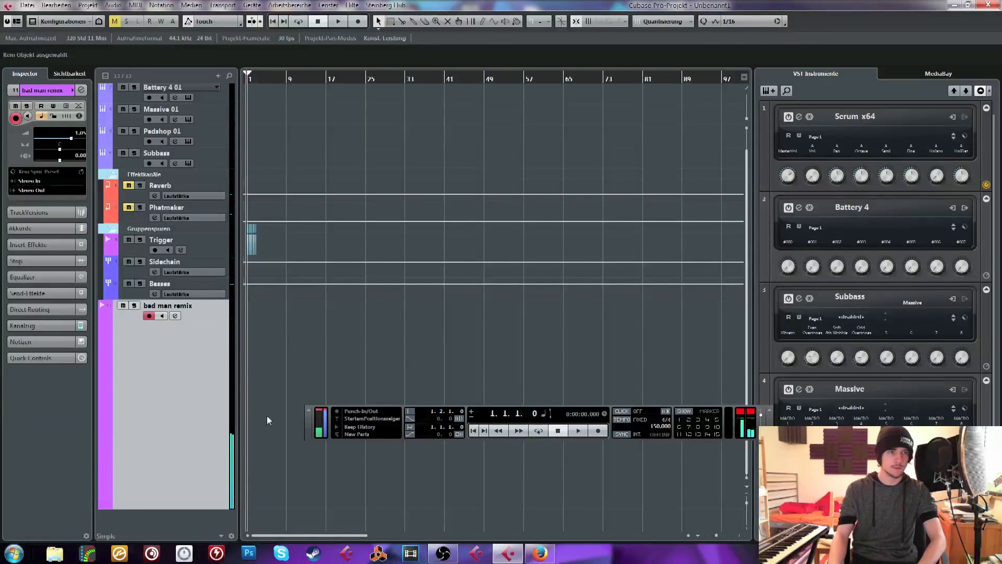
key(Delete)
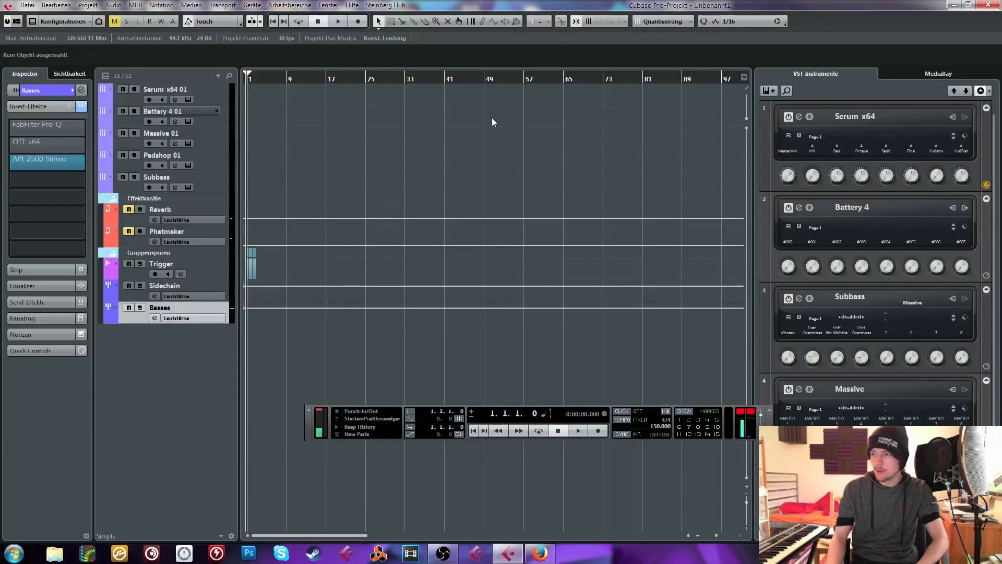
Add one instrument track using Kontakt 5
key(h)
key(h)
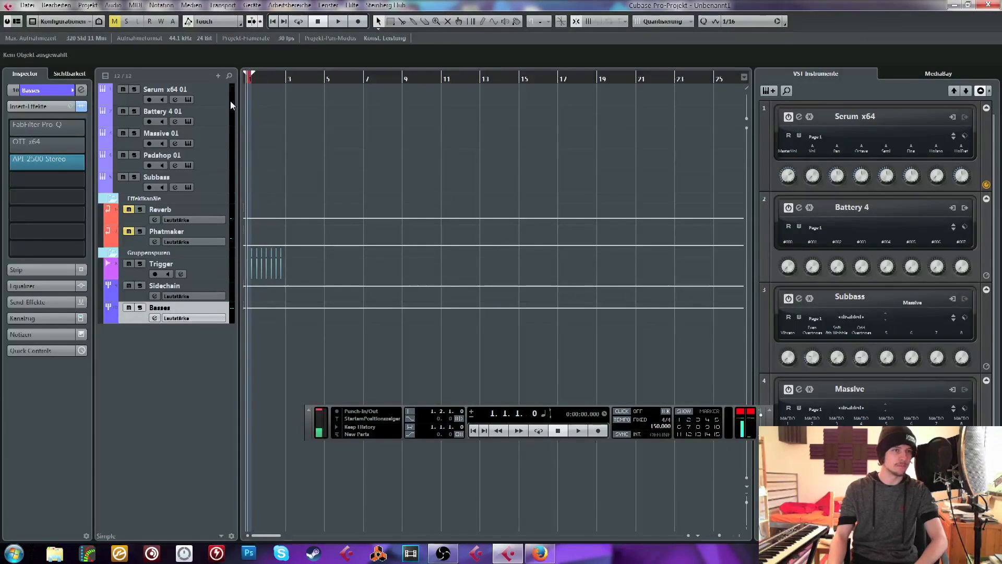
key(h)
click(766, 90)
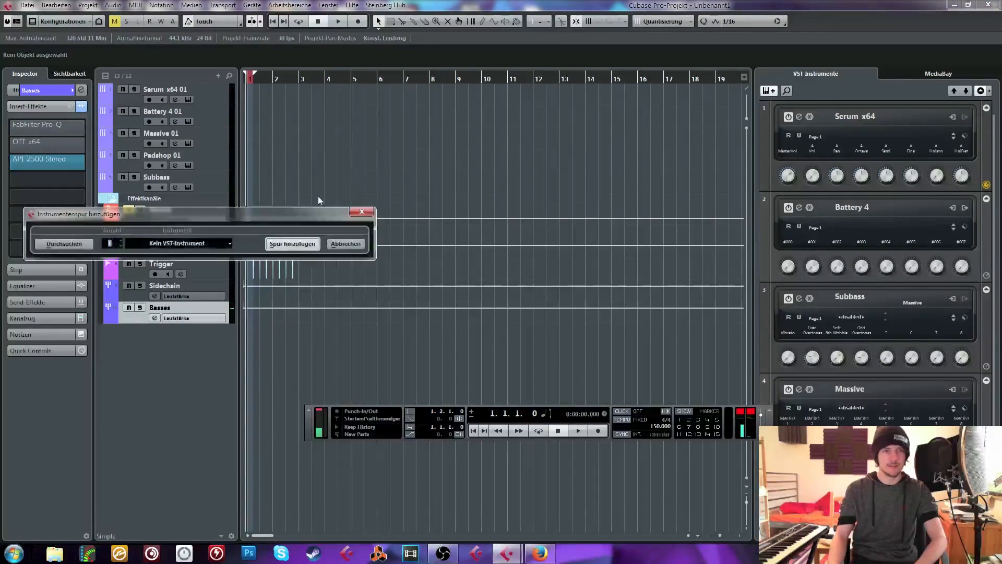
click(215, 244)
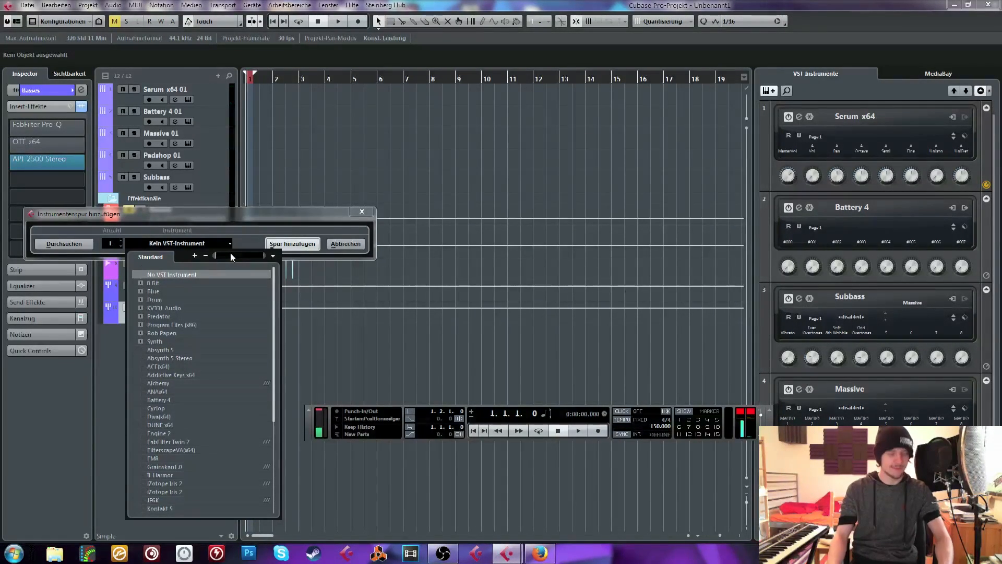
text(kon)
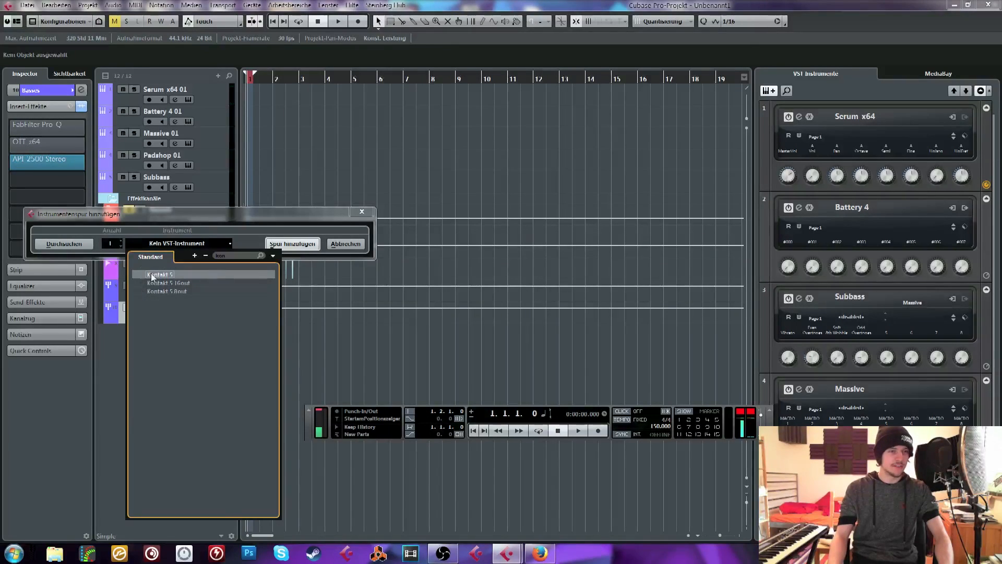
click(153, 275)
click(312, 244)
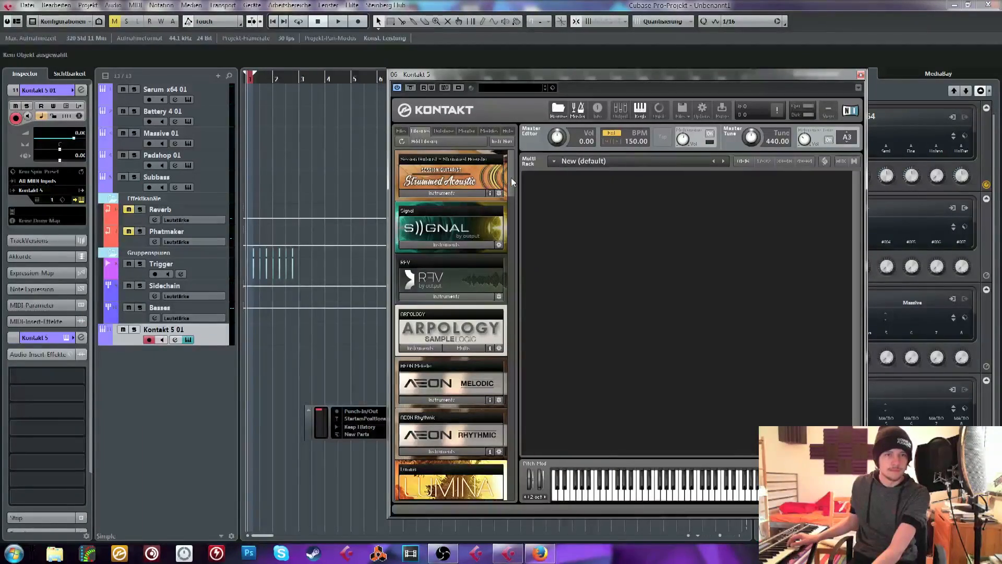
Load the Bell Tower instrument from the Lumina library into Kontakt and lower its instrument volume
scroll(508, 194, down, 1)
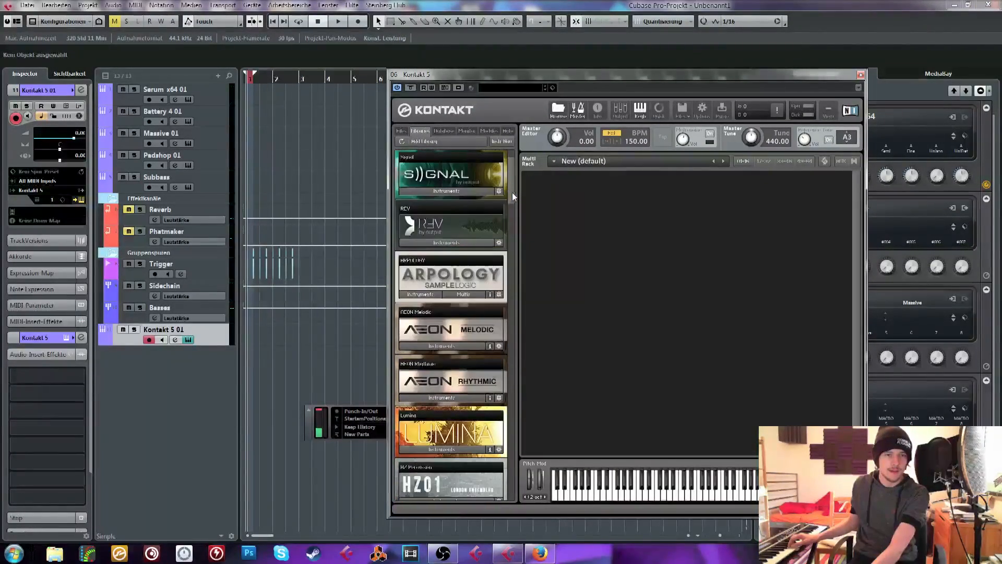
click(431, 450)
scroll(433, 365, down, 4)
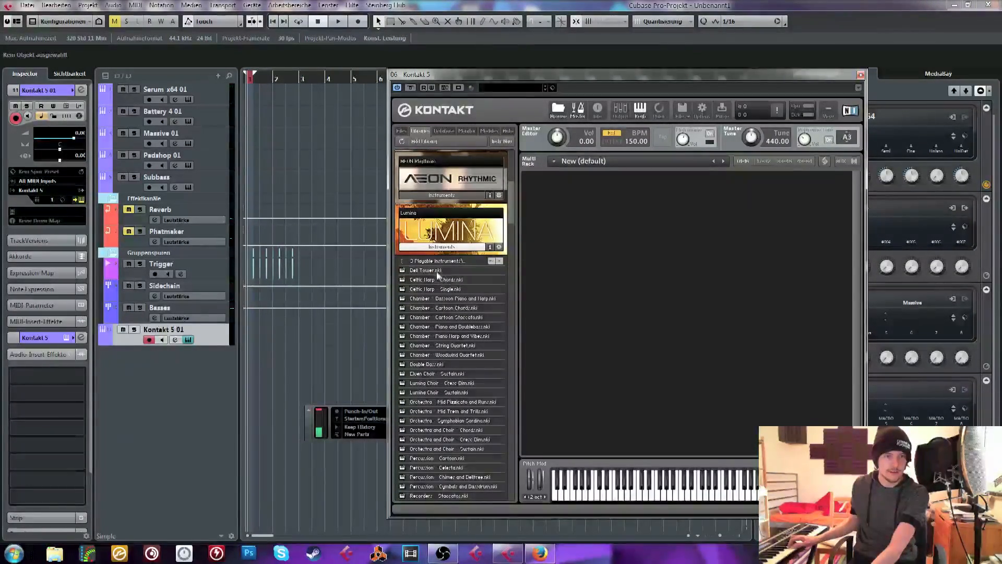
drag(436, 271, 572, 268)
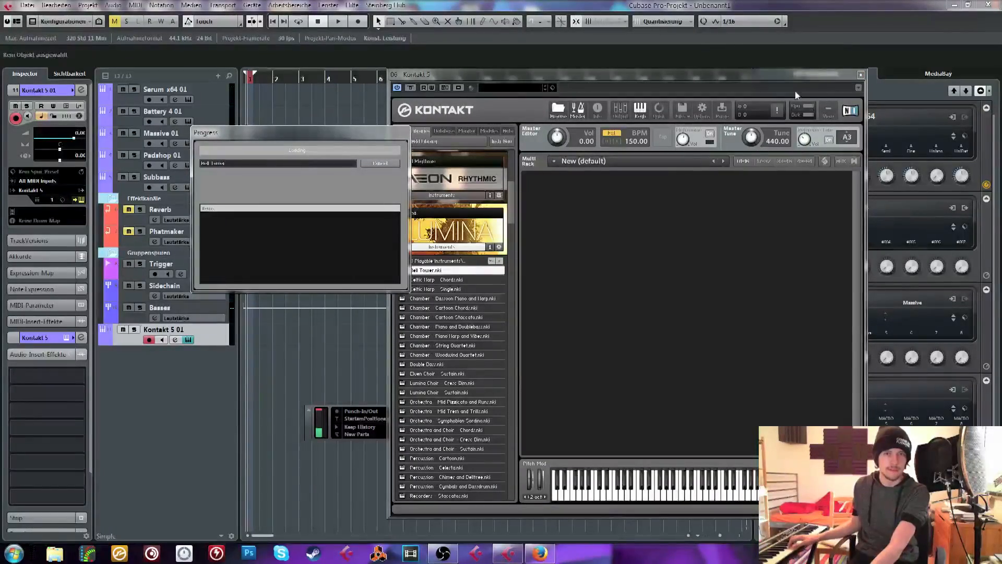
click(861, 75)
click(66, 105)
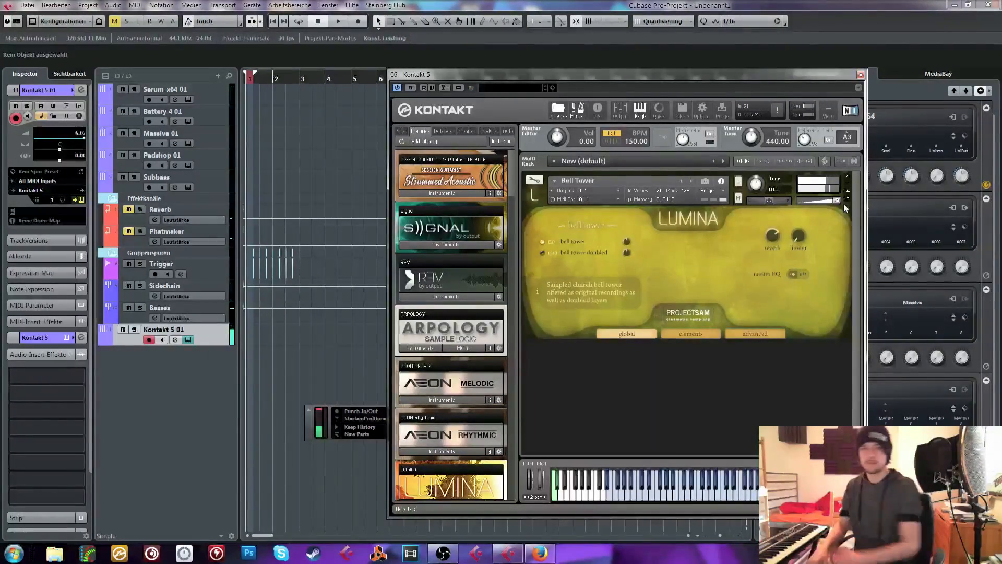
drag(835, 200, 817, 201)
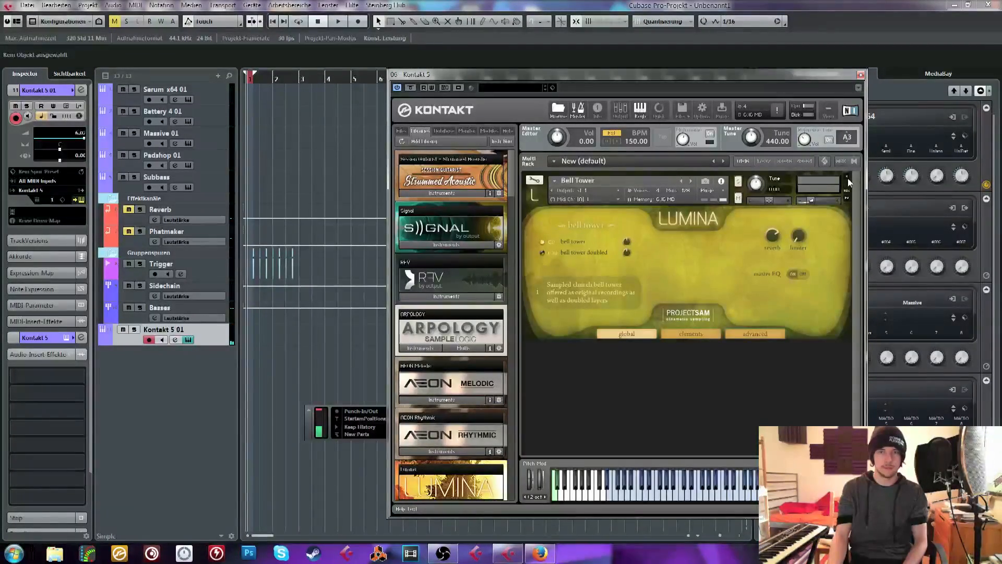
Remove Bell Tower from the Kontakt rack and close the Kontakt window
click(848, 177)
click(513, 314)
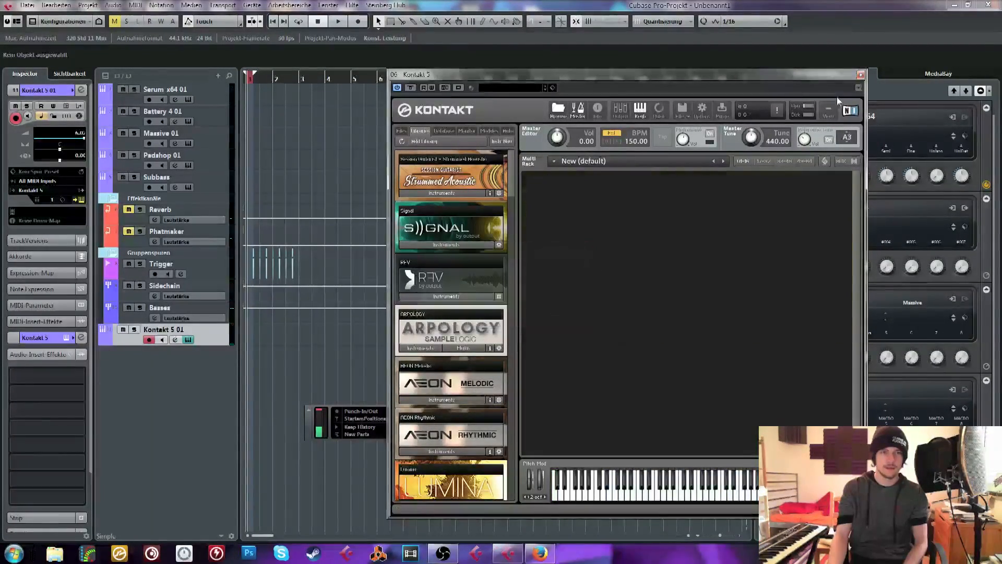
click(861, 74)
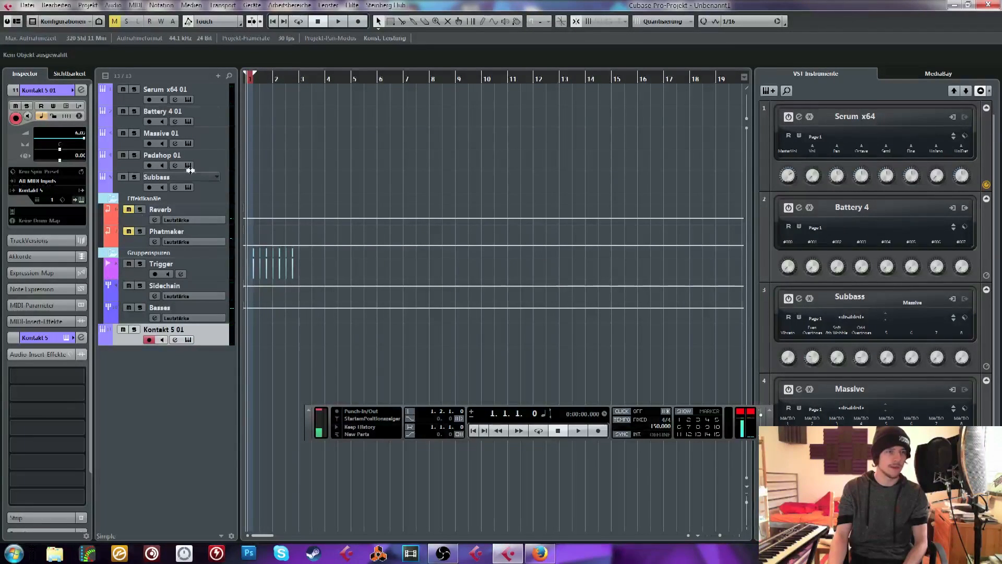
Go through the Padshop 01 and Massive 01 tracks and select Serum x64 01 for live playing
click(211, 157)
click(206, 133)
click(221, 100)
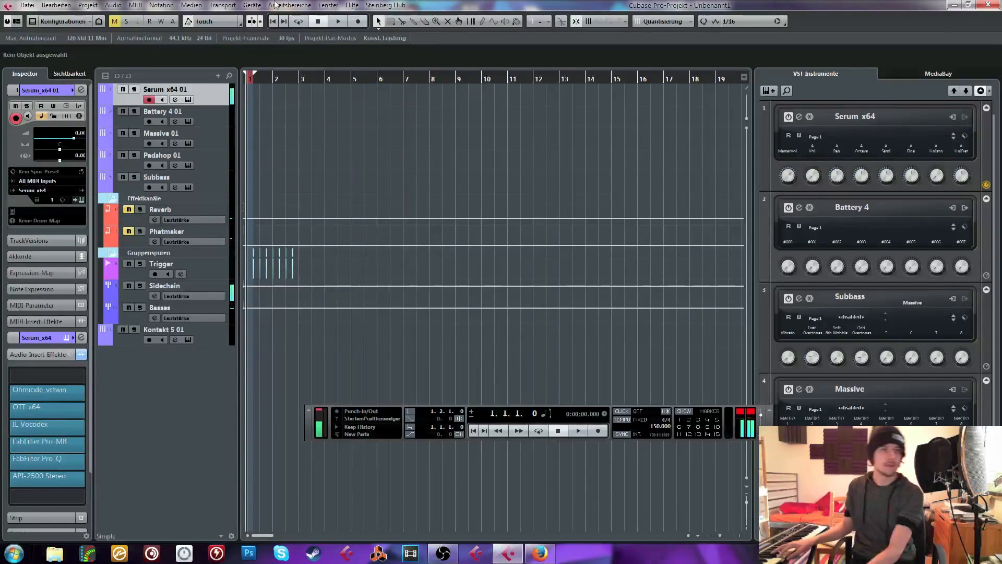
Close the project without saving and delete the files created since the last save
click(988, 5)
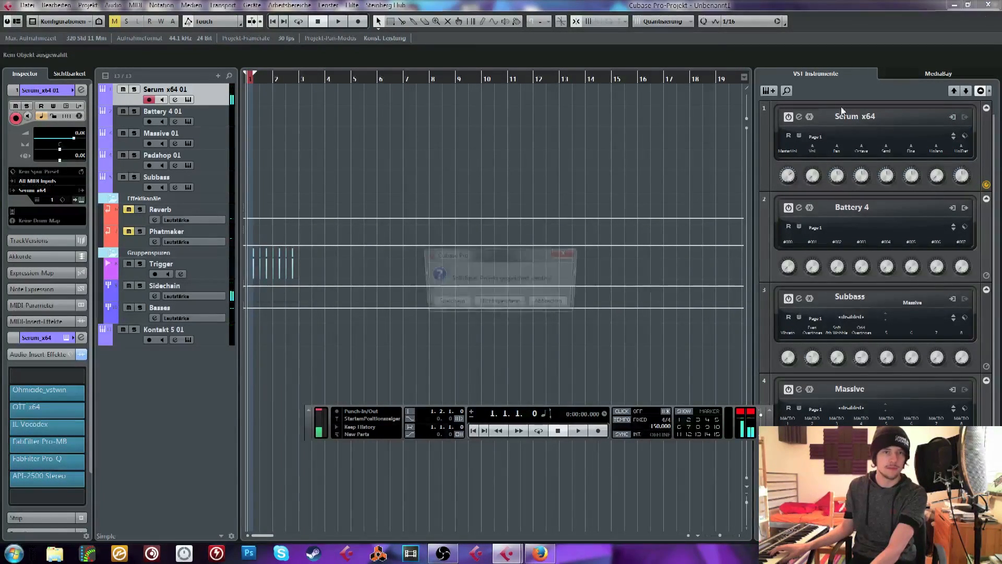
click(500, 303)
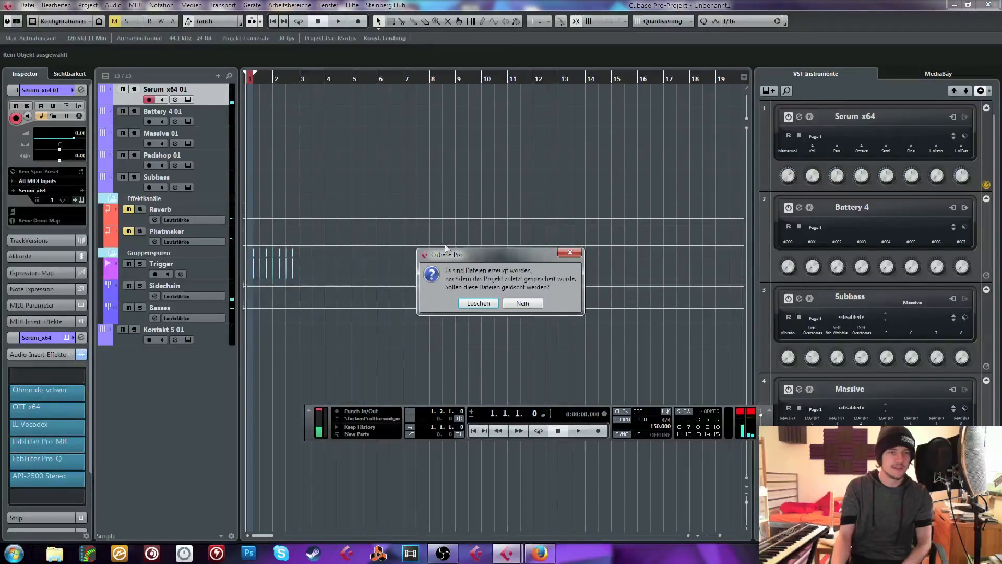
click(482, 304)
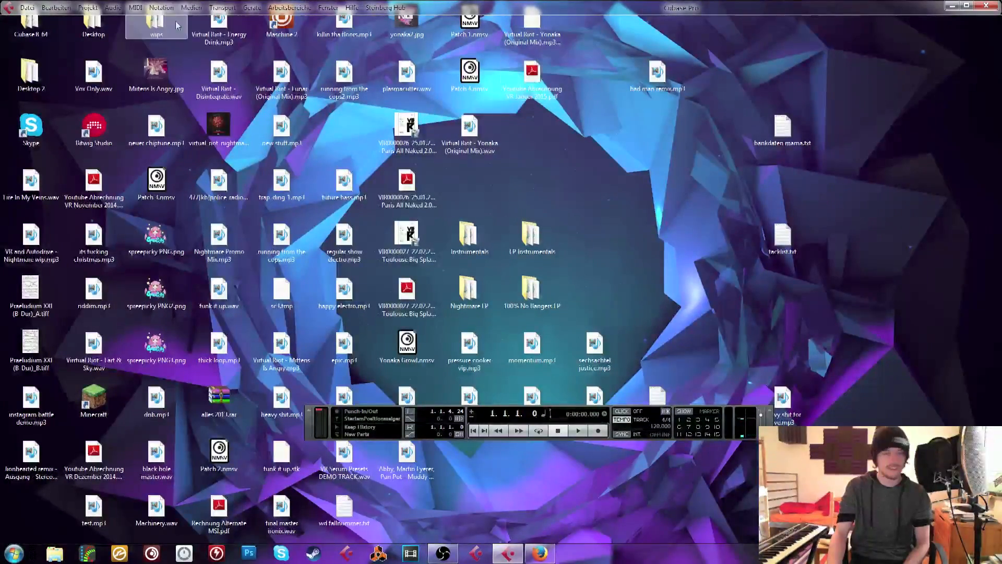
Open the recent project Chilled Glitch Hop NOCHMAL kontakt auftauen.cpr
click(27, 7)
mouse_move(157, 260)
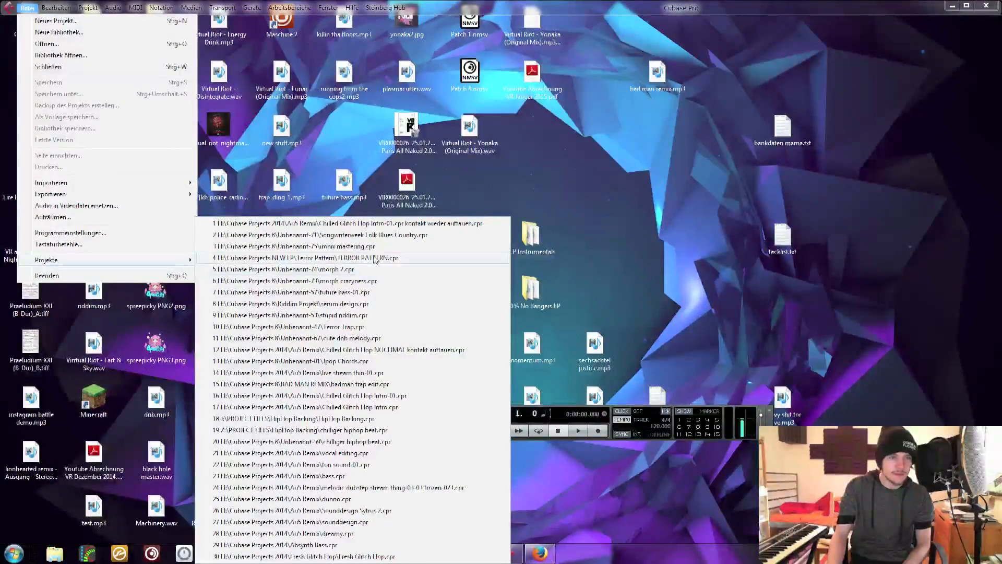
click(414, 355)
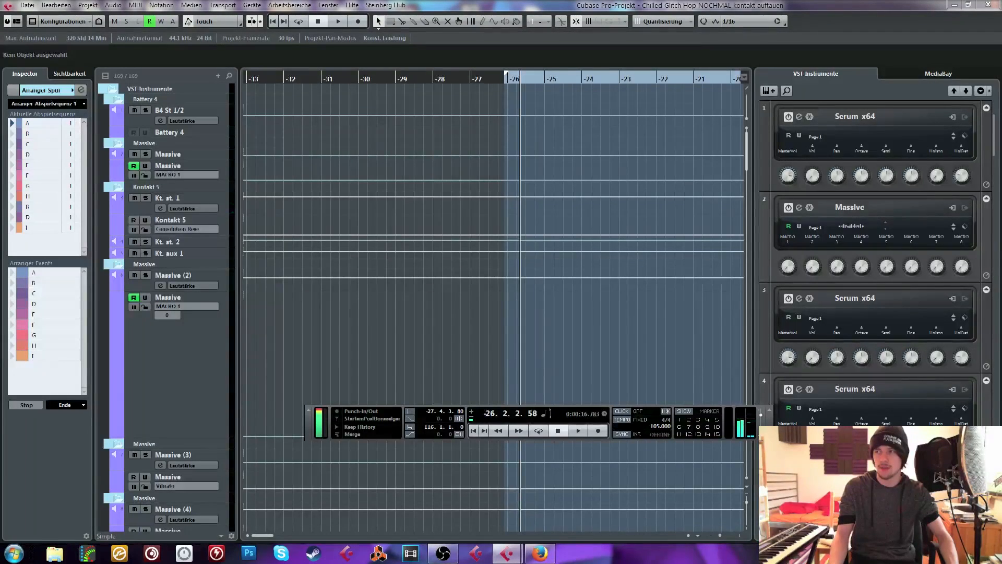
Start playback of the Chilled Glitch Hop project and jump to about bar -11
key(space)
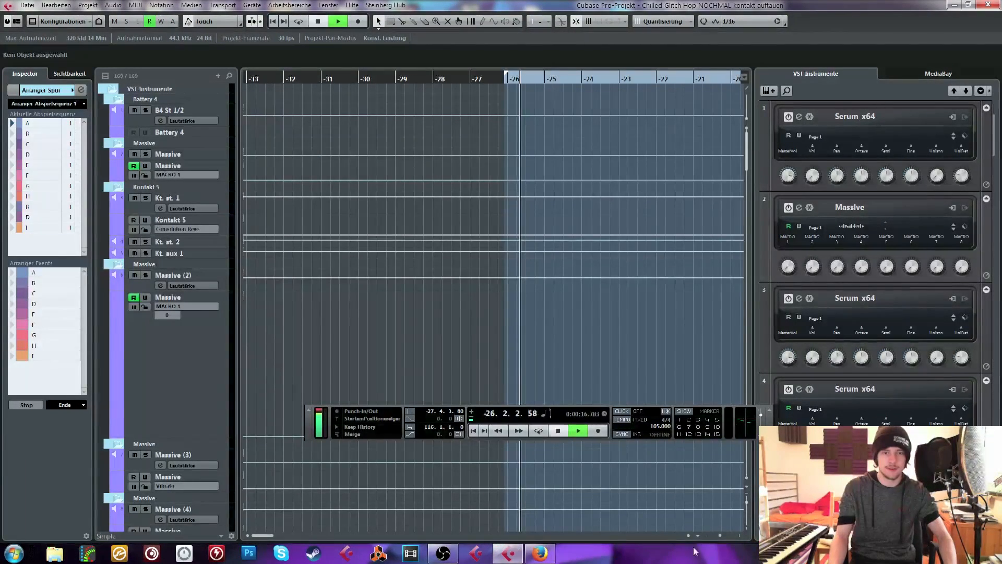
drag(722, 536, 720, 537)
click(536, 79)
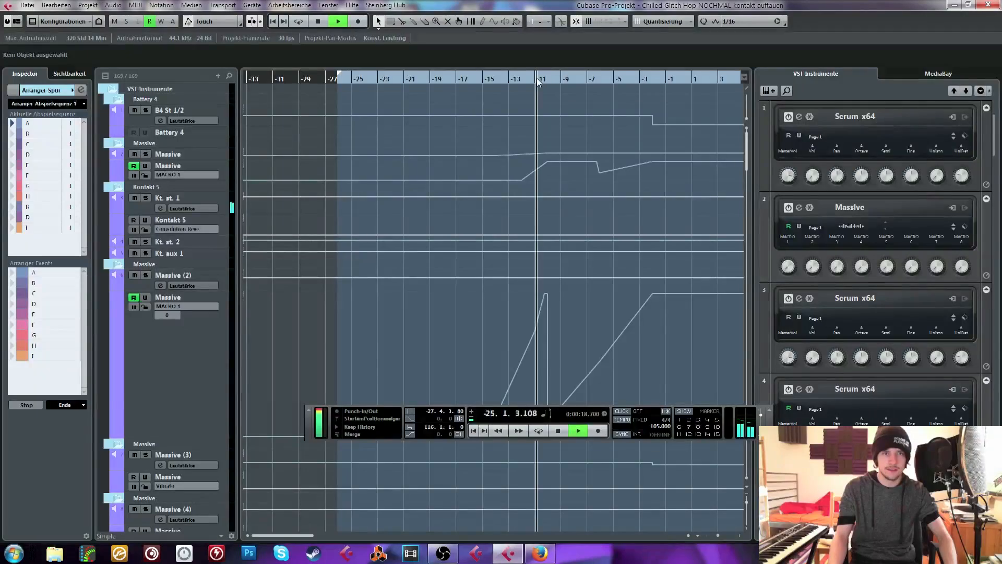
Stop playback, show the VST Performance meter and resume playing from about bar -11
key(space)
scroll(464, 272, right, 5)
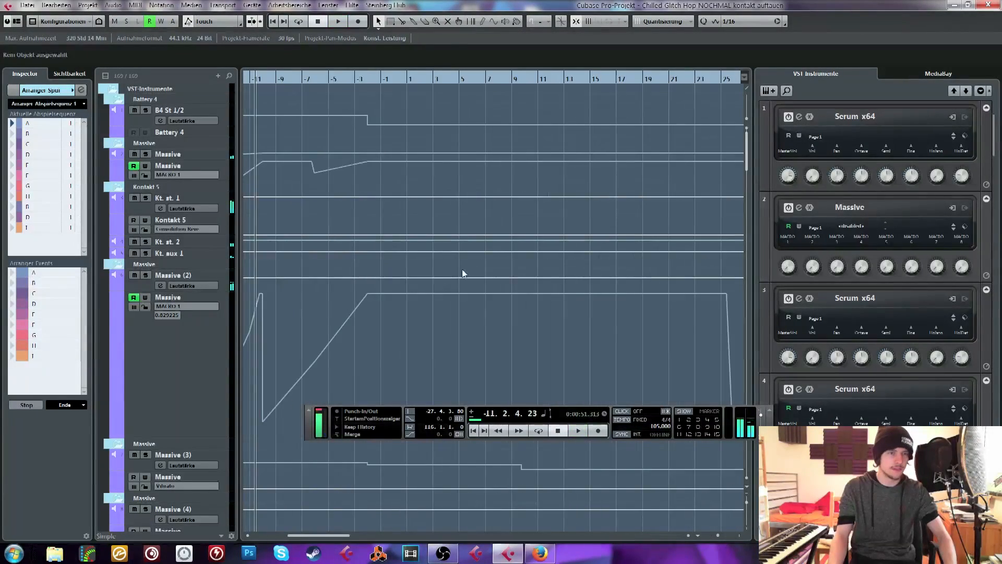
scroll(355, 230, down, 10)
scroll(360, 225, down, 15)
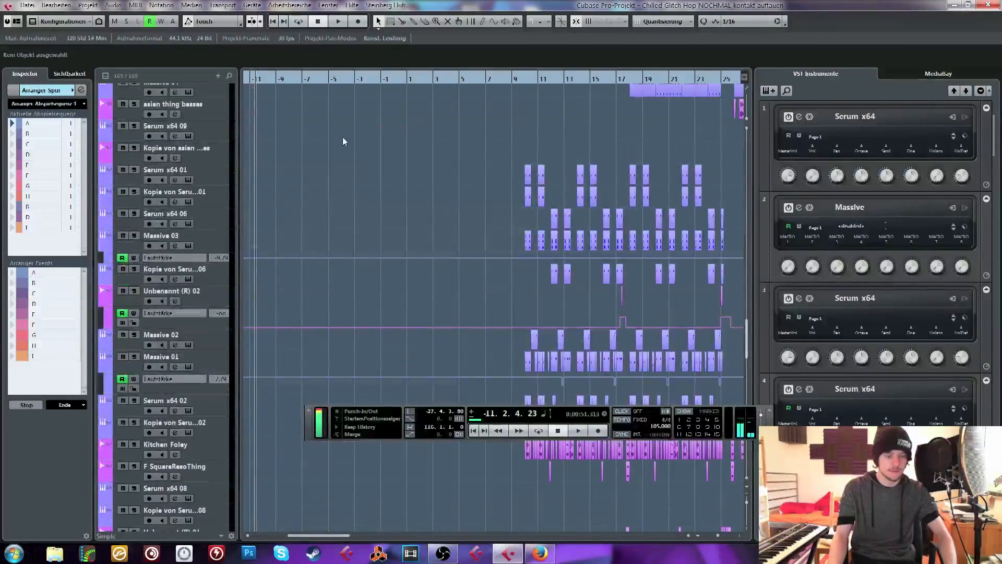
key(F12)
key(space)
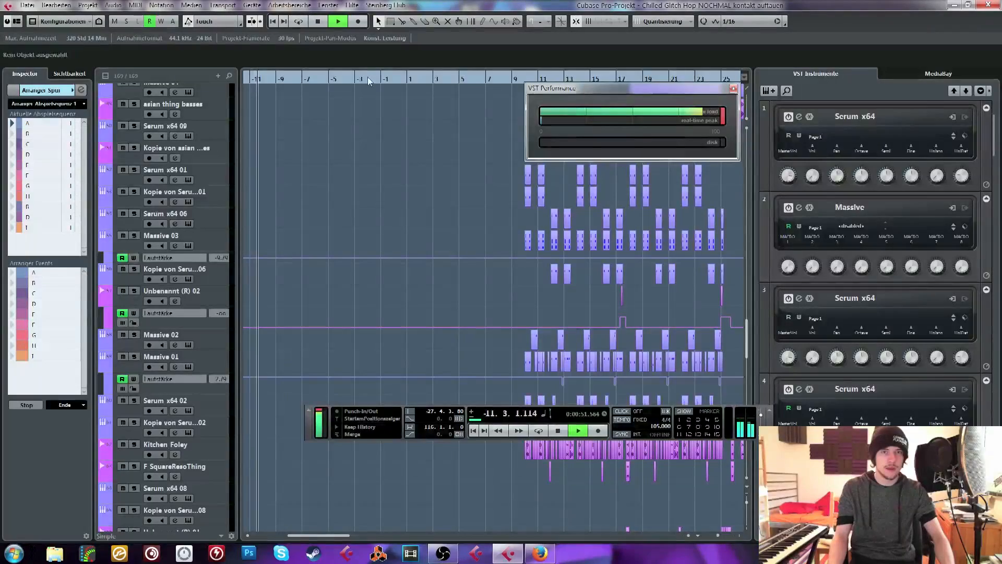
Stop playback and place the playback position at about bar 6
scroll(449, 190, up, 15)
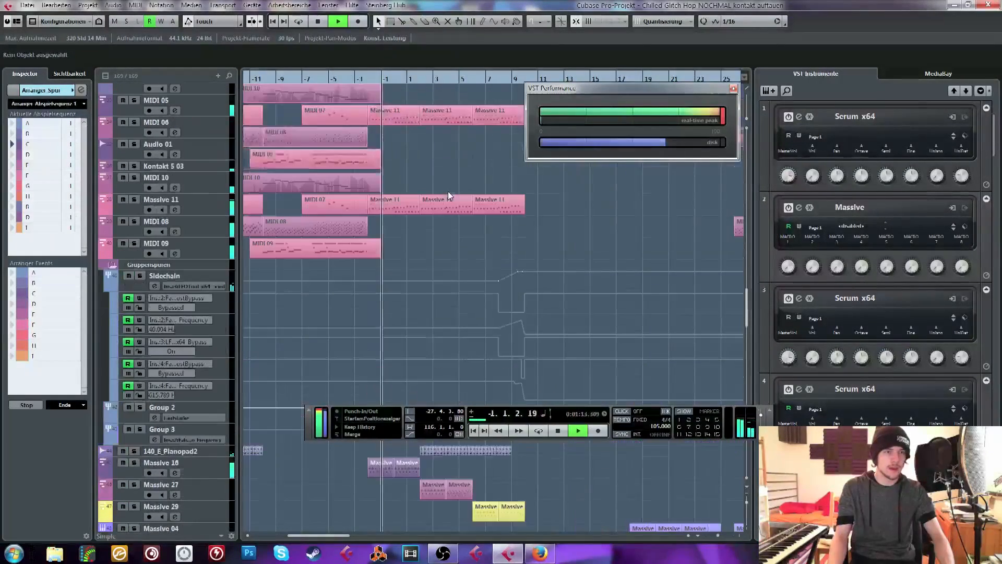
key(space)
click(481, 78)
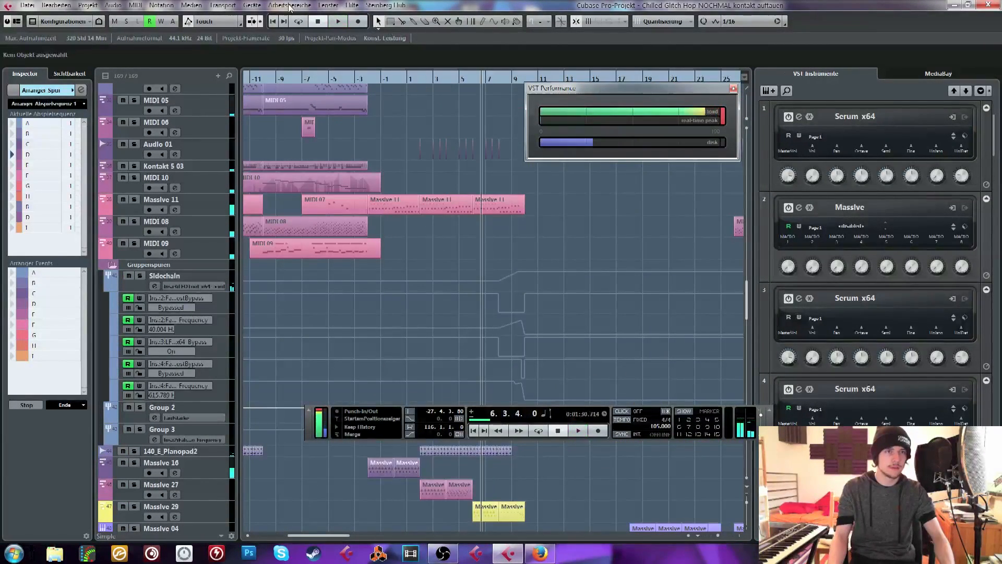
Examine the VST-Audiosystem settings in the device setup and close the dialog without changing anything
click(252, 5)
click(288, 249)
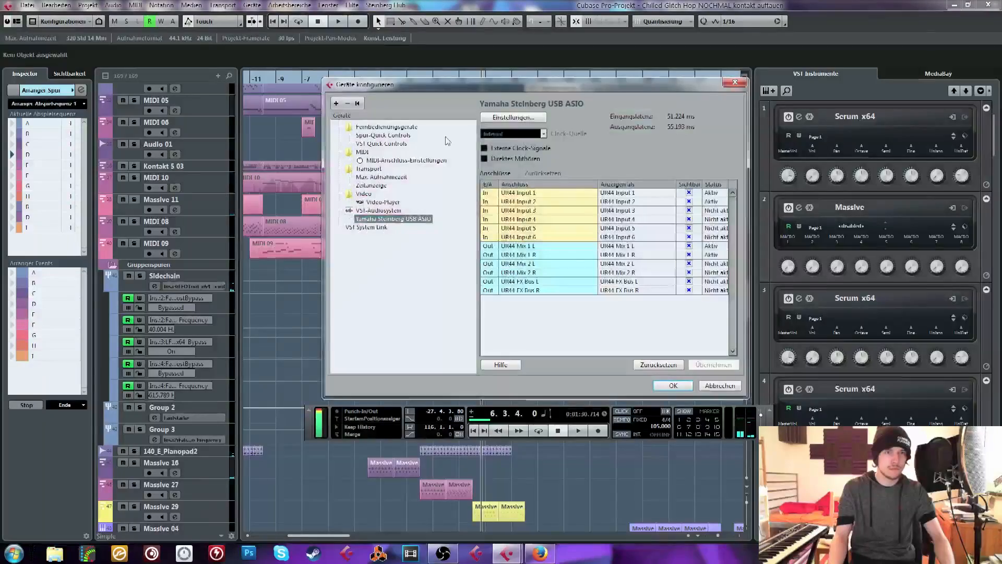
click(374, 203)
click(377, 211)
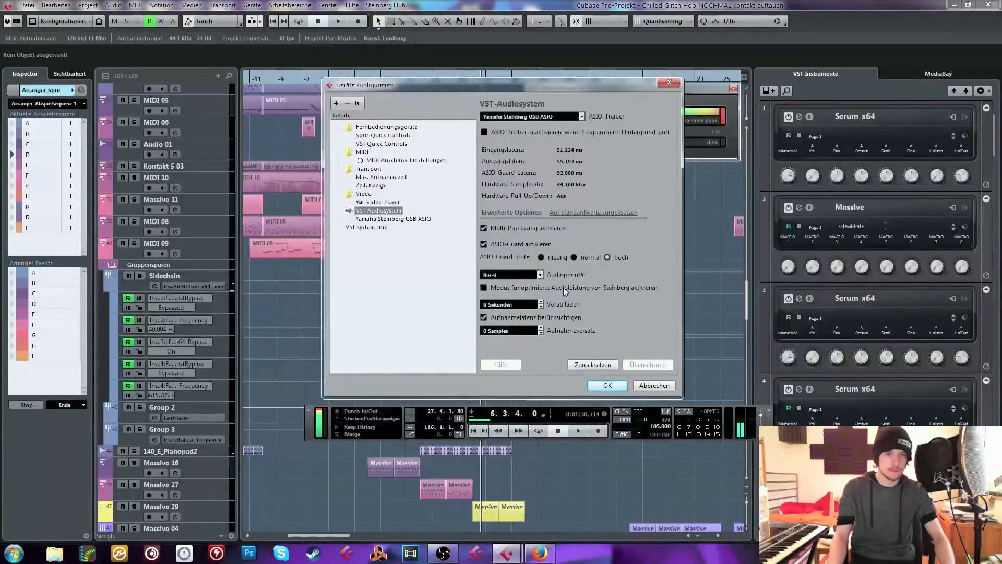
click(669, 83)
Resume playback from about bar 6, skipping ahead to about bar 10 and about bar 23
scroll(381, 157, down, 10)
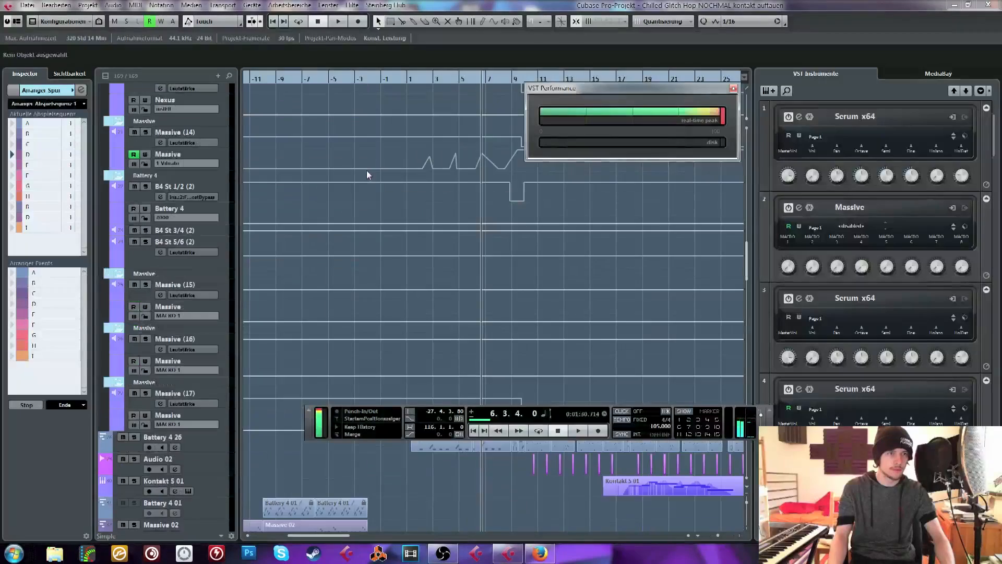
scroll(368, 193, down, 15)
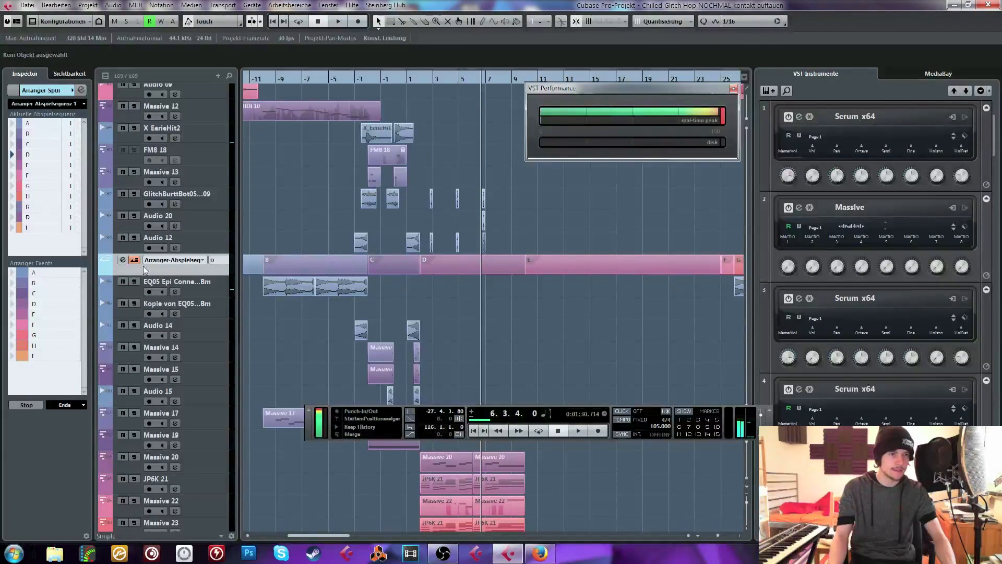
key(space)
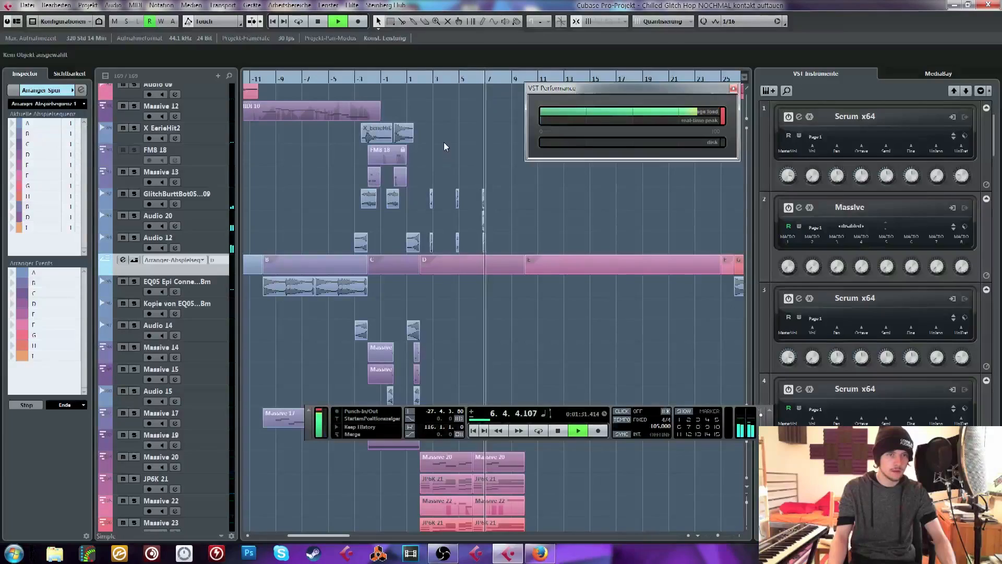
scroll(444, 147, down, 15)
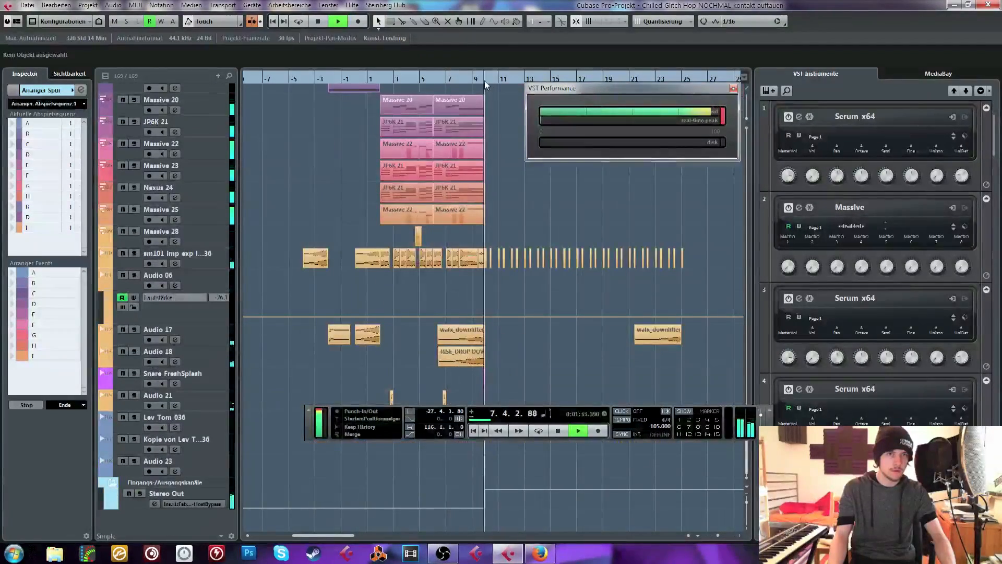
click(484, 81)
scroll(454, 130, right, 5)
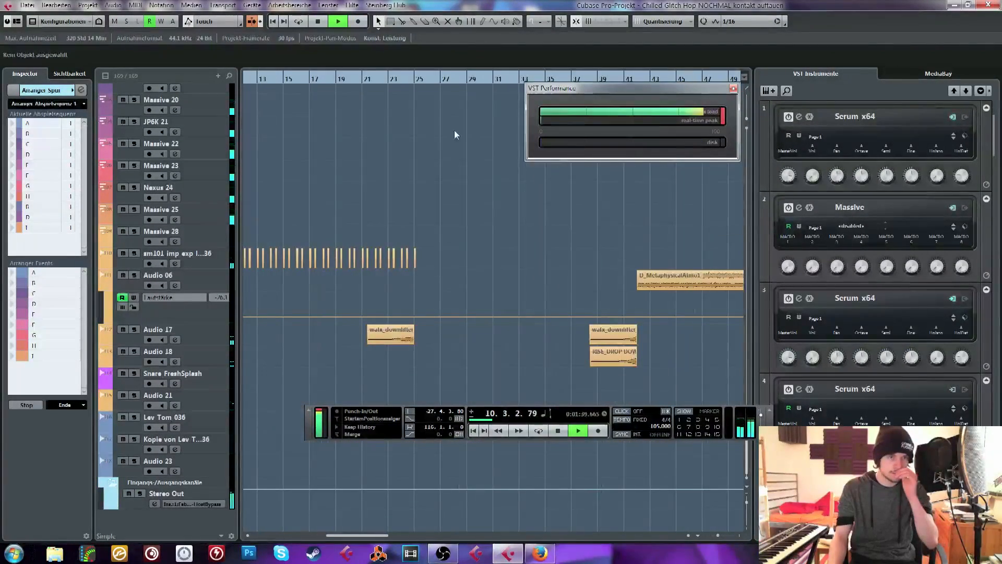
click(397, 80)
Return the playback position to about bar 12 and stop playback
scroll(457, 200, up, 10)
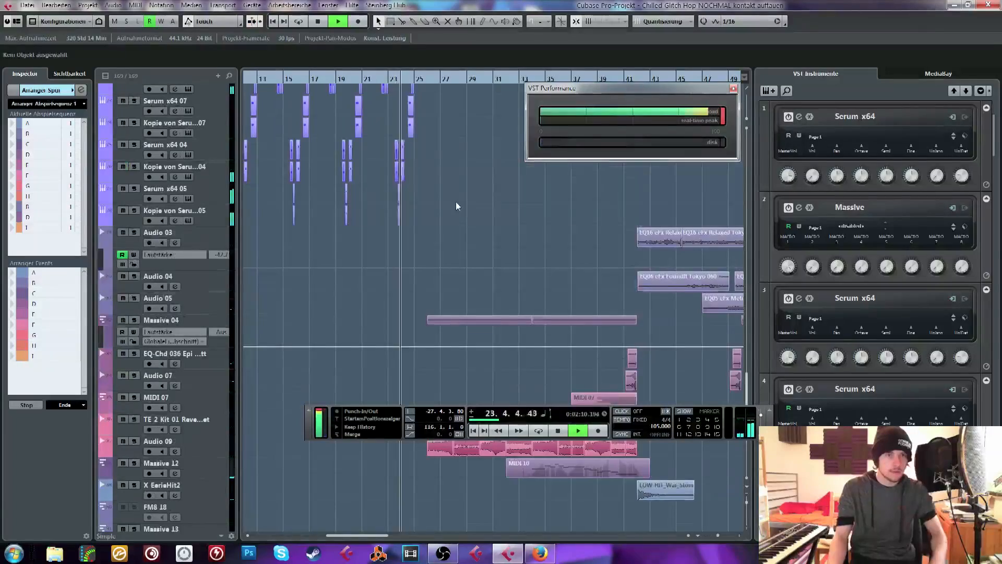
scroll(441, 201, up, 5)
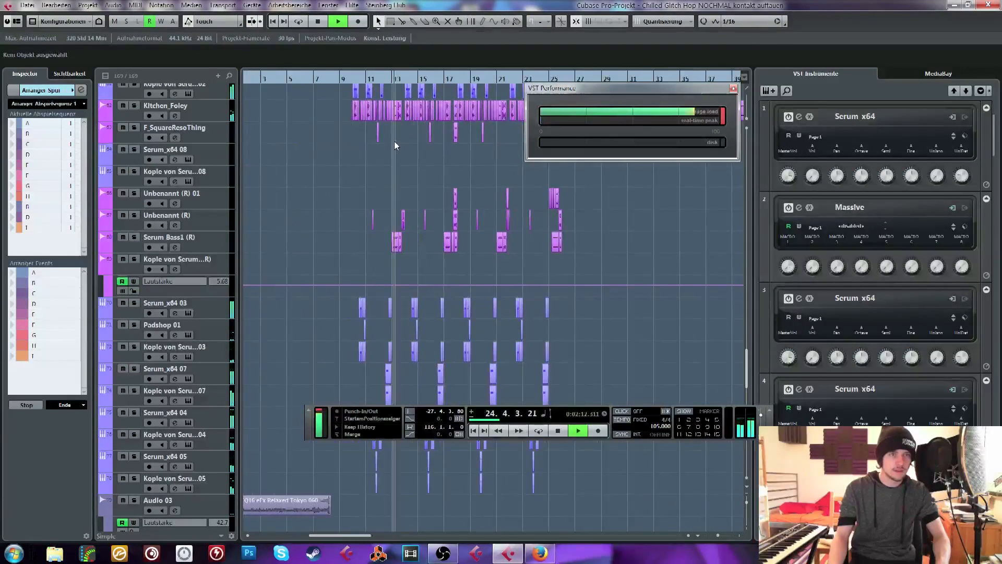
key(space)
Solo the Kitchen_Foley track, listen to it from about bar 12, and unsolo it
scroll(351, 190, up, 4)
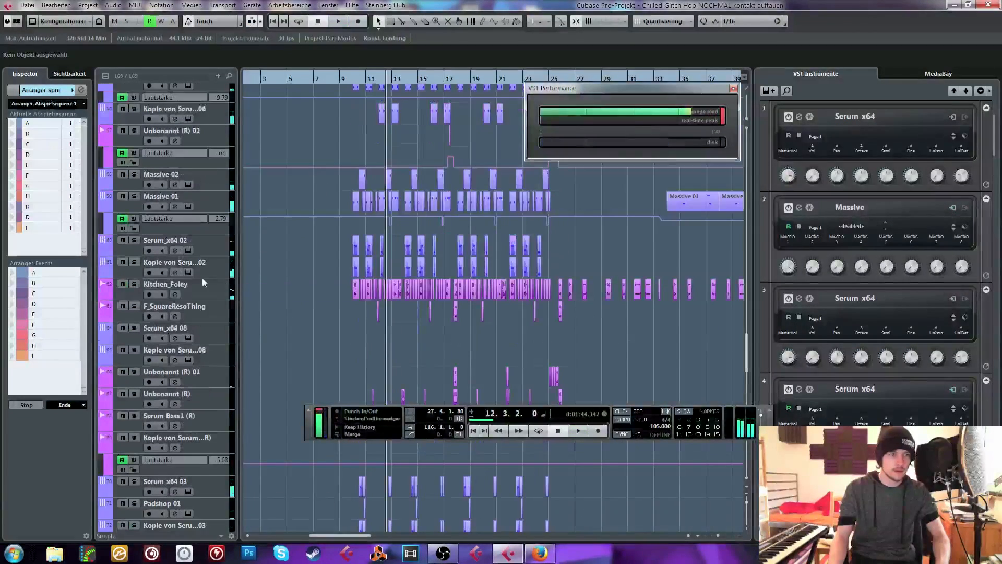
click(135, 284)
key(space)
click(228, 296)
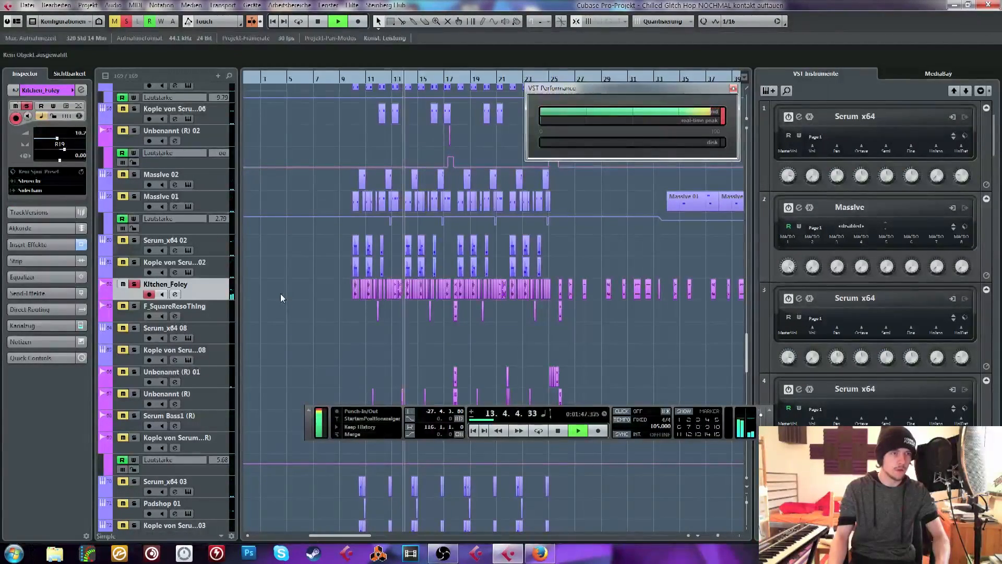
key(space)
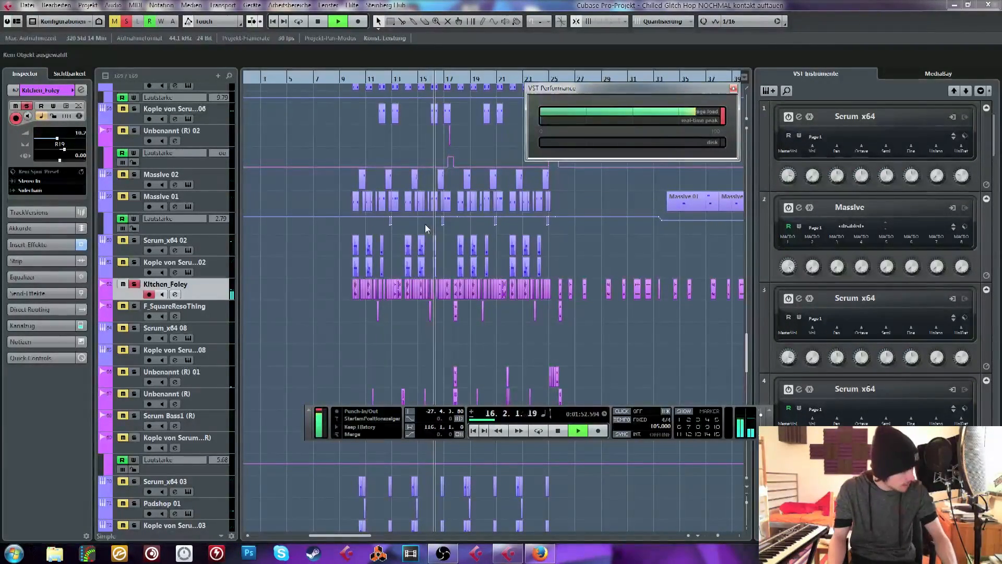
key(space)
key(s)
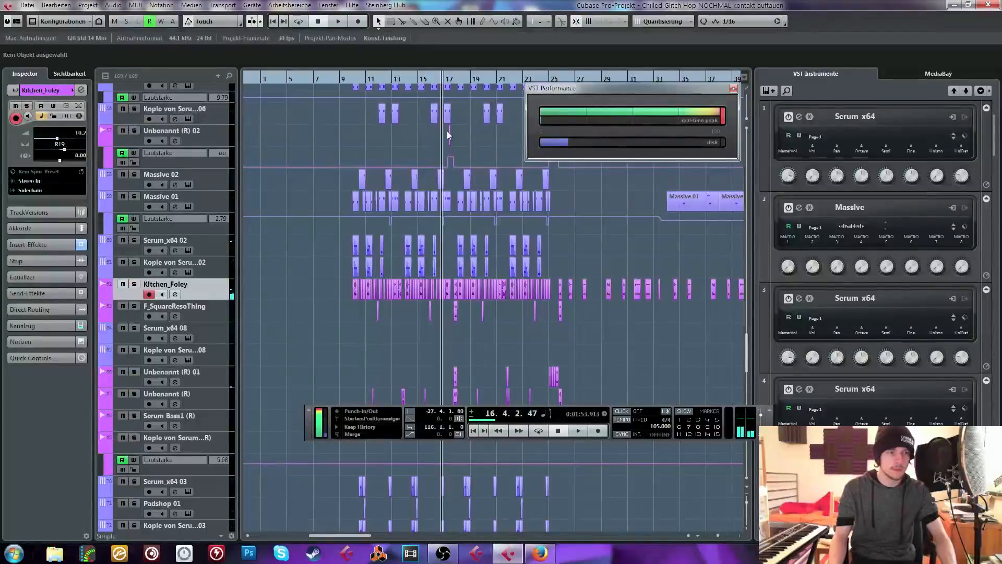
Close the project without saving and open the recent project morph 2.cpr
click(988, 5)
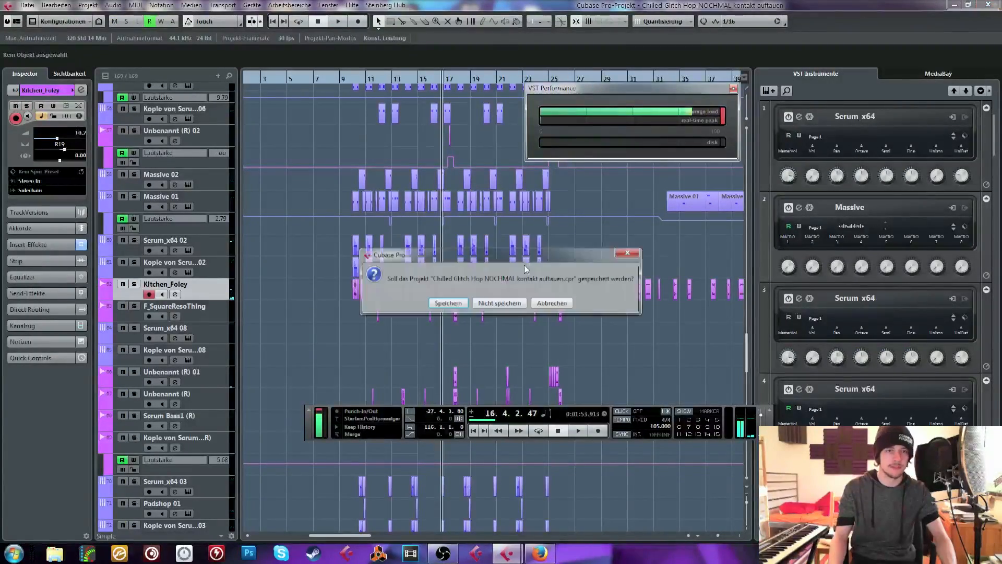
click(493, 307)
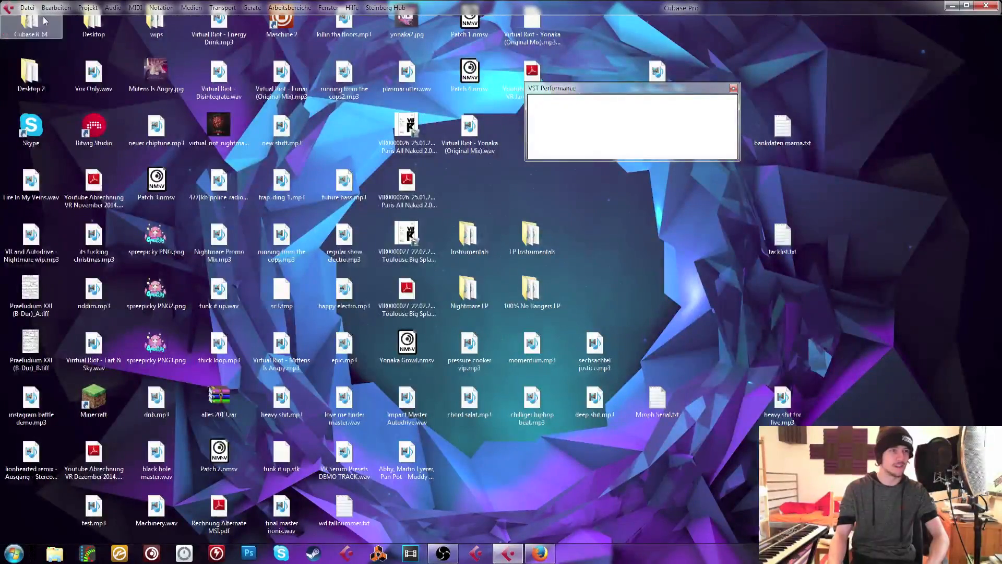
click(25, 8)
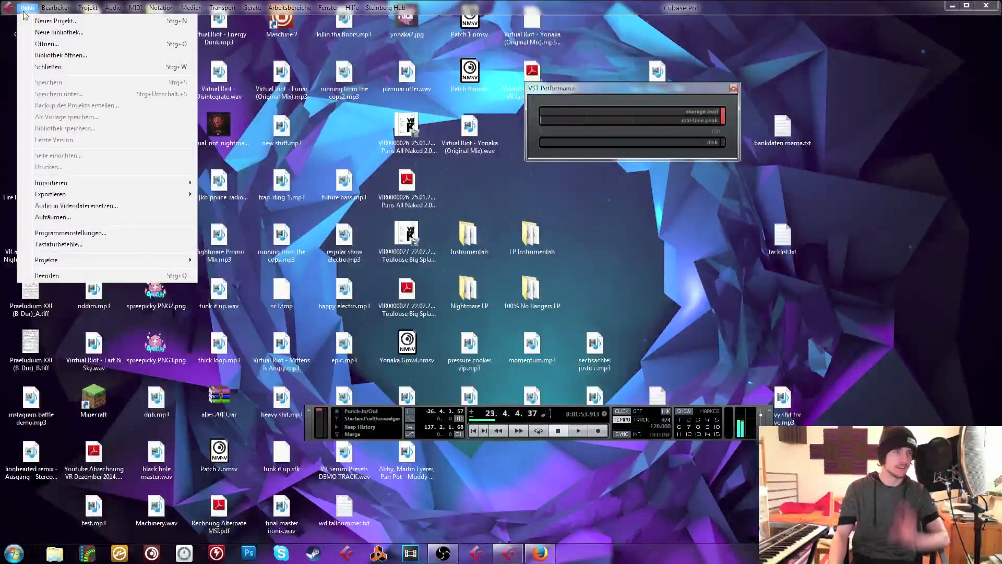
mouse_move(188, 261)
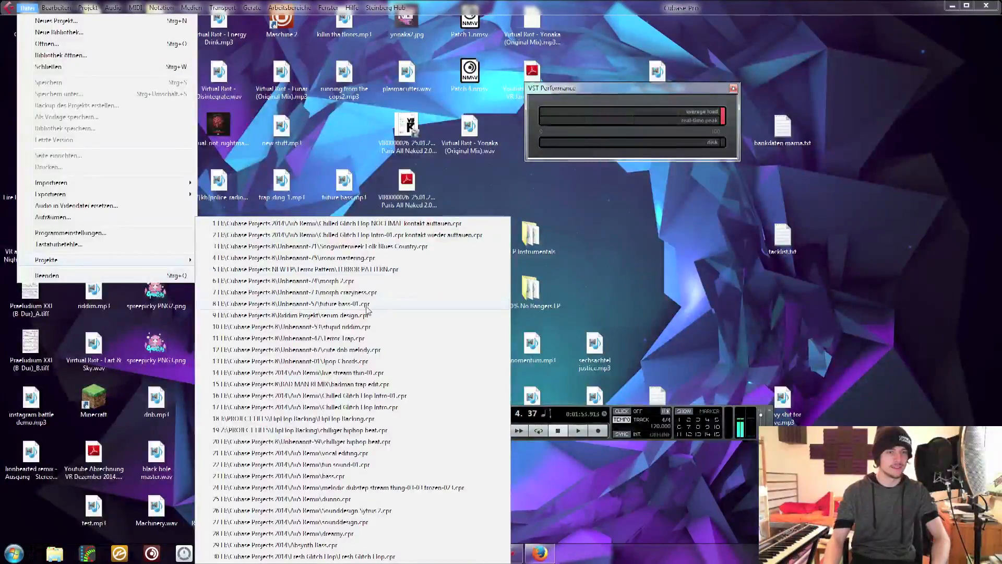
click(337, 281)
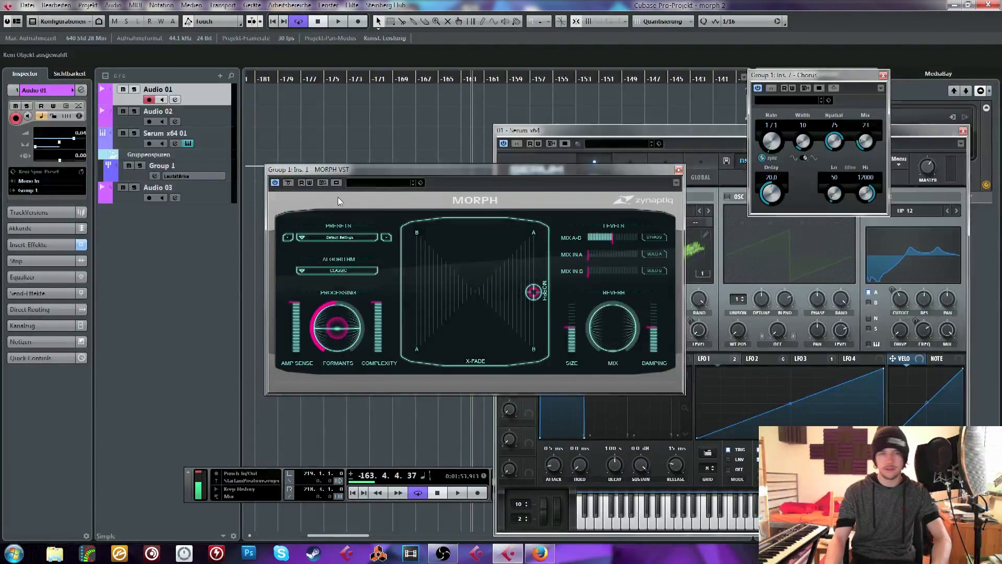
Move the MORPH VST window clear of the tracks and play the loop from bar -219
drag(399, 168, 246, 185)
drag(260, 80, 203, 118)
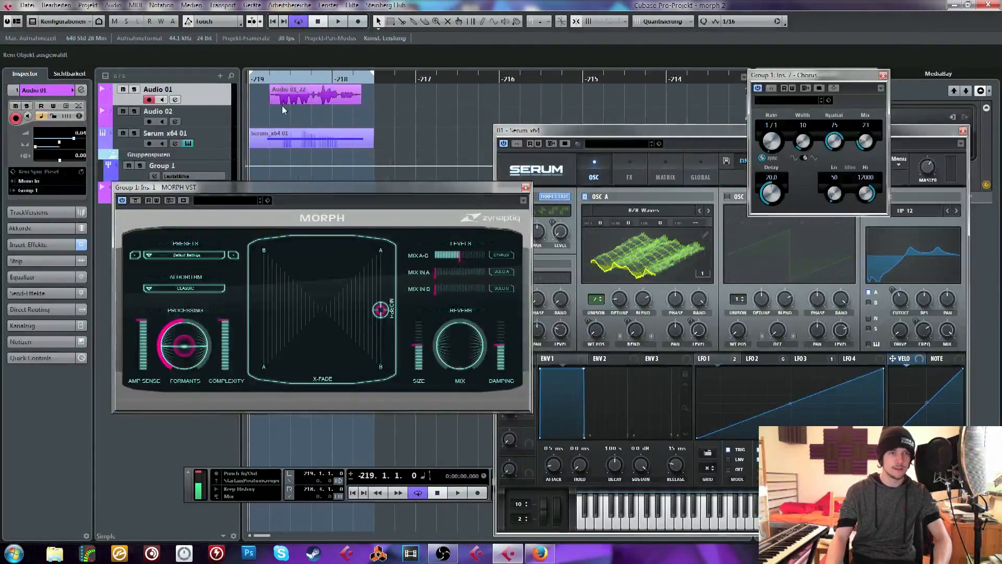
key(space)
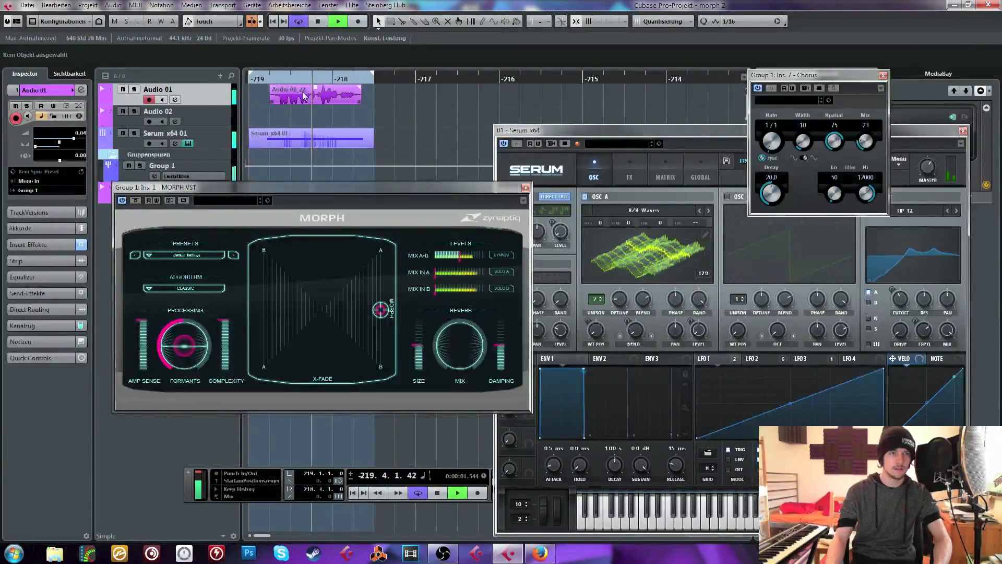
key(space)
Delete the Audio 01_22 clip on the Audio 01 track temporarily and restore it
click(321, 99)
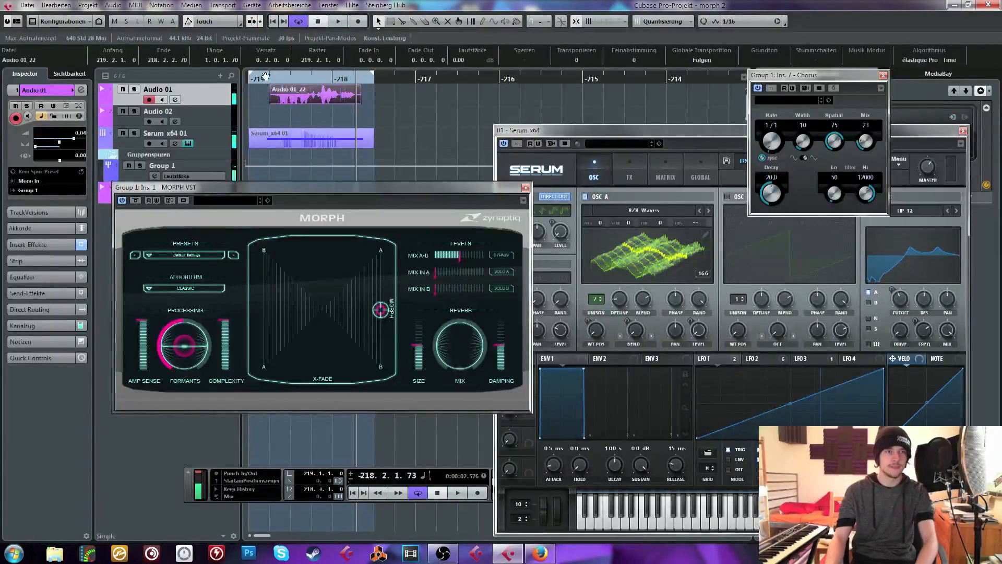
key(Delete)
drag(366, 188, 316, 253)
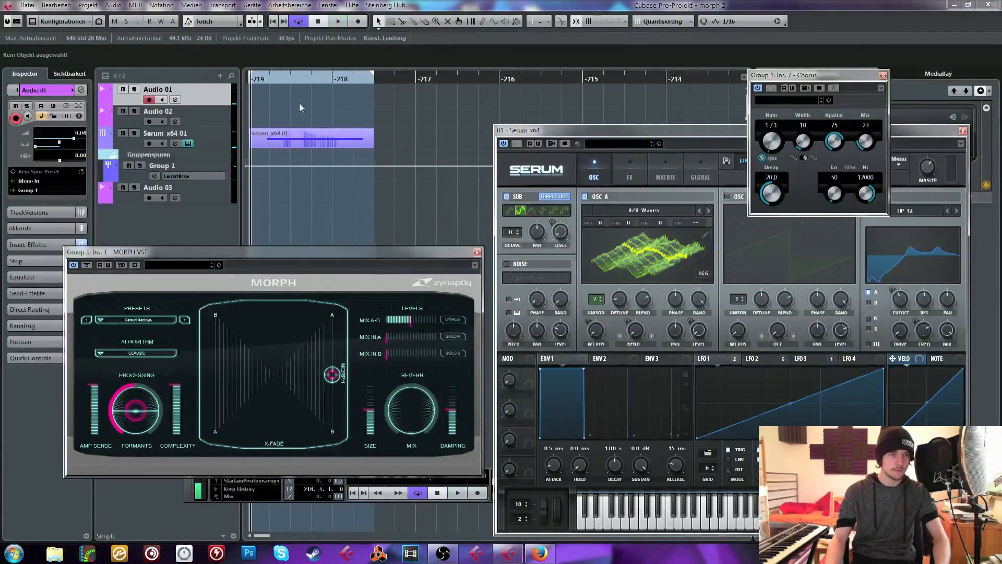
key(ctrl+z)
Audition the loop with the MORPH pad point at the middle of its upper edge and at its left edge
mouse_move(333, 355)
mouse_down()
mouse_move(299, 337)
mouse_move(280, 298)
mouse_up()
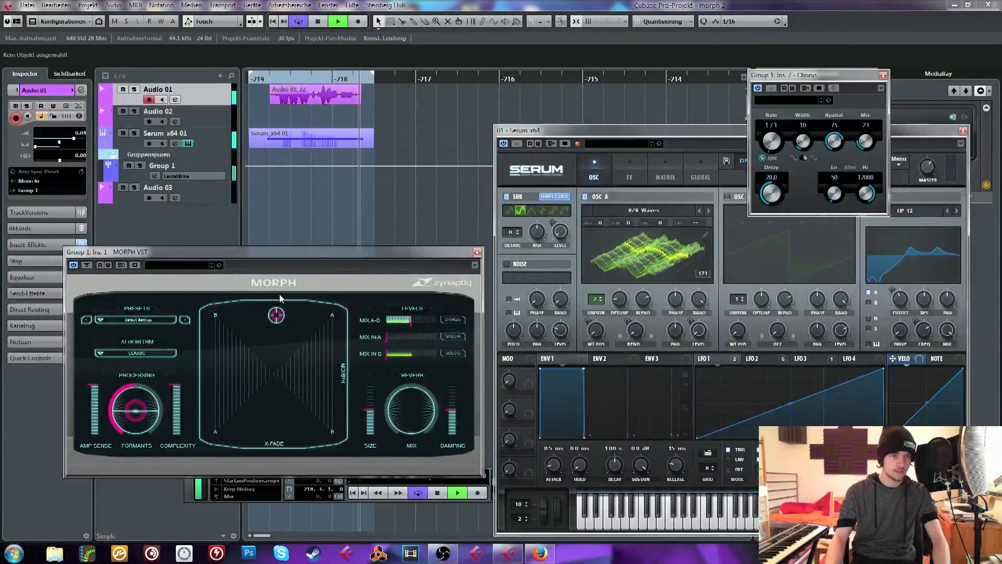
key(space)
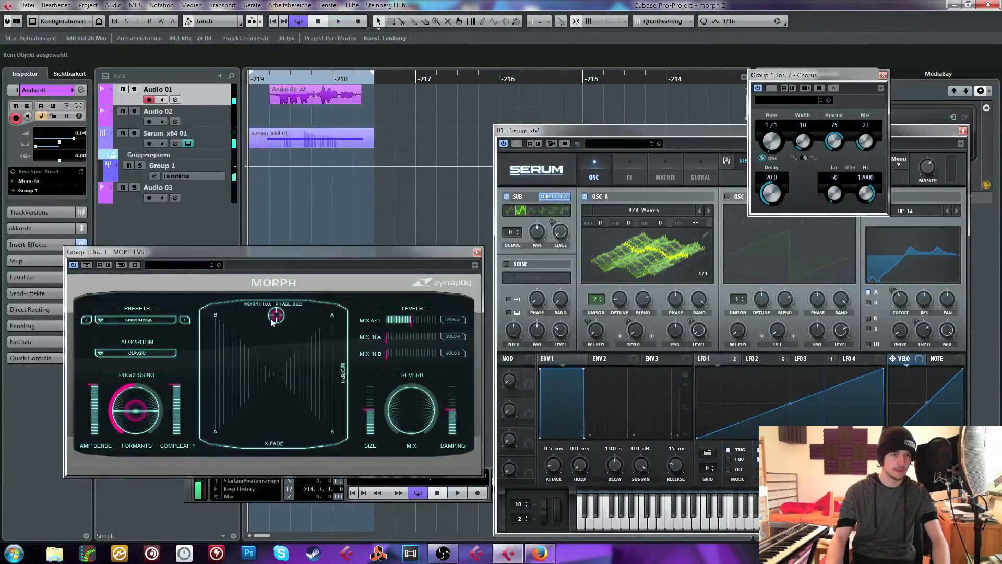
key(space)
mouse_move(270, 319)
mouse_down()
mouse_move(269, 484)
mouse_move(174, 368)
mouse_up()
key(space)
Delete the Audio 01_22 clip and audition the loop with the MORPH pad point at the middle of its right edge
click(291, 94)
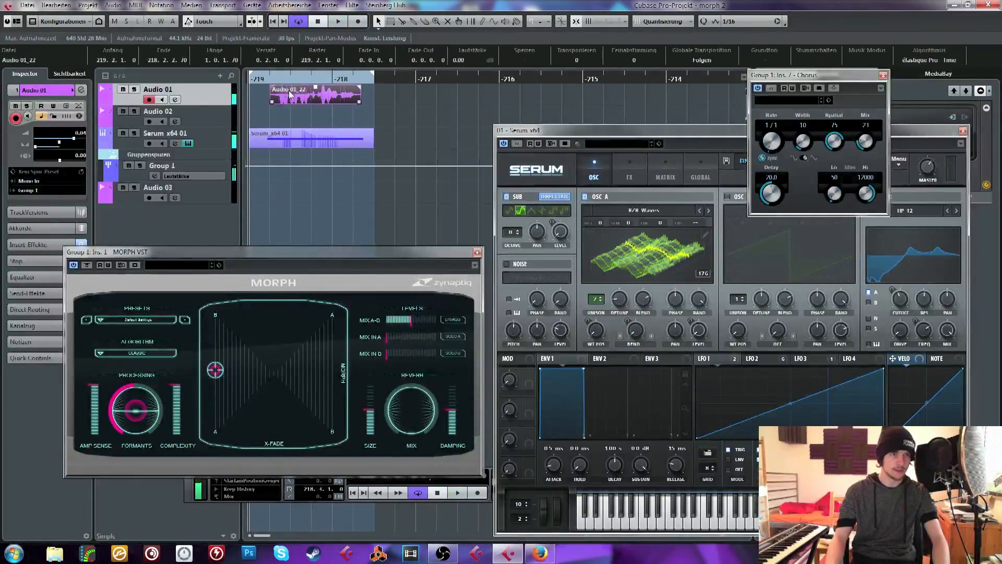
key(Delete)
drag(219, 386, 336, 383)
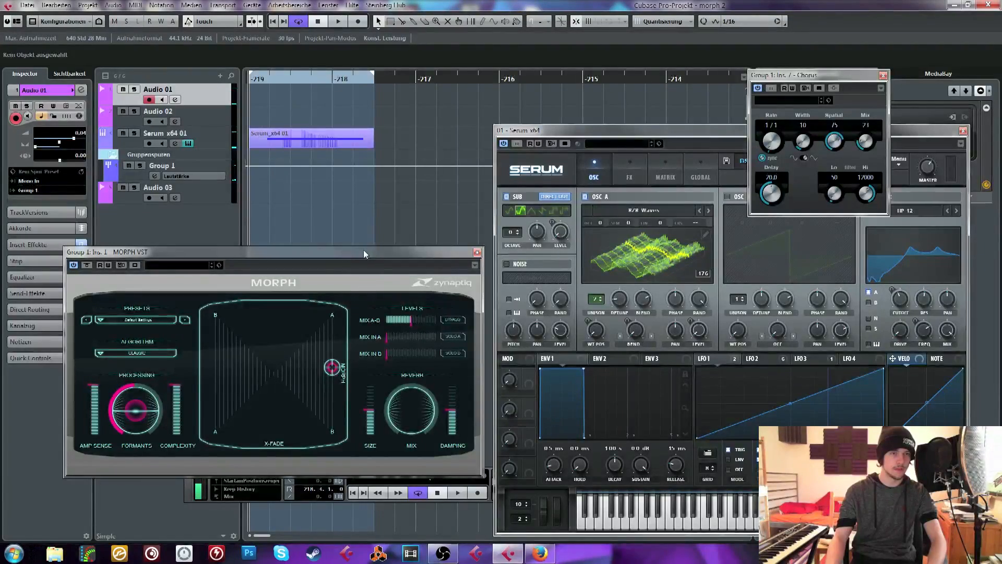
key(space)
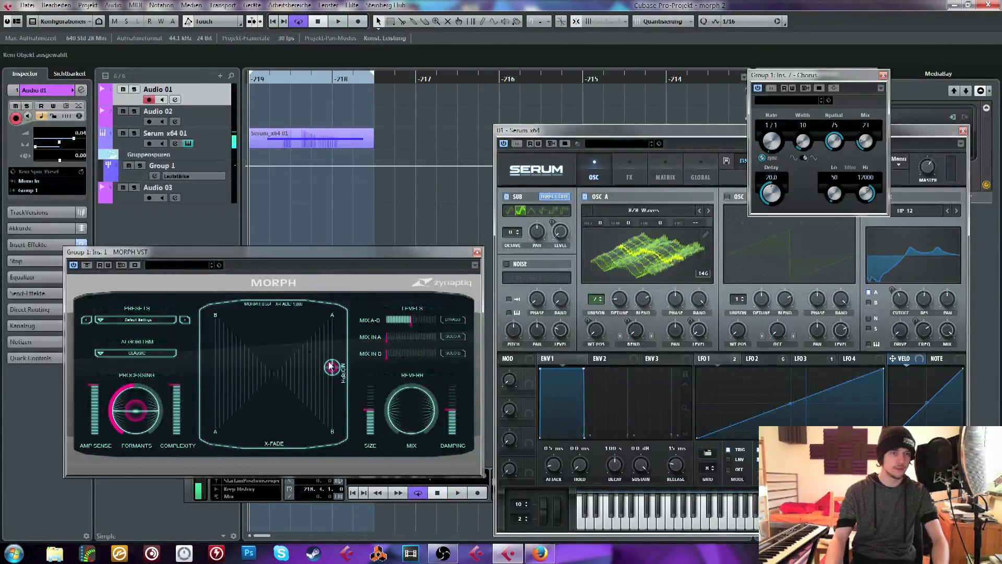
Move the MORPH pad point to the lower B corner, play the Serum part from bar -219, and stop playback
drag(332, 367, 343, 293)
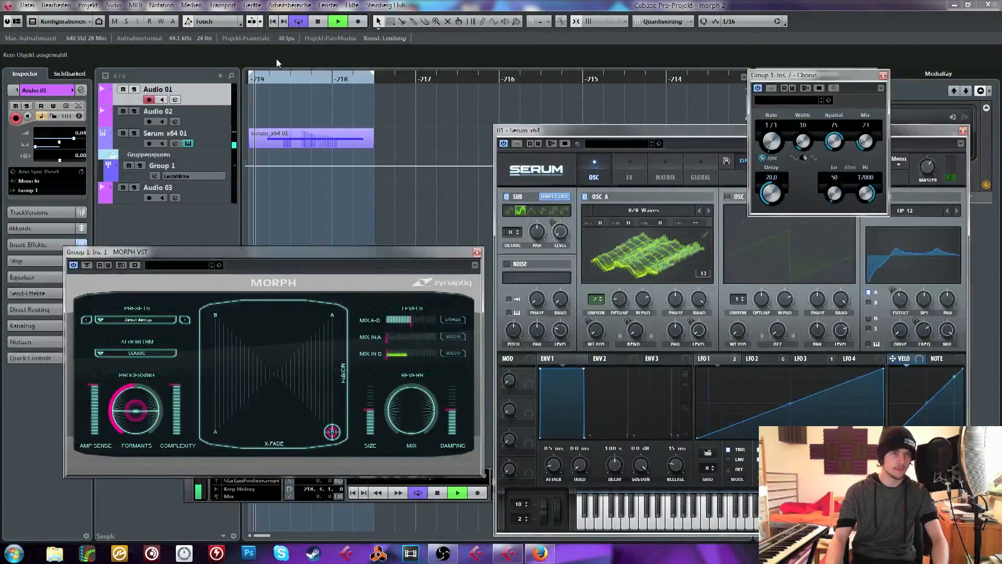
click(278, 79)
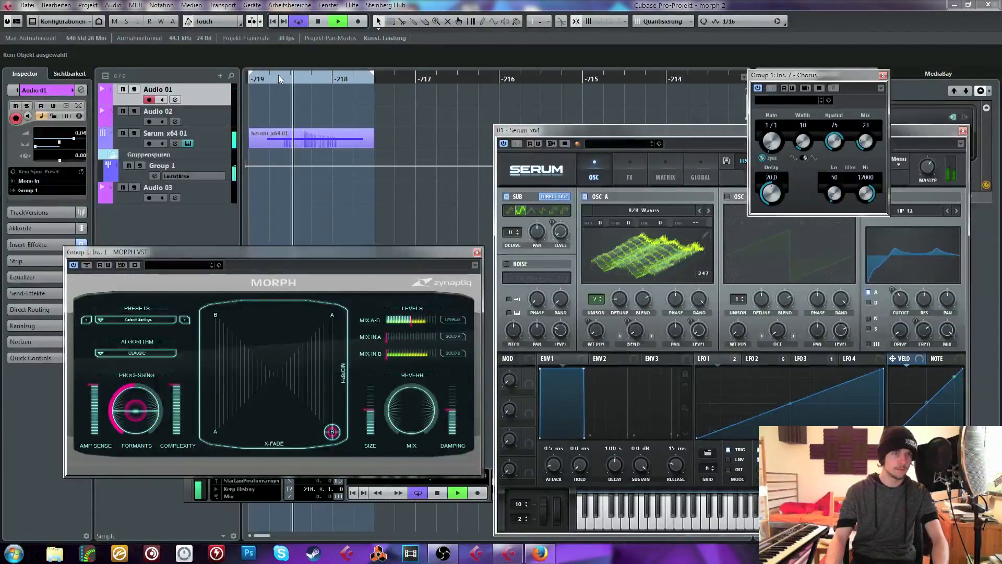
key(space)
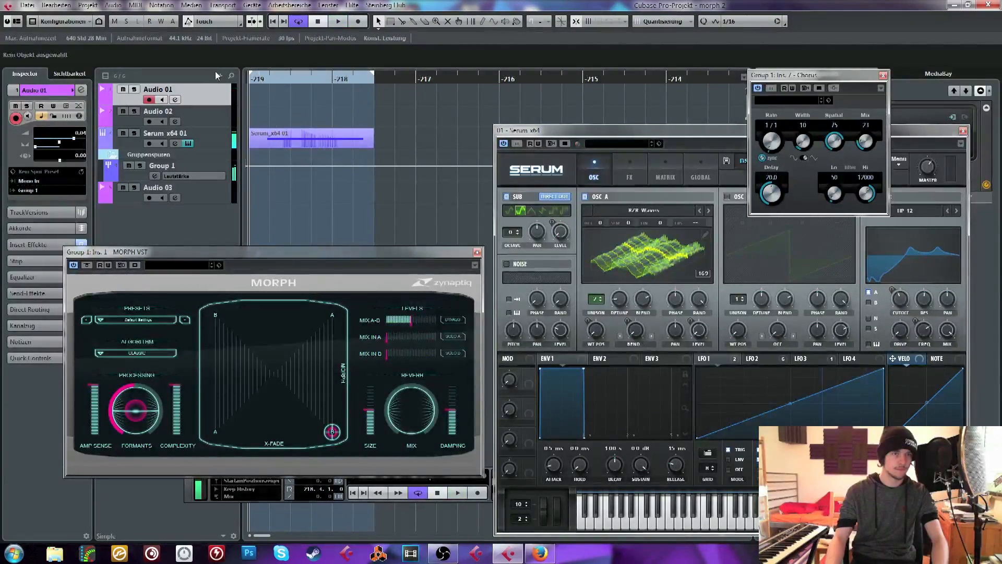
Select the Serum x64 01 track and audition its part with the MORPH pad point at the lower B corner
click(323, 139)
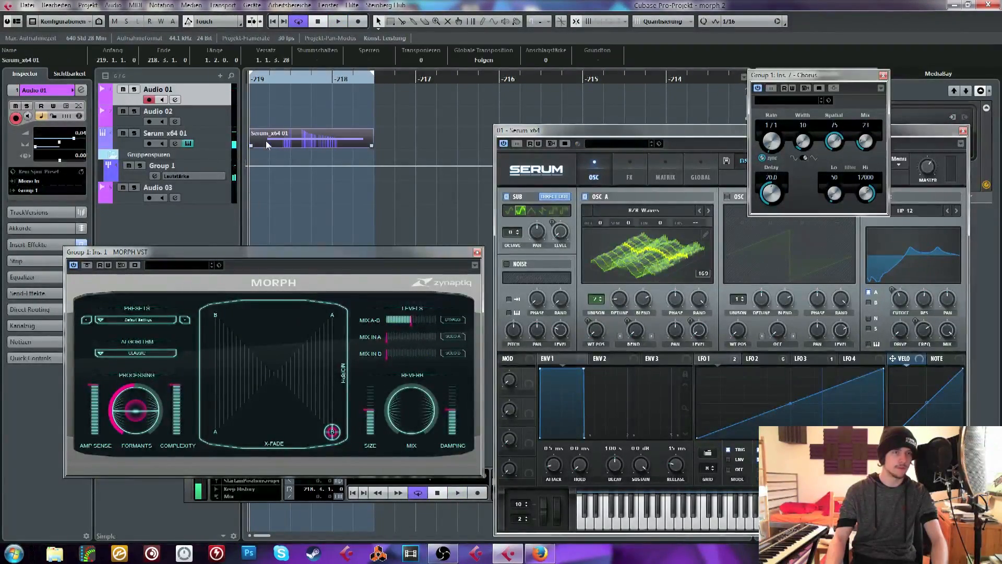
click(324, 126)
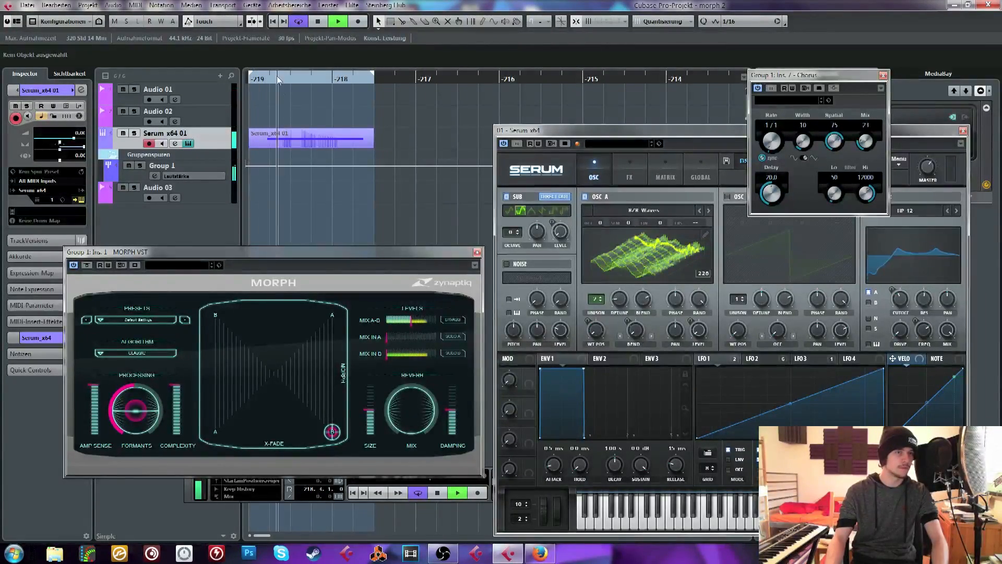
key(space)
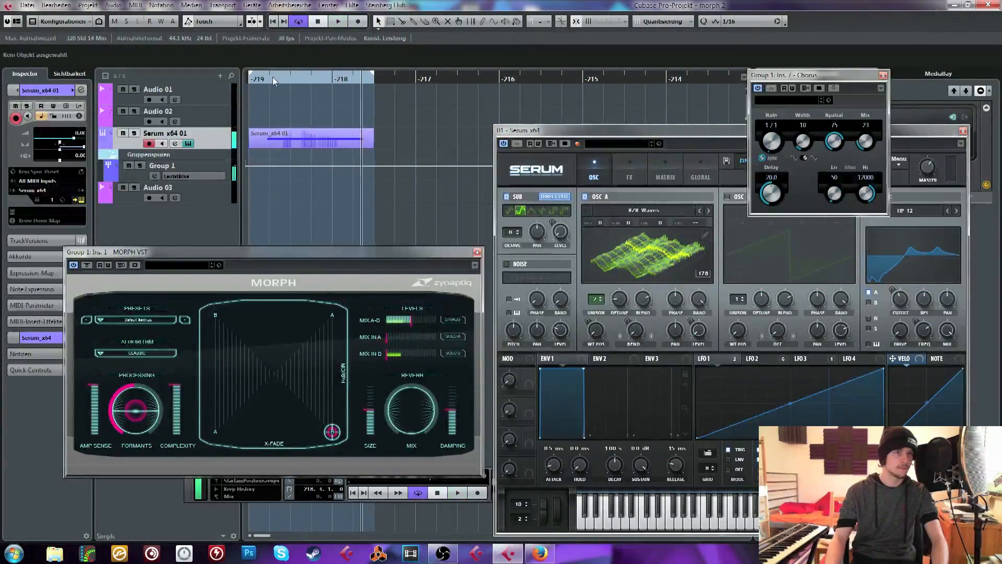
Set the input bus of the Audio 01 track to Stereo In
click(211, 99)
click(31, 181)
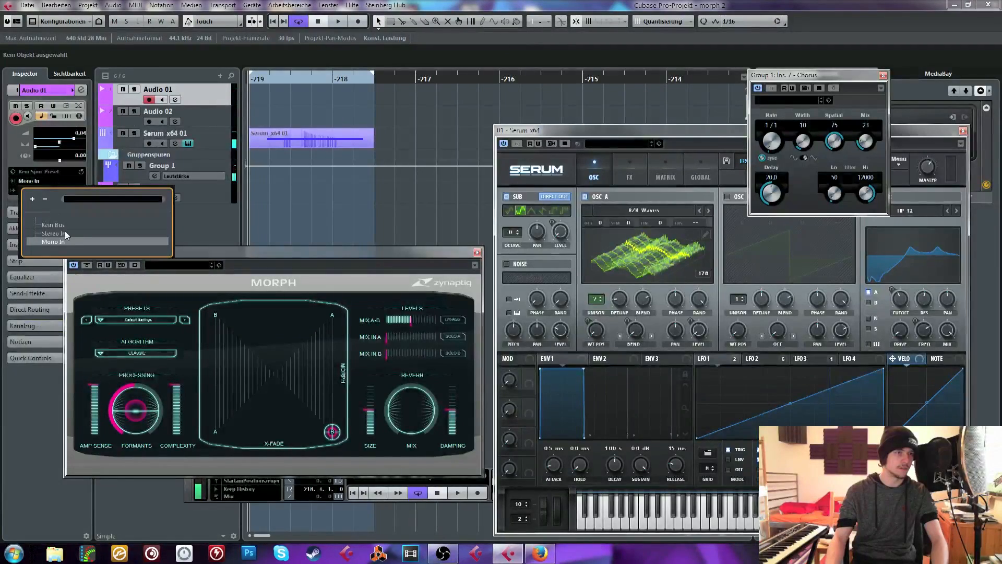
click(146, 150)
Reopen the Serum instrument window, mute the Serum x64 01 track, and record a short test take on Audio 01
click(187, 143)
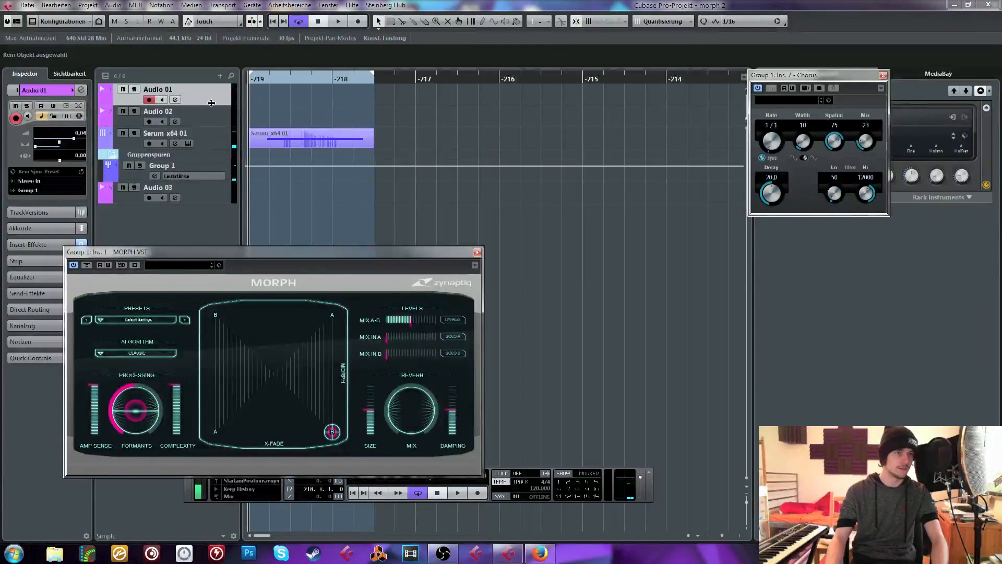
click(188, 143)
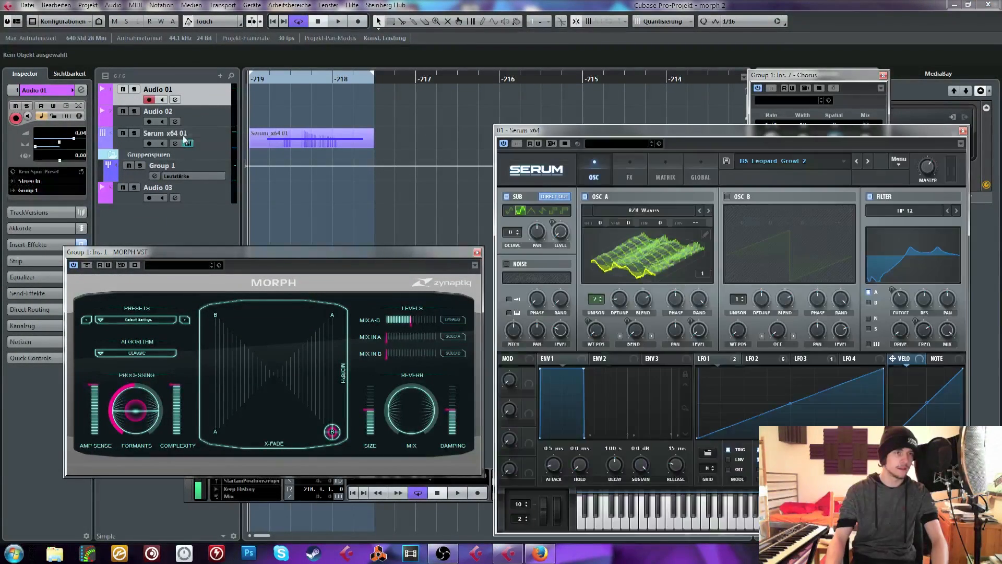
click(122, 135)
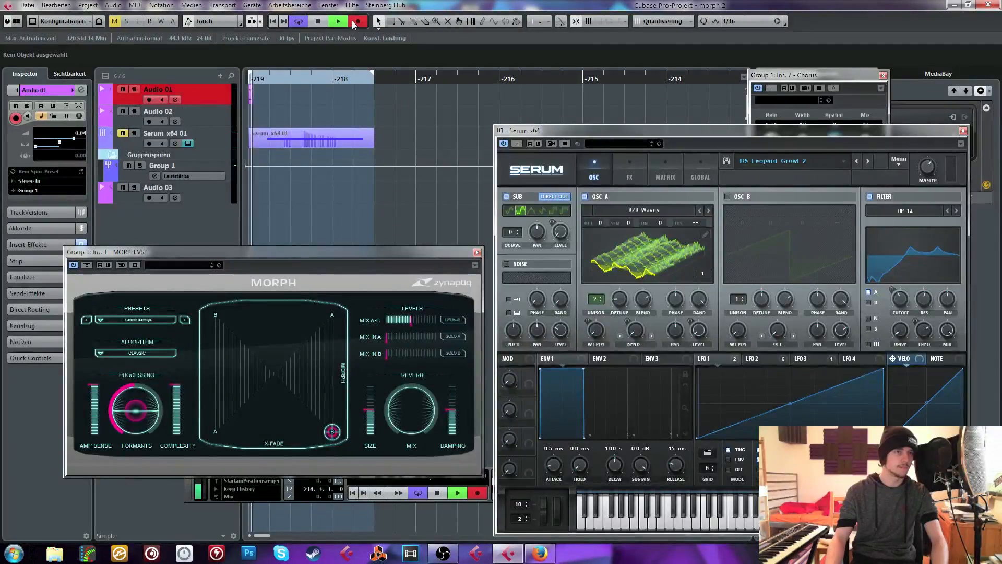
key(space)
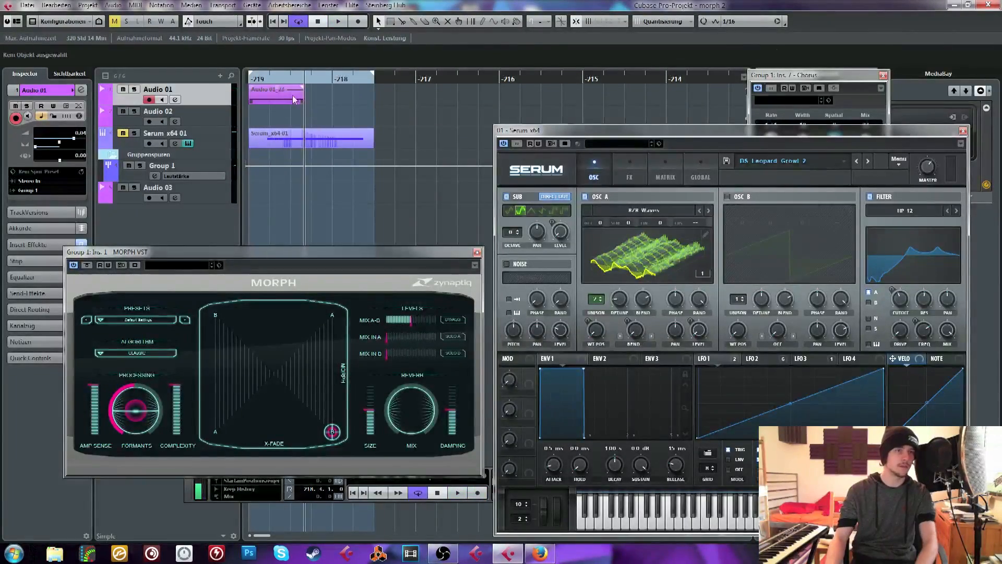
Assign the Stereo In bus's Rechts channel to UR44 Input 2 in the VST connections
click(252, 5)
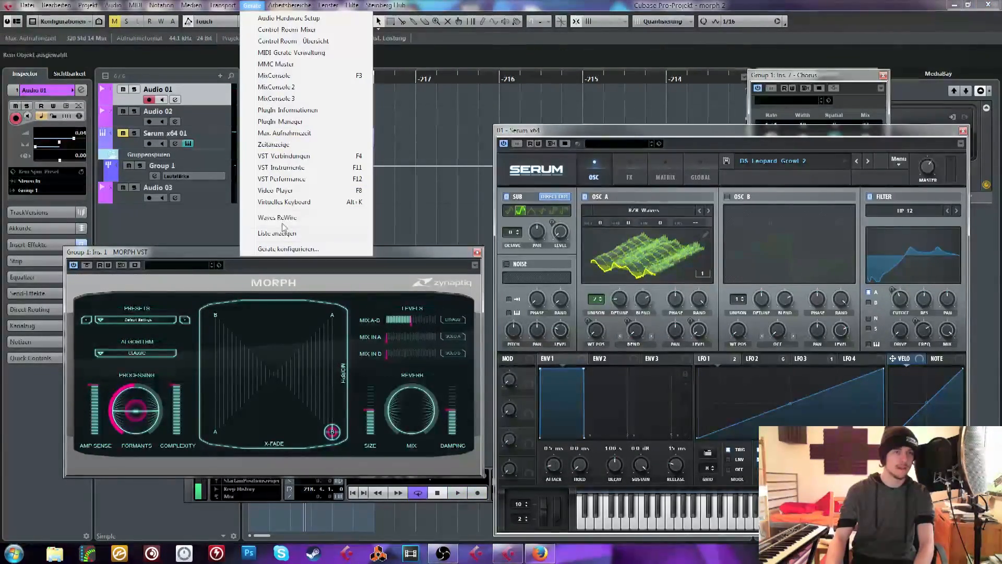
click(296, 157)
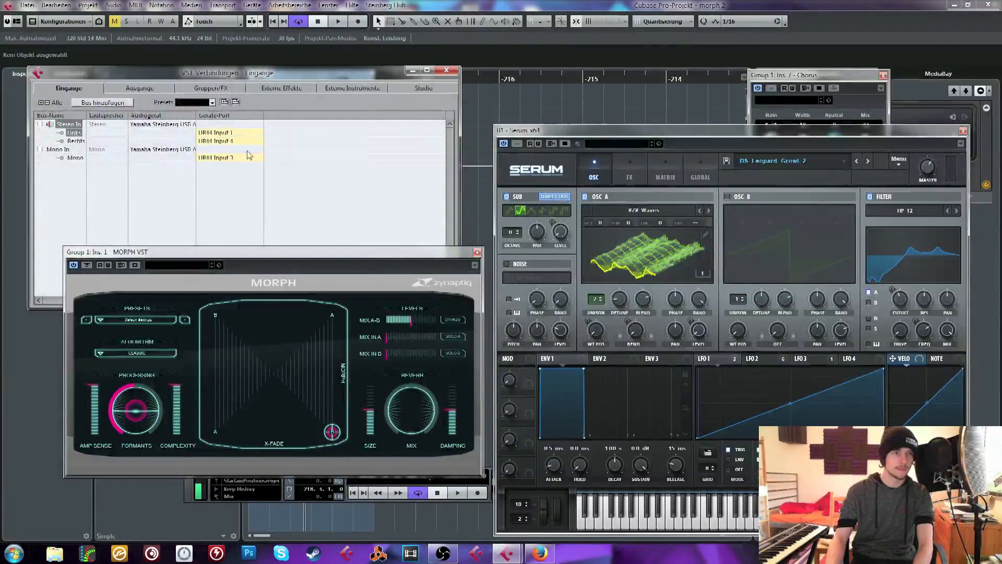
click(229, 141)
click(235, 184)
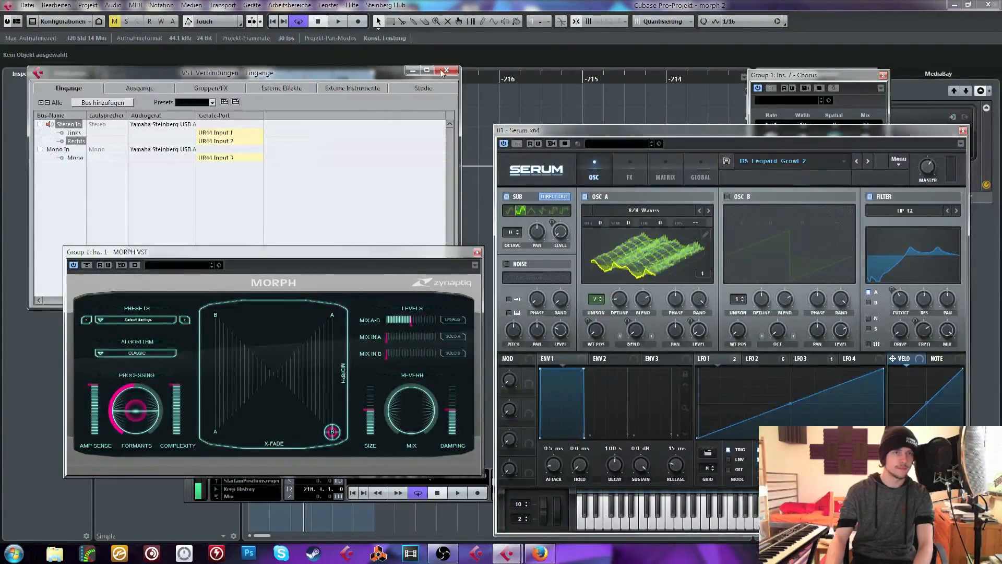
click(443, 72)
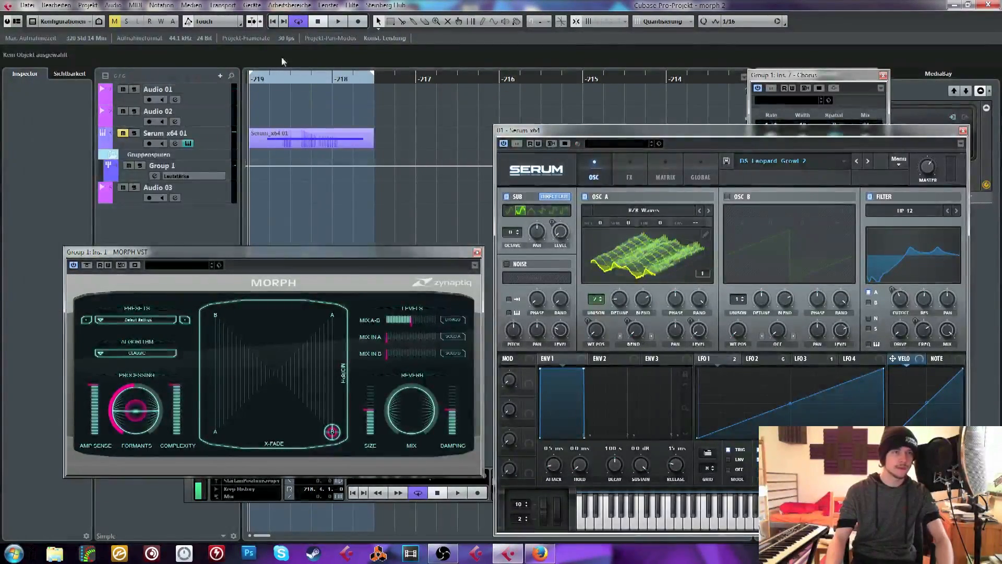
Record a new vocal take on the Audio 01 track from bar -219 and play it back with Serum muted
click(218, 88)
click(357, 22)
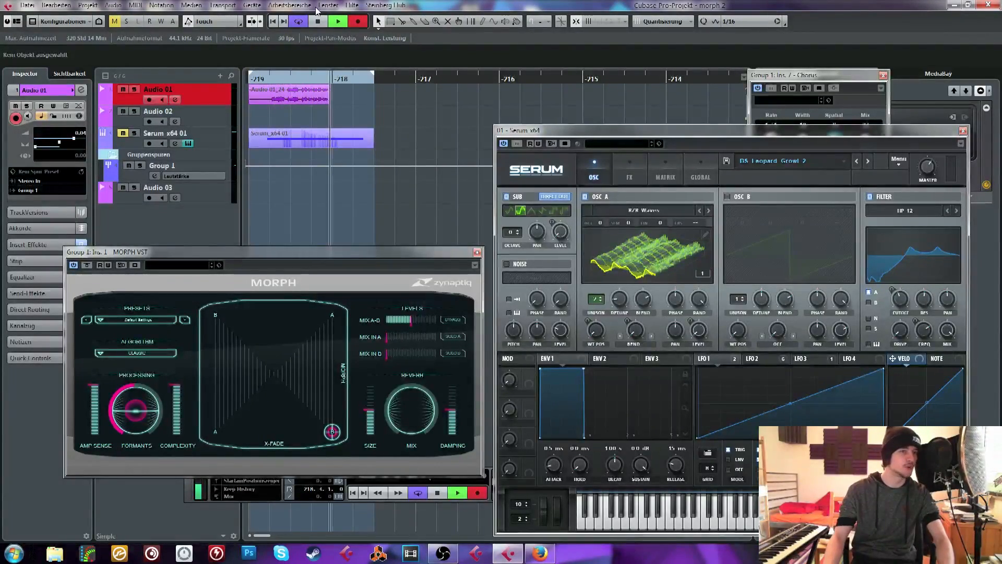
key(space)
drag(260, 78, 249, 78)
key(space)
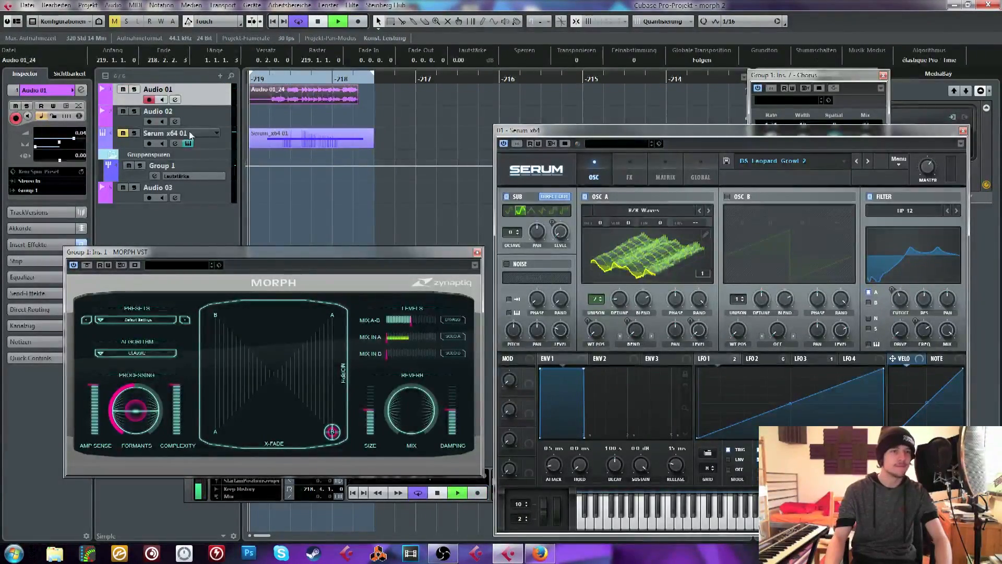
key(space)
Unmute the Serum x64 01 track and audition the loop with the MORPH pad point near the middle of its right edge
click(122, 134)
click(332, 372)
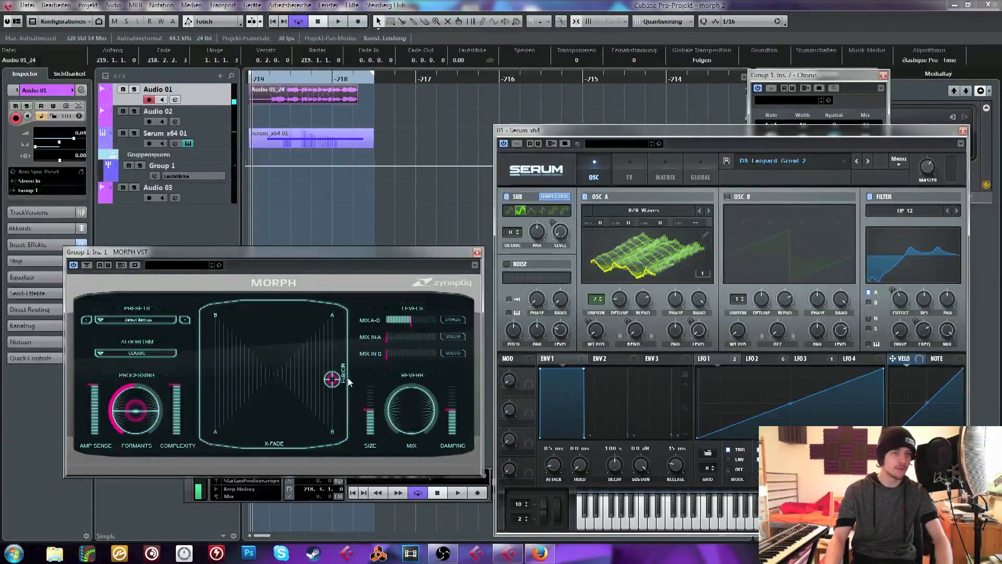
click(383, 109)
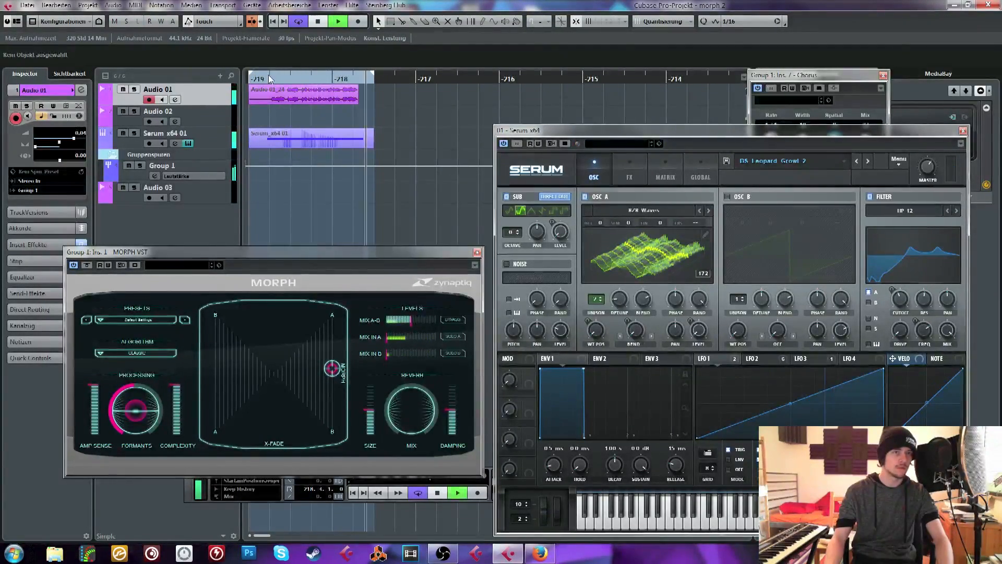
key(space)
Play the loop again with the vocal take and the Serum part morphed together, and stop playback
drag(255, 78, 214, 78)
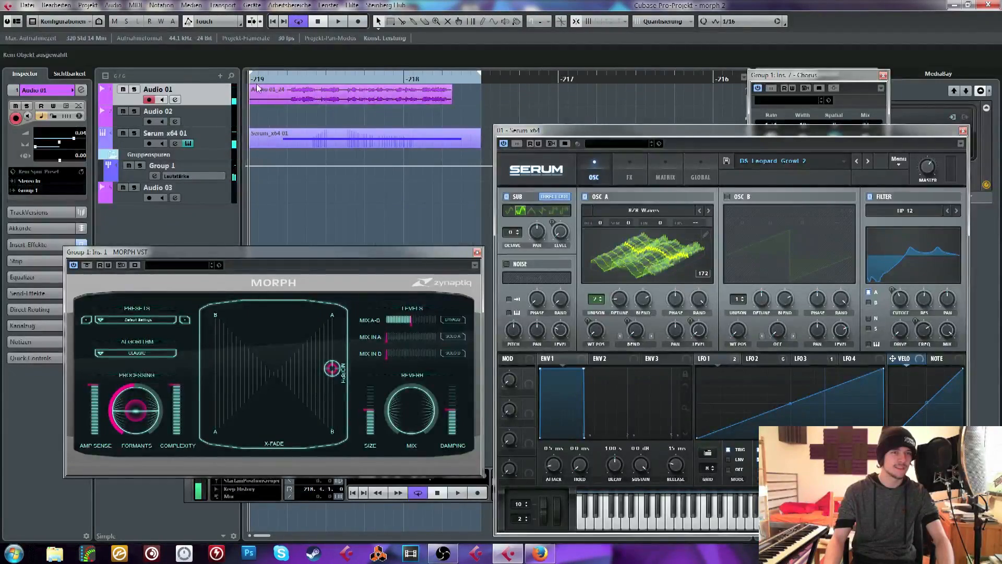
drag(277, 78, 187, 79)
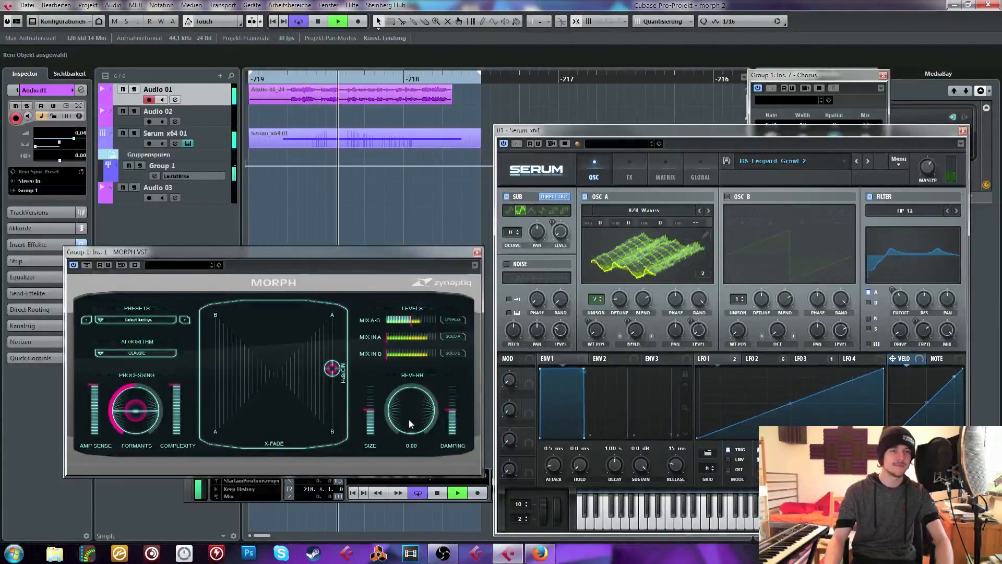
key(space)
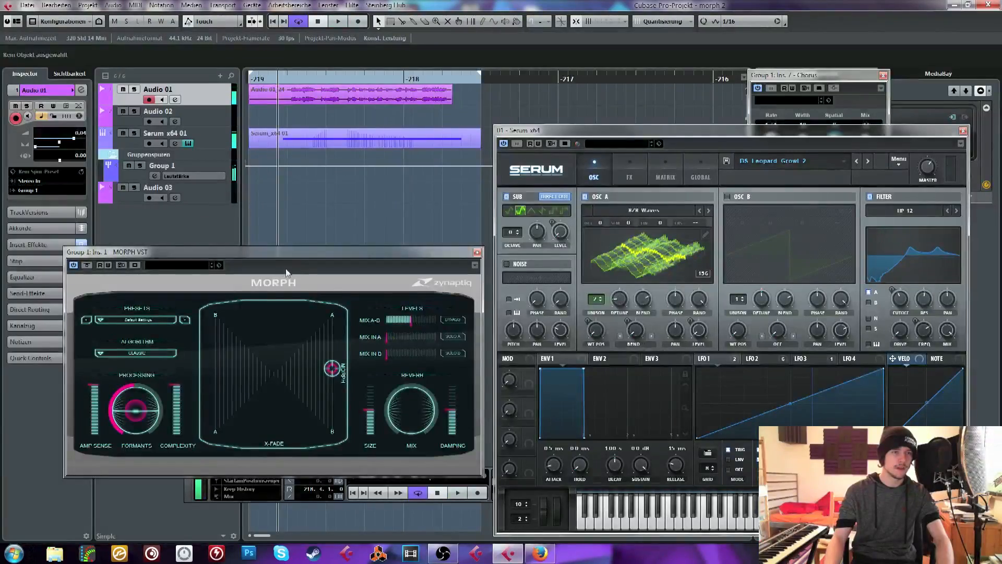
Move the MORPH window clear of the transport, raise the Audio 01_24 clip's volume to 7.91, and briefly audition it
drag(286, 252, 386, 206)
click(345, 90)
key(space)
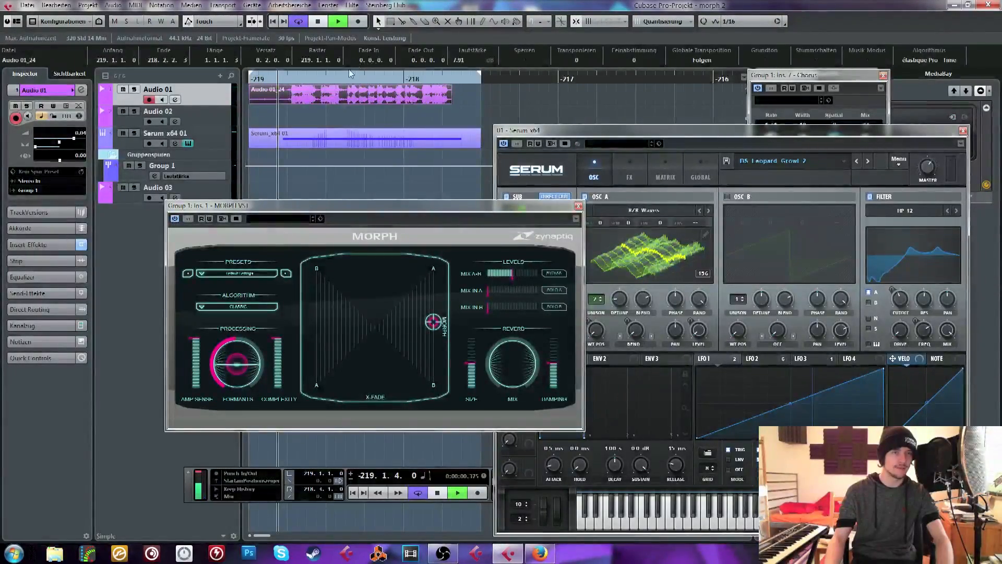
key(space)
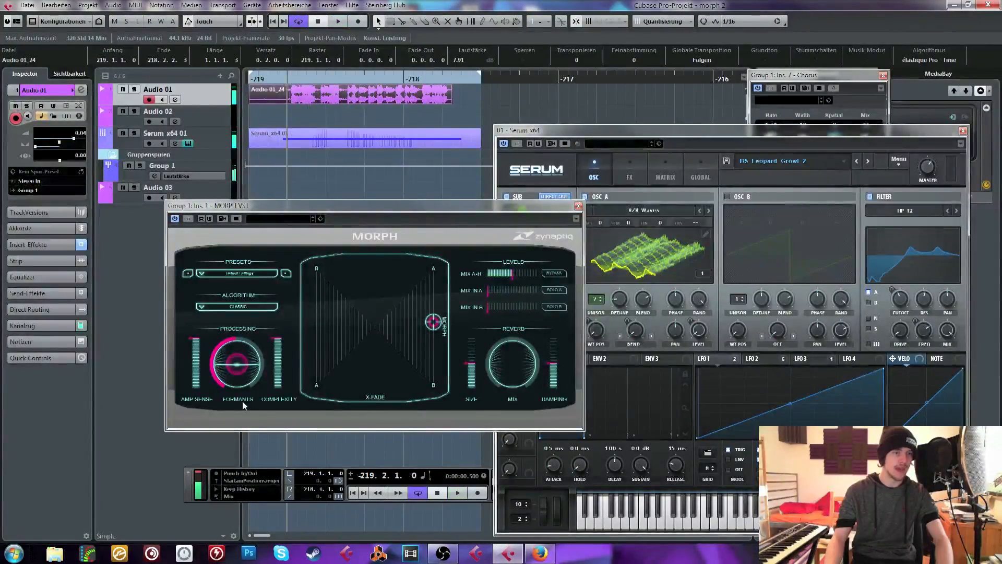
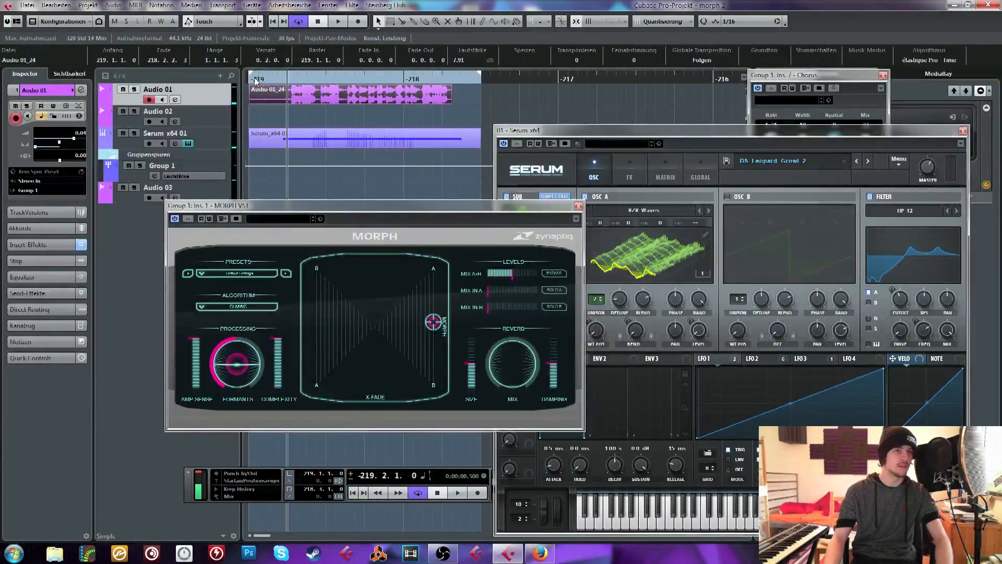
Shorten the loop range to run from -219.1.4 to shortly before the third beat of bar -218 and audition it
click(280, 79)
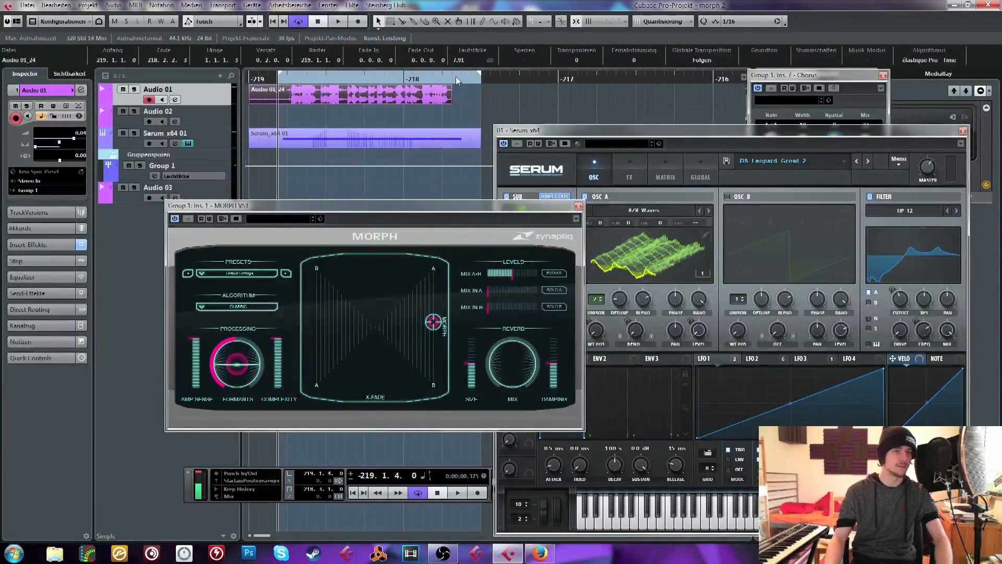
drag(467, 78, 466, 77)
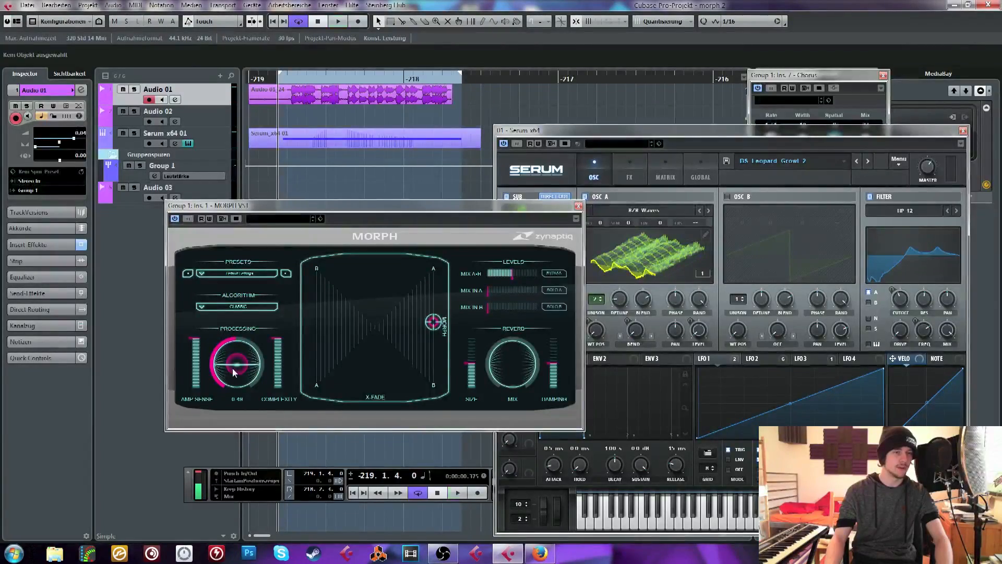
key(space)
mouse_move(233, 368)
mouse_down()
mouse_move(242, 356)
mouse_move(245, 377)
mouse_move(244, 365)
mouse_up()
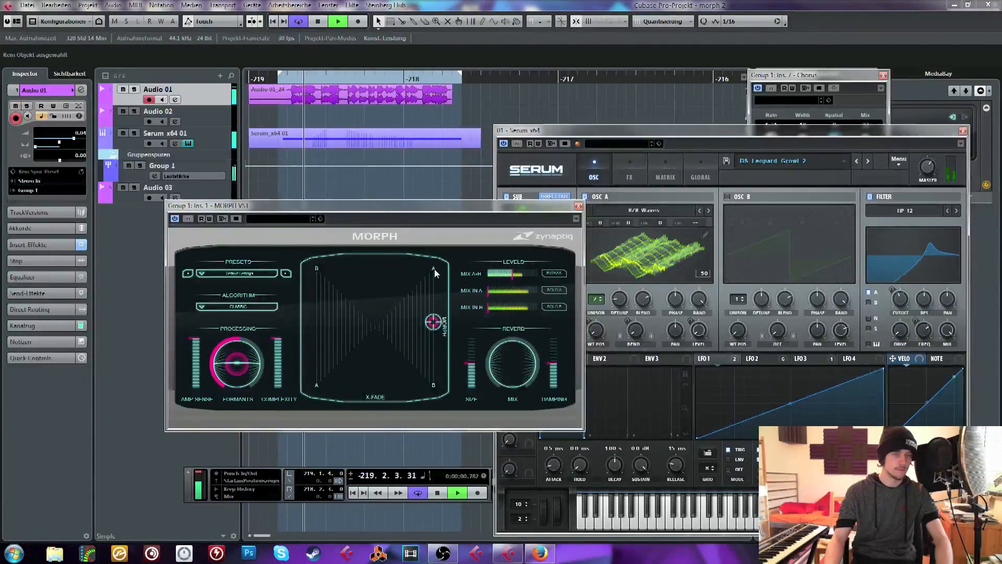
key(space)
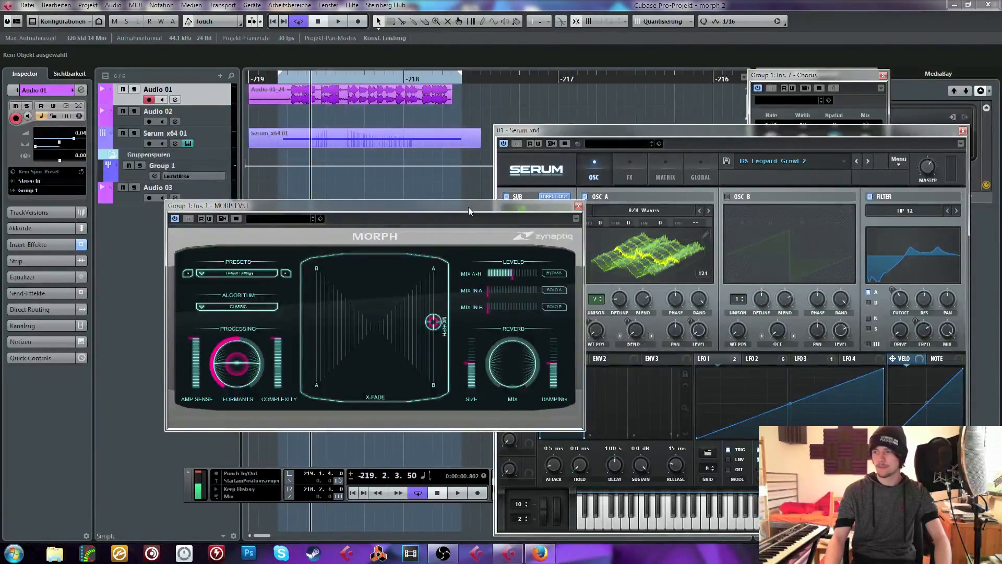
Replace the Audio 01_24 clip with a new vocal take recorded from bar -219 and play it back
click(357, 92)
key(Delete)
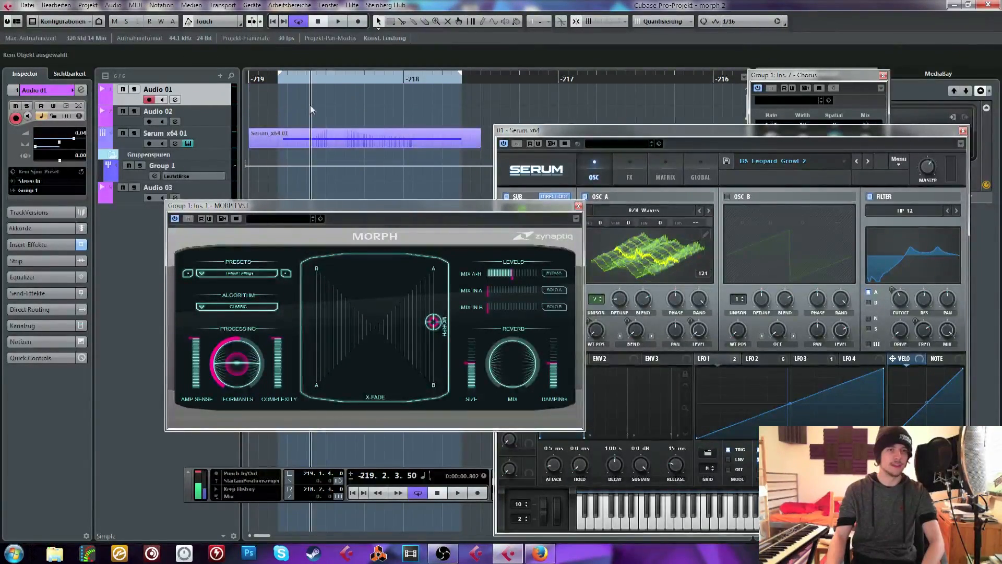
click(245, 81)
click(358, 21)
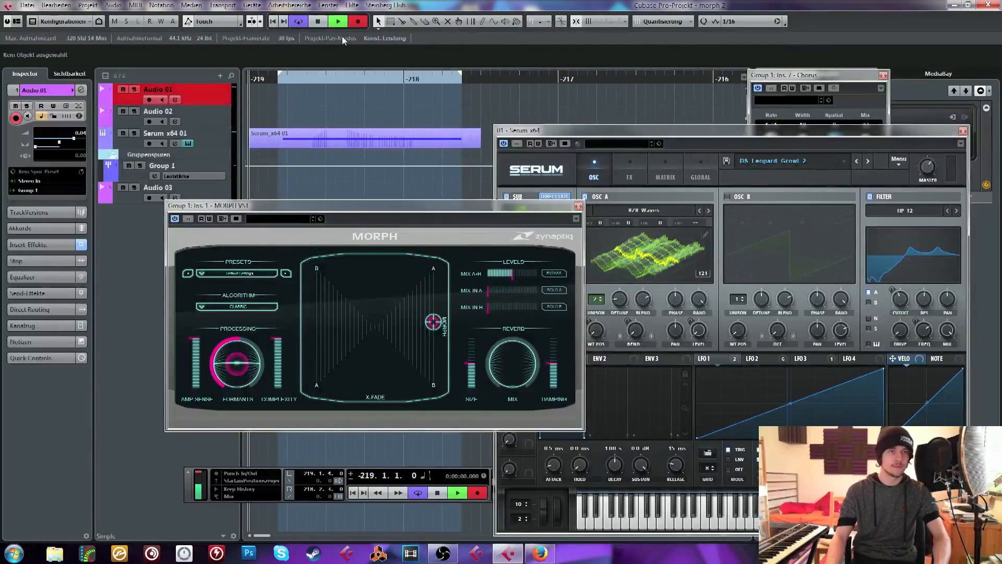
click(317, 21)
click(254, 80)
key(space)
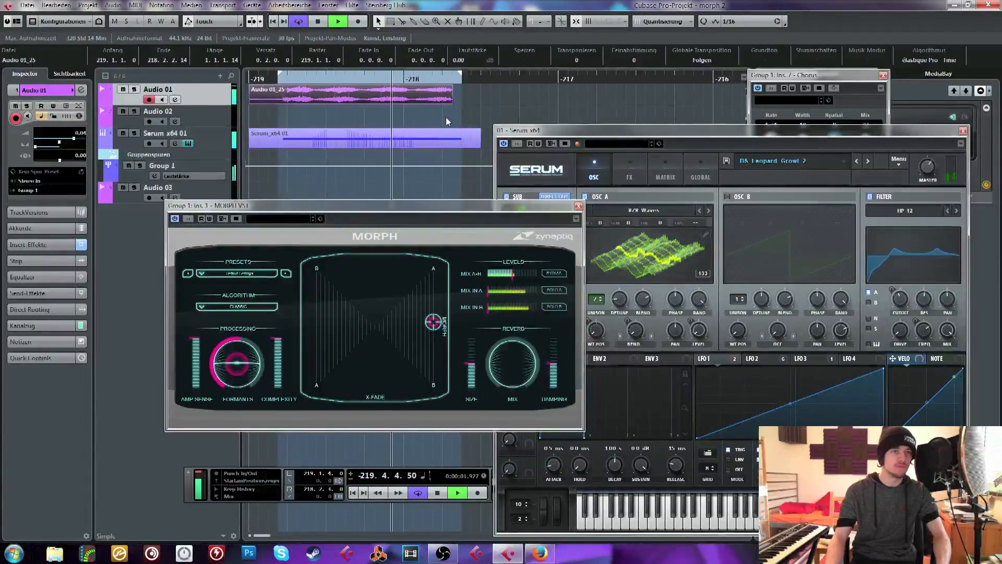
key(space)
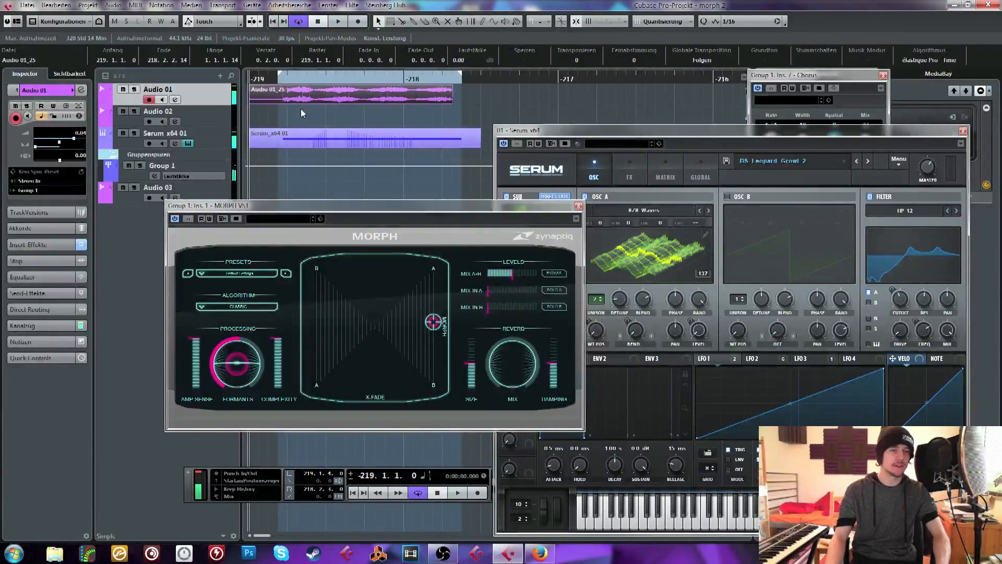
Lower MORPH's Formants control and audition the loop with the new vocal take
drag(243, 374, 245, 381)
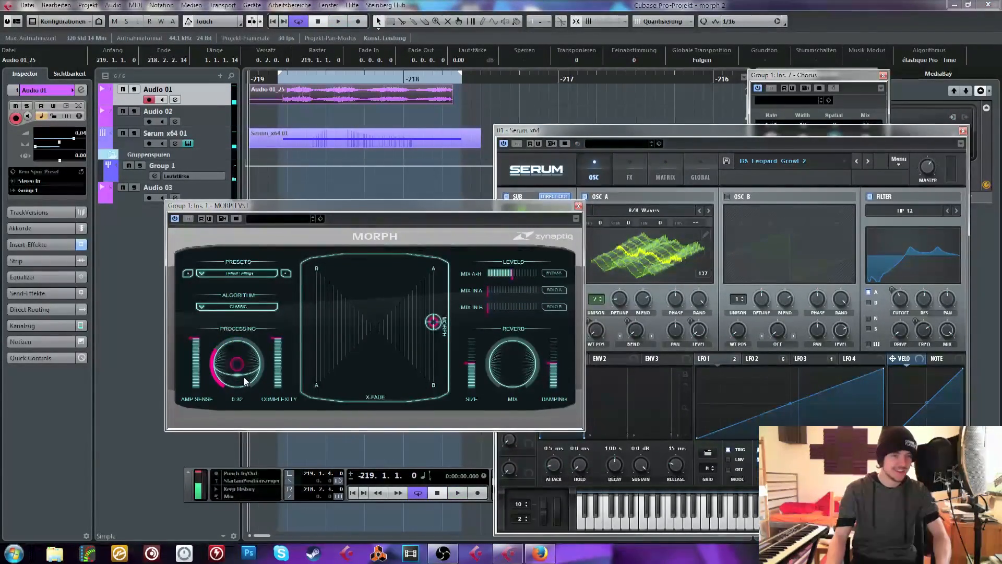
click(328, 115)
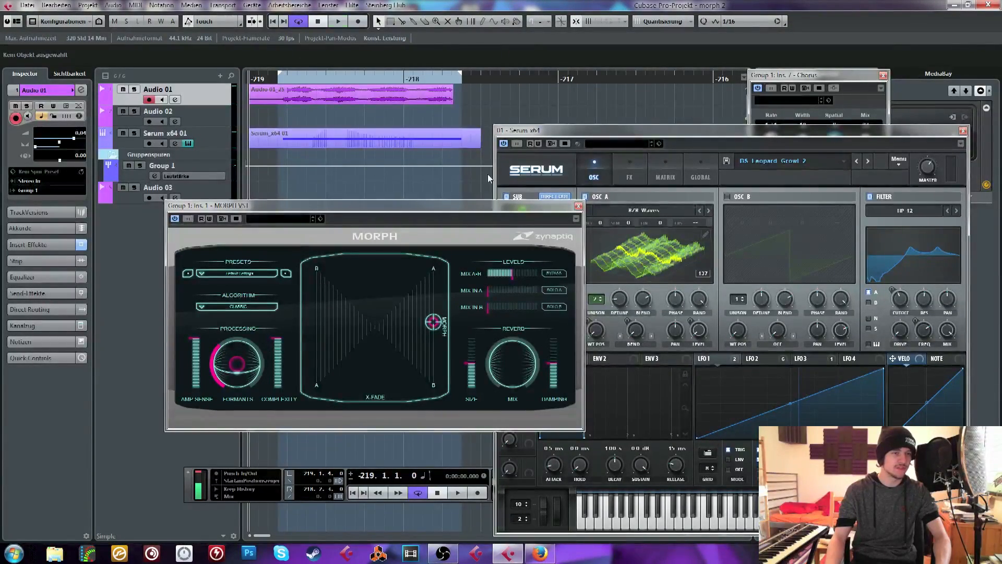
key(space)
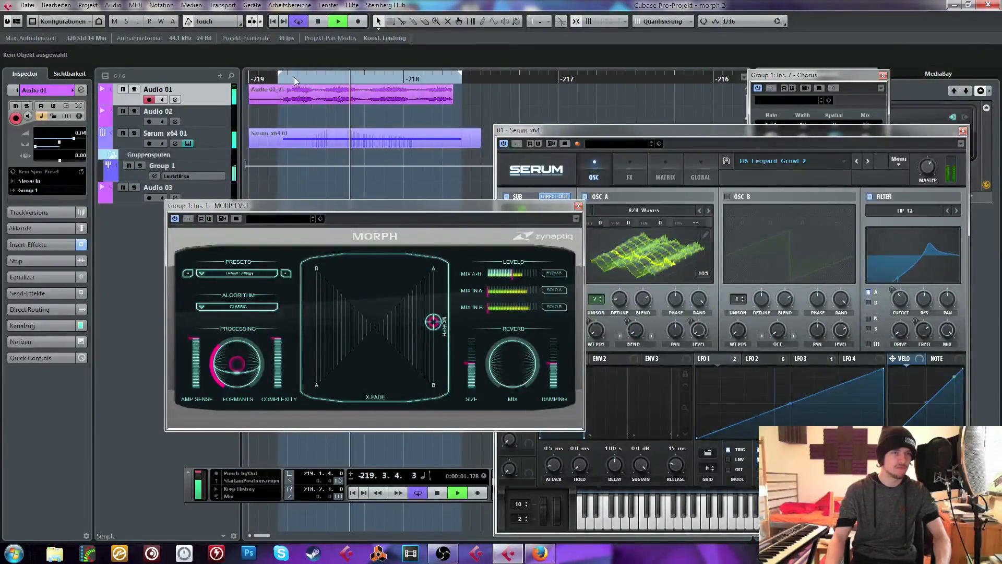
key(space)
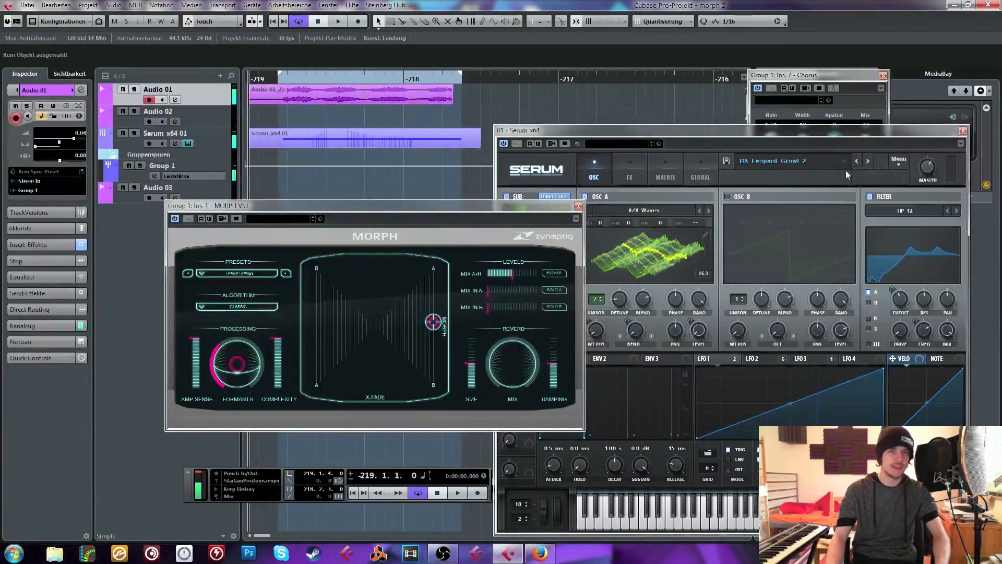
Reset Serum to its Init preset
click(868, 162)
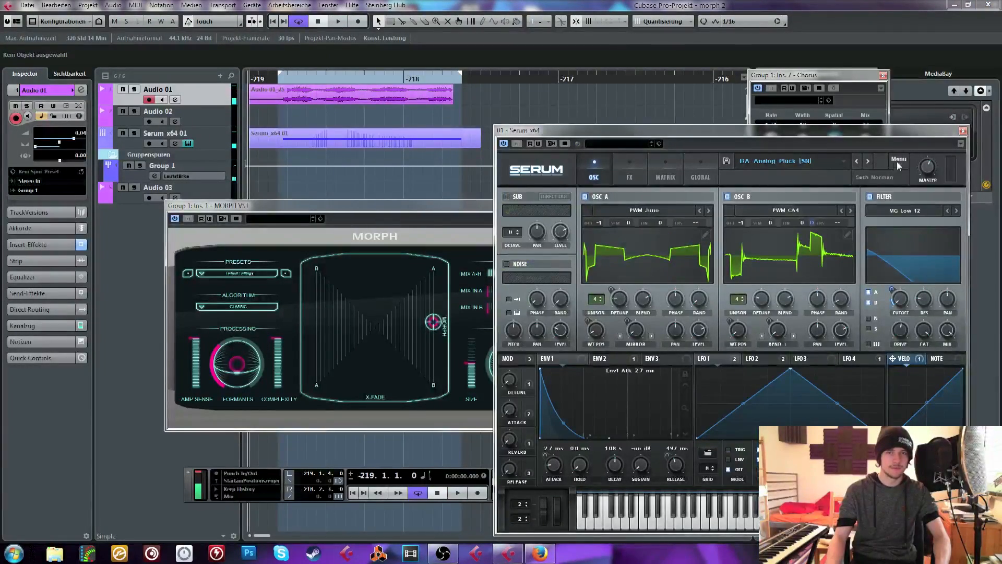
click(897, 162)
click(914, 216)
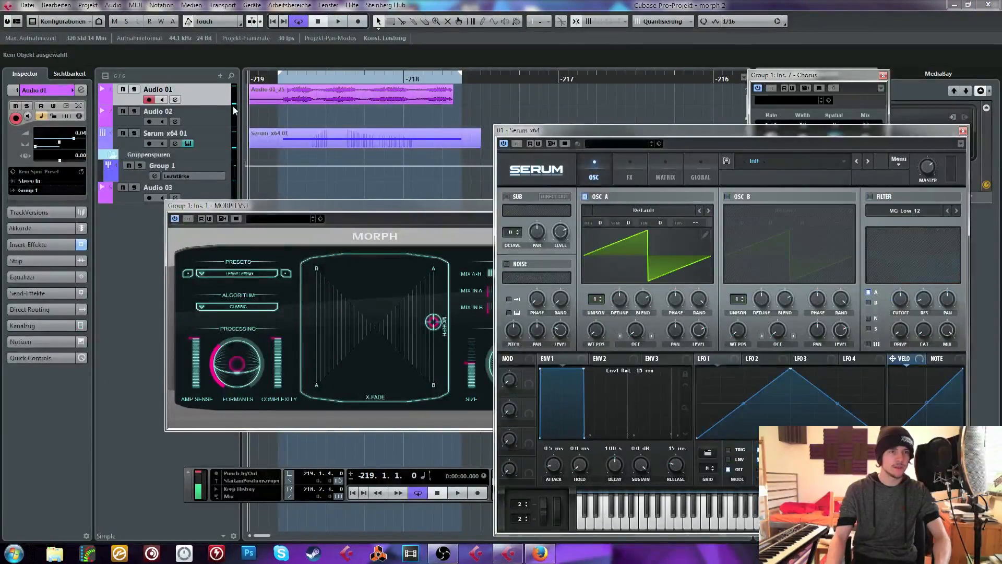
Delete the part on the Serum x64 01 track and play the vocal loop with that track selected for live playing
click(253, 140)
key(Delete)
click(211, 142)
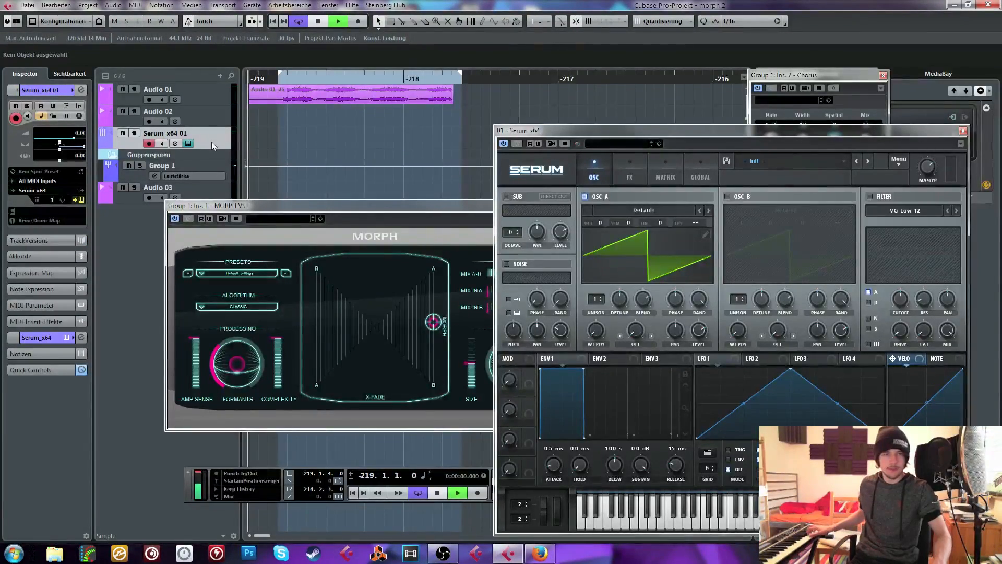
key(space)
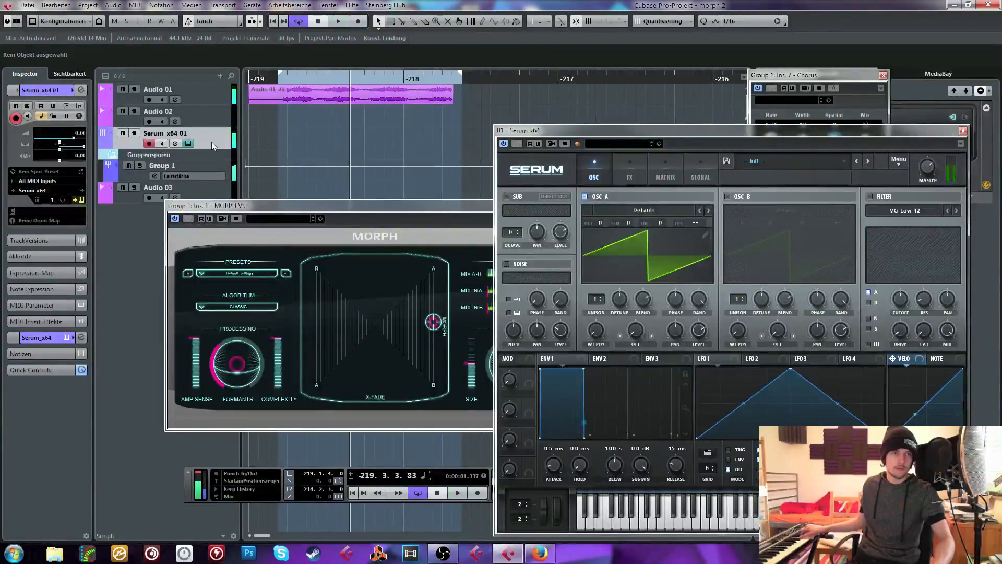
Close the MORPH window and mute the Serum x64 01 track
drag(414, 203, 231, 208)
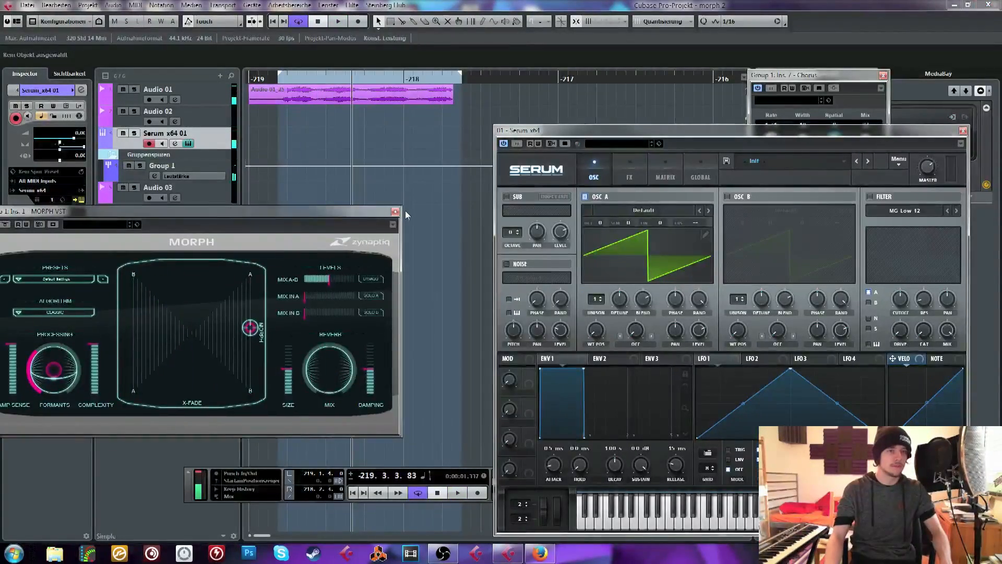
click(396, 211)
right_click(216, 112)
click(214, 139)
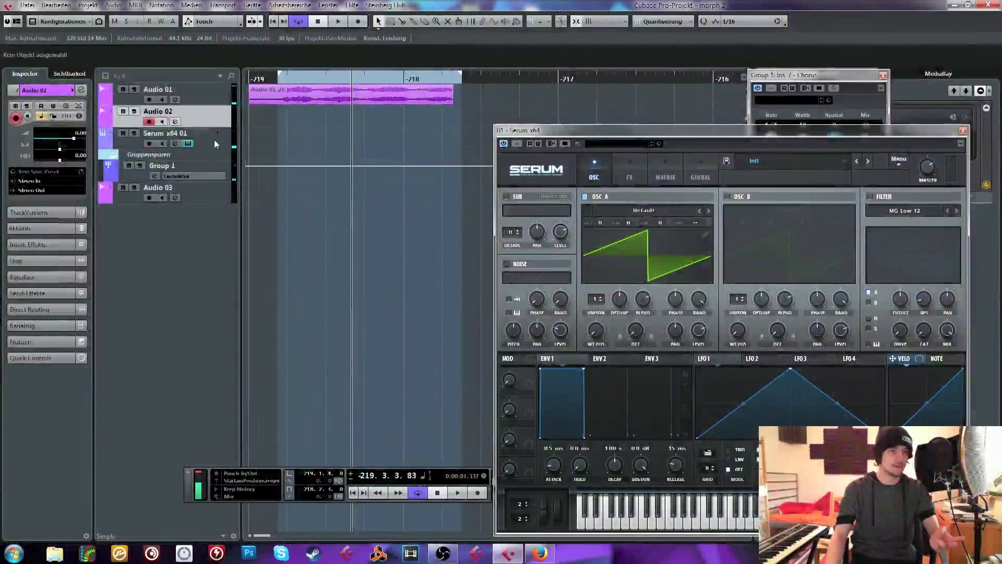
click(214, 140)
click(124, 133)
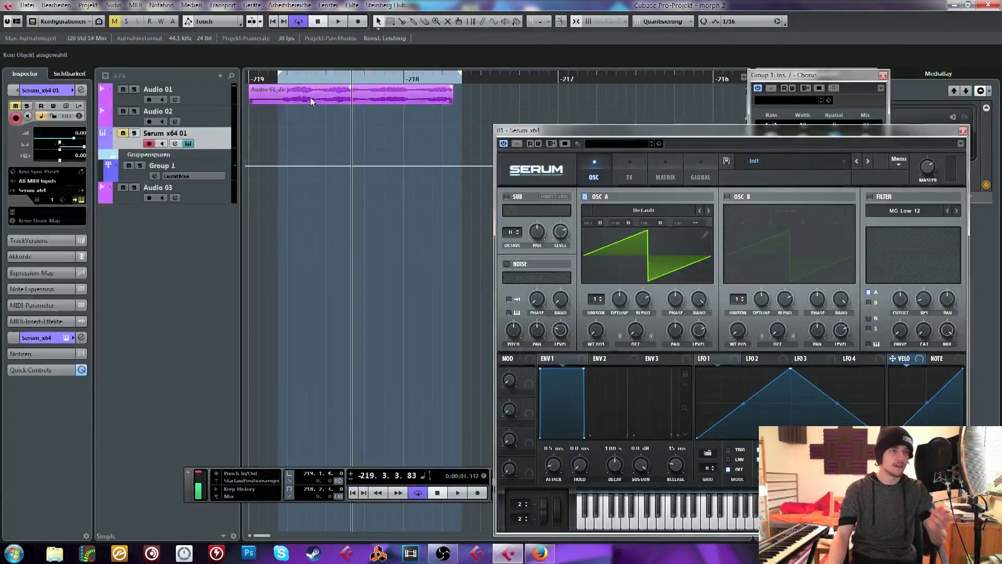
Route the Audio 02 track's output to Group 1
click(280, 97)
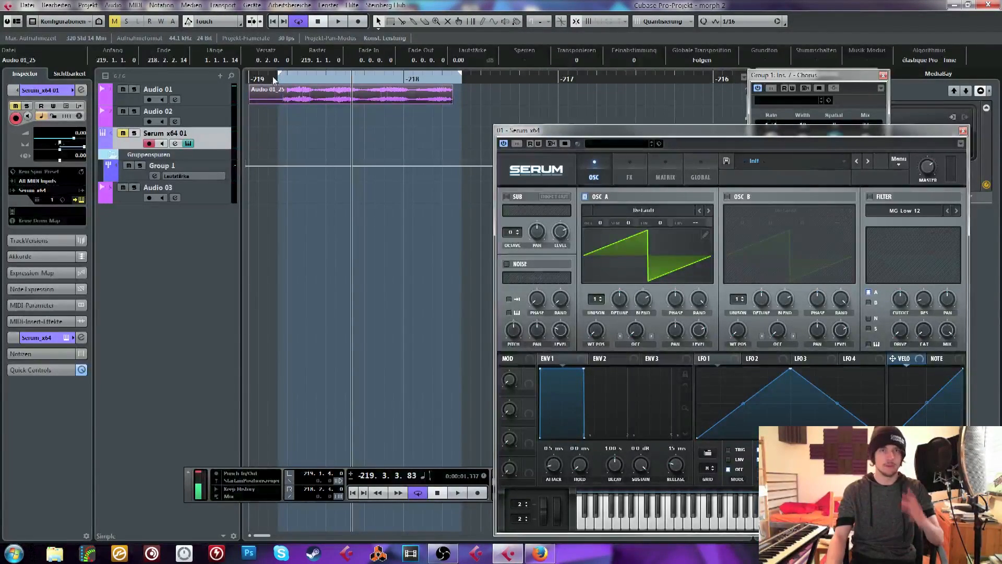
click(222, 100)
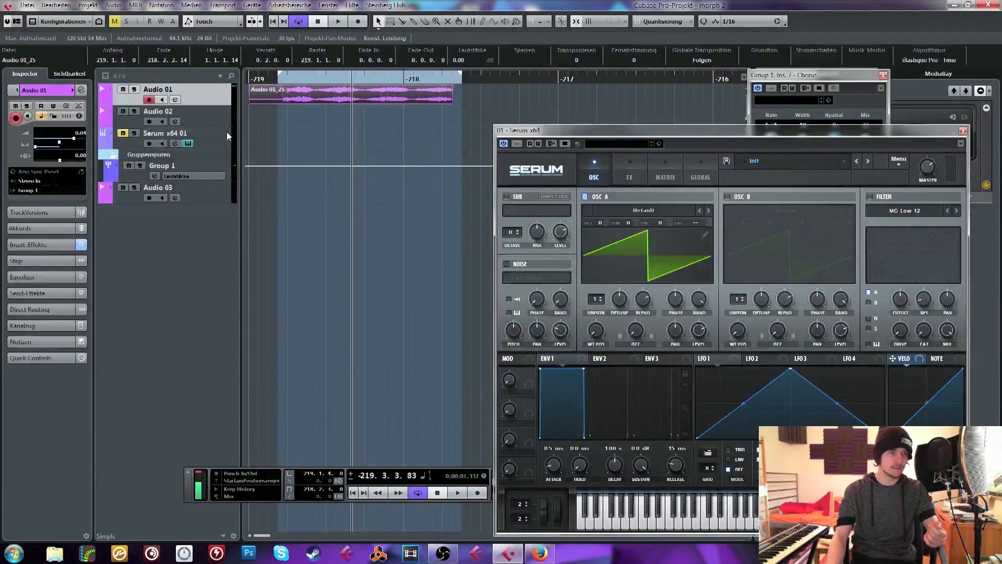
click(222, 117)
click(40, 190)
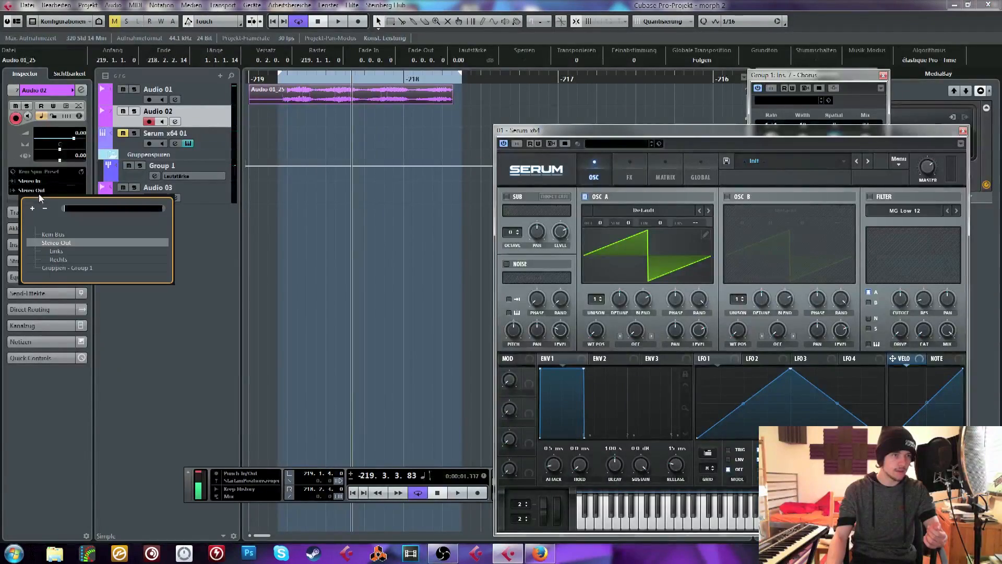
click(60, 267)
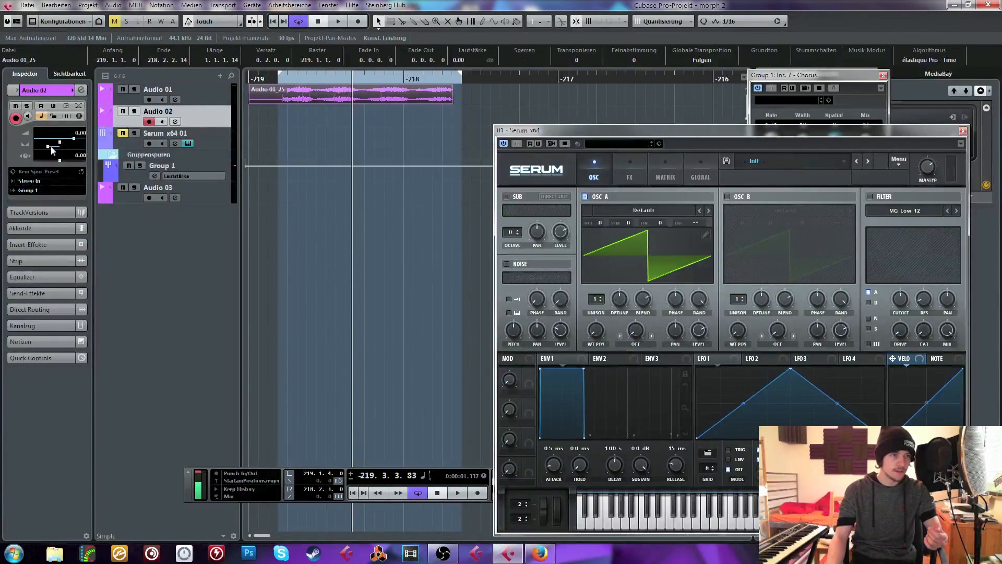
click(208, 103)
click(210, 111)
click(264, 116)
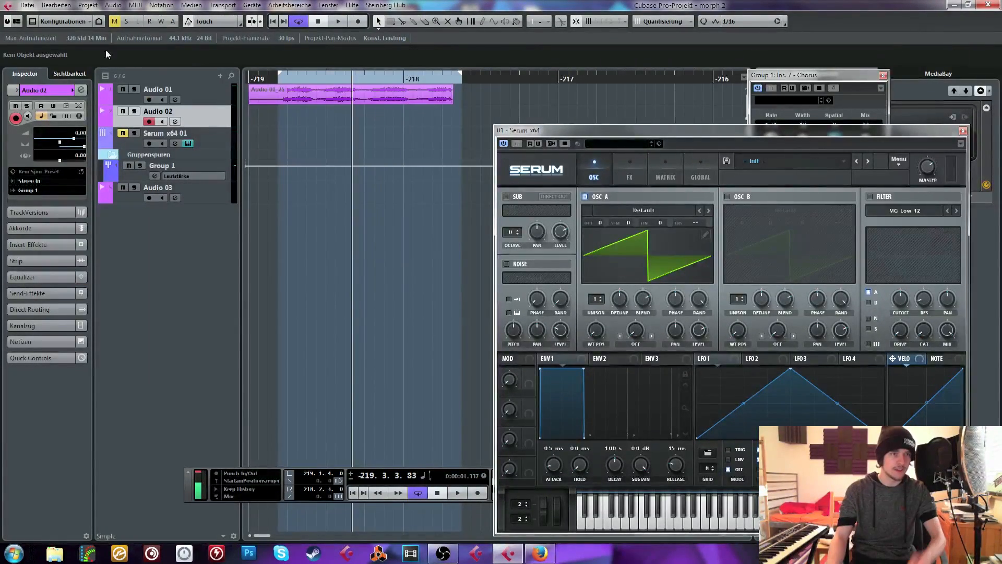
Start an audio file import and open the Virtual Riot Sample Pack folder inside SAMPLE CORE
click(27, 5)
mouse_move(63, 177)
click(215, 180)
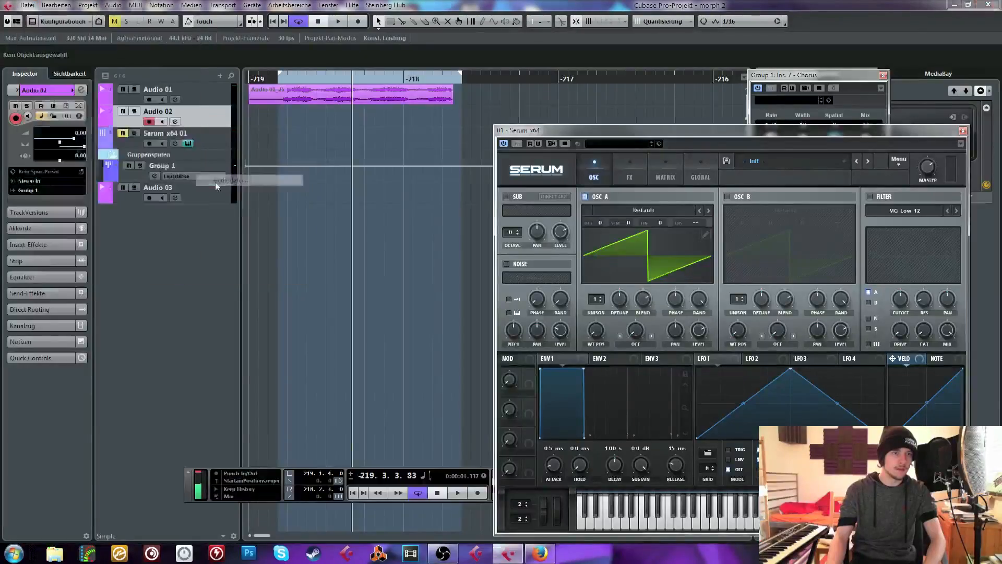
click(256, 107)
click(257, 107)
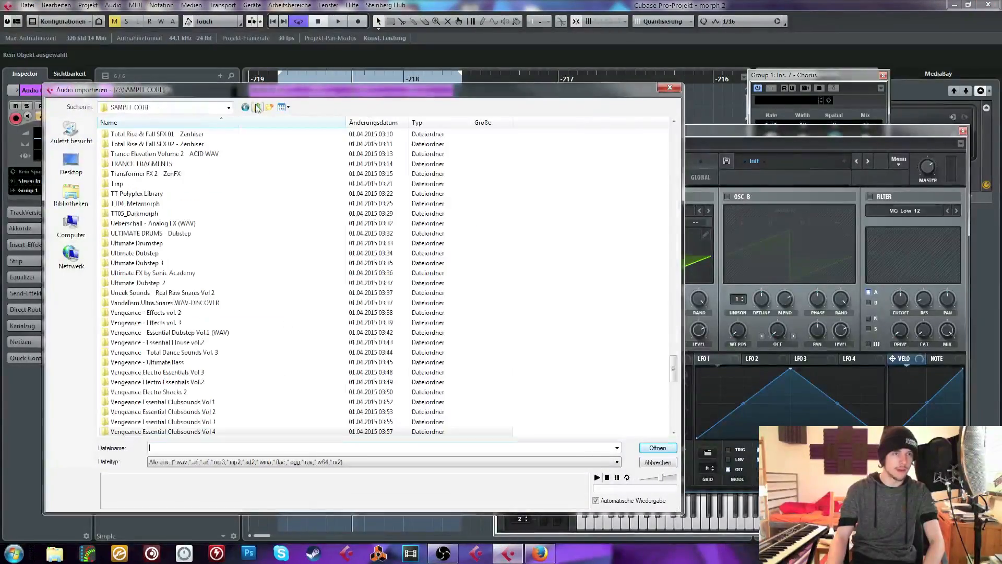
scroll(241, 359, down, 3)
scroll(242, 359, down, 3)
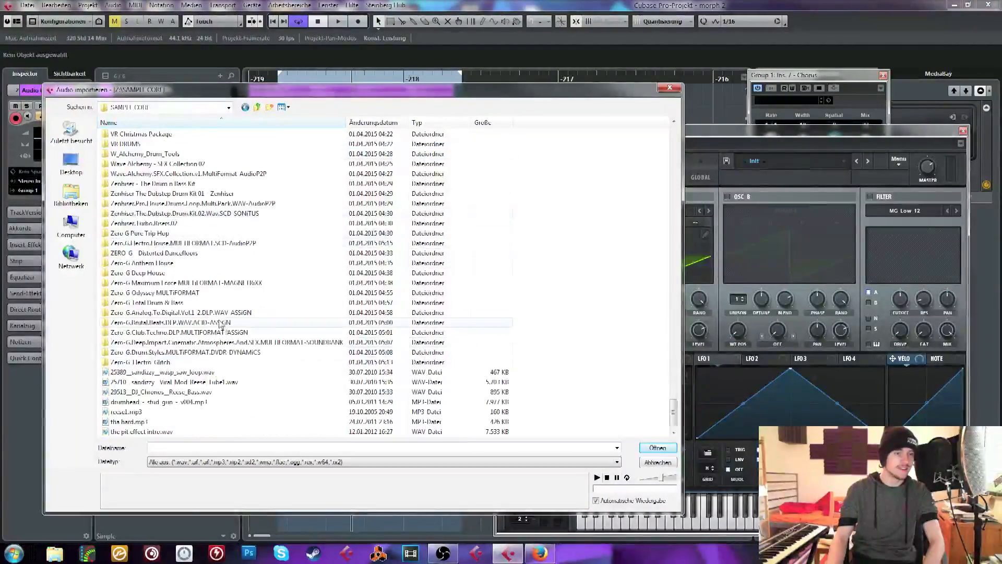
scroll(163, 304, up, 4)
click(267, 381)
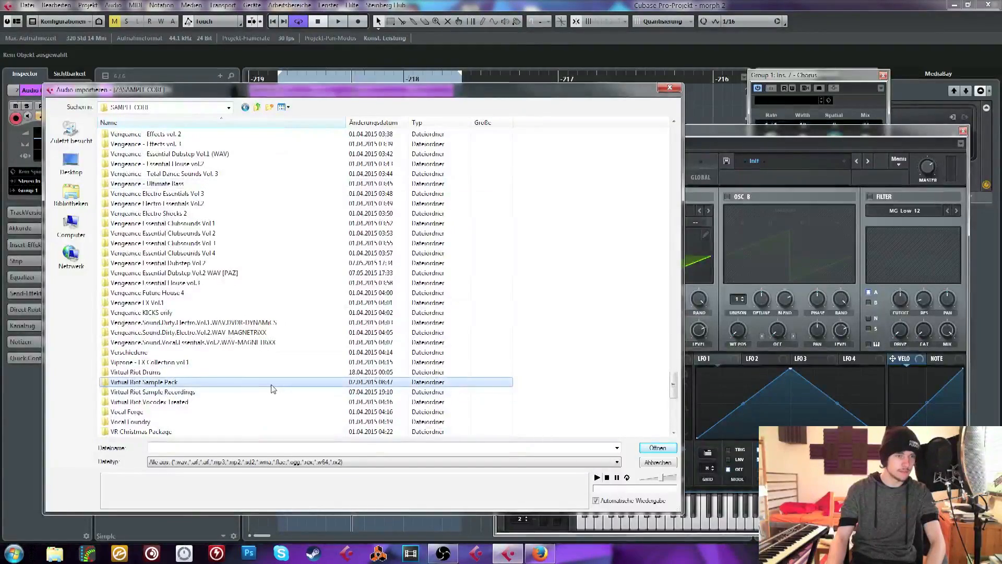
double_click(151, 381)
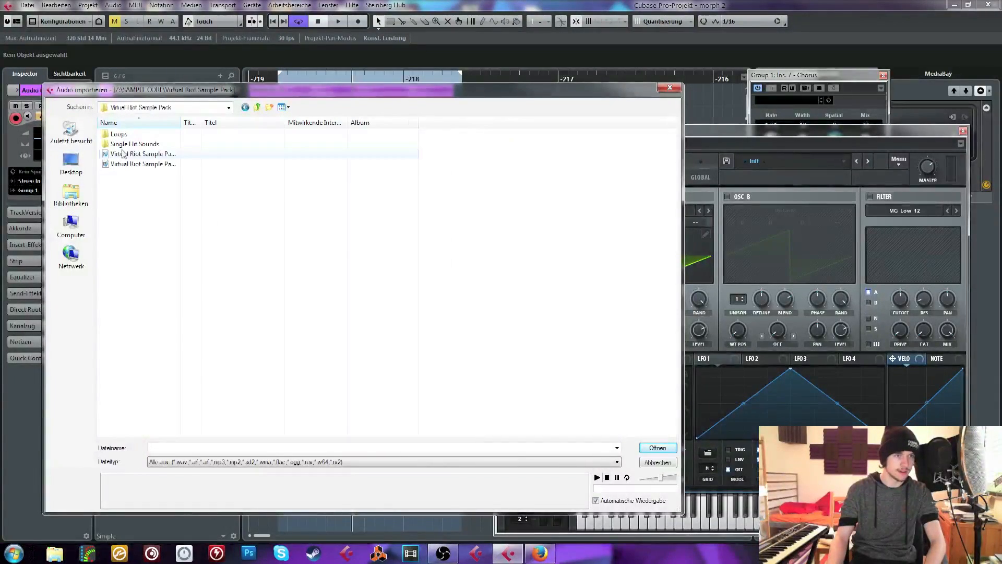
Look through the Synth Hits folder under Single Hit Sounds and return to the sample pack's main folder
double_click(130, 154)
click(121, 146)
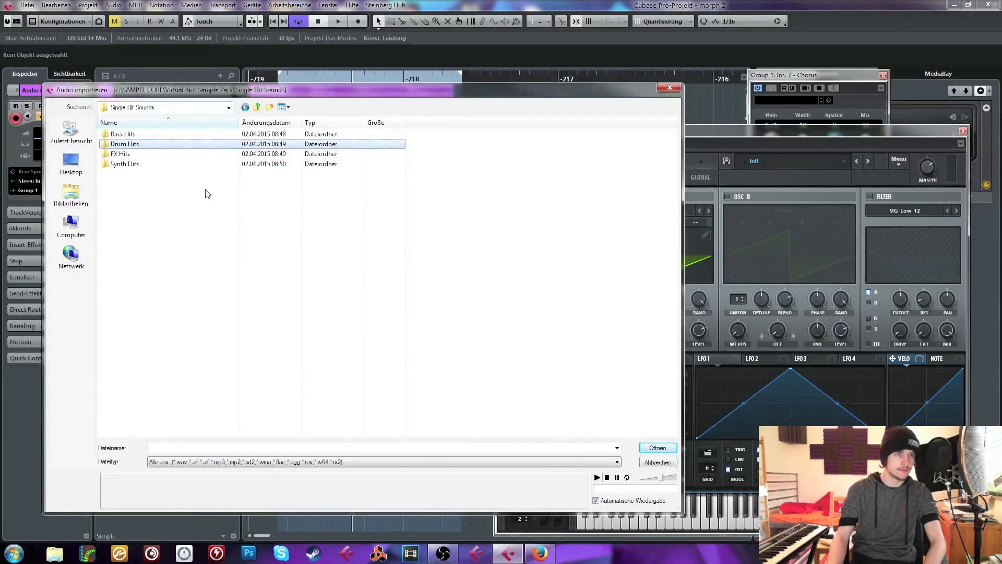
click(195, 155)
double_click(189, 165)
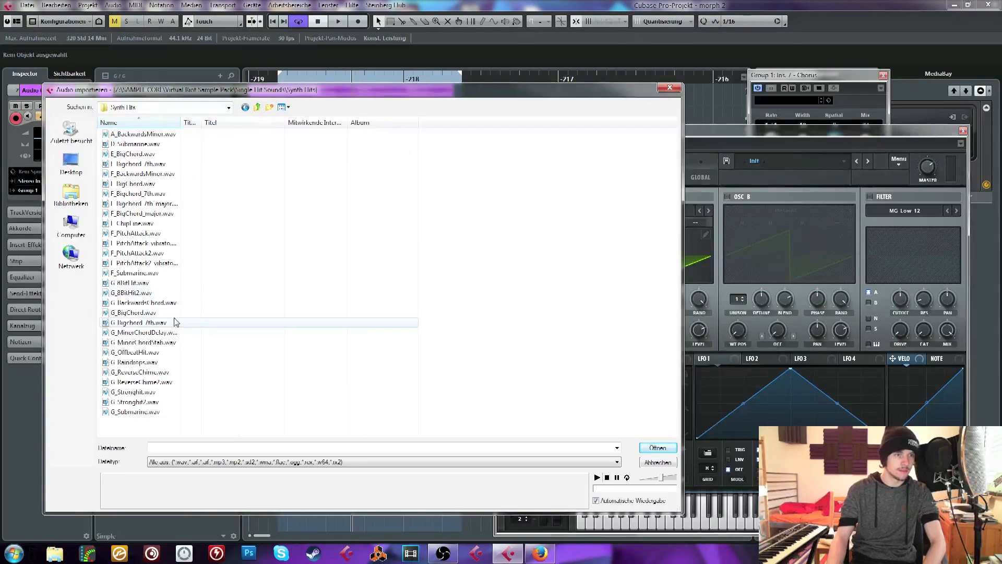
key(BackSpace)
key(Up)
key(BackSpace)
key(Up)
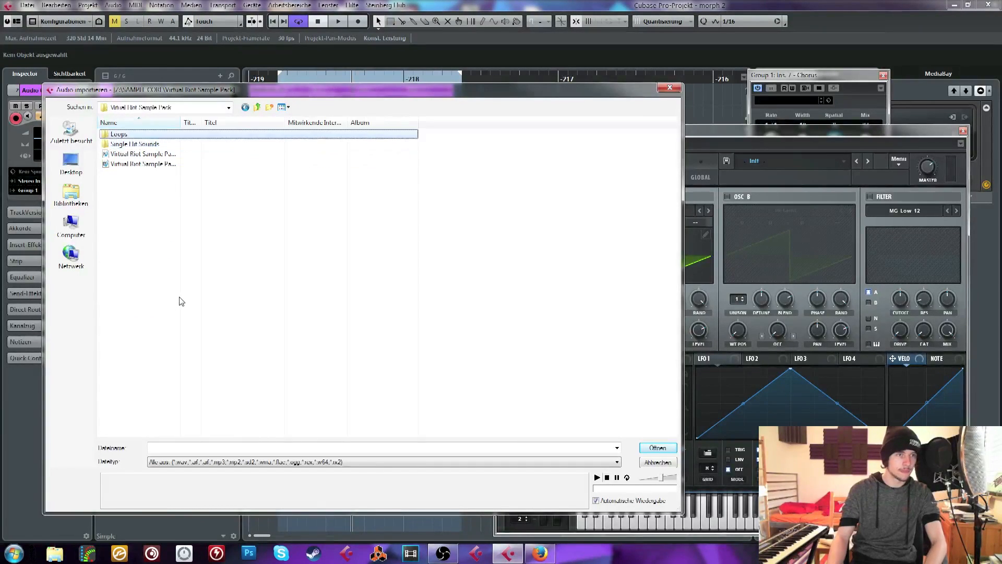
Open the Synth Loops folder inside the pack's Loops folder
key(Return)
key(Down)
key(Down)
key(Down)
key(Down)
key(Down)
key(Return)
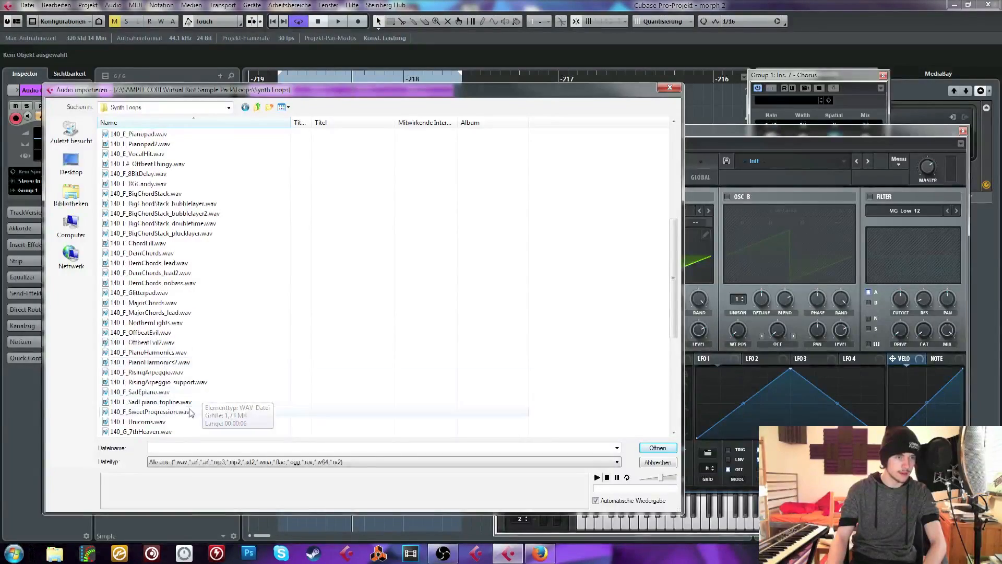
Preview the F-key synth loops from 140_F_DemChords.wav up to the OffbeatThingy file in the Synth Loops folder
scroll(193, 397, down, 1)
click(155, 264)
key(Up)
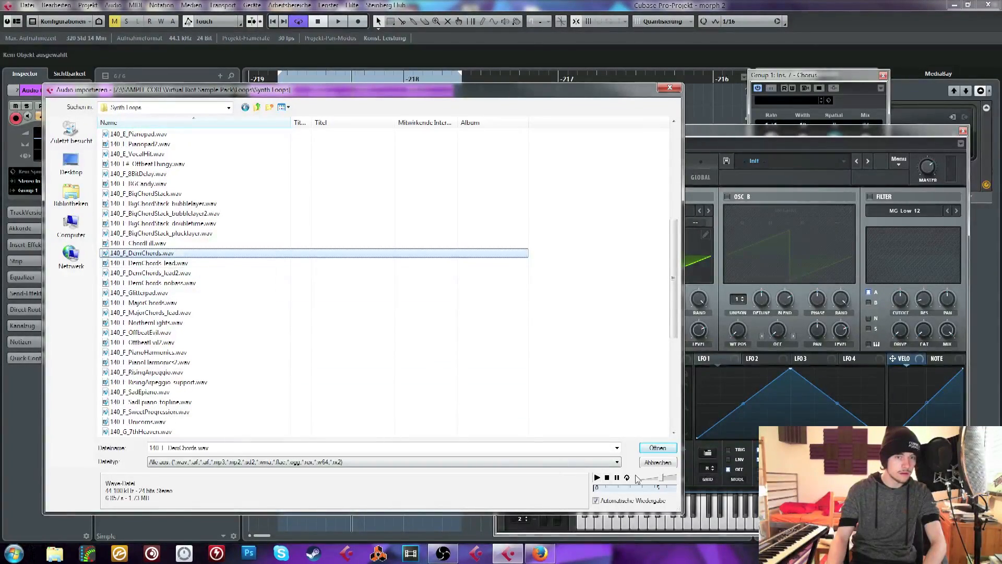
key(Up)
key(Up)
key(Up)
key(Up)
key(Up)
key(Up)
key(Up)
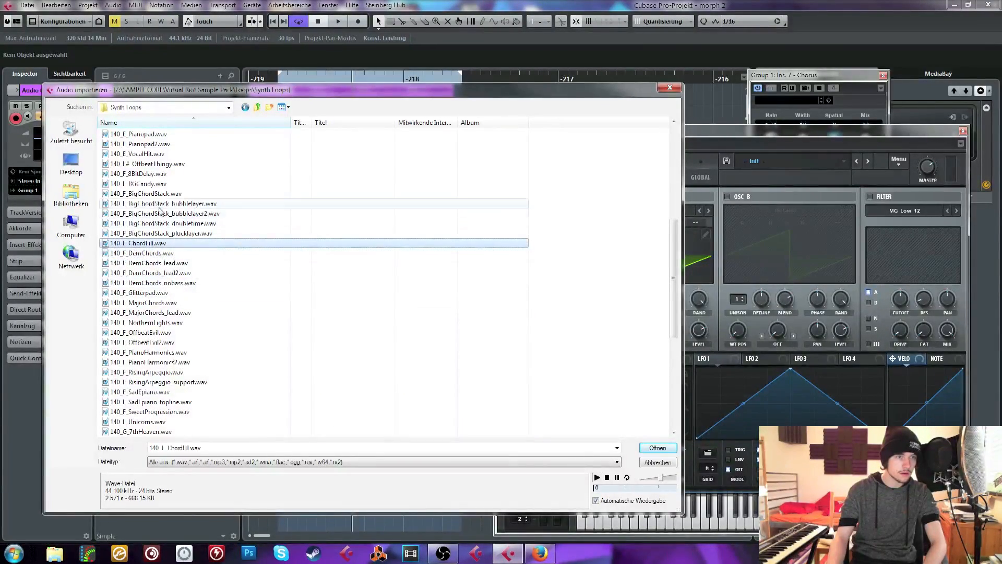
key(Up)
key(Up)
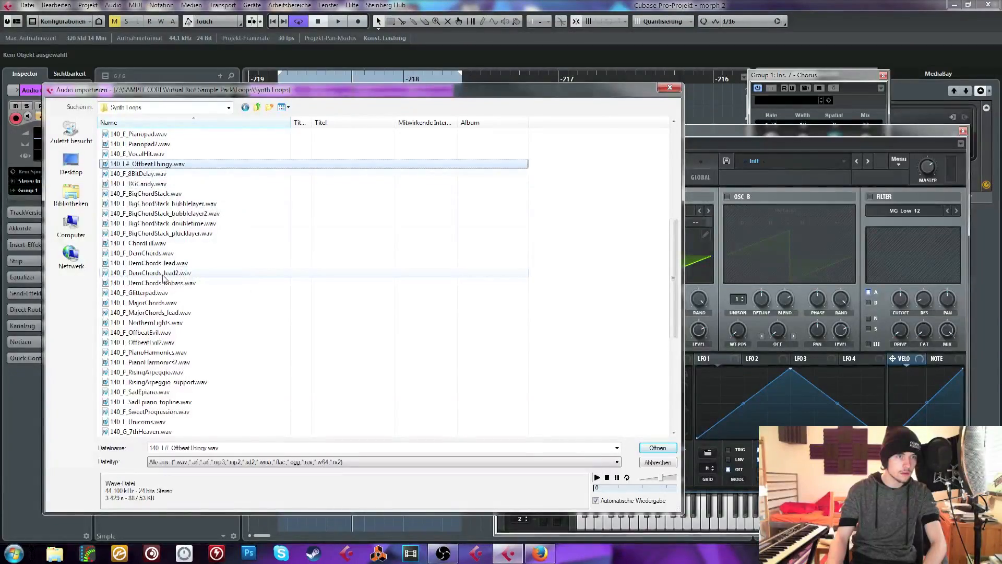
Preview further F-key loops from 140_F_DemChords_lead2.wav down to 140_F_SadEpiano_topline.wav
click(246, 273)
key(Down)
key(Down)
key(Down)
key(Down)
key(Down)
key(Down)
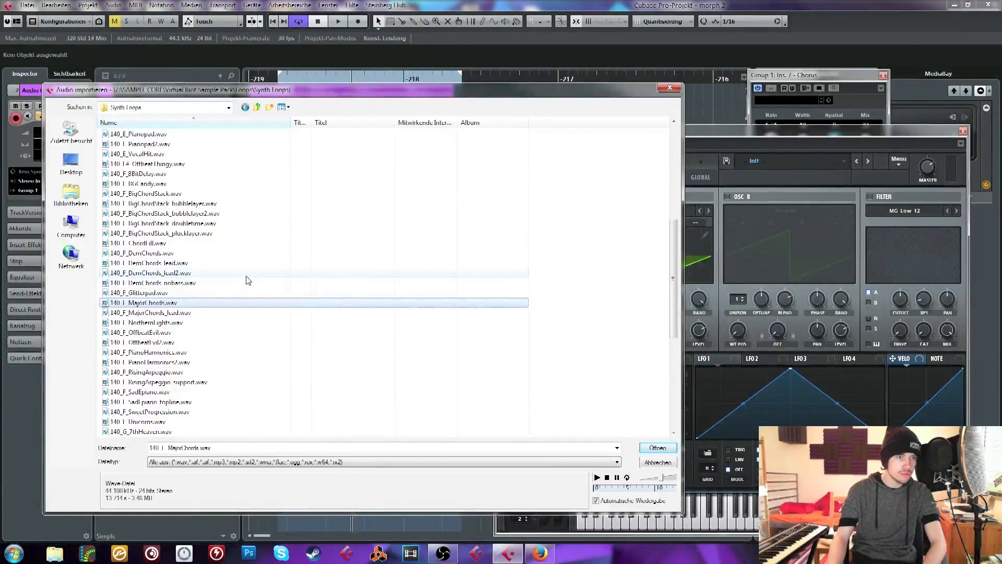
key(Down)
key(Down)
key(Down)
key(Down)
key(Down)
key(Down)
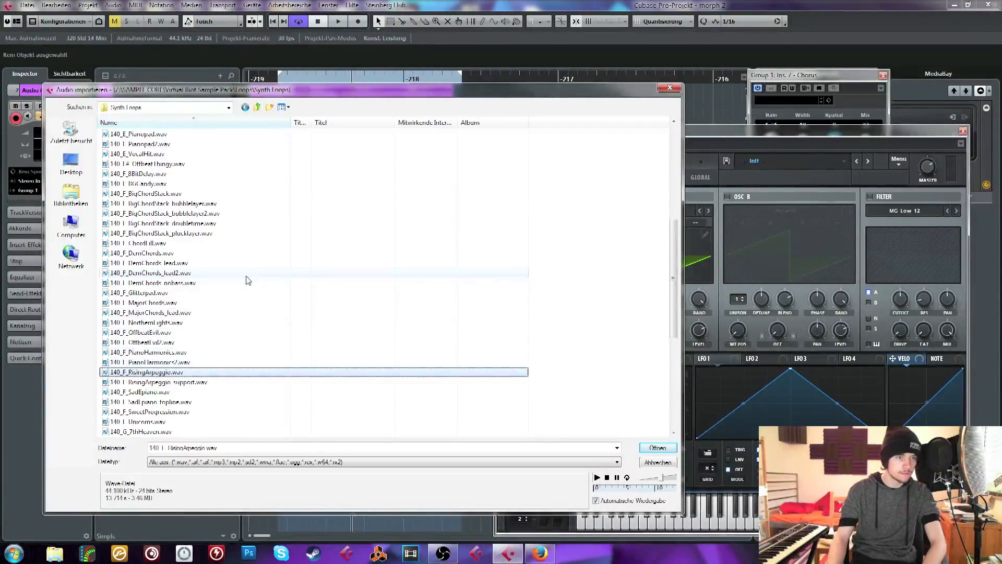
key(Up)
scroll(248, 280, down, 3)
Import 140_F_SweetProgression.wav onto the Audio 02 track, copying the file into the project folder
key(Down)
key(Down)
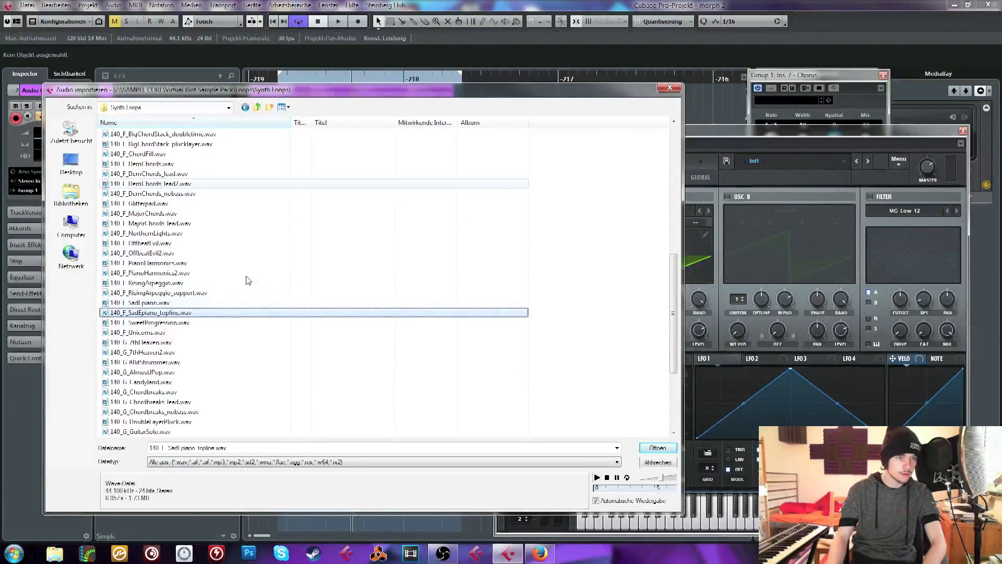
key(Down)
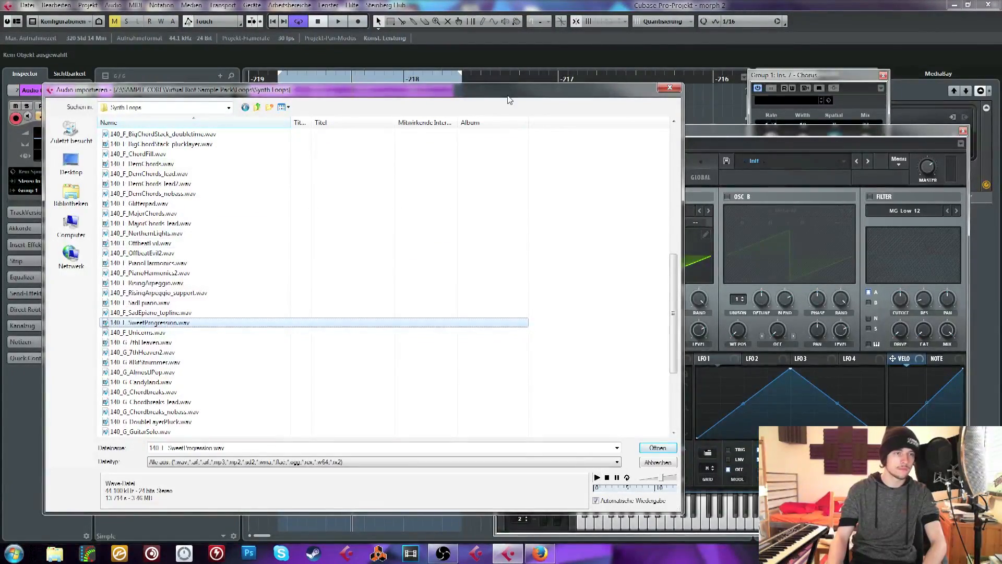
key(Return)
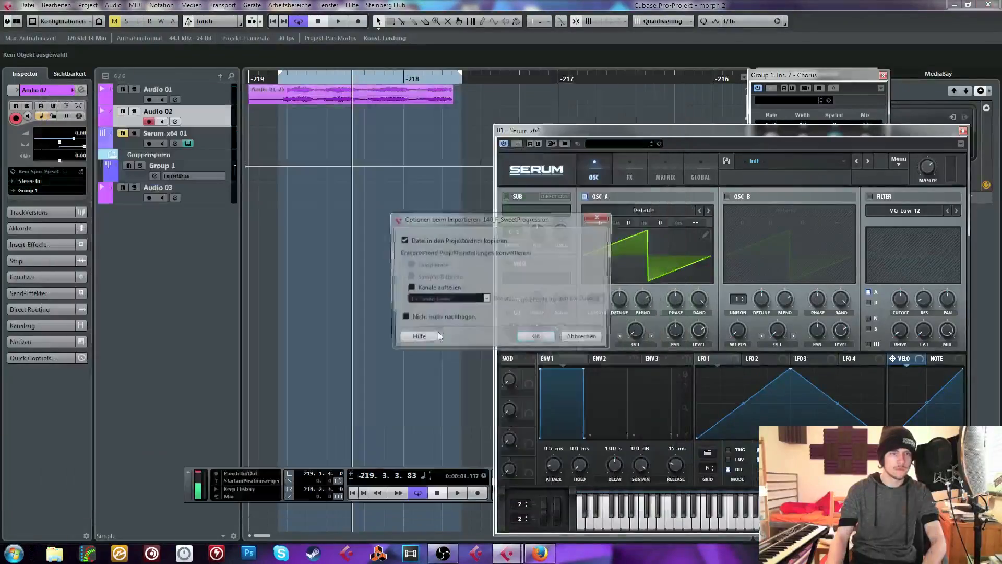
key(Return)
drag(275, 124, 274, 124)
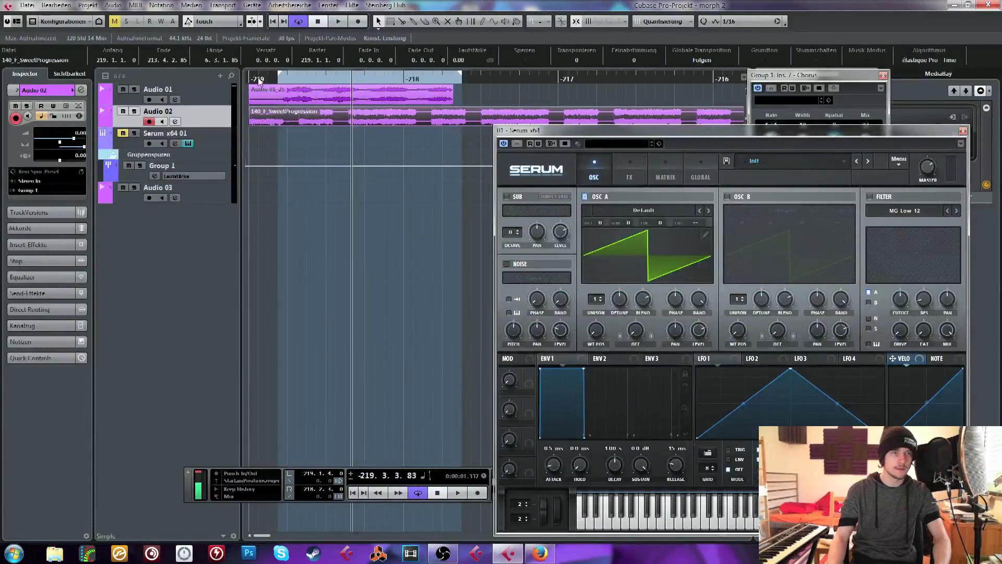
Set the loop range from bar -219 to bar -217 and play the synth loop together with the vocal clip
drag(254, 76, 361, 82)
key(space)
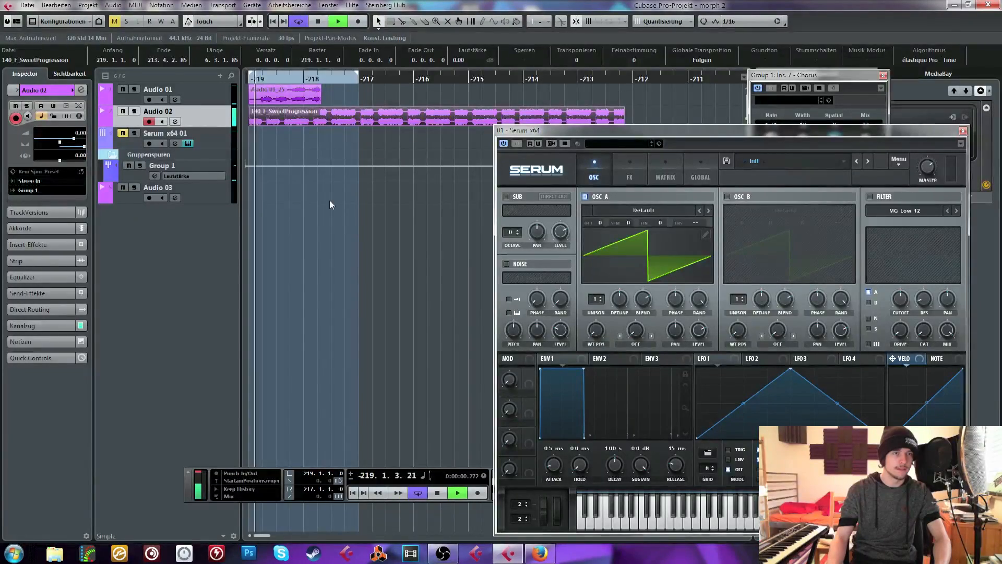
key(space)
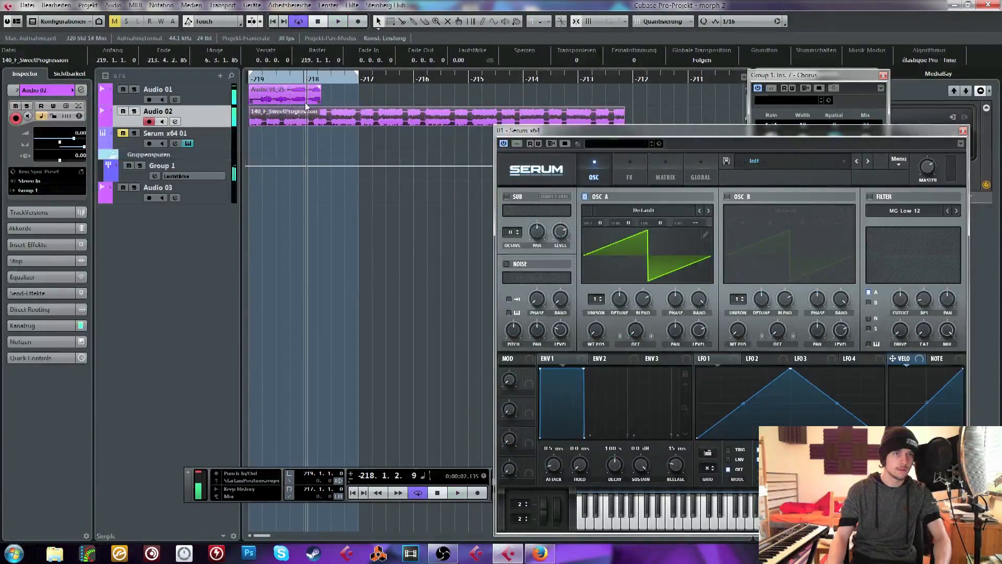
Delete the old vocal clip on Audio 01, return playback to bar -219 and extend the loop range to bar -215
click(308, 98)
key(Delete)
key(KP_Decimal)
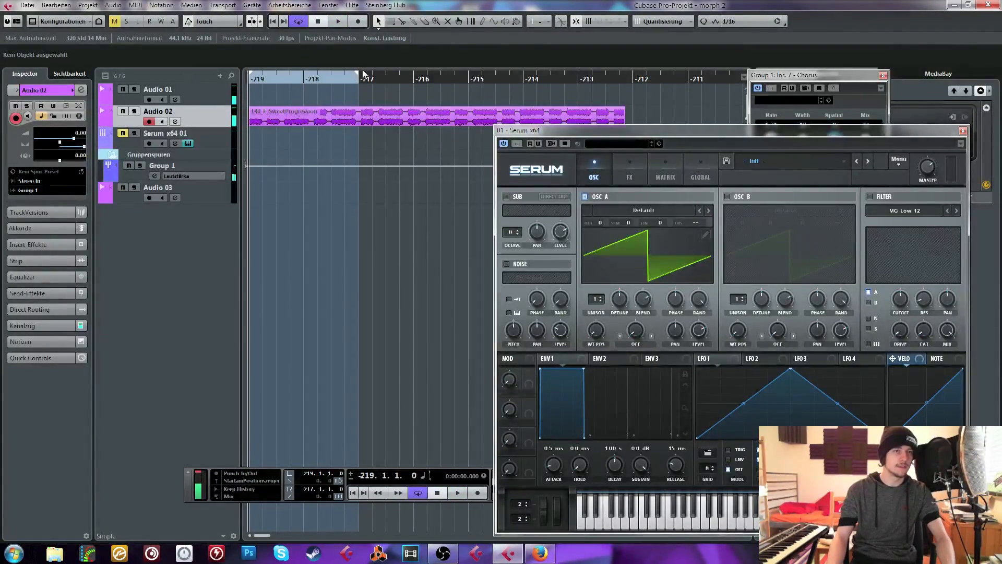
drag(470, 86, 470, 85)
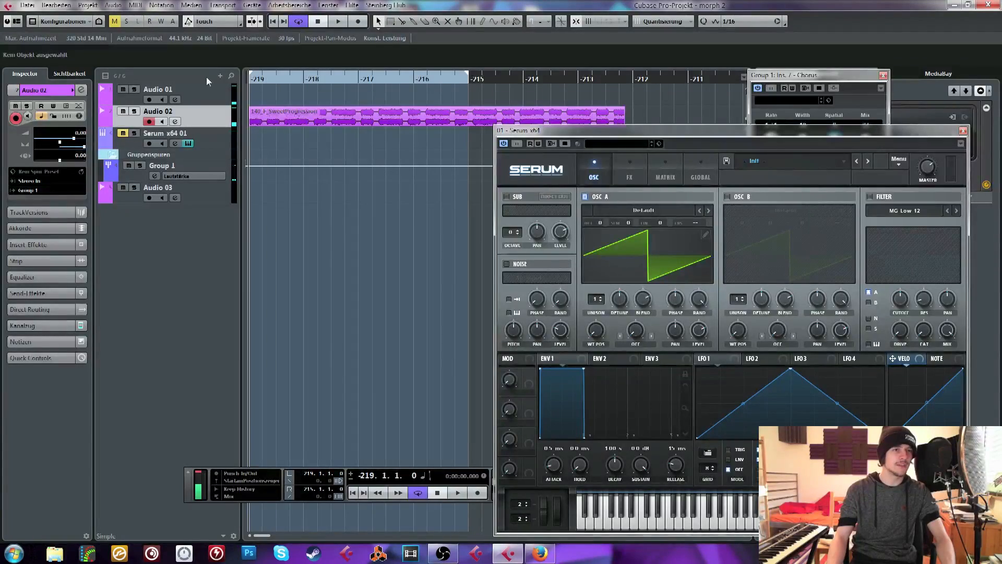
Start recording and switch to the Audio 01 track to capture a new vocal take over the synth loop
click(361, 22)
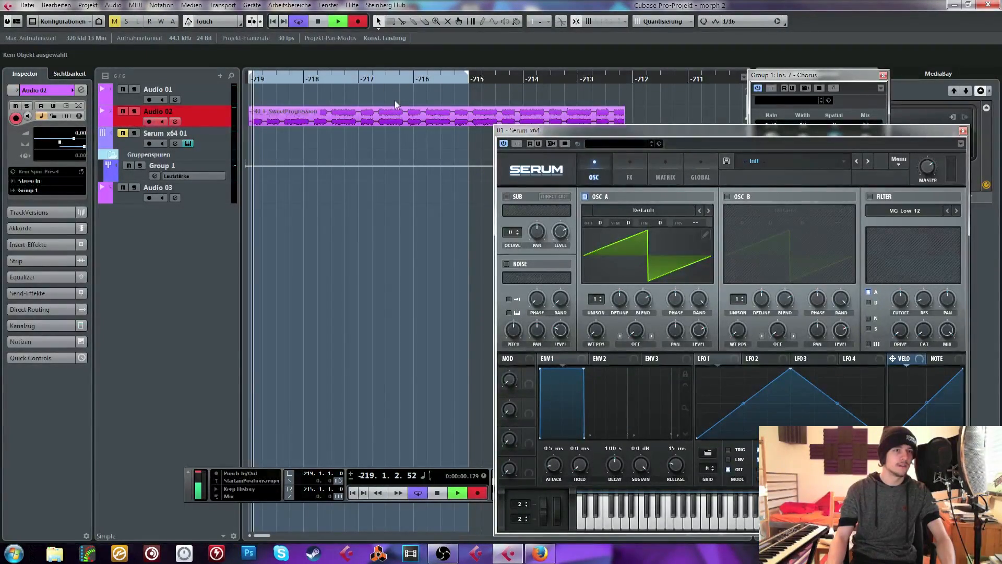
click(221, 102)
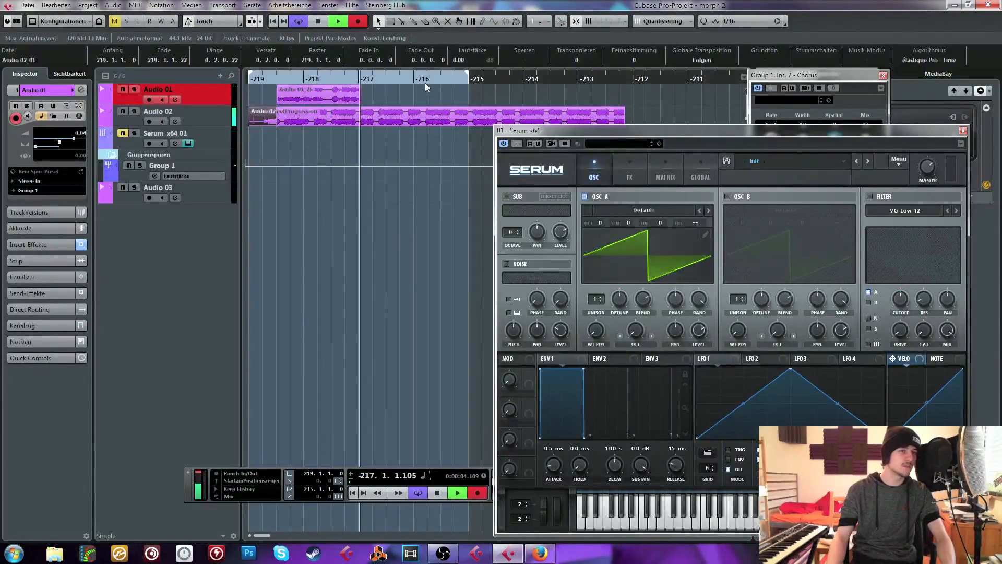
key(space)
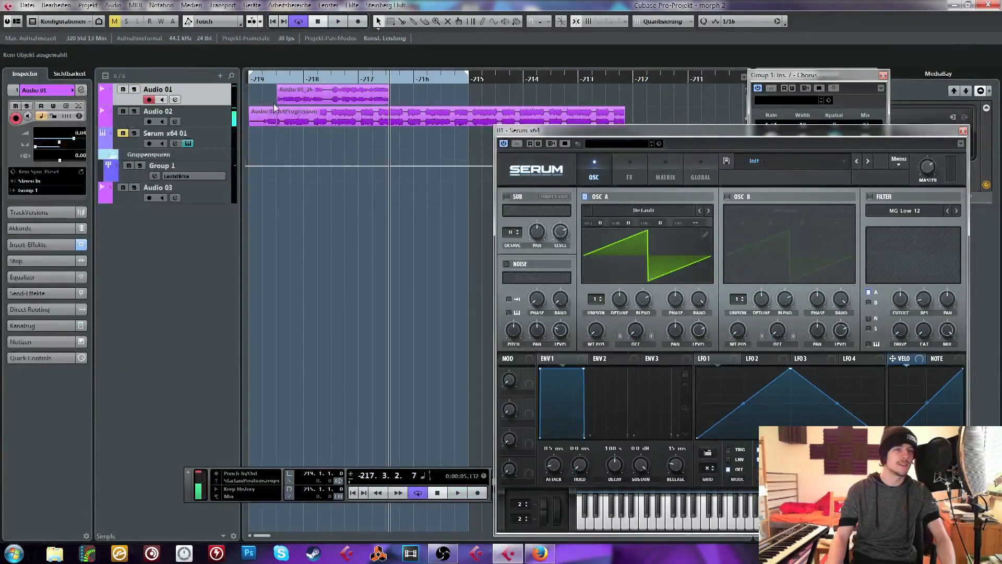
Extend the start of the new vocal clip on Audio 01 back to bar -219 and audition it from the beginning
drag(278, 103, 252, 101)
click(285, 141)
click(262, 78)
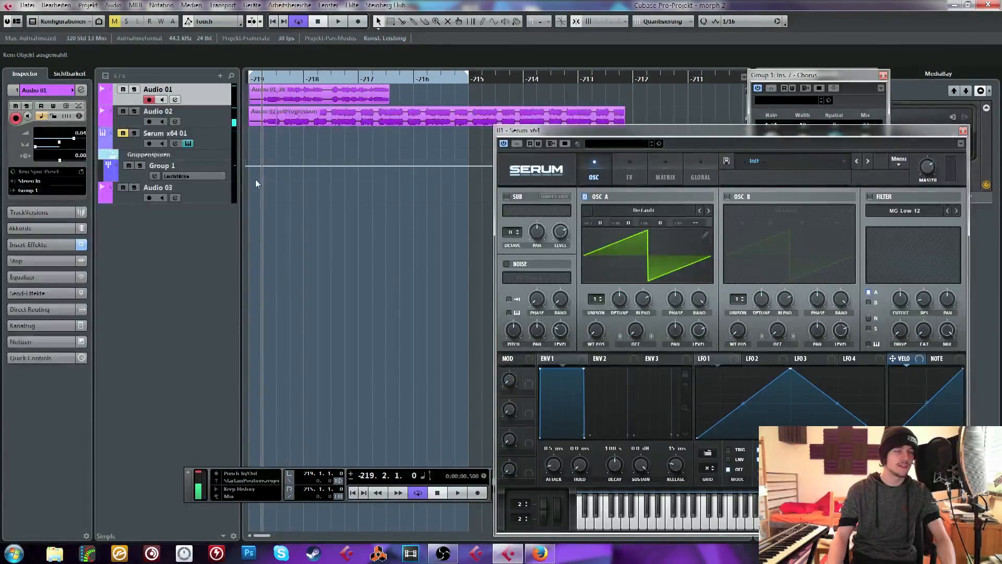
key(space)
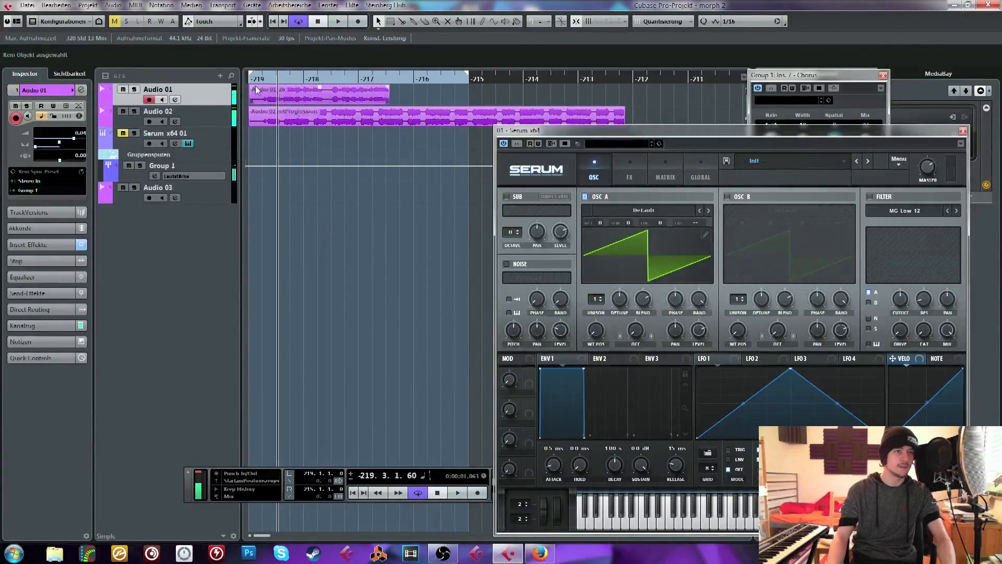
click(262, 79)
Trim the start of the vocal clip on Audio 01 slightly and play it through with the synth loop
drag(279, 102, 283, 102)
key(space)
click(345, 211)
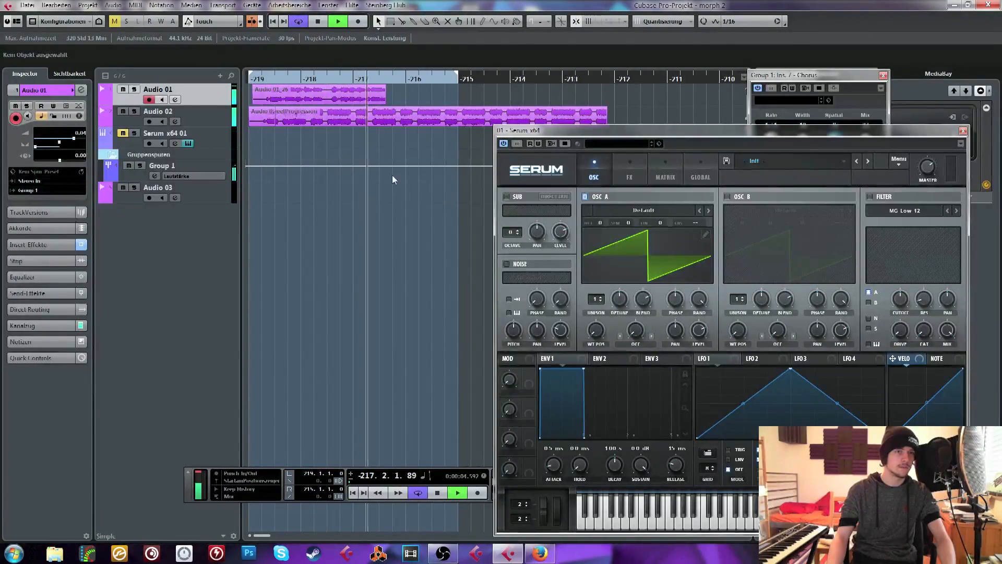
key(space)
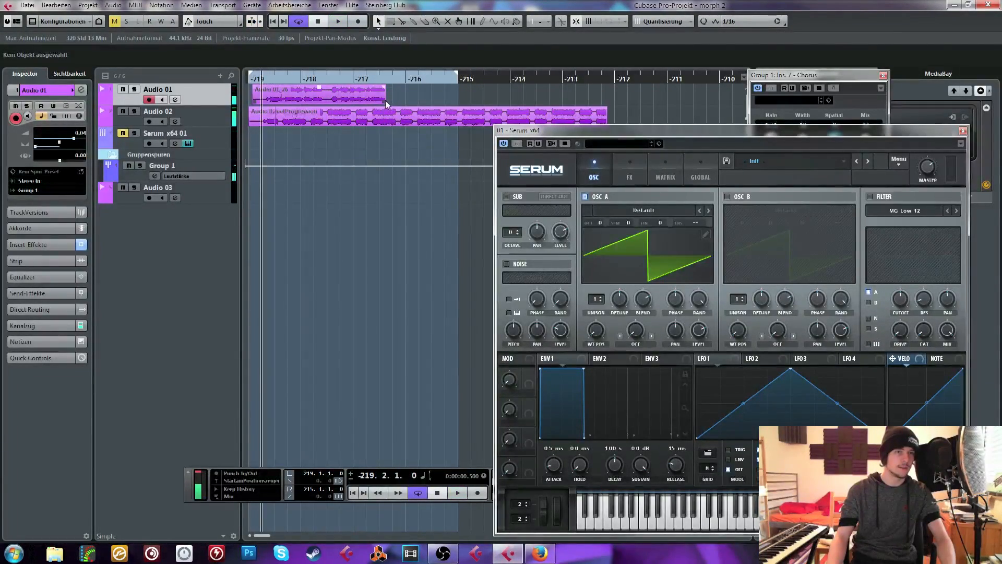
Open the MORPH VST insert on Group 1 and nudge its Formants control
click(220, 144)
click(213, 116)
click(205, 178)
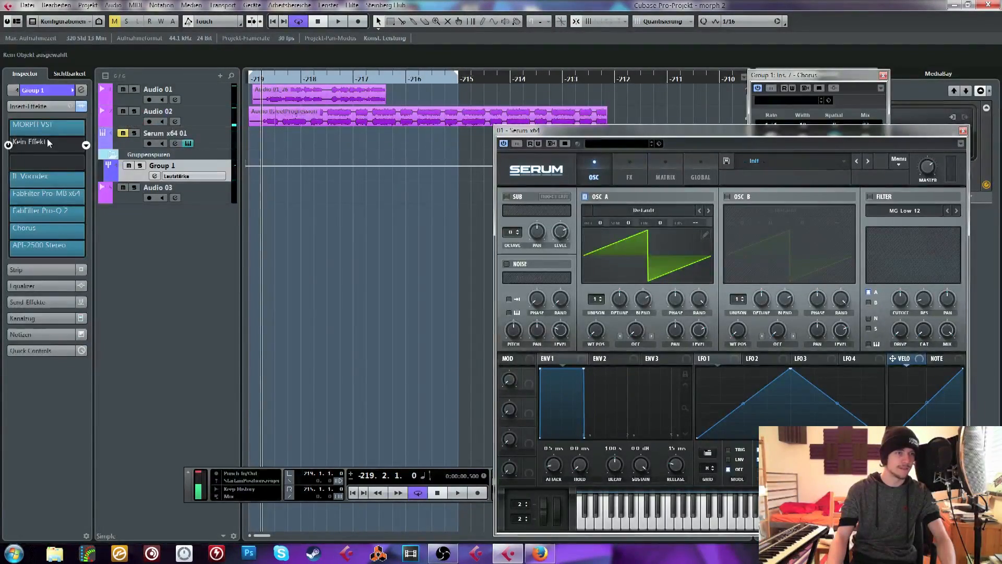
click(32, 125)
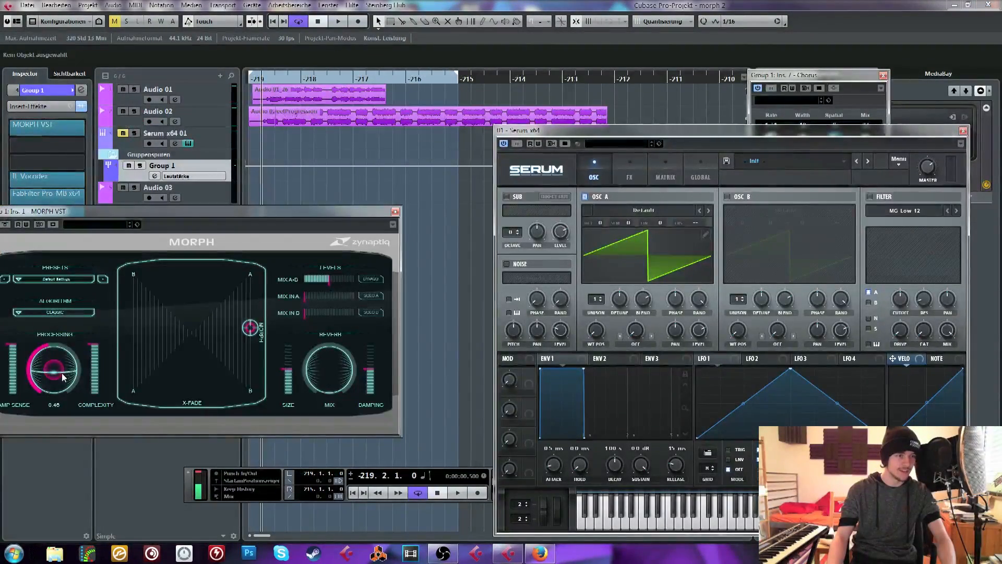
drag(61, 372, 61, 371)
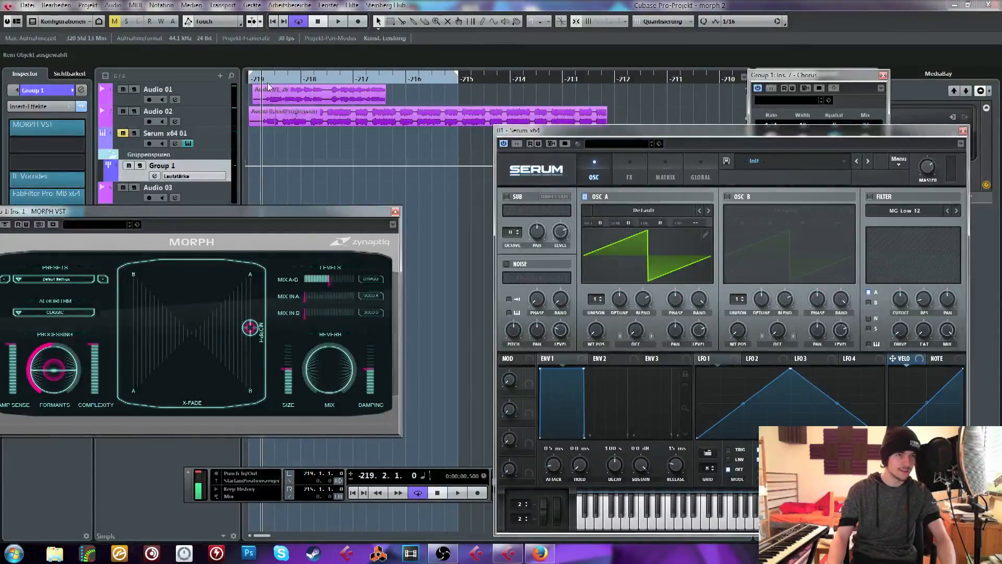
Play the vocal take and synth loop through MORPH from the start of the loop range
drag(267, 82, 262, 79)
key(space)
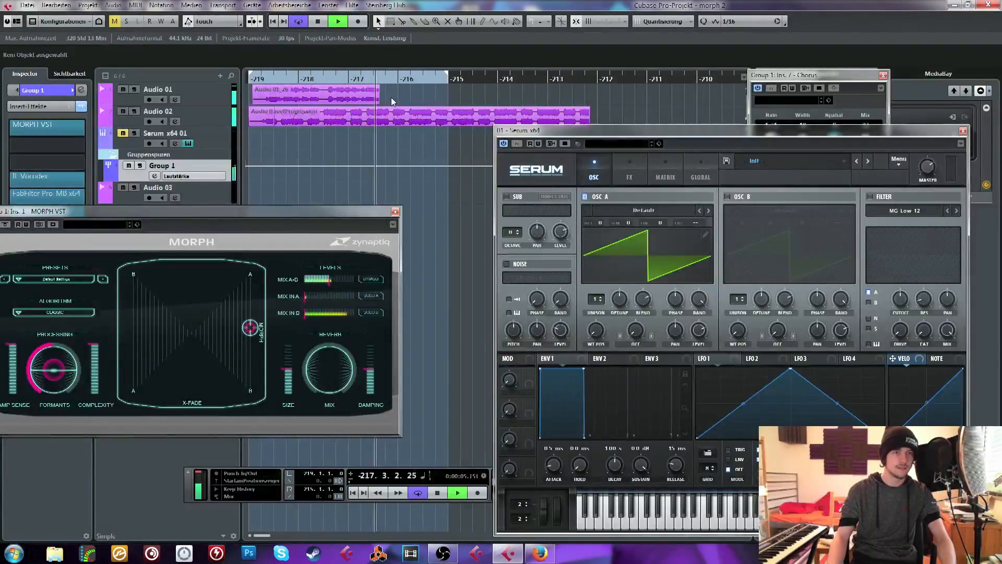
key(space)
Delete the vocal clip from Audio 01 and move the playback position to the start of bar -219
click(351, 96)
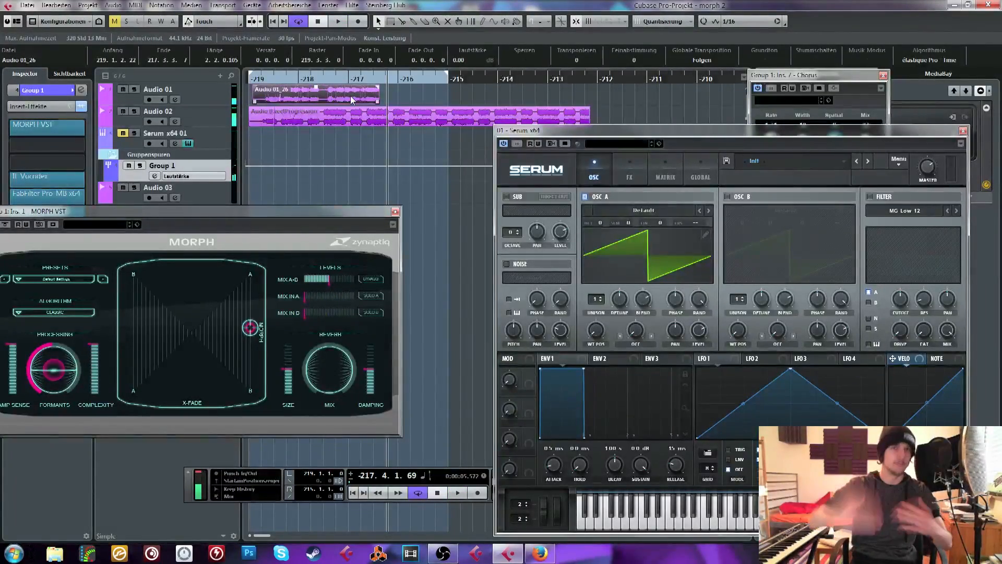
key(Delete)
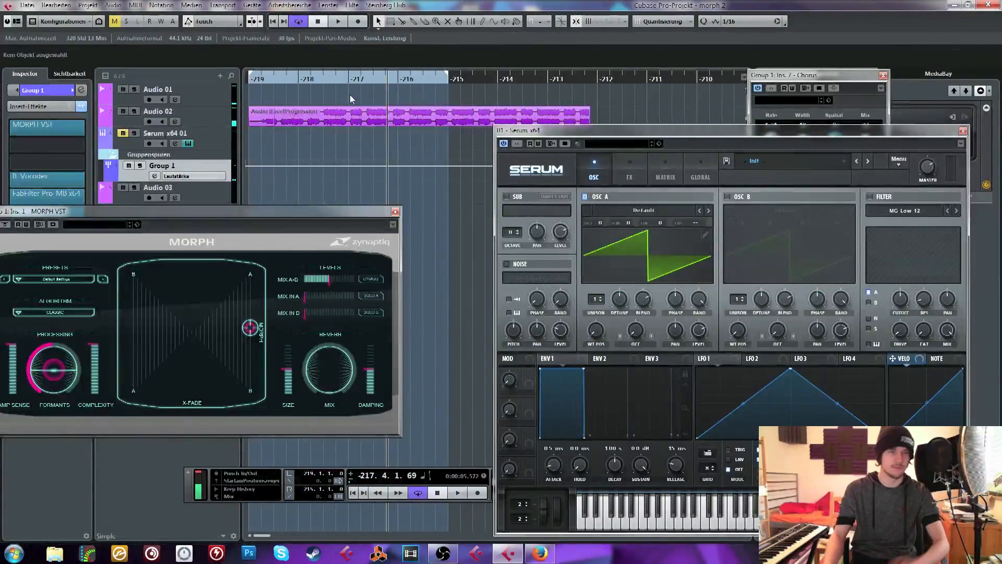
click(327, 121)
click(271, 111)
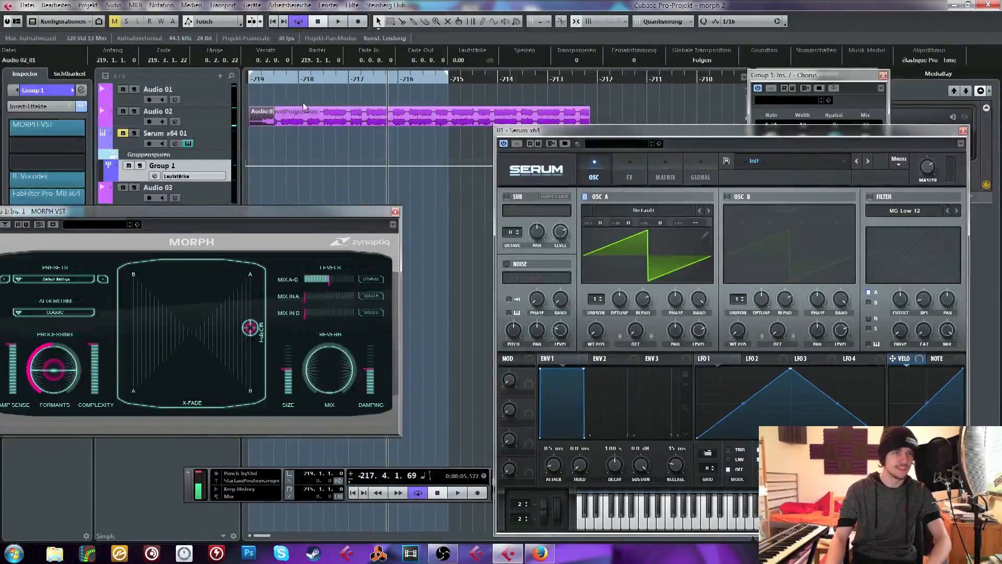
click(281, 106)
click(262, 96)
drag(262, 80, 233, 95)
Select the Audio 01 track, start an audio file import and open the Drum Loops folder inside the pack's Loops folder
click(216, 109)
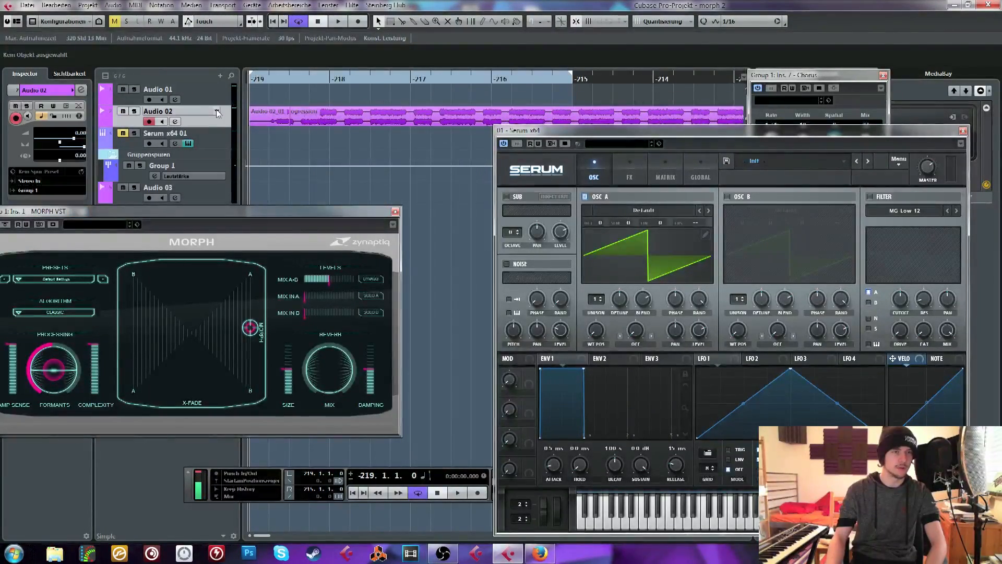
click(379, 117)
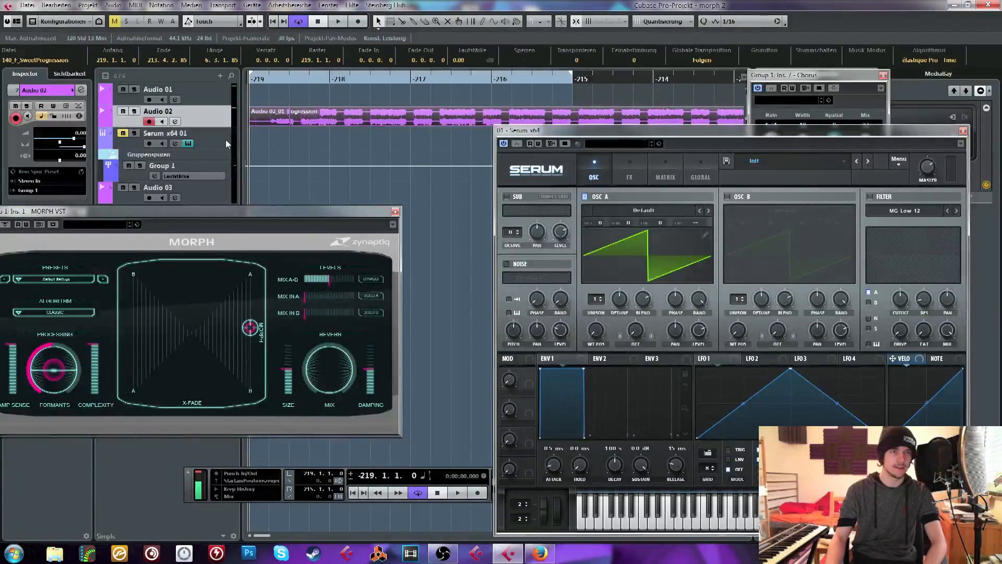
click(205, 96)
click(26, 5)
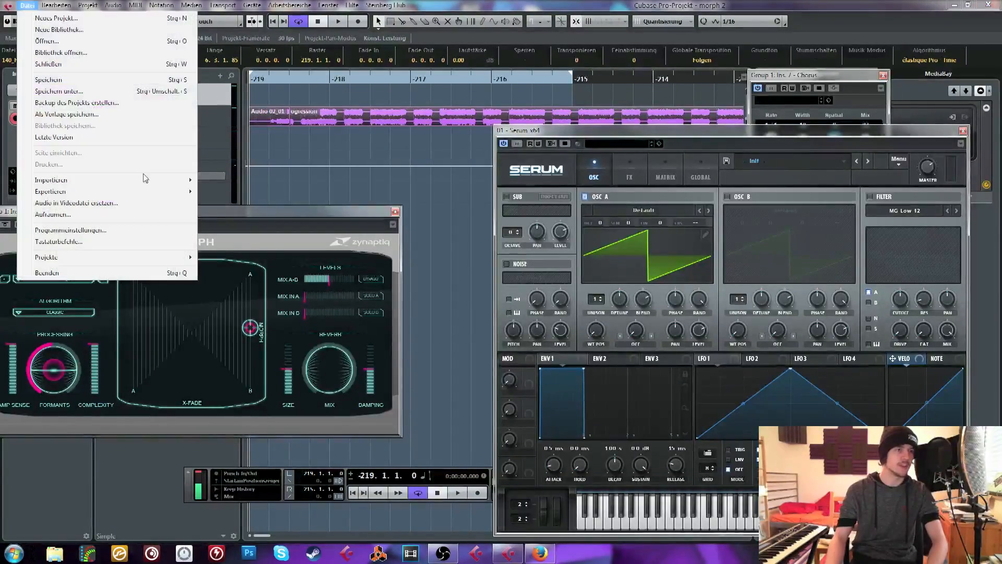
mouse_move(146, 177)
click(225, 180)
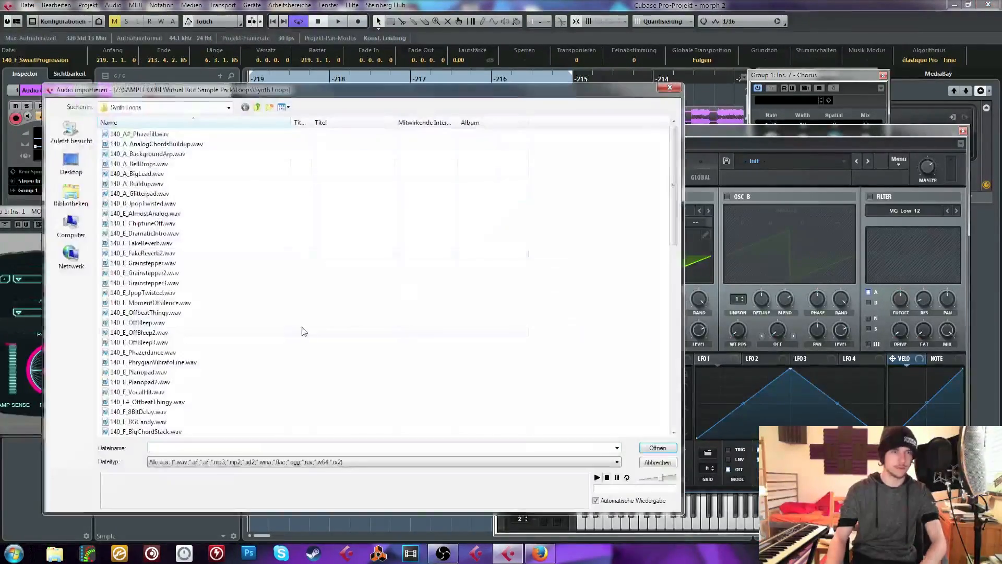
click(260, 108)
click(137, 153)
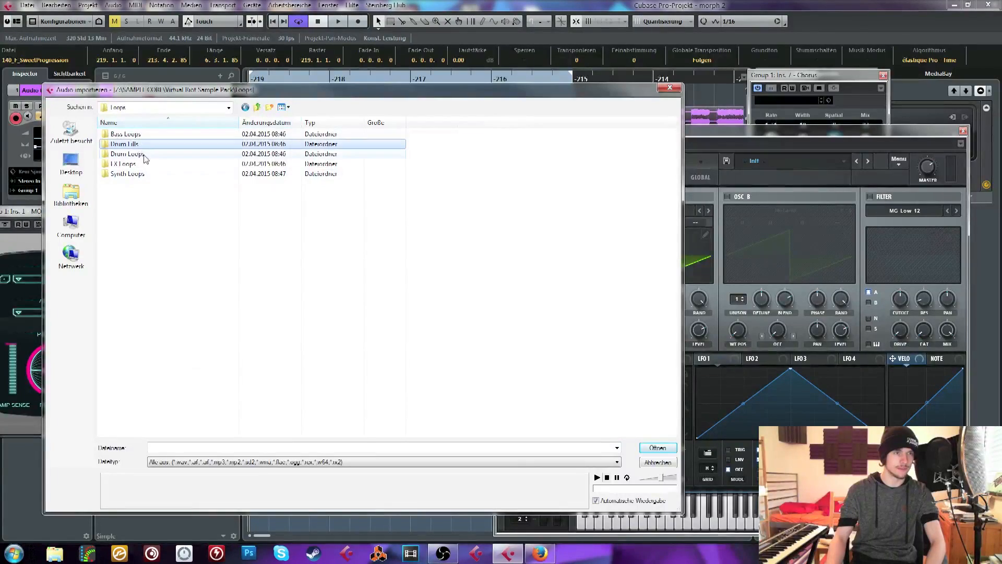
double_click(138, 155)
Audition files in the Drum Loops folder and import 140_Drumloop5.wav onto Audio 01, copying it to the project folder
click(142, 164)
click(158, 185)
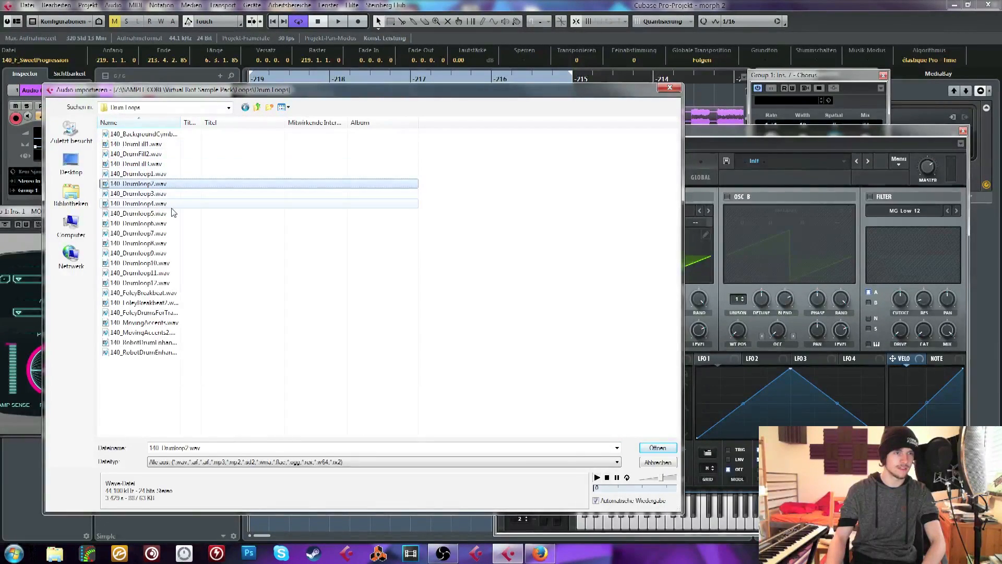
click(167, 195)
click(173, 214)
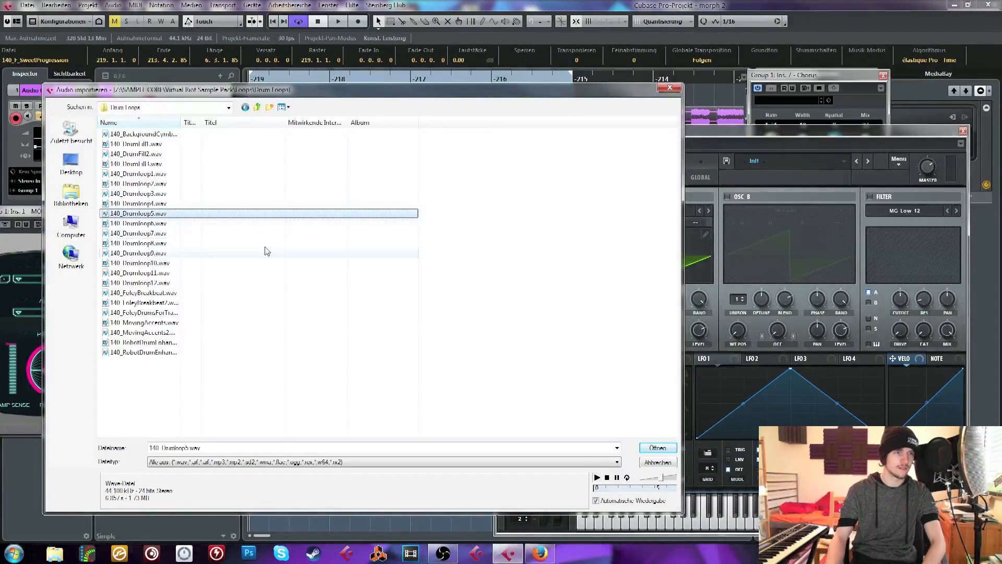
key(Down)
key(Return)
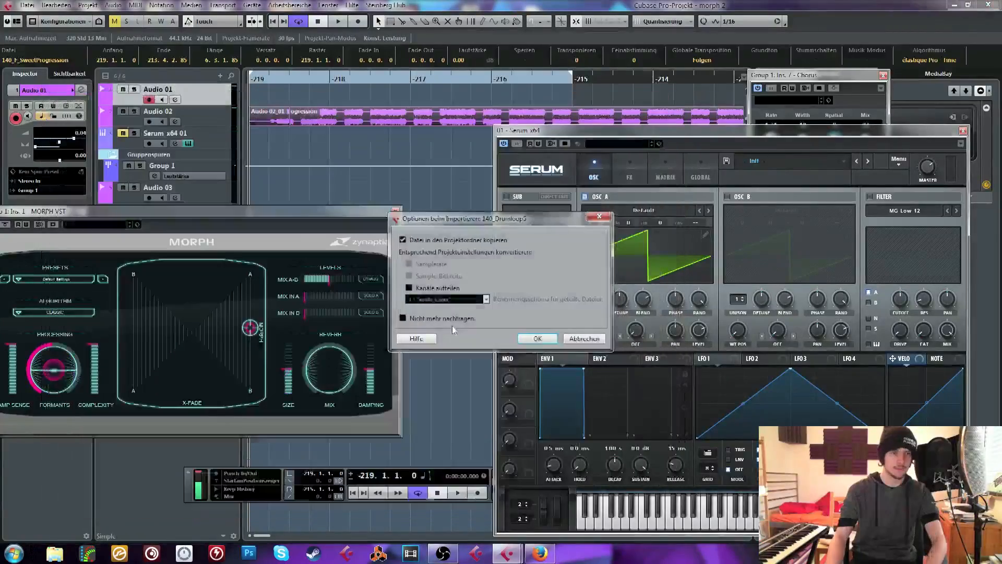
click(536, 341)
Delete the leftover Audio 02_01 clip at the start of the Audio 02 track
click(290, 101)
click(286, 118)
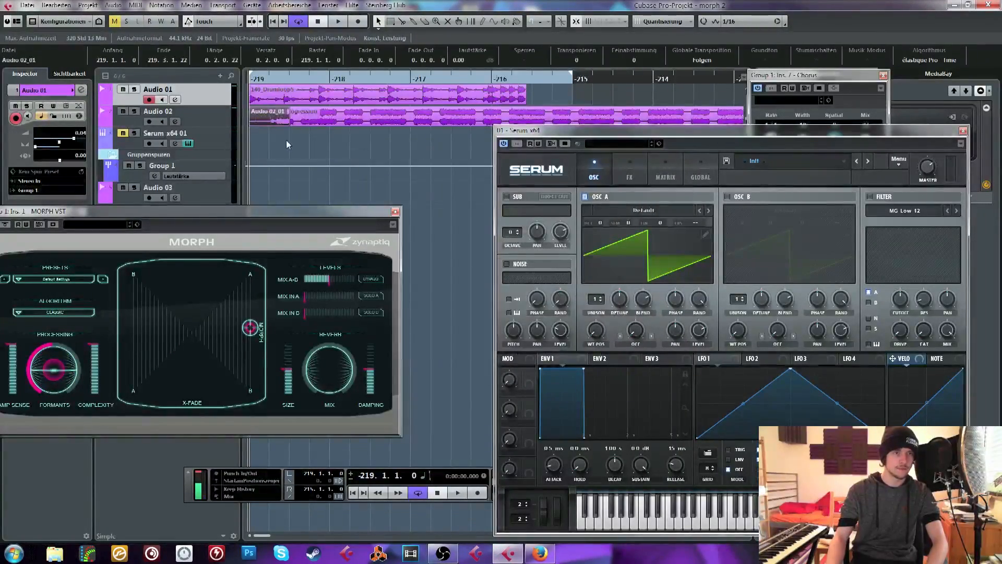
key(Delete)
Play the drum and synth loops together and shorten the loop range to the drum loop's length
click(290, 123)
key(space)
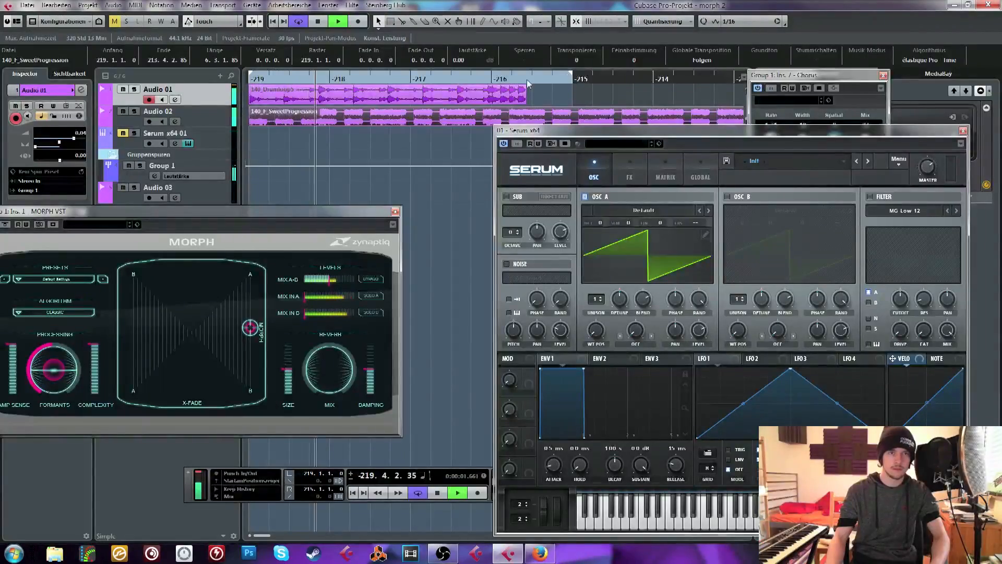
click(483, 91)
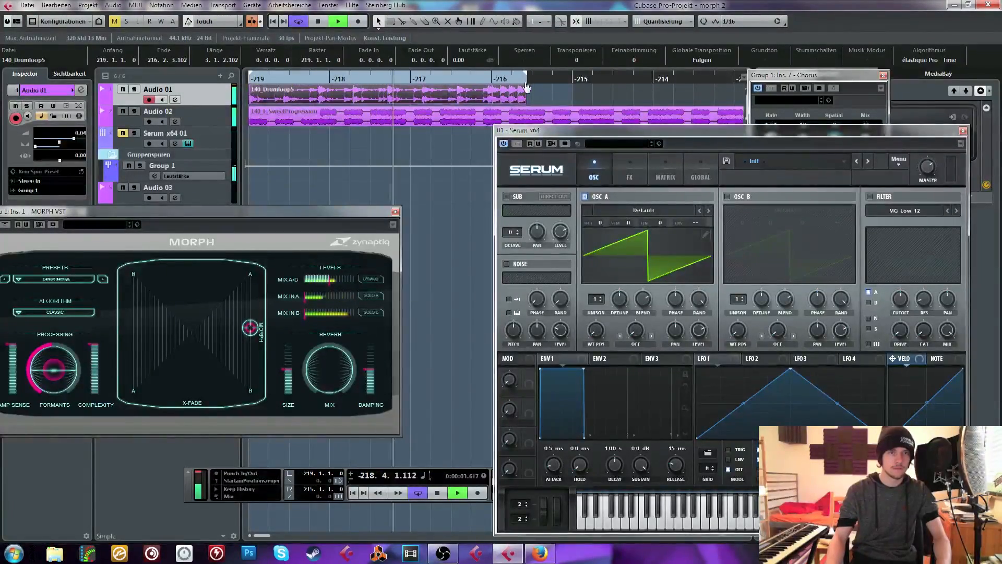
Switch MORPH from Classic to another algorithm and lower its Formants control while the loops play
click(59, 312)
click(86, 340)
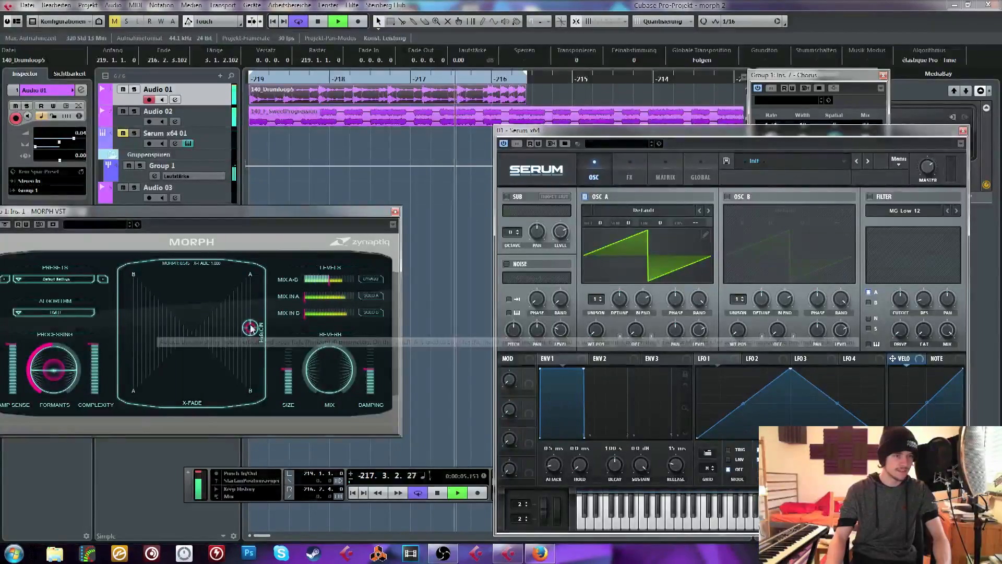
click(65, 312)
click(355, 169)
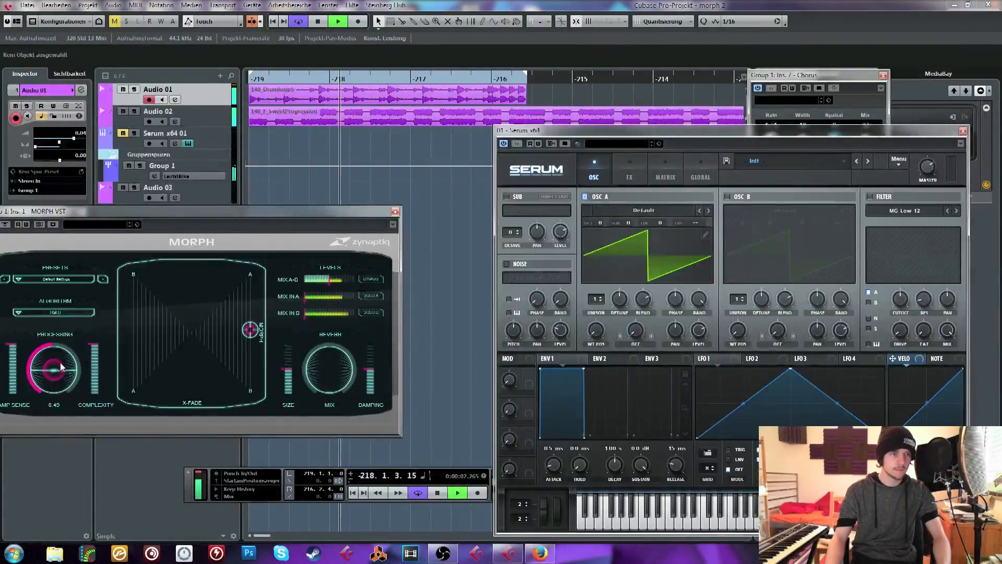
drag(60, 362, 63, 370)
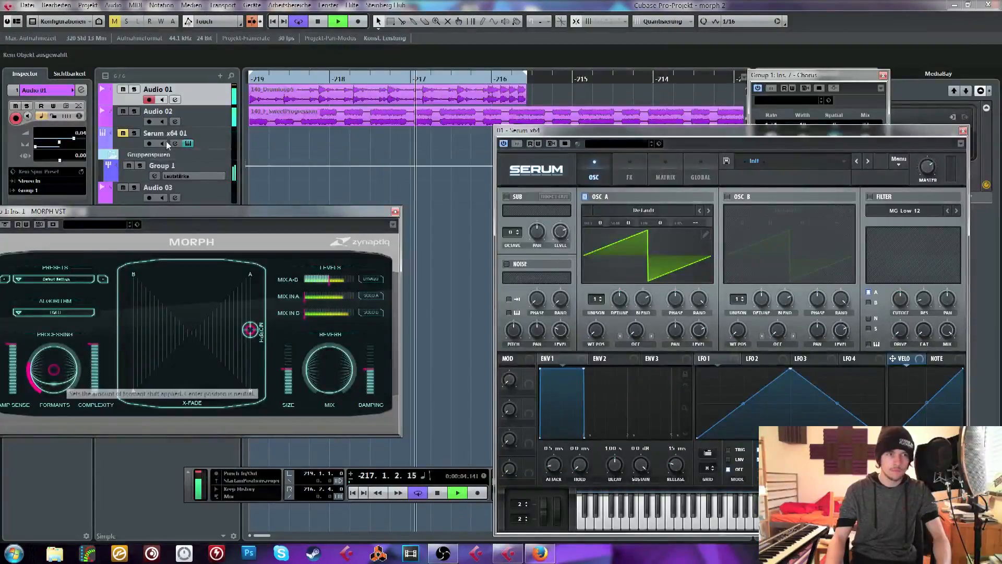
click(207, 111)
click(208, 101)
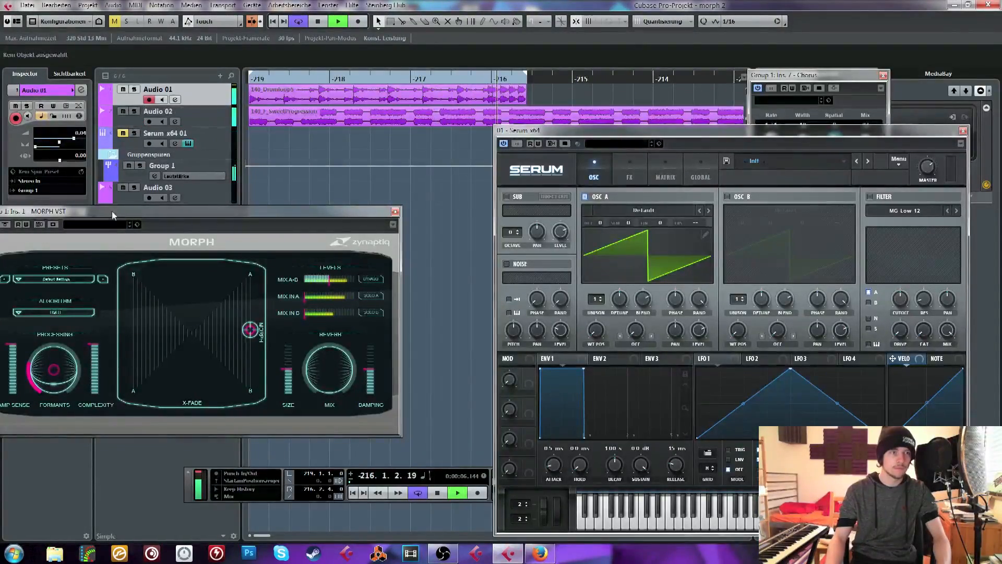
Move the MORPH window clear of the inspector, stop playback and load FabFilter Pro-Q 2 in Audio 01's first insert slot
drag(112, 211, 195, 242)
key(space)
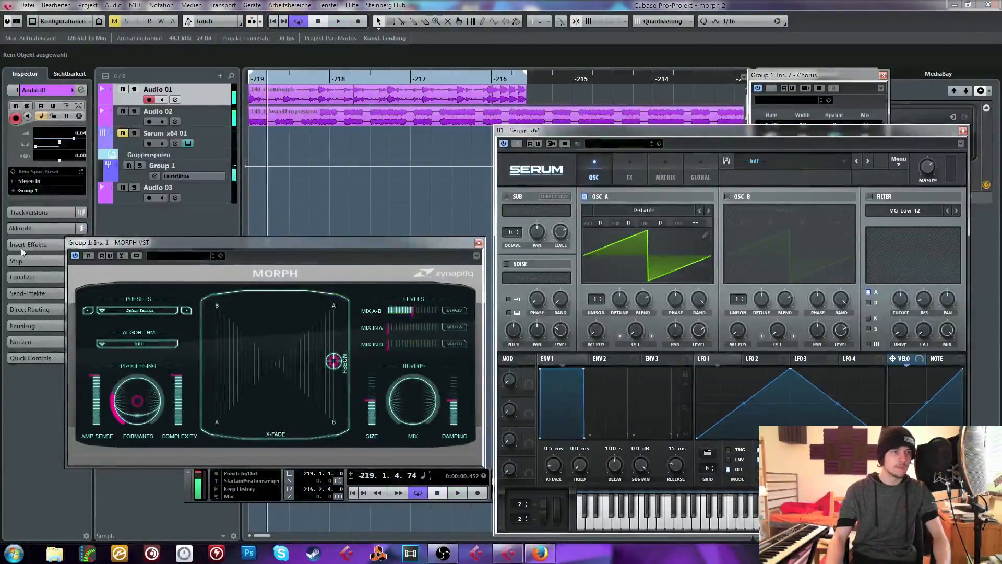
click(20, 245)
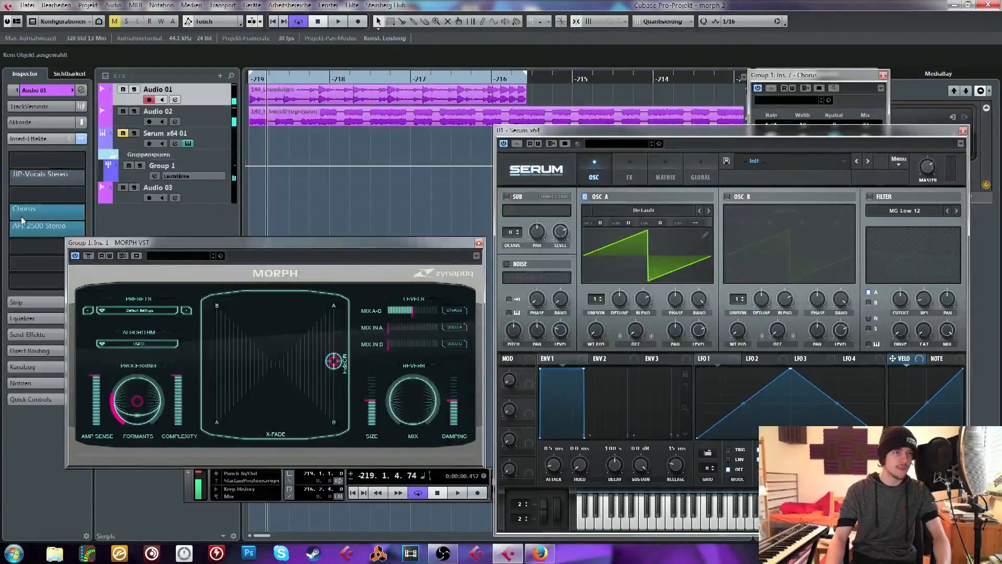
click(39, 165)
click(25, 262)
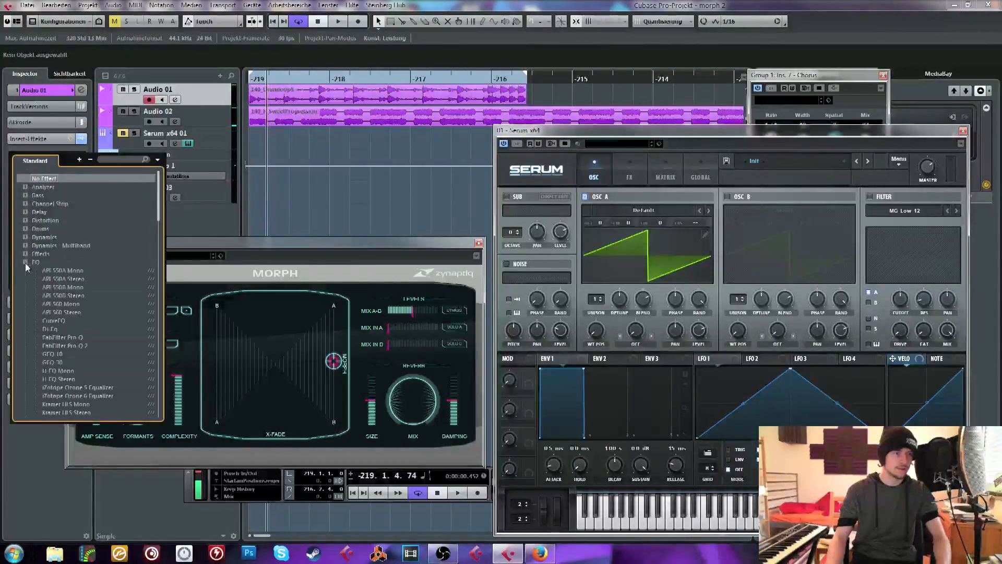
click(65, 345)
drag(238, 218, 273, 202)
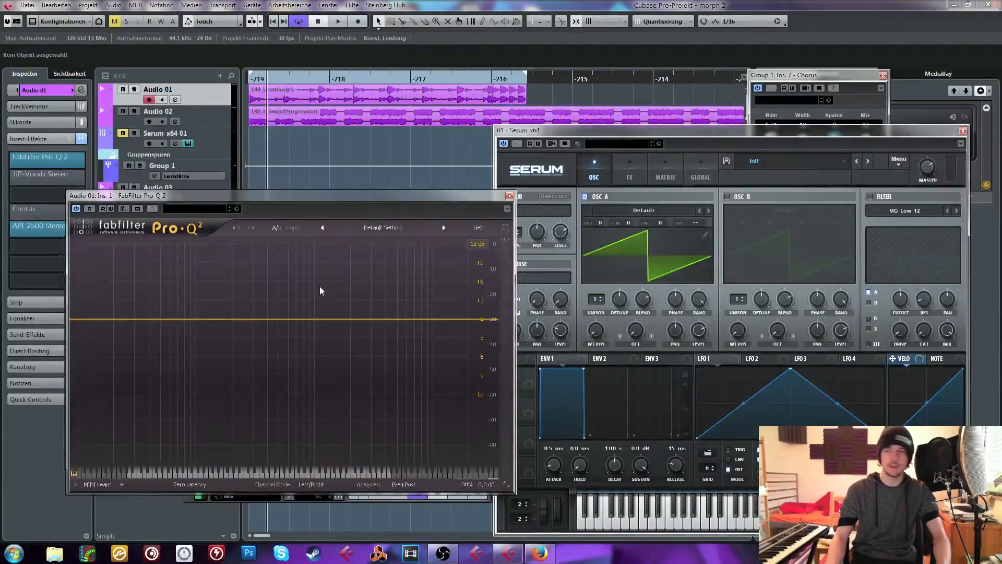
During playback, give the drum loop a strong midrange boost and a cut of about 12.7 dB near 10 kHz in Pro-Q 2
key(space)
drag(285, 319, 280, 248)
drag(431, 318, 434, 349)
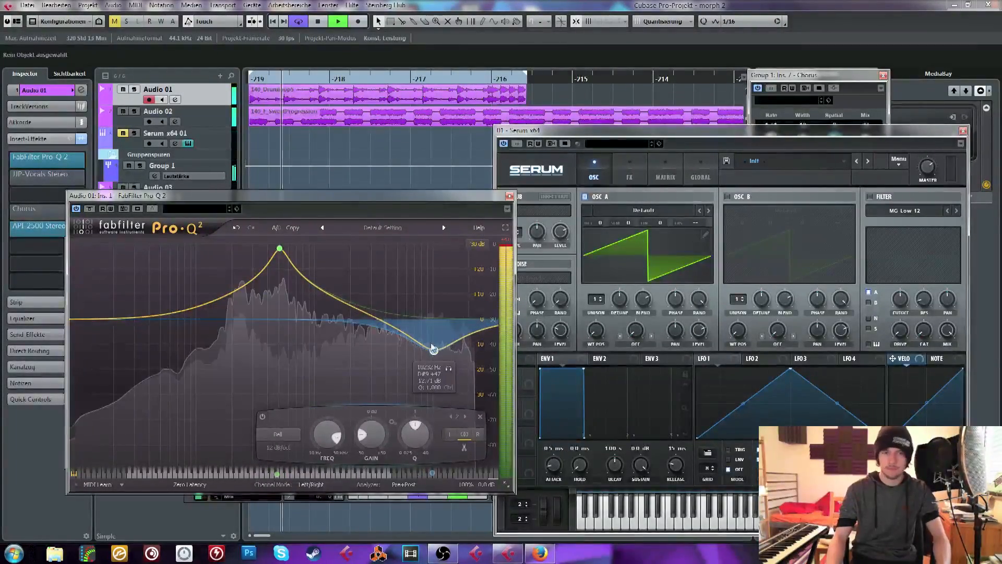
click(510, 197)
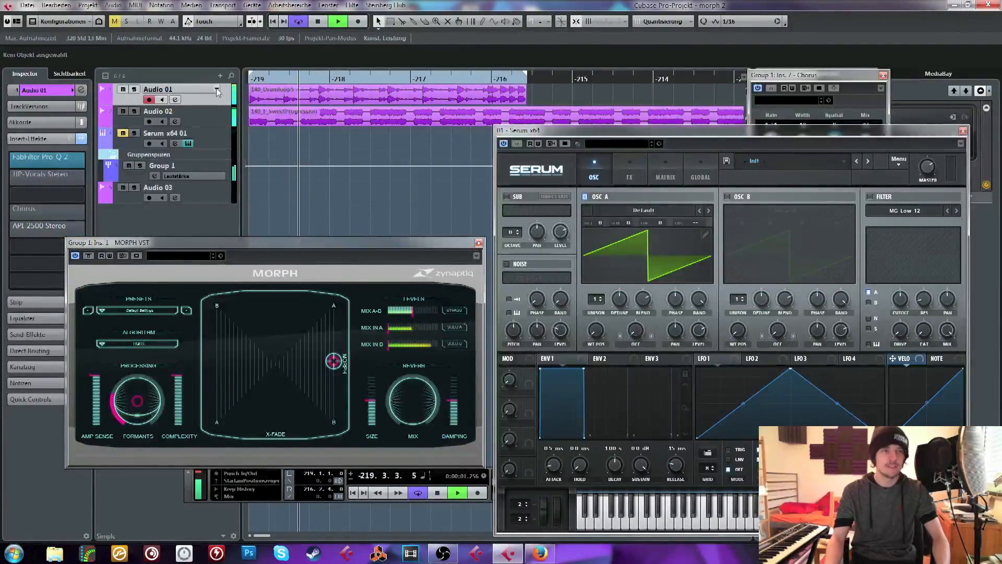
Open the FabFilter Pro-Q 2 insert on Group 1 and raise a high shelf at about 4 kHz
click(194, 166)
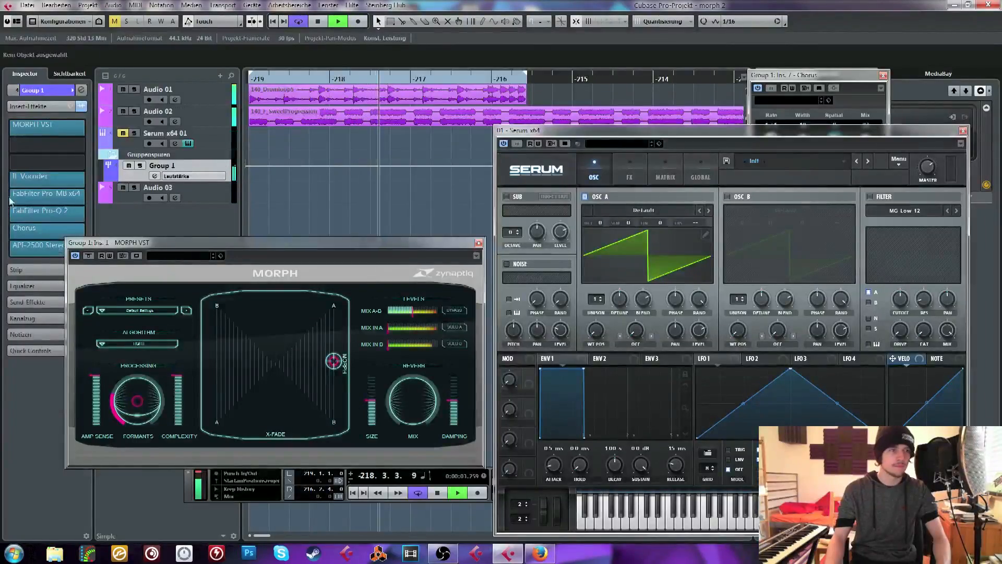
click(45, 93)
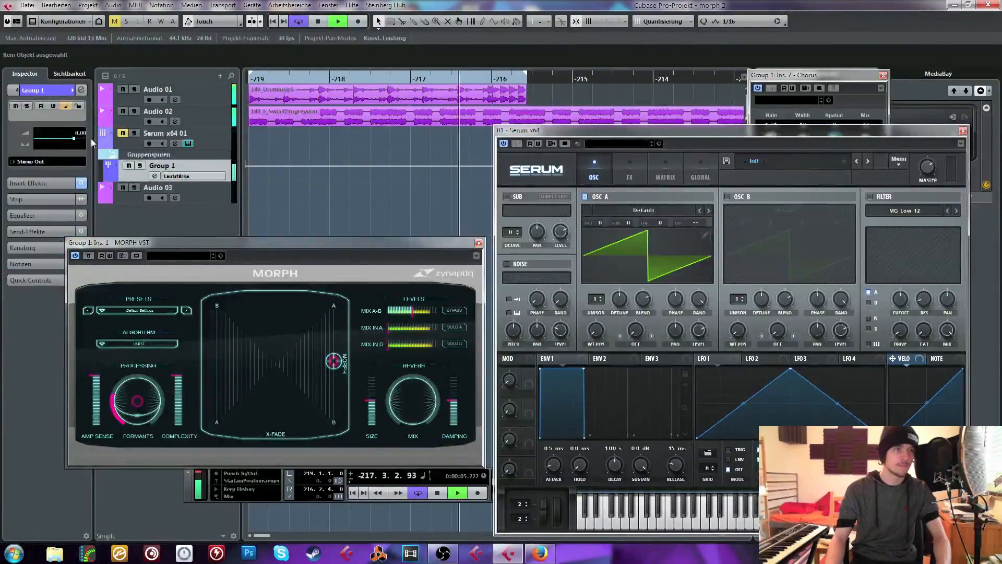
click(32, 183)
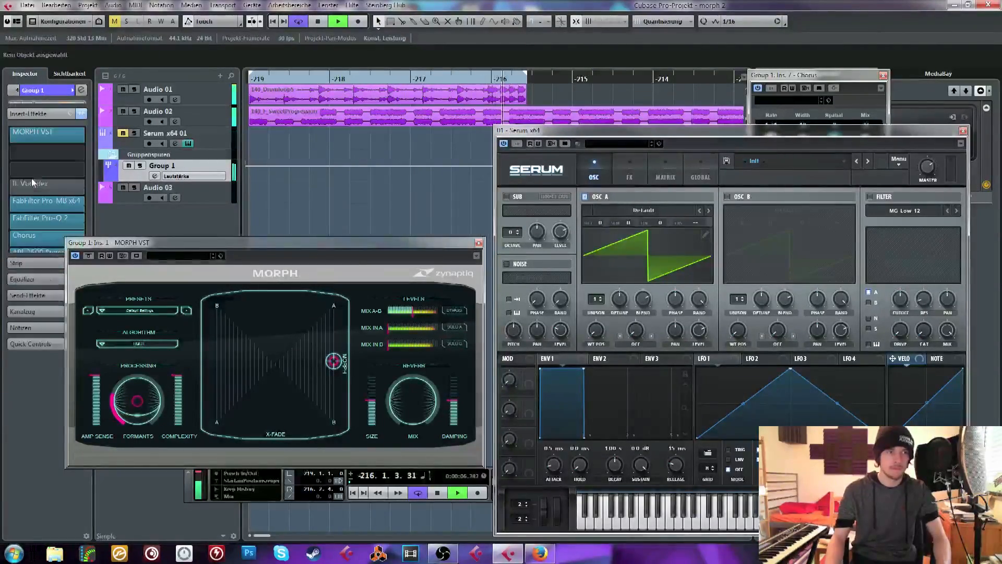
click(33, 214)
drag(832, 255, 771, 204)
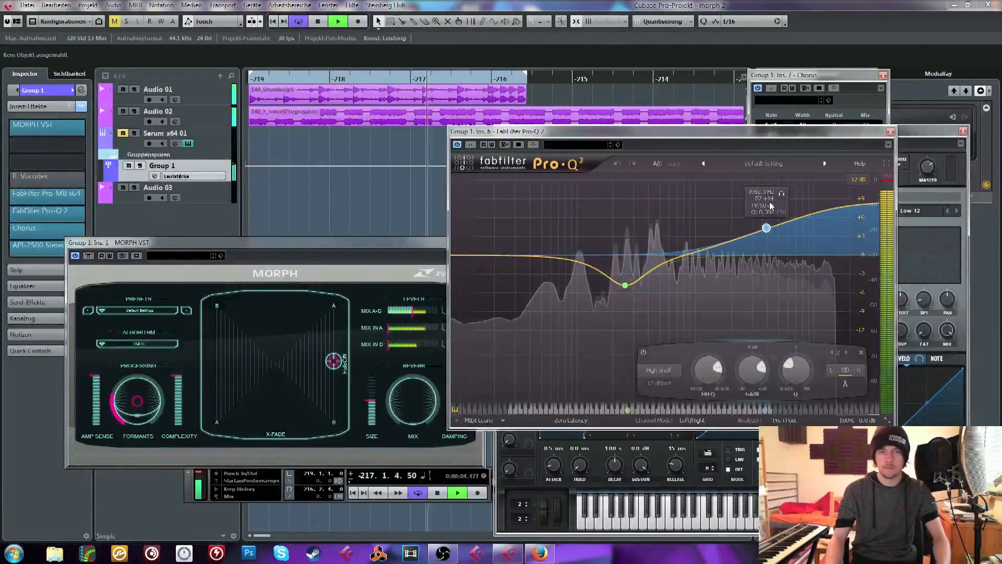
Load OTT in Group 1's third insert slot, lower its Depth to 0 % and close its window
click(42, 160)
text(o)
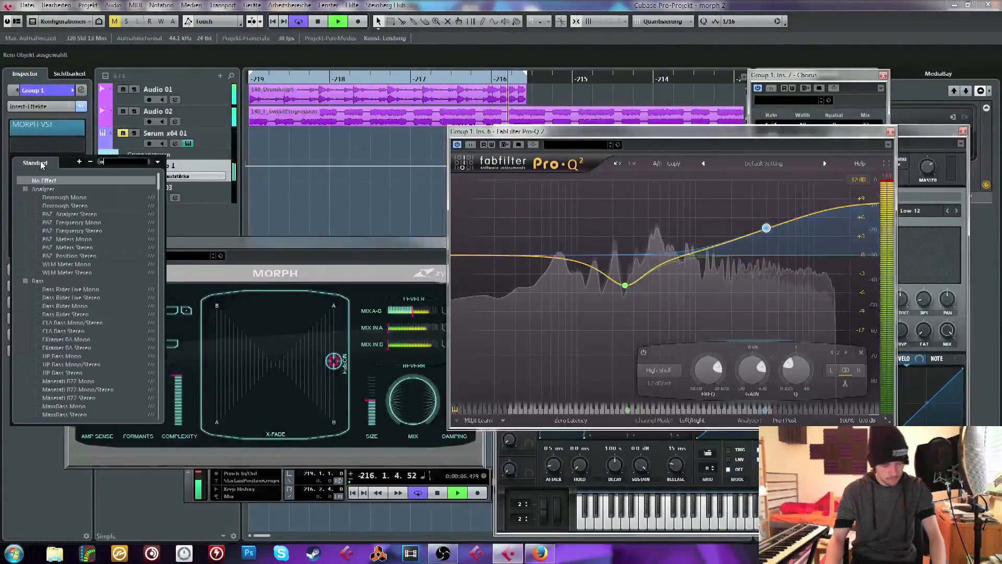
text(tt)
click(59, 189)
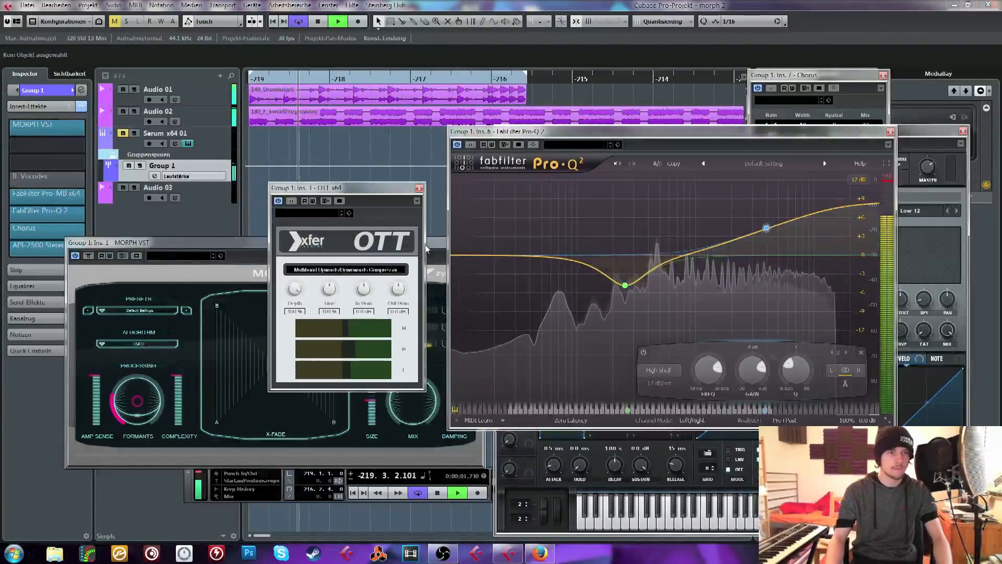
drag(294, 290, 294, 334)
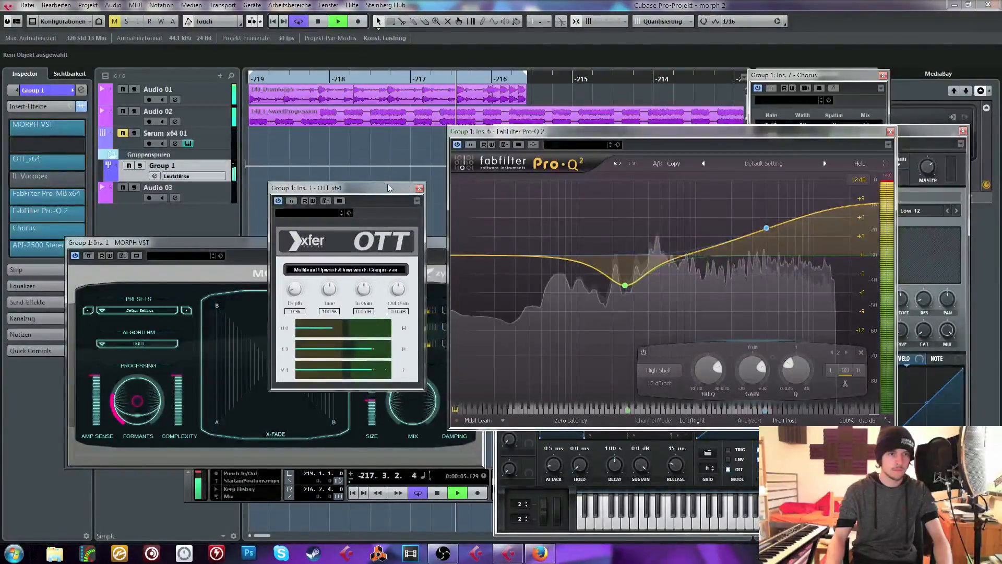
click(419, 188)
Bring the high shelf and bell bands in Group 1's Pro-Q 2 back to about 0 dB and stop playback
drag(767, 228, 768, 268)
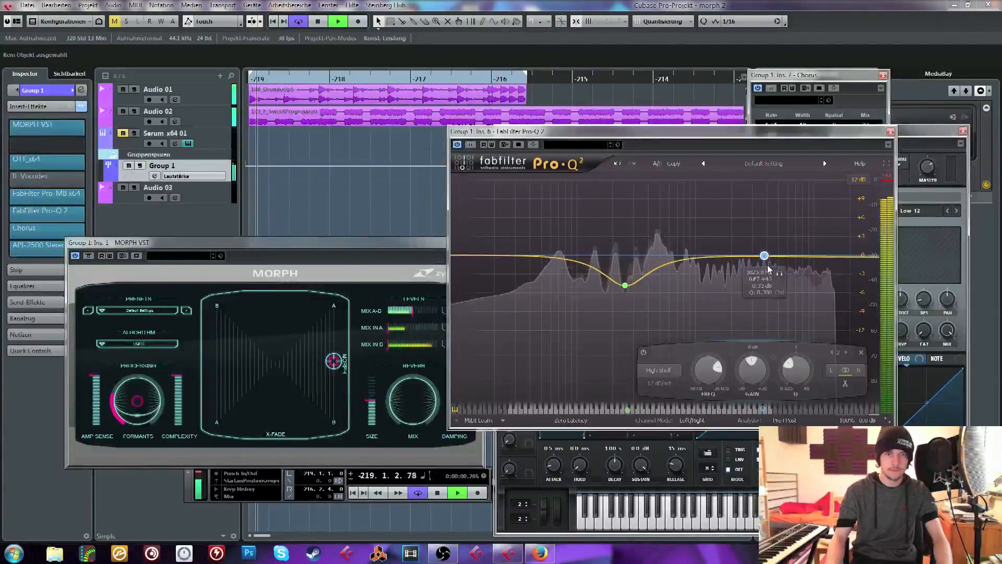
key(space)
drag(625, 287, 634, 261)
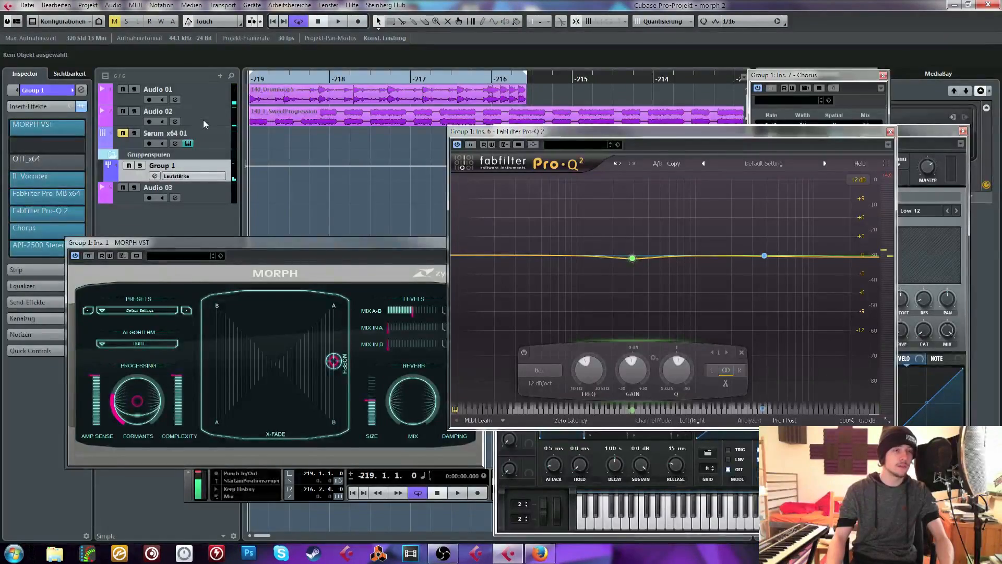
Audition MORPH with its point on the A side, move it across to the B side, and set Formants to about 0.49
click(334, 364)
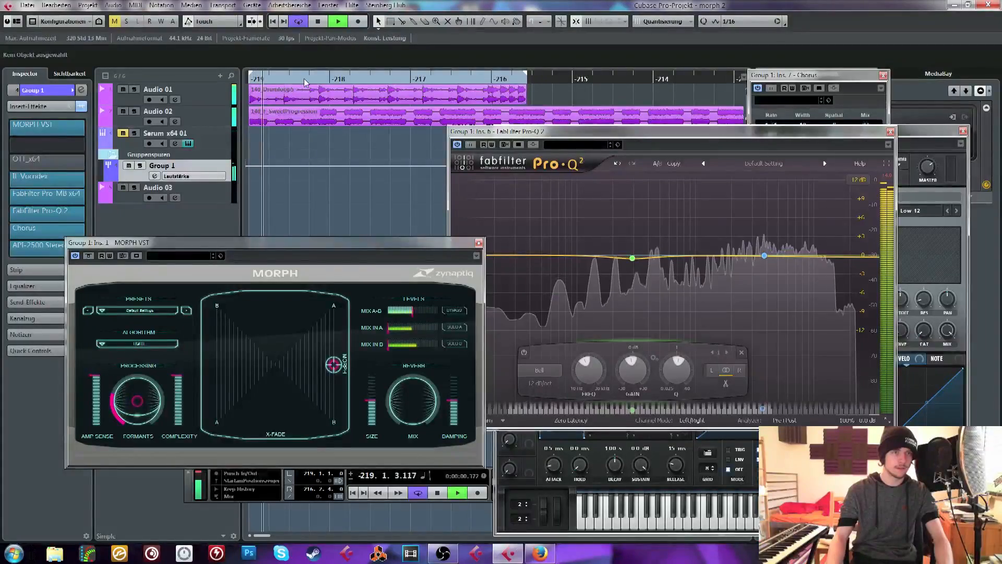
key(space)
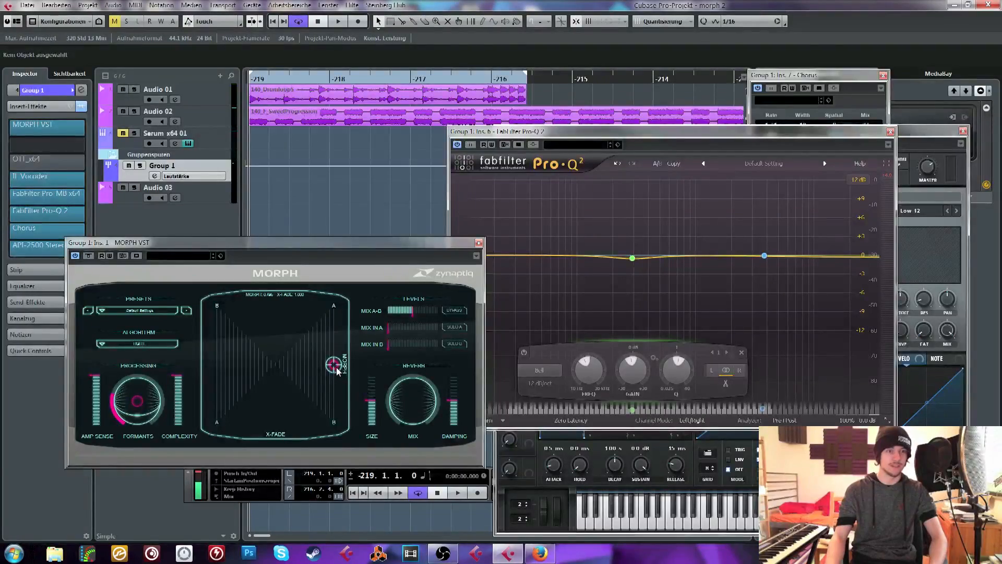
drag(337, 371, 196, 373)
key(space)
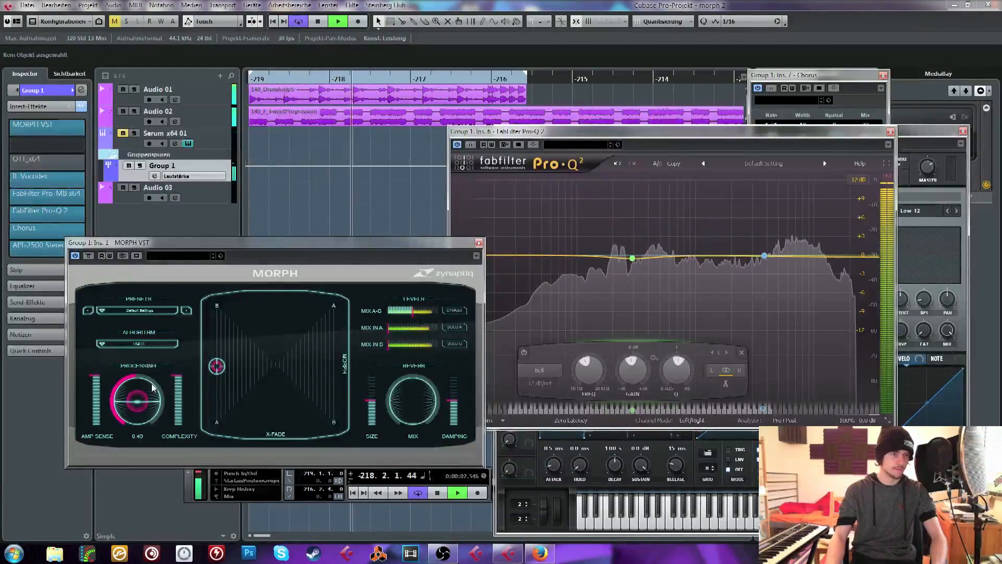
key(space)
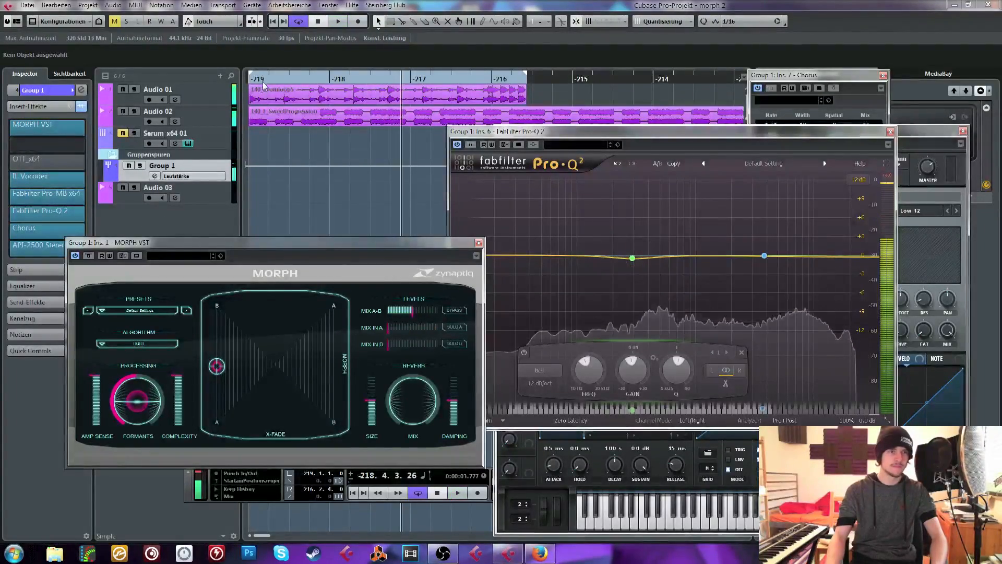
Re-enable the vocoder insert on Group 1 and play the morphed loops to compare the sound
key(space)
click(18, 181)
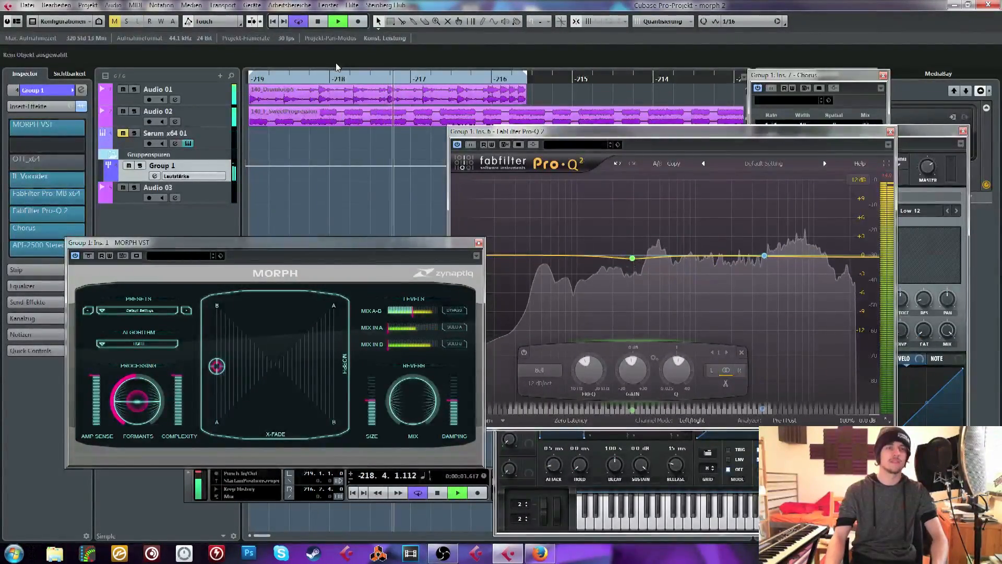
key(space)
Select the Audio 01 track and bypass its FabFilter Pro-Q 2 insert while auditioning the loops
click(210, 120)
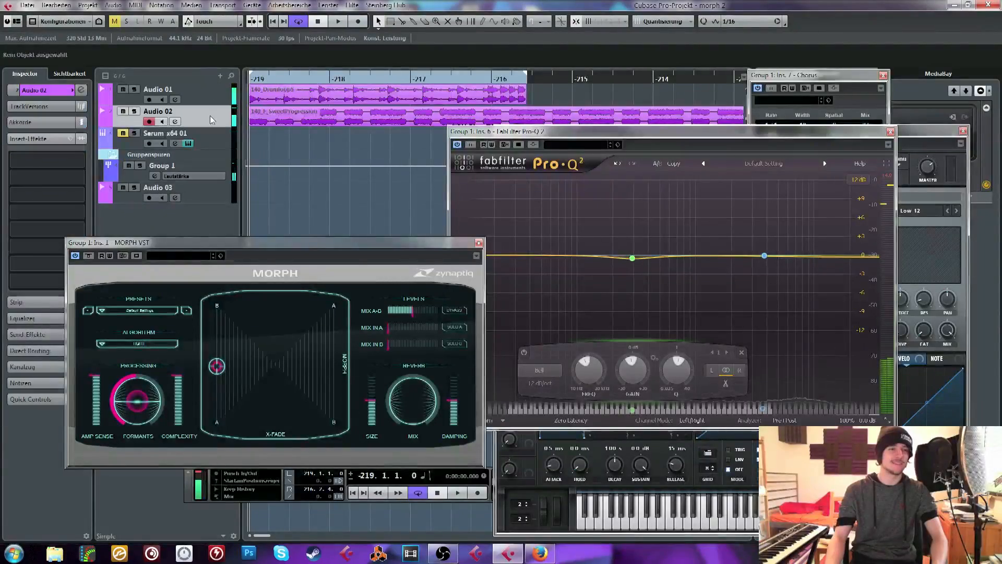
click(218, 137)
click(217, 95)
key(space)
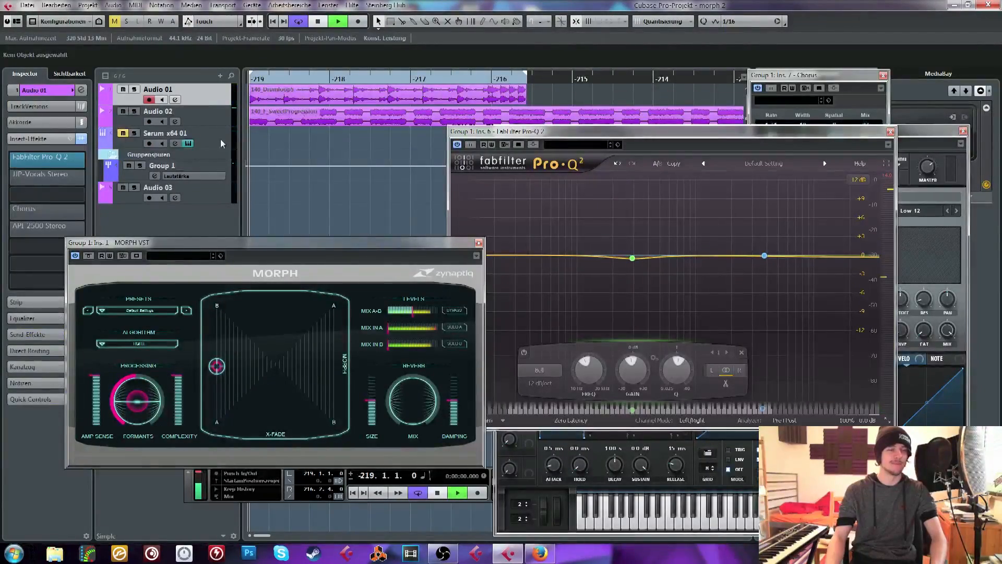
mouse_move(9, 163)
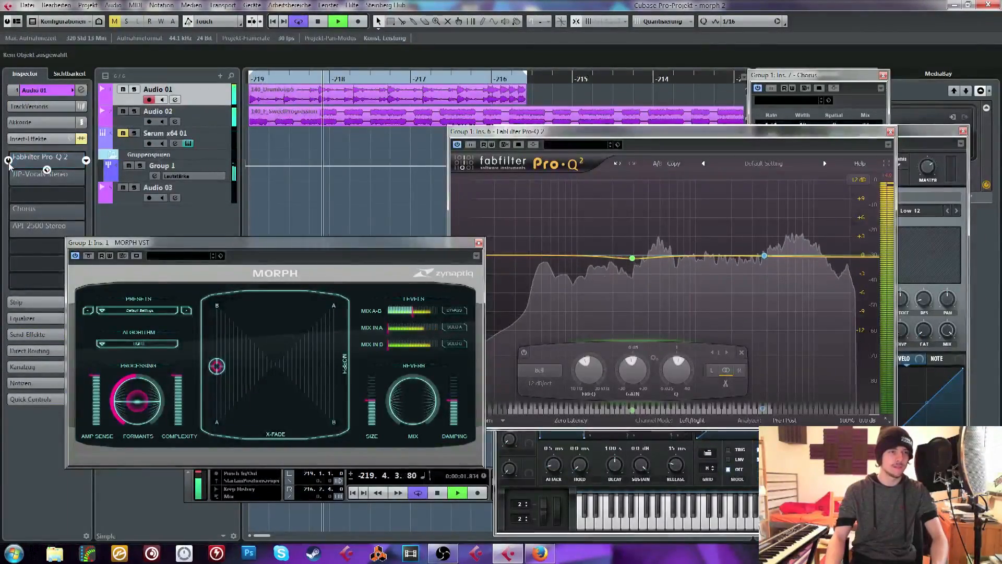
key(space)
Select the Audio 02 track and move MORPH's point back across to the A side, slightly above the middle
click(213, 118)
click(250, 79)
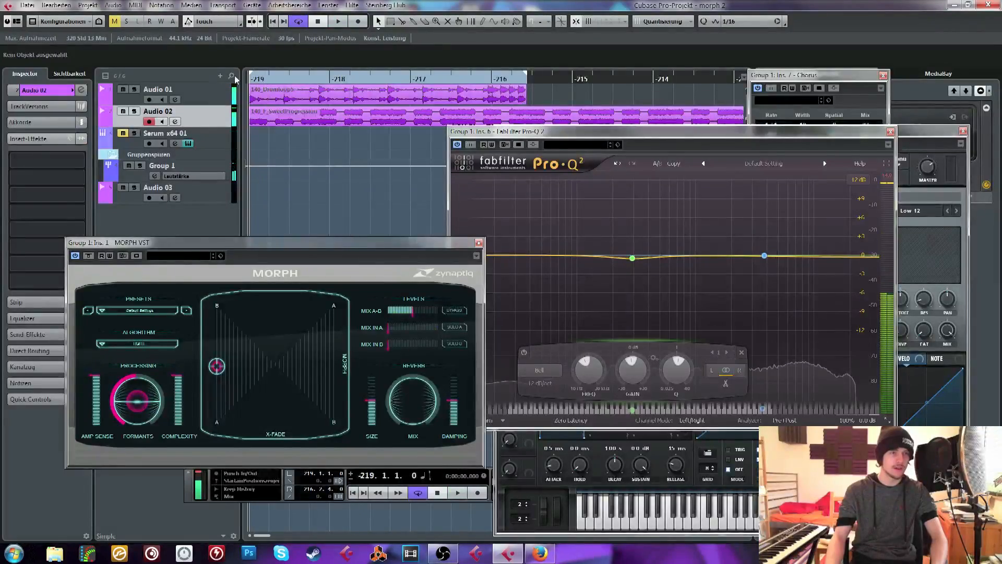
drag(240, 382, 340, 360)
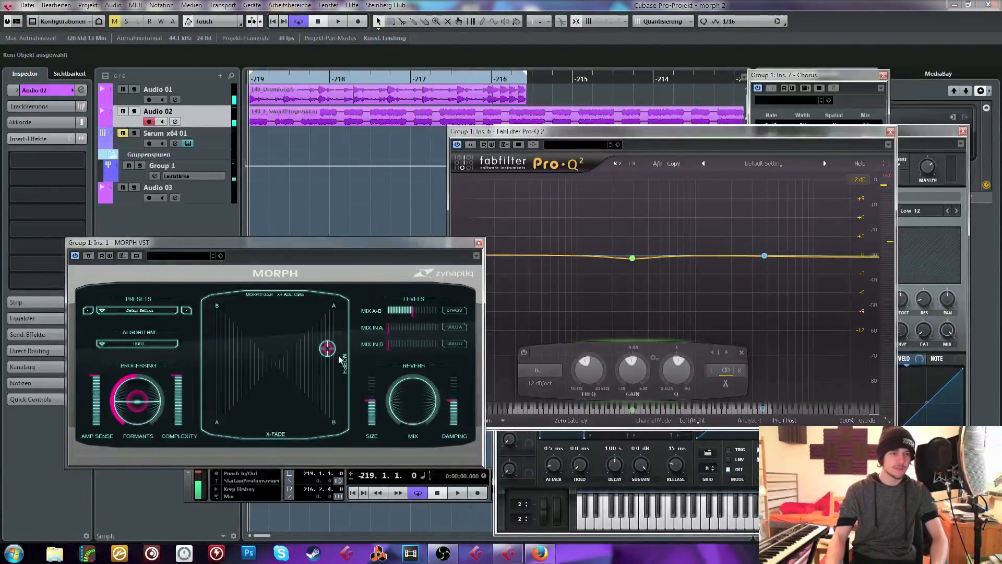
Move MORPH's point to the middle of the B side and delete the drum loop from the Audio 01 track
key(space)
drag(334, 306, 217, 363)
click(275, 94)
key(Delete)
key(space)
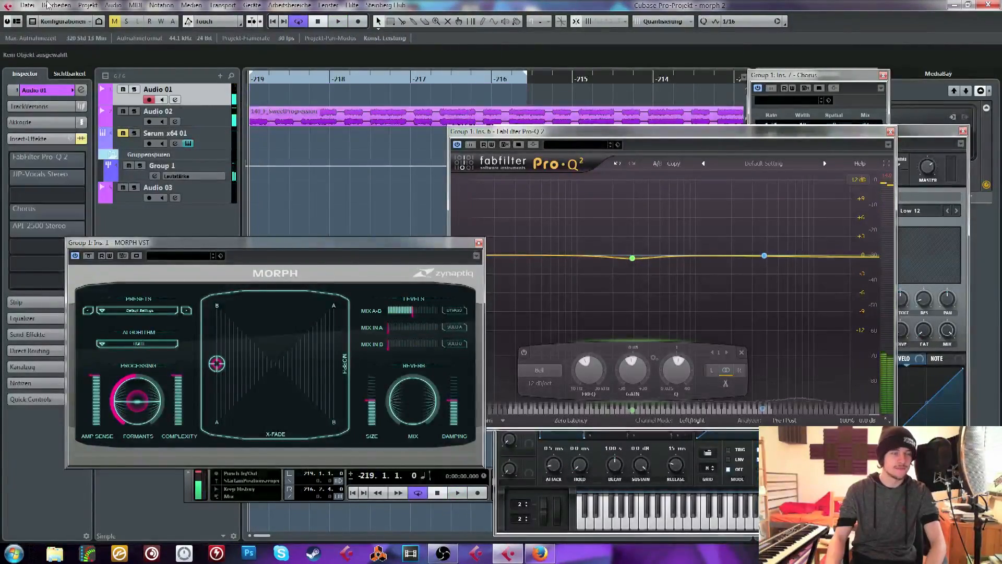
Start an audio file import for the Audio 01 track and browse to the sample pack's Synth Loops folder
click(24, 8)
mouse_move(62, 179)
click(224, 179)
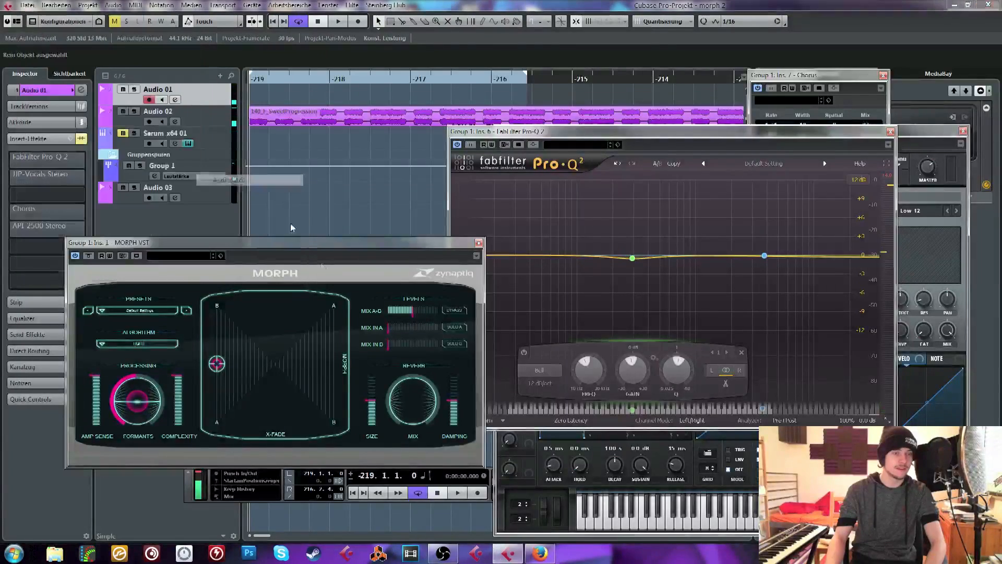
click(257, 107)
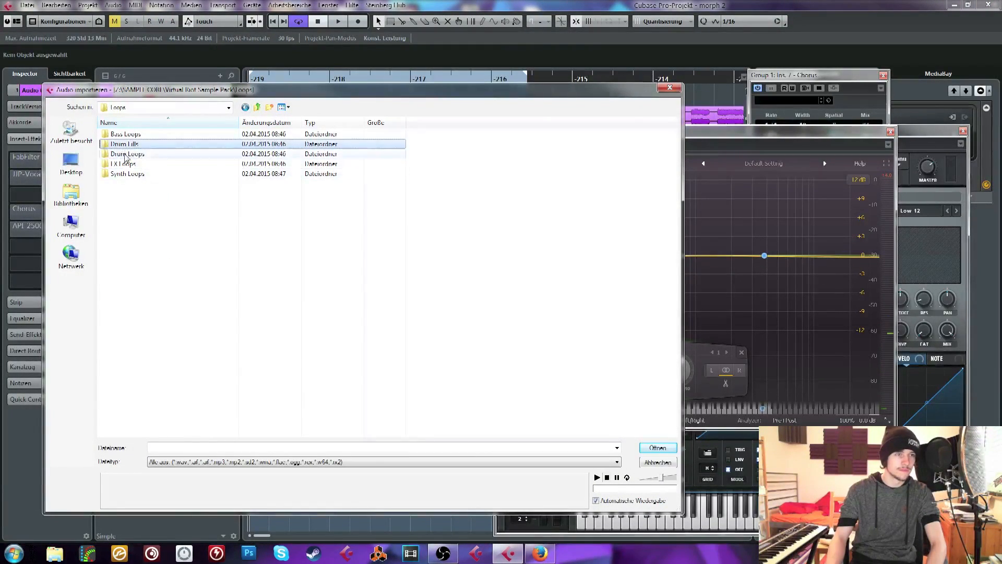
double_click(131, 174)
scroll(236, 199, down, 15)
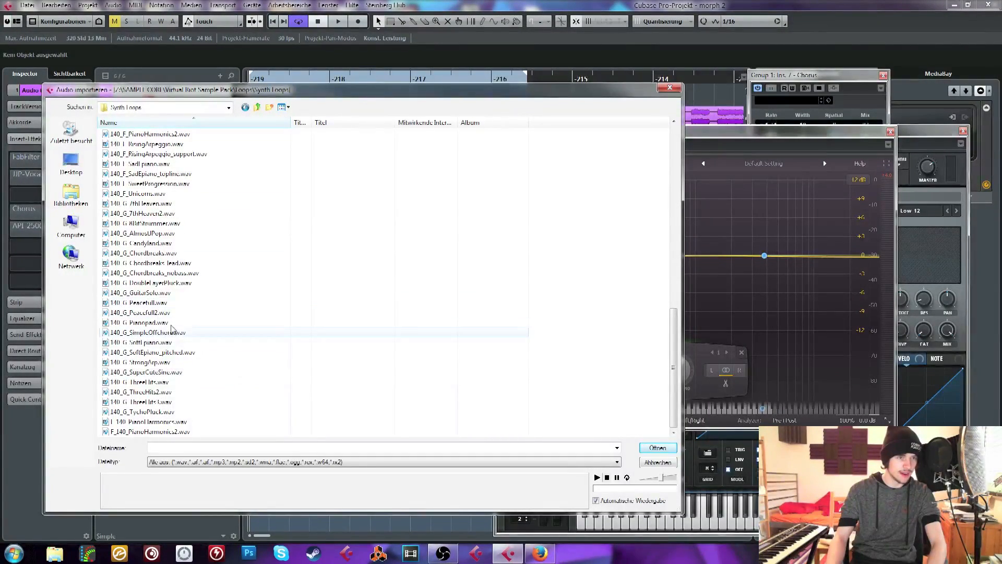
Preview several of the 140_G synth loops and import 140_G_StrongArp.wav onto the Audio 01 track
click(154, 254)
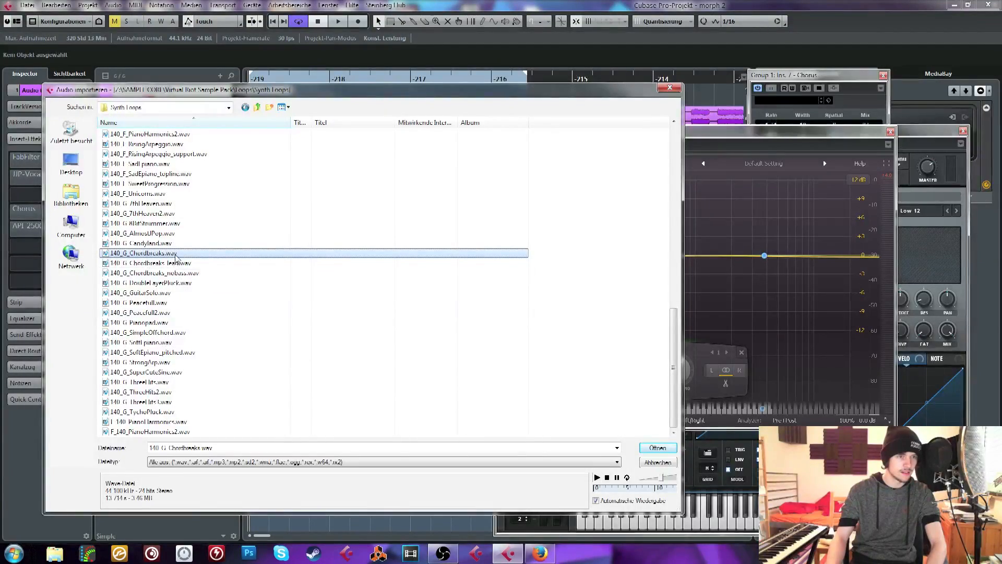
click(175, 263)
click(208, 352)
key(Down)
key(Down)
key(Down)
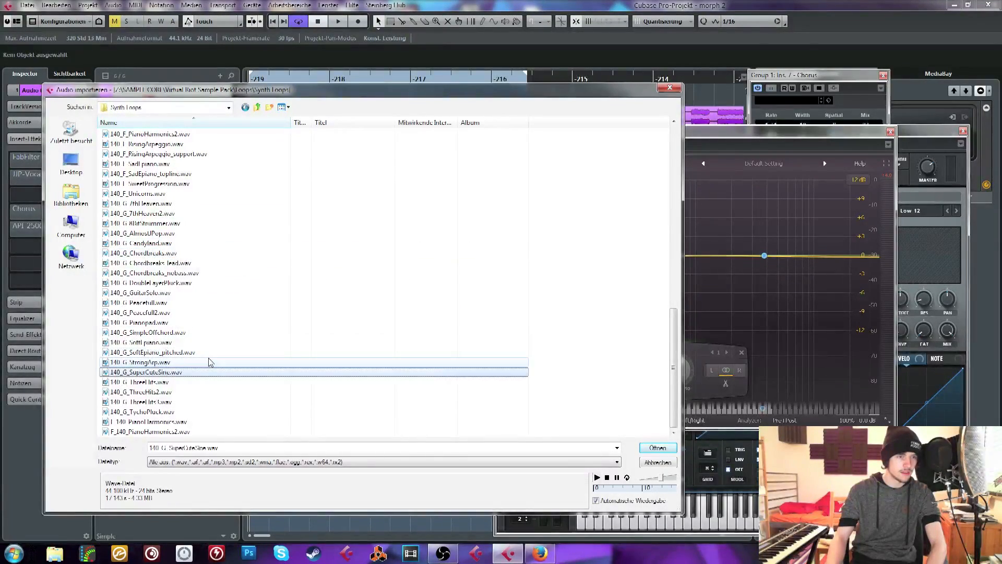
click(165, 392)
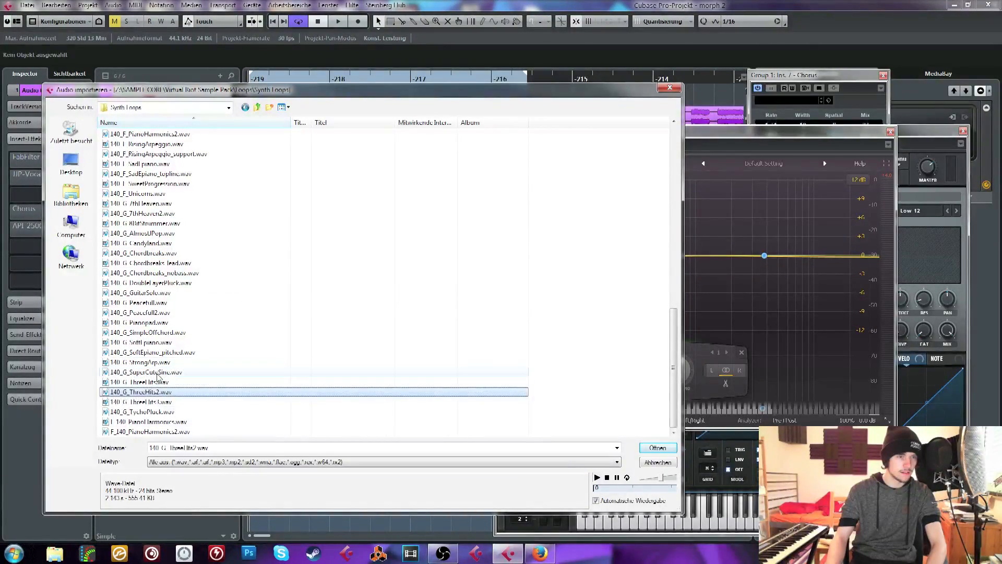
click(159, 373)
click(152, 364)
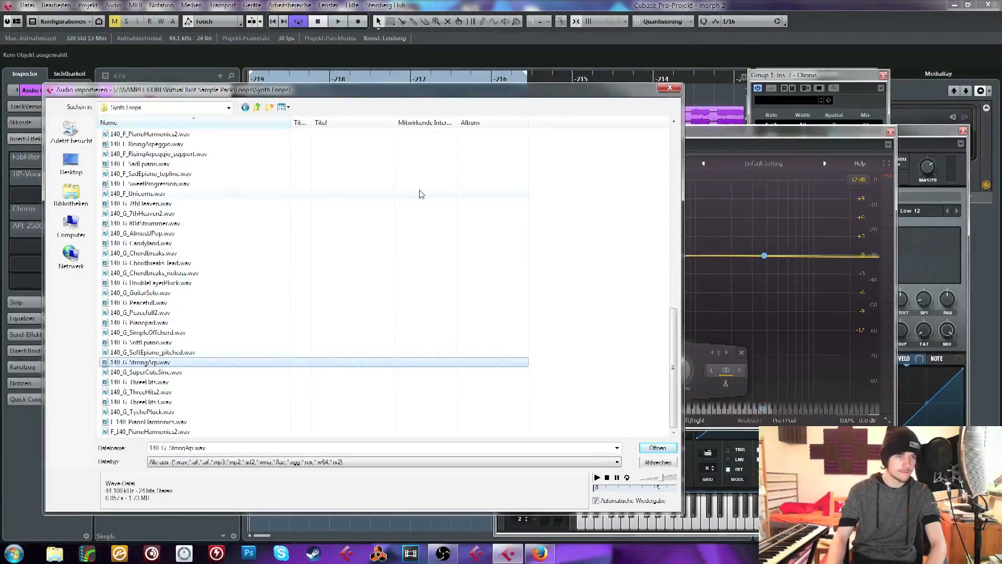
key(Return)
click(538, 339)
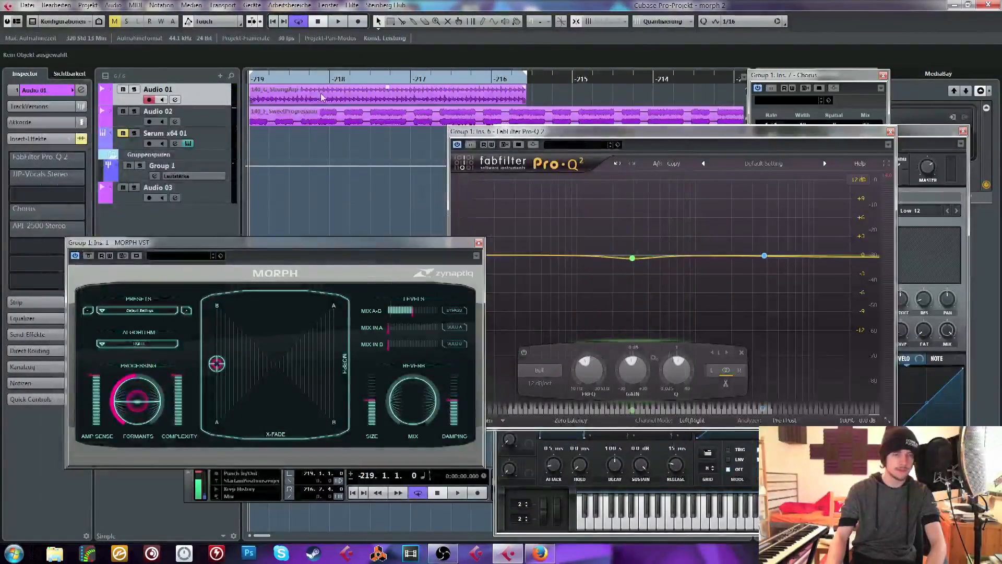
Audition the StrongArp loop through MORPH with its point in the upper-right A corner, followed by the lower-right B corner
click(274, 153)
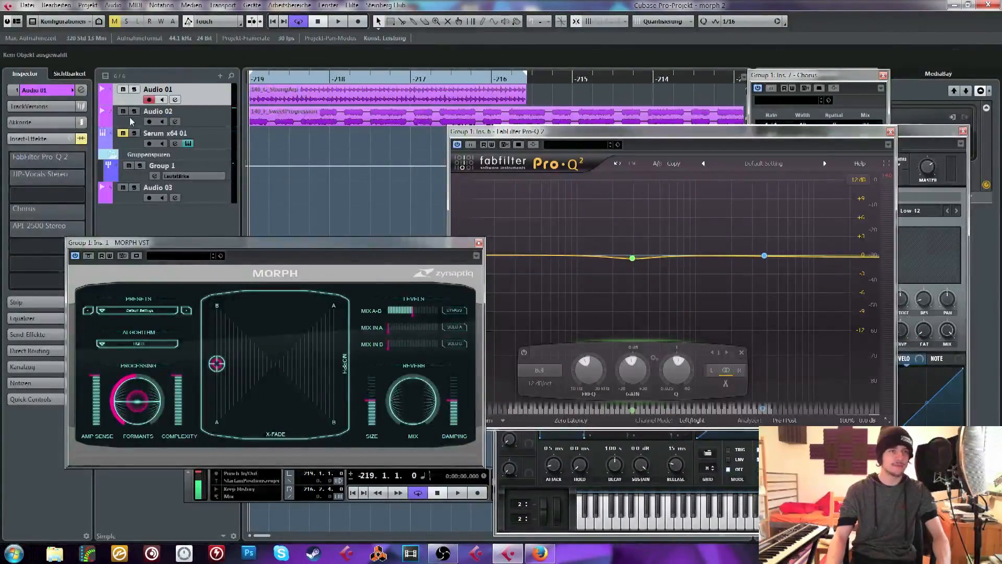
drag(217, 364, 421, 371)
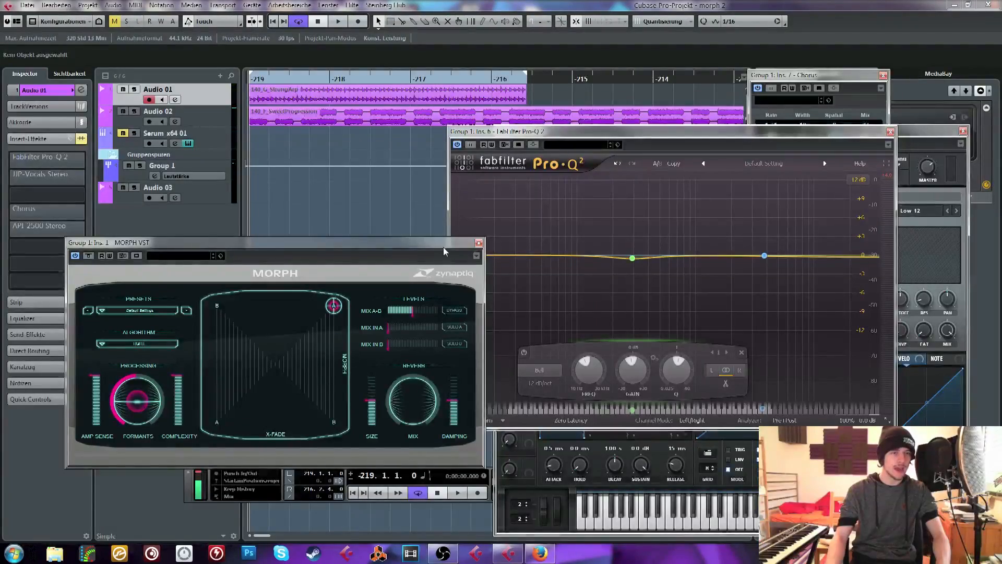
key(space)
key(space)
drag(334, 306, 367, 448)
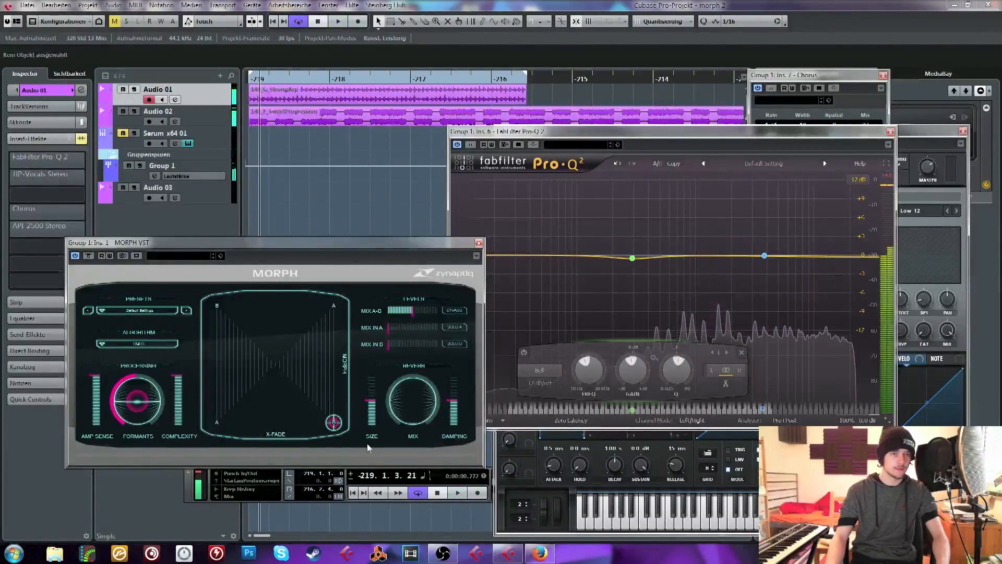
key(space)
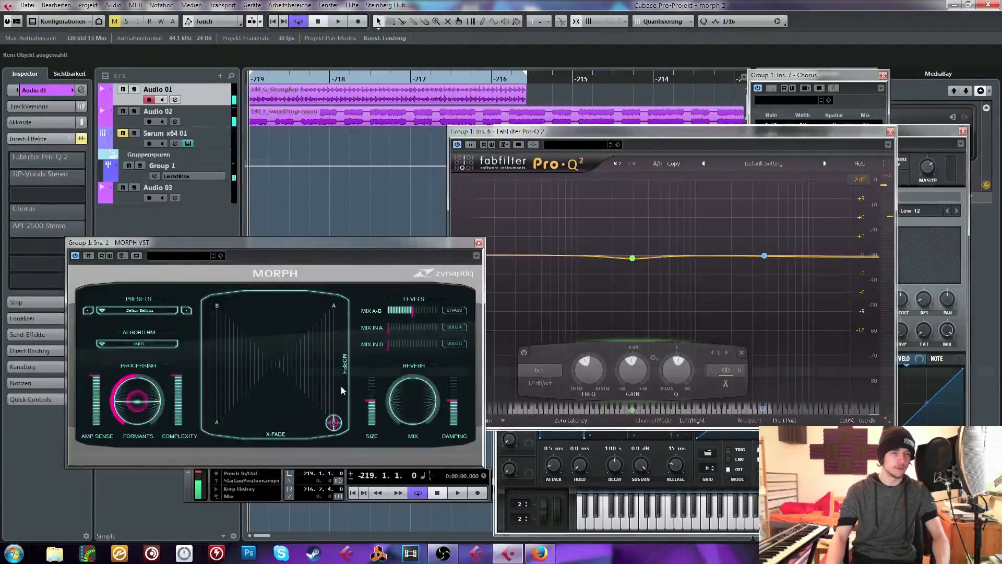
Play the loops with MORPH's point at mid-height on the pad's left edge and sweep it across to the right edge
drag(342, 391, 191, 361)
key(space)
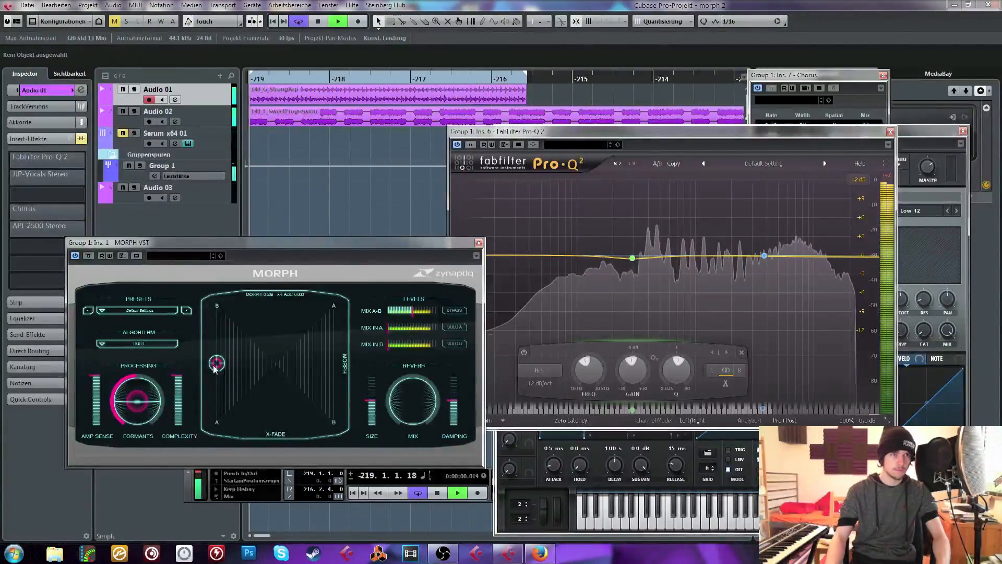
drag(215, 363, 334, 360)
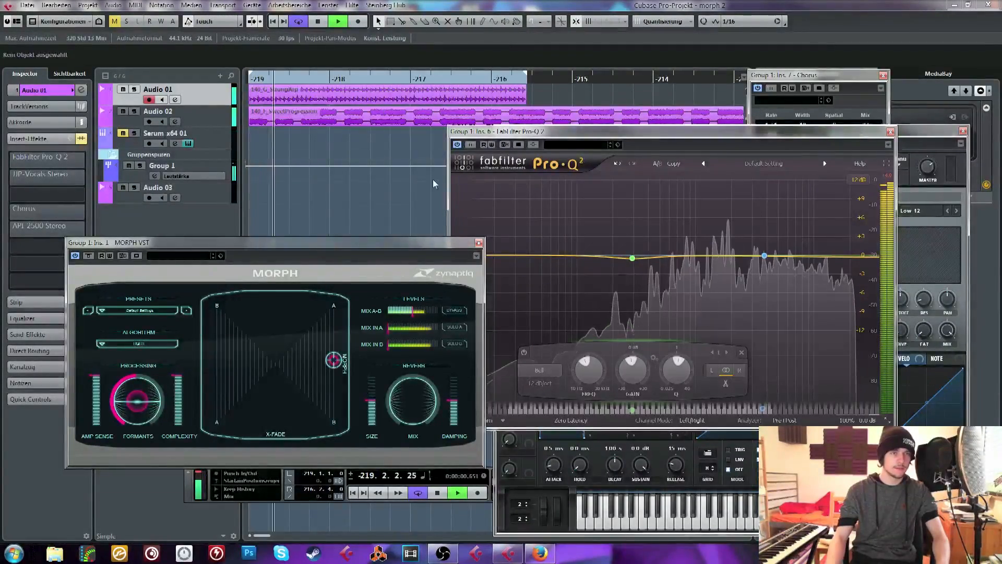
Stop playback and delete the StrongArp loop from the Audio 01 track
key(space)
click(386, 90)
key(Delete)
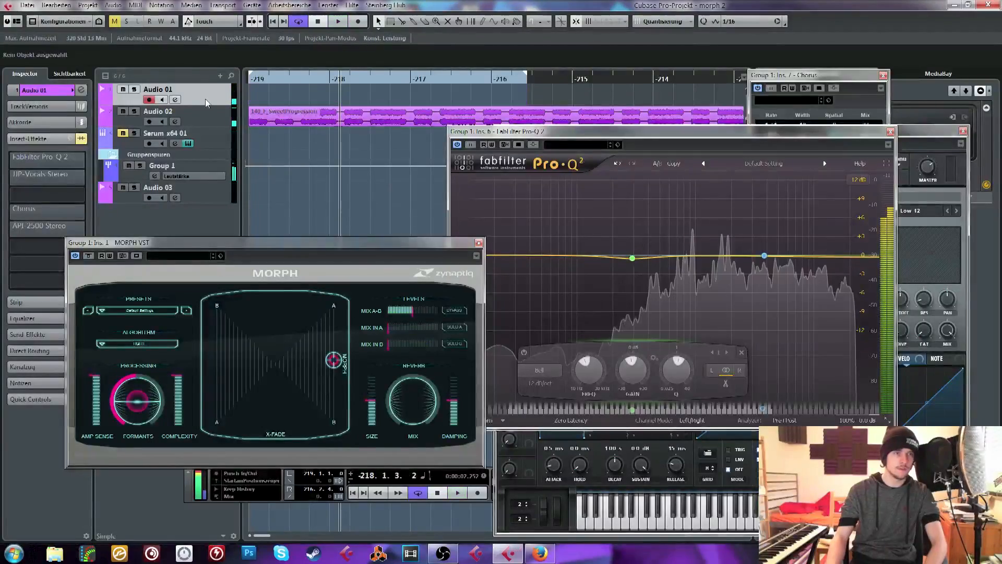
Start another audio file import for Audio 01 and preview 140_F_8BitDelay.wav and 140_F_MajorChords.wav
click(27, 6)
mouse_move(173, 179)
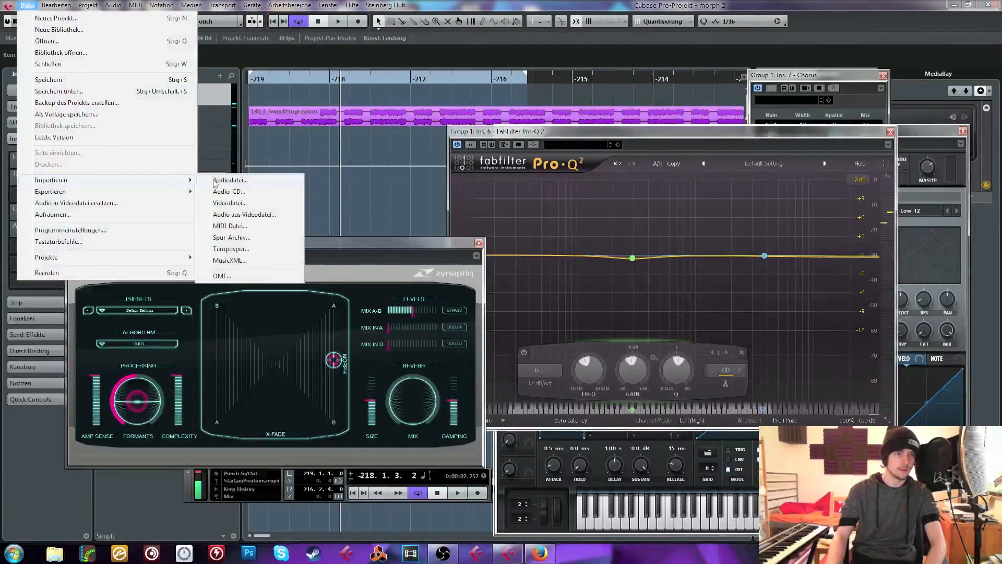
click(230, 180)
click(165, 413)
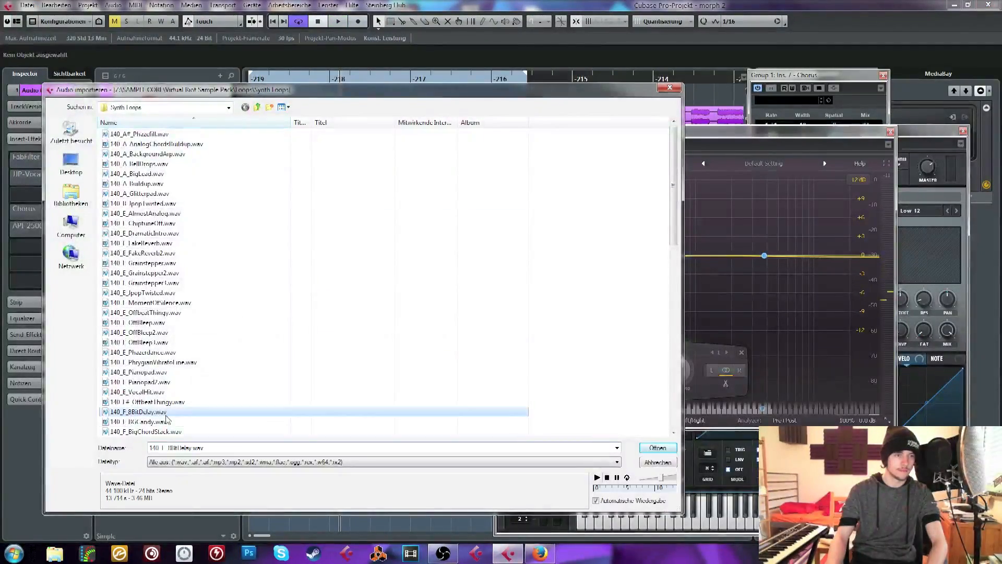
scroll(166, 418, down, 4)
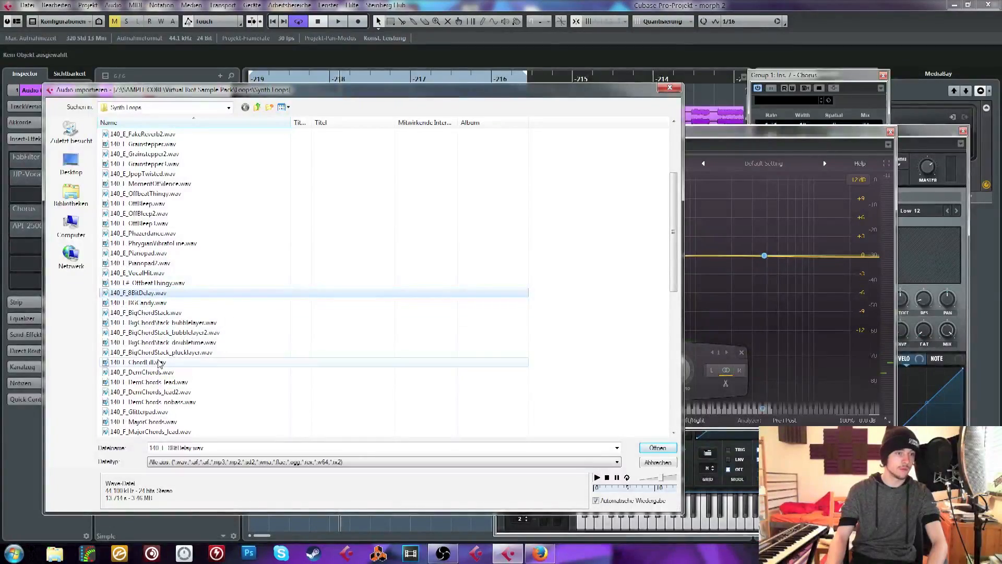
scroll(159, 363, down, 1)
click(194, 391)
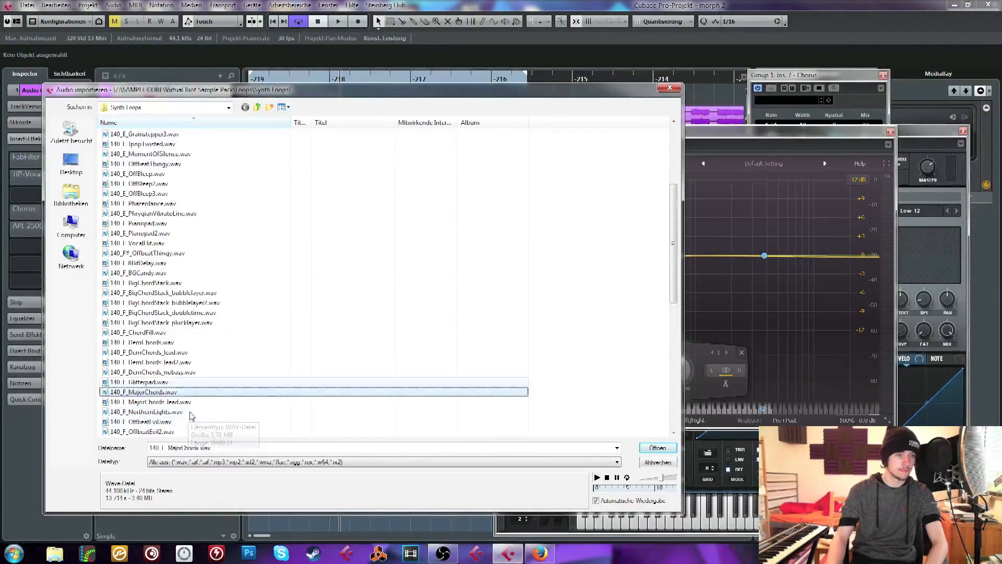
Preview the remaining 140_F synth loops and import 140_F_Unicorns.wav onto the Audio 01 track
scroll(190, 415, down, 3)
key(Down)
key(Down)
key(Down)
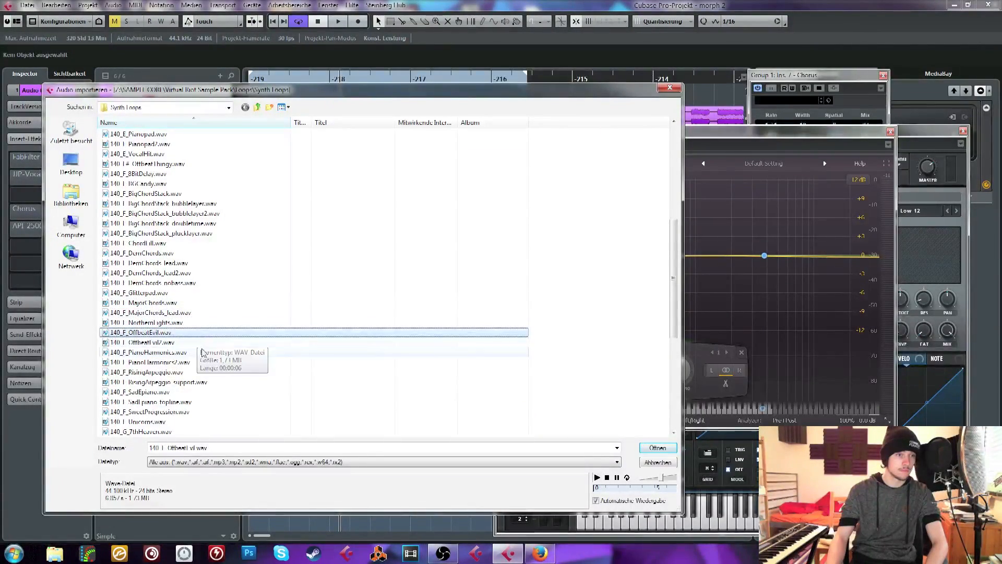
key(Down)
key(Down)
key(Down)
key(Down)
key(Down)
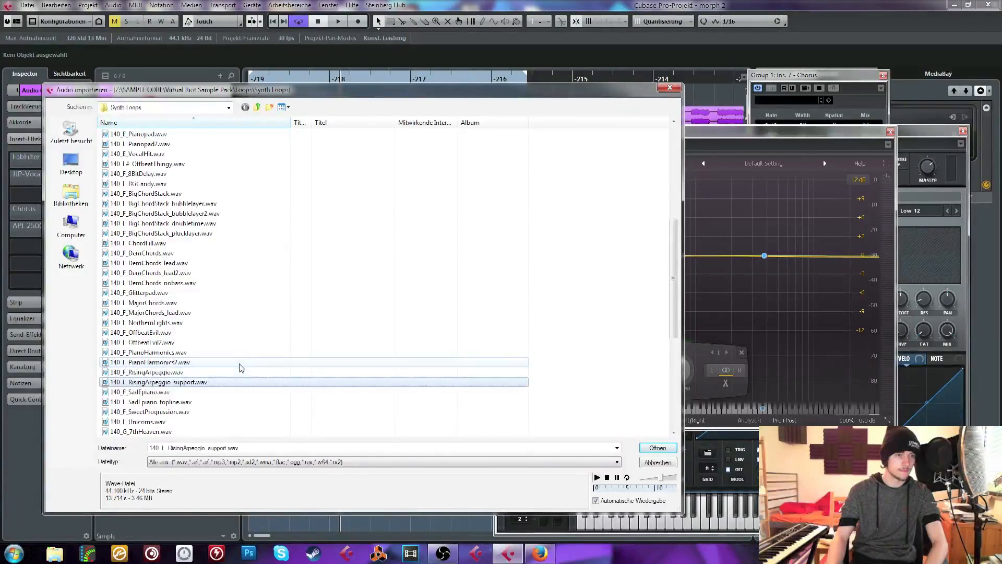
key(Down)
key(Down)
key(Down)
key(Down)
scroll(230, 391, down, 4)
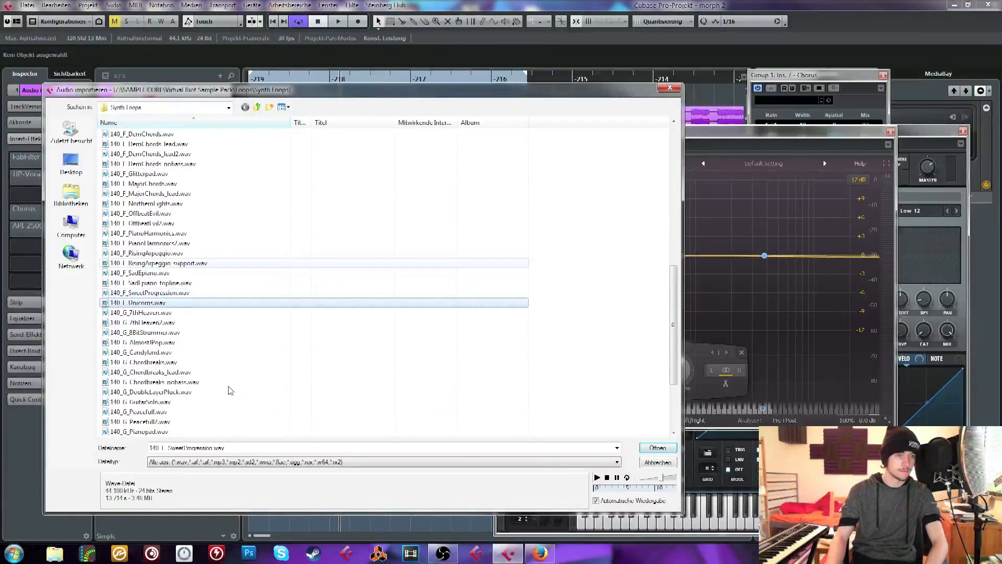
double_click(221, 304)
key(Return)
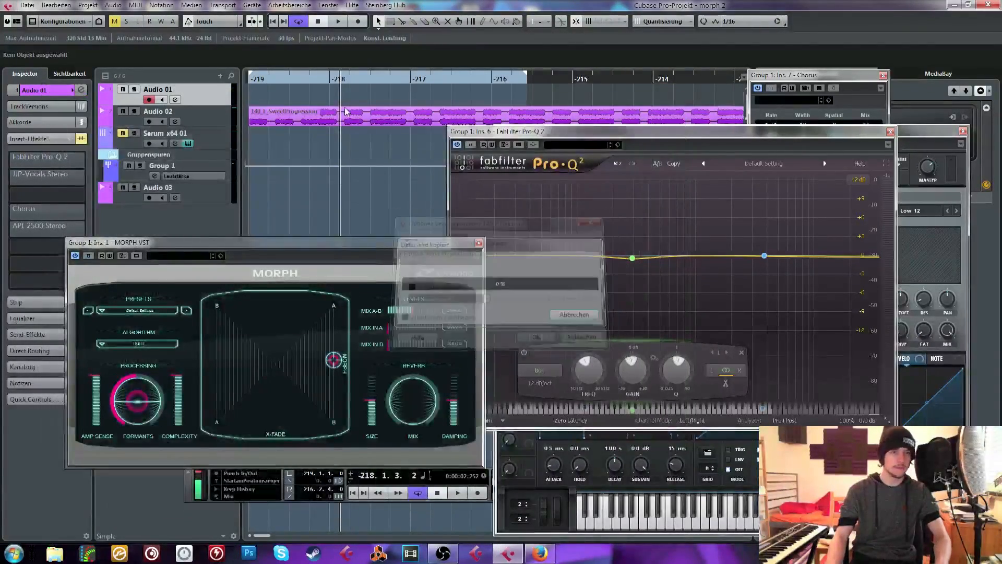
Move MORPH's point to the upper-right A corner and bypass the Vocoder and Chorus inserts on Group 1
drag(334, 361, 337, 300)
click(214, 167)
click(8, 179)
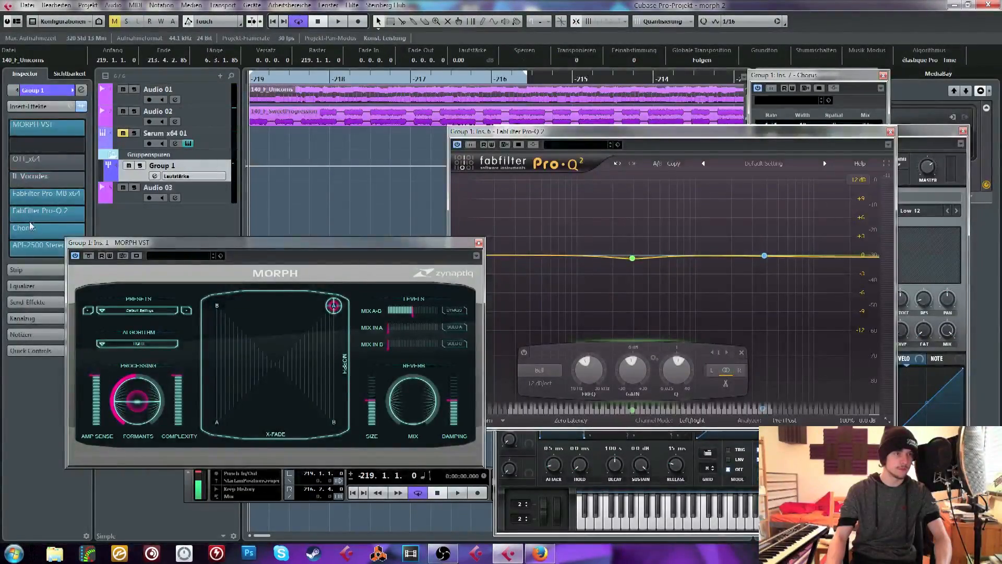
click(69, 216)
Audition the Unicorns loop while moving MORPH's point from the upper-right A corner to the lower-right B corner and the right edge's middle
key(space)
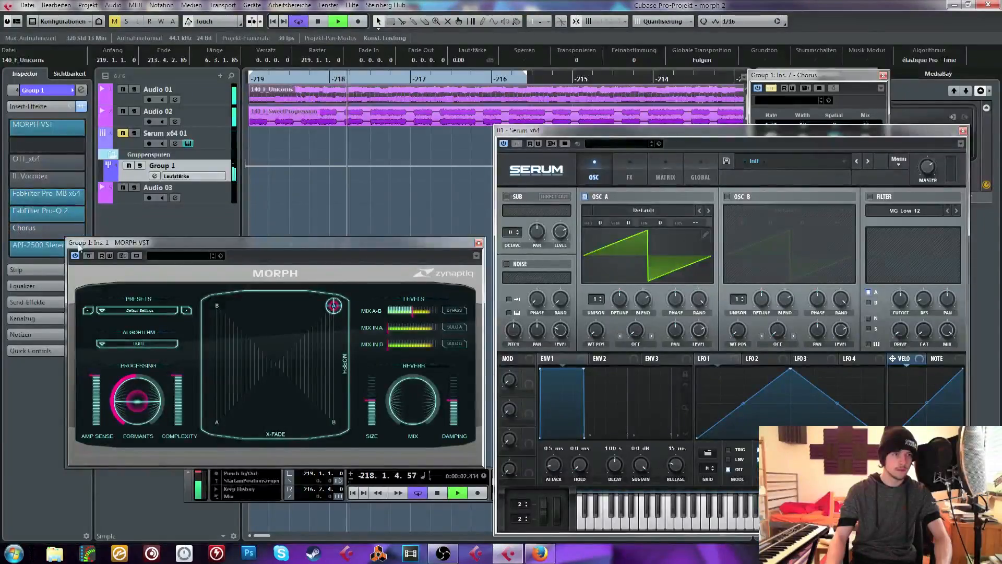
drag(332, 311, 377, 490)
key(space)
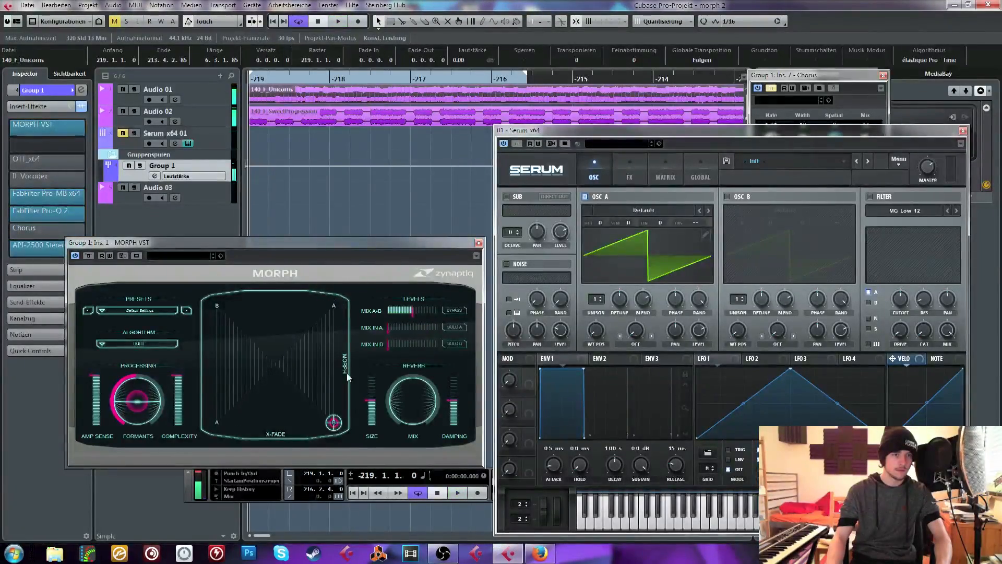
click(345, 385)
drag(339, 368, 340, 363)
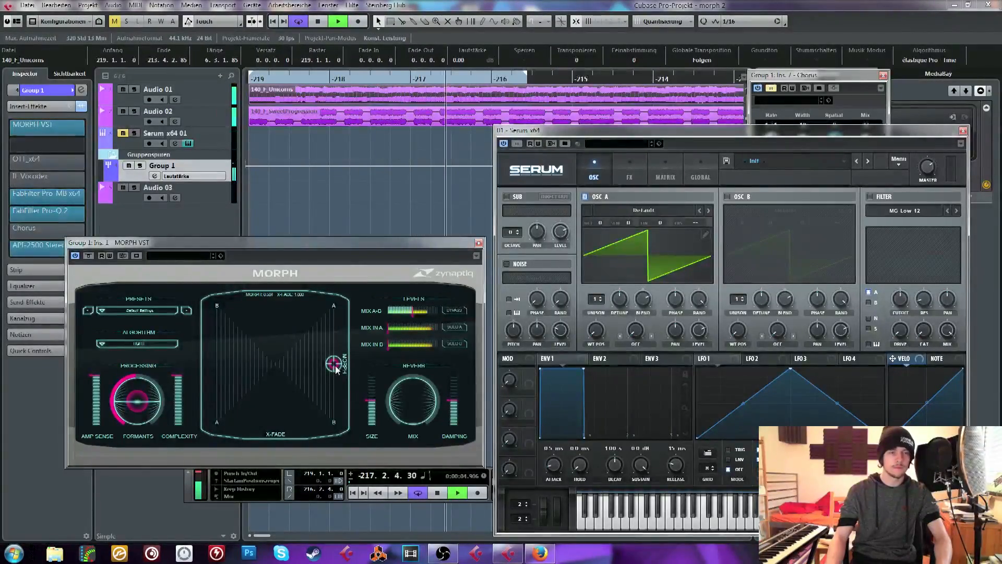
key(space)
key(space)
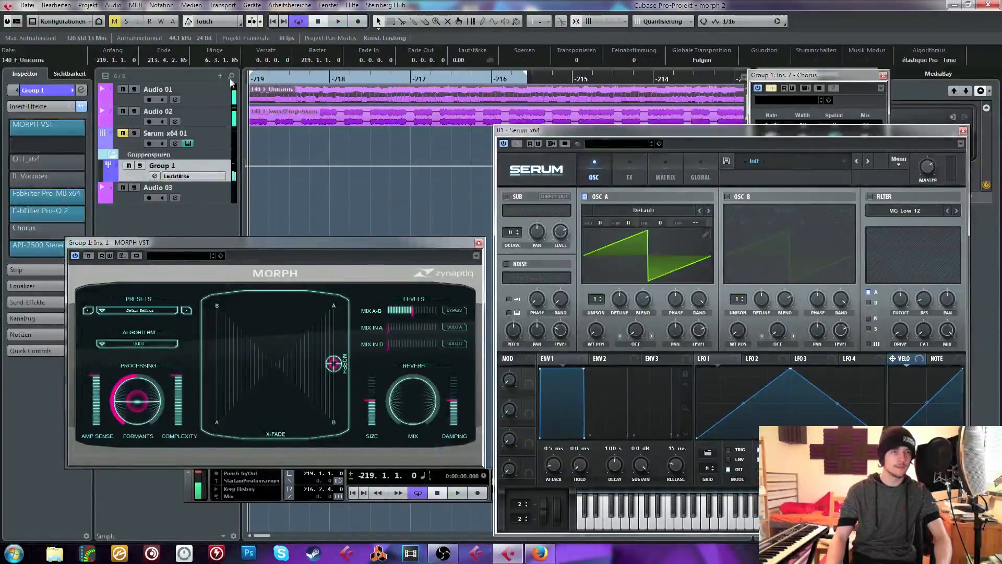
Compare the sound with MORPH's point at the left edge's middle and return it to the middle of the right edge
drag(334, 363, 191, 365)
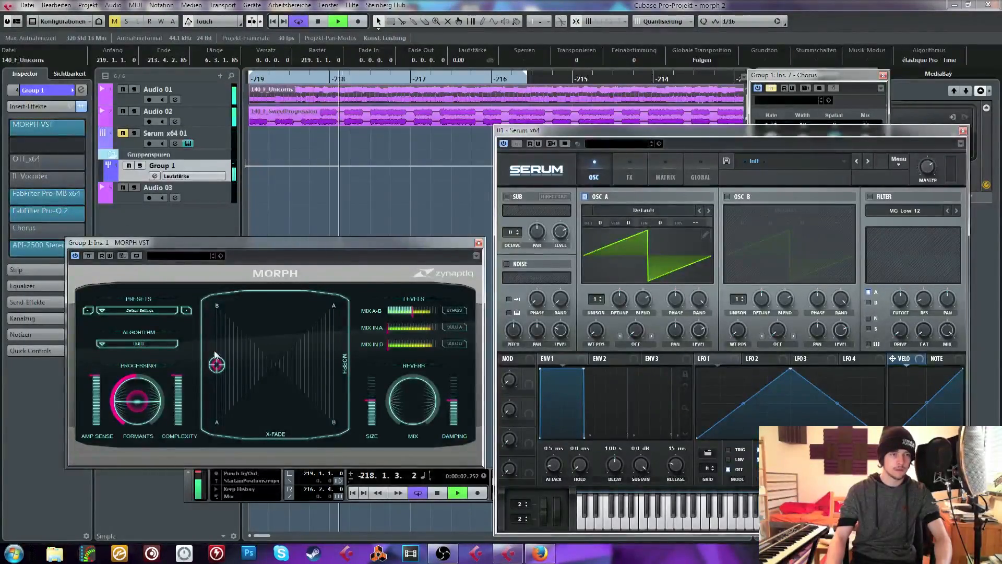
mouse_move(215, 361)
mouse_down()
mouse_move(204, 295)
mouse_move(199, 366)
mouse_up()
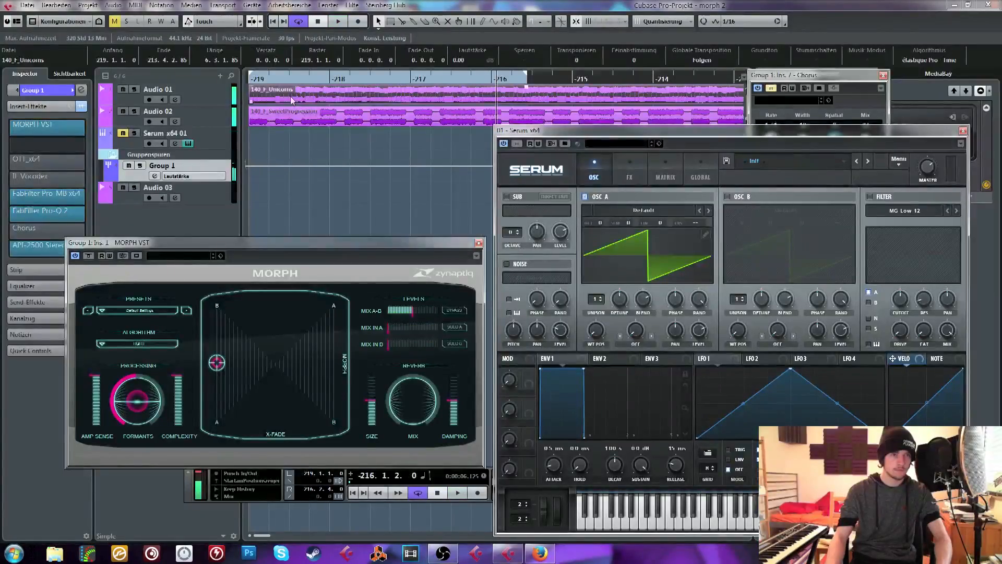
key(space)
drag(217, 371, 363, 361)
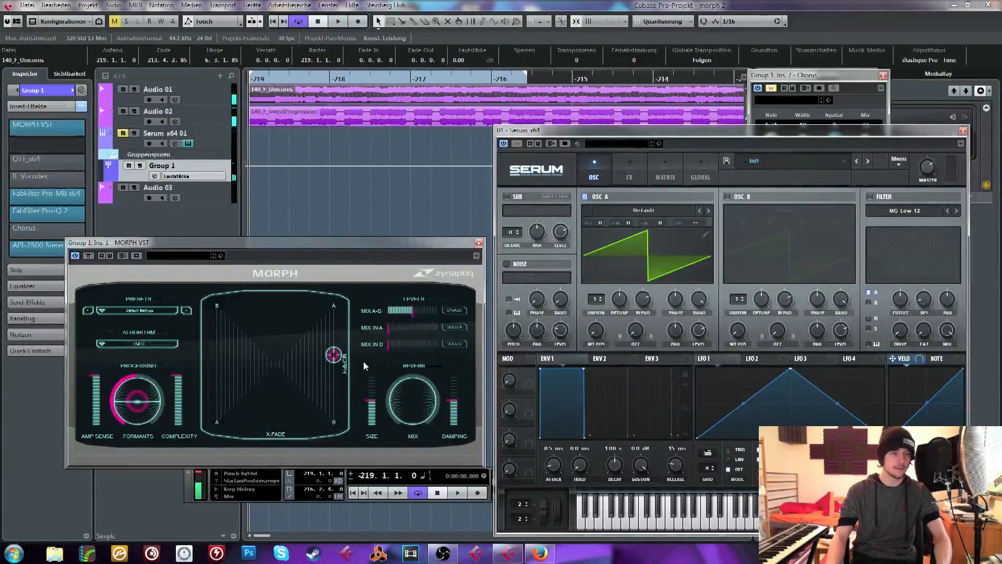
Play the loops with MORPH's Formants set to 0.50, close the MORPH window and stop playback
key(space)
drag(150, 395, 148, 403)
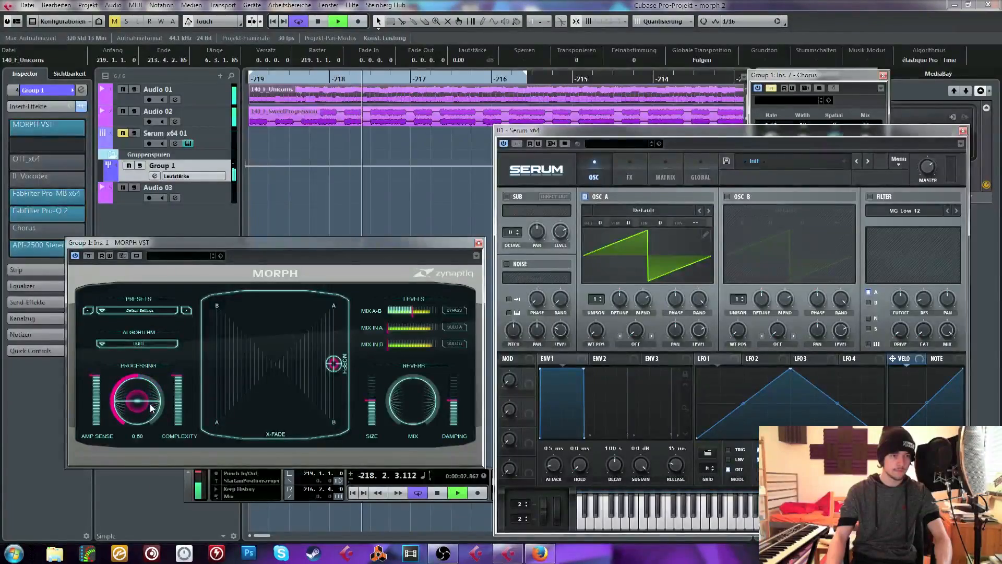
click(478, 243)
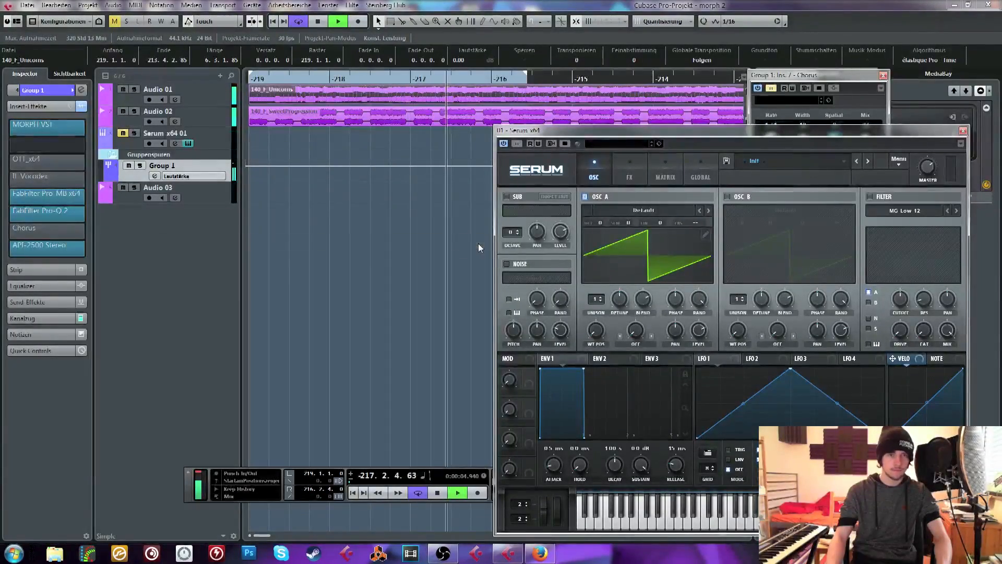
key(space)
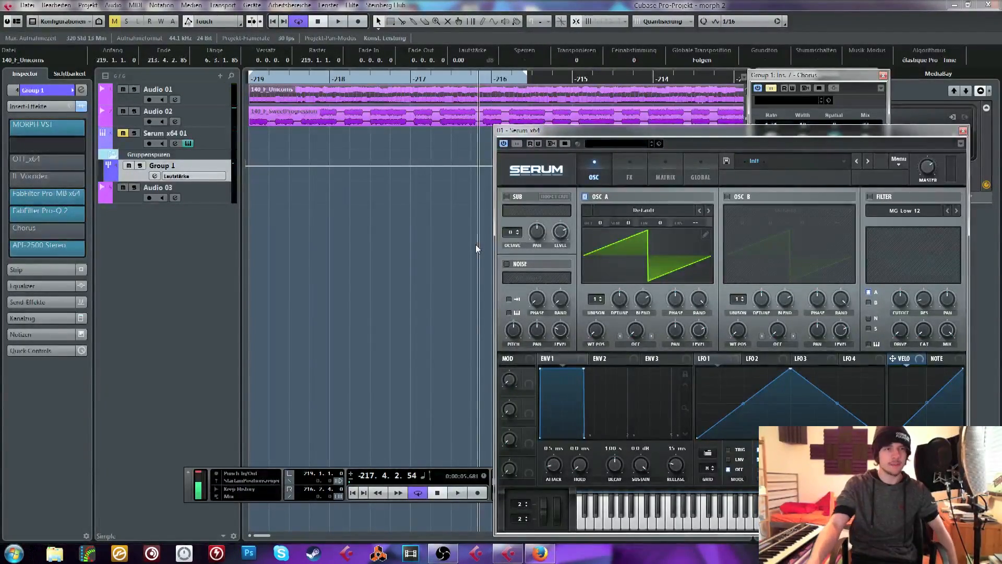
Close the Serum window and browse the audio file import to the Virtual Riot Sample Recordings folder, widening its name column
click(963, 130)
click(27, 6)
mouse_move(150, 183)
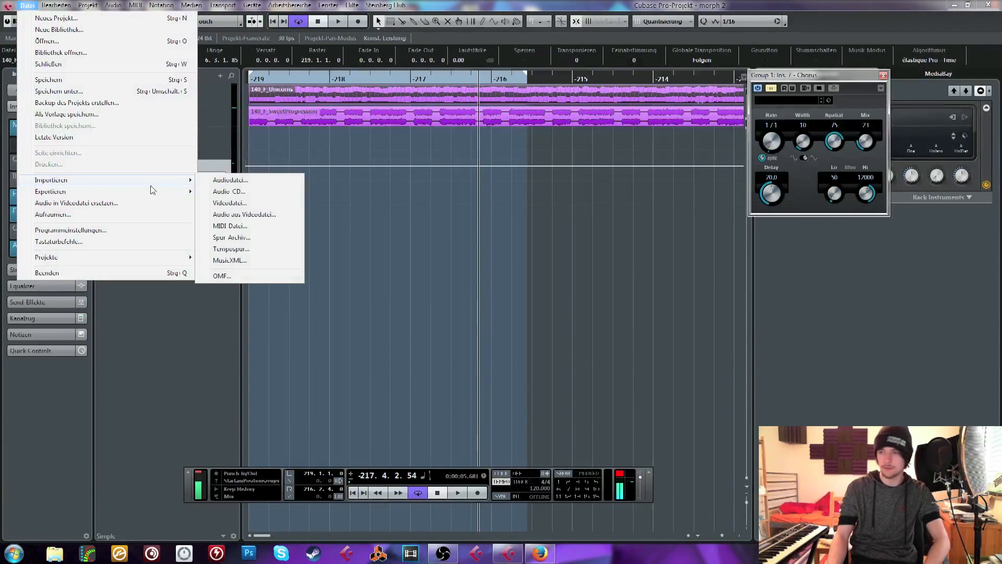
click(211, 180)
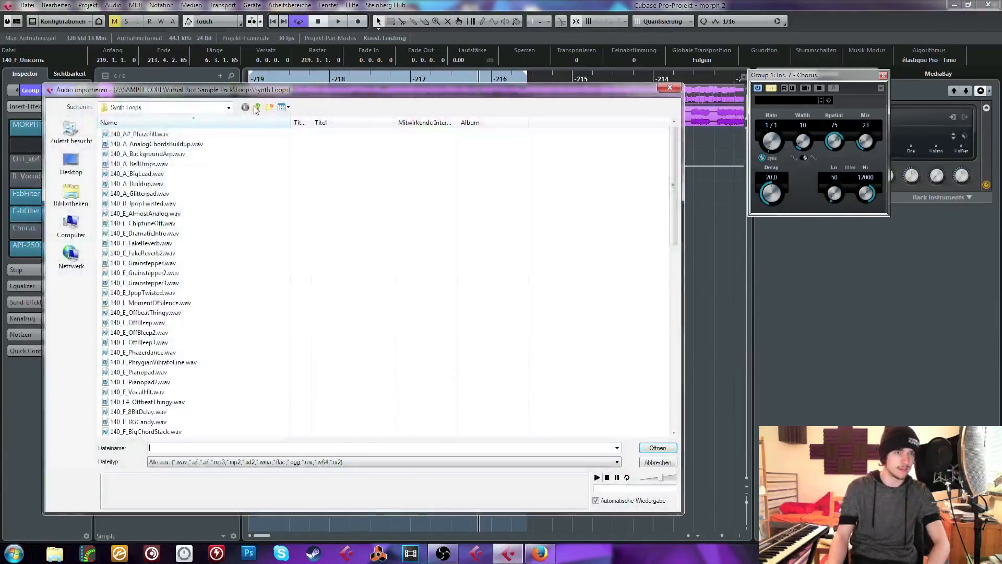
click(257, 108)
click(257, 107)
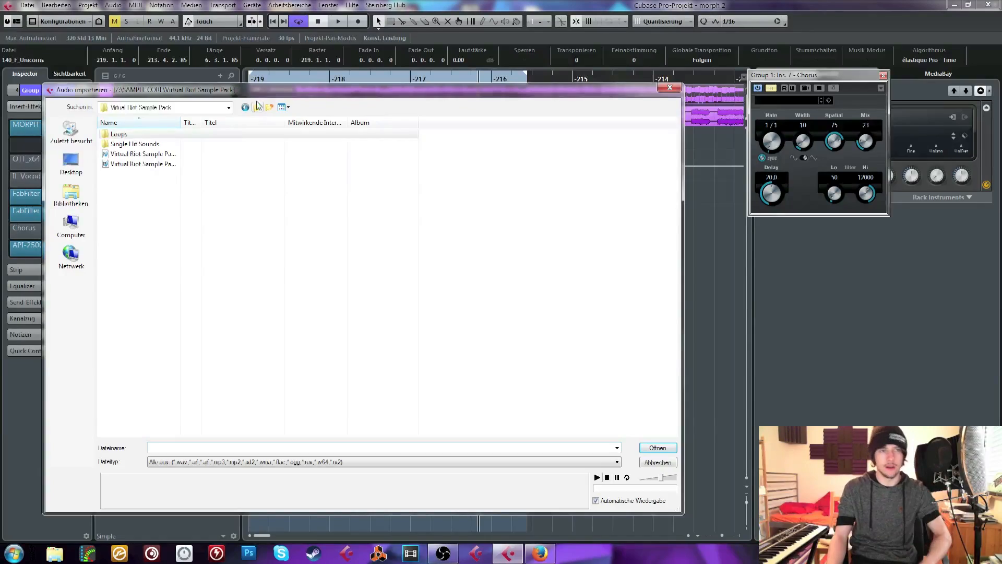
click(257, 107)
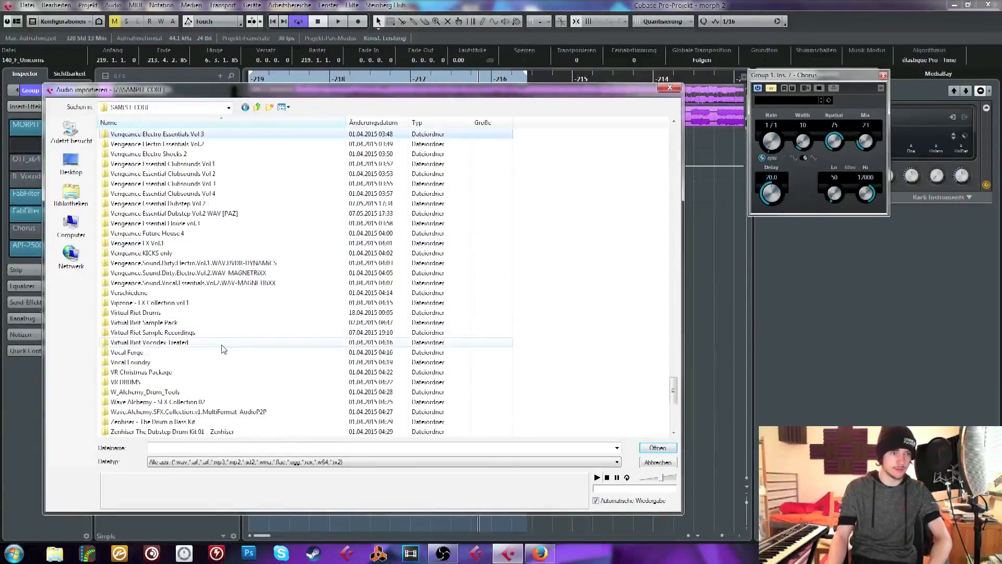
scroll(223, 349, down, 4)
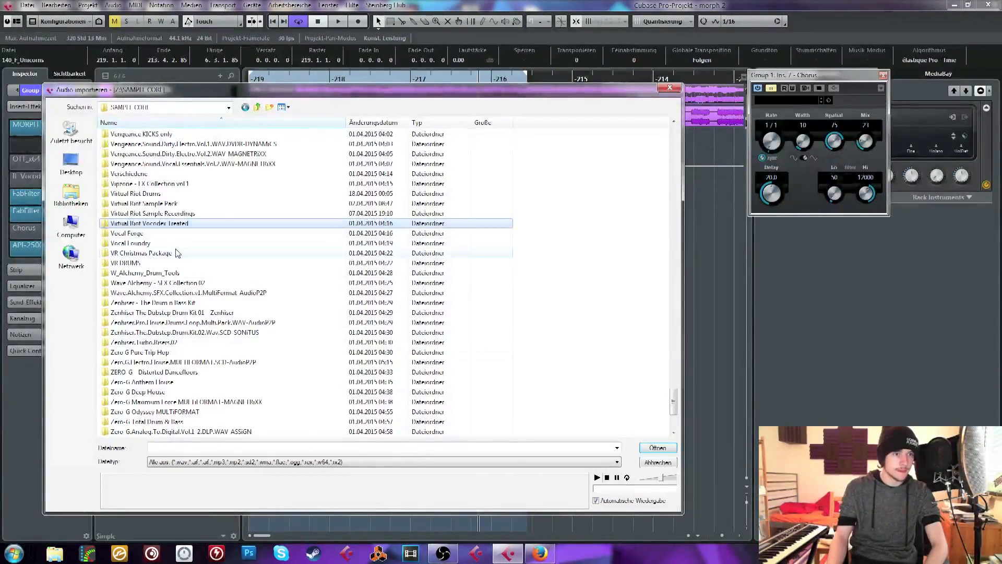
double_click(162, 211)
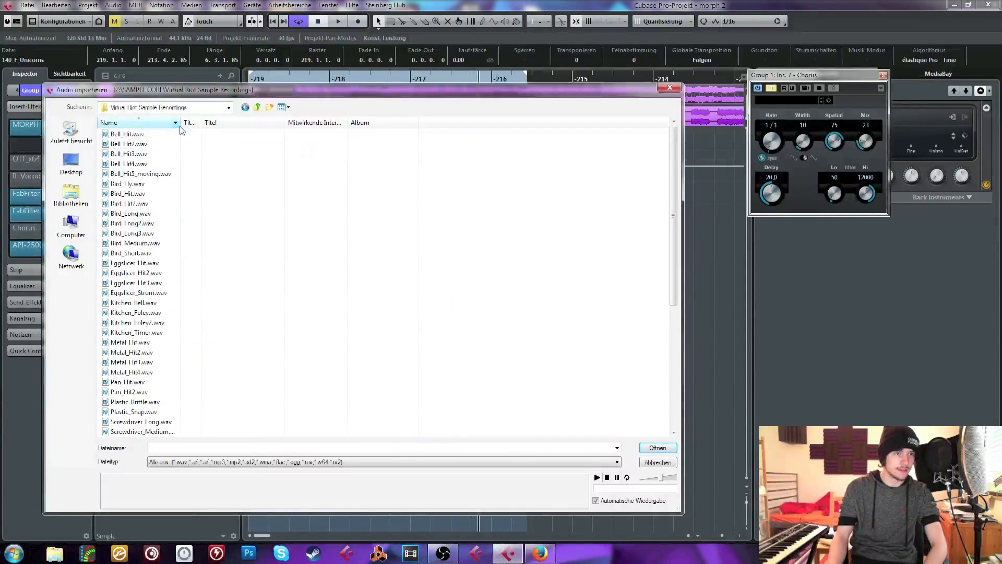
drag(180, 122, 284, 123)
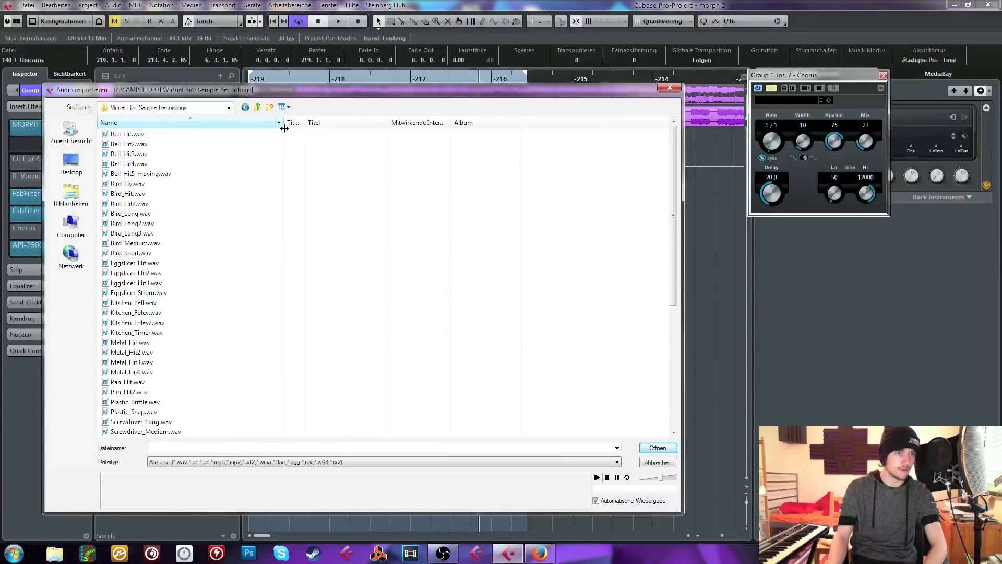
Preview the bell and bird recordings from Bell_Hit.wav through Bird_Long.wav in the import dialog
click(139, 137)
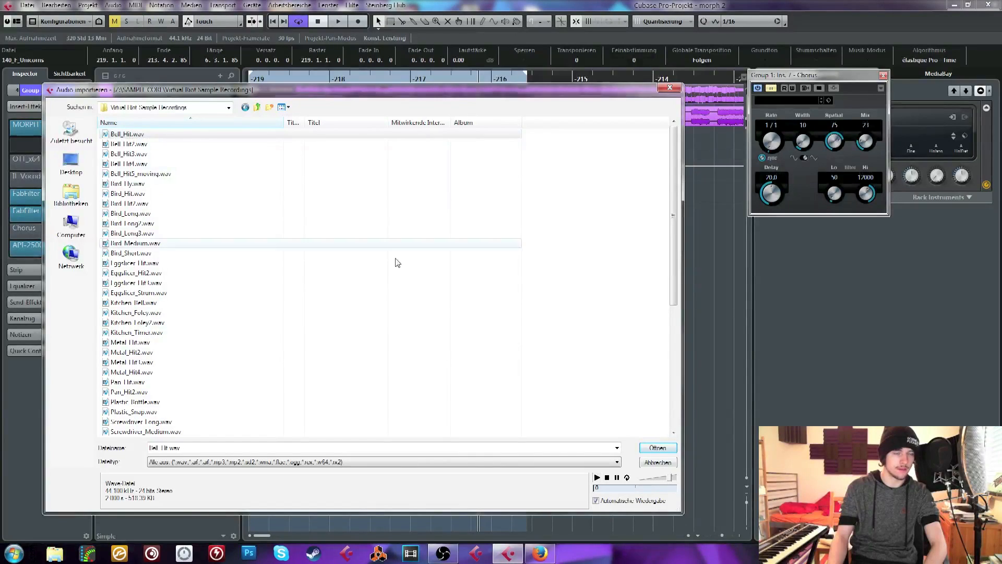
click(128, 145)
key(Down)
key(Down)
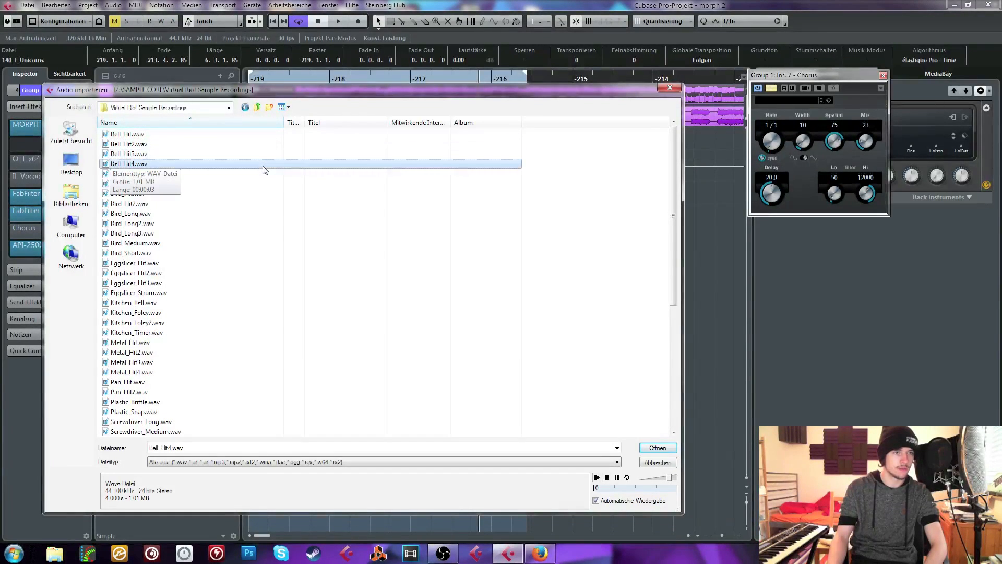
key(Down)
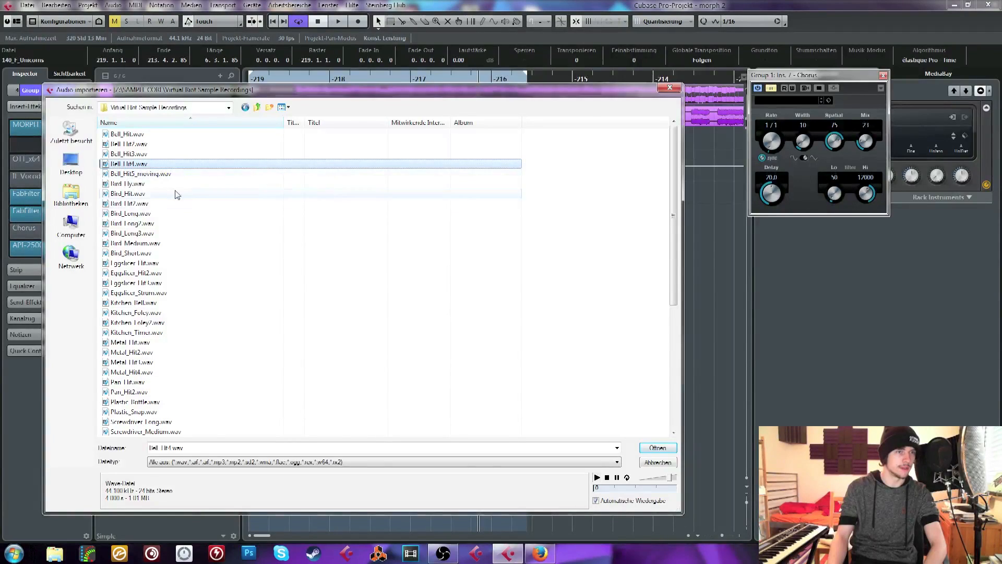
key(Down)
key(Down)
key(Down)
key(Down)
key(Down)
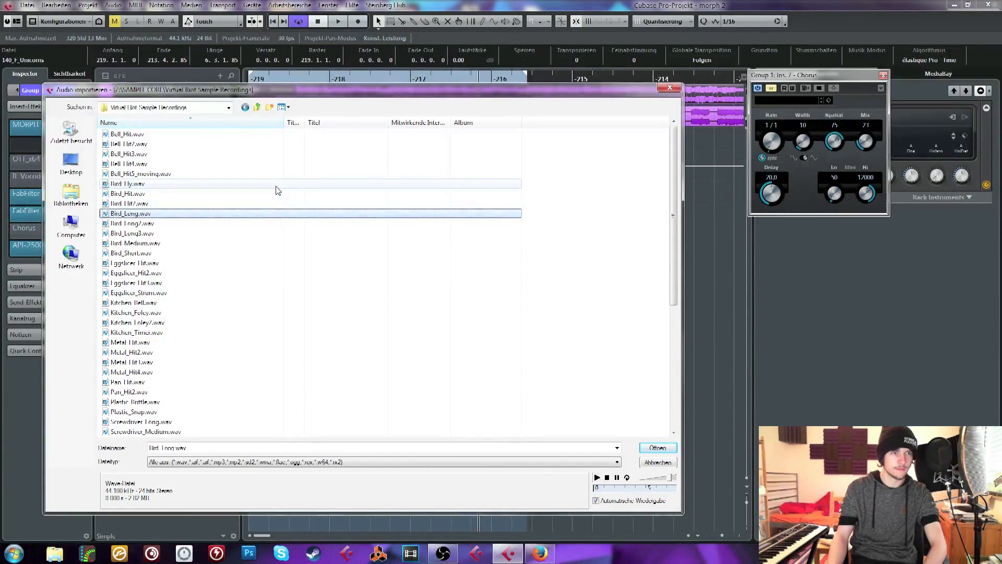
click(607, 477)
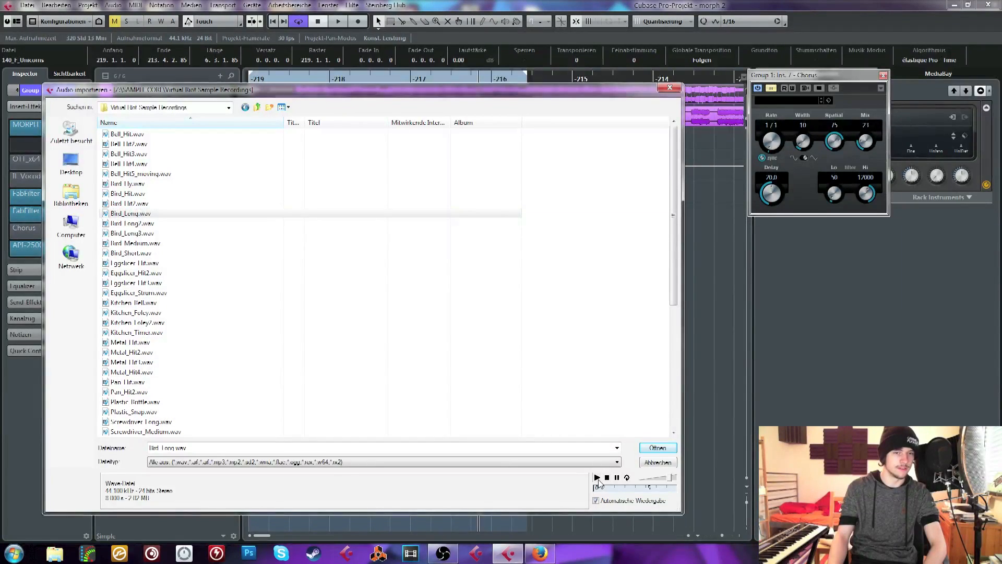
Preview the recordings from Bird_Medium.wav through the eggslicer and kitchen sounds to Metal_Hit4.wav
click(197, 243)
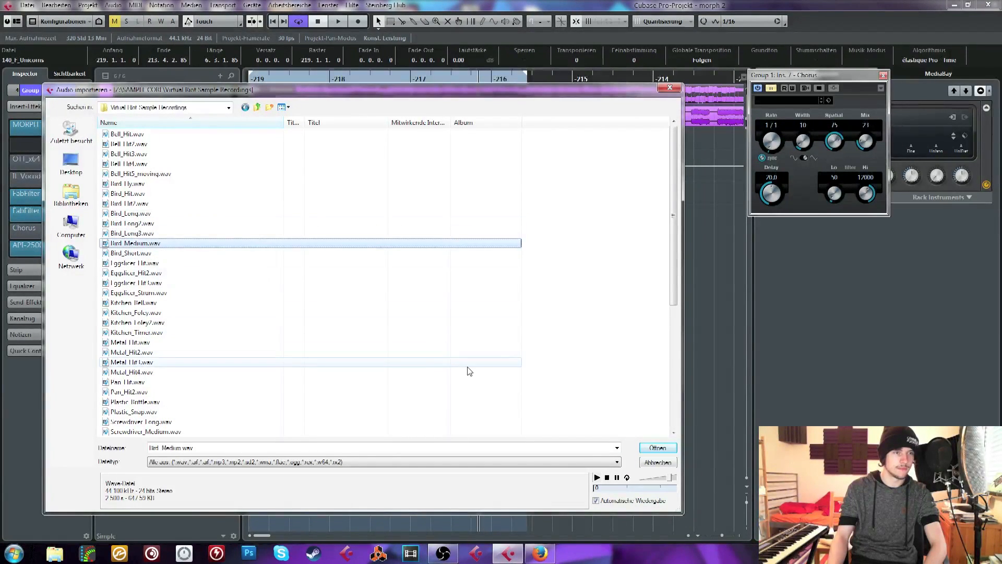
key(Down)
key(Down)
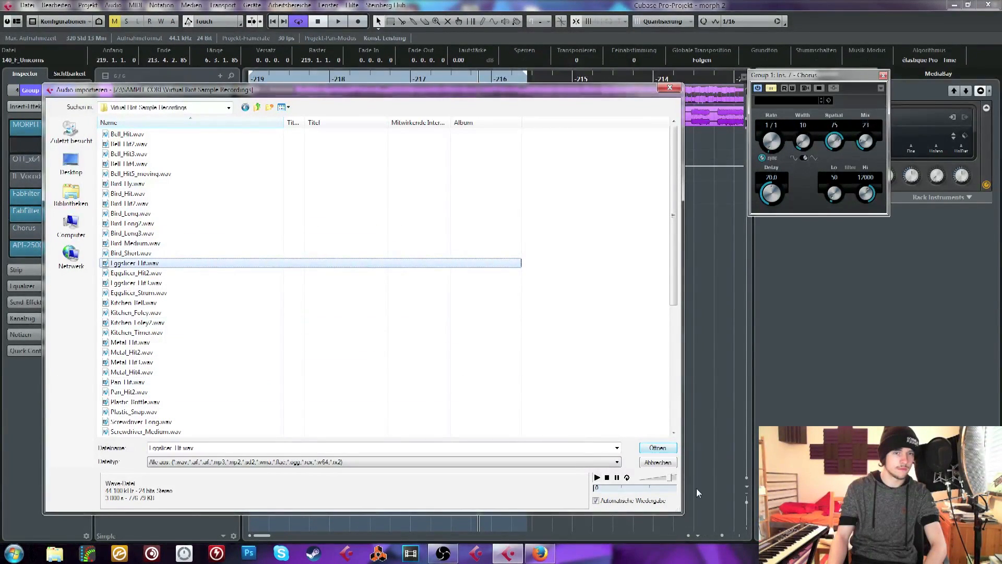
key(Down)
key(Down)
key(Down)
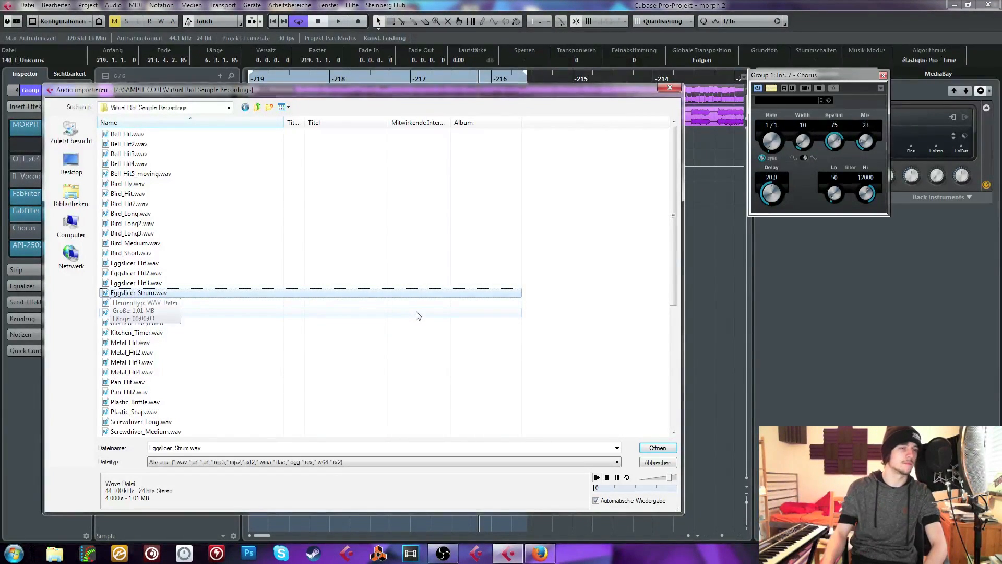
key(Down)
key(Down)
key(Down)
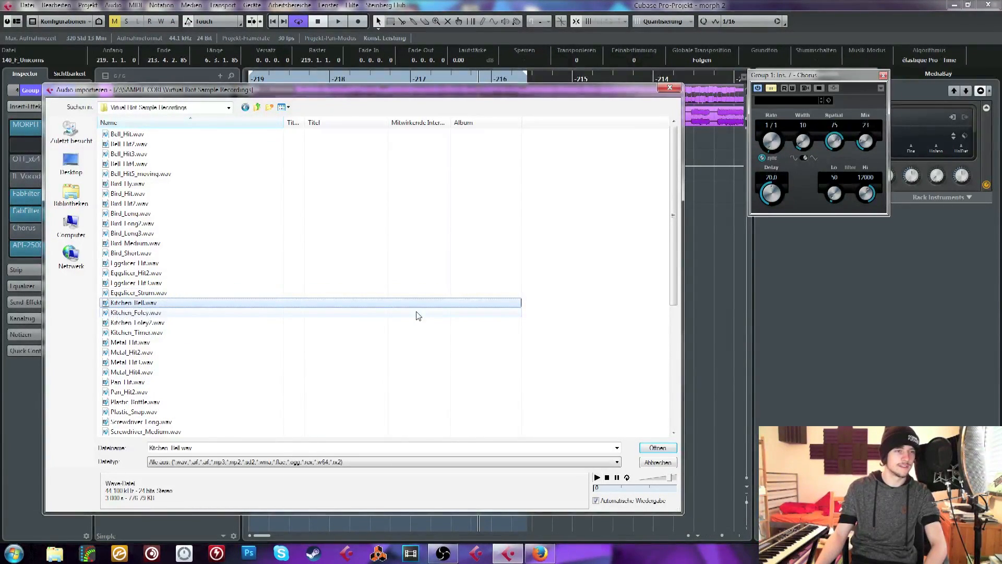
key(Down)
key(Down)
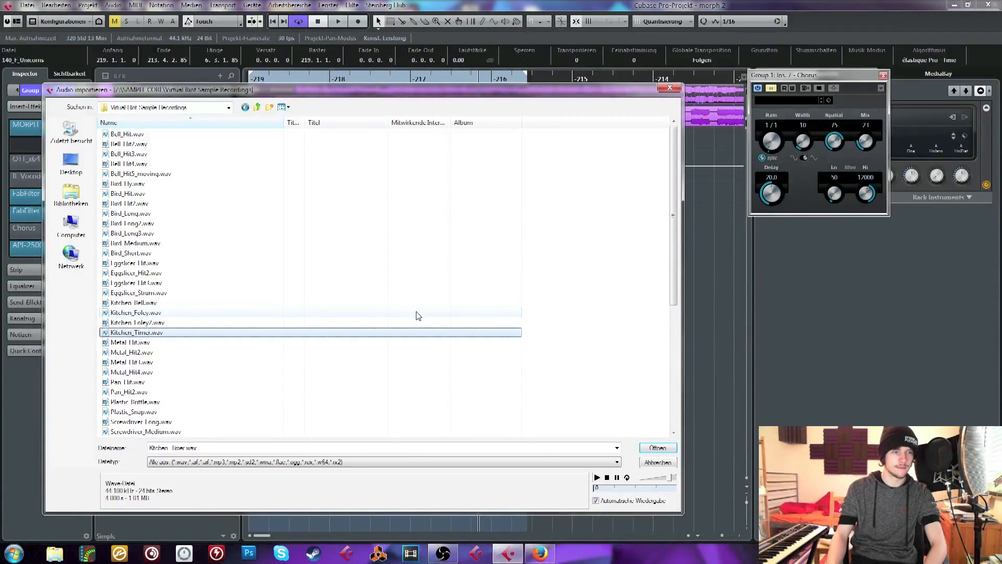
key(Down)
key(Down)
key(Down)
key(Down)
key(Down)
key(Down)
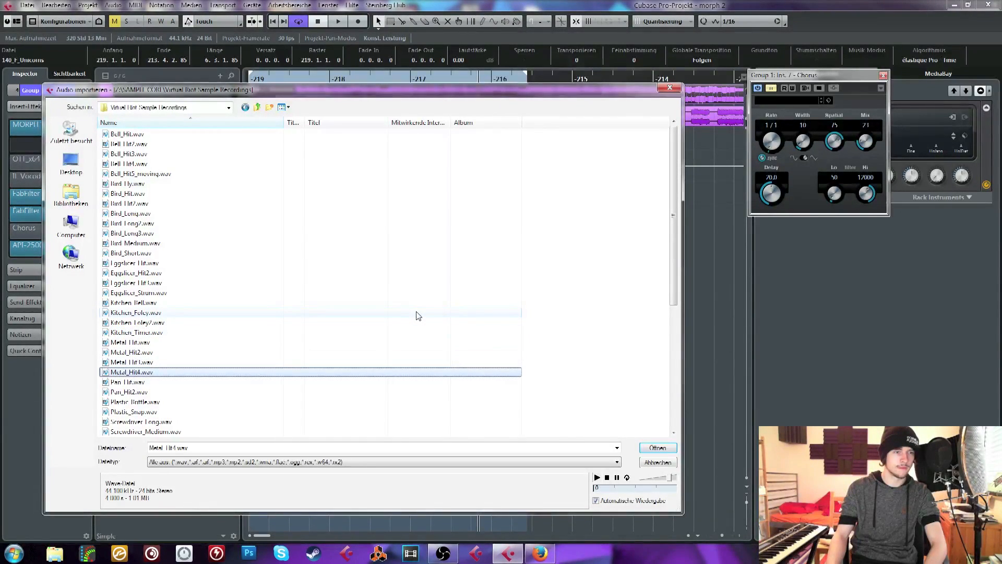
Preview the remaining pan, plastic, screwdriver, tools and wood recordings through Wood_Hit4.wav and cancel the import
key(Down)
key(Down)
key(Down)
key(Down)
key(Down)
key(Down)
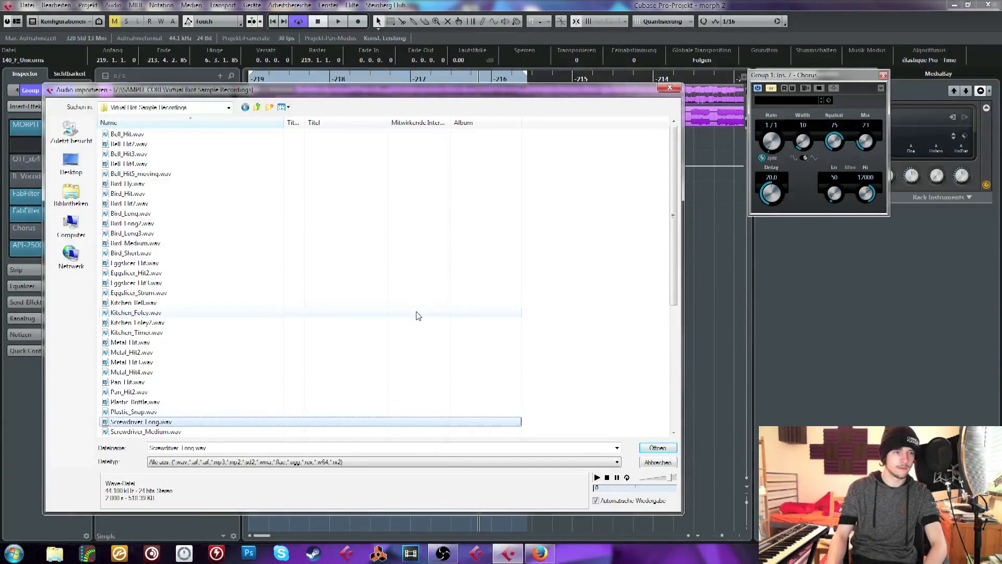
key(Down)
key(Down)
key(Down)
key(Down)
key(Down)
key(Down)
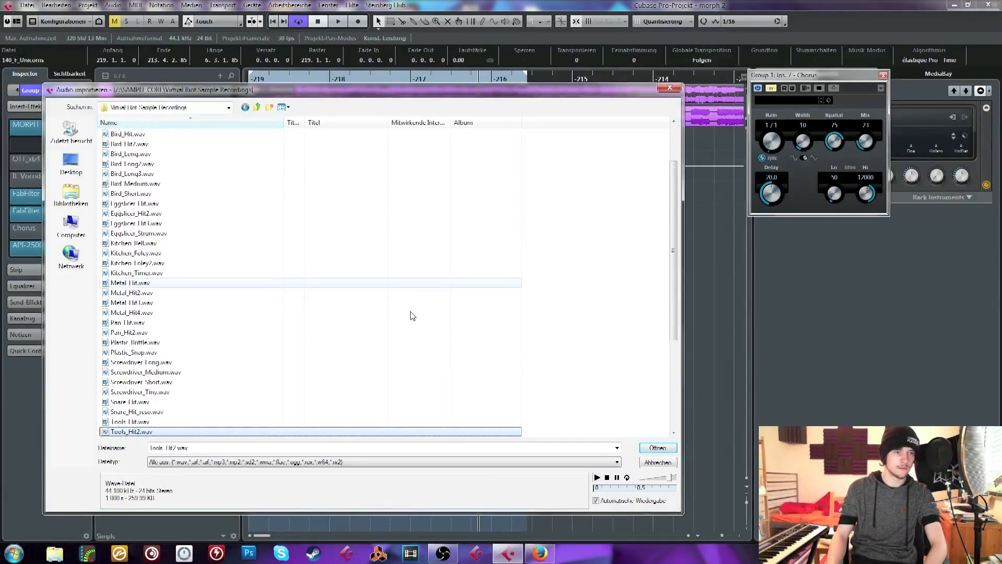
key(Down)
key(Down)
key(Down)
key(Down)
key(Down)
key(Down)
key(Down)
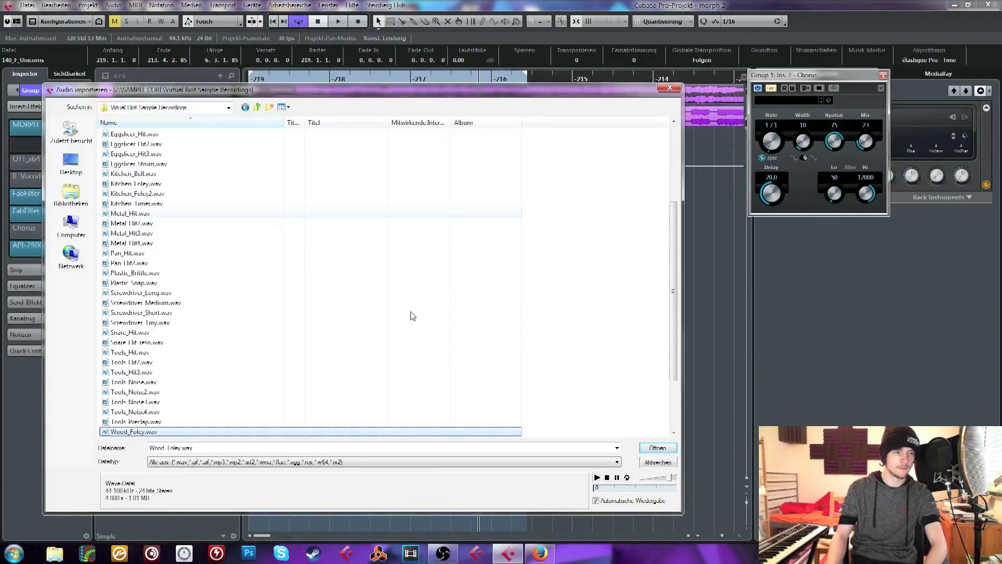
key(Down)
key(Down)
key(Down)
key(Down)
key(Down)
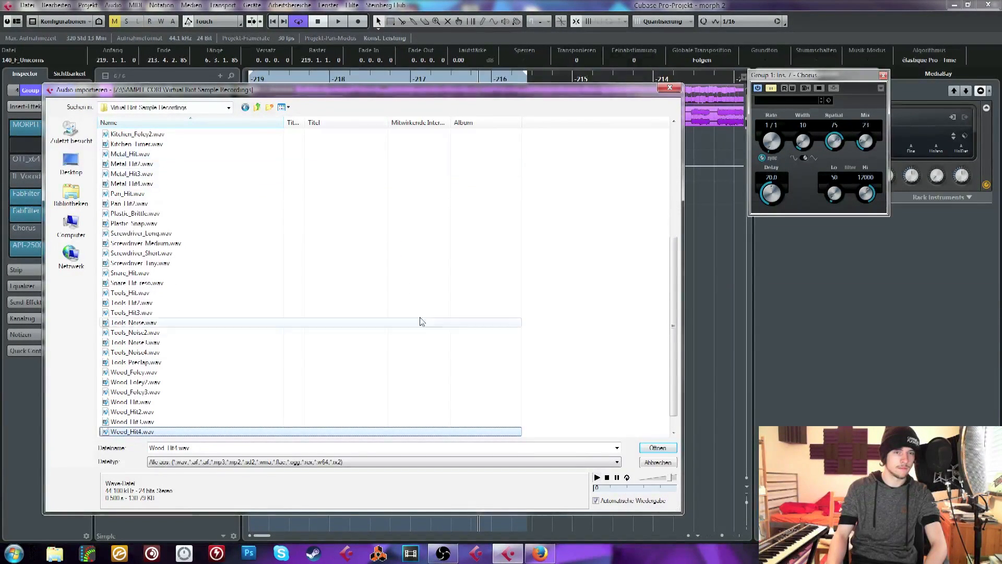
key(Escape)
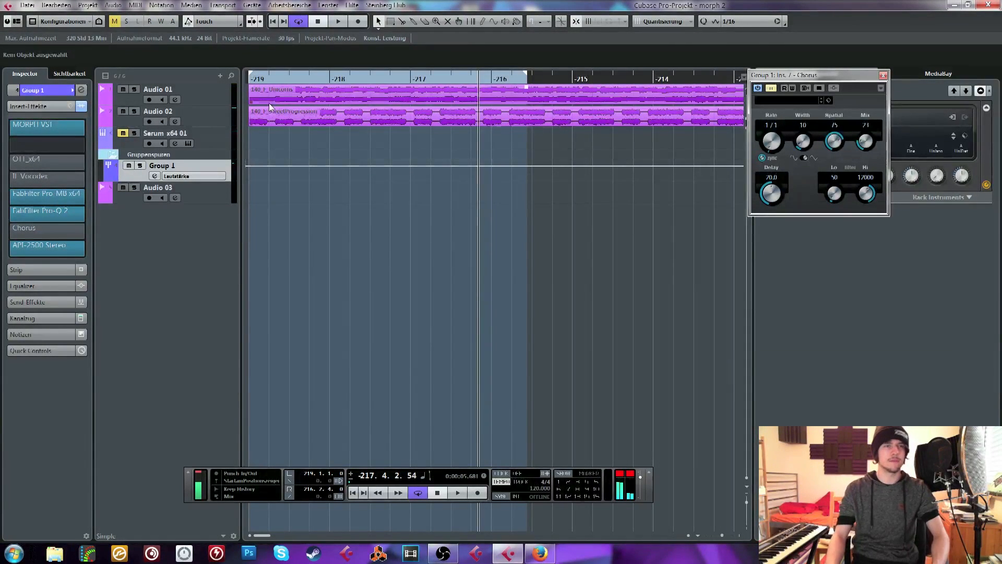
Move the Chorus window off the VST instrument rack and add an instrument track with iZotope Iris 2
key(F11)
key(F11)
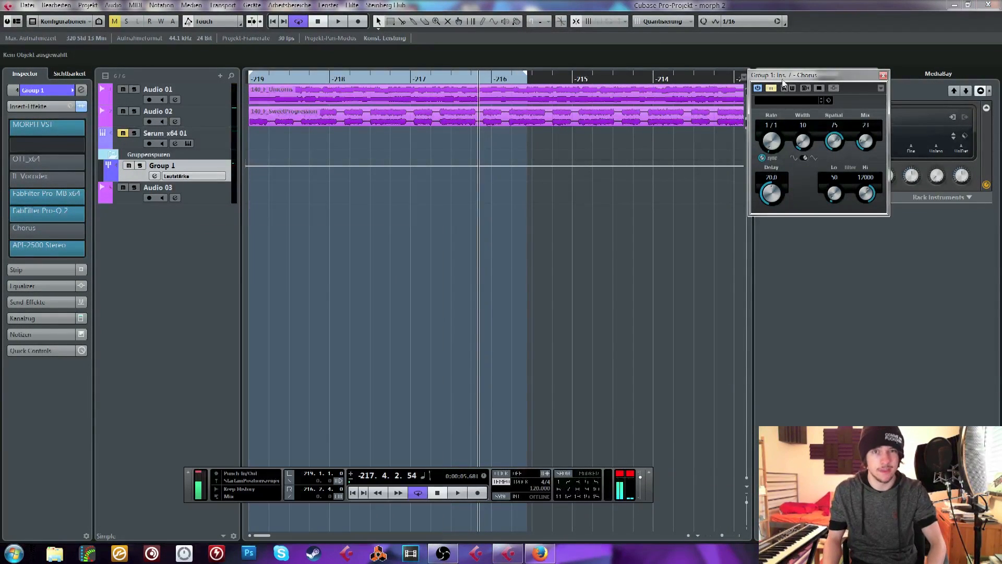
drag(787, 74, 403, 107)
click(773, 90)
click(773, 92)
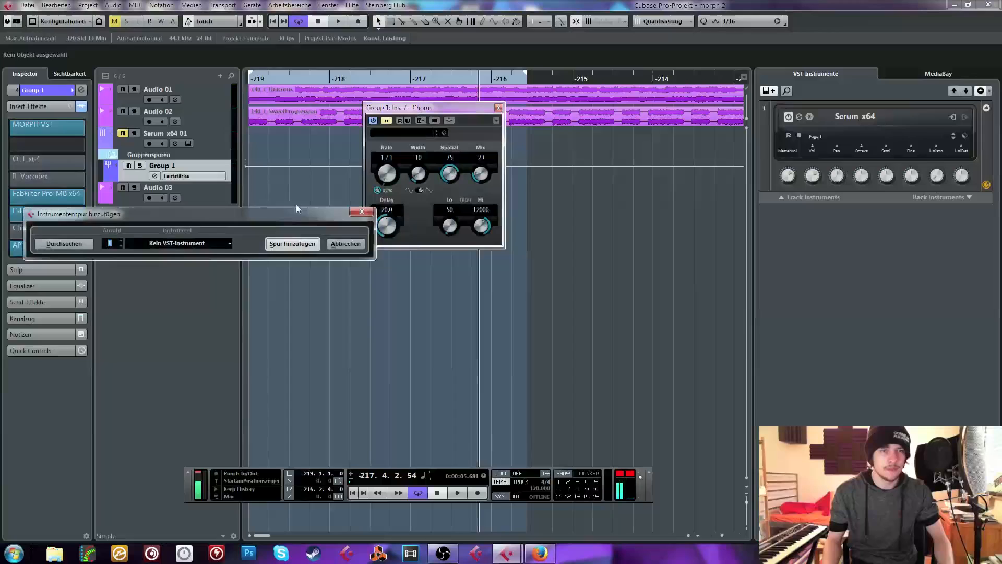
click(203, 243)
text(iri)
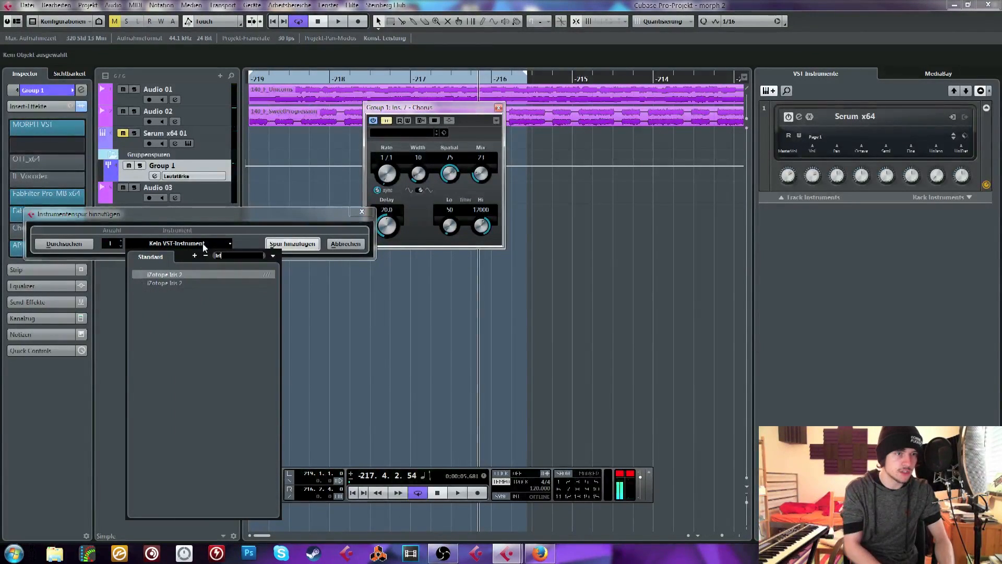
click(179, 276)
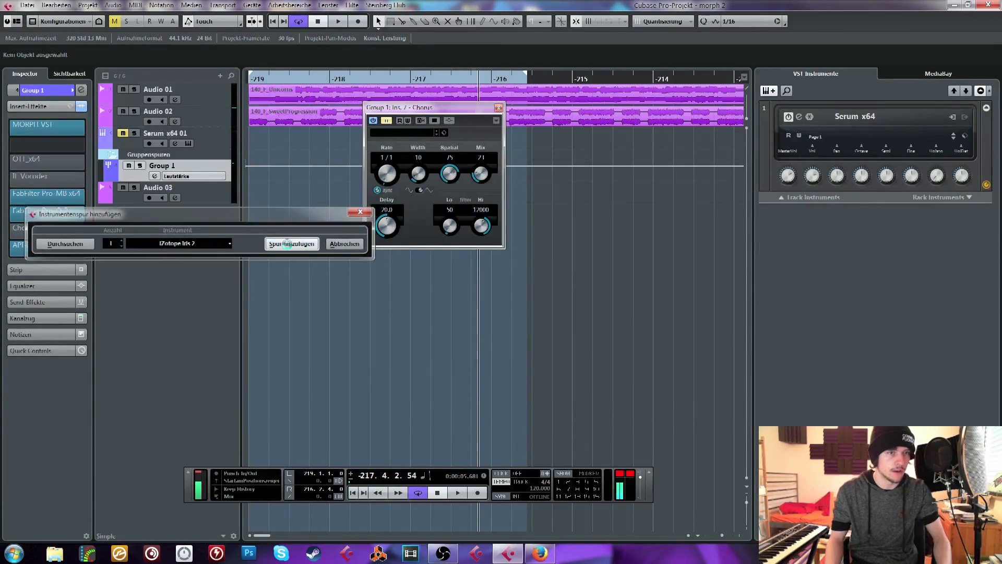
click(286, 244)
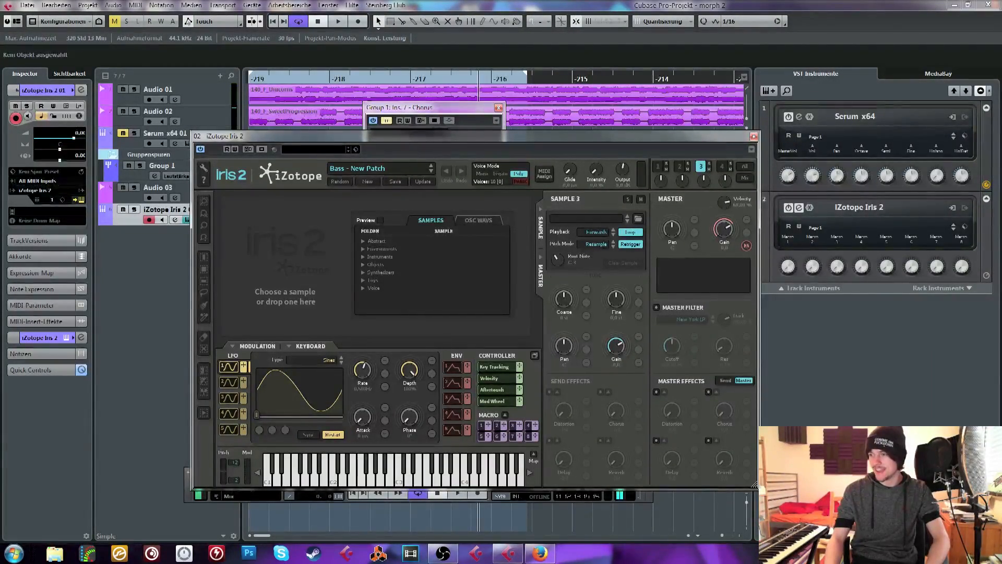
drag(495, 139, 484, 130)
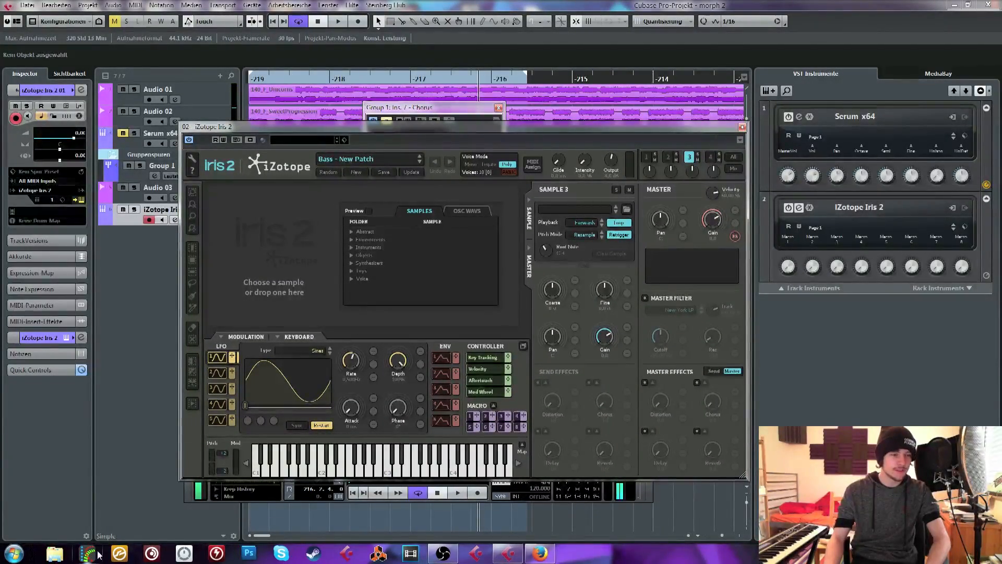
Switch to Windows Explorer, open Virtual Riot Sample Recordings inside SAMPLE CORE and move the folder window clear of the project
click(54, 553)
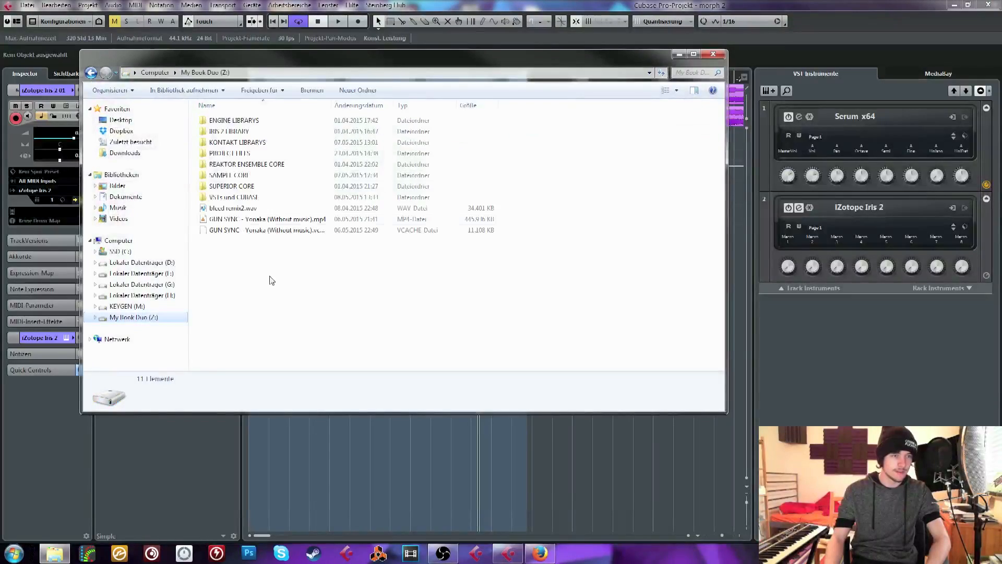
double_click(245, 175)
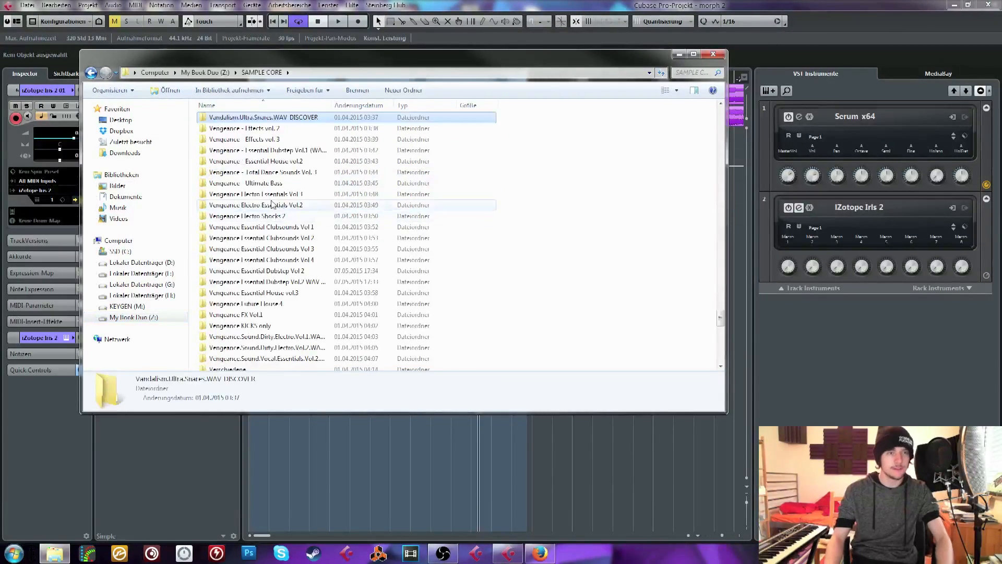
scroll(266, 209, down, 6)
click(256, 211)
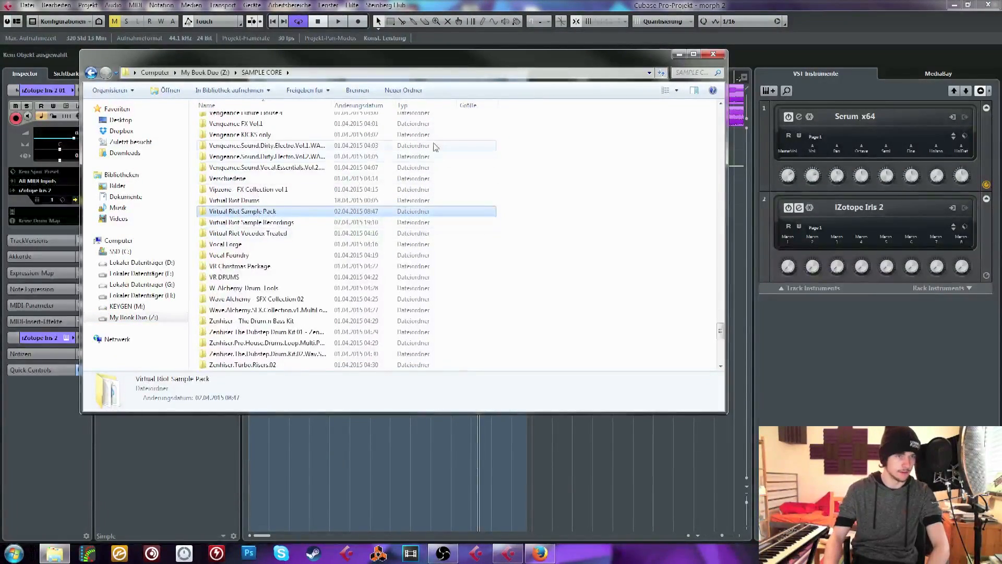
key(Down)
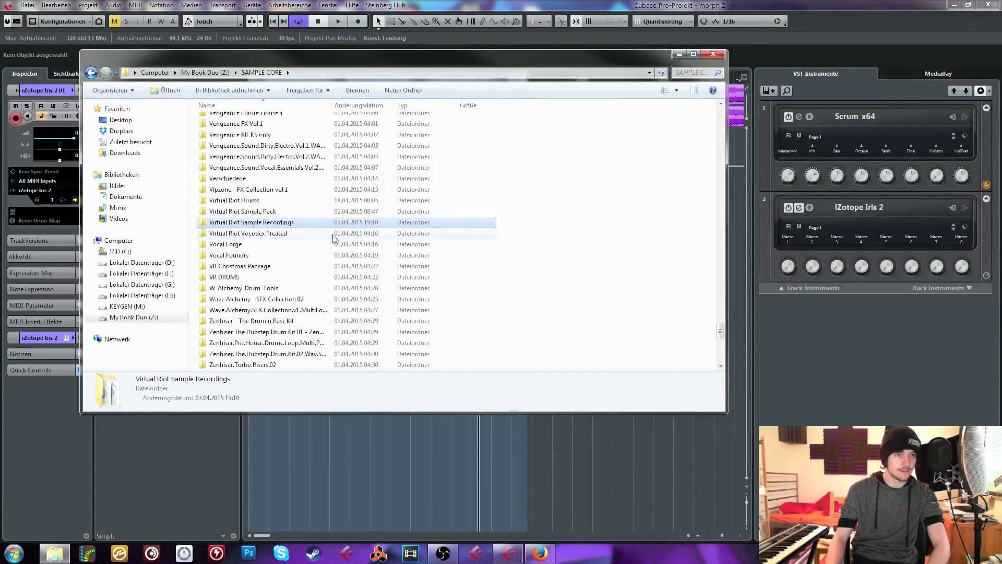
double_click(309, 223)
scroll(302, 219, down, 2)
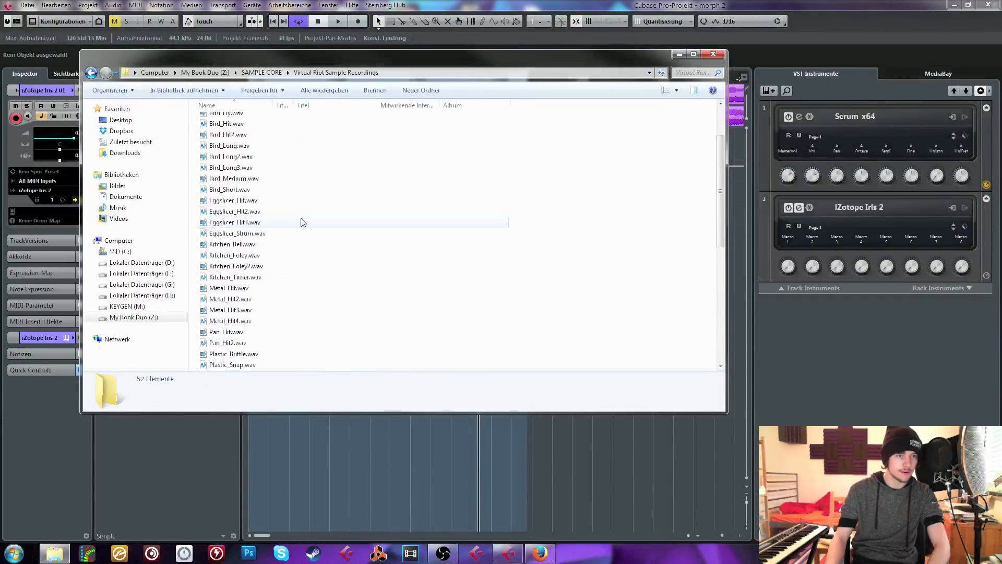
click(253, 212)
drag(261, 54, 814, 100)
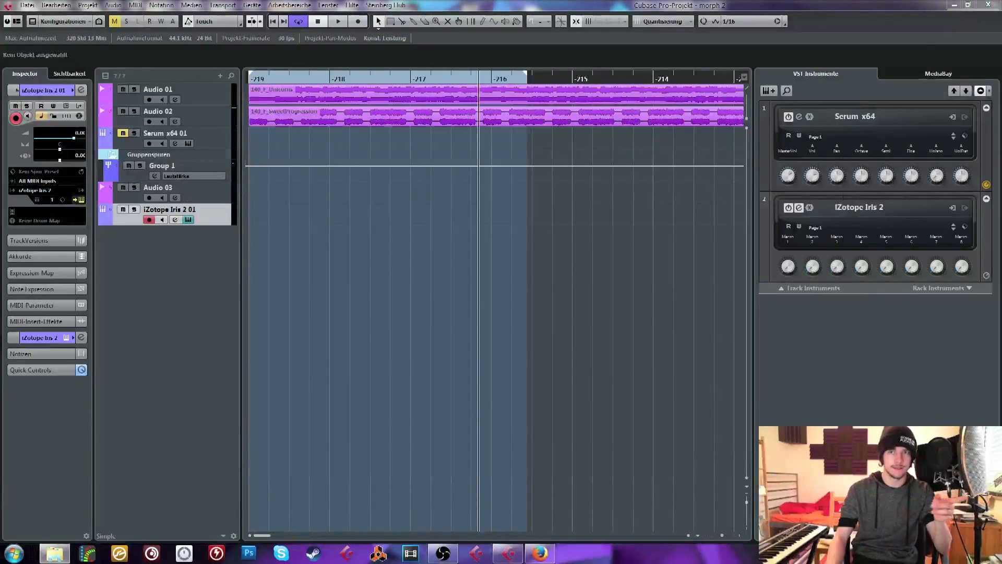
Load the eggslicer hit recording into sample slot 3 of Iris 2 and raise the instrument track's volume to maximum
click(565, 207)
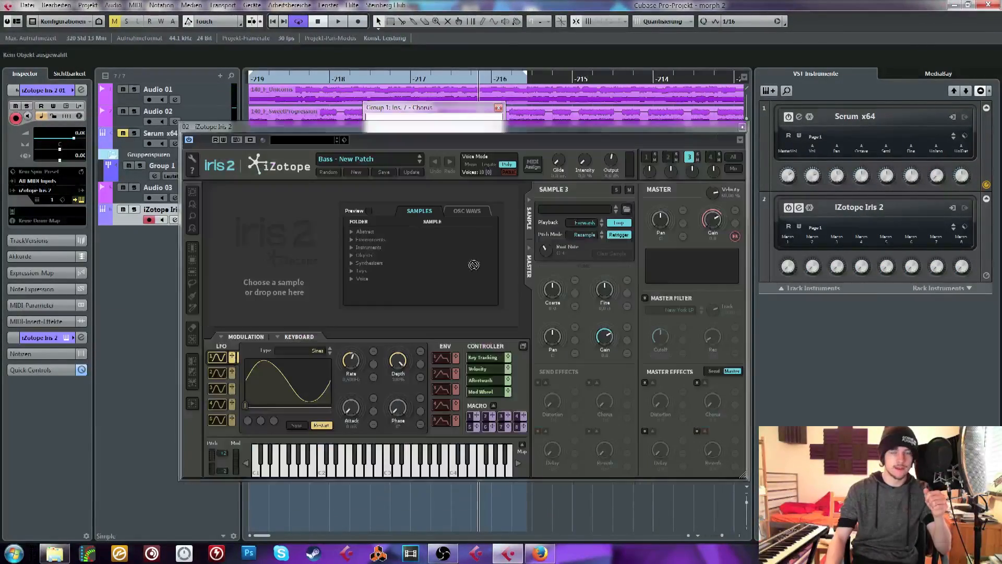
drag(473, 264, 350, 268)
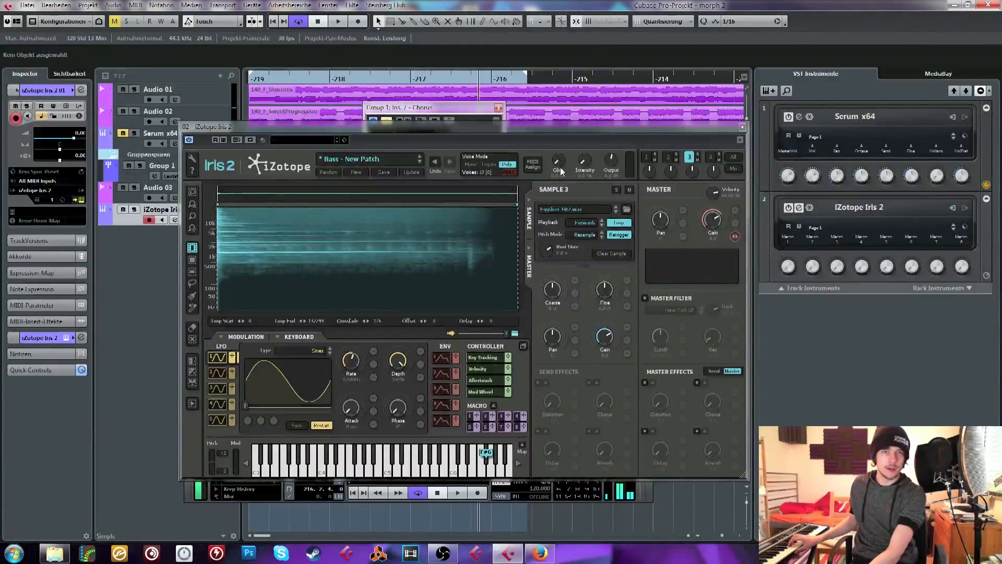
drag(594, 163, 598, 128)
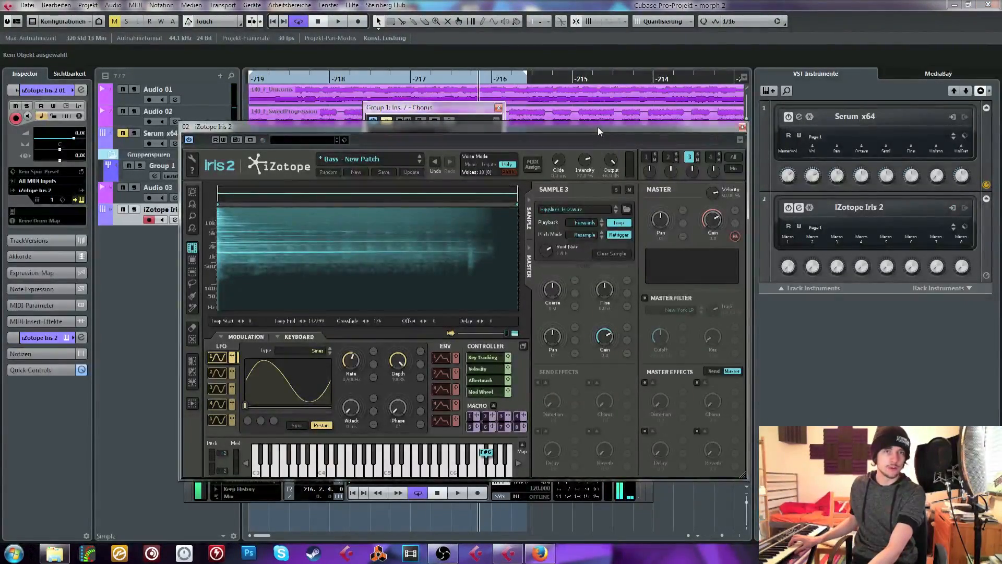
drag(74, 138, 90, 137)
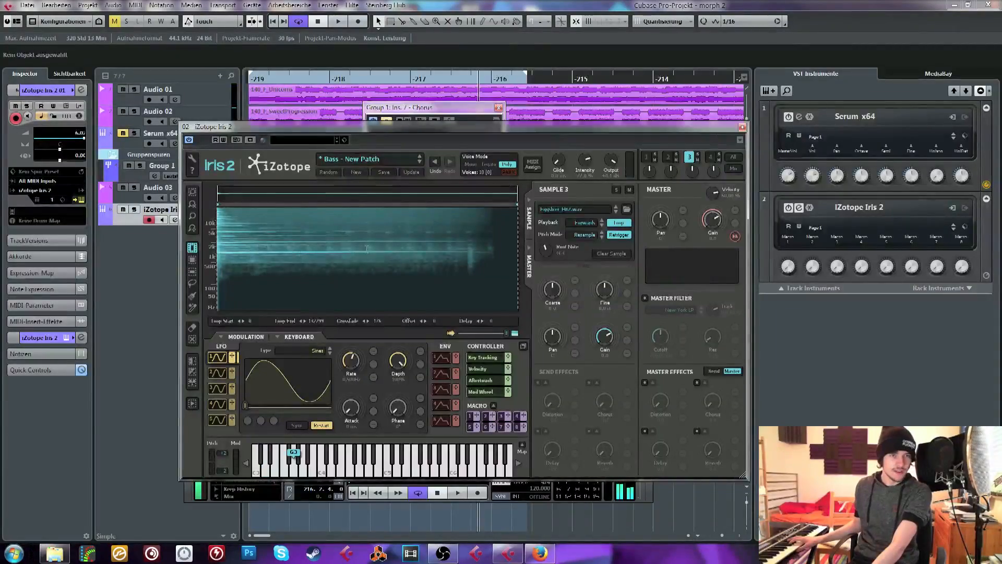
Enable the master Delay and Reverb effects, then increase the reverb's size, widen it to 100% and lower its high cut
click(644, 430)
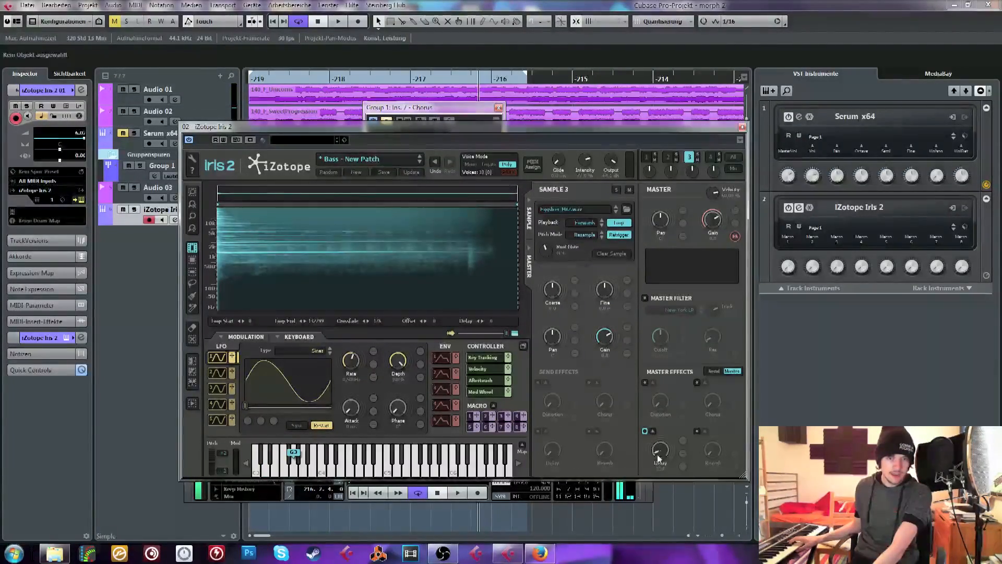
click(697, 431)
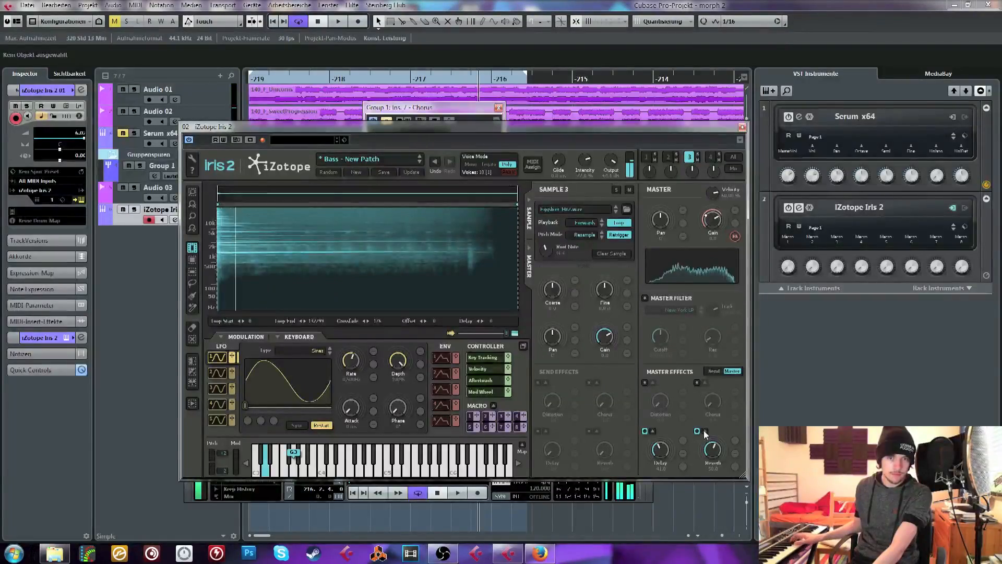
click(705, 431)
drag(719, 280, 719, 272)
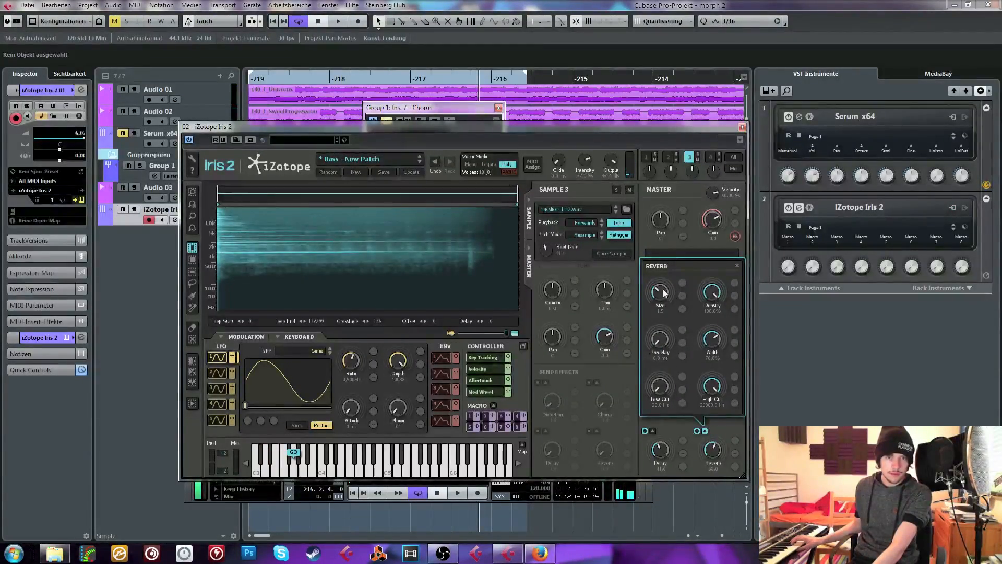
drag(664, 292, 664, 276)
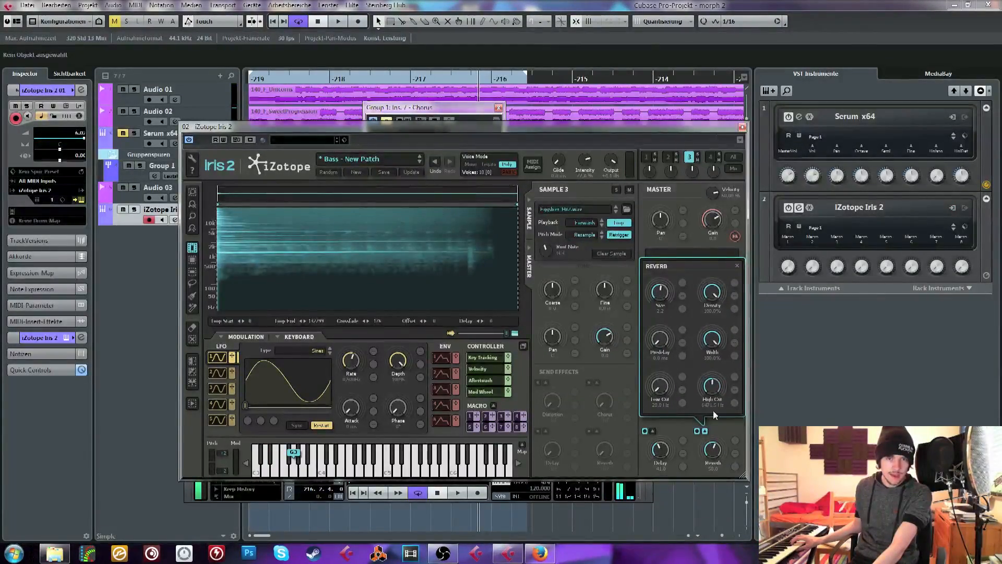
drag(713, 410, 713, 424)
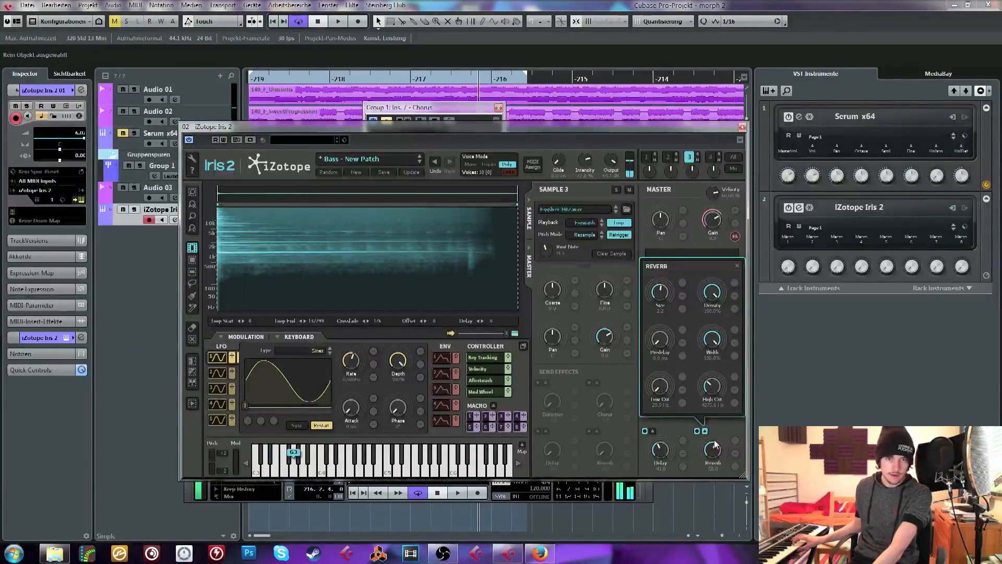
click(705, 431)
Shape the Stereo Delay by lowering its high cut, raising its low cut and adjusting the left and right delay times
click(652, 431)
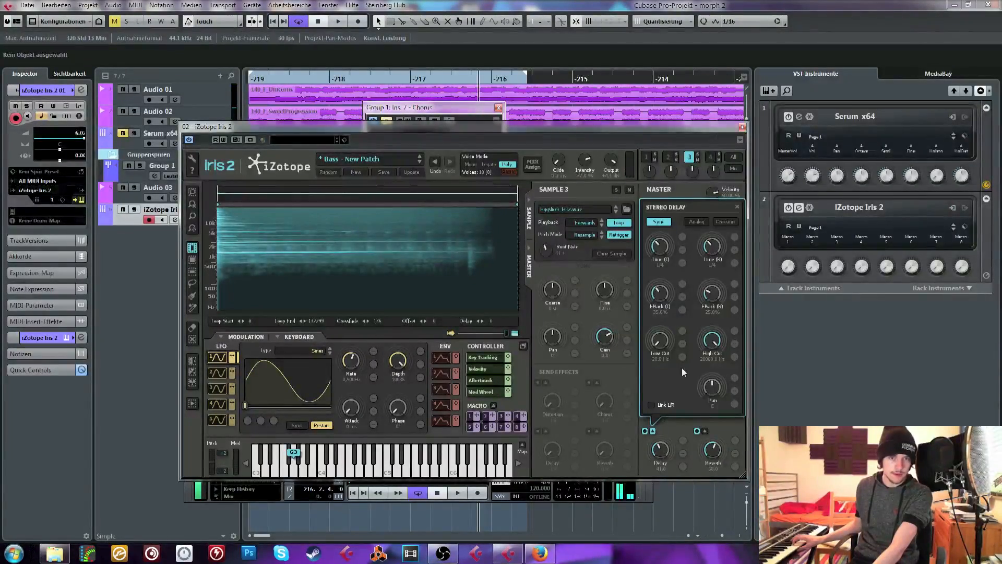
drag(712, 341, 697, 383)
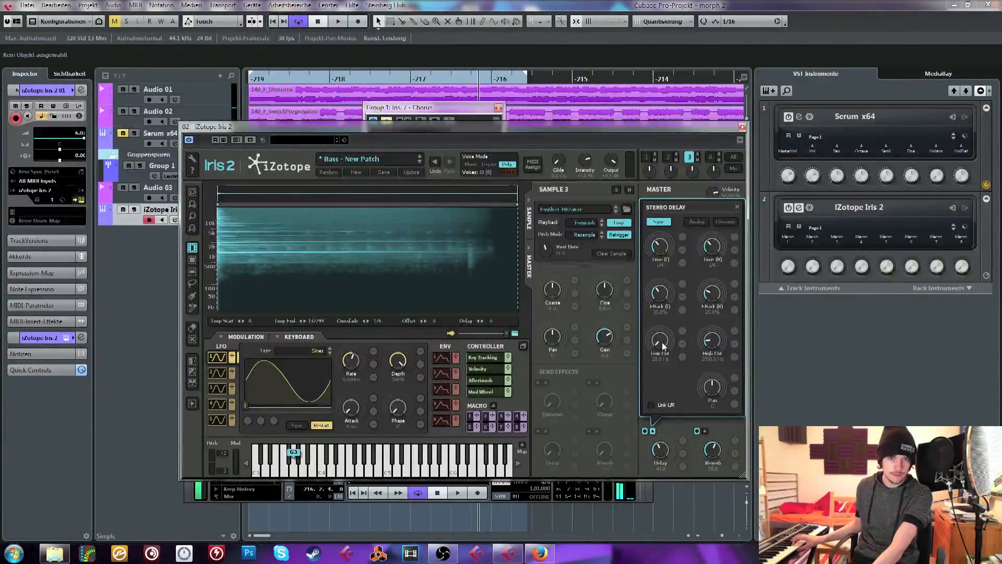
drag(664, 345, 665, 335)
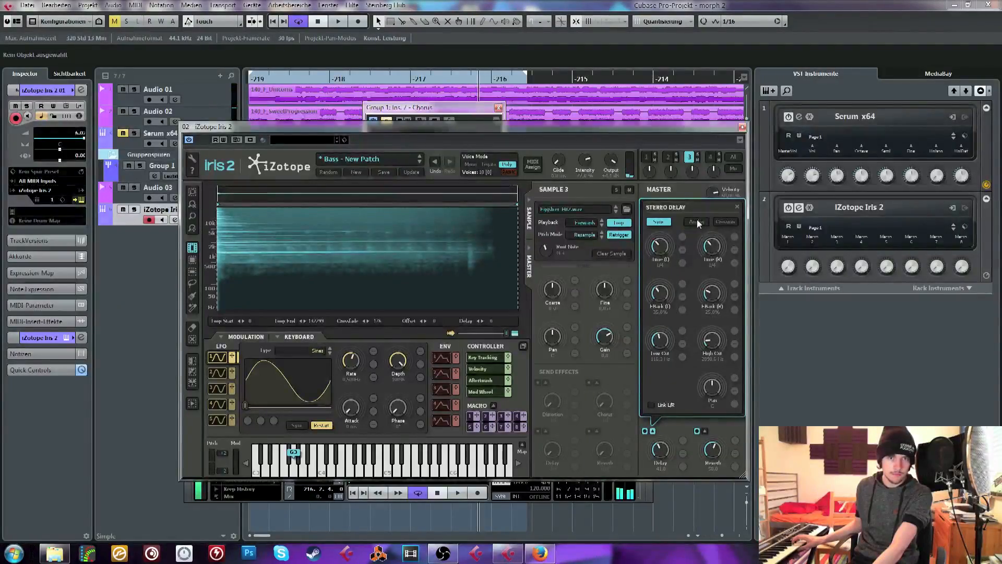
drag(663, 244, 714, 249)
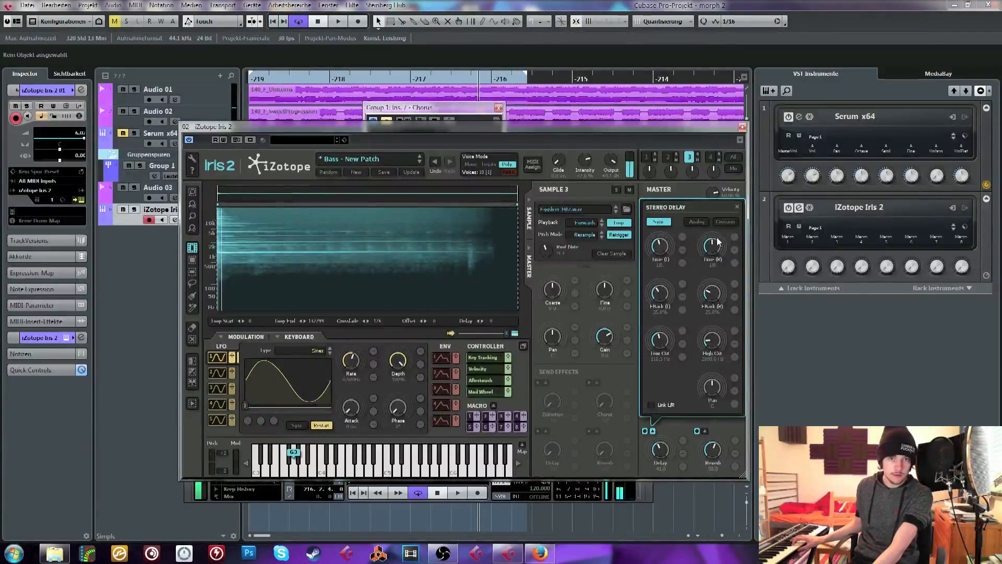
click(736, 207)
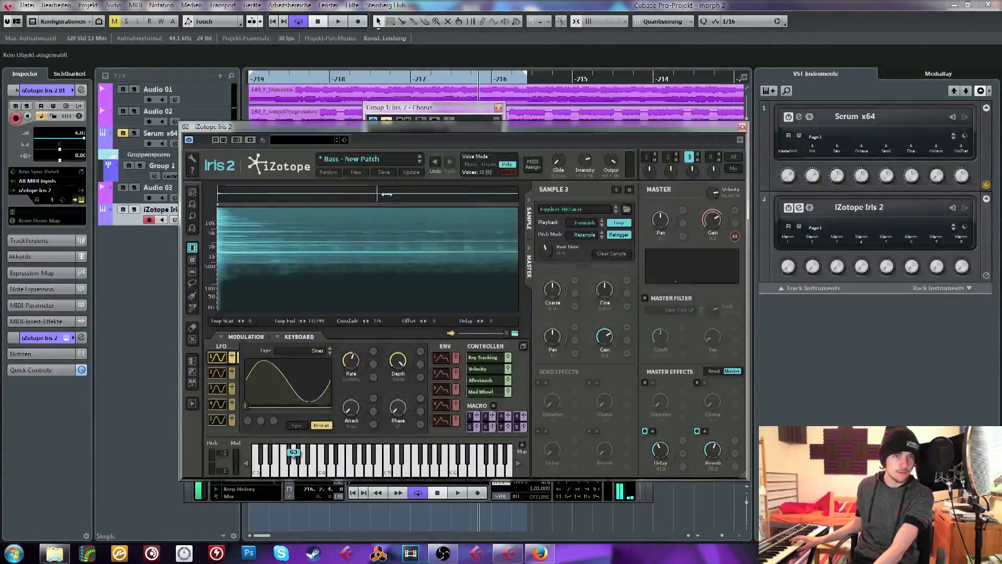
Isolate narrow horizontal frequency bands in the sample's spectrogram, one between 1 and 2 kHz and others up to about 5 kHz
click(192, 271)
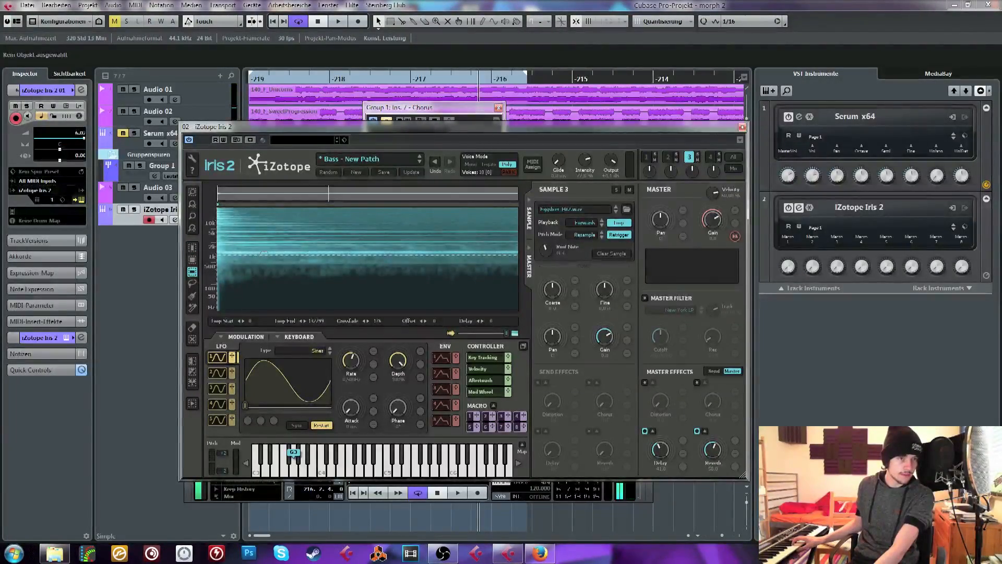
drag(264, 256, 264, 251)
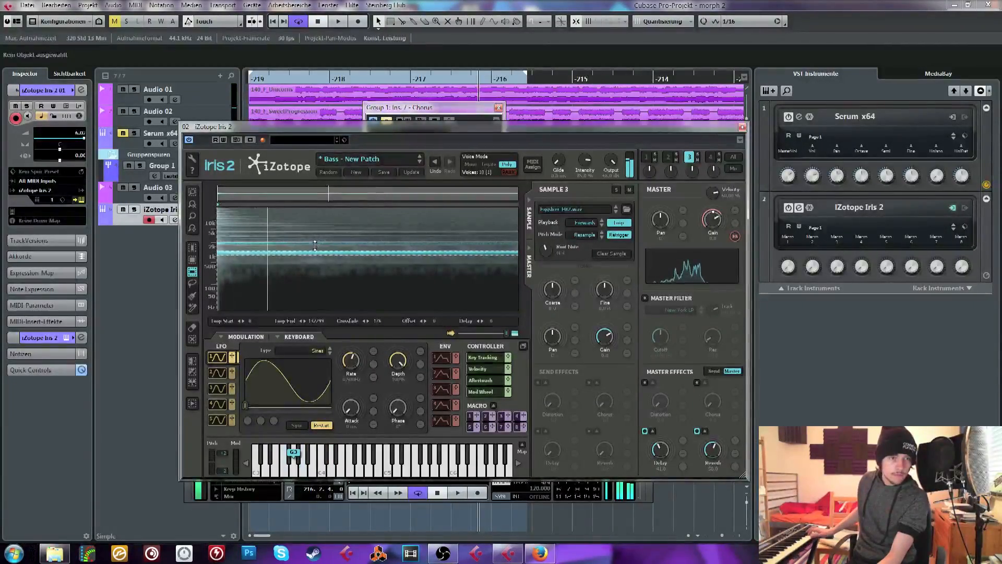
drag(315, 245, 327, 230)
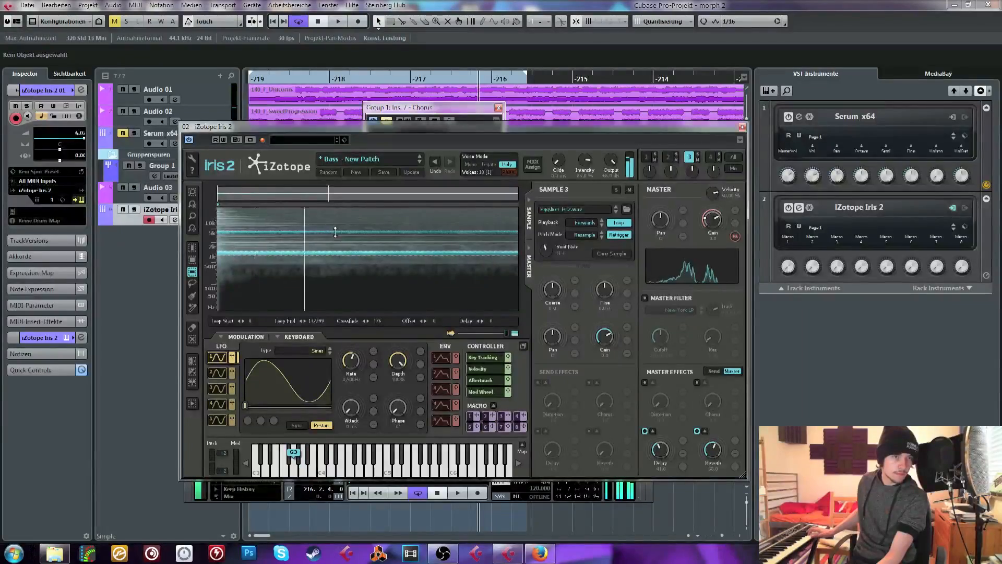
mouse_move(330, 233)
mouse_down()
mouse_move(324, 246)
mouse_move(328, 237)
mouse_up()
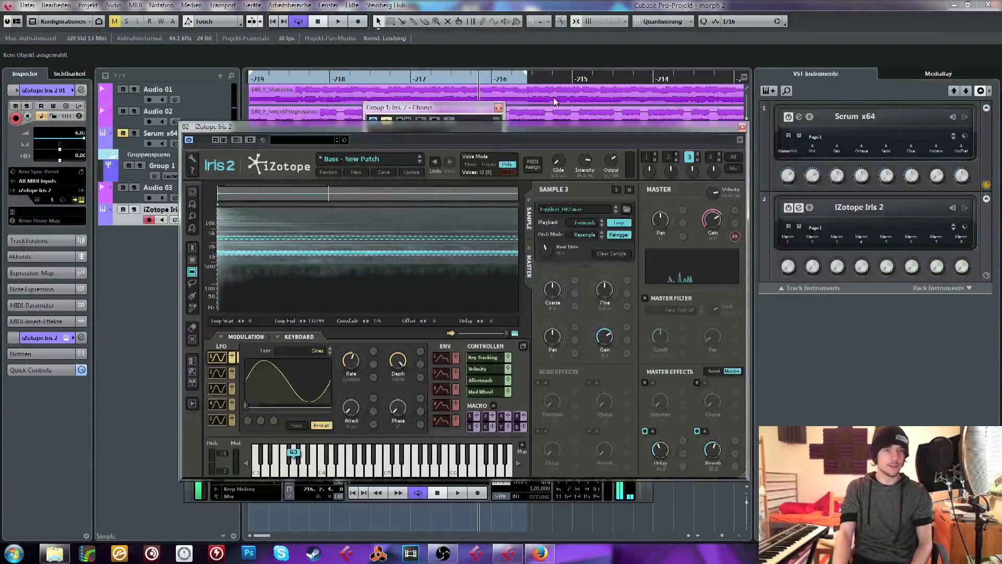
Close the Iris 2 and Chorus windows and delete the audio events on the Audio 01 and Audio 02 tracks
click(742, 126)
click(498, 108)
key(Home)
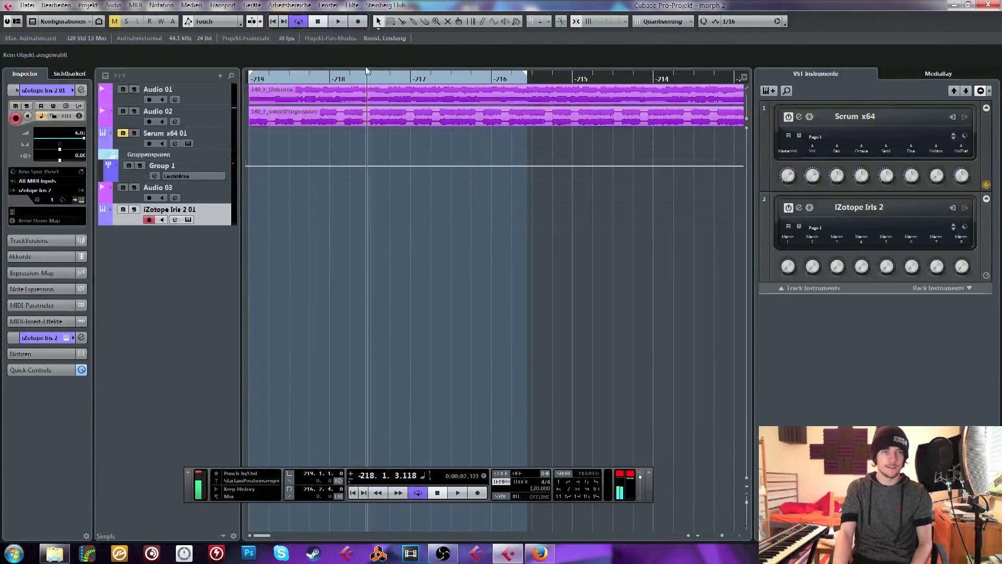
click(261, 95)
drag(254, 79, 120, 74)
key(Delete)
Set a fixed project tempo of 110 BPM and enable the metronome, checking the click from the start of the loop
click(502, 482)
mouse_move(531, 493)
mouse_down()
mouse_move(533, 512)
mouse_move(521, 503)
mouse_up()
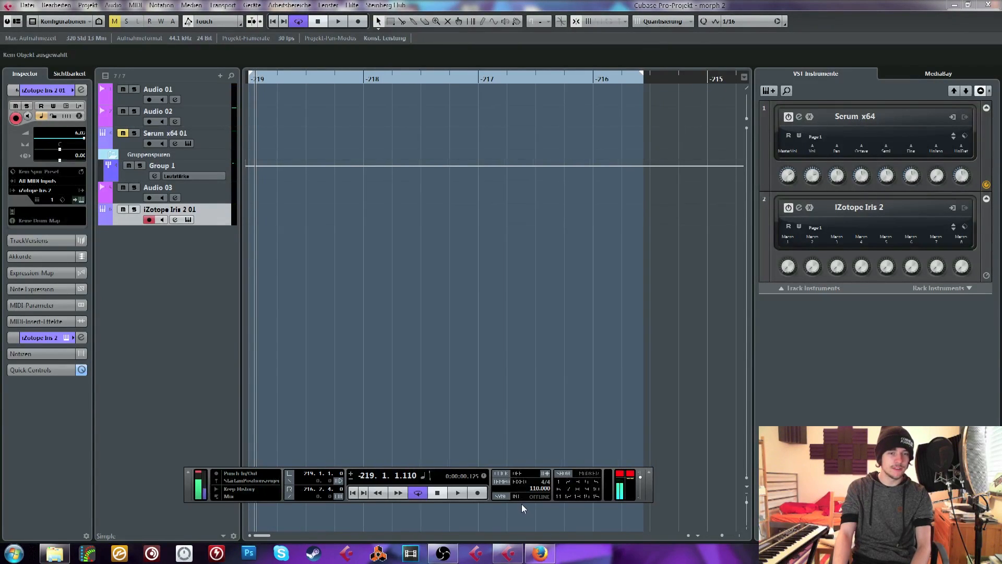
click(502, 473)
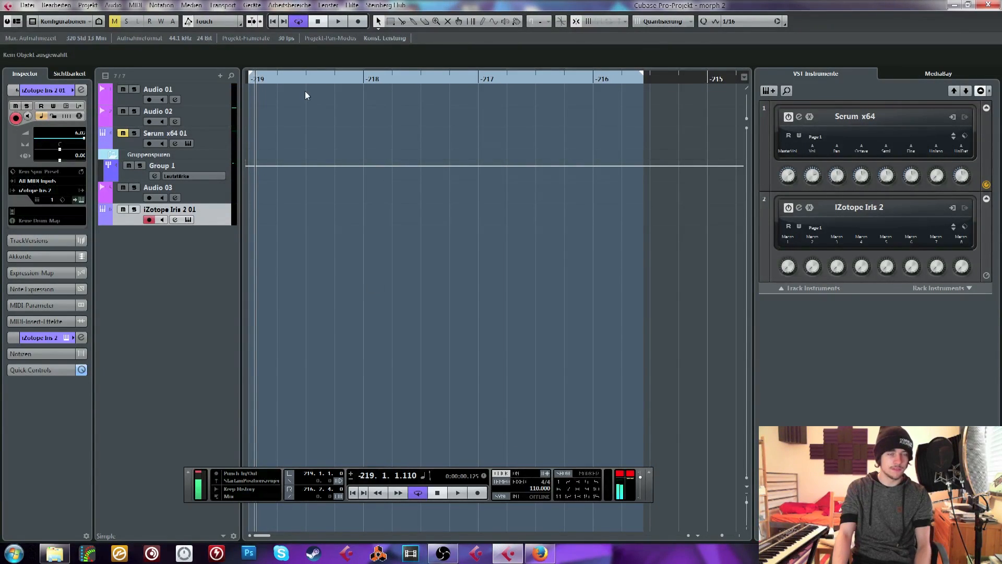
drag(253, 80, 239, 79)
key(space)
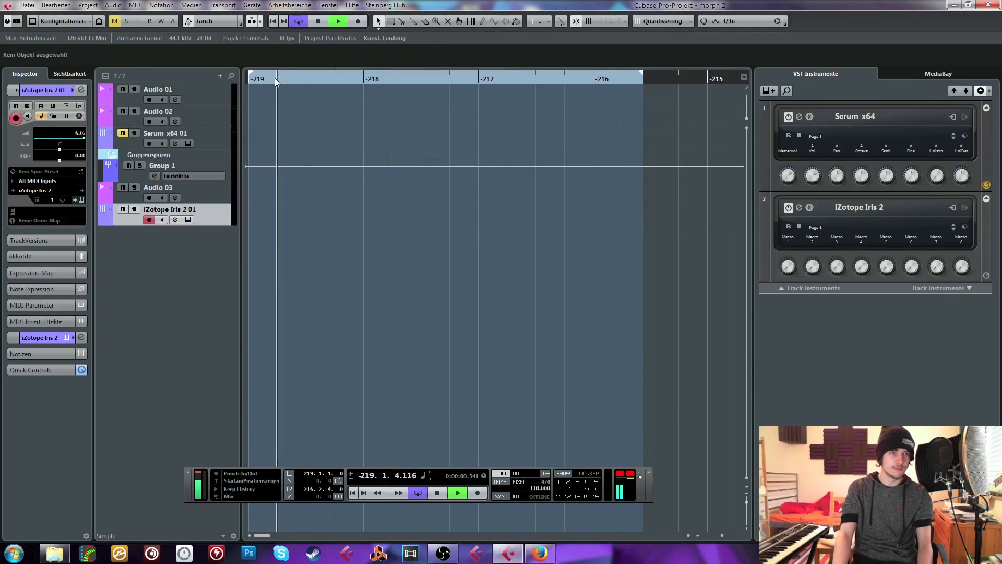
key(space)
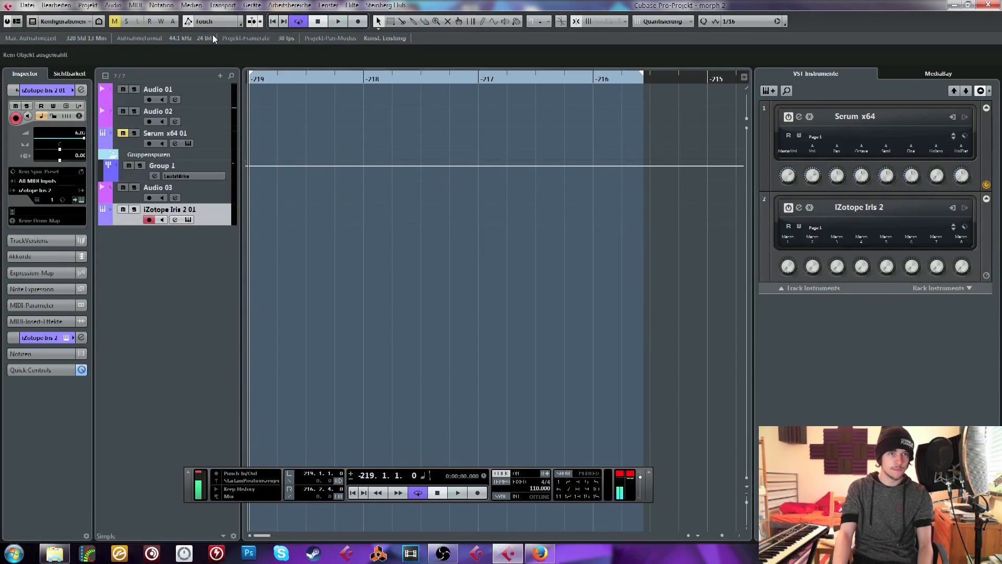
Record a repeating melody played on the MIDI keyboard onto the iZotope Iris 2 01 track, stopping before bar -215
click(358, 22)
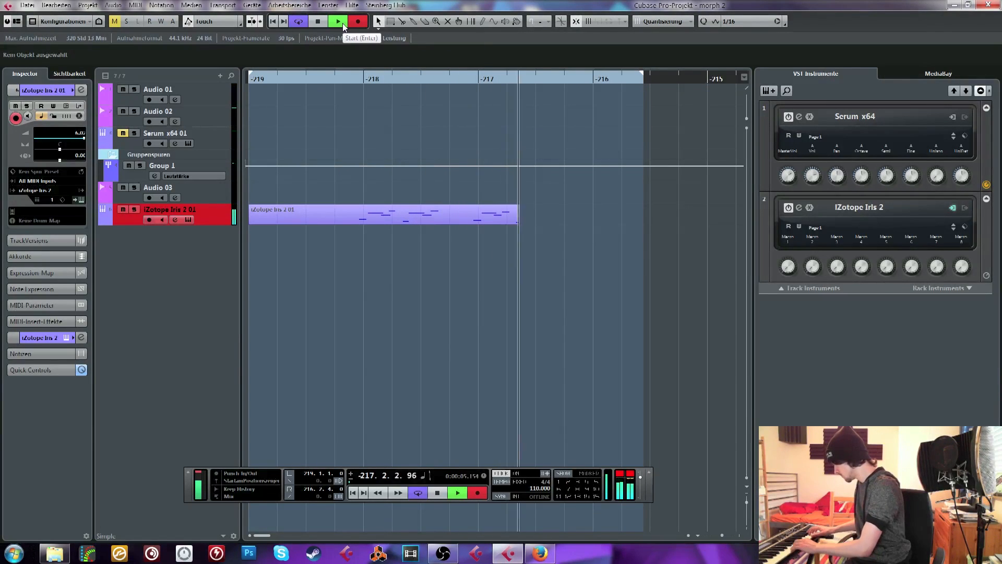
key(super)
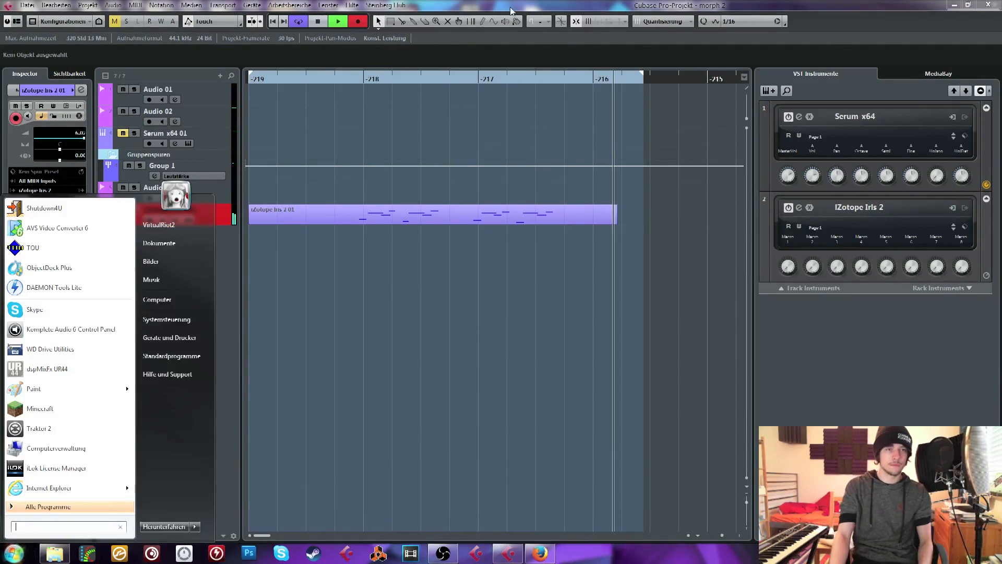
click(511, 8)
key(space)
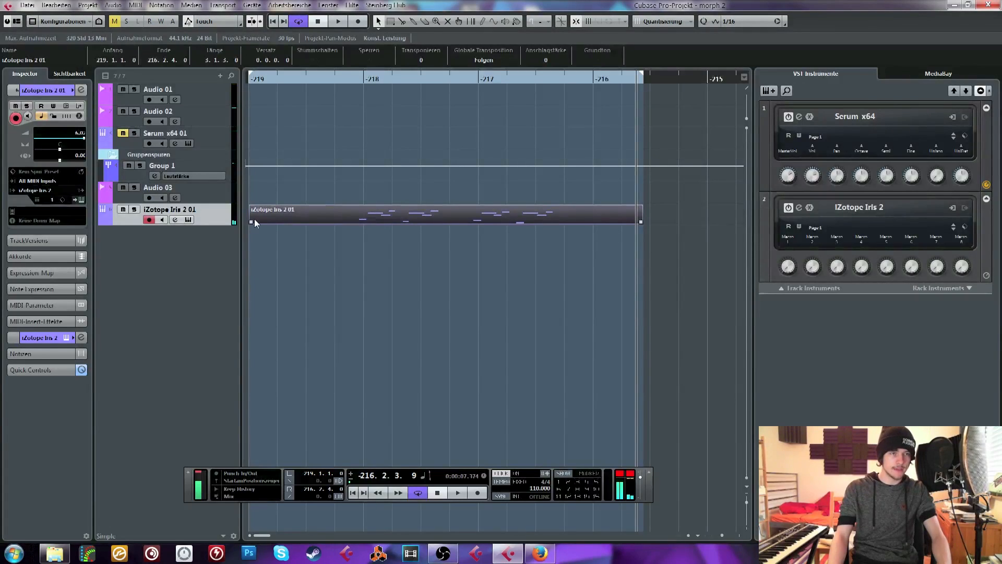
Trim the empty beginning of the recorded MIDI part and shorten both the part and the loop range to two bars
mouse_move(255, 221)
mouse_down()
mouse_move(357, 221)
mouse_move(264, 221)
mouse_up()
drag(642, 76, 478, 77)
drag(528, 224, 479, 224)
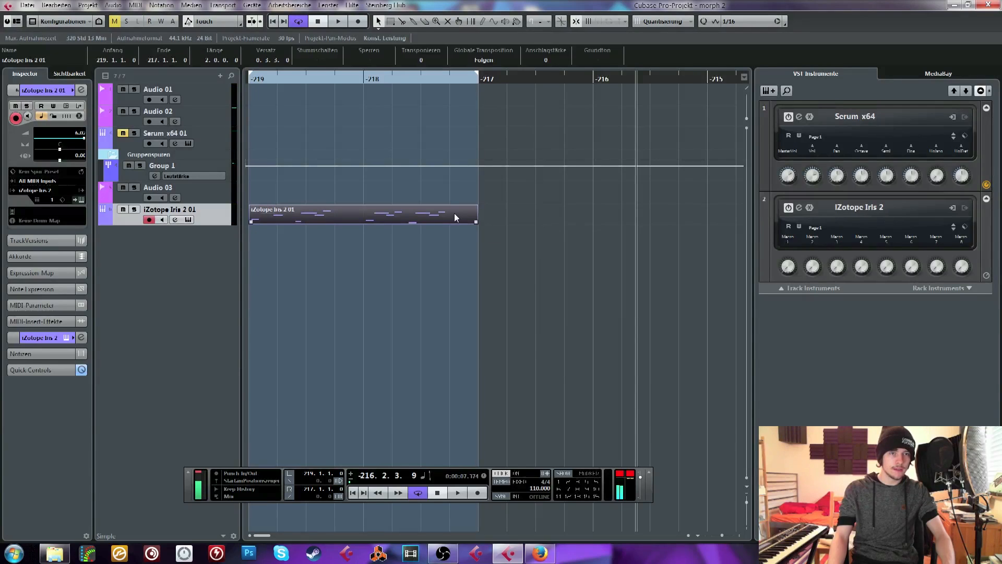
In the Key Editor, shift all notes so the first starts at -219.1.1.0 and quantize them to 1/16
double_click(454, 213)
key(ctrl+a)
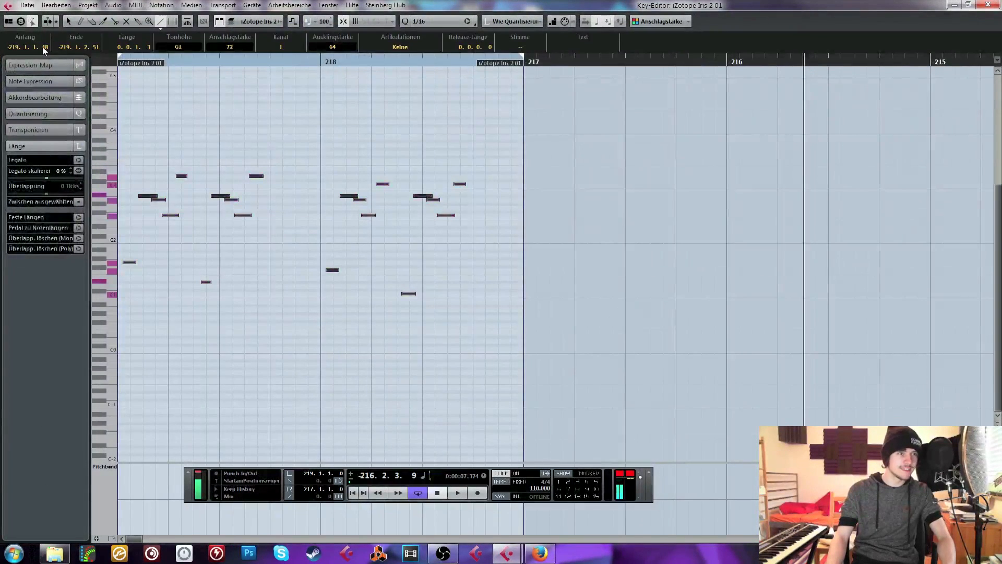
drag(43, 47, 45, 109)
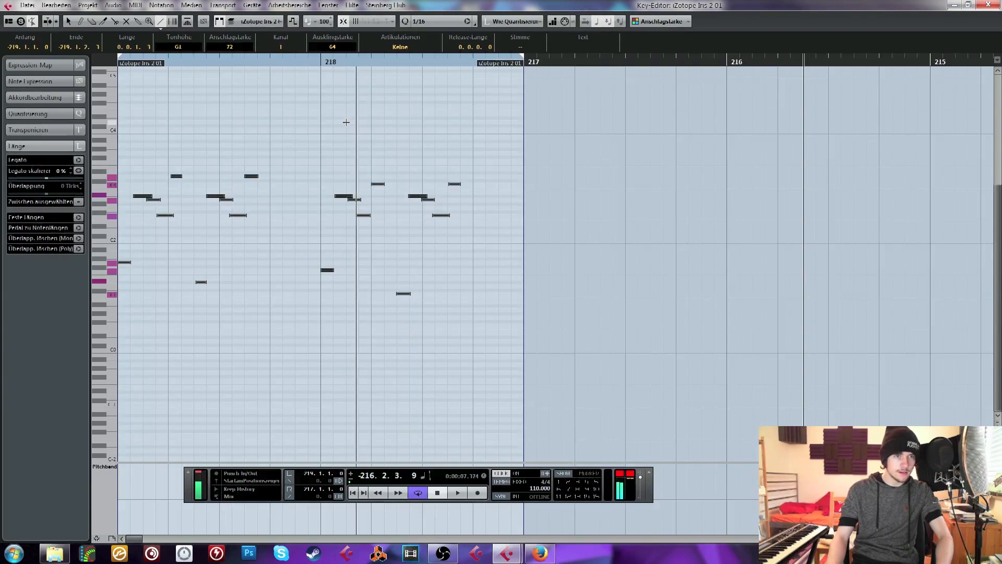
click(224, 96)
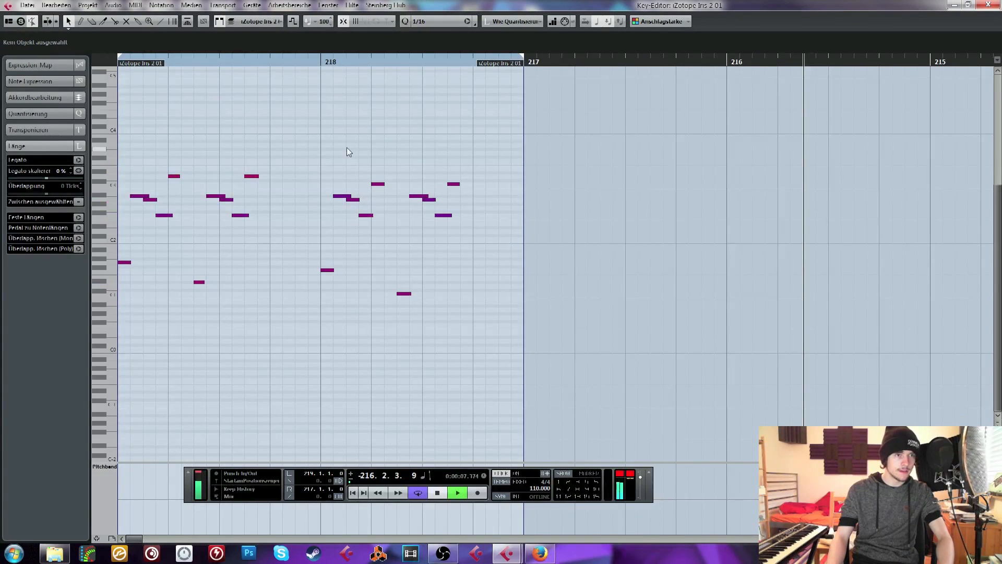
Play the quantized melody from the start of the loop and reopen its part in the Key Editor
key(space)
click(439, 494)
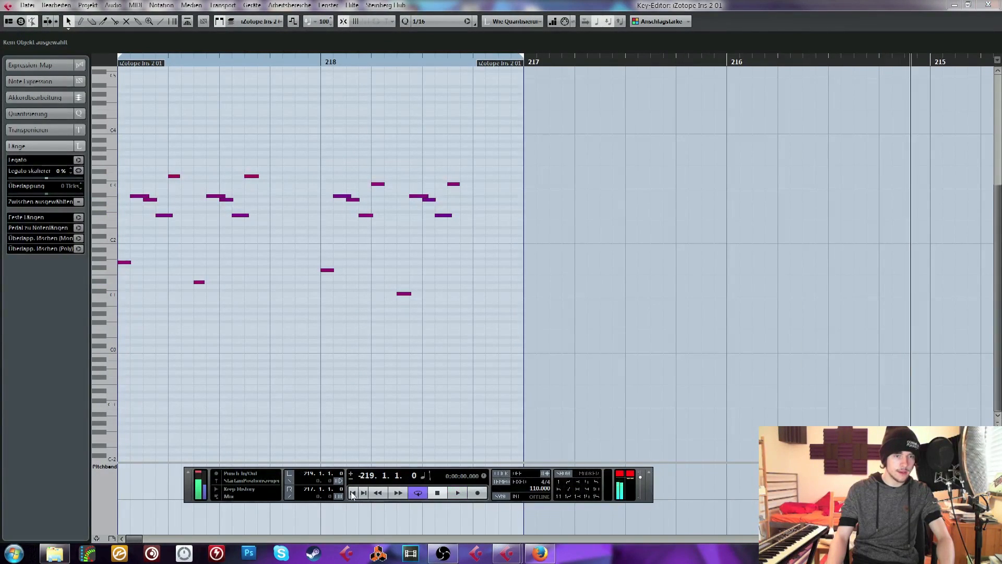
key(space)
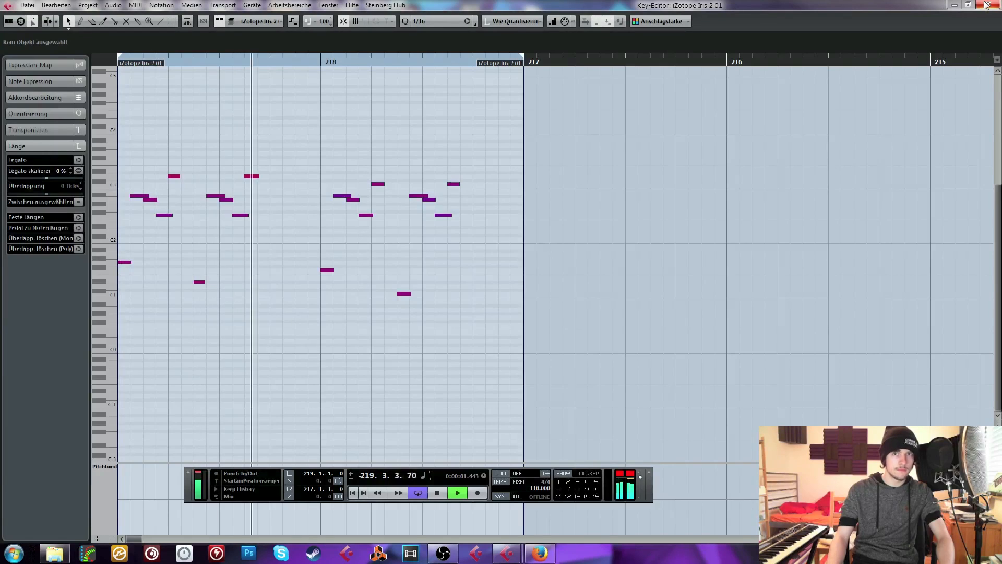
click(986, 5)
double_click(309, 216)
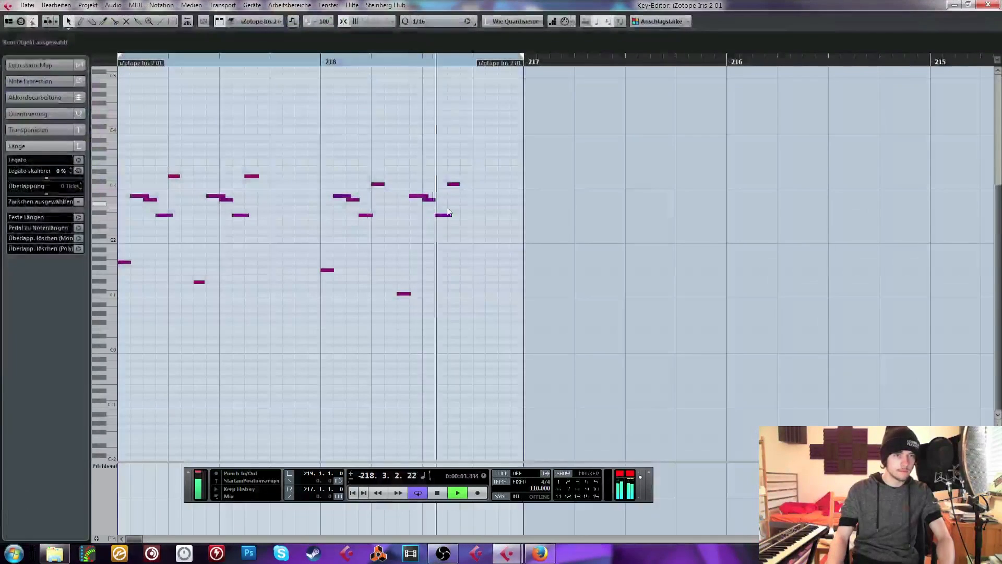
key(space)
Transpose all notes of the melody down one octave and play the result
key(ctrl+a)
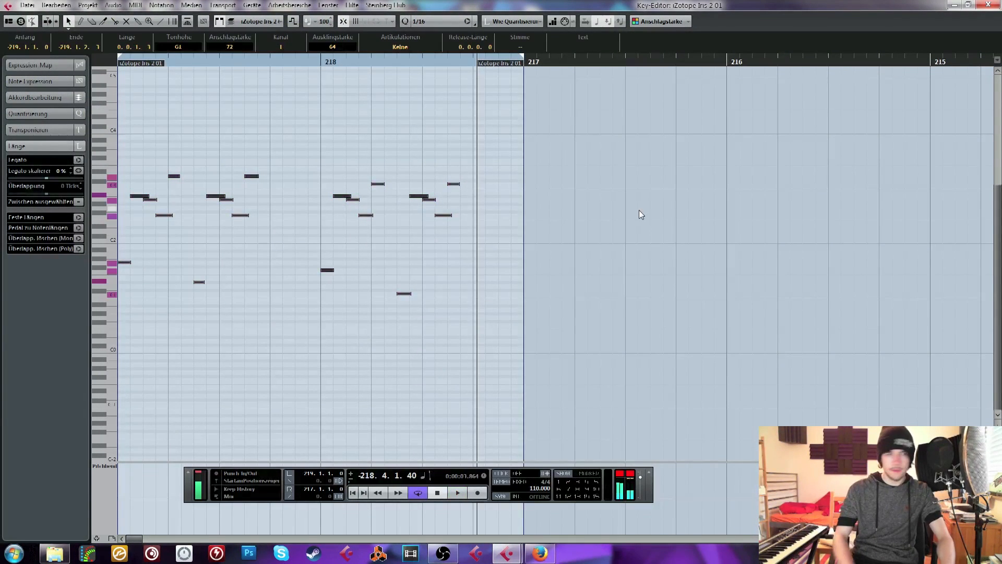
key(shift+Down)
key(space)
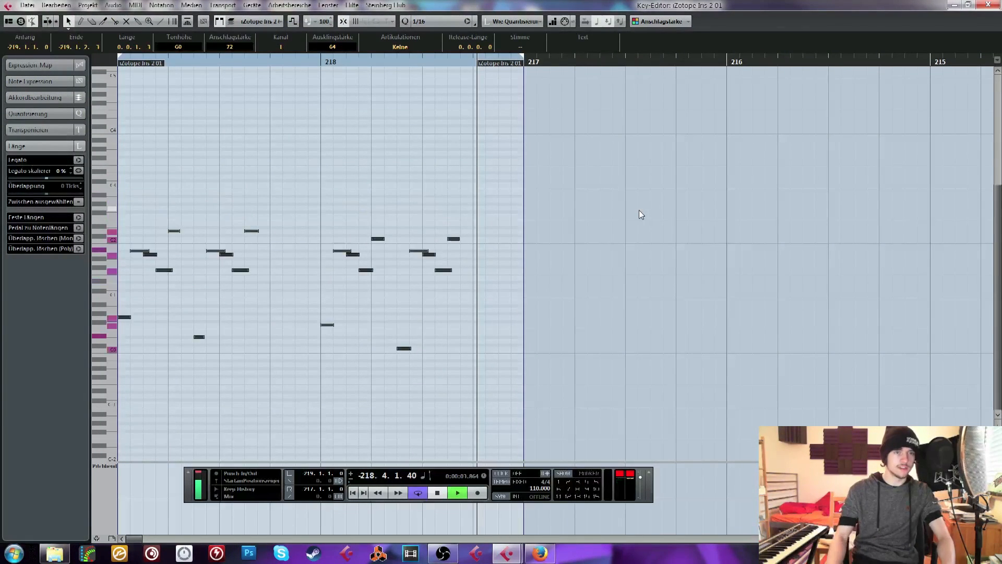
Close the Key Editor, give Iris 2's fifth envelope a plucked shape with 0% sustain, and play the melody
click(987, 5)
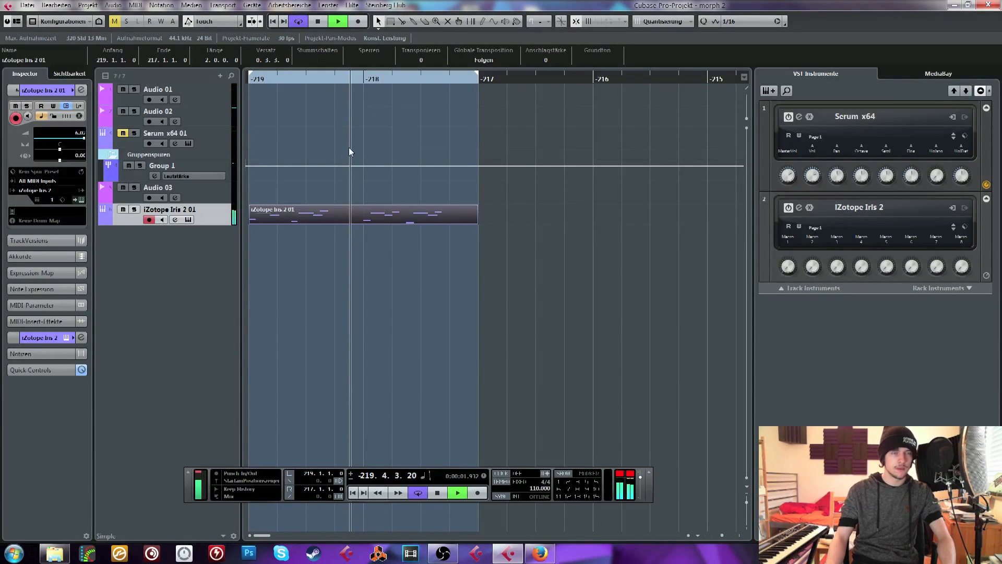
key(space)
drag(386, 131, 383, 100)
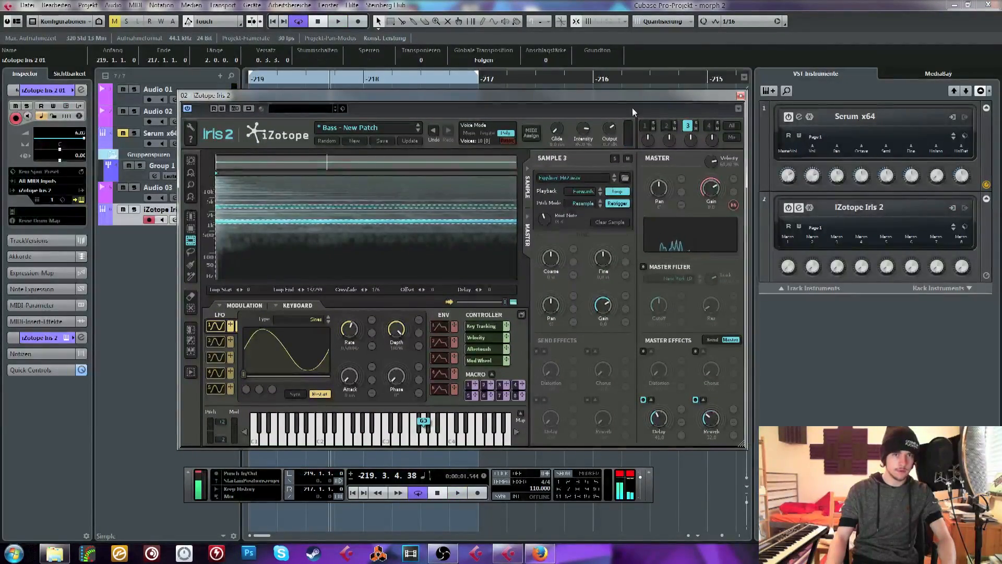
click(440, 389)
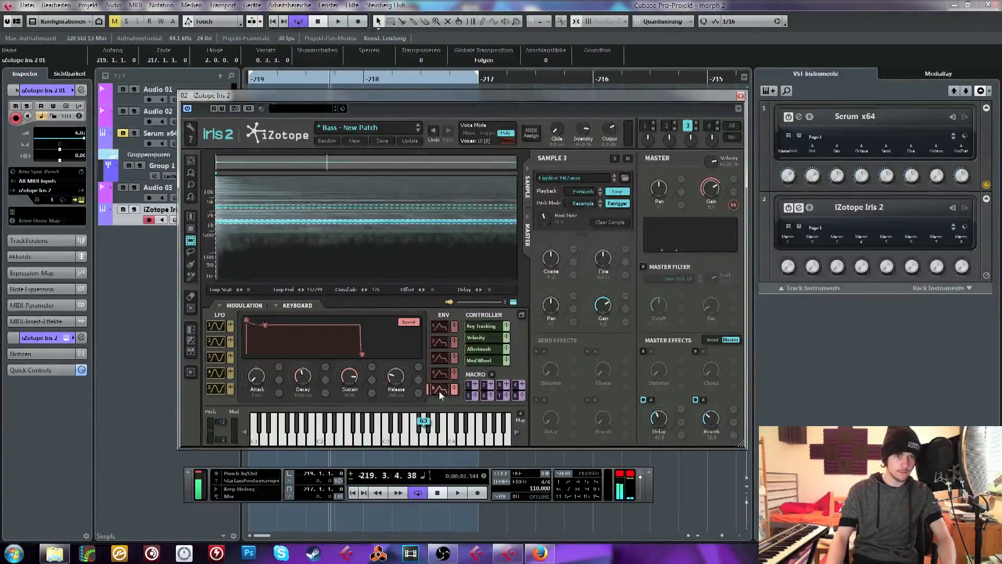
key(space)
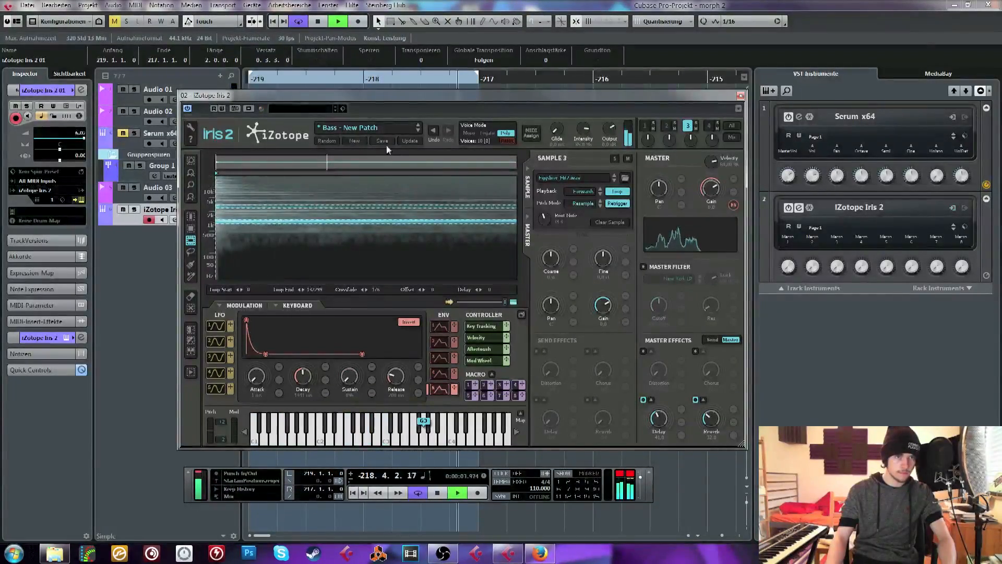
Stop playback and load the Wood Hit.wav recording into Iris 2's empty sample slot 2
click(666, 126)
key(space)
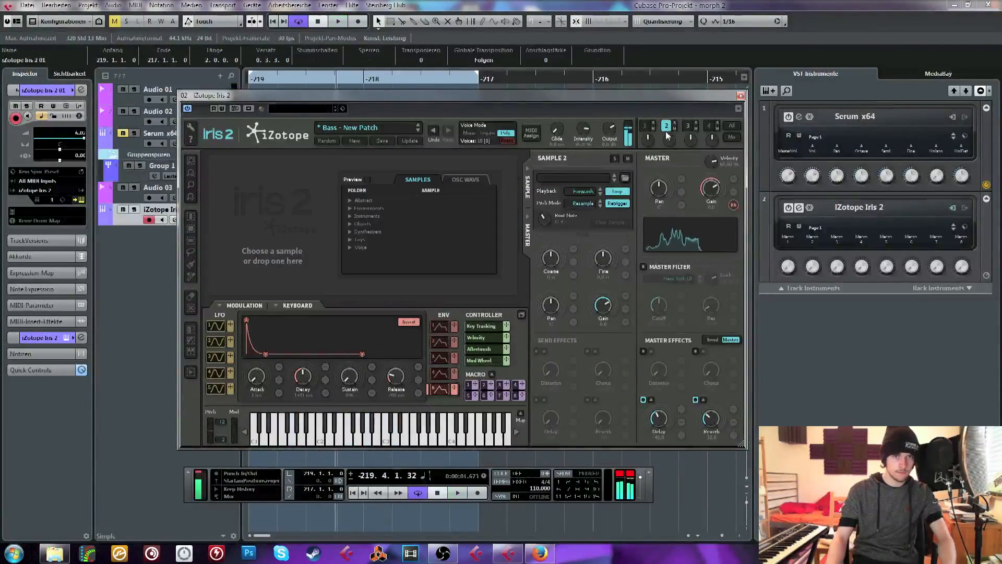
click(44, 560)
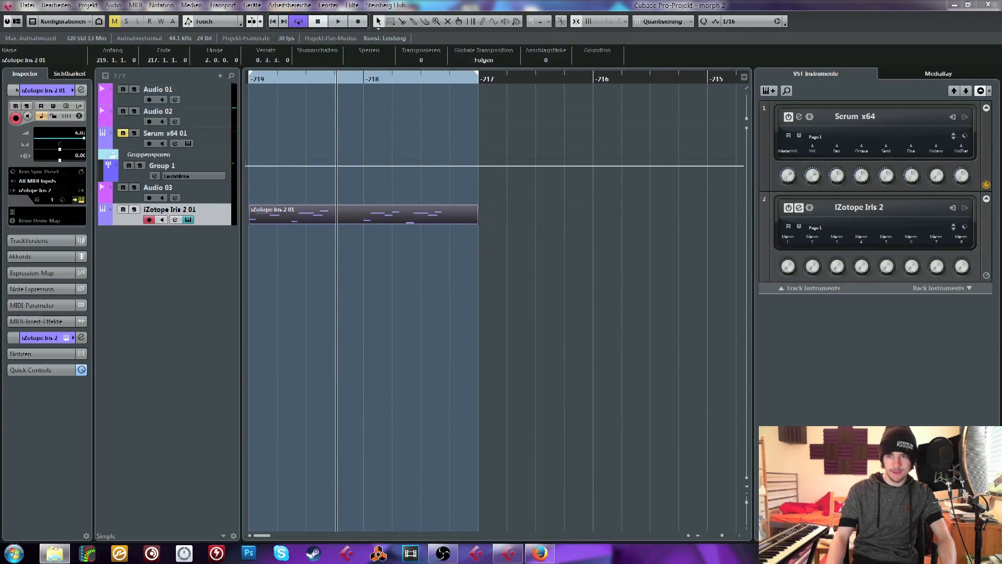
drag(472, 476, 290, 209)
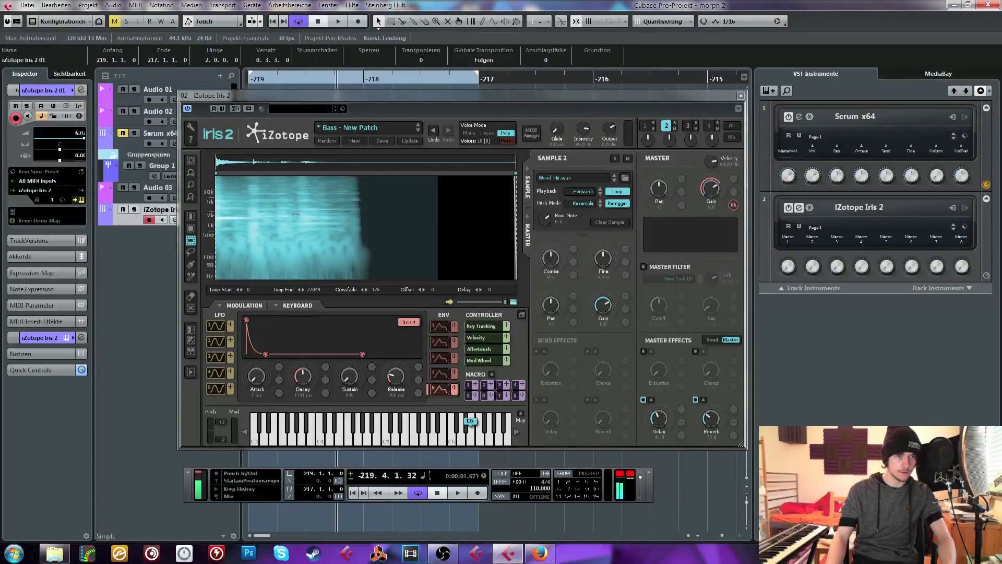
Set sample 2's root note to D3, turn off its looping, and raise its coarse pitch during playback
key(space)
key(space)
click(295, 80)
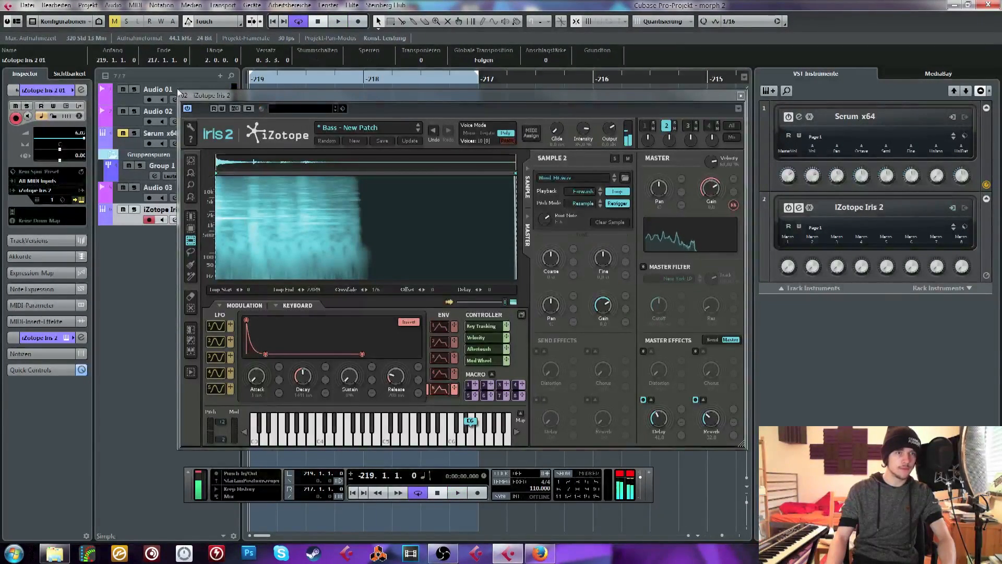
drag(473, 421, 417, 422)
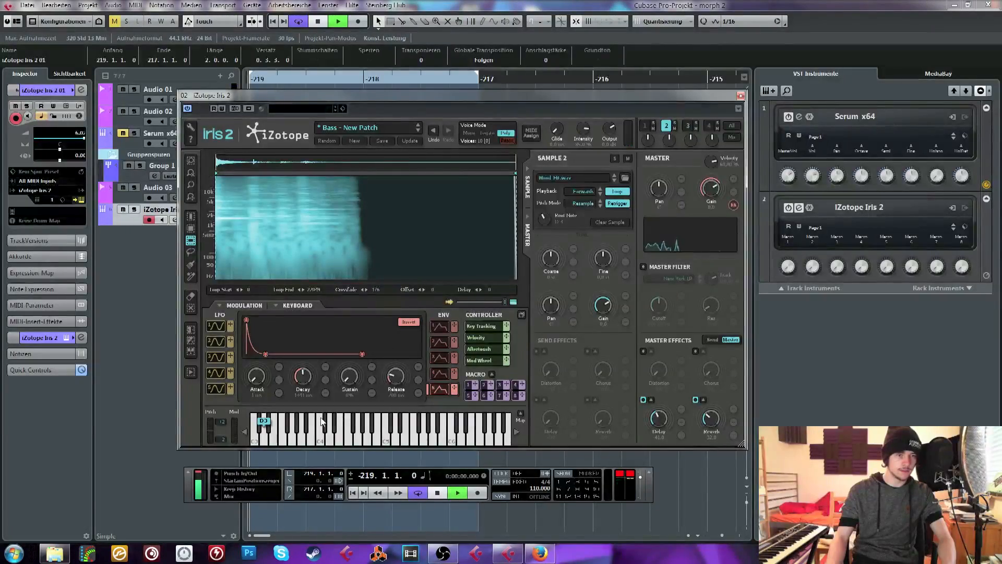
key(space)
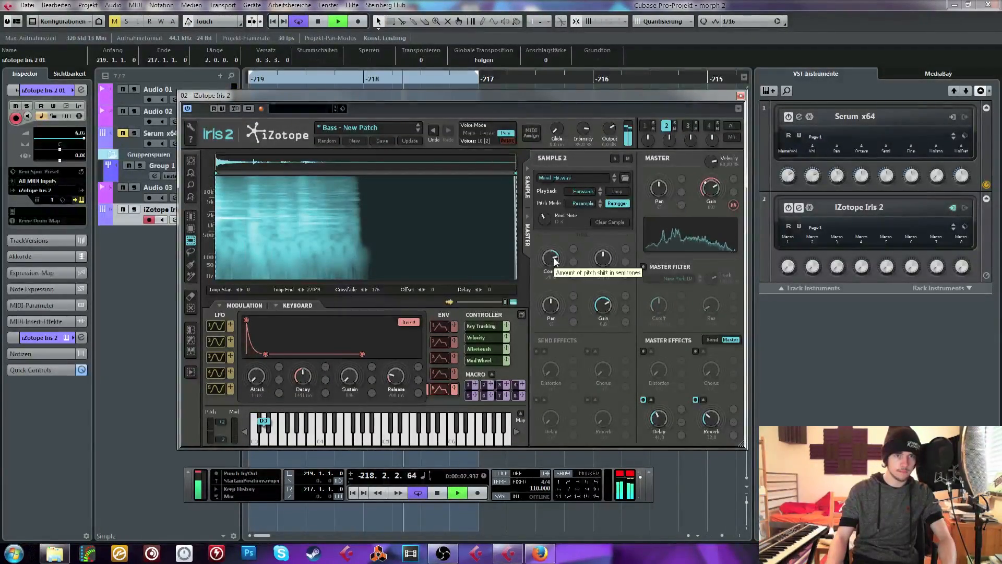
drag(554, 256, 553, 257)
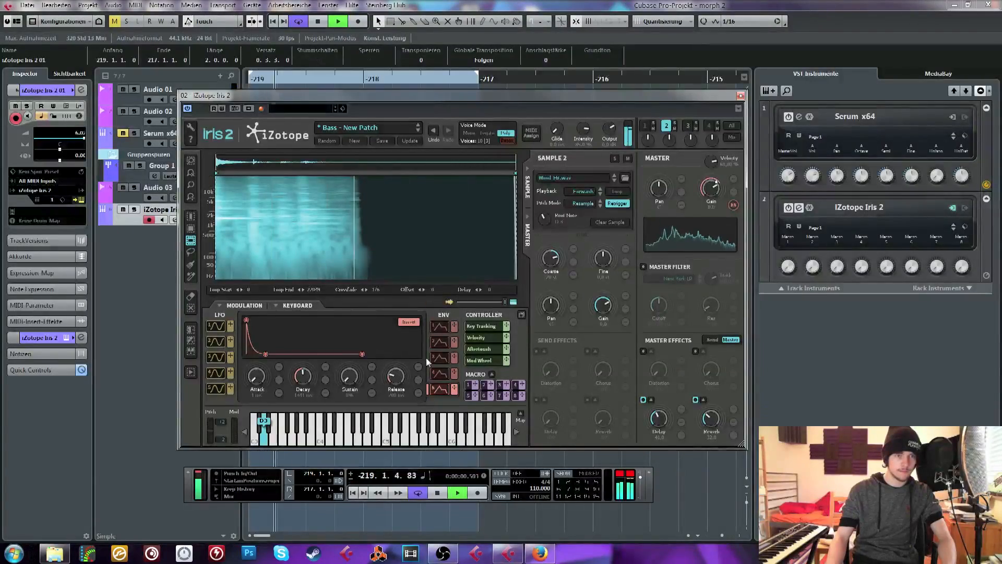
key(space)
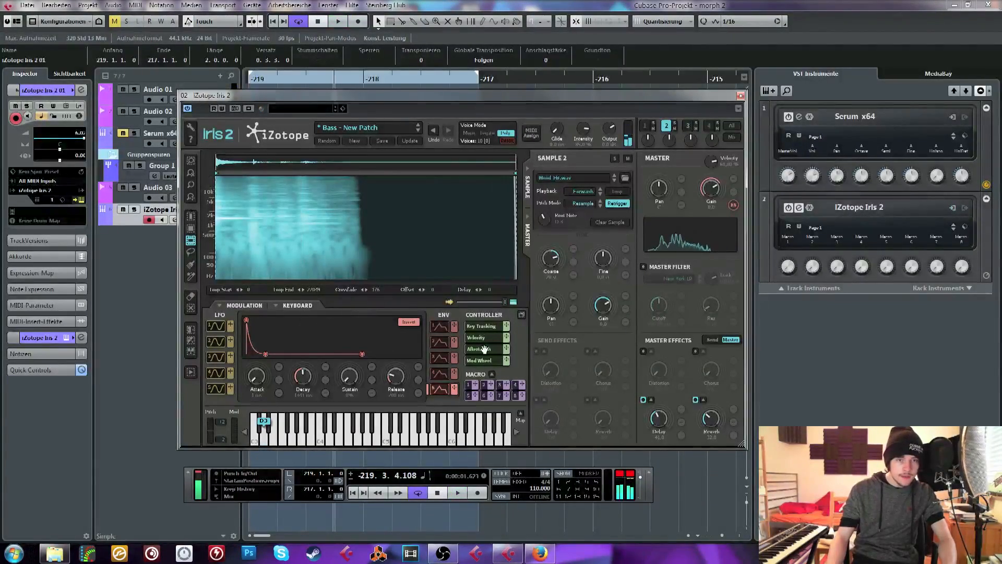
Modulate sample 2's gain with envelope 1, setting 0% sustain and a very short decay while the melody plays
click(439, 328)
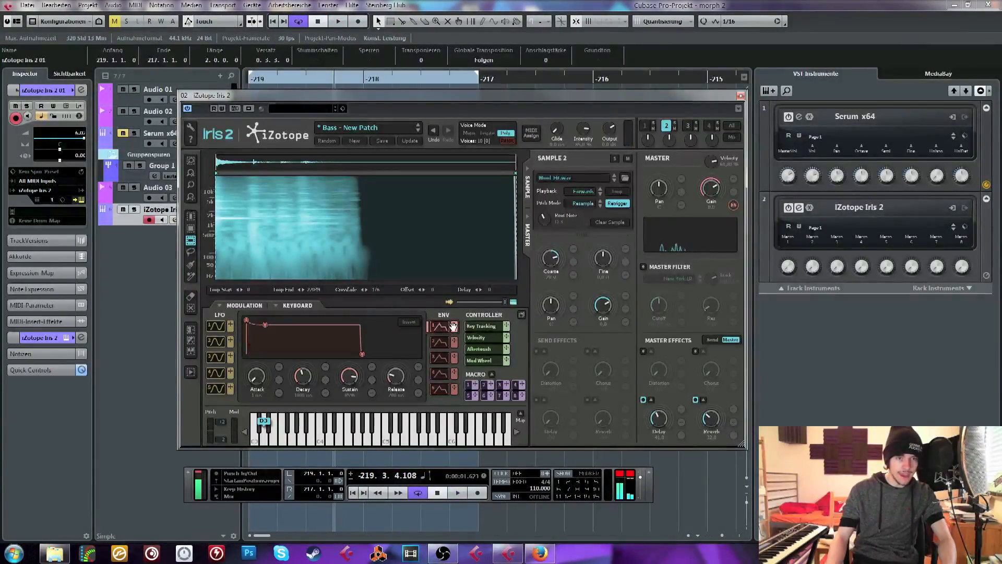
drag(627, 297, 599, 312)
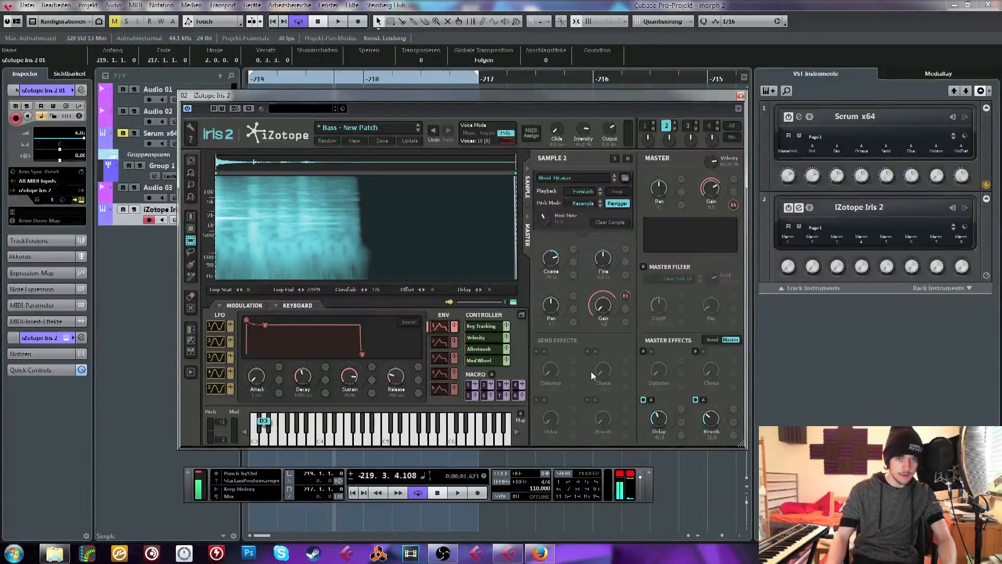
drag(353, 372, 351, 418)
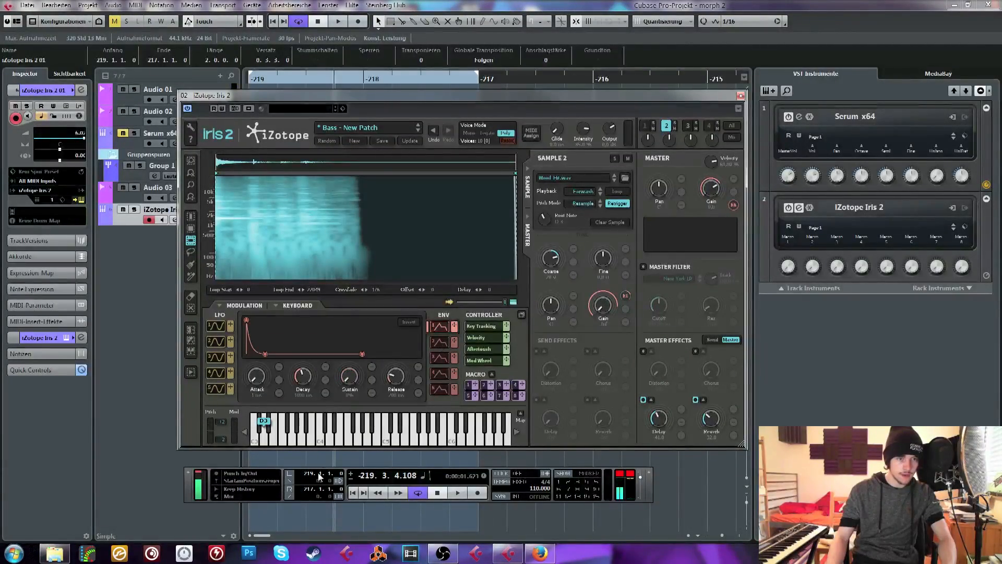
key(space)
drag(299, 371, 301, 383)
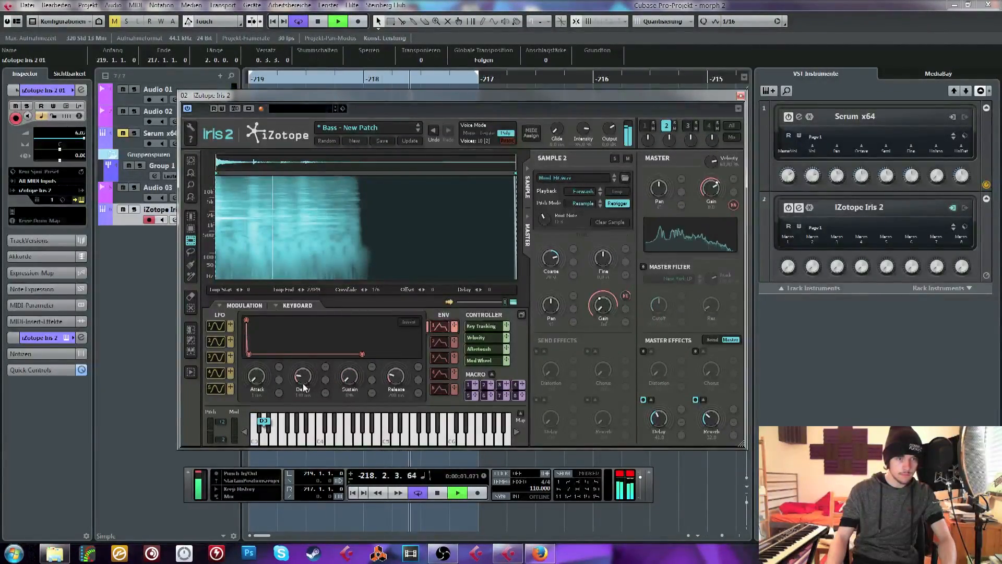
key(space)
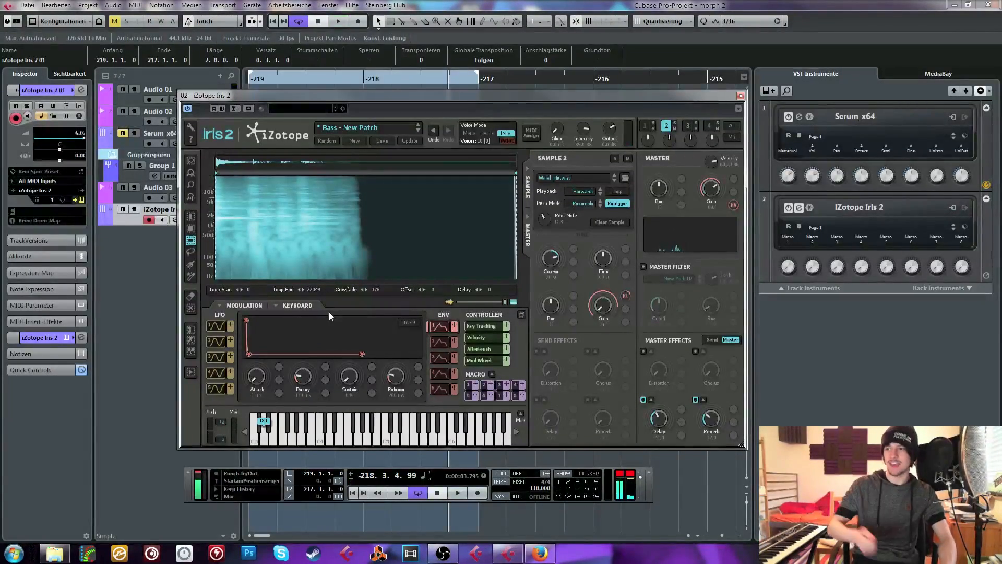
Isolate a narrow frequency band of sample 2 just above 1 kHz and retune it with root note C3, neutral coarse pitch and lowered fine pitch
key(space)
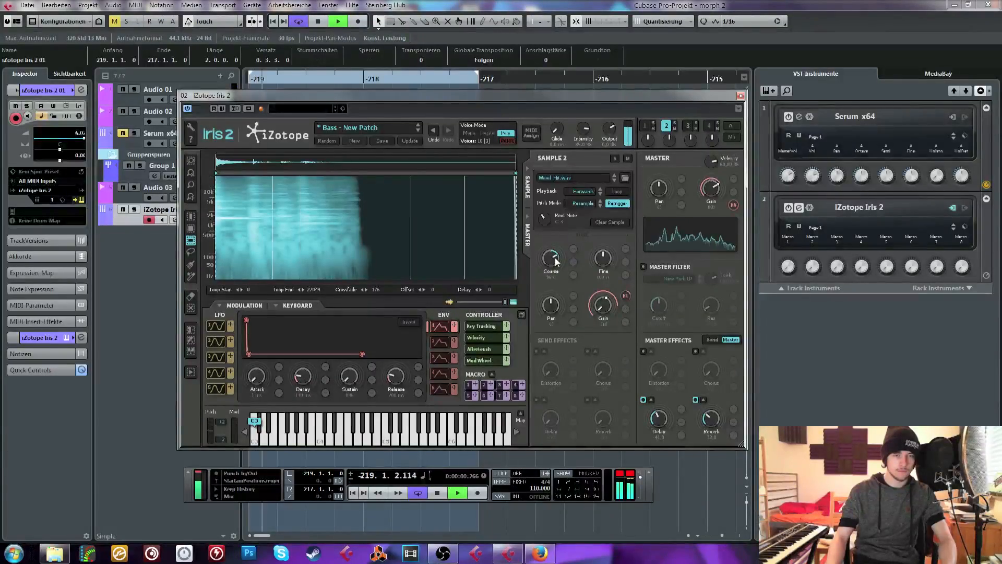
key(space)
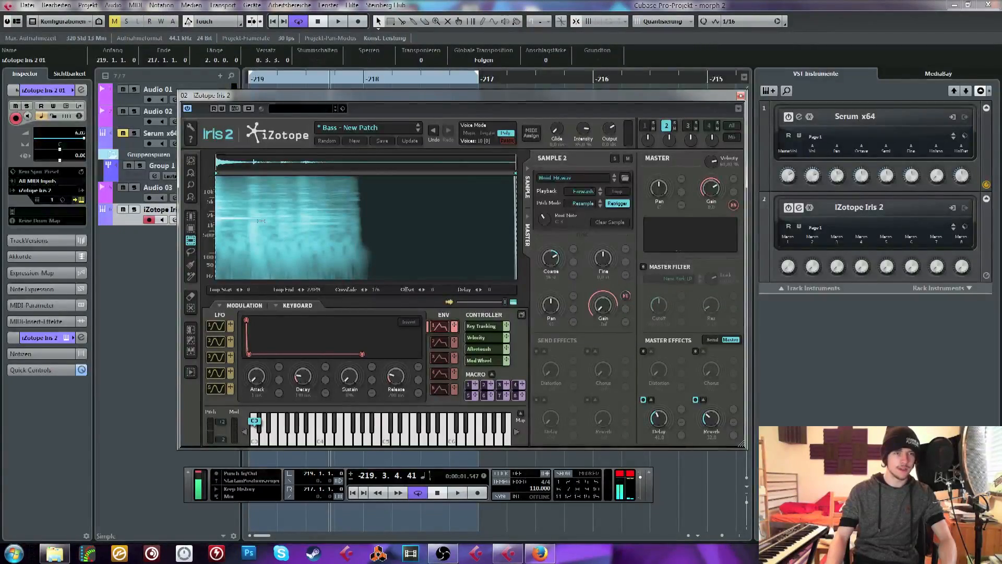
key(space)
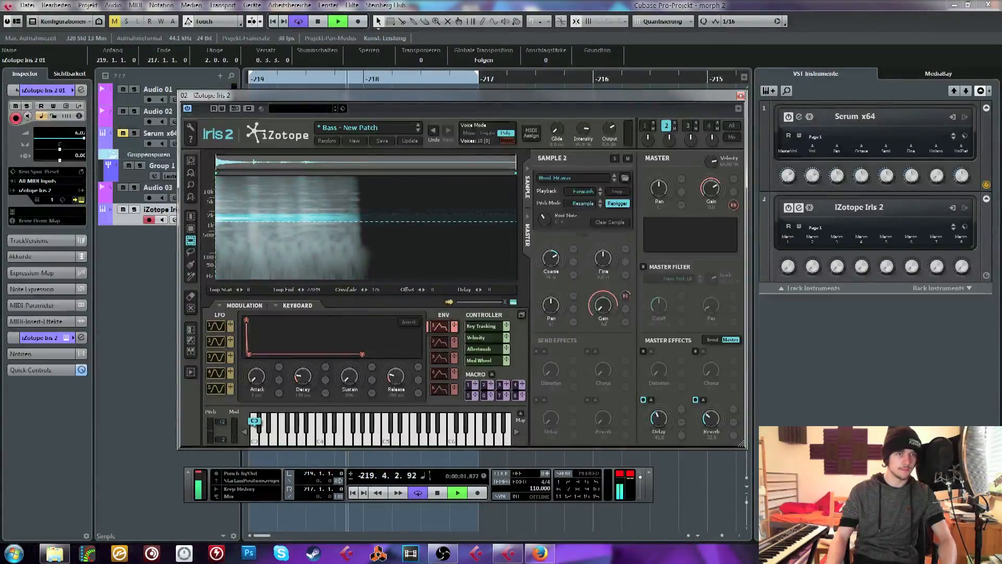
key(space)
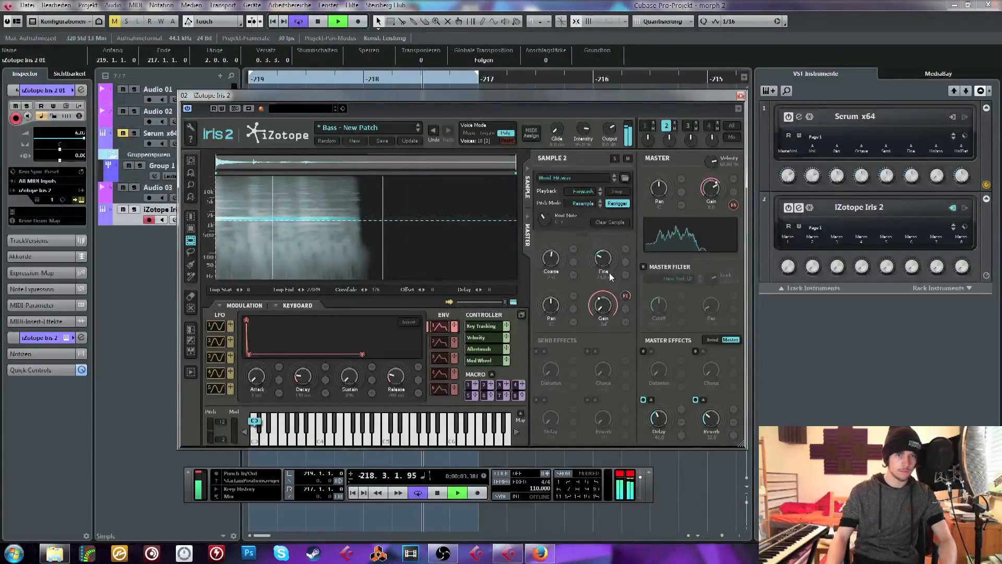
Play the melody from the start of the loop to check the retuned sample layer
key(space)
click(274, 81)
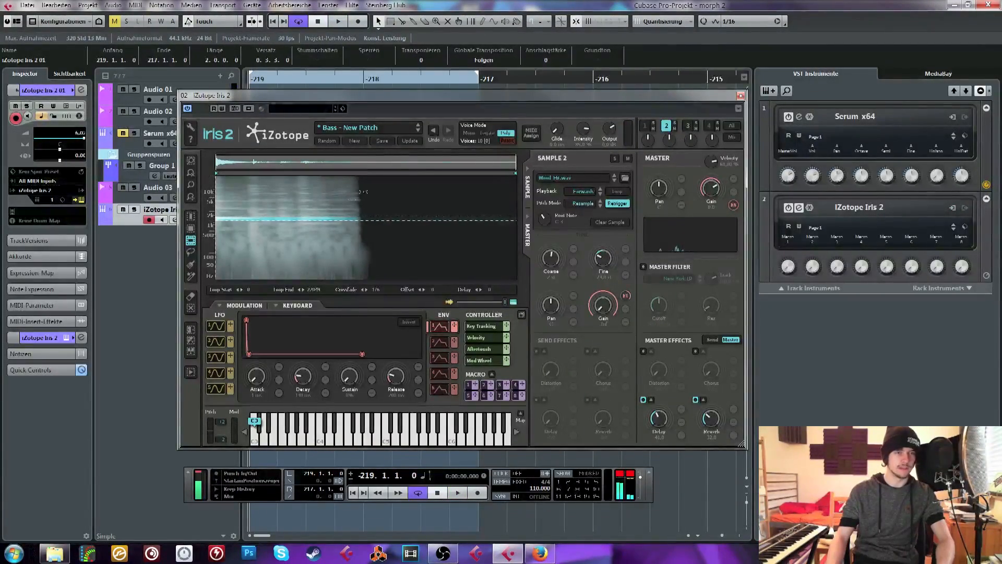
key(space)
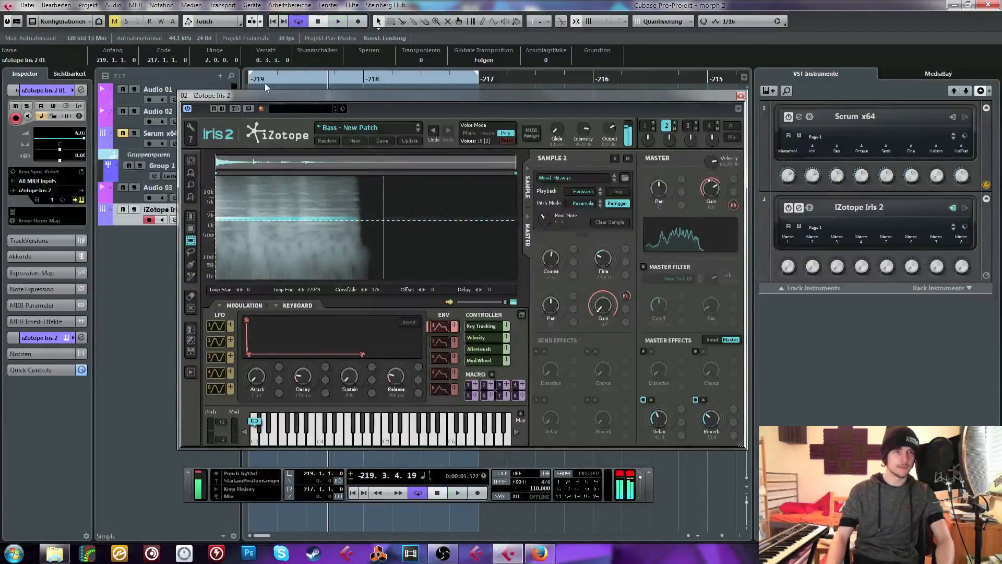
key(space)
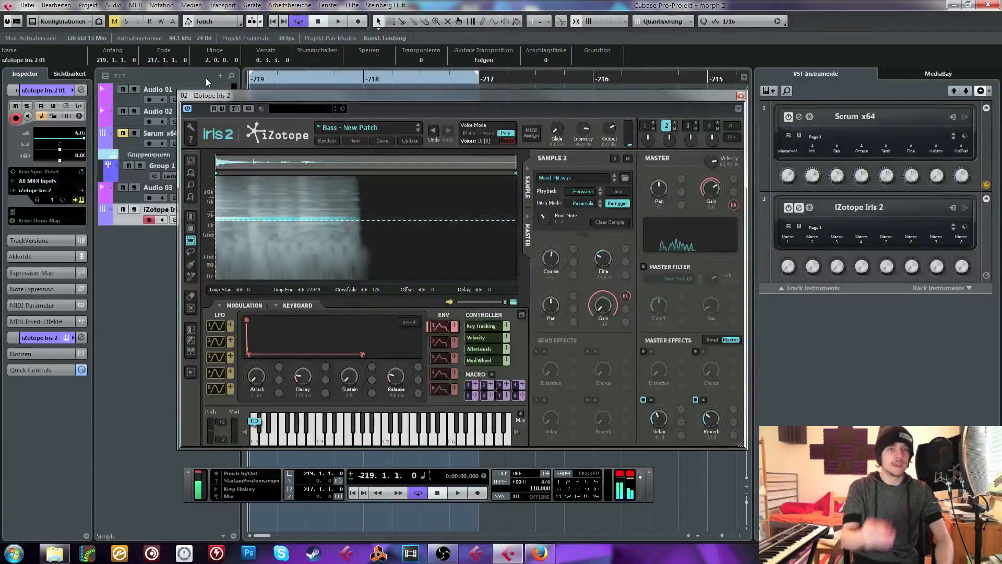
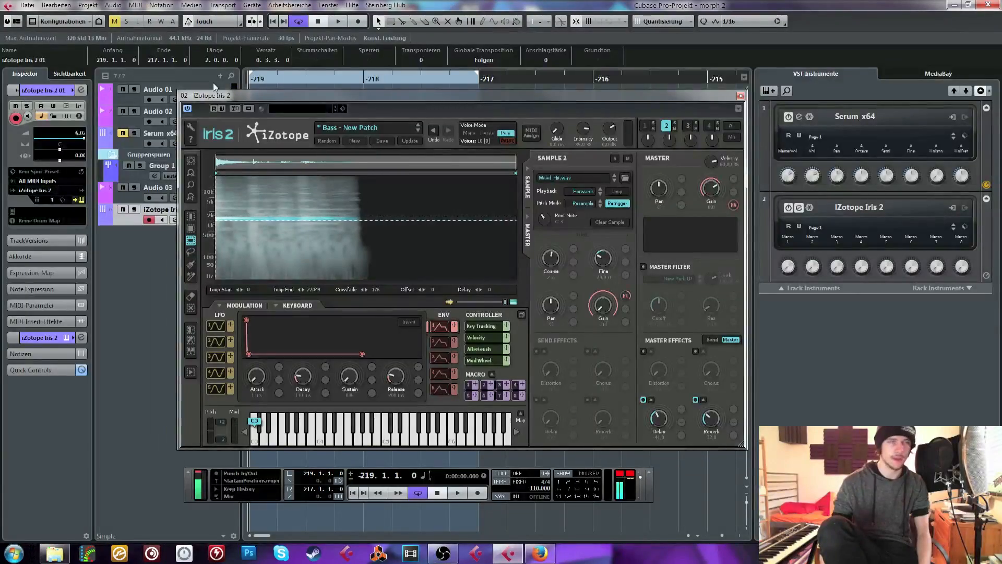
Extend the loop range to bar -215 and duplicate the iZotope Iris 2 MIDI clip to fill it
key(space)
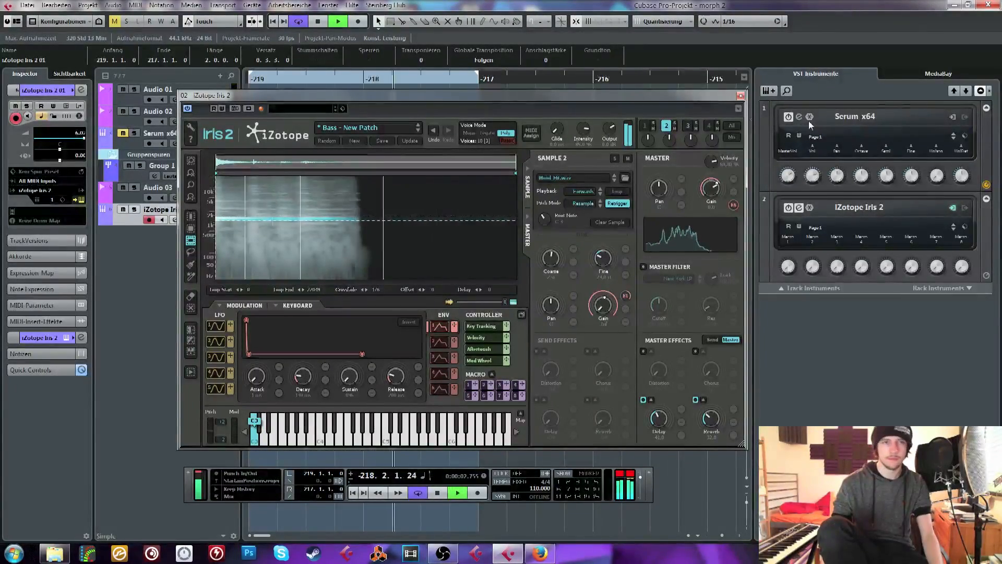
click(740, 96)
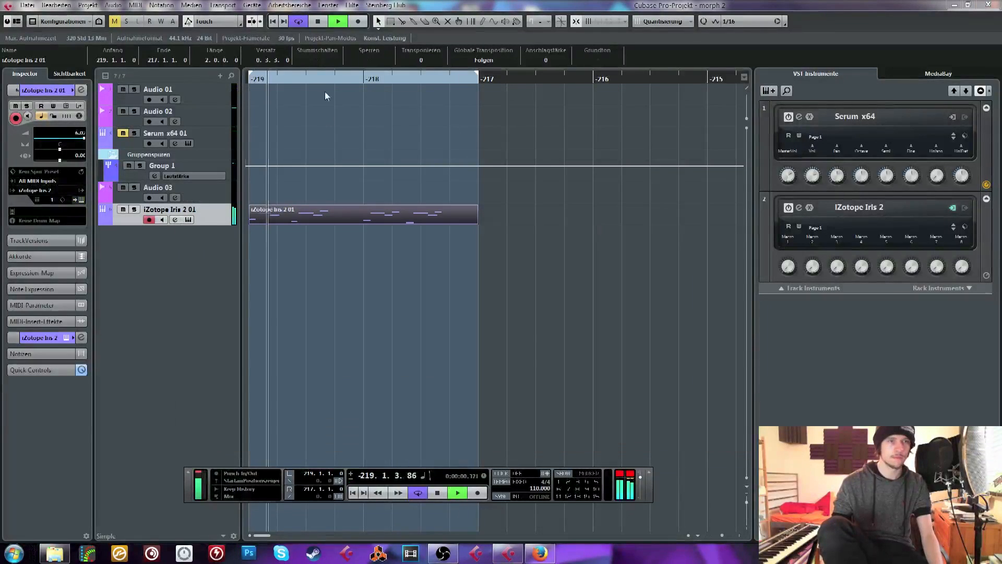
drag(281, 76, 231, 62)
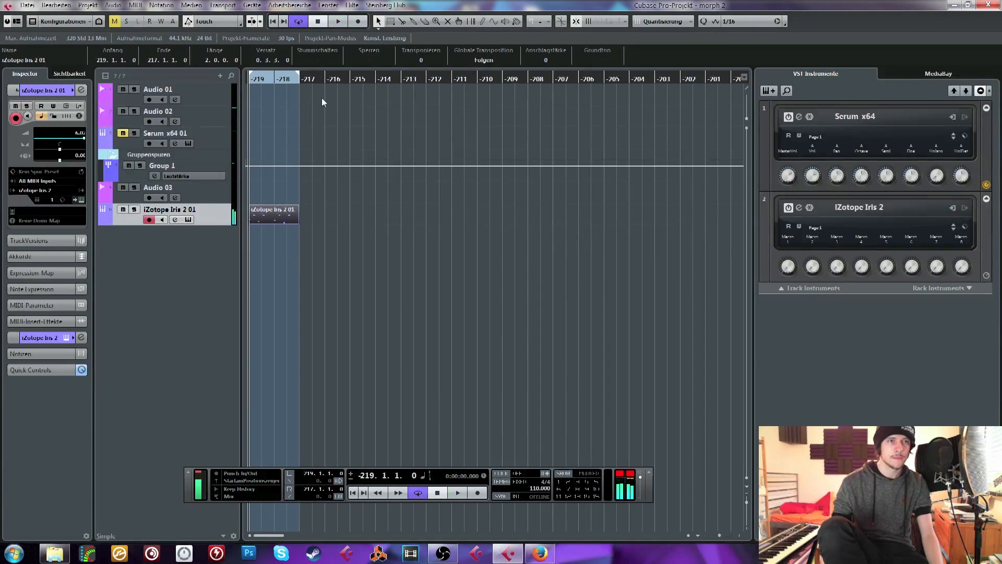
click(301, 78)
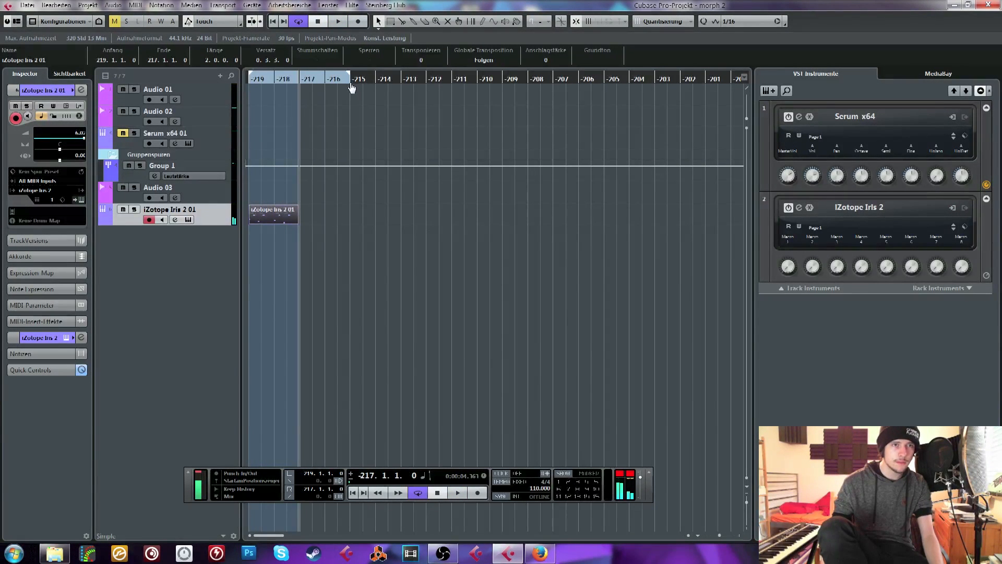
drag(328, 78, 211, 123)
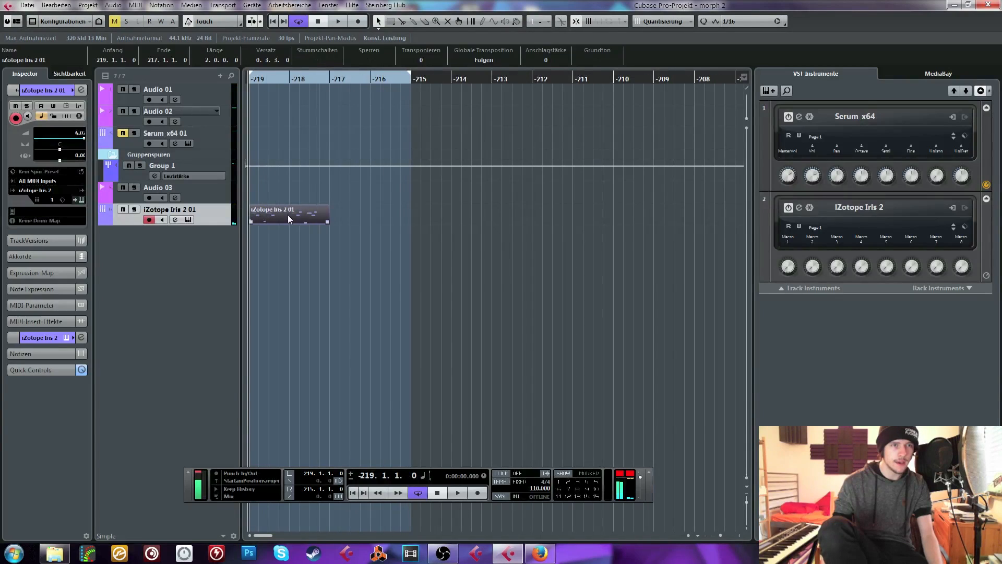
key(ctrl+d)
click(443, 343)
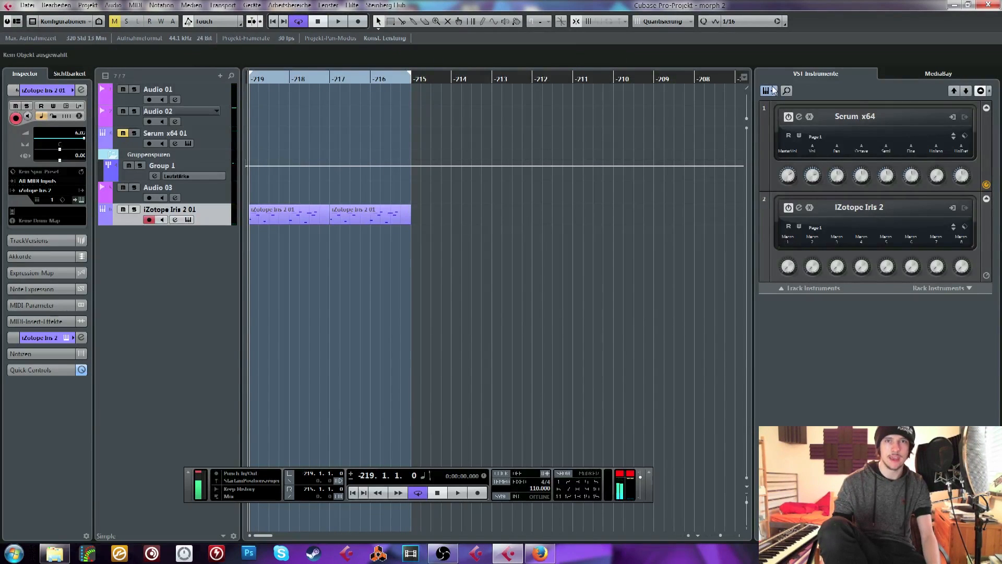
Add one new instrument track with Padshop as its VST instrument
click(774, 90)
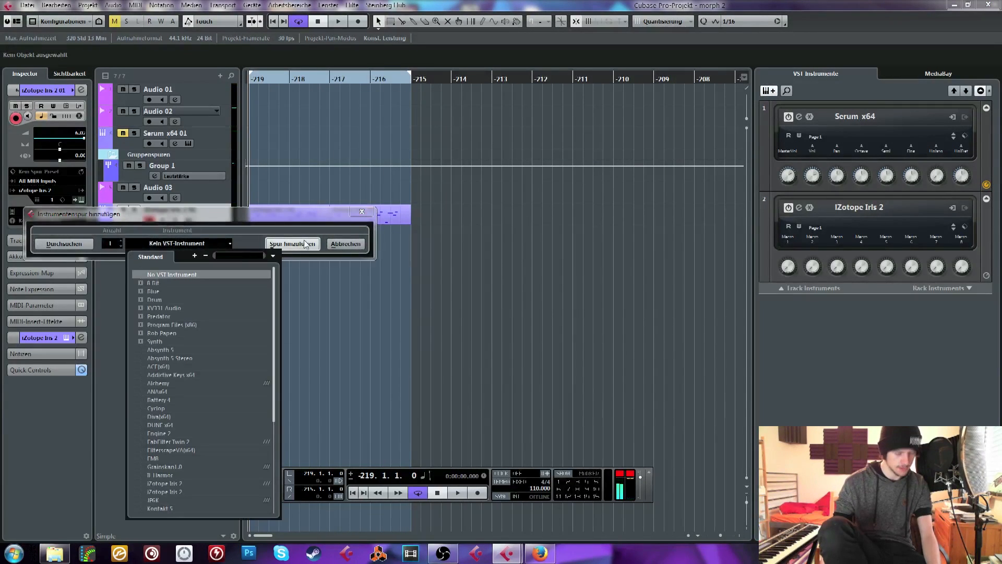
text(pad)
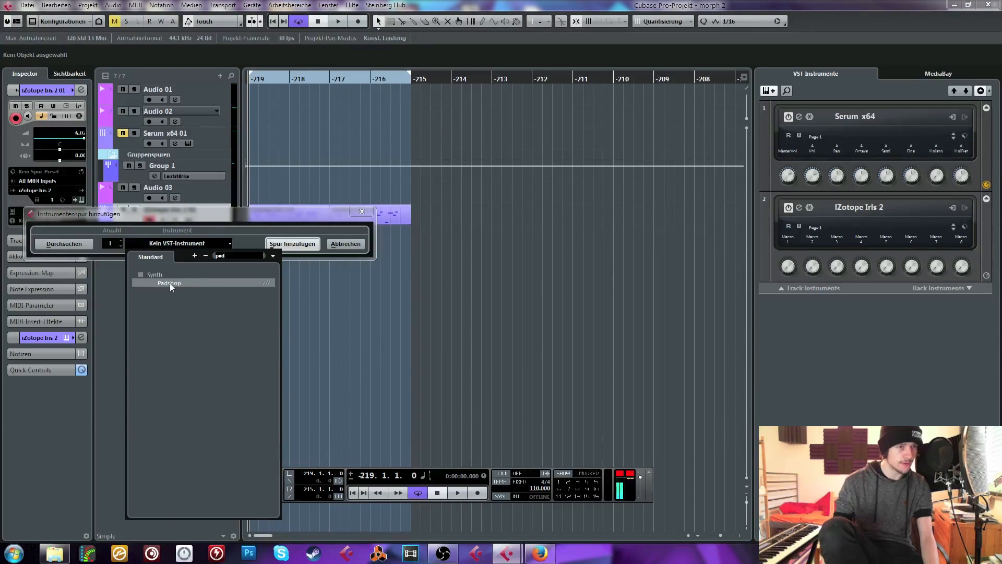
click(170, 283)
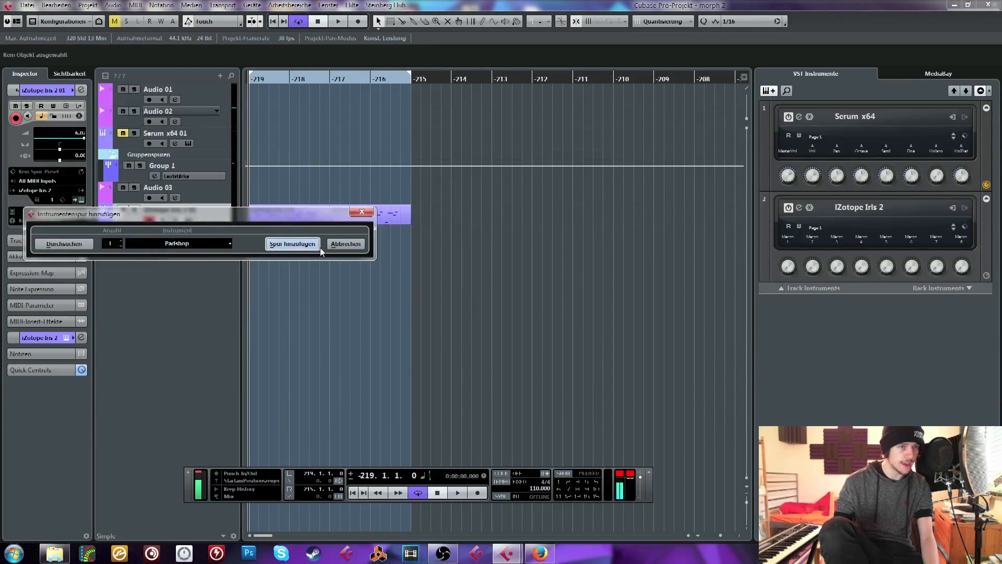
click(308, 243)
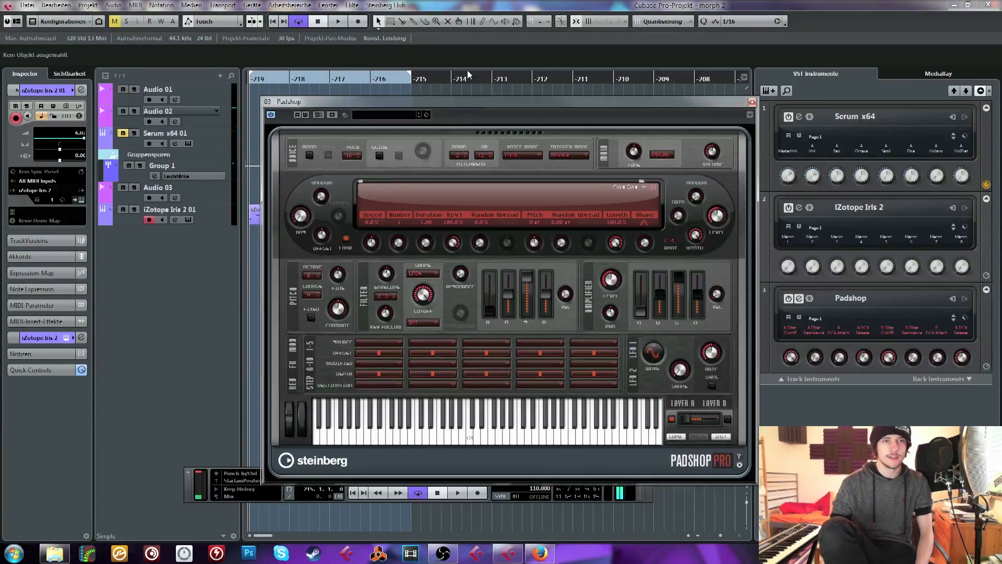
Switch to the Virtual Riot Sample Recordings folder in Windows Explorer, select Bell_Hit.wav and move the window clear of the track list
click(55, 554)
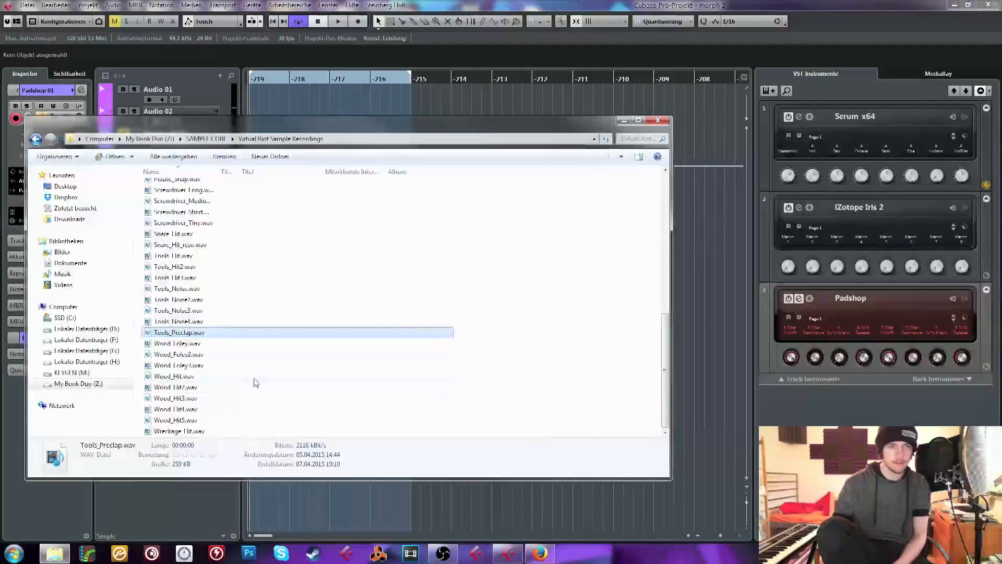
click(262, 398)
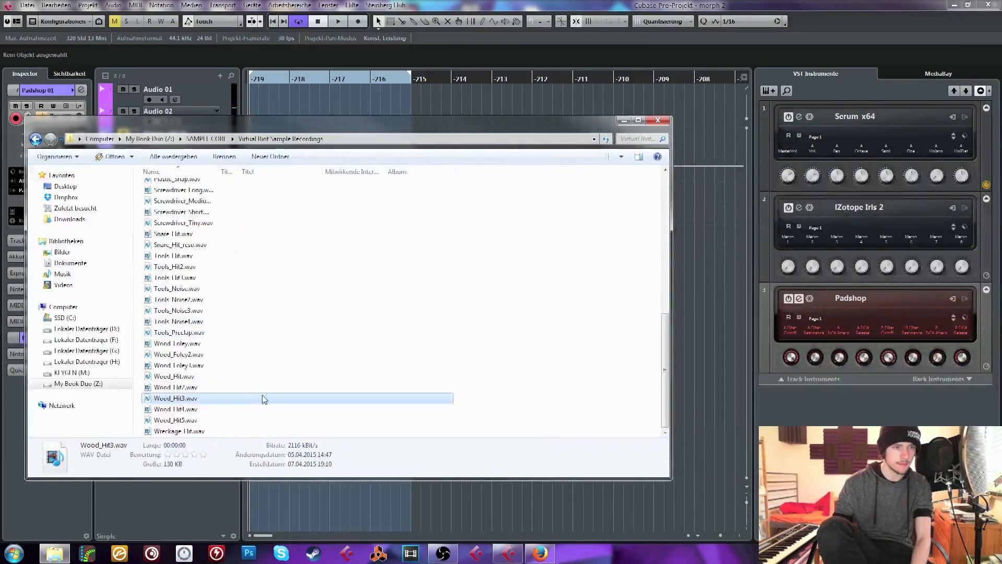
scroll(206, 298, up, 10)
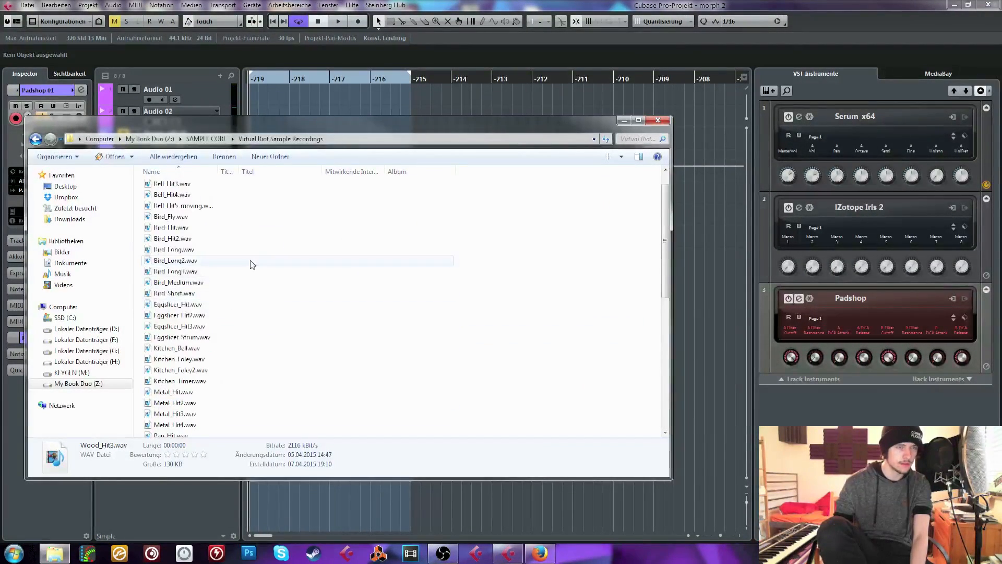
drag(233, 118, 407, 69)
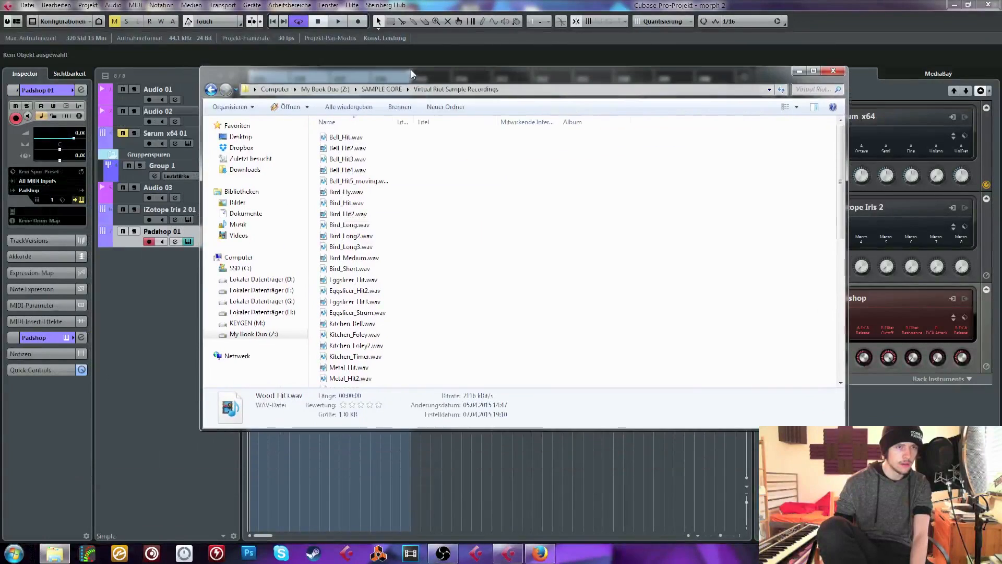
click(346, 138)
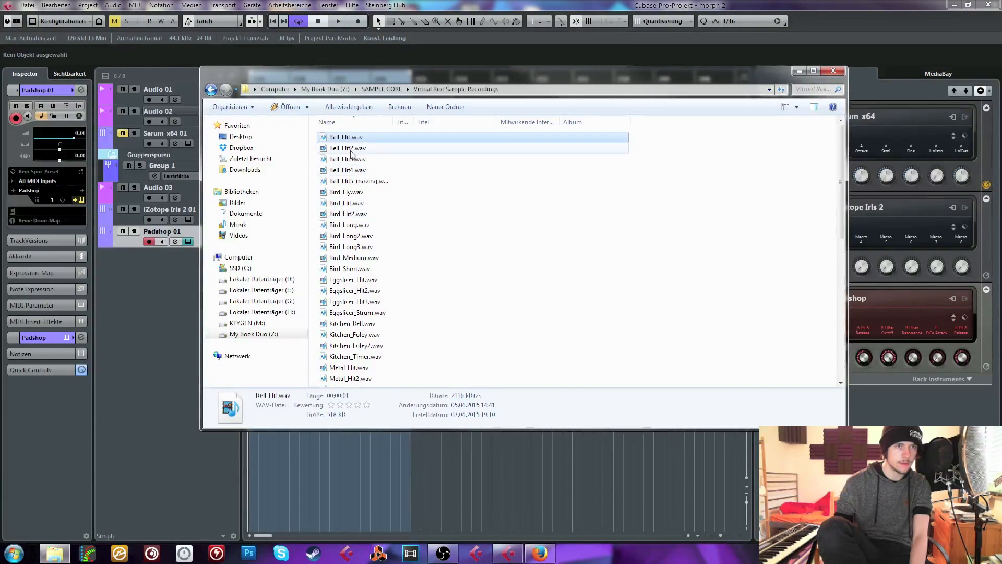
drag(352, 74, 539, 58)
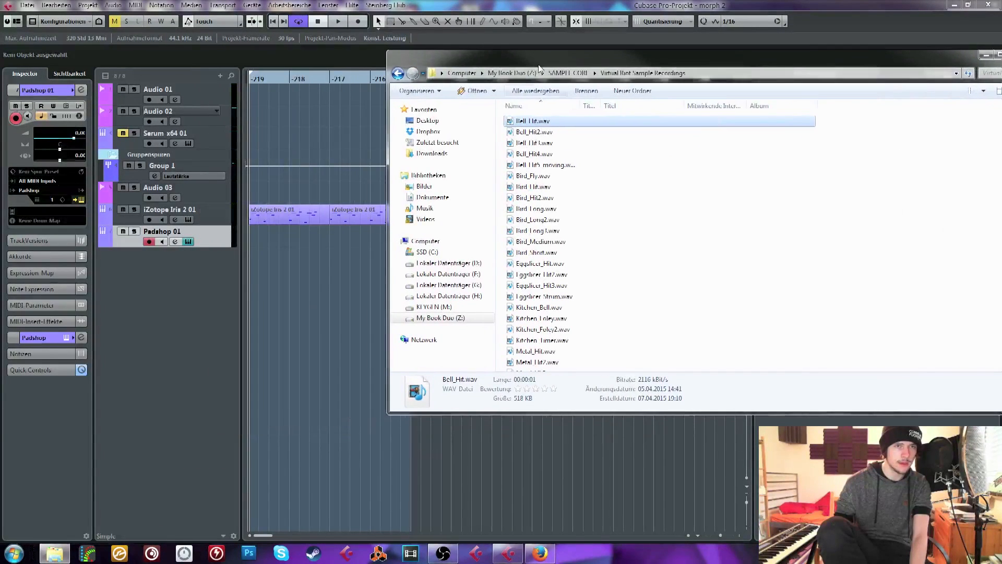
Audition the samples Bell_Hit.wav, Bell_Hit2.wav, Bell_Hit3.wav, Bell_Hit4.wav and Bell_Hit5_moving in Winamp, then close the player
double_click(533, 121)
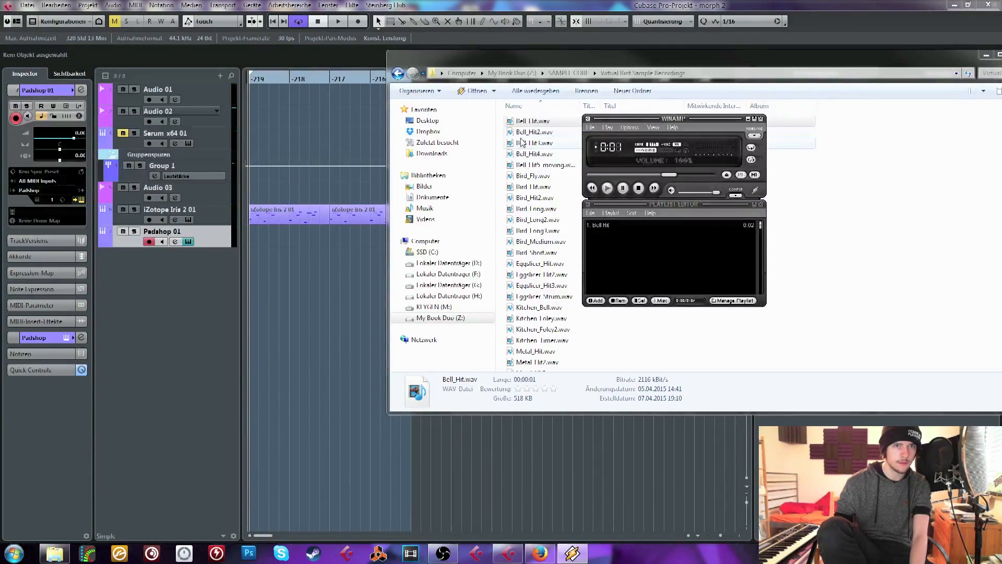
double_click(527, 133)
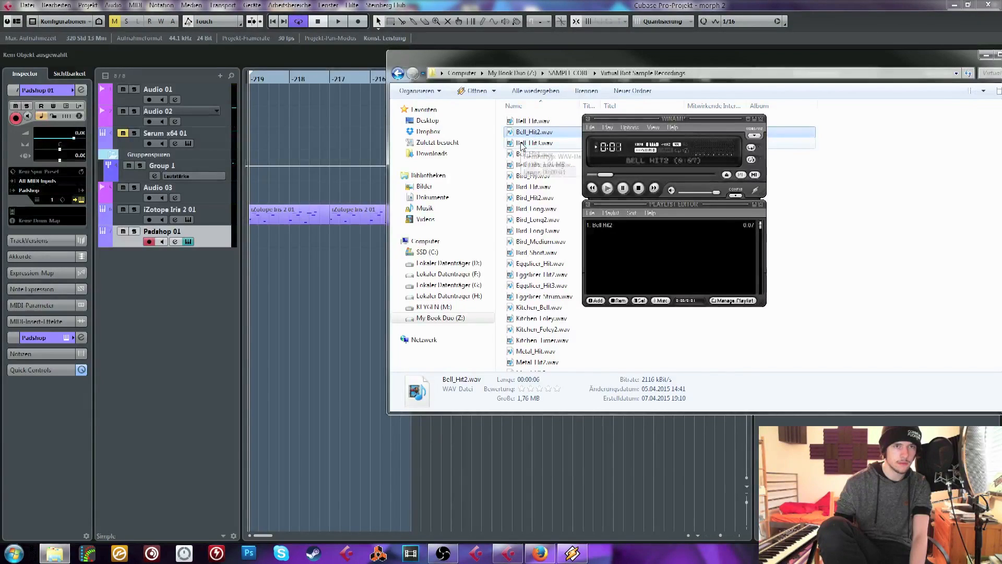
double_click(522, 143)
double_click(525, 155)
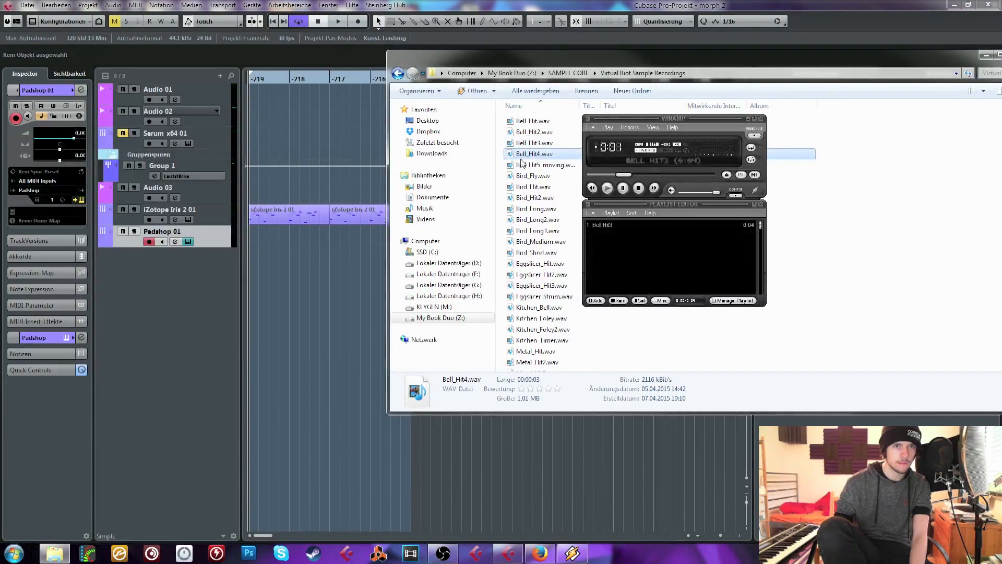
double_click(522, 165)
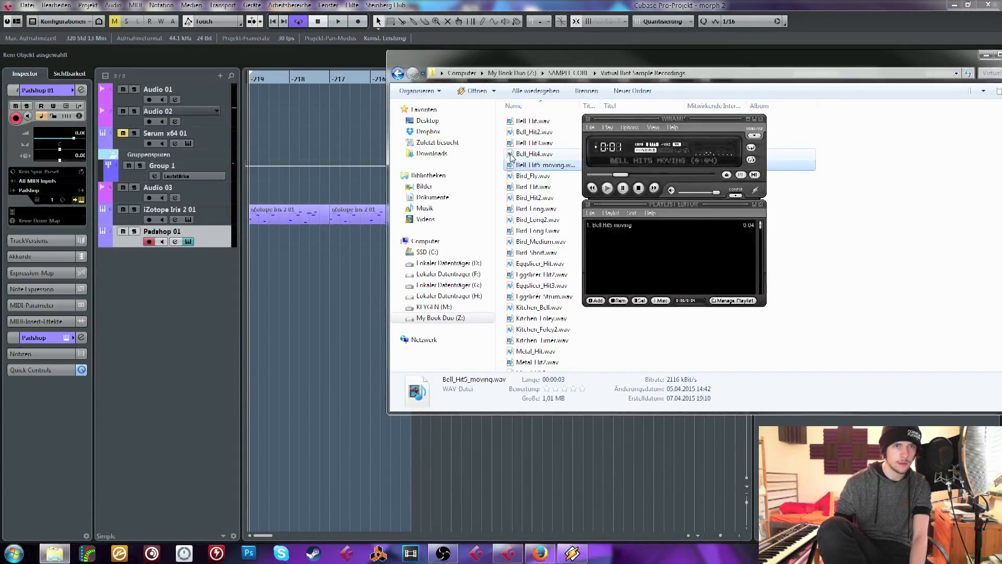
double_click(512, 155)
click(760, 119)
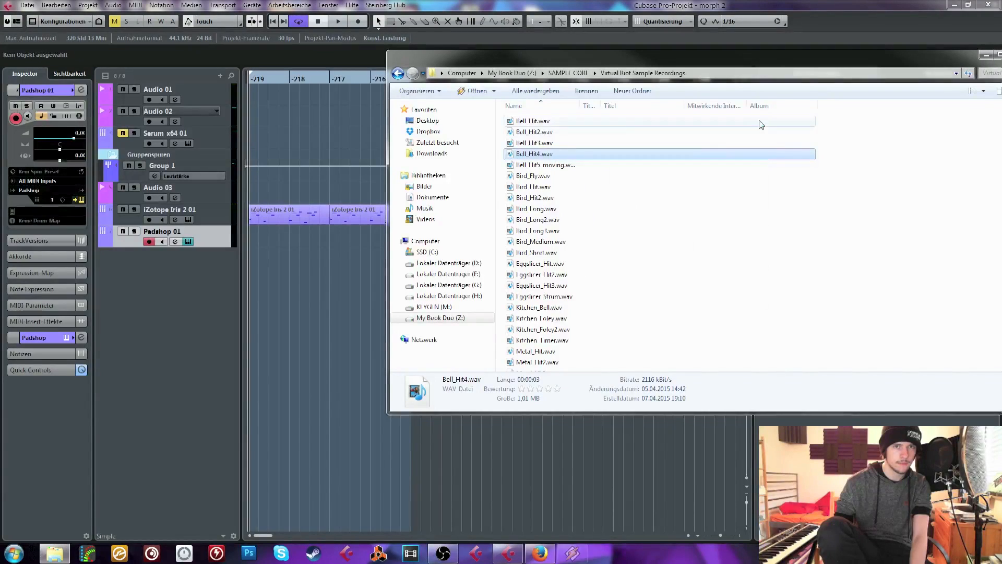
Listen to Bell_Hit2.wav once more and close the audio player
click(535, 133)
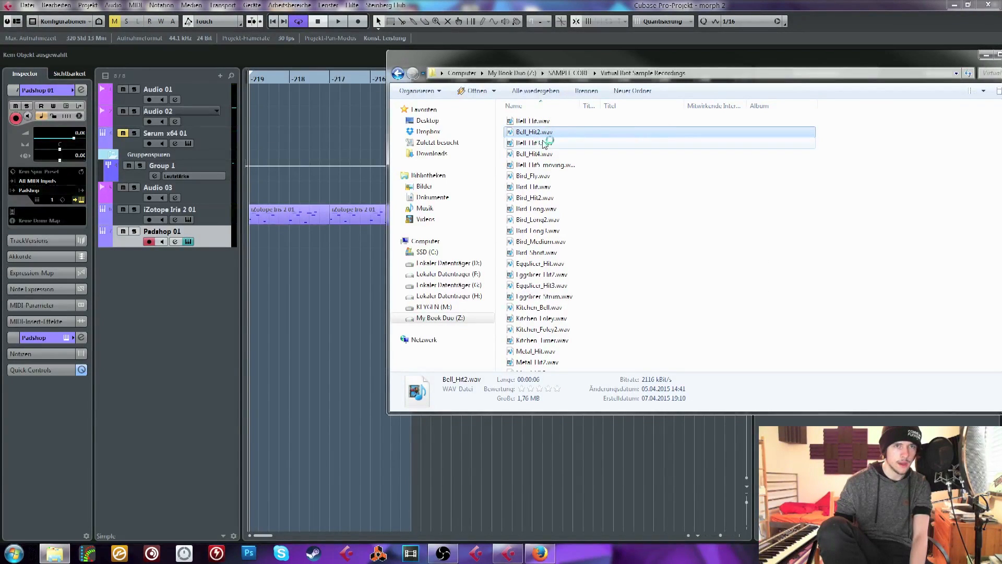
click(545, 144)
click(535, 133)
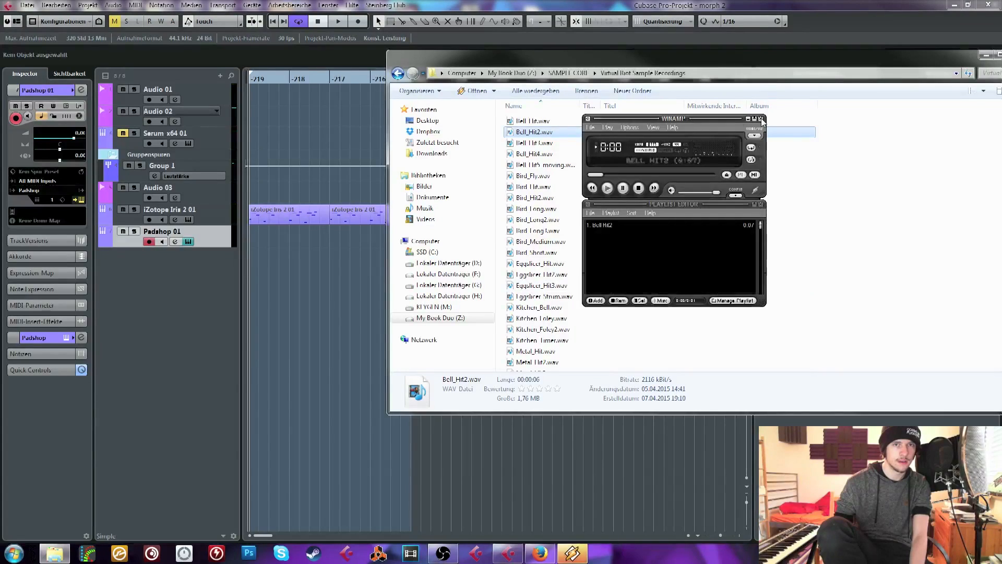
click(760, 123)
Audition Bell_Hit3.wav again and load it into Padshop as the sample for layer A
click(528, 144)
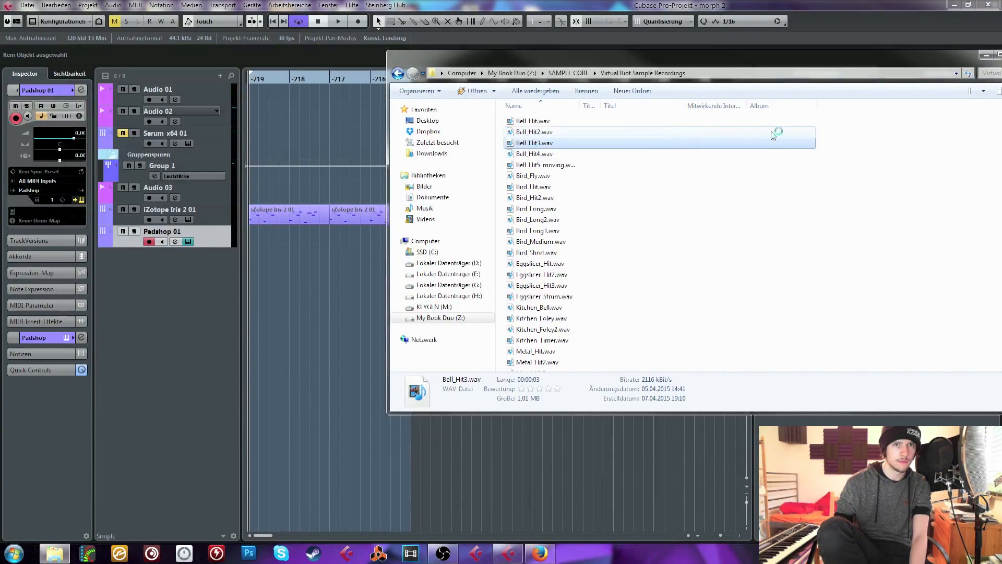
click(597, 442)
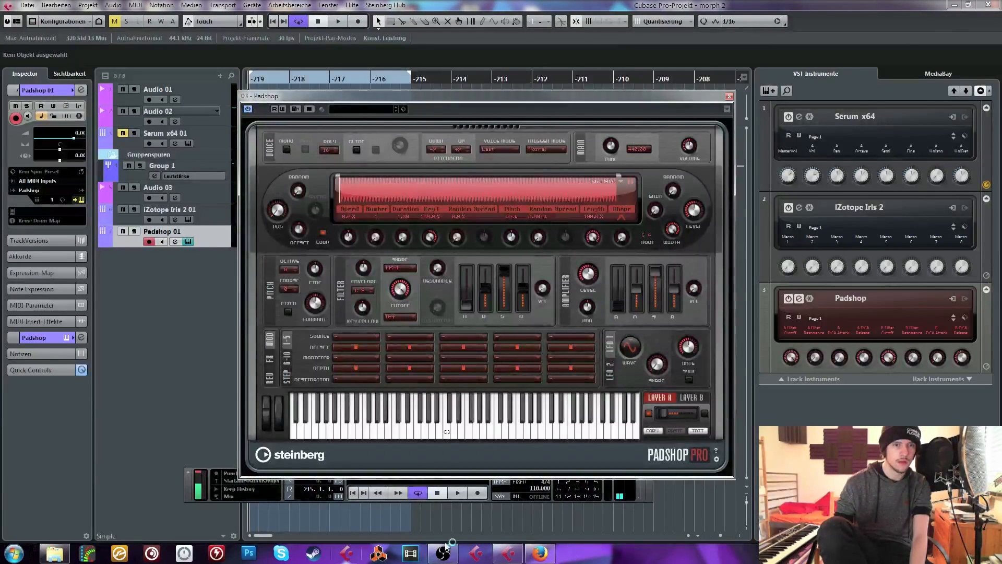
click(55, 552)
double_click(539, 145)
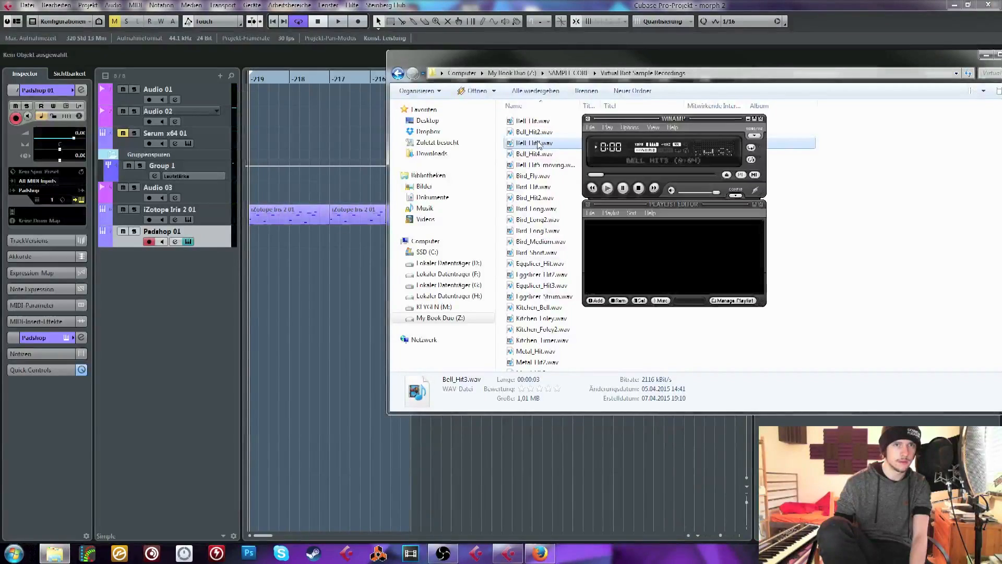
click(760, 119)
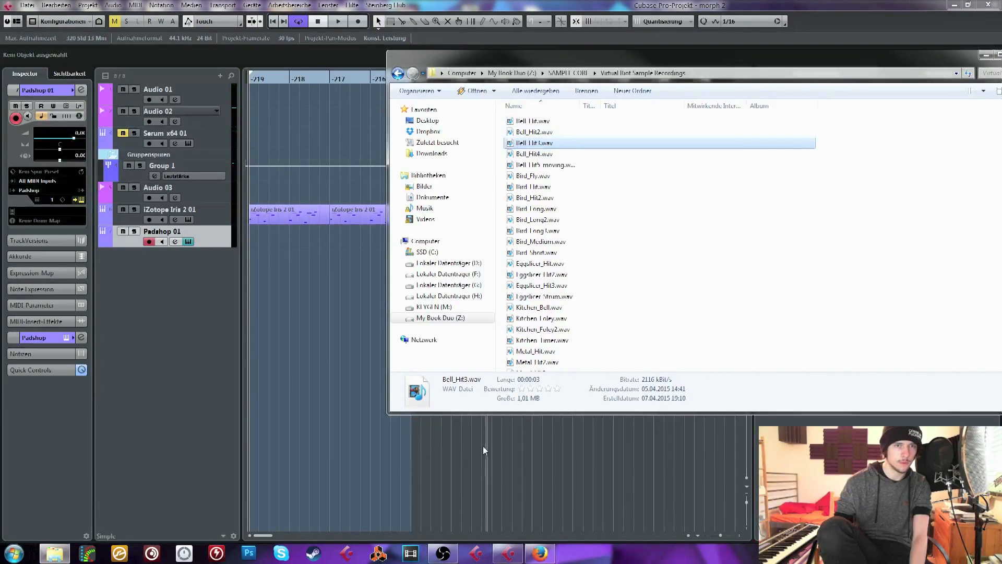
drag(485, 451, 422, 185)
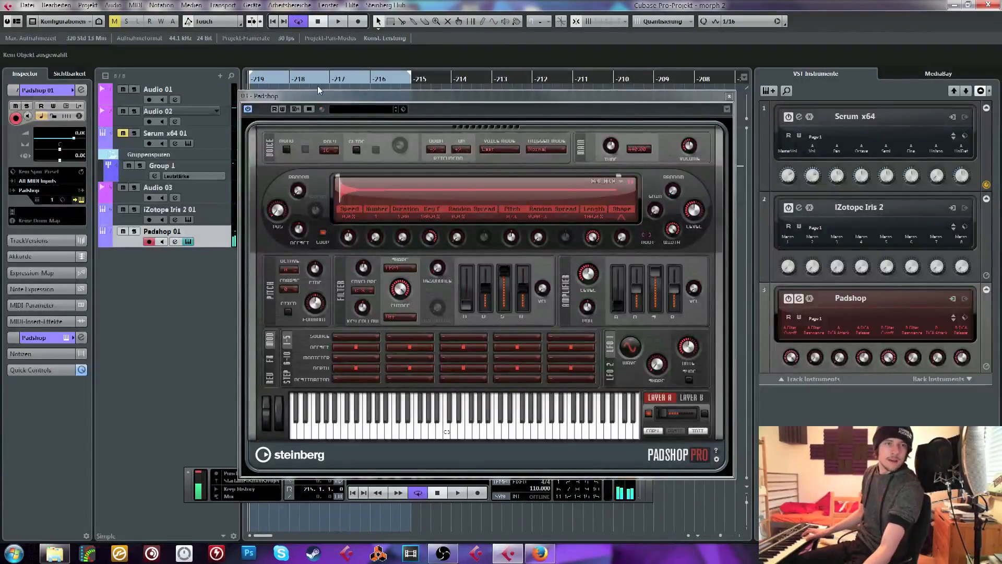
Adjust Padshop's grain duration and pull the sample's end marker in to about 60% of the waveform
drag(401, 246, 416, 190)
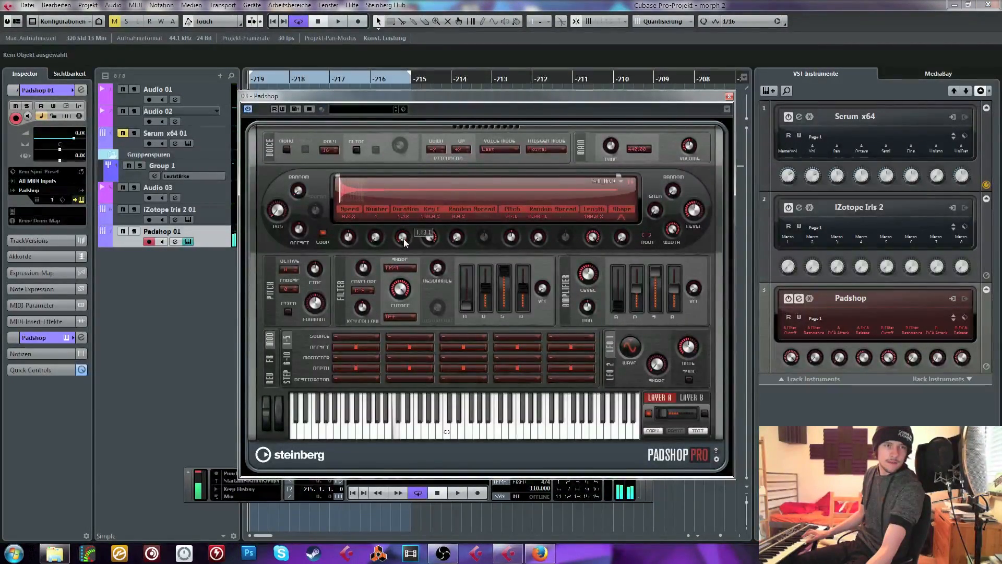
drag(405, 242, 408, 225)
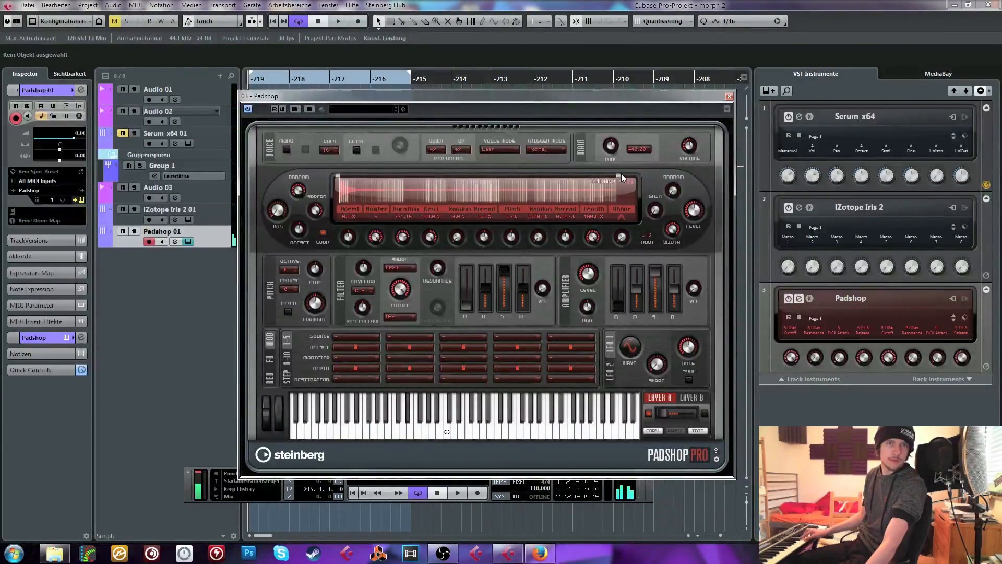
drag(620, 176, 509, 176)
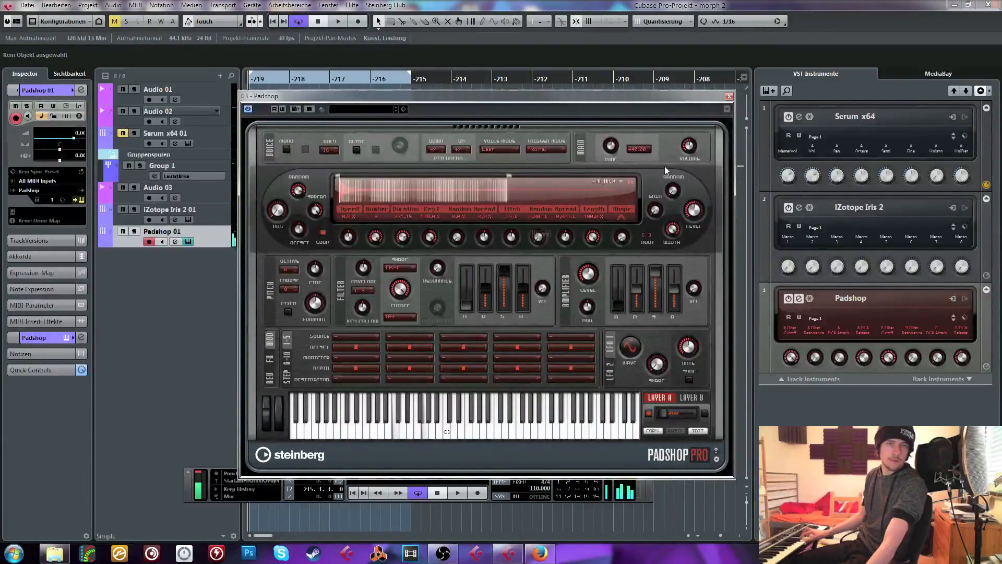
Show Padshop's effects routing and narrow the sample range, moving the start marker slightly inward and the end marker to about 40% of the waveform
click(269, 379)
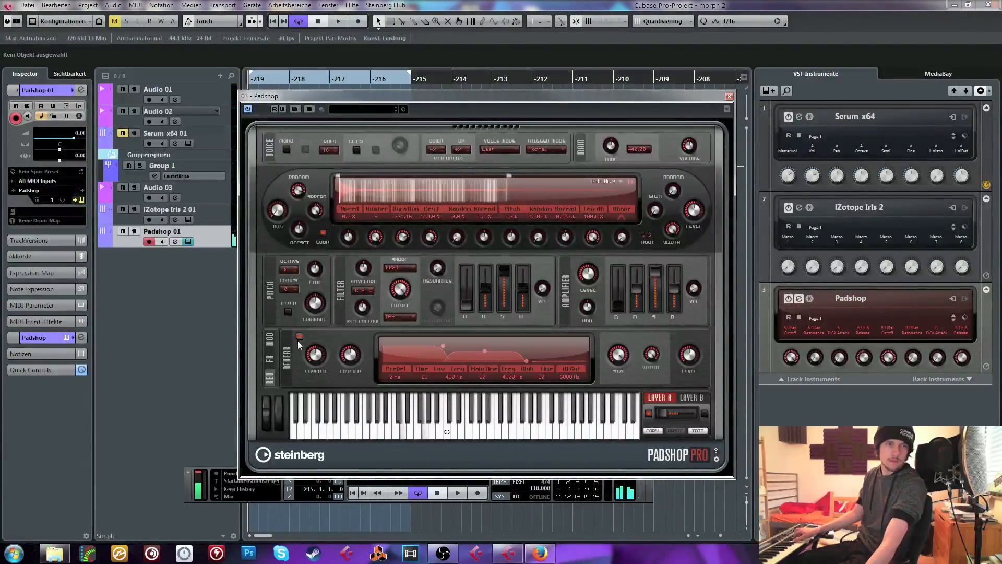
click(274, 360)
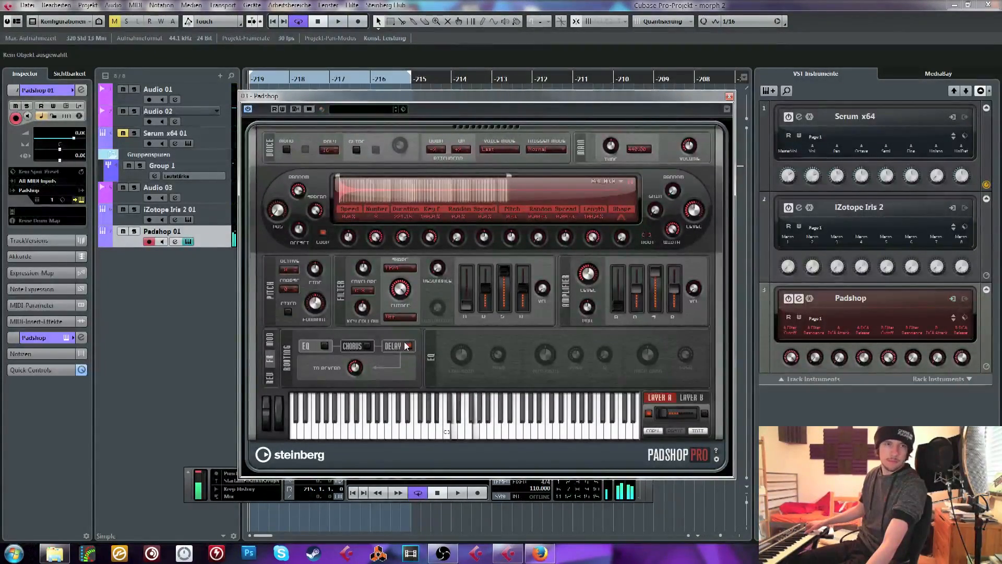
drag(338, 177, 355, 181)
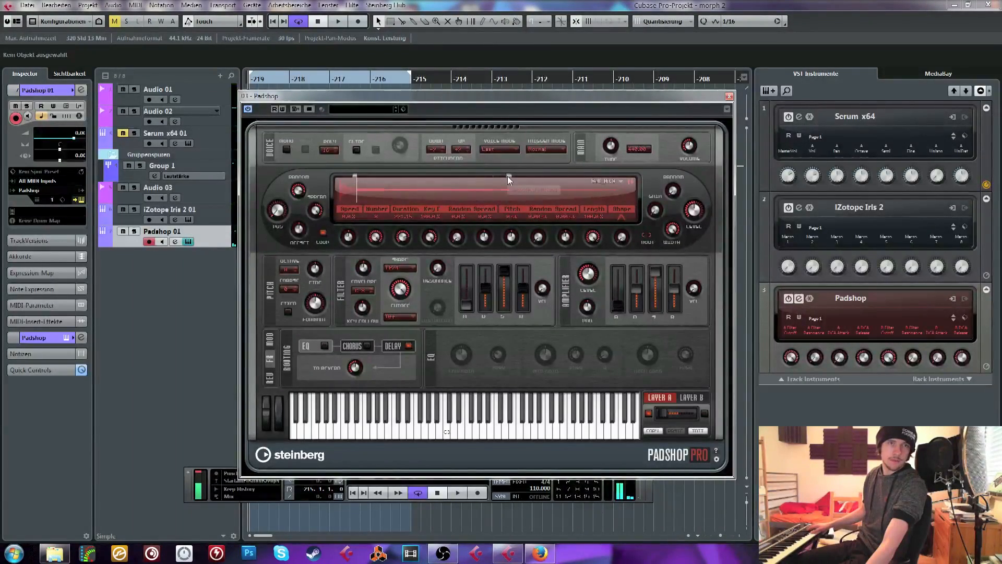
drag(506, 174, 452, 172)
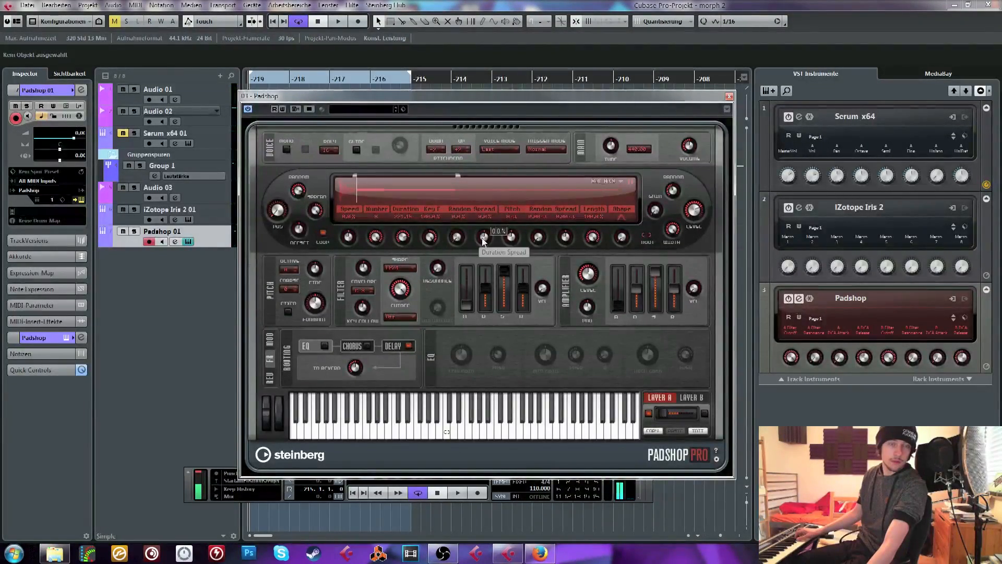
Adjust Padshop's grain duration spread and pitch spread, and tweak the reverb level
drag(484, 239, 499, 211)
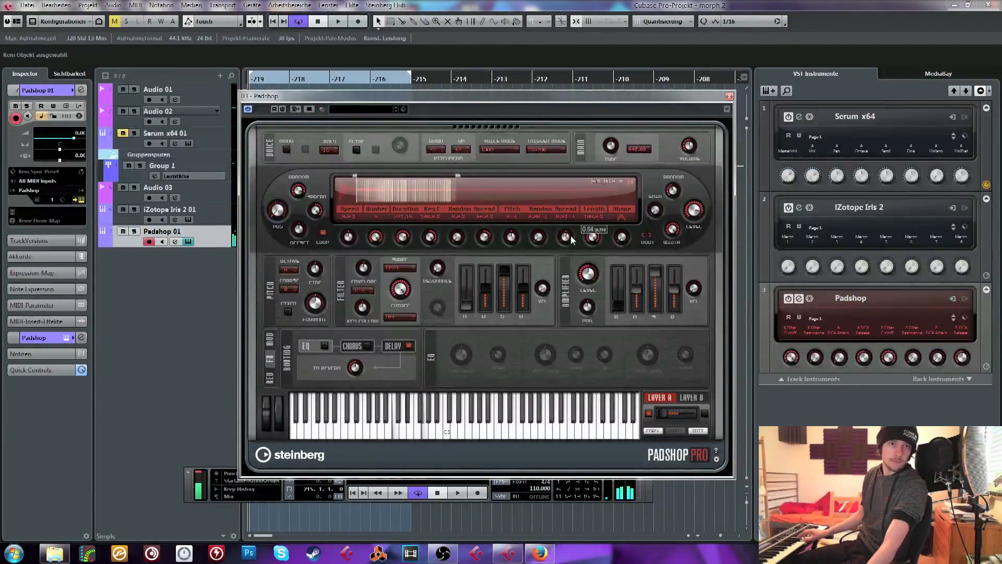
drag(571, 236, 559, 243)
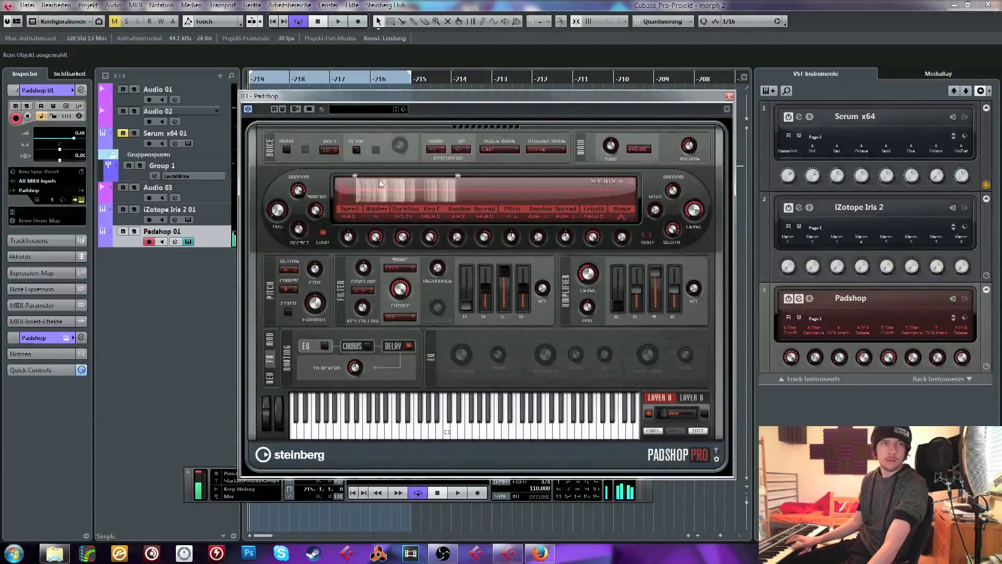
click(270, 376)
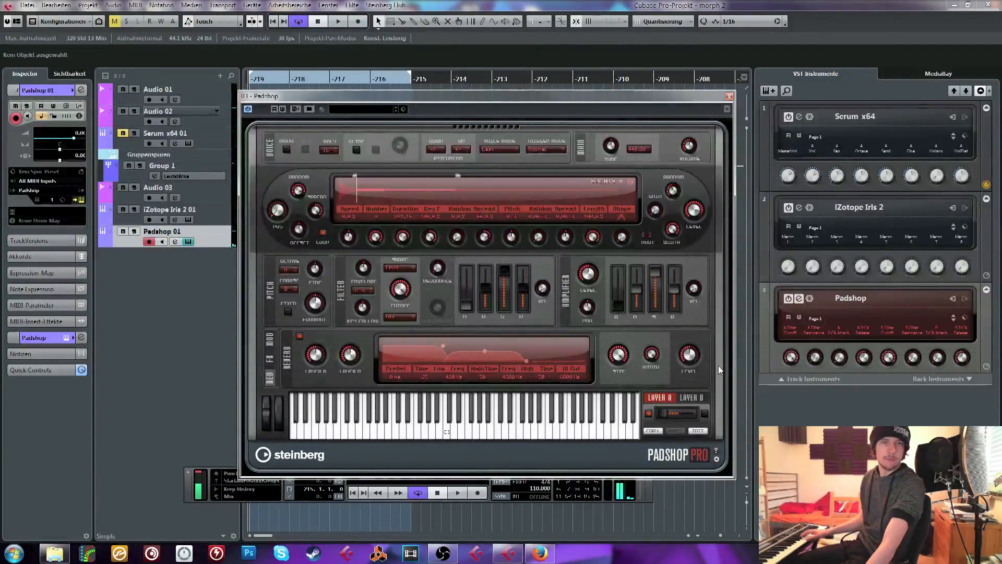
drag(689, 357, 689, 353)
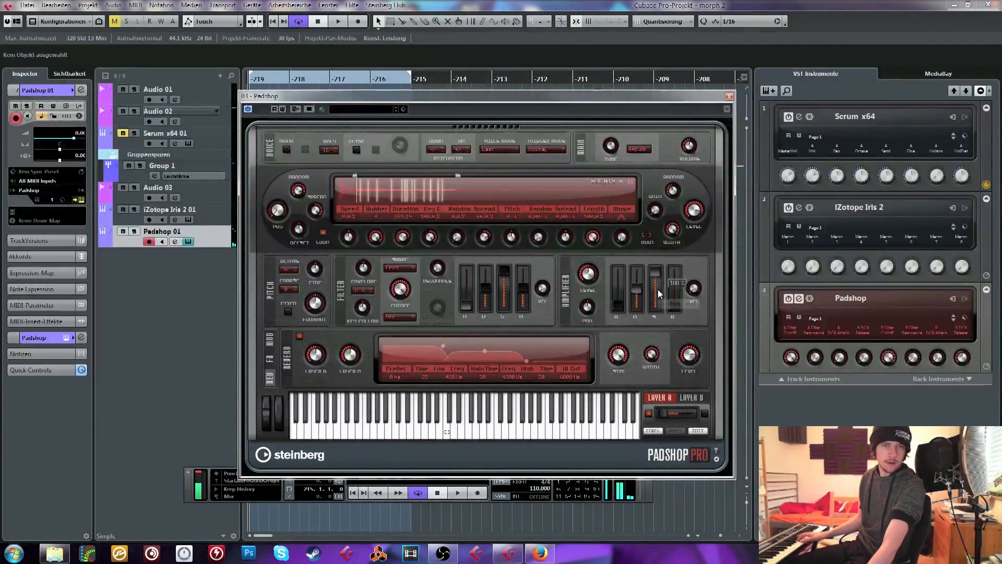
Check the delay effect's settings in Padshop and return to the reverb settings
click(270, 358)
click(394, 346)
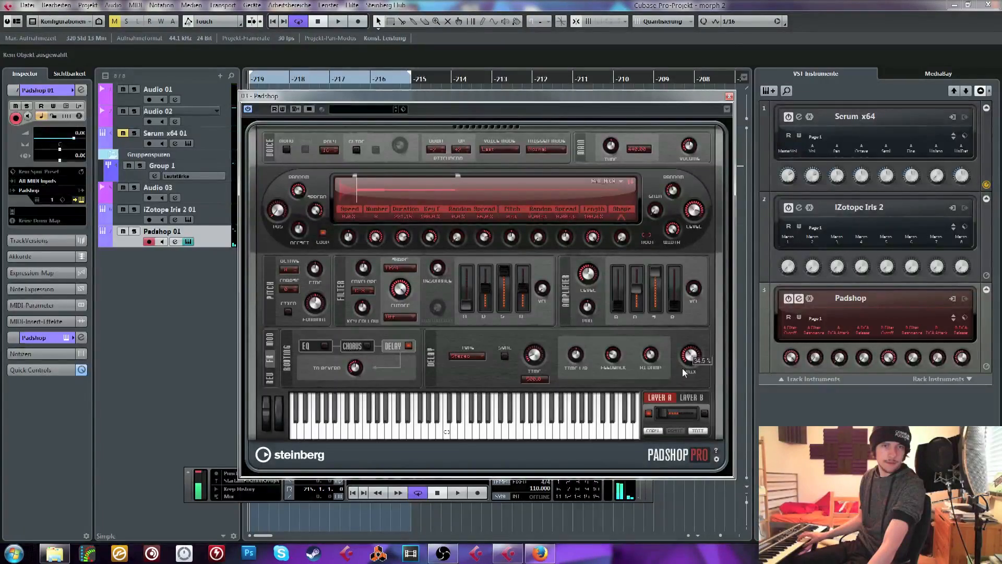
click(270, 377)
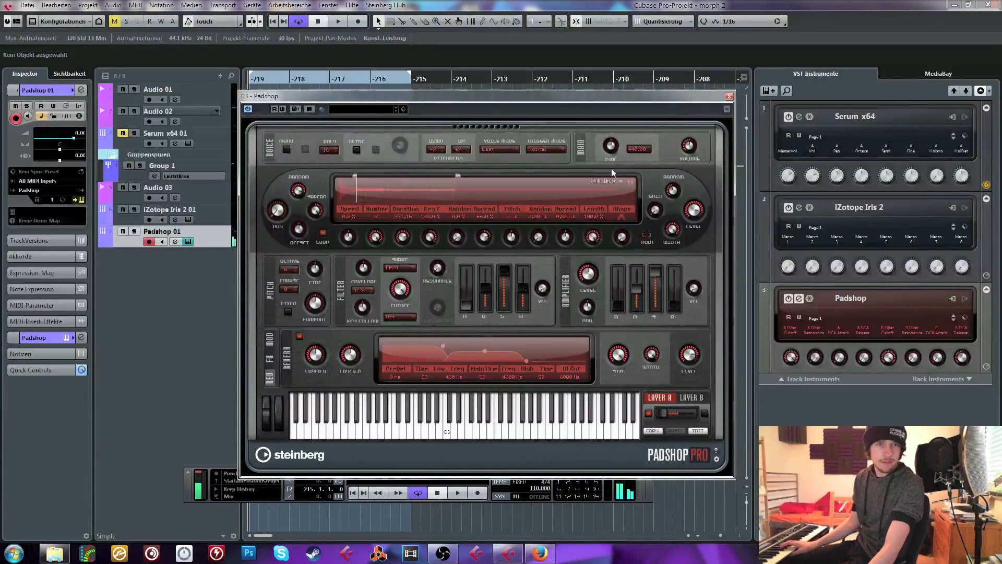
Browse the five-star Padshop presets and audition Minor Epiano Hit and Minor Pad
click(365, 109)
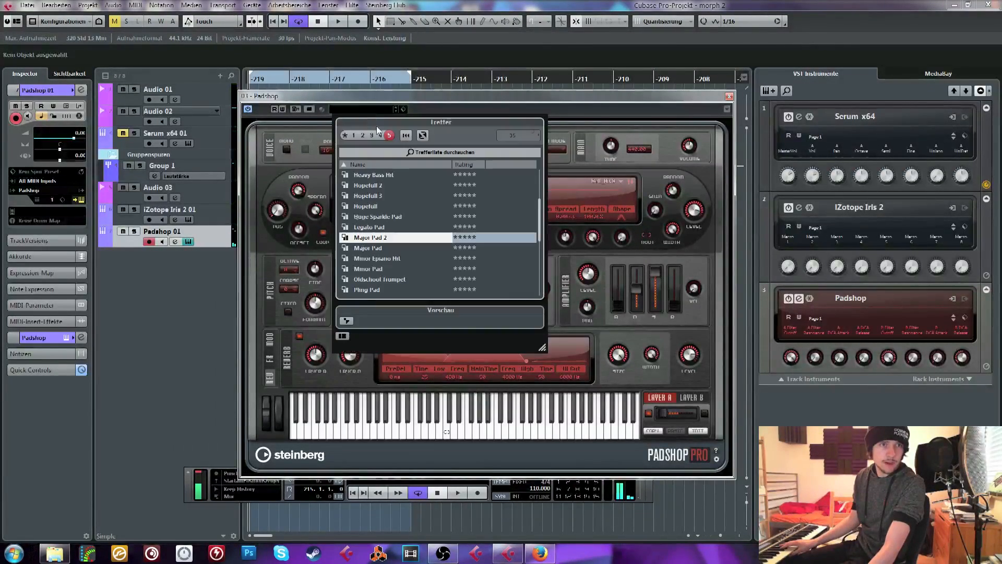
click(389, 258)
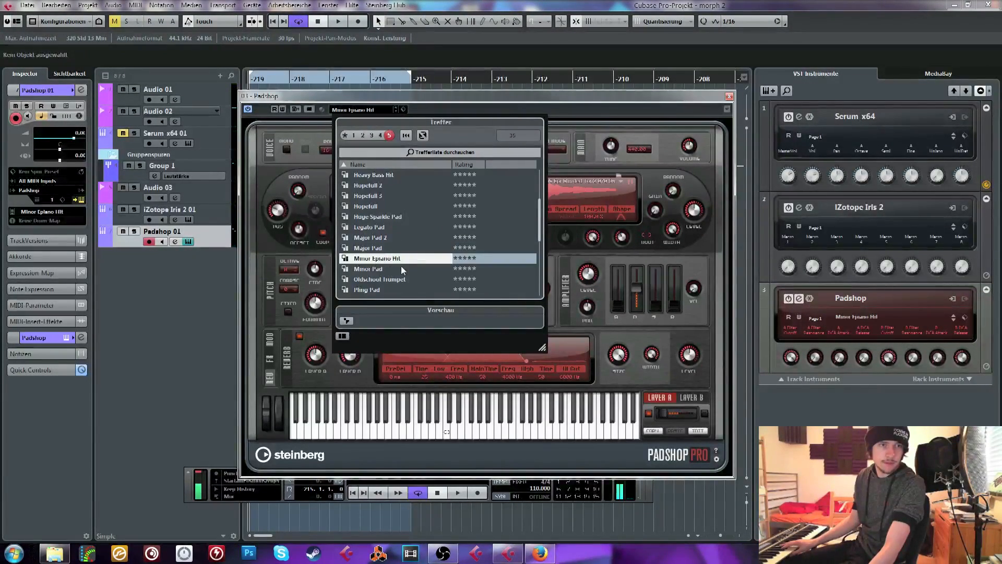
click(391, 269)
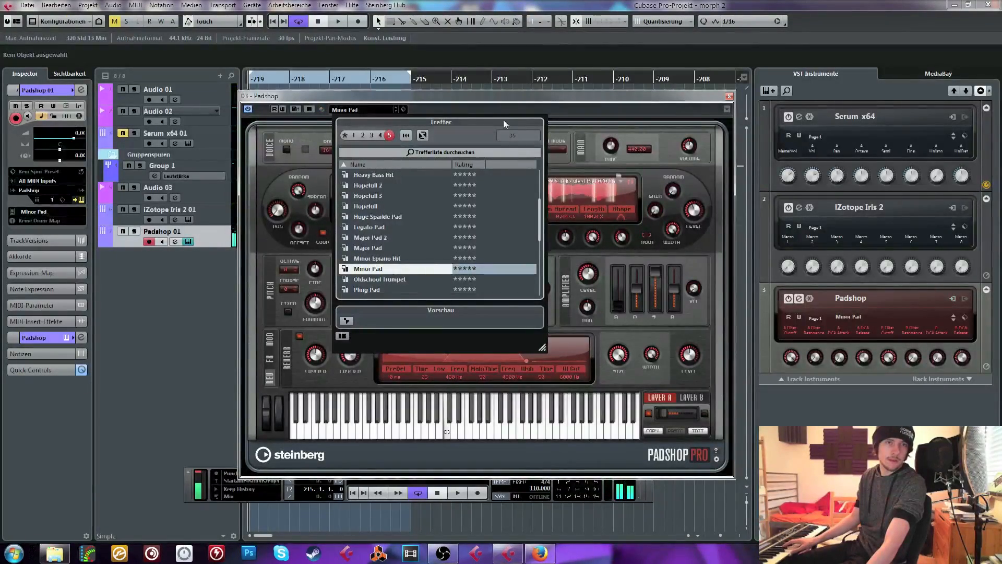
scroll(376, 276, down, 4)
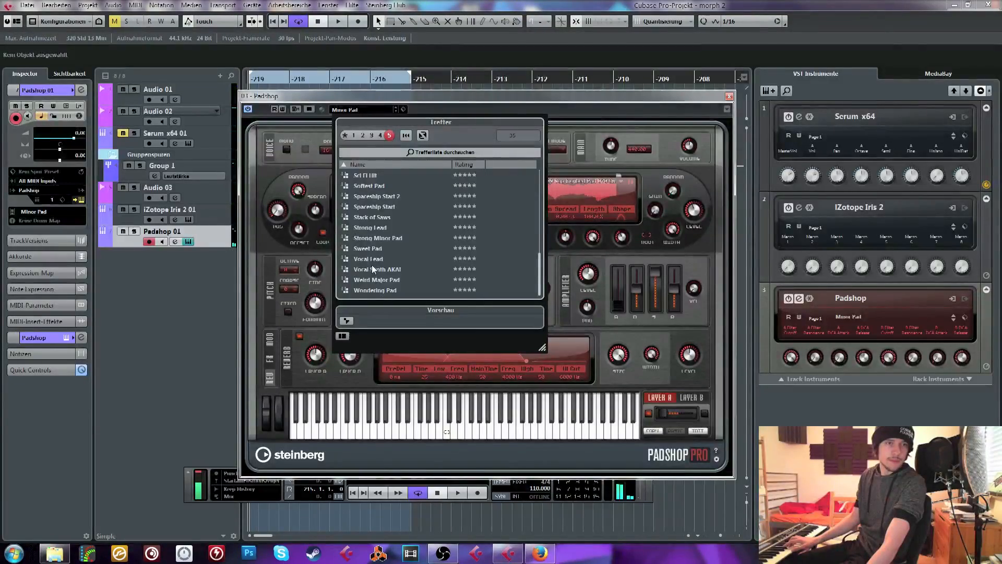
scroll(404, 264, up, 2)
scroll(398, 259, down, 2)
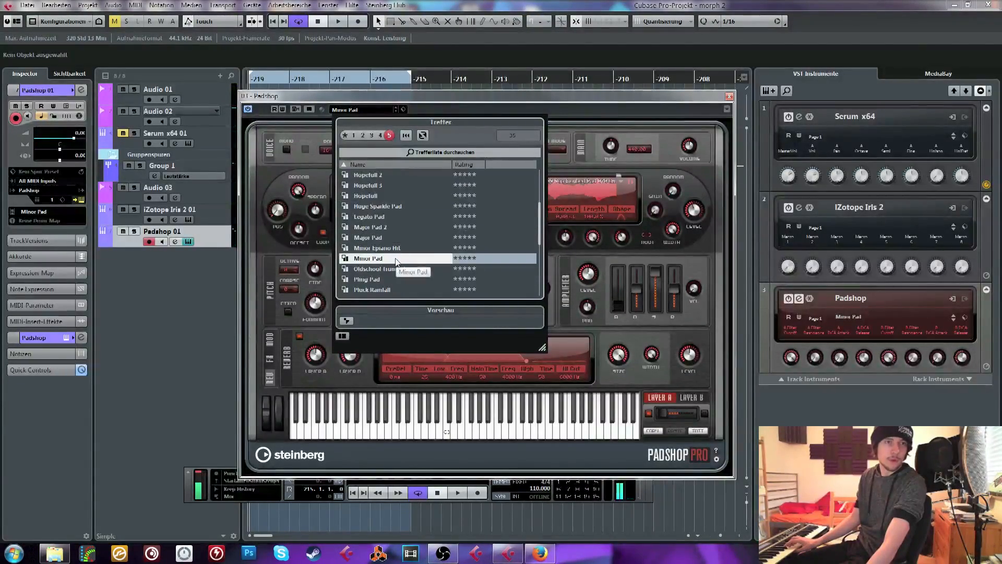
scroll(387, 262, up, 4)
Compare the Major Pad and Major Pad 2 presets, keeping Major Pad 2 loaded in Padshop
click(374, 218)
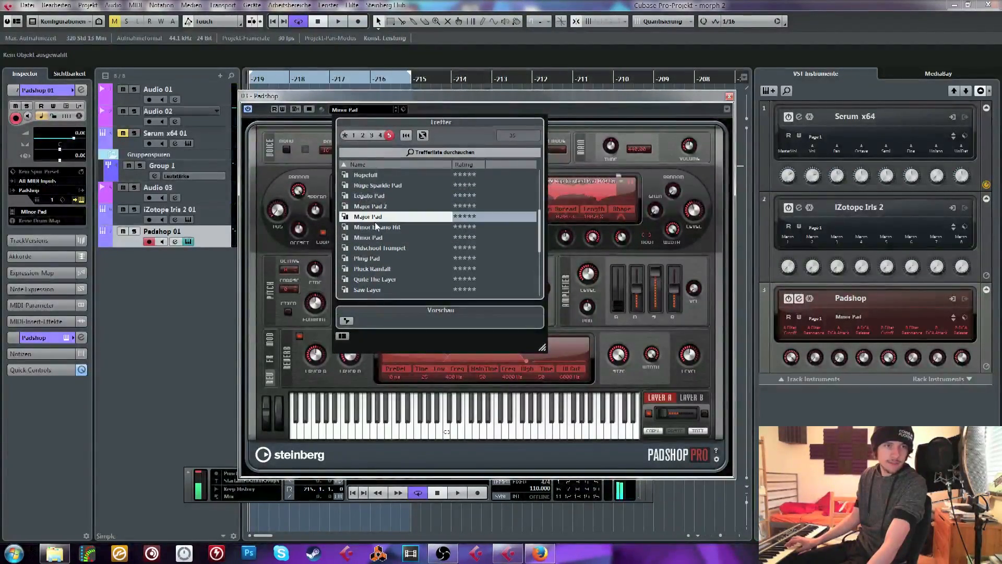
scroll(390, 222, up, 1)
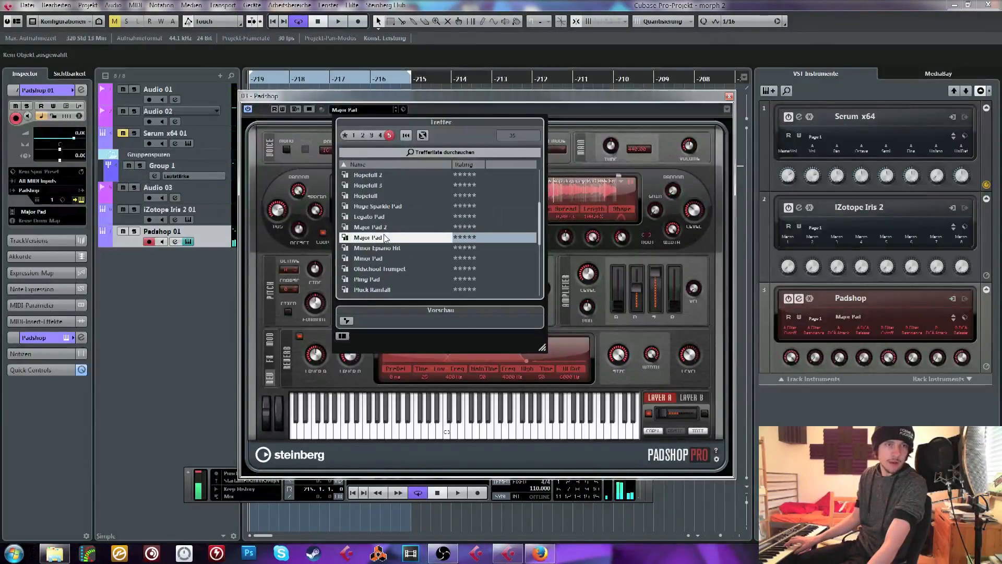
click(383, 231)
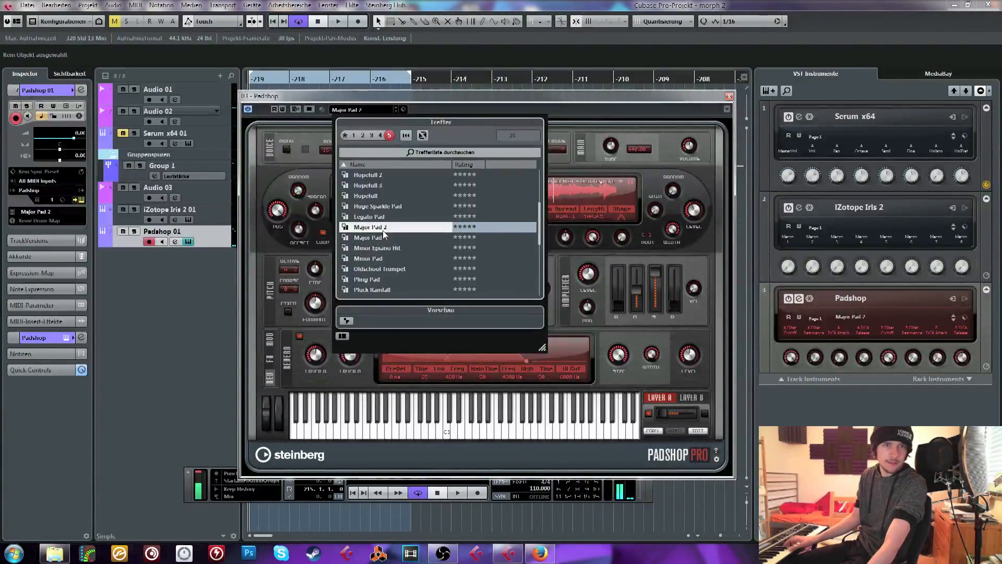
click(545, 108)
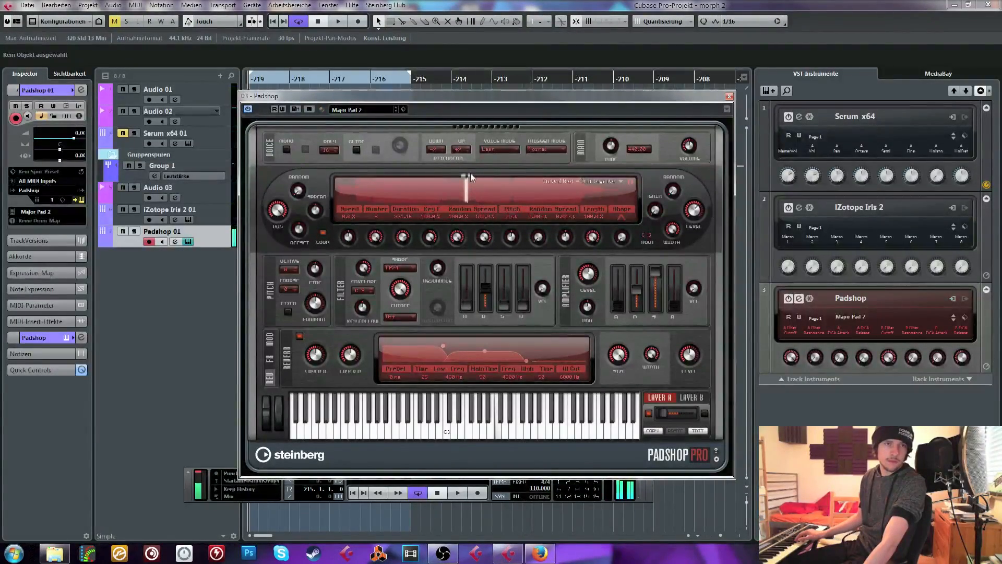
Shift the narrow sample range of Major Pad 2 near the waveform's middle and listen to the project loop with it
drag(467, 174, 474, 176)
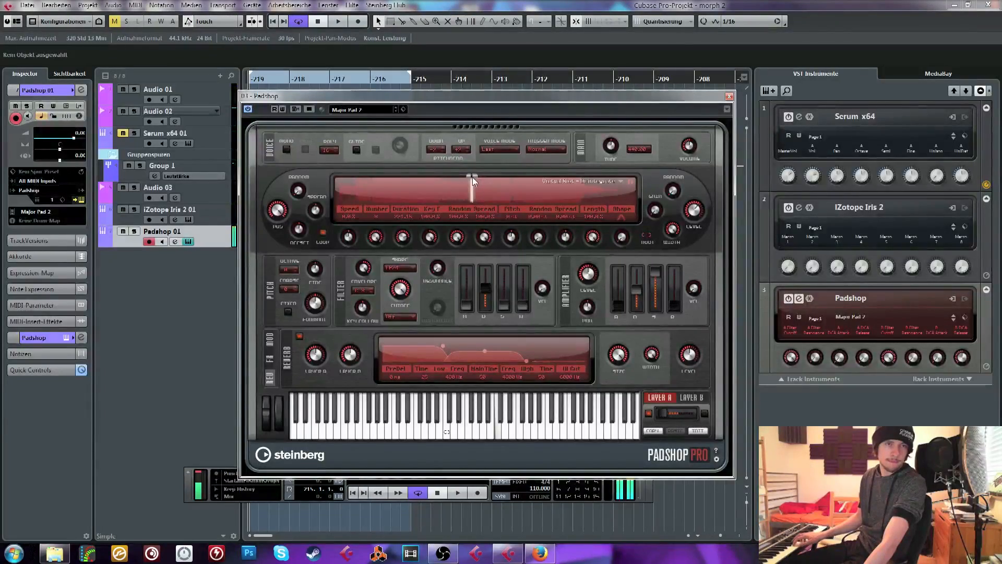
drag(472, 177, 469, 179)
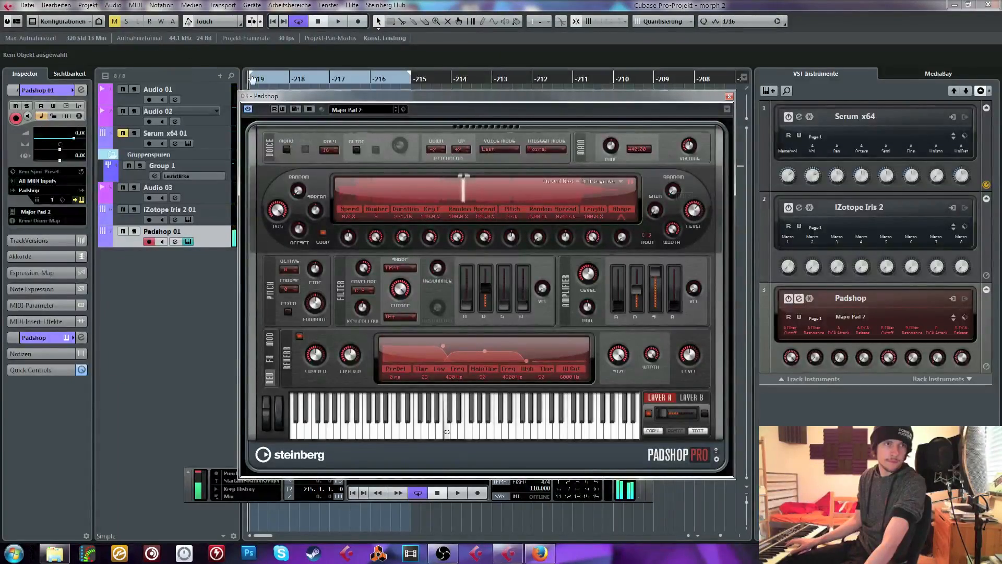
click(337, 21)
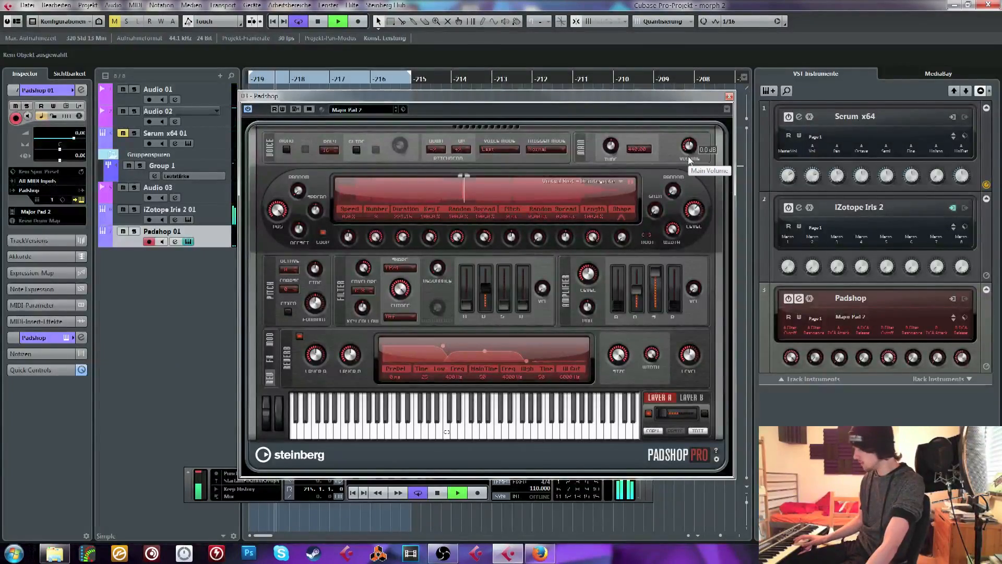
key(space)
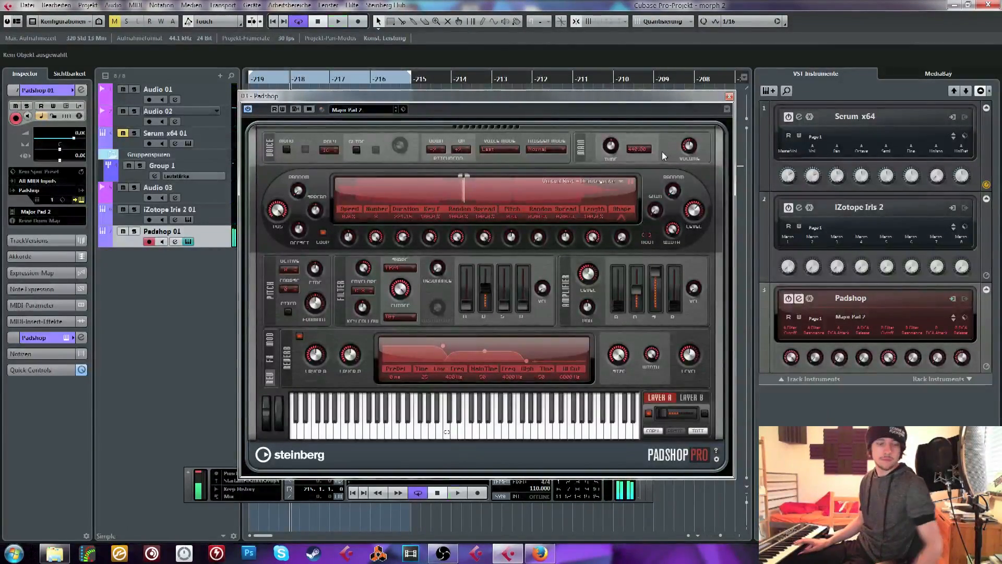
Play the loop again while trying out Padshop's filter cutoff, and stop playback
key(space)
drag(399, 289, 387, 349)
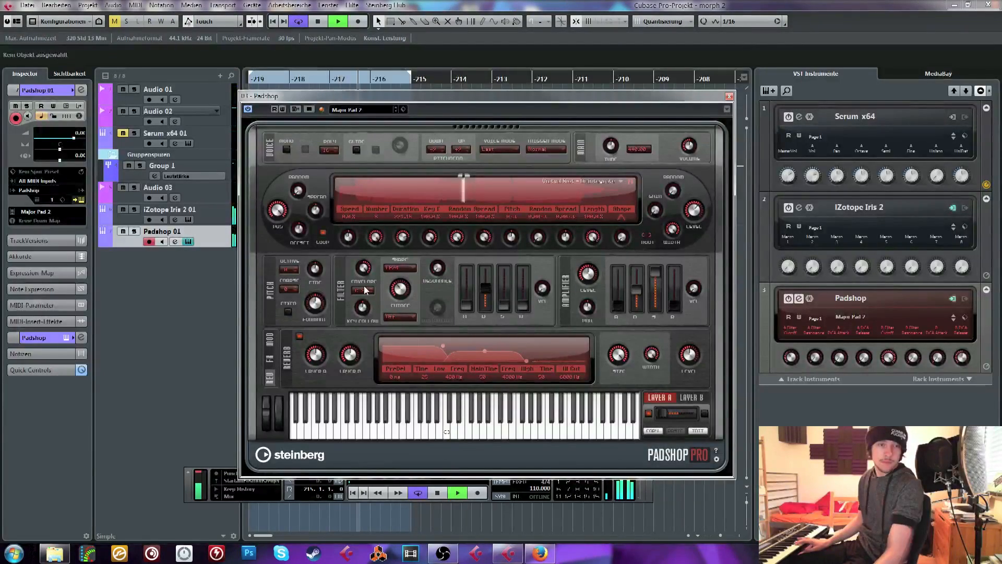
key(space)
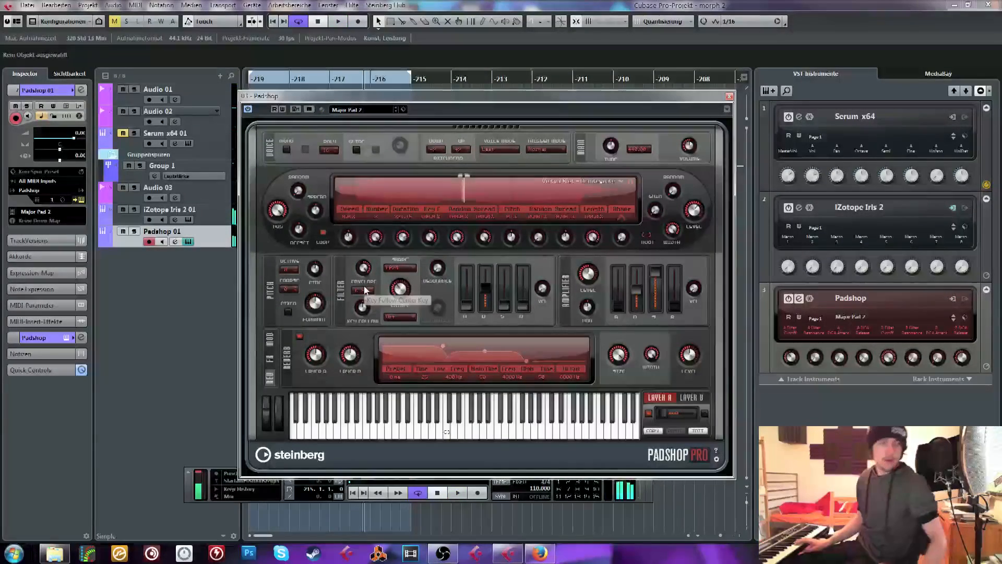
Close Padshop and add a new instrument track with Massive
click(730, 96)
click(768, 90)
click(186, 243)
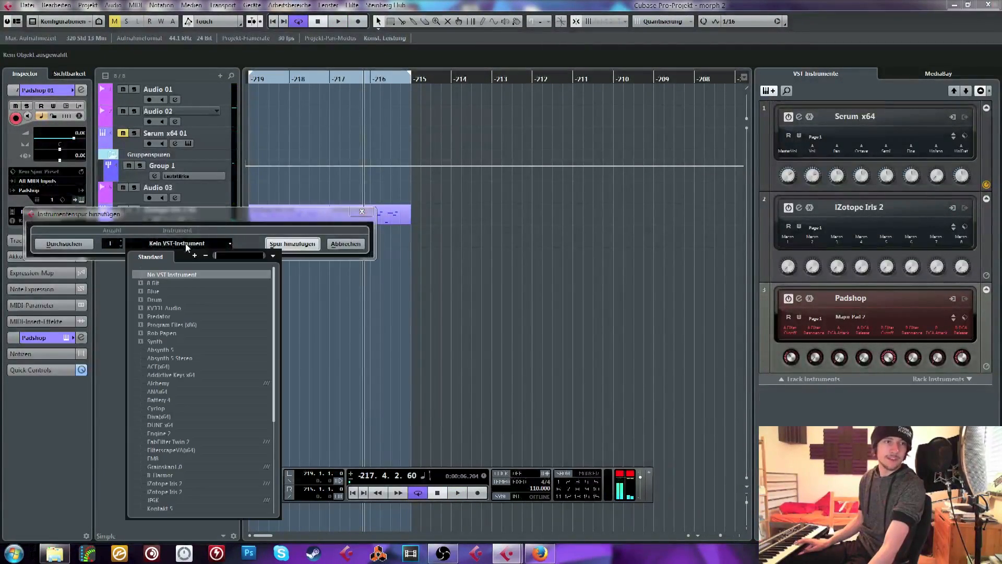
text(mass)
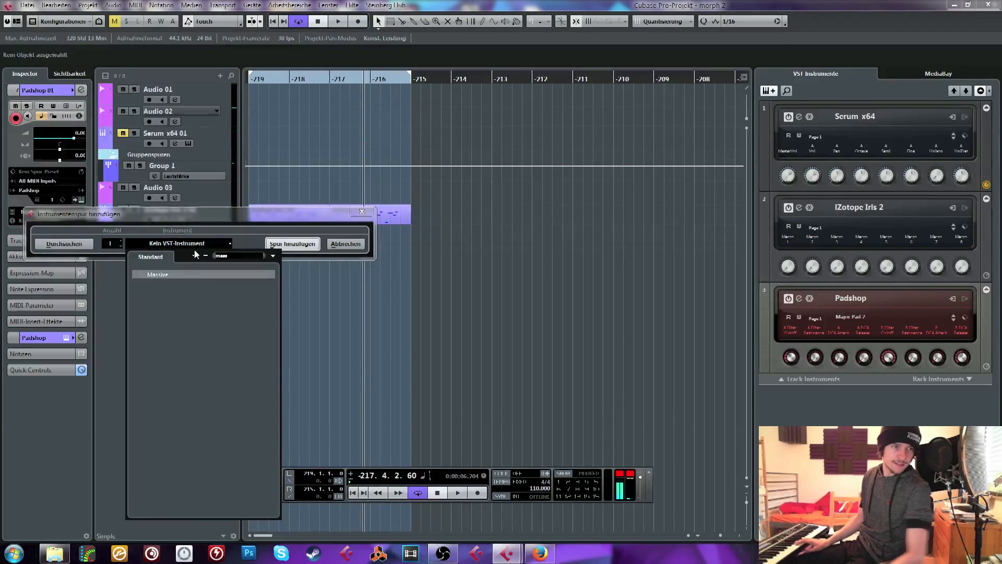
click(162, 274)
click(292, 244)
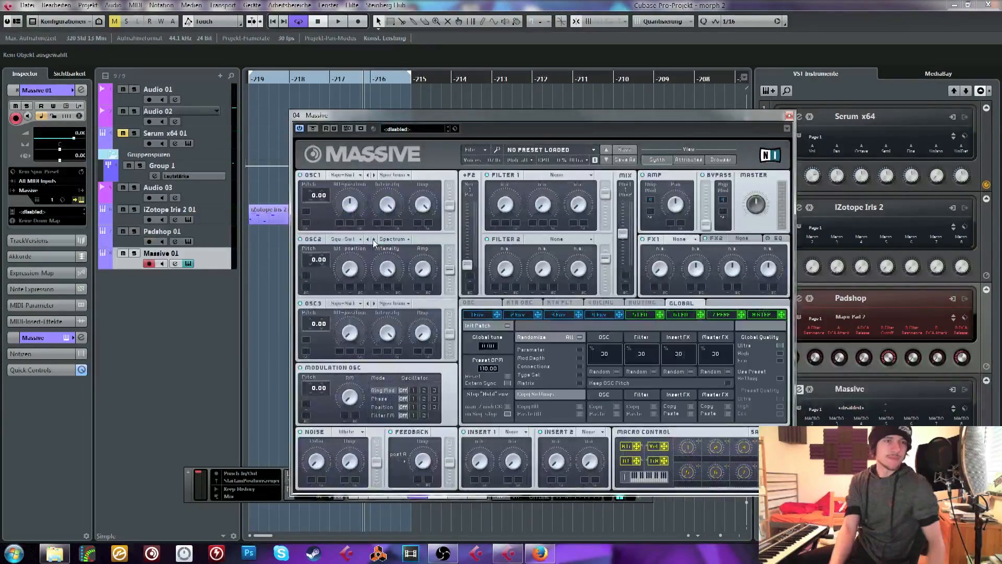
Move Massive's window aside, copy both iZotope Iris 2 clips to the Massive track, and audition the loop from its start
drag(357, 116, 513, 89)
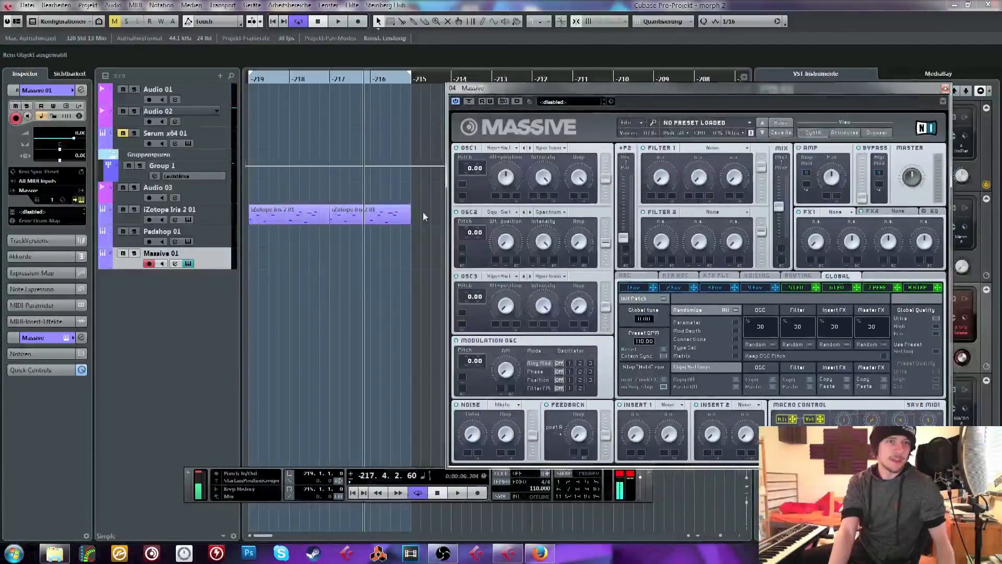
mouse_move(423, 212)
mouse_down()
mouse_move(286, 231)
mouse_move(285, 259)
mouse_up()
click(261, 77)
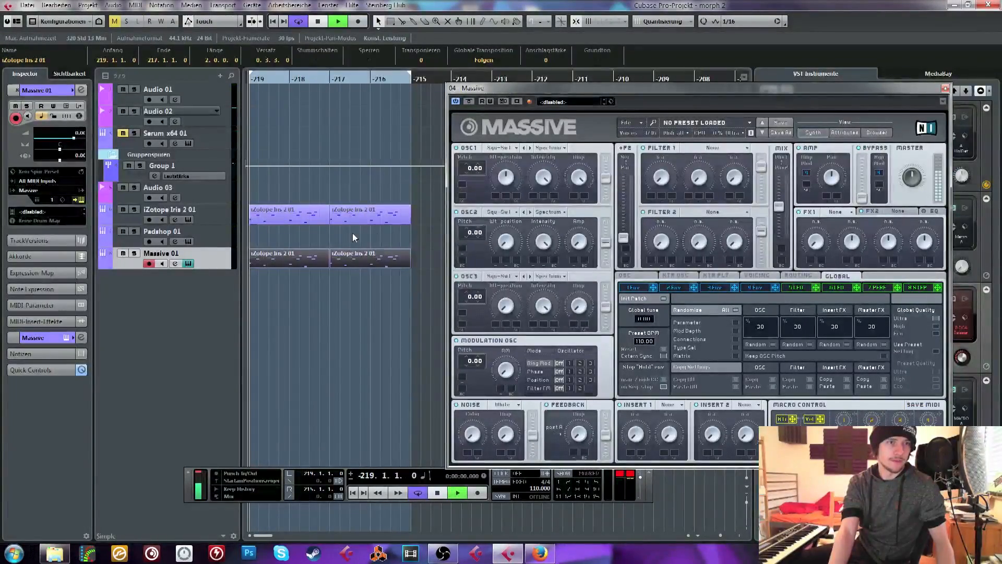
key(space)
key(space)
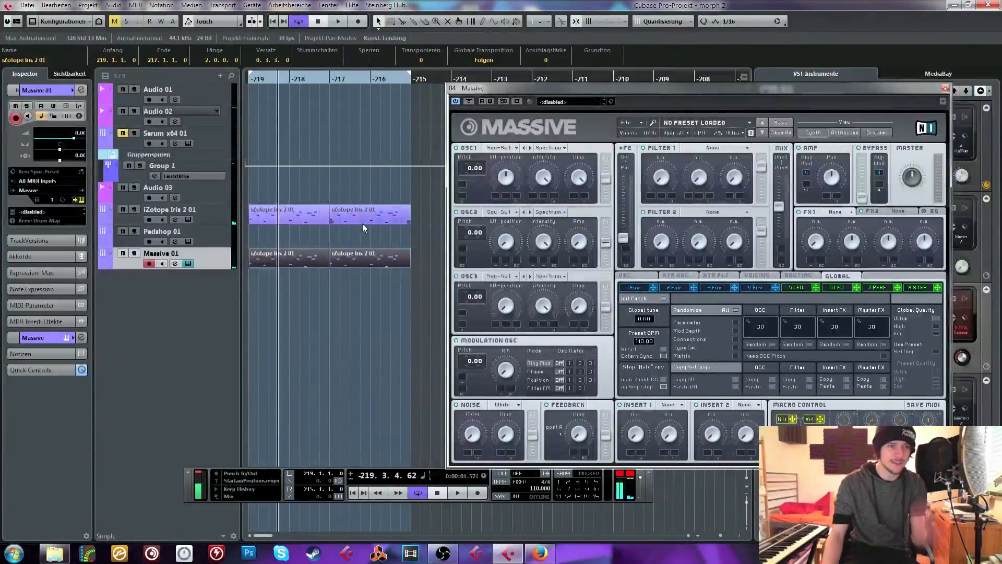
Select both copied clips on the Massive track and raise their transposition to 17 while repeatedly playing the loop from the start
drag(393, 243, 317, 253)
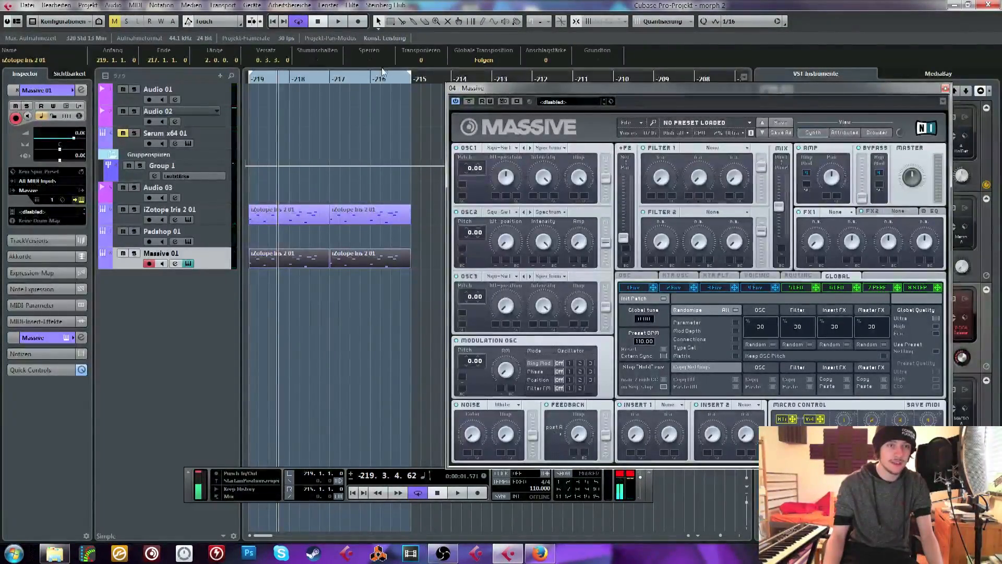
scroll(424, 59, up, 4)
key(space)
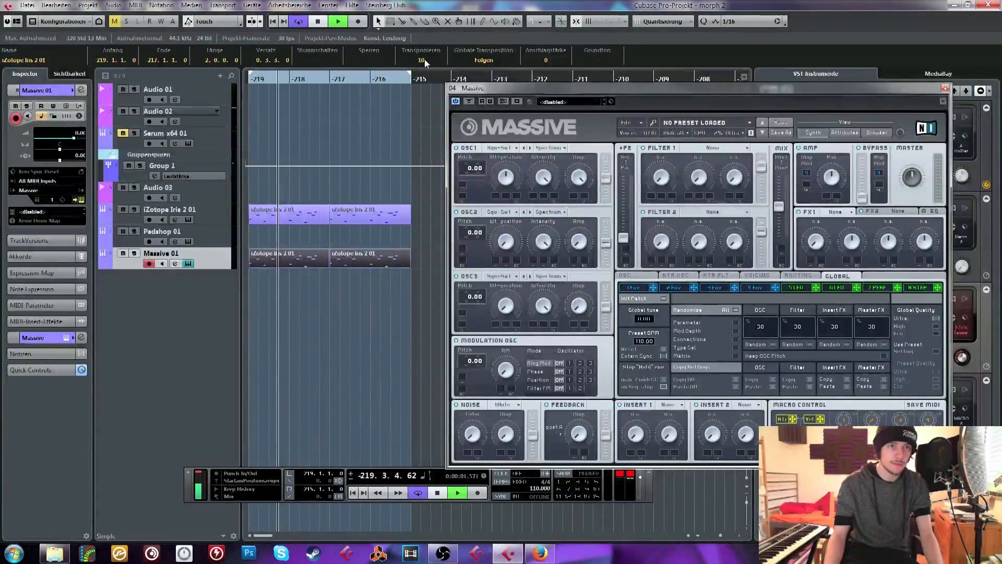
scroll(425, 59, up, 3)
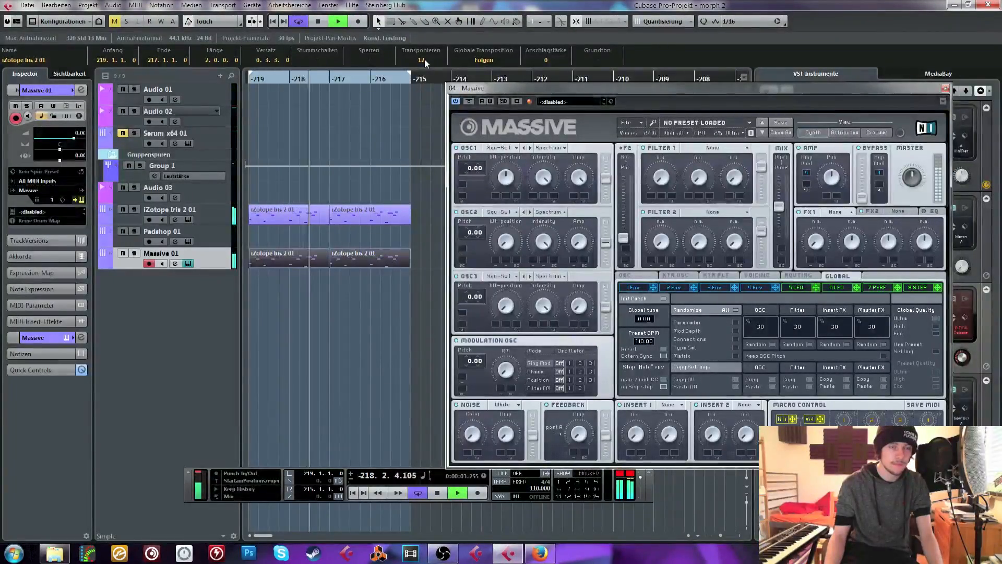
scroll(425, 60, up, 1)
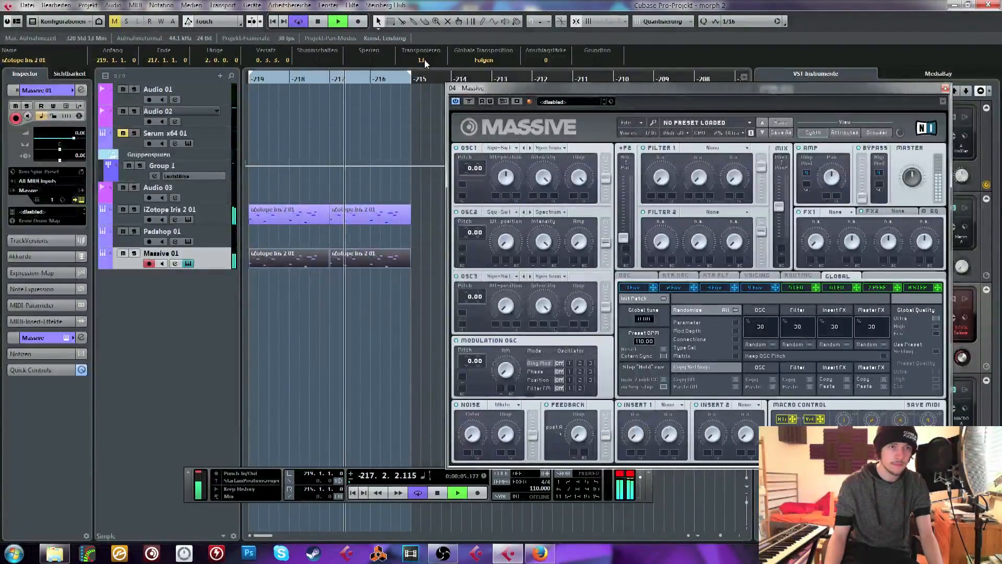
key(space)
drag(265, 78, 230, 105)
key(space)
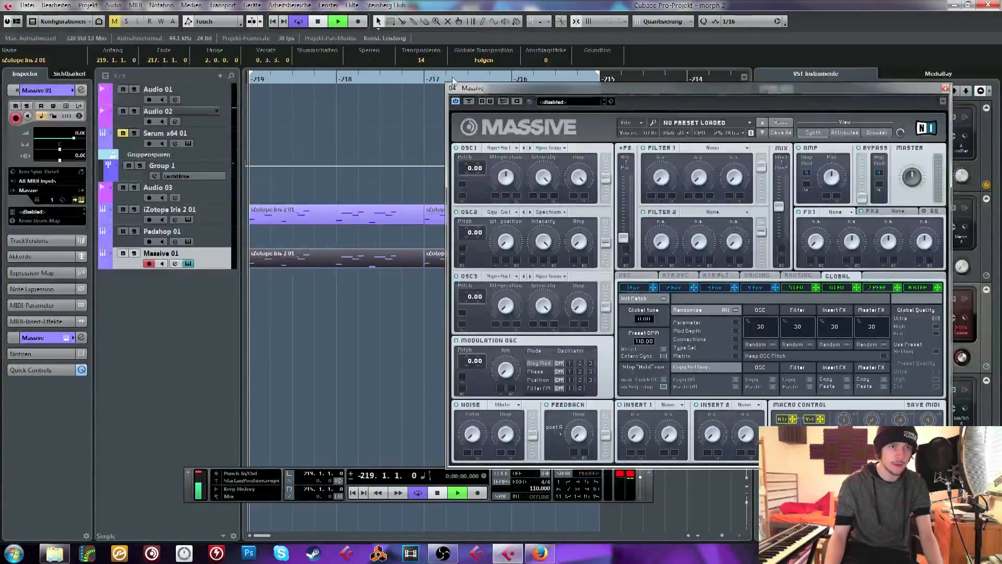
scroll(427, 62, up, 1)
scroll(427, 60, up, 1)
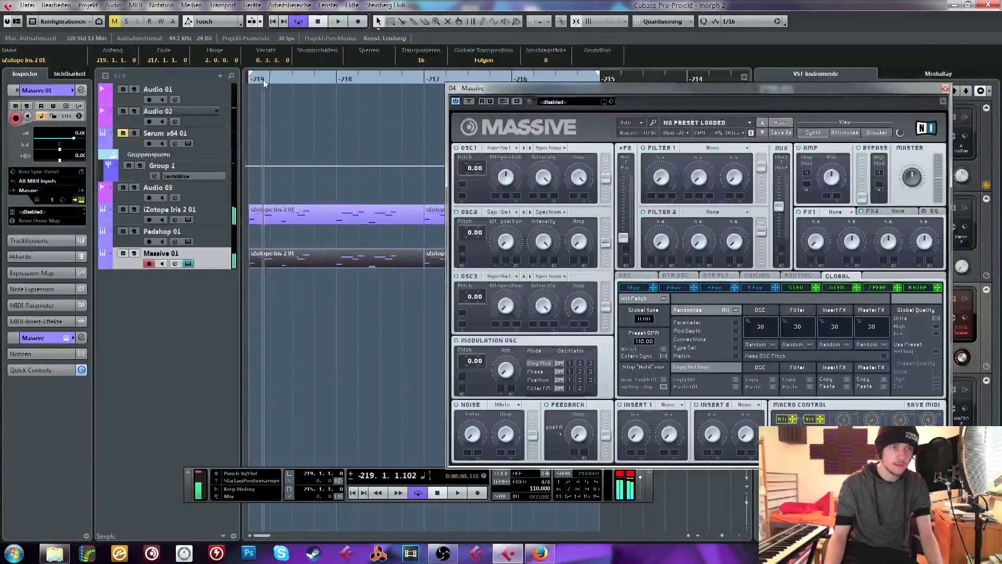
key(space)
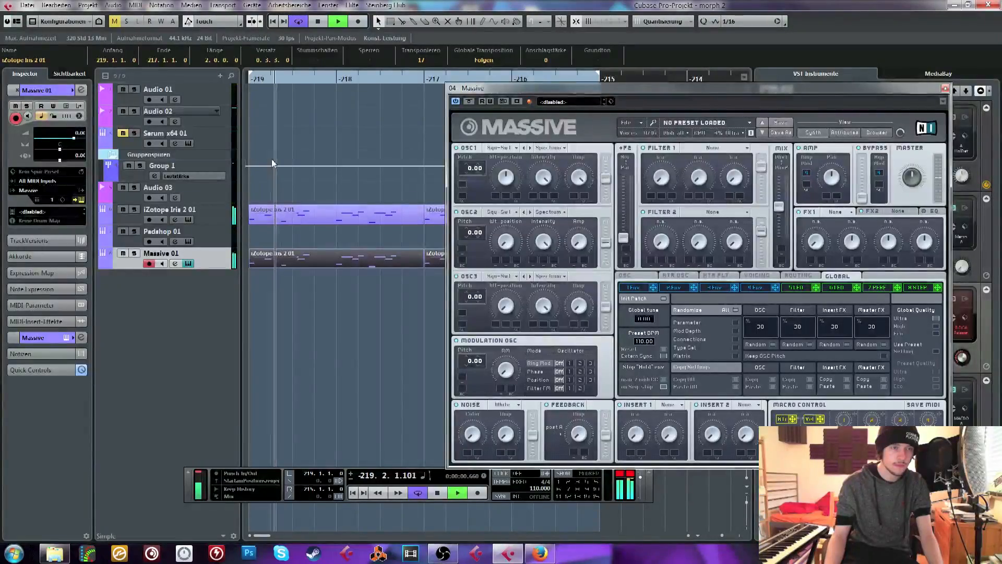
key(space)
Open the iZotope Iris 2 instrument from its track
click(190, 218)
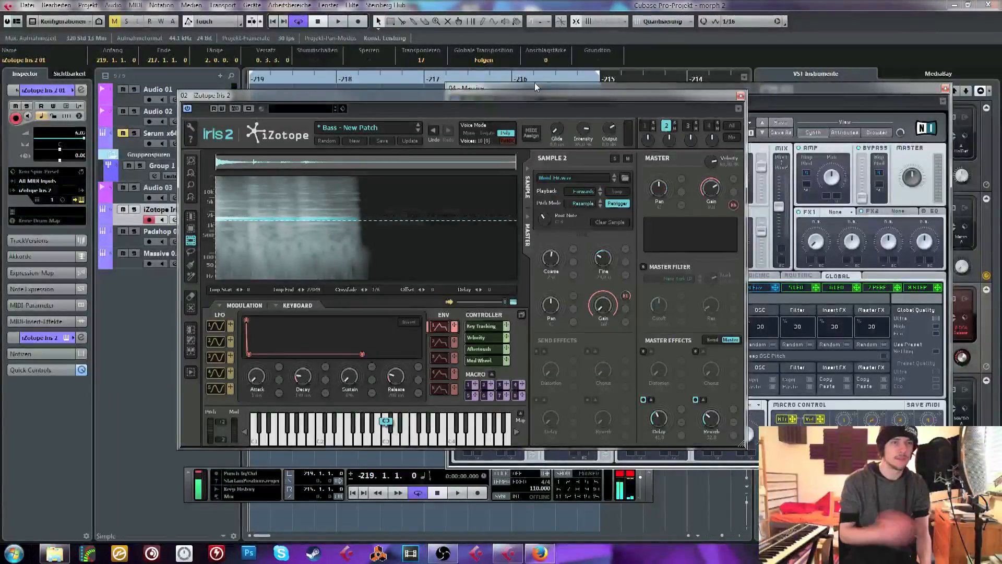
Adjust the fine tuning of samples 2 and 3 in Iris 2 while the loop plays, then close the instrument
click(646, 127)
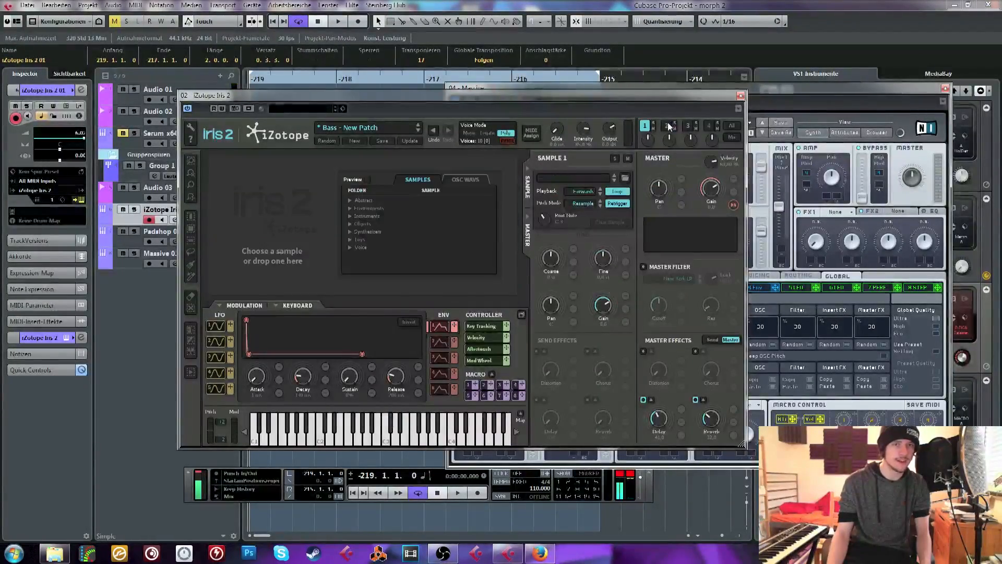
click(667, 127)
click(689, 126)
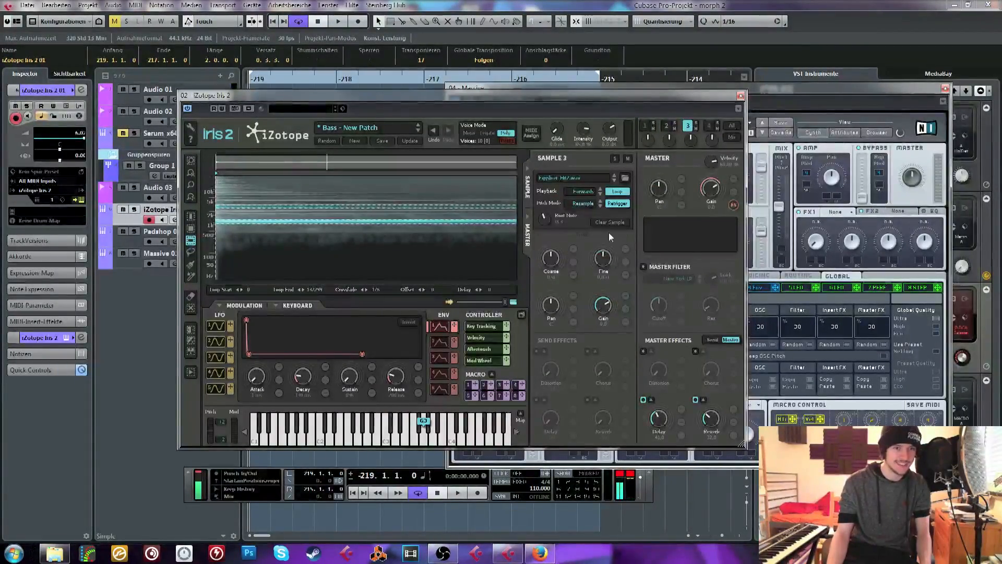
click(667, 128)
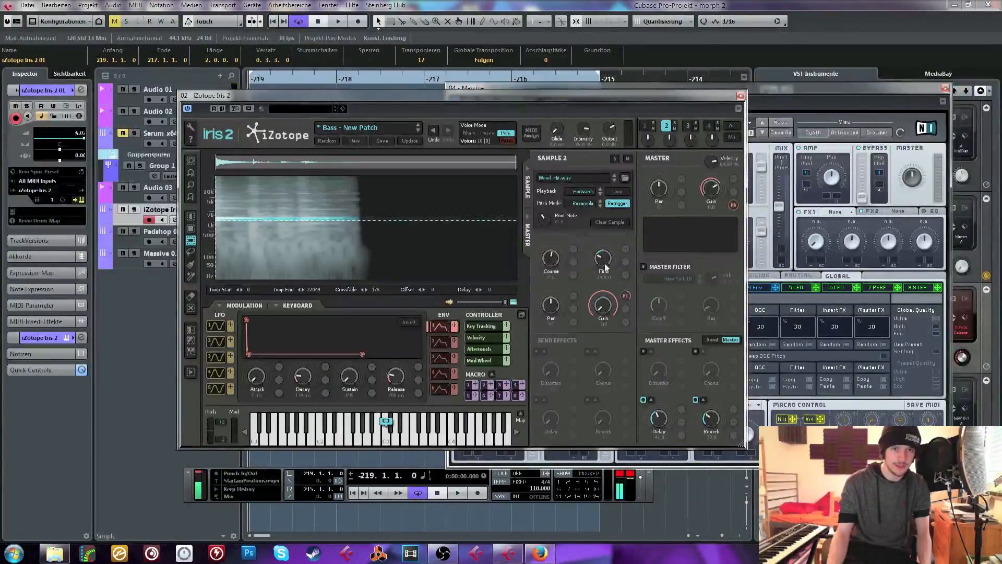
click(688, 126)
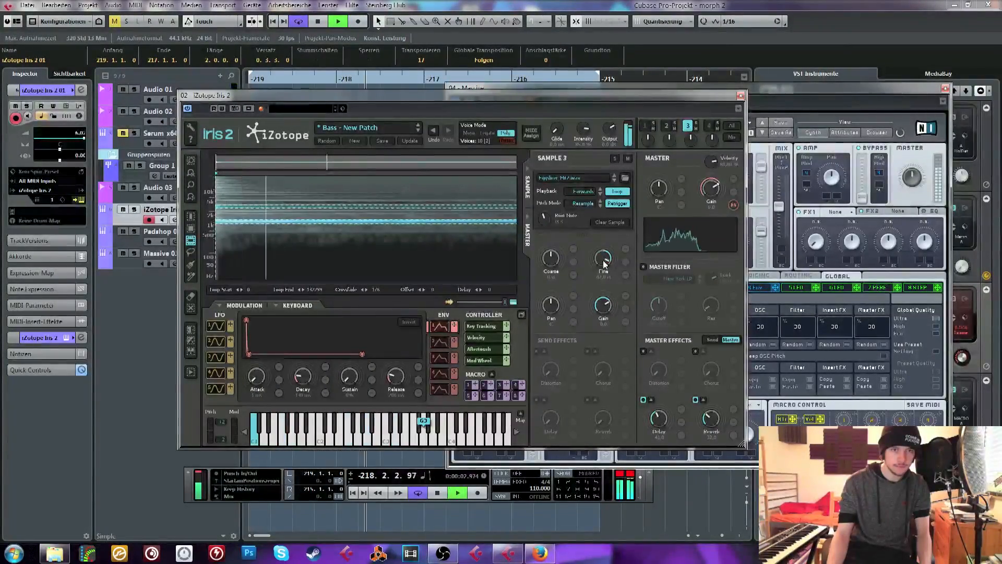
click(666, 127)
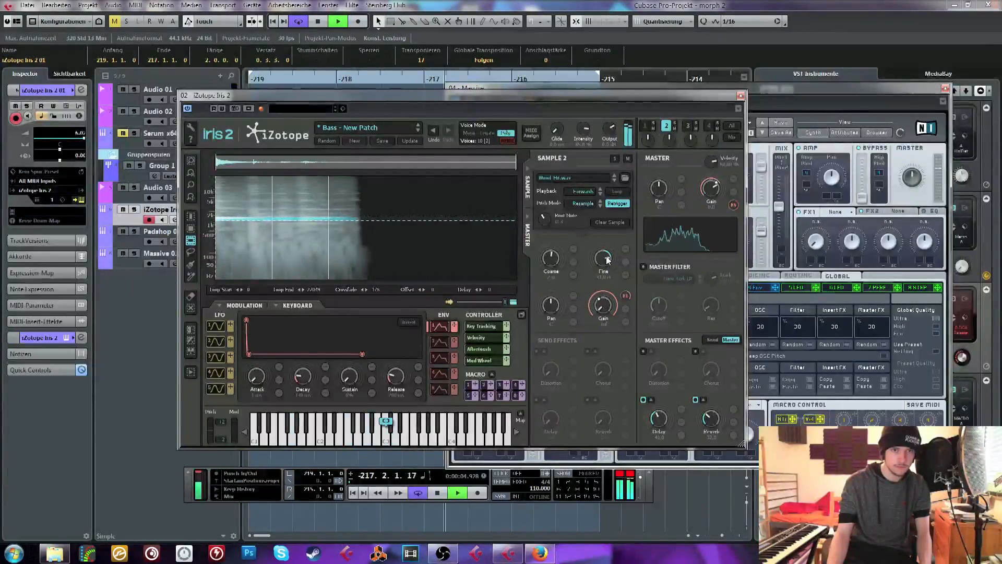
key(space)
click(741, 95)
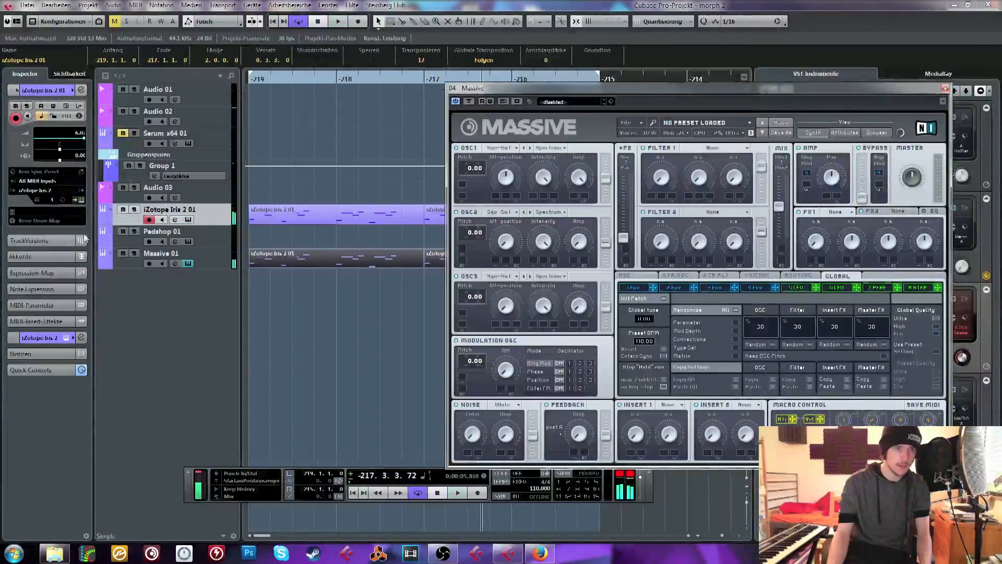
Audition the loop with the Massive track muted
key(space)
click(122, 254)
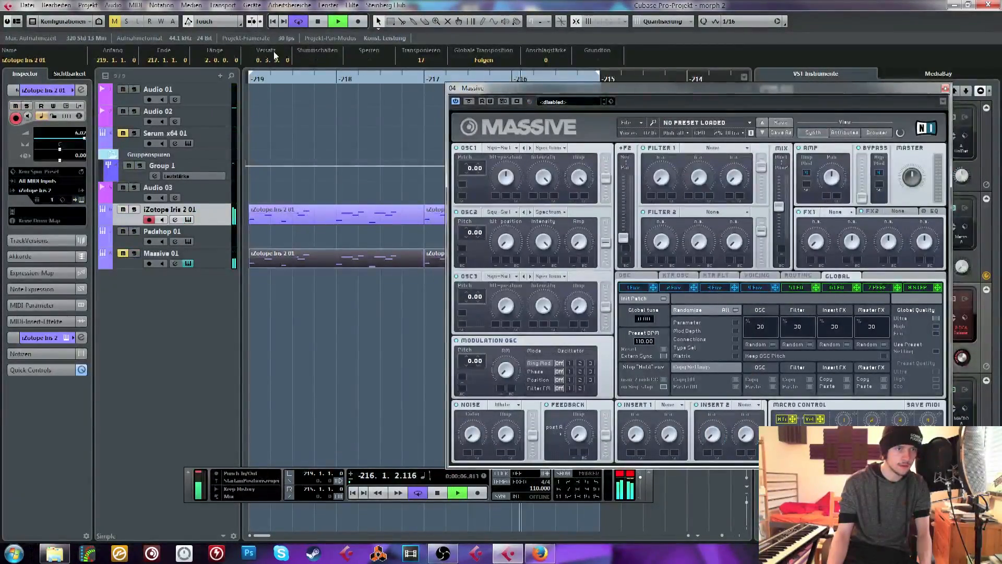
click(276, 90)
drag(234, 68, 222, 45)
key(space)
Delete both copied clips from the Massive track, unmute the track, and close Massive's window
drag(390, 282, 292, 259)
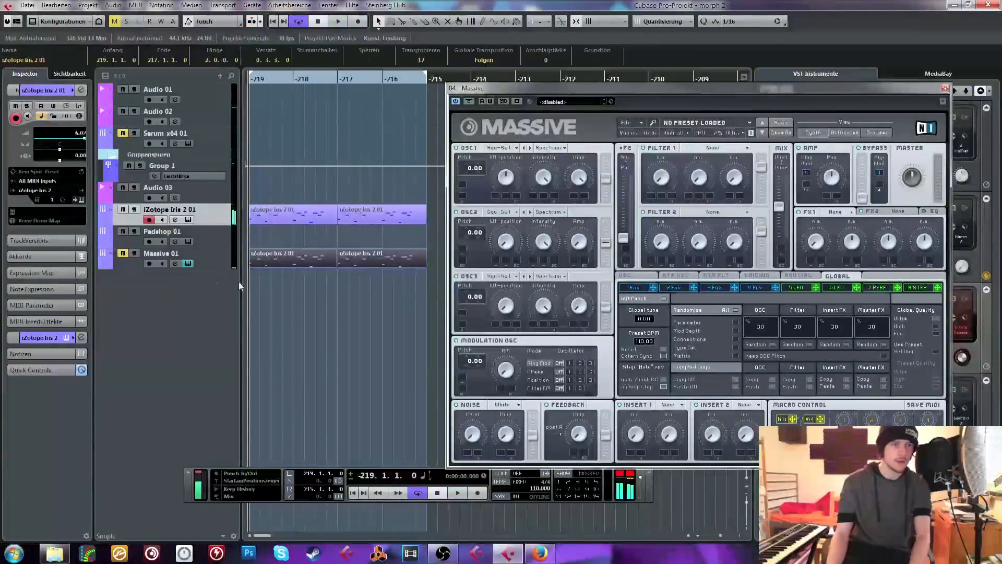
key(Delete)
click(125, 253)
click(217, 261)
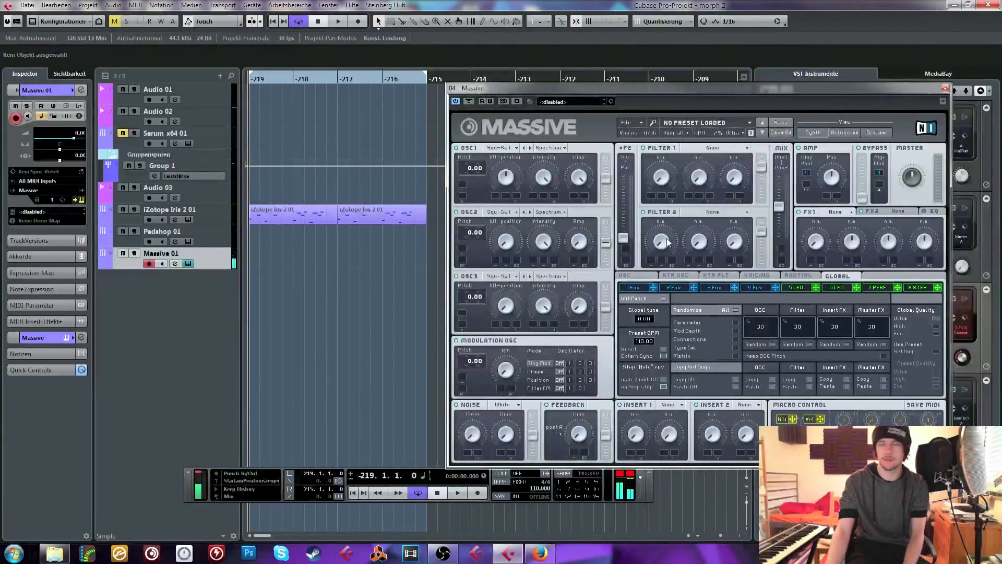
click(946, 88)
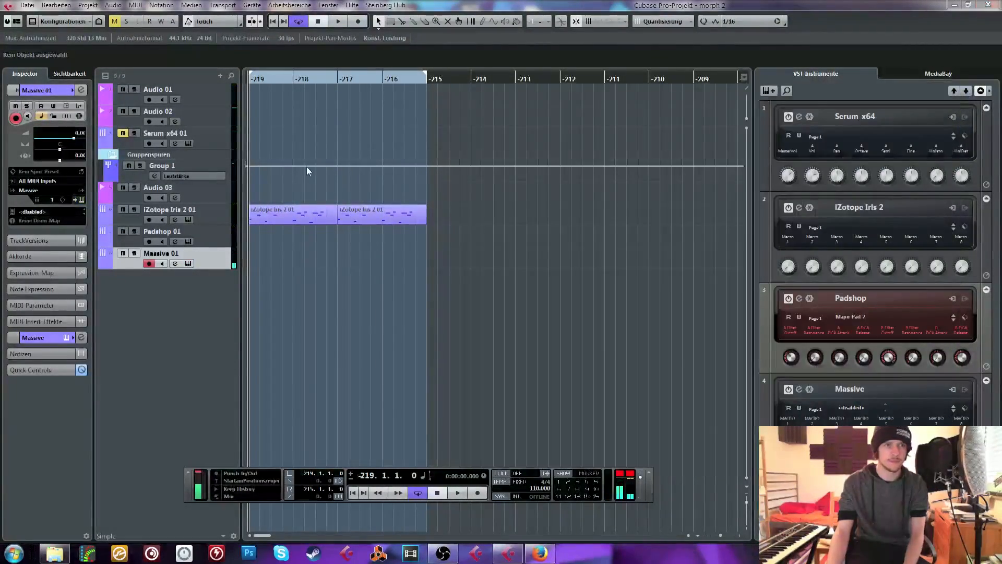
Open Padshop from its track, adjust its filter cutoff while auditioning it with the loop, and close it
click(212, 240)
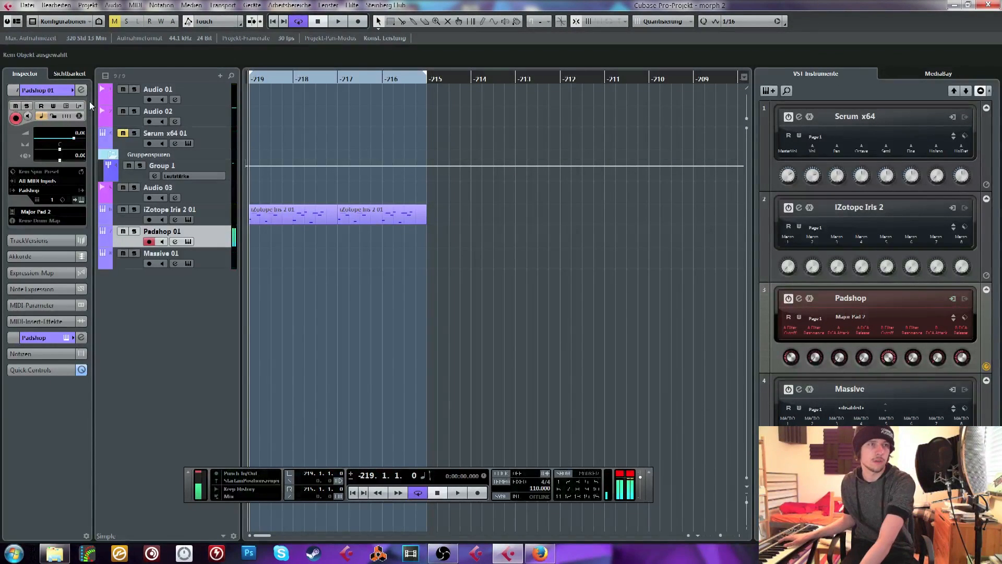
click(68, 107)
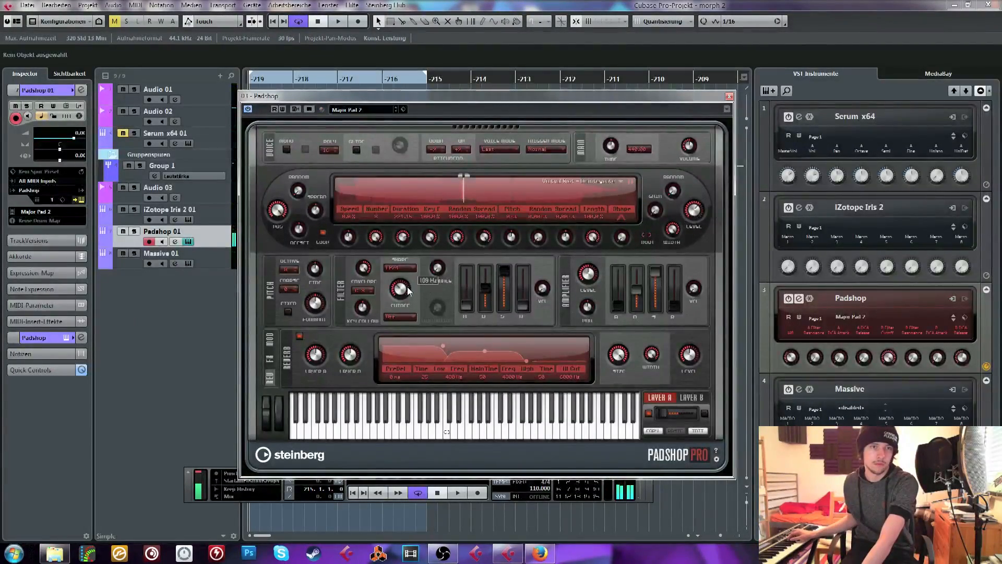
drag(408, 292, 405, 299)
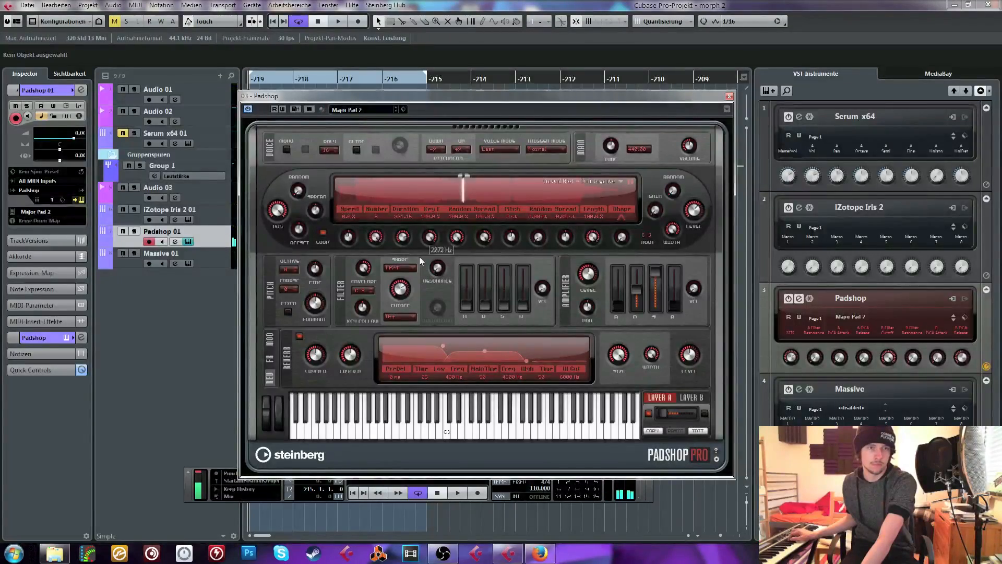
key(space)
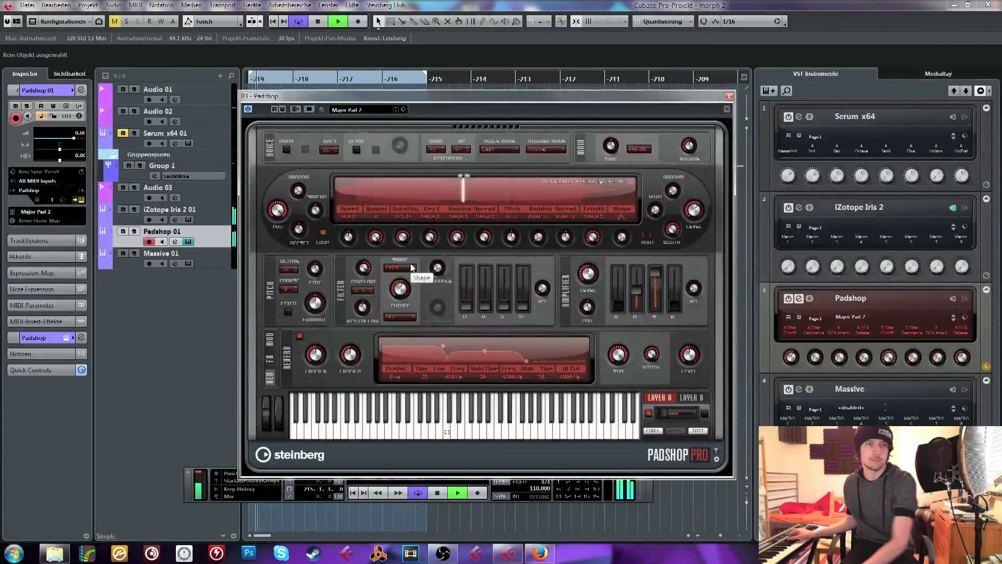
drag(398, 290, 398, 293)
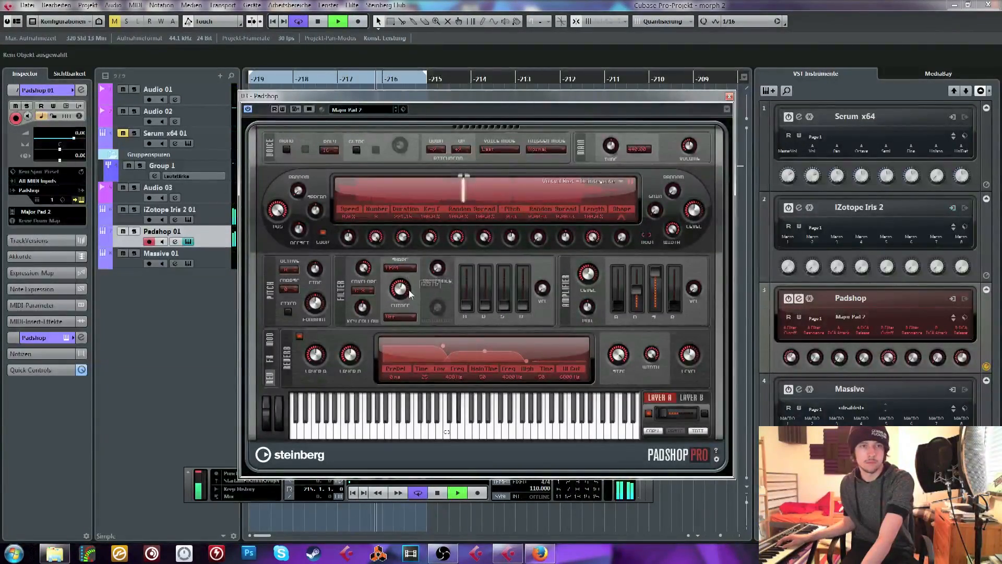
drag(407, 285, 413, 269)
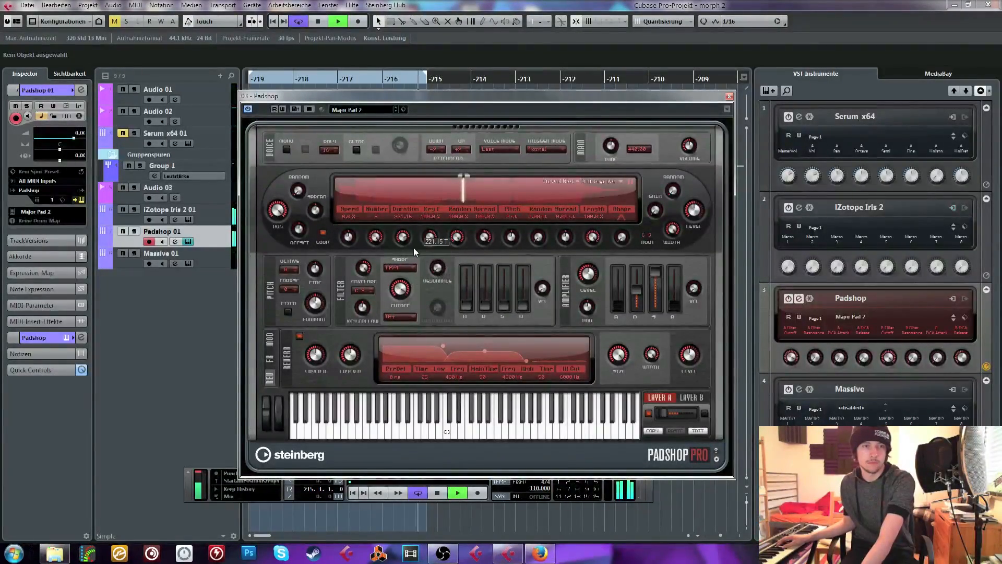
key(space)
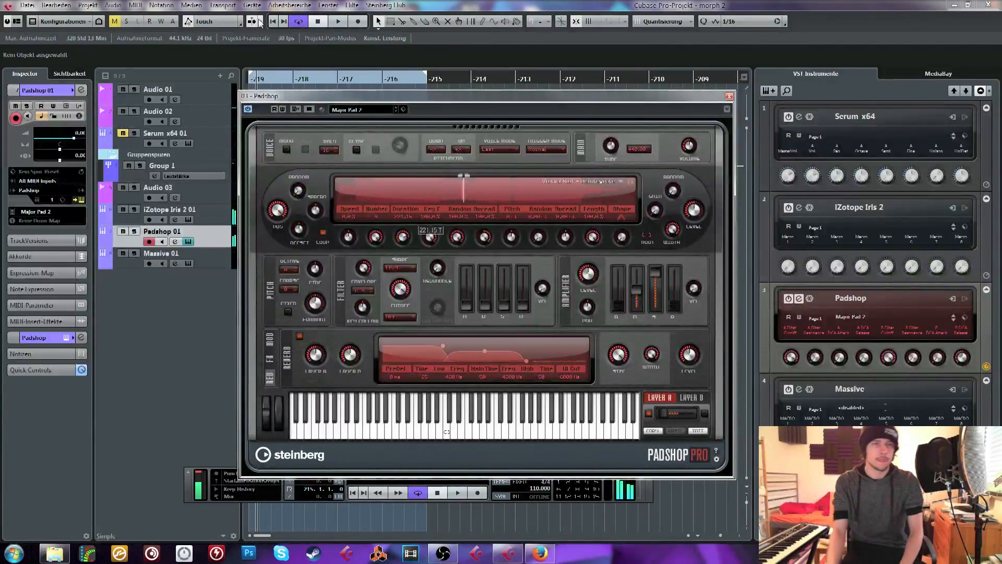
click(729, 96)
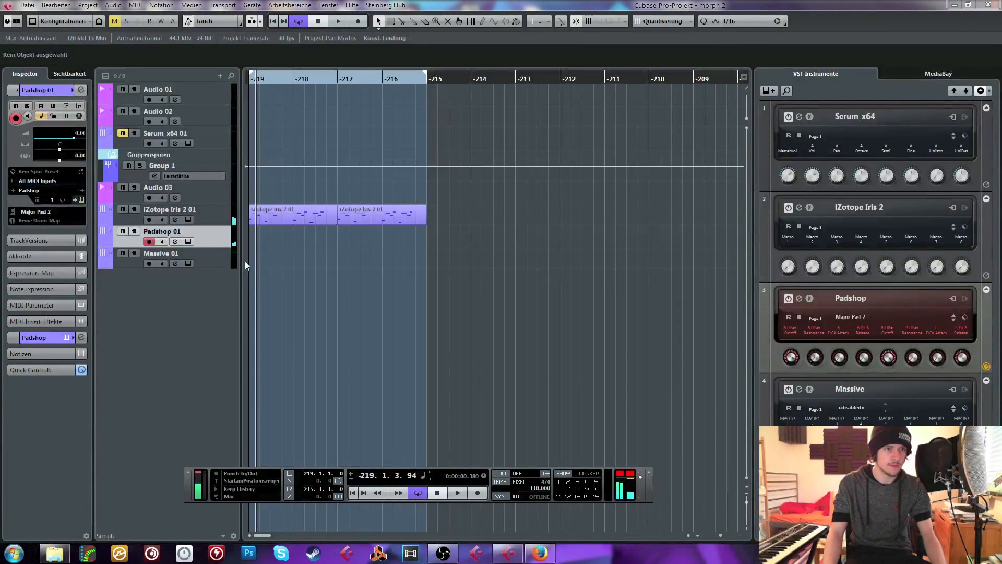
Create a four-bar clip on the Massive track inside the loop range and draw C2 and D#3 notes at its start
drag(261, 258, 430, 245)
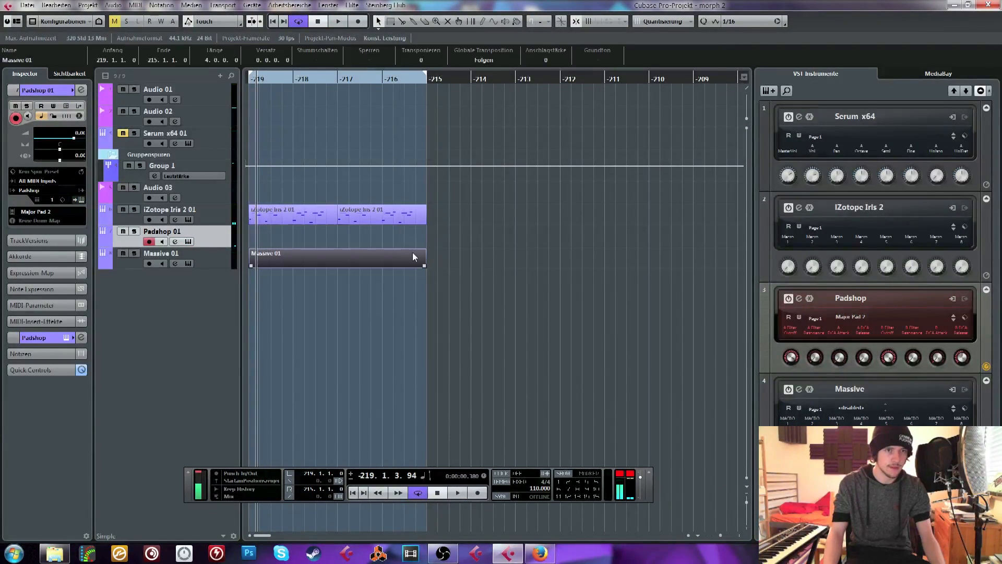
double_click(412, 252)
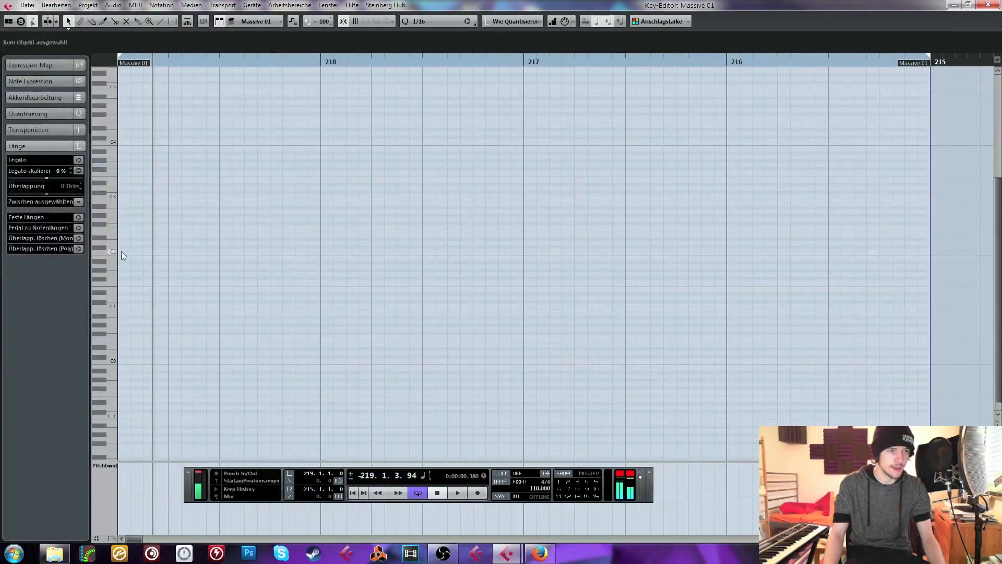
drag(120, 250, 206, 251)
drag(126, 182, 194, 182)
key(space)
key(space)
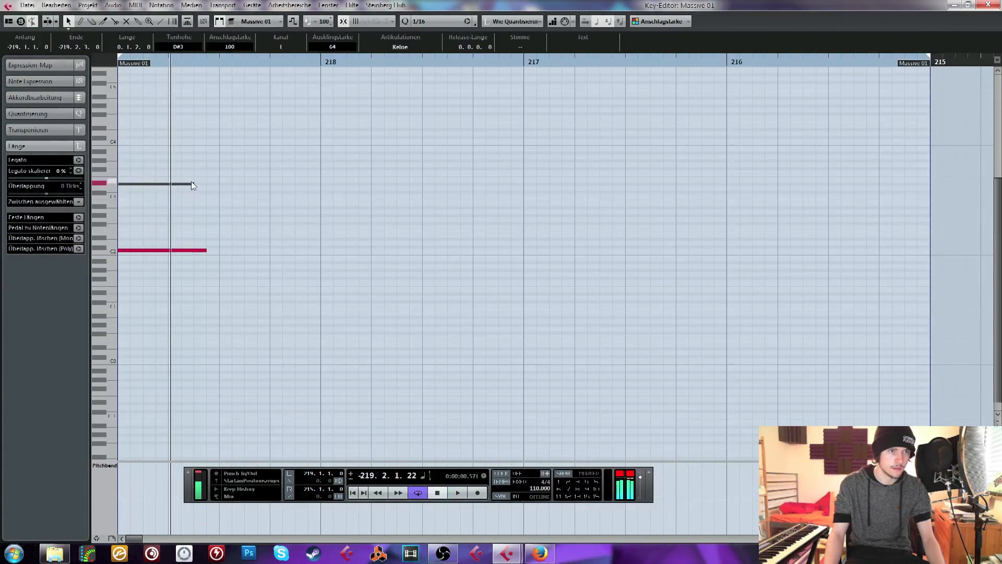
Shorten the C2 note to end together with the D#3 note at -219.2.3.0
click(192, 181)
click(192, 184)
click(204, 250)
drag(204, 251, 195, 251)
Duplicate the C2 and D#3 notes directly behind themselves and lower the bottom copy to G#1
drag(188, 260, 145, 119)
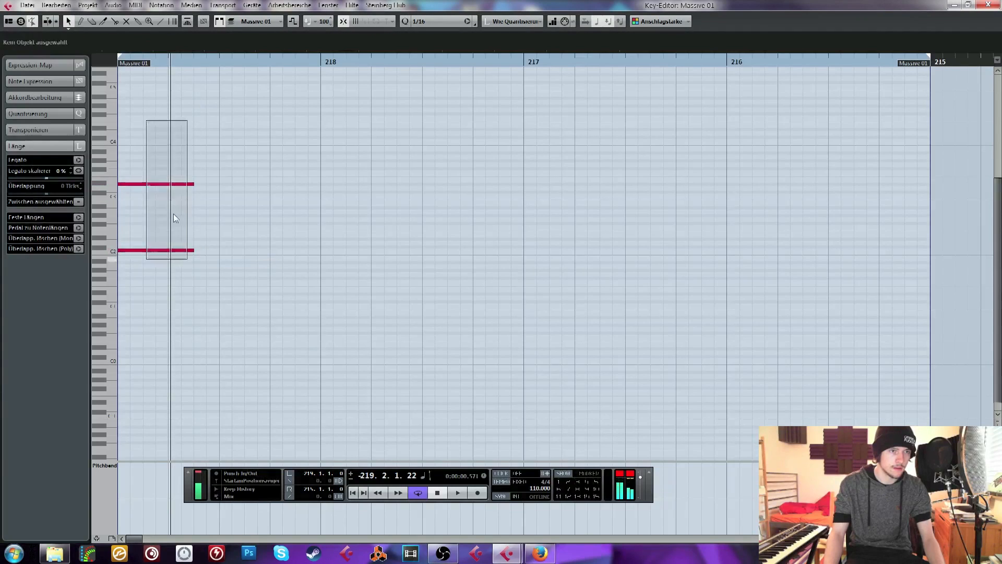
key(ctrl+d)
drag(207, 223, 236, 320)
key(Down)
key(Down)
key(Down)
key(Down)
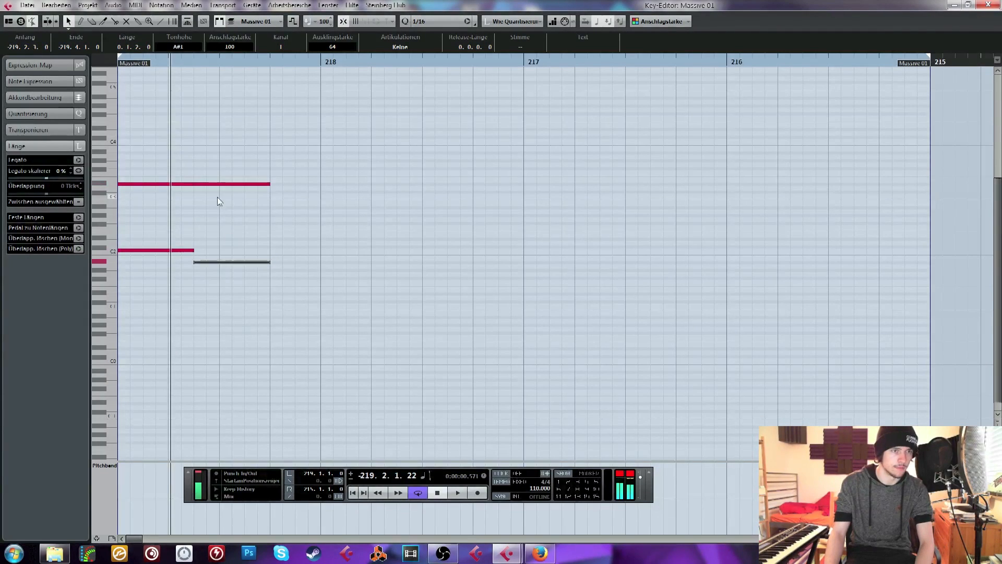
Lower the upper duplicated note to C3 and extend both duplicates to the start of bar -218
drag(213, 152, 244, 211)
key(Down)
key(Down)
key(Down)
drag(244, 288, 335, 196)
Copy all notes to bar -218 and lower the copy's first pair to A#1 and D3
key(ctrl+a)
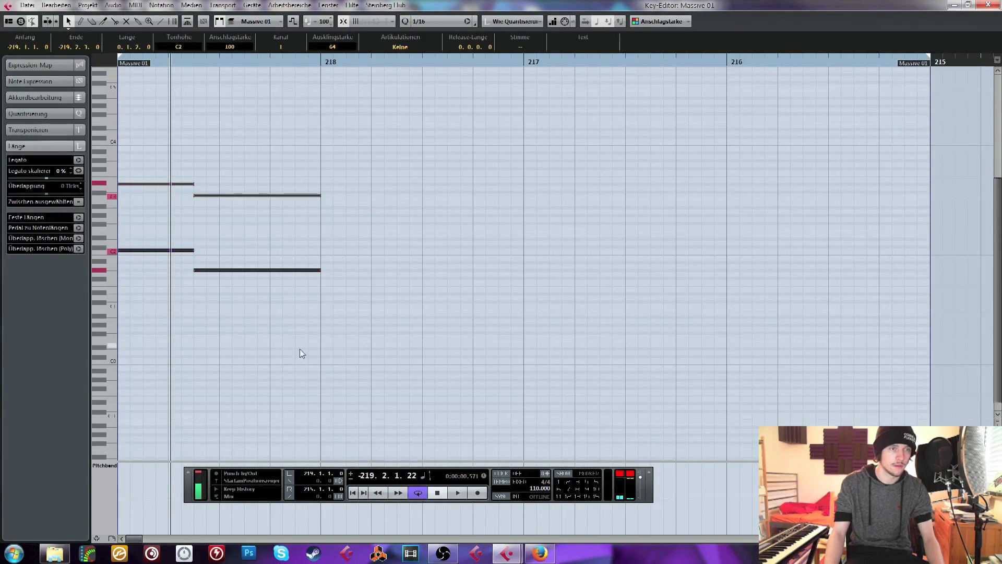
click(320, 59)
key(ctrl+v)
drag(340, 229, 364, 305)
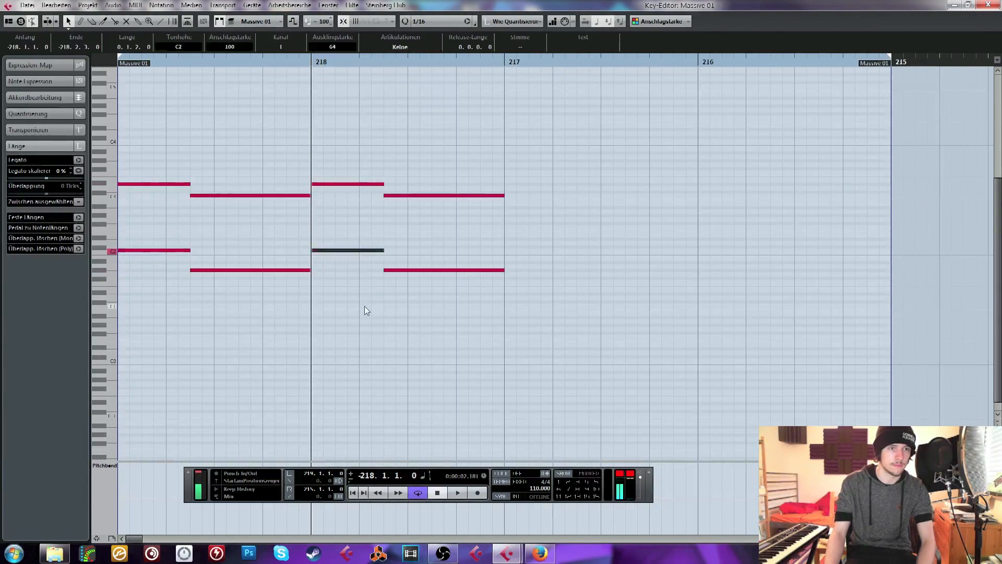
key(Down)
key(Down)
drag(347, 158, 371, 233)
key(Down)
Lower the second note pair in bar -218 by three semitones, with F1 at the bottom, and audition the result
drag(395, 175, 465, 312)
key(Down)
key(Down)
key(Down)
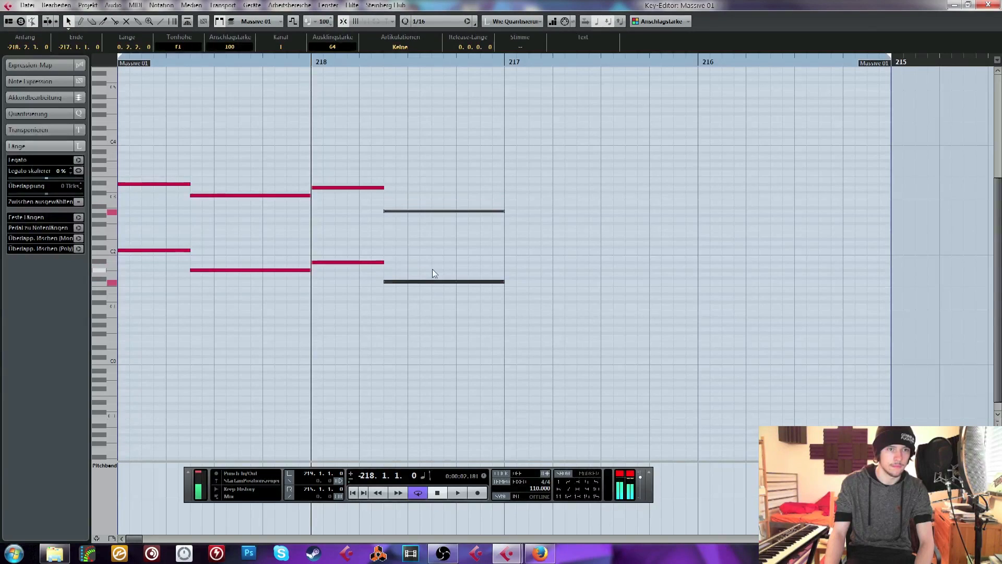
click(427, 239)
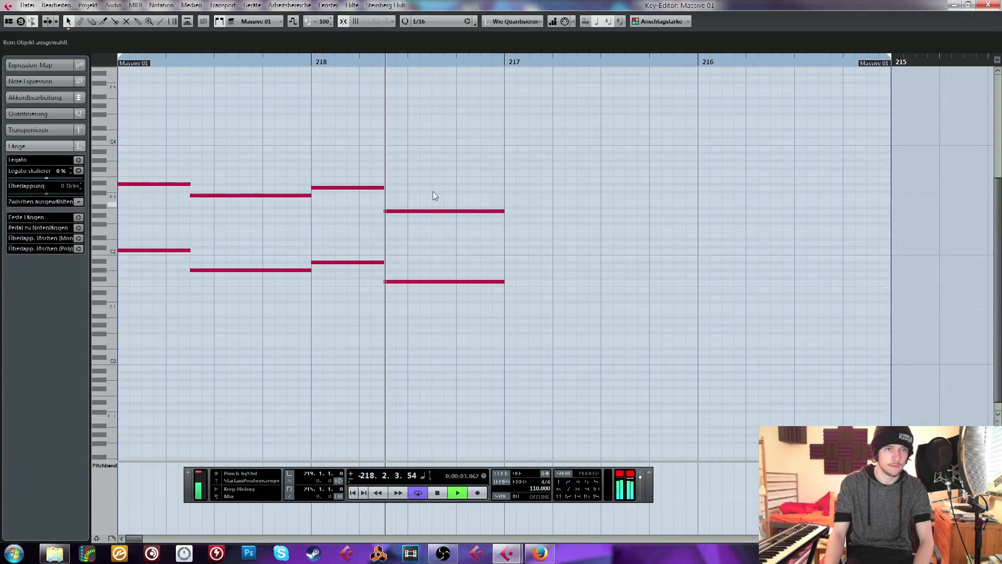
Duplicate the two-bar chord pattern to fill the rest of the clip, play it briefly, and close the note editor
key(ctrl+a)
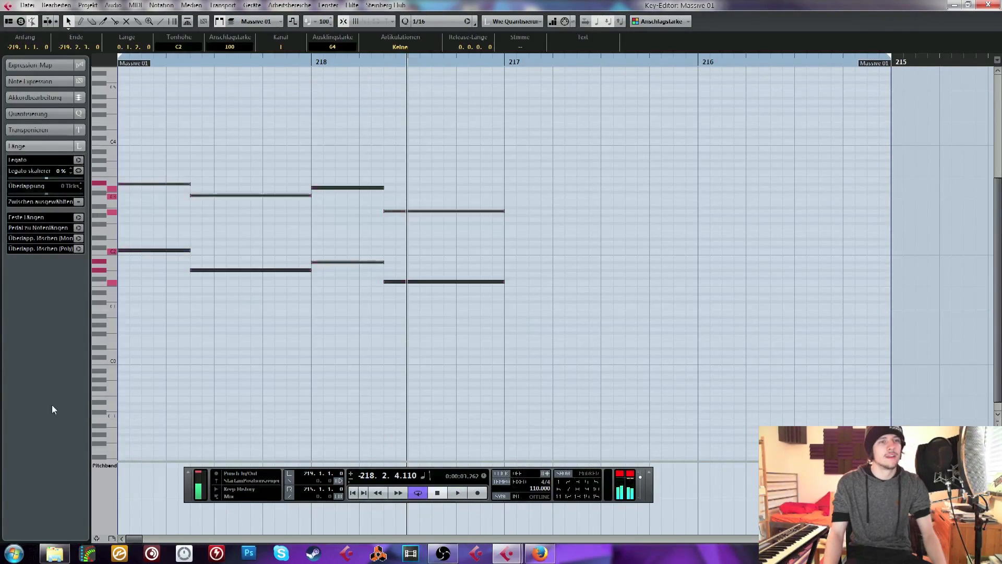
key(alt+d)
click(398, 158)
key(space)
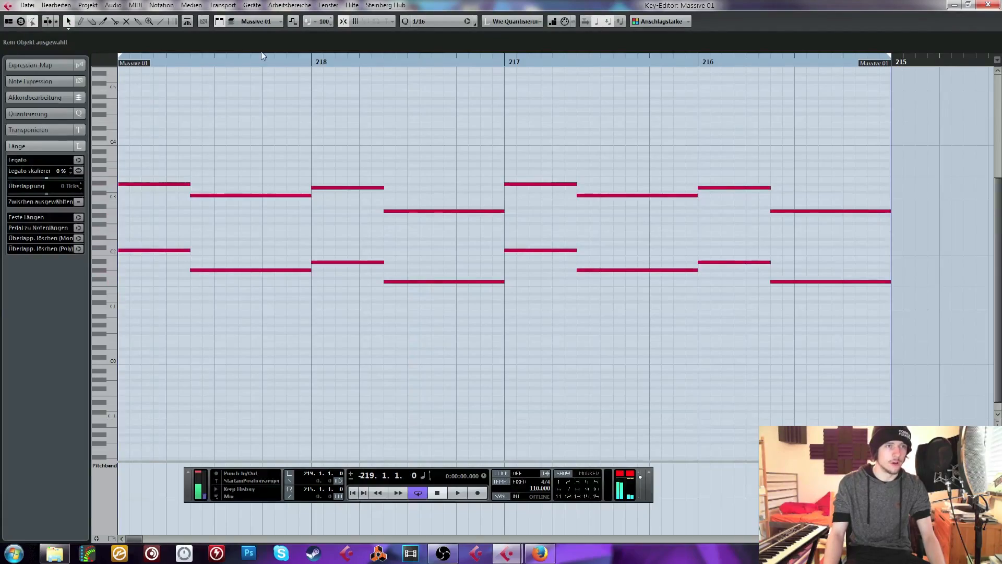
click(988, 5)
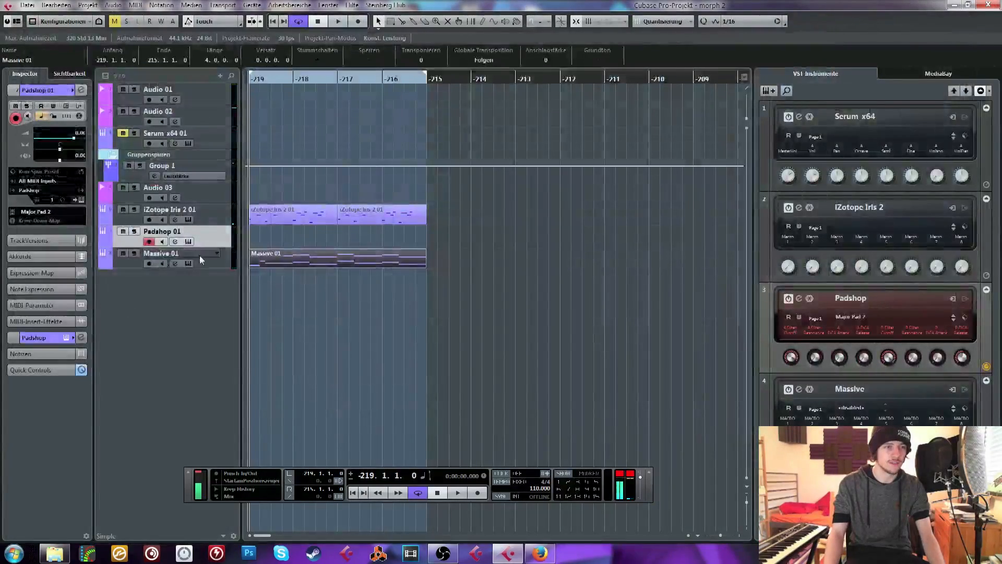
Open Massive from its track, set its FX1 effect to Reverb, and play the loop from the start
click(66, 106)
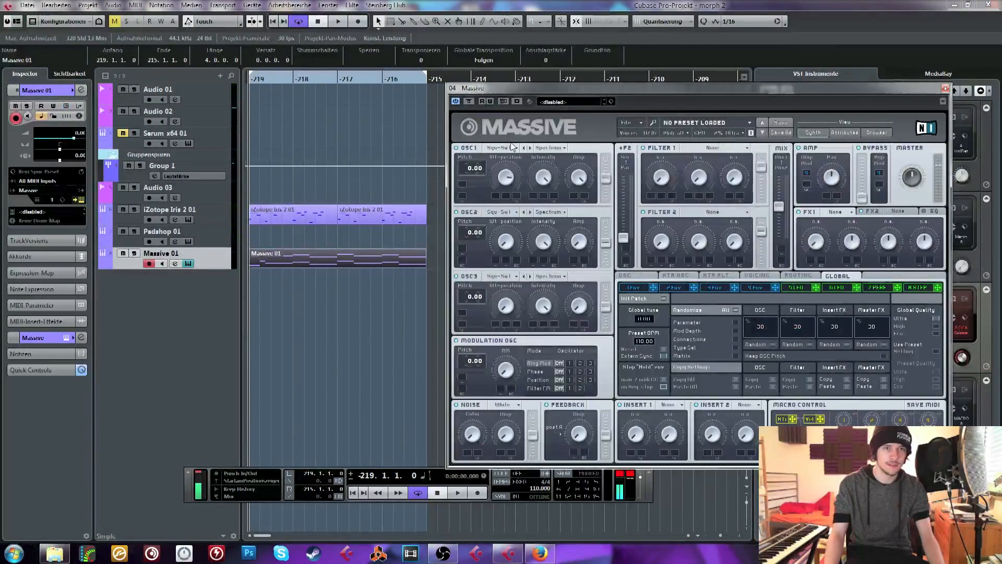
click(713, 148)
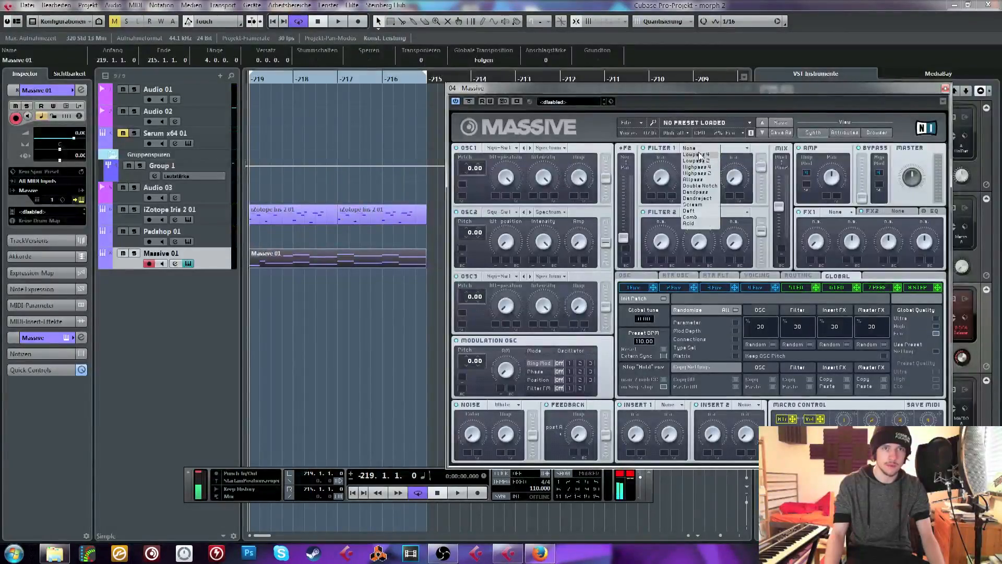
click(698, 149)
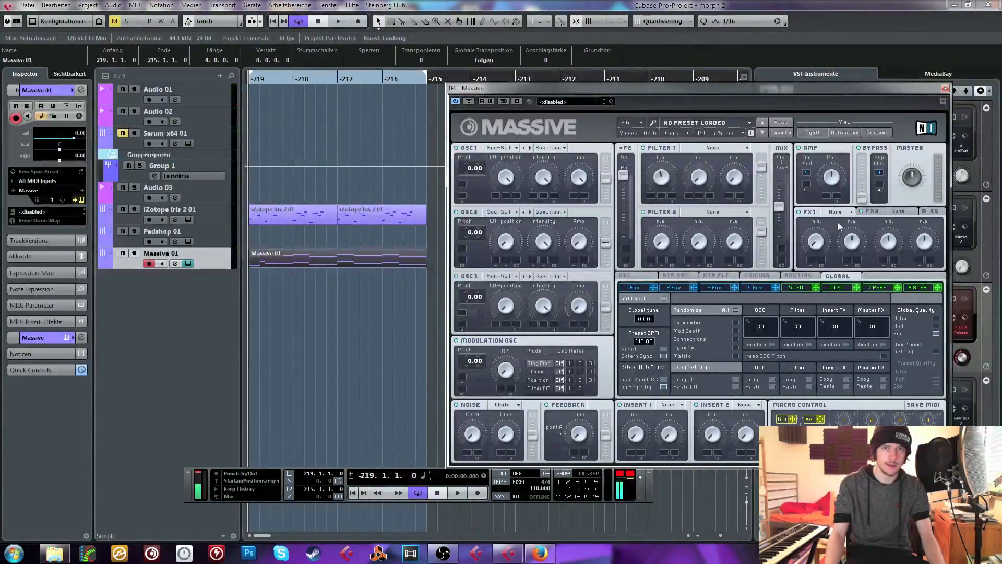
click(836, 212)
click(841, 223)
click(838, 213)
click(840, 227)
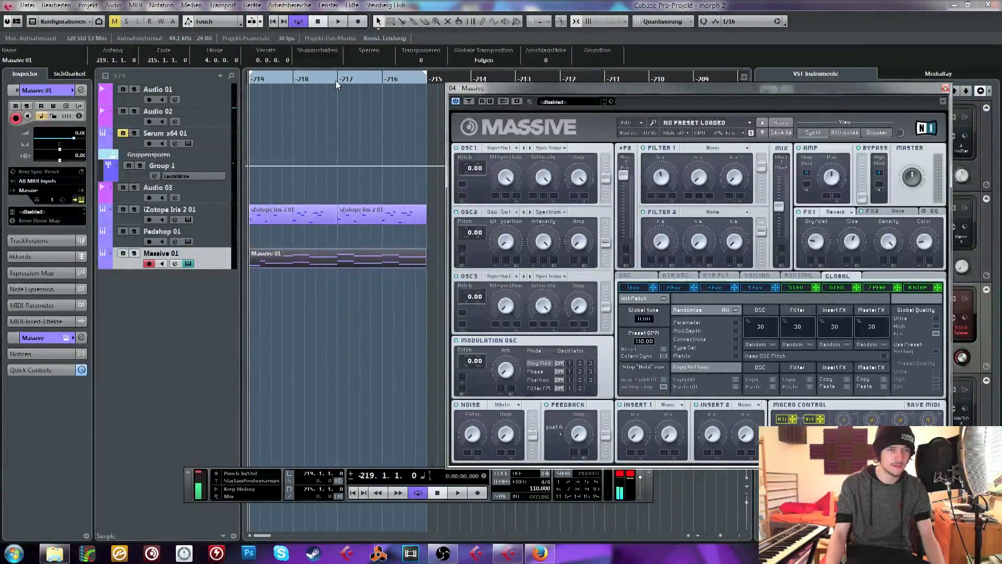
key(space)
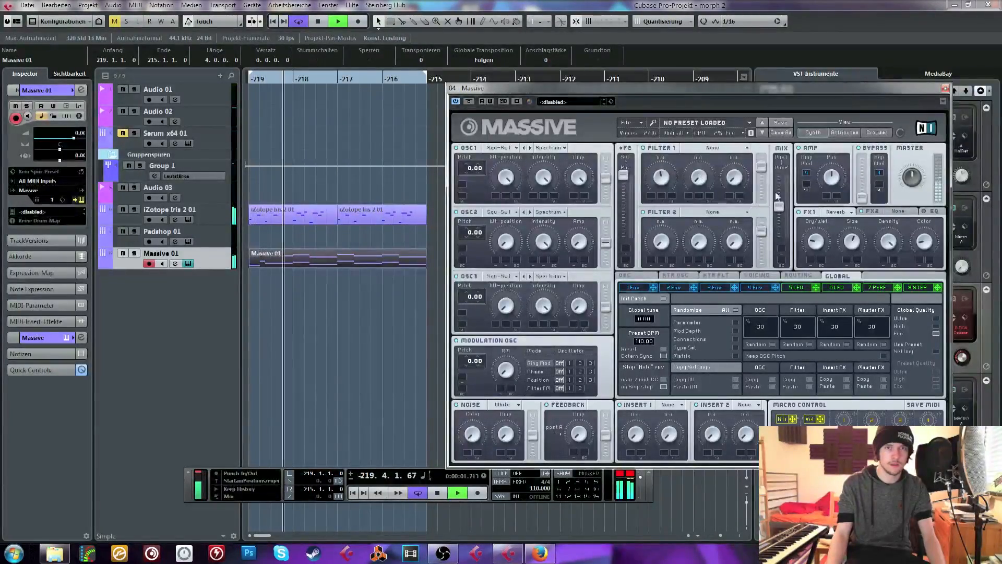
Set Massive's Filter 1 to Lowpass 4, shift the filter mix fully to it, and raise envelope 4's level
click(713, 148)
click(695, 154)
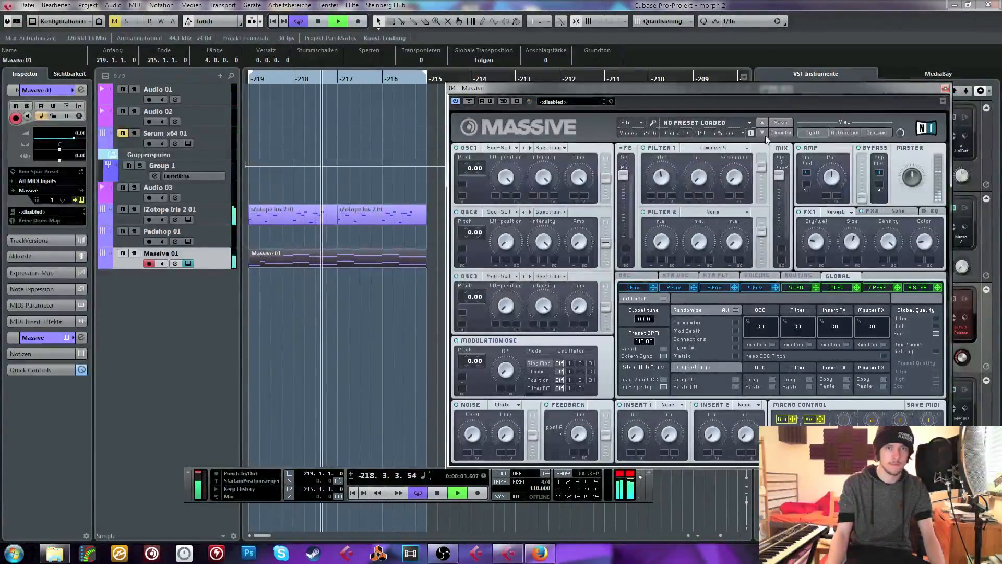
click(756, 287)
drag(761, 374, 763, 334)
drag(916, 174, 922, 152)
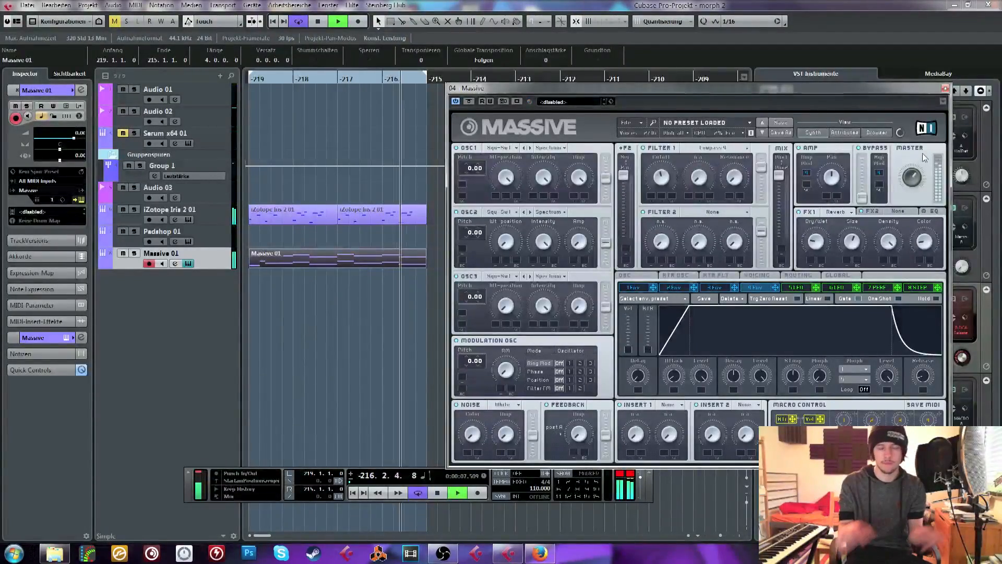
key(space)
Open the second iZotope Iris 2 clip's notes and audition individual notes in bar -216
drag(400, 78, 380, 113)
double_click(406, 226)
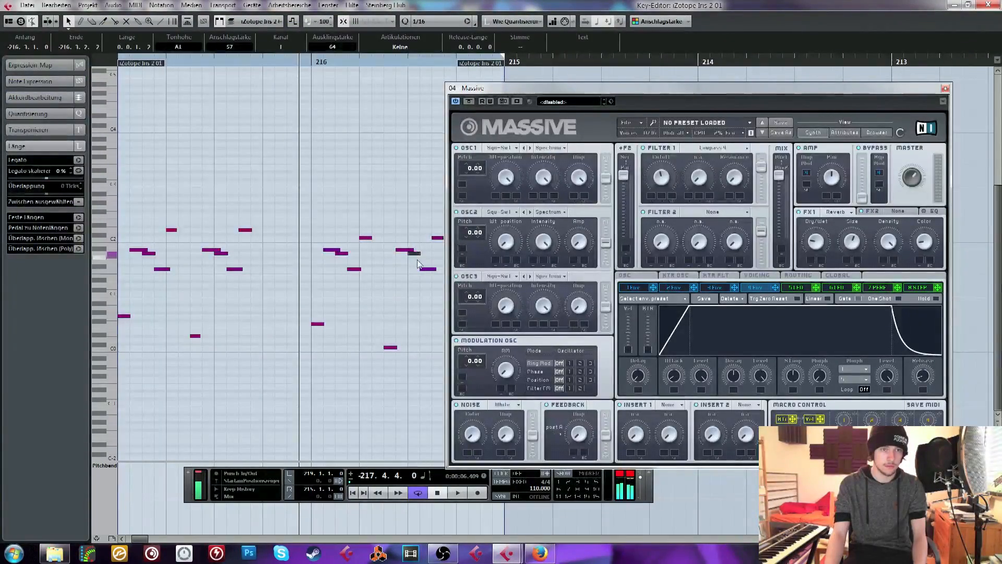
click(410, 251)
click(391, 348)
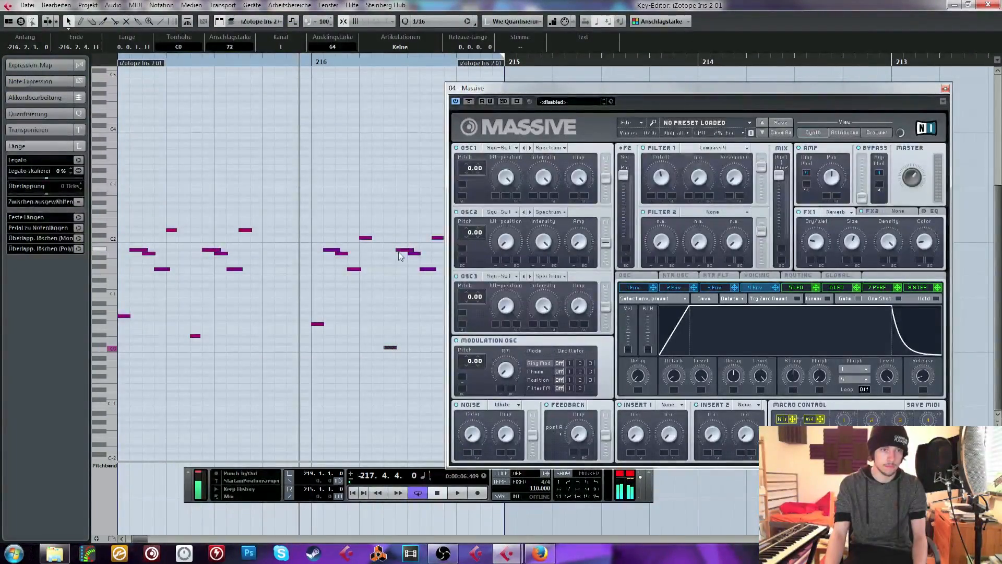
click(441, 238)
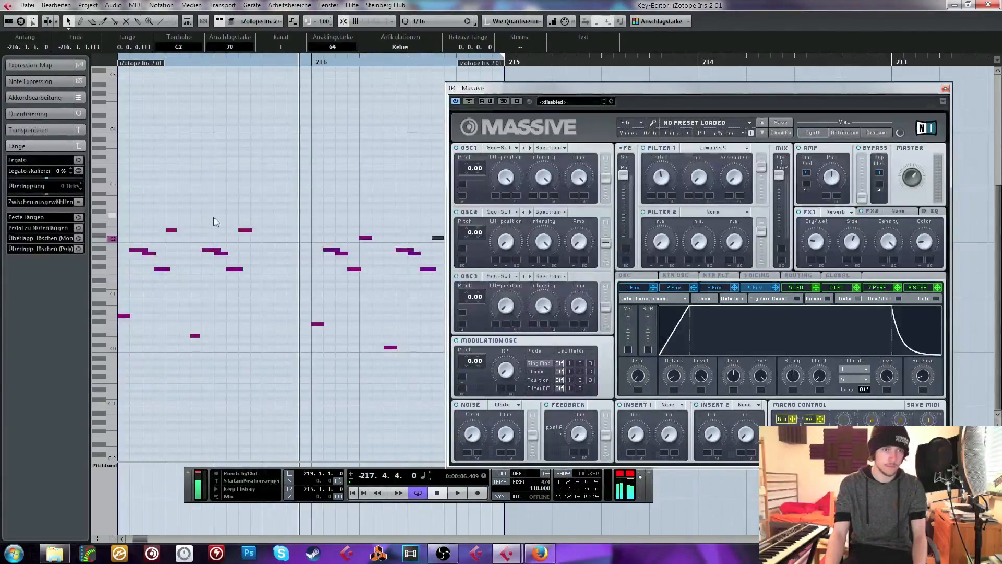
click(432, 269)
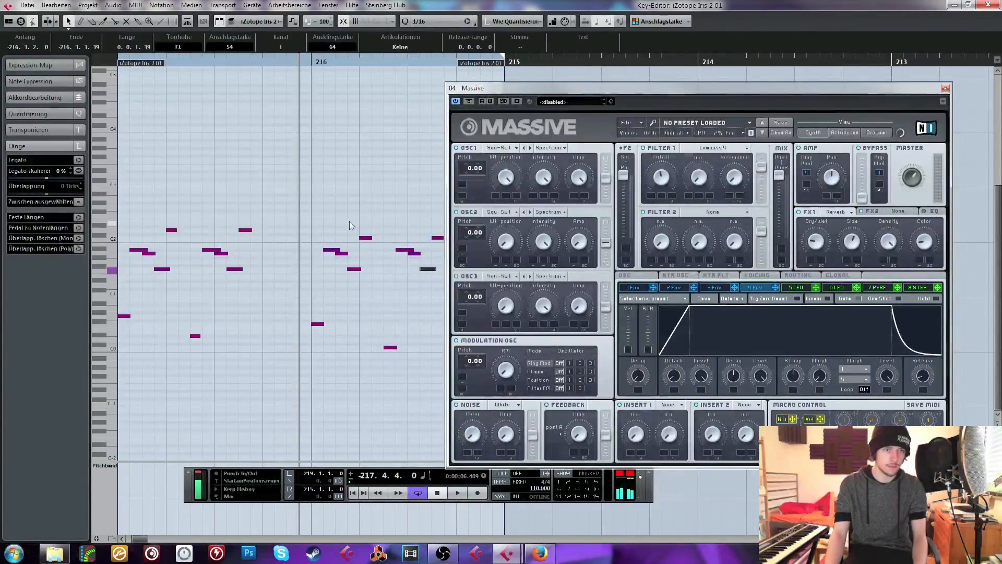
Try lowering the last C2 note in bar -216 to E1, audition it, restore its pitch, and close the note editor
drag(349, 222, 455, 254)
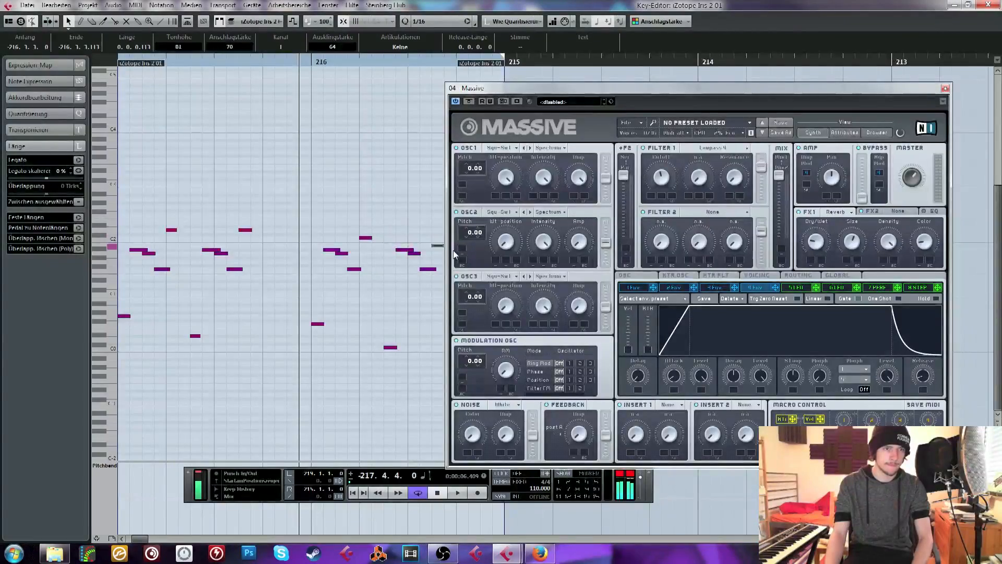
key(Down)
key(Down)
key(Down)
key(Down)
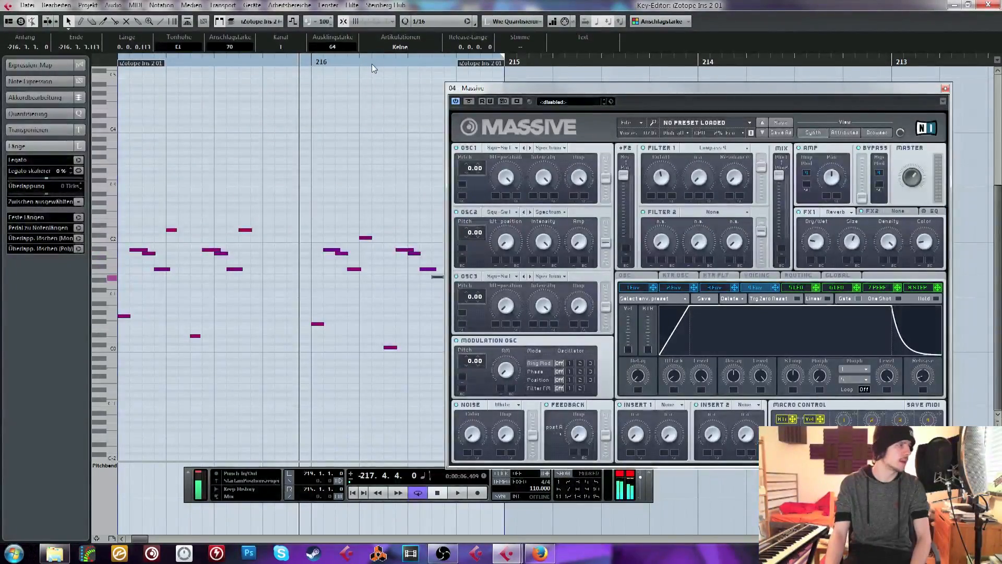
key(space)
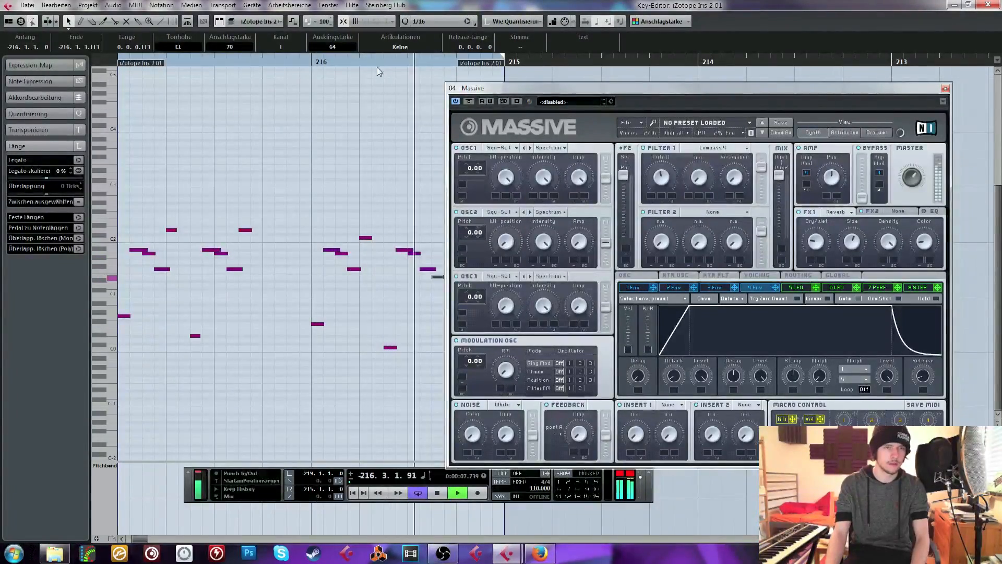
key(space)
key(Up)
key(Up)
key(Up)
key(Up)
key(Up)
key(Up)
key(Up)
key(Up)
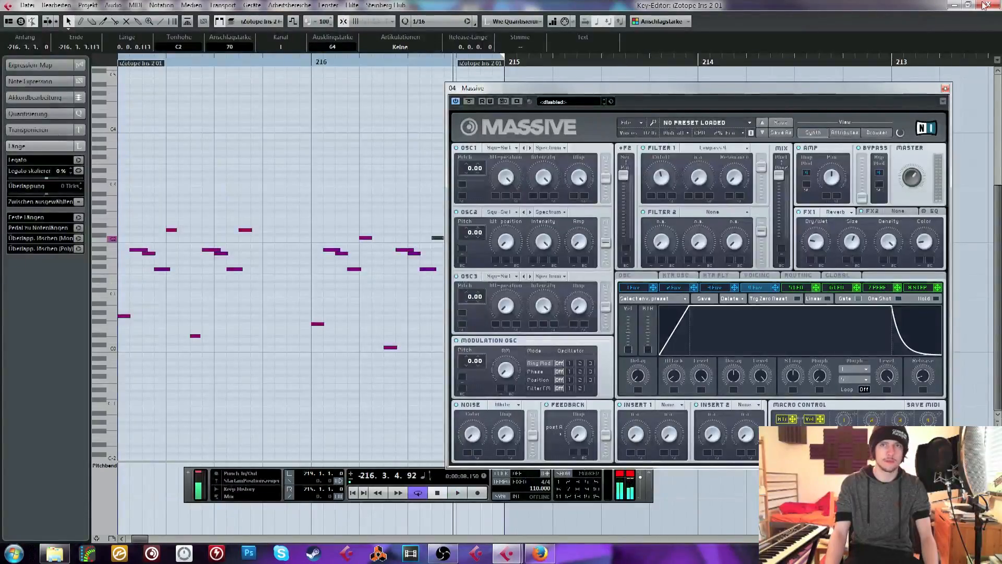
click(983, 5)
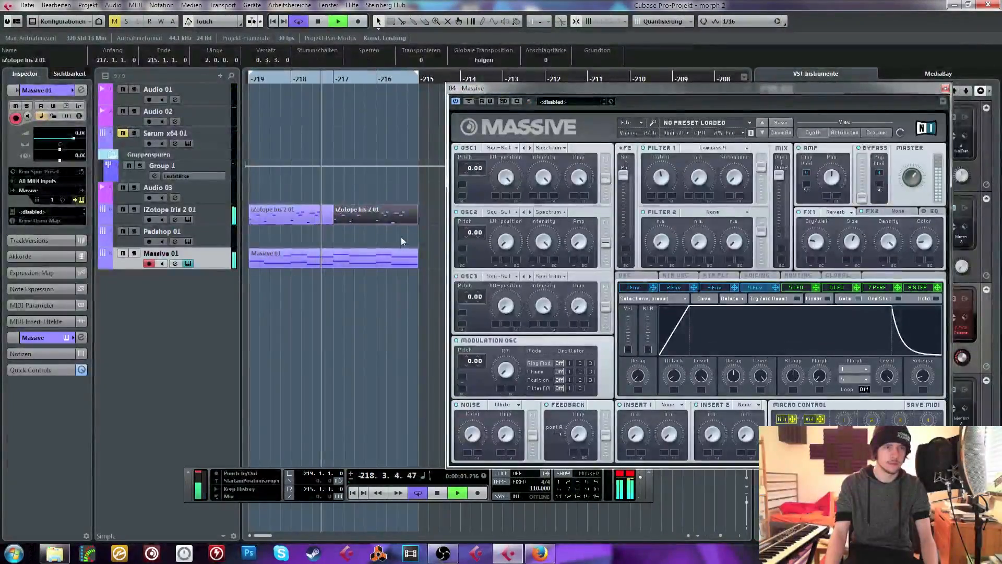
Raise the upper note of the last chord in bars -218 and -216 of the Massive clip to C3
double_click(394, 254)
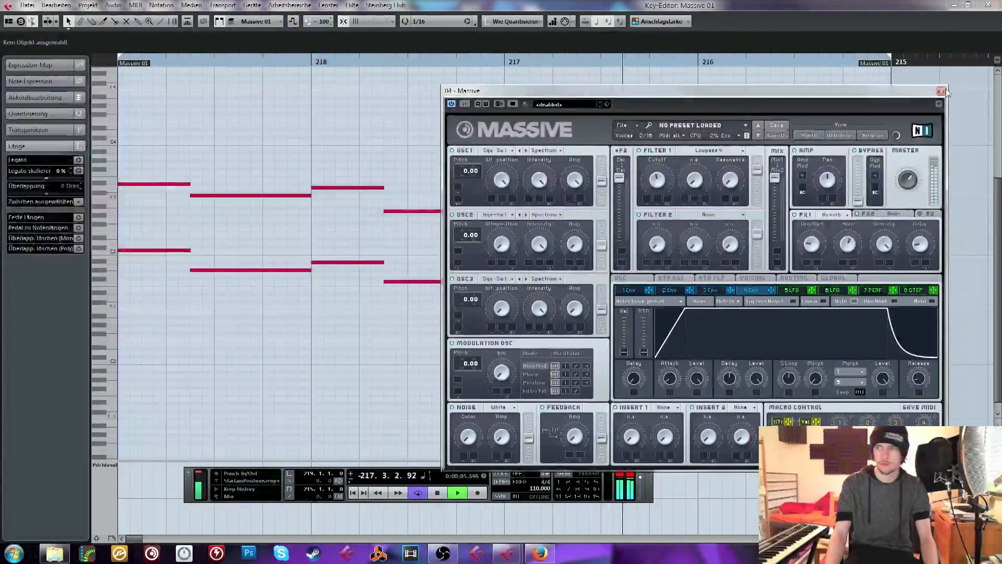
click(945, 88)
drag(389, 238, 809, 204)
key(Up)
click(787, 171)
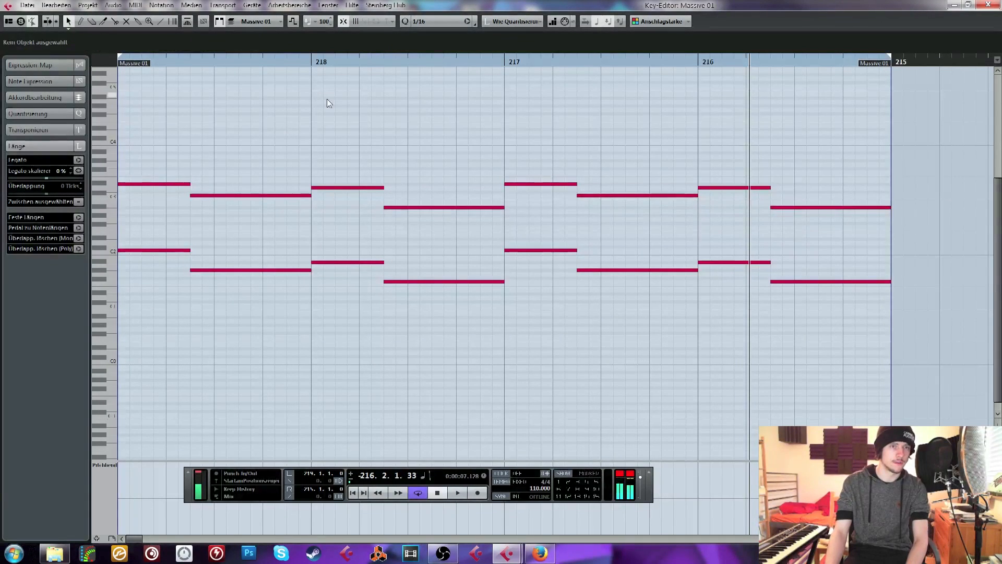
drag(445, 218, 869, 204)
key(Up)
key(Up)
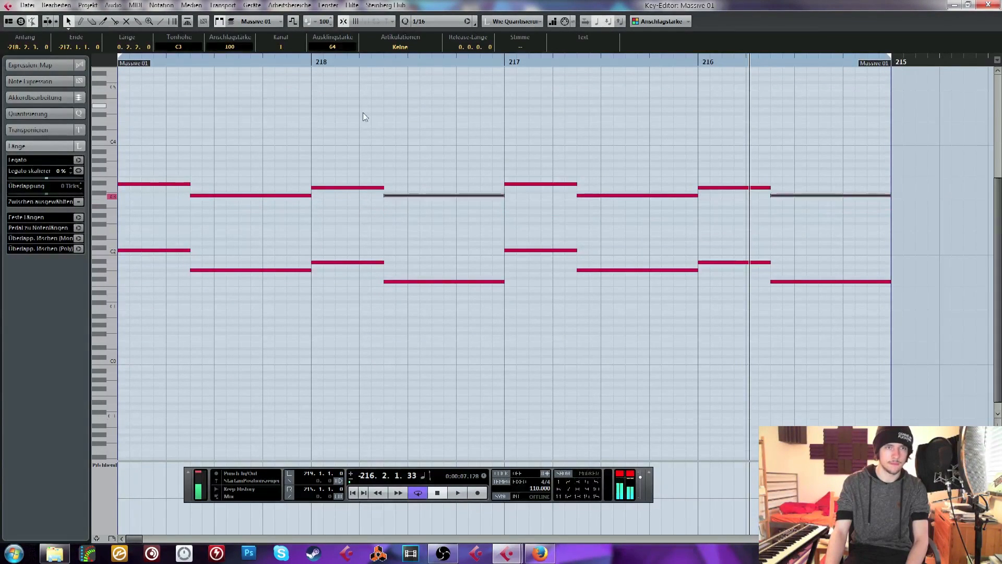
Play the revised chords from bar -218, close the note editor, and stop playback near the end of the loop
click(319, 62)
click(428, 117)
key(space)
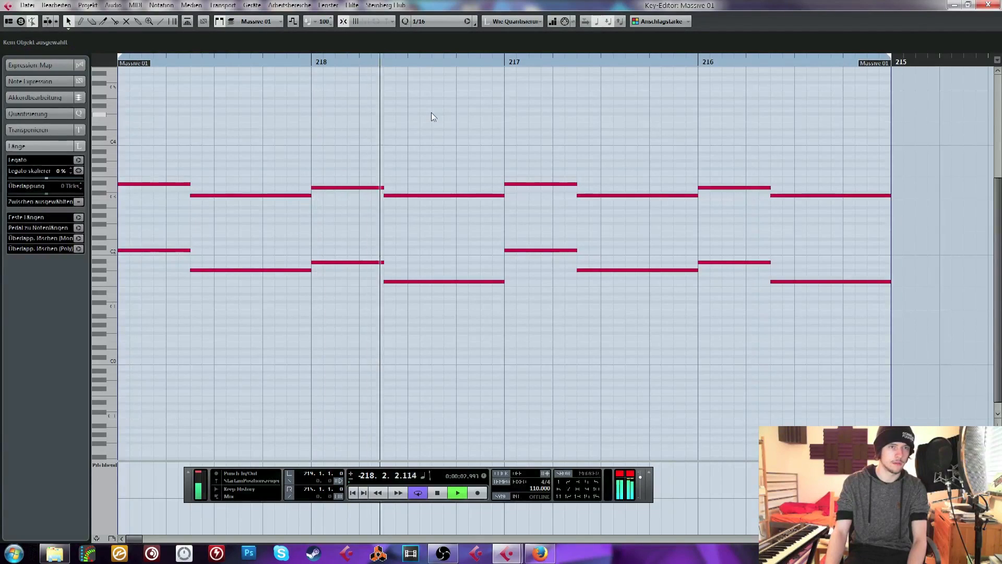
click(988, 5)
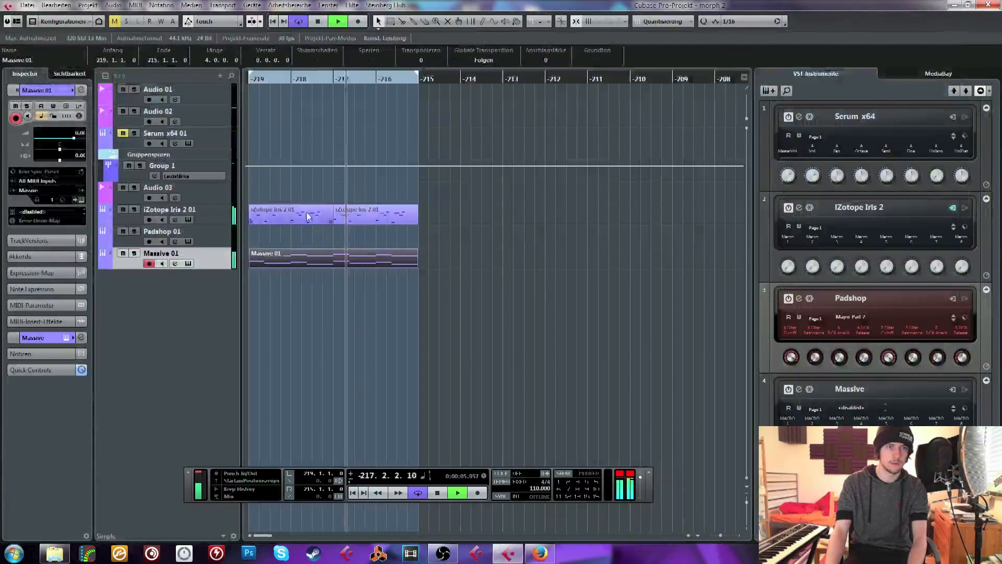
mouse_move(640, 476)
mouse_down()
mouse_move(656, 466)
mouse_move(660, 475)
mouse_up()
click(546, 311)
key(space)
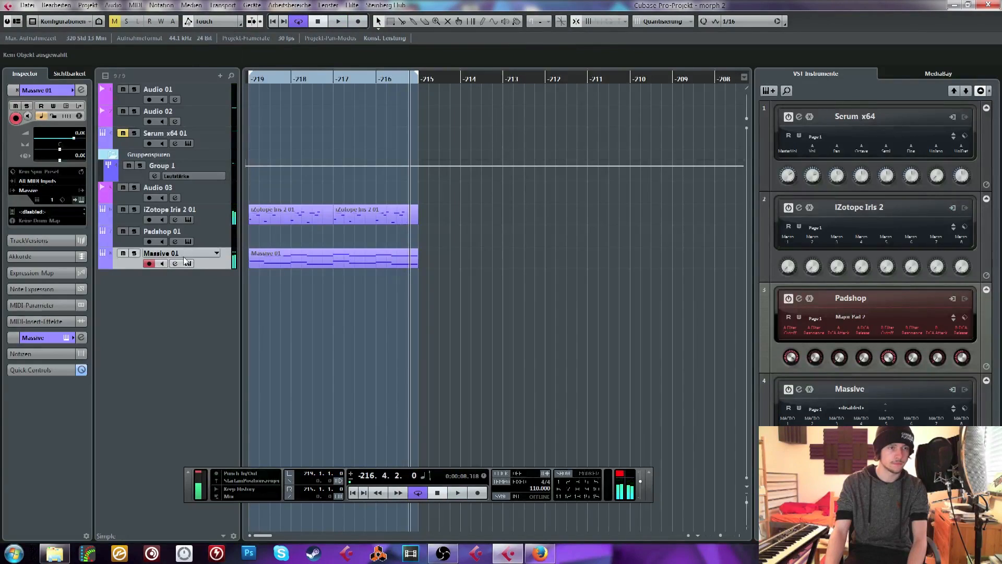
Copy the Massive clip's upper note line eight semitones lower as a middle voice, and lower its second note to D#2
double_click(278, 258)
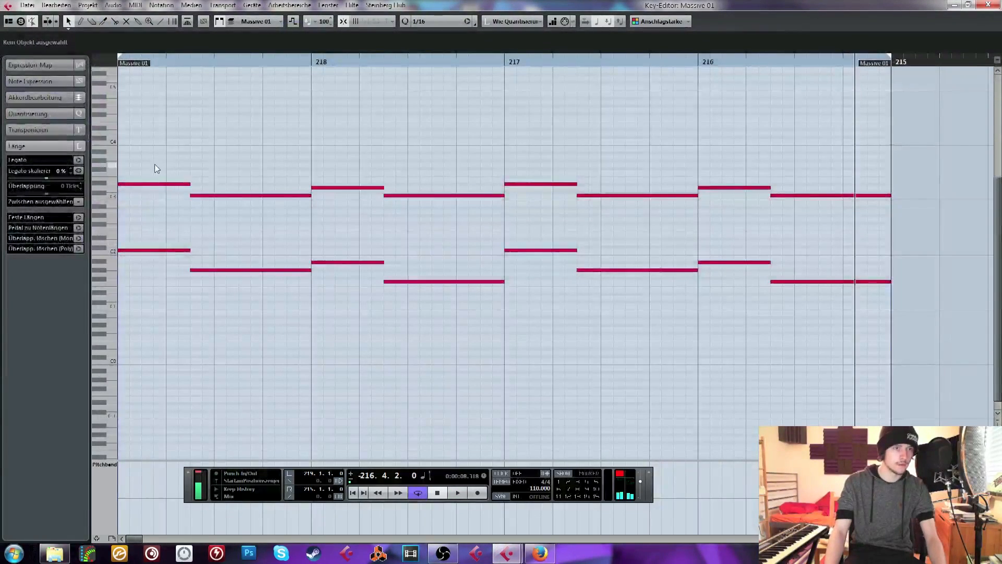
drag(155, 168, 145, 219)
drag(230, 229, 236, 258)
key(Down)
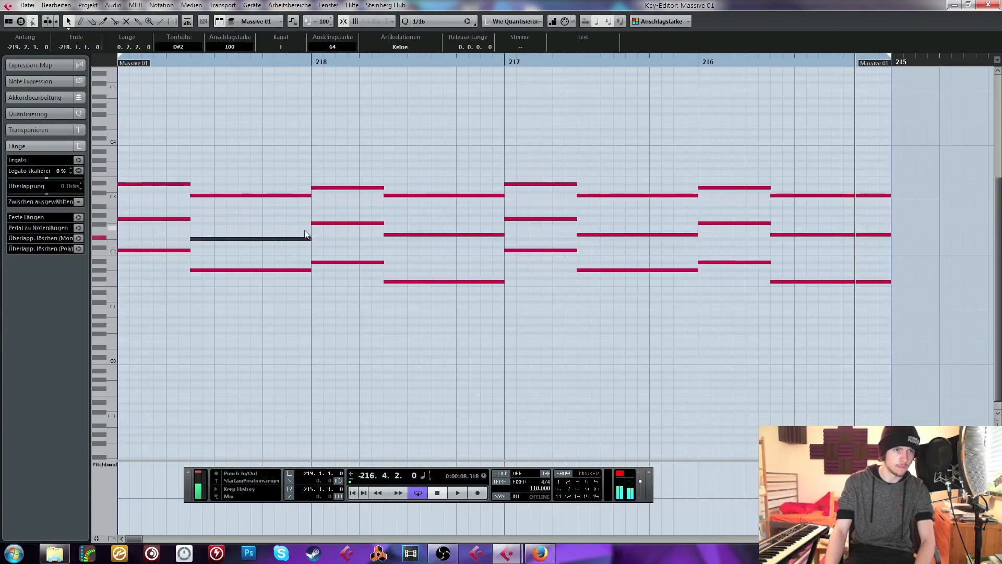
Lower bar -218's middle notes to F2 and C2, match bars -217 and -216 with D#2, F2 and C2, and close the editor
drag(339, 210, 345, 236)
key(Down)
drag(425, 226, 440, 285)
key(Down)
key(Up)
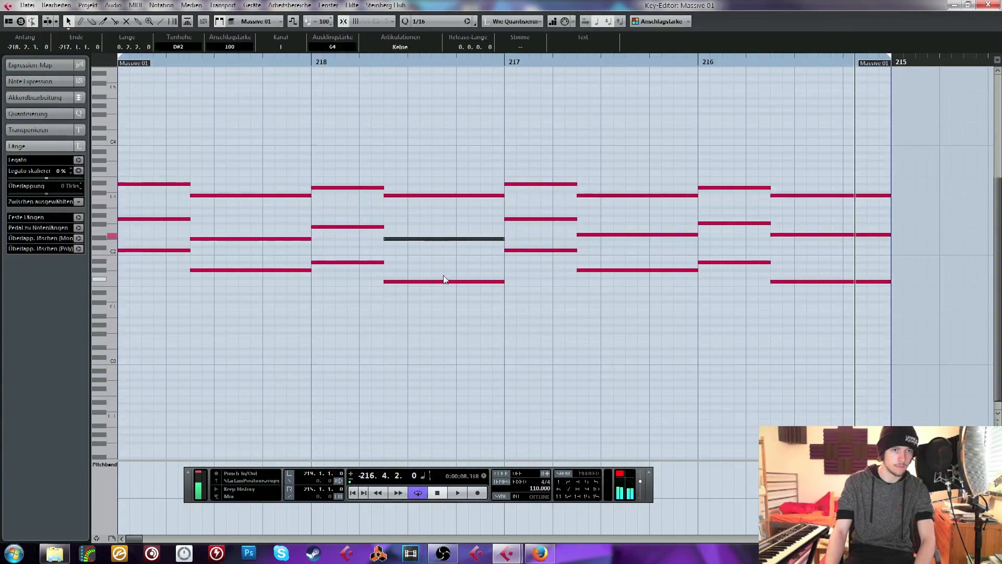
drag(535, 211, 569, 224)
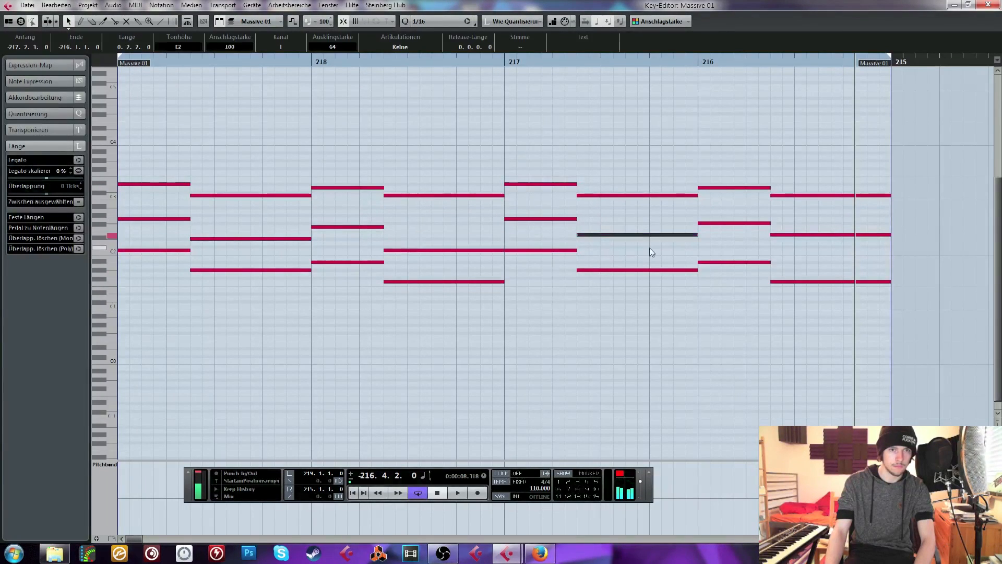
drag(792, 233, 816, 244)
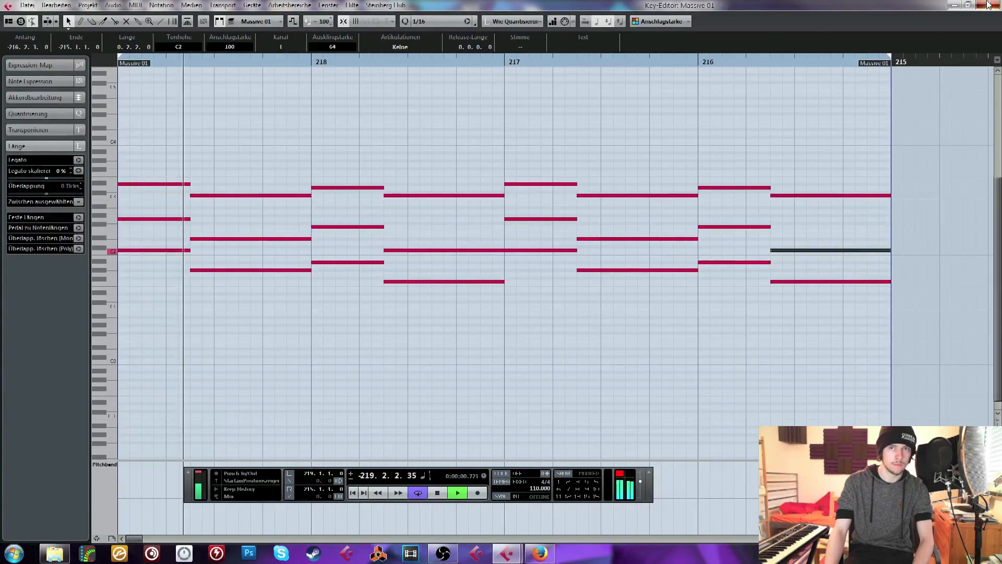
key(Return)
Modulate Massive's Filter 1 cutoff with LFO 5 using a tempo-ratio descending saw as its first curve, audition it, and stop playback
click(66, 106)
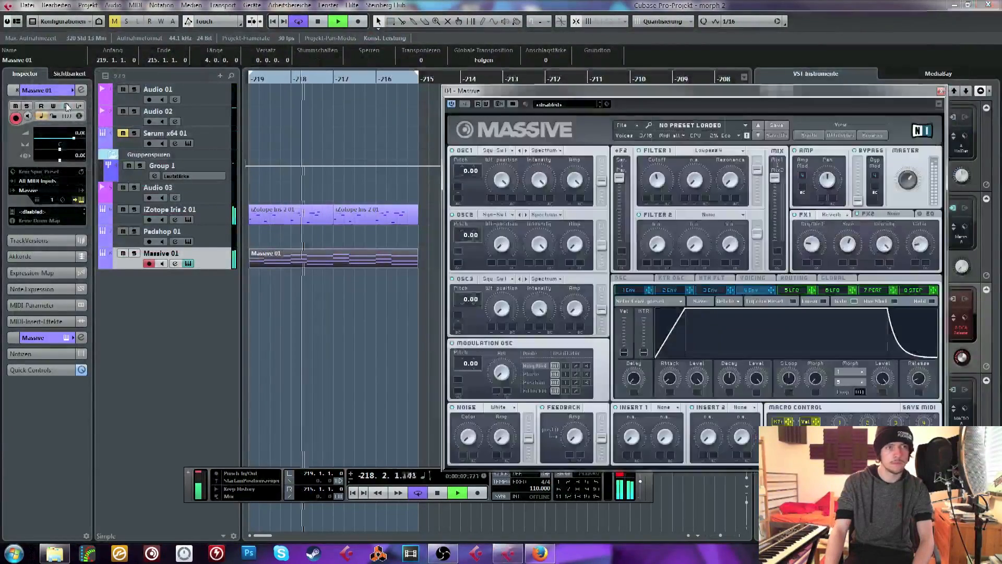
drag(594, 97, 496, 99)
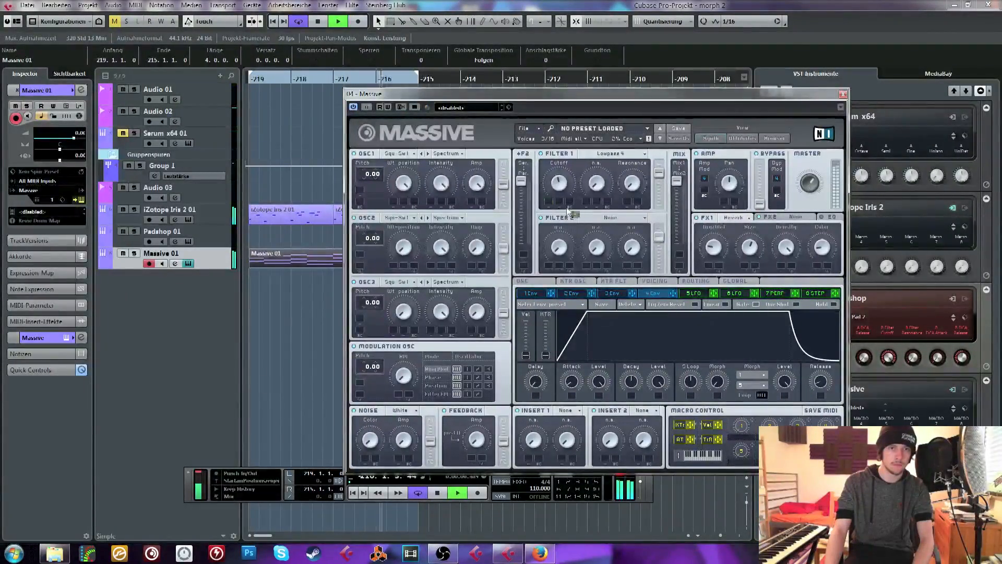
drag(567, 211, 551, 202)
click(690, 294)
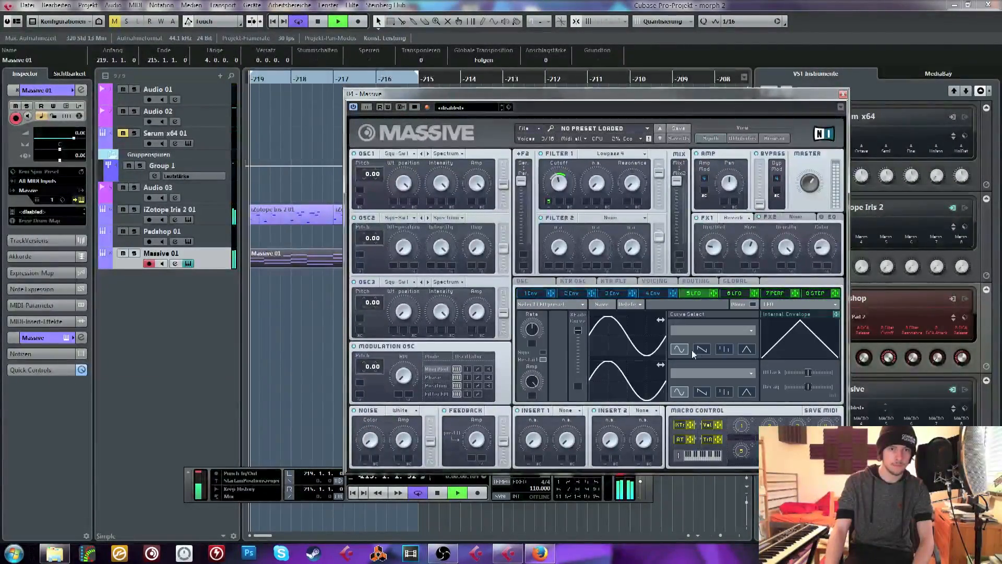
drag(537, 333, 539, 327)
click(702, 348)
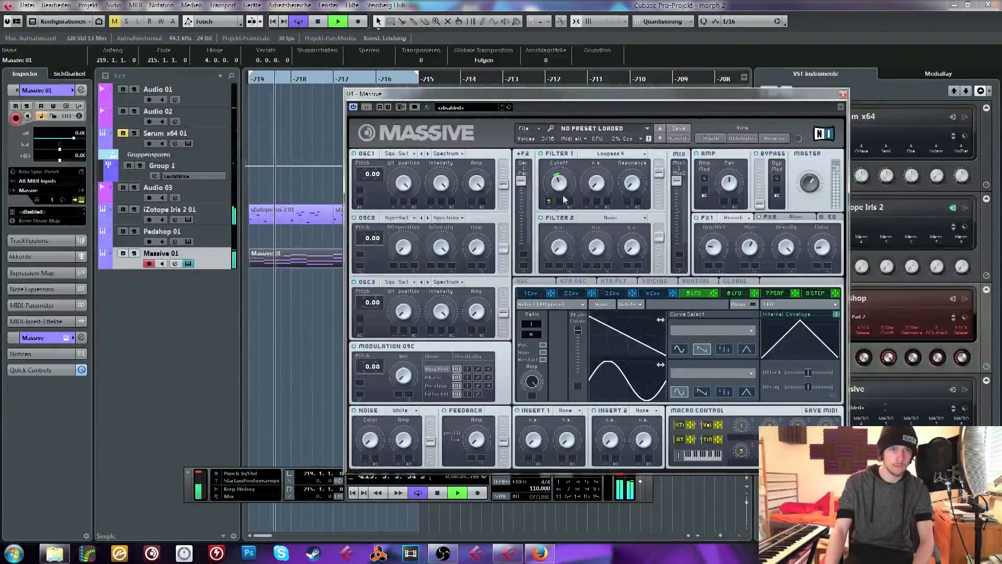
click(843, 95)
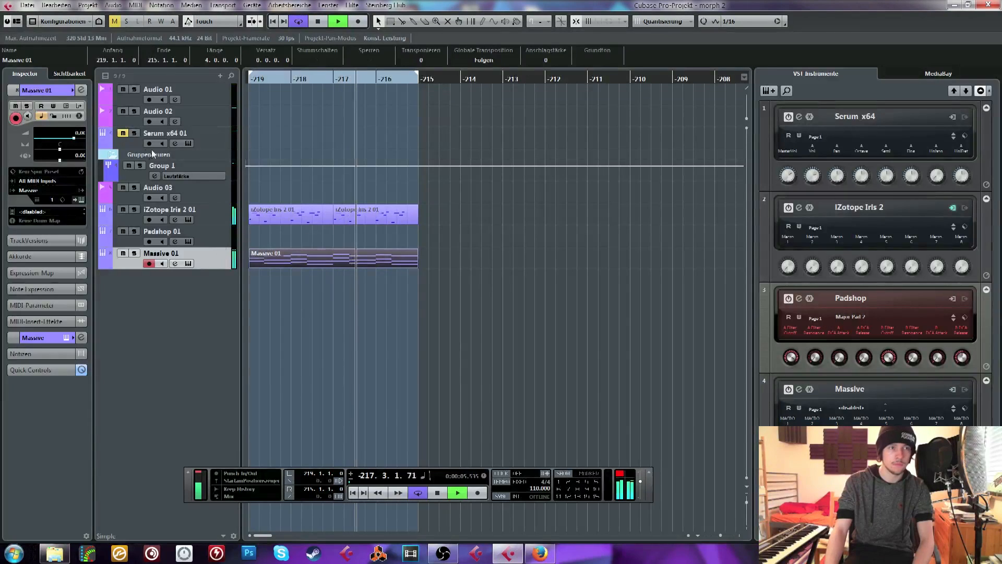
click(207, 119)
click(279, 97)
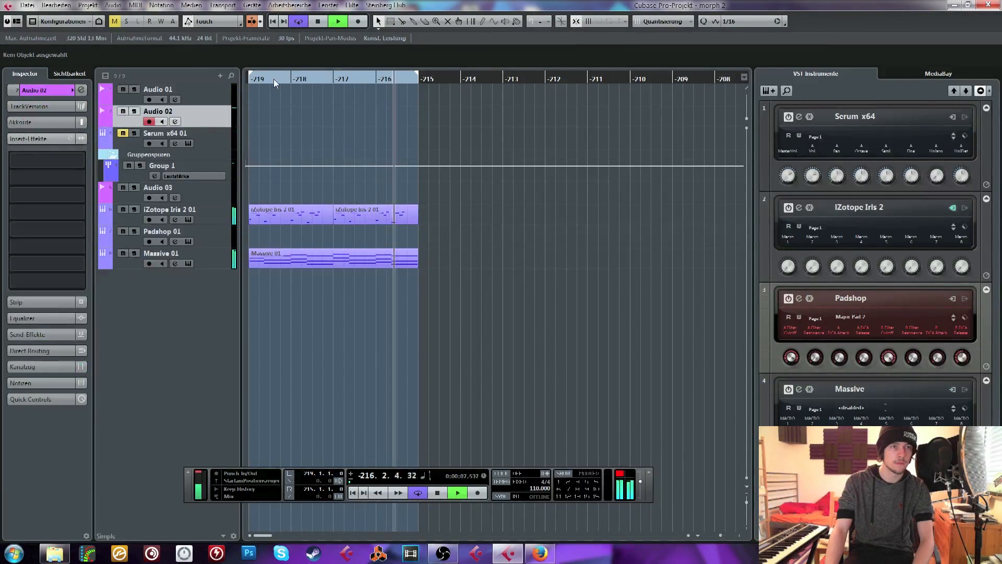
key(space)
Set the pitch of Massive's OSC2 to 19.00, reduce its amp, audition the loop, and close the synth
click(211, 255)
click(188, 263)
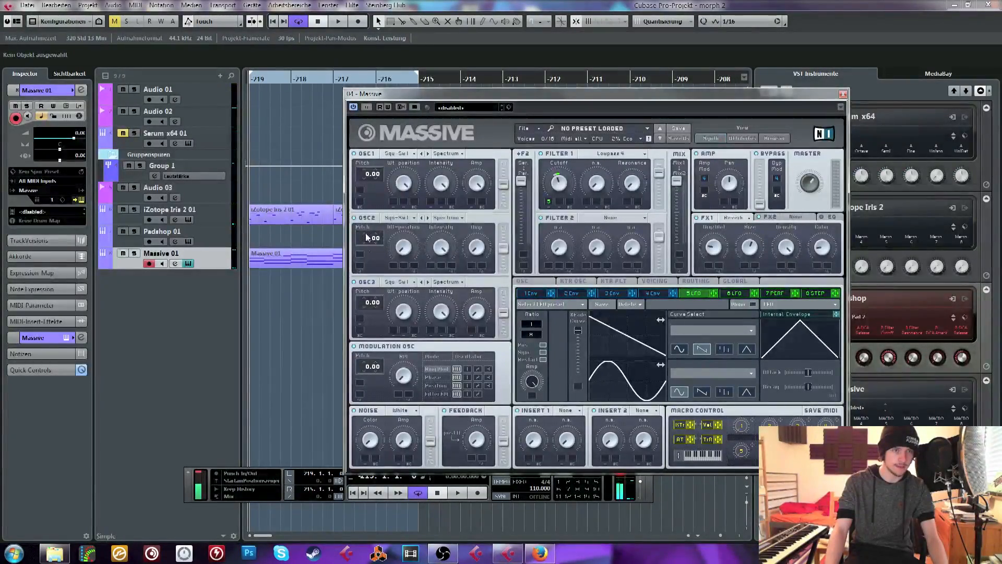
drag(375, 227, 373, 218)
key(space)
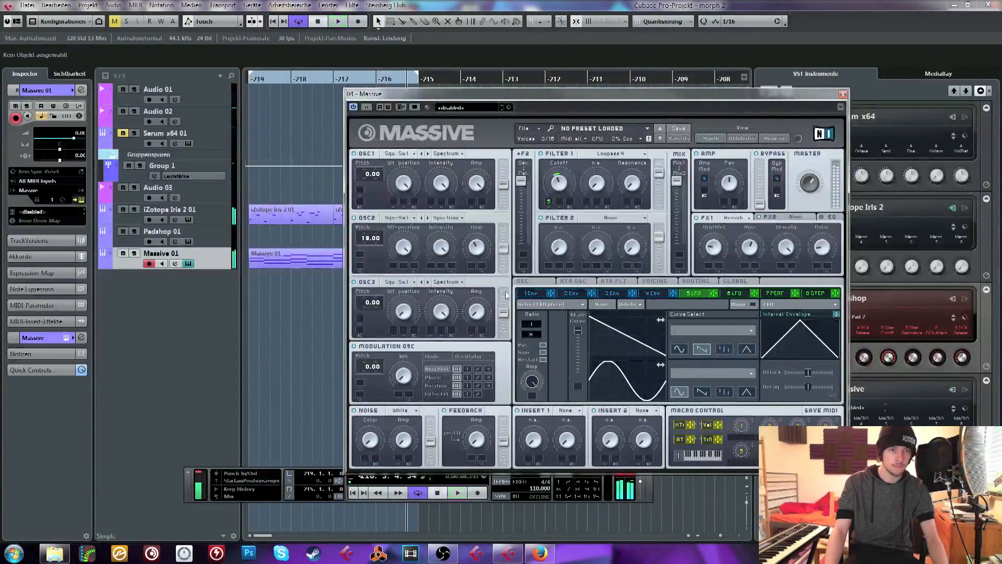
key(space)
click(842, 95)
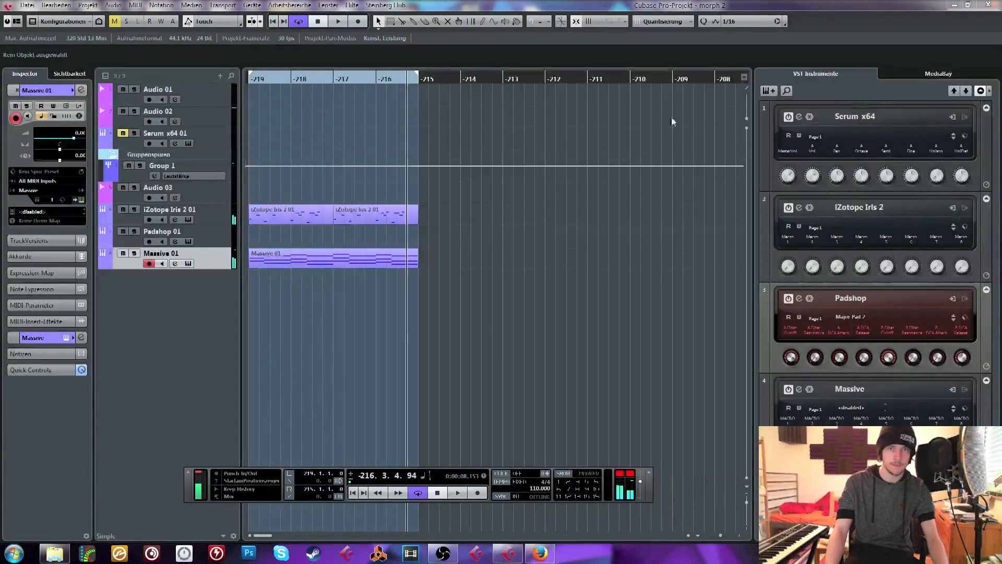
Return to the loop start, open Padshop from its track, and load the Minor Pad preset
key(Home)
click(208, 233)
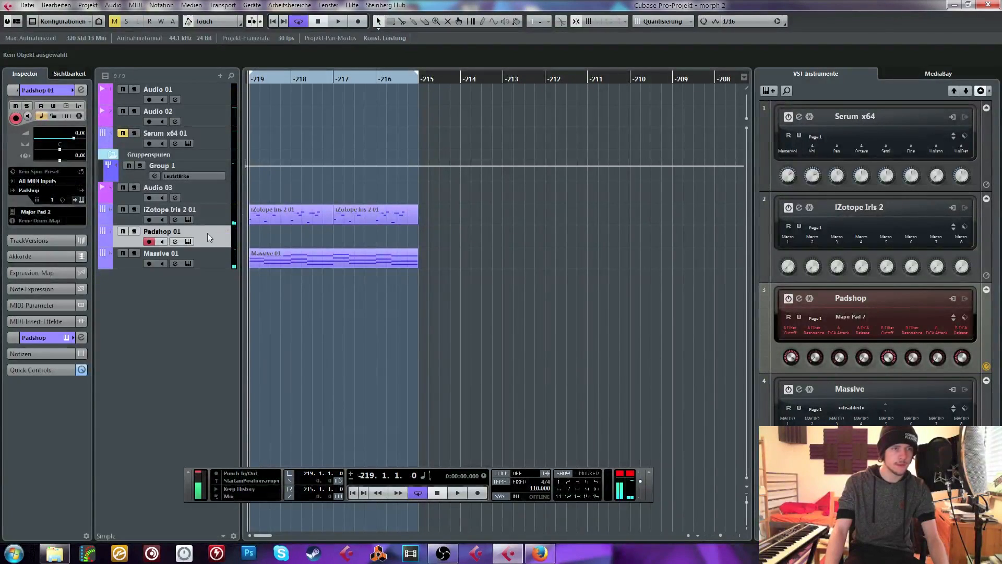
click(27, 5)
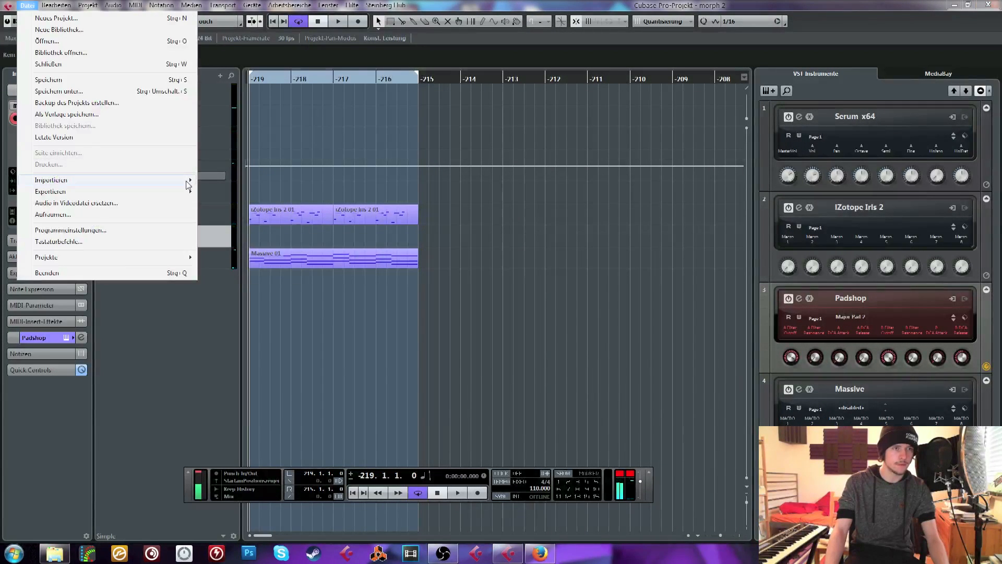
click(191, 247)
click(67, 108)
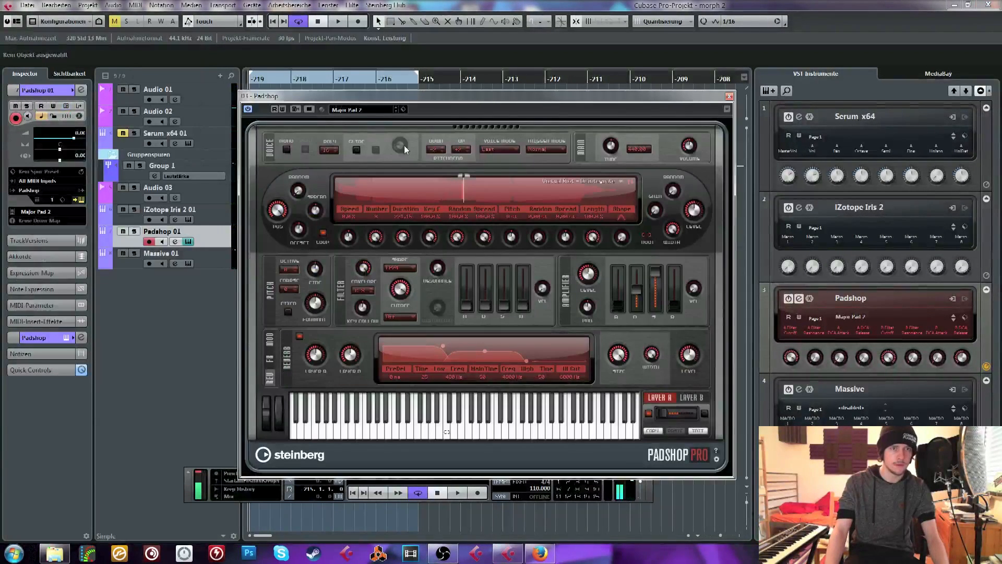
click(365, 109)
click(370, 271)
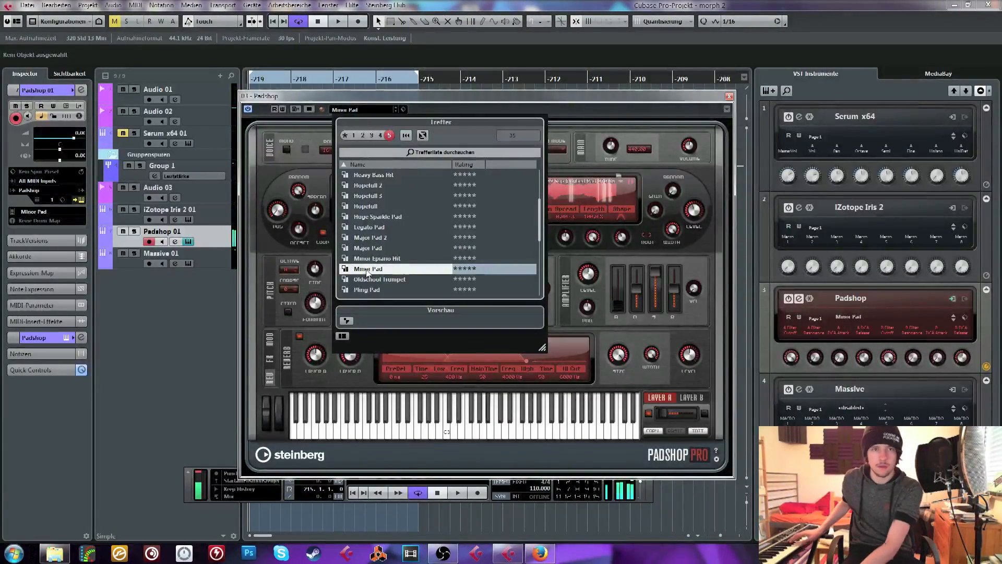
Close the preset browser and the Padshop window, audition the loop, and stop playback
click(555, 130)
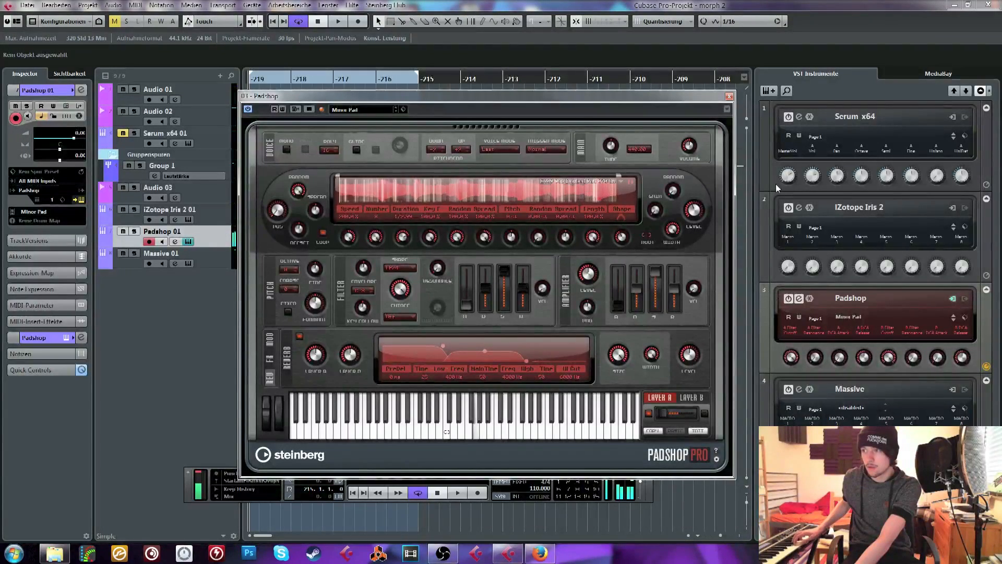
click(727, 97)
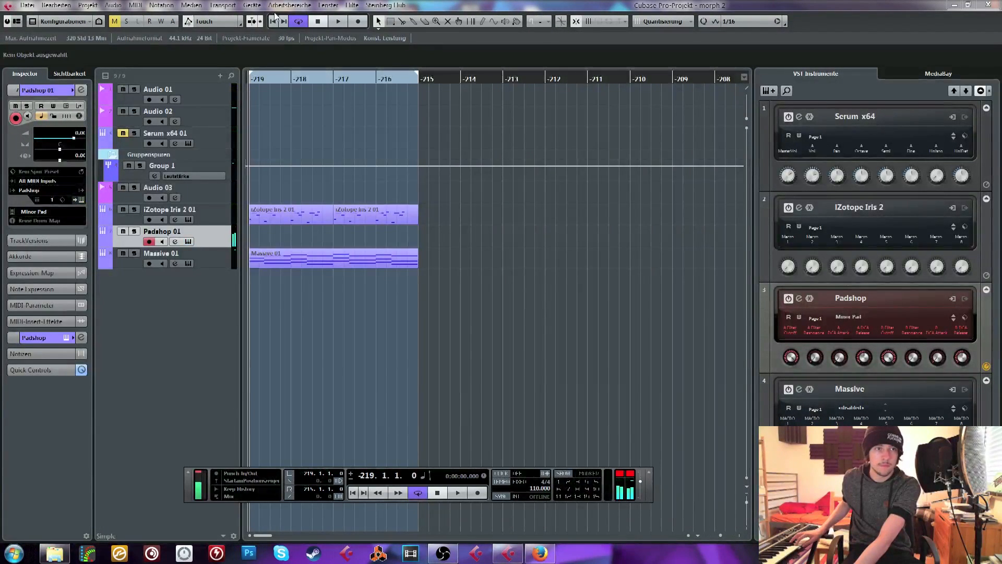
click(342, 26)
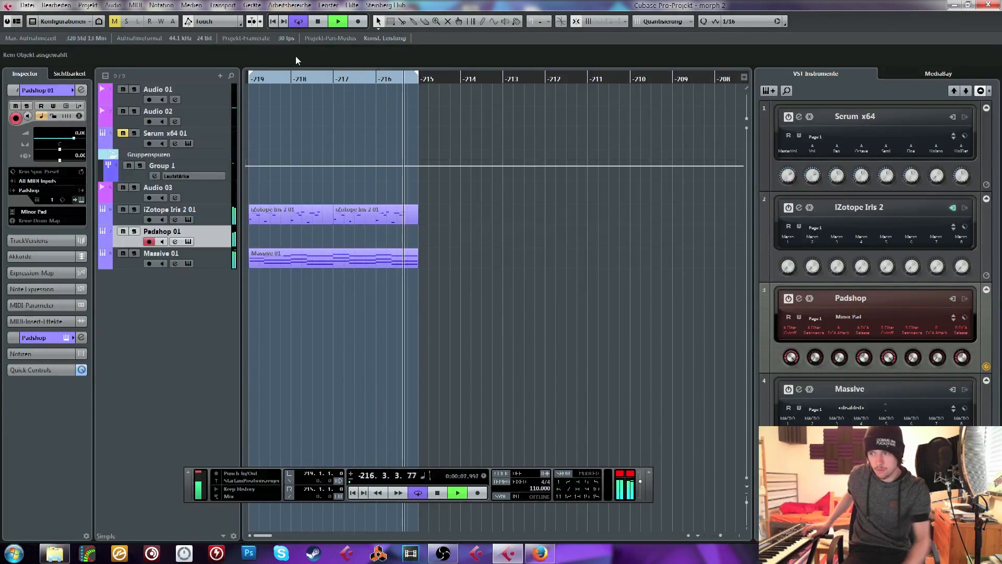
key(space)
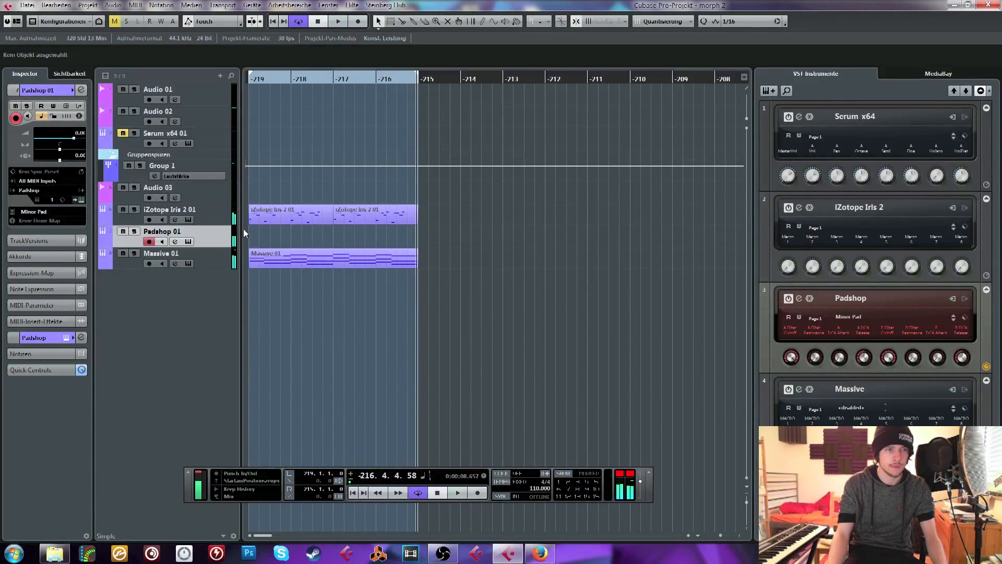
Create a Padshop part from bar -219 to -215, fill its length with one sustained G4 note, and close the editor
mouse_move(252, 231)
mouse_down()
mouse_move(428, 238)
mouse_move(406, 234)
mouse_up()
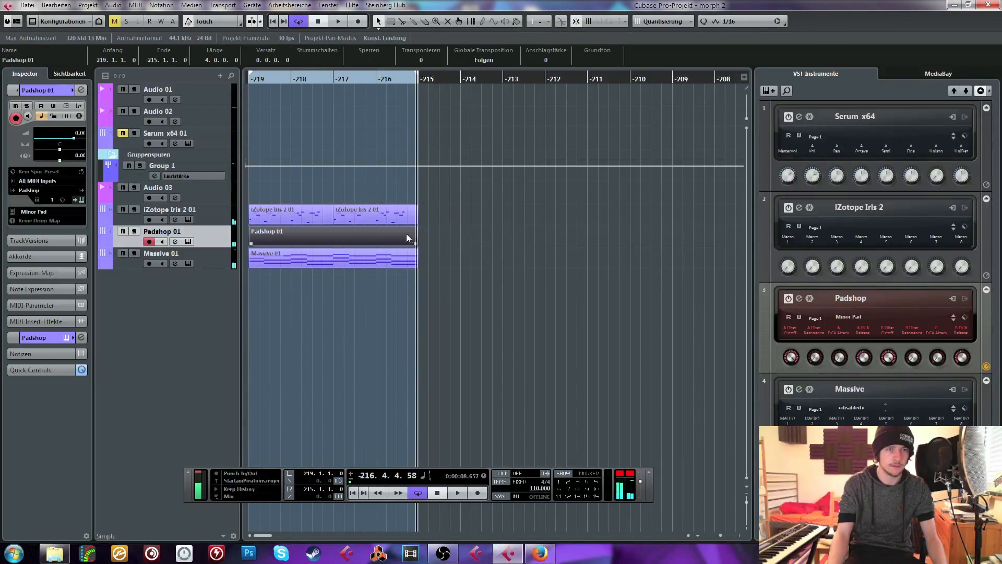
double_click(406, 233)
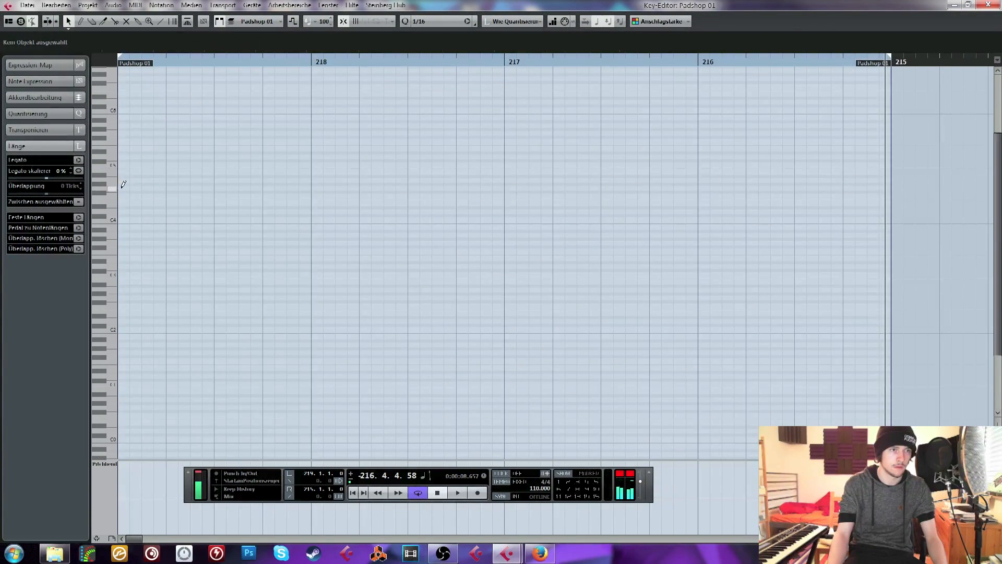
mouse_move(124, 184)
mouse_down()
mouse_move(674, 175)
mouse_move(901, 144)
mouse_move(894, 147)
mouse_up()
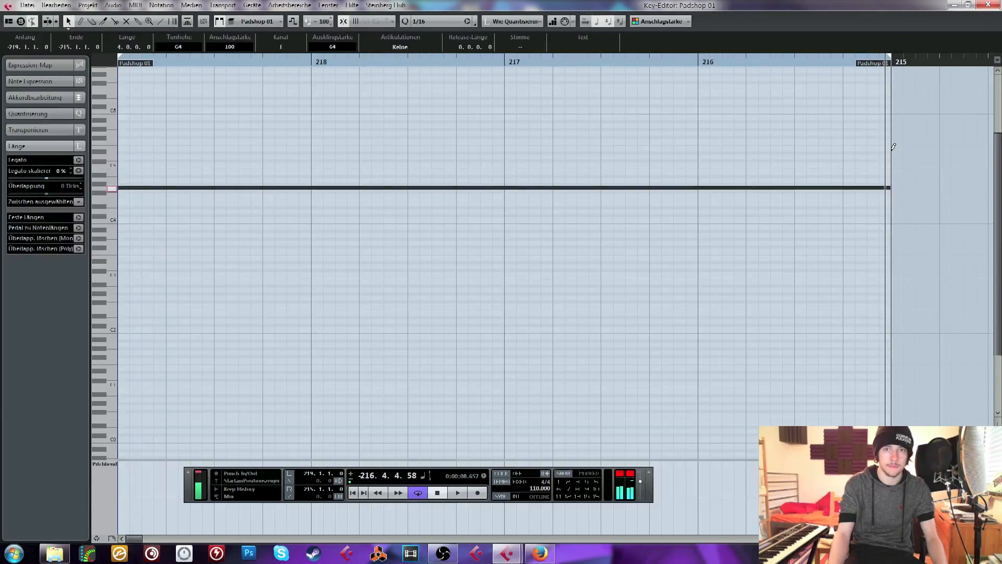
click(990, 5)
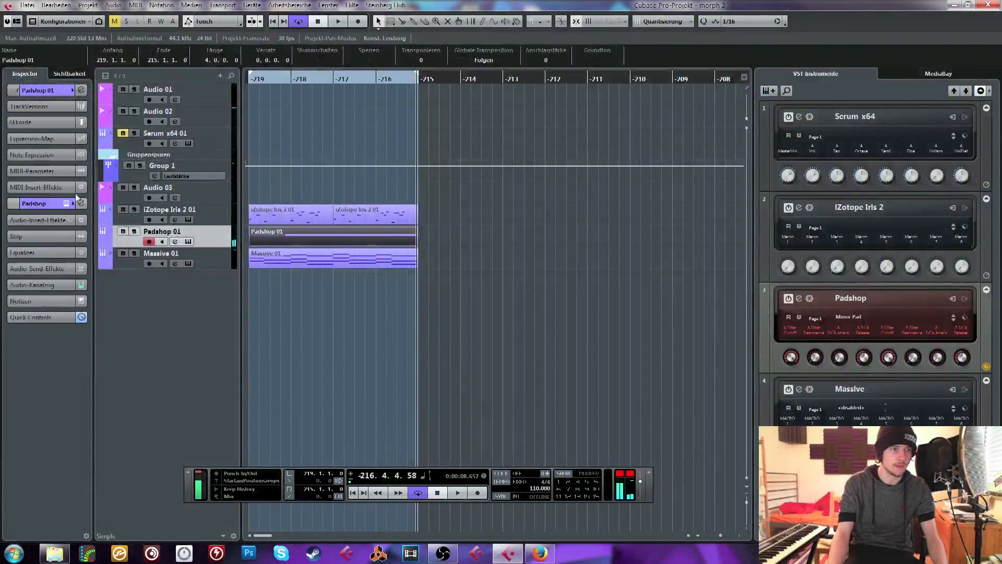
Insert FabFilter Pro-Q 2 on the Padshop track, shape a low cut and a high cut near 3 kHz during playback, and close it
click(39, 218)
click(37, 237)
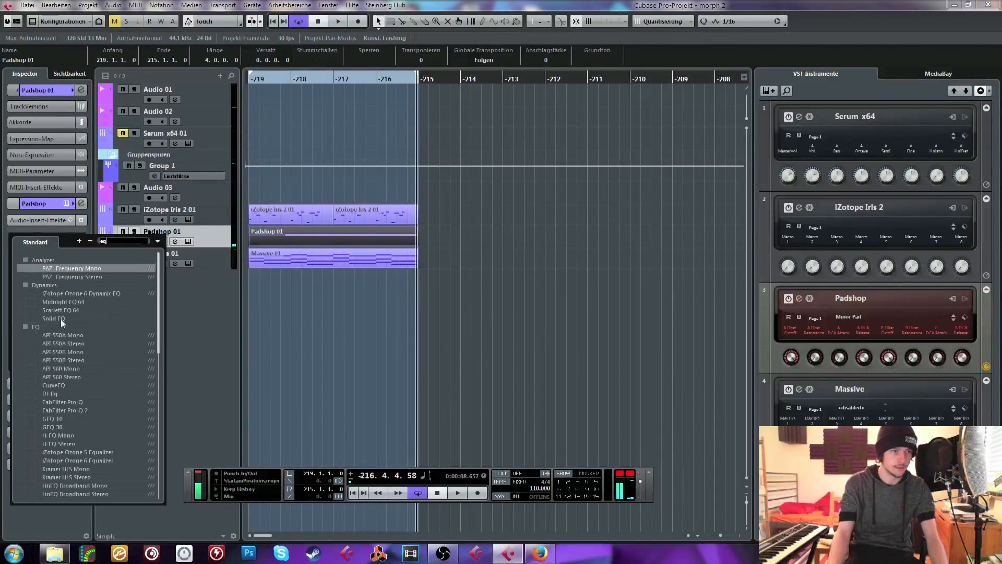
click(77, 410)
key(space)
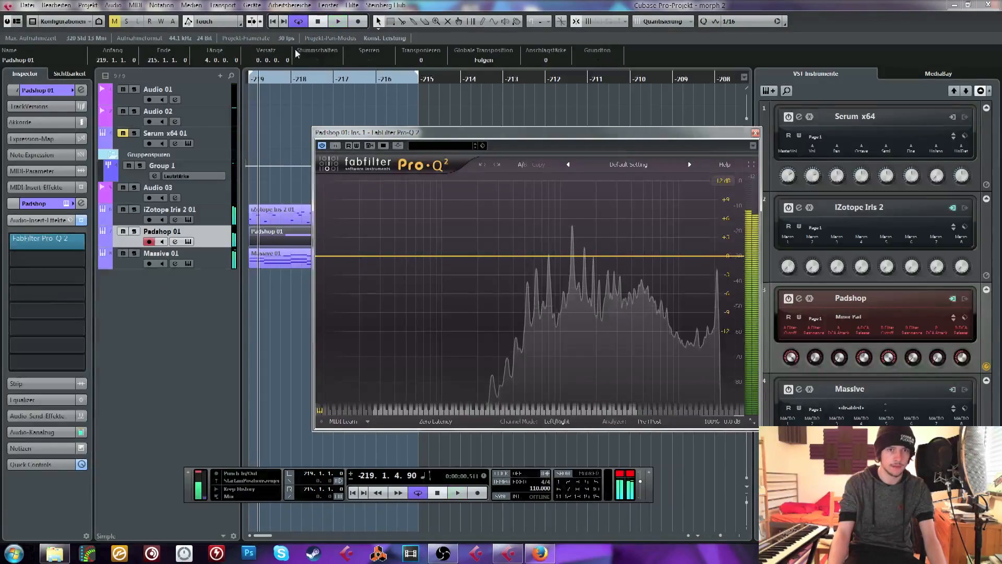
drag(721, 256, 648, 259)
key(space)
drag(320, 255, 499, 267)
drag(648, 259, 616, 263)
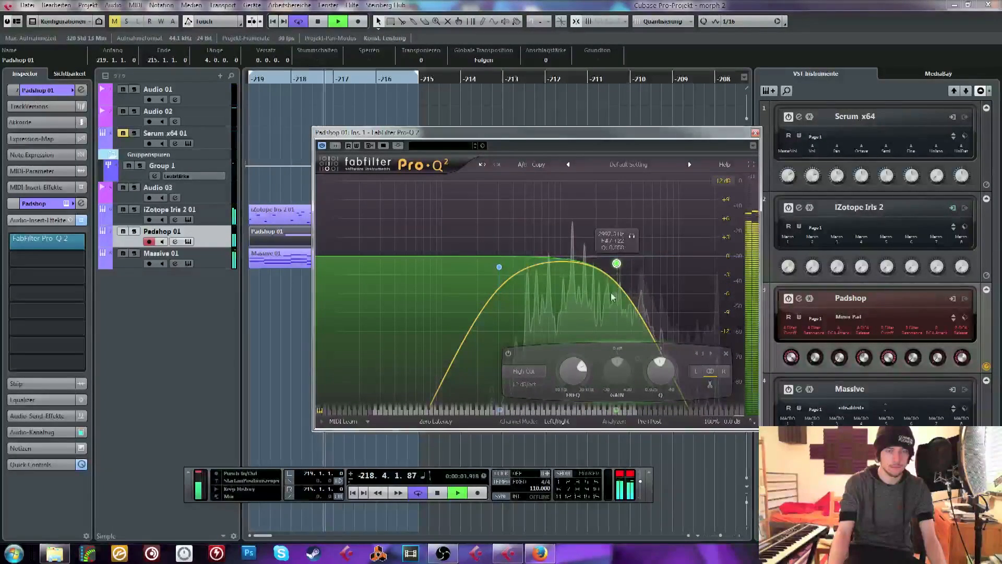
click(755, 133)
key(space)
Lower the Padshop track's volume to about -4.27 while auditioning the loop, and stop playback
click(41, 91)
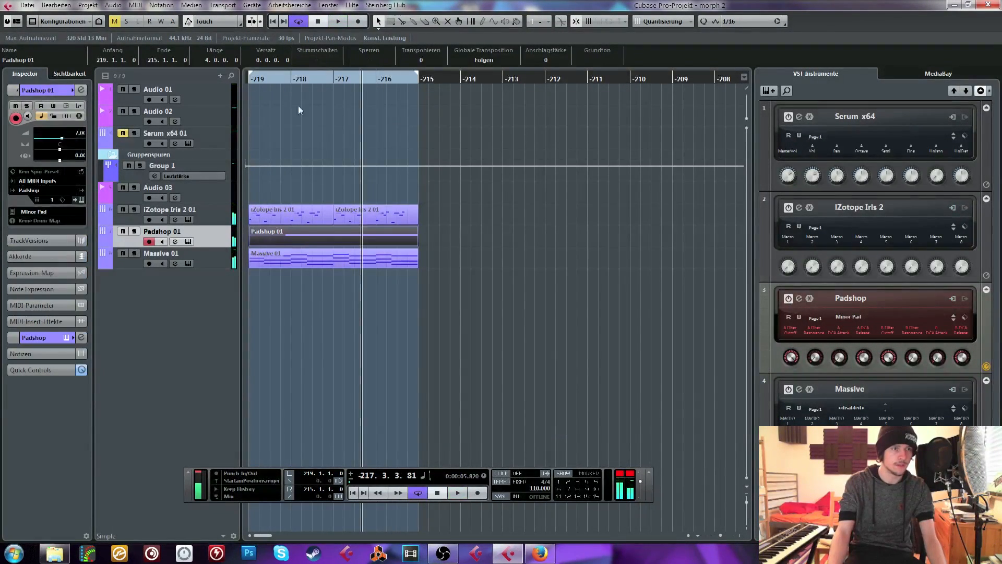
key(space)
scroll(78, 134, up, 5)
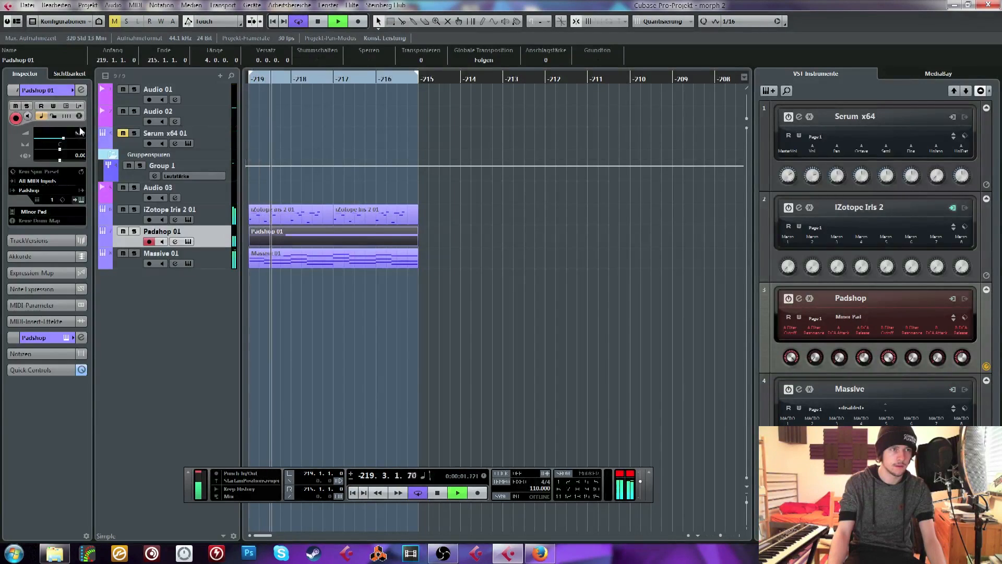
click(322, 131)
key(space)
Import 140_F_PianoHarmonics.wav from the Synth Loops folder onto a new audio track at bar -219
click(27, 6)
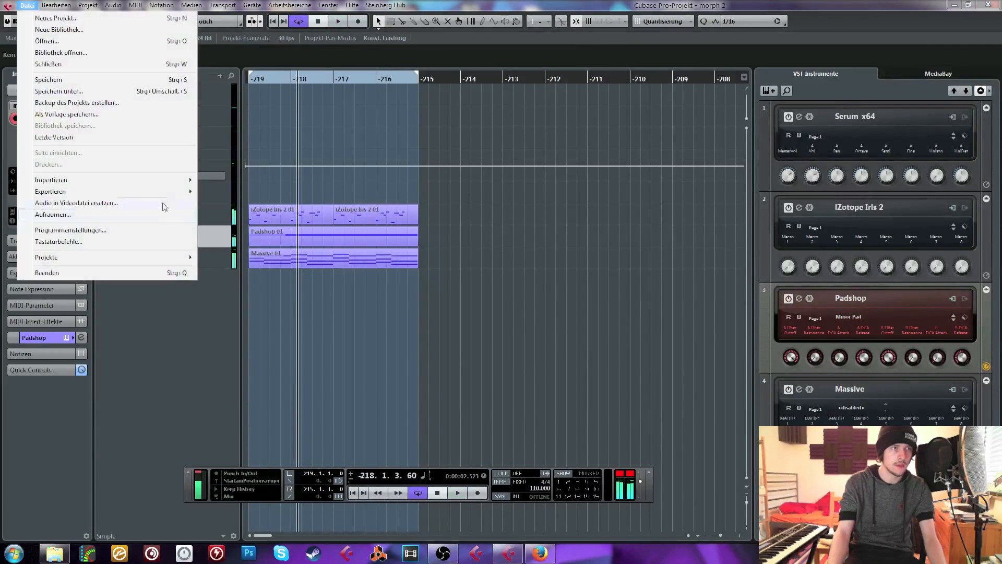
mouse_move(37, 179)
click(230, 180)
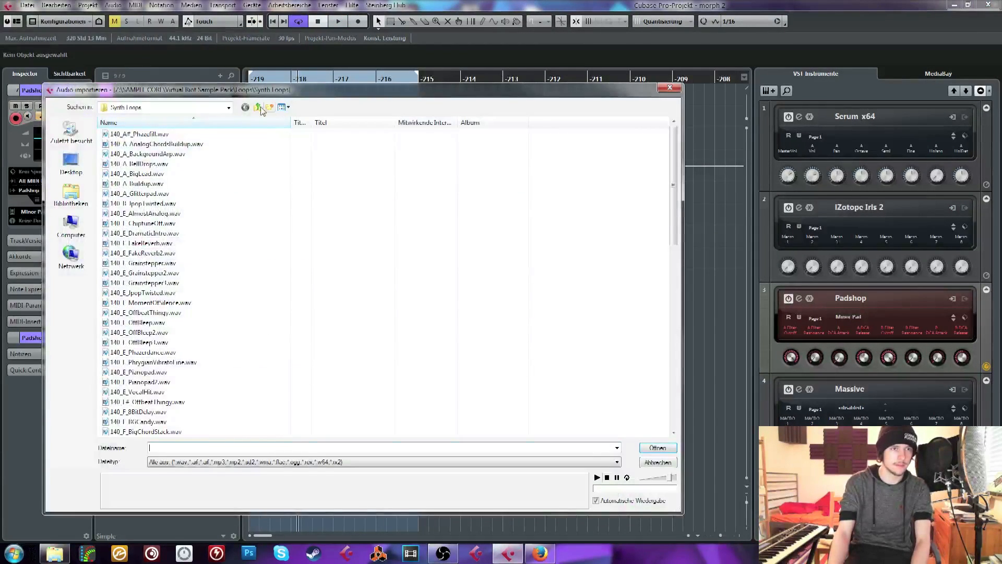
click(257, 107)
double_click(141, 174)
scroll(203, 279, down, 12)
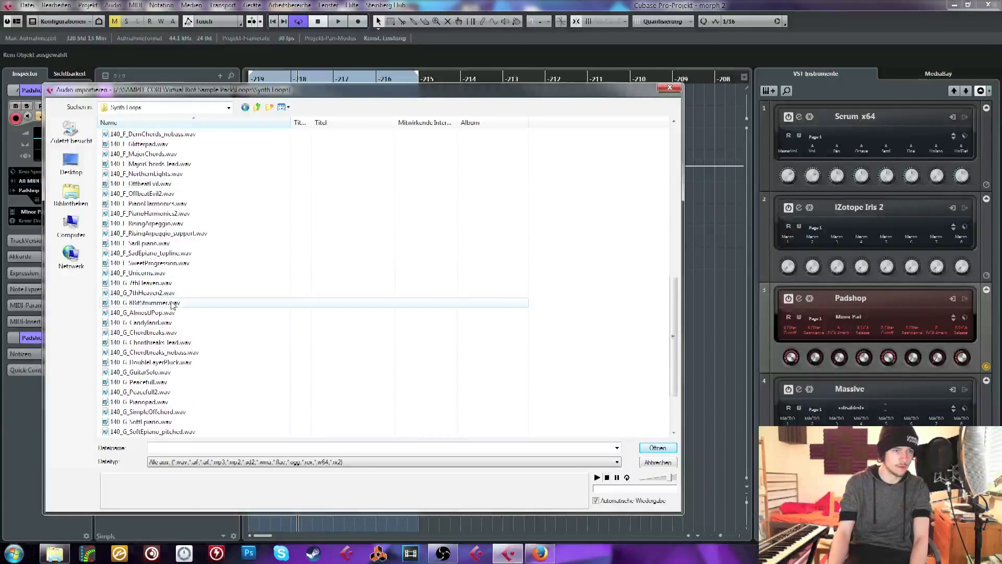
click(149, 204)
key(Down)
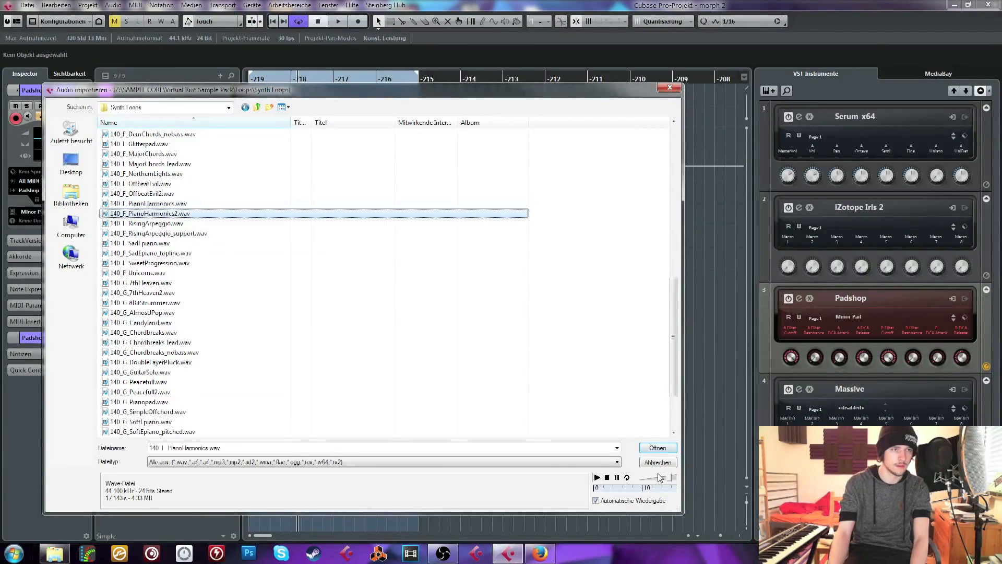
double_click(162, 203)
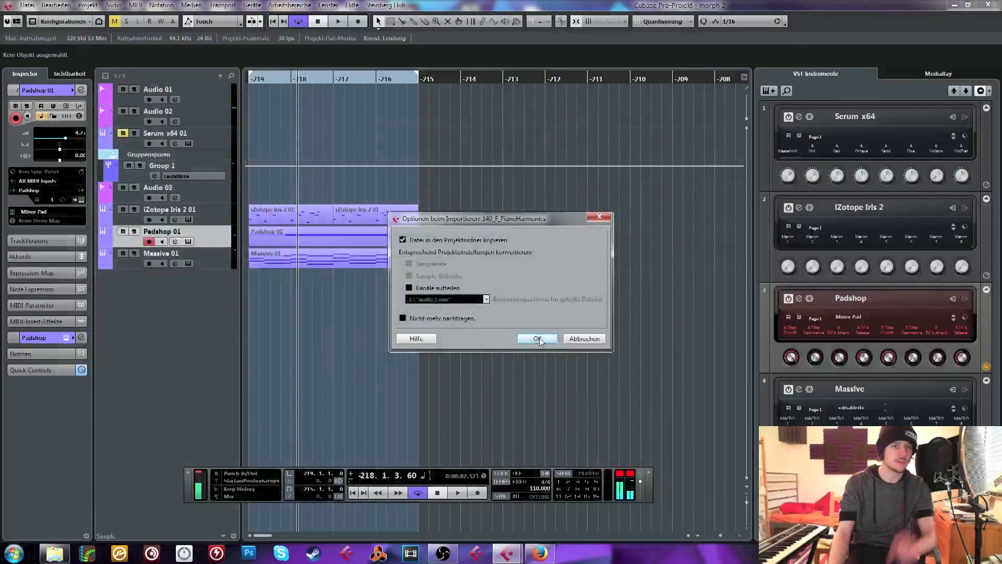
click(537, 338)
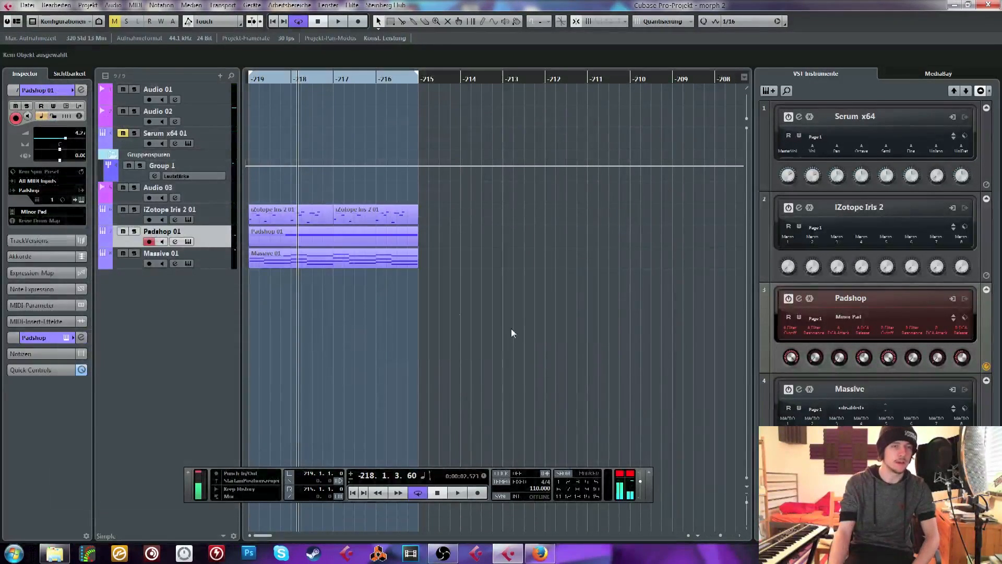
drag(318, 280, 258, 281)
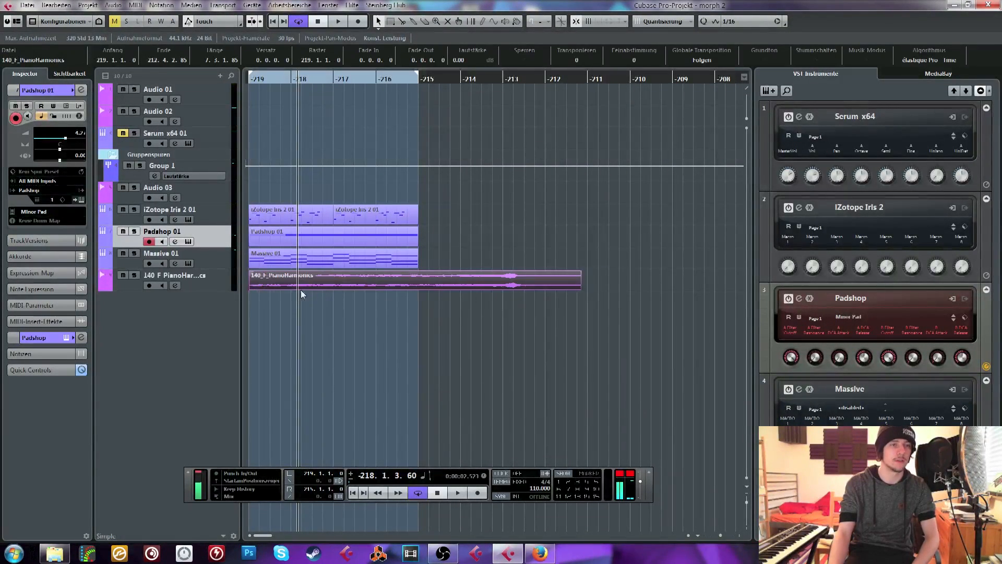
click(259, 290)
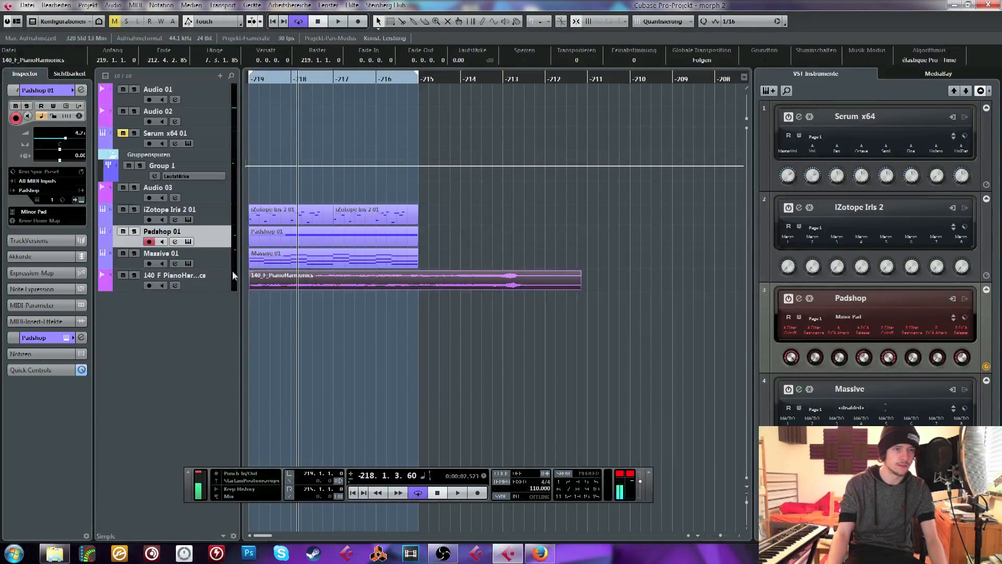
Solo the PianoHarmonics track, audition it from the loop start and around bar -214, and return to bar -219
drag(264, 83, 234, 321)
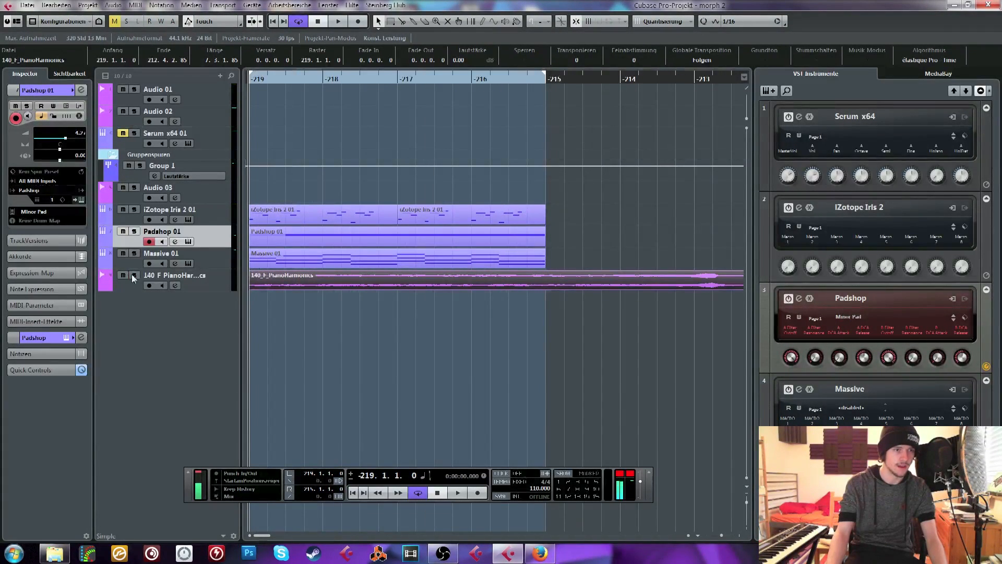
key(space)
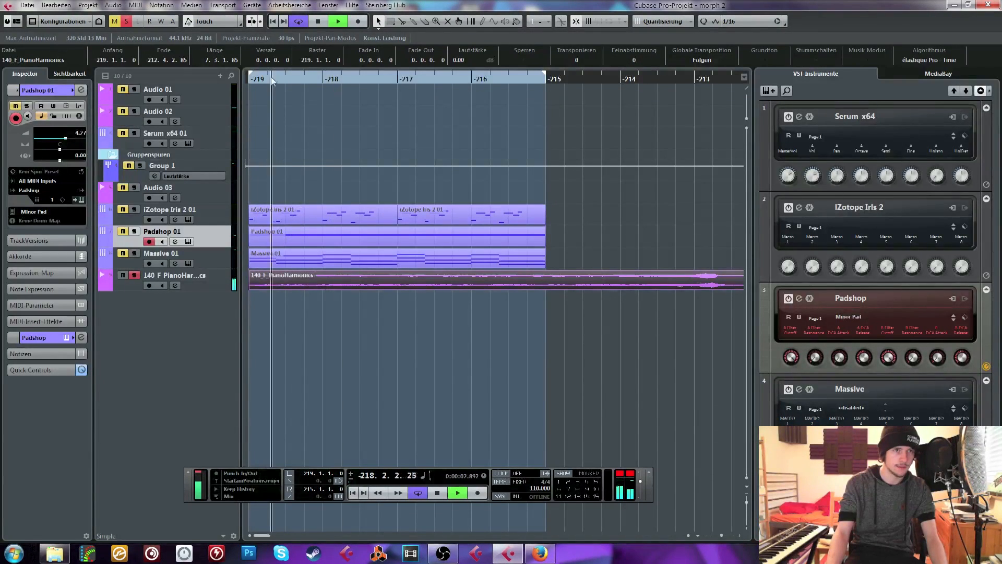
key(space)
click(650, 82)
key(space)
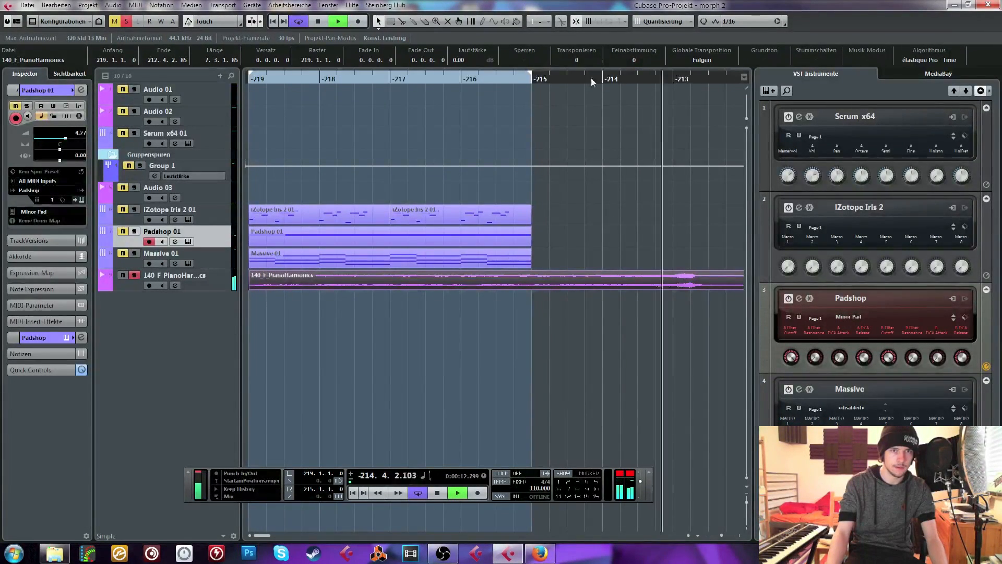
drag(603, 77, 263, 149)
key(space)
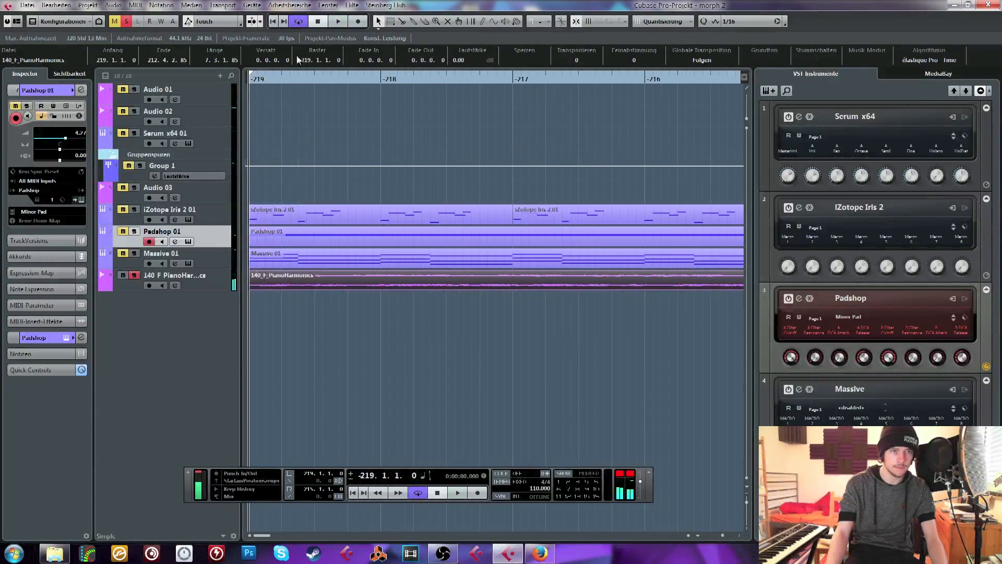
Trim the PianoHarmonics clip to its first beat, duplicate it to fill bar -219, and audition the result
drag(252, 287, 291, 288)
key(Delete)
click(268, 285)
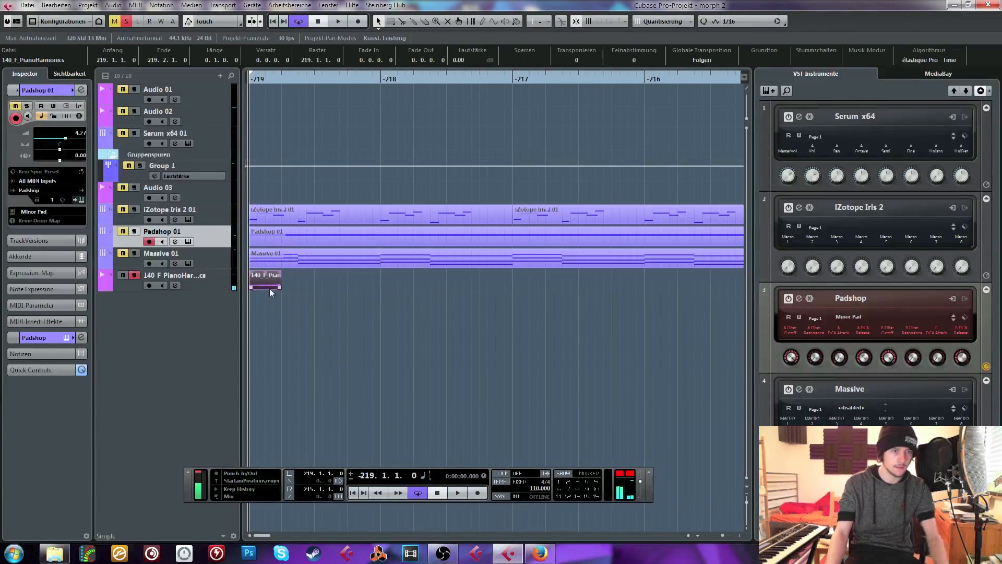
key(ctrl+d)
key(ctrl+d)
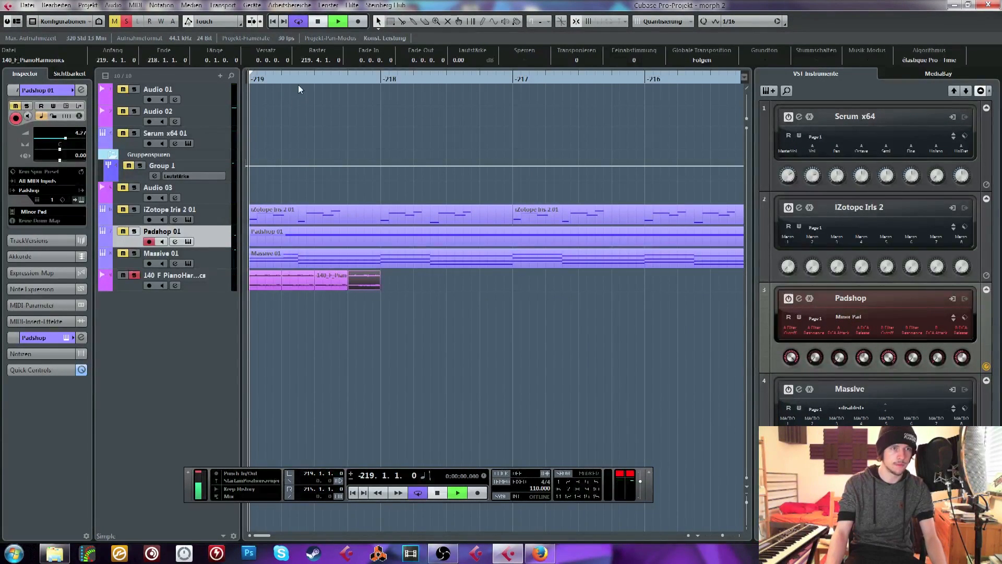
drag(268, 78, 229, 74)
key(space)
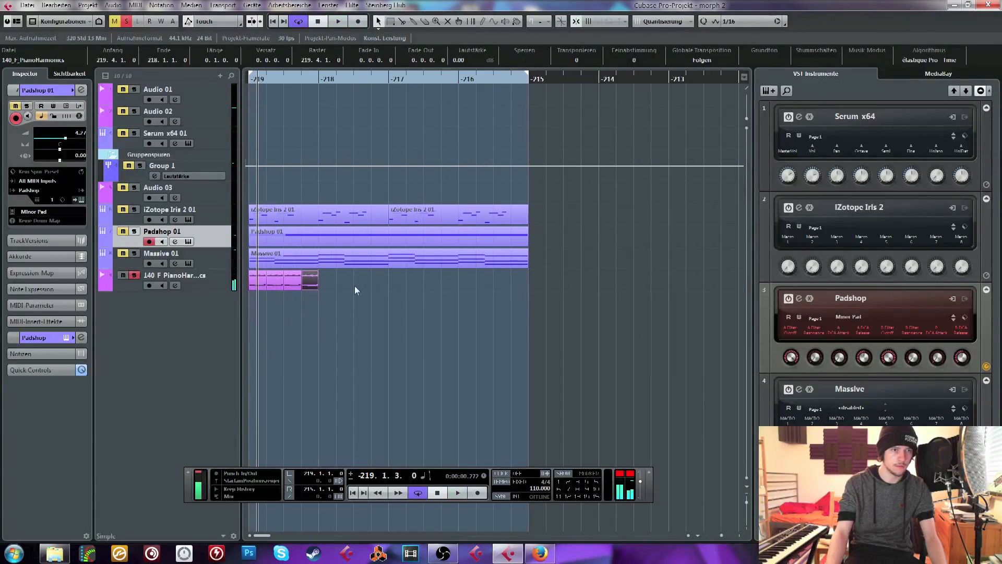
Duplicate the four one-beat PianoHarmonics clips to fill the loop up to bar -215, and audition the repeated pattern
drag(352, 287, 254, 277)
drag(261, 82, 231, 91)
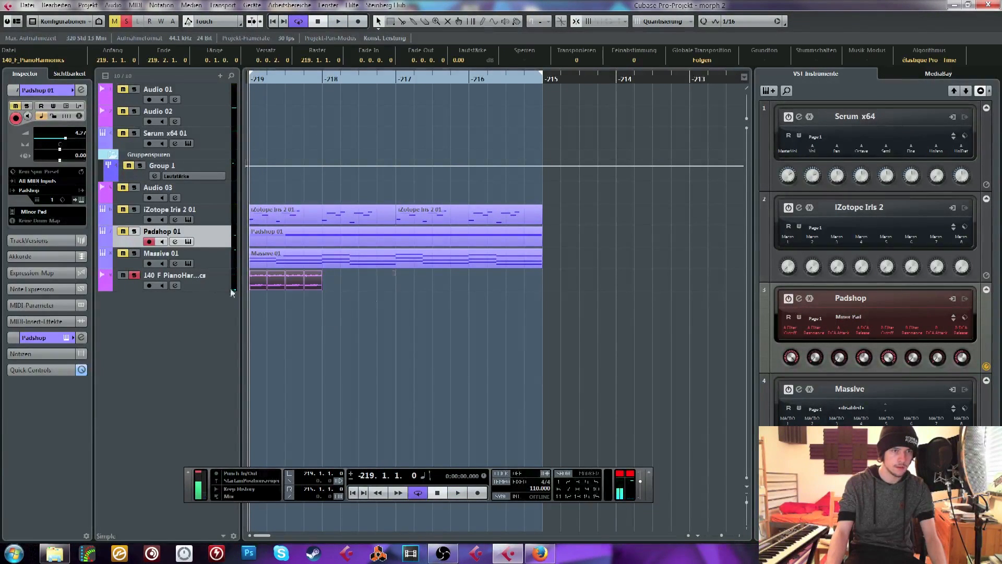
key(ctrl+d)
key(ctrl+d)
key(ctrl+d)
drag(574, 286, 256, 279)
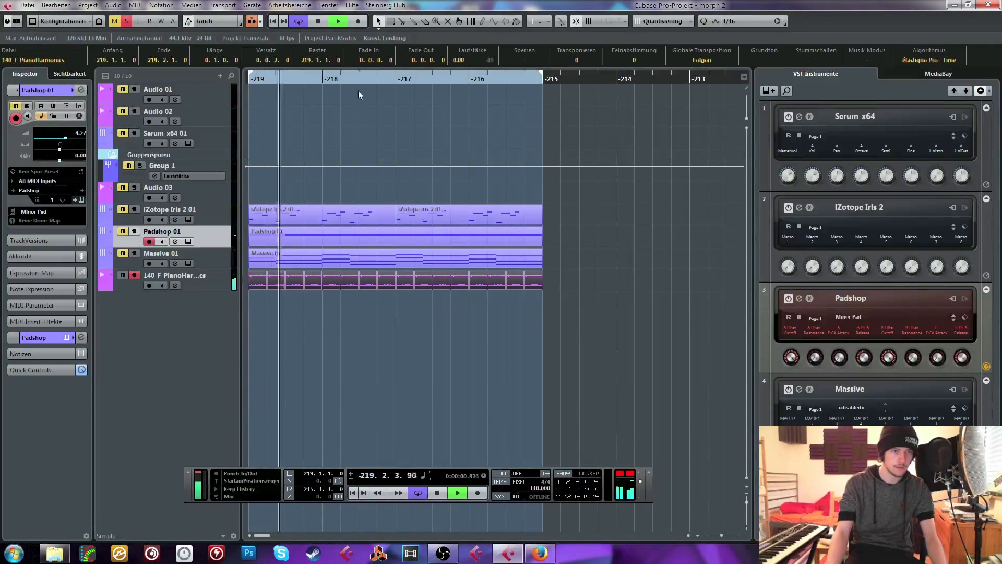
key(space)
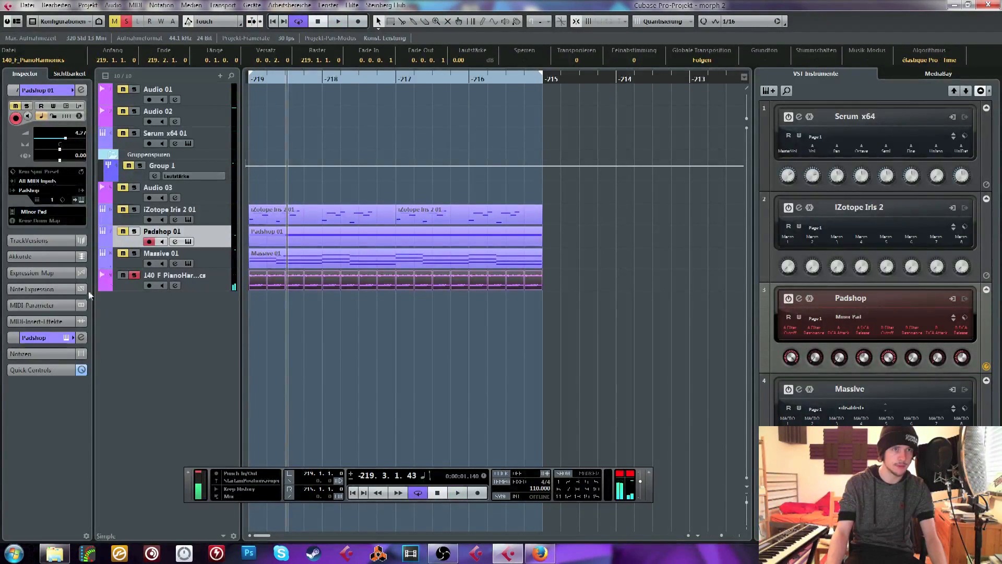
Insert SoundShifter Pitch Stereo on the PianoHarmonics track, and play it soloed together with iZotope Iris 2 and Massive
click(153, 282)
click(33, 162)
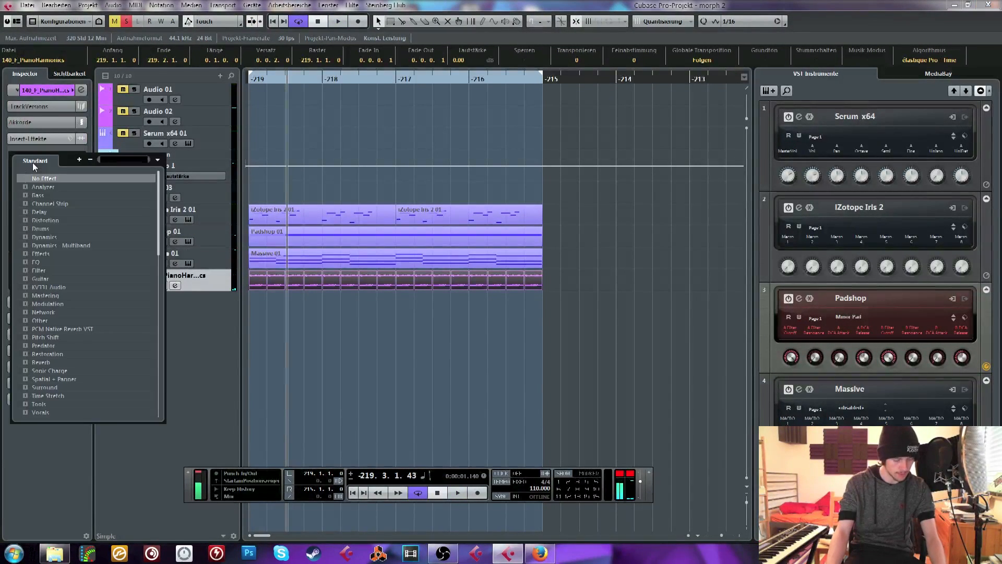
text(sound)
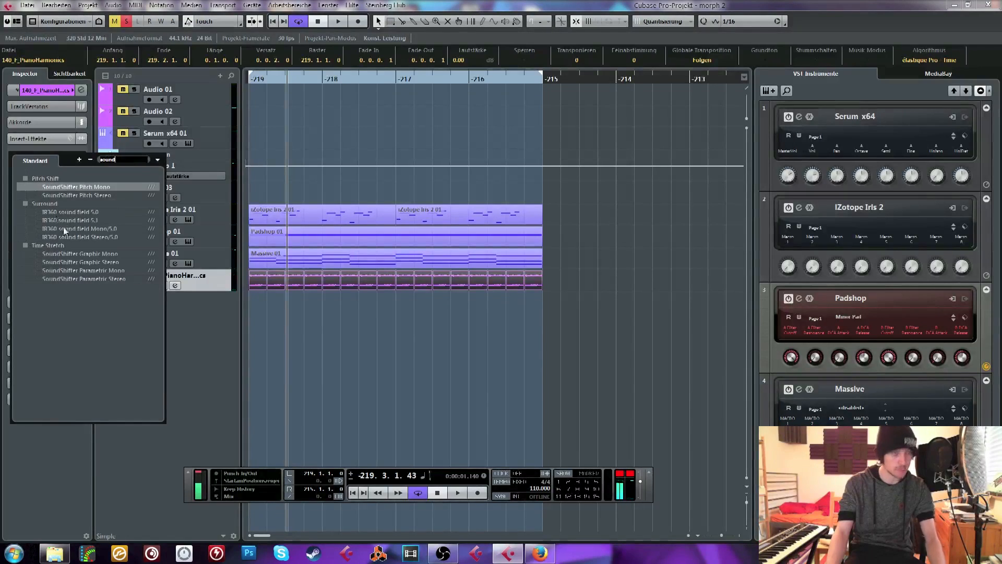
click(71, 196)
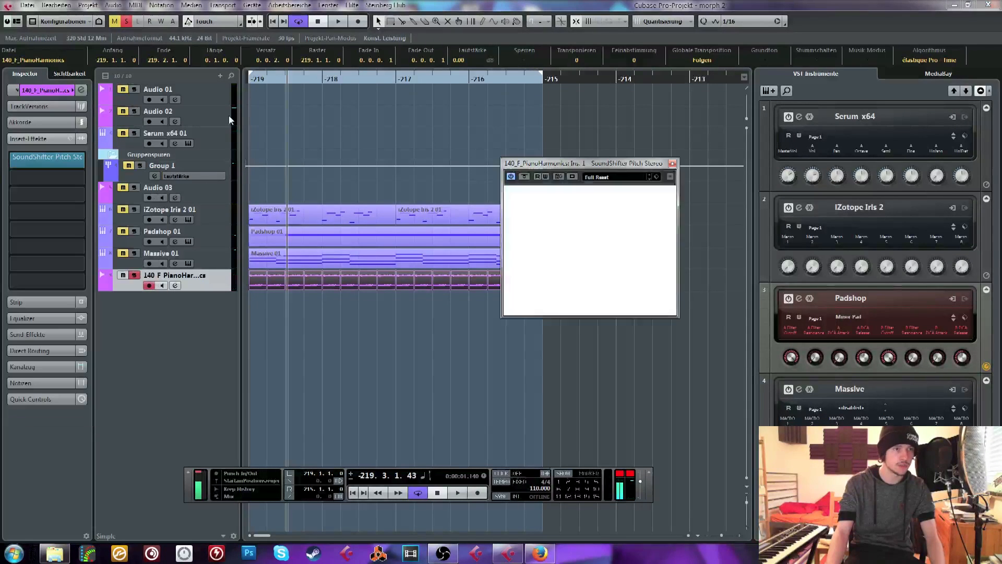
click(134, 211)
key(space)
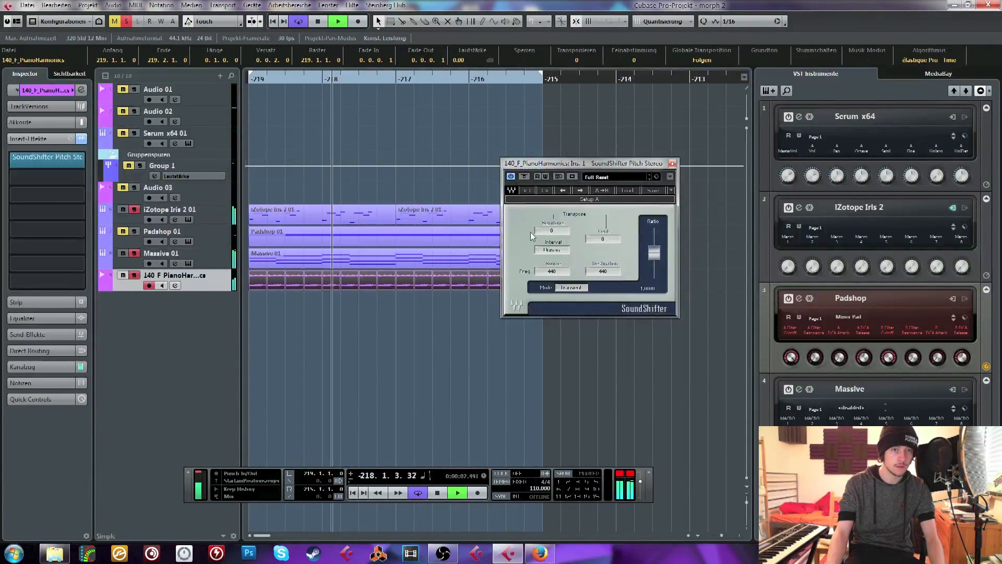
Try transposing PianoHarmonics up 4 and then 7 semitones in SoundShifter, auditioning it without iZotope Iris 2 and against Massive
drag(551, 231, 552, 218)
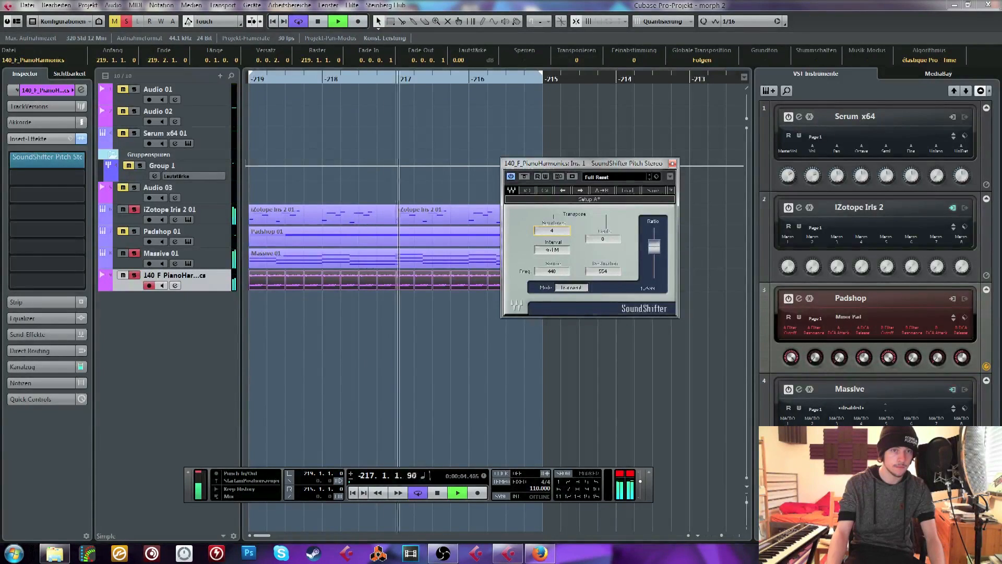
key(space)
click(123, 211)
key(space)
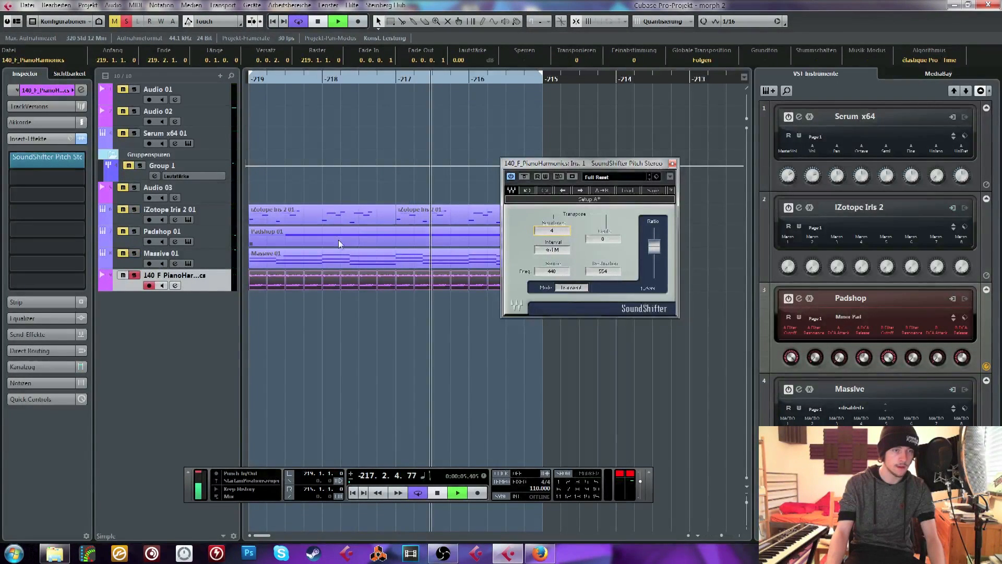
key(space)
drag(562, 230, 562, 229)
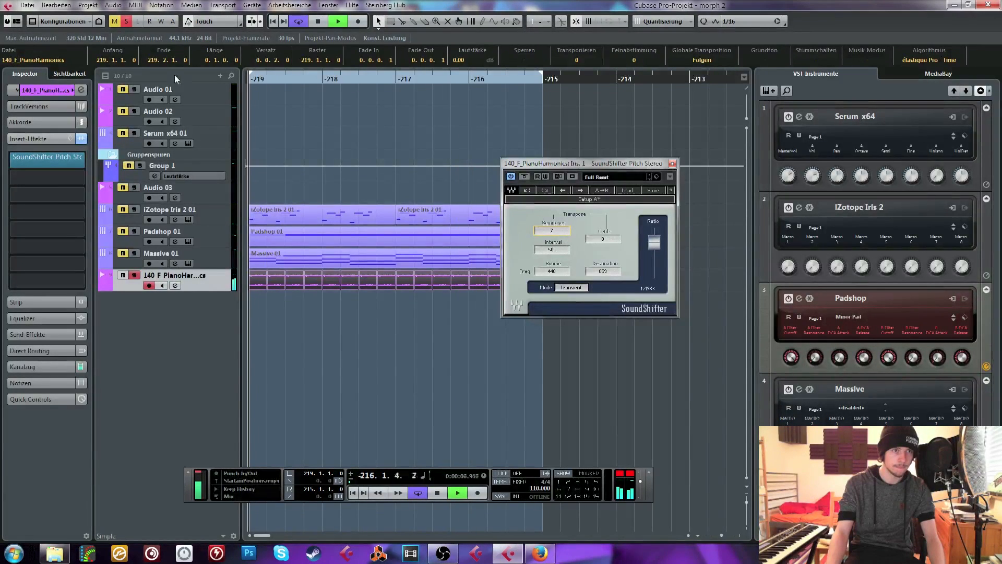
click(134, 253)
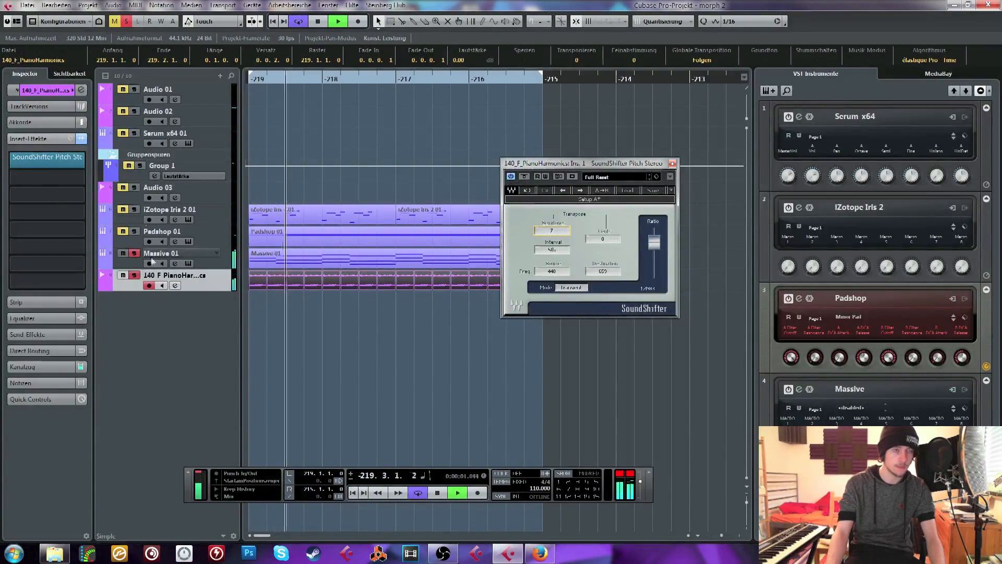
Insert ValhallaRoom as the second effect on the PianoHarmonics track and stop playback
click(35, 178)
text(val)
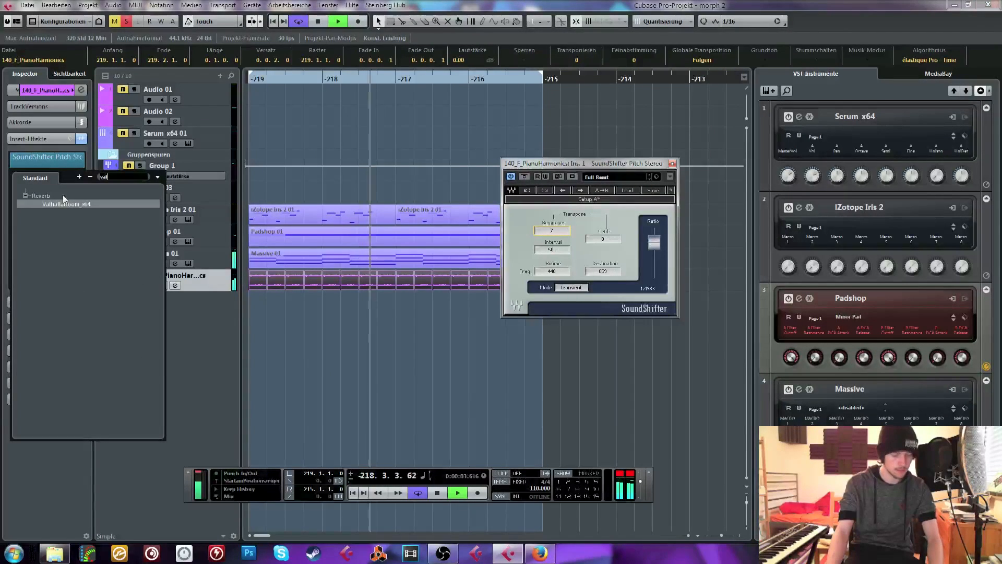
double_click(69, 203)
click(283, 123)
key(space)
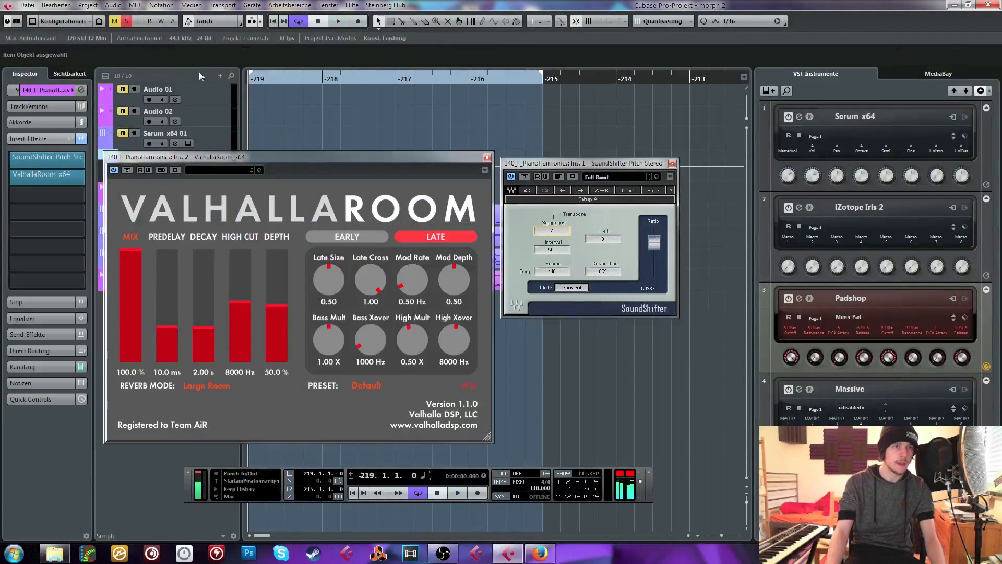
Set ValhallaRoom to 53.9% mix, 0.0 ms predelay, 8.71 s decay, 3530 Hz high cut, 100% depth and 0.50 X bass multiplier
drag(228, 162, 305, 175)
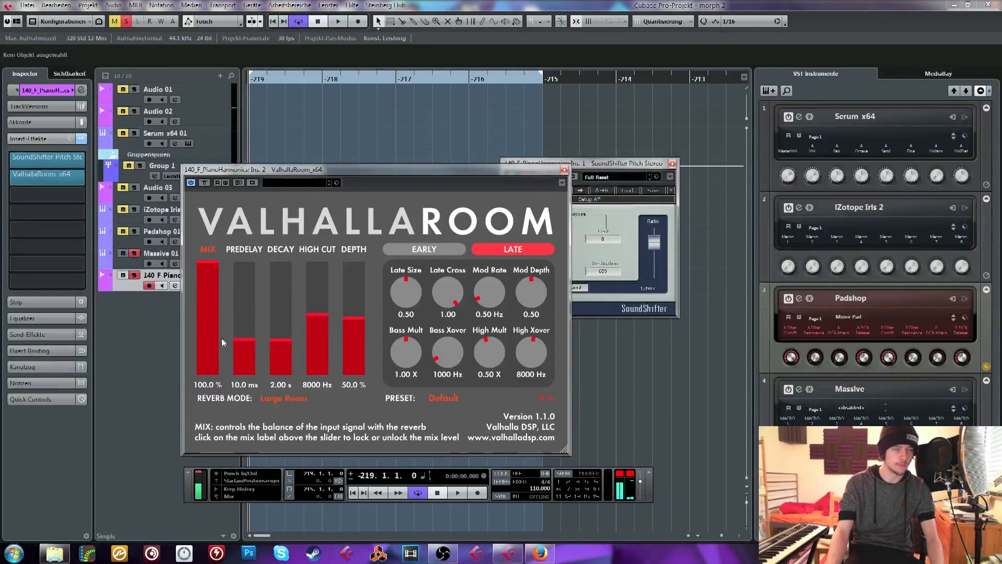
click(205, 314)
click(355, 264)
click(282, 347)
key(space)
click(325, 348)
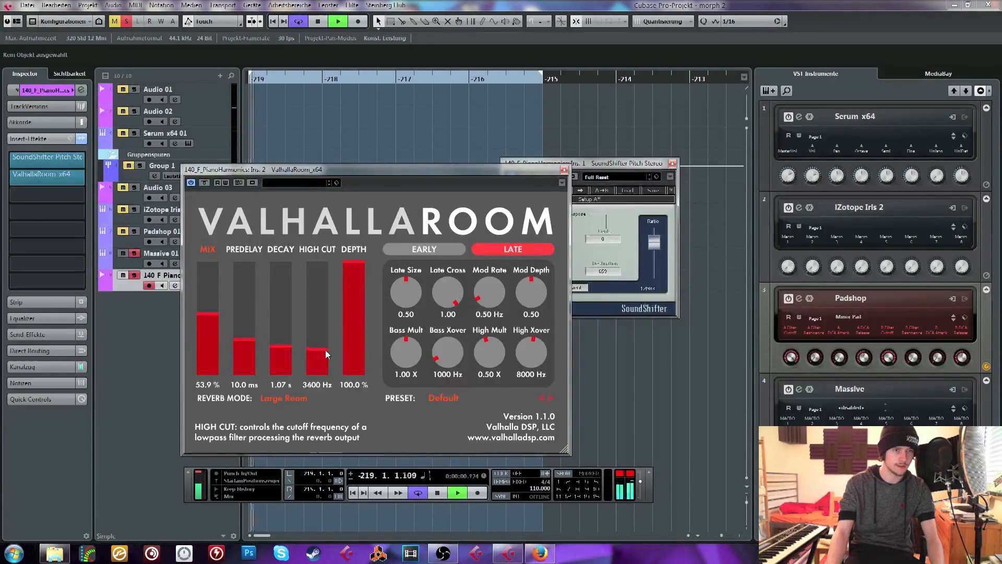
click(283, 325)
drag(283, 325, 282, 319)
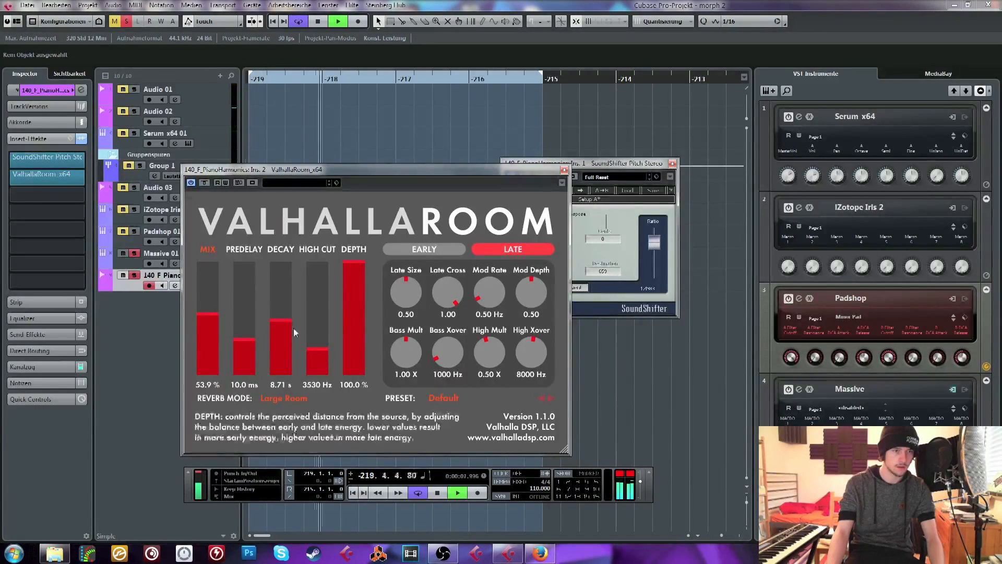
drag(406, 352, 388, 402)
drag(246, 343, 246, 375)
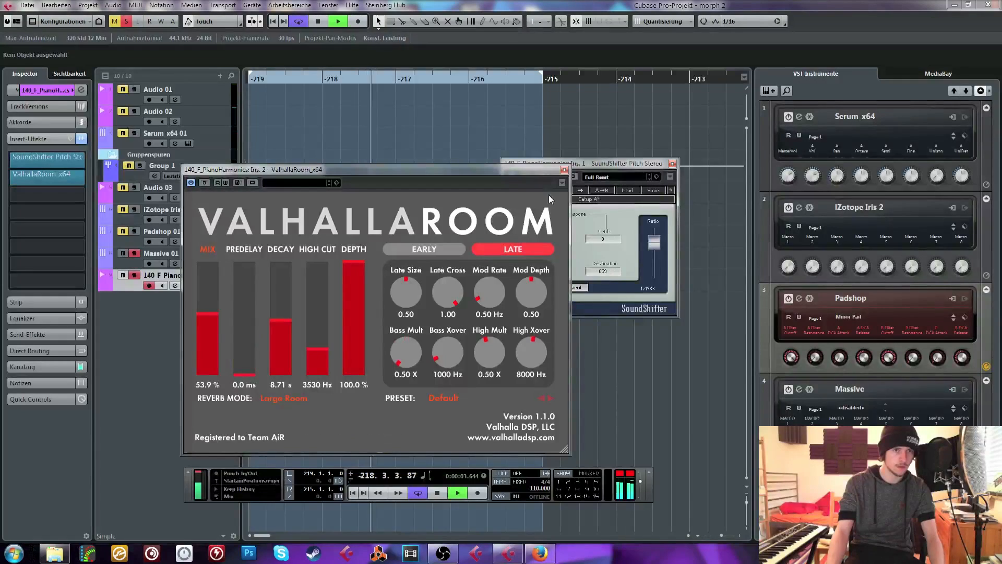
click(564, 170)
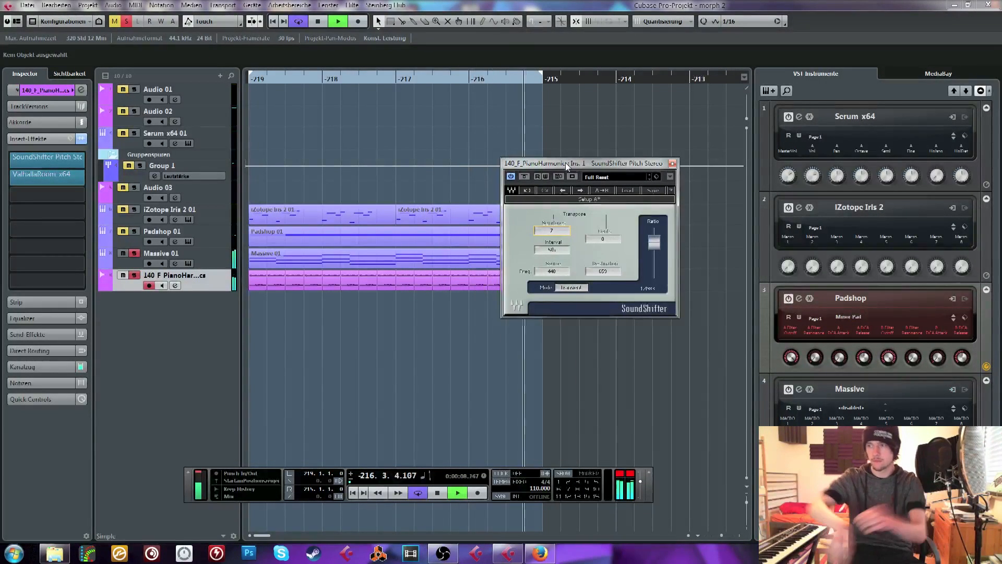
Solo Padshop alongside Massive and PianoHarmonics, and set the SoundShifter transpose to -5 semitones
click(123, 232)
click(134, 231)
click(672, 163)
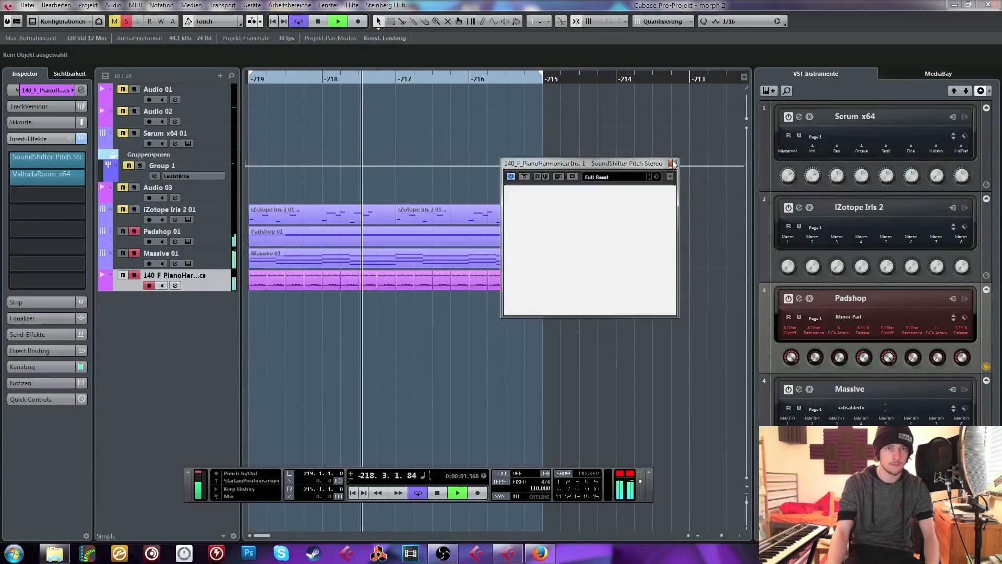
click(47, 165)
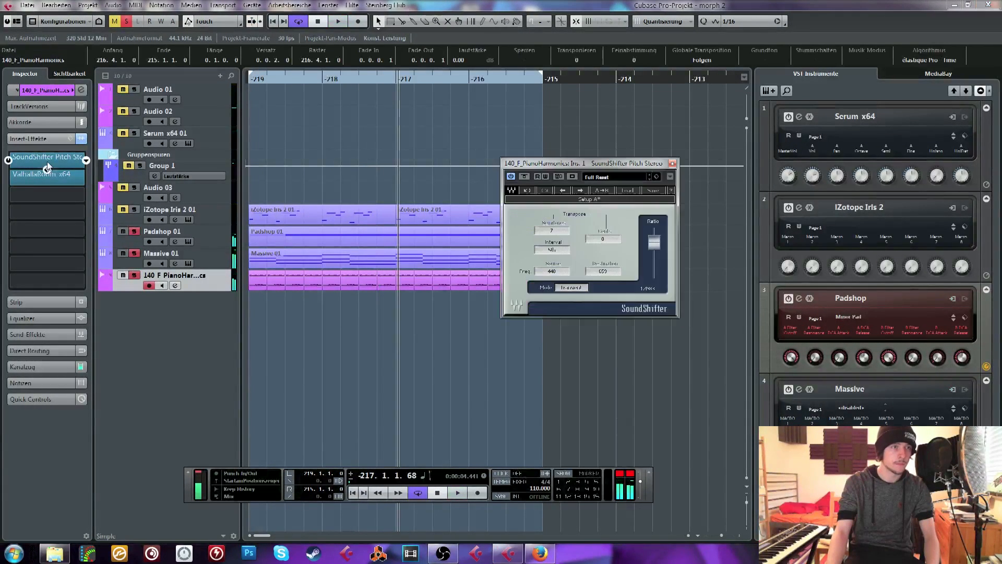
key(space)
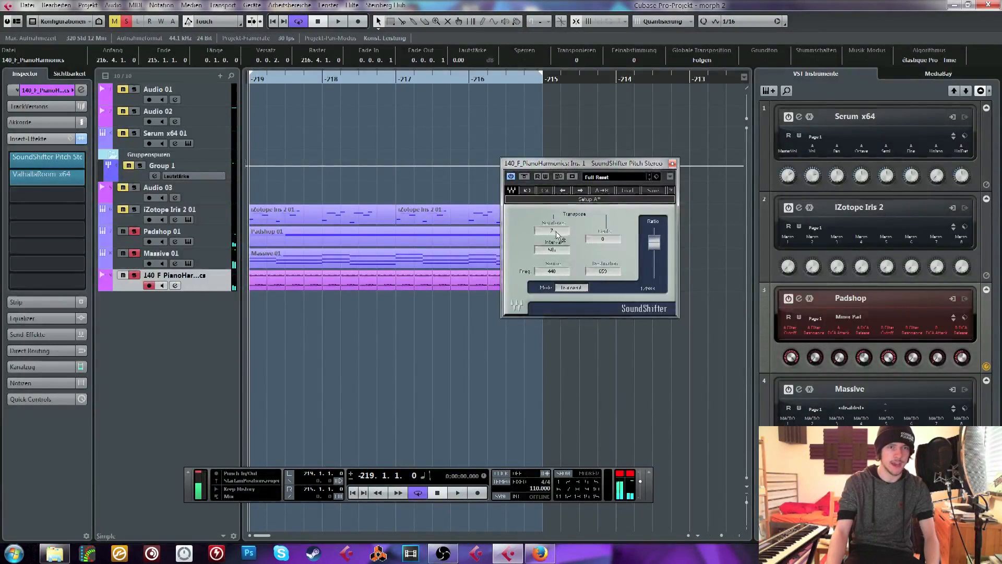
drag(558, 235, 558, 251)
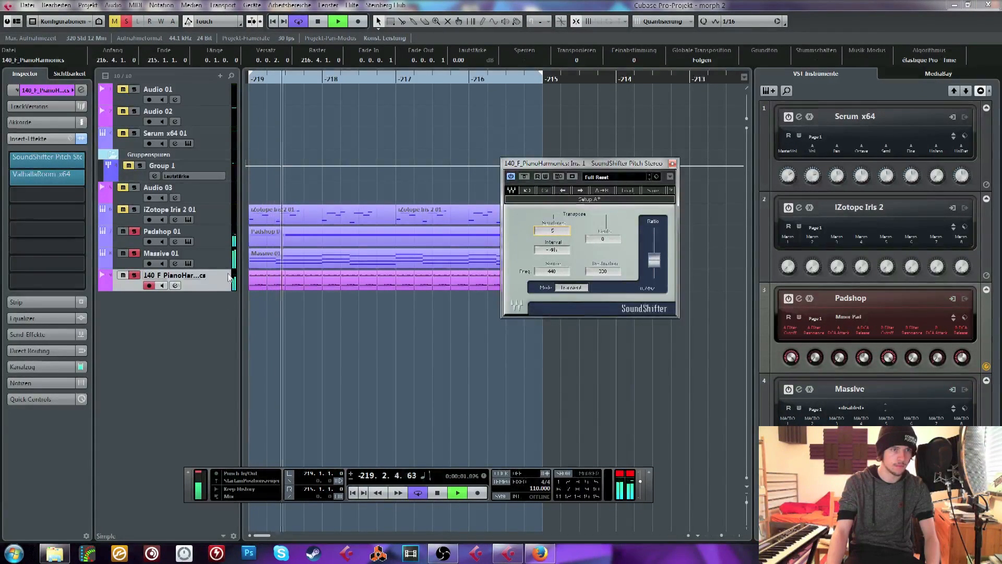
Insert FabFilter Pro-Q 2 on the PianoHarmonics track with a low cut at about 382 Hz
click(42, 197)
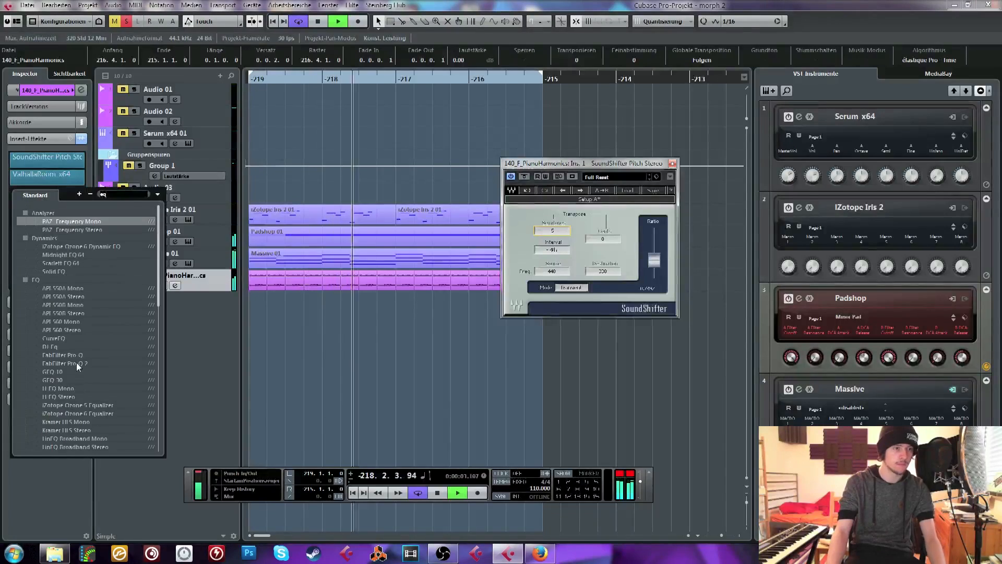
click(76, 363)
drag(390, 333, 565, 338)
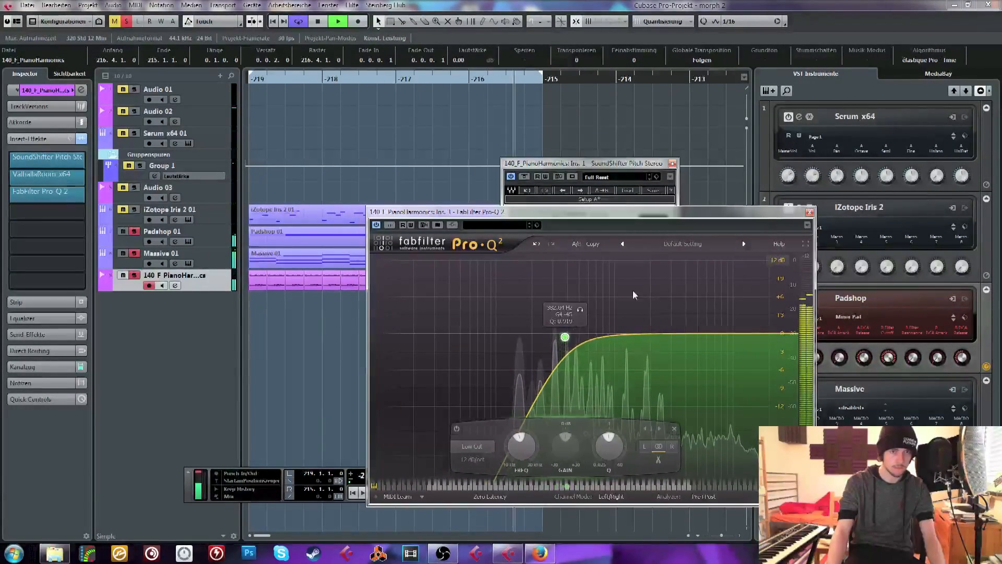
click(810, 212)
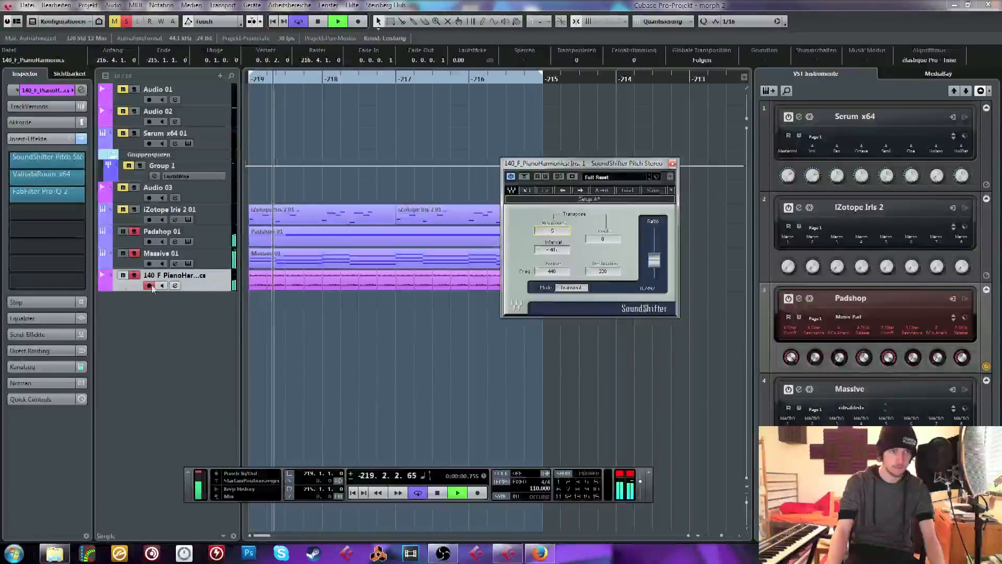
Bring iZotope Iris 2 back into the soloed mix, close SoundShifter, audition the layers with all solos cleared, and stop playback
click(134, 231)
click(134, 209)
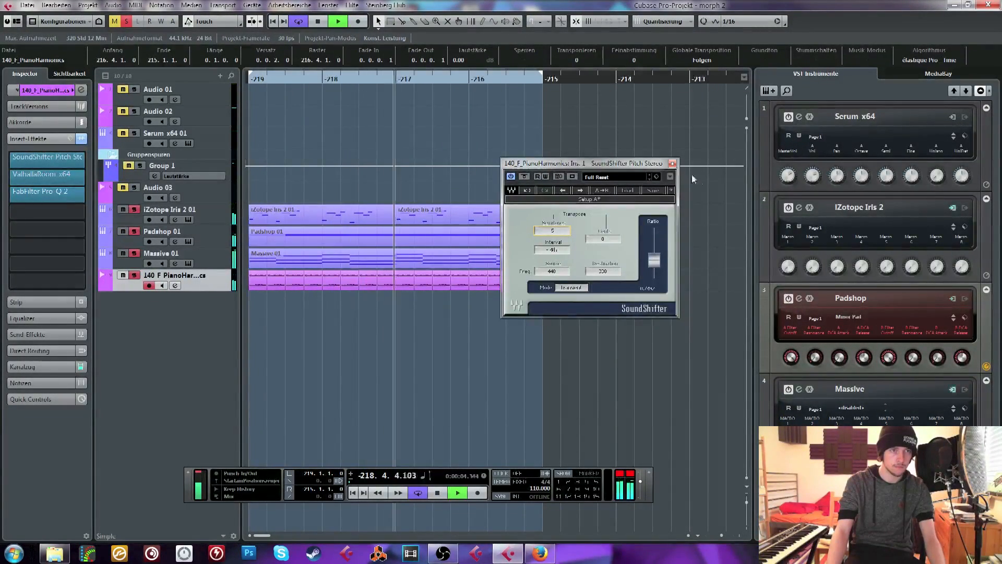
click(672, 164)
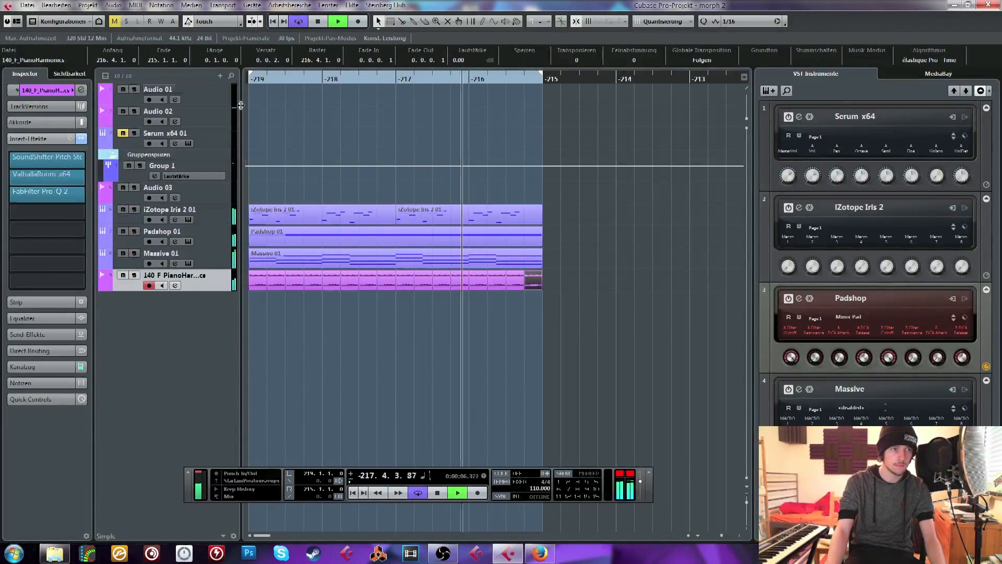
click(485, 150)
key(space)
Add an instrument track with Battery 4
click(769, 91)
click(164, 244)
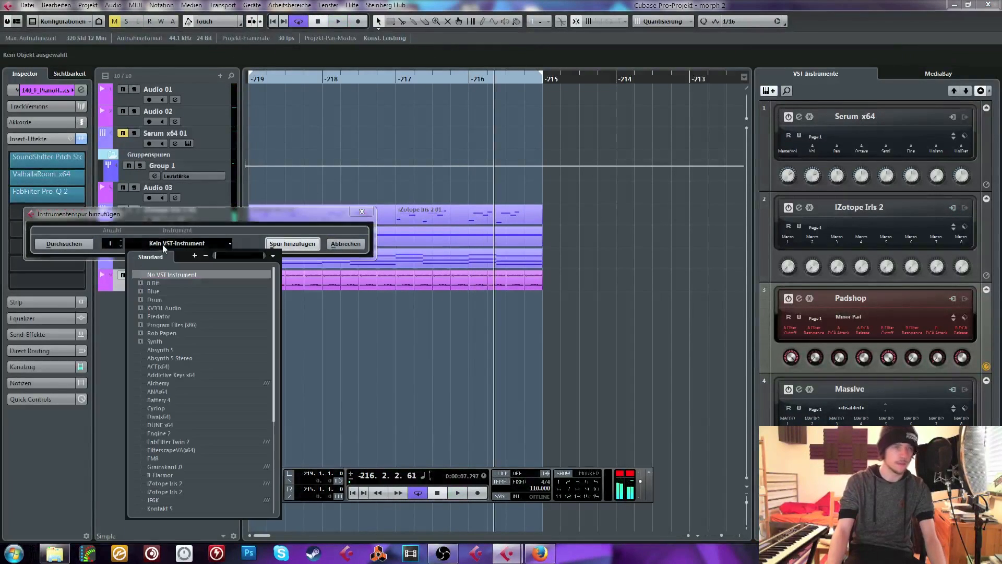
text(bat)
click(160, 276)
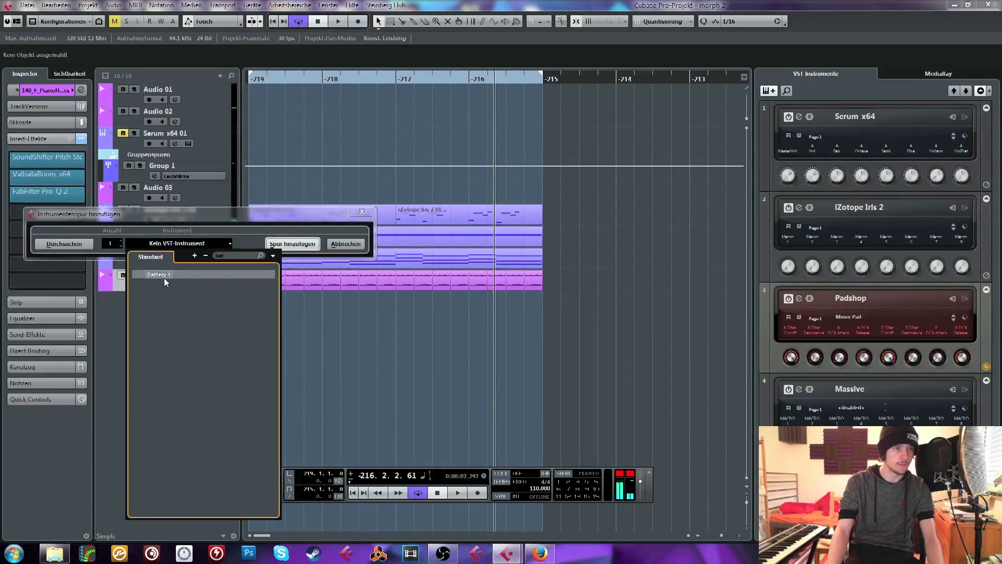
click(289, 246)
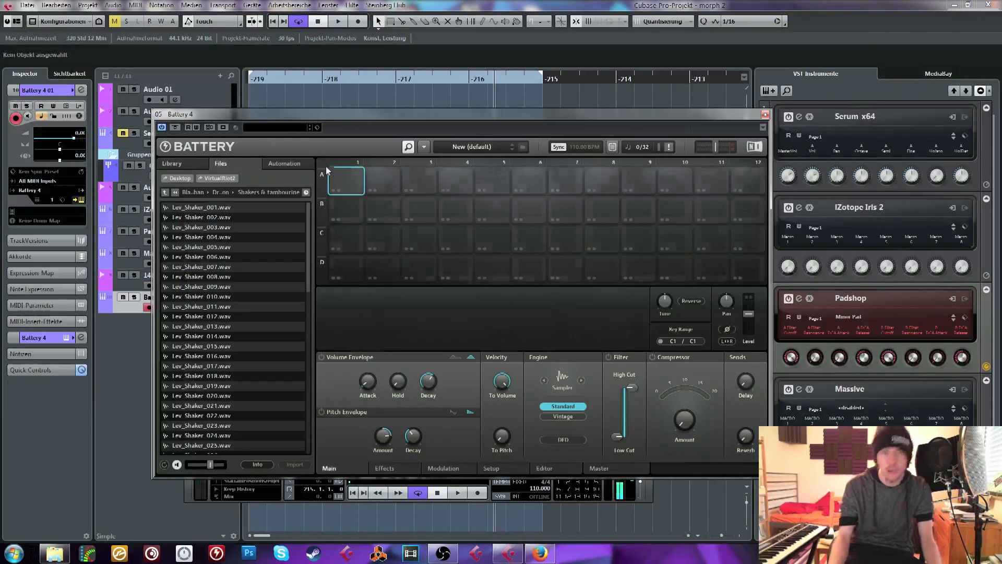
Browse Battery's files to SAMPLE CORE, open the Important Drums folder, and open its Serum Drums 4 Extra subfolder
click(166, 192)
click(165, 193)
click(166, 193)
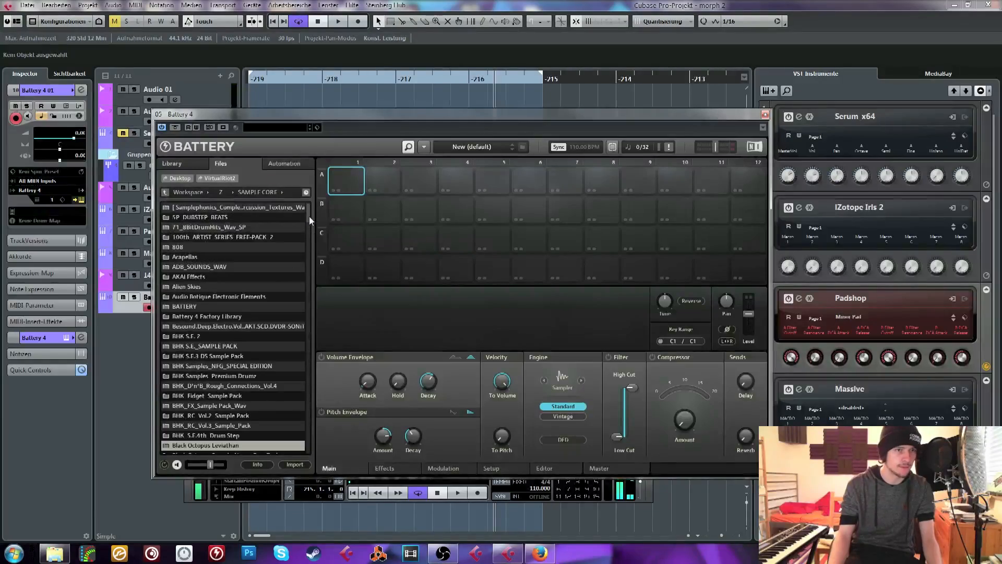
scroll(309, 230, down, 10)
scroll(308, 238, up, 3)
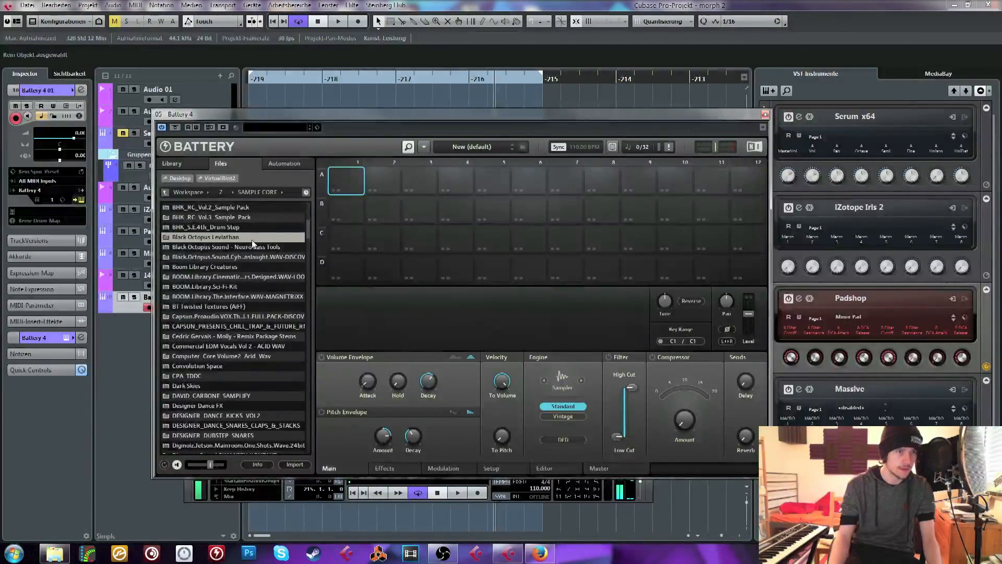
scroll(233, 301, down, 7)
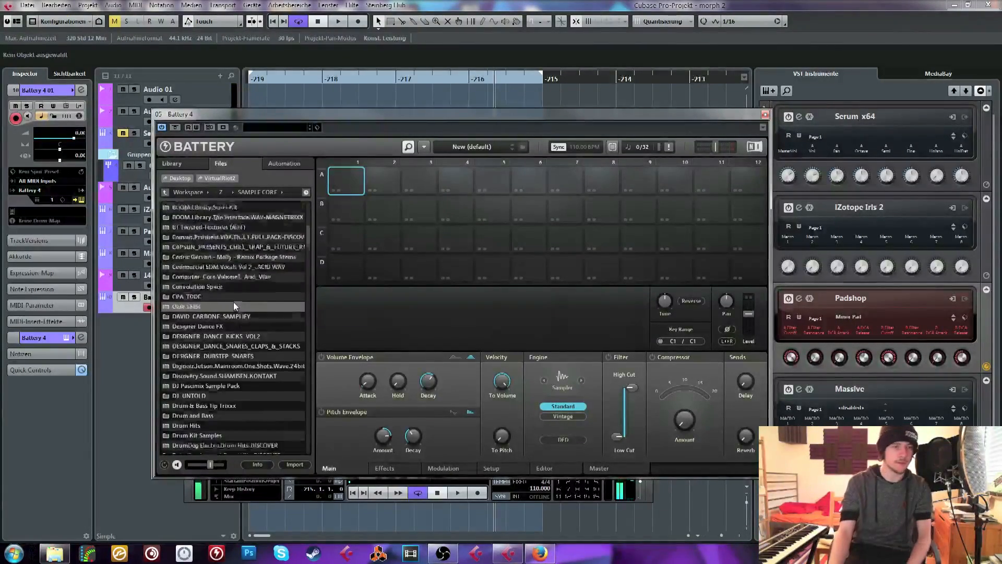
scroll(224, 277, down, 2)
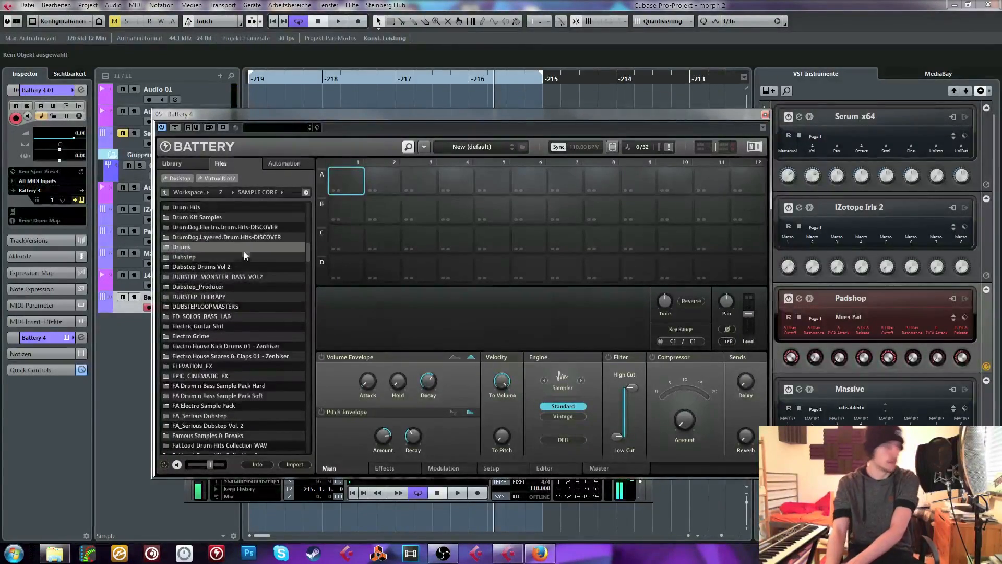
scroll(237, 294, up, 6)
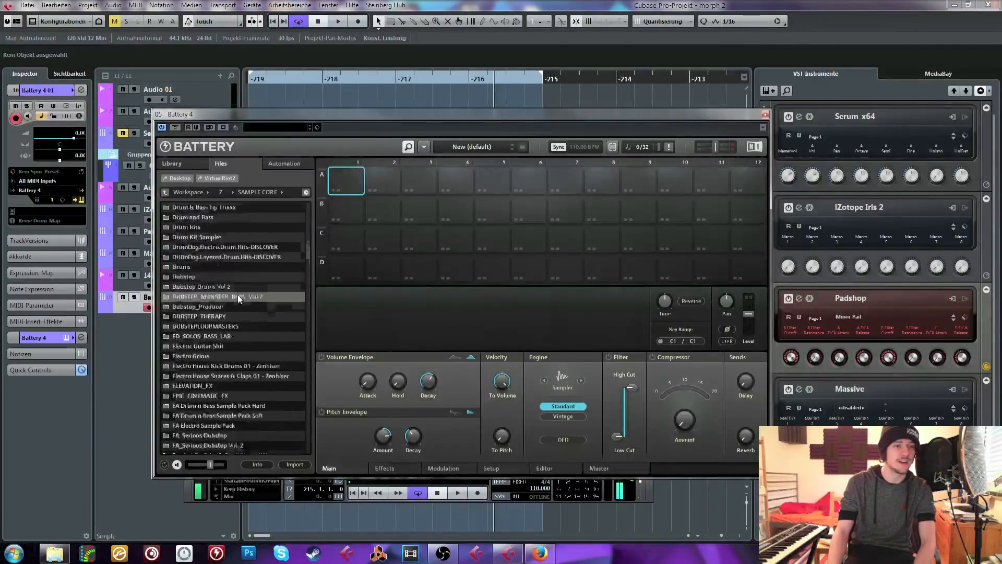
scroll(239, 285, up, 1)
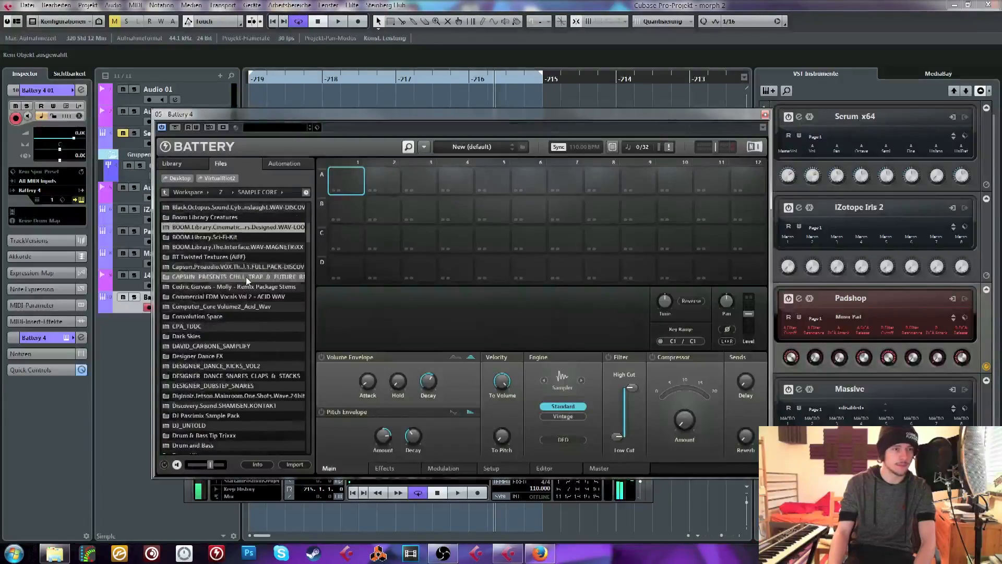
drag(309, 236, 314, 278)
double_click(206, 356)
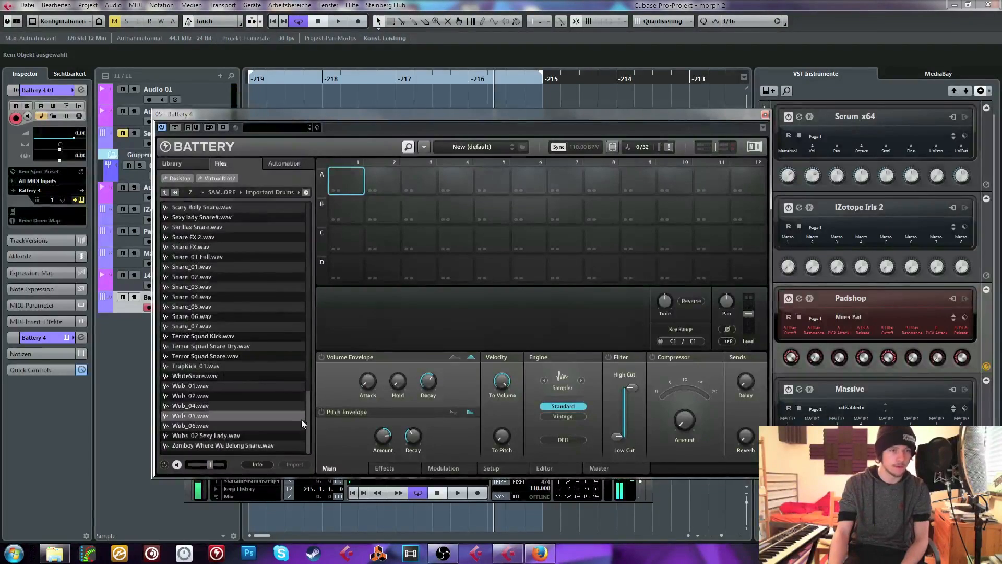
drag(311, 397, 302, 205)
double_click(224, 327)
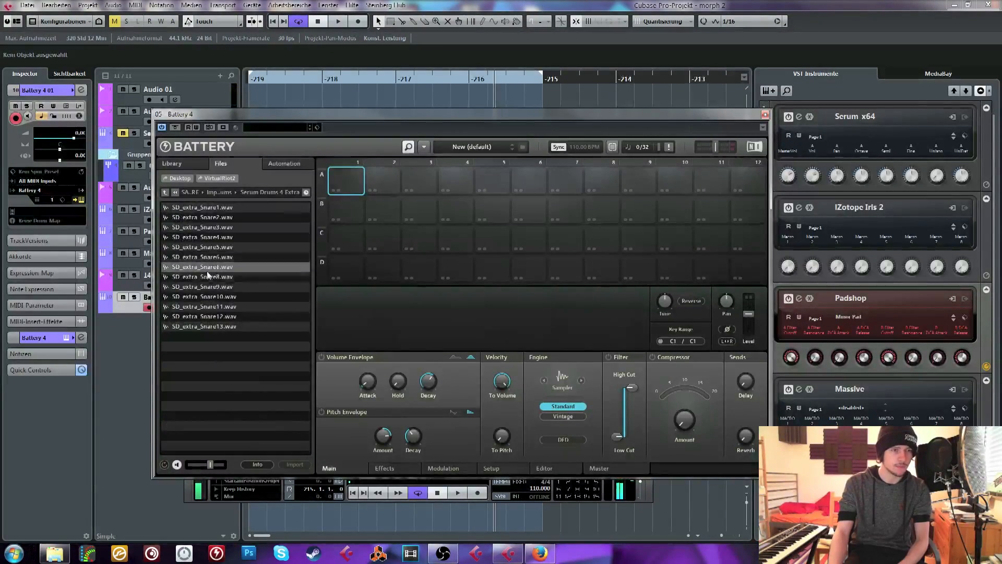
Audition the SD_extra snare samples with a raised preview volume and load SD_extra_Snare10.wav into cell A2
click(212, 286)
drag(211, 464, 215, 462)
key(Up)
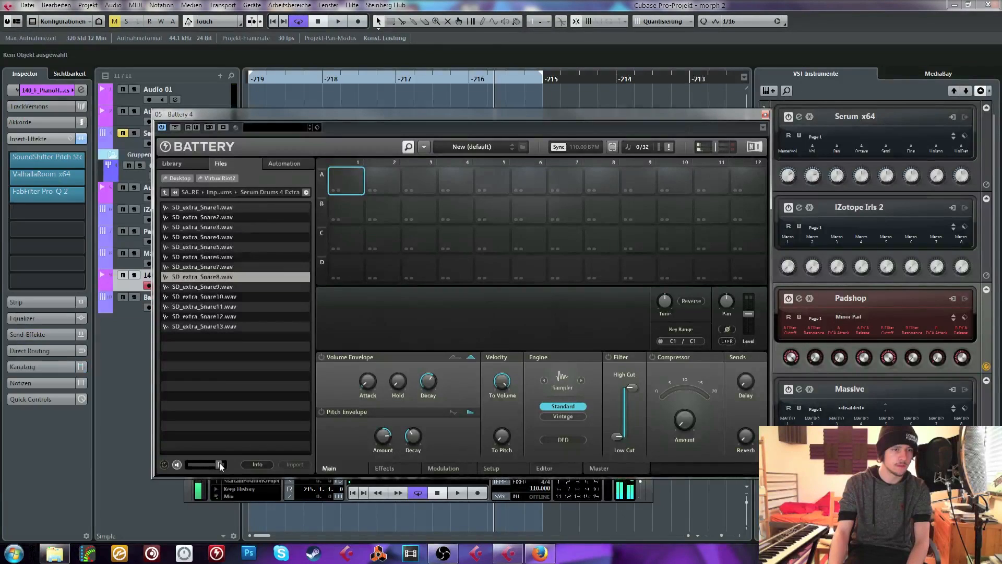
click(211, 248)
key(Down)
key(Down)
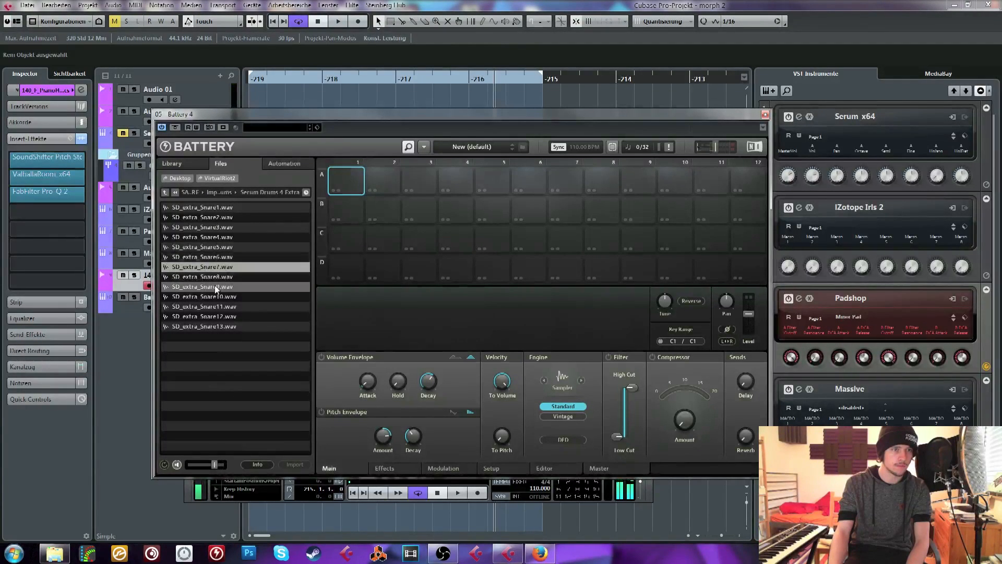
key(Down)
key(Down)
key(Down)
key(Down)
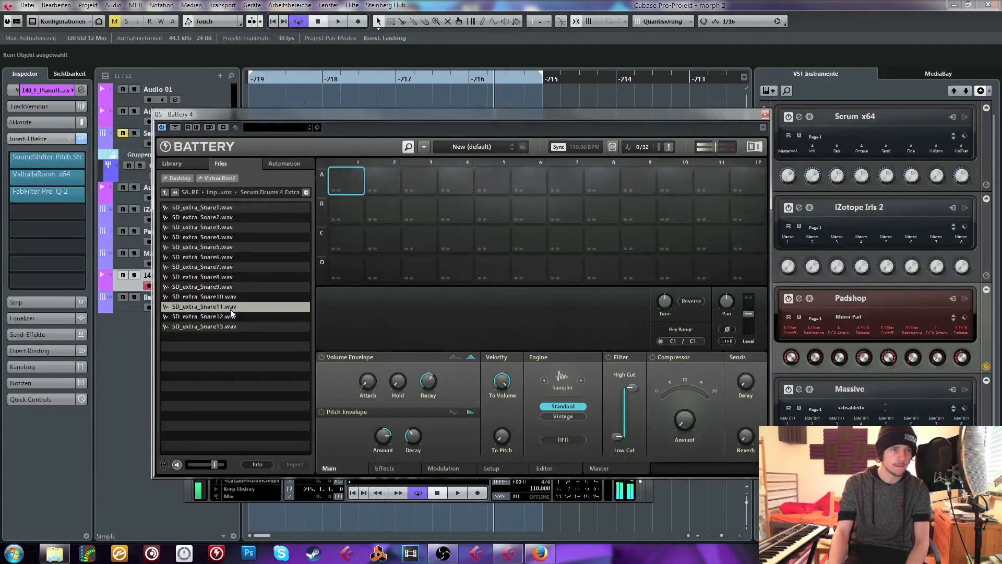
click(215, 297)
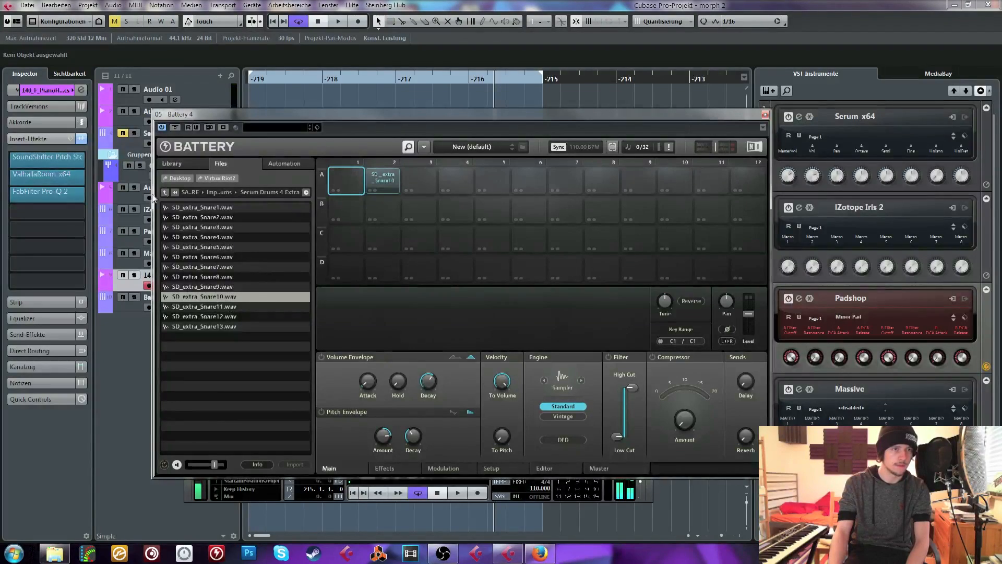
Open the Self Made Kicks folder within Important Drums and load VR_Kick18.wav into cell A1
click(165, 192)
click(193, 287)
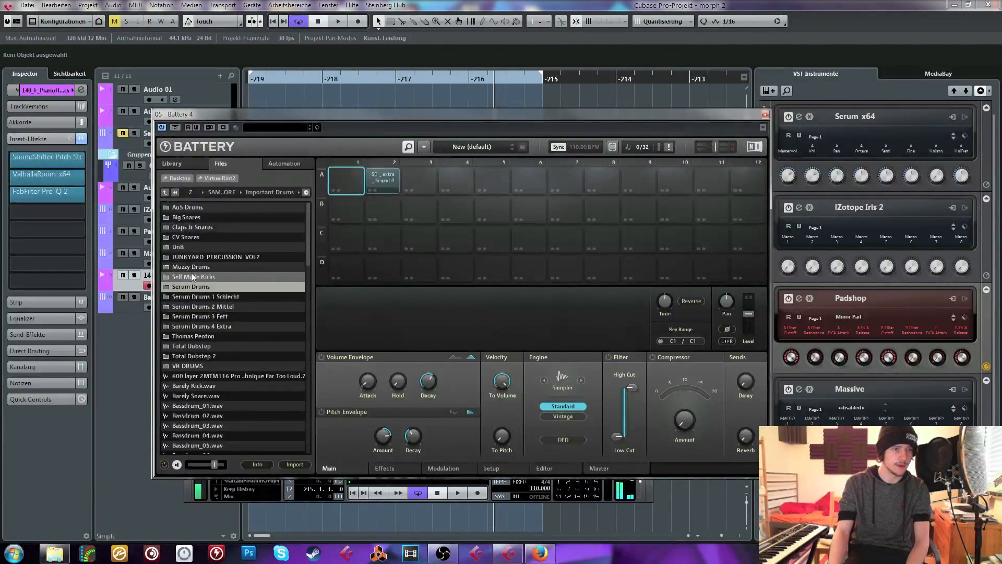
double_click(192, 277)
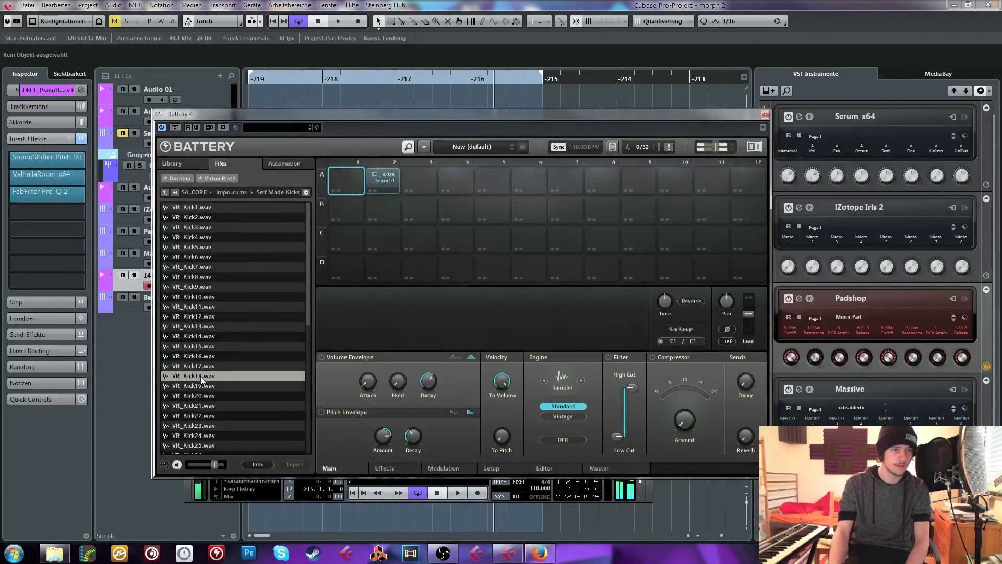
drag(316, 193, 345, 180)
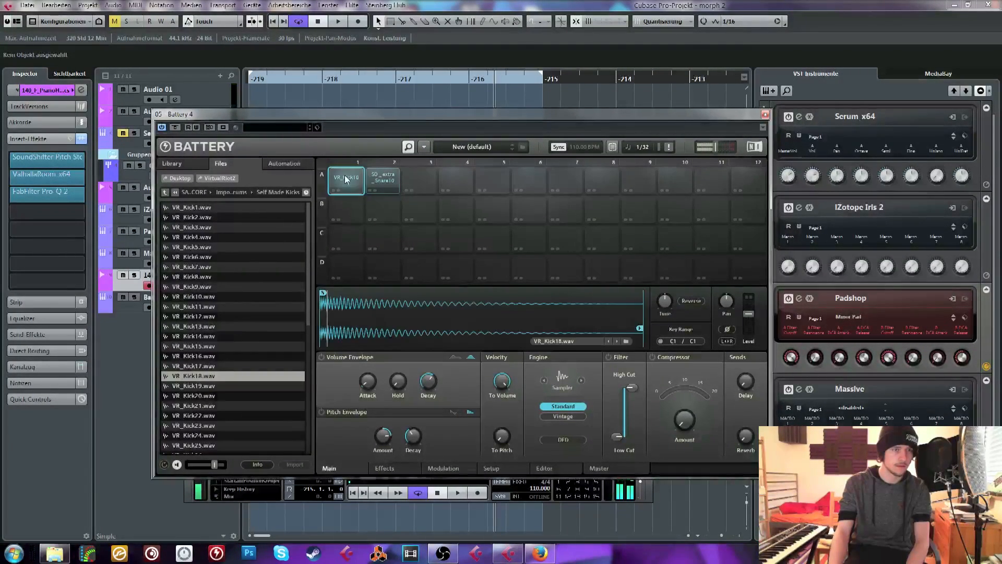
Enable the compressor on the kick cell in Classic mode and audition the kick and snare cells
click(380, 469)
click(578, 357)
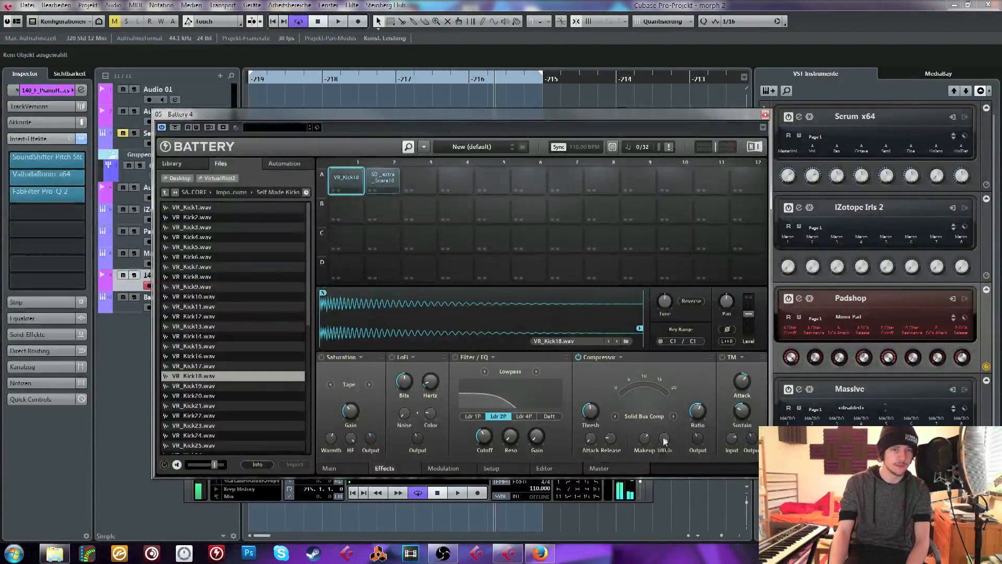
click(677, 413)
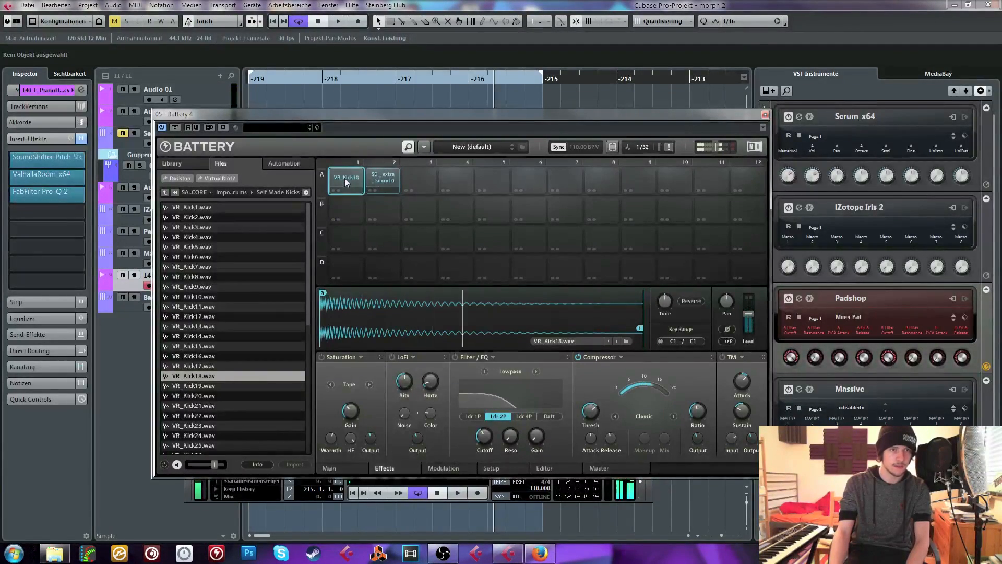
click(377, 180)
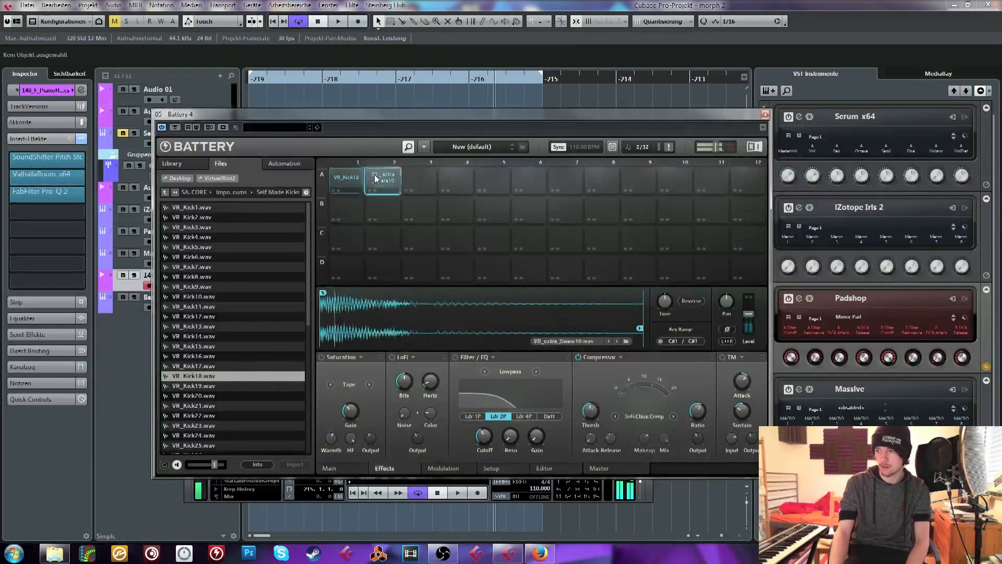
click(338, 179)
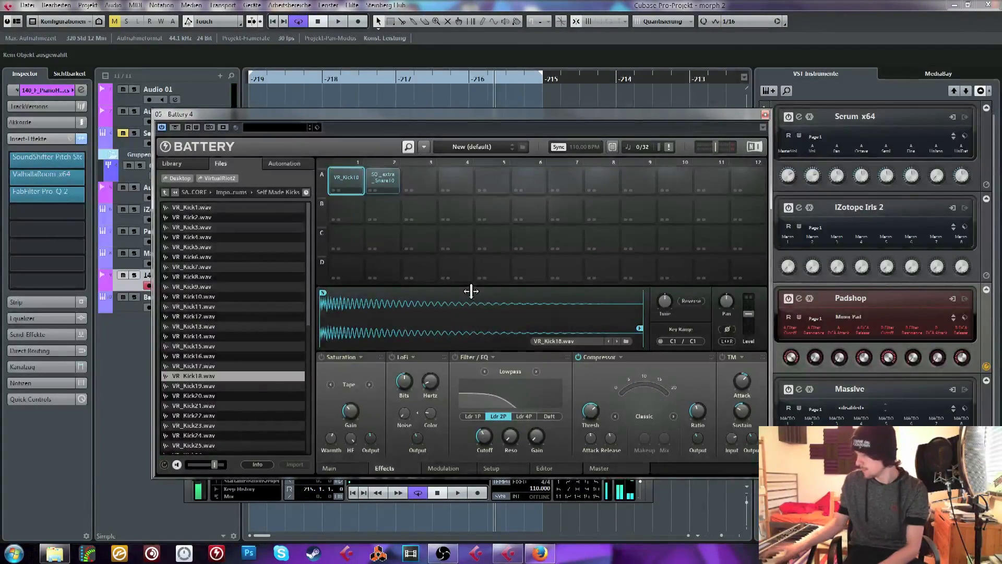
Select the Battery 4 track, replace the A1 kick with VR_Kick23.wav, and step through neighbouring samples to settle on VR_Kick24.wav
drag(185, 121, 251, 121)
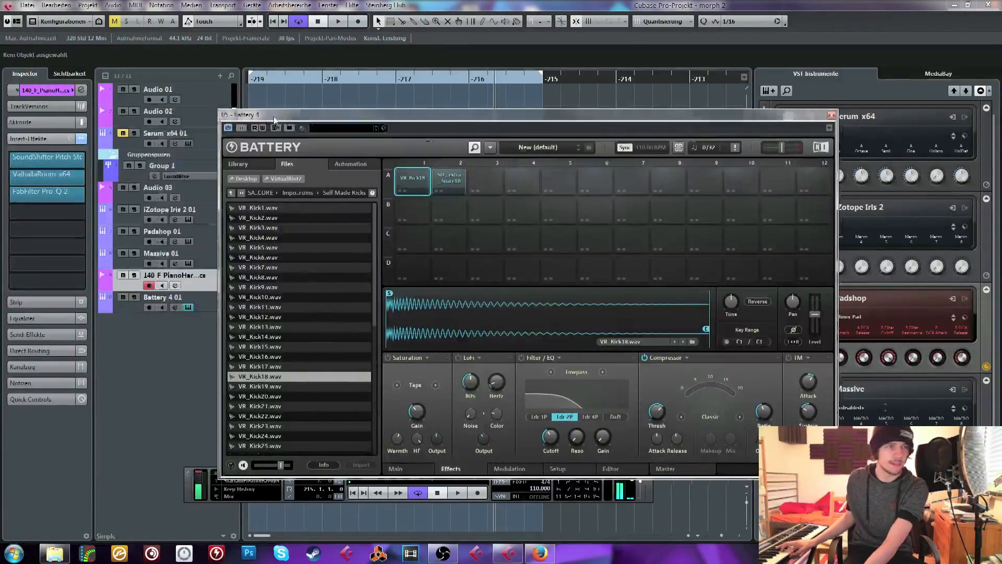
click(154, 302)
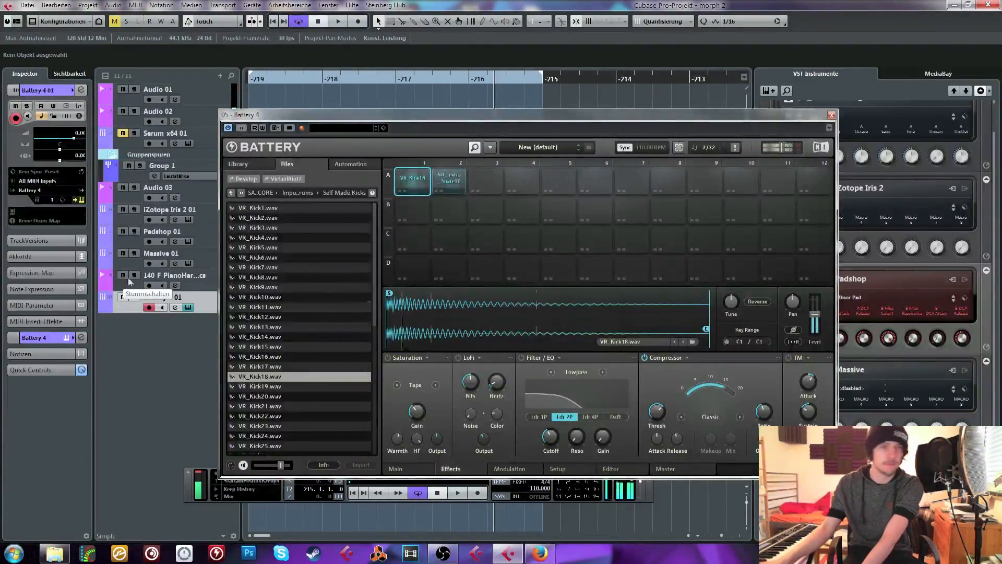
click(263, 425)
scroll(263, 420, down, 2)
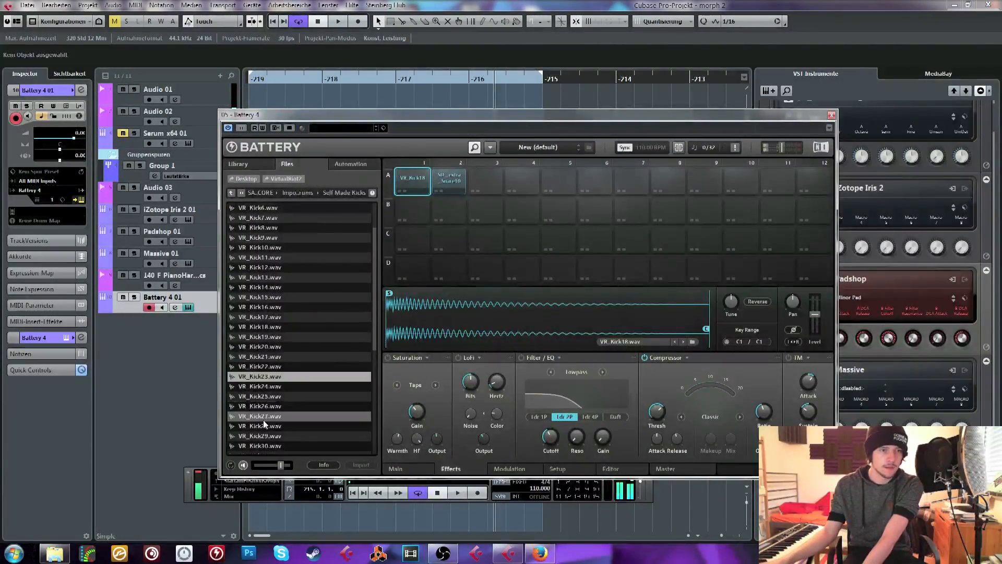
drag(261, 376, 411, 178)
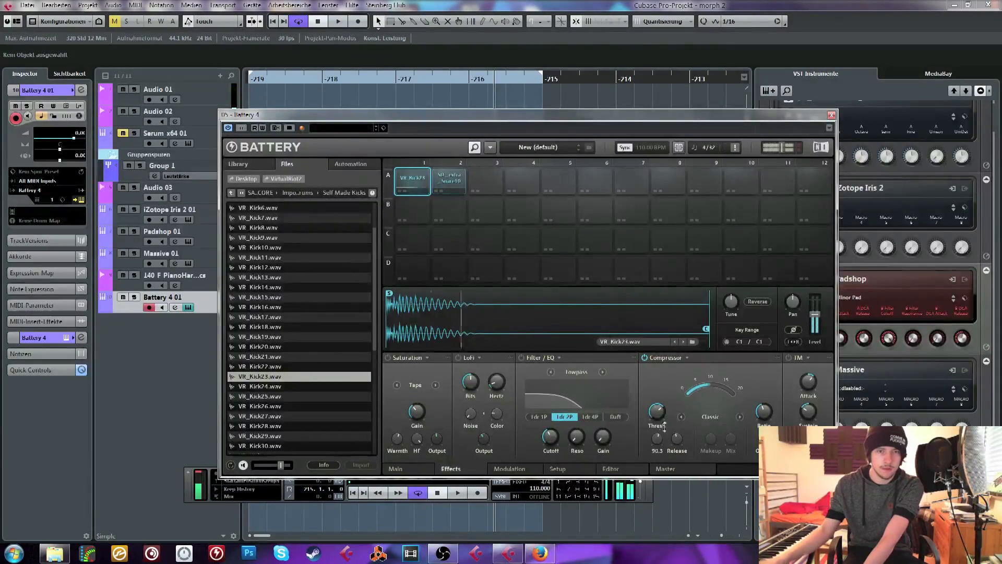
click(684, 339)
click(684, 339)
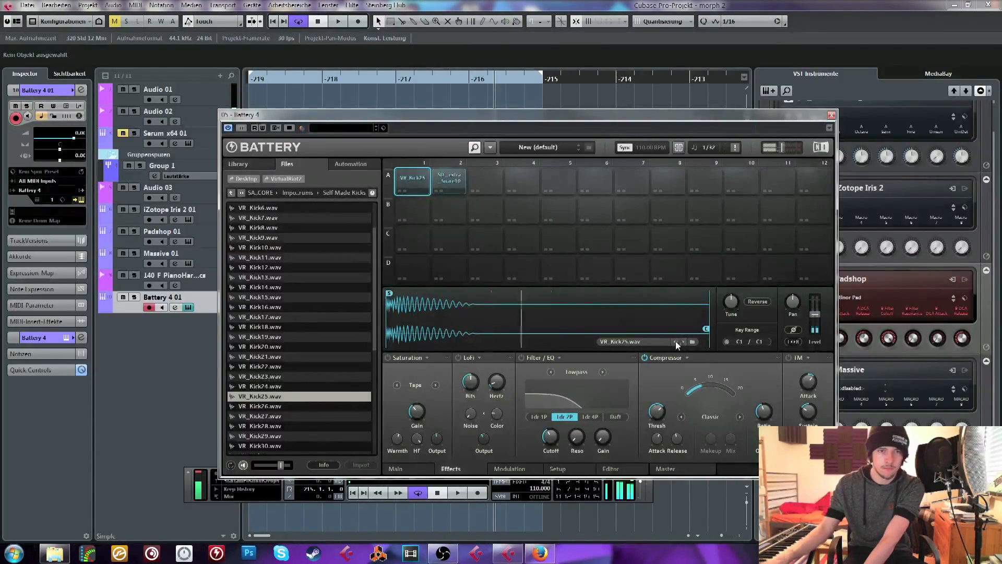
click(675, 340)
Close Battery and draw an empty part on the Battery 4 track from bar -219 to bar -215
click(832, 115)
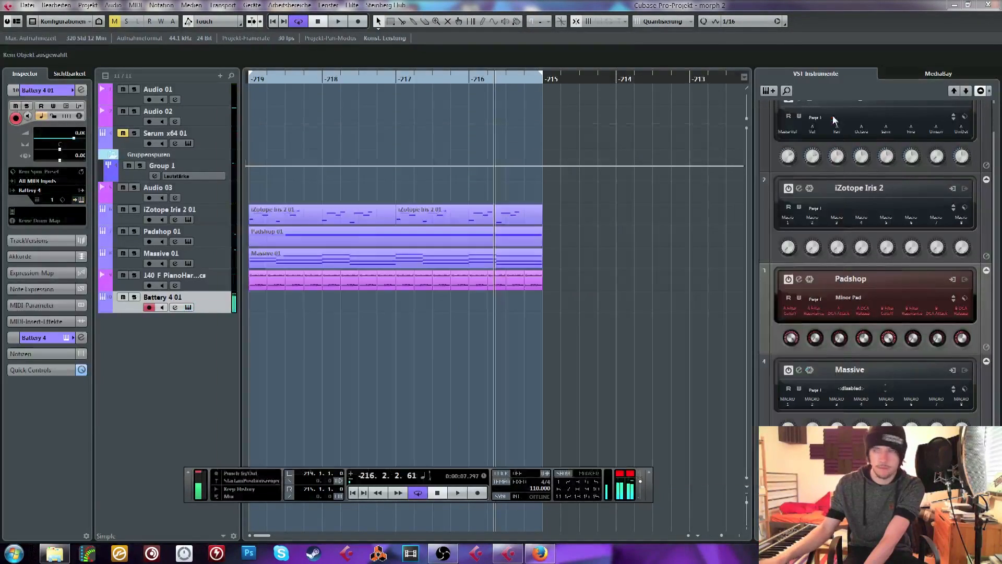
click(478, 265)
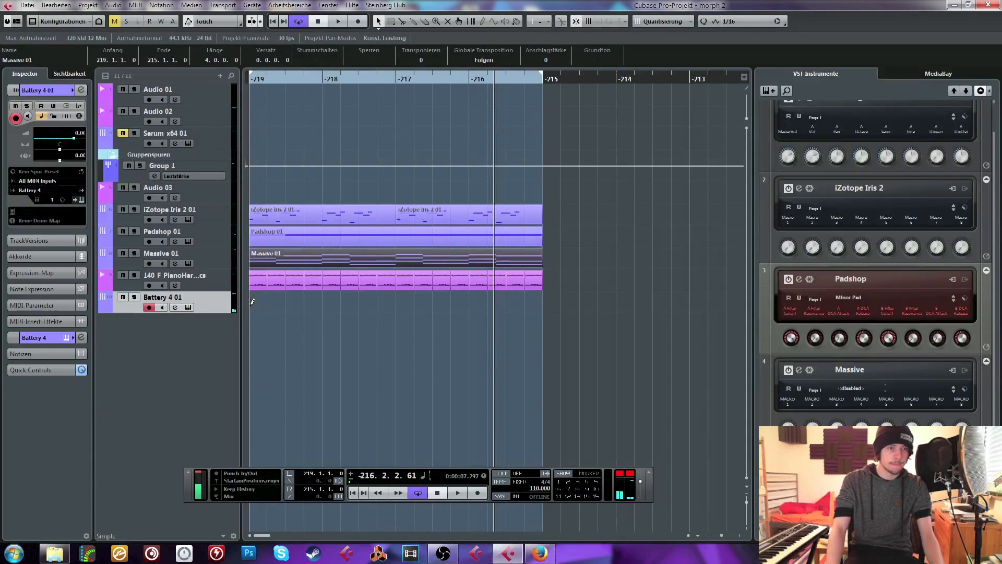
drag(252, 301, 542, 303)
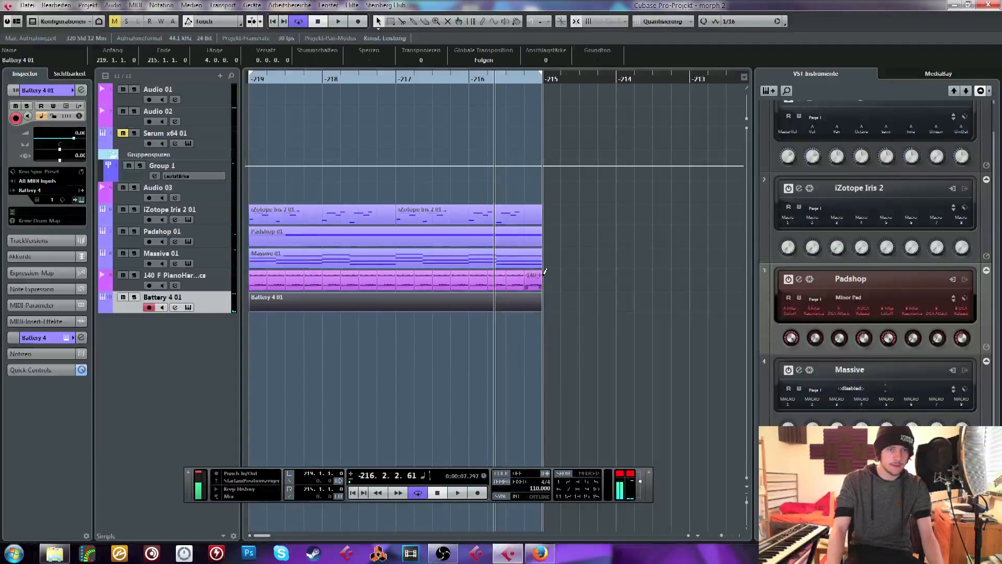
Reopen Battery, audition hi-hats in the Important Drums folder, load Hihat_06.wav into cell A3, and close the plugin
click(189, 307)
click(231, 193)
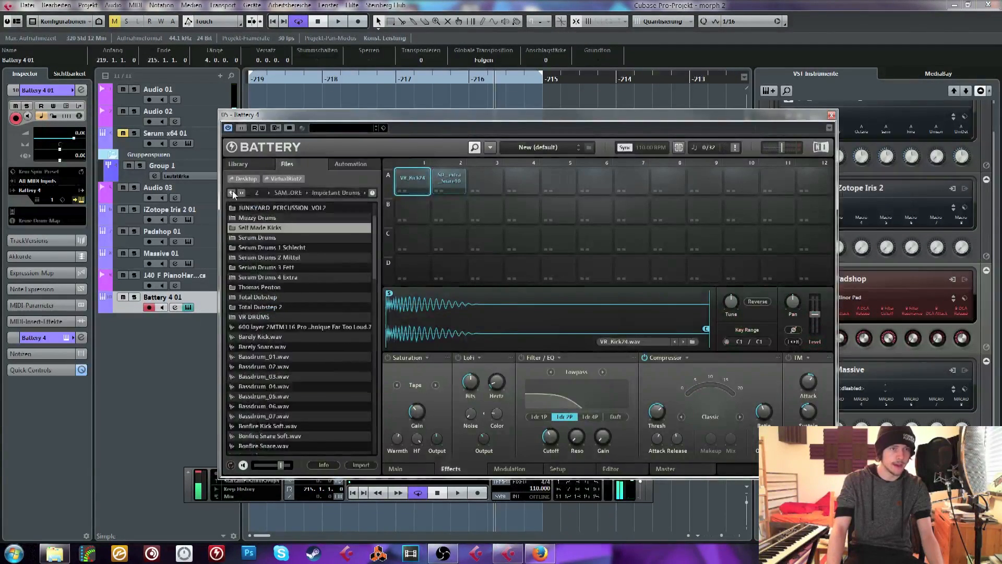
scroll(287, 365, down, 8)
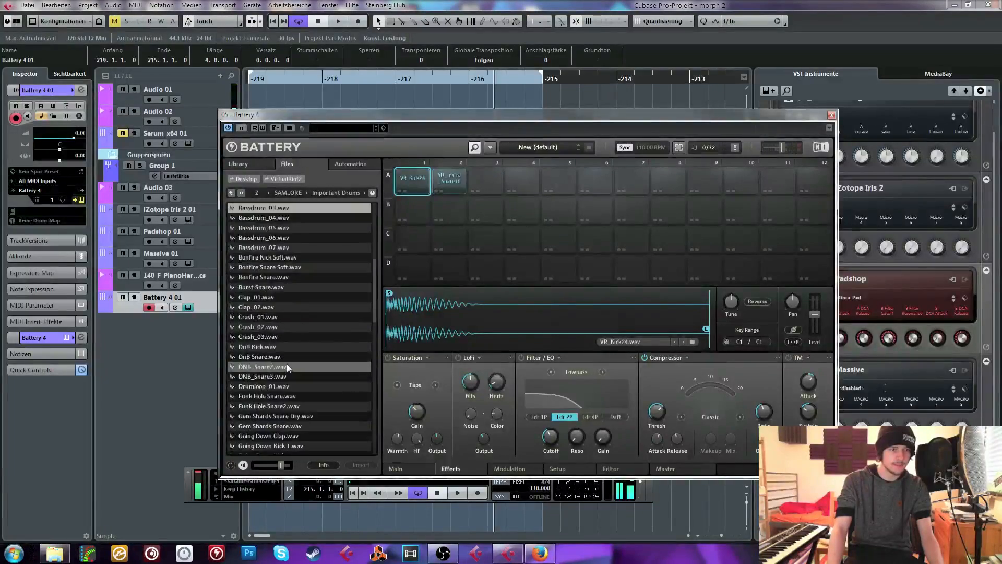
click(272, 336)
click(272, 356)
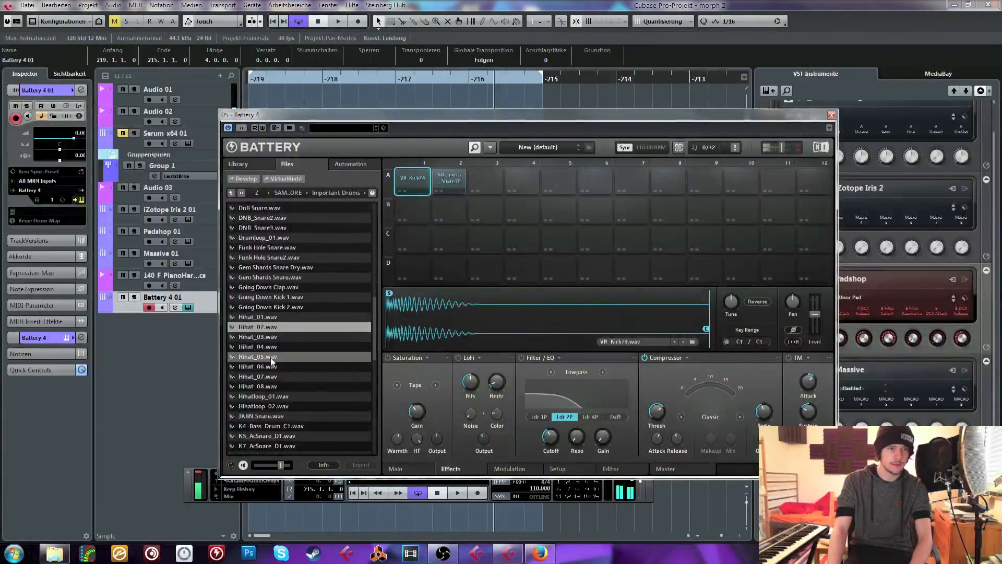
click(274, 367)
drag(491, 194, 484, 179)
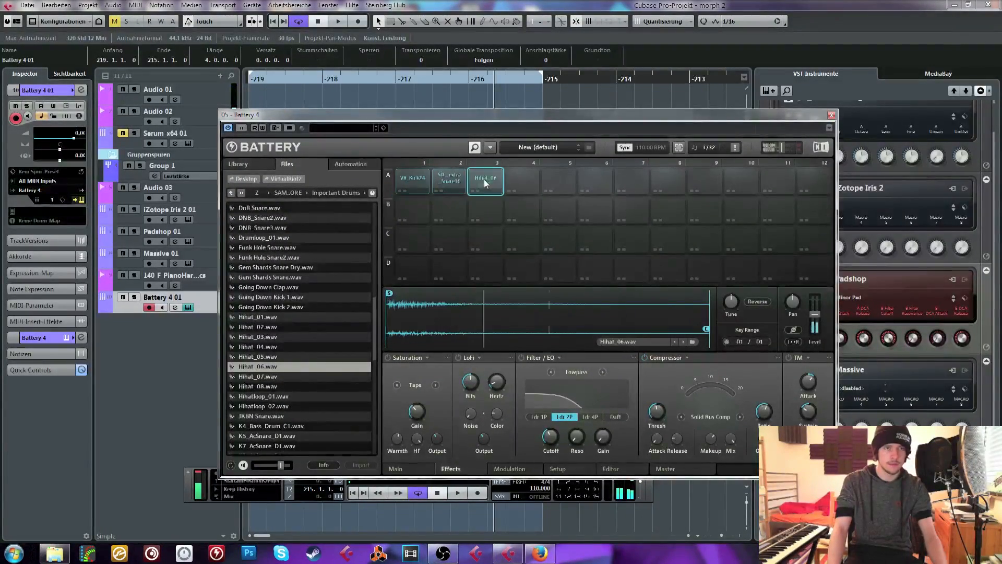
click(831, 114)
Open the Battery part for note editing and draw a C1 kick and C#1 snare pattern across bars -219 and -218
double_click(336, 307)
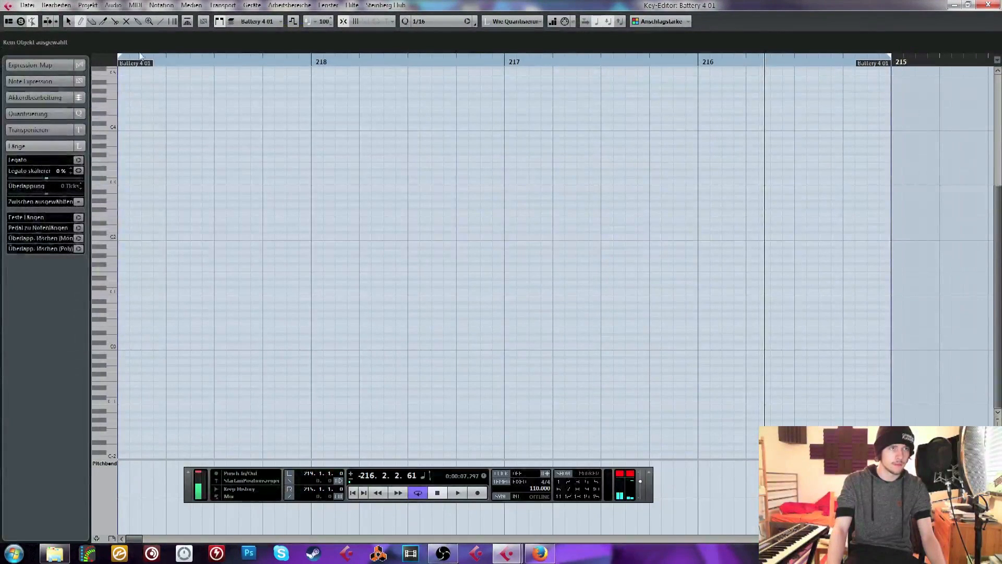
click(124, 290)
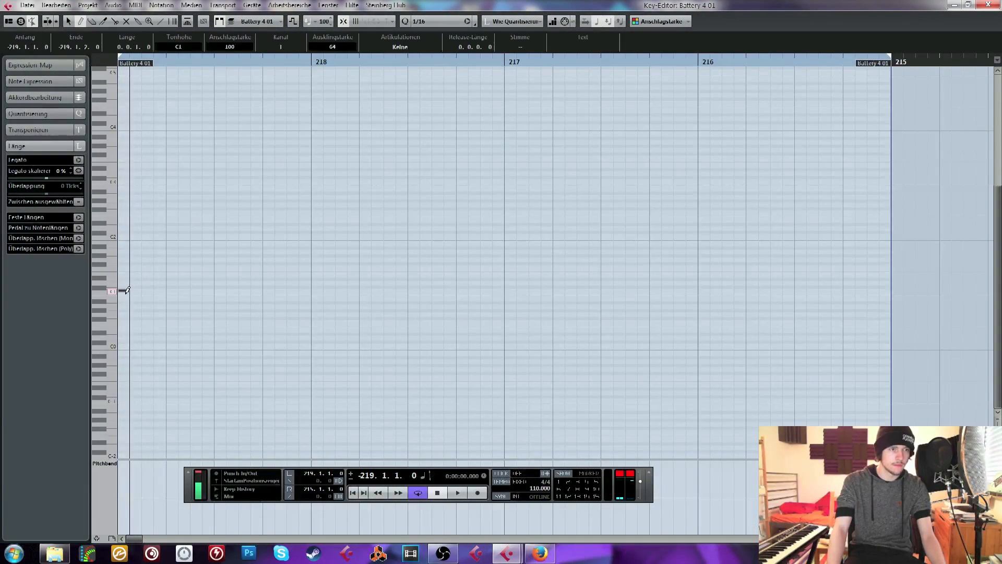
click(171, 287)
click(196, 291)
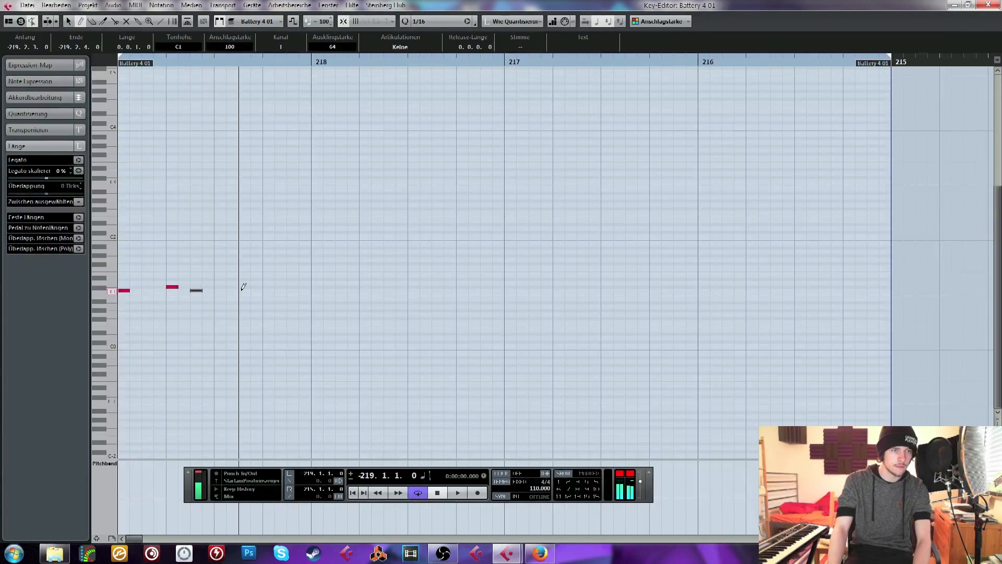
click(244, 290)
click(316, 290)
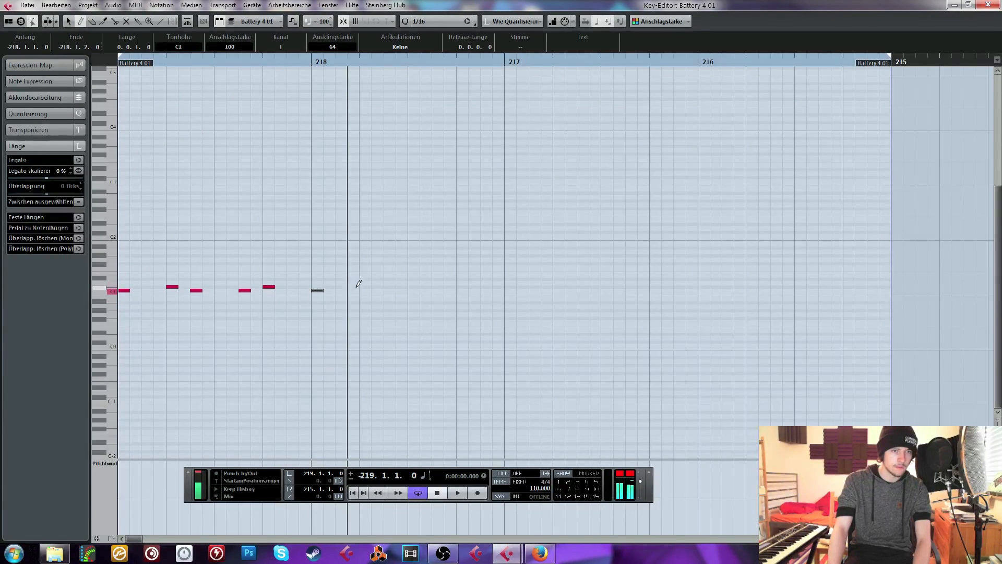
click(365, 286)
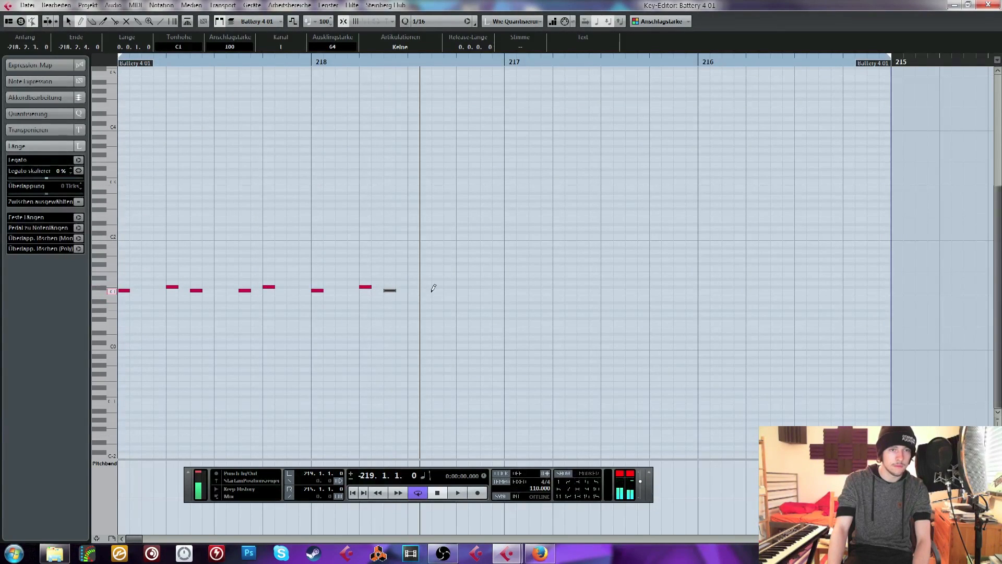
click(462, 287)
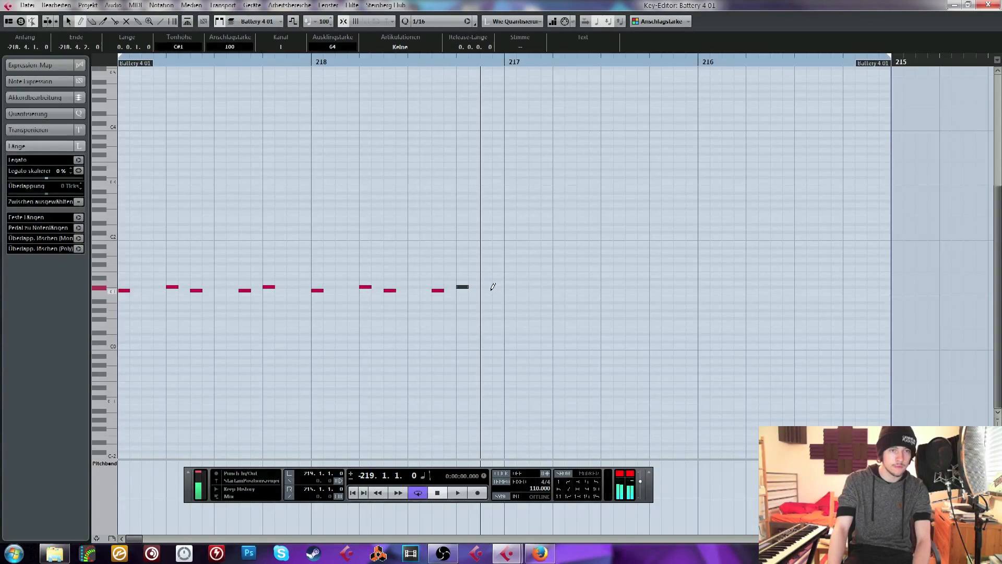
Duplicate the two-bar kick and snare pattern to bar -217 and add C1 kicks at -218.4.3 and -216.4.3
click(244, 290)
click(988, 5)
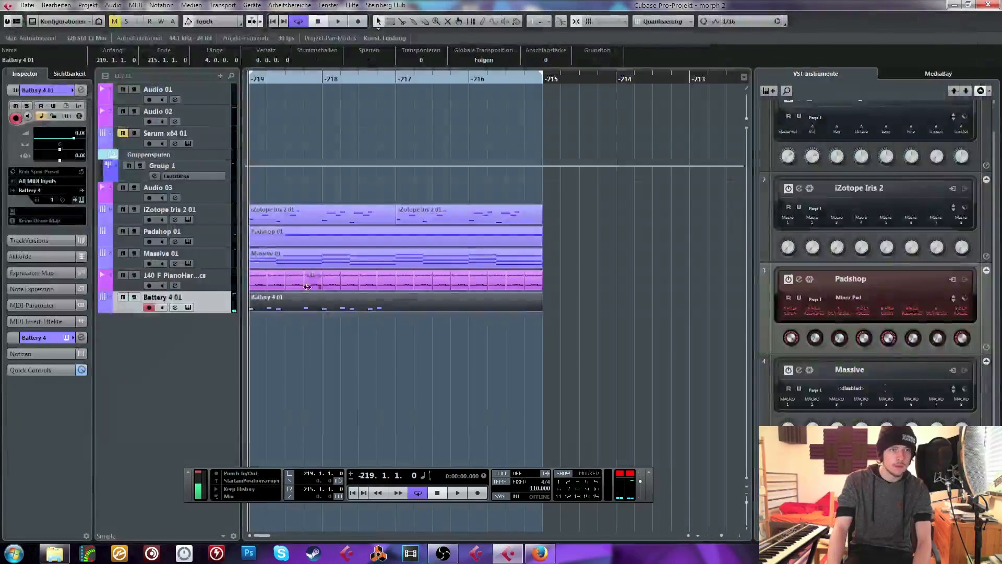
double_click(309, 307)
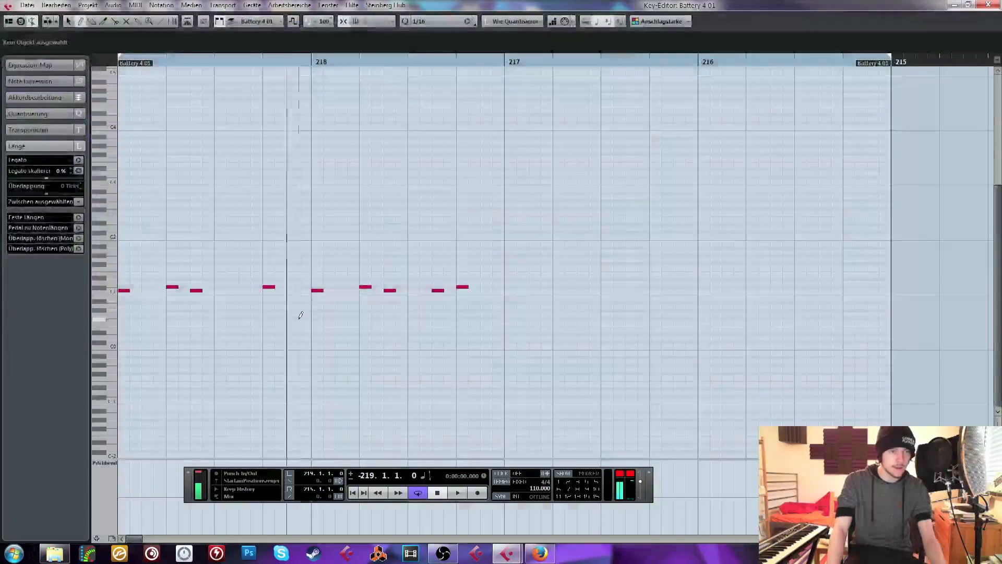
click(501, 62)
drag(500, 61, 81, 67)
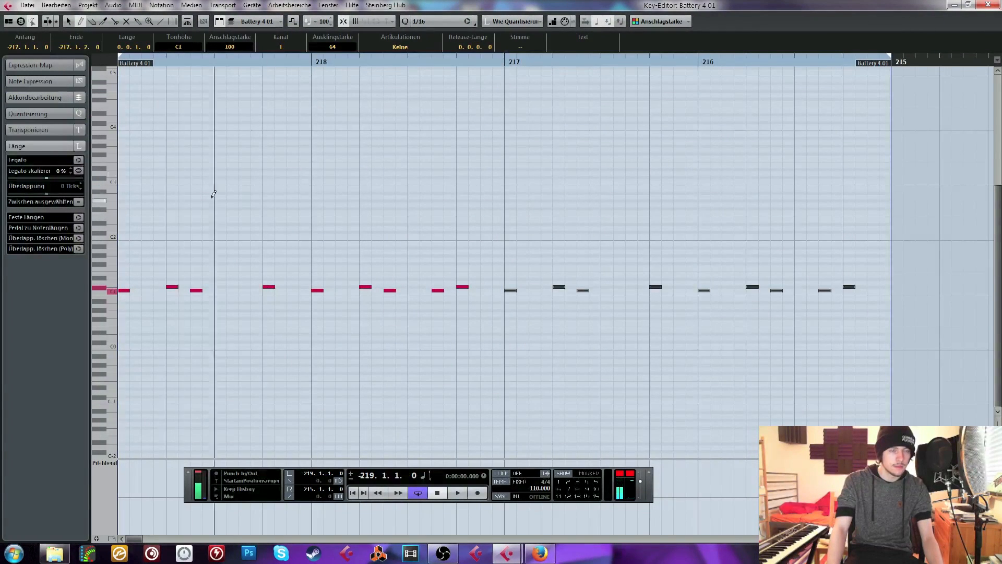
click(487, 290)
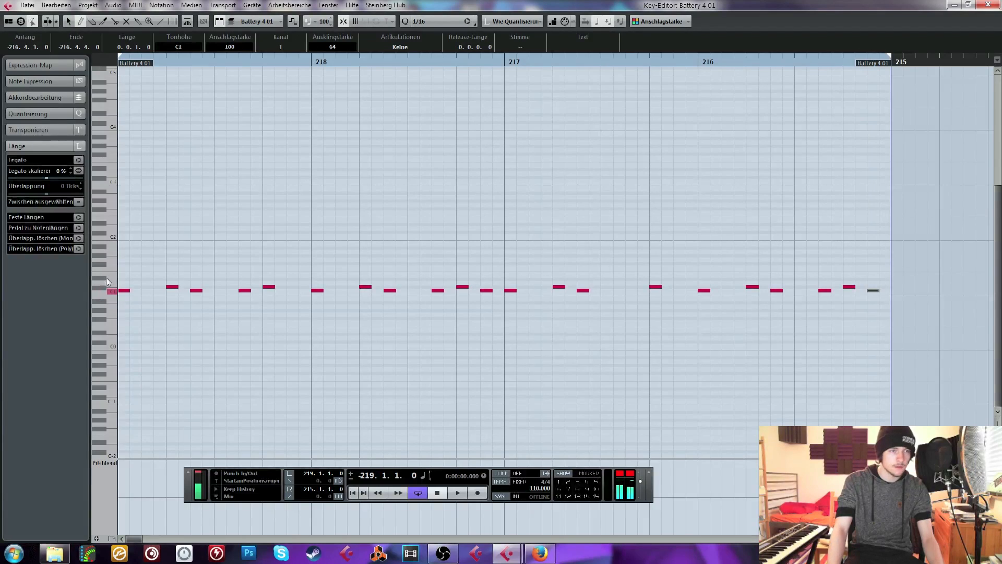
Draw D1 hi-hat notes on the third sixteenth of each beat in bar -219
click(147, 283)
click(196, 282)
click(245, 282)
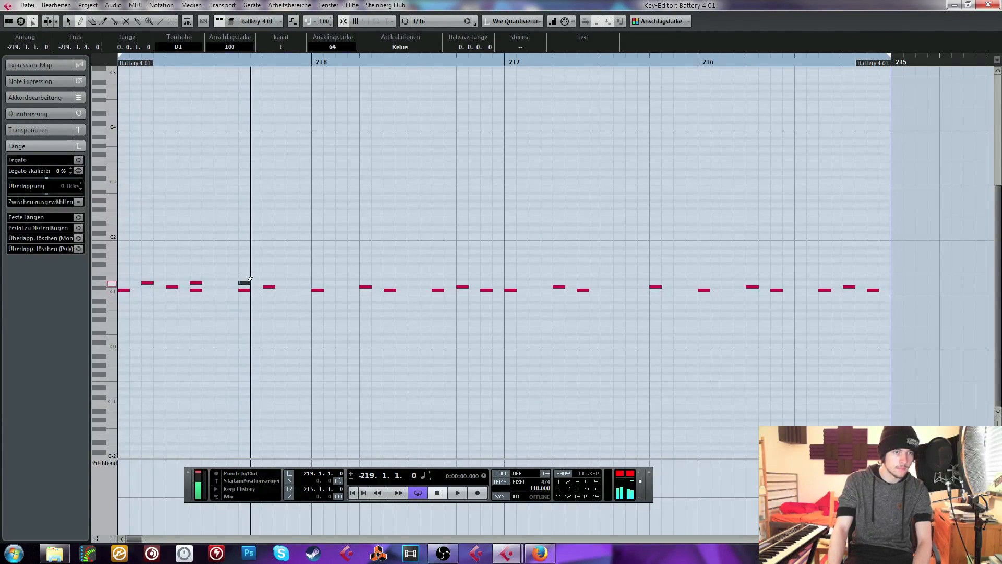
click(293, 282)
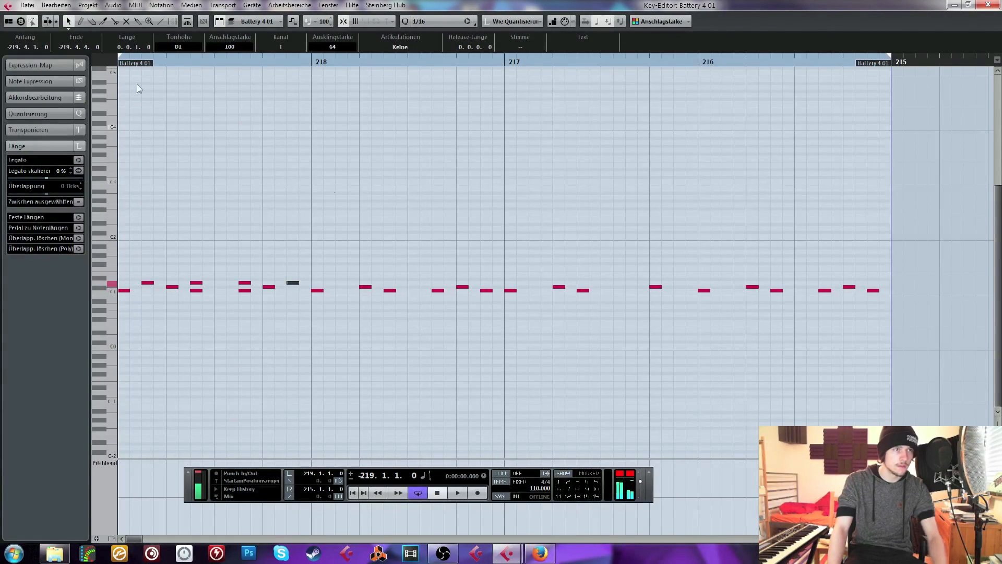
Copy the D1 hi-hat notes into bar -218, then repeat the two-bar hi-hat pattern across bars -217 and -216
drag(361, 187, 139, 285)
click(333, 63)
key(ctrl+v)
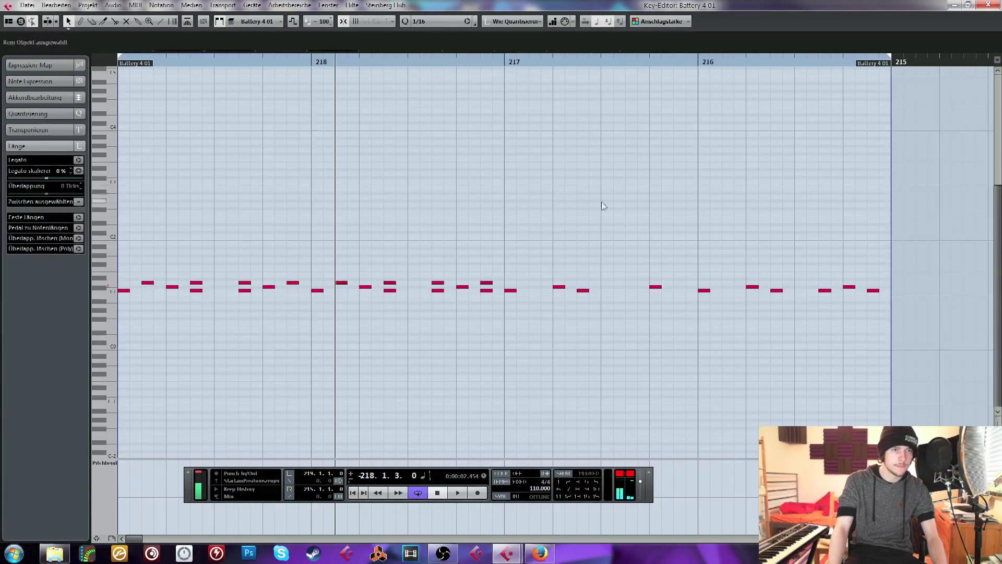
drag(601, 202, 84, 283)
key(ctrl+c)
click(528, 61)
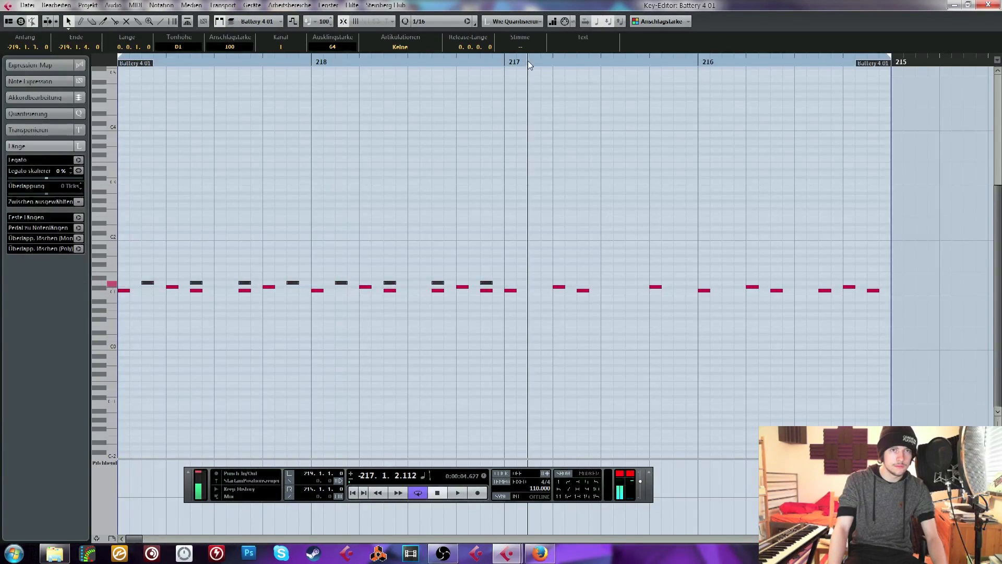
key(ctrl+v)
drag(308, 63, 115, 73)
click(346, 151)
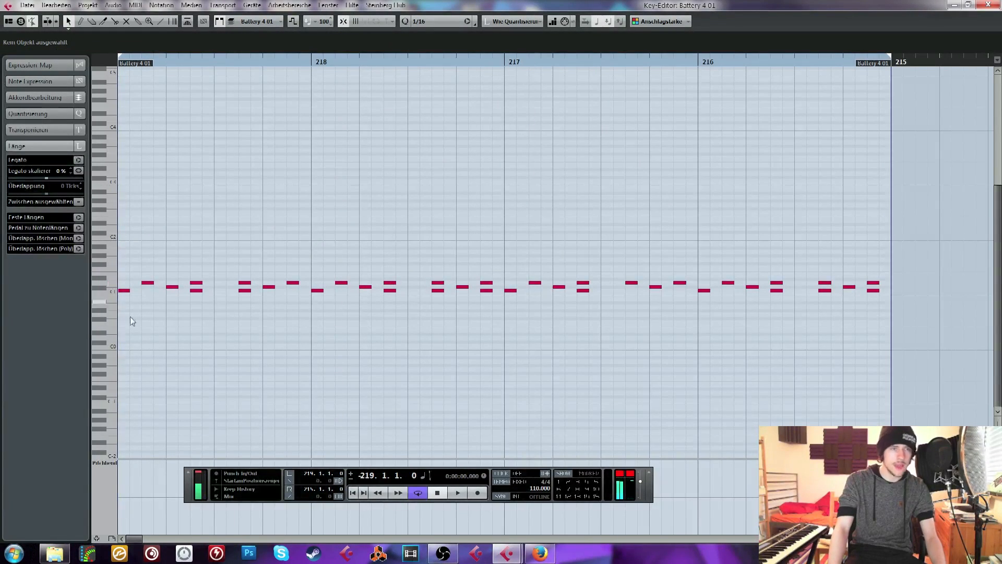
Copy all D1 hi-hat notes to D#1 one sixteenth earlier and to E1 one sixteenth later, then close the note editor
drag(134, 264, 898, 285)
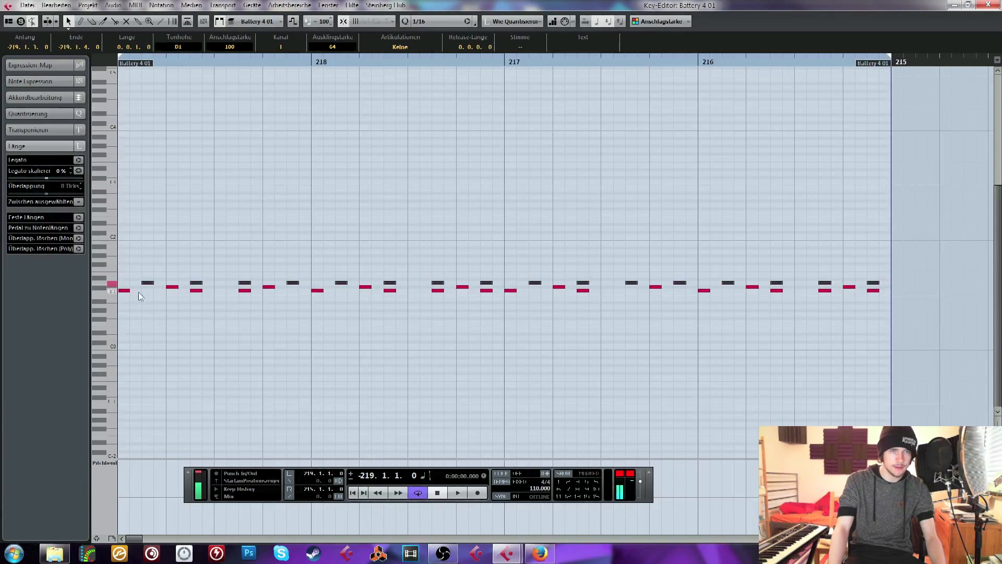
drag(143, 282, 166, 277)
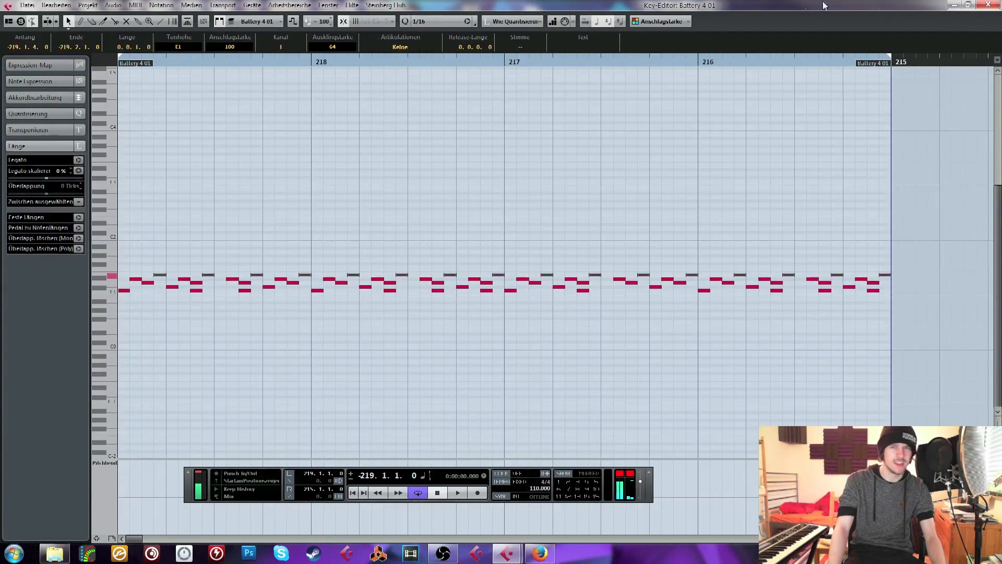
click(987, 5)
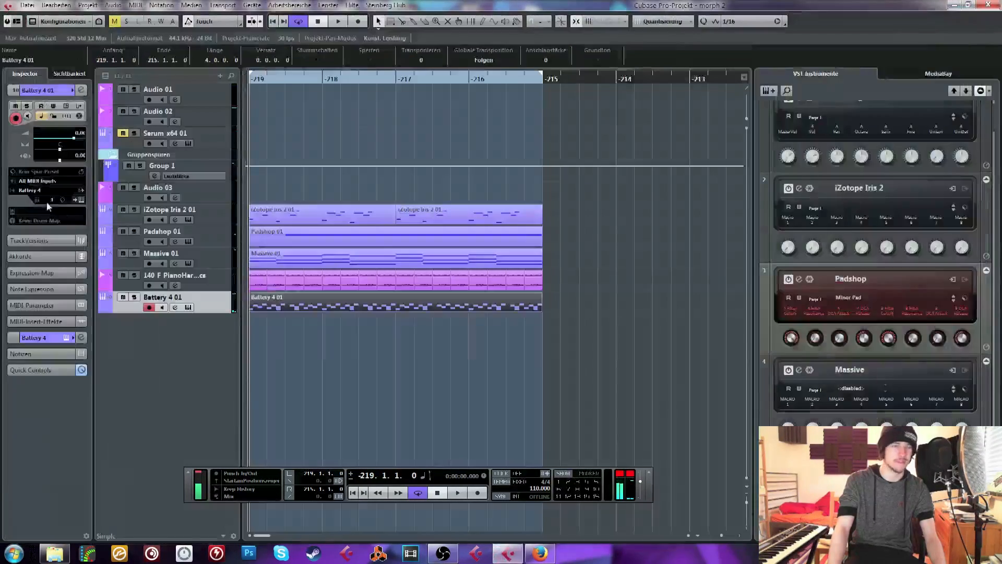
Open the Battery 4 instrument and browse its files back to the start of the SAMPLE CORE folder
click(66, 107)
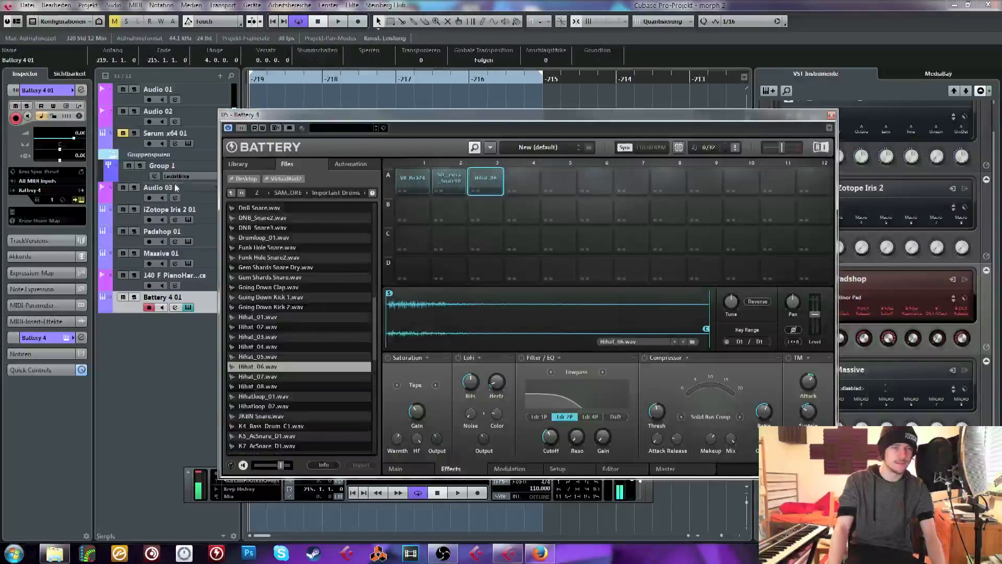
click(231, 193)
click(231, 194)
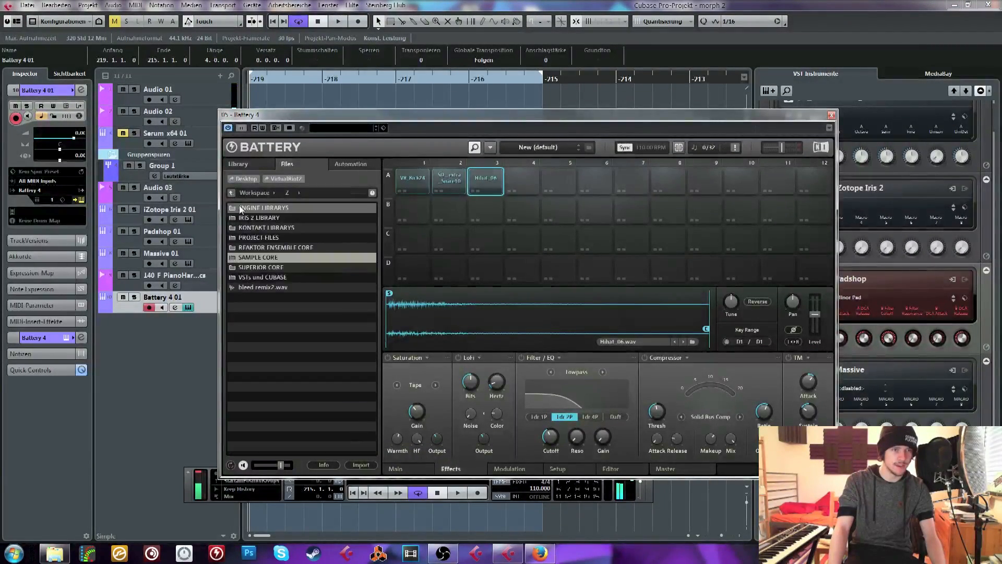
double_click(256, 256)
scroll(316, 316, up, 2)
scroll(316, 315, up, 15)
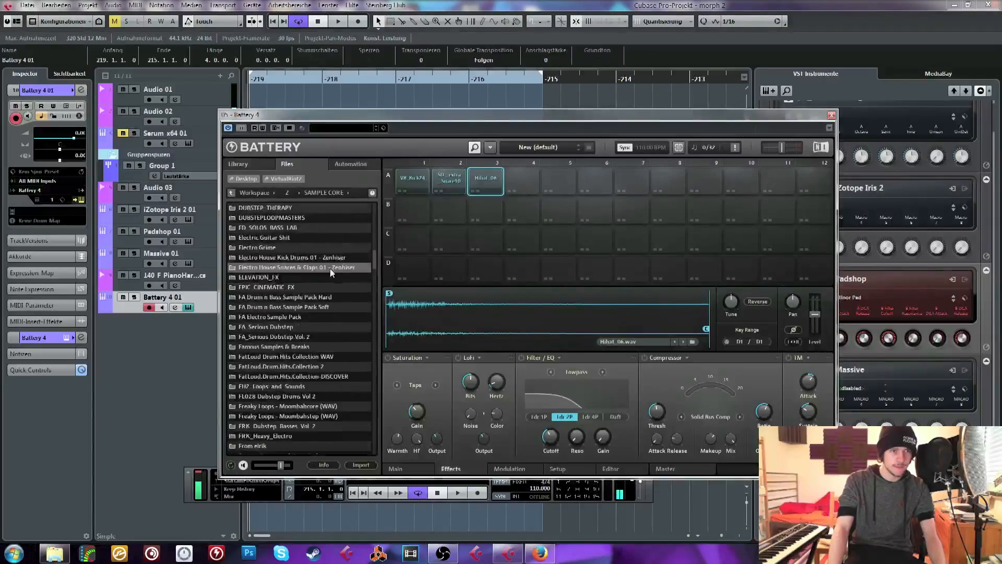
scroll(295, 281, up, 8)
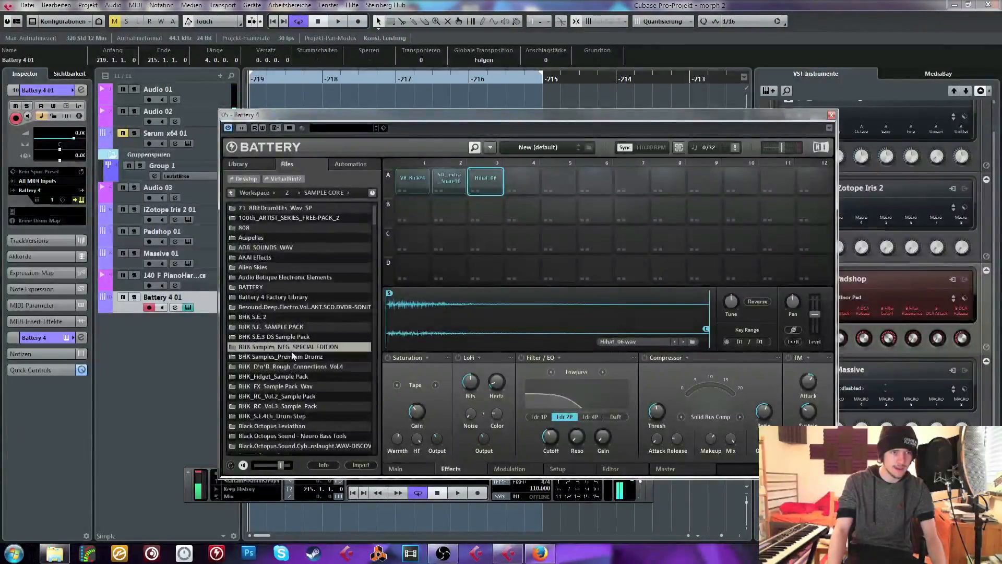
Load BHK_Hihat (5).wav and BHK_Hihat (11).wav from BHK Samples_Premium Drumz, BHK_Hihats_24 Bit, into cells A4 and A5
click(291, 355)
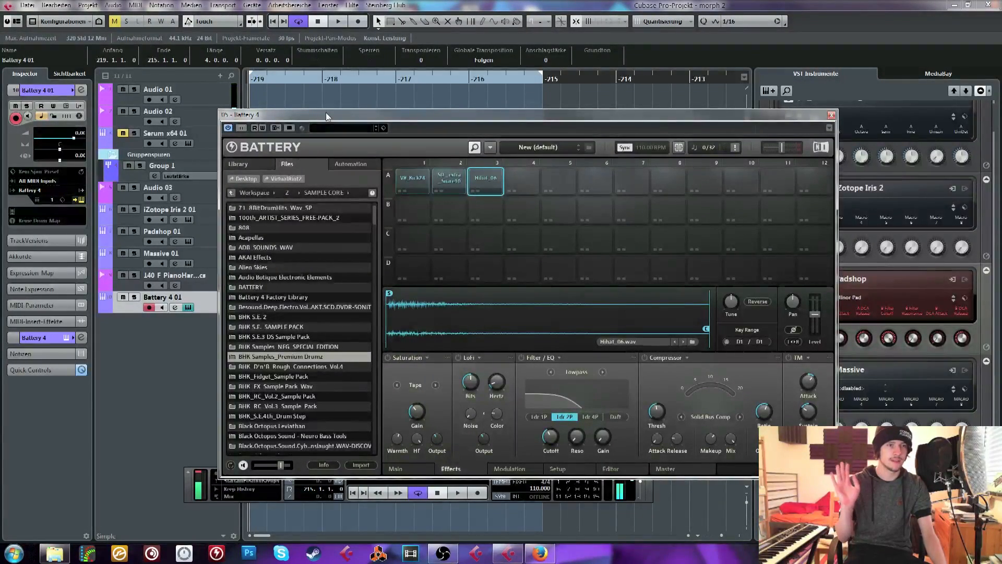
key(Return)
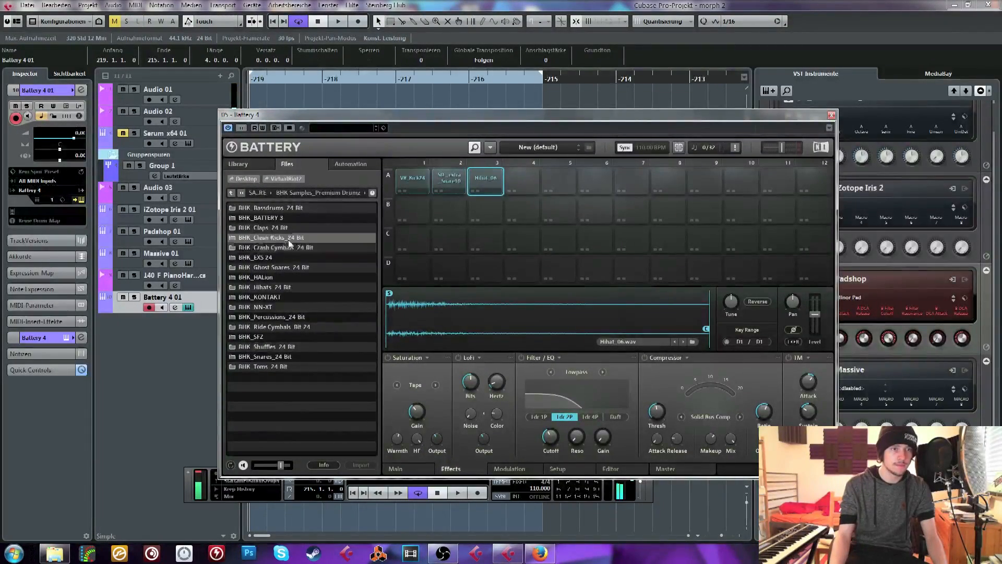
double_click(283, 288)
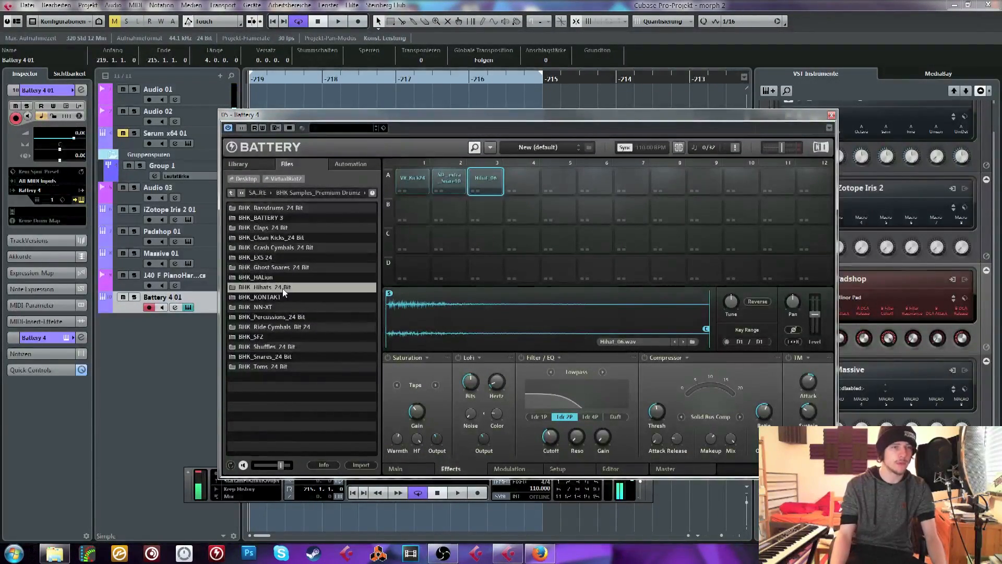
drag(257, 249, 517, 188)
drag(266, 308, 557, 183)
Play the loop with the added hi-hats and check the notes of the Battery part
key(space)
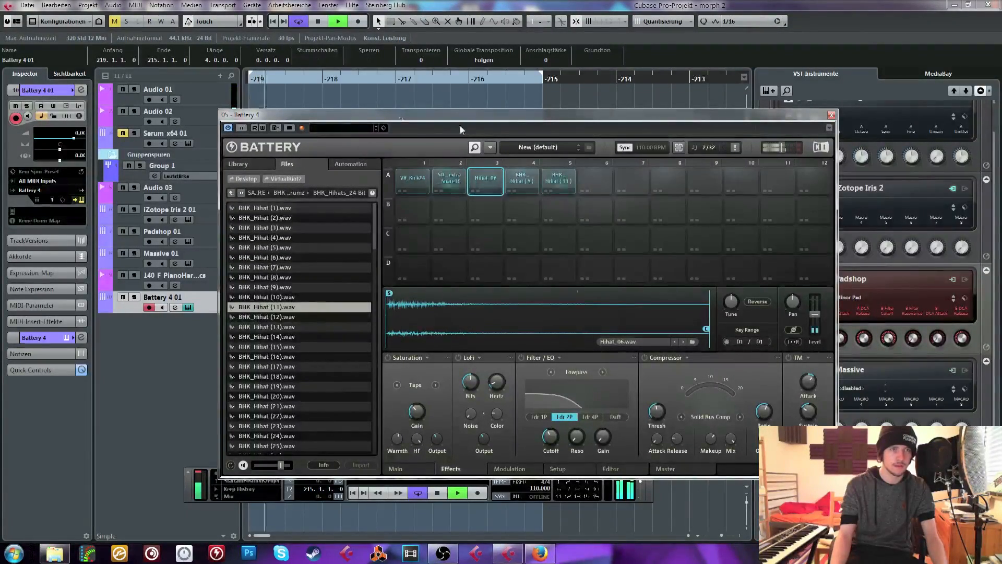
click(832, 114)
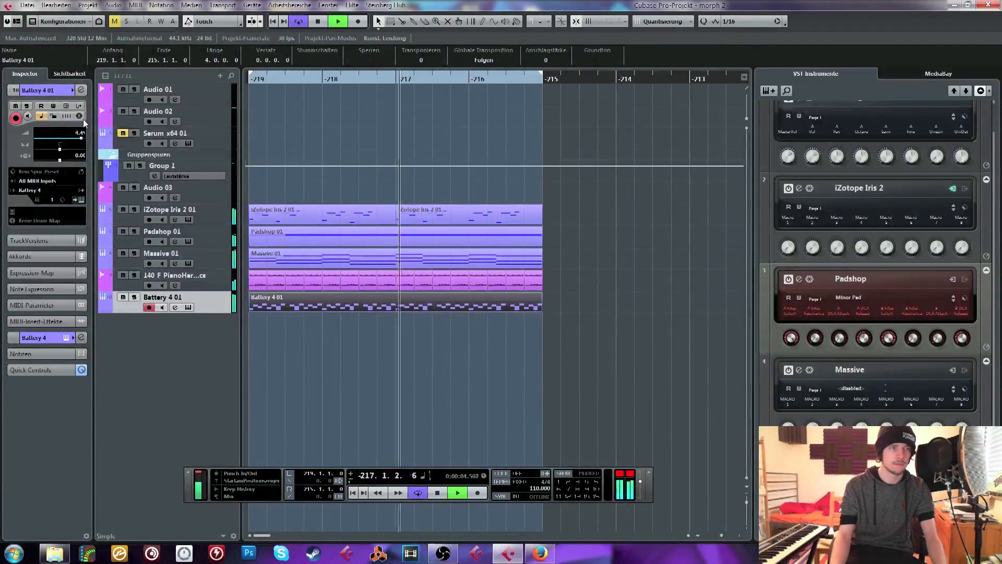
double_click(292, 302)
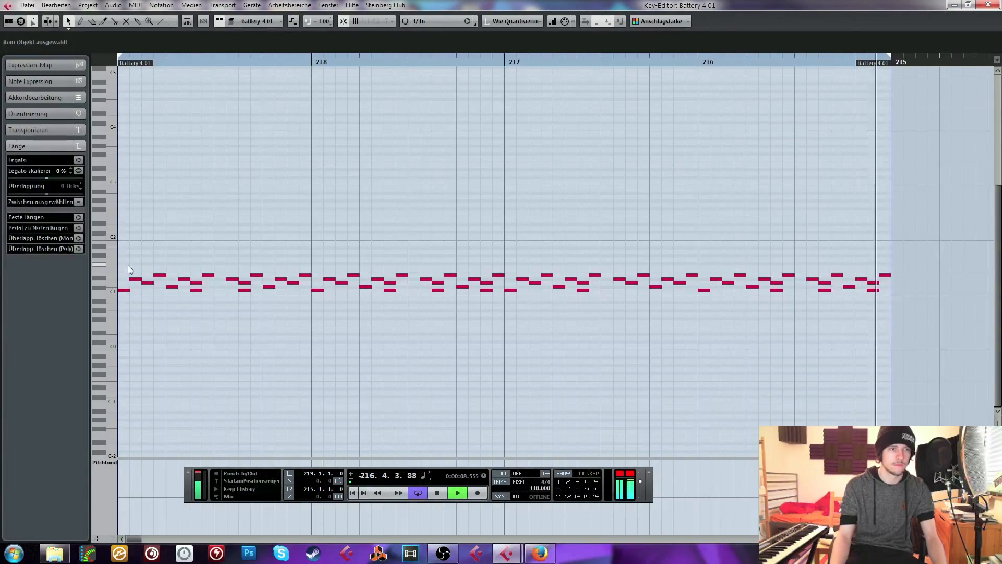
key(space)
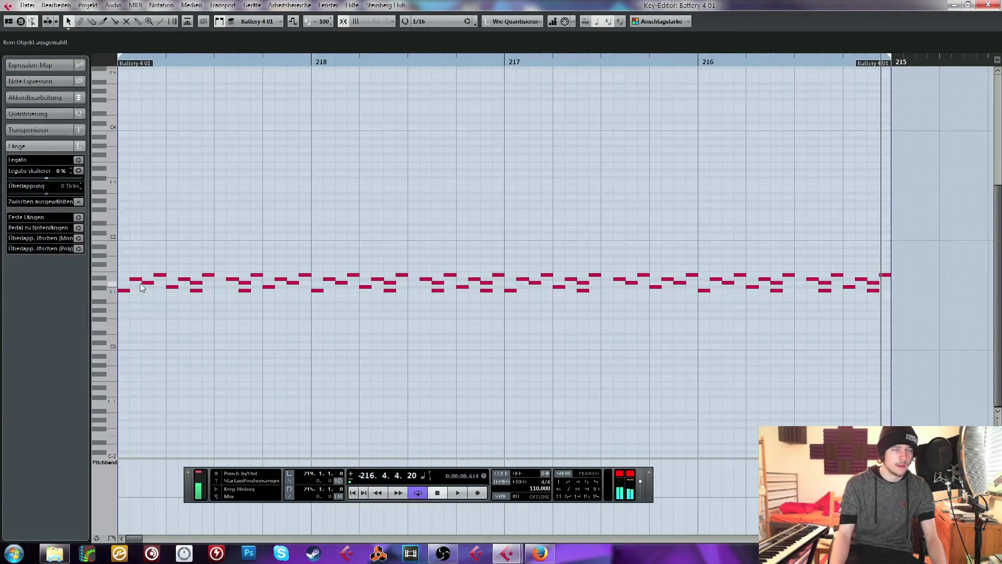
click(988, 5)
Add one stereo group track to the project
right_click(174, 355)
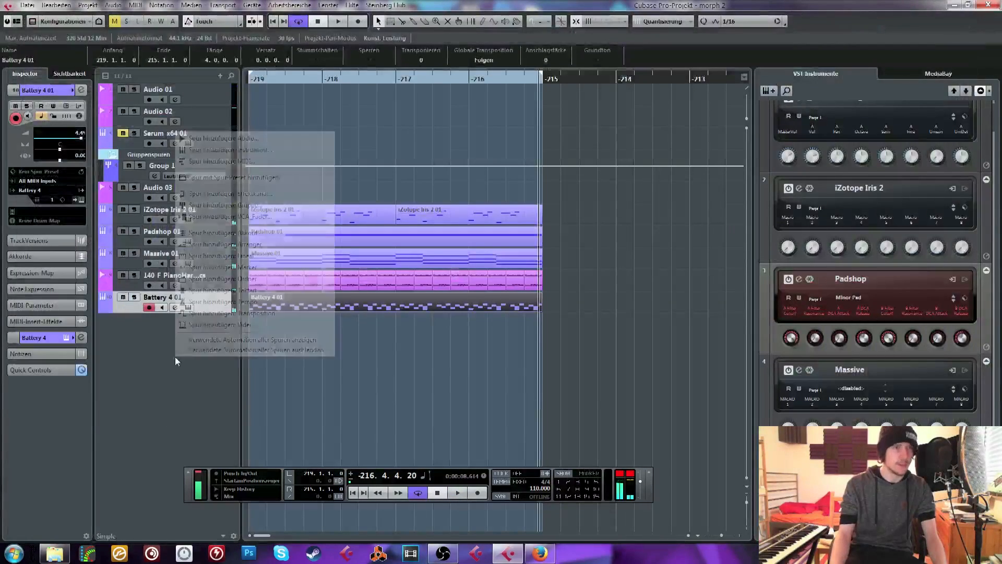
click(263, 205)
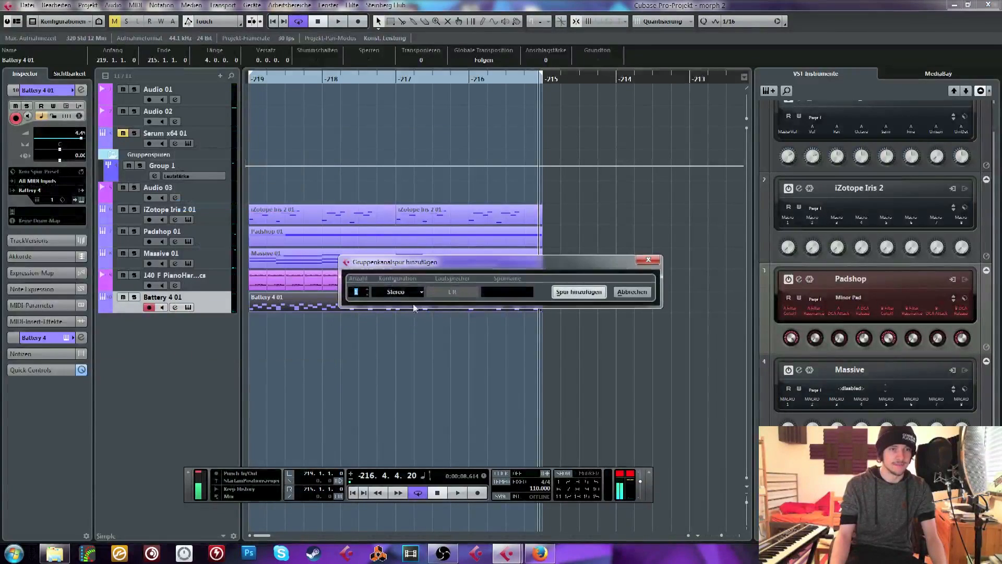
click(579, 292)
right_click(173, 166)
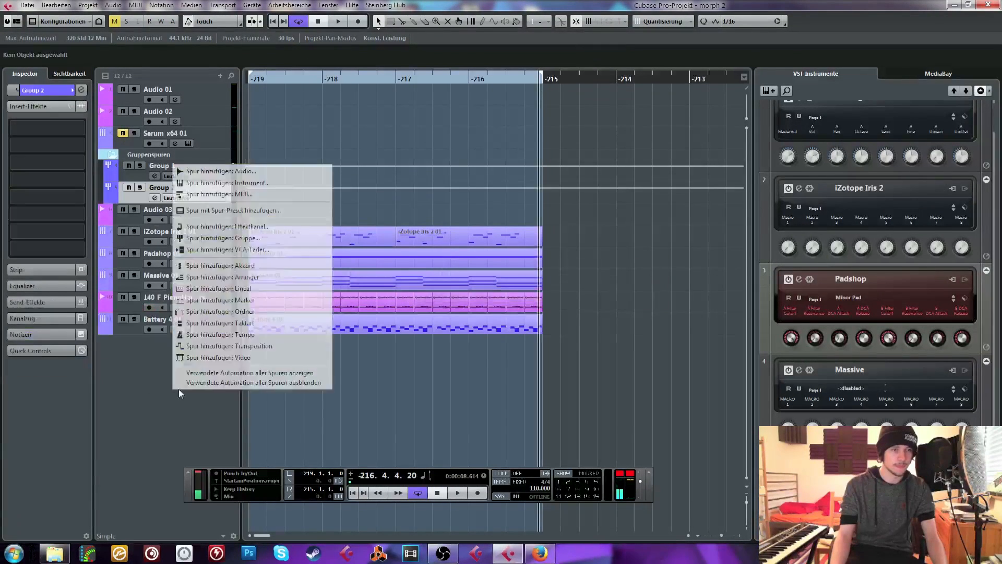
click(251, 193)
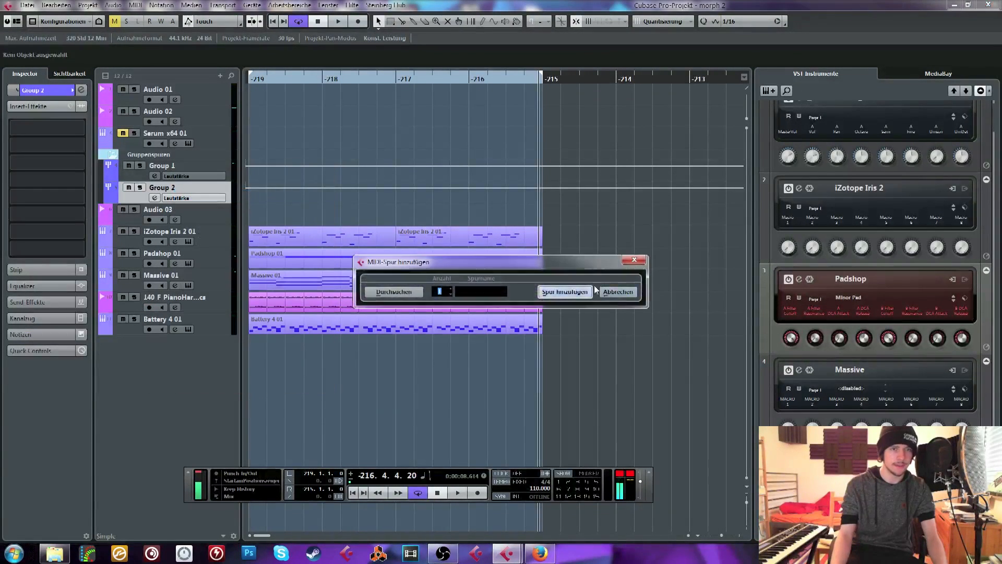
click(618, 292)
Add one new audio track to the project
right_click(147, 156)
click(245, 161)
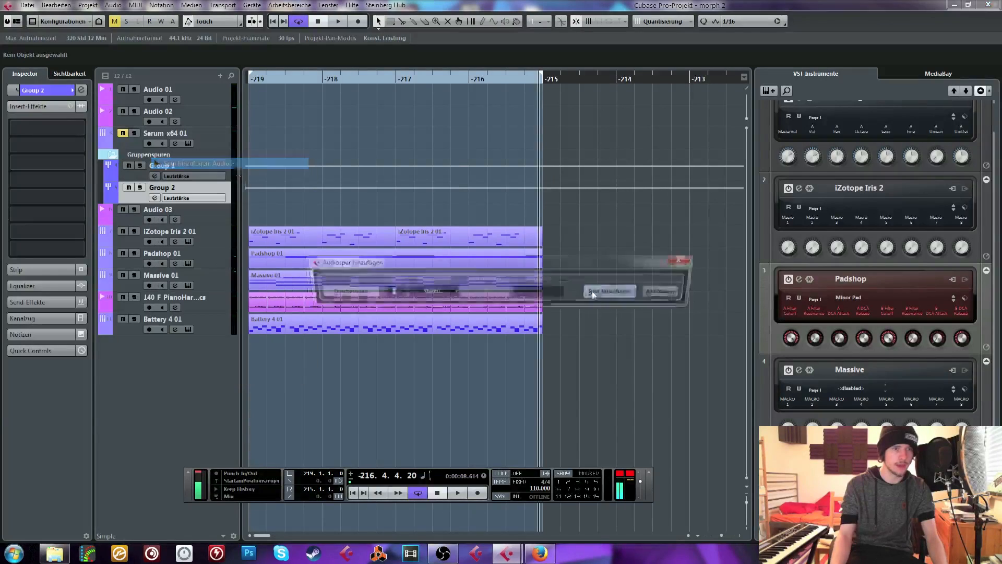
click(614, 292)
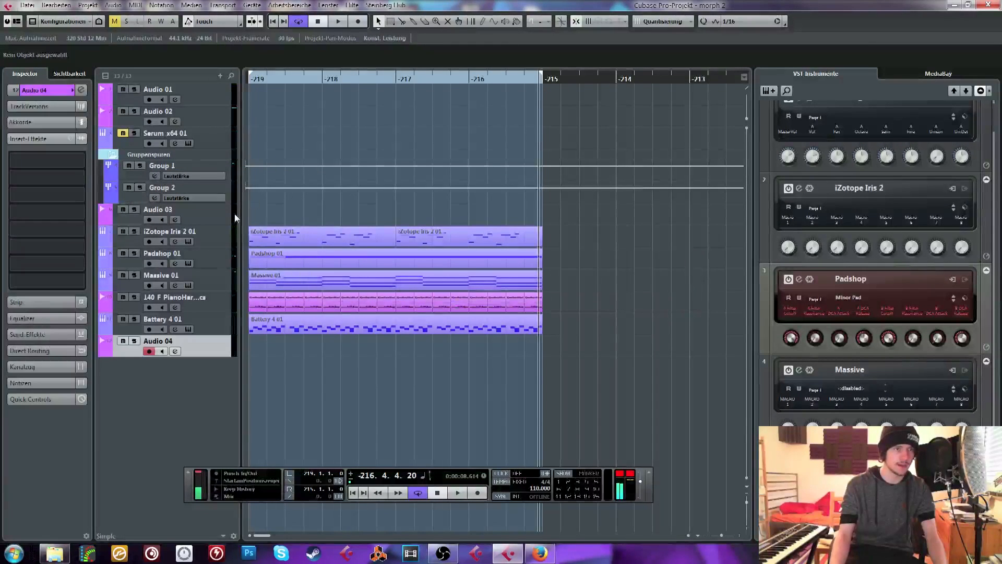
Rename the Group 2 track as Sidechain and open the effect selection for its first insert slot
double_click(165, 189)
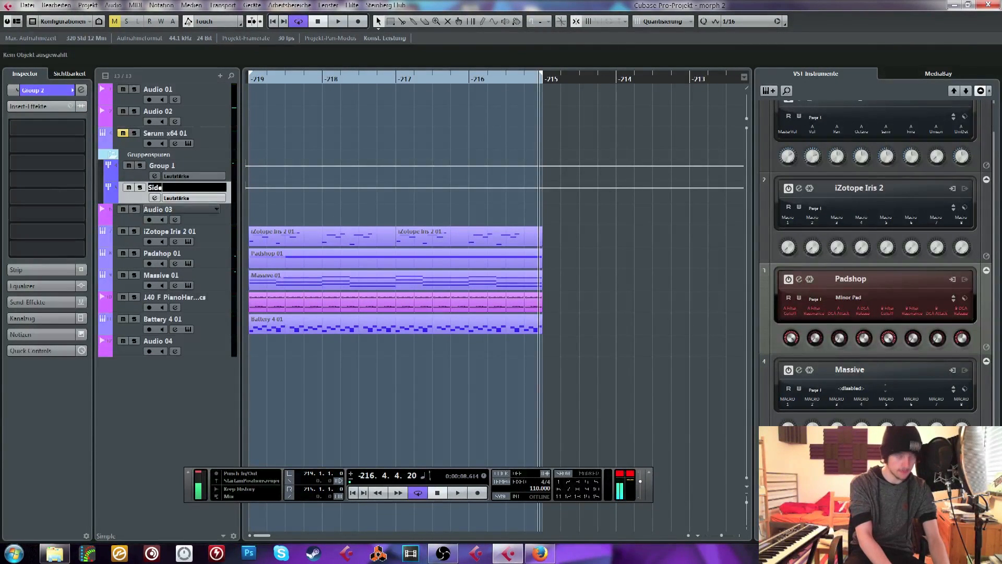
key(Return)
click(66, 124)
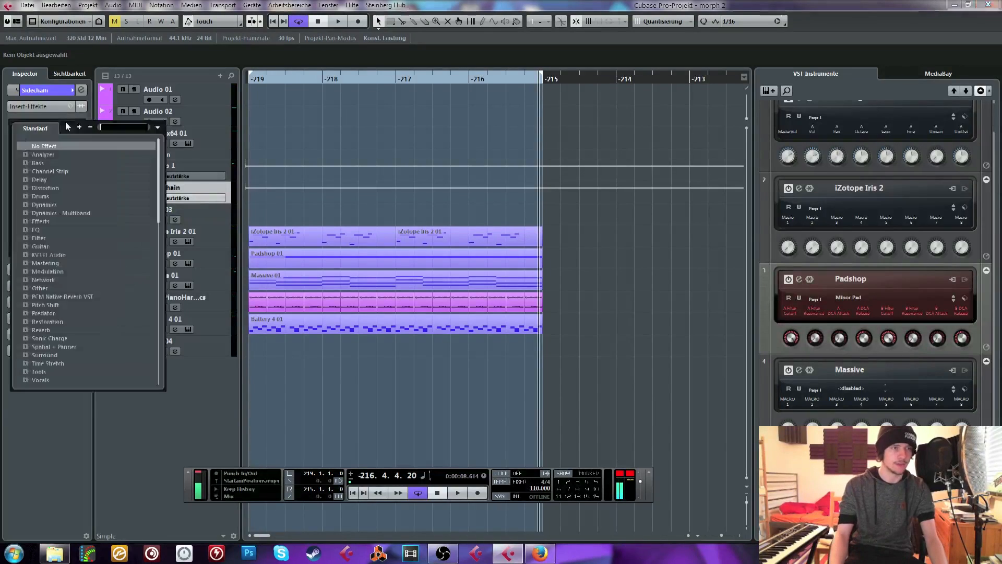
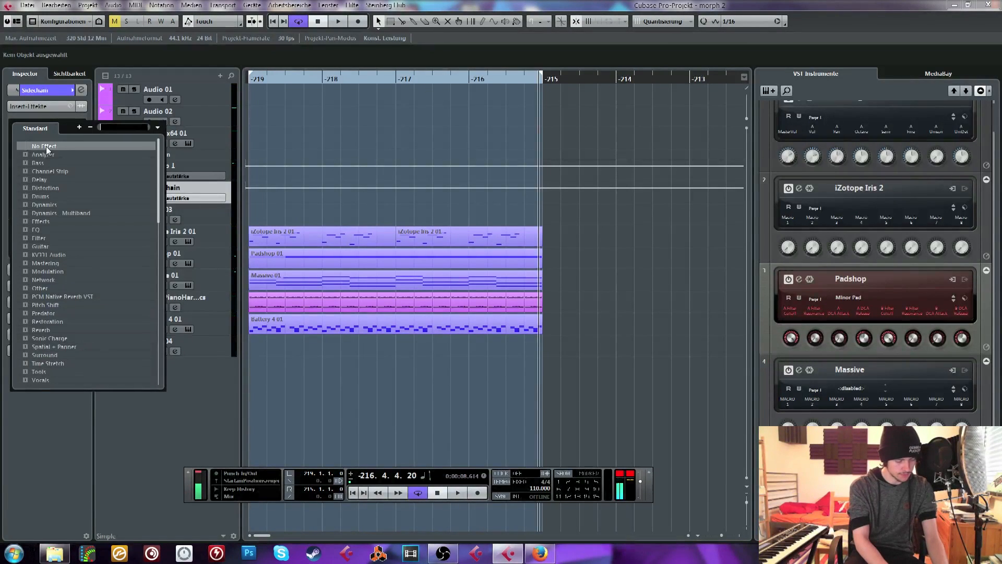
Load Compassion into the Sidechain group's first insert, turn on its sidechain, lower the threshold to -22.88 dB and adjust the ratio
text(compres)
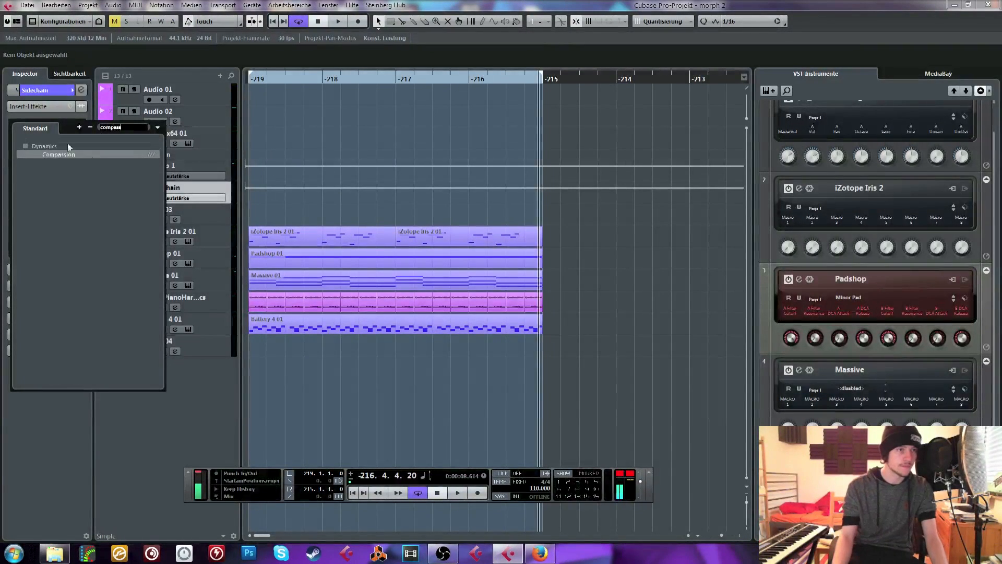
click(48, 153)
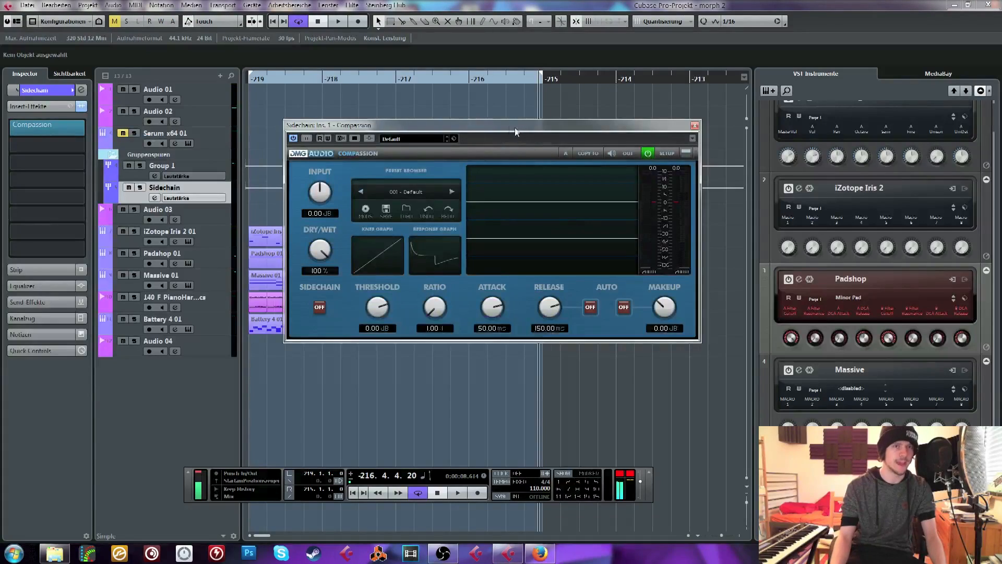
drag(516, 130, 403, 179)
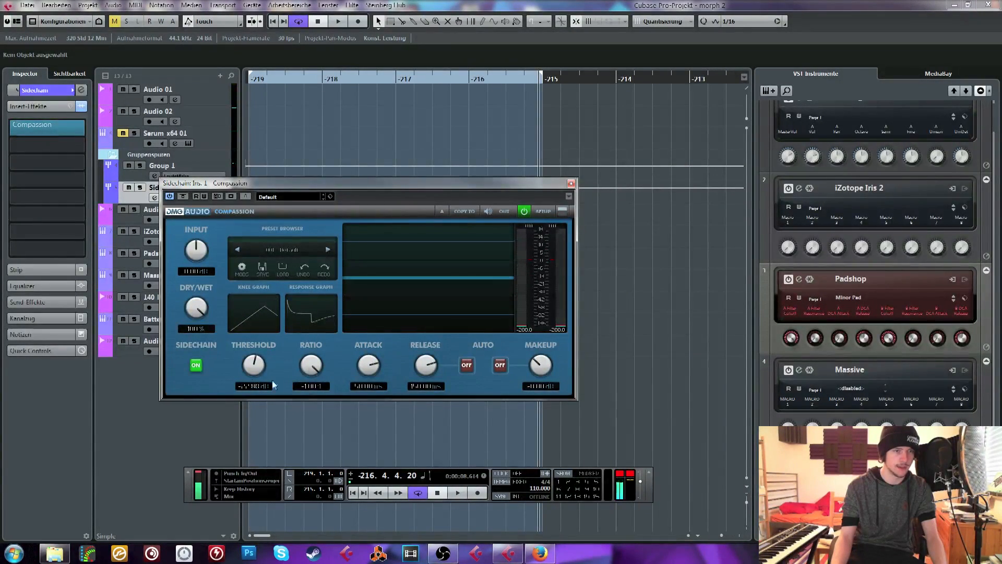
Set Compassion's attack to 6.29 ms and release to 80.93 ms, and close the plug-in window
drag(371, 386, 374, 396)
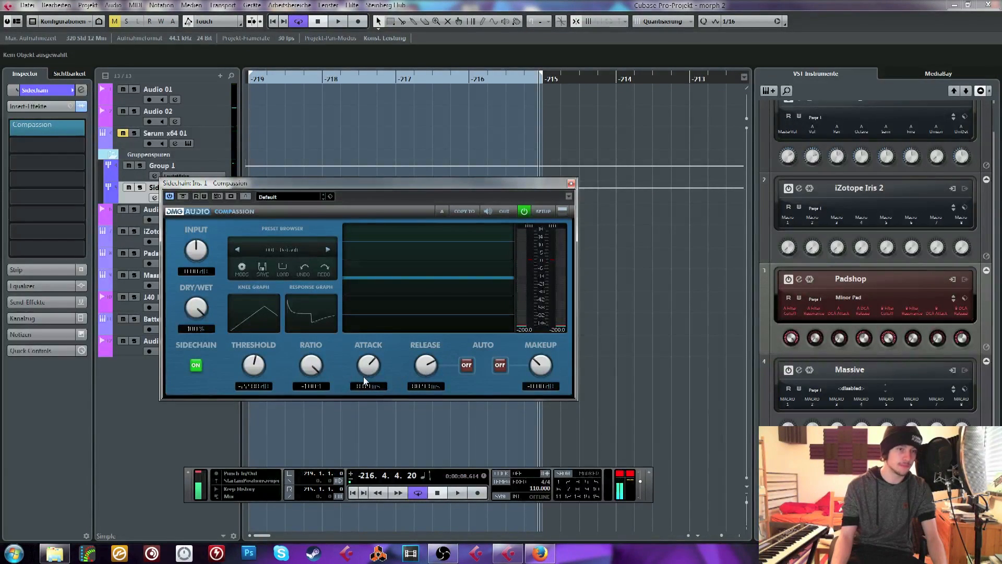
drag(367, 373, 405, 369)
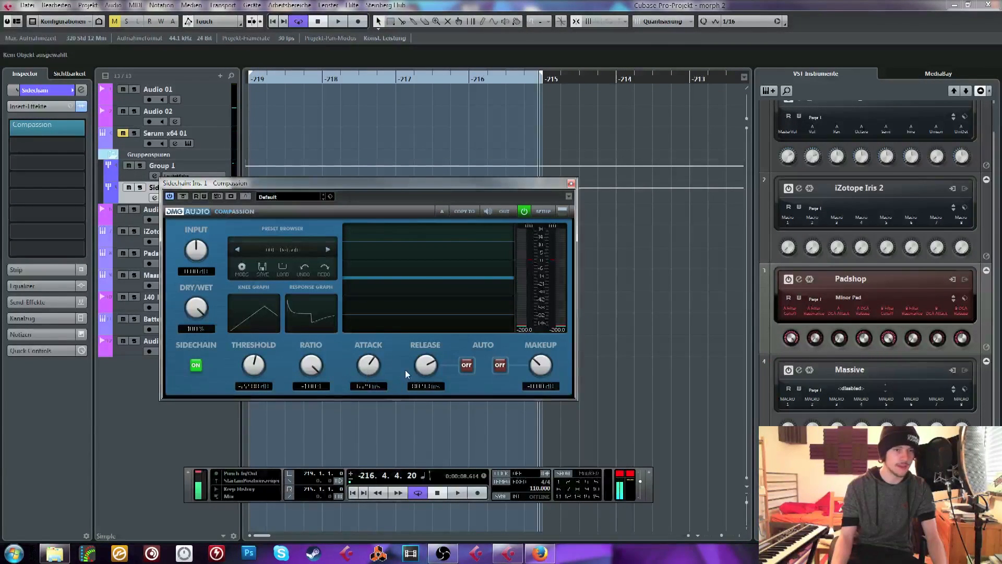
click(571, 184)
click(188, 341)
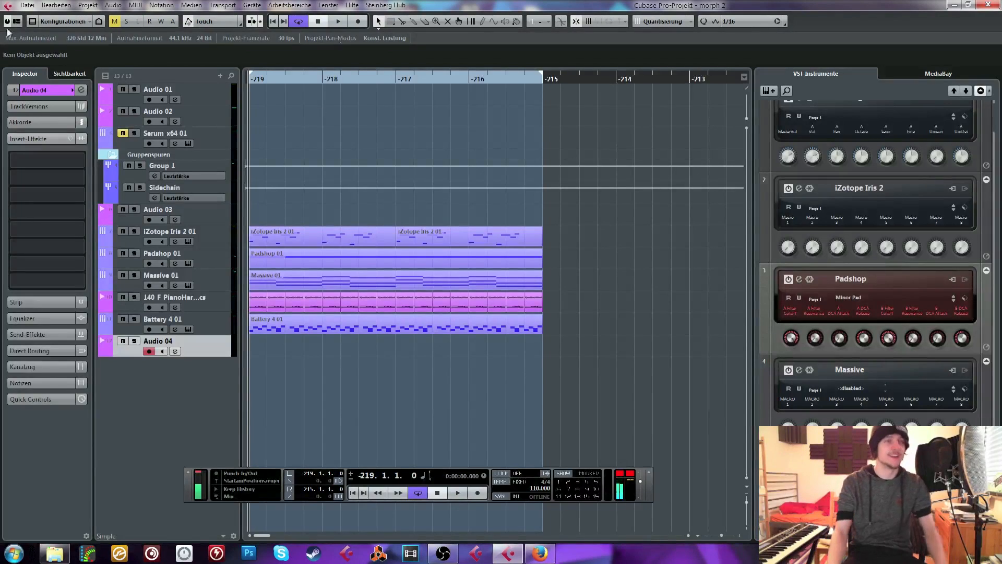
click(42, 91)
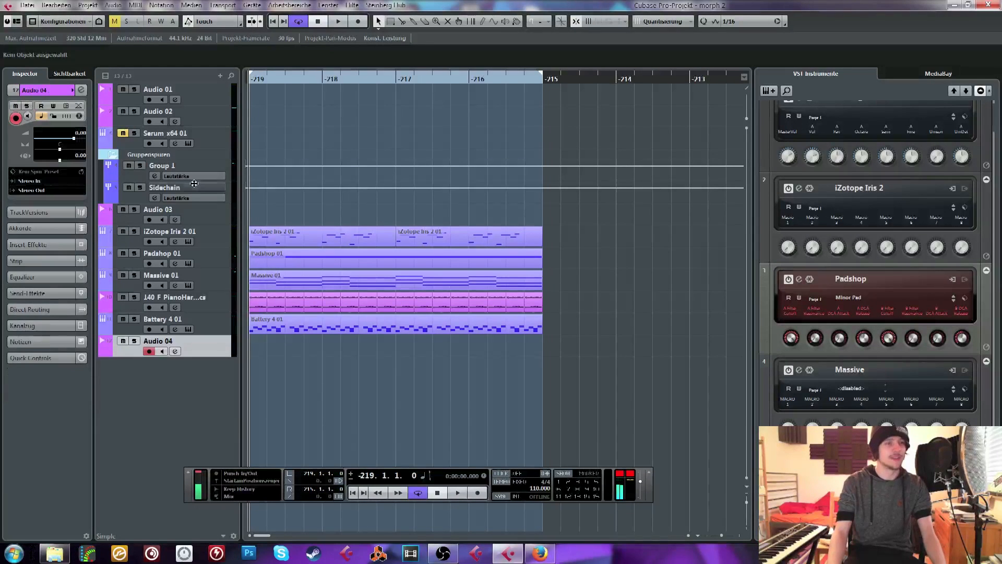
click(34, 190)
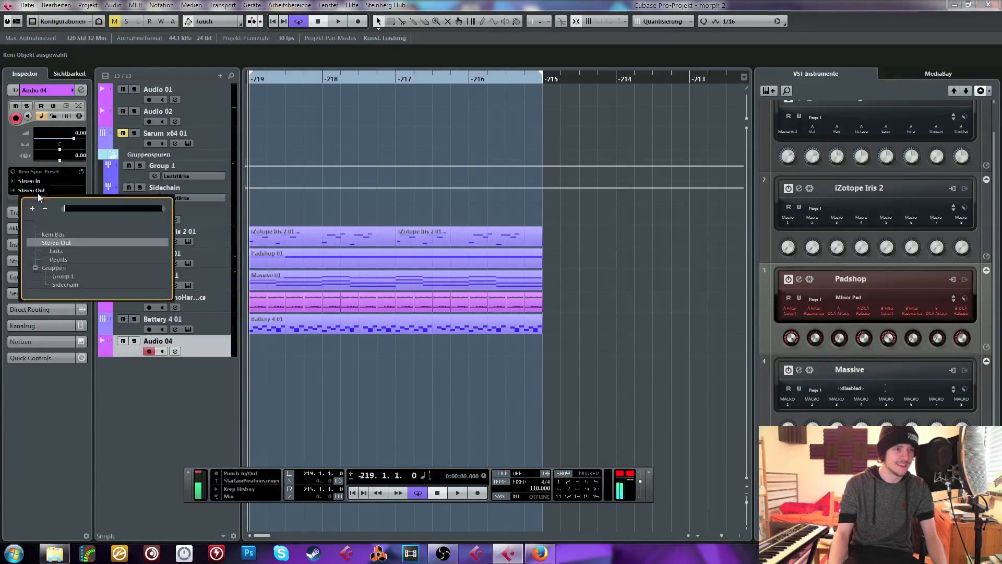
click(140, 379)
Reopen Compassion on the Sidechain group and activate its external side-chain input
click(179, 186)
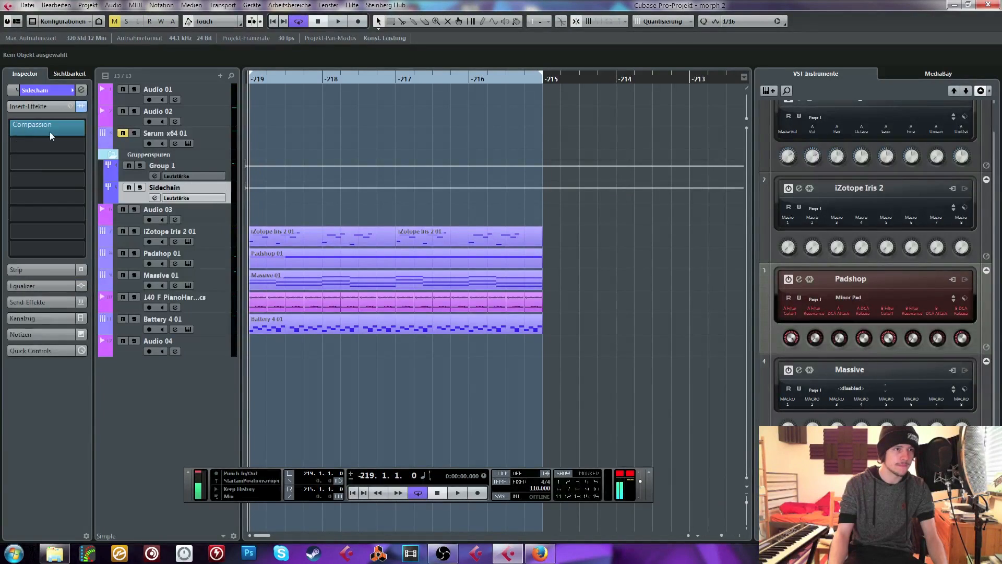
click(50, 132)
key(Escape)
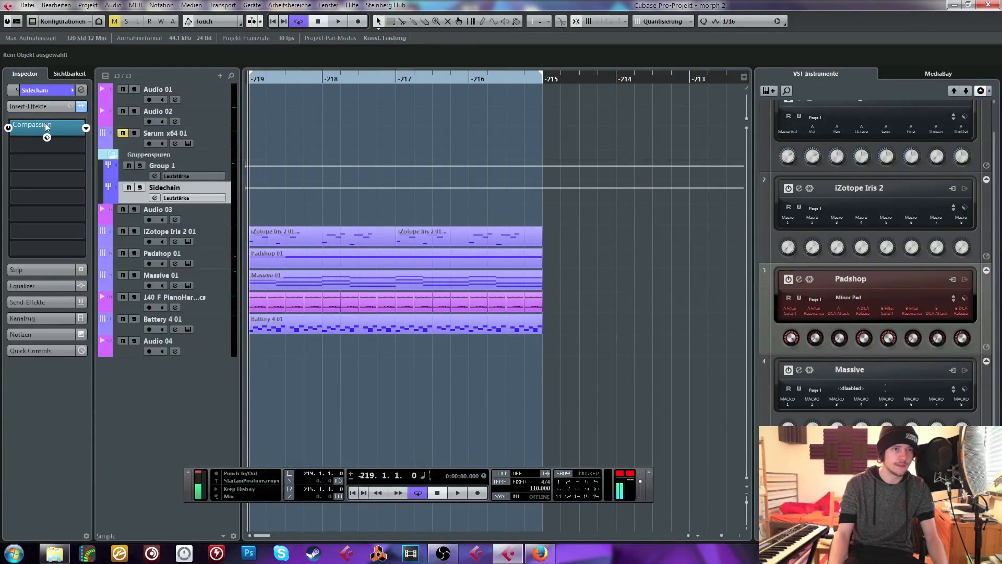
click(45, 124)
drag(255, 178, 337, 167)
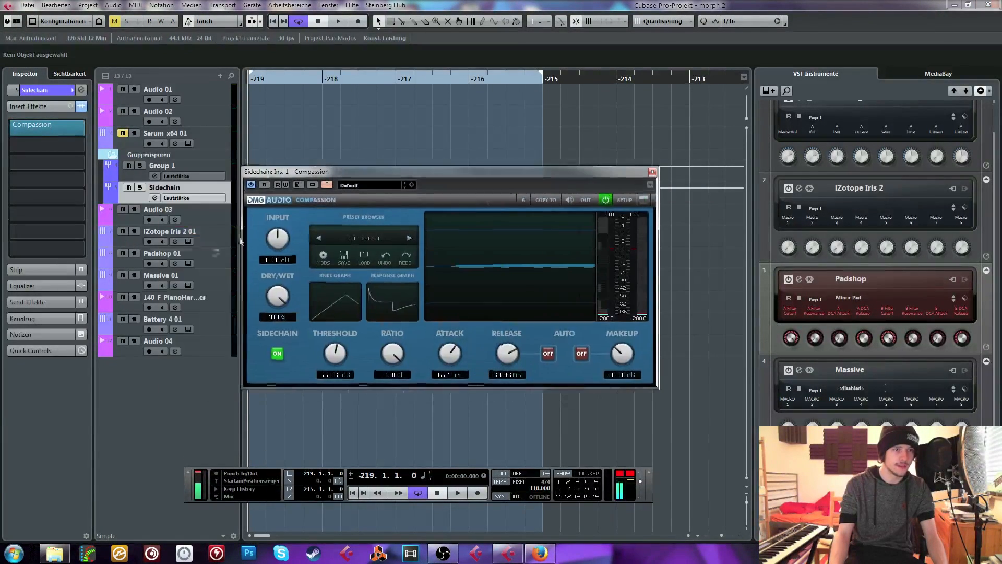
Route the output of Audio 04 to Compassion's side-chain input and move the track directly above the Sidechain group
click(203, 348)
click(47, 190)
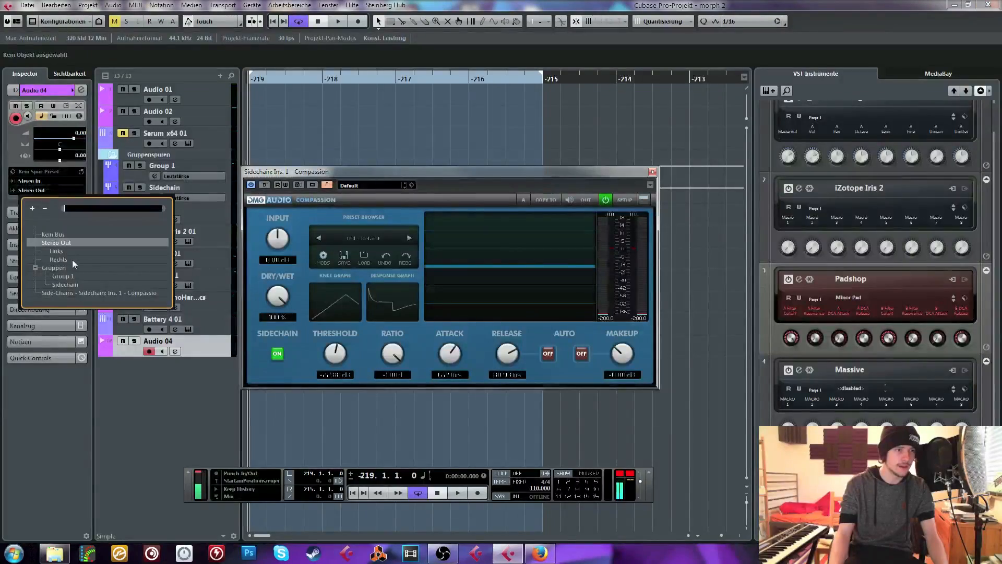
click(76, 292)
drag(189, 240, 156, 184)
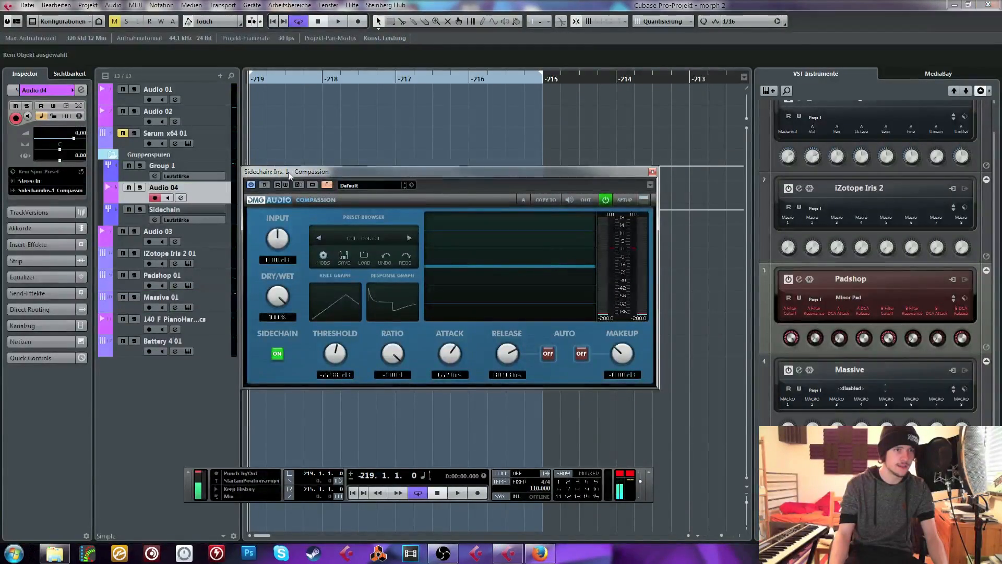
drag(288, 171, 313, 274)
click(30, 6)
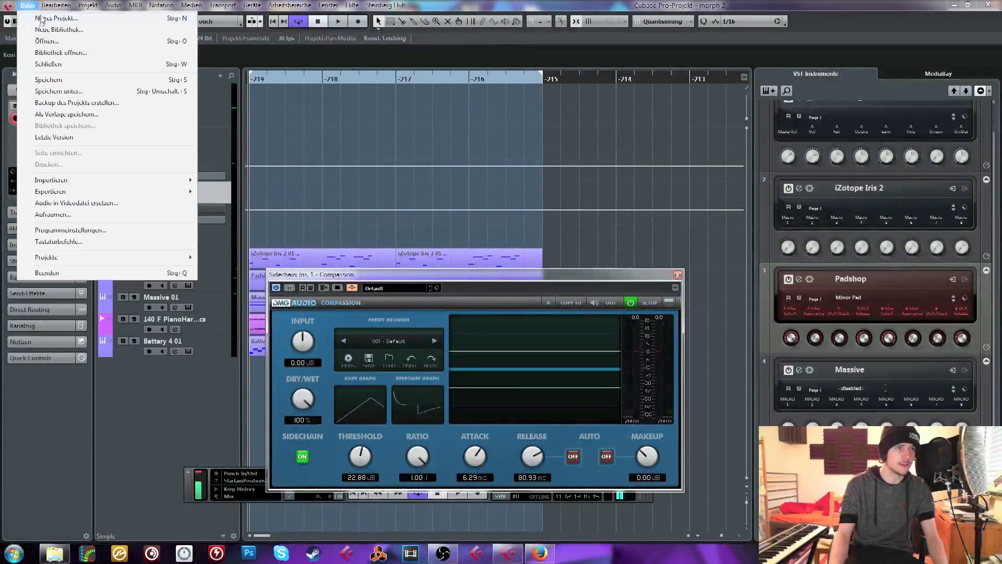
mouse_move(174, 188)
click(213, 192)
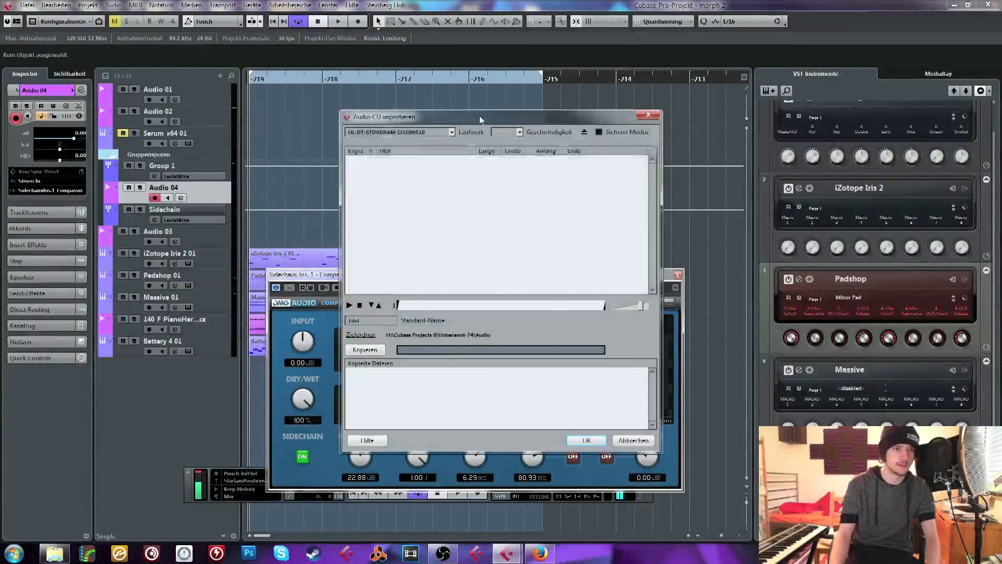
click(646, 116)
Start an audio file import, go up to the SAMPLE CORE folder and jump to the folders beginning with P
click(23, 5)
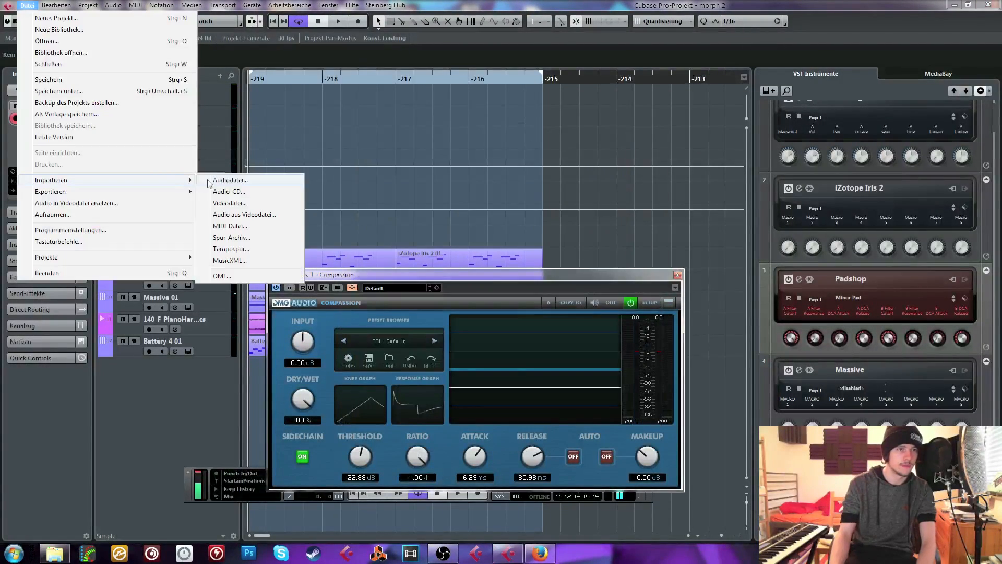
click(214, 181)
click(257, 107)
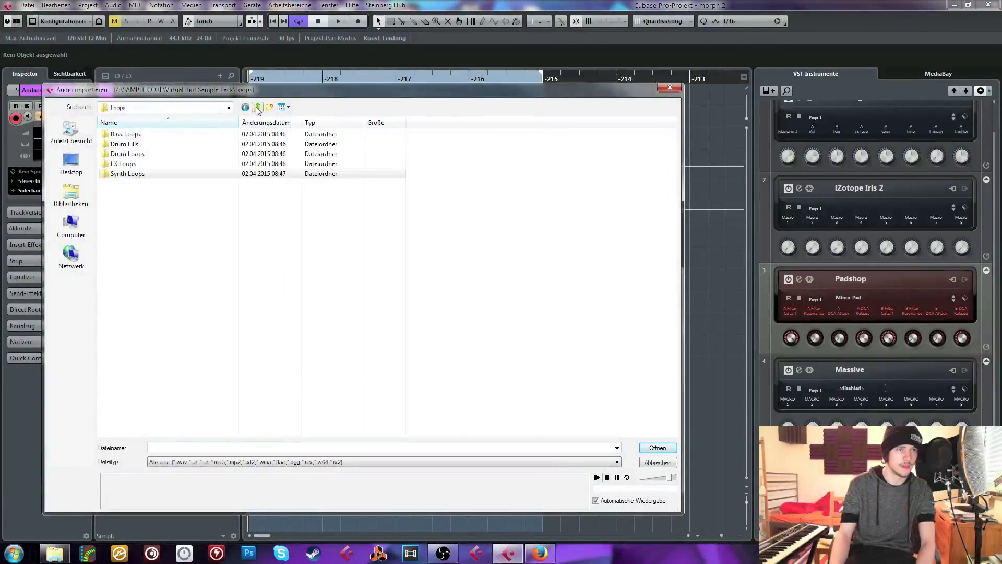
click(258, 108)
click(257, 107)
key(p)
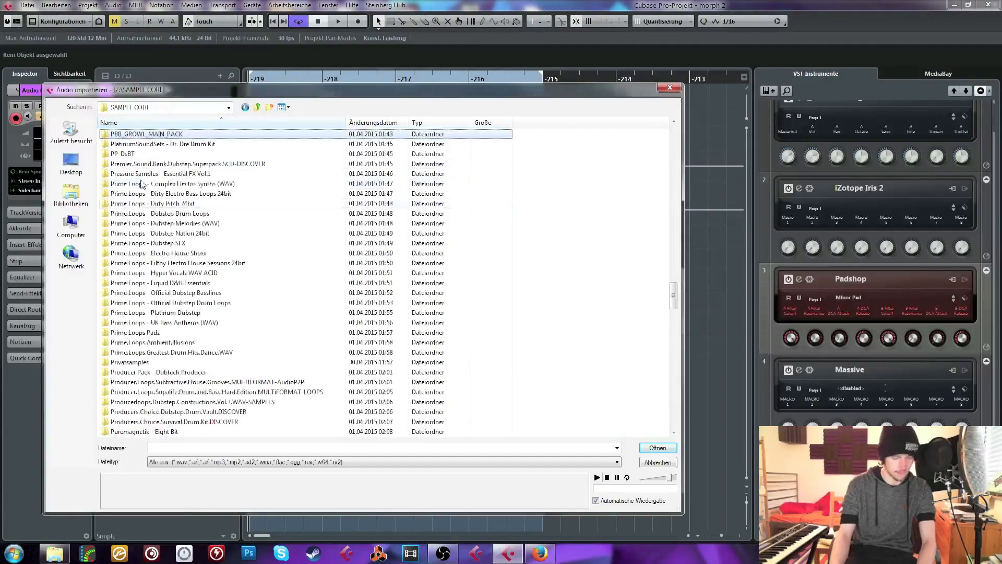
Open the WAV FX folder inside the Push Button Bang RISE sample pack
click(157, 334)
scroll(171, 399, down, 3)
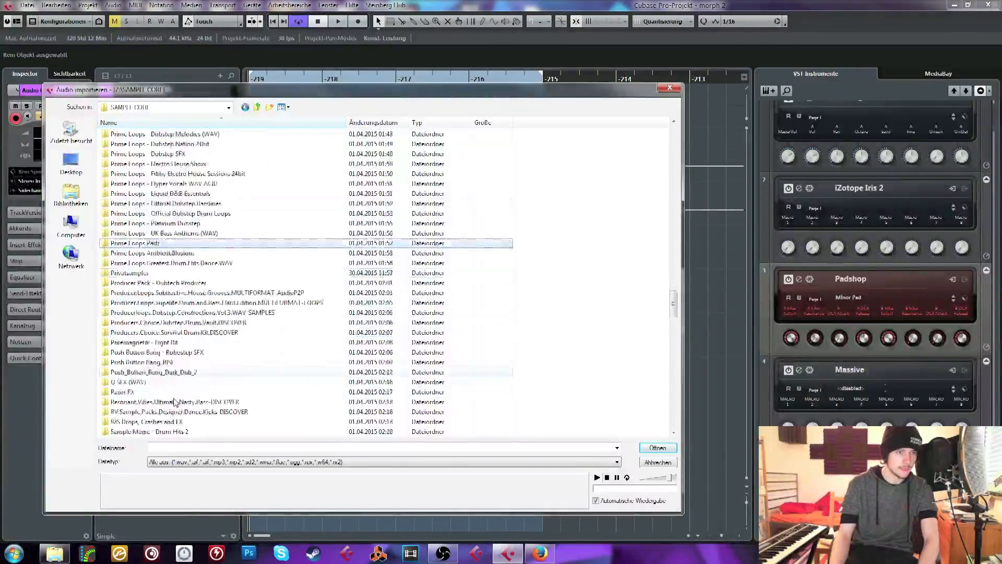
double_click(160, 361)
click(131, 142)
double_click(132, 143)
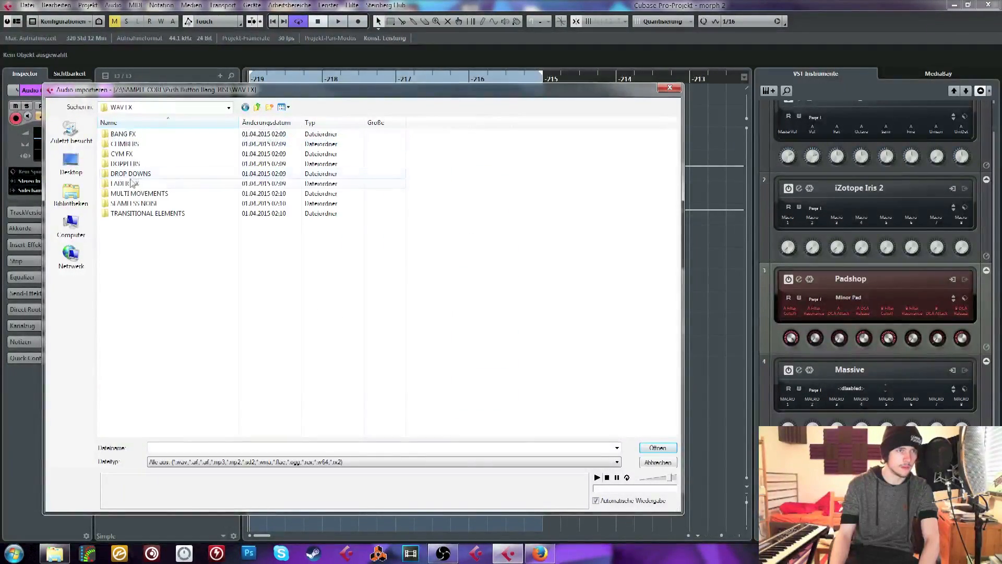
Import RISE_NOISE WHITE MONO.wav from the SEAMLESS NOISE folder onto the Audio 04 track
click(125, 194)
key(Down)
key(Return)
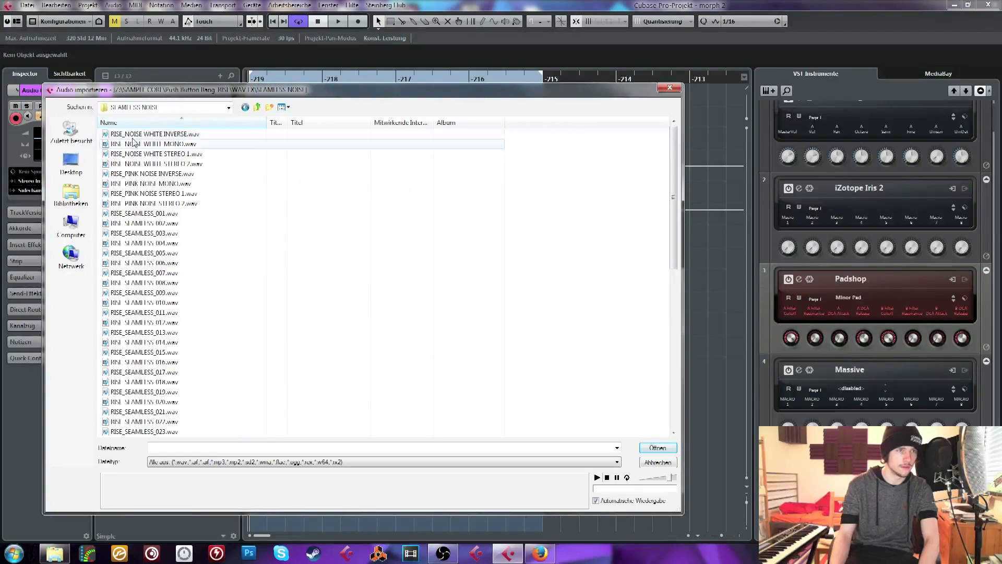
double_click(133, 144)
click(537, 338)
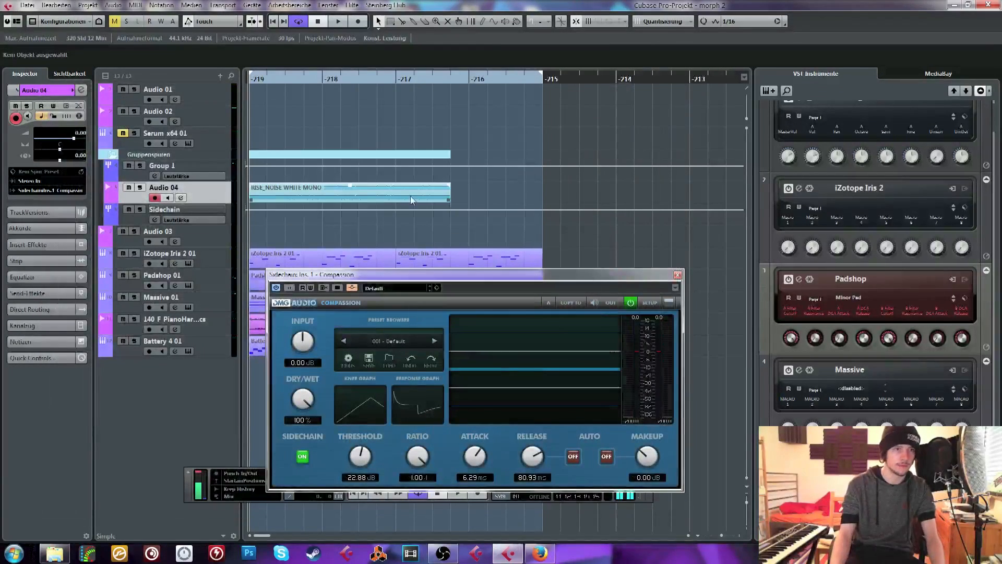
Trim the white noise clip to one sixteenth and copy it along Audio 04 as a rhythmic trigger pattern over the first two bars
drag(450, 199, 225, 119)
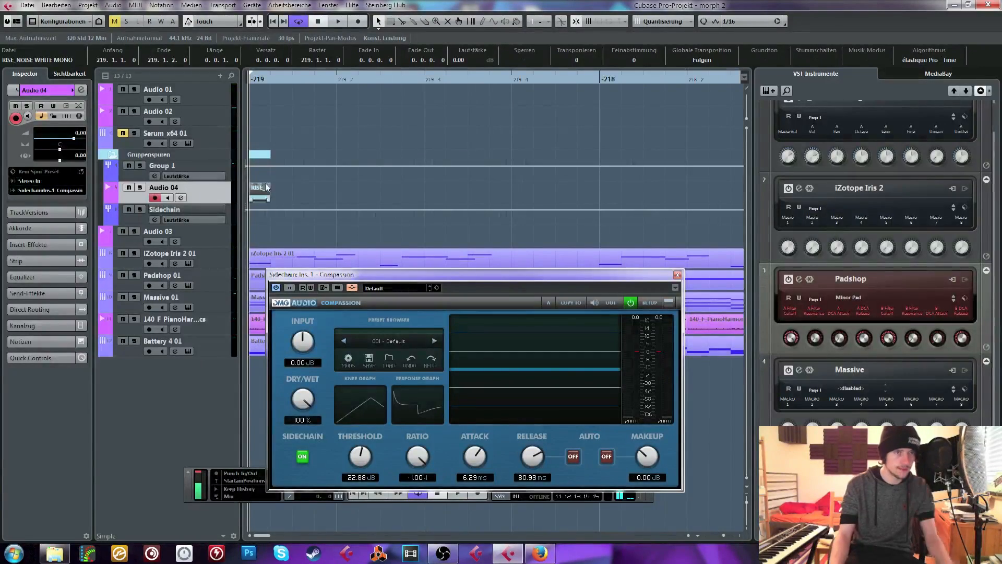
drag(266, 188, 399, 199)
drag(394, 198, 488, 200)
drag(488, 199, 766, 179)
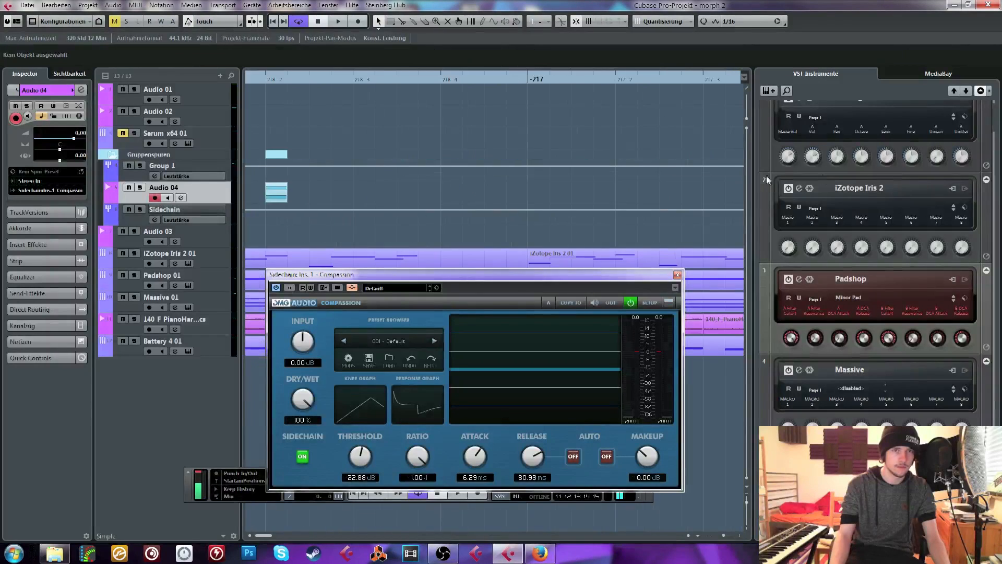
drag(276, 193, 495, 192)
drag(280, 76, 199, 117)
drag(478, 199, 217, 194)
Paste the two-bar noise pattern at bar -217 and shorten all noise clips to a length of 0.0.0.46
click(442, 77)
key(ctrl+v)
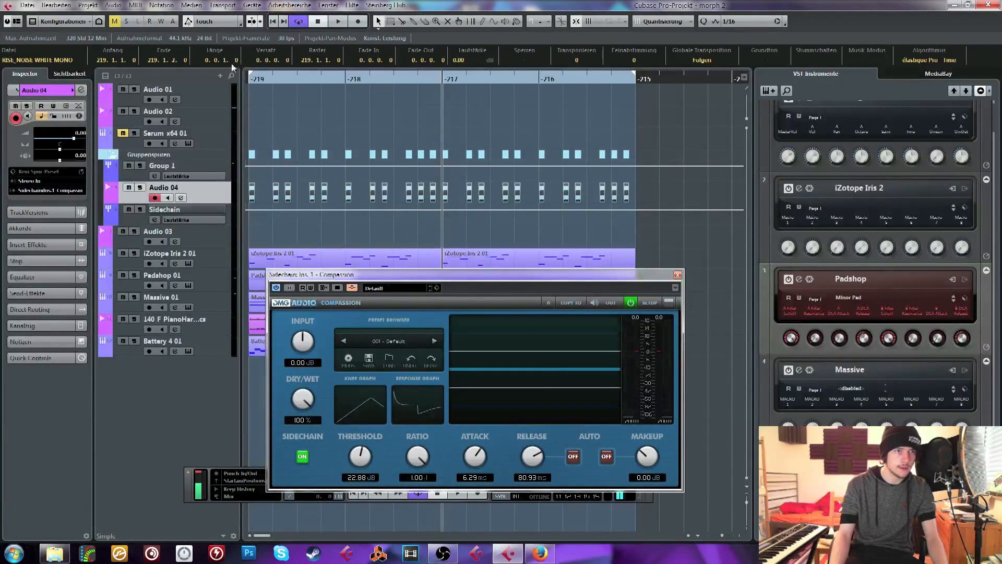
drag(232, 65, 232, 178)
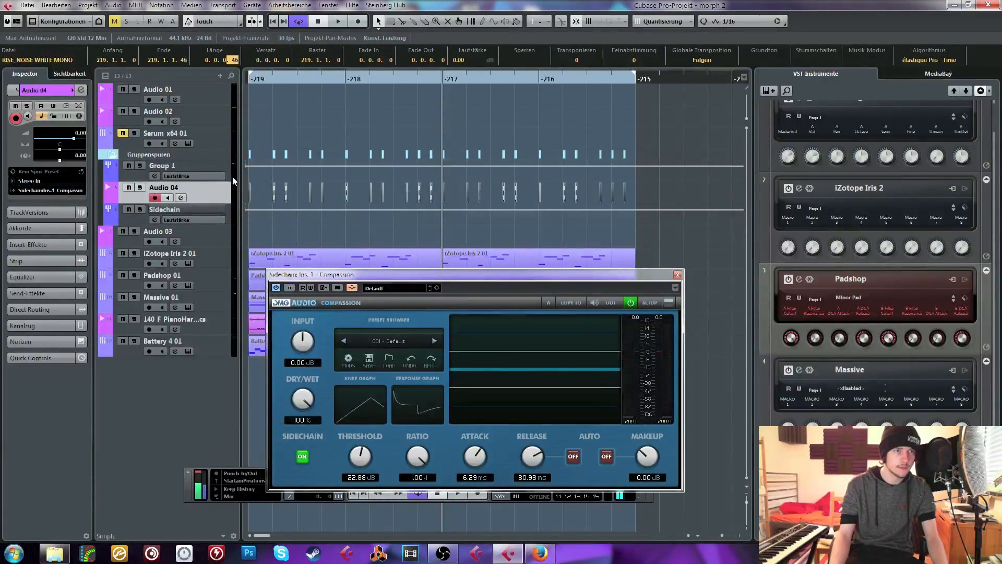
Route the iZotope Iris 2 01 channel to the Sidechain group and enable its low-cut filter
click(175, 264)
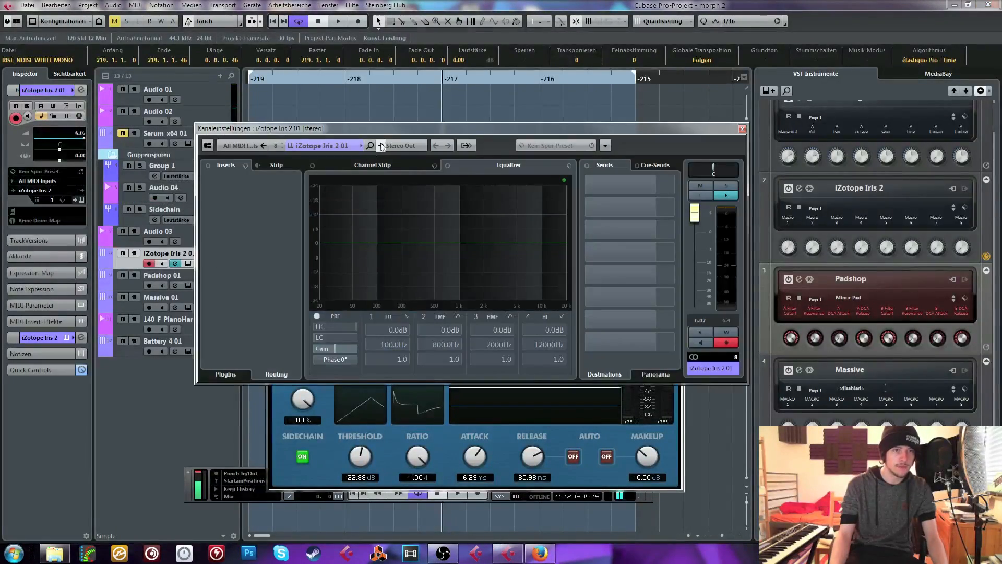
click(381, 146)
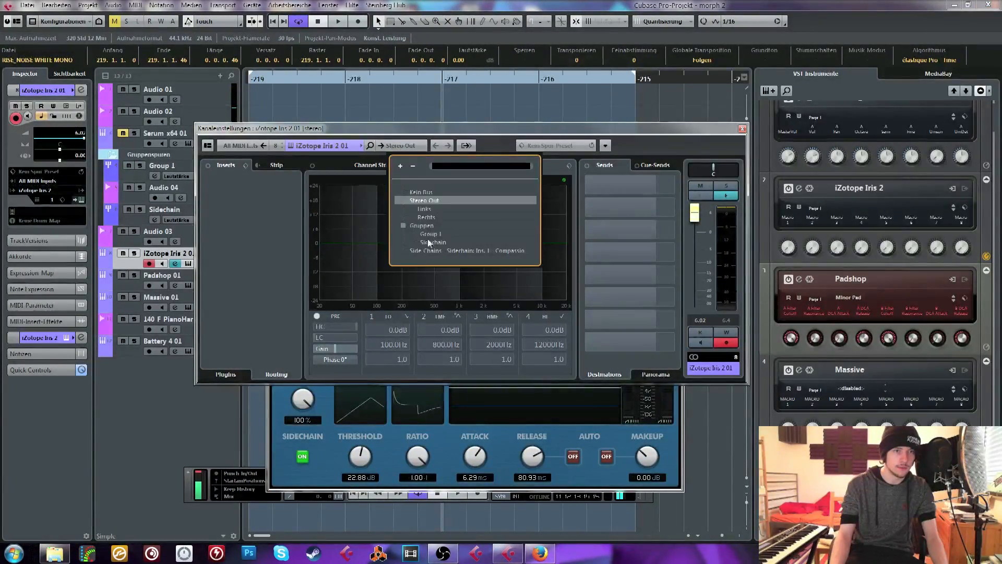
click(428, 239)
click(336, 337)
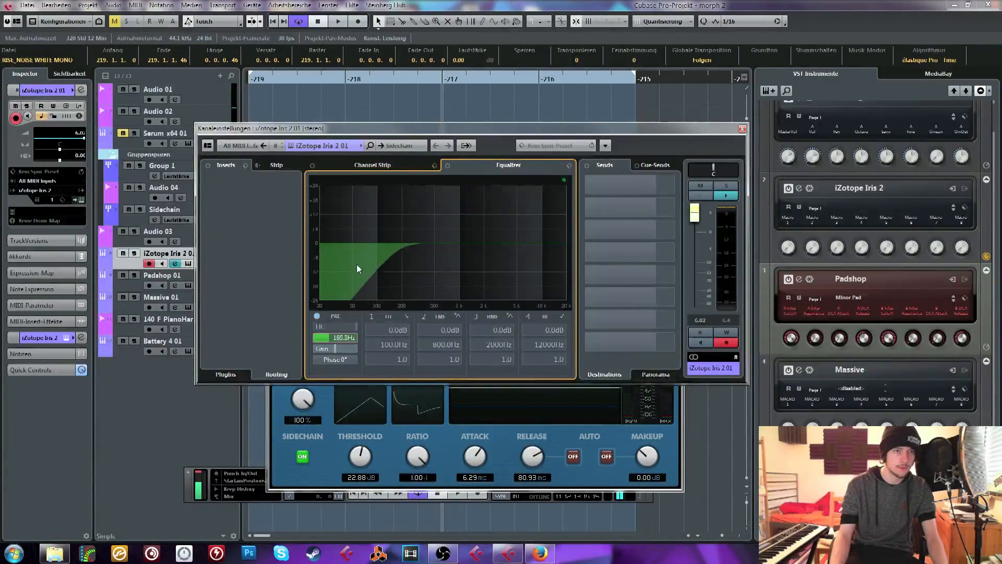
click(272, 165)
click(223, 166)
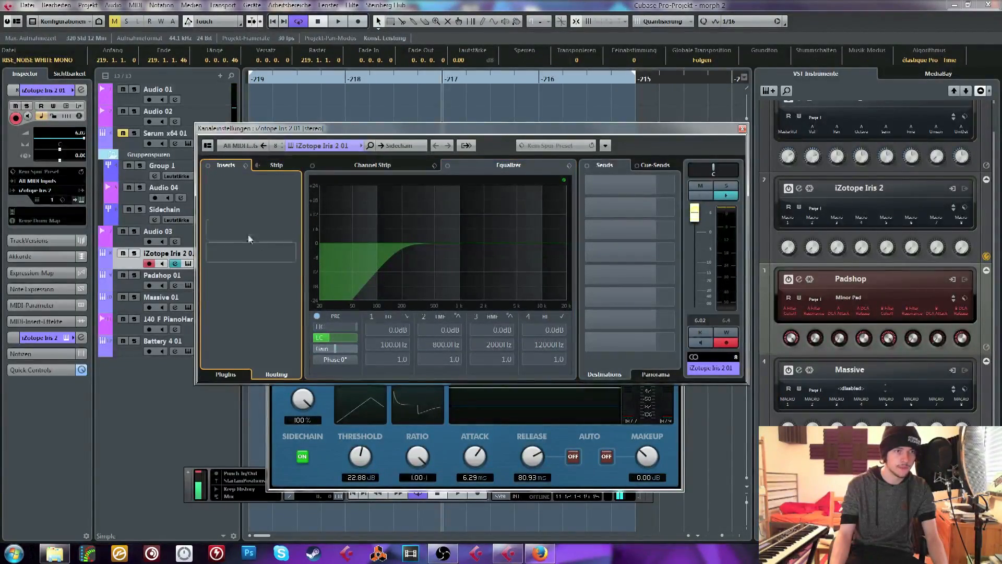
click(741, 128)
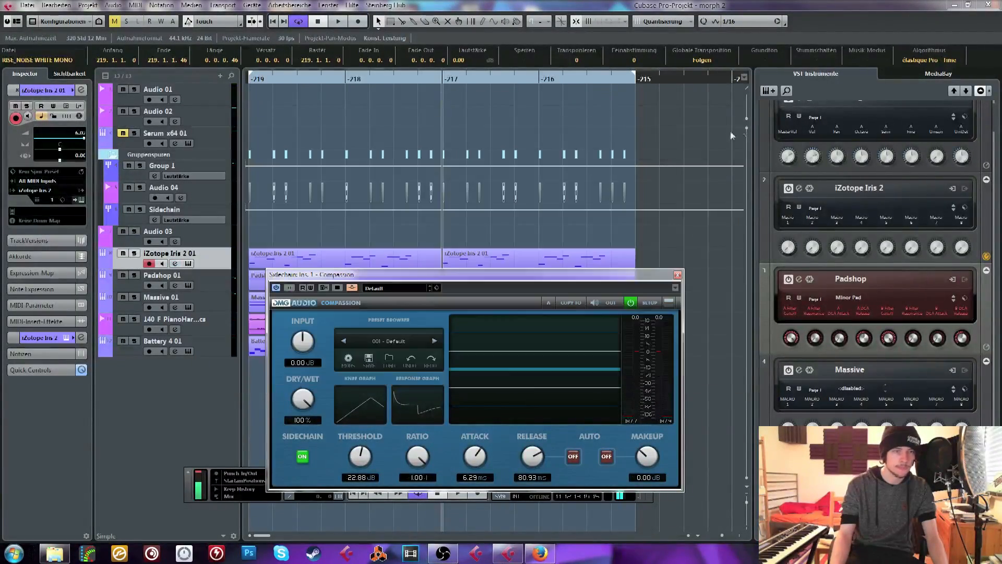
Route the Padshop 01 channel to the Sidechain group and set its low-cut filter to 215.1 Hz
click(172, 288)
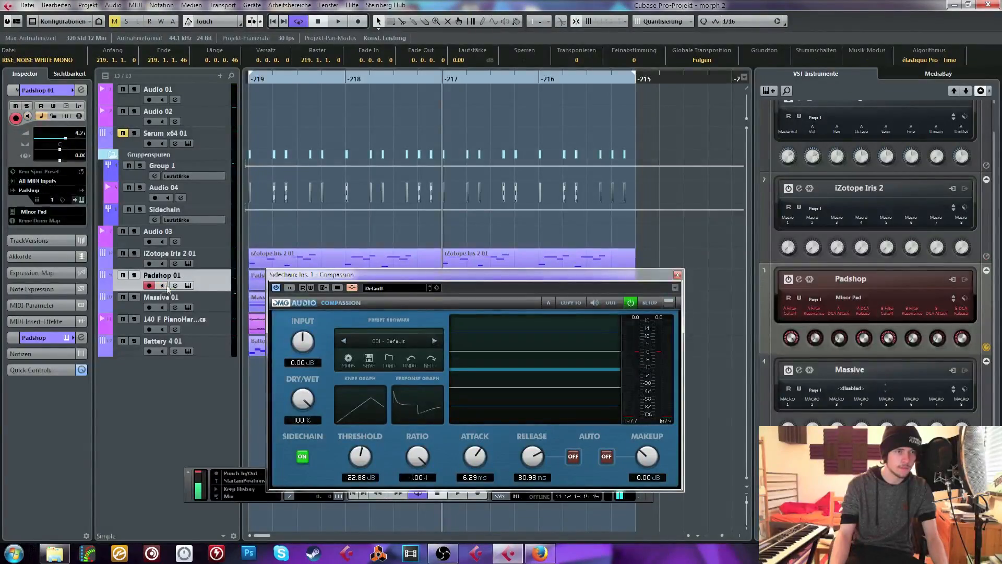
click(174, 286)
click(406, 145)
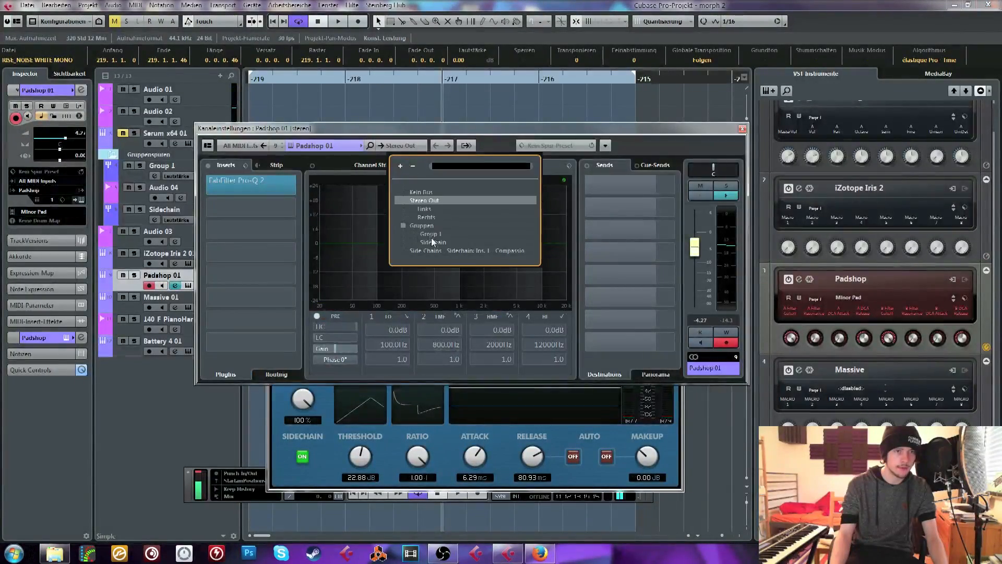
click(431, 237)
click(326, 337)
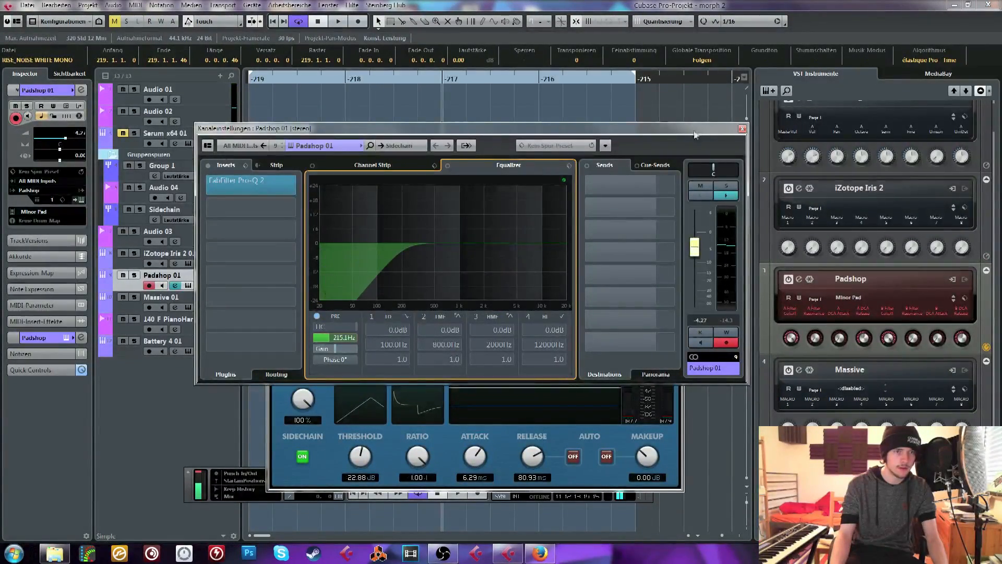
click(742, 129)
Set the Massive 01 channel's low-cut filter to 134.2 Hz and route the channel to the Sidechain group
click(175, 308)
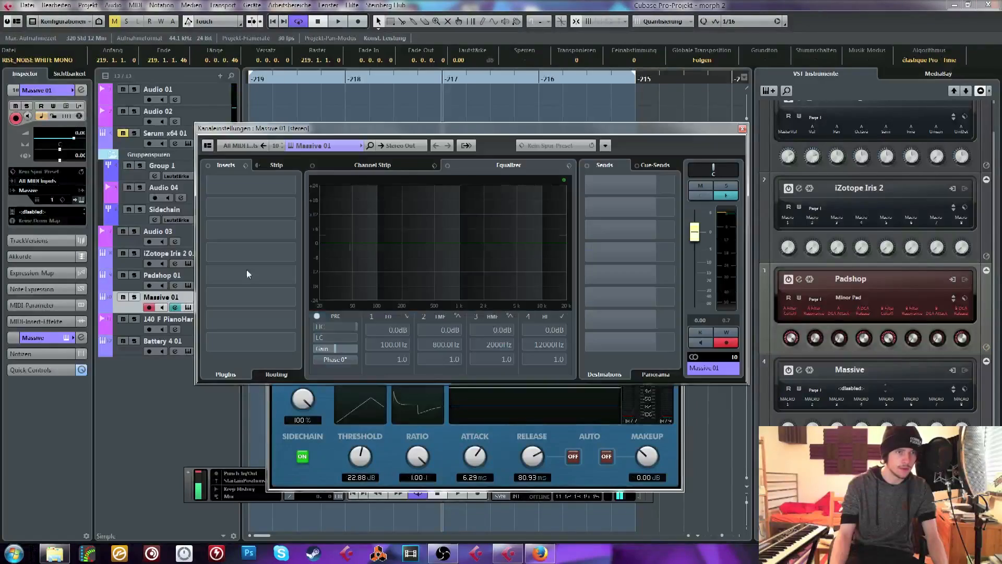
drag(328, 338, 347, 269)
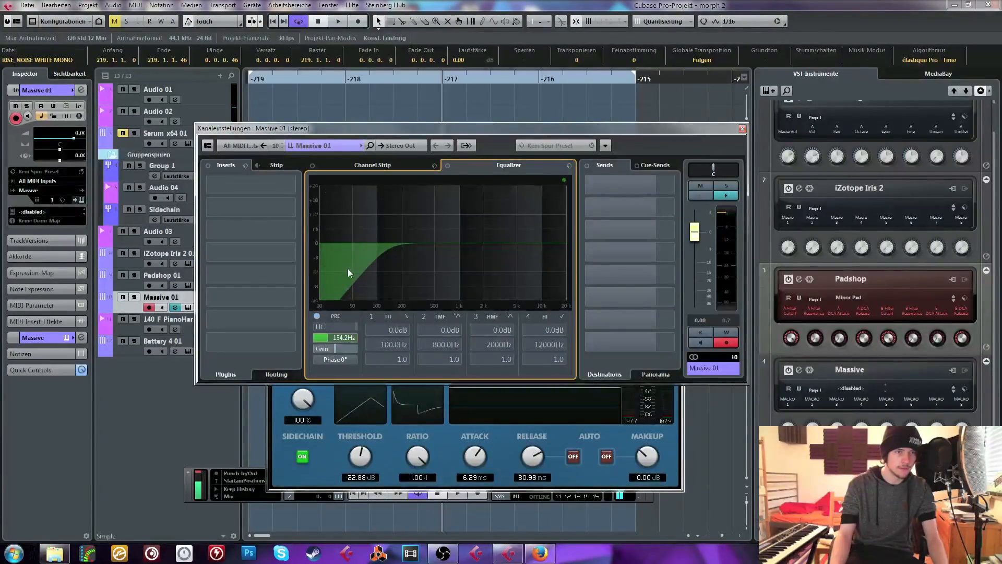
click(407, 146)
click(441, 242)
click(742, 129)
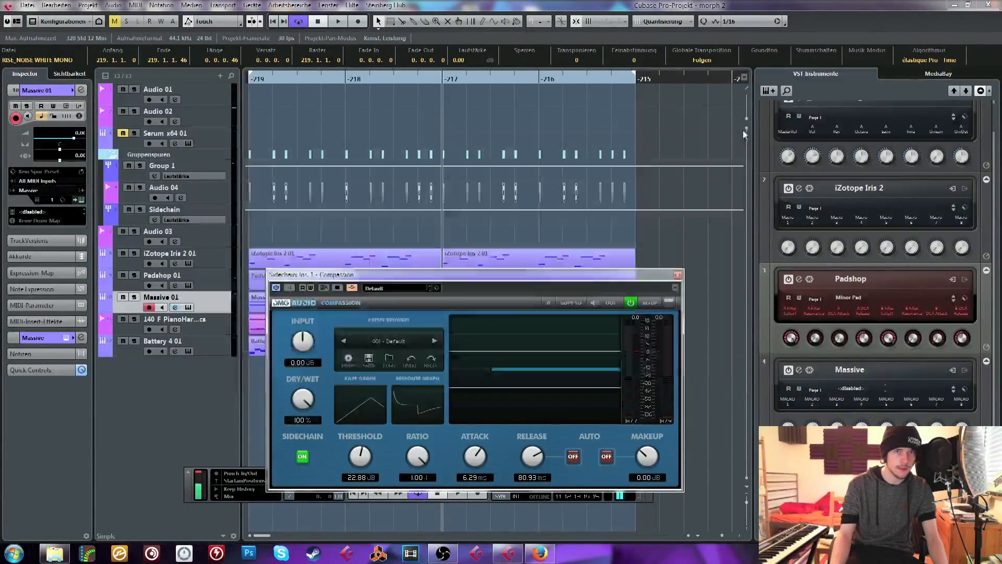
Route the 140 F PianoHarmonics channel to the Sidechain group and raise its low-cut filter
click(204, 331)
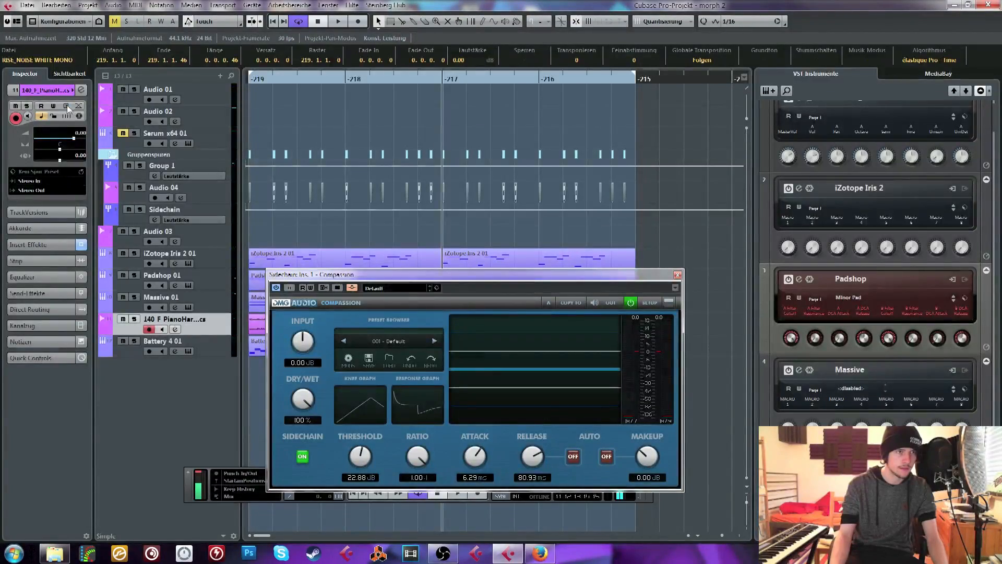
click(68, 108)
click(81, 90)
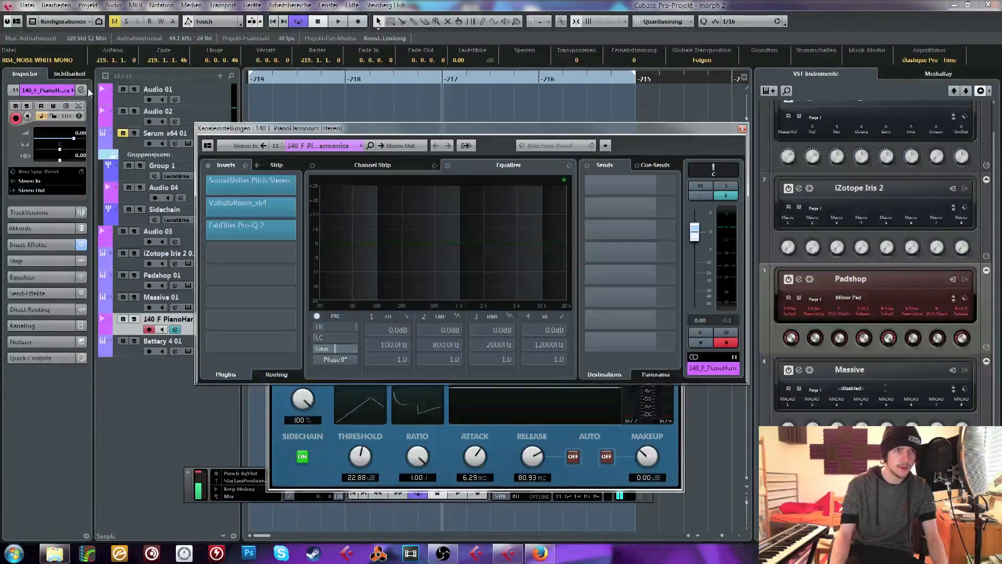
click(399, 146)
click(425, 240)
mouse_move(323, 338)
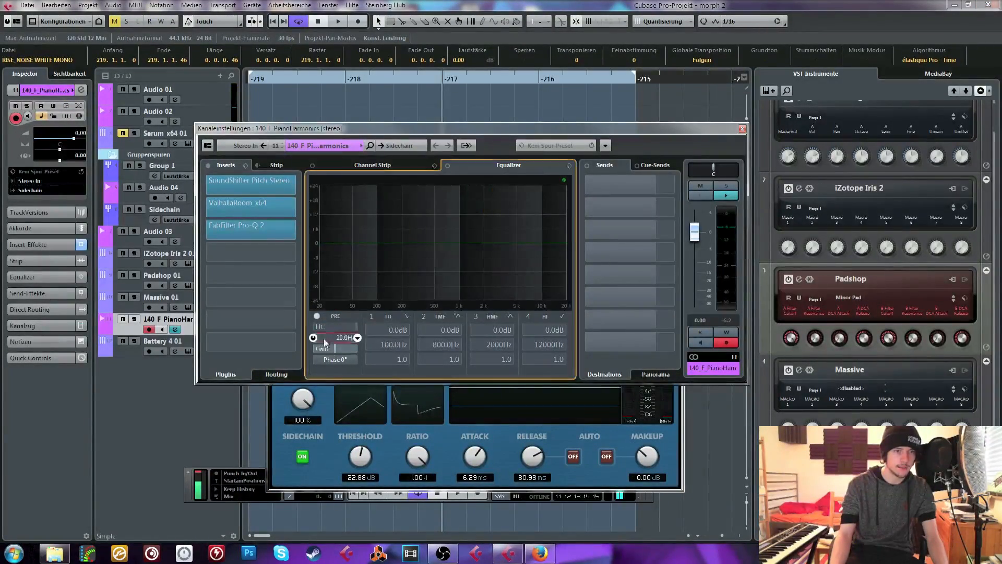
drag(324, 338, 334, 245)
click(742, 129)
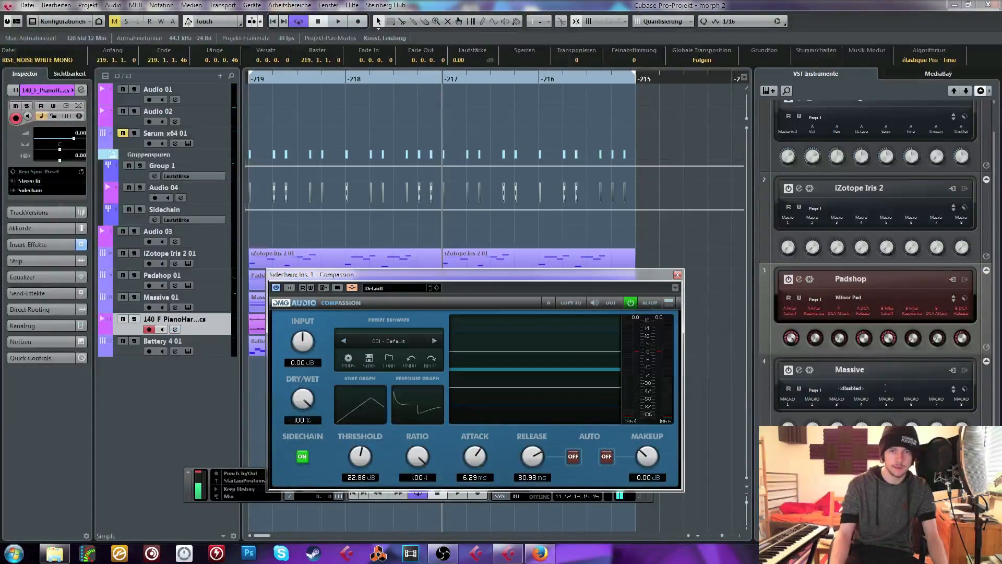
Activate Battery's B4 St 3/4 output and route that channel to the Sidechain group with its low-cut filter enabled
click(965, 460)
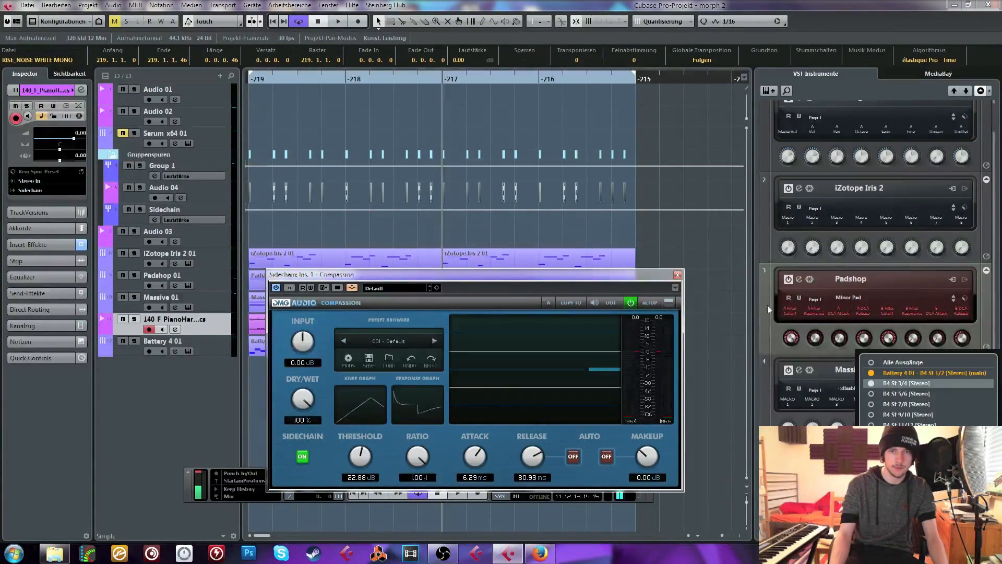
click(199, 346)
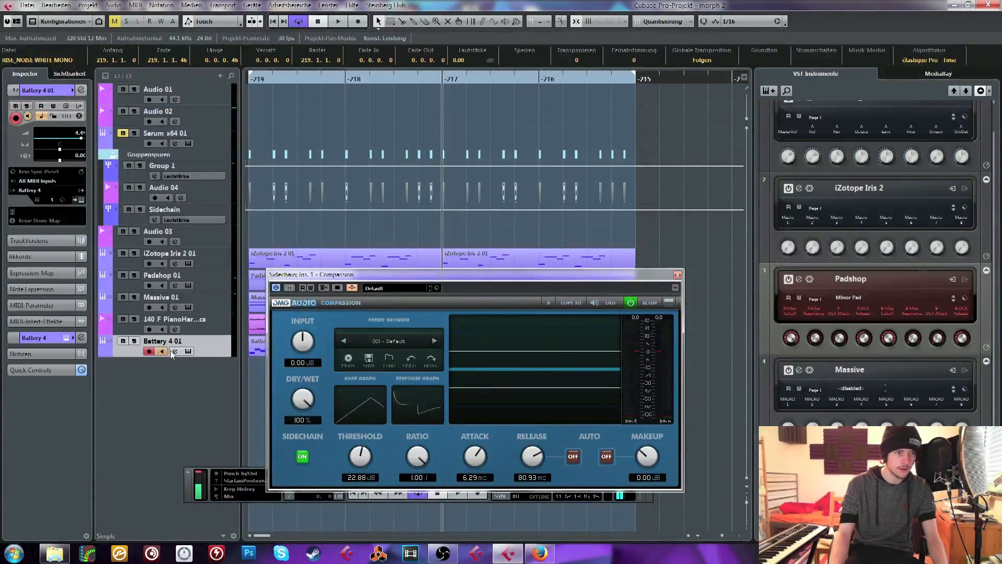
click(175, 351)
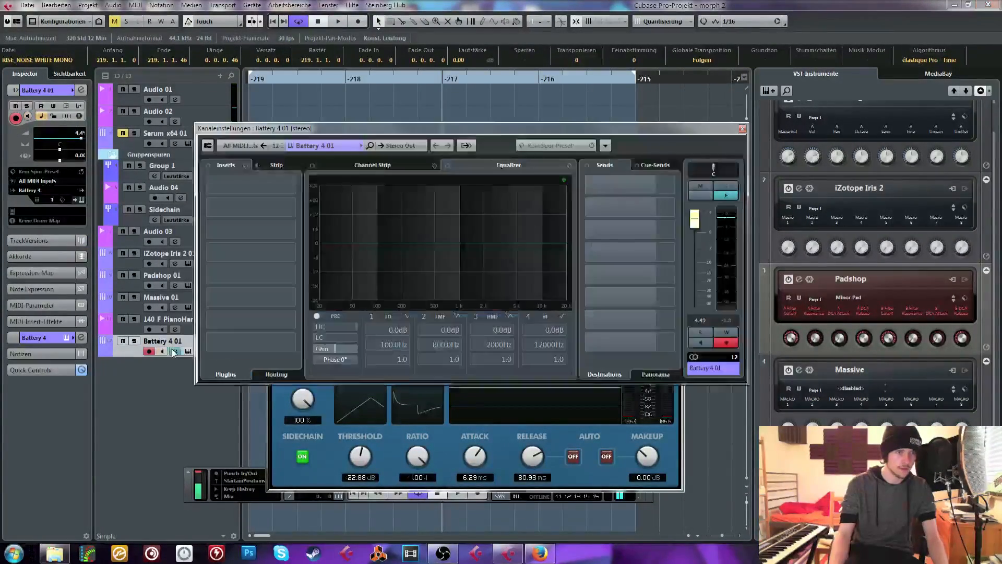
click(331, 146)
click(327, 309)
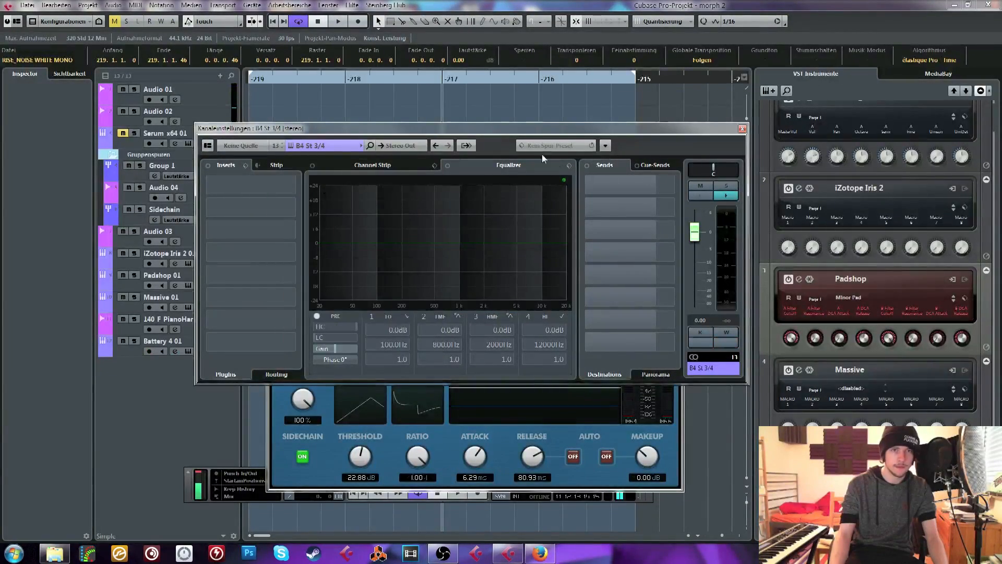
click(409, 146)
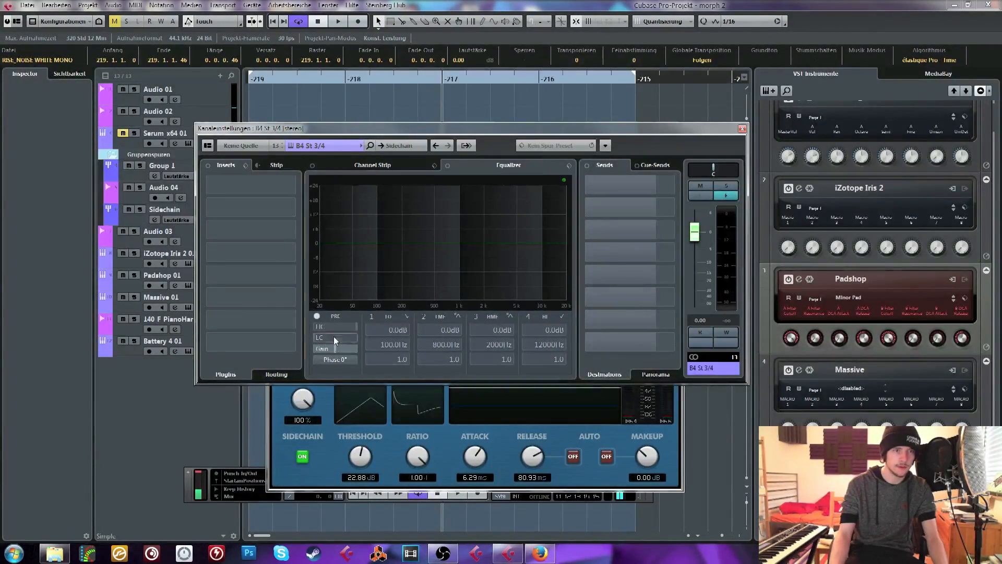
drag(333, 336, 353, 271)
Assign the three hi-hat cells in Battery to a direct output instead of the master
click(187, 351)
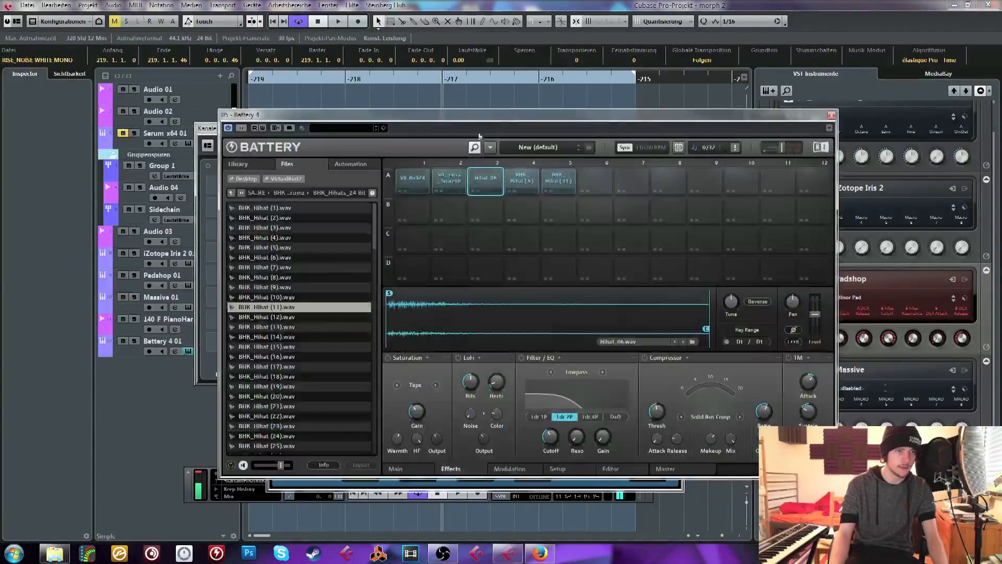
drag(558, 269, 559, 179)
right_click(559, 179)
click(478, 174)
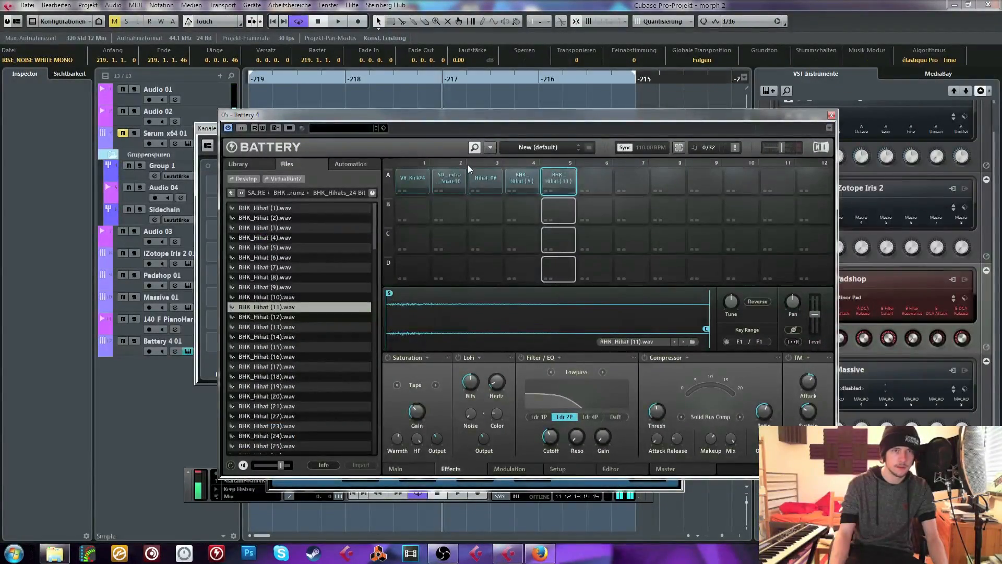
click(485, 179)
ctrl+click(526, 181)
ctrl+click(557, 181)
right_click(555, 184)
mouse_move(600, 303)
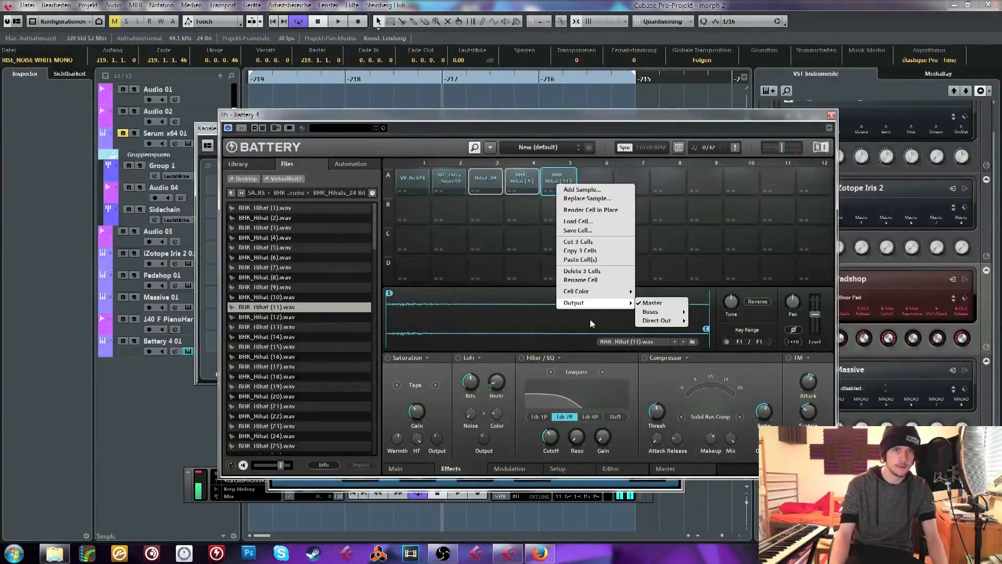
mouse_move(654, 322)
click(701, 329)
Set the Sidechain compressor's release to 37.43 ms, attack to 10.94 ms and threshold to 18.72 dB, and adjust its ratio during playback
drag(280, 79, 267, 71)
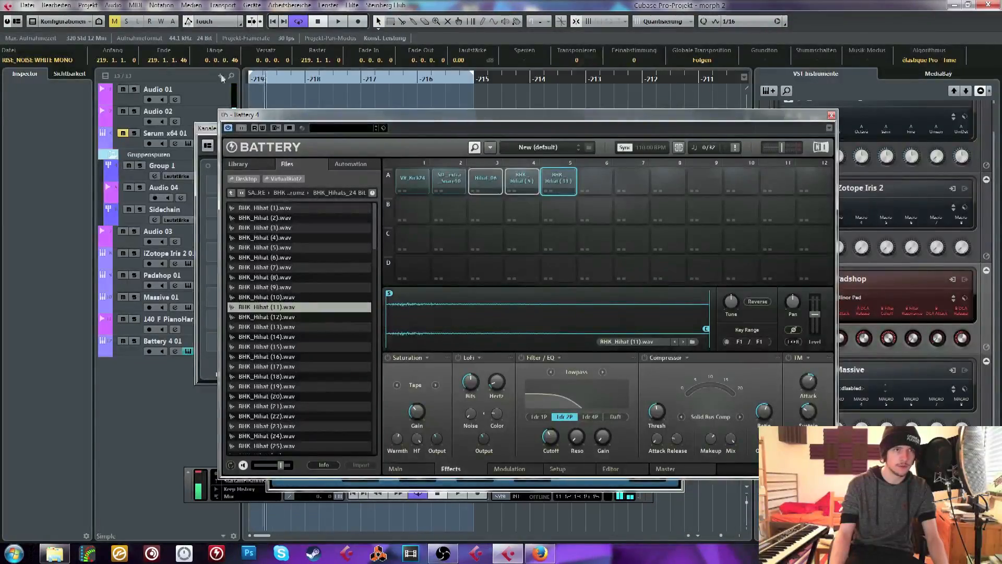
drag(255, 116, 465, 116)
drag(376, 128, 215, 141)
click(582, 144)
drag(365, 274, 296, 188)
drag(467, 376, 466, 385)
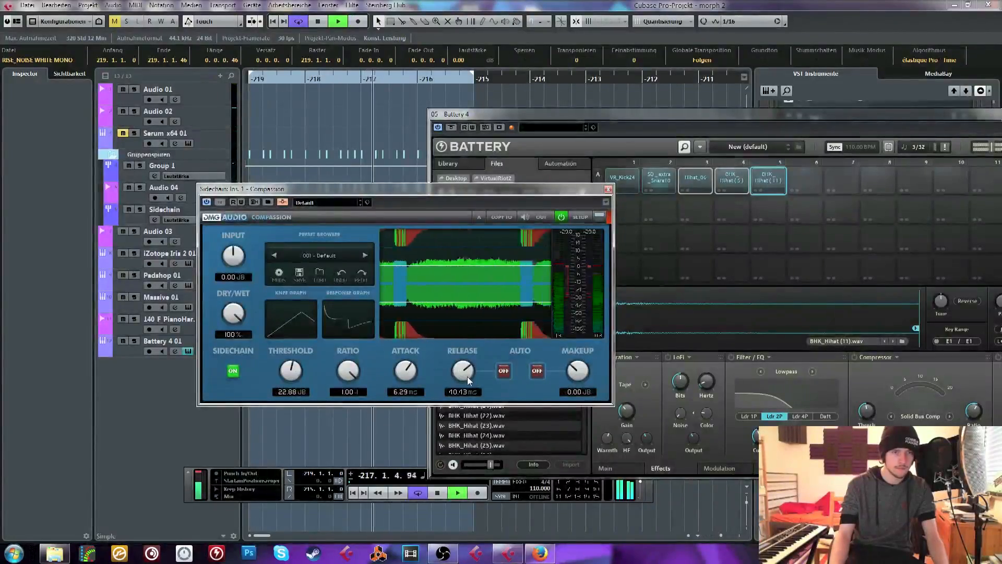
drag(408, 375, 408, 367)
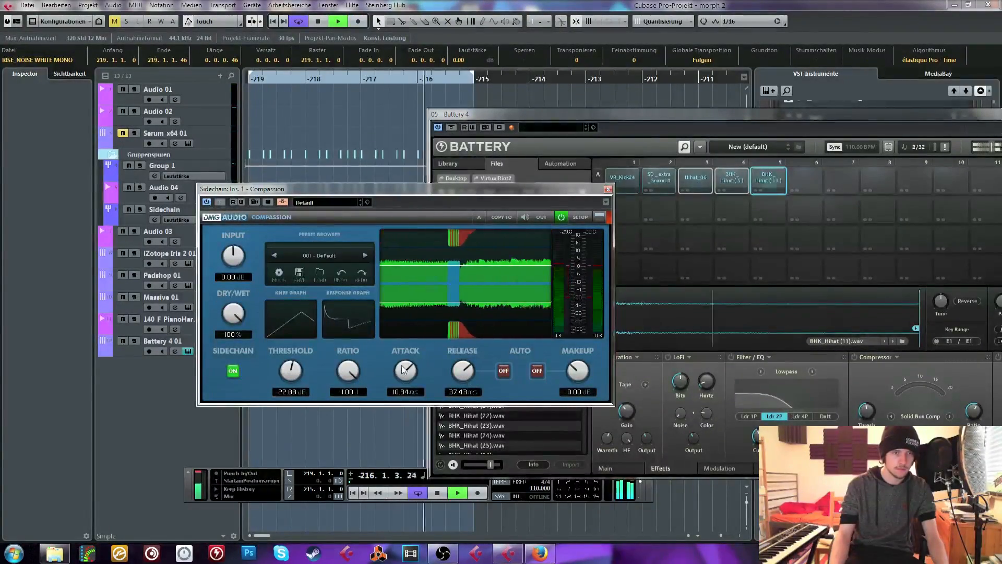
drag(299, 379, 348, 424)
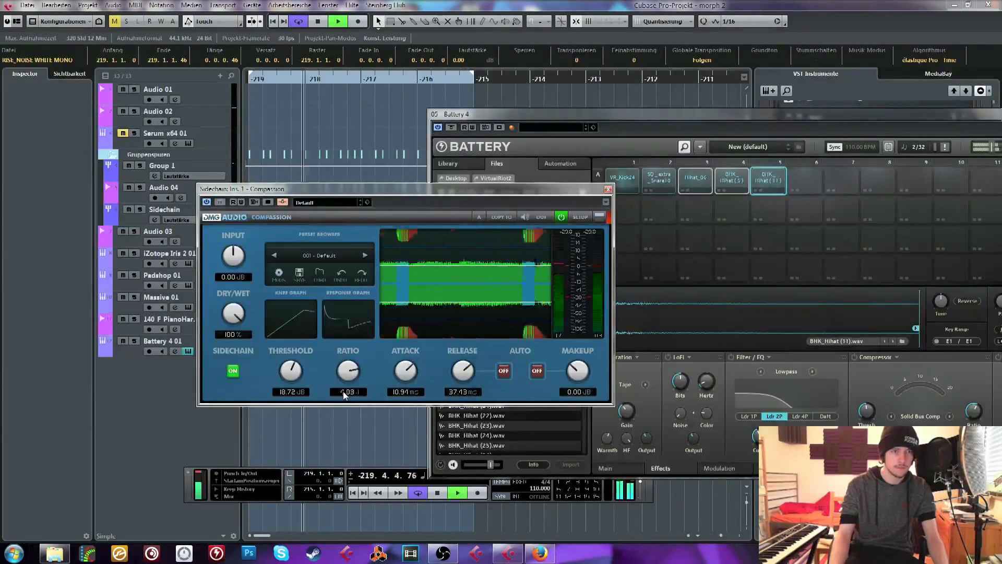
key(space)
click(608, 190)
Replace the sample in Battery's kick cell with VR_Kick28.wav
click(622, 179)
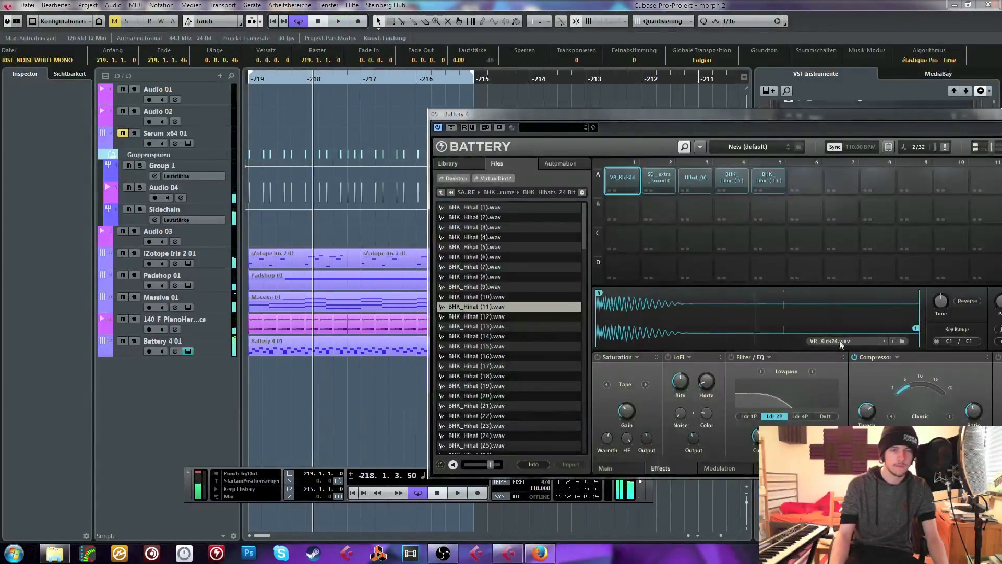
click(892, 342)
click(892, 341)
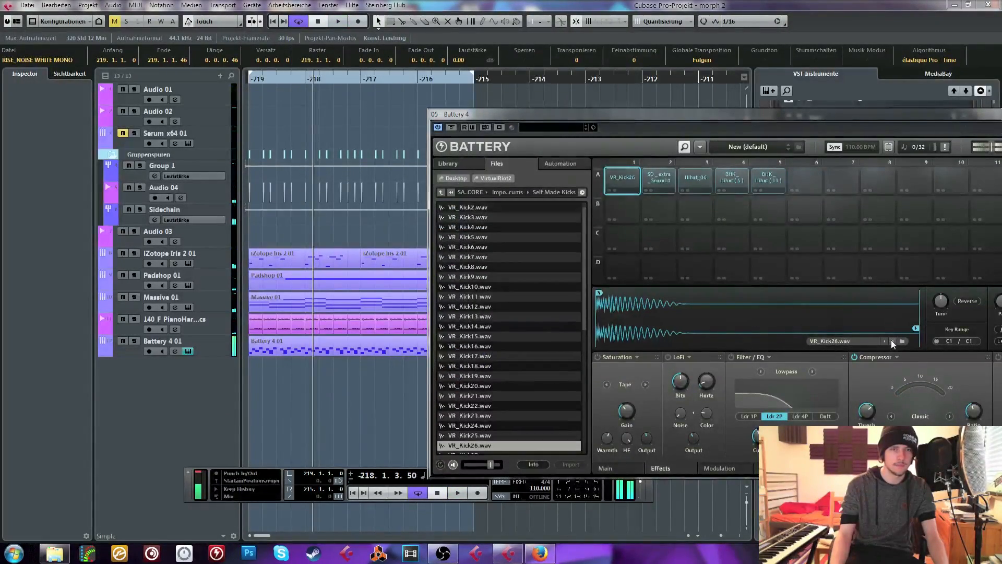
click(892, 342)
click(892, 341)
click(891, 340)
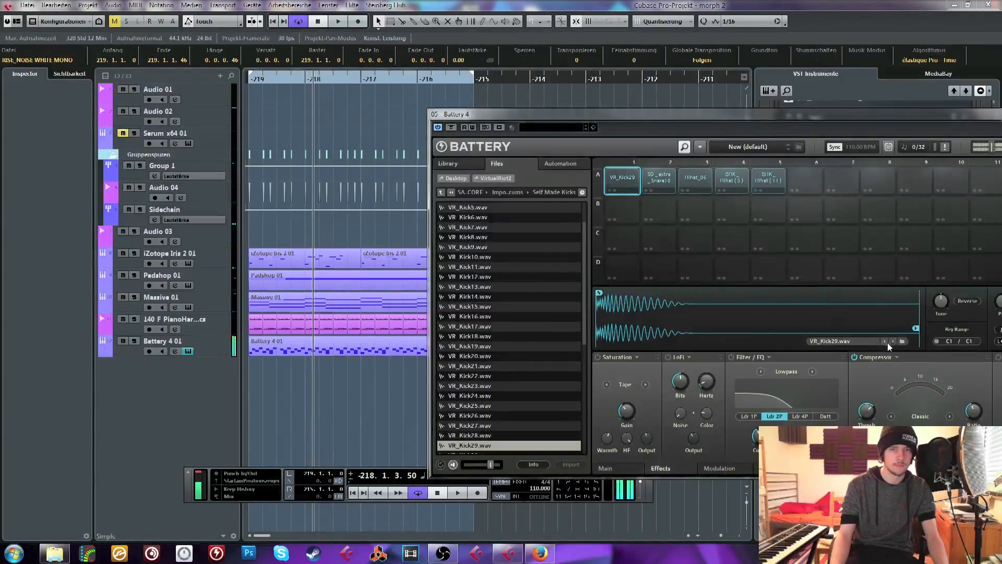
click(882, 341)
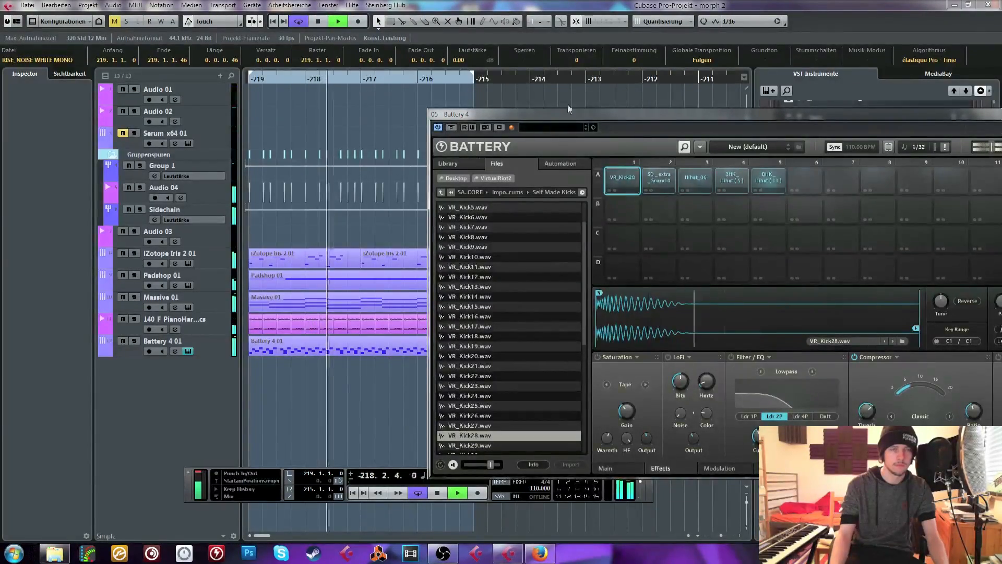
Turn off the kick cell's compressor in Battery and close the instrument window
drag(522, 114, 315, 81)
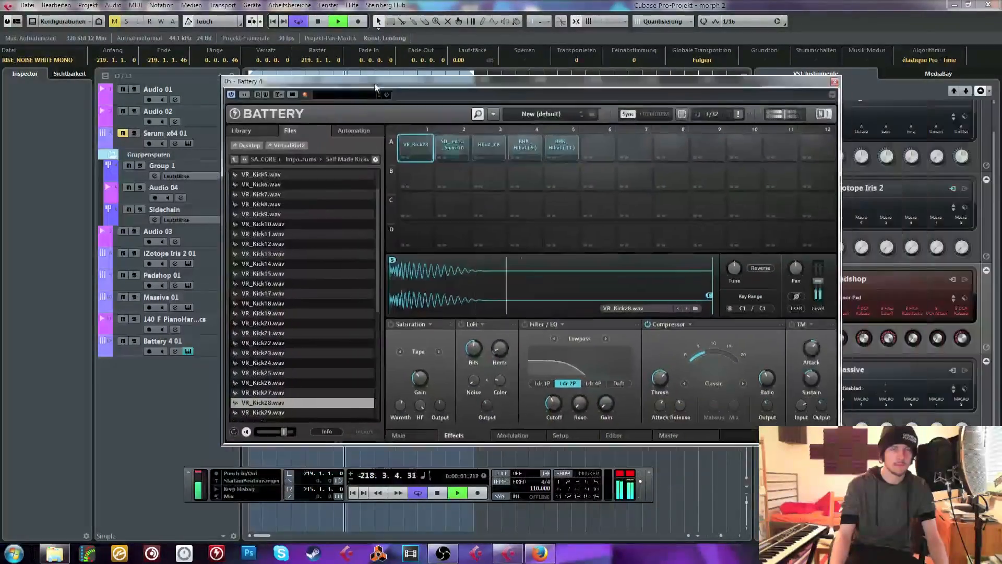
click(647, 324)
click(834, 82)
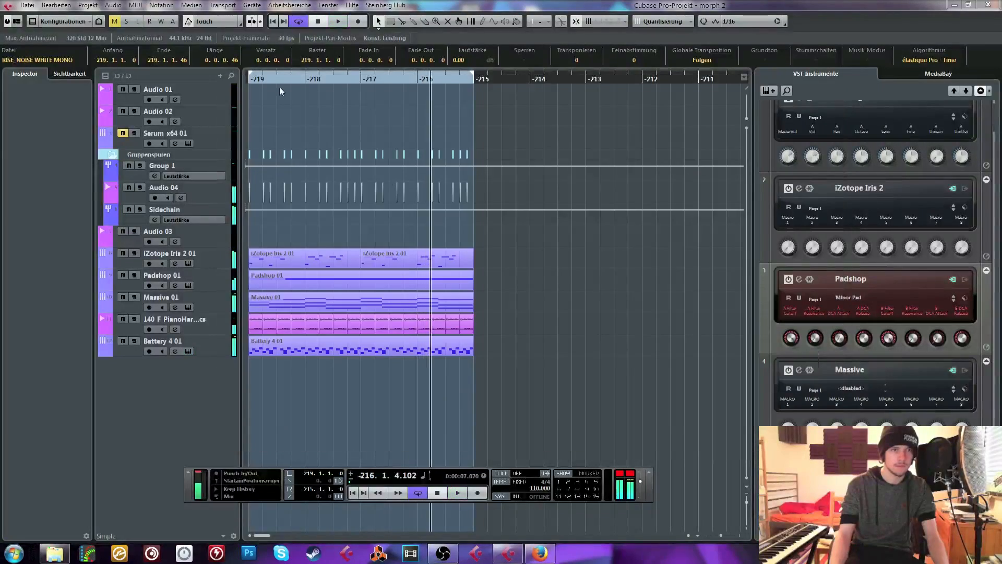
Play the loop from its start and examine the Battery 4 01 drum notes in the Key Editor
key(space)
click(264, 78)
key(h)
key(space)
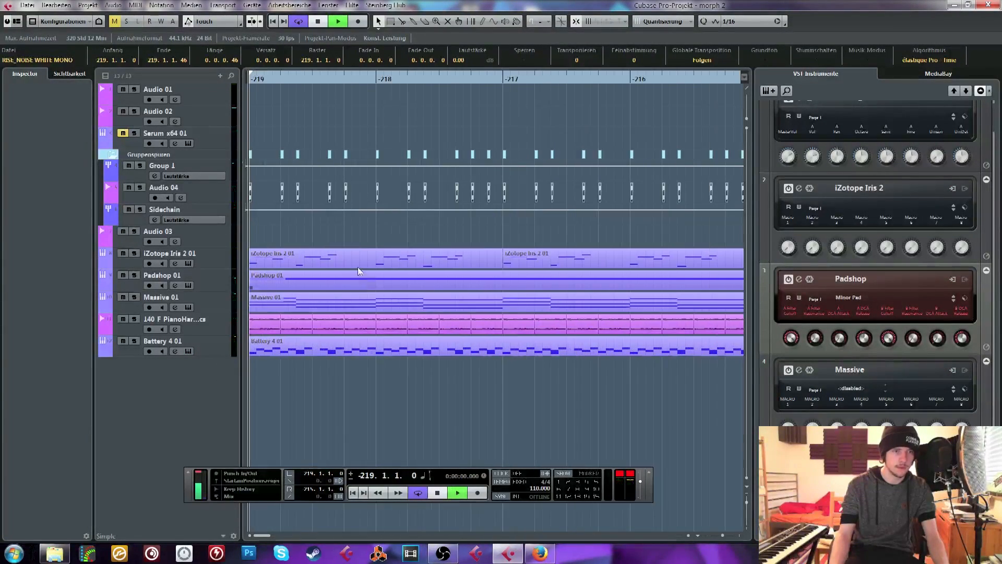
click(418, 371)
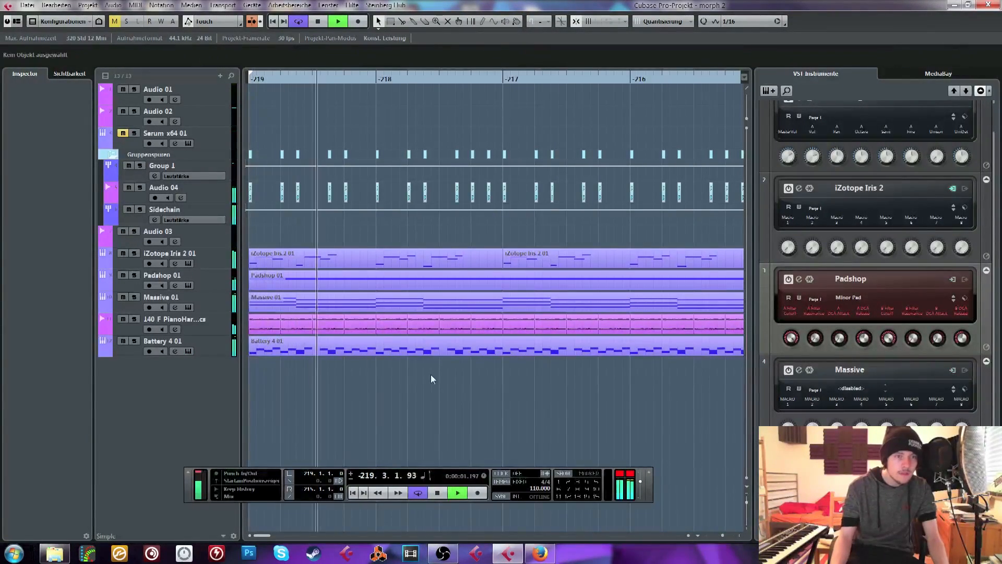
double_click(403, 353)
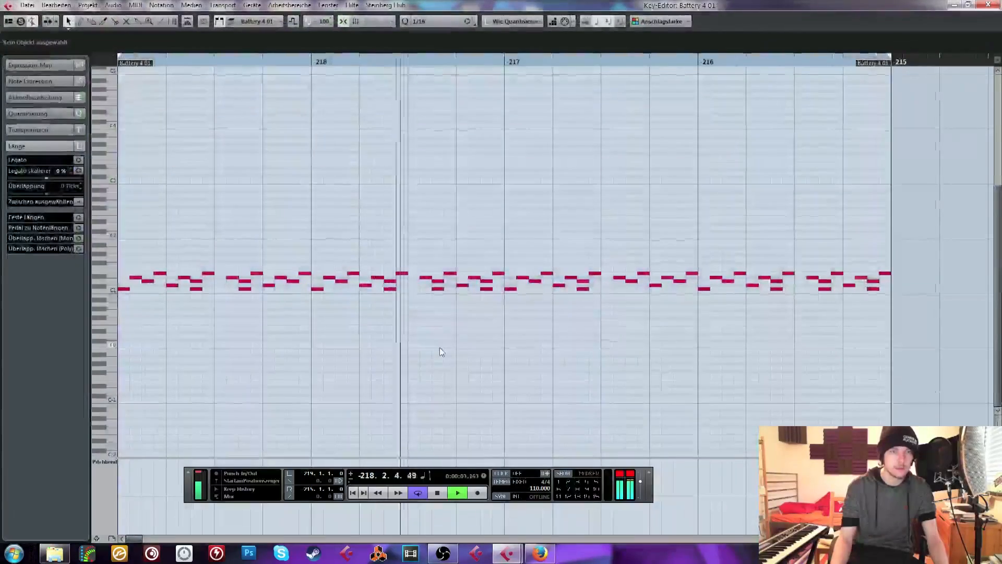
double_click(631, 289)
key(space)
click(988, 5)
click(255, 112)
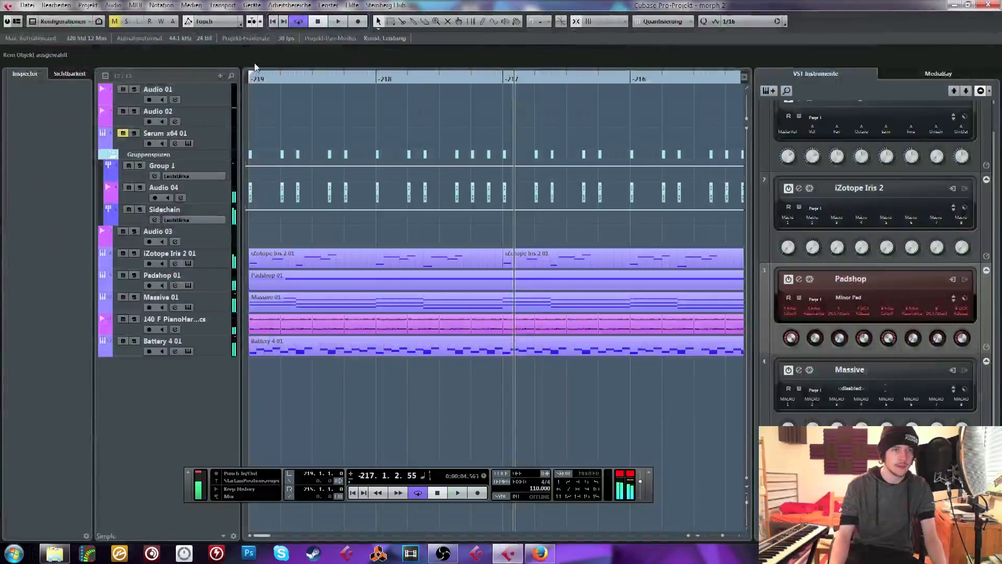
Raise the Battery 4 01 track's volume to about 6 dB and audition the loop
drag(262, 79, 215, 45)
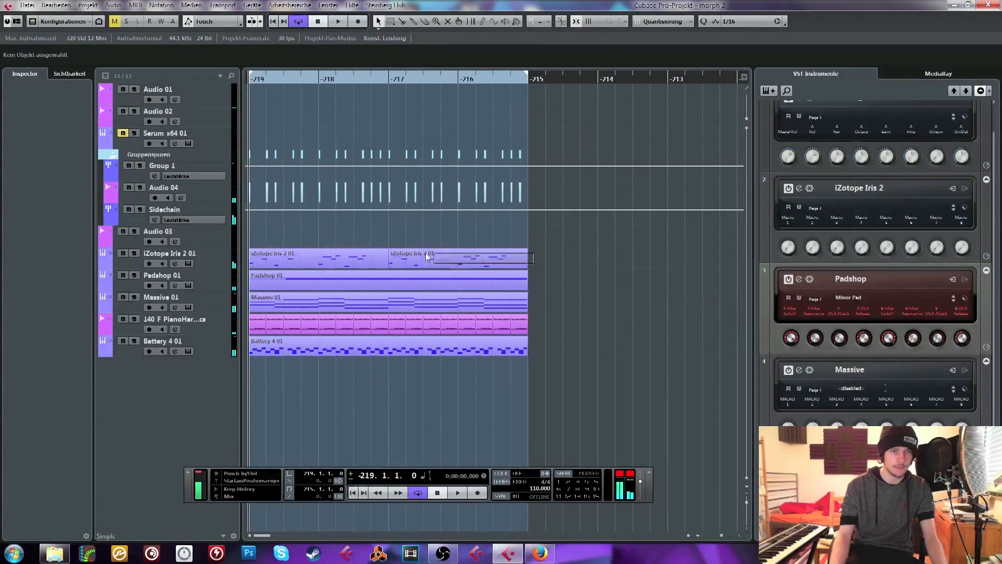
drag(426, 255, 376, 258)
drag(190, 364, 205, 343)
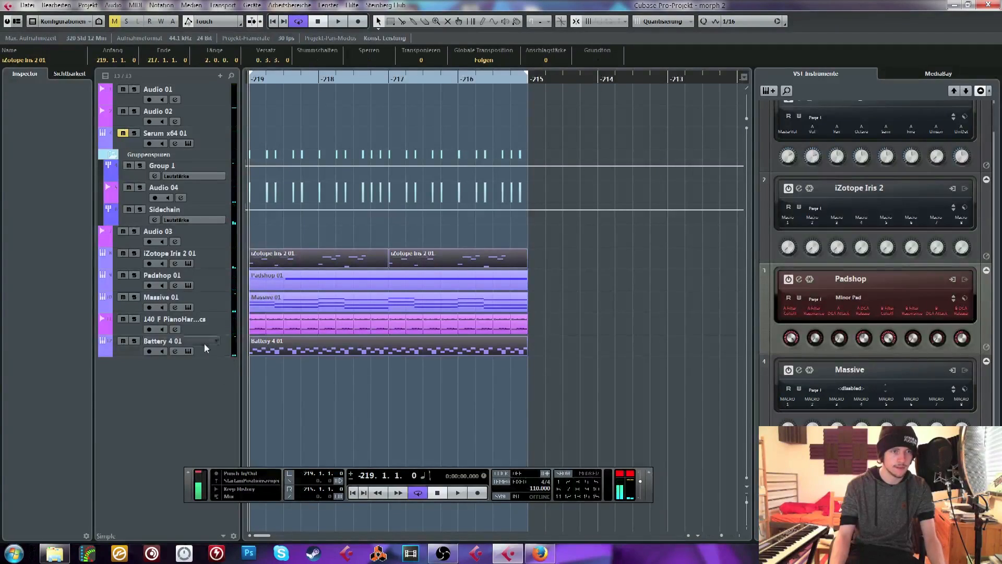
click(205, 343)
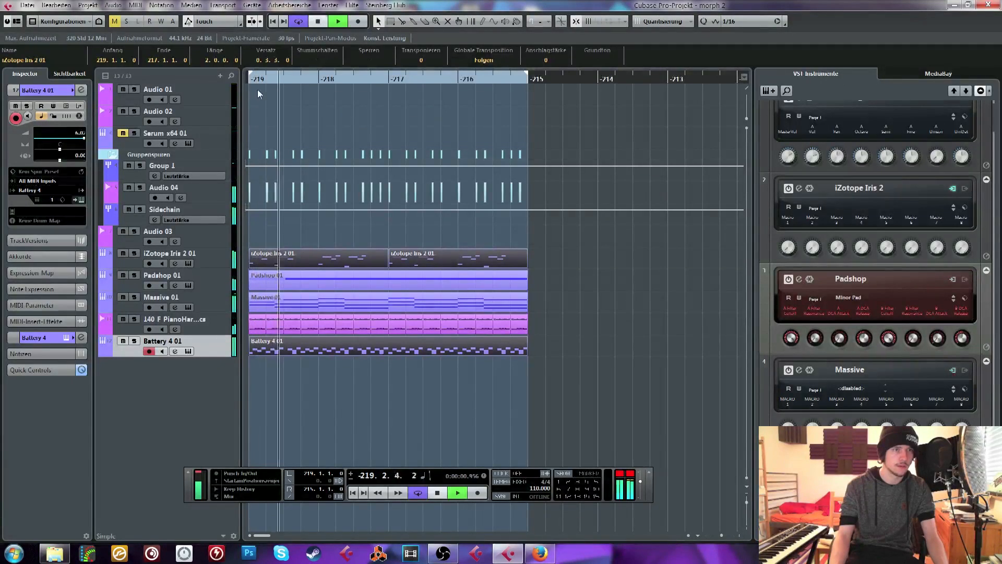
key(space)
Mute the Padshop 01 and 140 F PianoHarmonics tracks and select the Battery 4 01 clip
click(544, 265)
drag(302, 253, 300, 253)
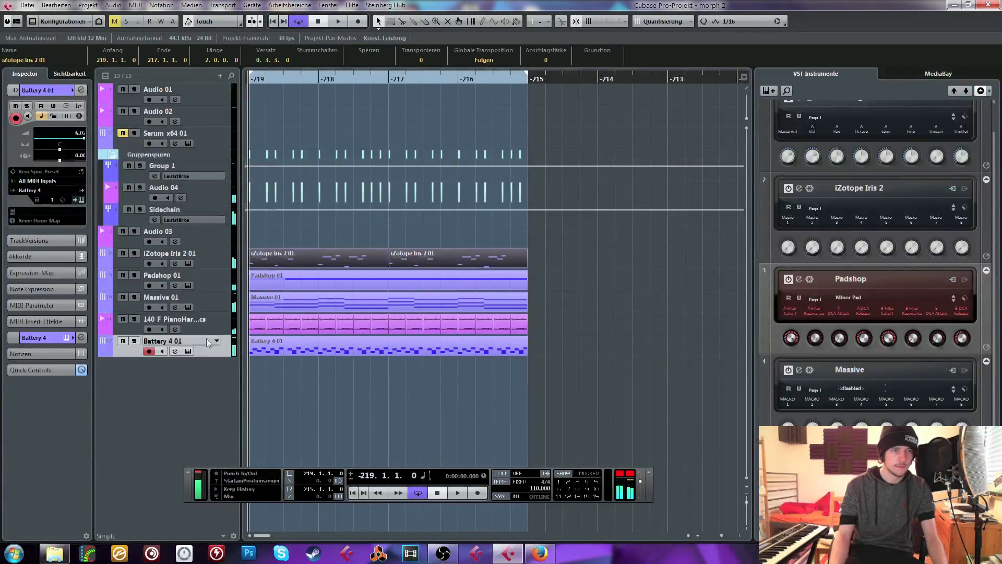
click(128, 325)
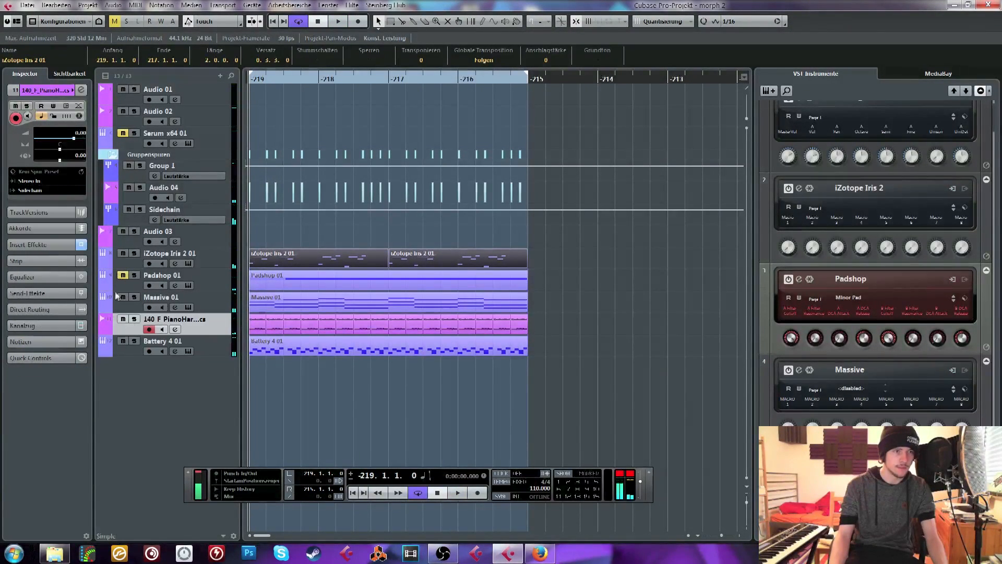
drag(602, 357, 268, 345)
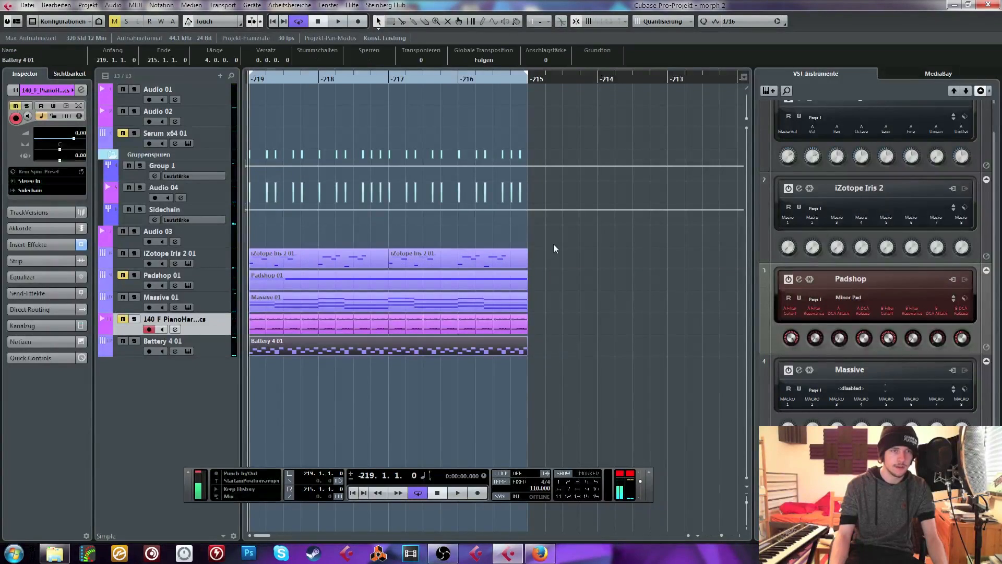
Add the iZotope Iris 2 01 clips to the selection and quantize the selected clips at 1/16 with 75% swing
drag(553, 245, 369, 262)
click(785, 23)
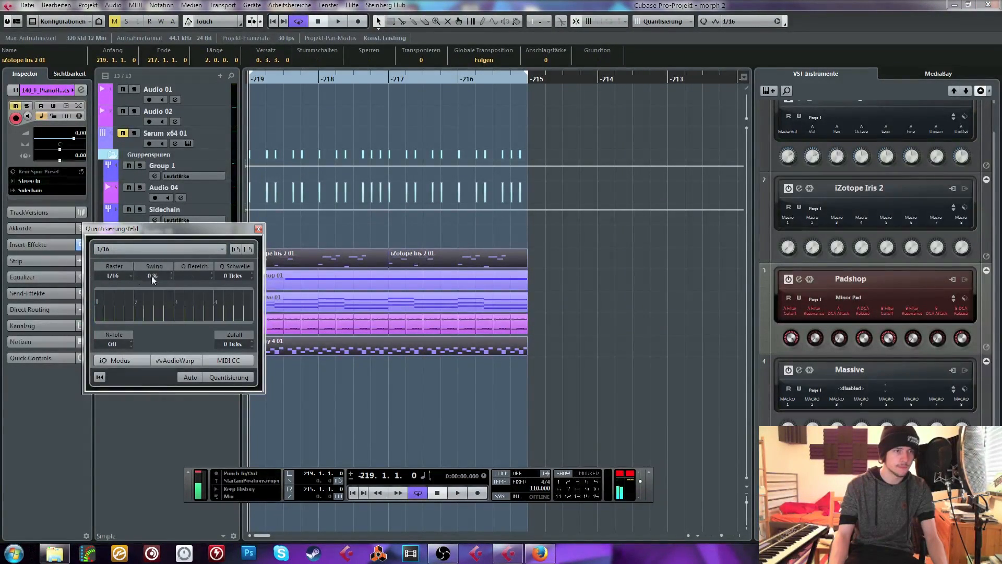
scroll(156, 277, down, 3)
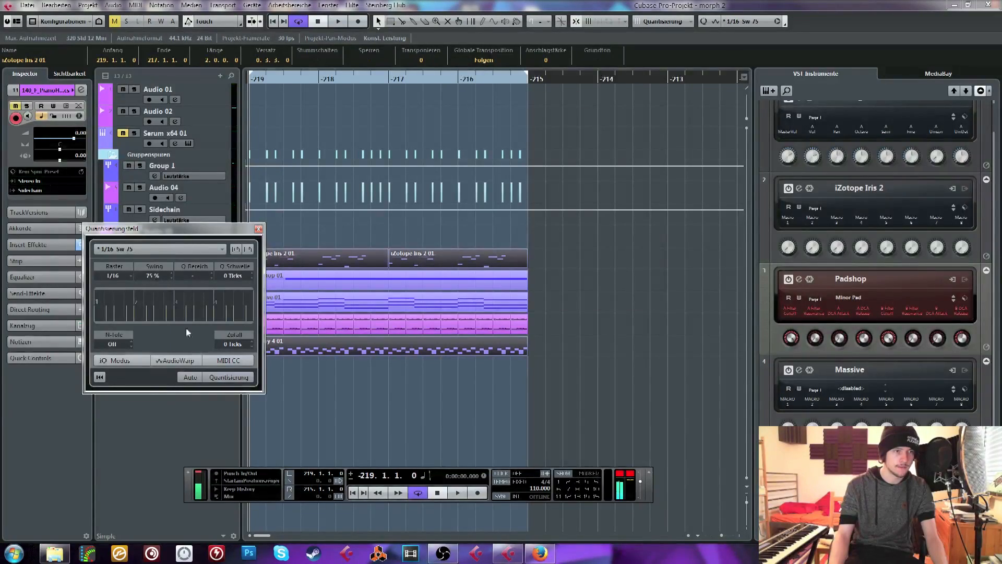
click(227, 376)
click(258, 230)
Play the loop from its start to audition the swung notes, and clear the clip selection
key(space)
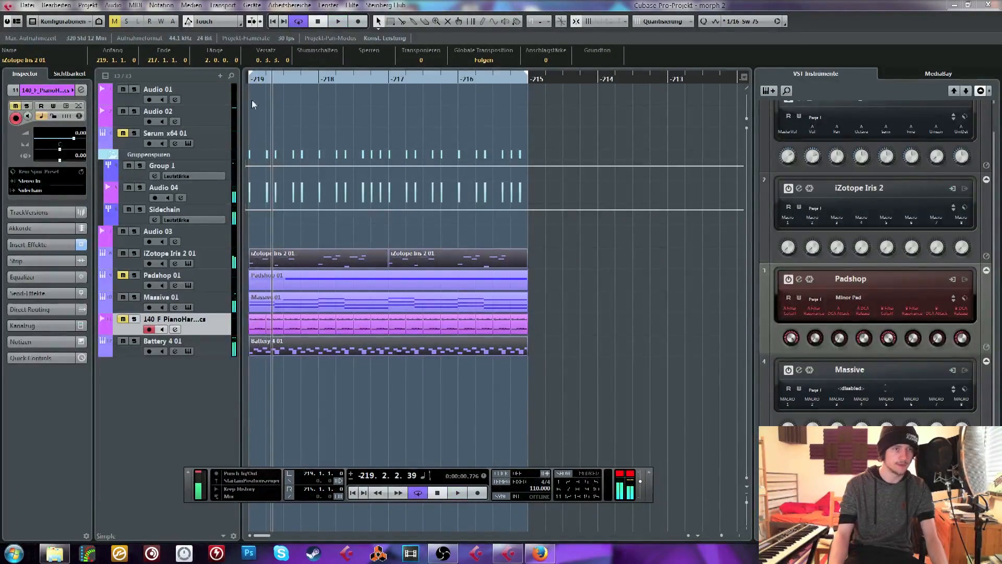
click(254, 78)
key(space)
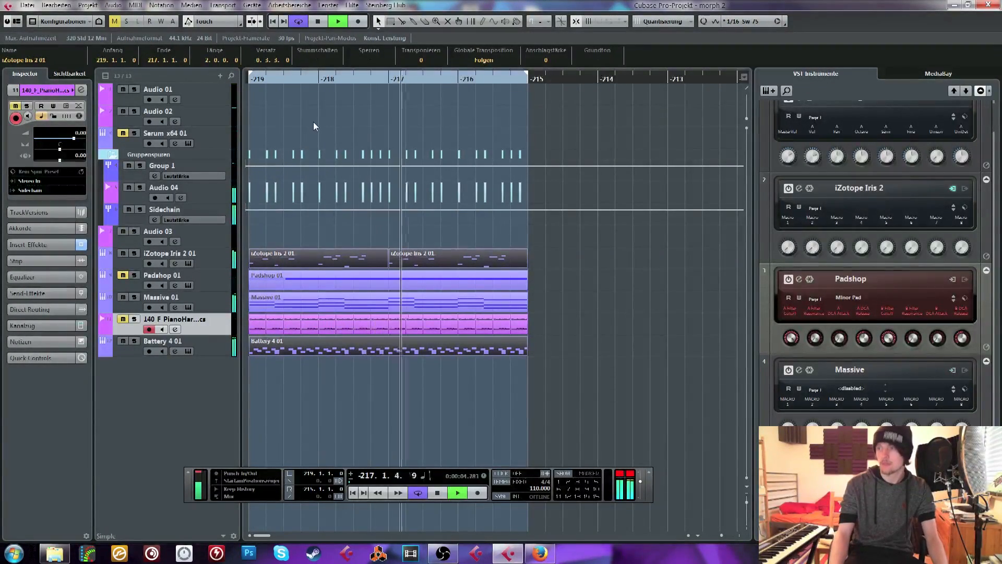
click(257, 388)
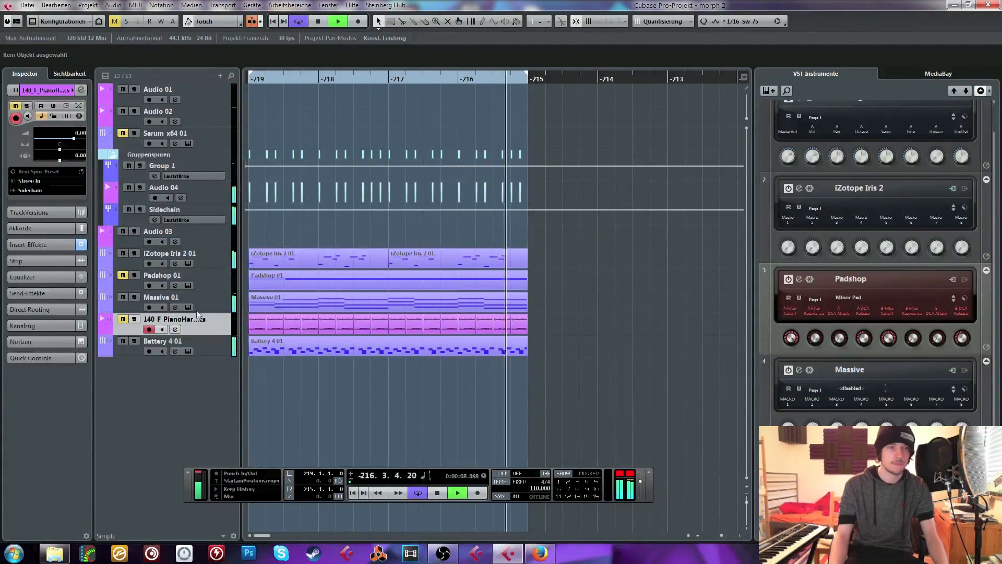
Unmute the Padshop 01 and 140 F PianoHarmonics tracks and play the loop from its start
click(166, 300)
key(space)
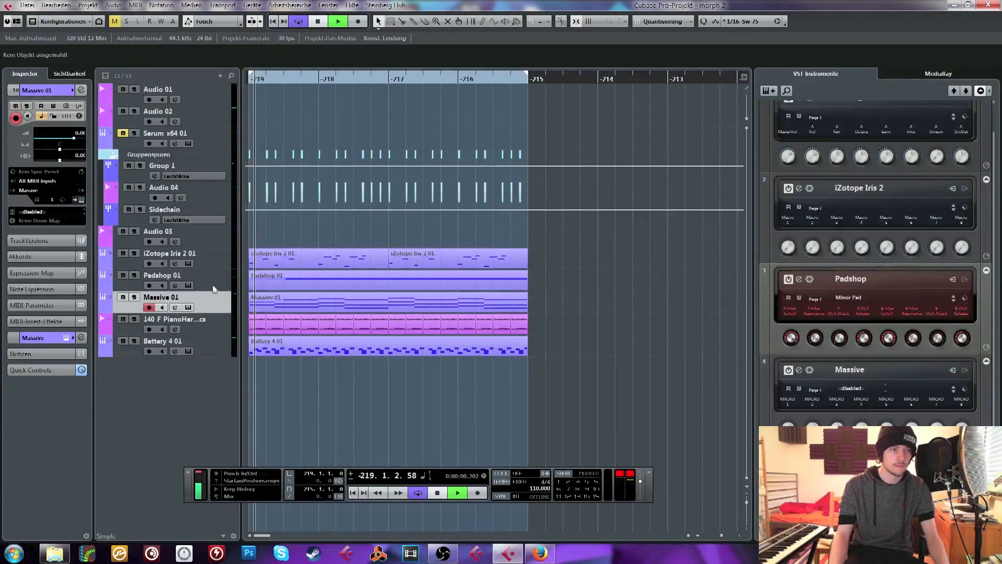
click(223, 324)
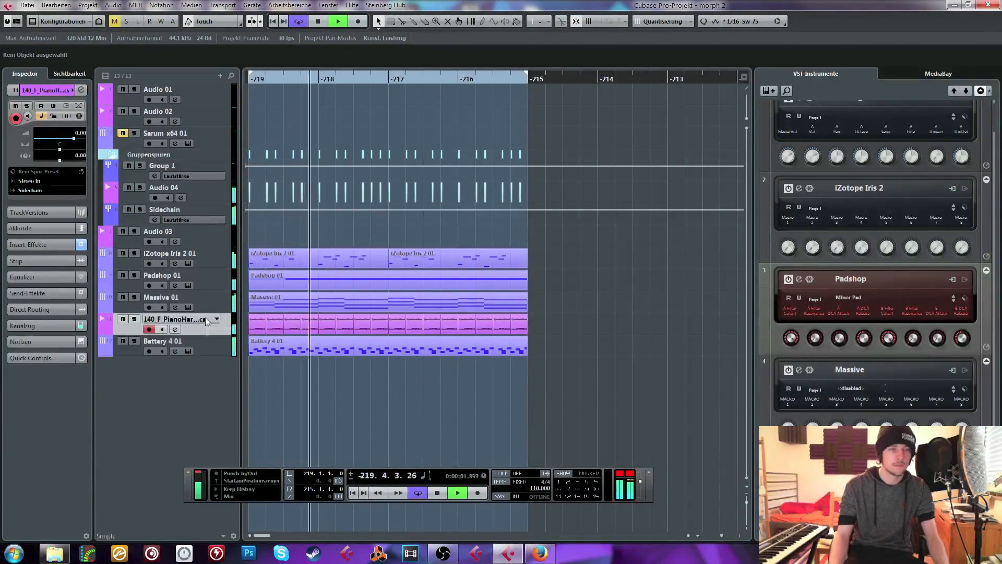
click(218, 286)
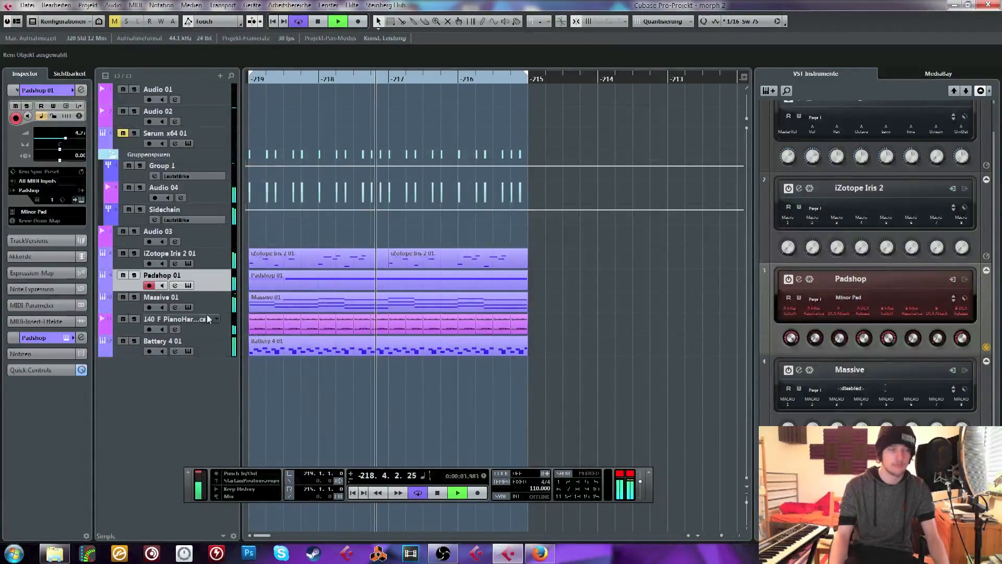
Solo the Padshop 01 and 140 F PianoHarmonics tracks
click(50, 336)
click(134, 275)
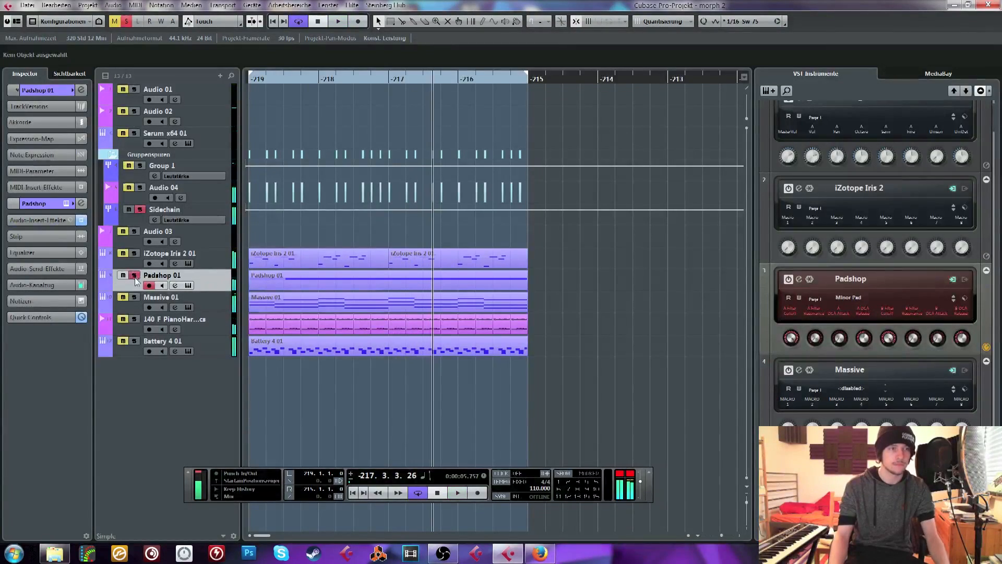
click(134, 319)
click(202, 323)
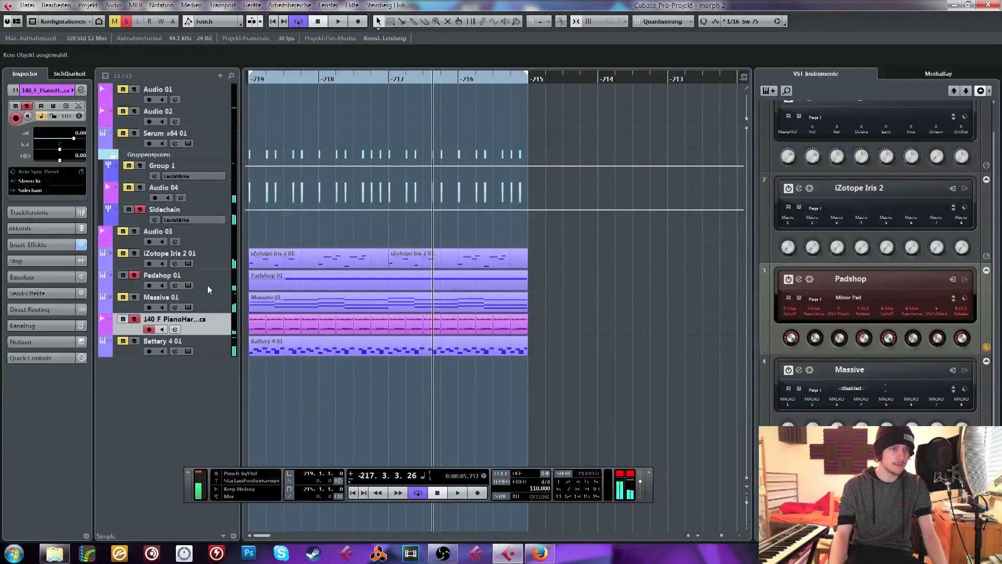
Add one stereo group track and route its output to the Sidechain group
click(209, 284)
right_click(214, 288)
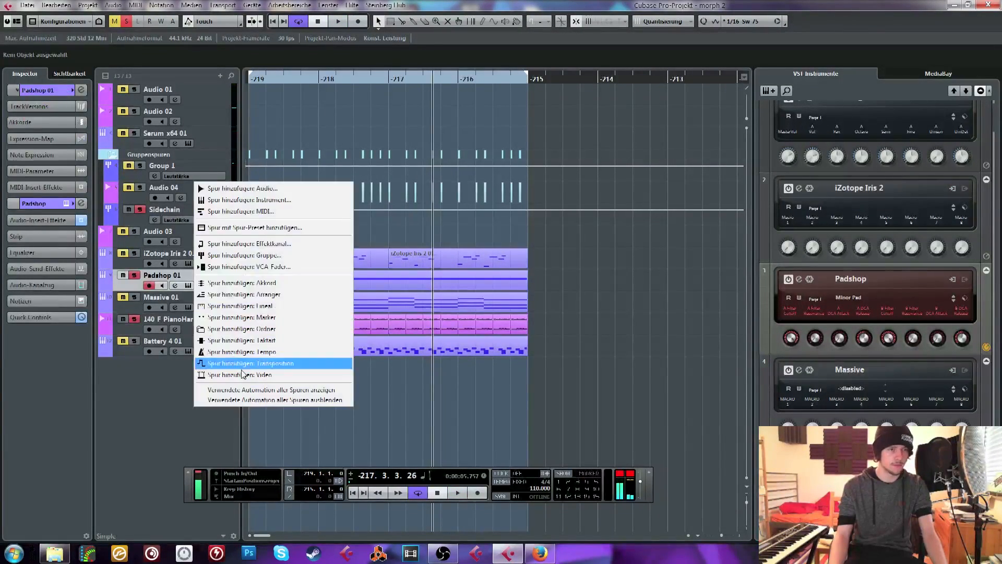
click(311, 253)
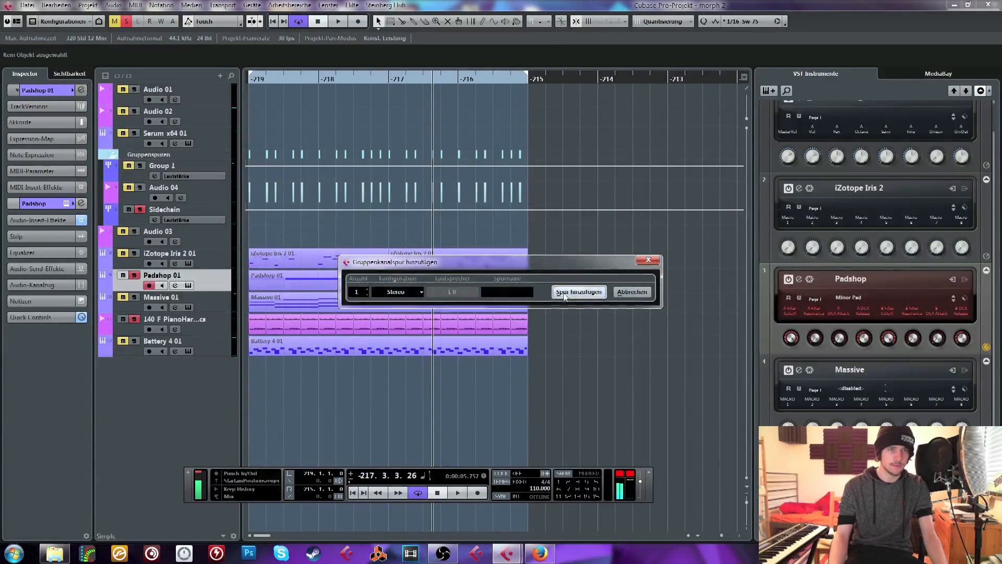
click(564, 294)
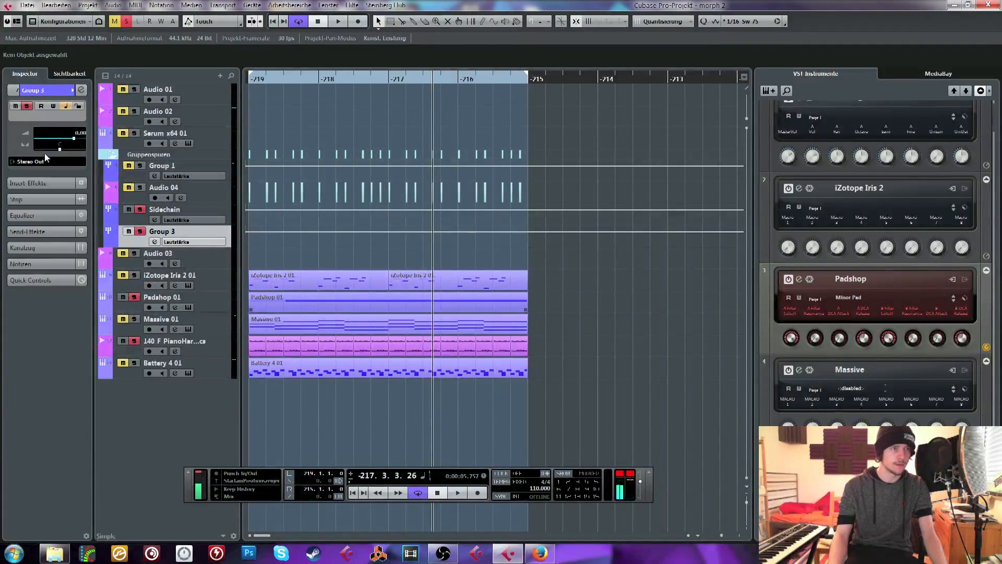
click(45, 161)
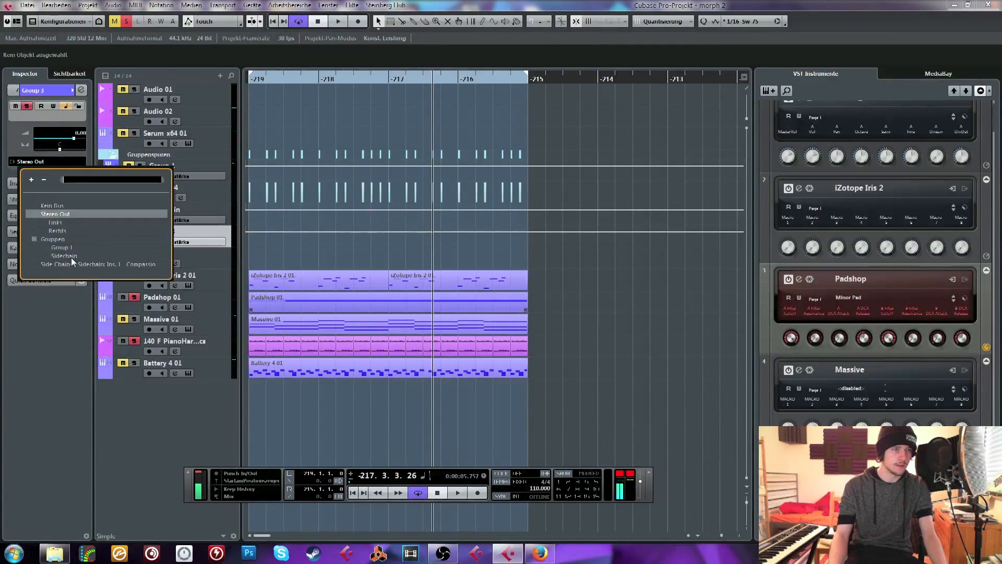
click(70, 256)
Route the outputs of the Padshop 01 and 140 F PianoHarmonics tracks to Group 3
click(206, 304)
click(175, 308)
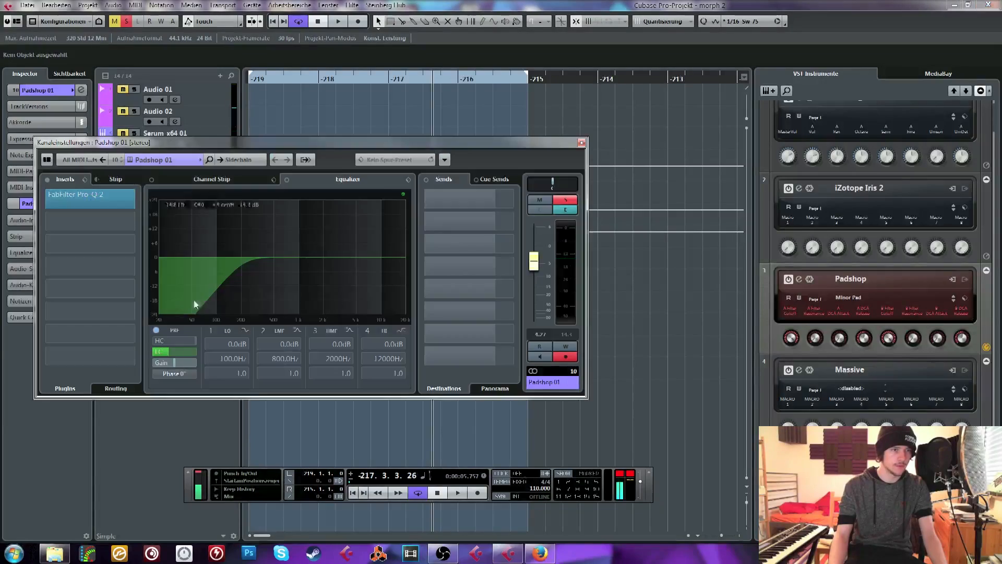
click(249, 161)
click(270, 258)
drag(239, 144, 529, 104)
click(175, 351)
click(529, 120)
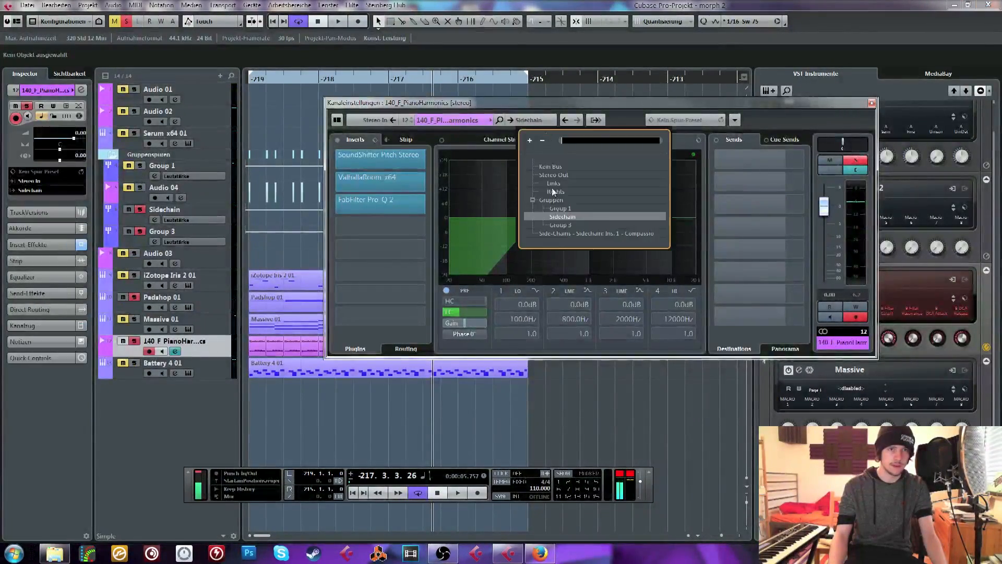
click(559, 224)
Load LFOTool_x64 into the first insert slot of Group 3
click(208, 230)
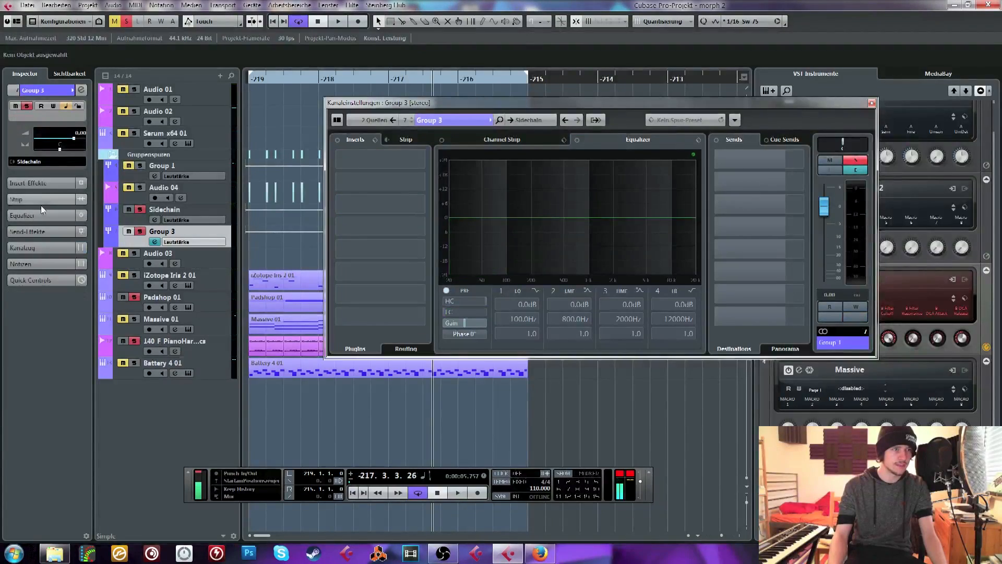
click(44, 182)
click(54, 130)
text(lfo)
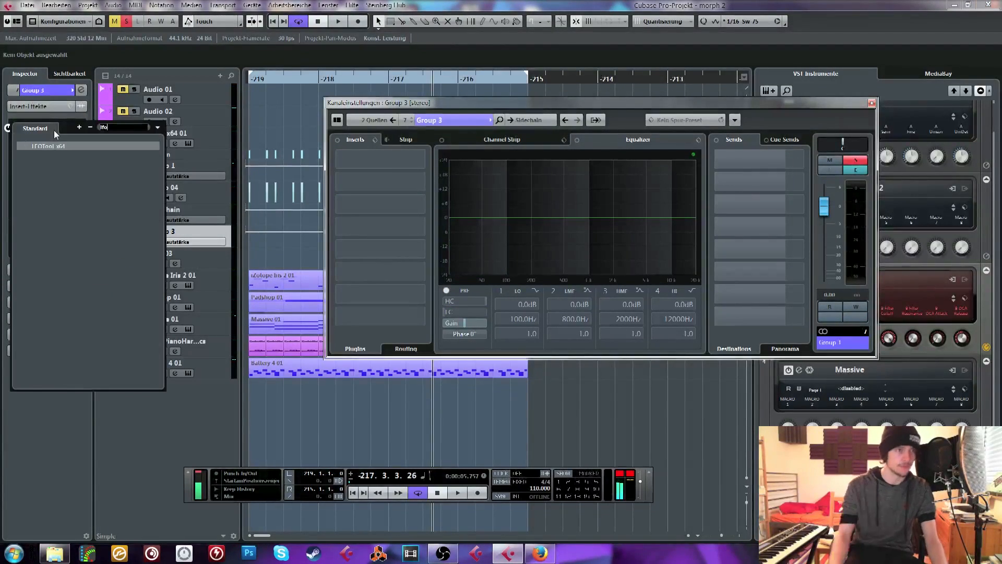
click(57, 145)
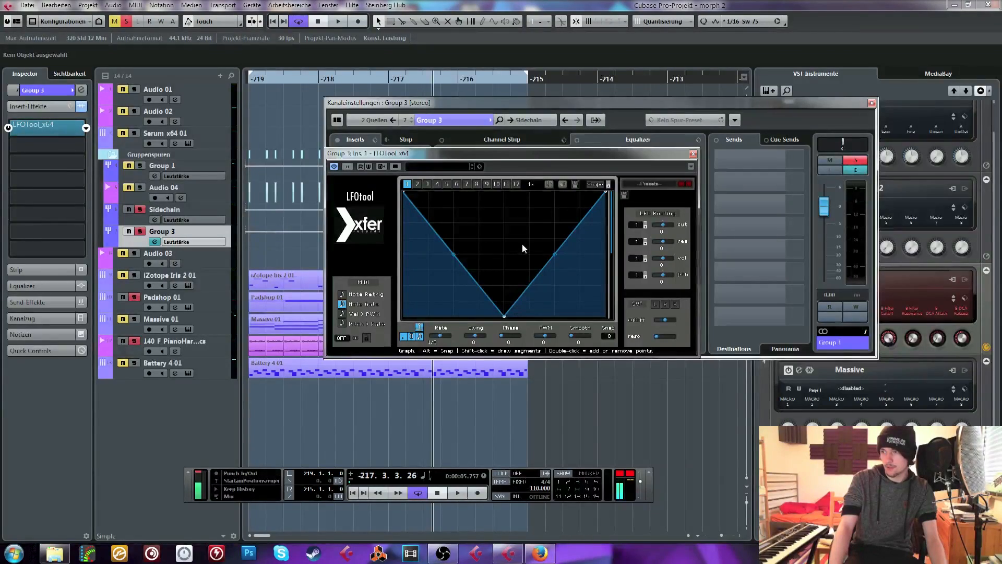
Reshape the LFOTool curve into a rising ramp, set its volume routing amount to 100, and start playback
drag(504, 317, 403, 316)
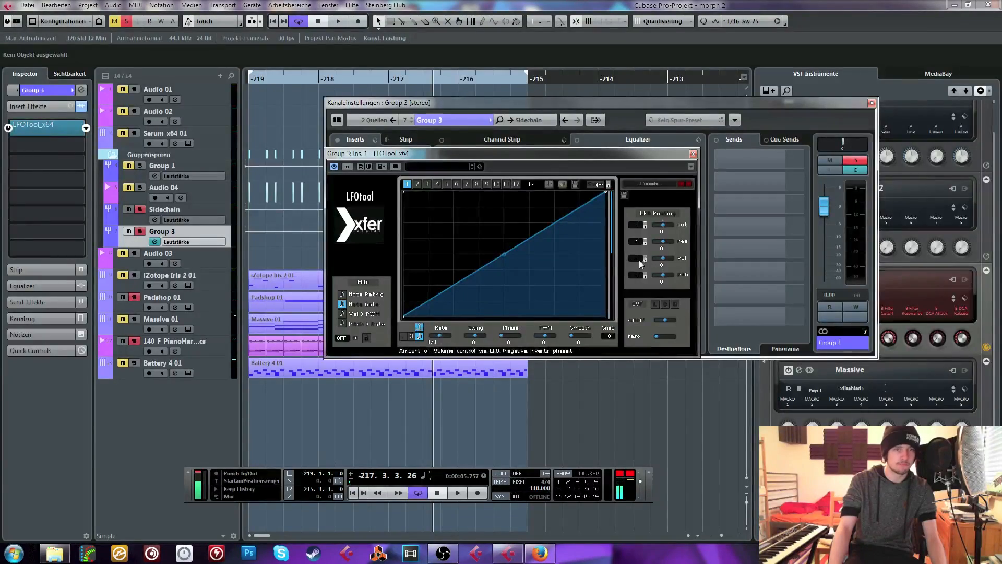
drag(661, 259, 734, 255)
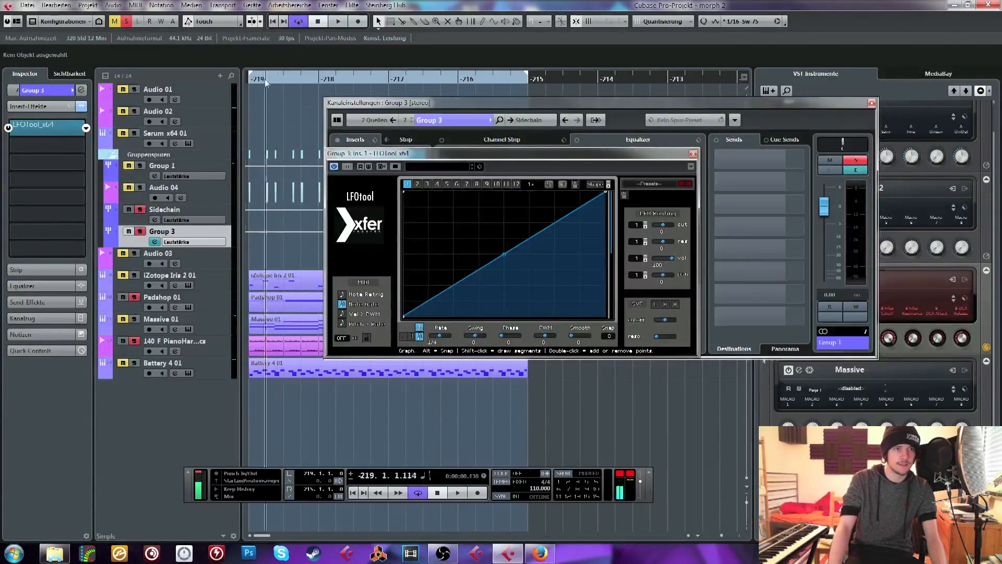
key(space)
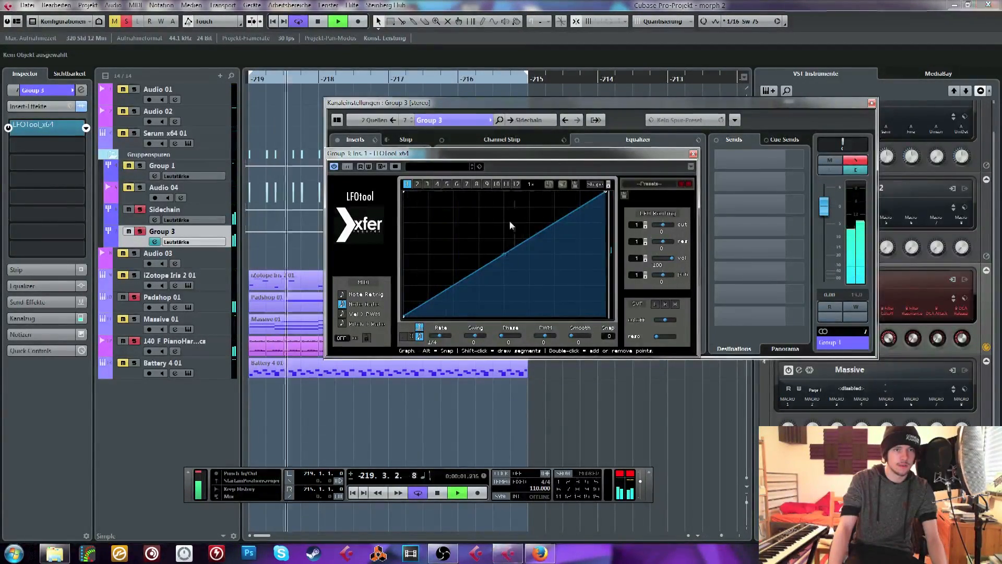
Bend the LFOTool ramp upward, add a low point near its start, stop playback and close both windows
drag(503, 257, 504, 226)
double_click(432, 307)
drag(431, 307, 420, 317)
drag(514, 255, 513, 238)
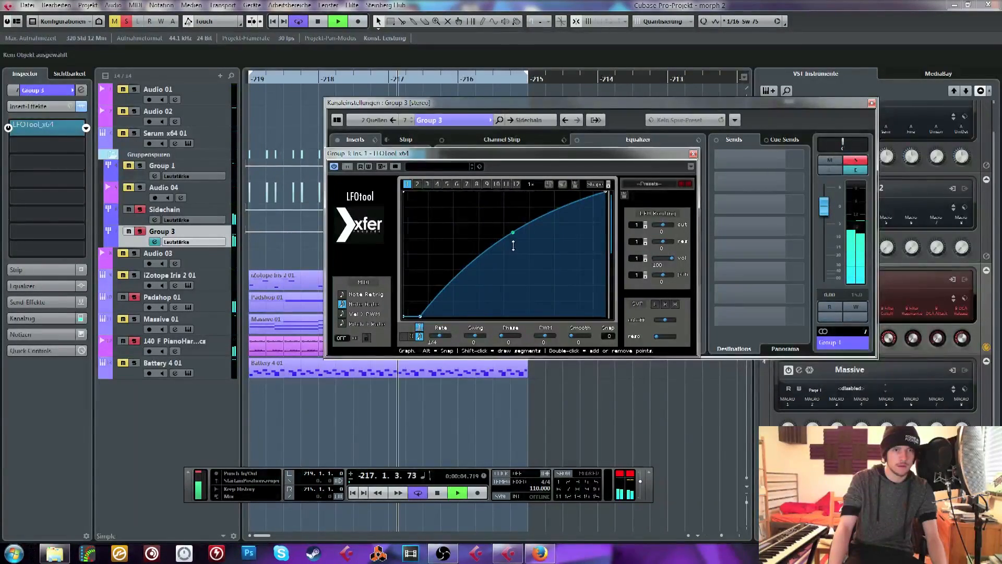
click(693, 154)
key(space)
click(872, 103)
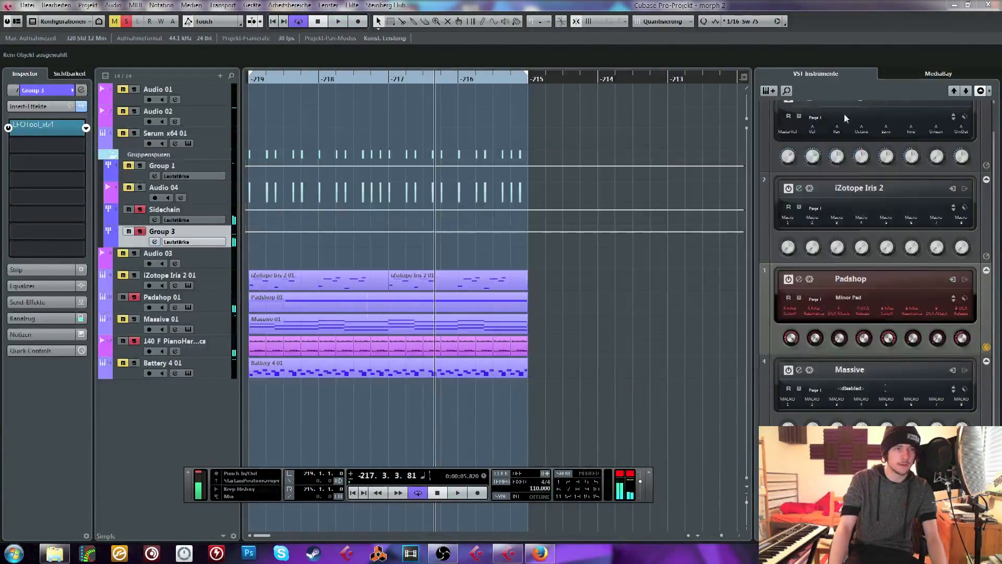
Raise the Padshop 01 volume to about 1.8 dB and the 140 F PianoHarmonics volume to about 4.5 dB
click(207, 296)
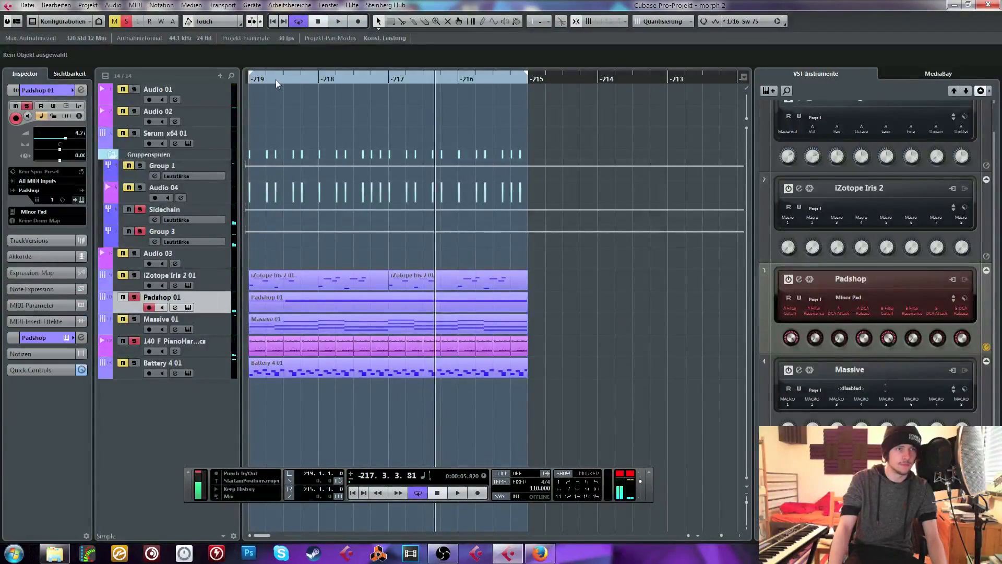
key(period)
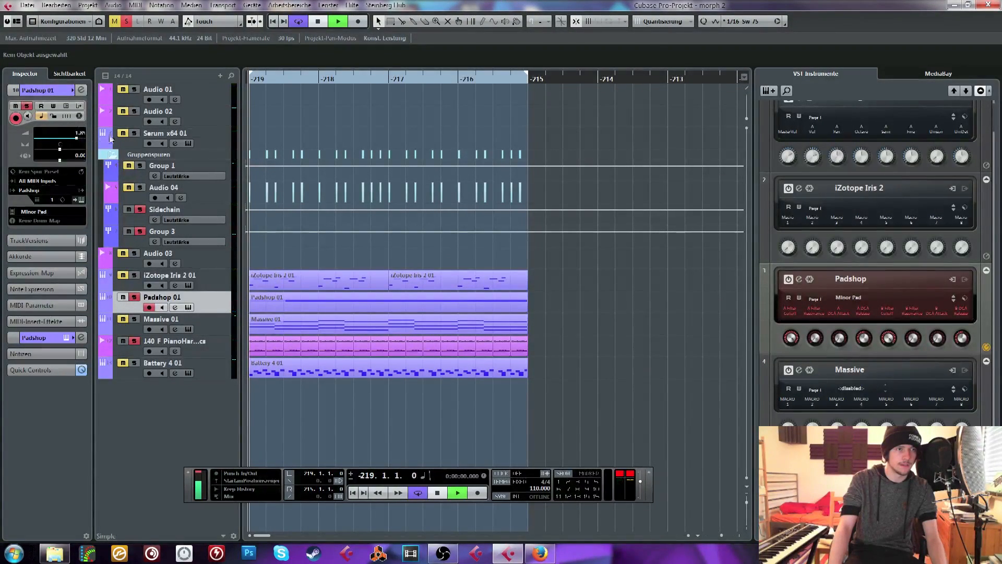
click(208, 341)
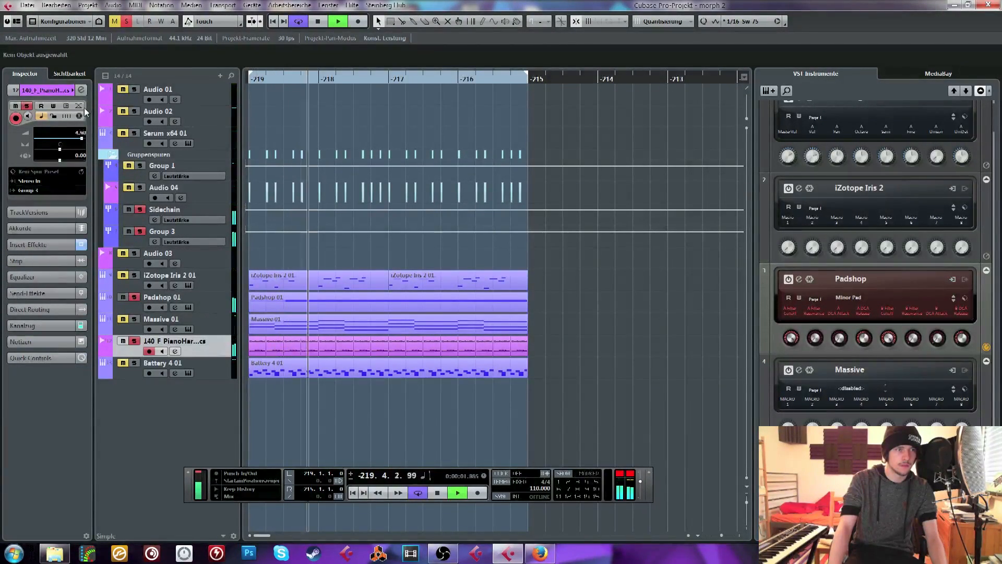
Set the SoundShifter Pitch insert on the 140 F PianoHarmonics track to transpose by 7 semitones
click(46, 243)
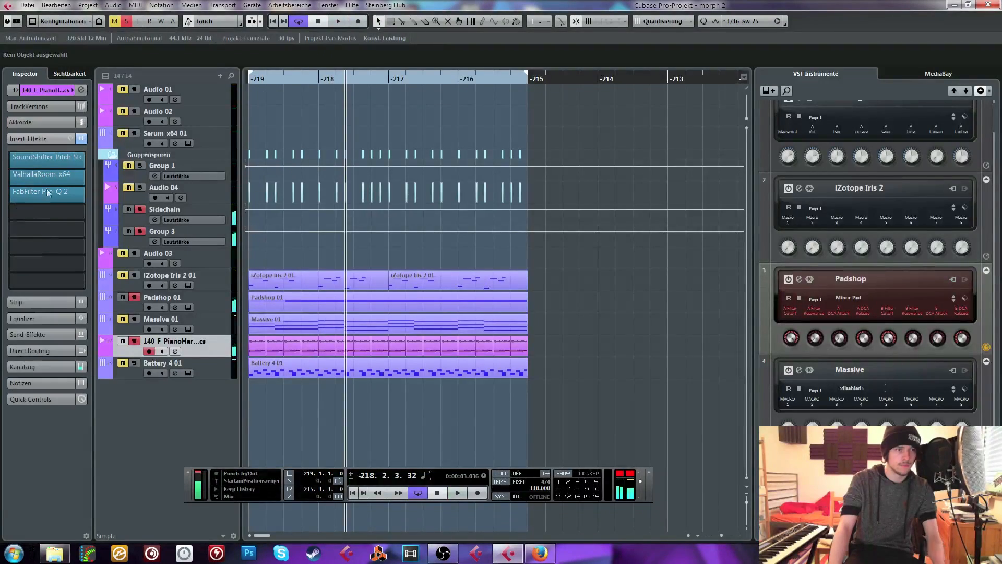
click(37, 158)
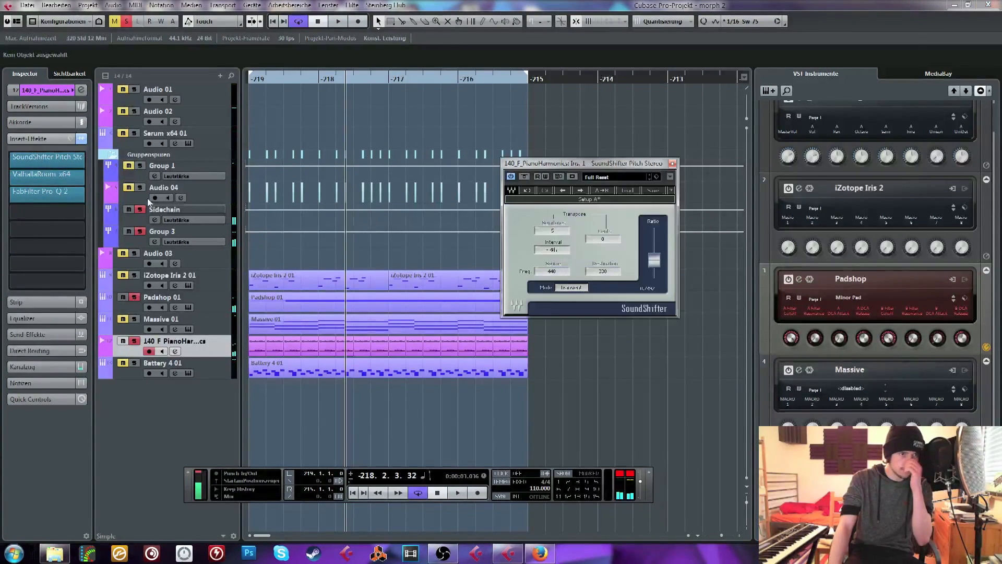
click(560, 231)
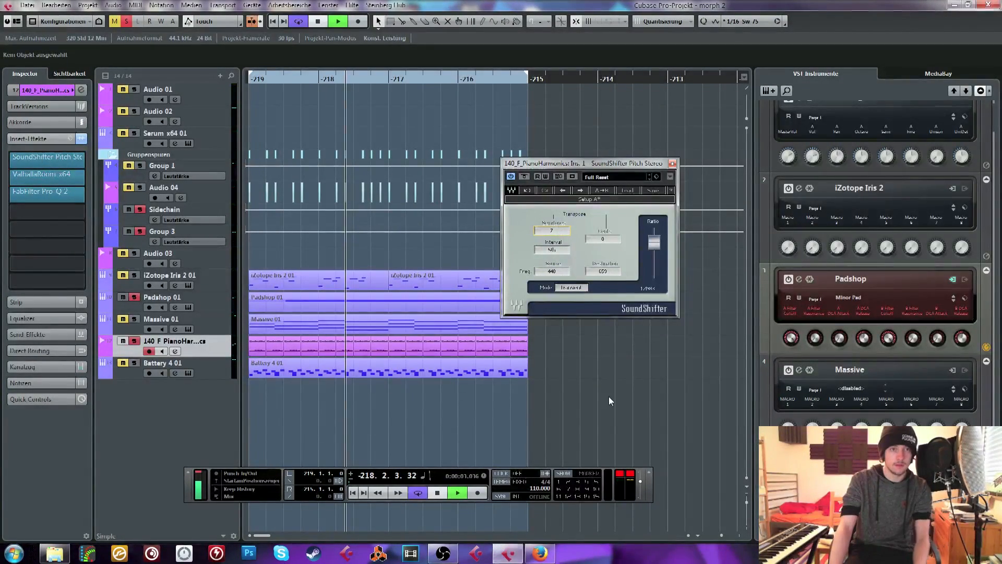
Audition the transposed piano, raise its track volume to about 6 dB, and turn off all solos
key(space)
key(space)
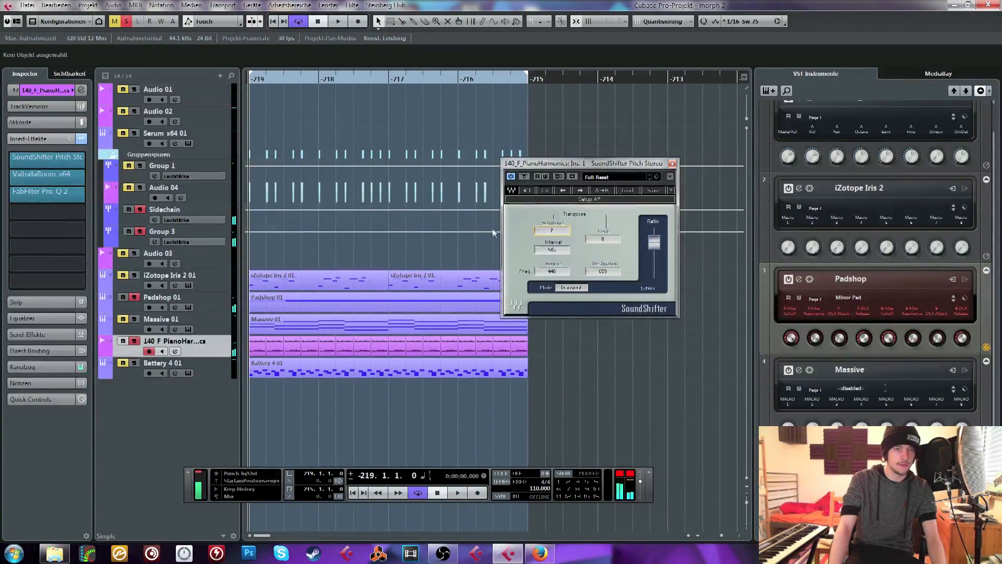
click(50, 91)
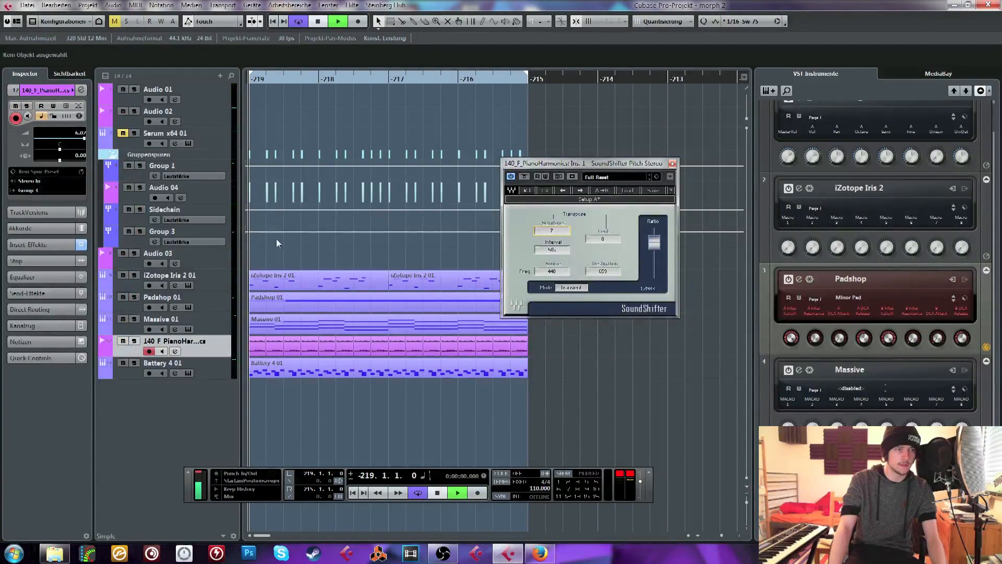
Reopen LFOTool on Group 3 and flatten the bend of its rising curve to a nearly straight ramp
click(189, 233)
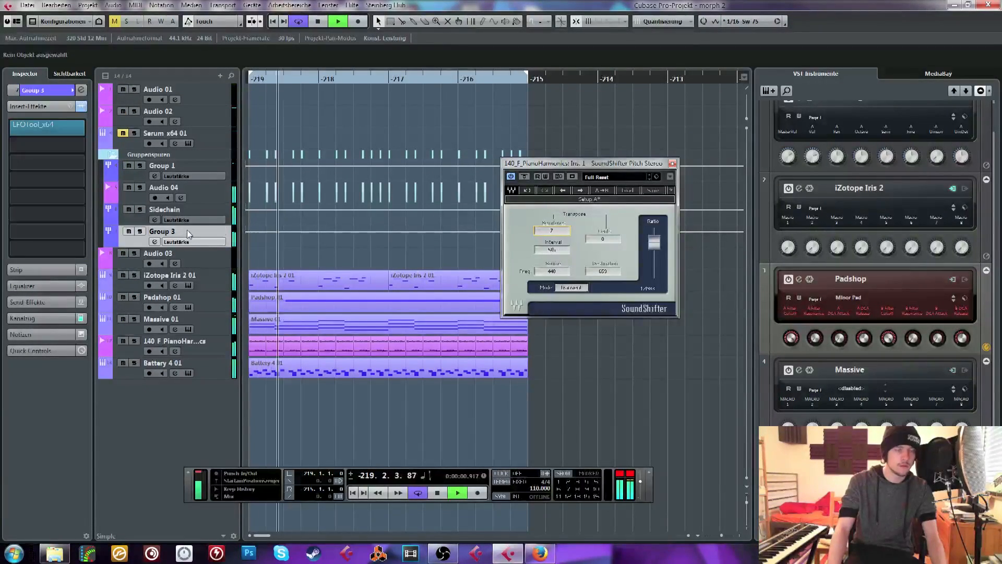
click(27, 123)
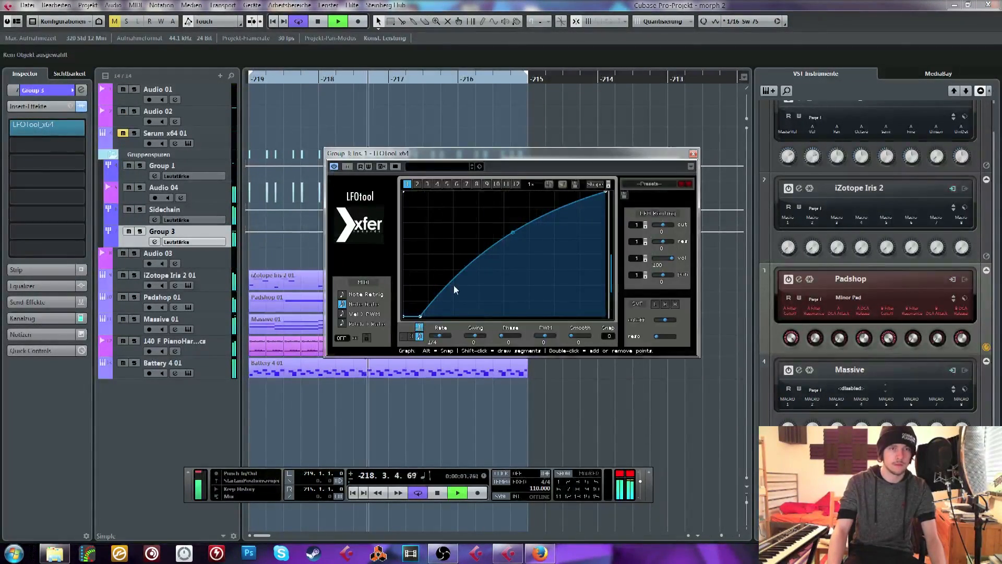
drag(511, 238, 513, 247)
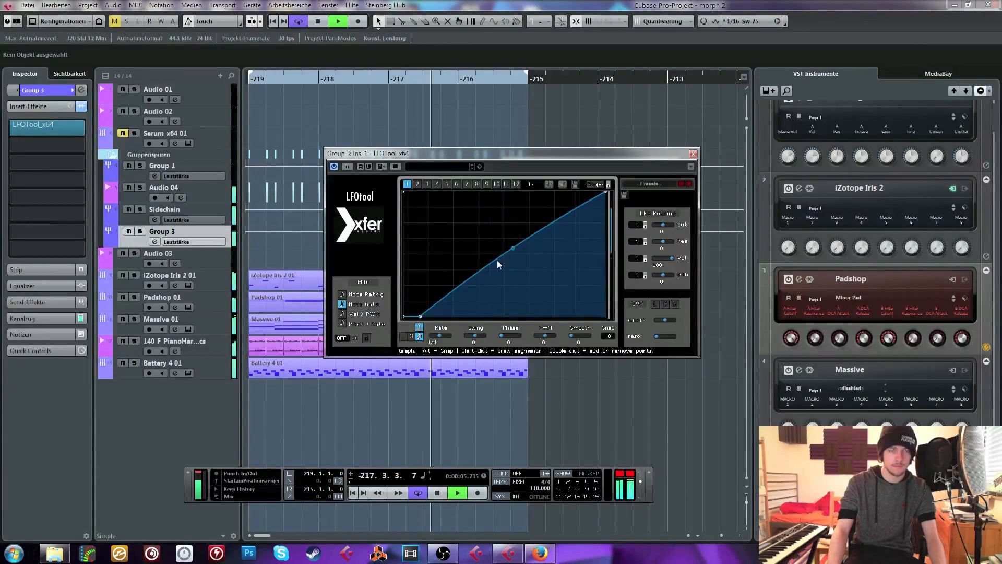
Add a point at the LFOTool curve's floor so the ramp starts rising at about three-eighths of the cycle, and close the plug-in
double_click(437, 316)
drag(437, 316, 480, 319)
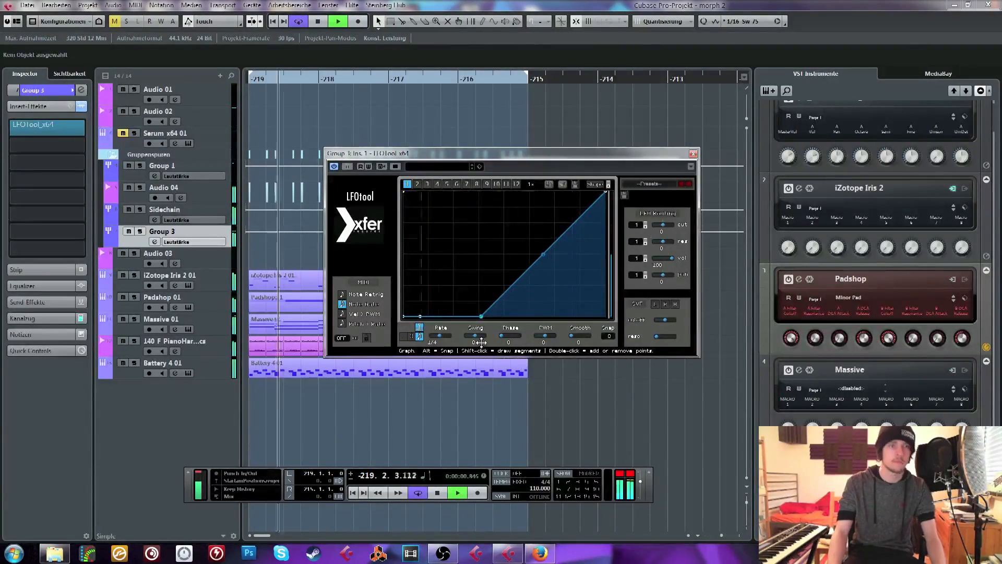
click(693, 153)
key(space)
Lower the Group 3 channel volume, replay the loop, and close the leftover SoundShifter Pitch window
click(52, 90)
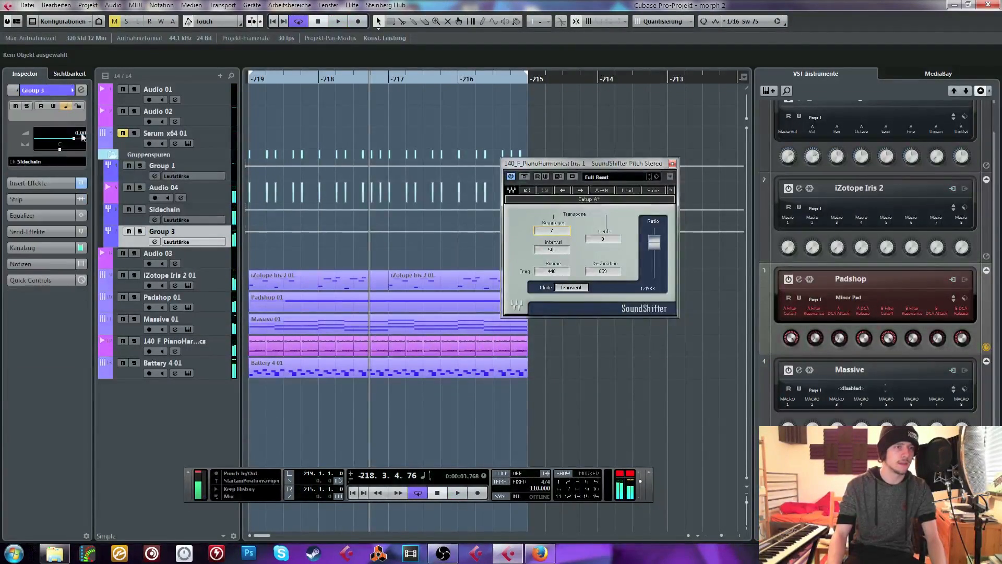
drag(262, 78, 247, 78)
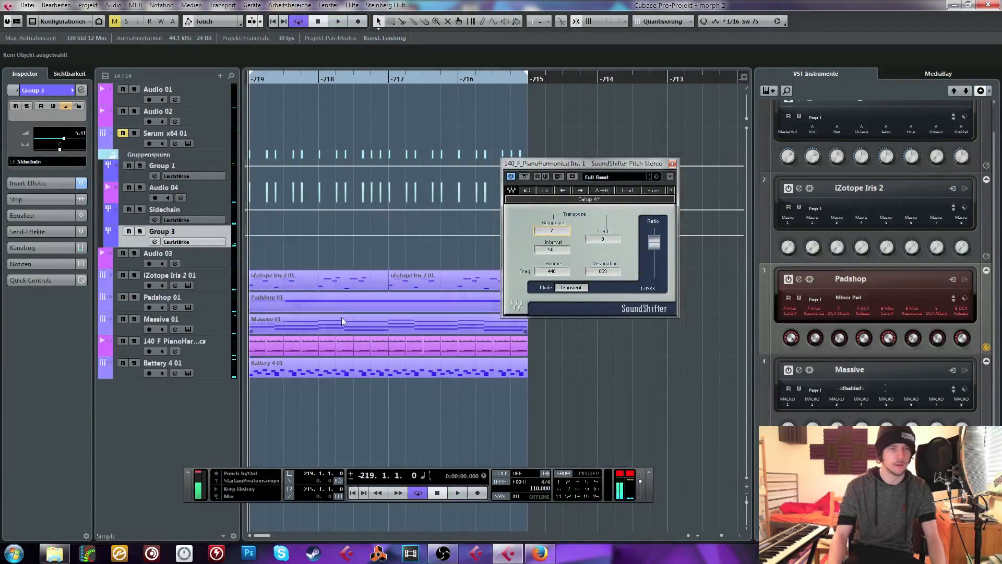
key(space)
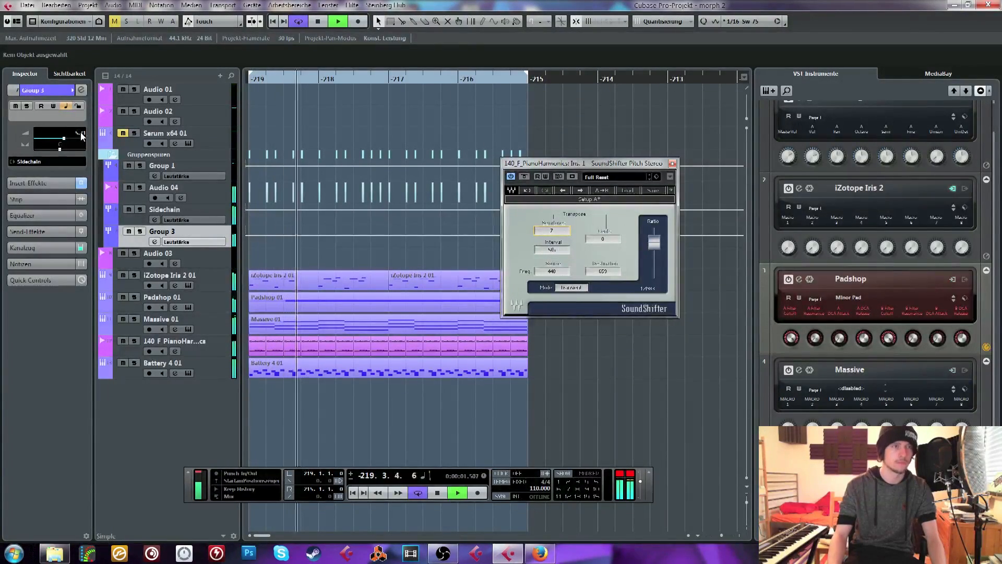
click(672, 163)
Solo the 140 F PianoHarmonics track and open its FabFilter Pro-Q 2 insert with playback stopped
click(134, 340)
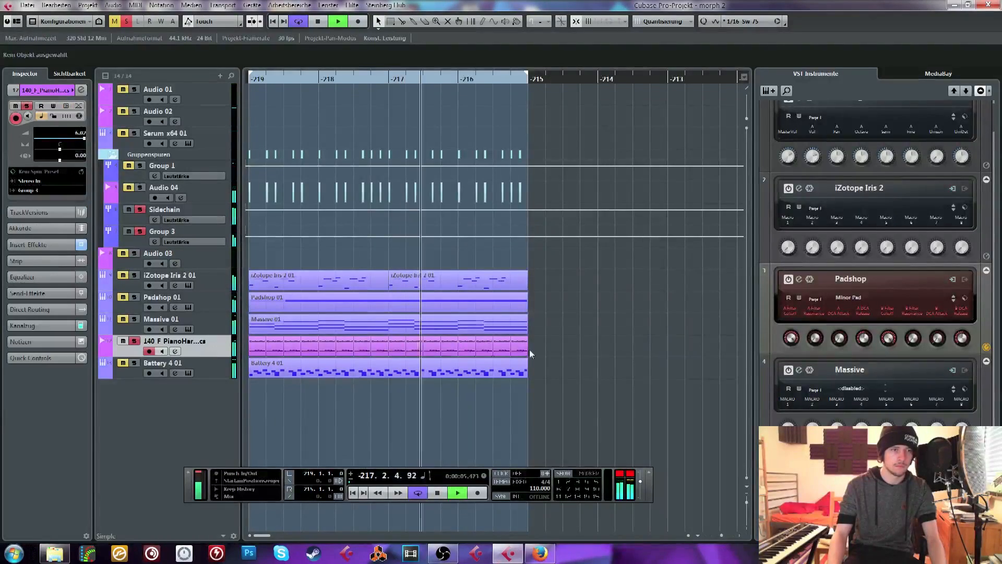
drag(312, 348, 245, 351)
key(space)
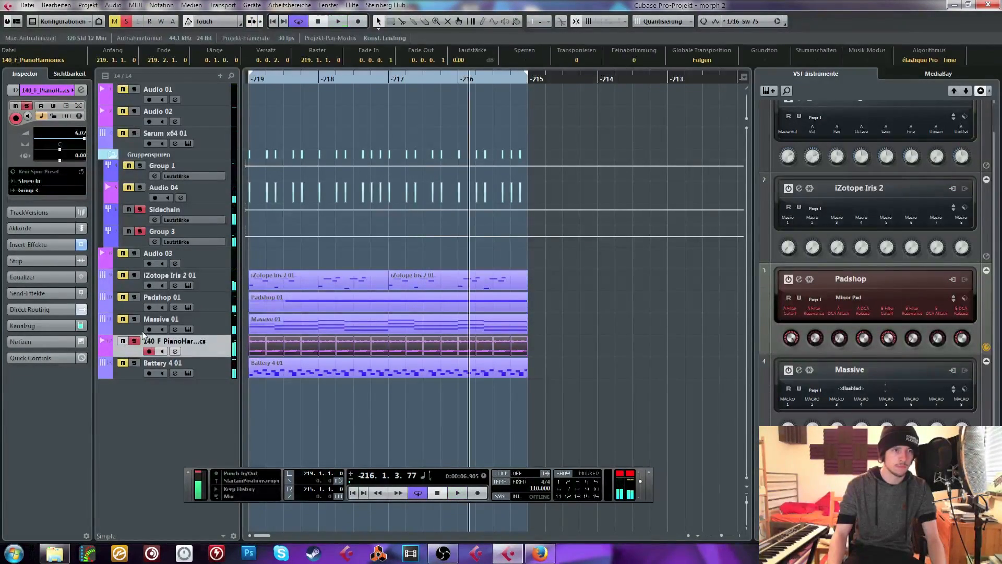
click(40, 241)
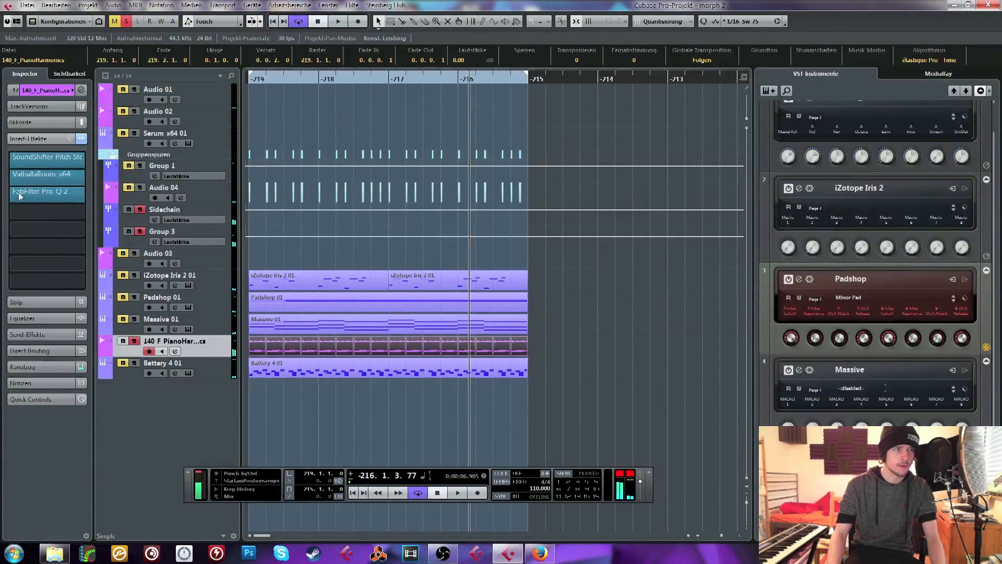
click(44, 196)
click(43, 196)
click(44, 195)
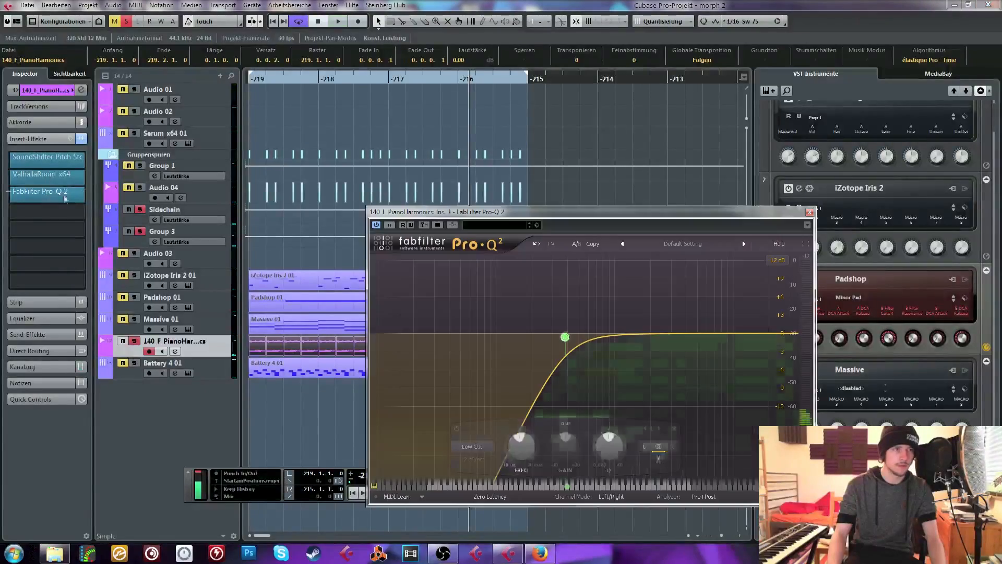
Add a bell boost of about 14.5 dB near 520 Hz and a broad cut of about 23 dB near 2.7 kHz in Pro-Q 2
drag(663, 328, 659, 377)
key(space)
drag(581, 345, 582, 309)
scroll(582, 310, up, 3)
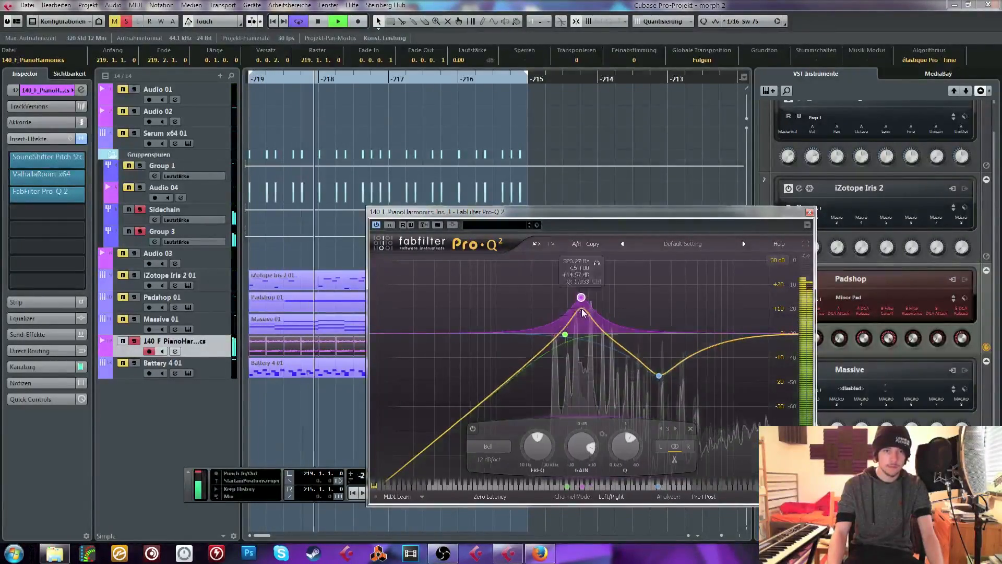
key(space)
scroll(583, 312, down, 3)
drag(659, 376, 665, 388)
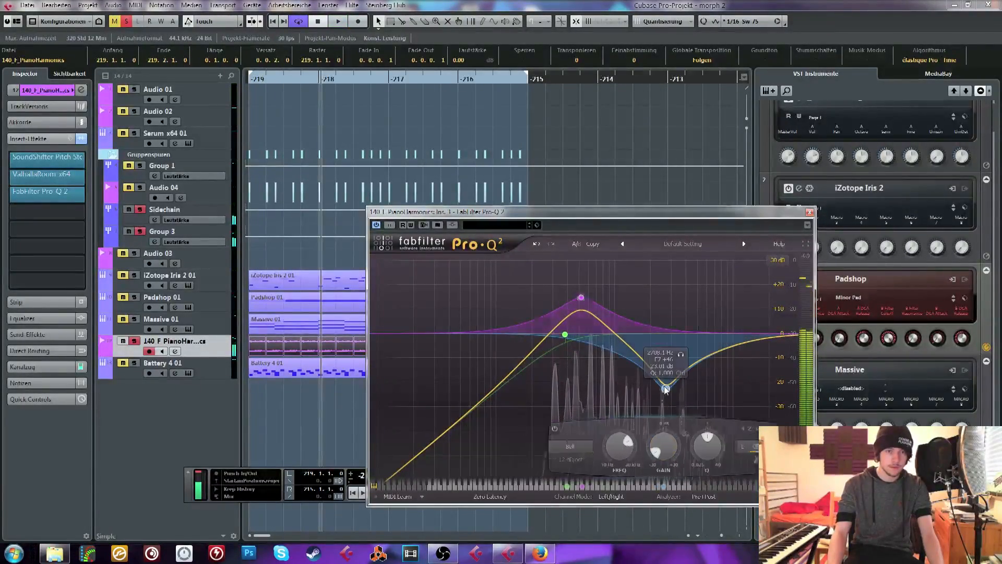
Steepen the slope of the piano equalizer's low cut and shift its frequency to about 330 Hz during playback
click(565, 334)
click(474, 460)
click(475, 462)
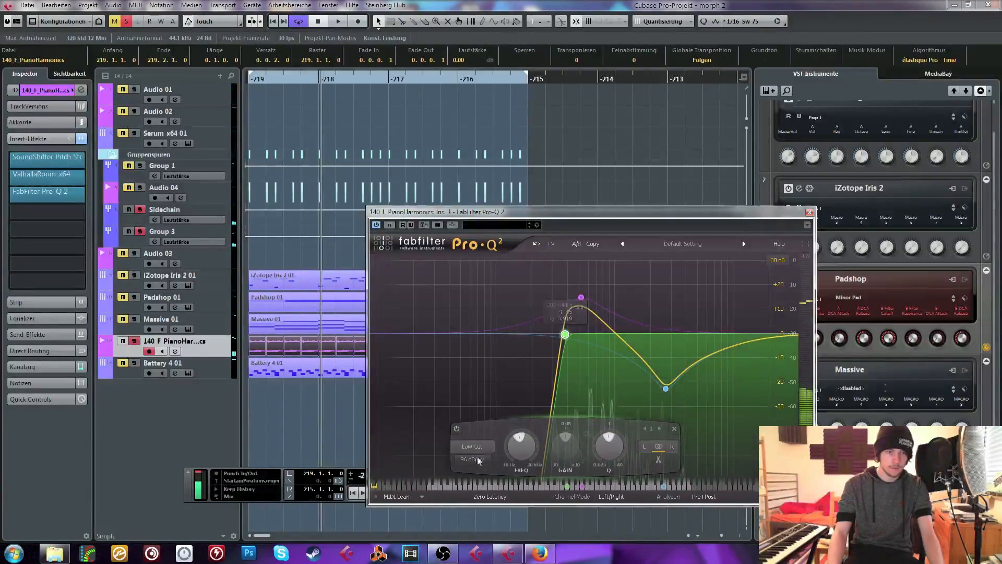
click(479, 461)
click(485, 422)
key(space)
drag(564, 335, 555, 338)
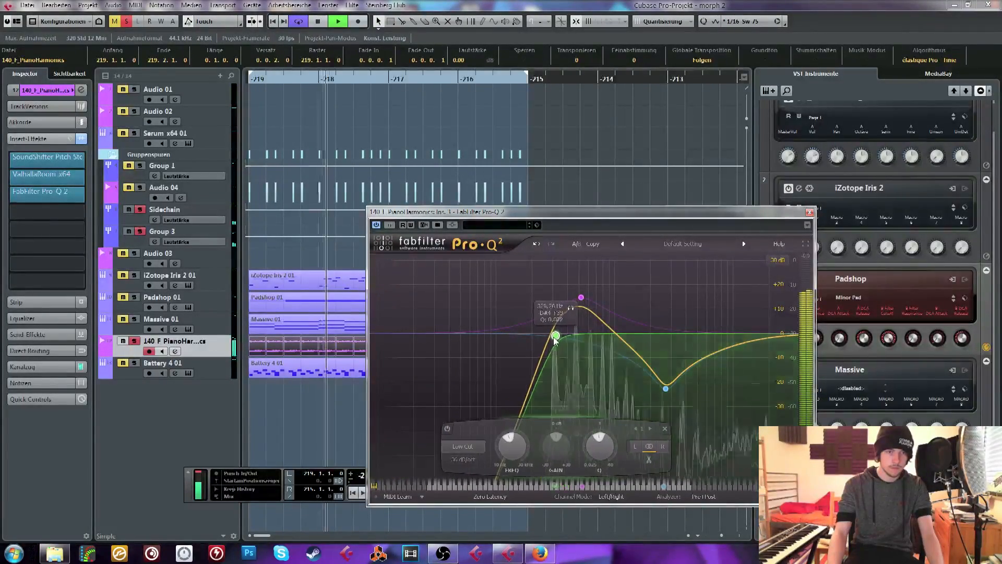
Move the bell boost to about 850 Hz at 11.6 dB, close Pro-Q 2, and audition the full loop
drag(581, 297, 608, 308)
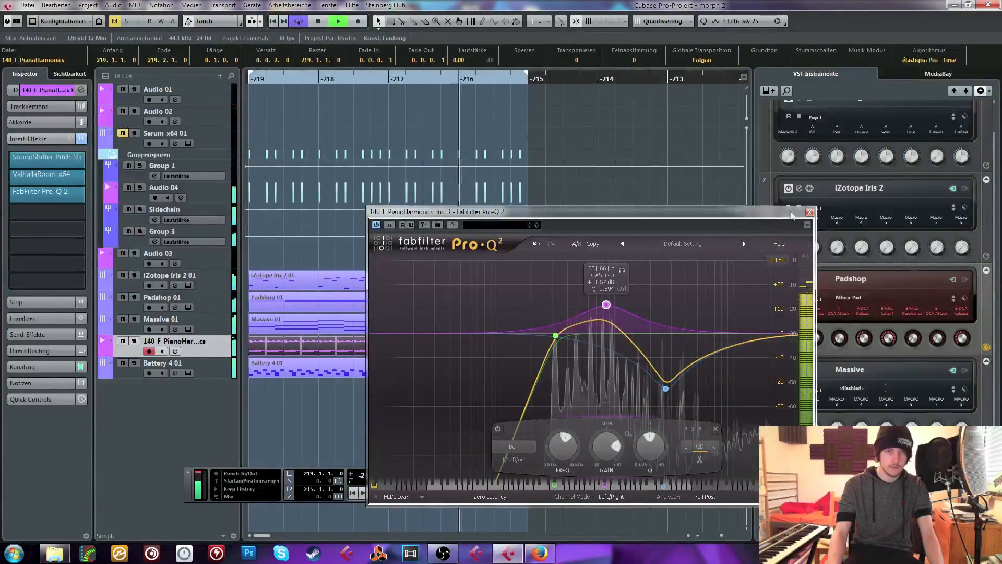
click(809, 212)
click(618, 271)
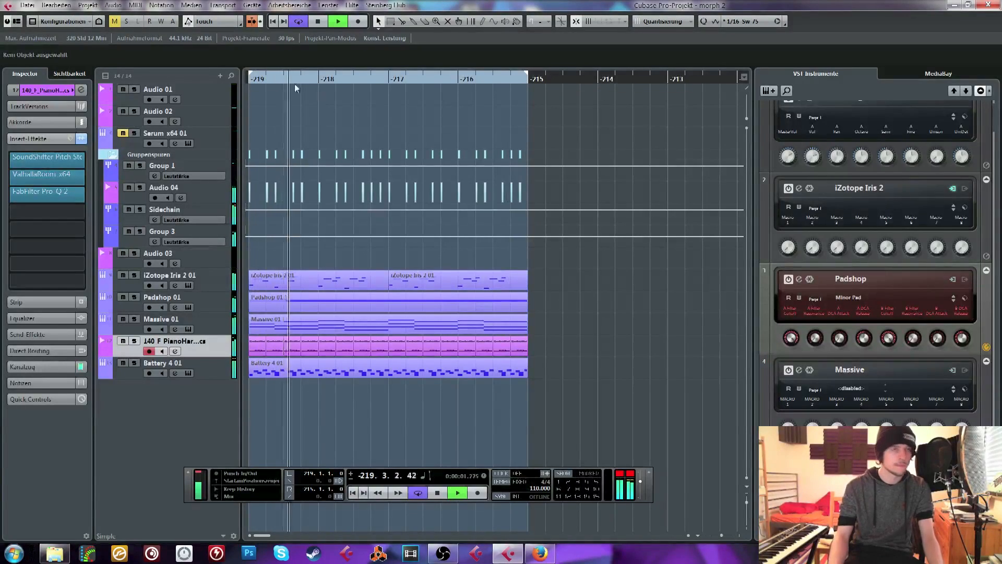
key(space)
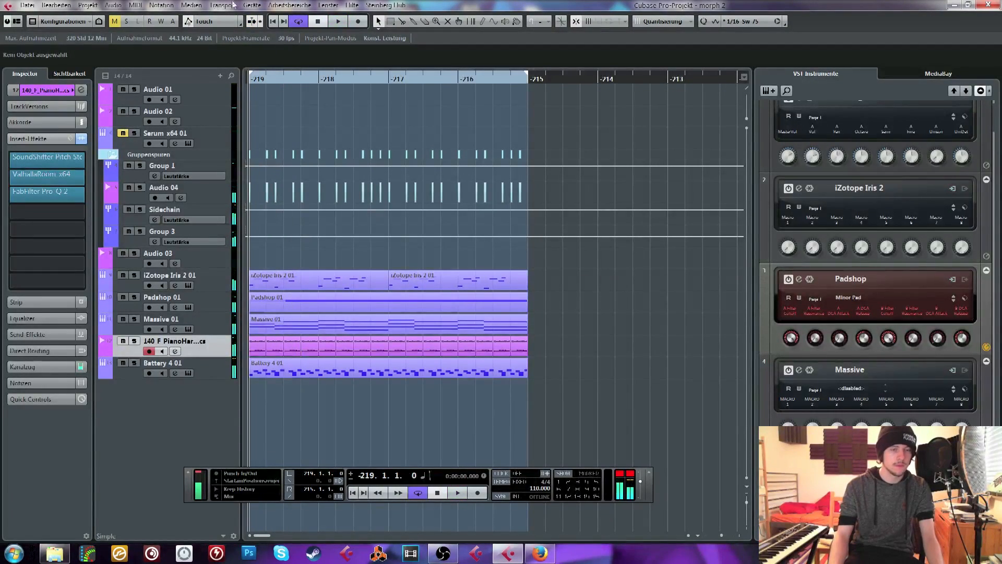
Set the Yamaha Steinberg USB ASIO driver's buffer size to 256 samples and accept the device settings
click(243, 5)
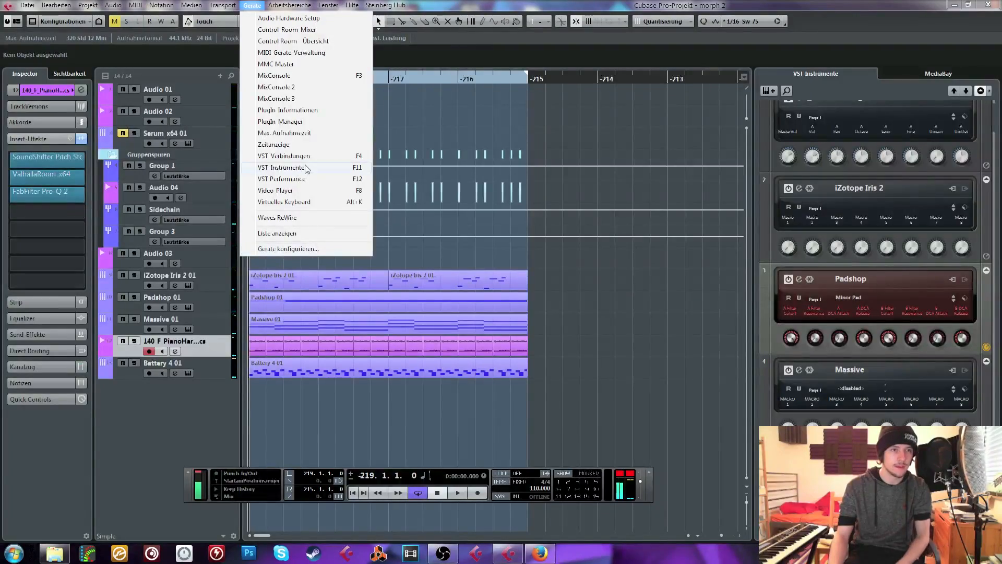
click(292, 249)
click(397, 217)
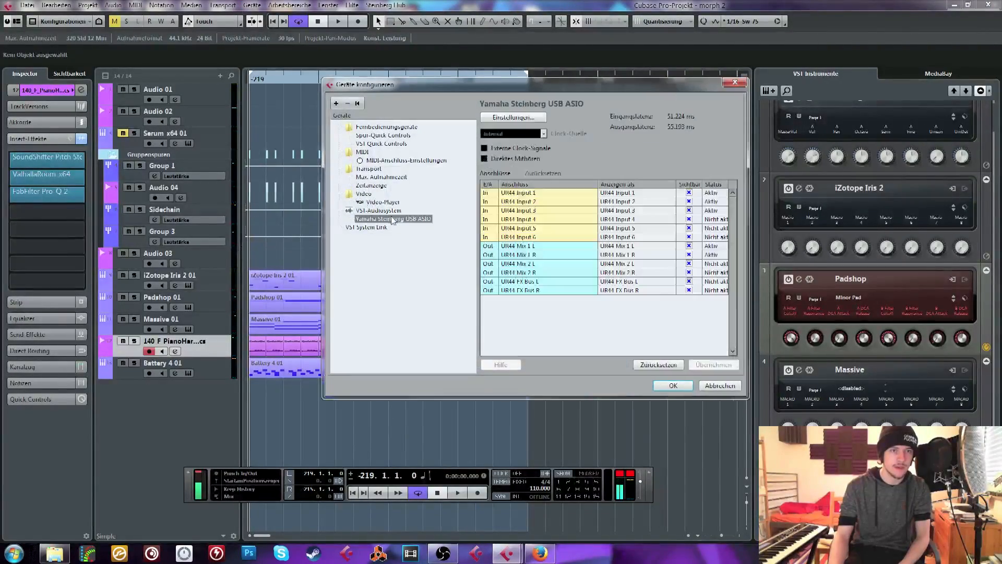
click(513, 117)
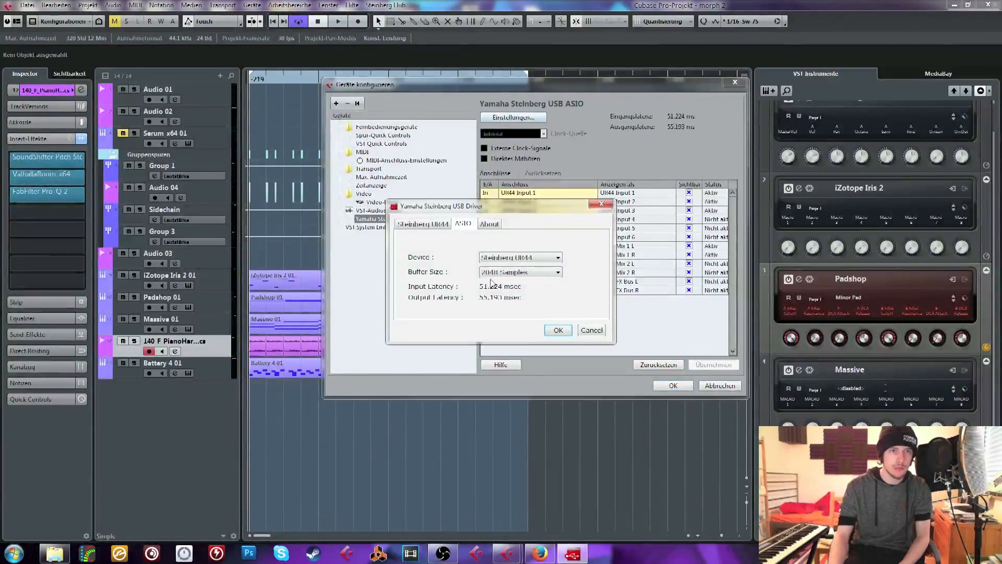
click(520, 272)
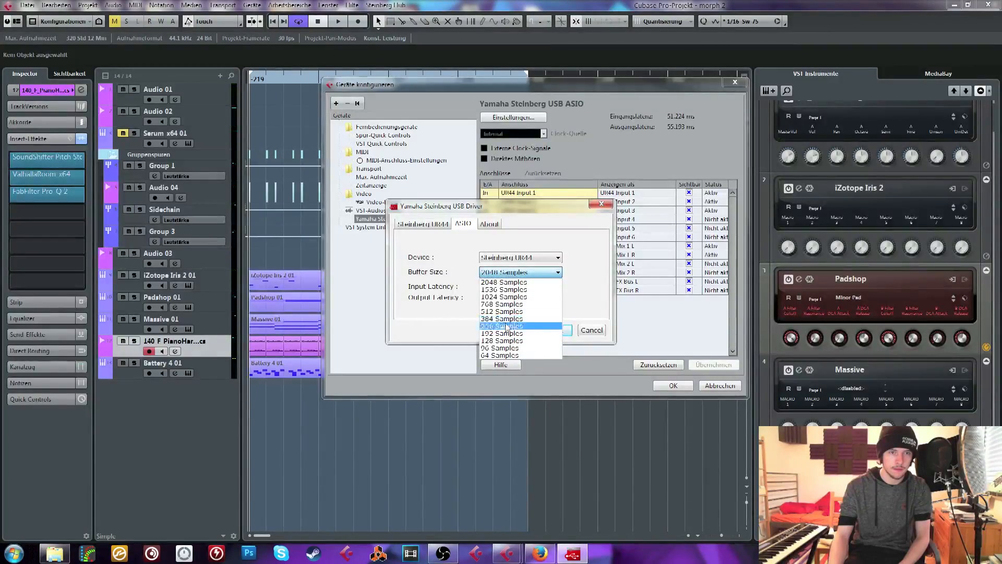
click(502, 325)
click(558, 330)
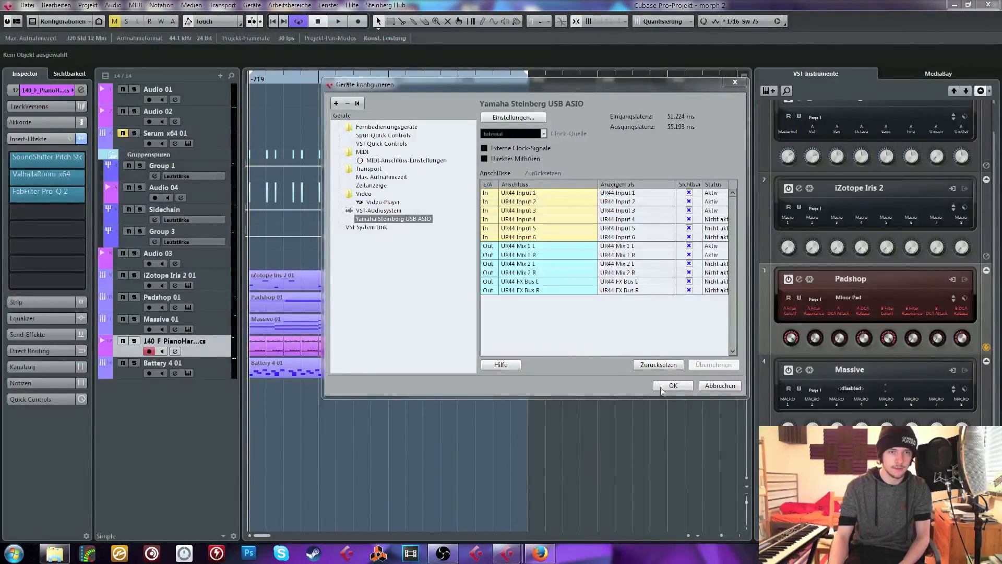
click(673, 385)
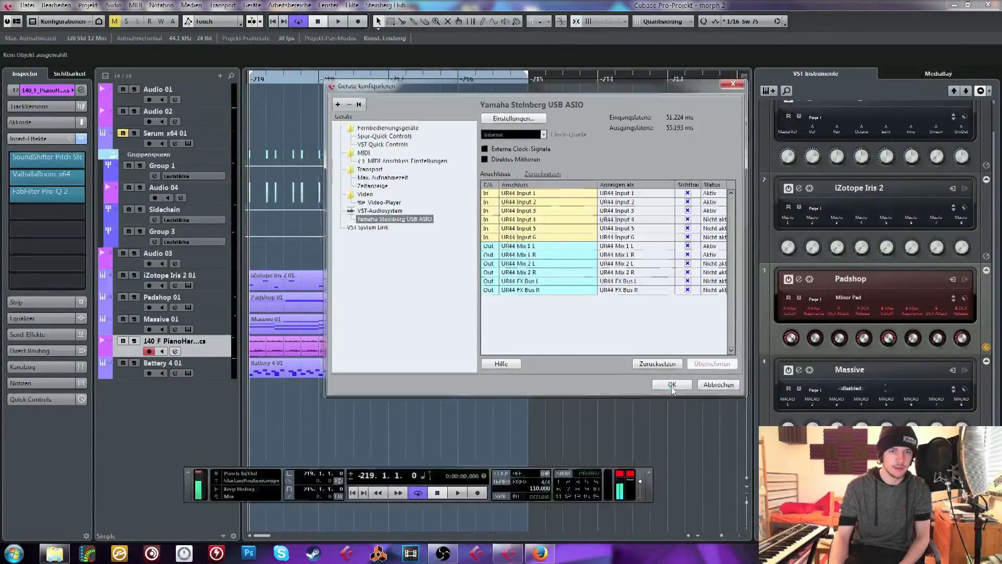
Add a second Serum_x64 instrument track below Serum x64 01
right_click(158, 413)
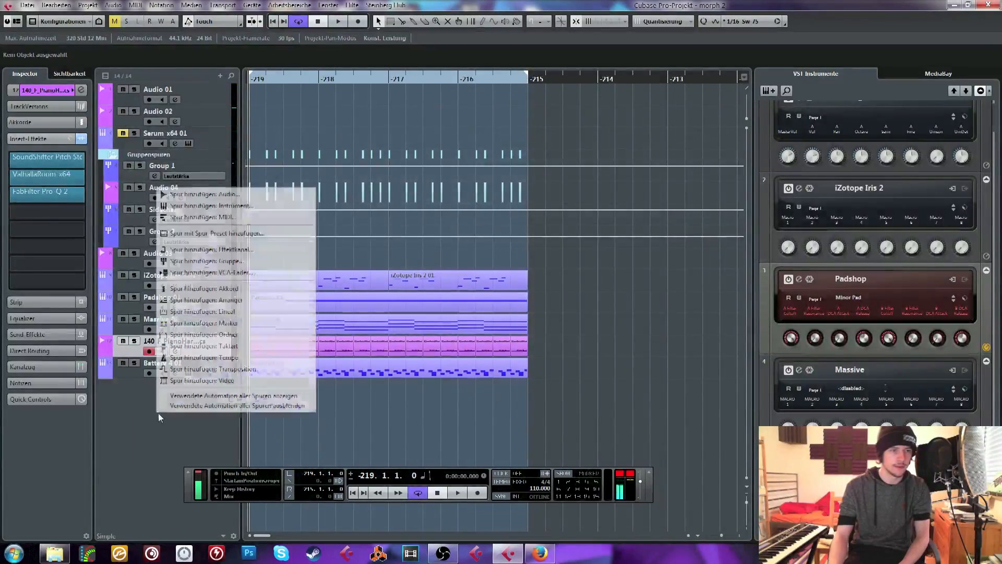
click(277, 123)
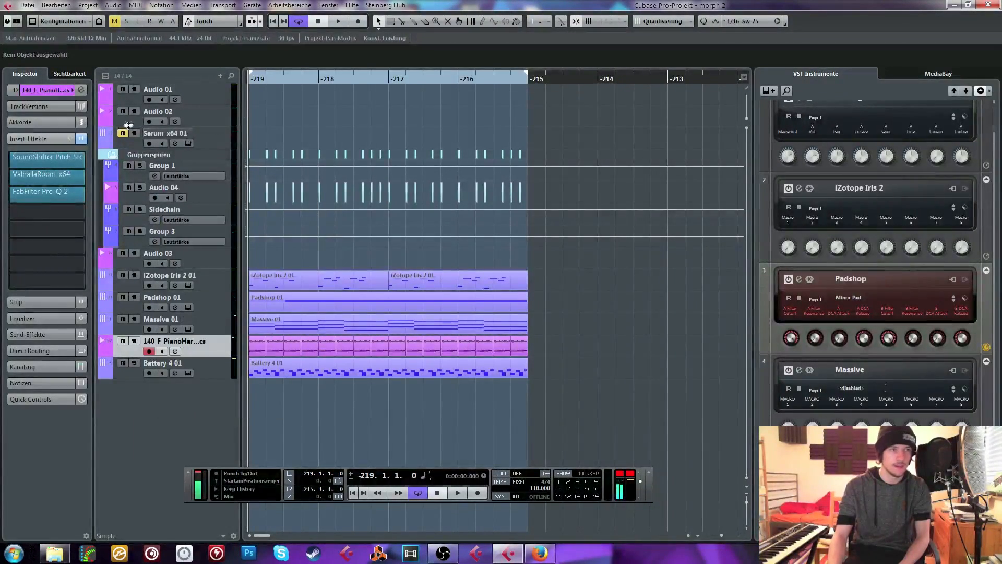
click(126, 133)
click(121, 135)
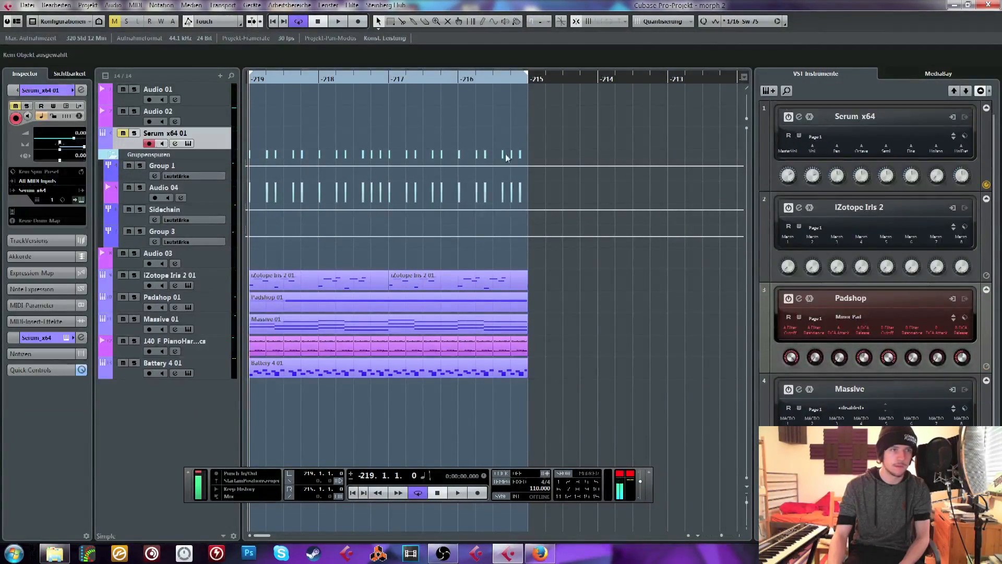
click(768, 90)
click(192, 244)
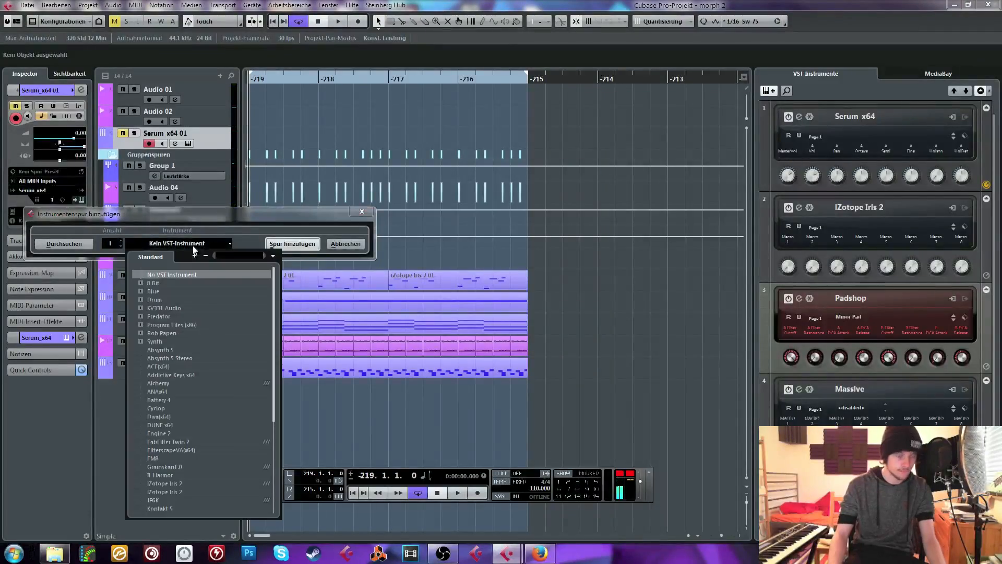
click(177, 274)
click(292, 244)
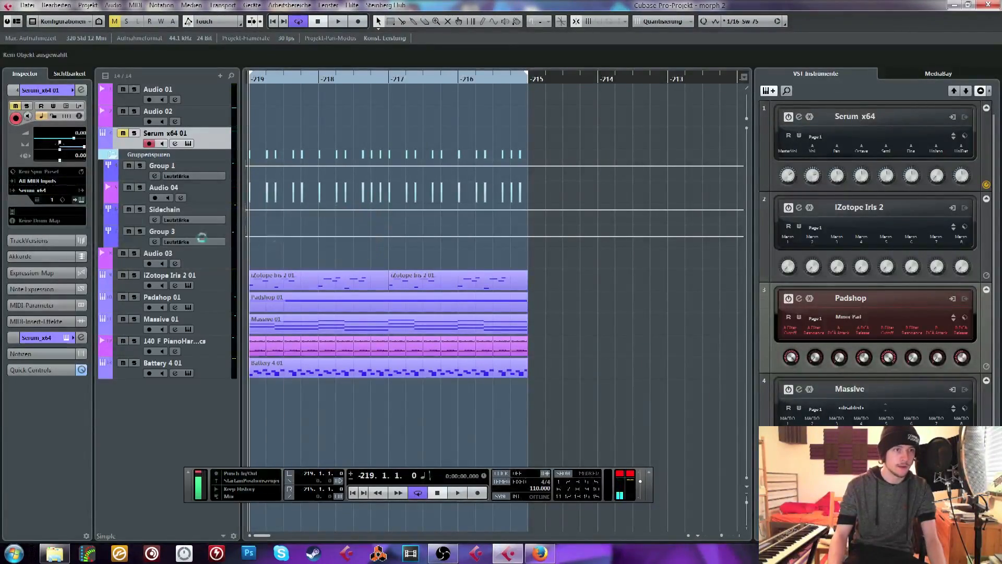
Load the LD SID Lead preset from the VR Serum Presets Pack and move the Serum window clear of the track list
click(365, 159)
mouse_move(378, 332)
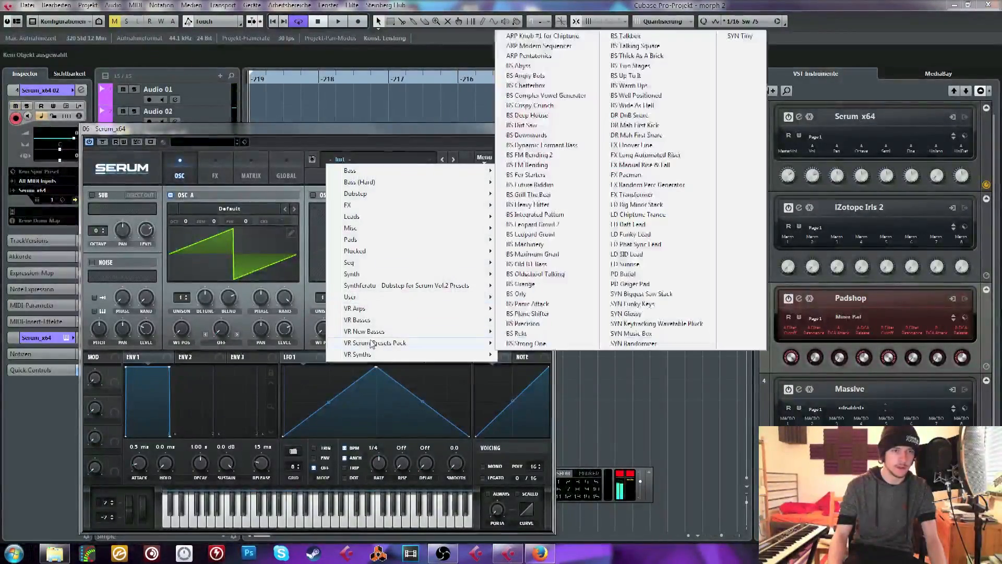
click(630, 254)
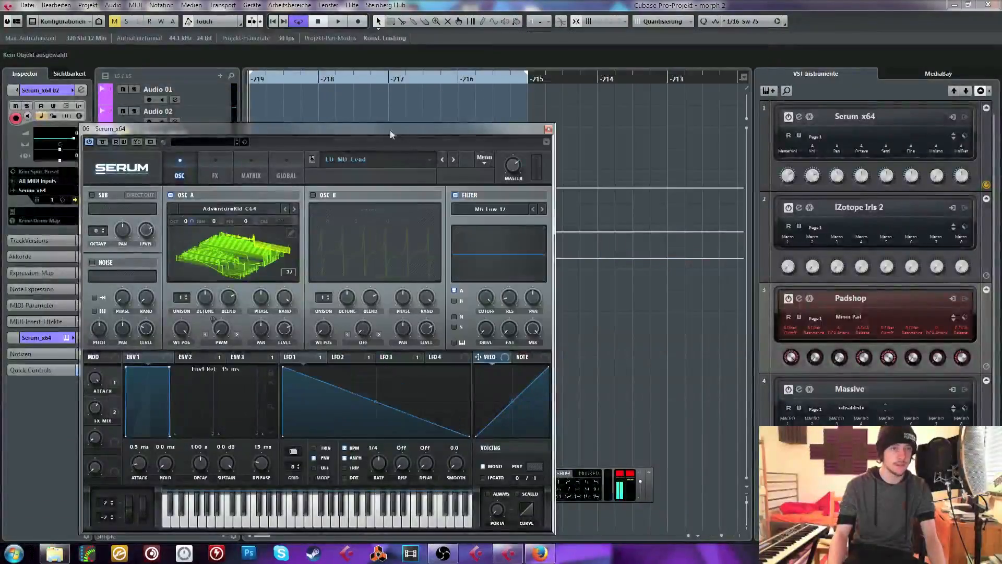
drag(348, 131, 578, 73)
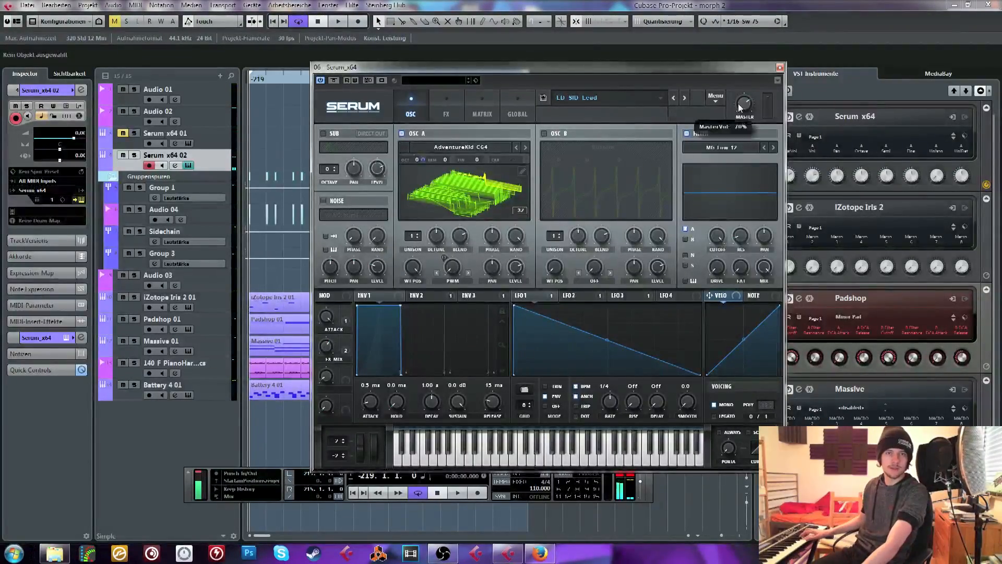
Route the Serum x64 02 channel to the Sidechain group and enable its low cut at about 190 Hz
click(81, 337)
click(527, 119)
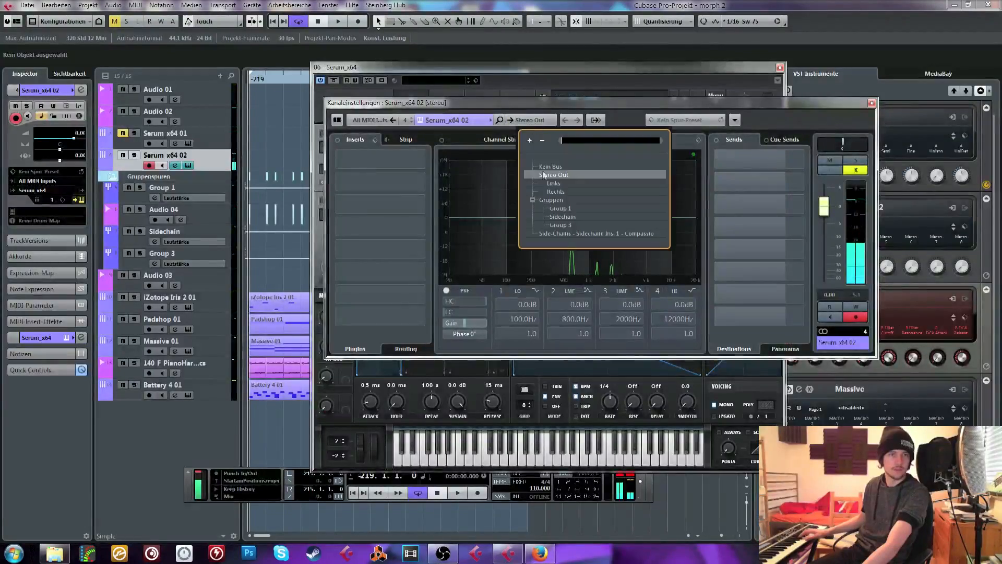
click(564, 216)
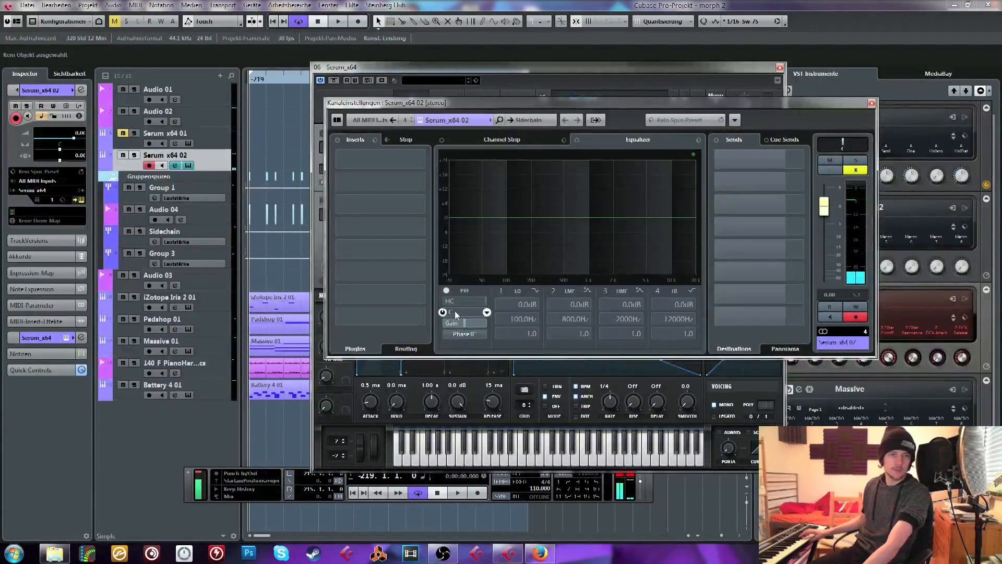
drag(455, 312, 462, 245)
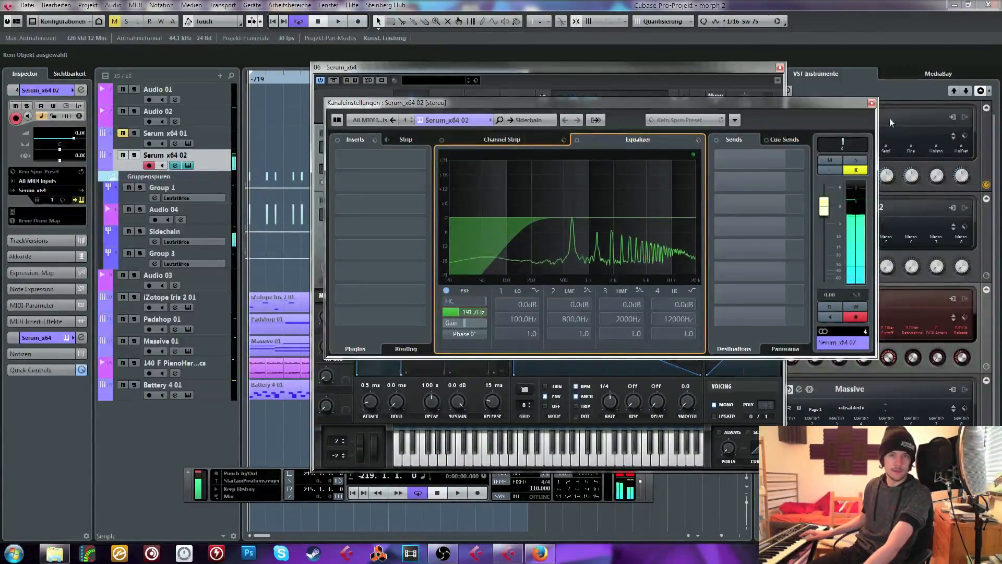
drag(865, 108, 870, 104)
click(876, 99)
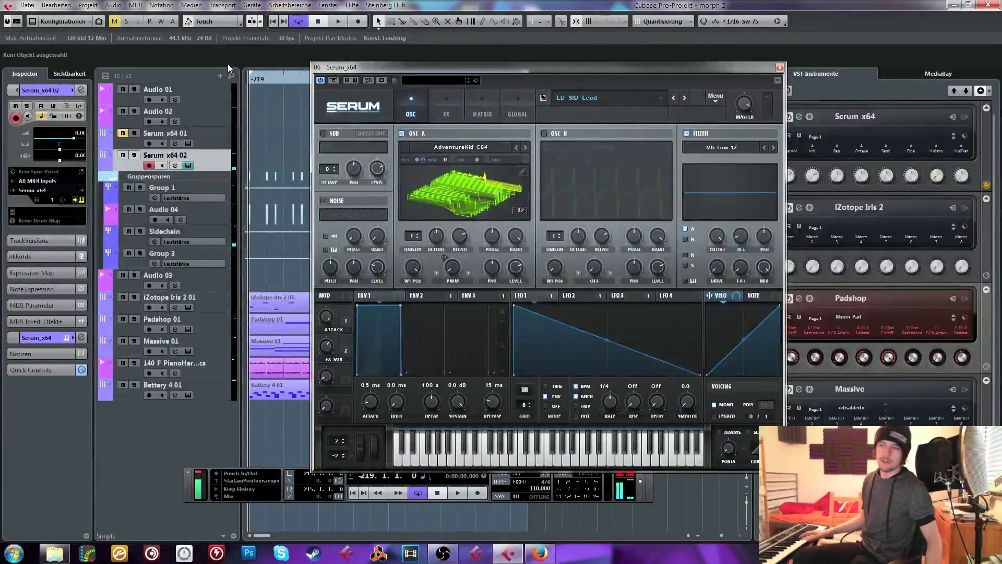
Play the loop and remove all modulators from OSC A's PWM warp control in Serum
key(space)
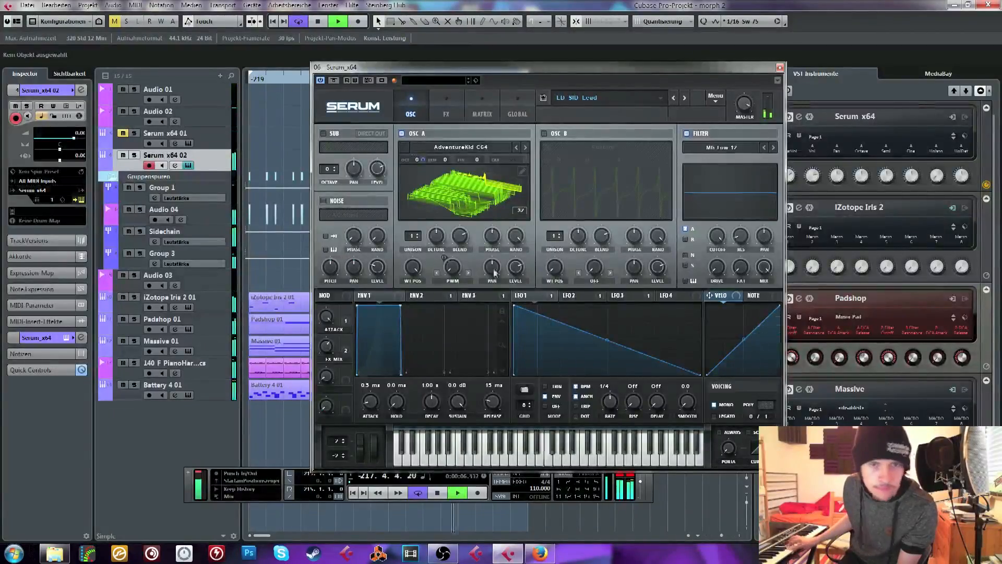
right_click(454, 270)
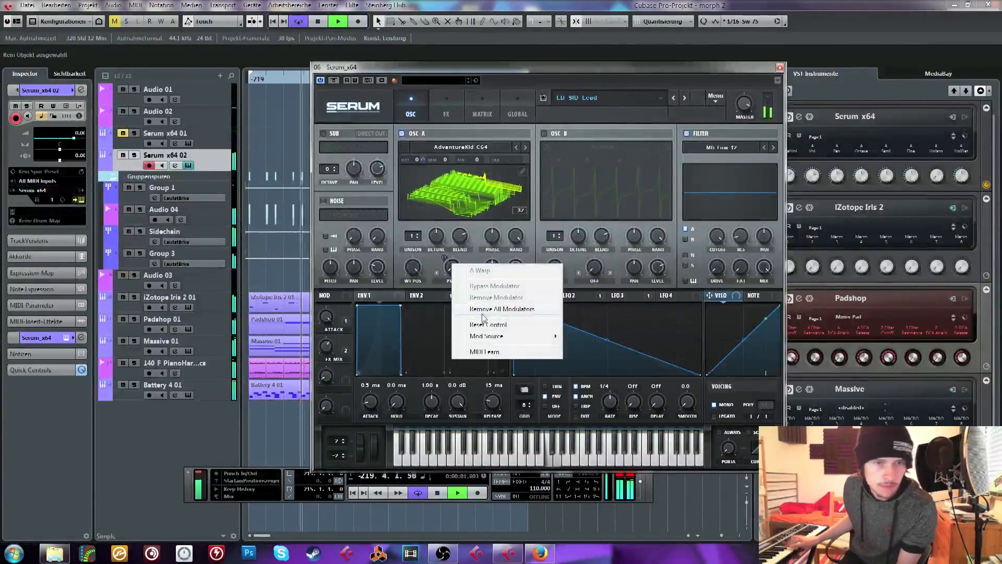
click(486, 309)
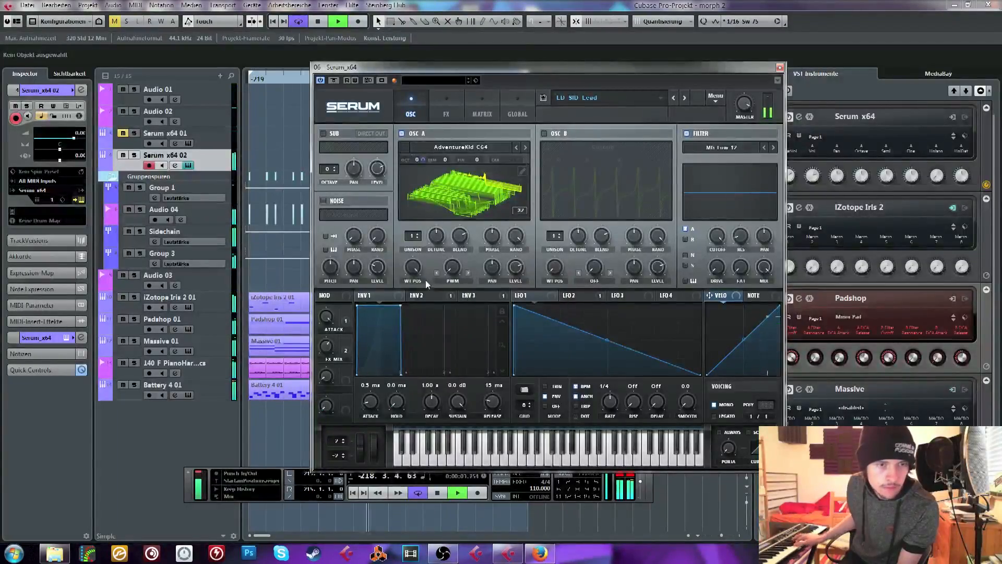
Examine the effects used by the LD SID Lead preset, stop playback and shift the Serum window slightly
mouse_move(747, 98)
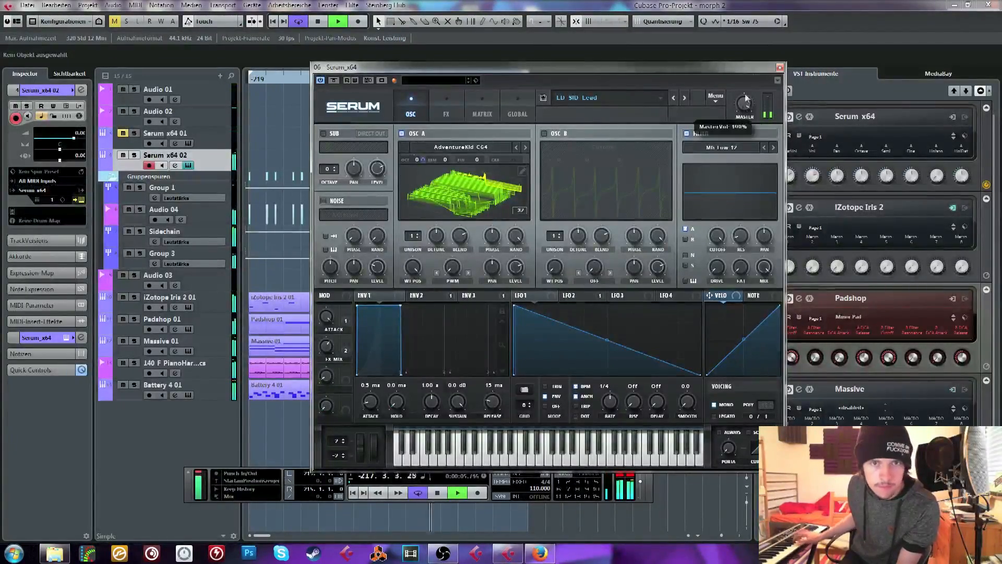
click(446, 108)
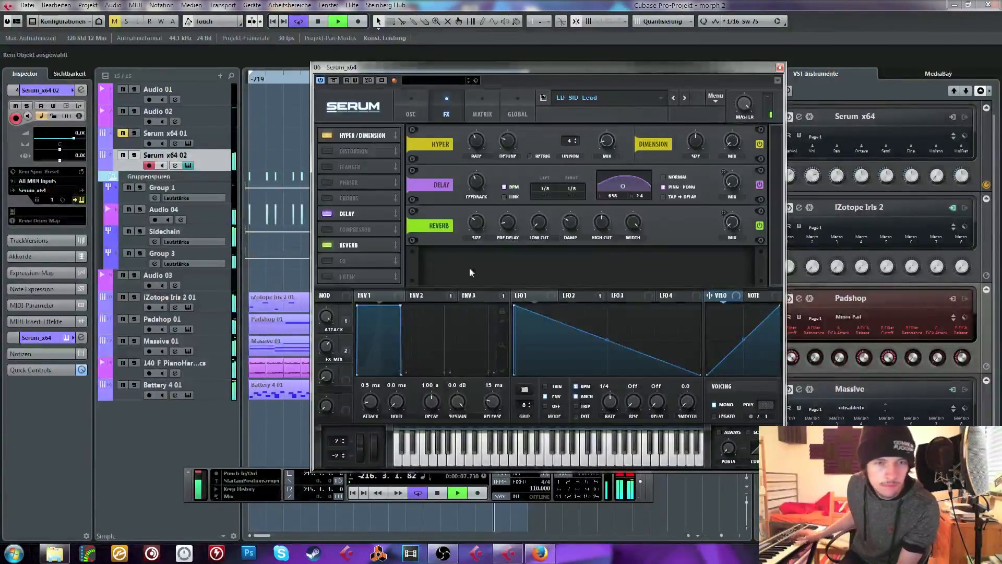
key(space)
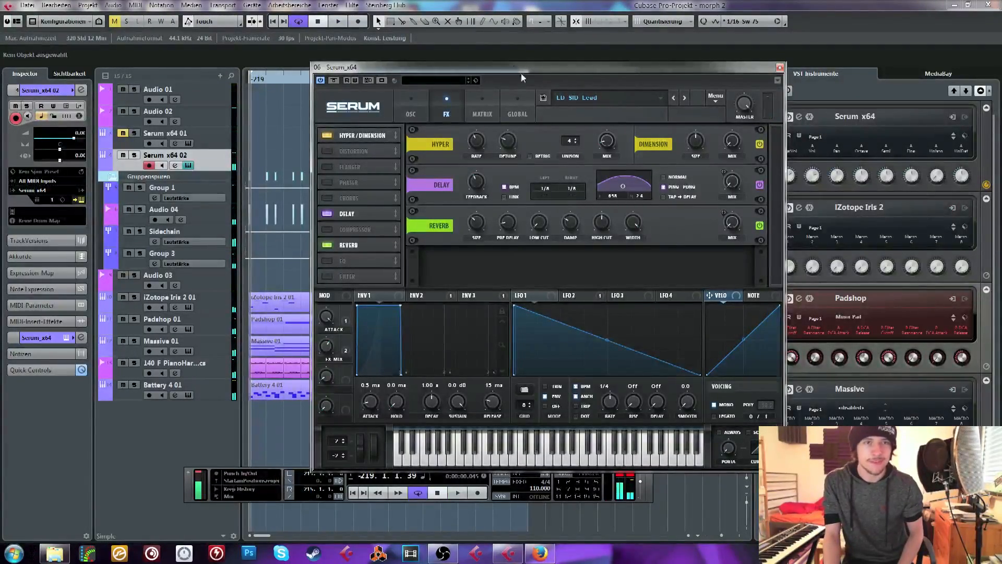
drag(531, 68, 516, 80)
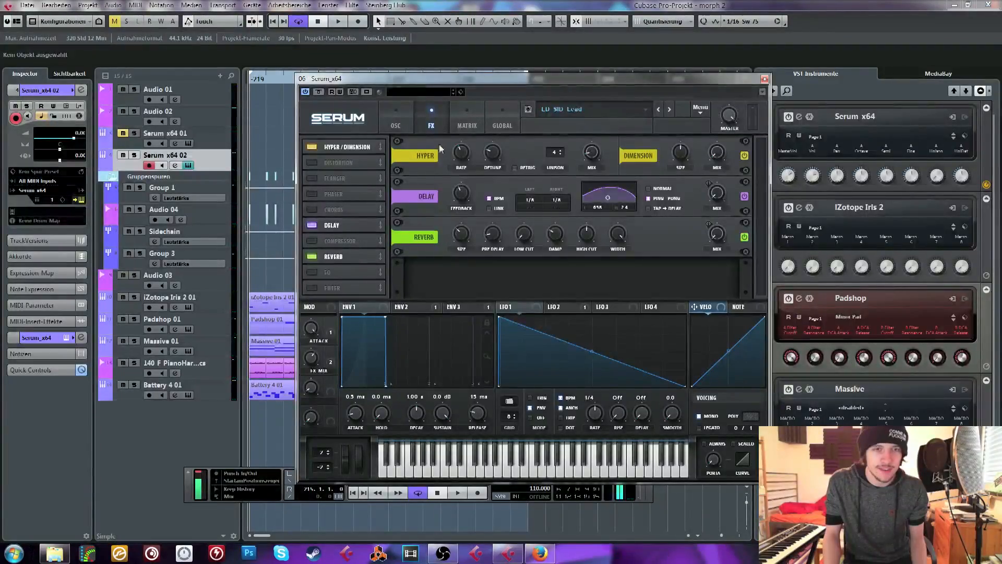
Compare the LFO 1 and LFO 2 shapes on the oscillator page and bend LFO 1's falling slope into a convex curve
click(389, 108)
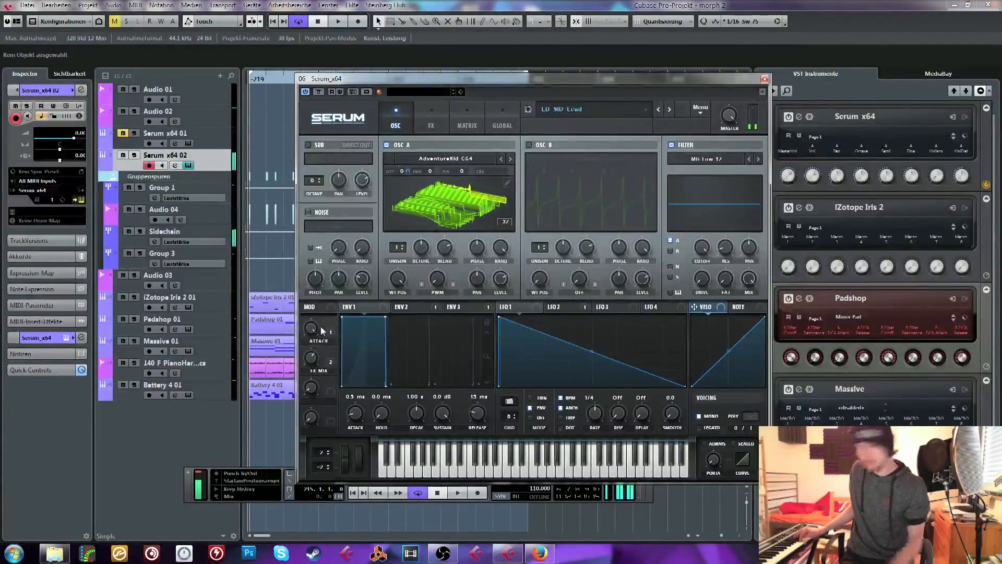
click(550, 312)
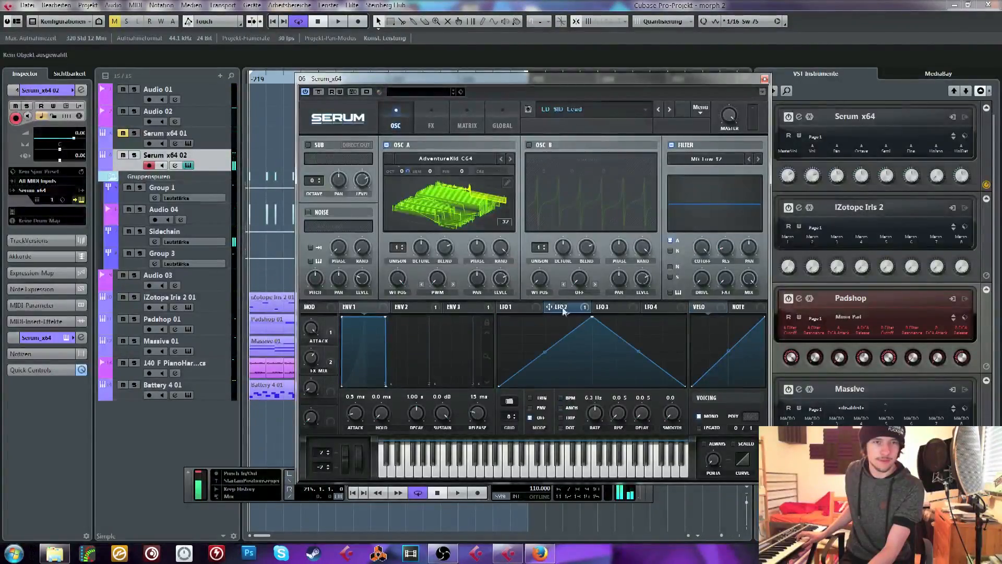
click(519, 307)
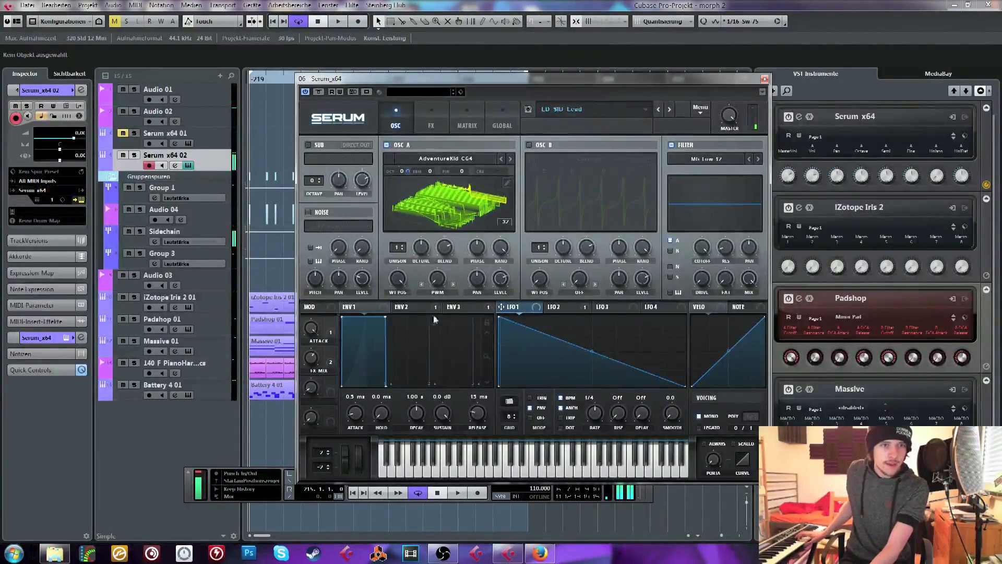
click(554, 308)
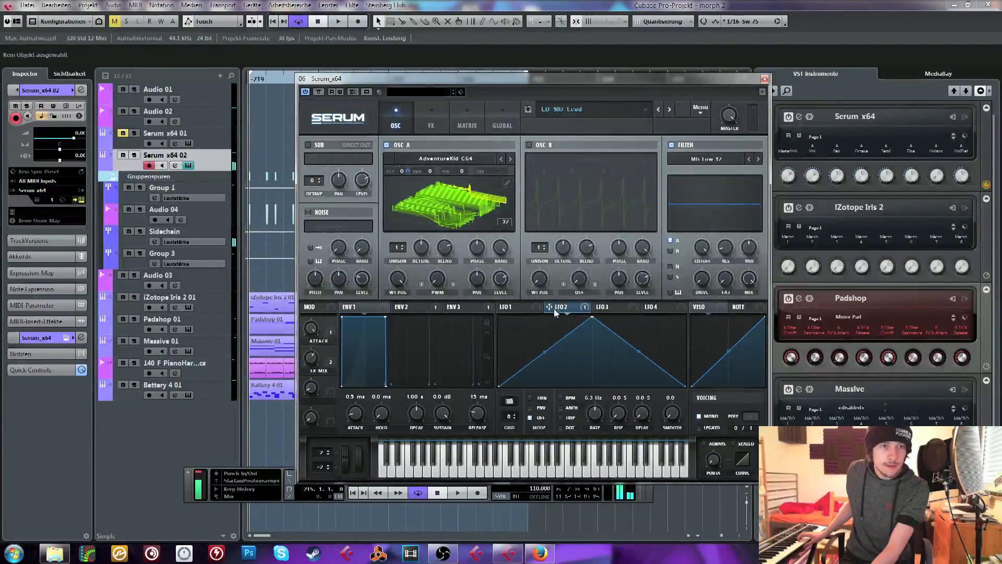
click(512, 310)
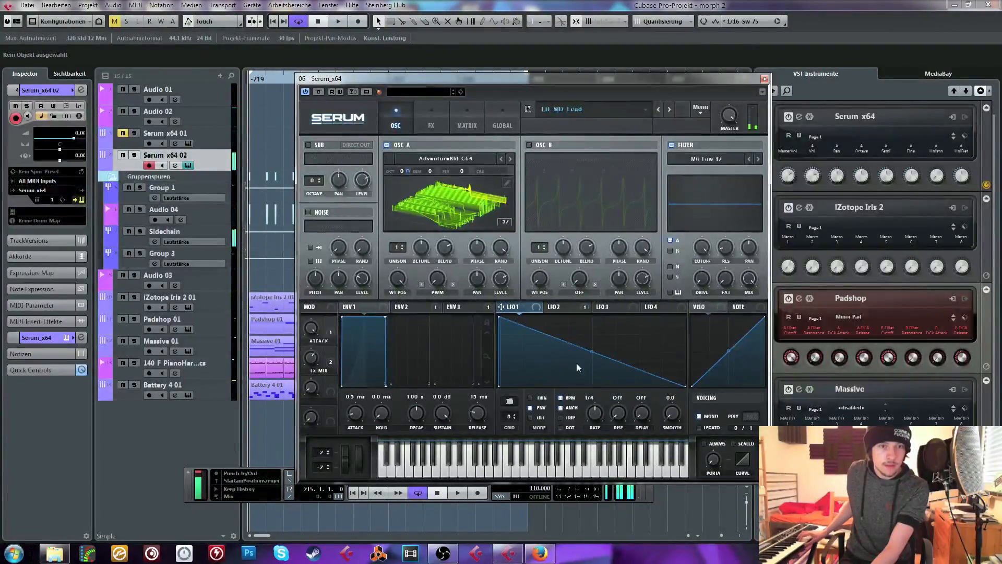
drag(591, 355, 578, 357)
Set ENV 3's hold time to 24 ms
click(560, 307)
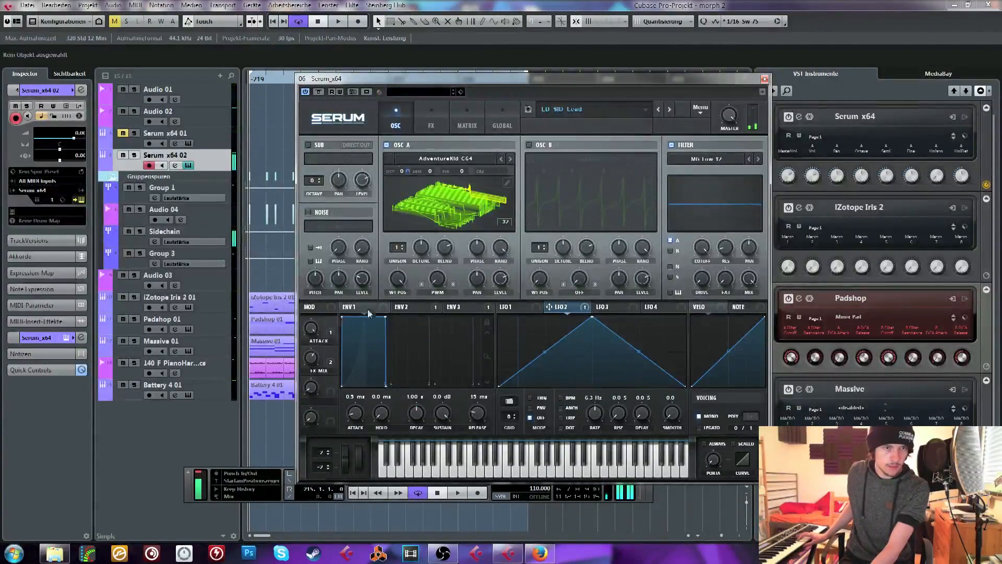
click(460, 307)
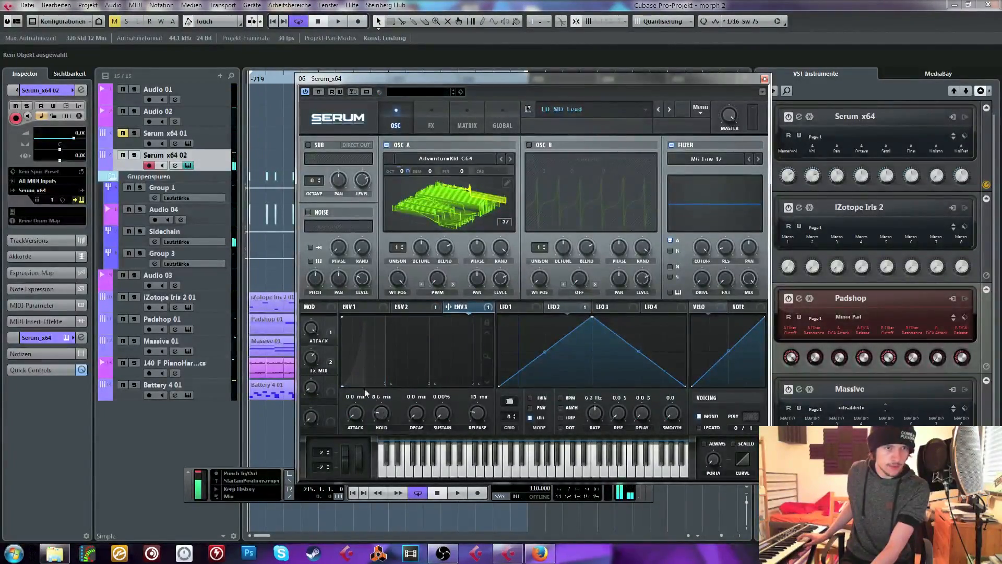
drag(389, 418, 387, 415)
Load the Basic Shapes wavetable from the Analog category into OSC A and lower its wavetable position
click(438, 159)
mouse_move(480, 197)
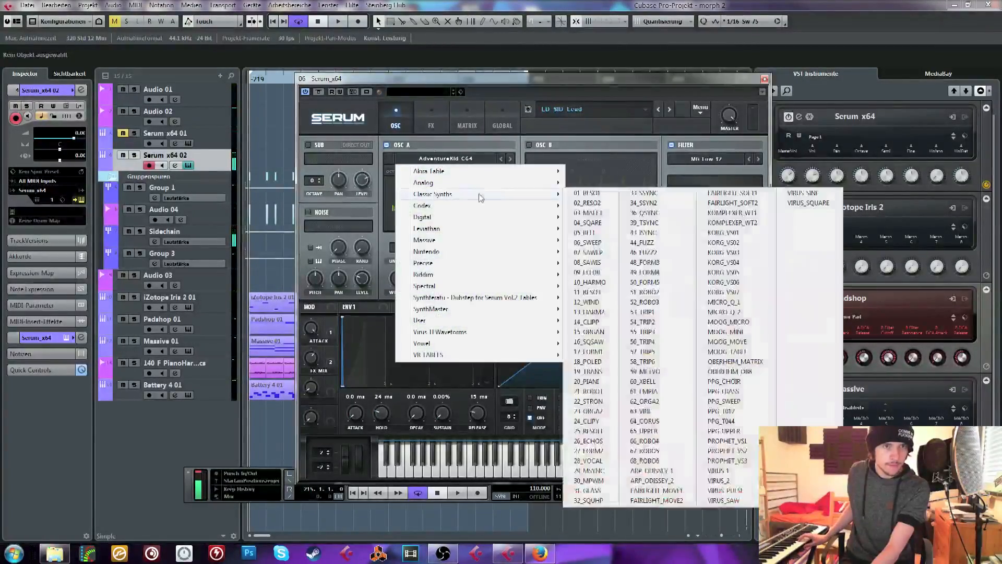
mouse_move(534, 186)
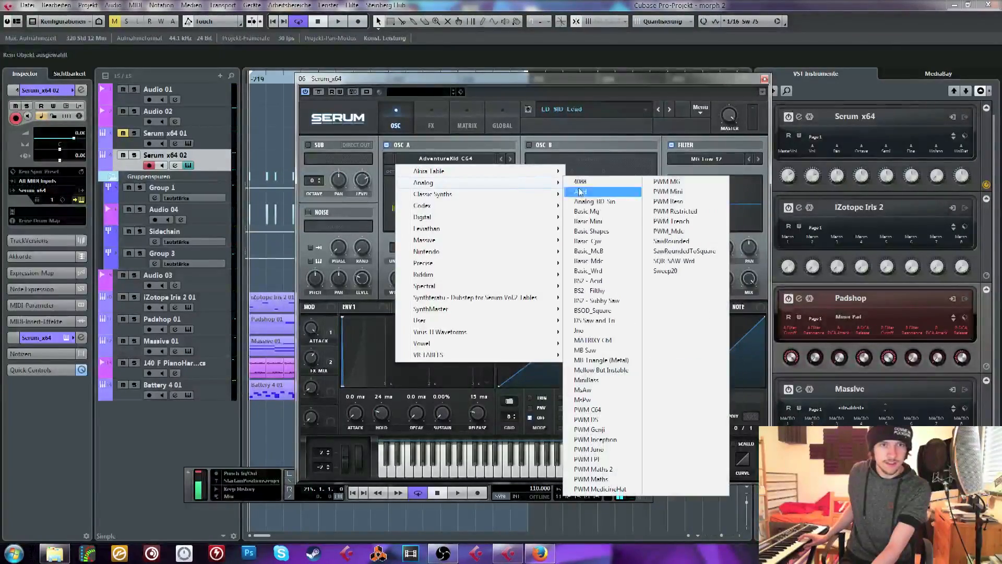
click(603, 202)
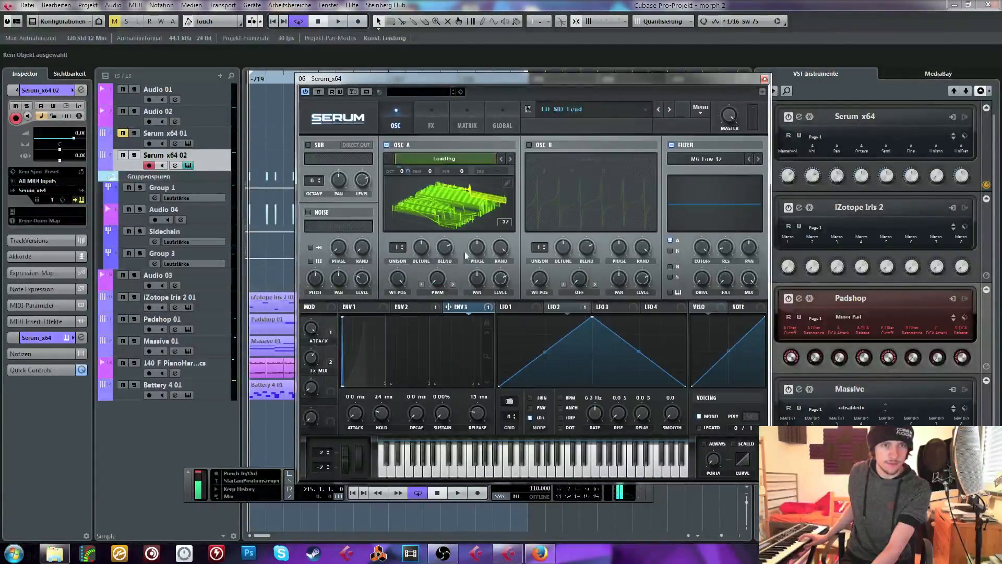
click(511, 159)
click(511, 159)
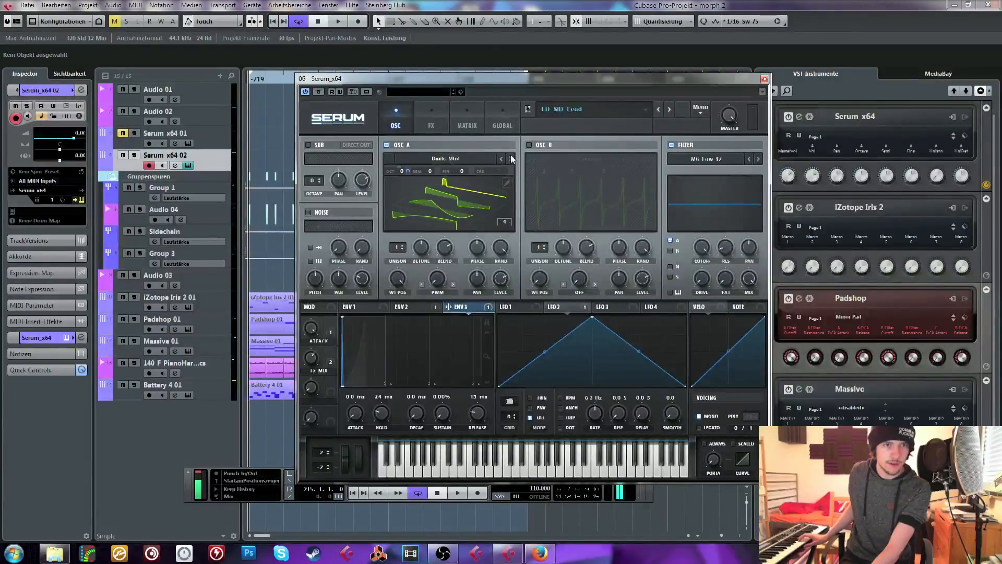
click(511, 159)
drag(398, 278, 389, 330)
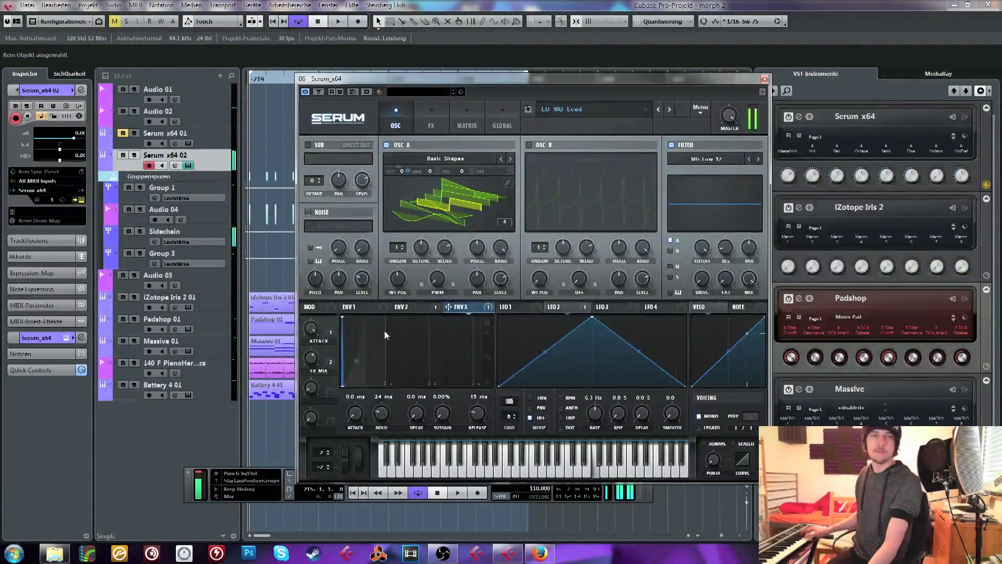
Check the LFO and envelope assignments and assign ENV 2 to modulate OSC A's PWM warp control
click(509, 307)
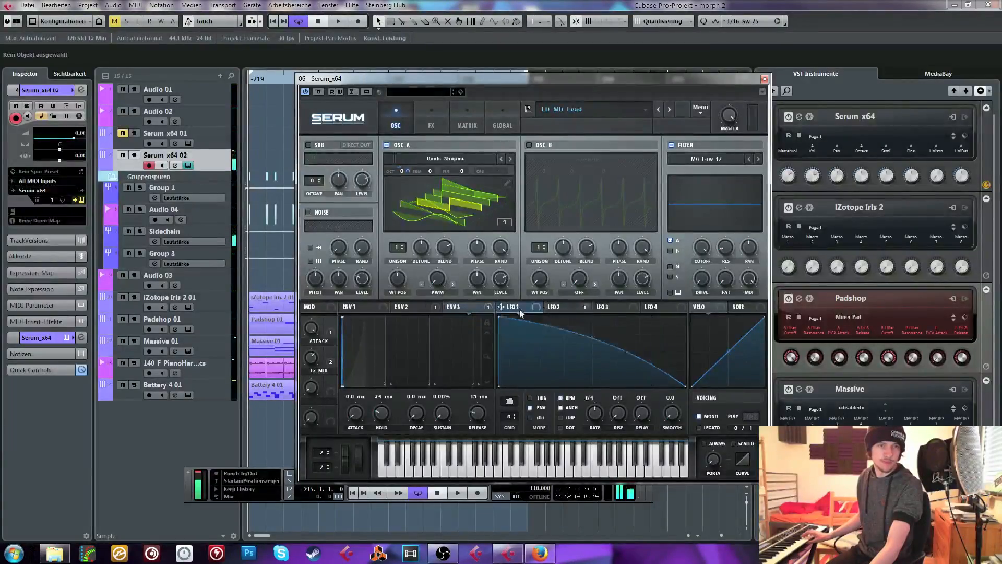
click(581, 309)
click(521, 310)
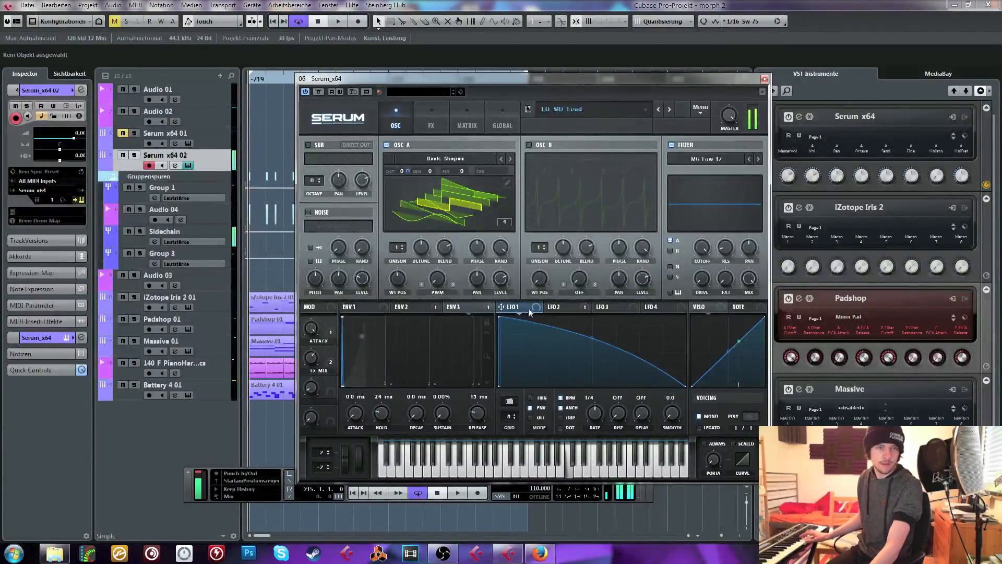
click(375, 312)
click(433, 309)
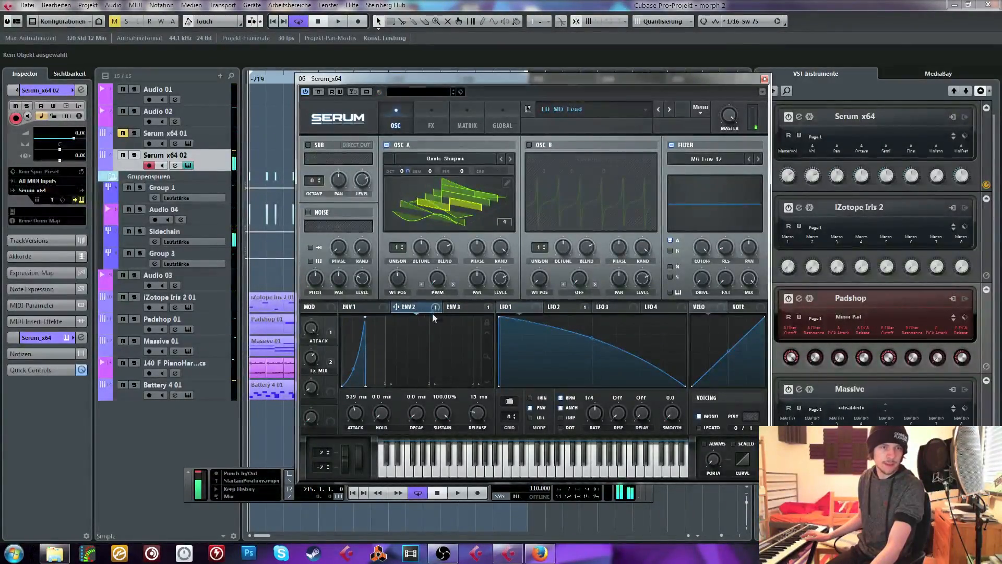
drag(427, 275, 427, 301)
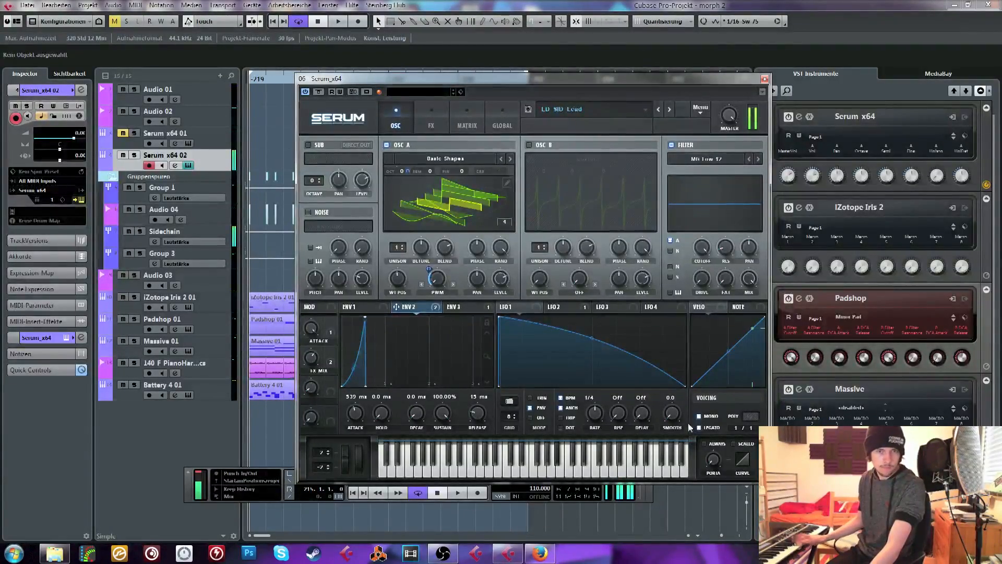
Shorten ENV 3's hold time to 2.0 ms
click(355, 307)
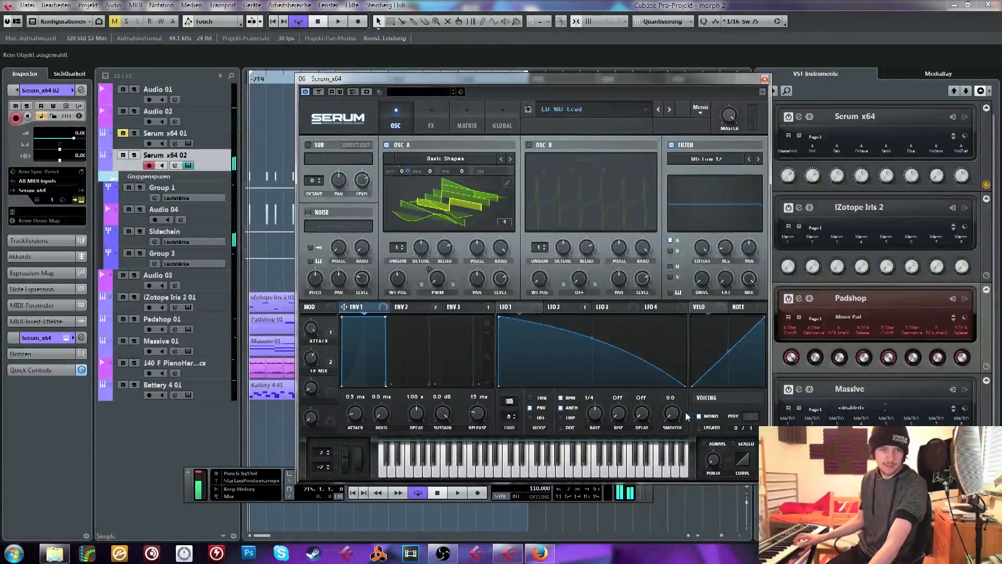
click(462, 306)
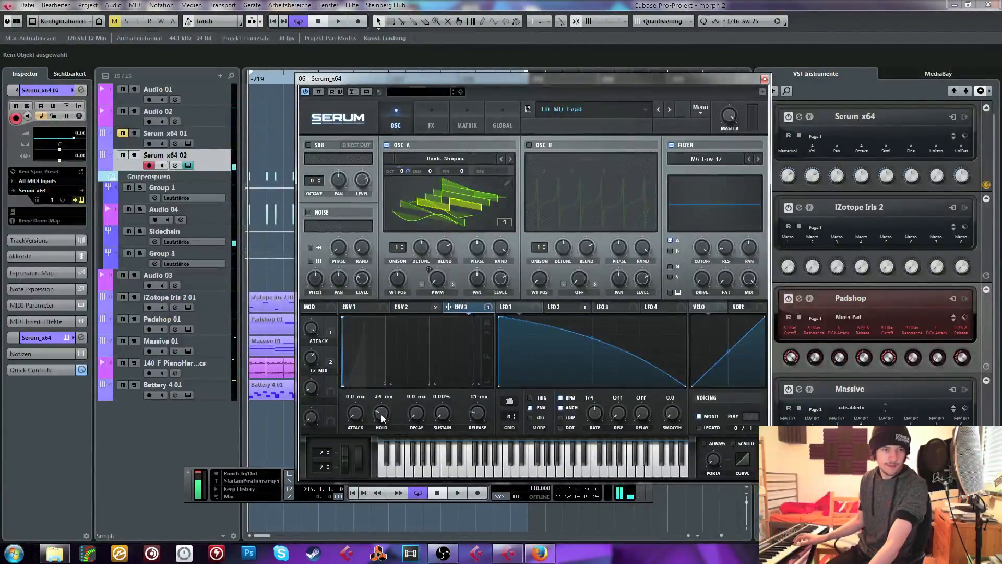
scroll(381, 416, down, 3)
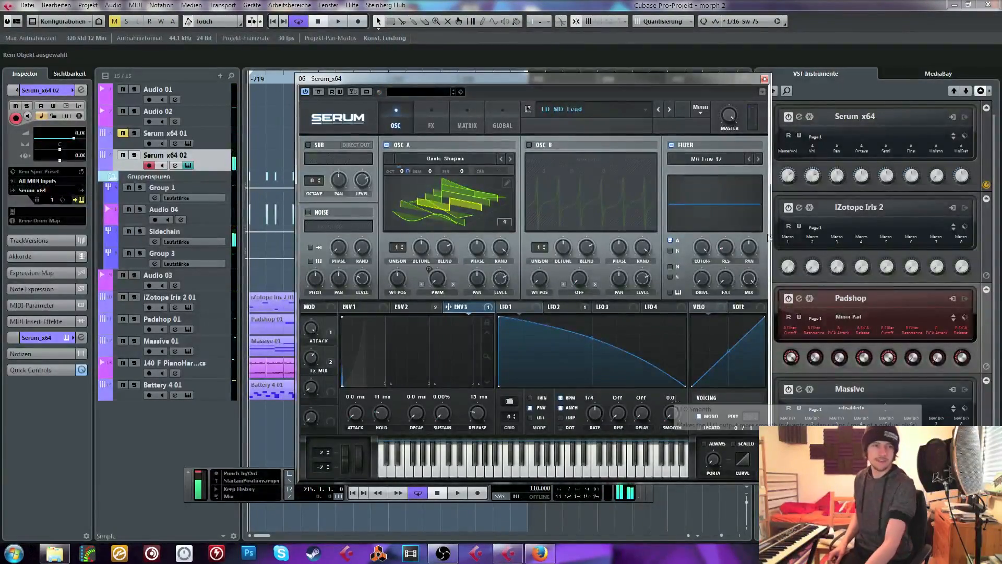
drag(381, 413, 380, 423)
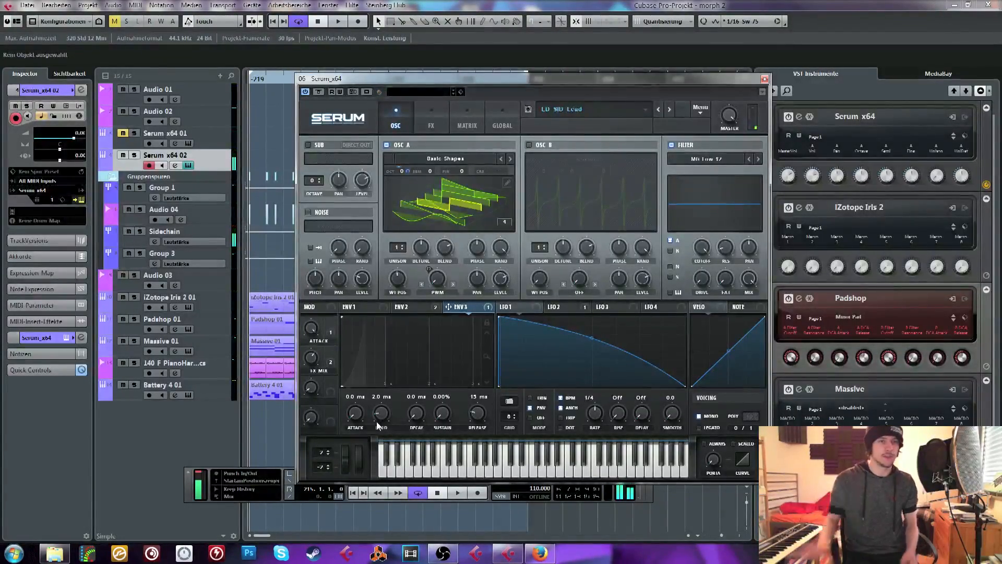
Audition the reshaped lead against the loop, stop playback and close the Serum window
key(space)
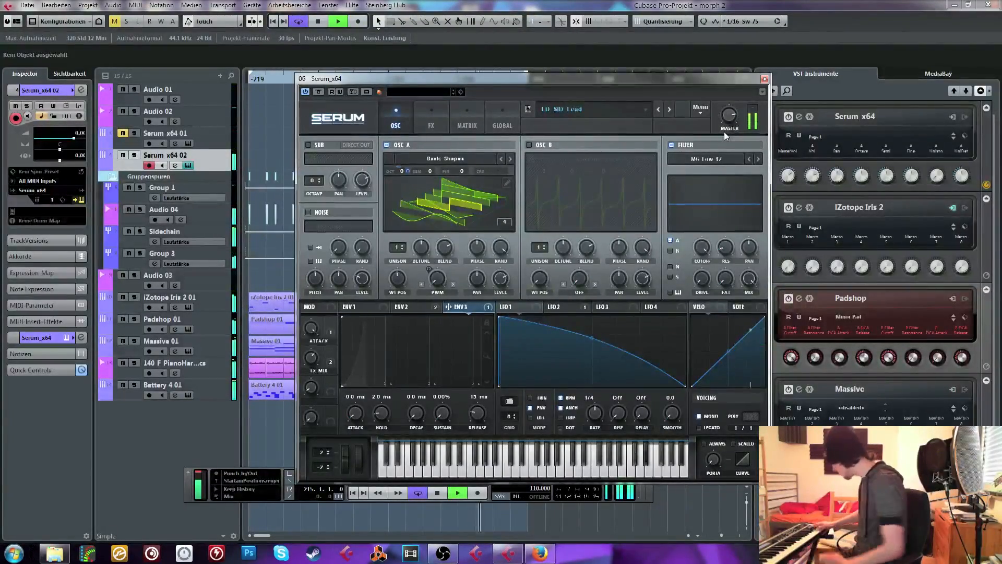
key(space)
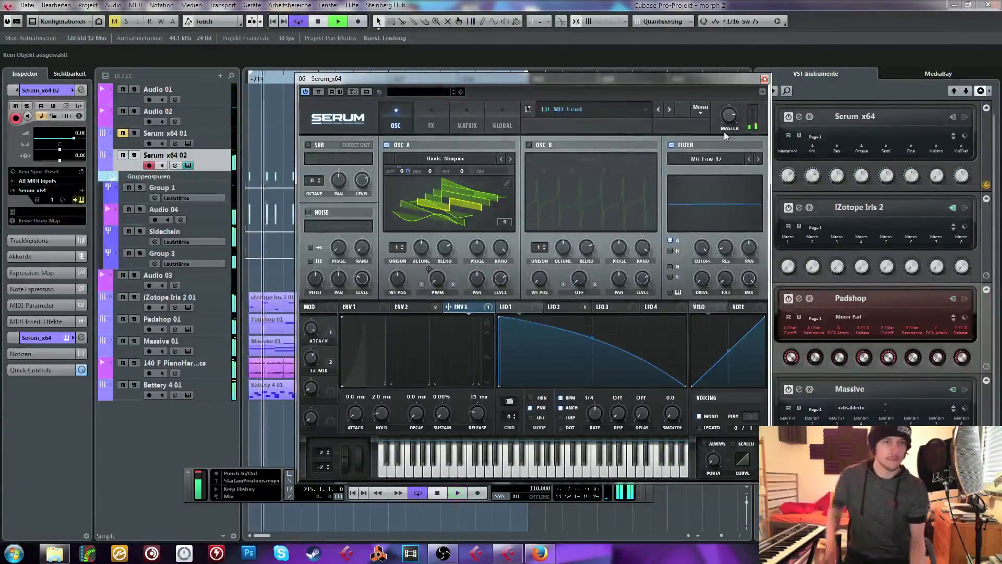
click(764, 79)
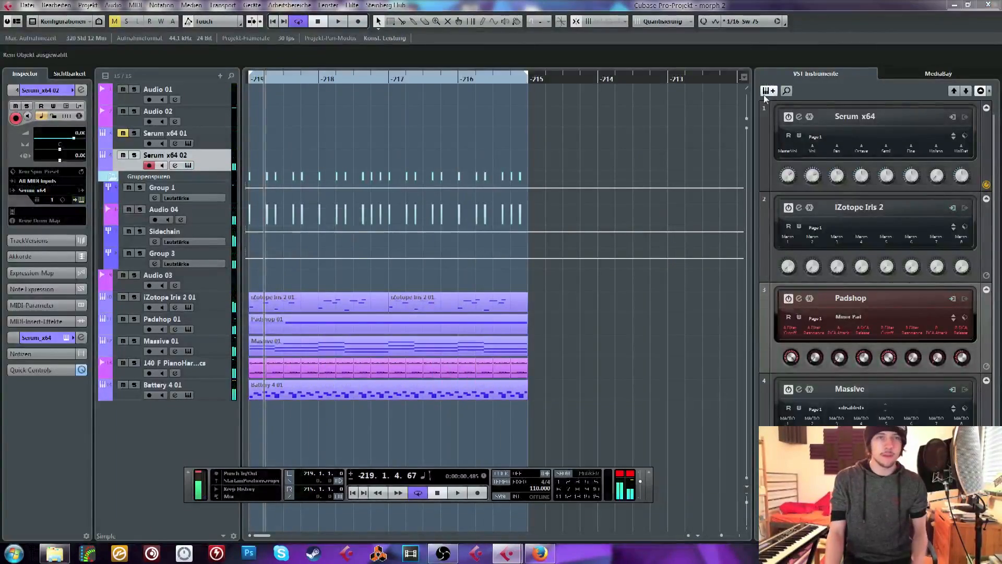
click(207, 243)
key(Escape)
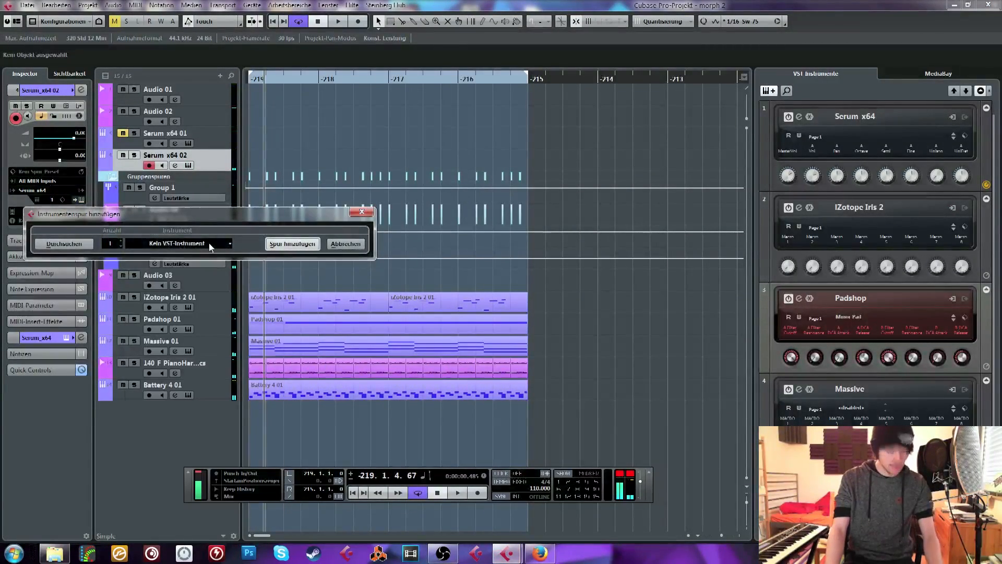
key(Escape)
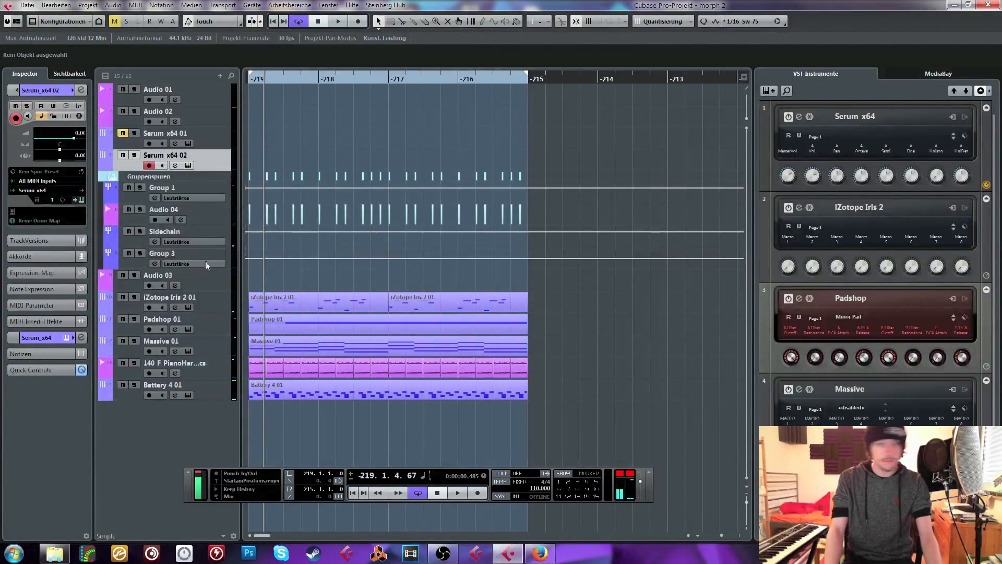
Add a Massive instrument track below Serum x64 02
click(768, 91)
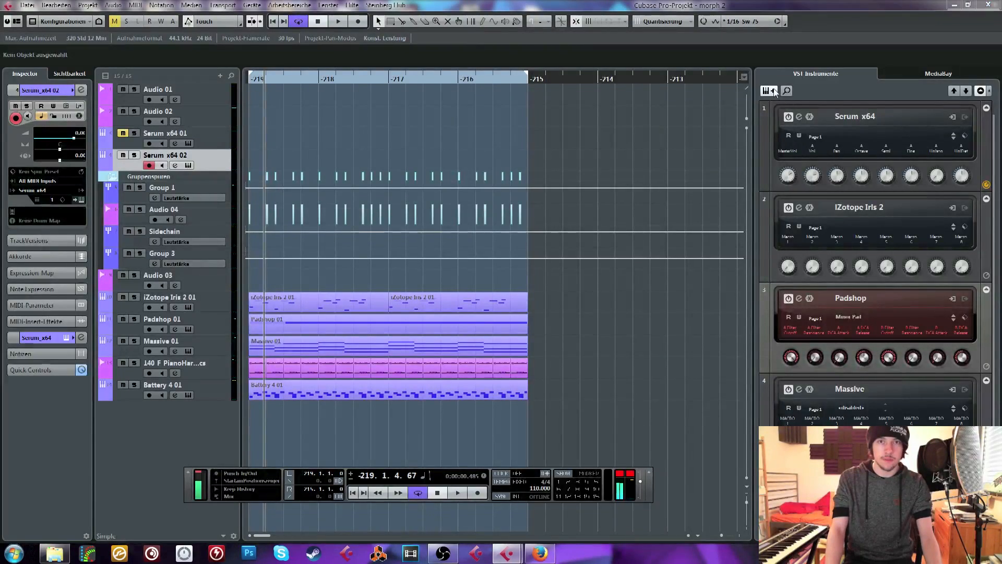
click(167, 242)
text(mass)
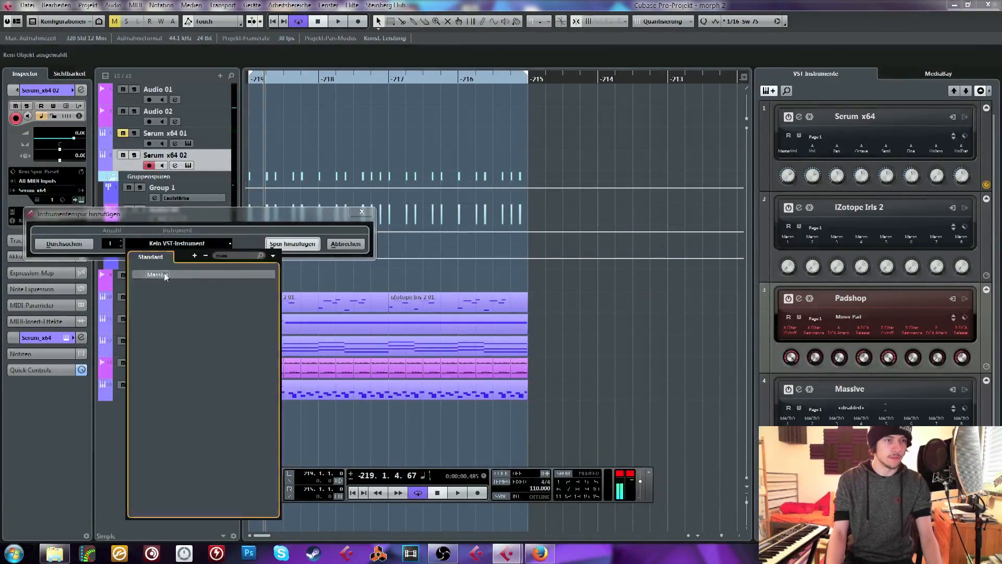
click(163, 274)
click(291, 245)
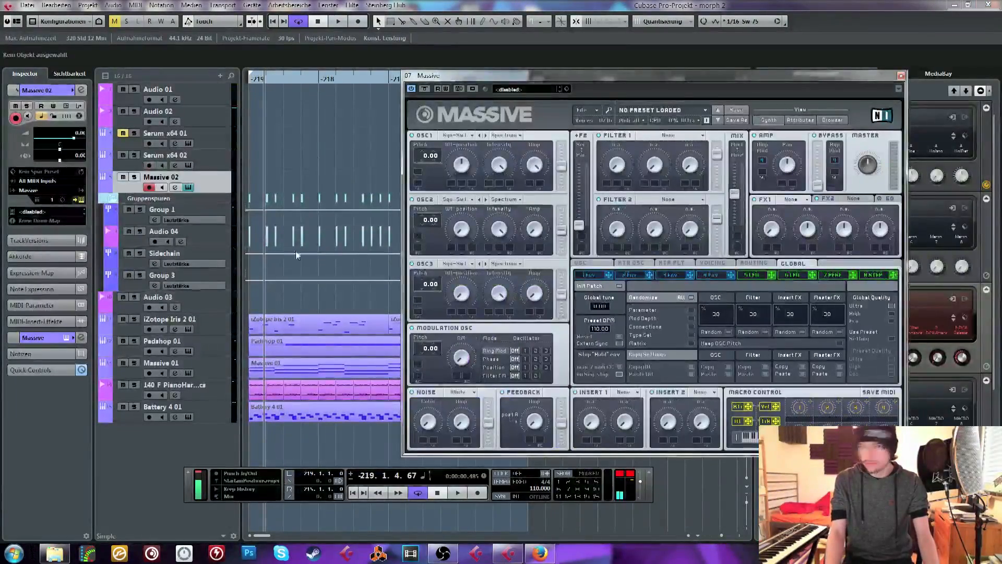
Route the Massive 02 channel's output to the Sidechain group
drag(470, 76, 631, 68)
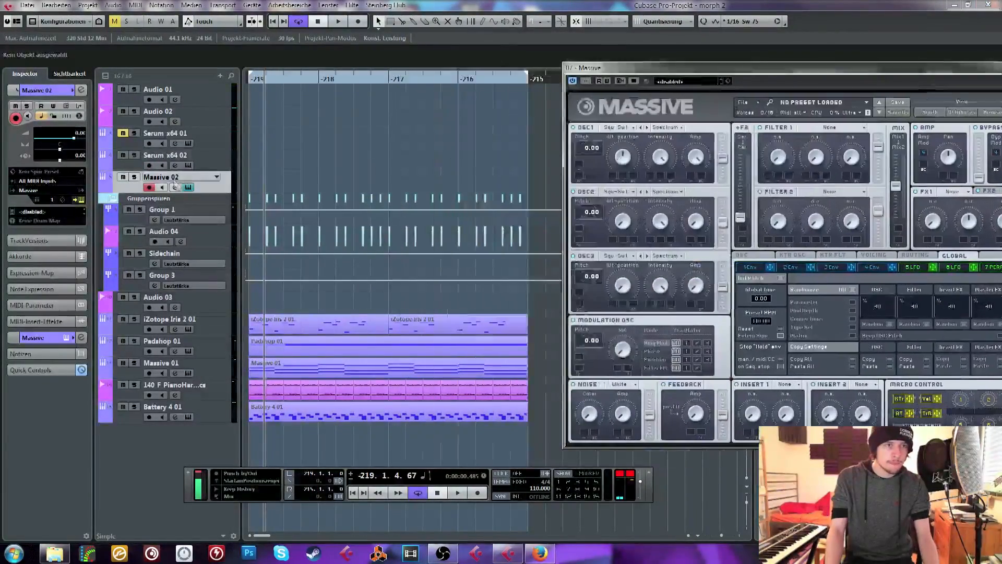
click(175, 188)
click(541, 114)
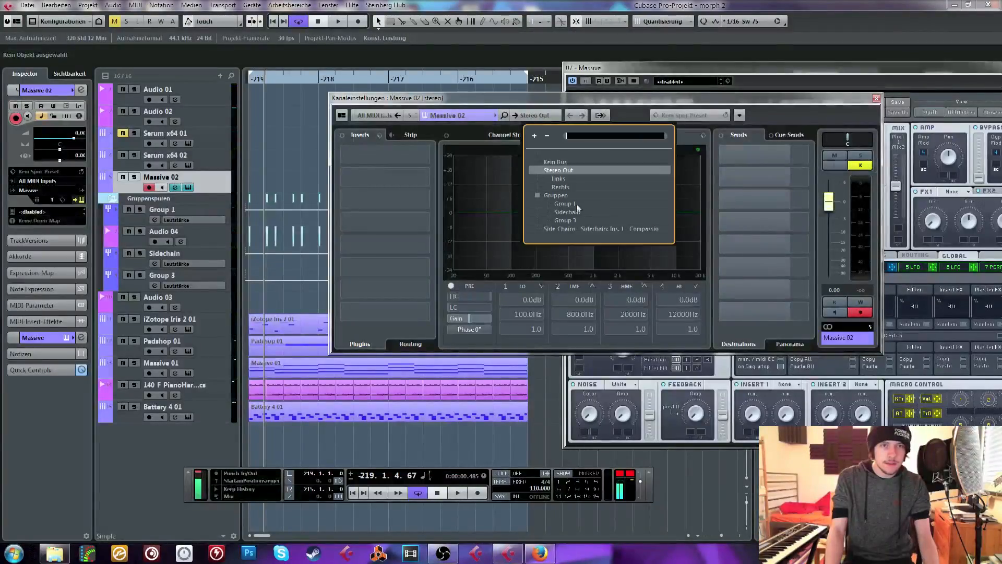
click(573, 215)
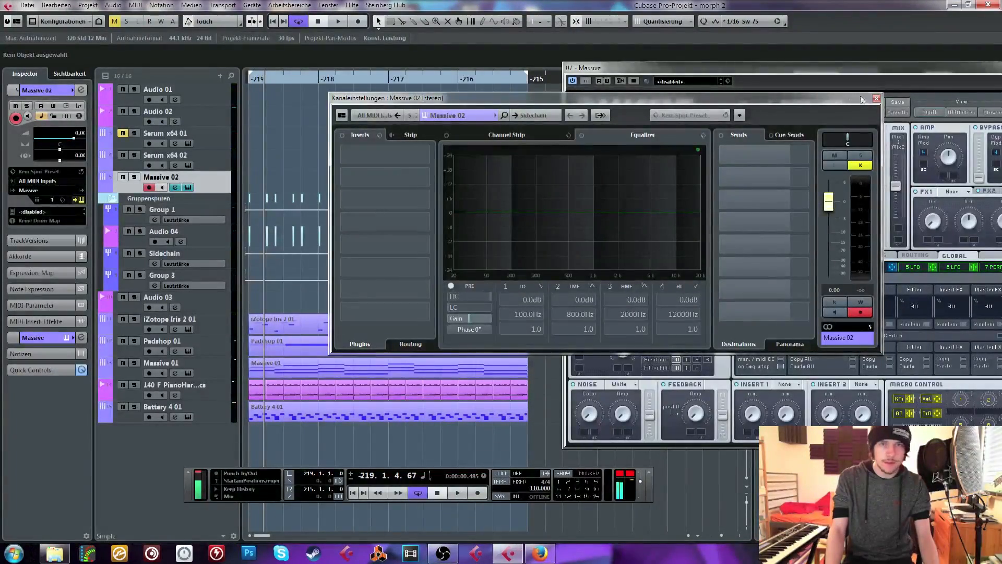
click(876, 99)
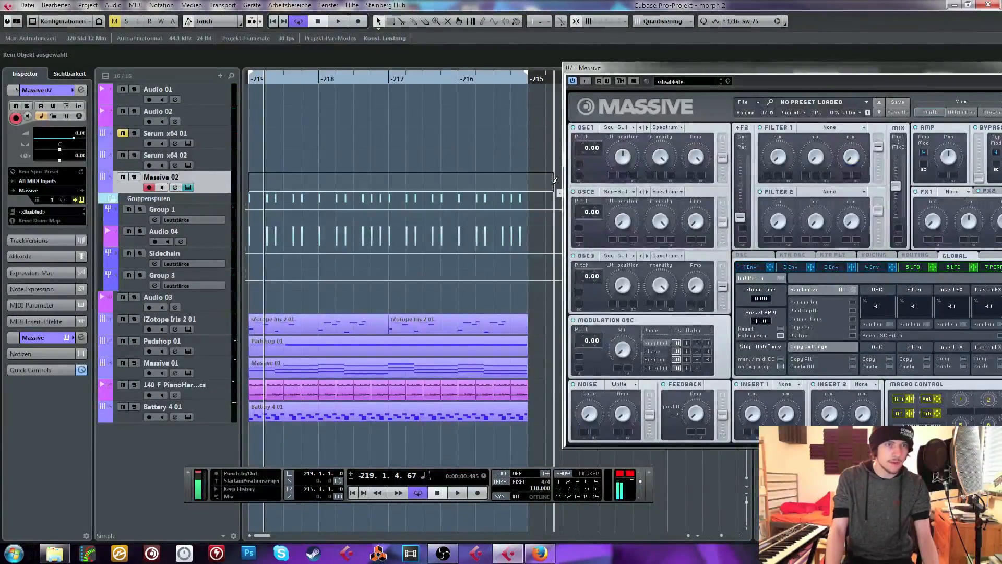
Create and open a MIDI part across the loop range on Massive 02, set Massive's FX1 to Brauner Tube and show envelope 4
double_click(499, 184)
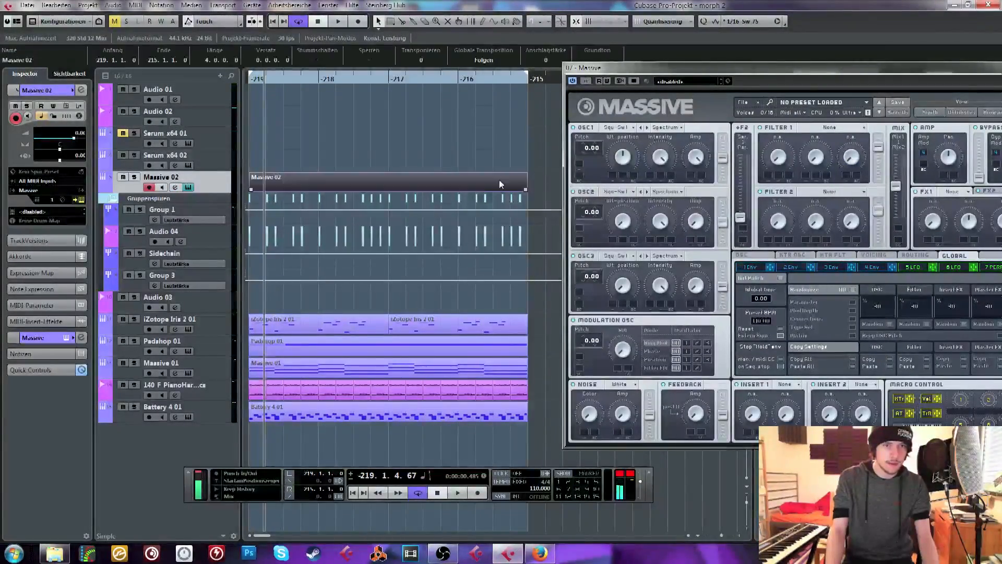
double_click(372, 192)
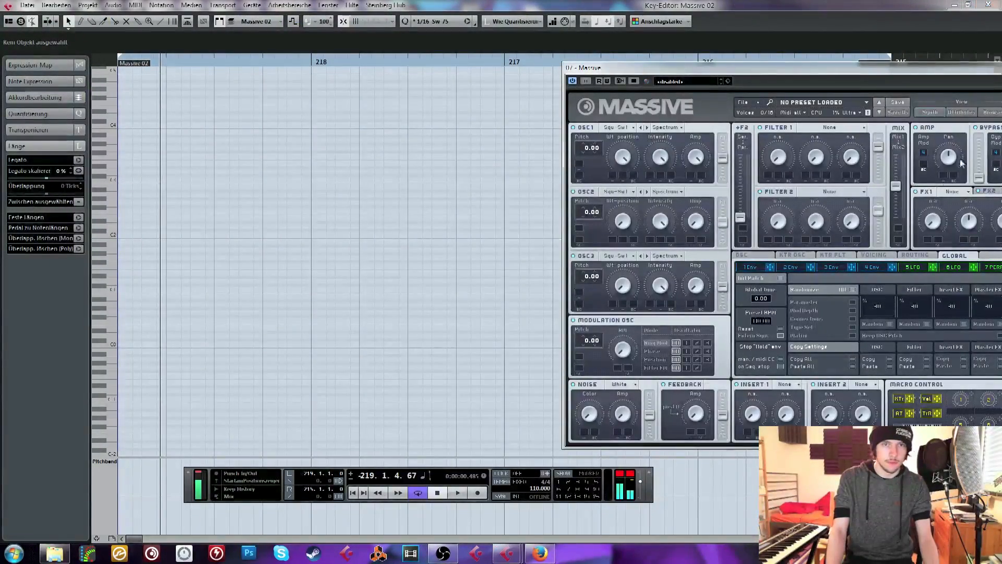
click(952, 191)
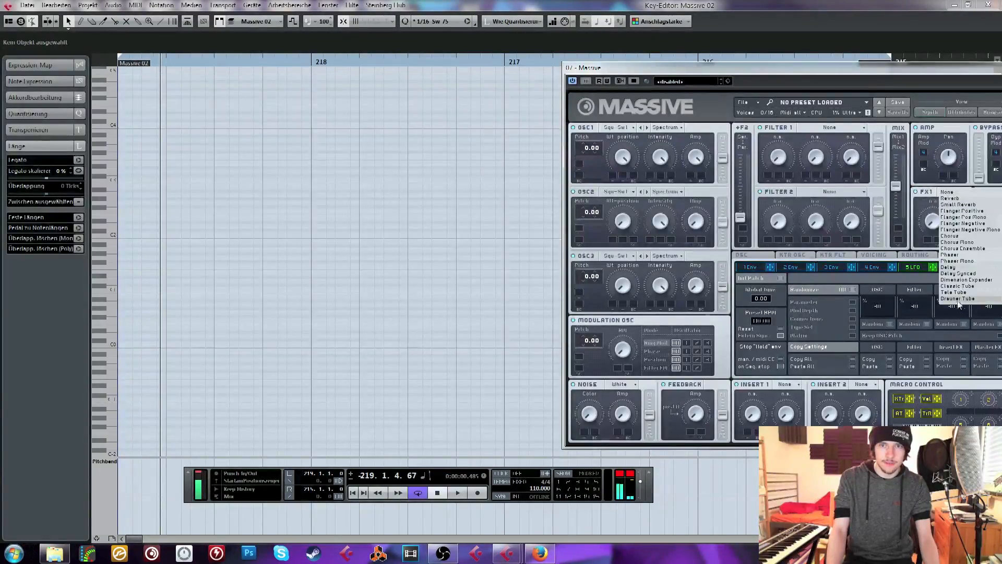
click(958, 300)
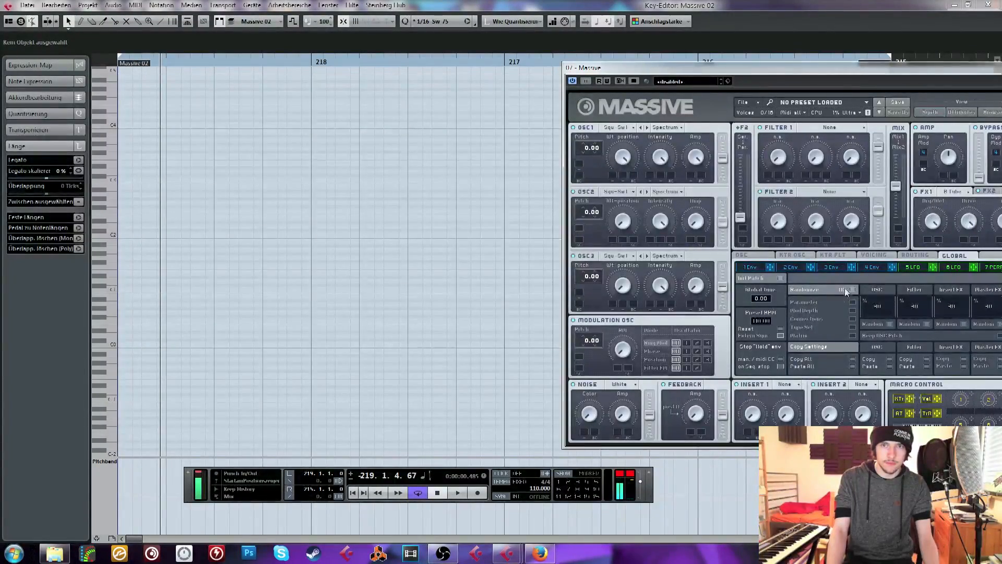
click(872, 266)
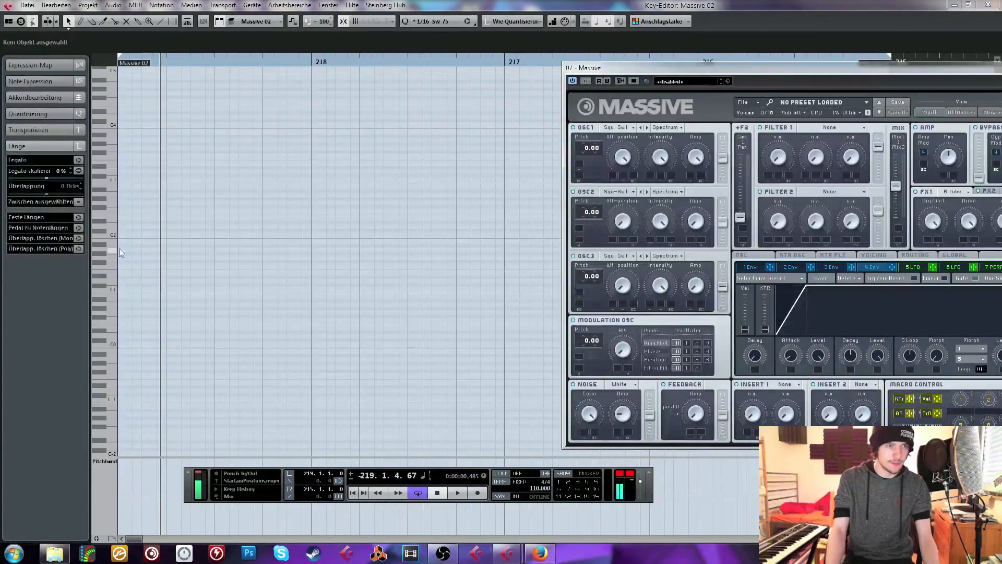
Draw the opening bass notes, C1 followed by a longer G#0, in bar -219 and audition them
click(114, 284)
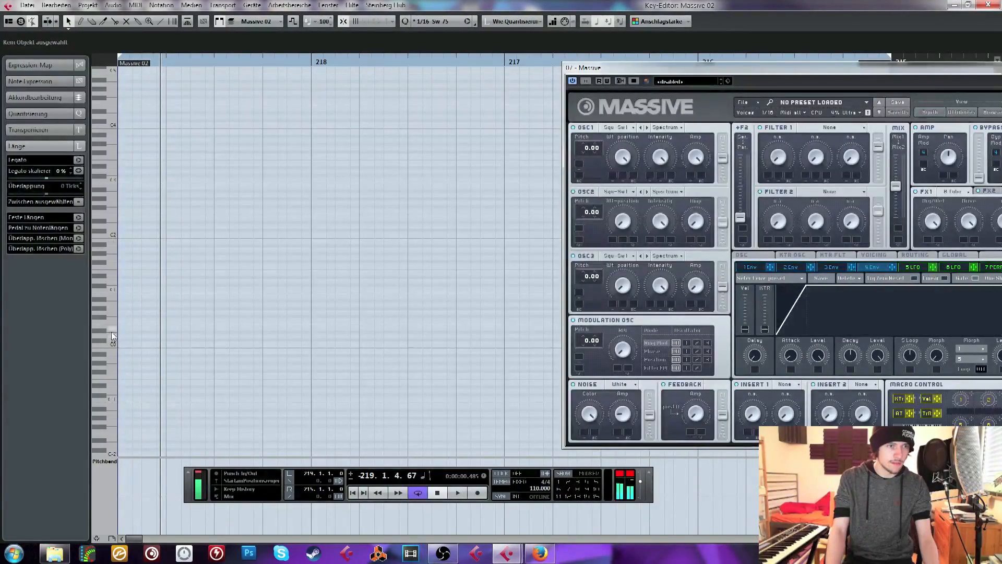
drag(150, 62, 119, 61)
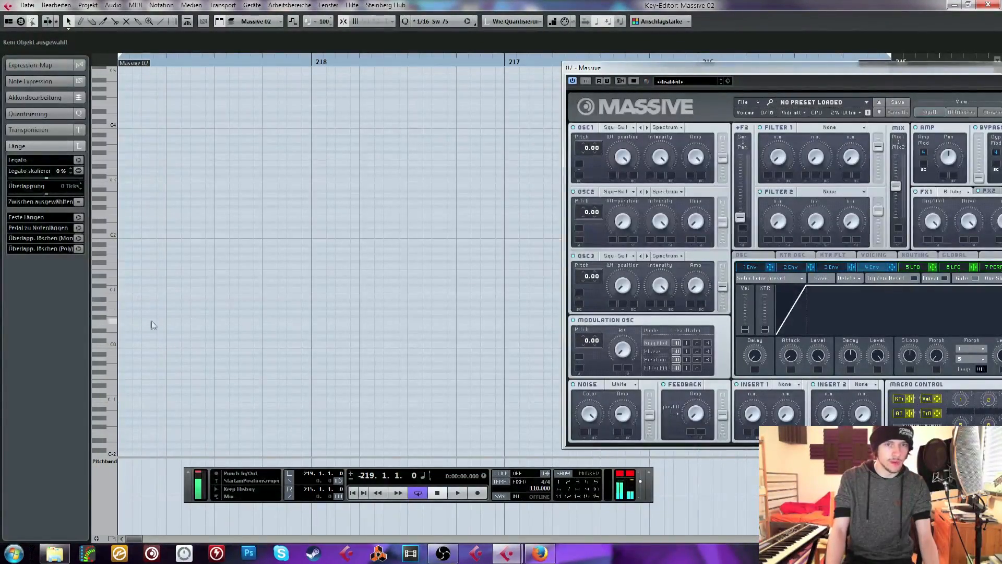
mouse_move(120, 288)
mouse_down()
mouse_move(166, 287)
mouse_move(203, 307)
mouse_move(266, 305)
mouse_up()
key(space)
key(space)
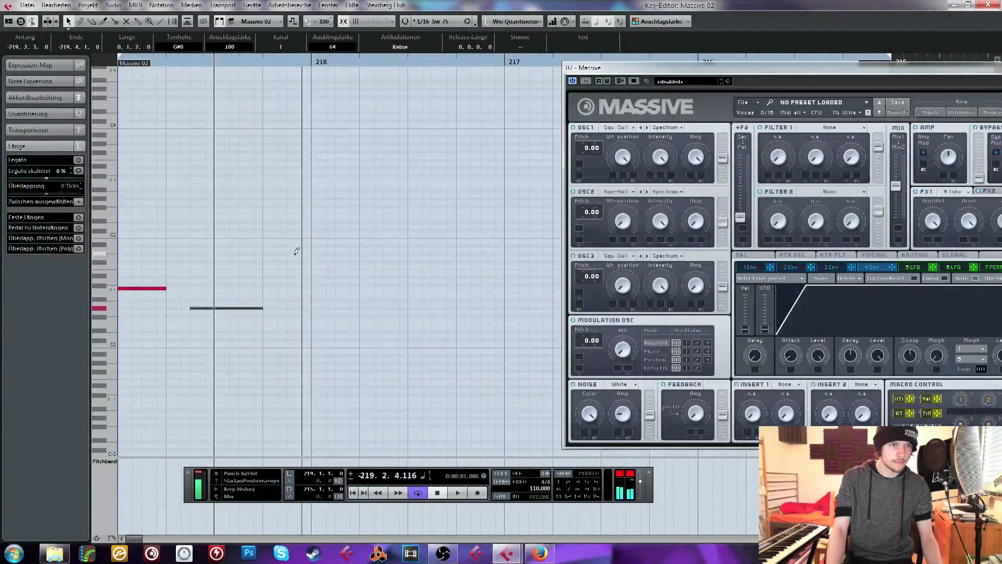
Complete the two-bar bass phrase through bar -218, dropping its last note an octave, and duplicate all the notes from bar -217
drag(295, 254, 312, 252)
mouse_move(315, 301)
mouse_down()
mouse_move(372, 300)
mouse_move(359, 299)
mouse_move(402, 318)
mouse_move(460, 315)
mouse_up()
mouse_move(482, 264)
mouse_down()
mouse_move(501, 262)
mouse_move(469, 263)
mouse_move(480, 264)
mouse_up()
click(492, 266)
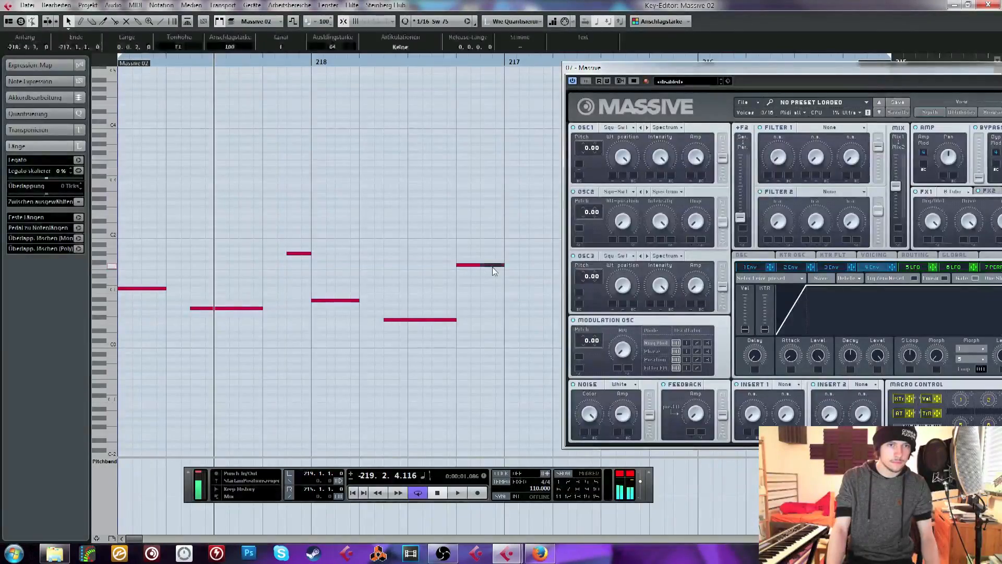
key(shift+Down)
key(ctrl+a)
key(ctrl+d)
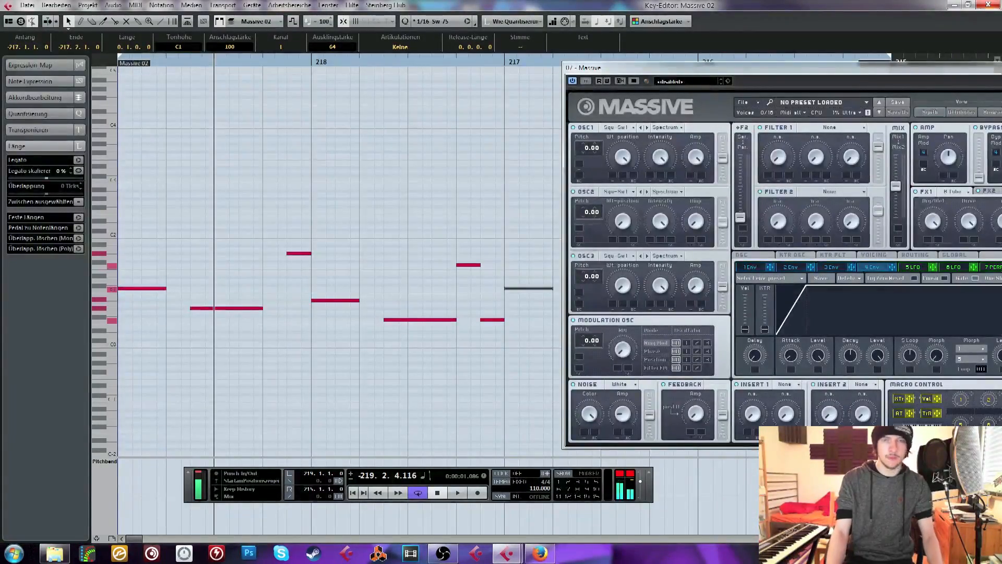
Close the Key Editor, boost Massive 02's second EQ band by 8.1 dB at 60.7 Hz and play the loop
click(989, 5)
click(174, 188)
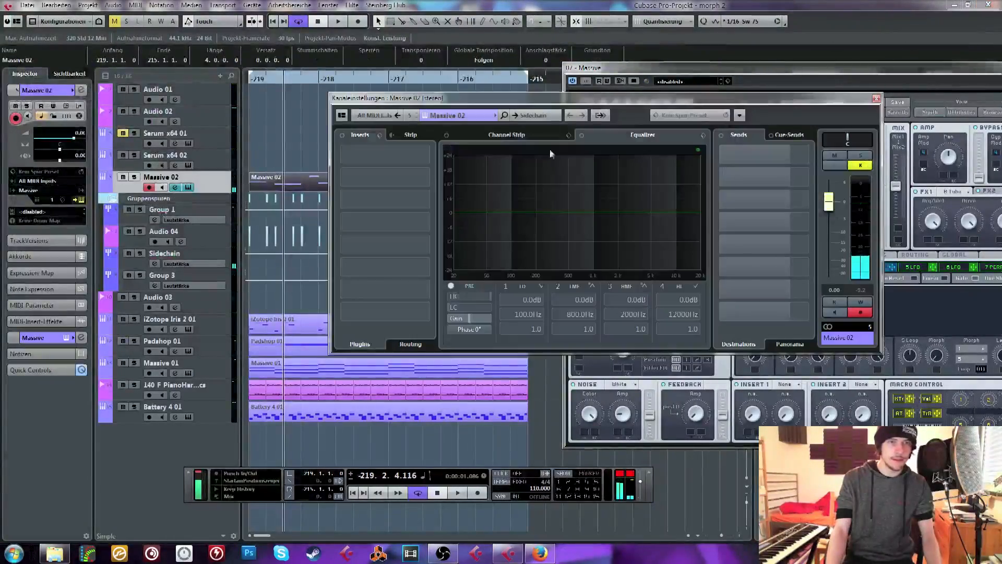
drag(518, 211, 494, 195)
key(space)
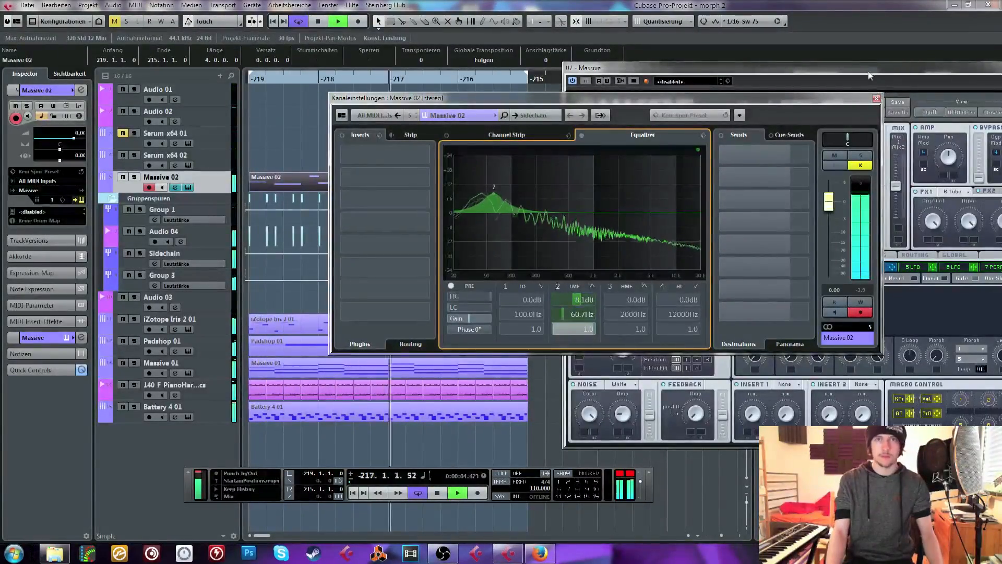
Close the Massive window, cut Massive 02's high EQ band by 8.5 dB near 6.8 kHz and return the stopped playhead to the loop start
drag(865, 75, 657, 95)
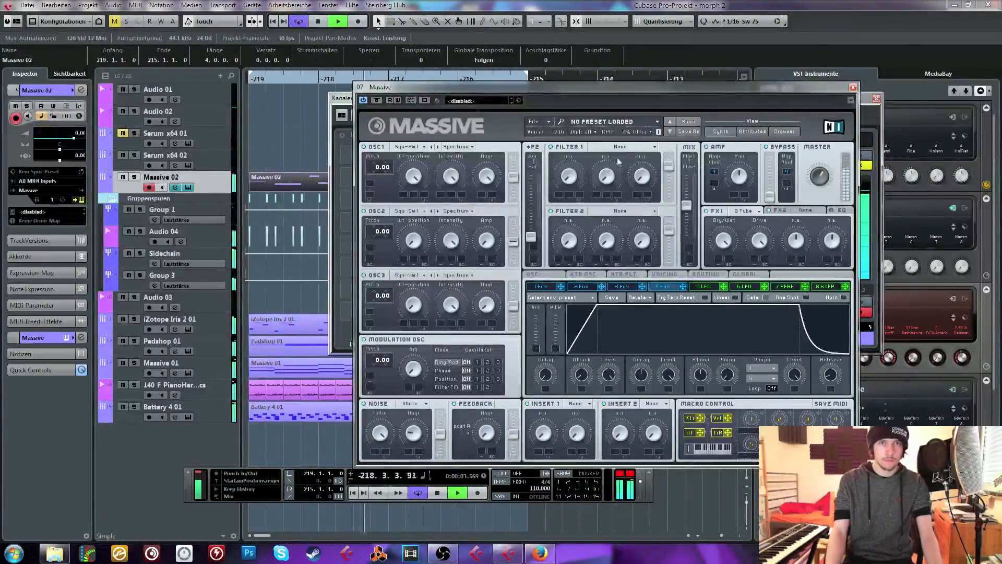
click(853, 89)
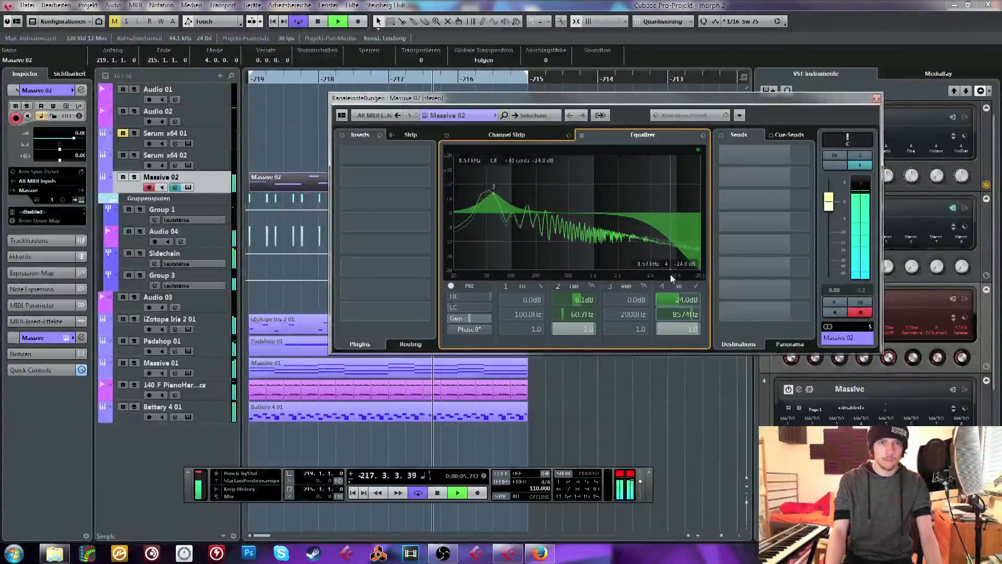
drag(675, 262, 660, 233)
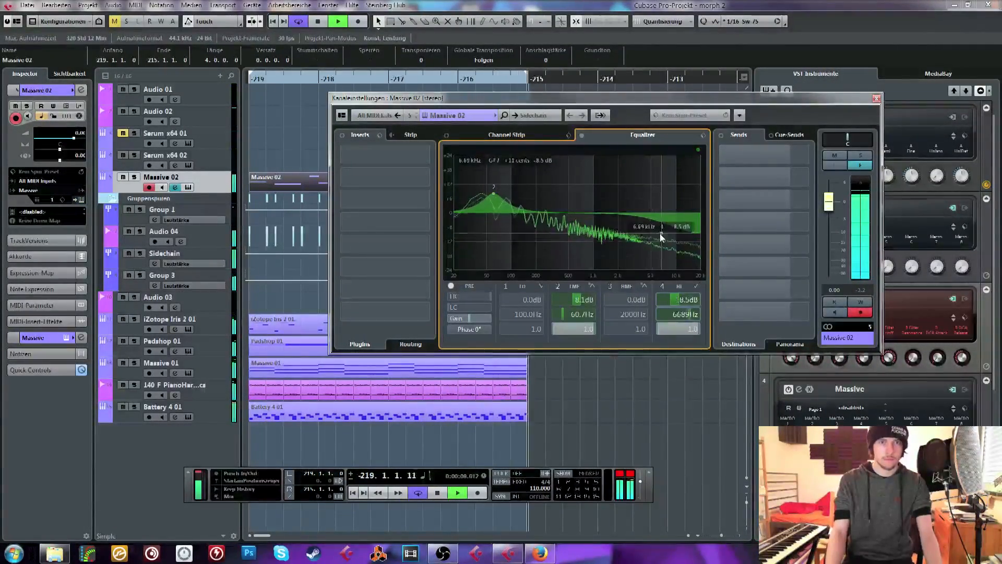
click(876, 98)
key(space)
click(258, 98)
click(249, 79)
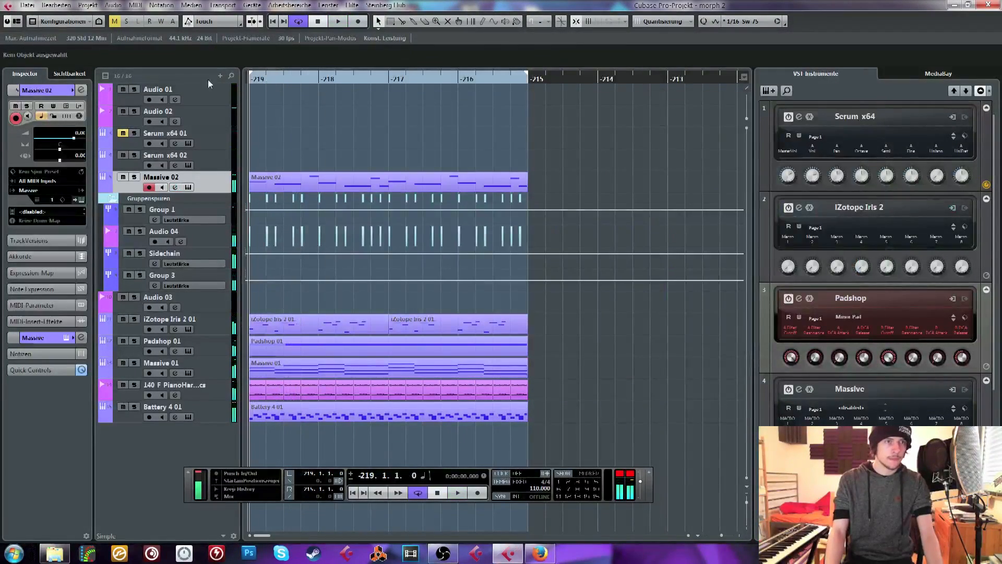
Select Serum x64 02 for live playing and audition it against the loop
click(207, 153)
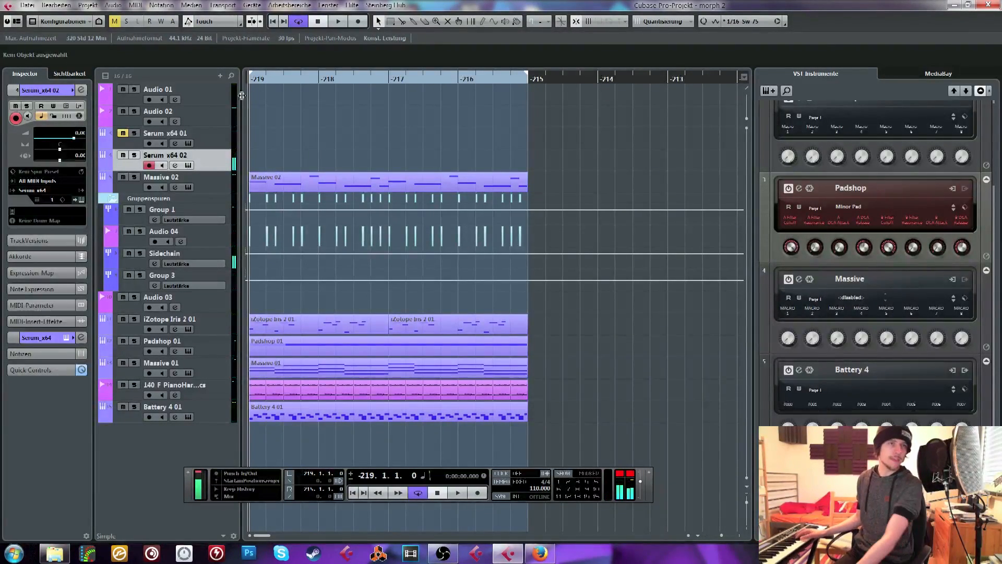
click(338, 21)
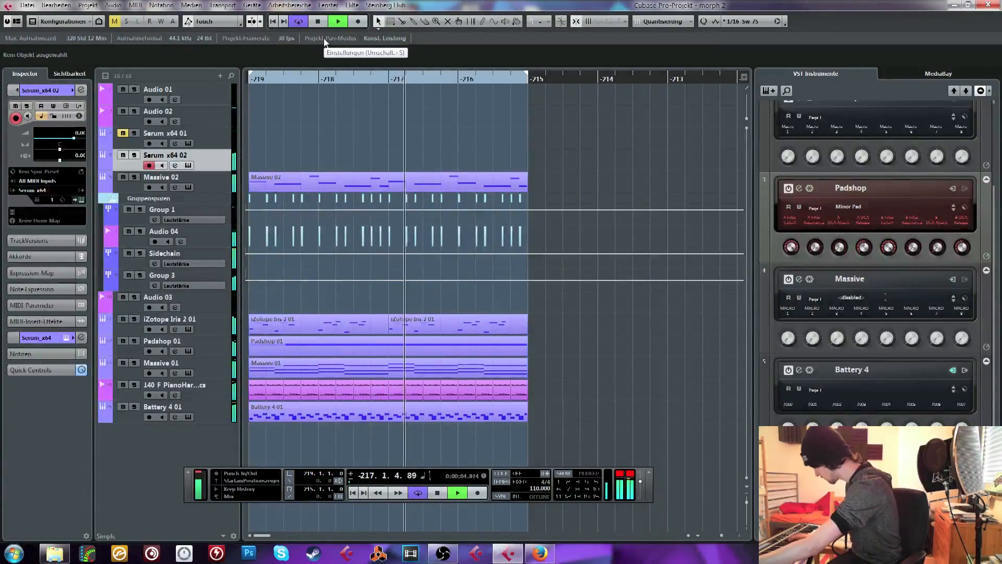
key(space)
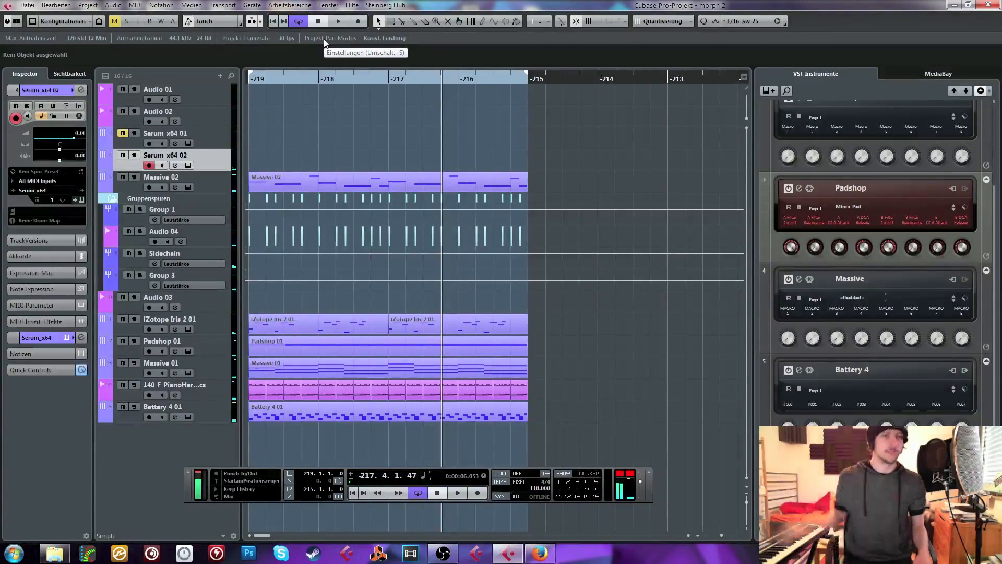
key(space)
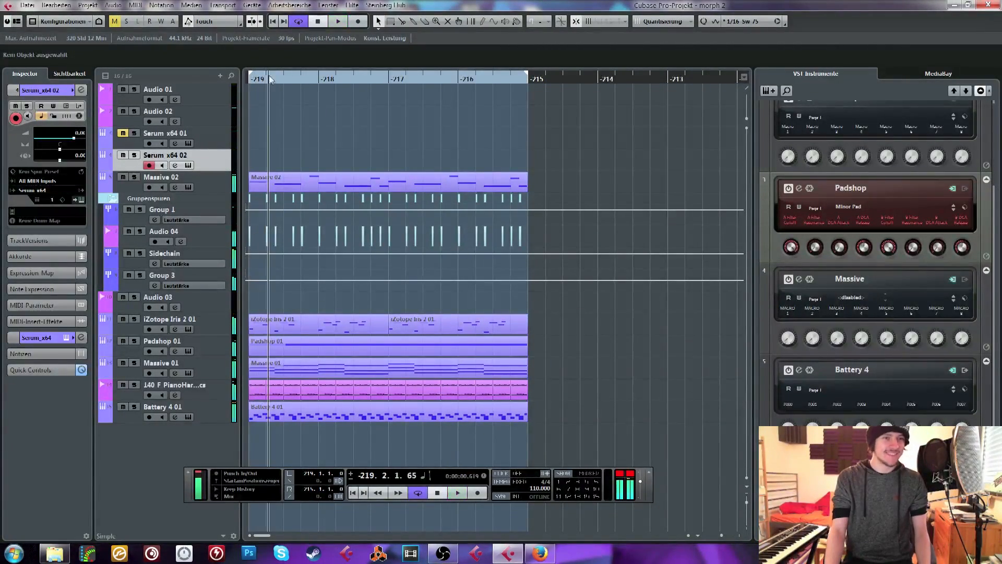
key(space)
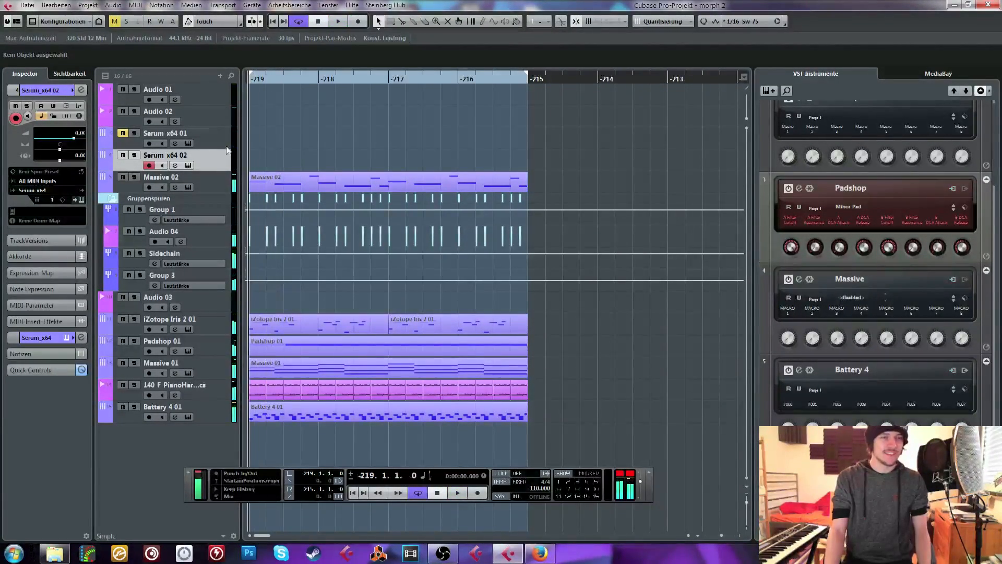
Remove the empty Audio 03 track and play the loop briefly from its start
click(207, 122)
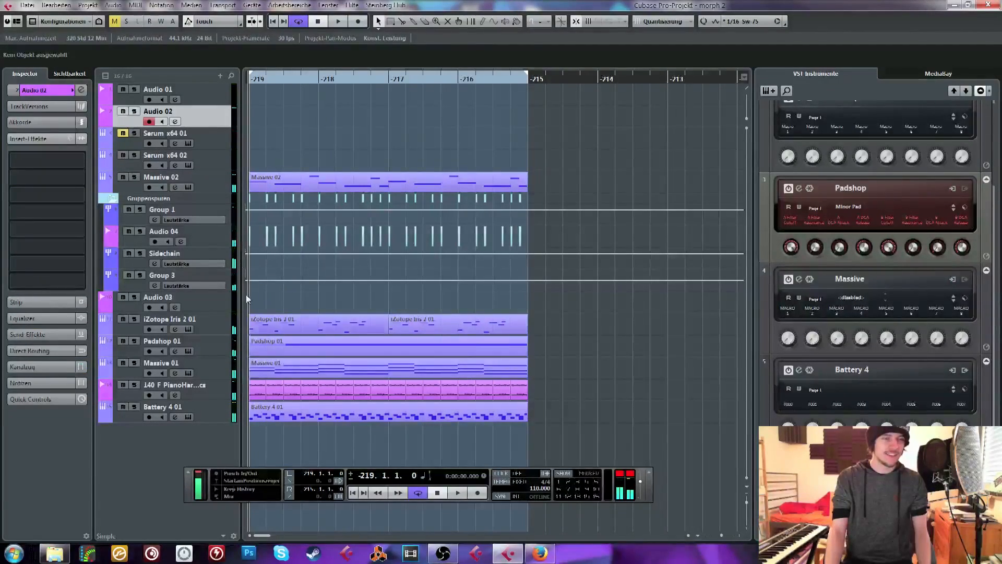
click(195, 312)
right_click(216, 312)
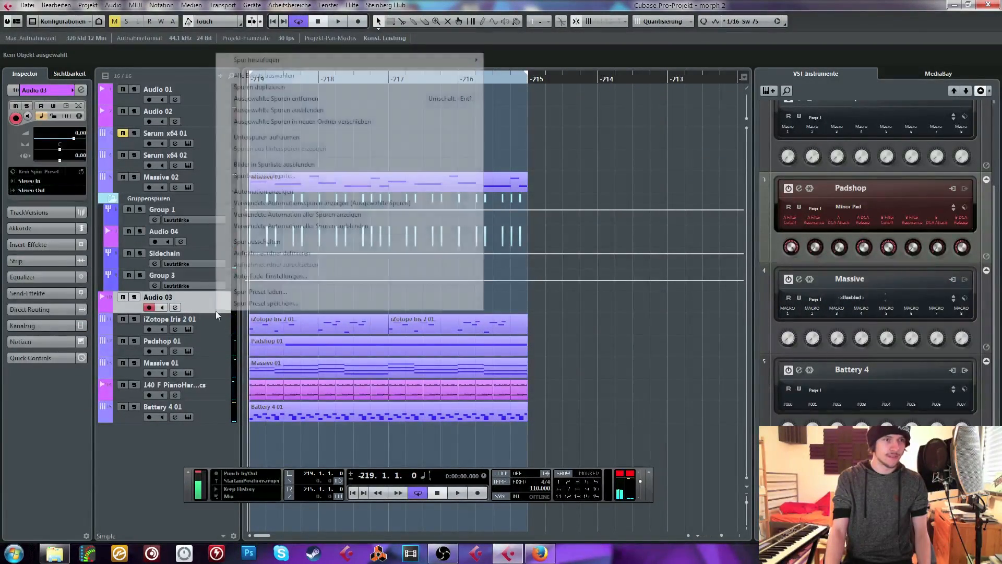
click(265, 99)
key(space)
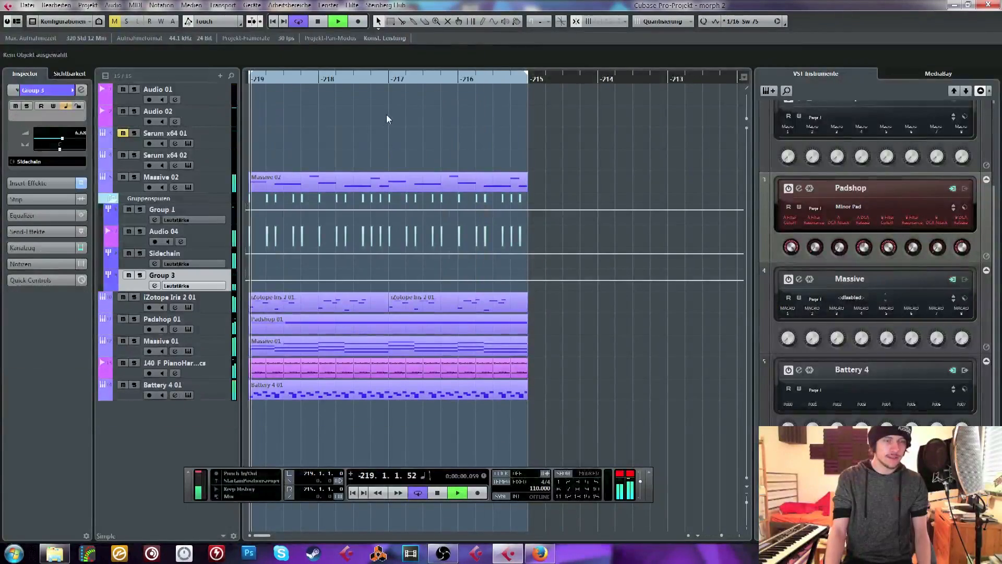
click(259, 79)
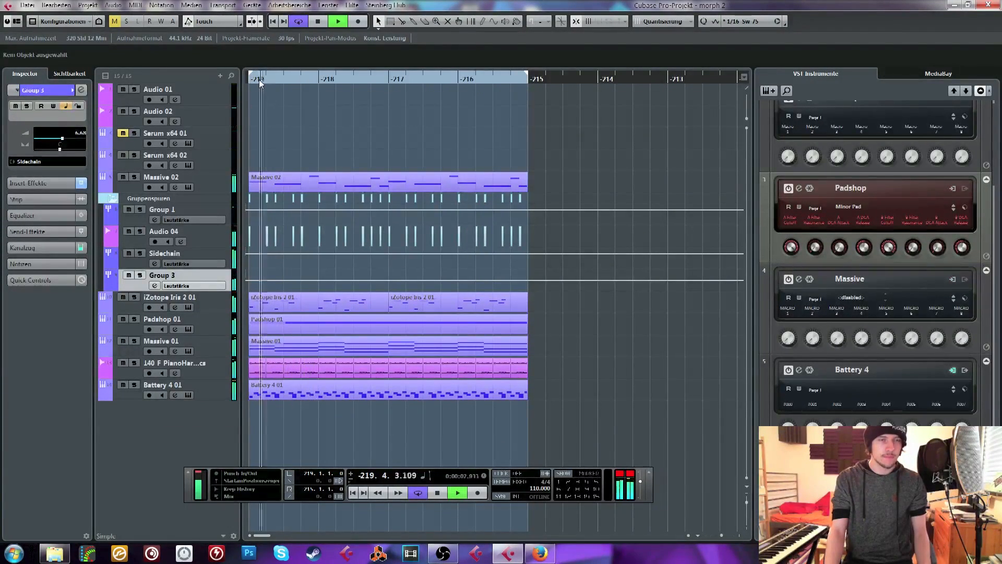
key(space)
Insert the API-2500 Stereo compressor in the first audio insert slot of Battery 4 01
click(135, 386)
click(204, 394)
click(133, 386)
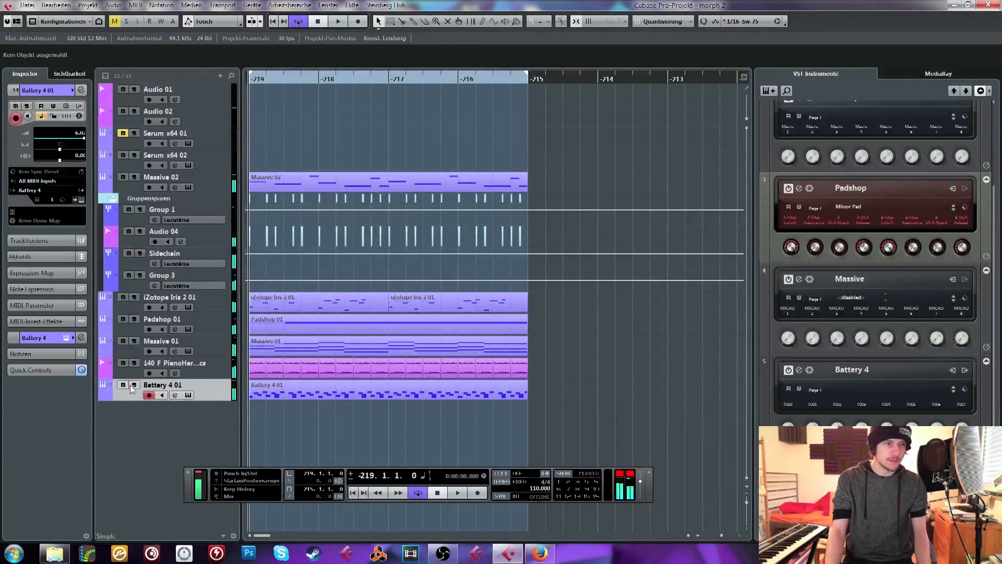
click(45, 338)
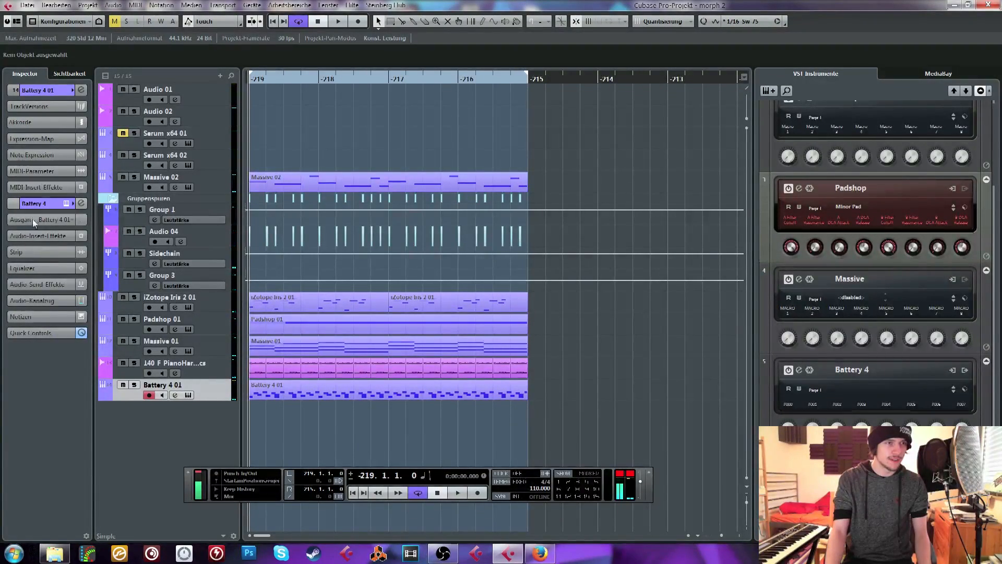
click(35, 235)
click(42, 249)
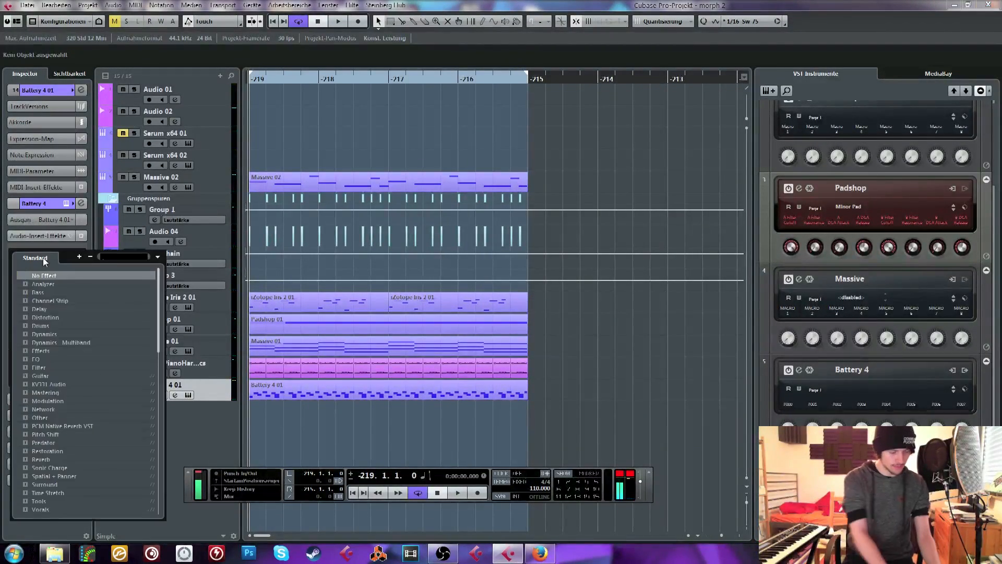
text(api)
double_click(63, 292)
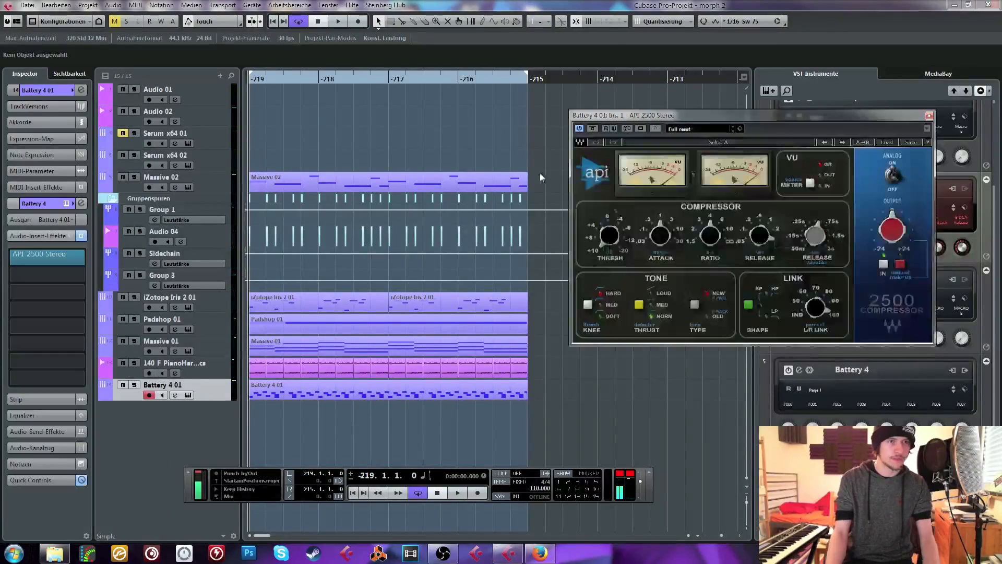
Load a factory preset from the Drums category in the API-2500 compressor
drag(806, 115, 418, 81)
click(501, 109)
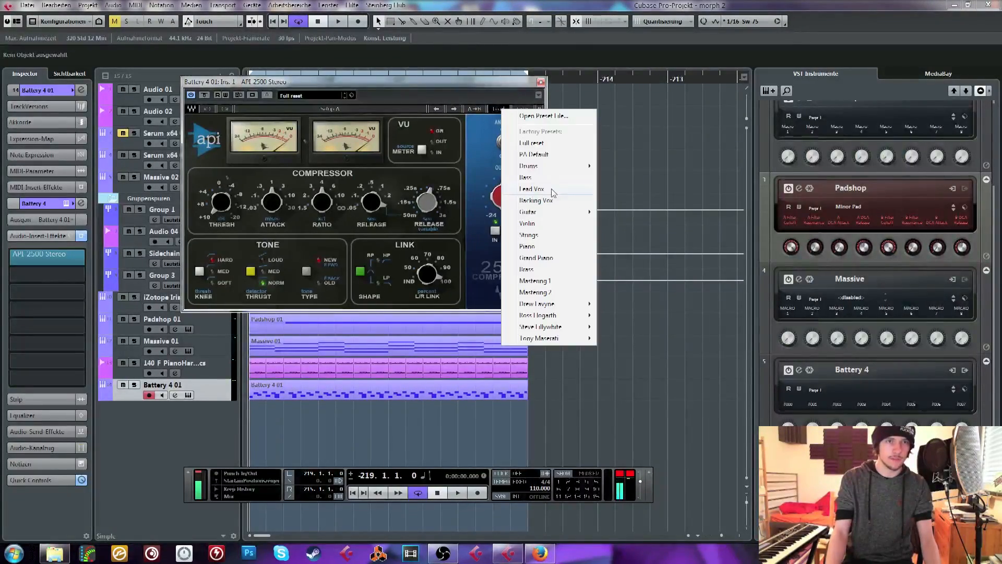
mouse_move(559, 168)
click(631, 281)
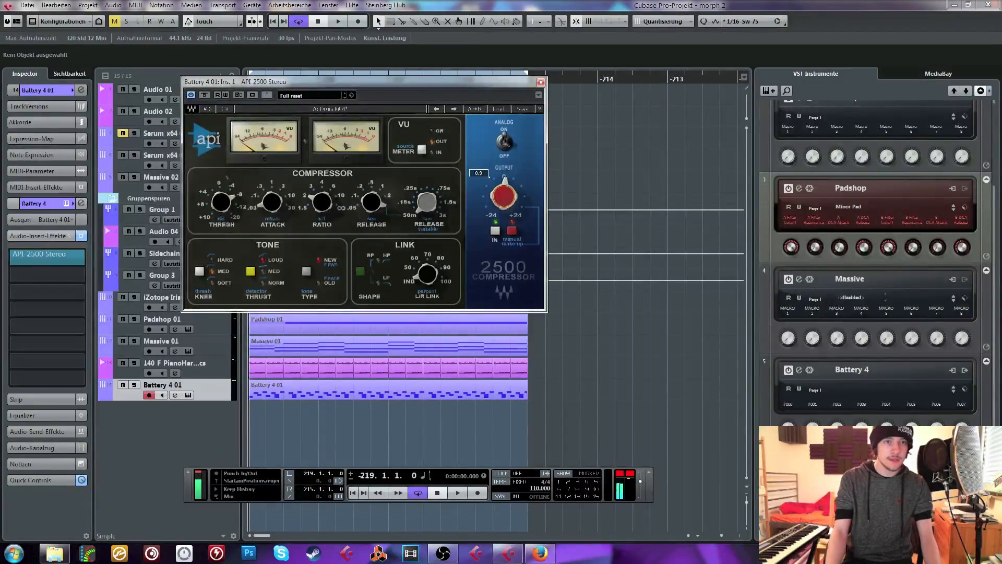
Set the compressor's tone type to Old and its threshold to 1.14 during playback, and return to the loop start
key(space)
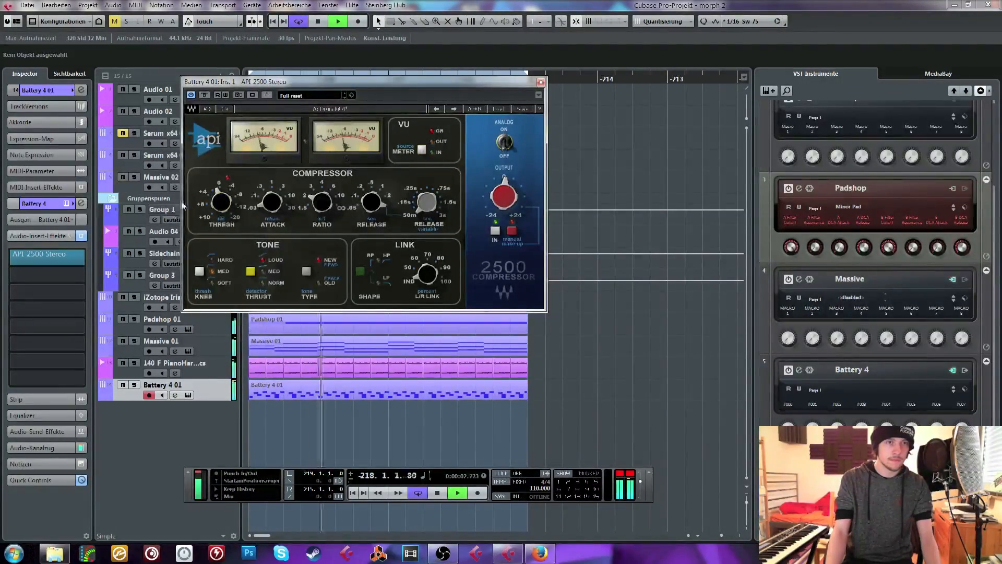
click(306, 271)
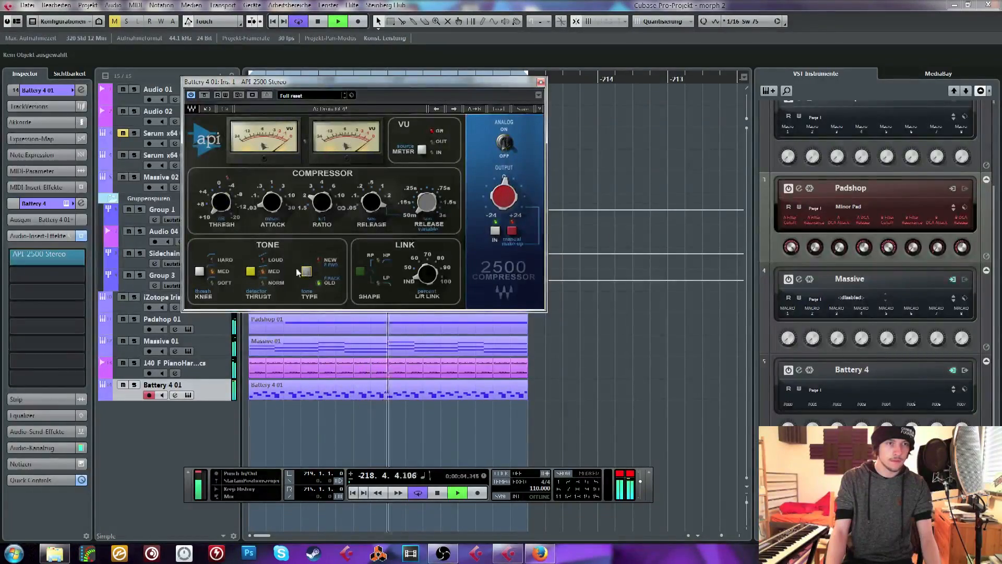
drag(222, 203, 221, 185)
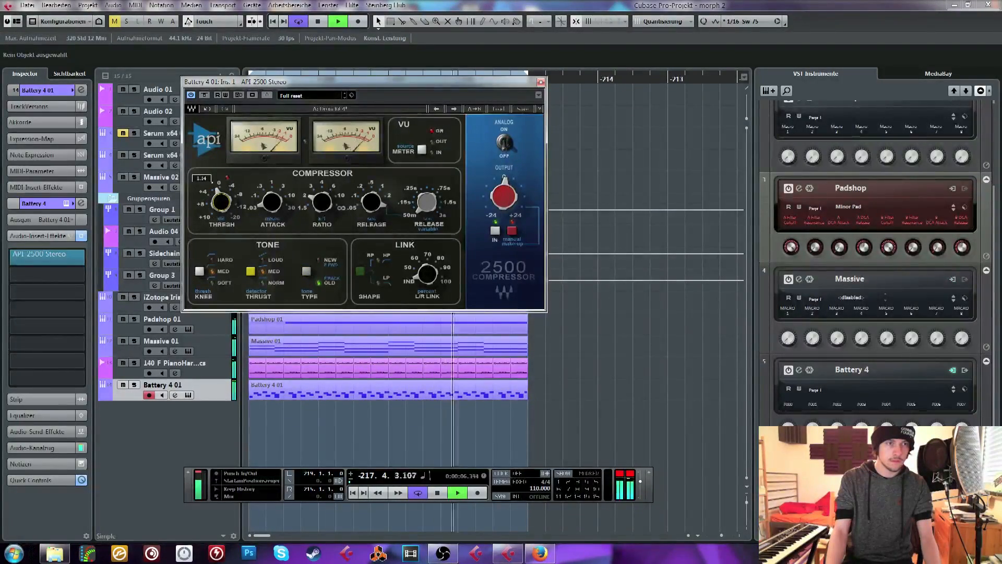
key(space)
click(541, 81)
click(250, 79)
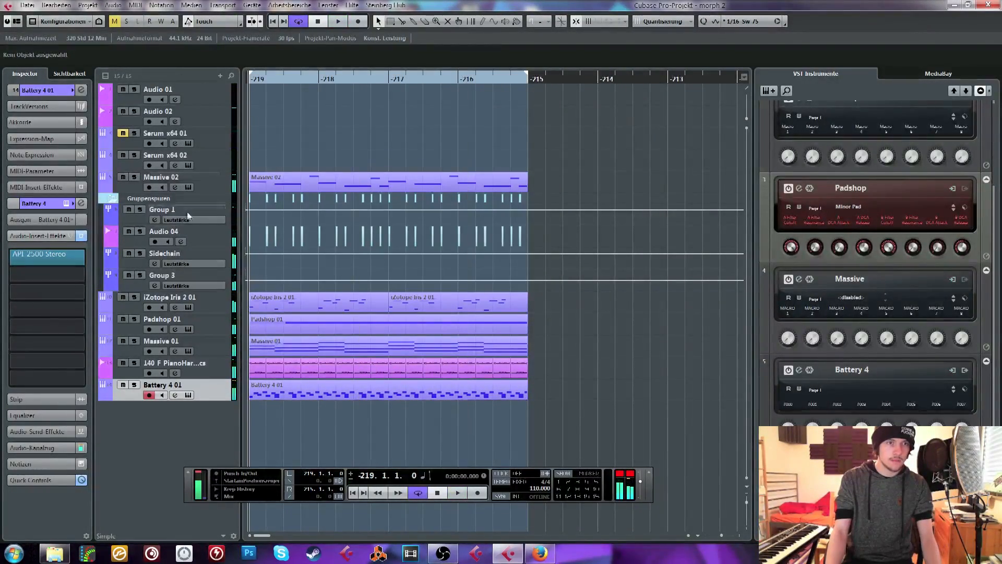
Solo the Massive 02 track and set Filter 1 of its synth to the Scream type
click(167, 180)
click(187, 187)
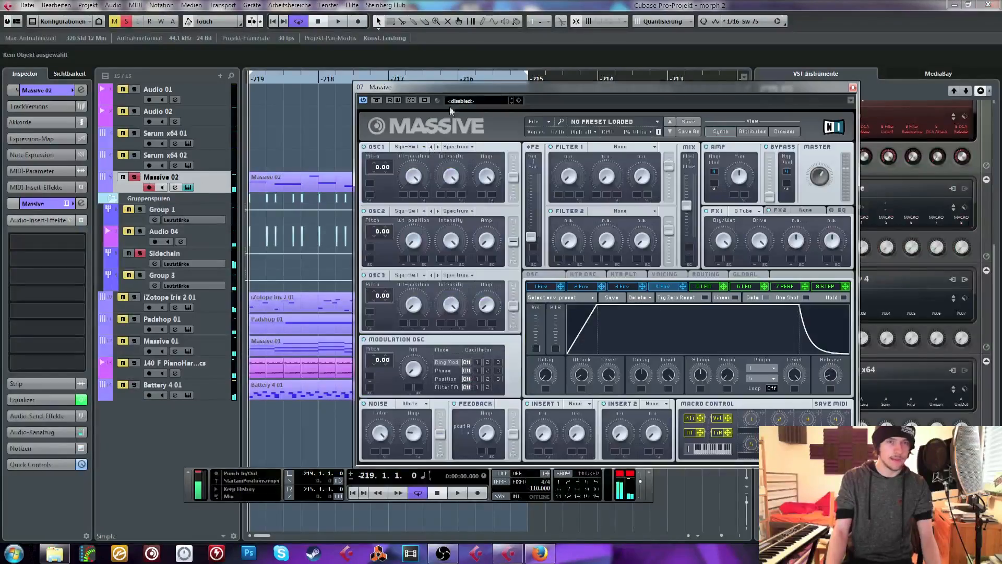
drag(616, 88, 367, 83)
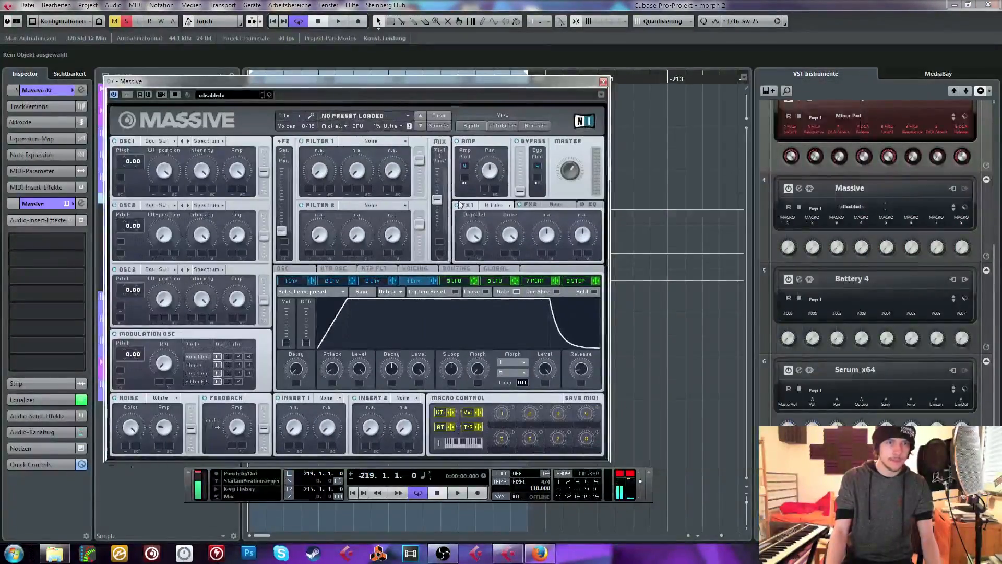
click(371, 141)
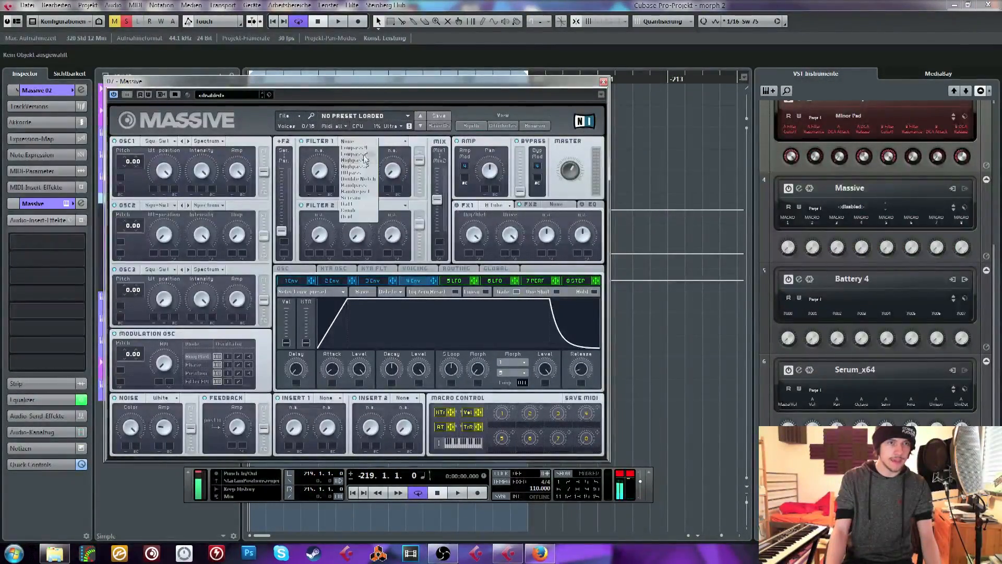
click(351, 197)
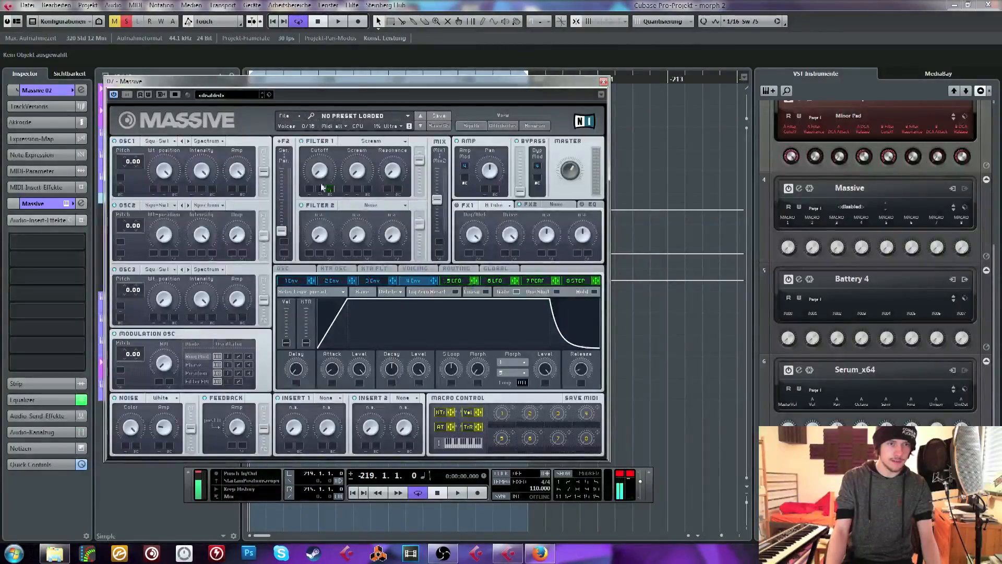
Modulate Filter 1's cutoff with LFO 5, giving the LFO a falling saw curve and tempo sync
click(454, 281)
click(462, 337)
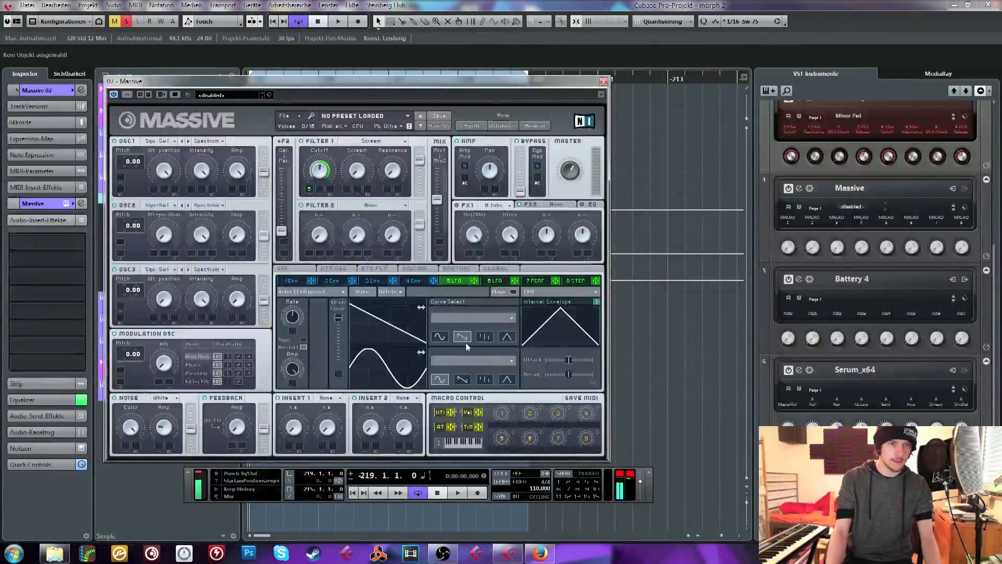
click(303, 340)
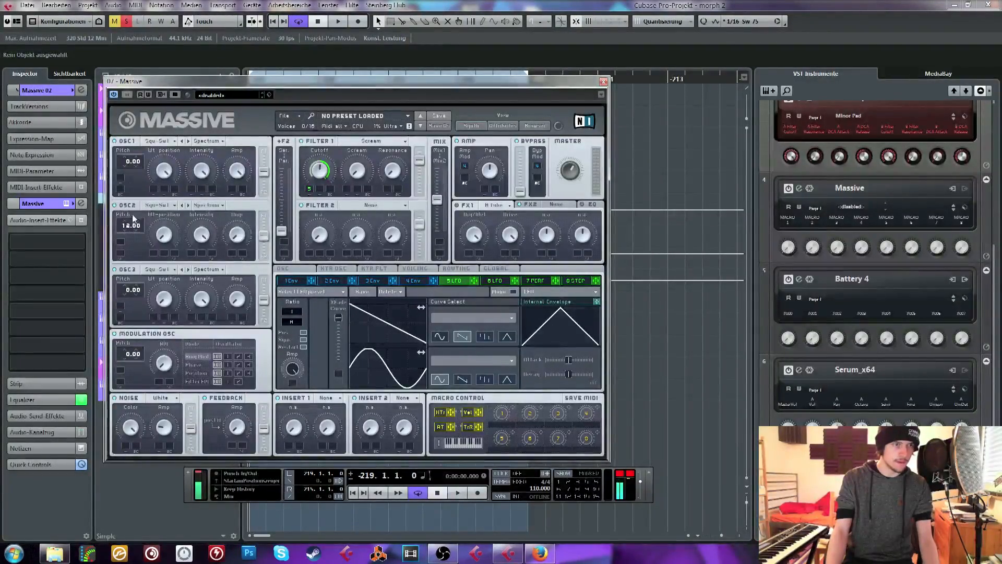
Set the OSC2 pitch to 19.00 and open Massive's voicing settings
drag(133, 218, 137, 215)
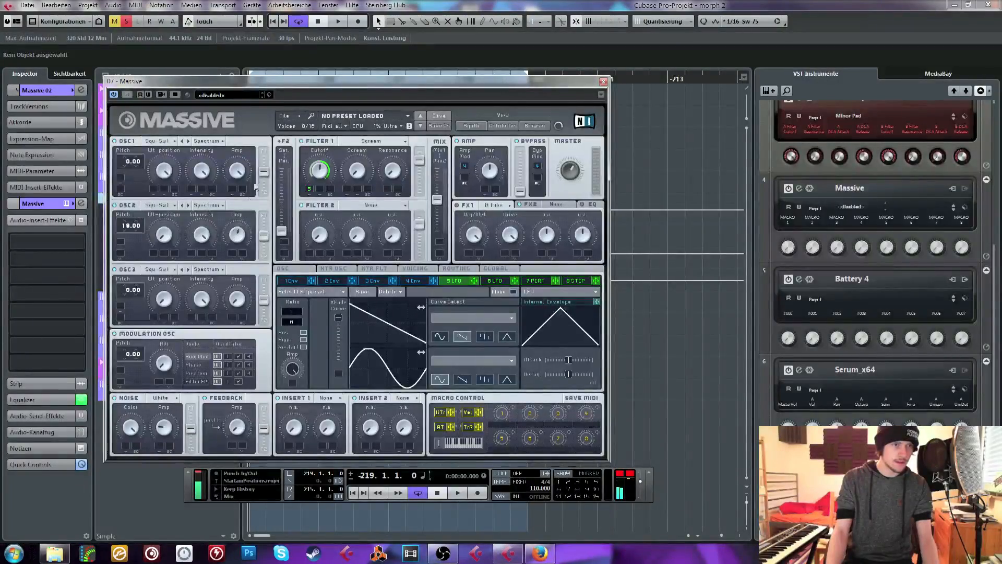
click(282, 269)
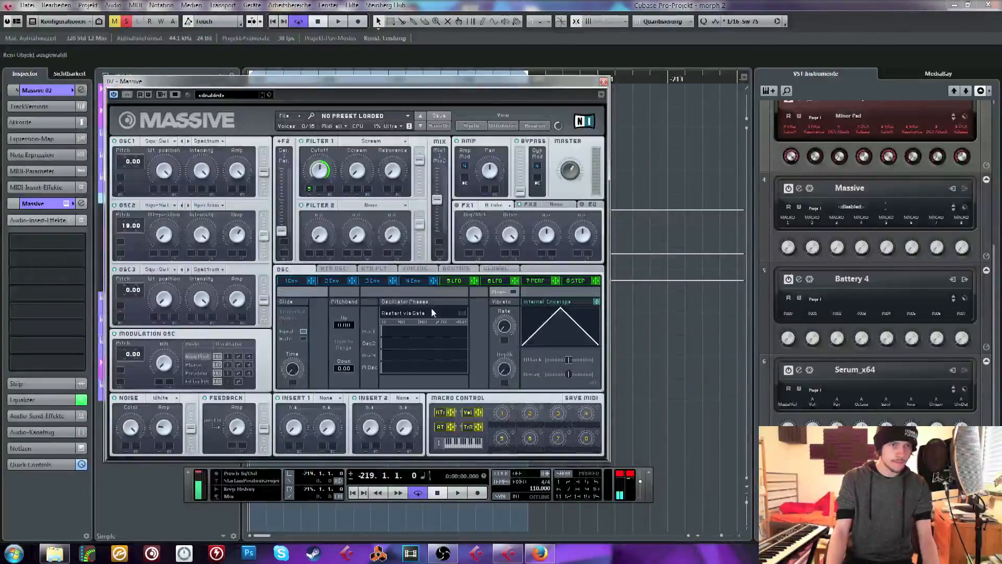
click(423, 281)
click(415, 269)
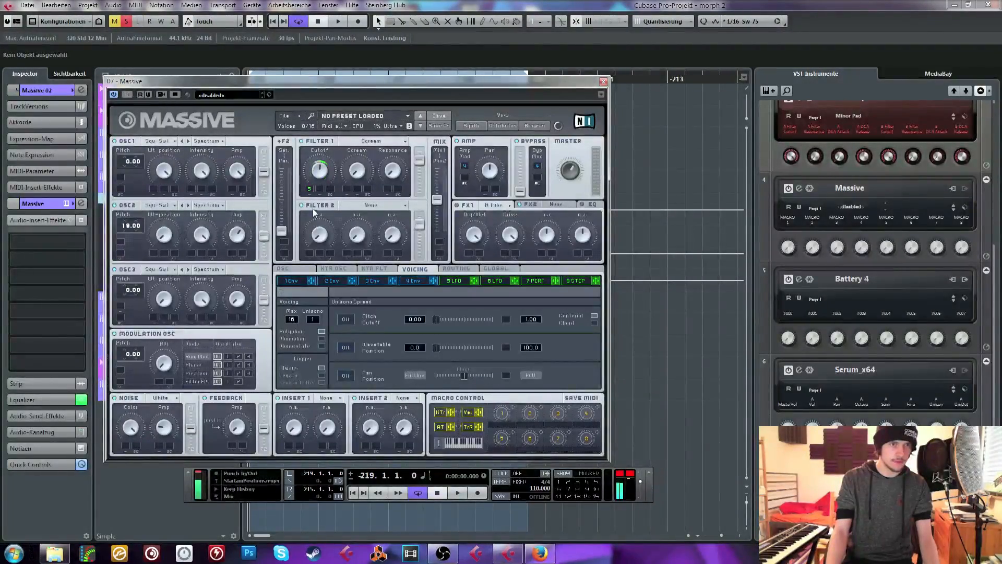
Audition the soloed Massive bass in the loop and change its noise type to Bright
key(space)
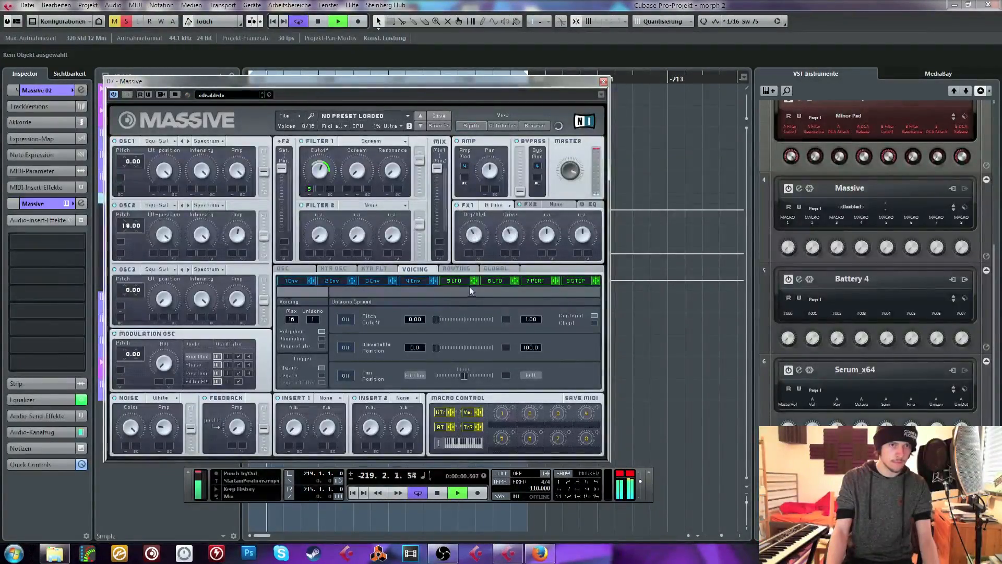
click(166, 398)
click(167, 400)
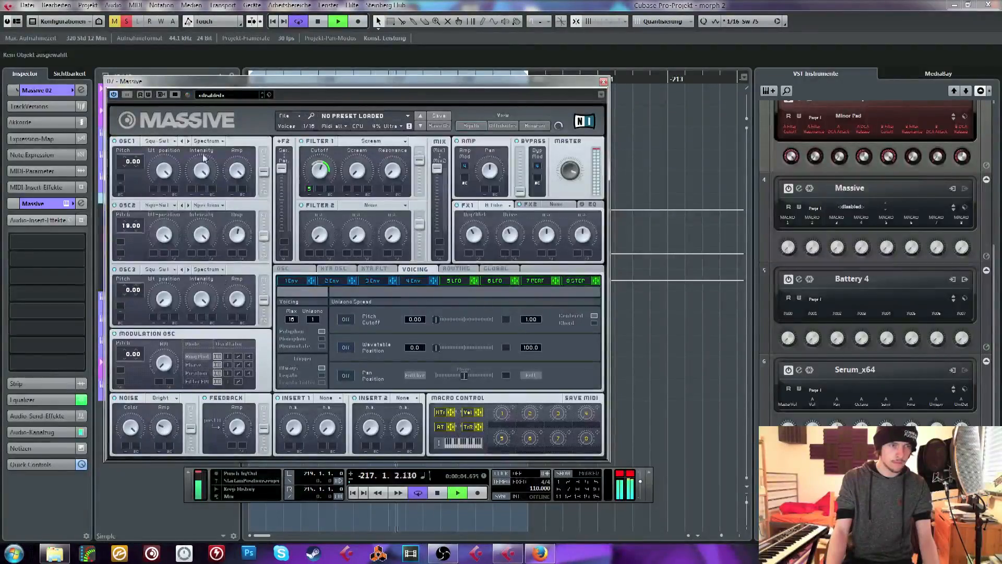
drag(209, 81, 399, 84)
key(space)
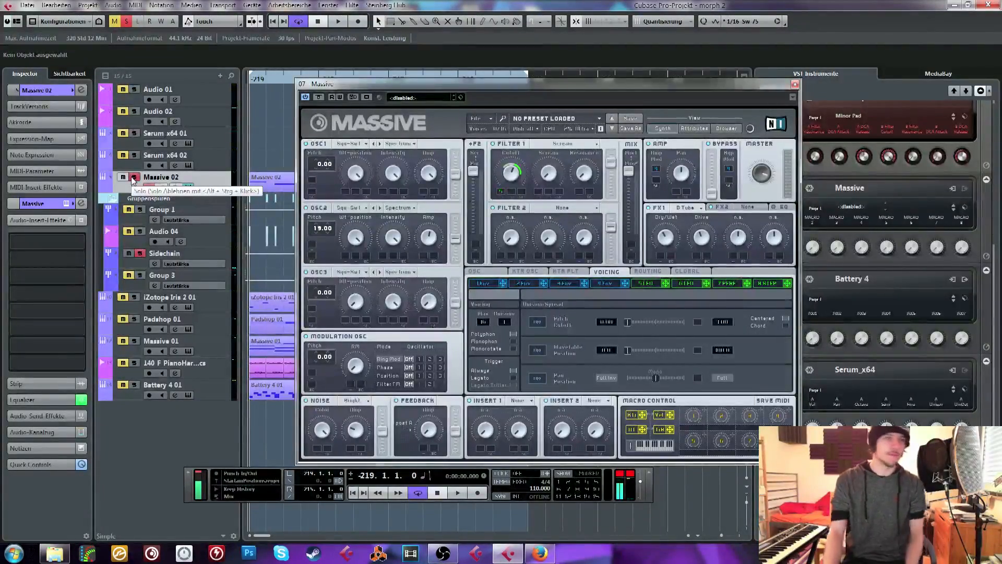
Unsolo Massive 02, listen to the full loop and close the Massive window
click(134, 178)
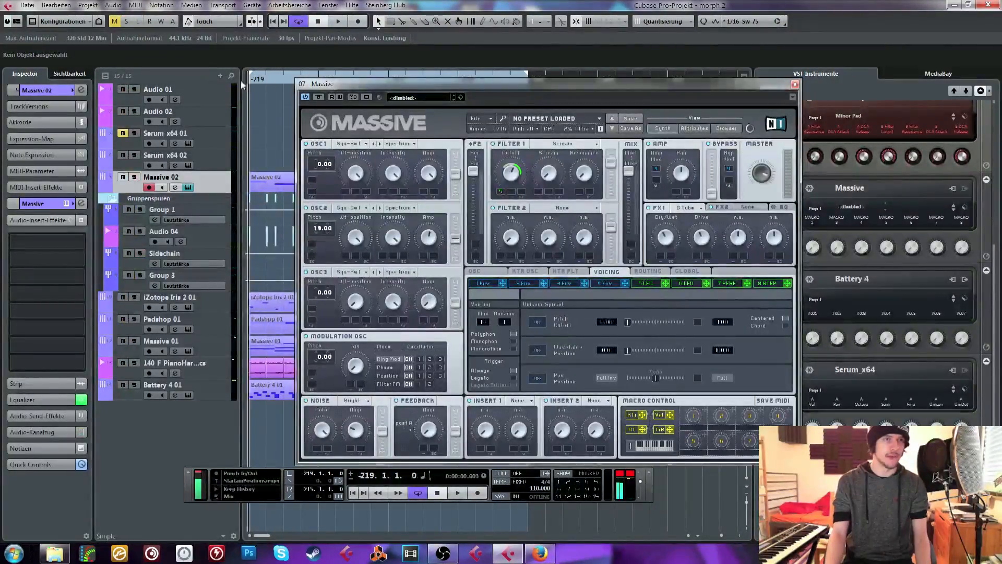
key(space)
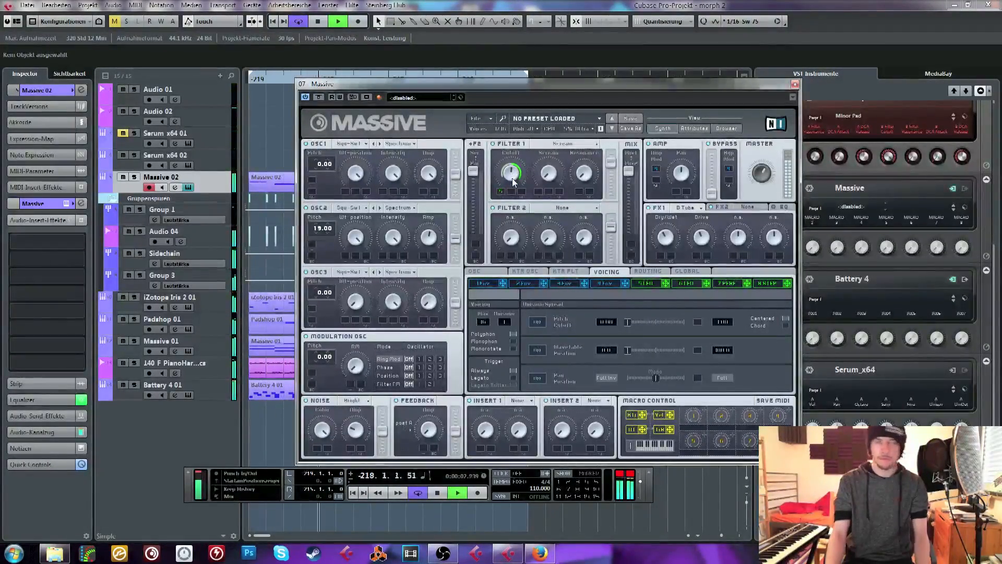
click(795, 85)
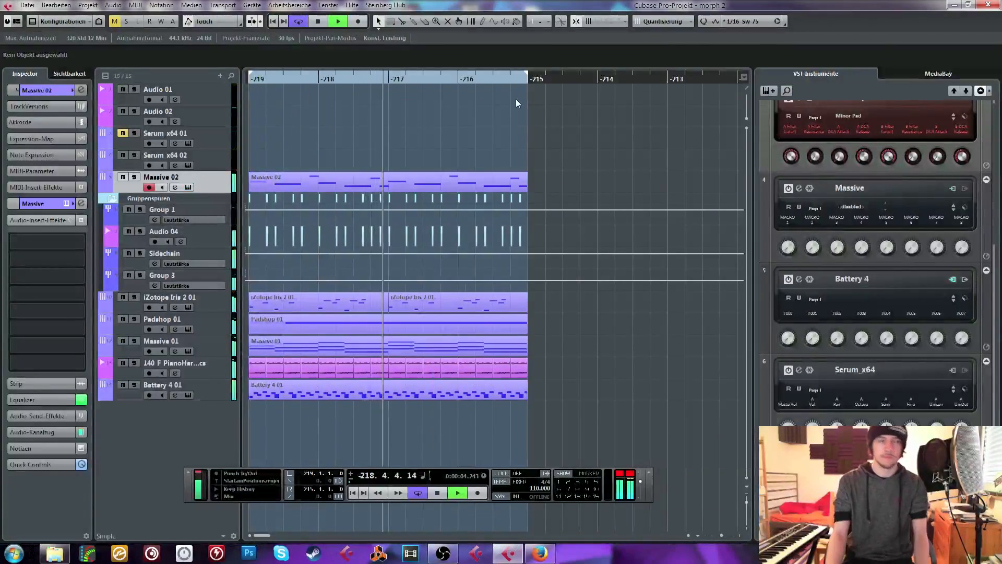
key(space)
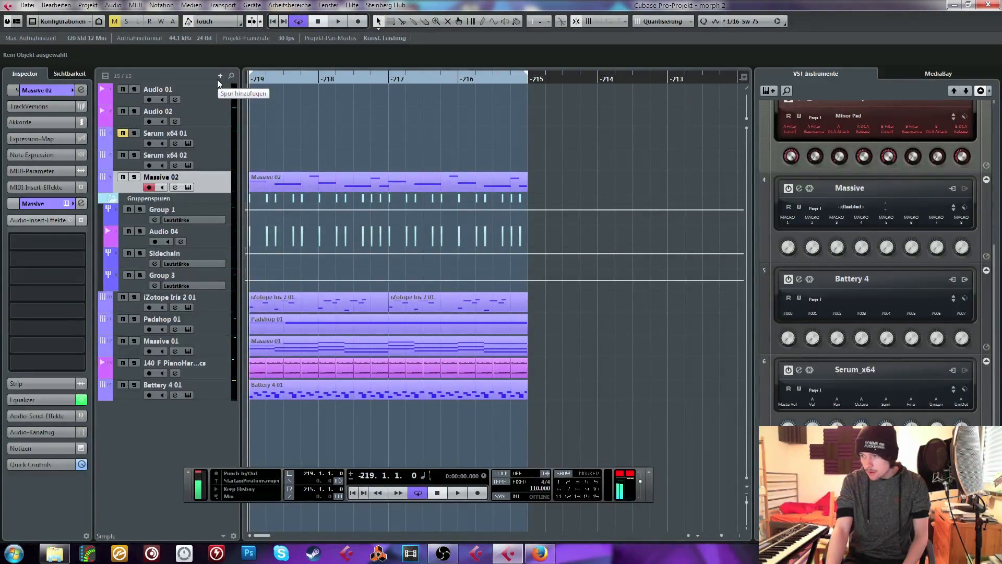
Select the Serum x64 02 track for live playing
click(205, 157)
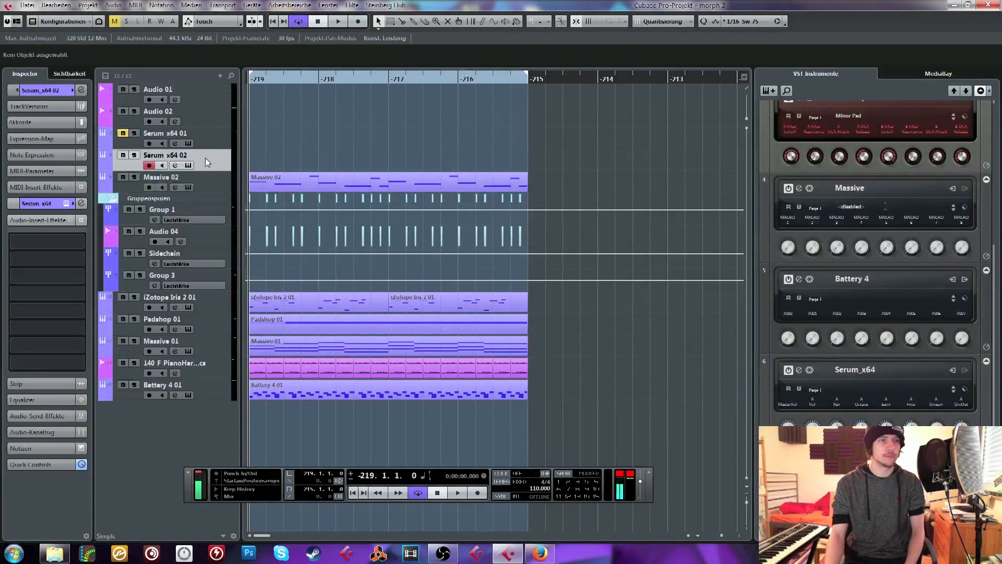
key(space)
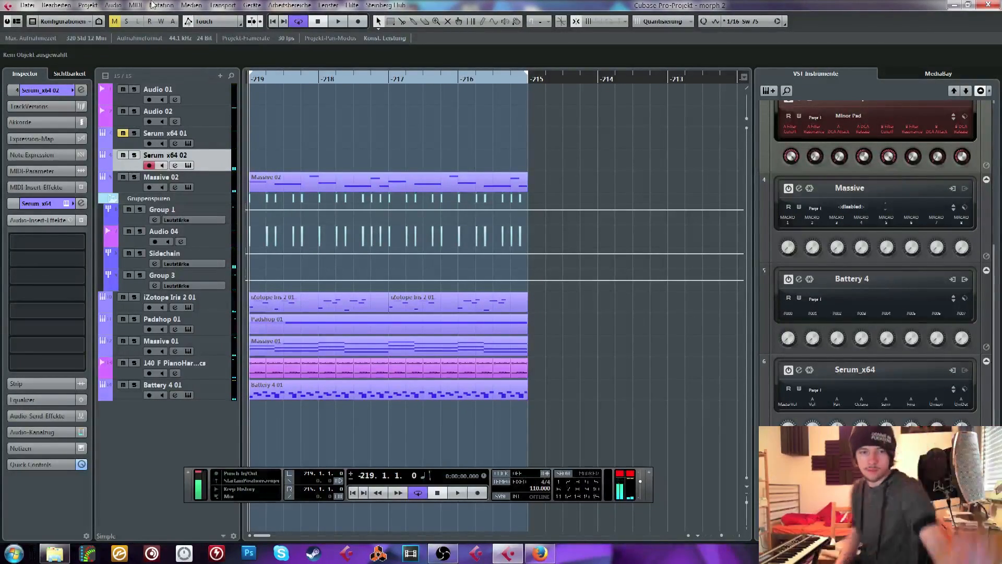
Check the stream preview in Open Broadcaster Software and return to the Cubase project
click(446, 554)
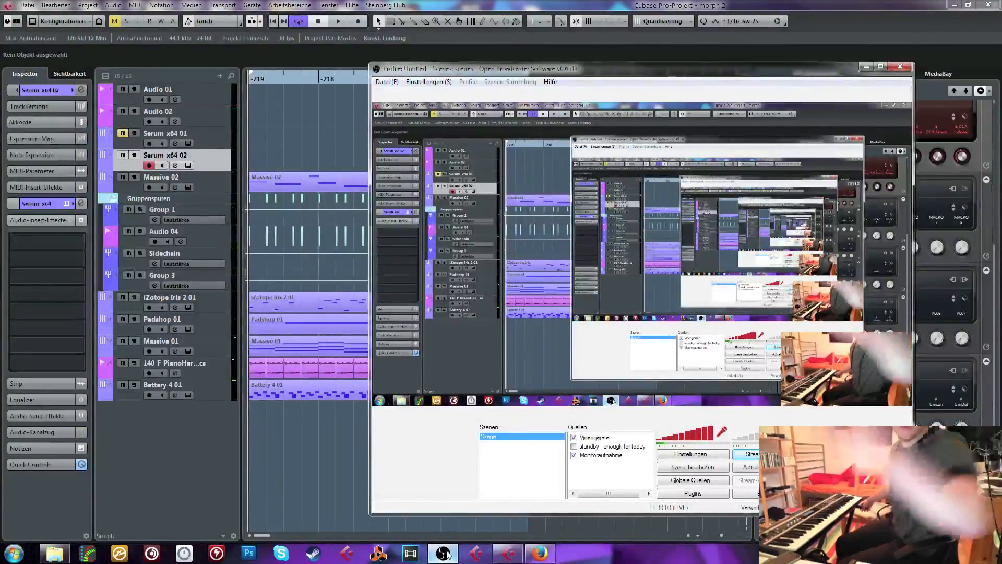
click(866, 67)
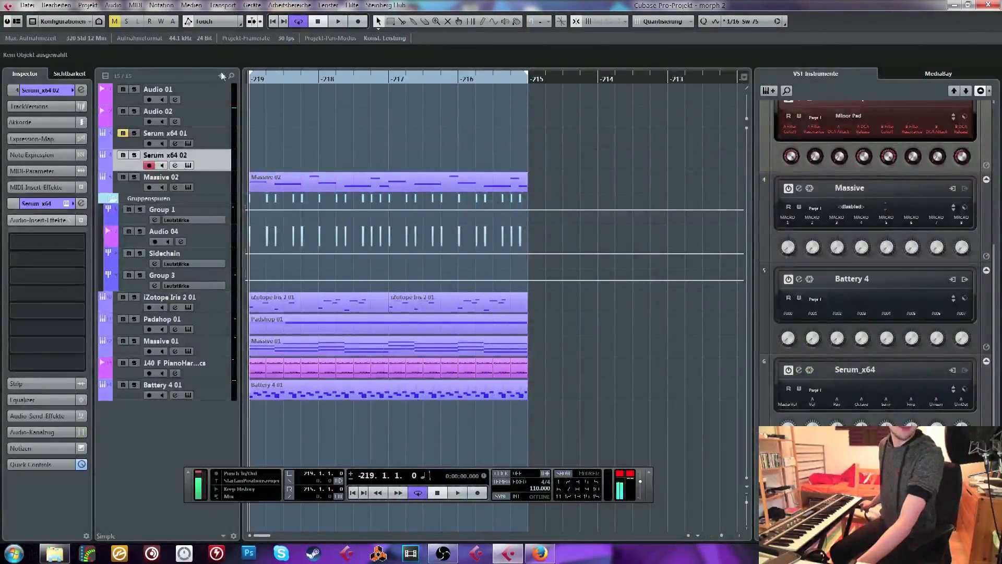
Play the loop repeatedly from its start to audition Serum x64 02 live against the other tracks
key(space)
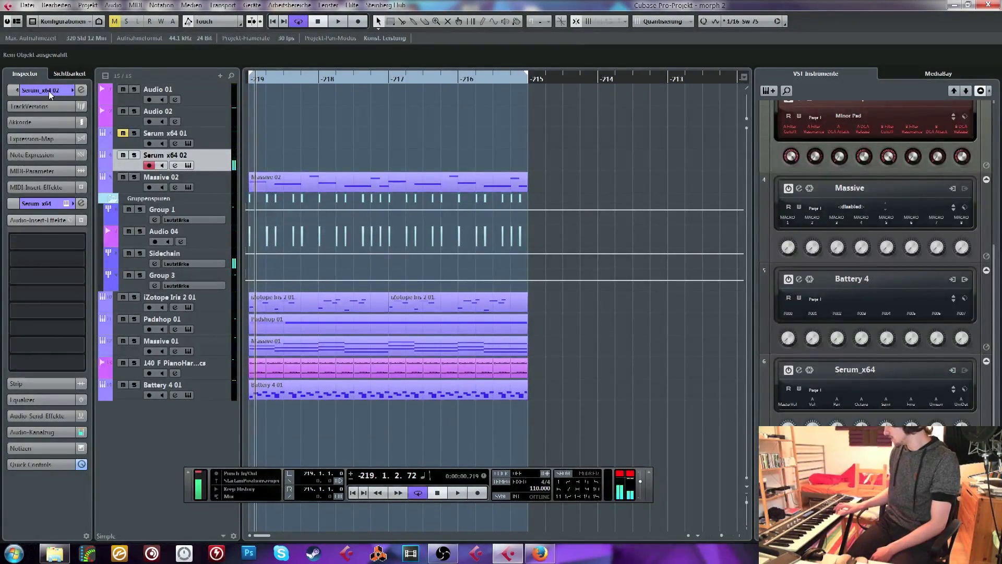
click(274, 26)
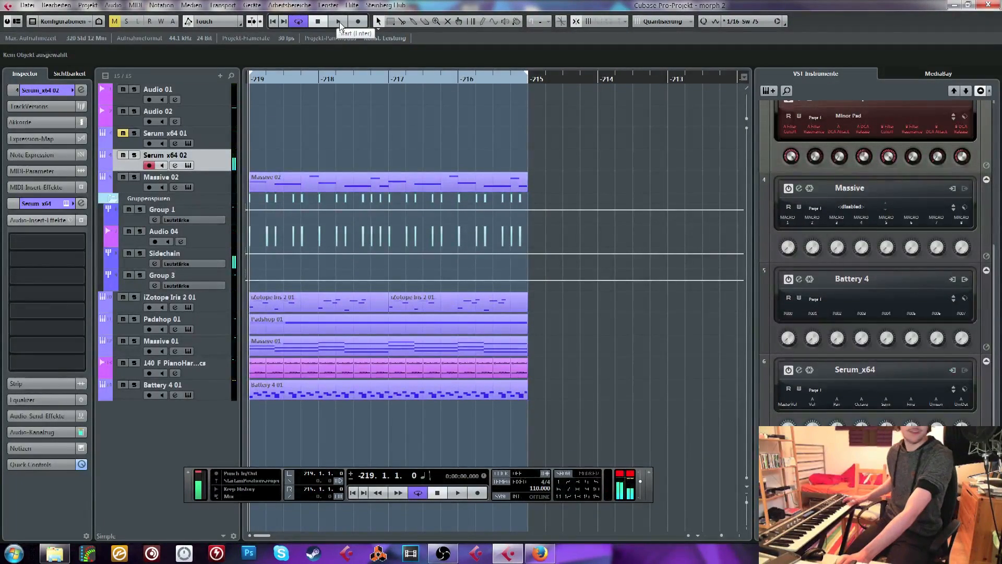
click(339, 22)
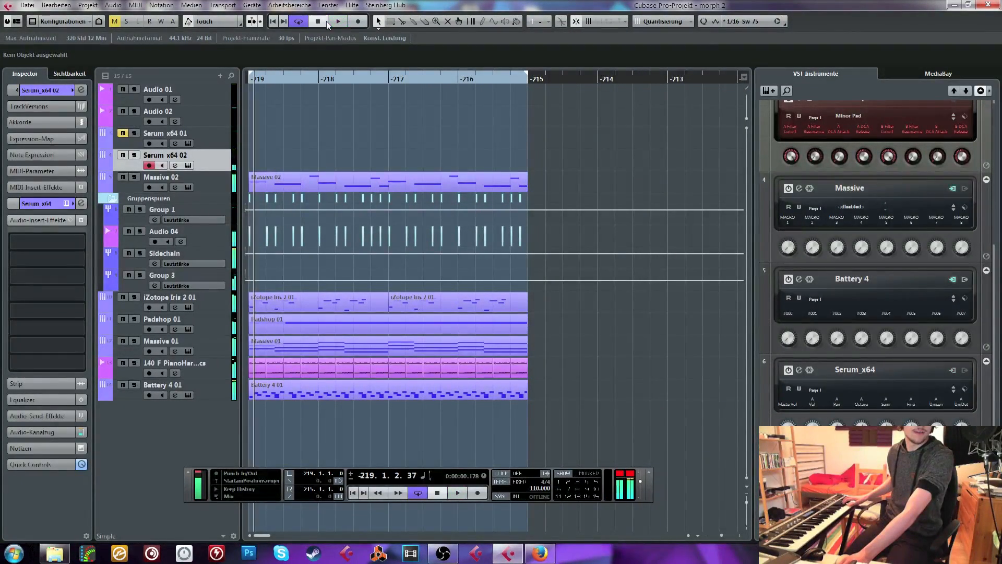
key(space)
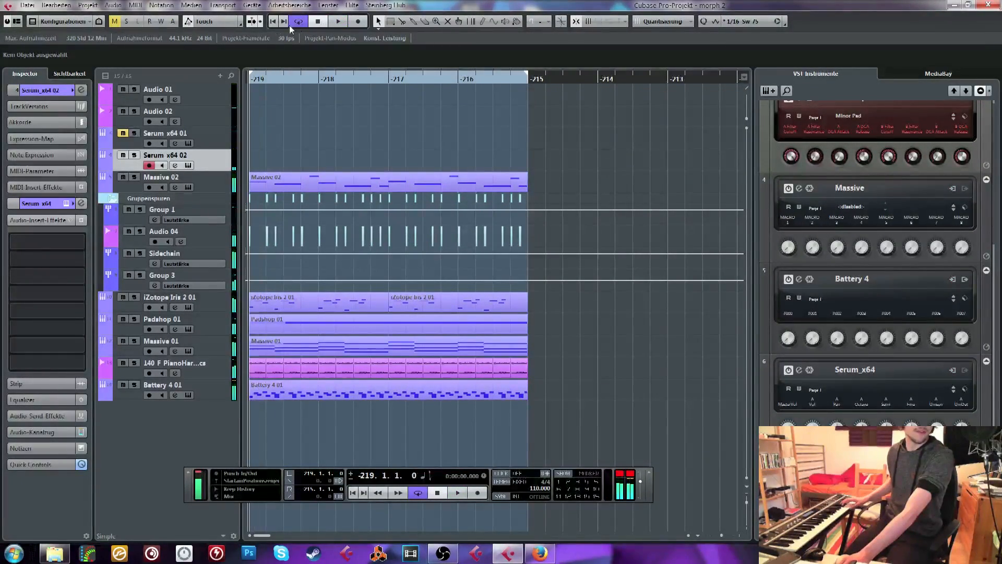
click(339, 22)
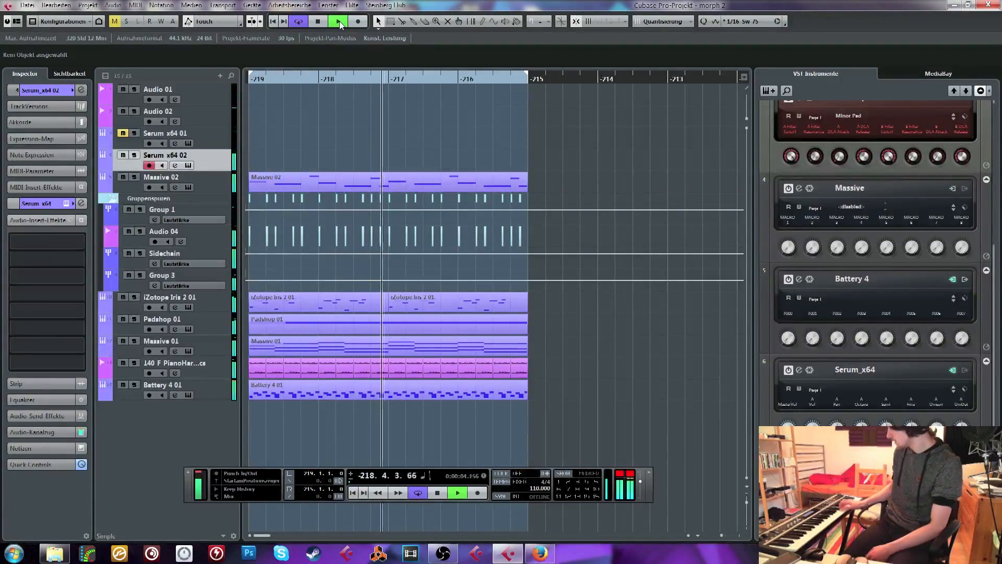
key(space)
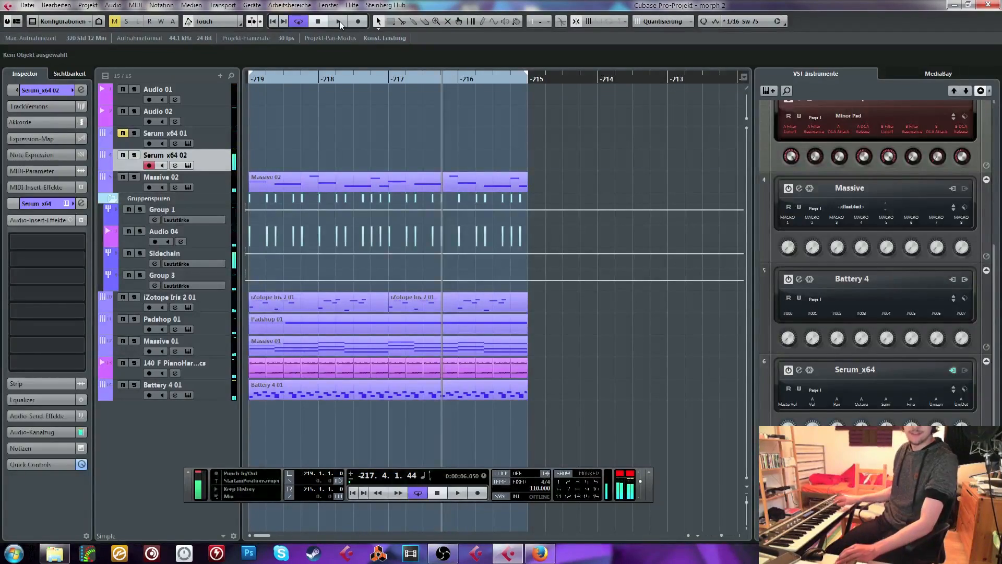
click(273, 20)
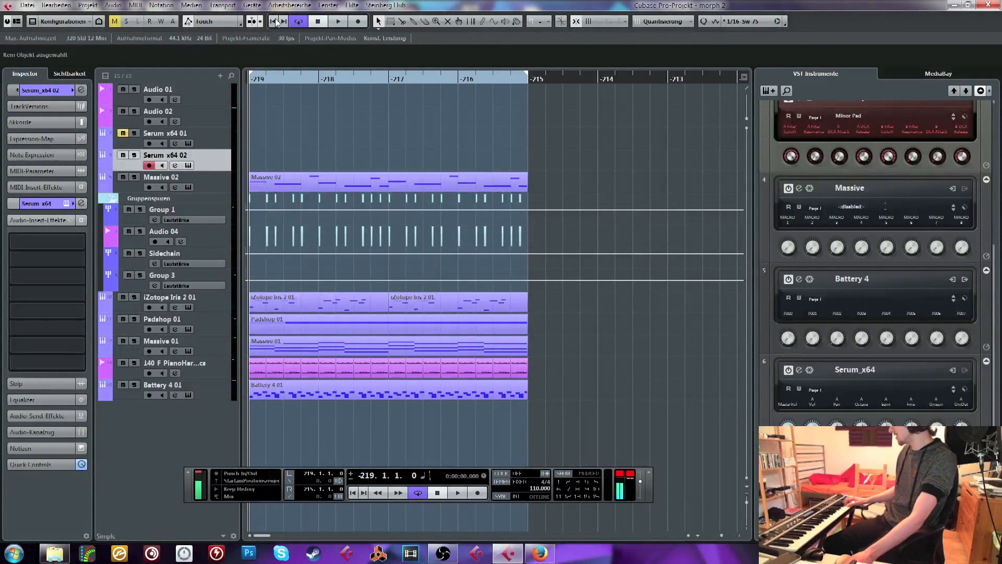
click(334, 22)
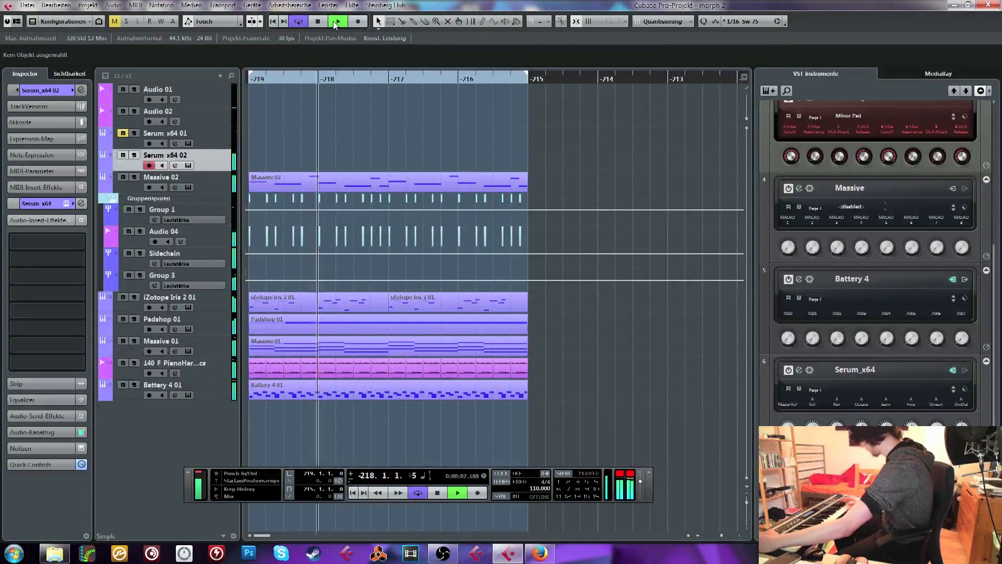
key(space)
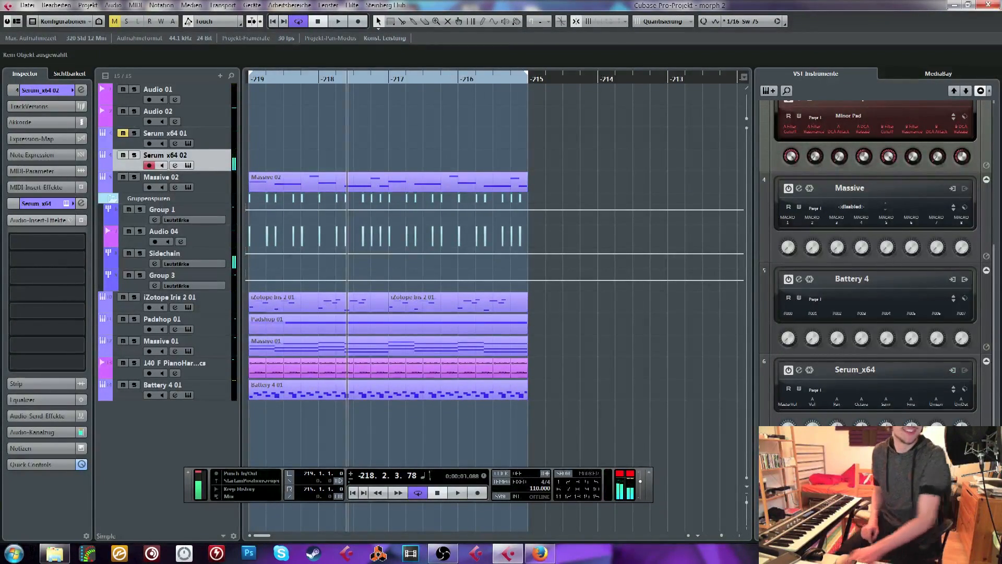
click(282, 21)
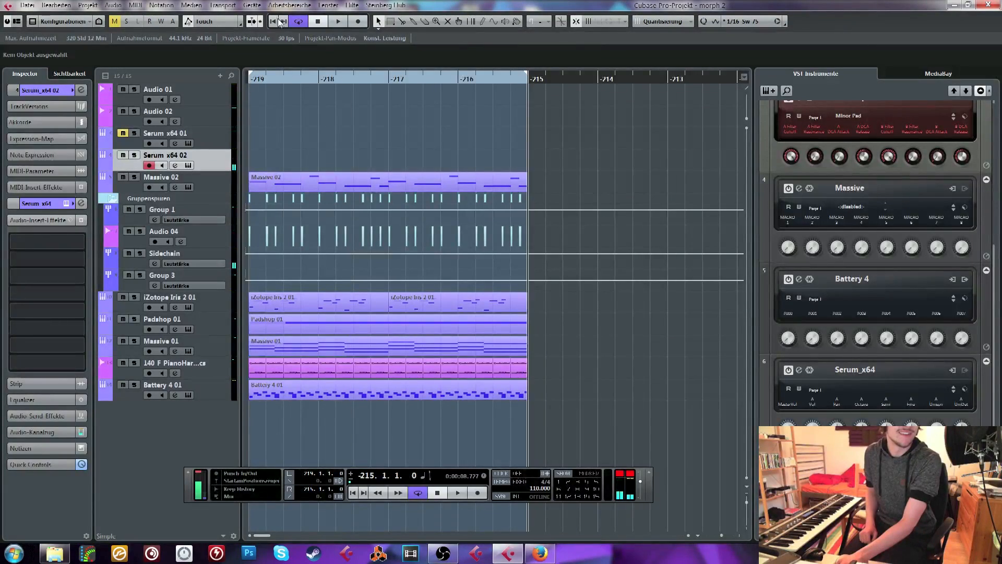
click(276, 21)
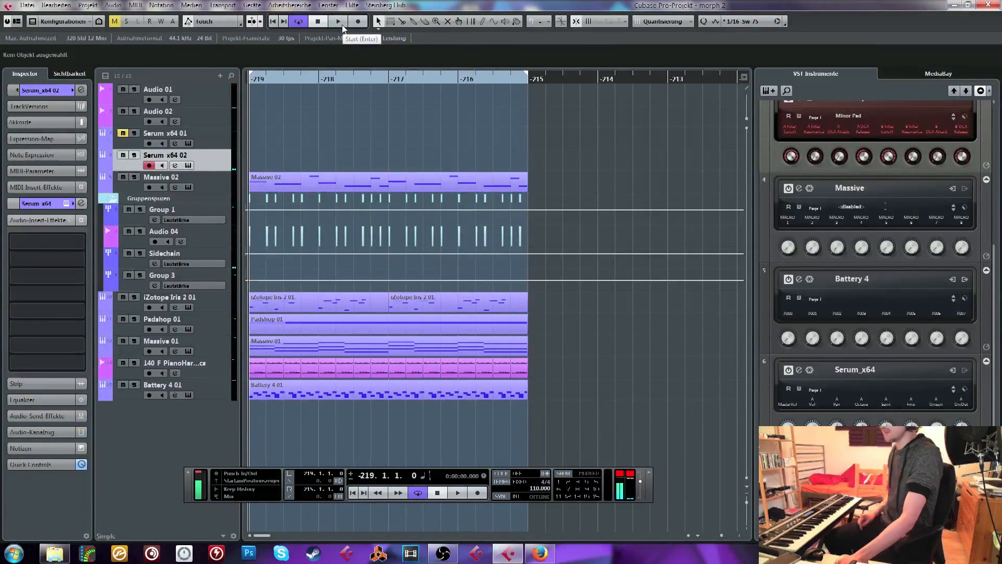
Play the loop once more for a live Serum x64 02 take, stop it and return to the loop start
click(342, 23)
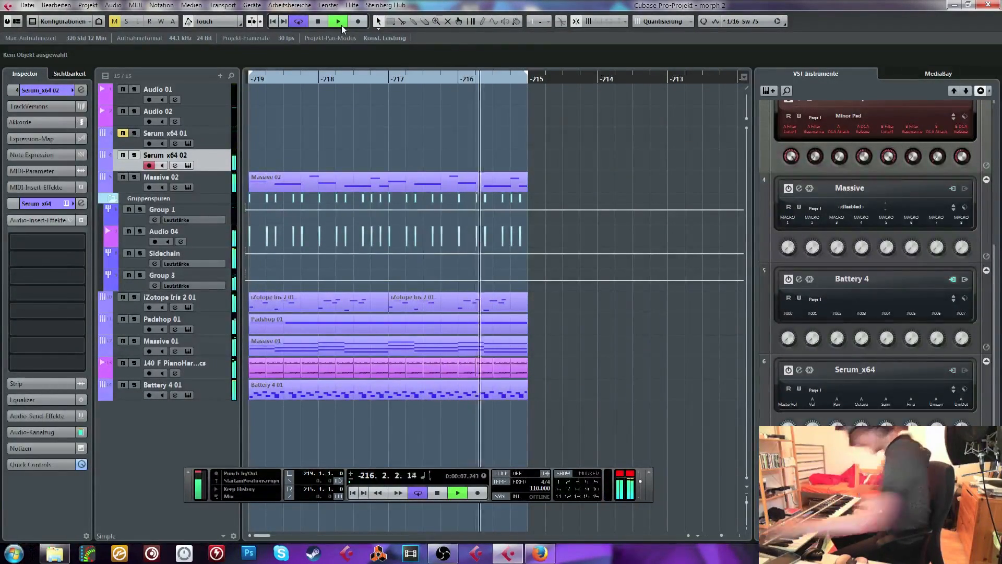
key(space)
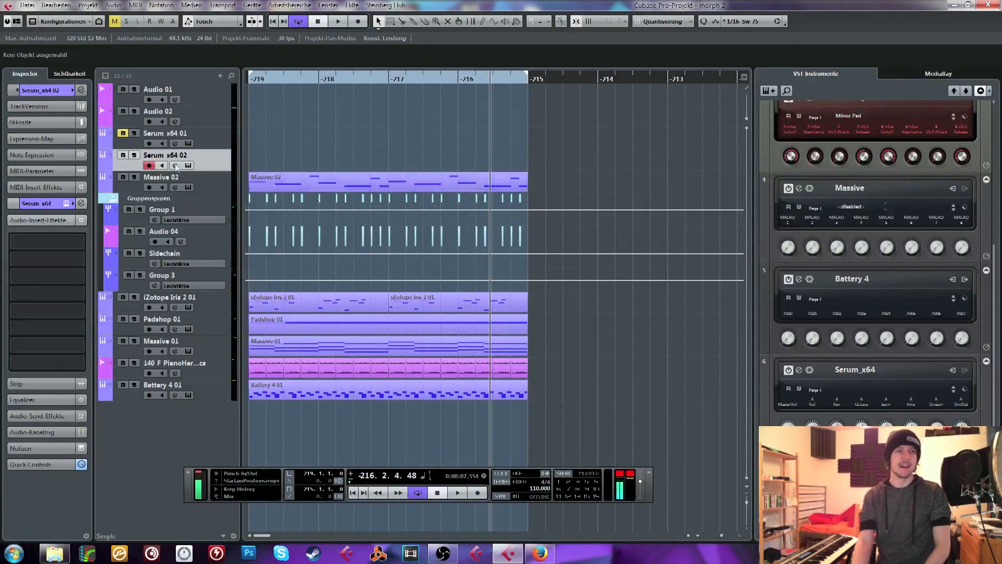
click(274, 22)
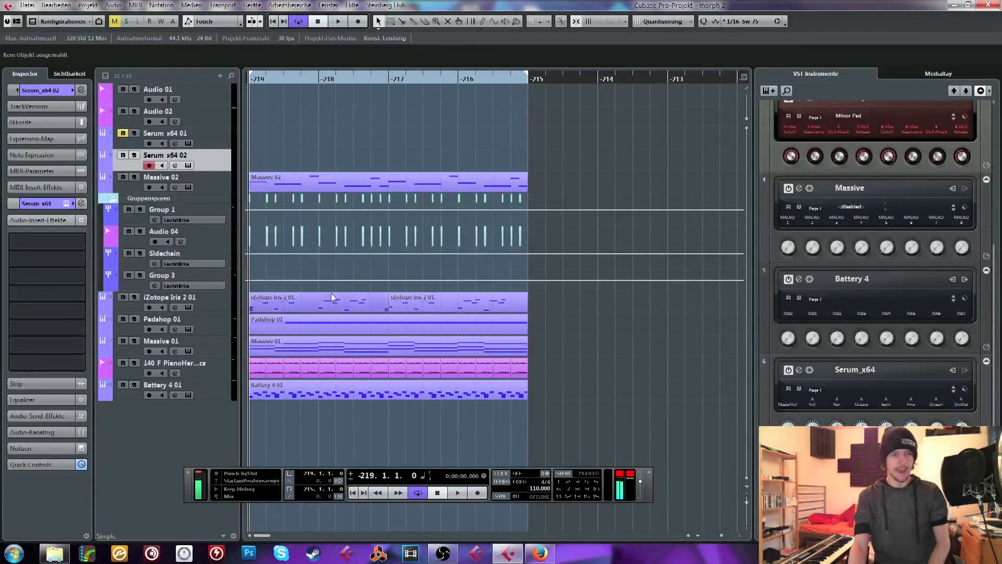
Solo iZotope Iris 2 01, listen to its first part in the key editor, close the editor, unsolo the track and reselect Serum x64 02
click(134, 297)
double_click(268, 302)
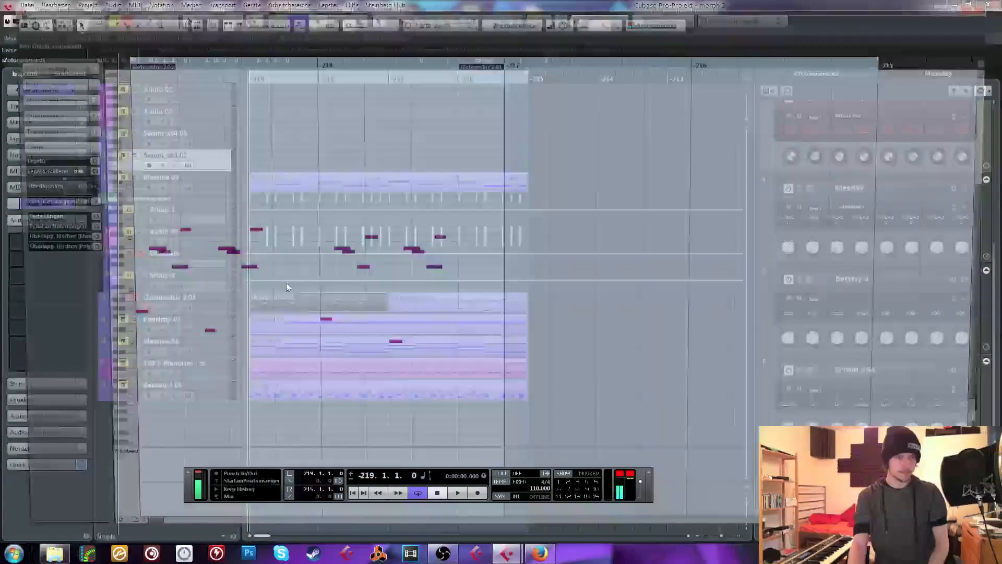
key(space)
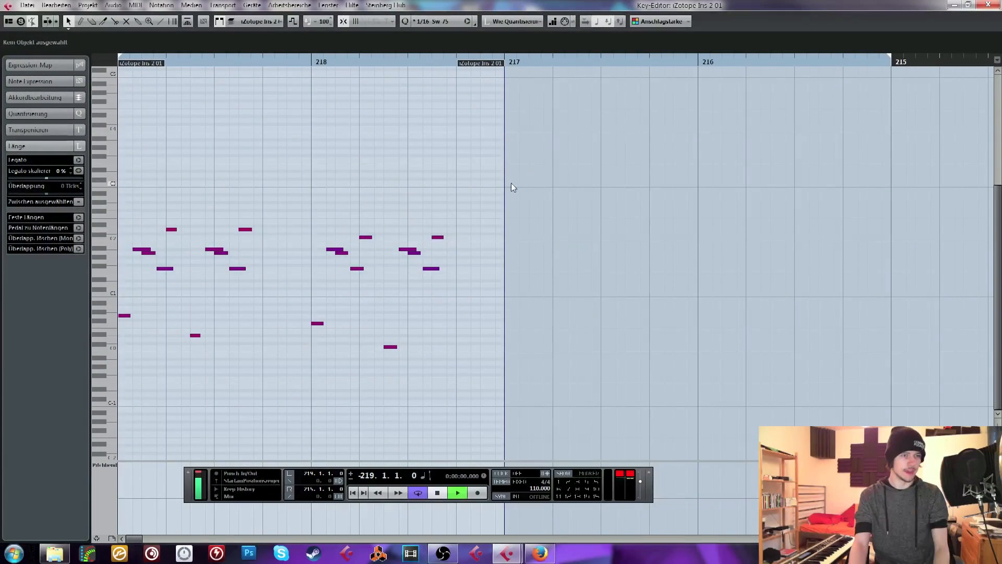
key(space)
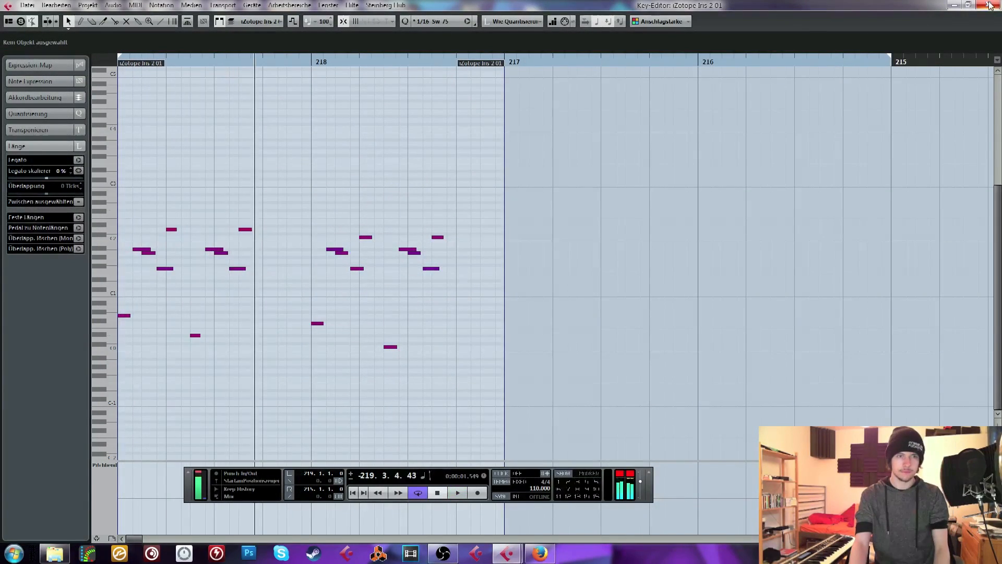
click(988, 5)
key(KP_0)
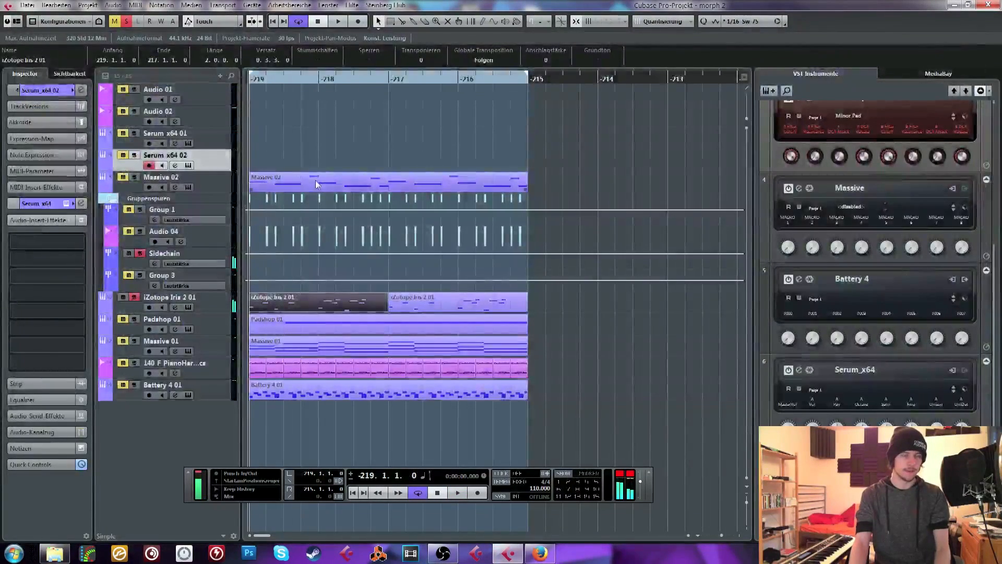
click(143, 299)
click(134, 297)
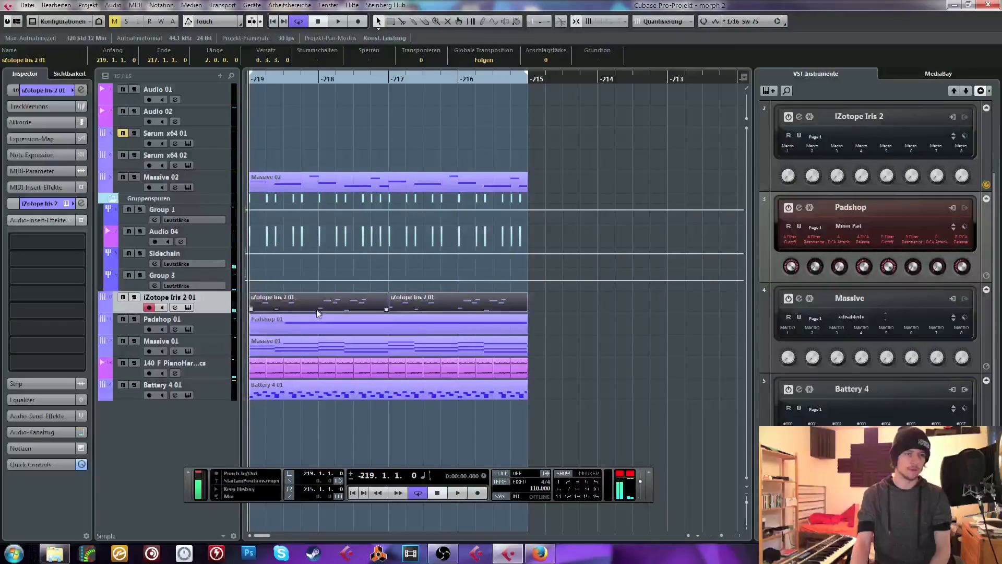
click(678, 316)
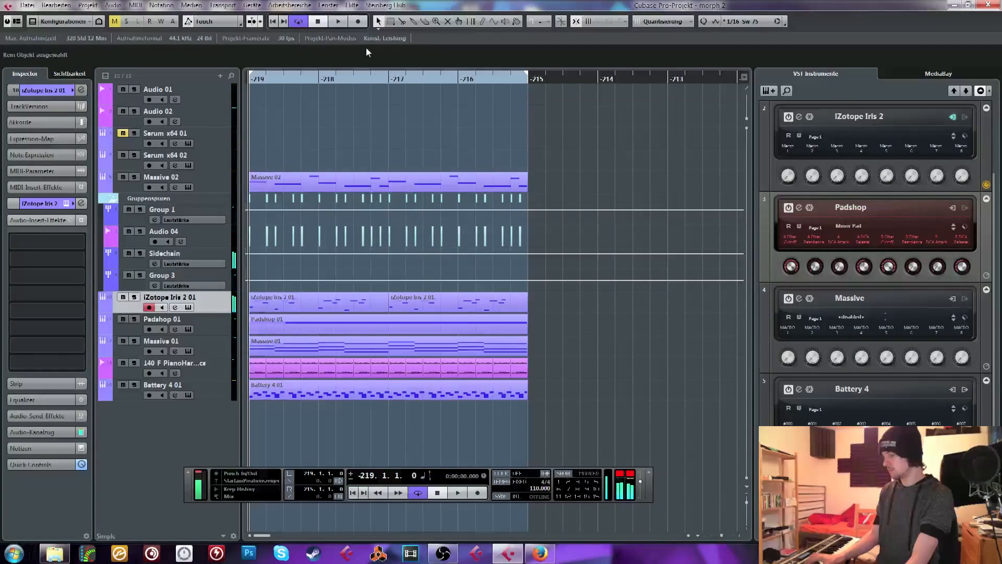
click(214, 157)
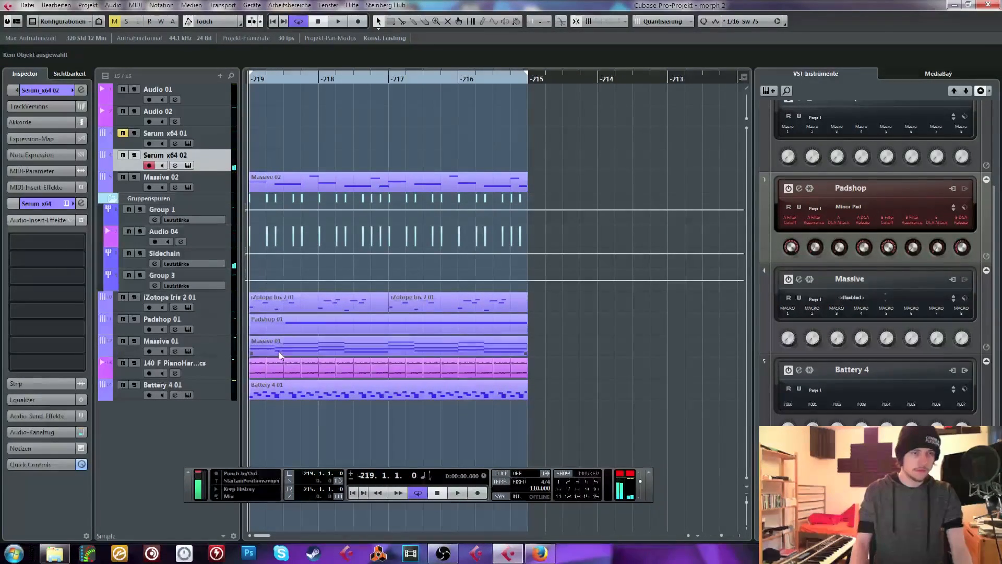
Select and solo the Massive 01 track and start loop playback
click(135, 342)
click(214, 344)
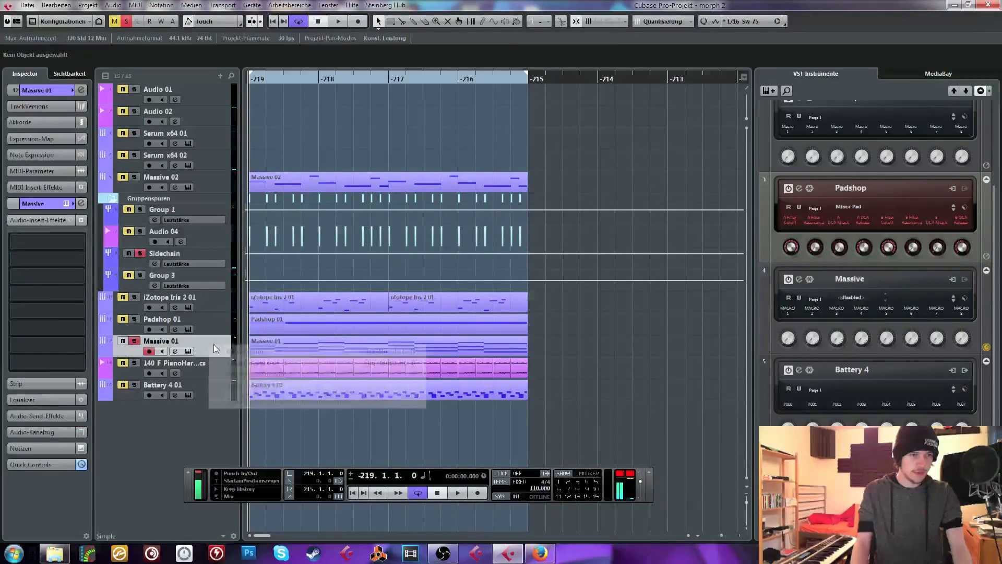
click(135, 341)
key(space)
click(134, 341)
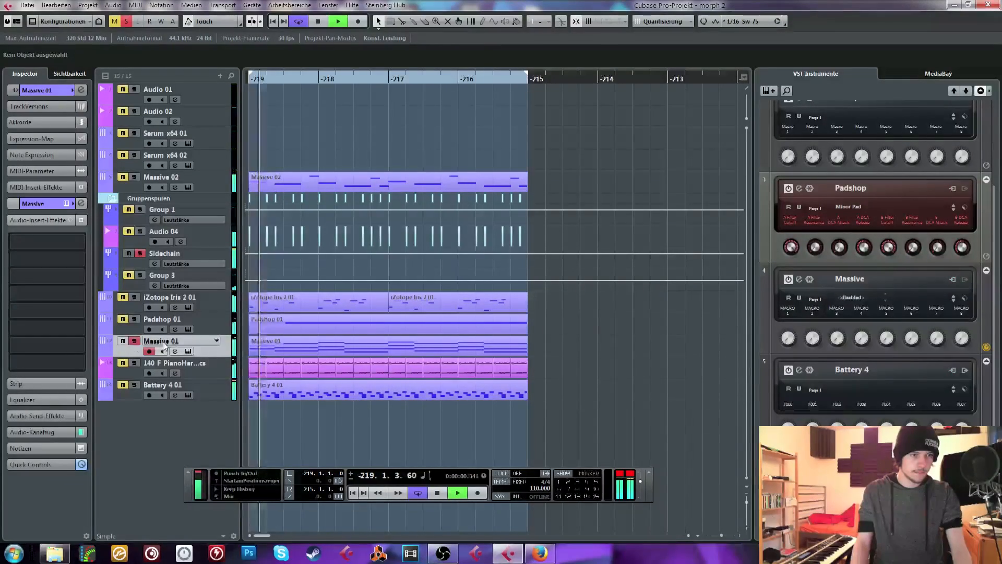
Insert FabFilter Pro-Q 2 on Massive 01 and shape a low cut with a slight bell dip just above it
click(56, 248)
text(eq)
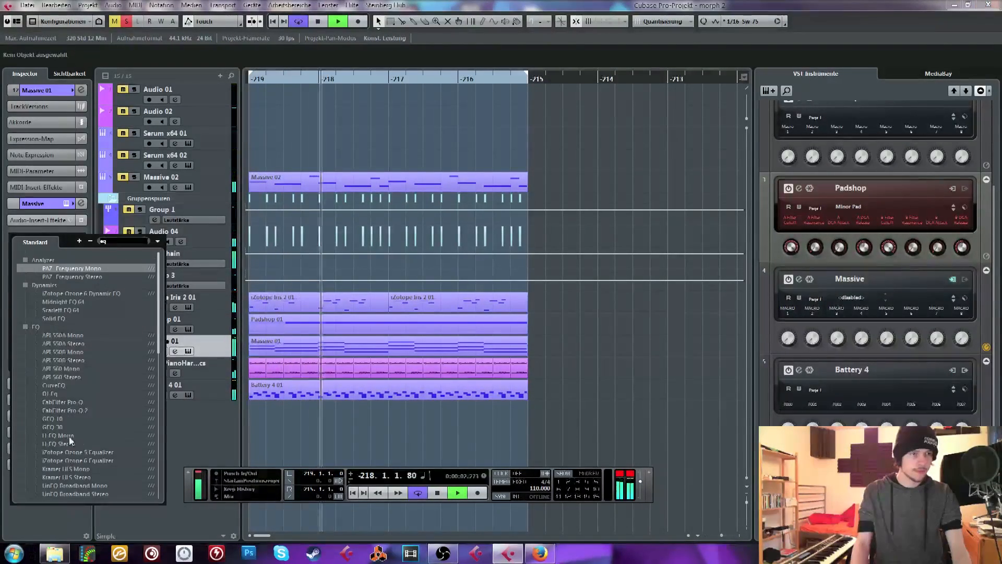
click(82, 410)
drag(367, 358, 524, 374)
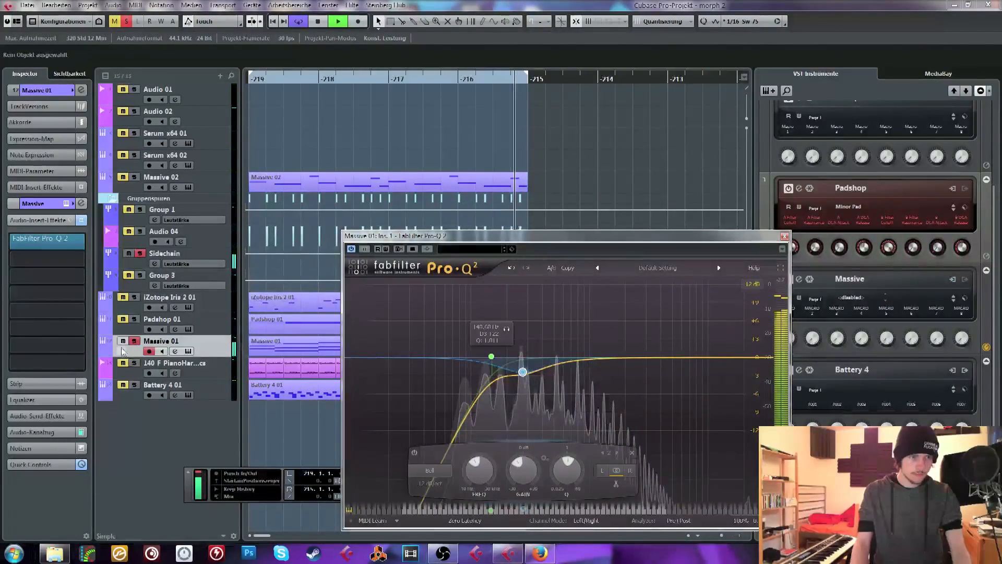
Move the solo from Massive 01 to iZotope Iris 2 01 and select that track
click(156, 305)
click(157, 321)
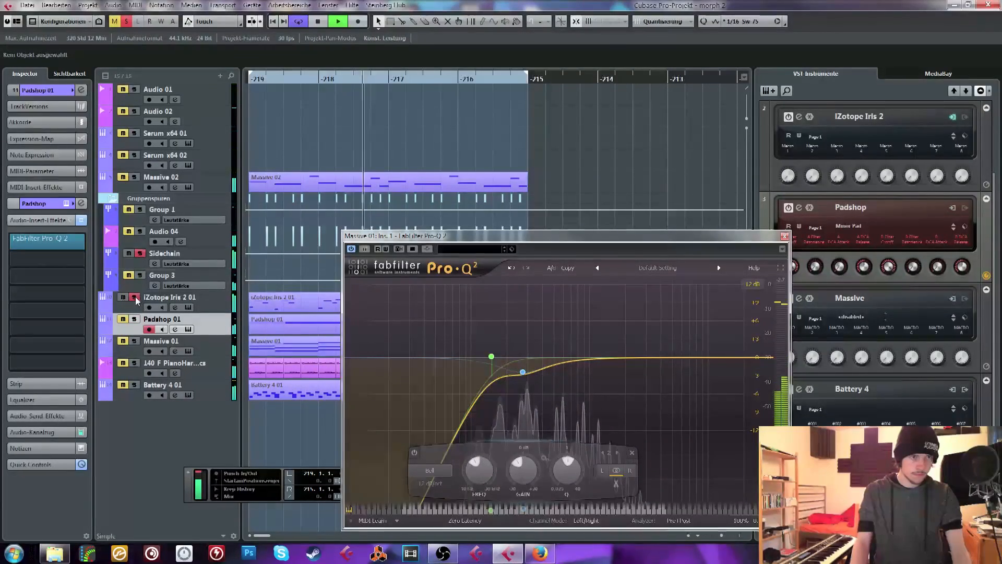
click(128, 307)
Insert the API-2500 Stereo compressor on iZotope Iris 2 01, load its Lead Vox preset and toggle the Analog switch
click(65, 254)
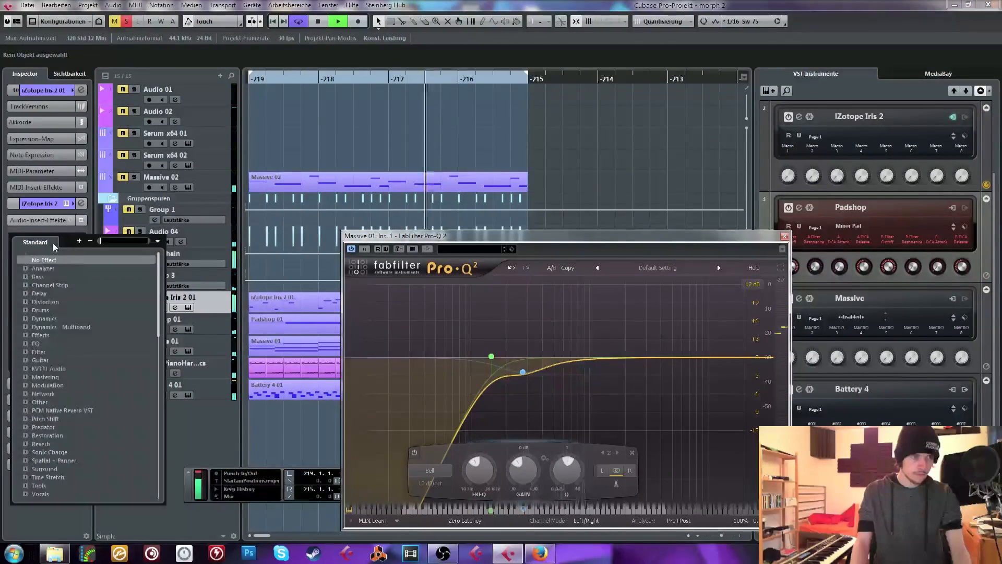
text(api)
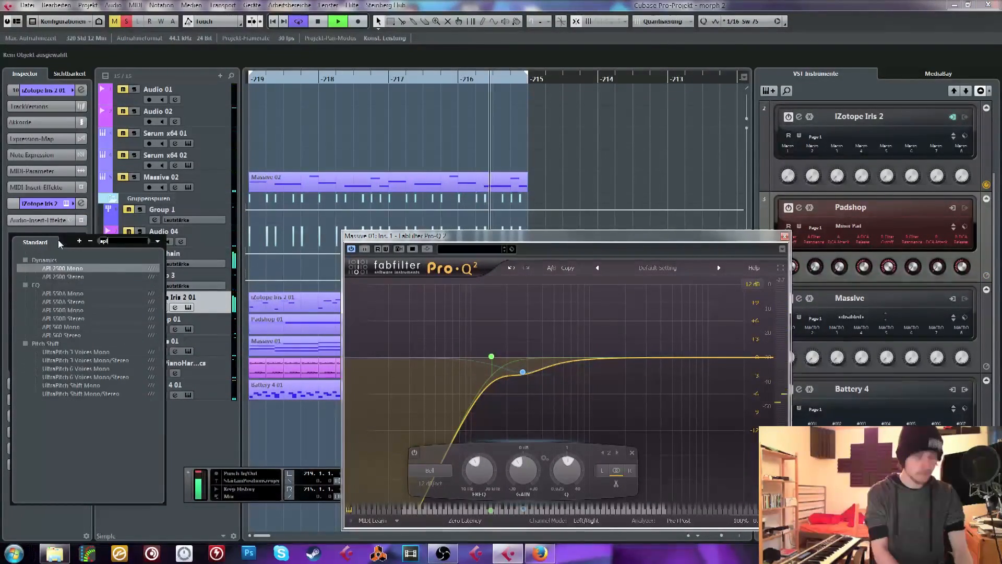
double_click(72, 277)
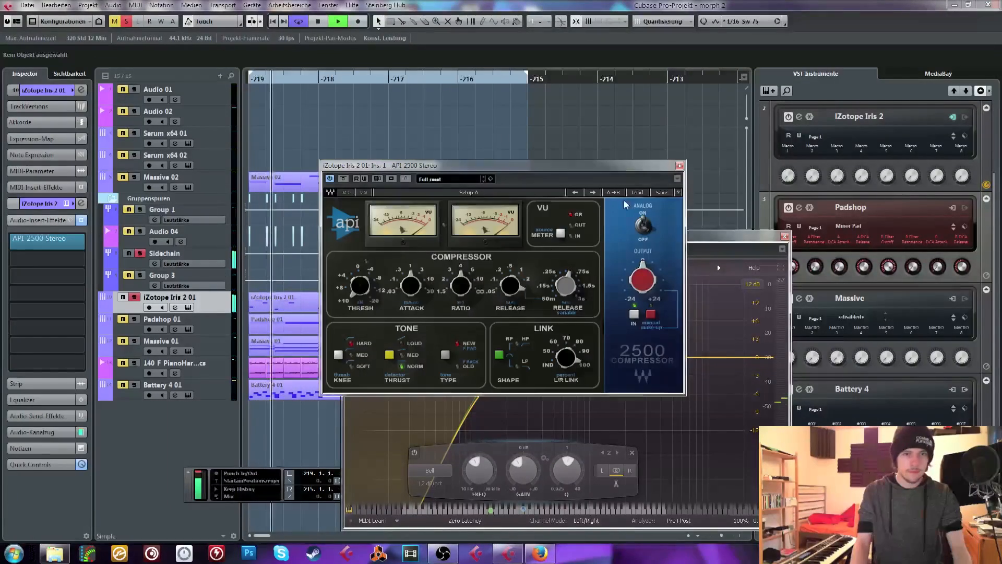
click(635, 192)
click(698, 273)
click(643, 225)
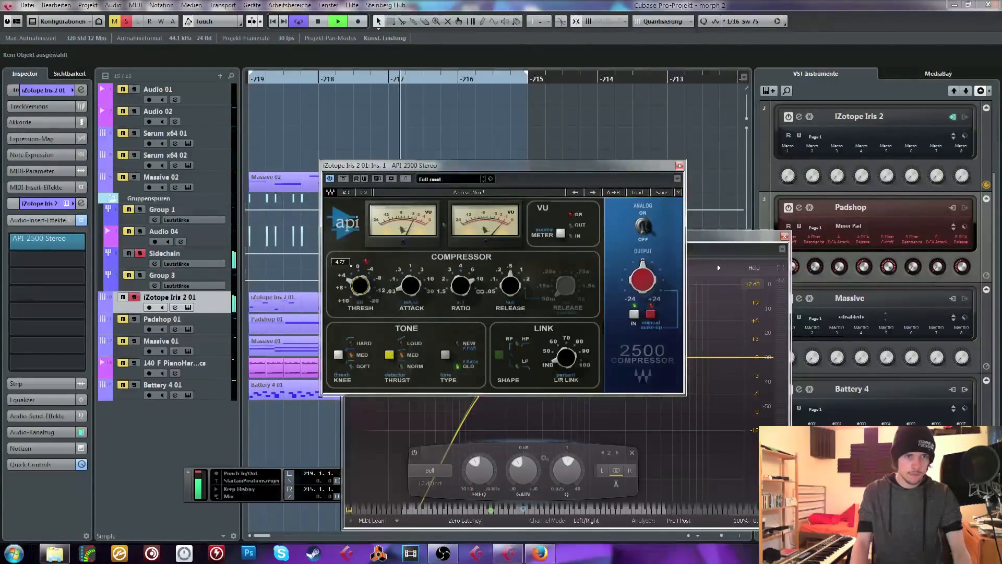
Add FabFilter Pro-Q 2 ahead of the compressor on iZotope Iris 2 01 with a low cut at about 230 Hz
click(47, 254)
text(eq)
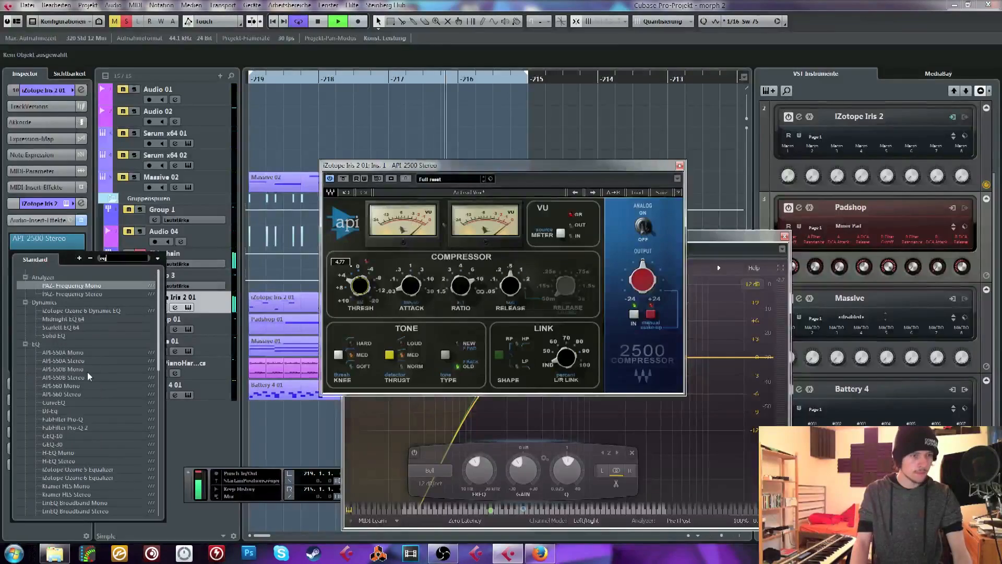
click(65, 427)
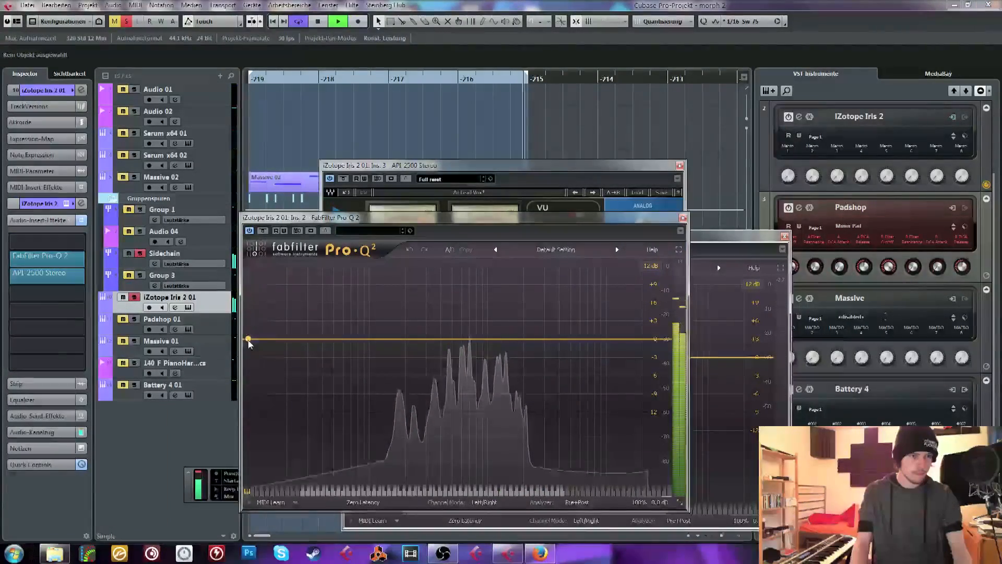
drag(246, 340, 412, 338)
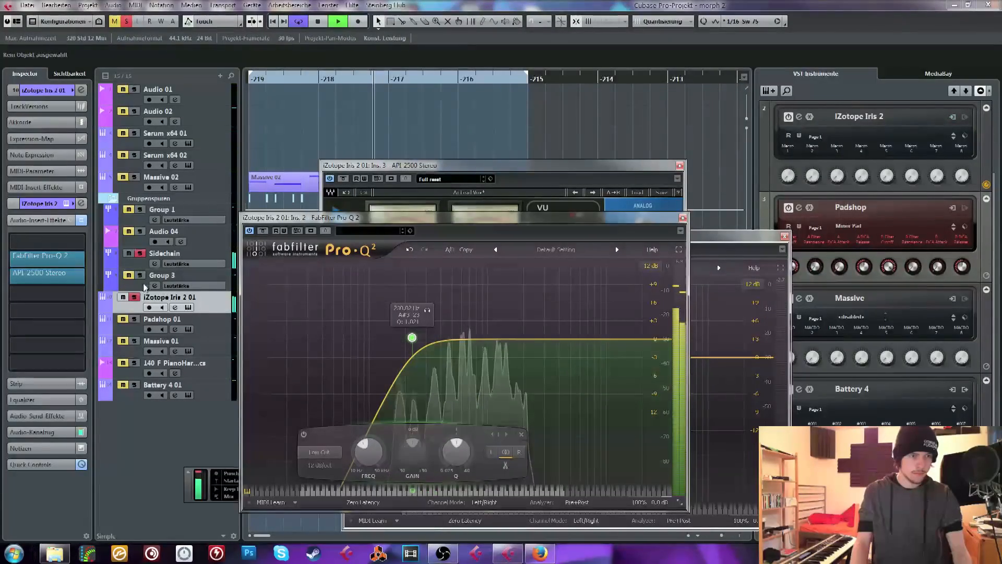
Unsolo iZotope Iris 2 01 and close all open equalizer and compressor windows
click(134, 297)
click(683, 218)
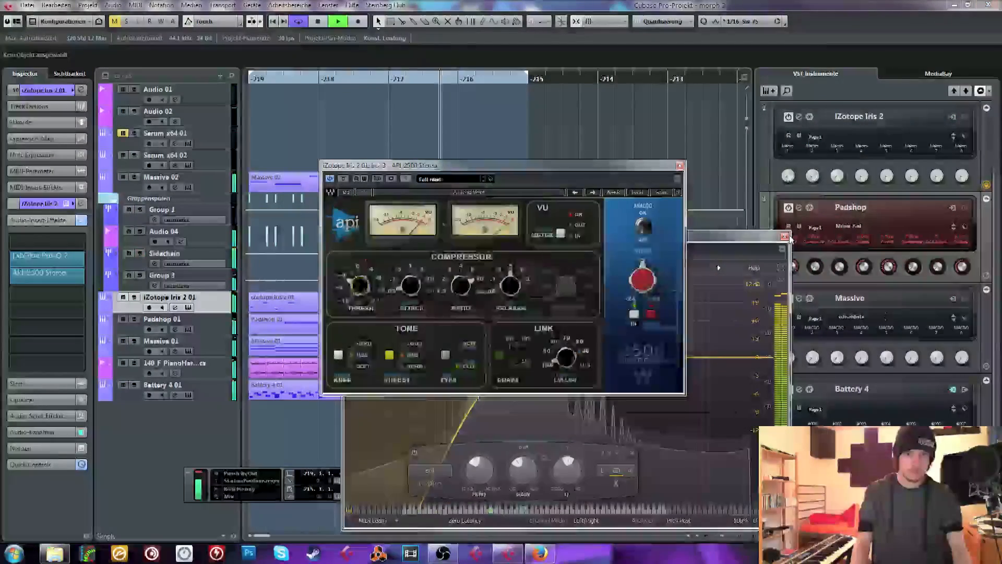
click(785, 236)
click(680, 166)
Insert FabFilter Pro-Q 2 on Massive 02, shape two shallow overlapping bell dips in the low mids and close its window
click(211, 180)
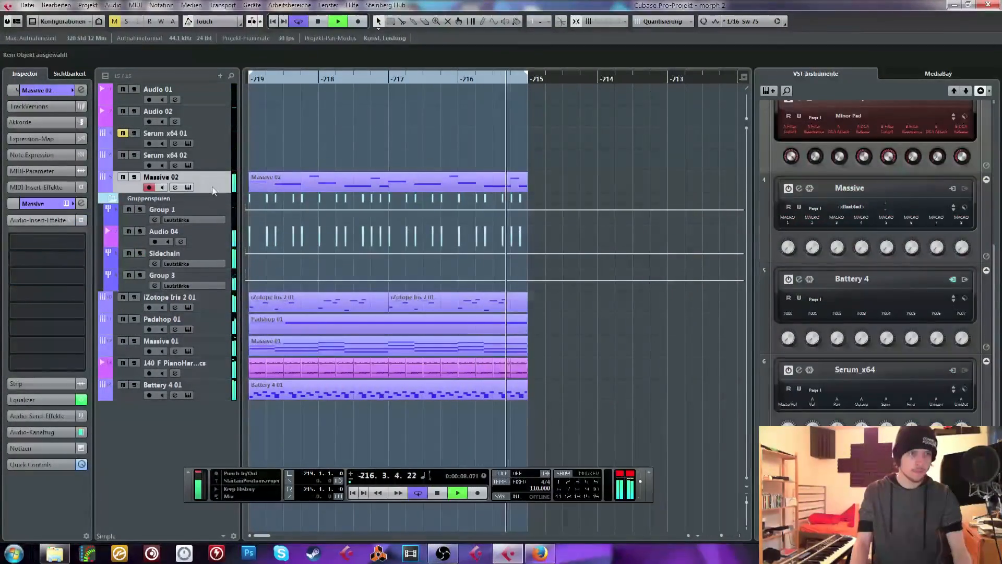
click(48, 250)
text(eq)
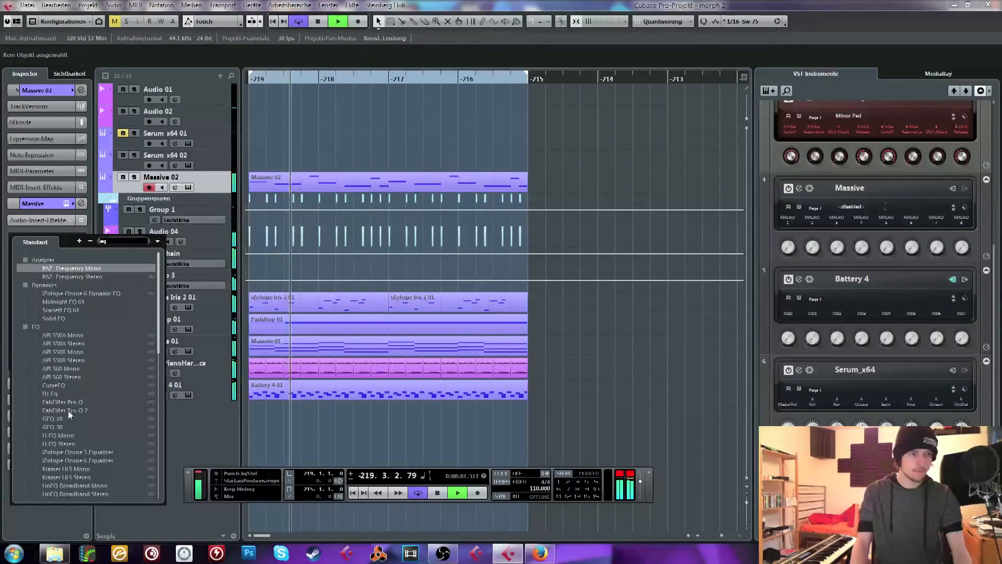
click(68, 410)
drag(671, 226, 696, 237)
scroll(695, 236, up, 2)
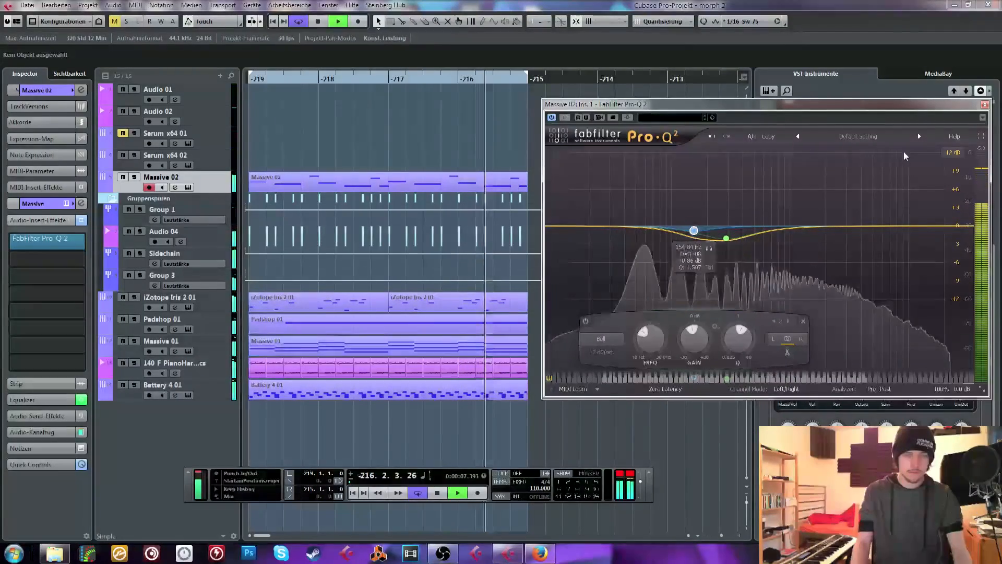
click(985, 105)
Insert the API-2500 Stereo compressor after the equalizer on Massive 02 and load its Lead Vox preset
click(70, 252)
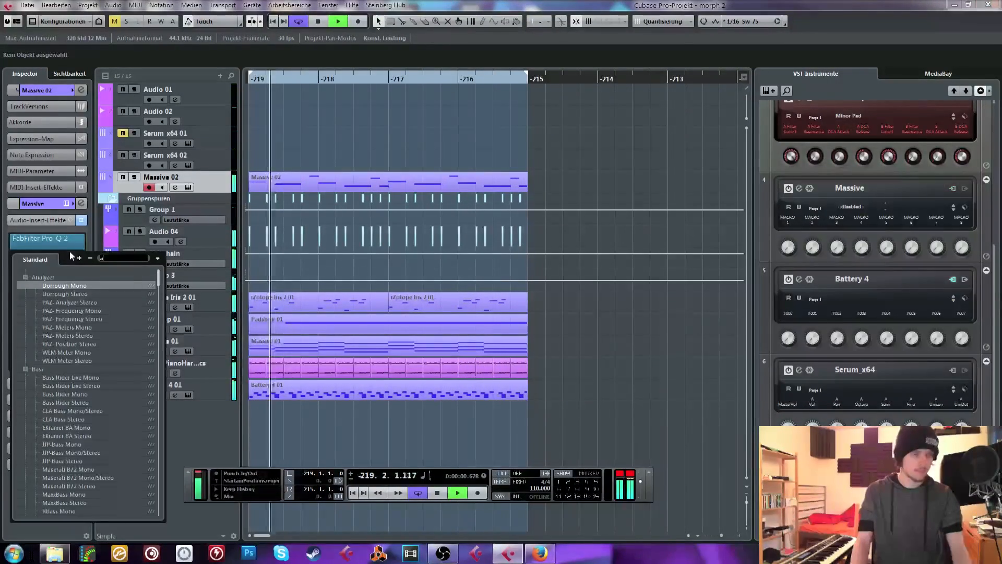
text(api)
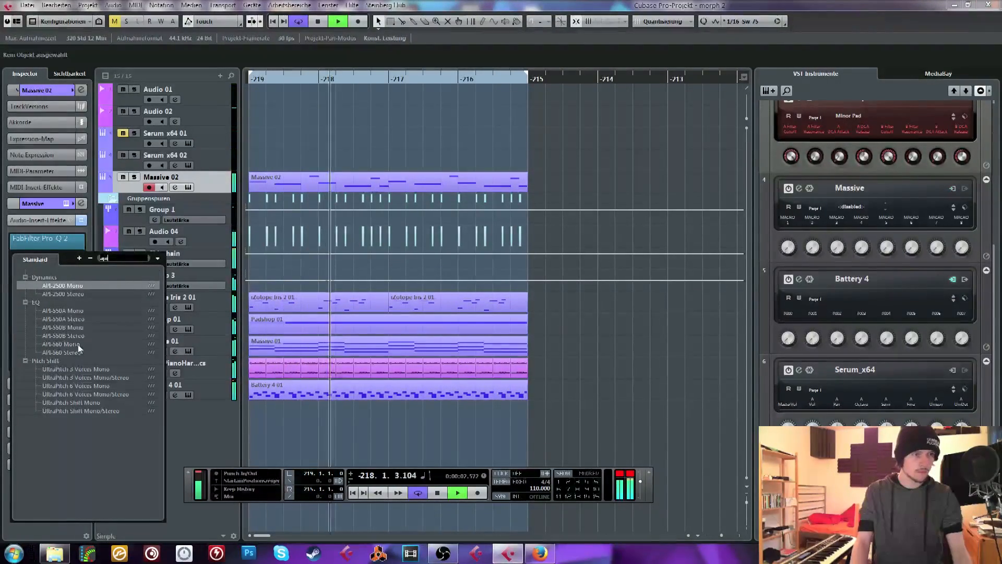
click(79, 294)
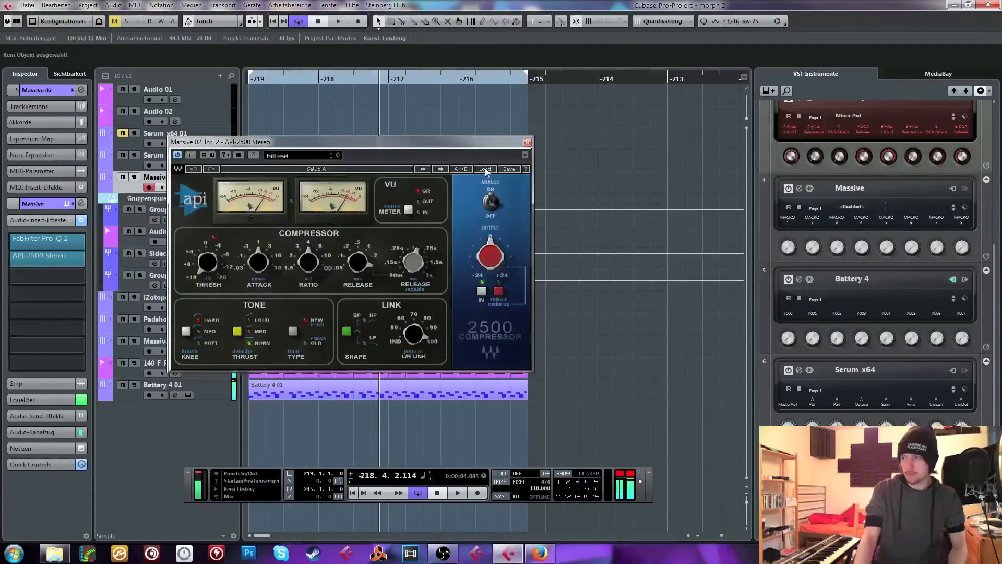
click(476, 170)
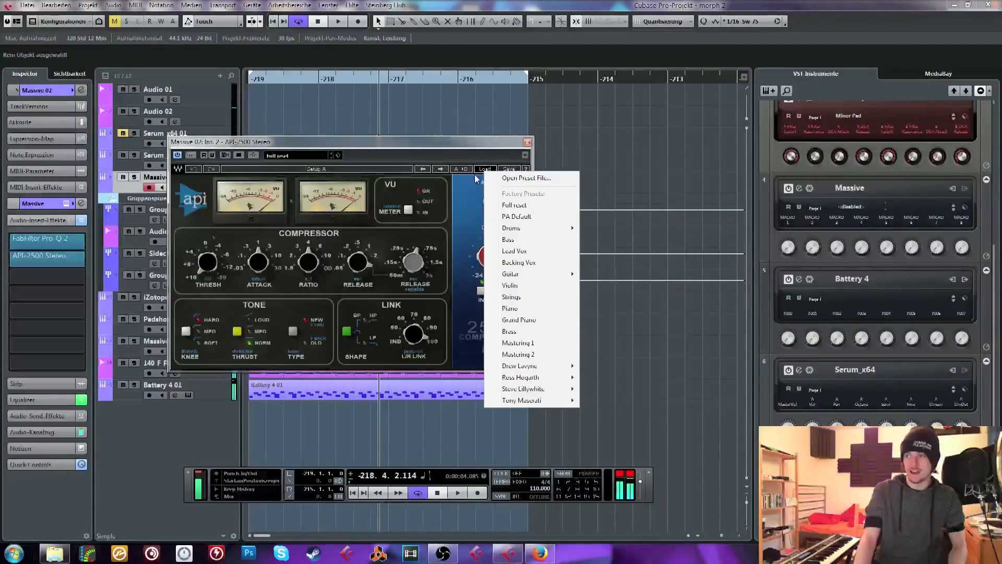
click(543, 251)
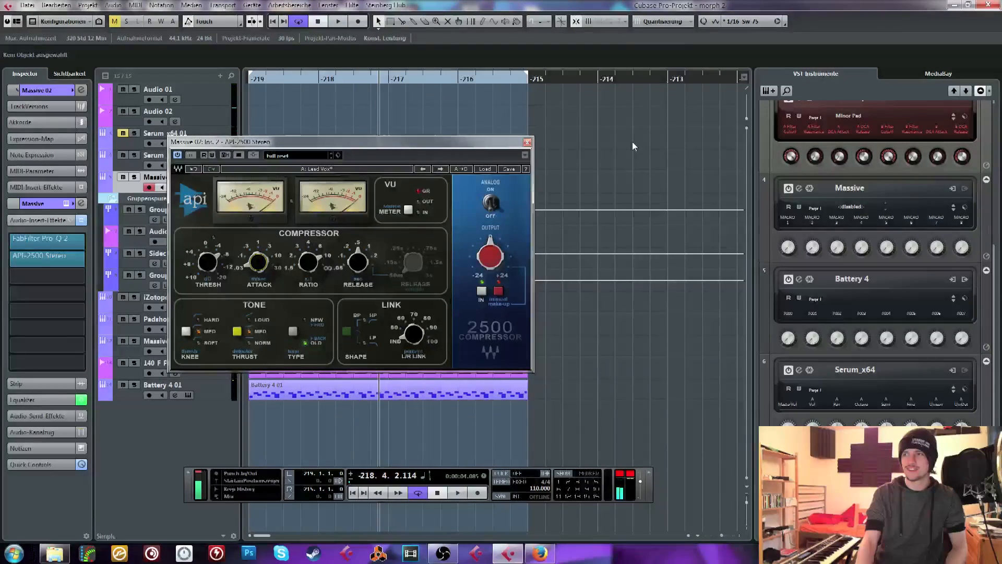
Return to the loop start, enlarge the timeline view, move the compressor window clear of the track list and start playback
click(251, 79)
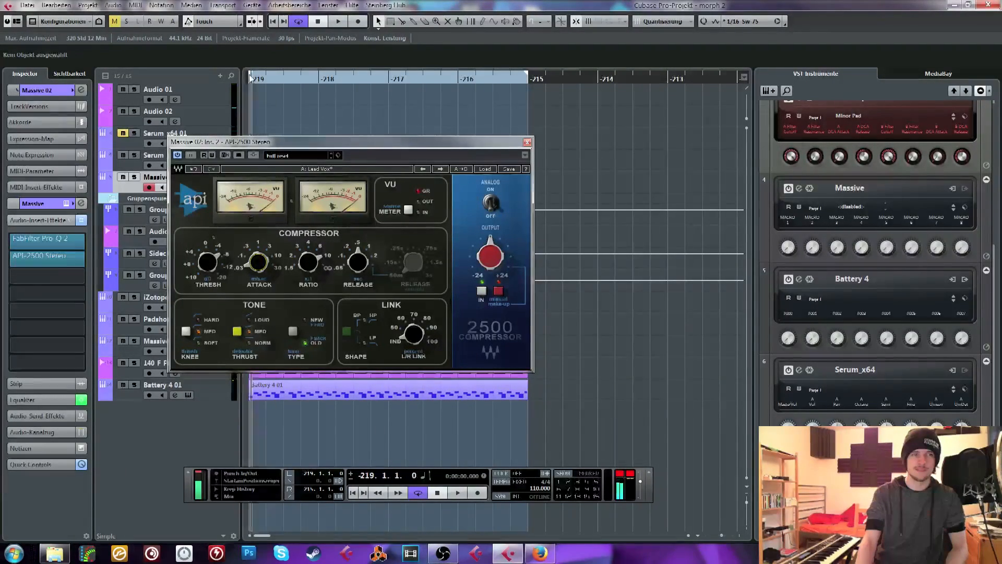
drag(265, 81, 211, 117)
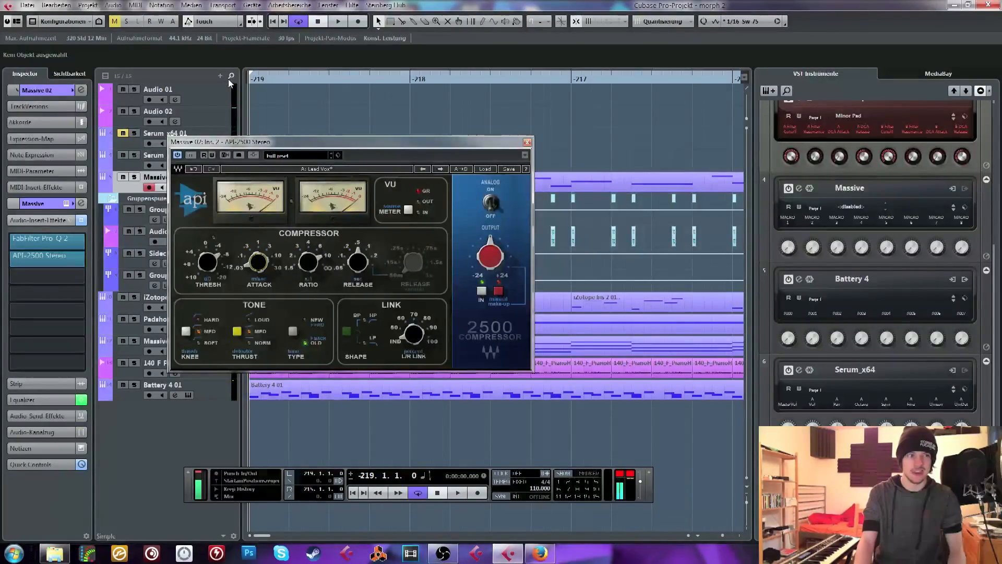
drag(302, 147, 387, 104)
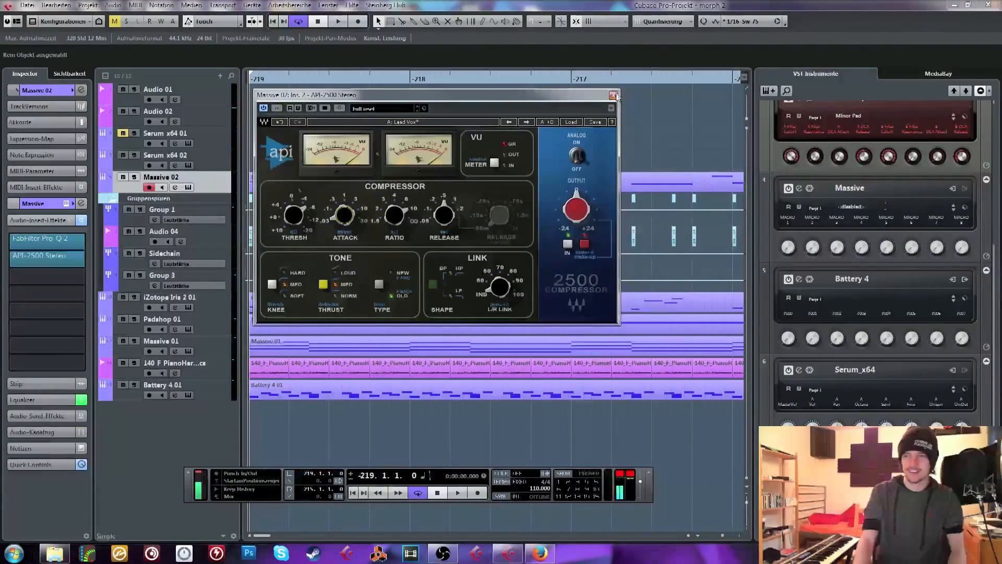
key(space)
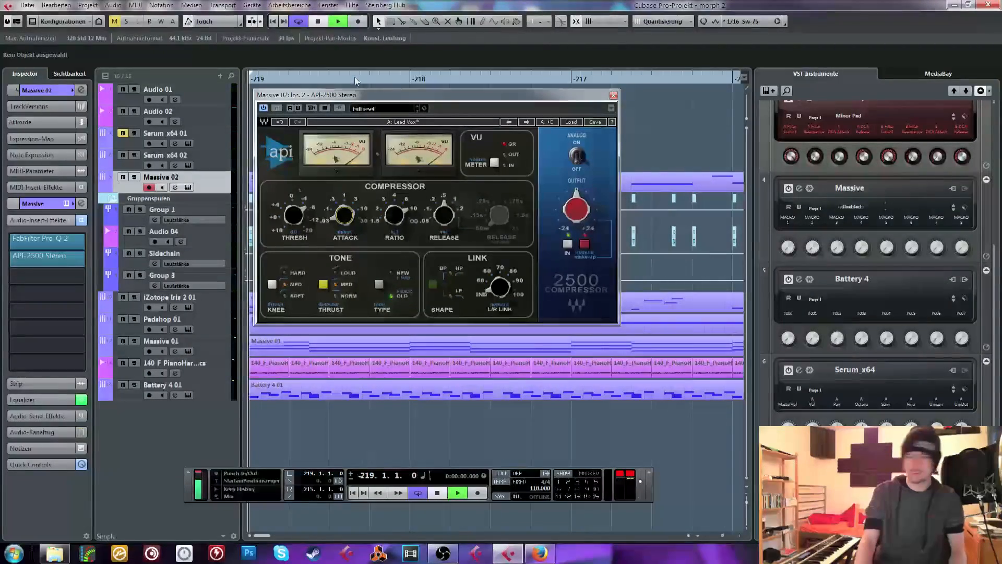
Stop the audition of Massive 02, close its API-2500 compressor window and return to the loop start
key(space)
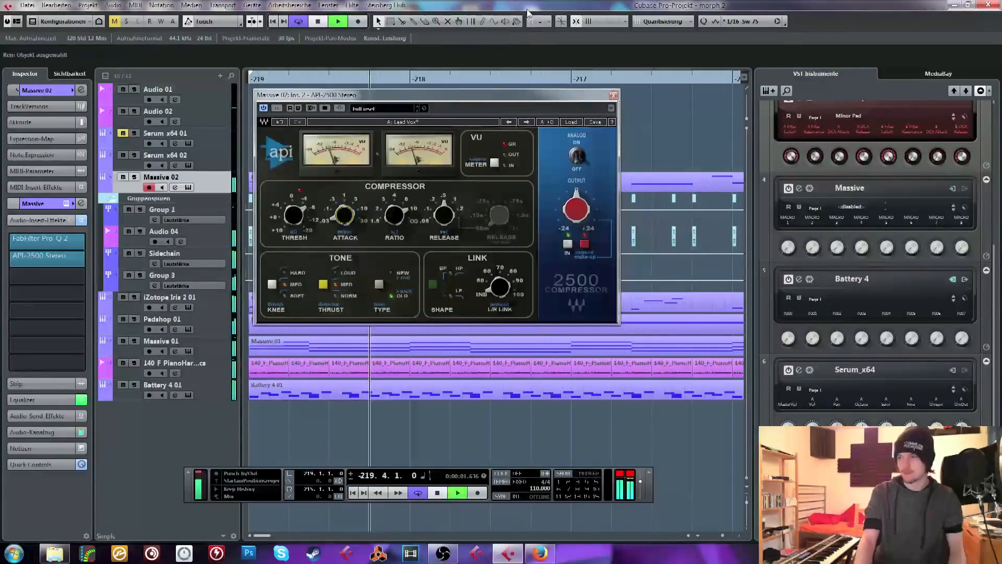
click(613, 95)
key(Home)
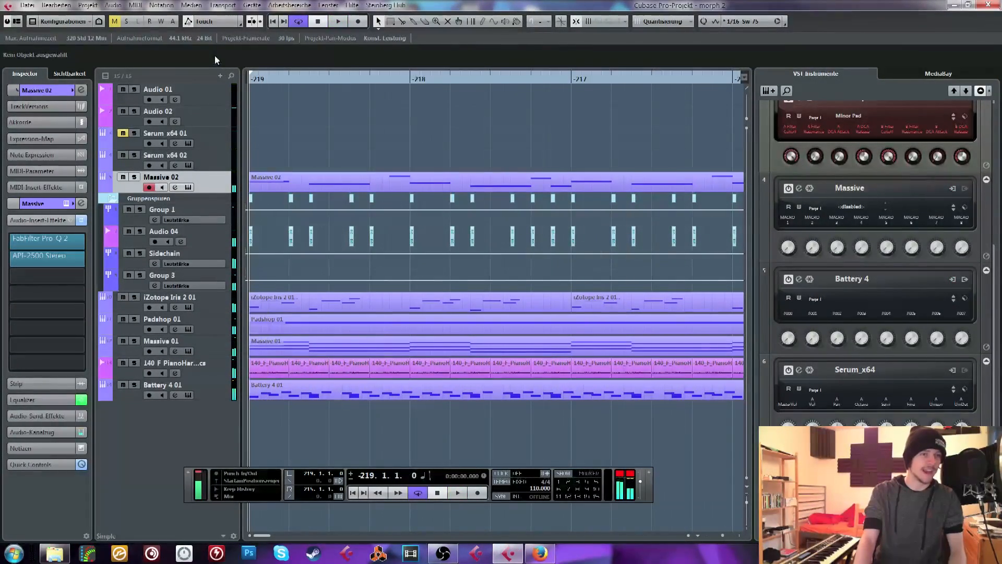
Show the basic track settings of Massive 02 and open its Massive synth editor for a brief look
click(44, 93)
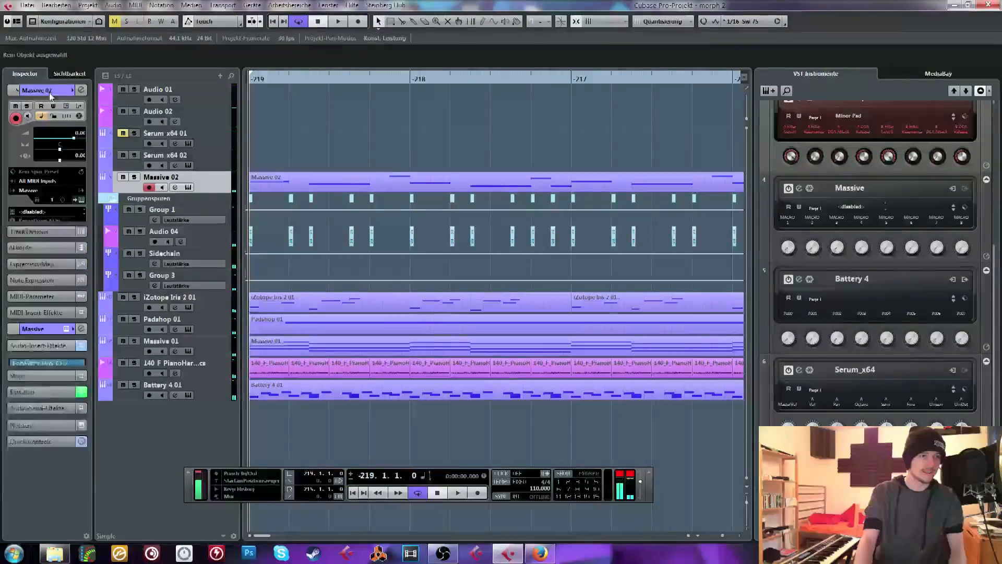
click(67, 115)
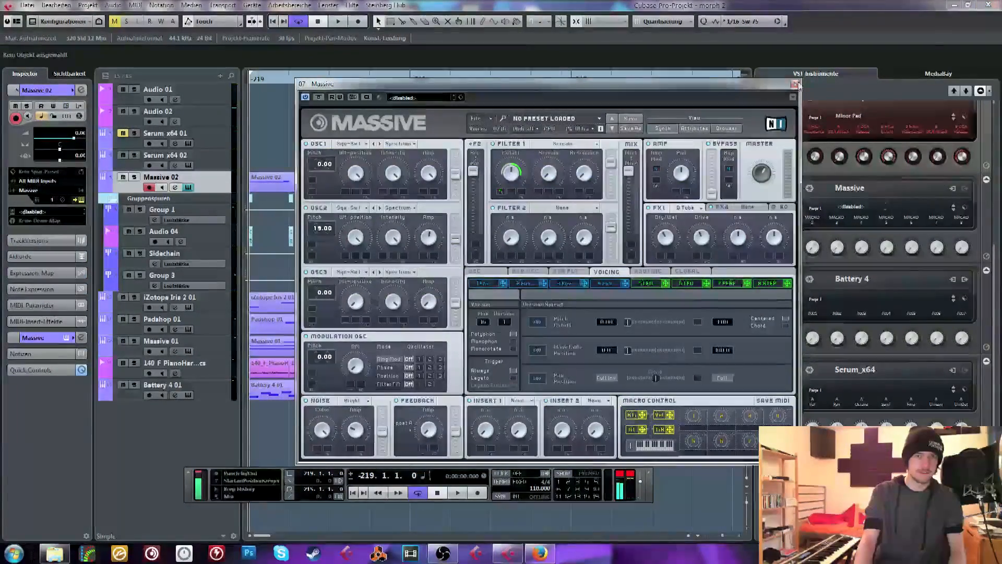
click(794, 85)
Select Serum x64 02, audition the loop from its start, return to the beginning and display the track's insert effects
drag(252, 76, 233, 50)
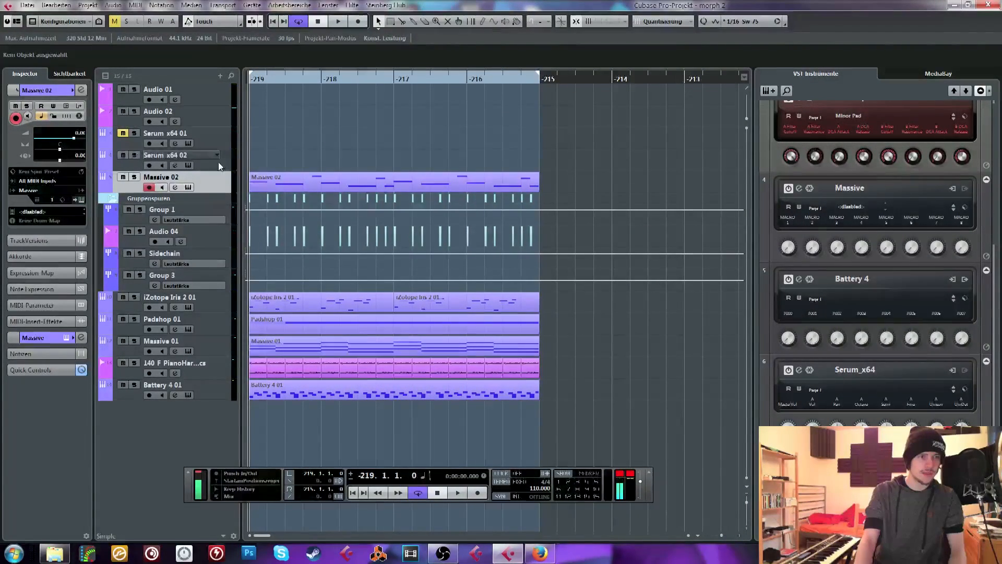
right_click(153, 165)
key(Escape)
key(space)
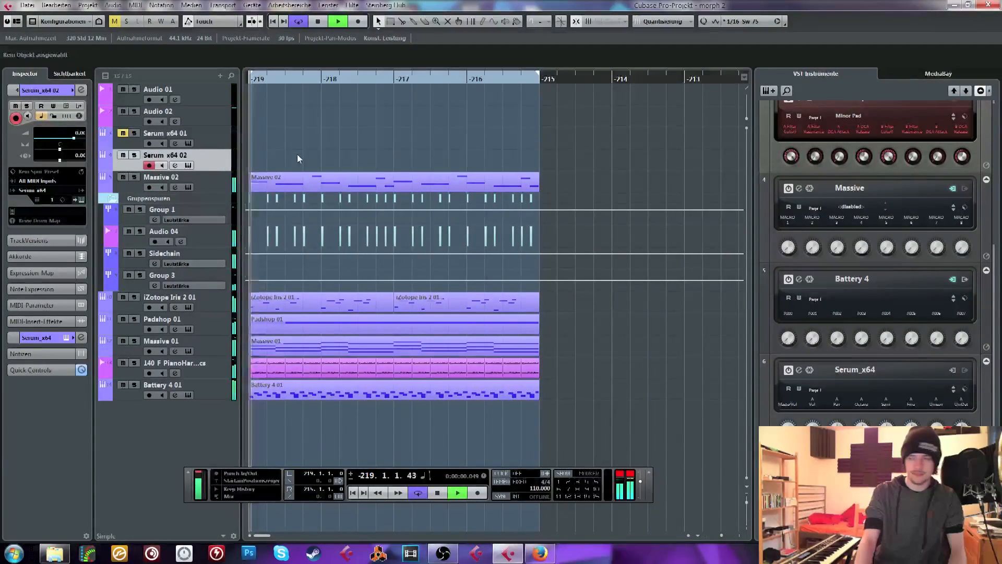
key(space)
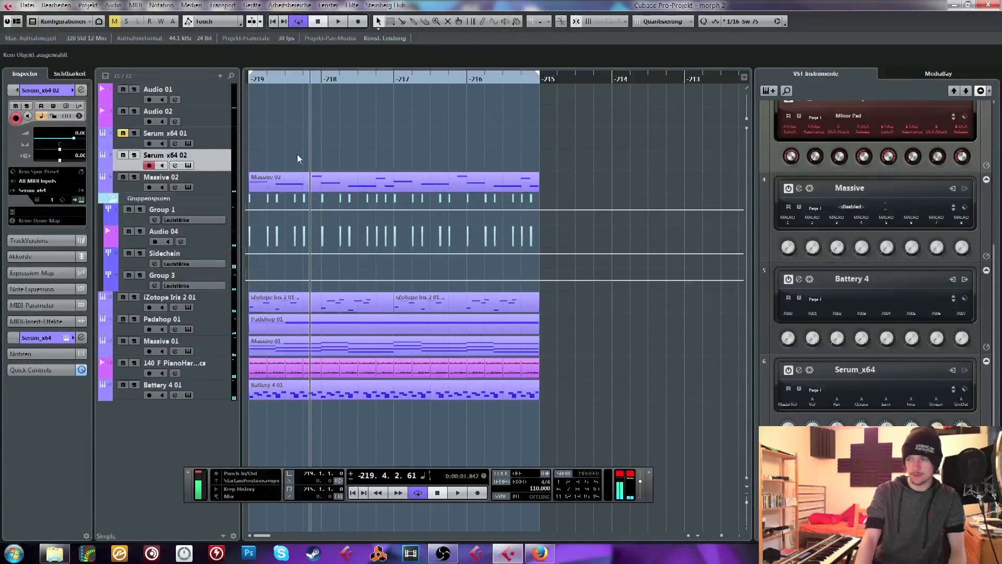
click(251, 79)
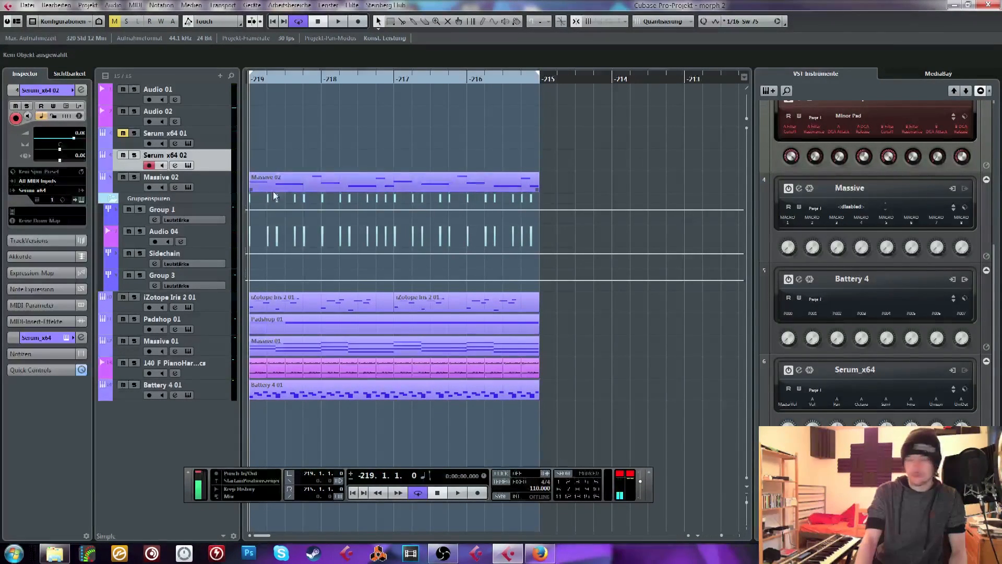
click(50, 337)
click(44, 219)
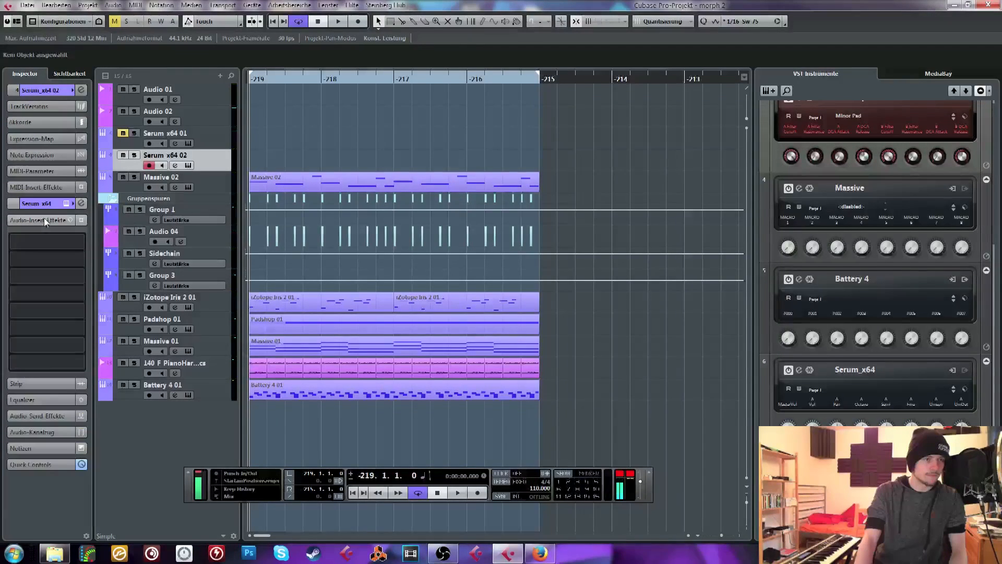
Add an instrument track below Battery 4 01 using the 8-bit synth tb_peach_1_3 and move its editor window higher
click(217, 387)
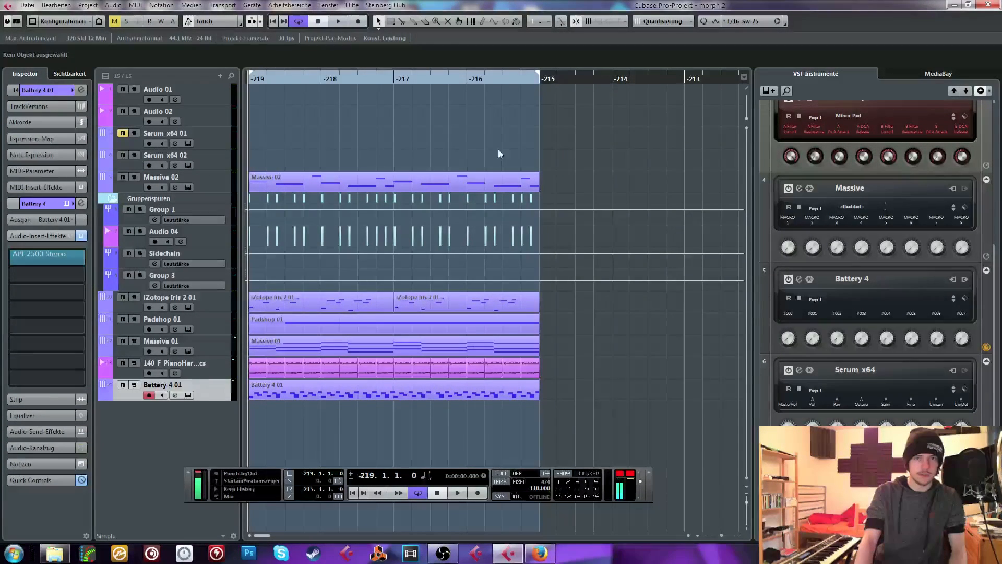
key(F11)
key(F11)
click(768, 91)
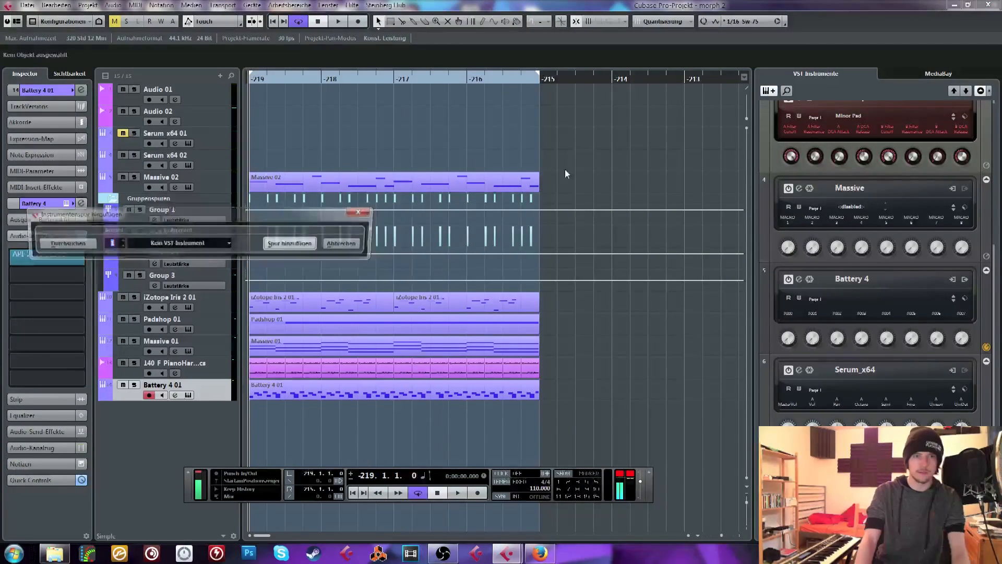
click(154, 246)
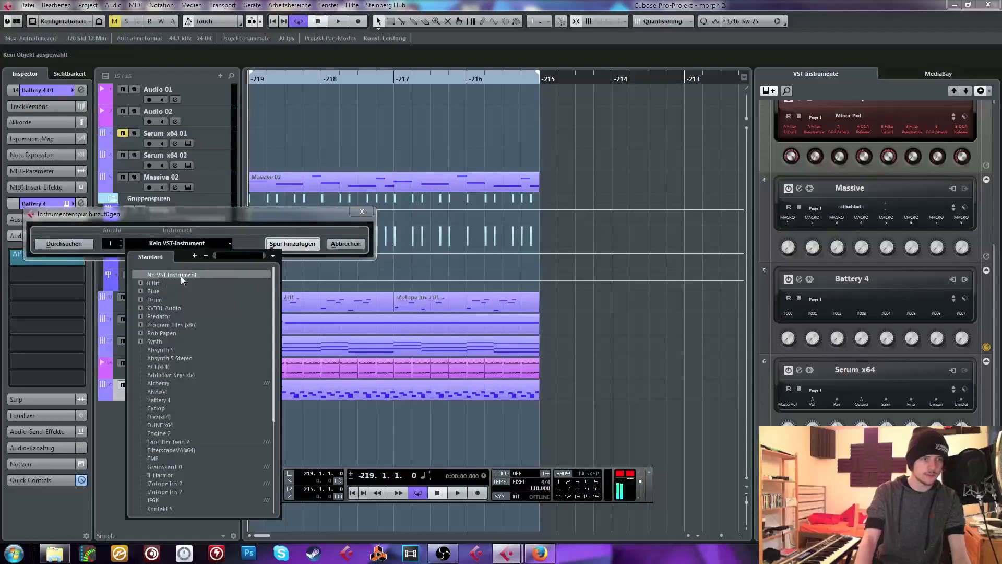
click(139, 283)
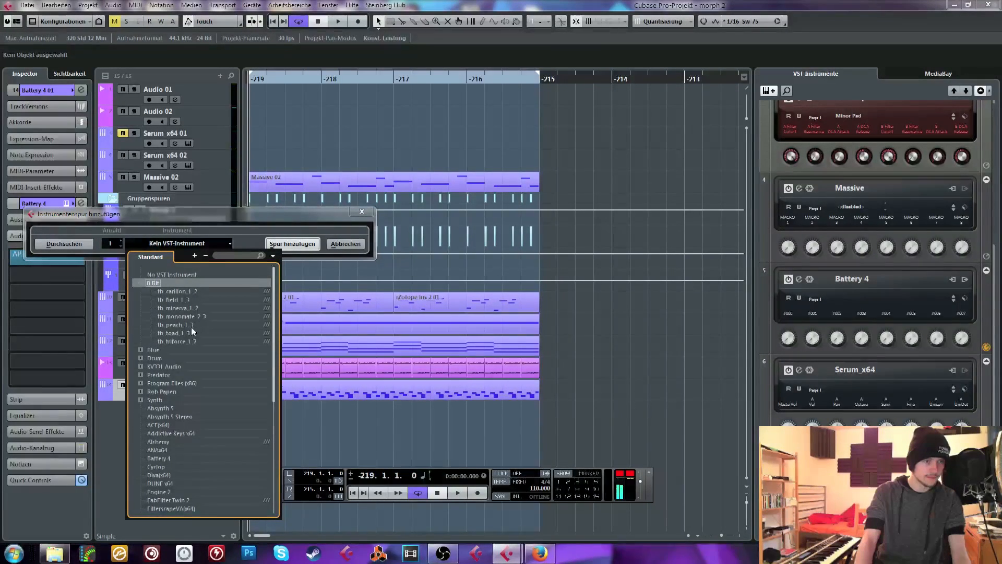
click(171, 325)
click(286, 252)
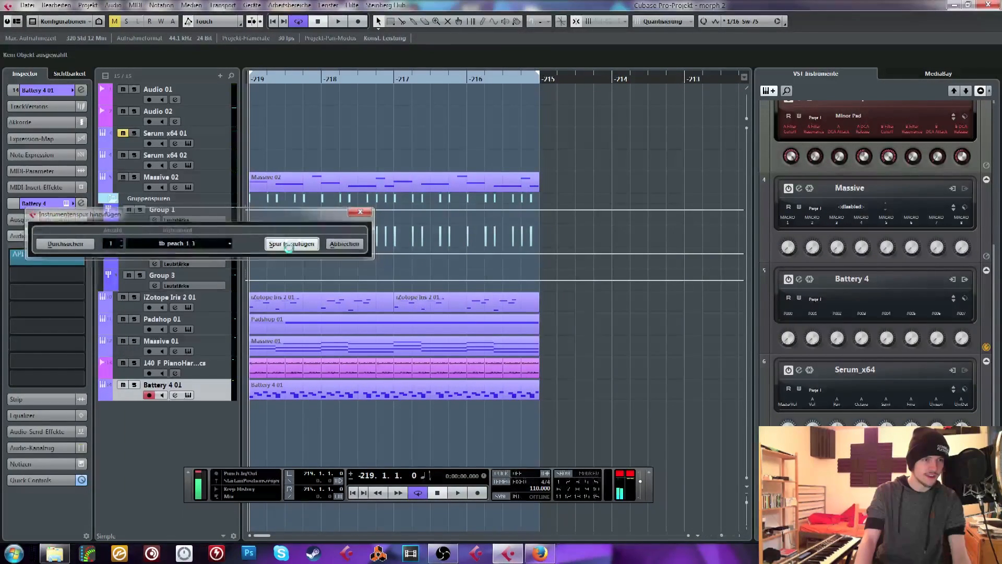
drag(458, 233, 333, 156)
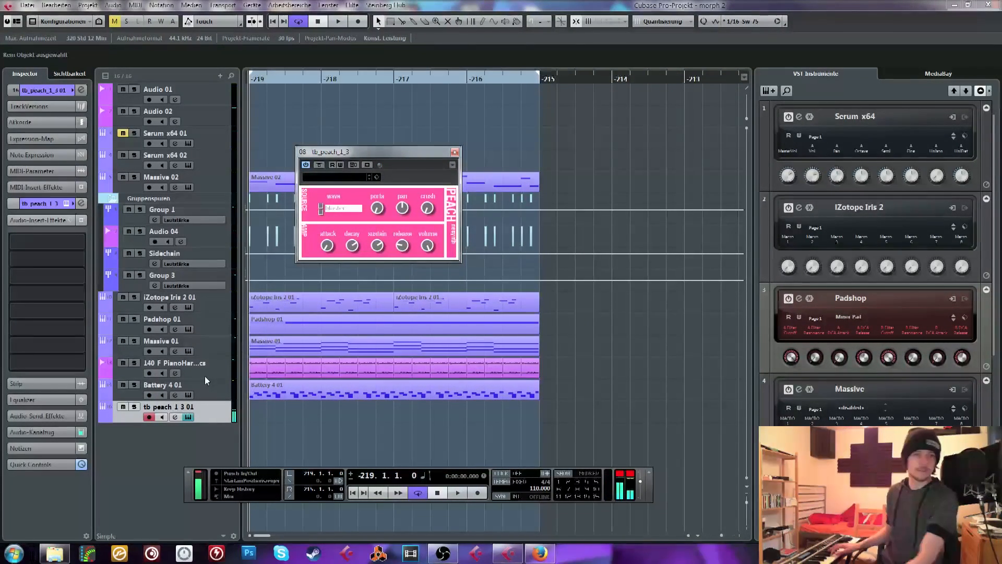
Step through the tb_peach_1_3 synth's wave options, auditioning different waveforms
click(322, 216)
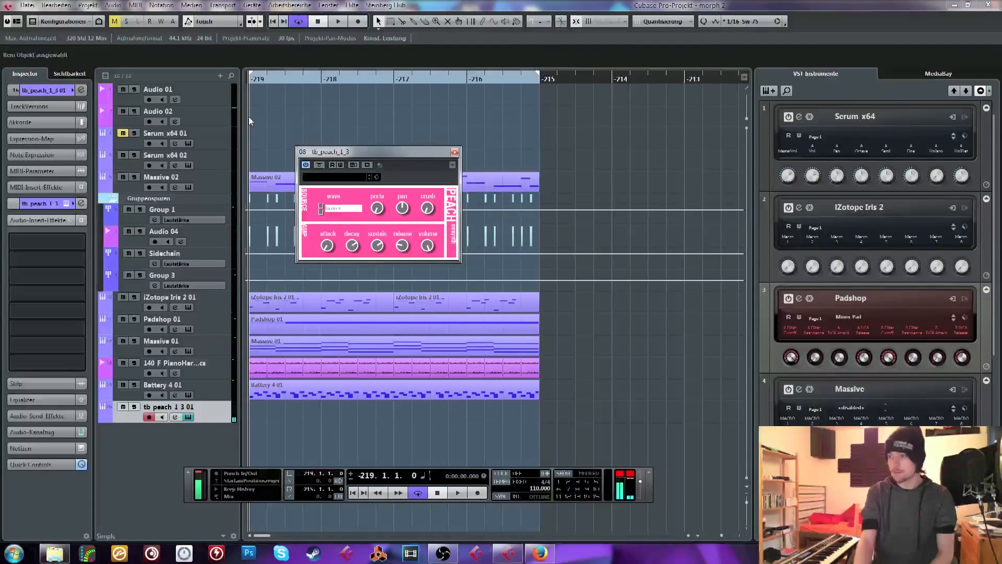
click(321, 209)
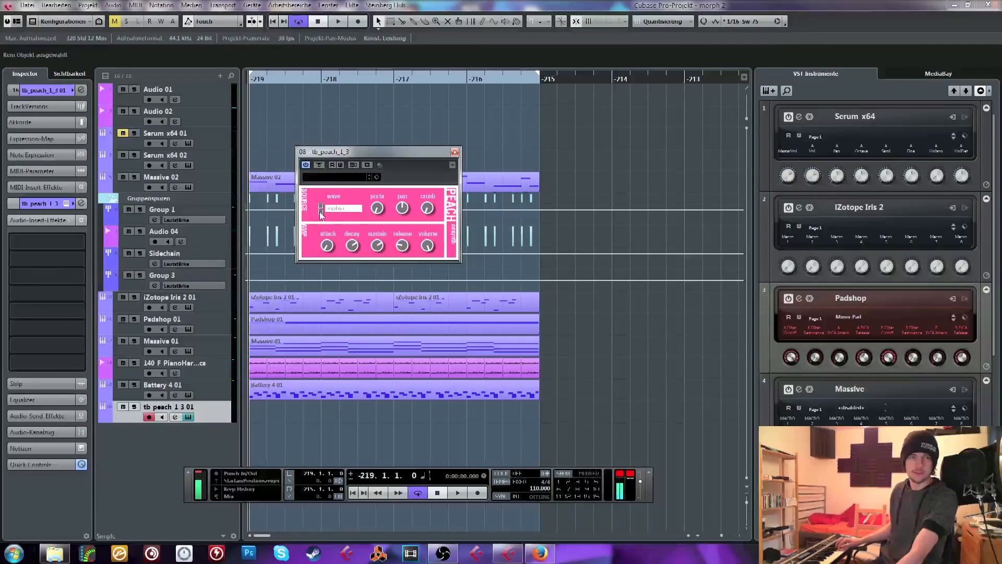
click(321, 212)
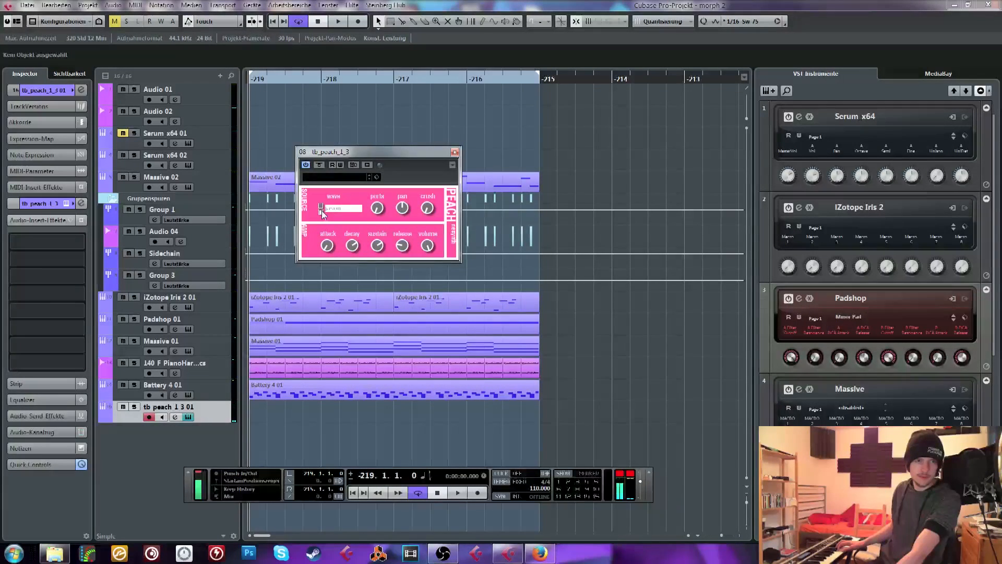
click(320, 211)
click(321, 205)
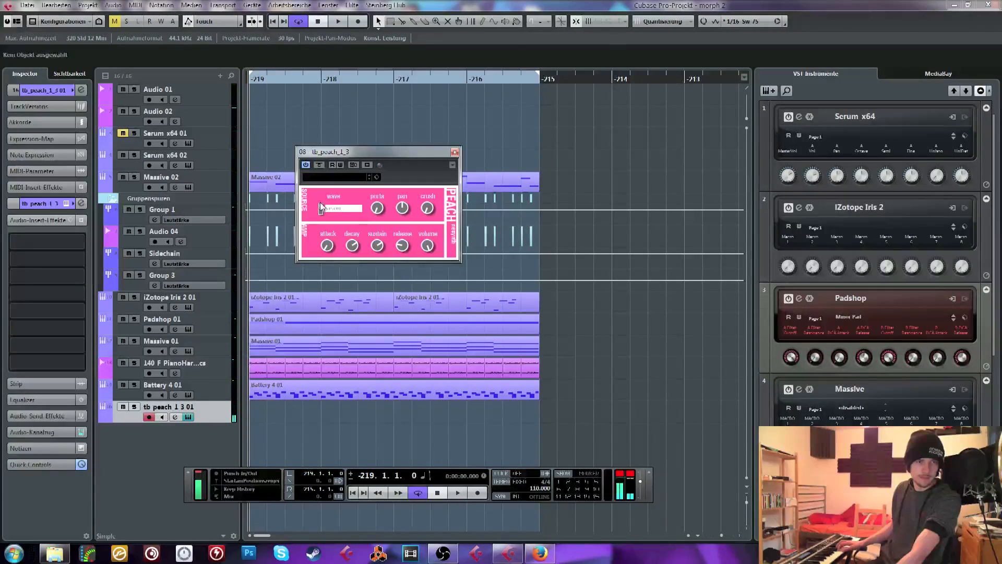
click(321, 204)
click(320, 204)
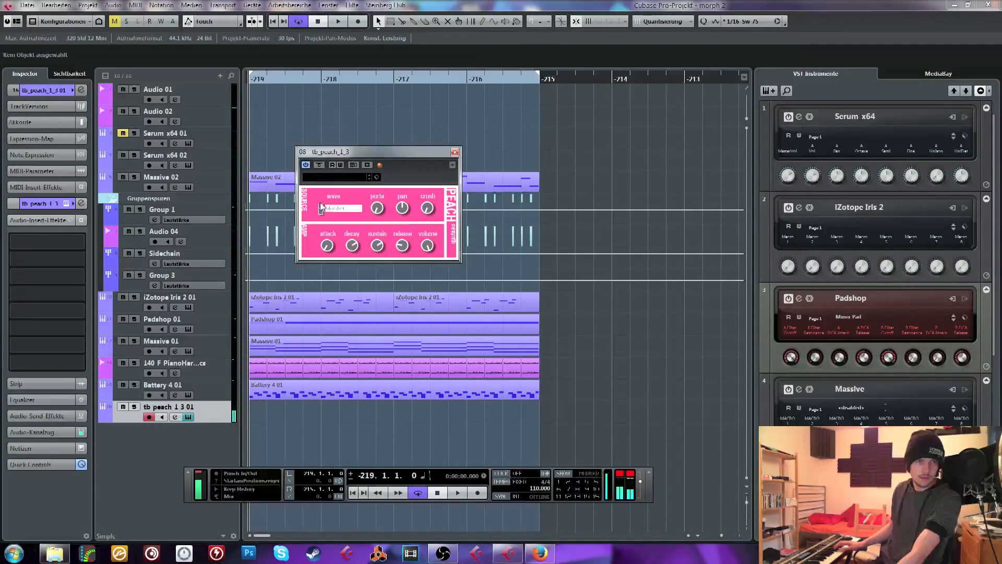
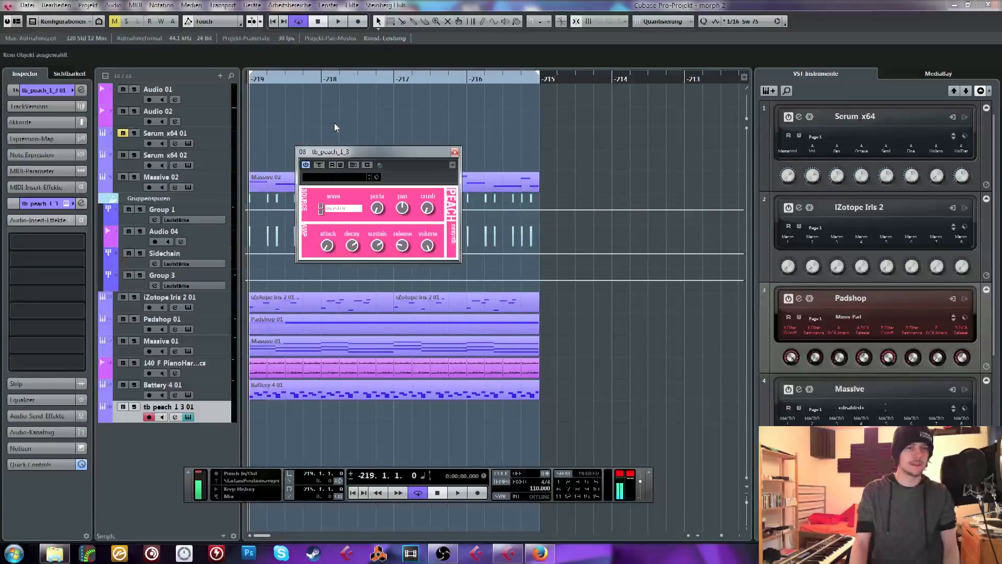
Move the tb_peach_1_3 editor higher, browse the VST instruments available for a new instrument track, and leave without adding one
drag(372, 150, 353, 124)
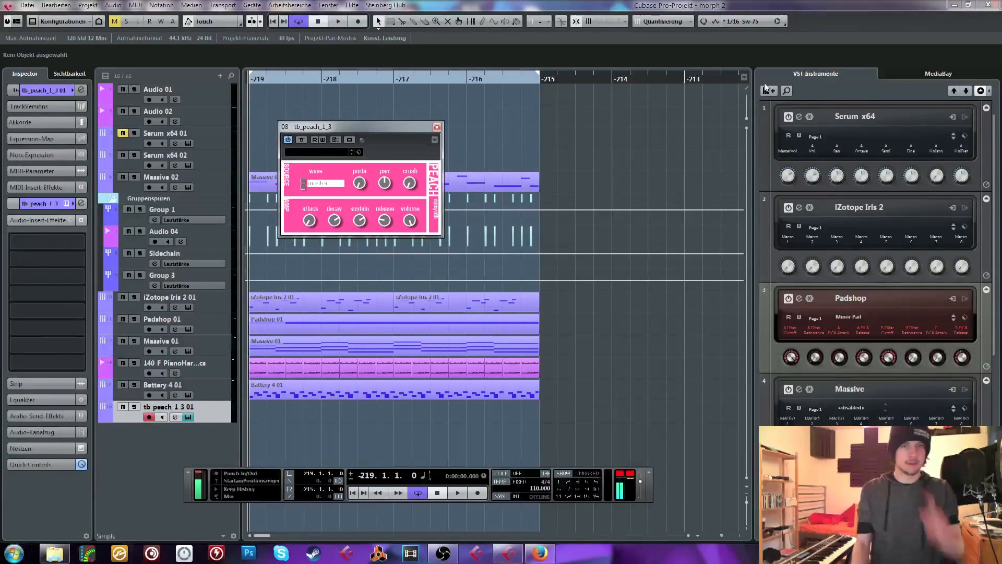
scroll(807, 189, down, 5)
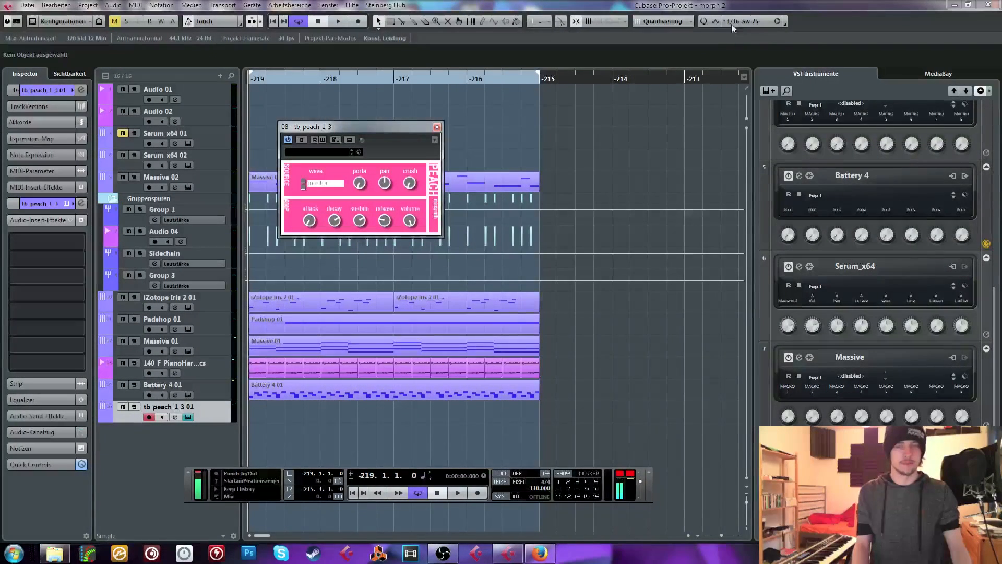
click(769, 90)
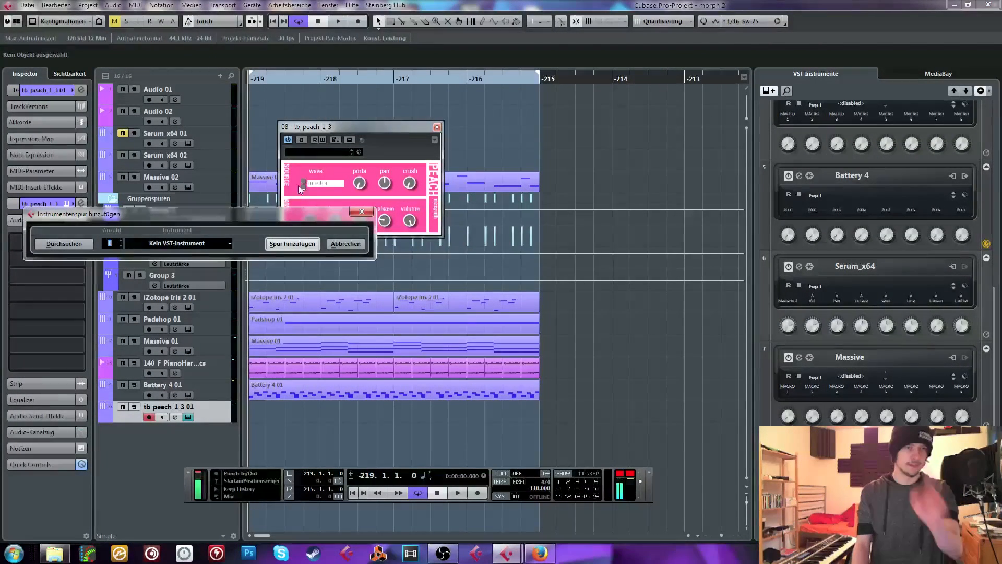
click(189, 248)
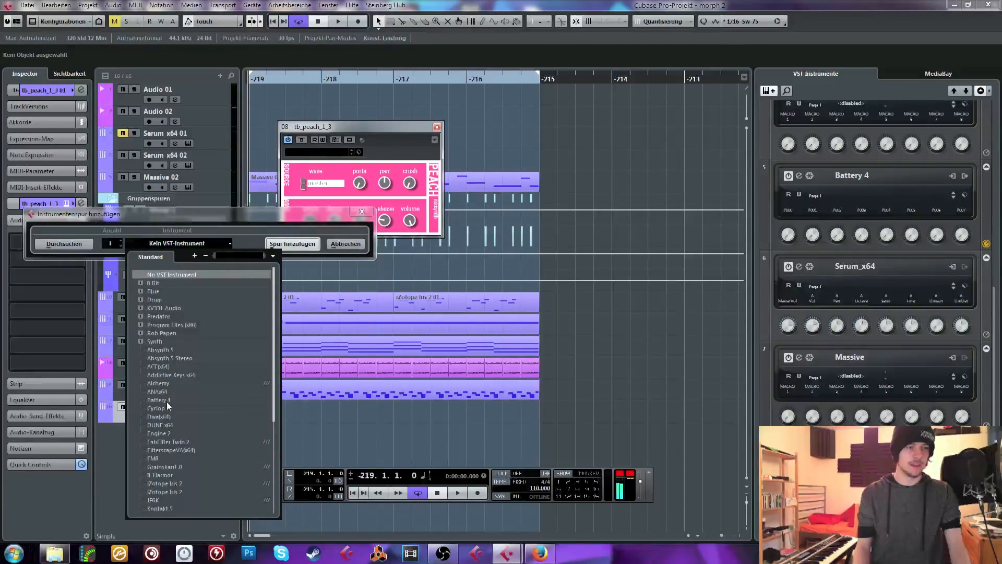
scroll(188, 399, down, 6)
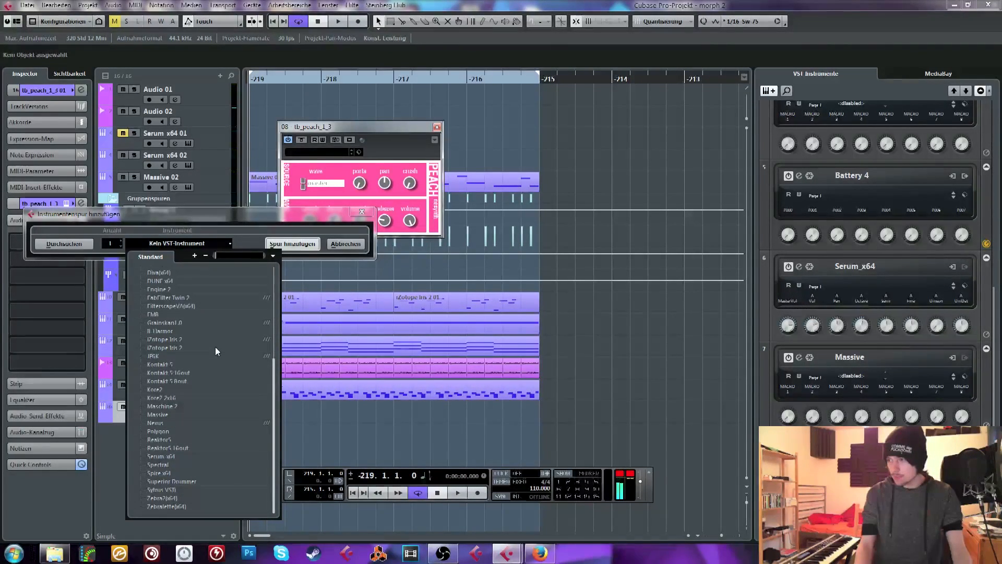
click(422, 238)
click(361, 212)
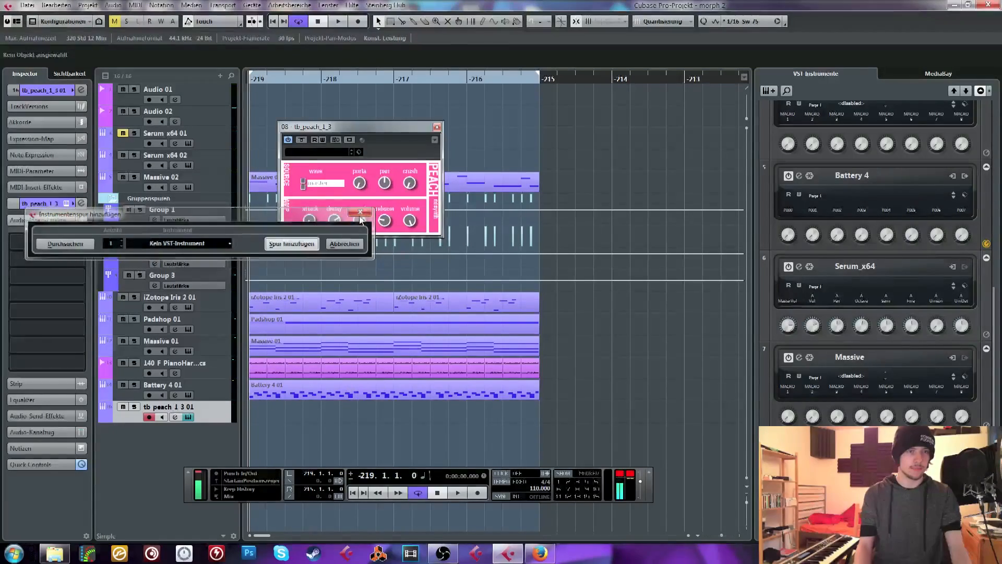
Open the device configuration, view the VST audio system settings and the available ASIO drivers, and close it without changes
click(335, 6)
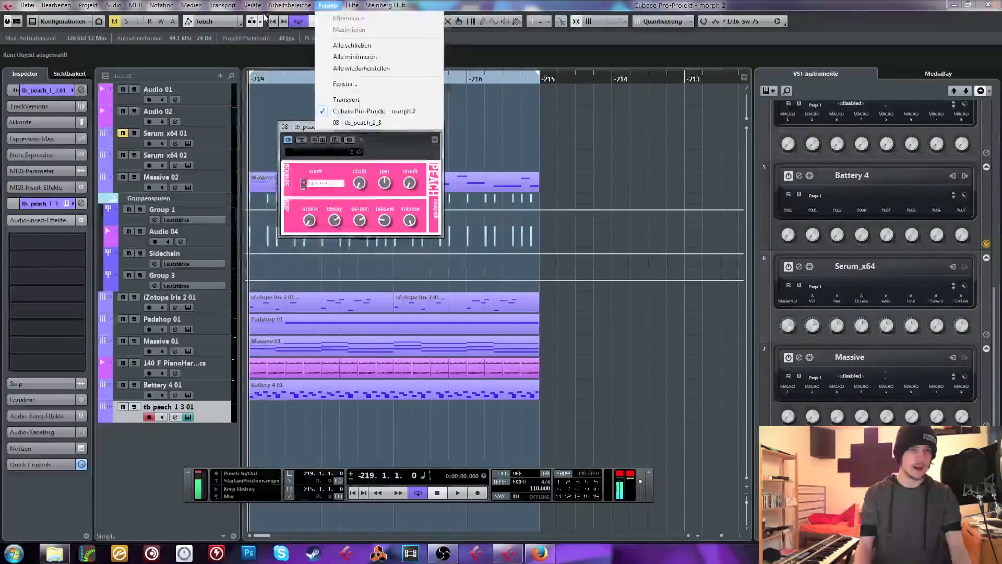
mouse_move(252, 7)
click(287, 249)
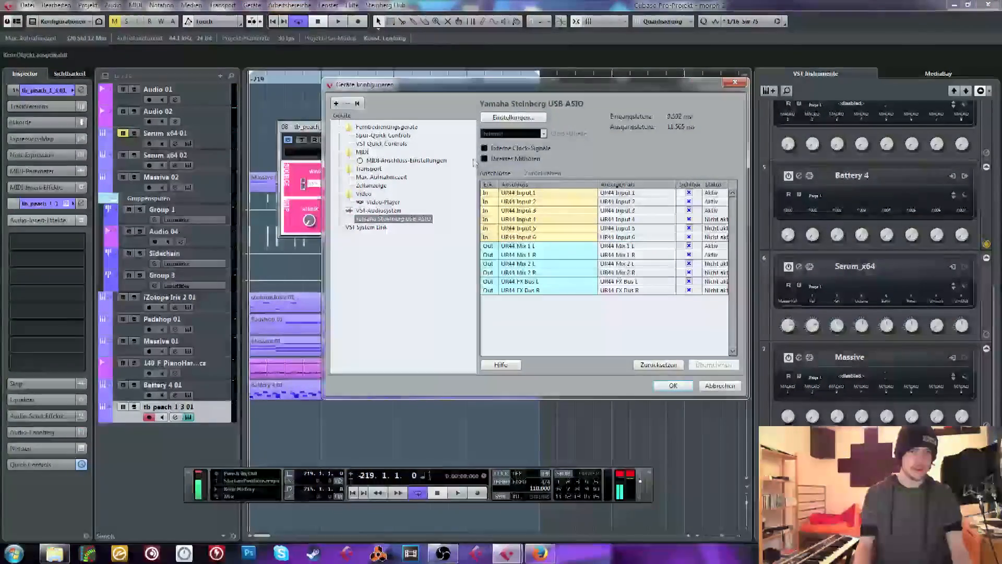
drag(572, 86, 392, 103)
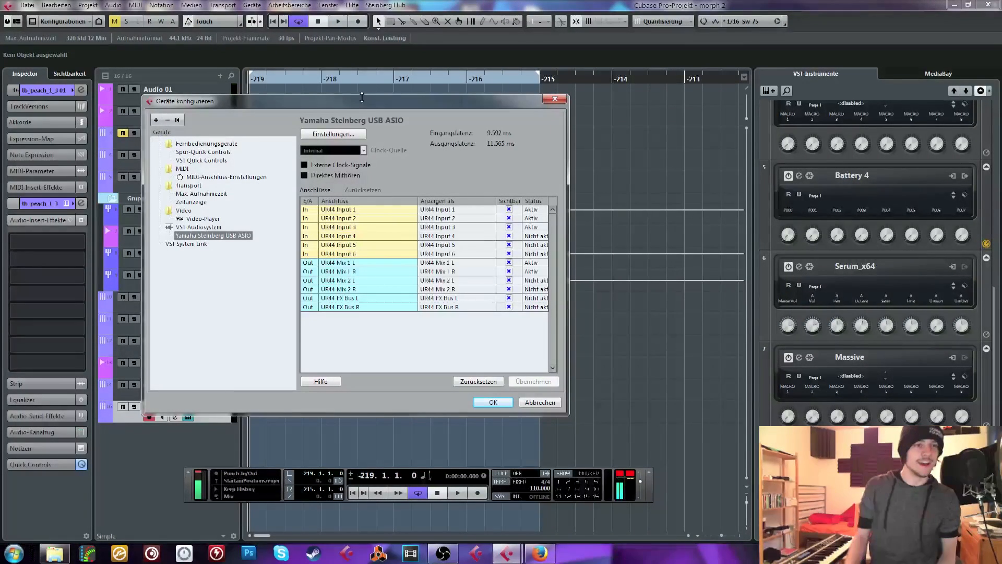
click(205, 227)
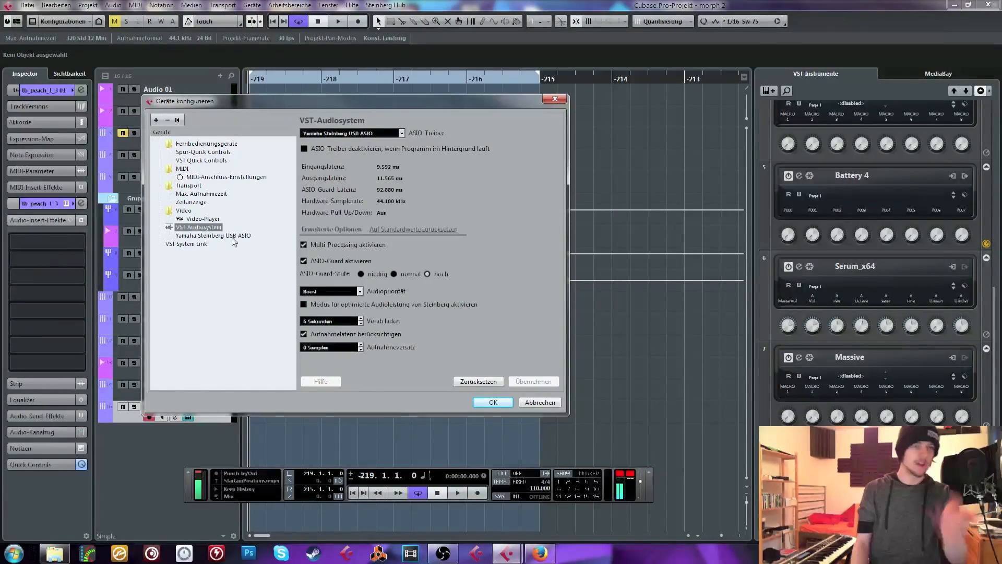
click(363, 133)
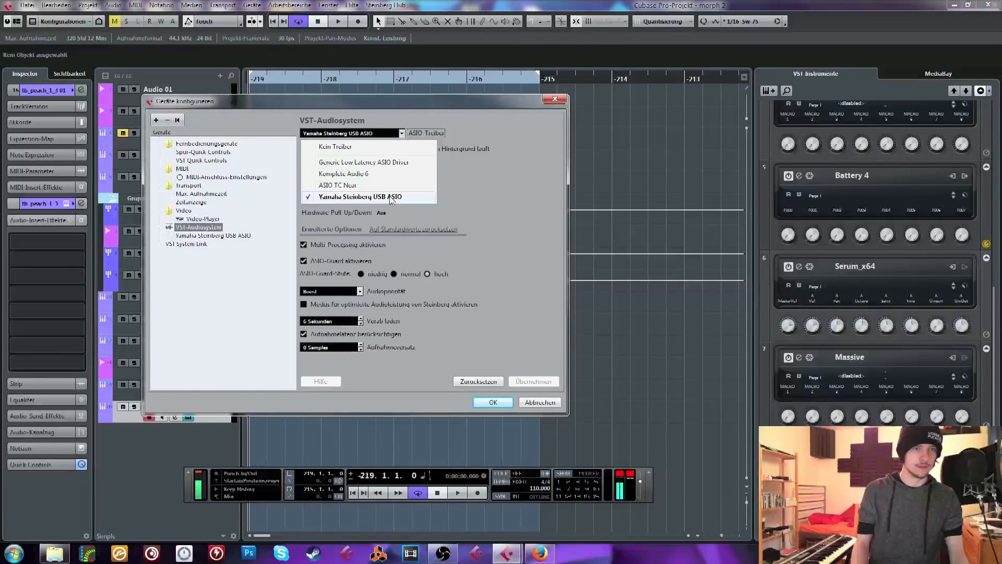
click(555, 212)
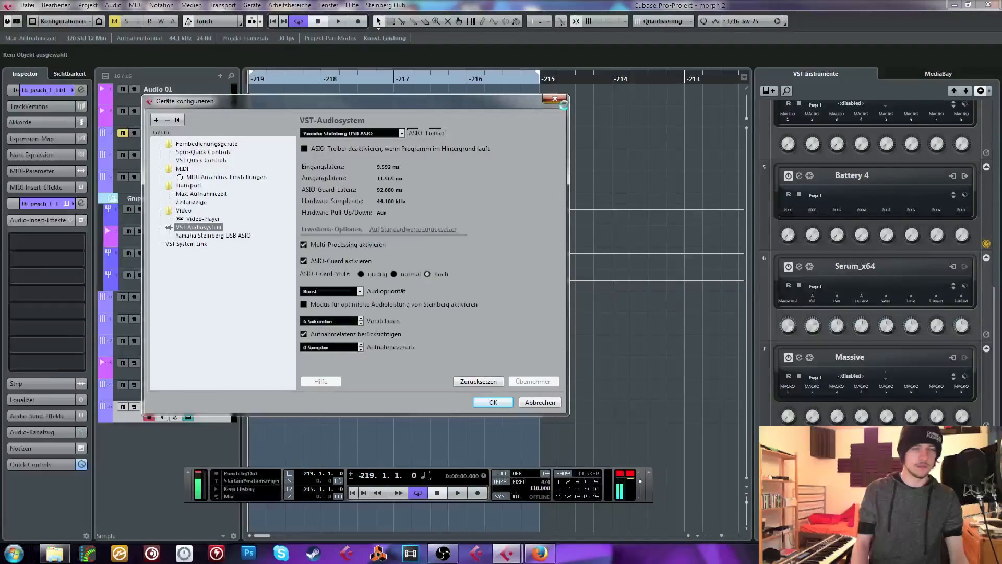
click(554, 98)
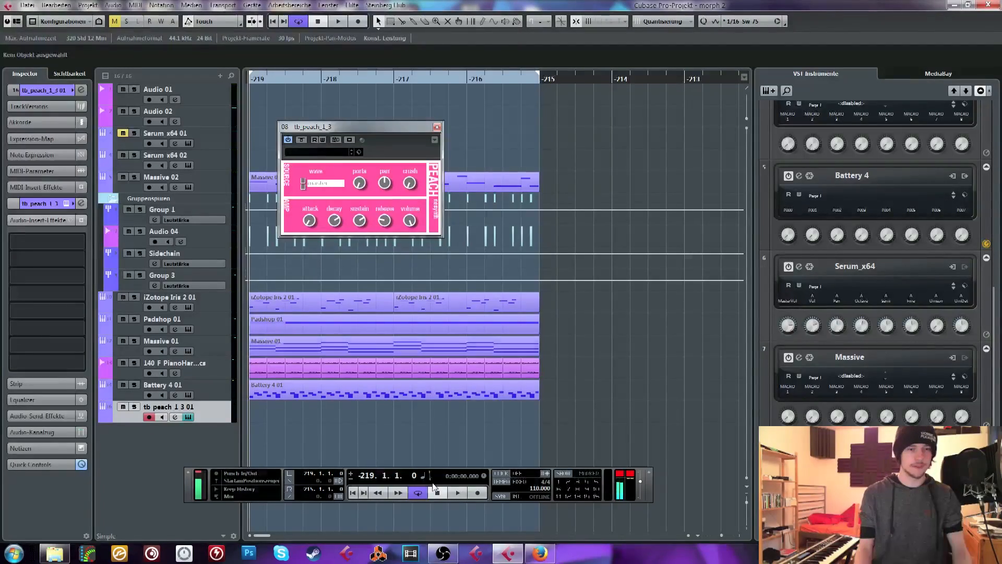
Switch to Open Broadcaster Software to check the running stream, and return to Cubase
click(444, 554)
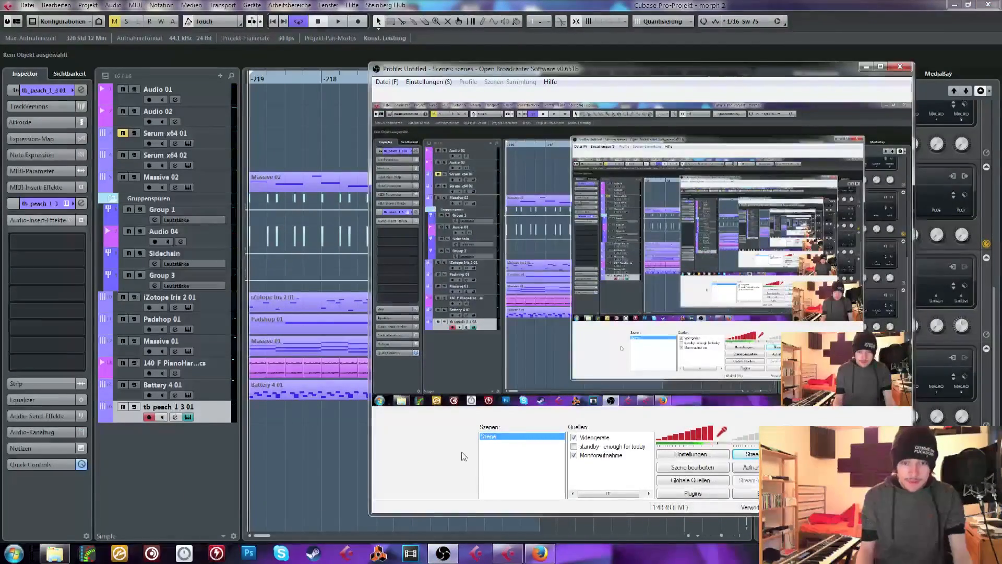
click(303, 452)
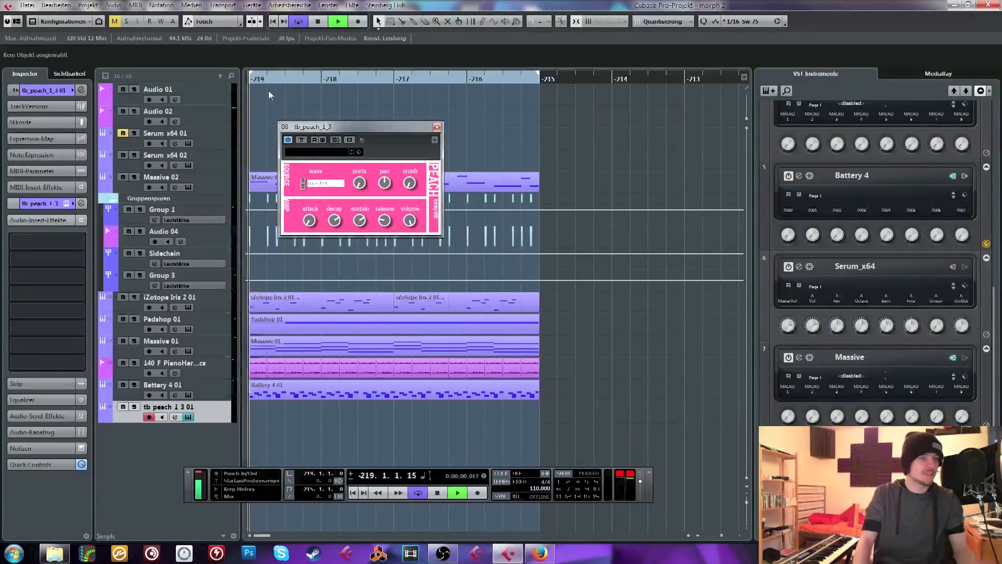
Move the tb_peach_1_3 editor clear of the clips, audition the loop and return the playhead to its start
drag(302, 126, 563, 107)
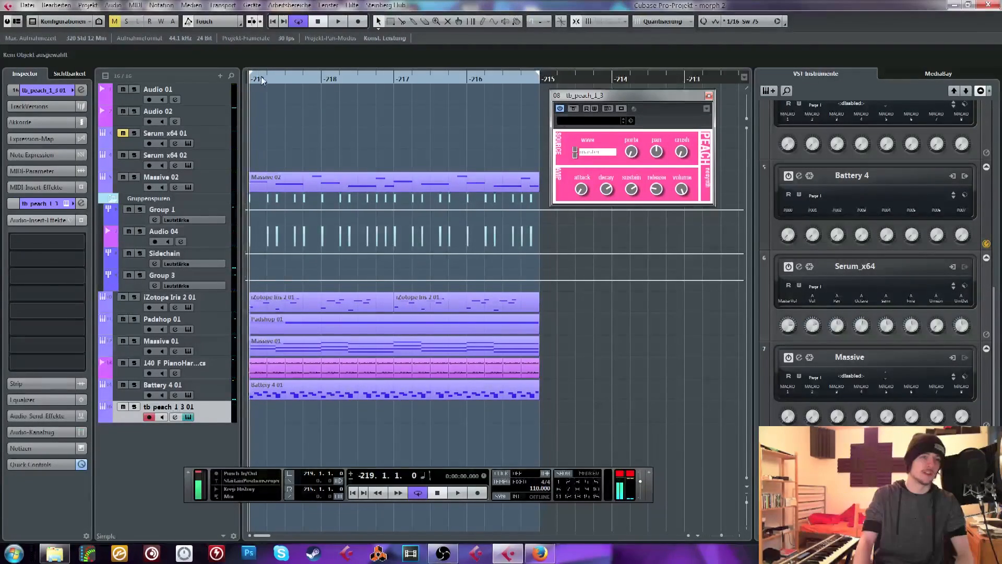
key(space)
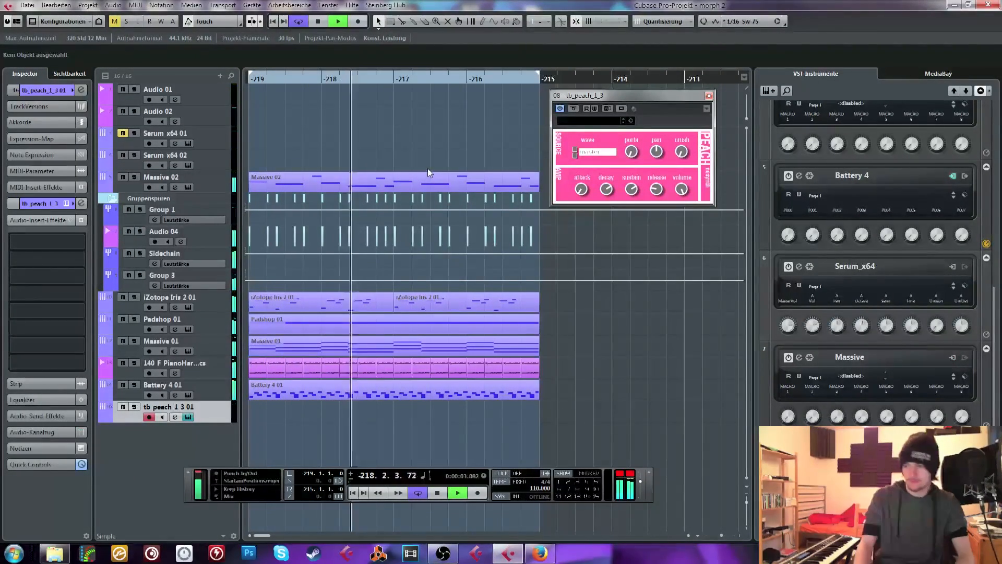
key(space)
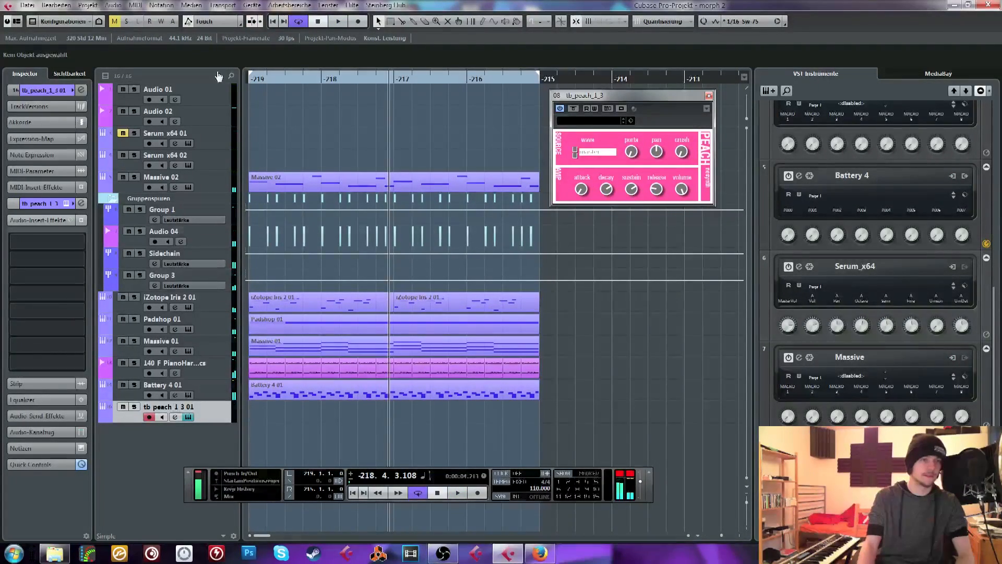
click(255, 75)
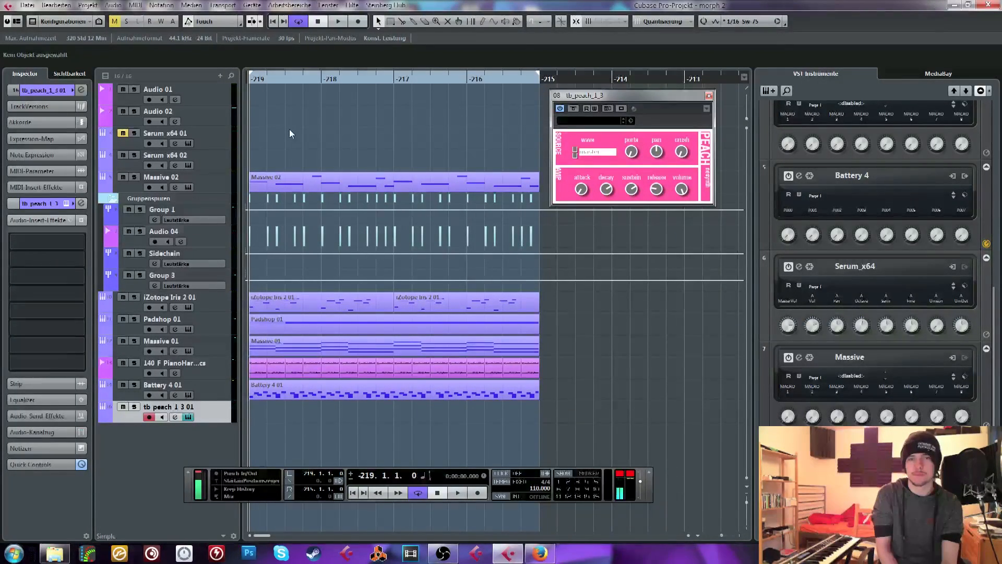
click(217, 141)
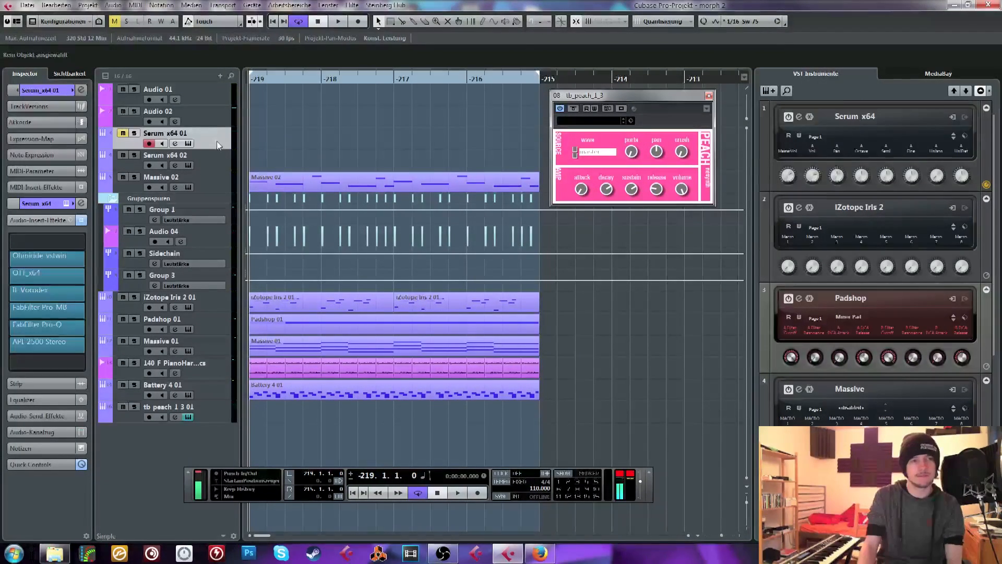
click(194, 277)
click(196, 210)
click(208, 99)
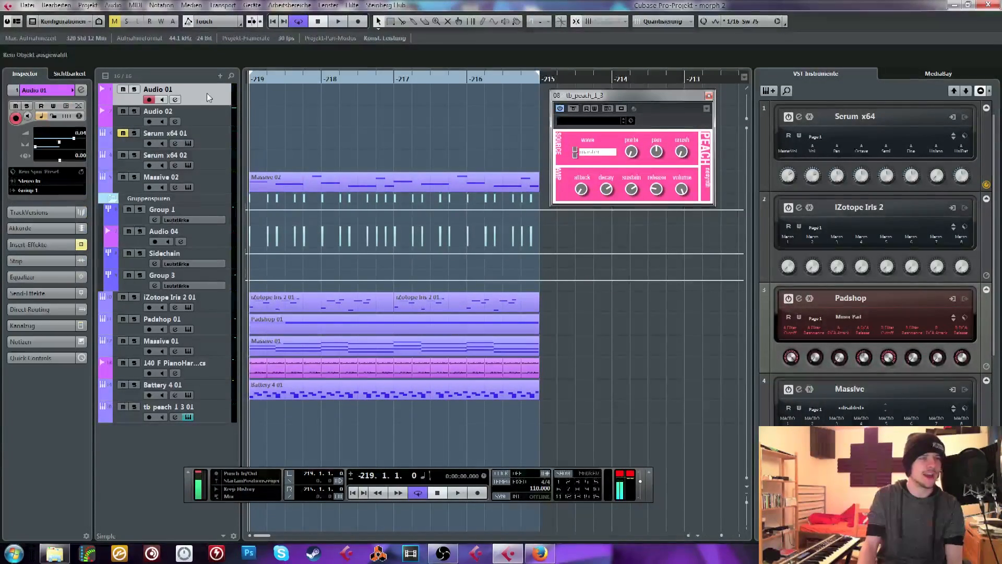
click(254, 82)
drag(254, 81, 205, 108)
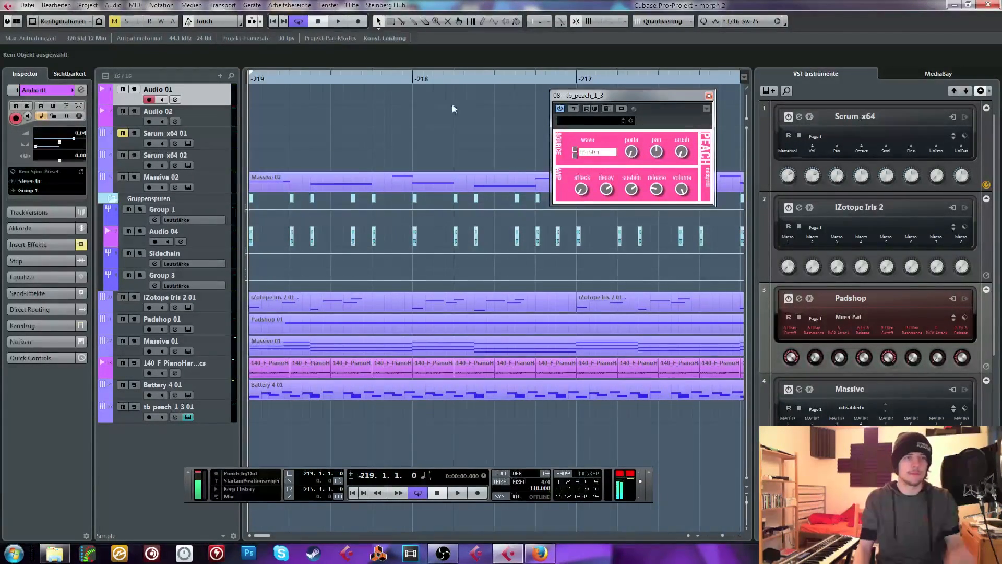
drag(267, 81, 230, 36)
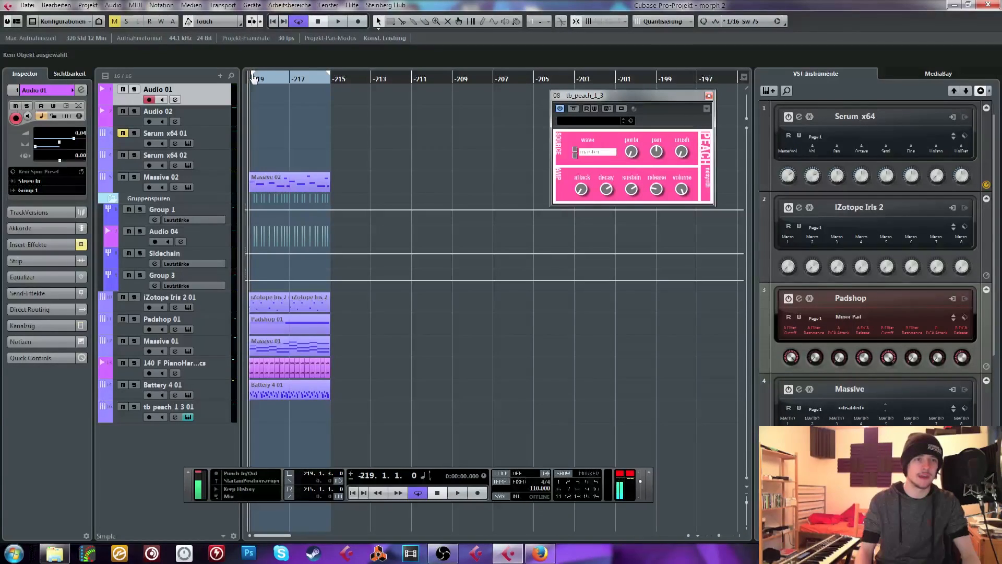
drag(255, 79, 220, 115)
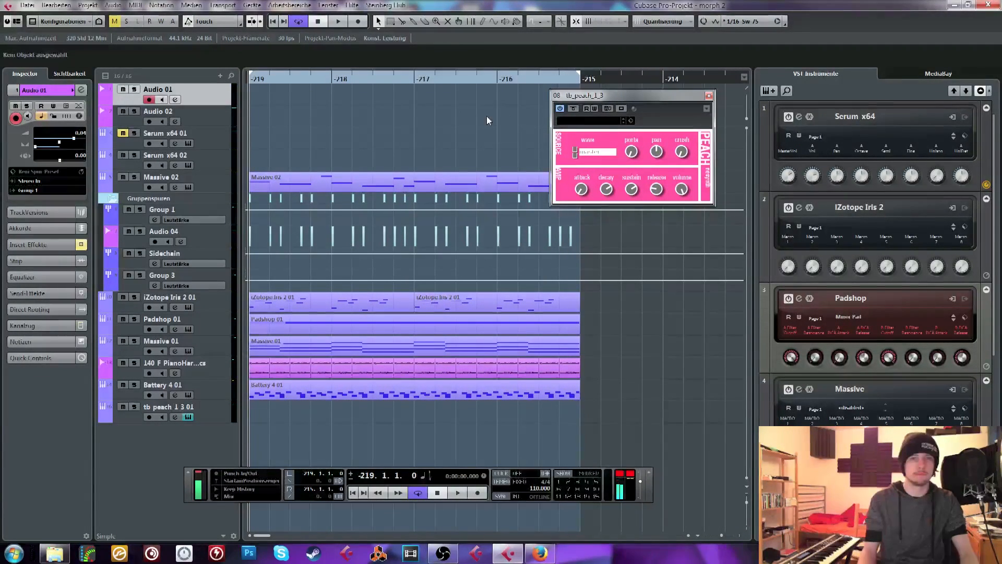
Shift the tb_peach_1_3 editor lower, play the loop briefly and bring the playhead back to bar -219
drag(599, 95, 577, 157)
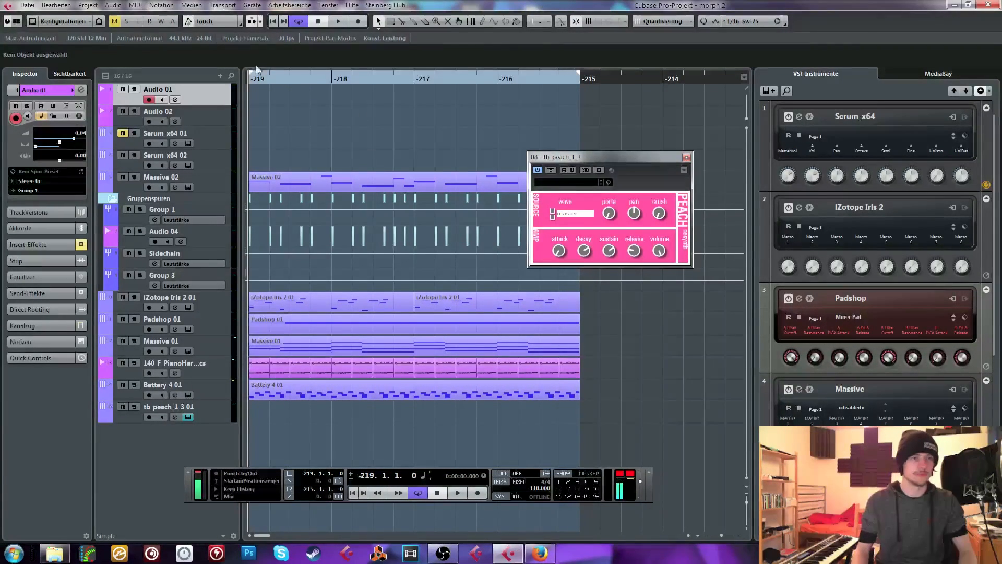
key(space)
drag(259, 76, 224, 62)
key(space)
Select the Serum x64 02 track and copy both iZotope Iris 2 01 clips onto it at the same bar positions
click(209, 157)
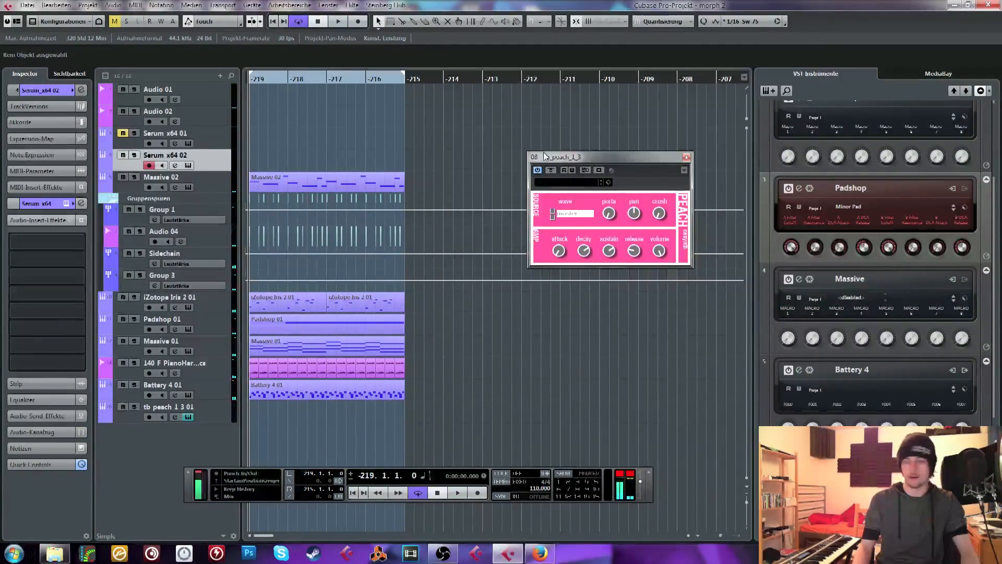
drag(544, 156, 510, 146)
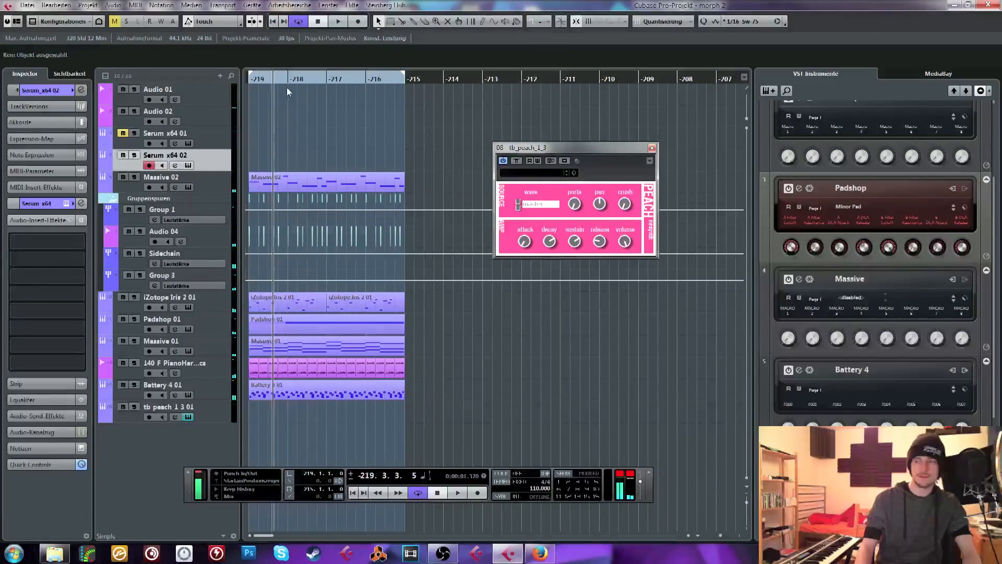
drag(254, 77, 215, 98)
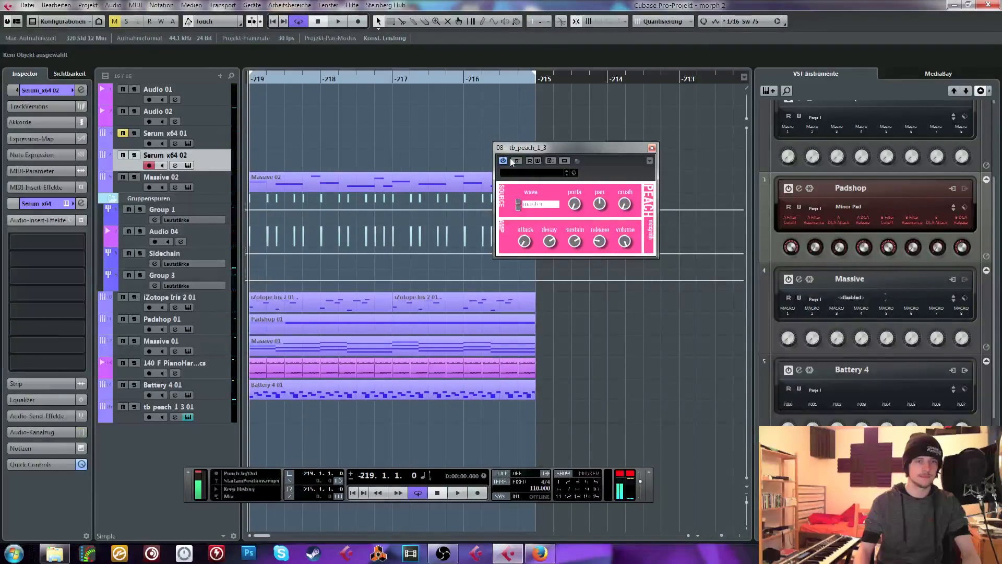
drag(518, 148, 572, 94)
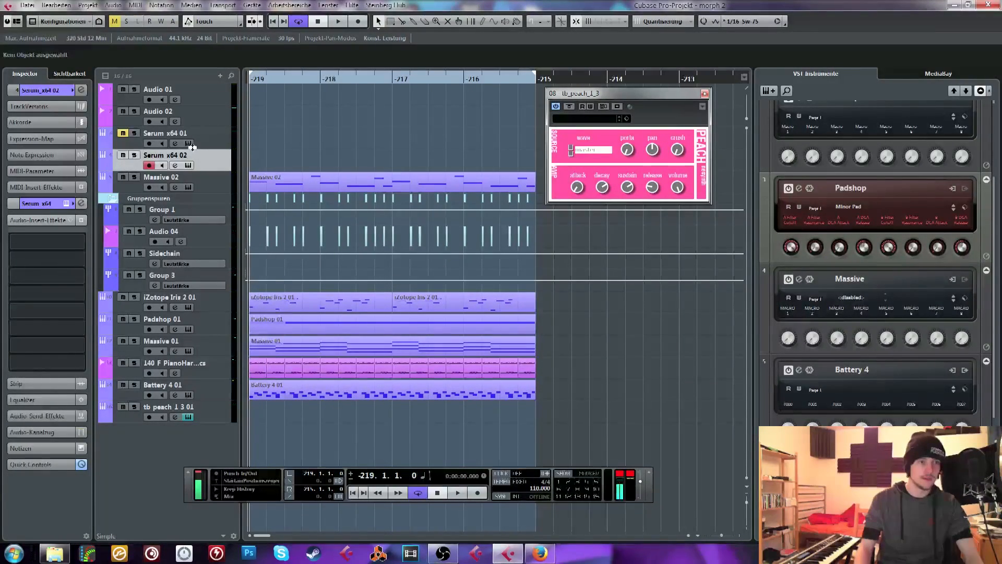
drag(568, 296, 318, 304)
drag(308, 303, 298, 156)
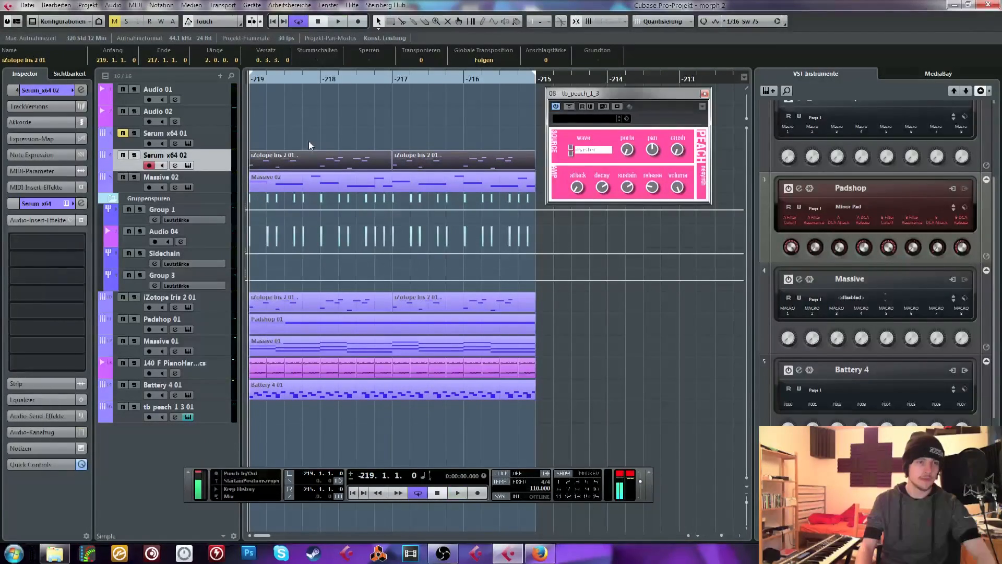
Set the transposition of the copied clips on Serum x64 02 to 17 and audition them within the loop
key(space)
key(space)
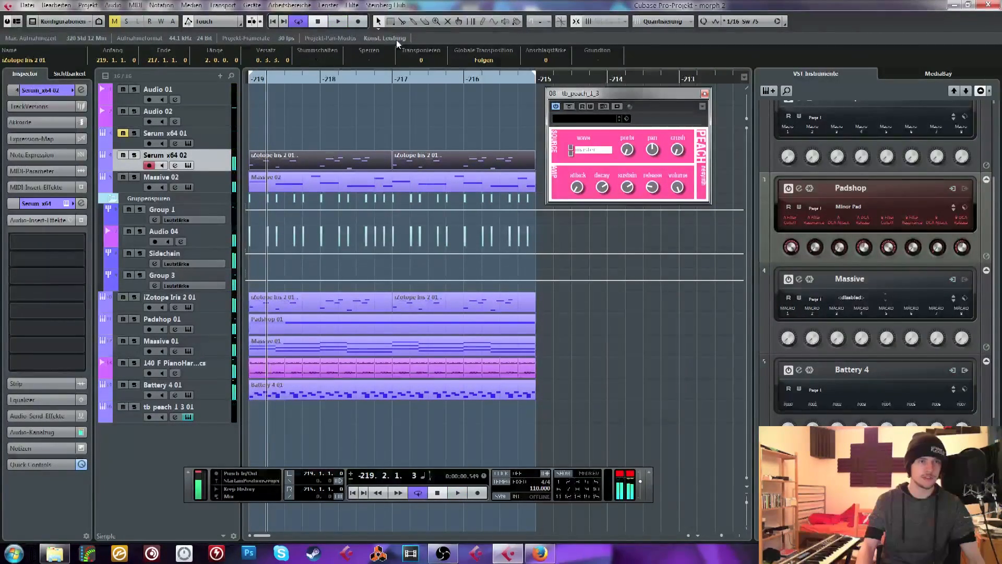
scroll(432, 57, up, 1)
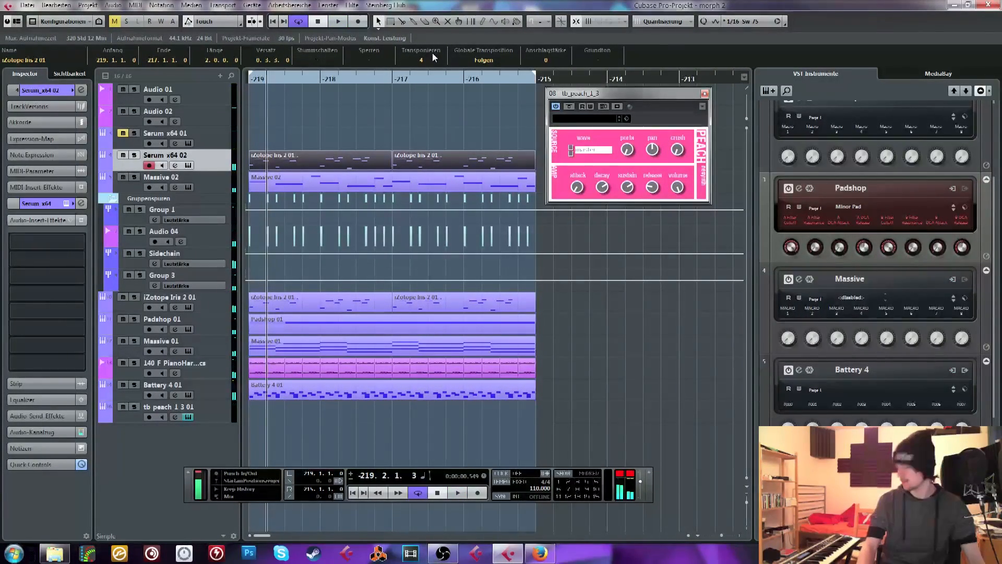
click(426, 58)
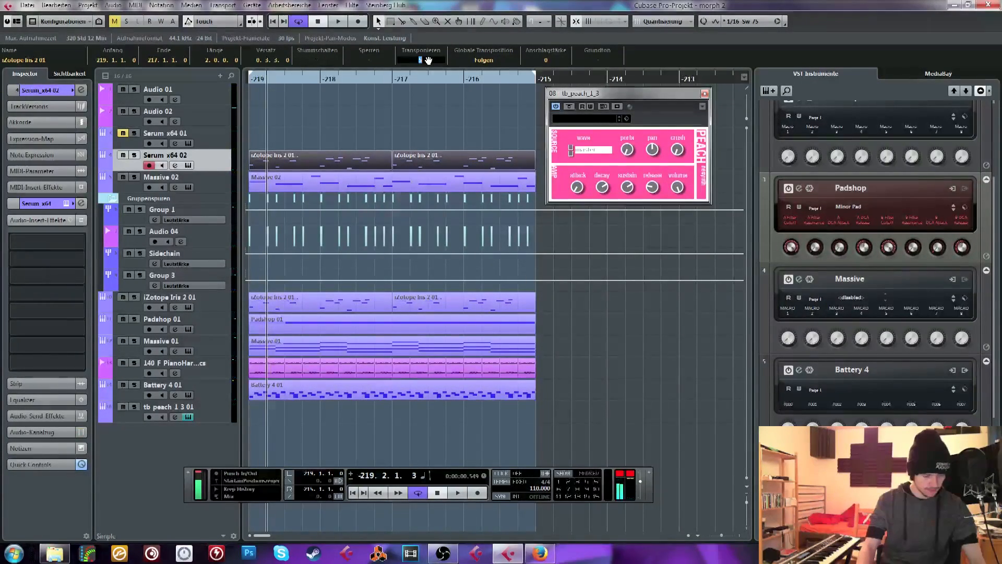
text(17)
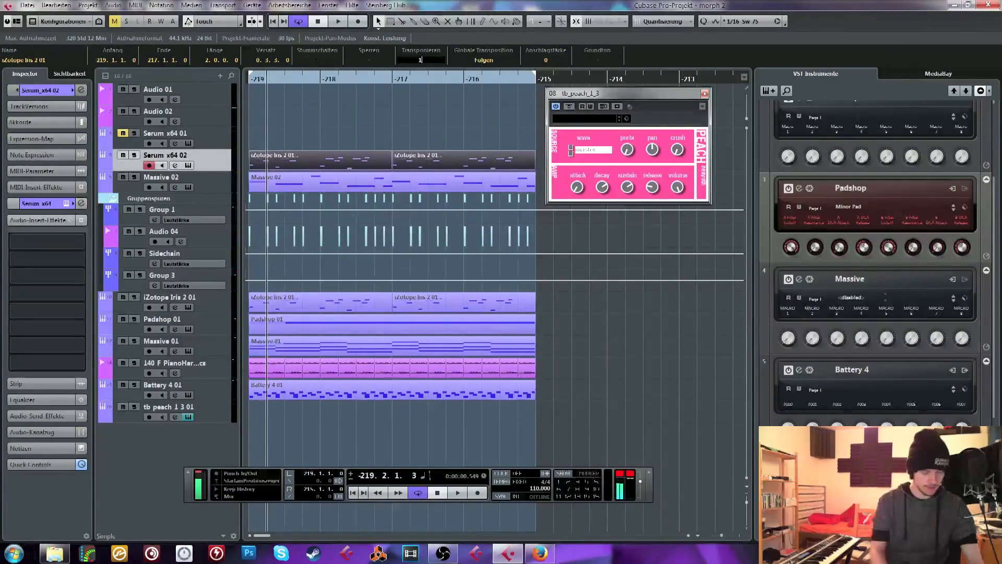
key(Return)
key(space)
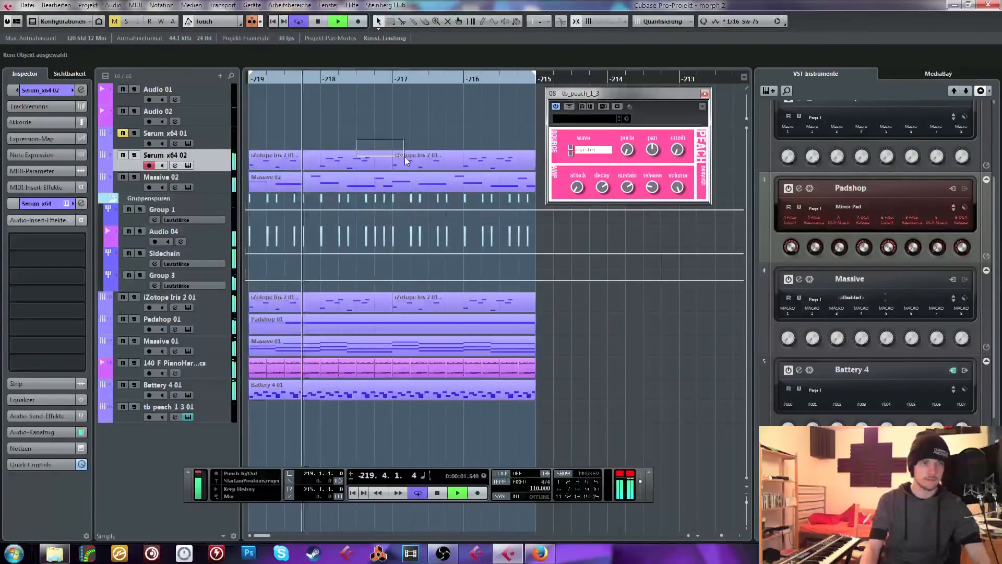
Remove the low bass notes from the Serum x64 02 clips, transpose all remaining notes up one octave and stop playback
double_click(415, 161)
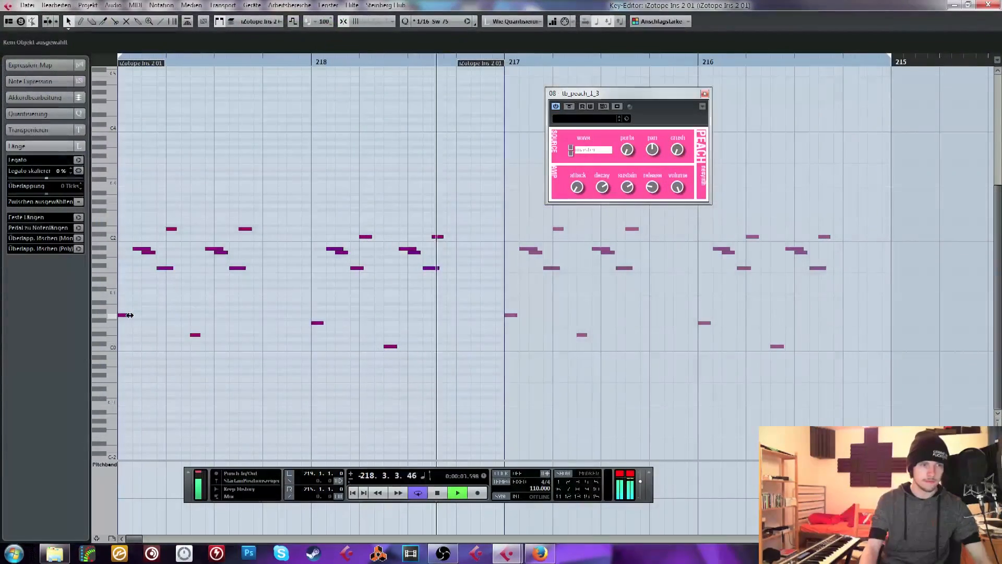
drag(126, 300, 422, 348)
key(Delete)
key(ctrl+a)
key(shift+Up)
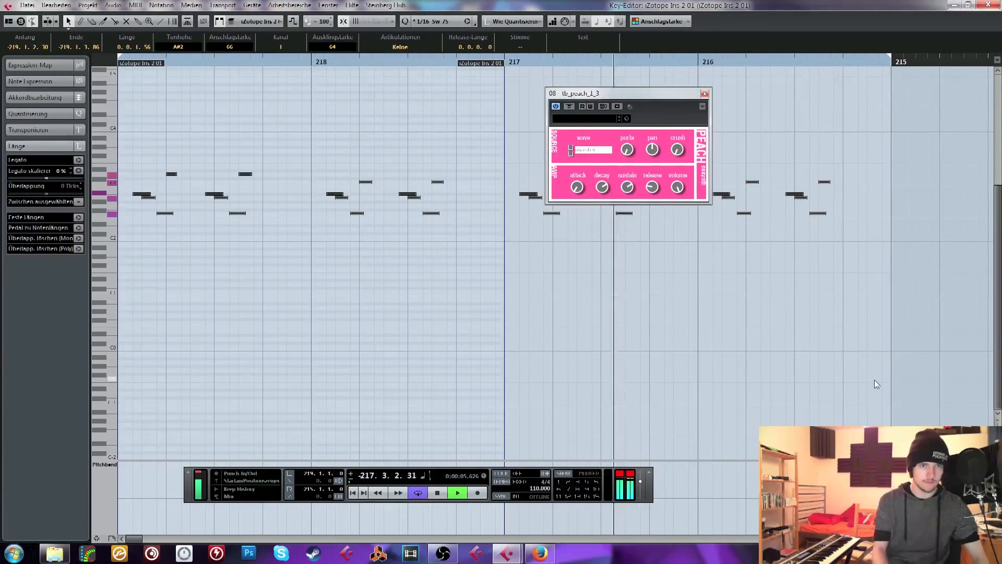
click(993, 4)
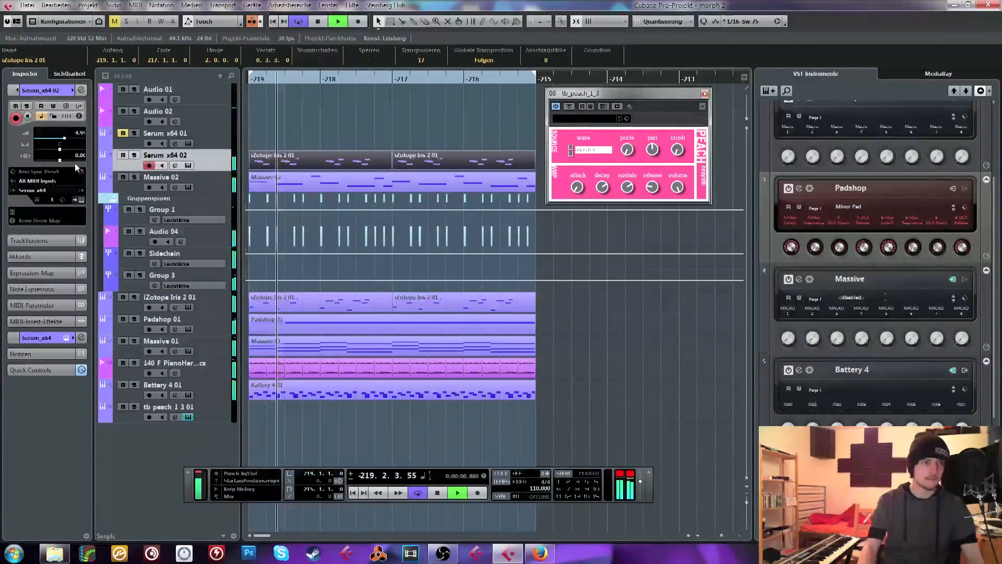
key(space)
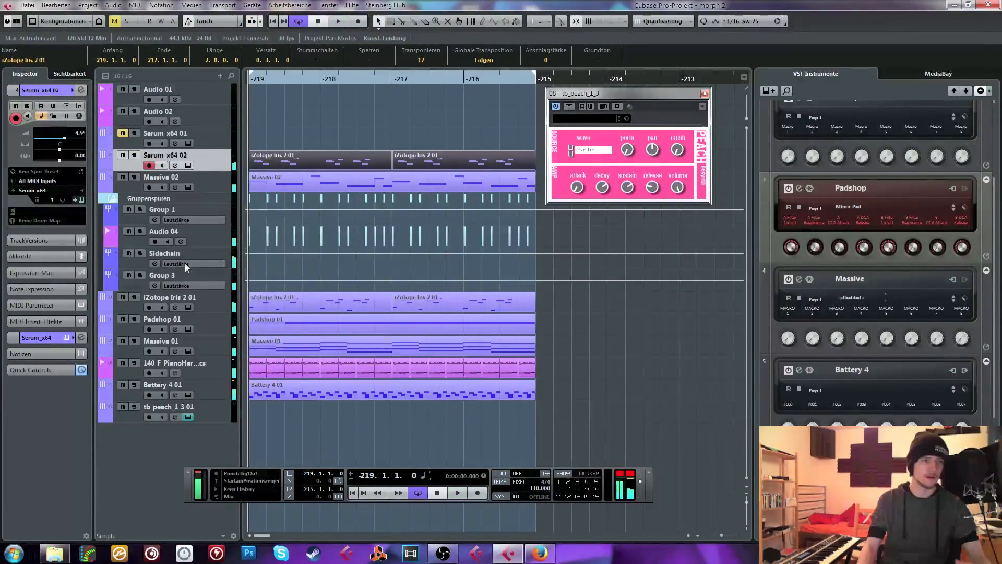
Insert FabFilter Pro-MB x64 in the first insert slot of the Stereo Out channel
click(185, 267)
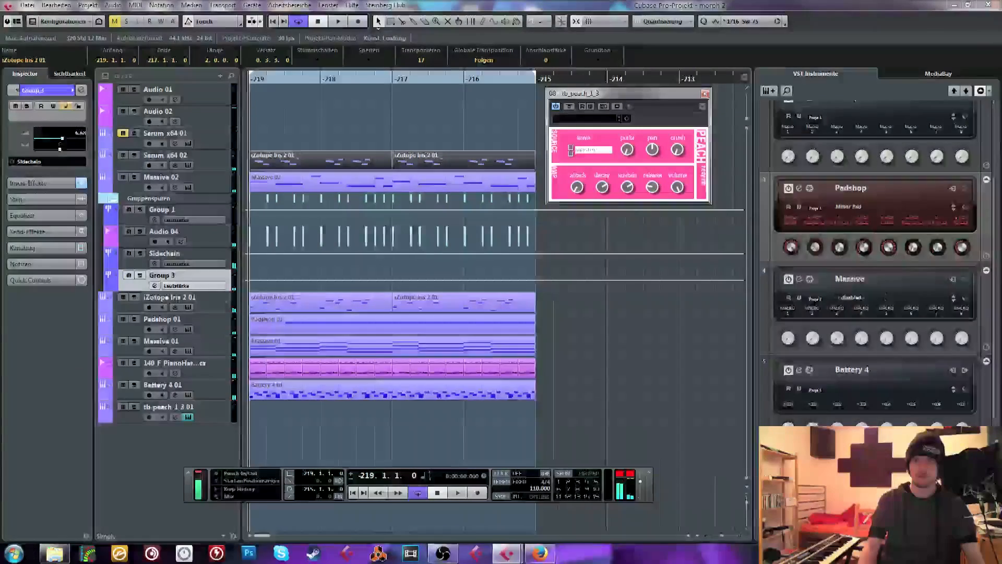
key(F3)
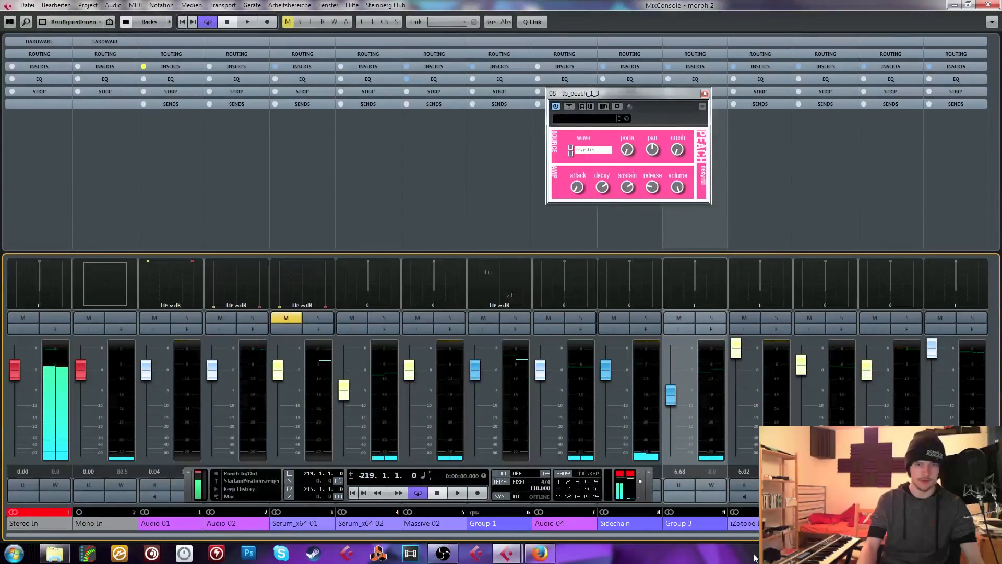
drag(752, 538, 960, 538)
click(952, 67)
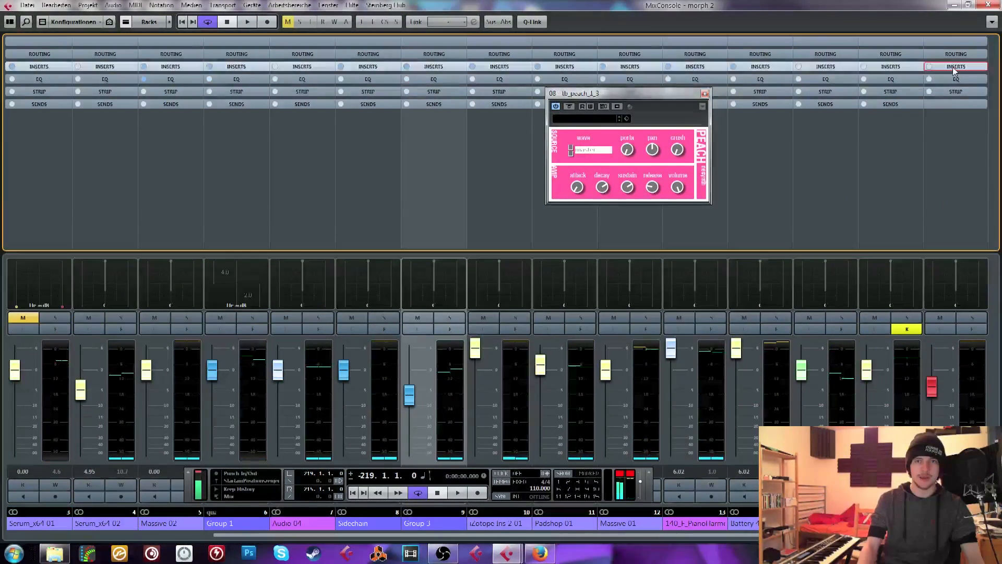
click(943, 77)
text(mb)
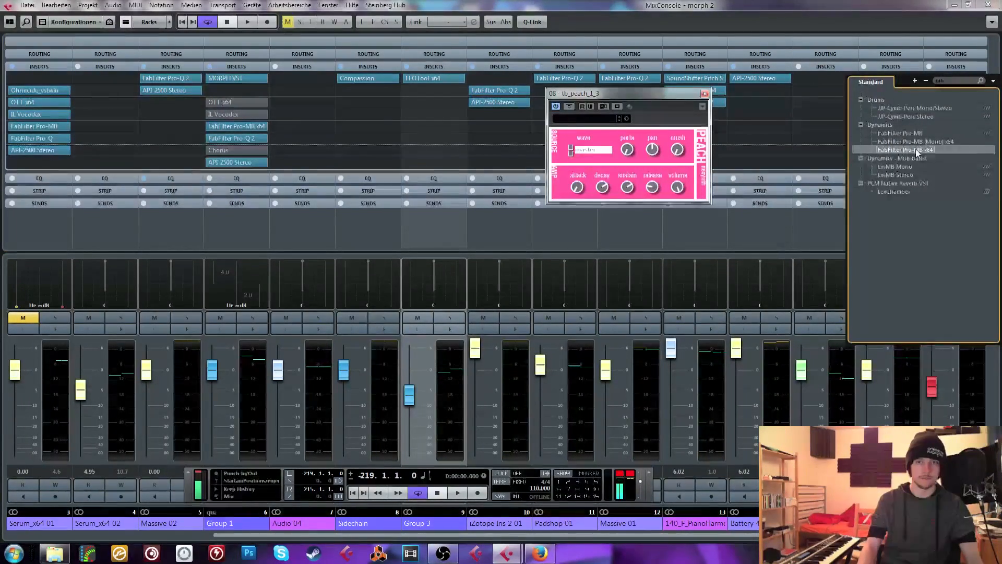
click(916, 149)
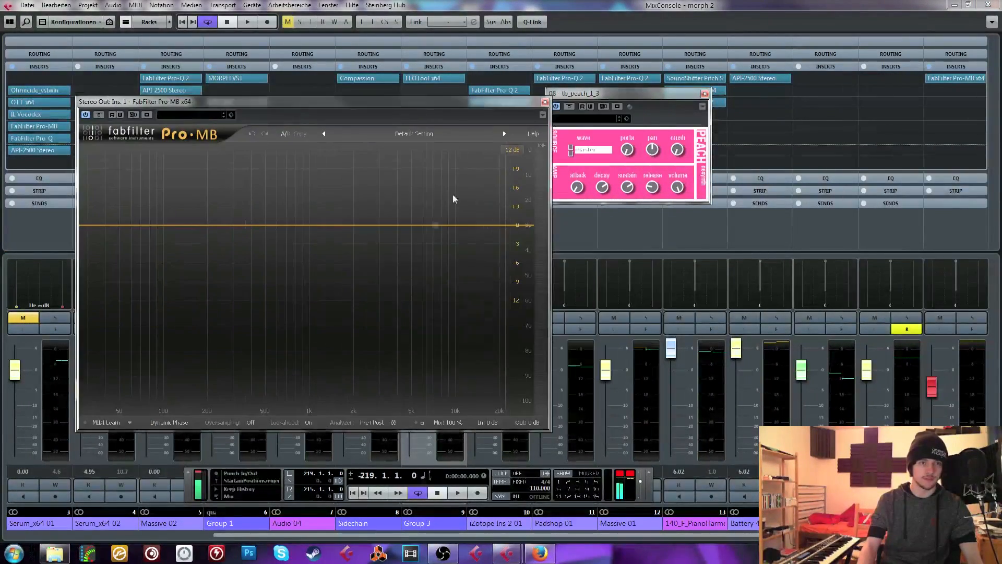
Create four Pro-MB compression bands covering the high, upper-mid, low and low-mid ranges
click(500, 225)
click(420, 226)
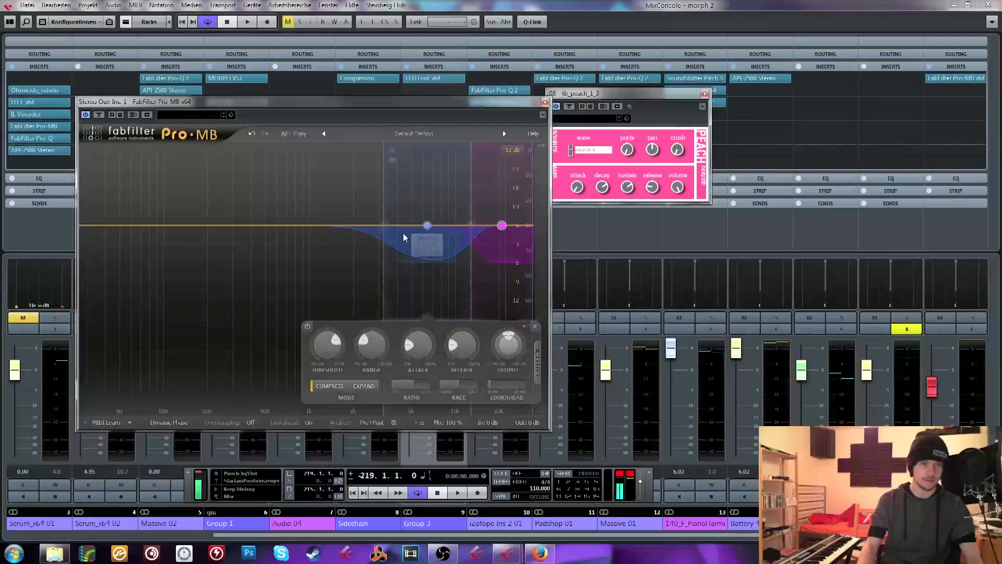
click(125, 225)
click(228, 225)
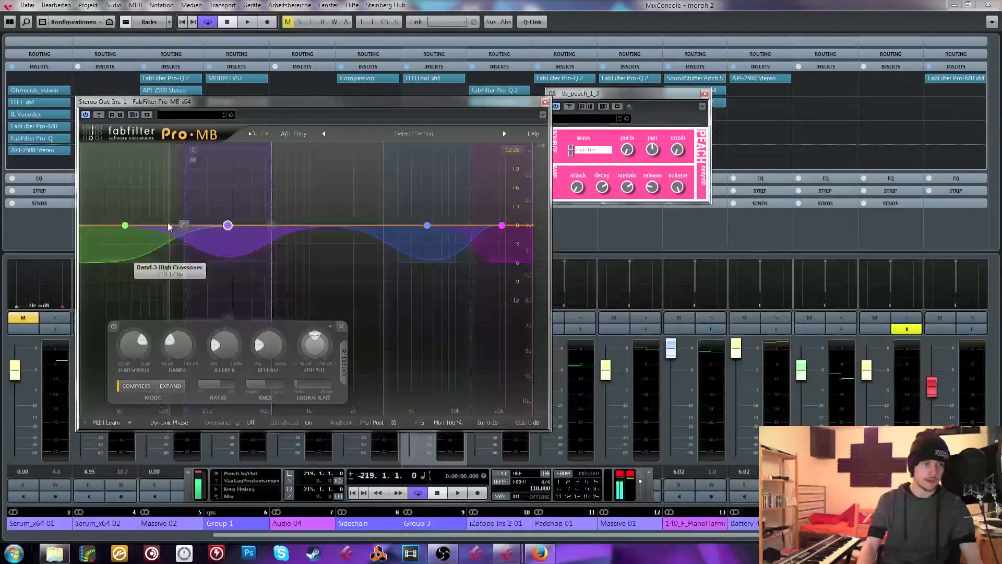
Join the four Pro-MB bands with crossovers at about 200 Hz, 1 kHz and 5 kHz
drag(184, 225, 200, 227)
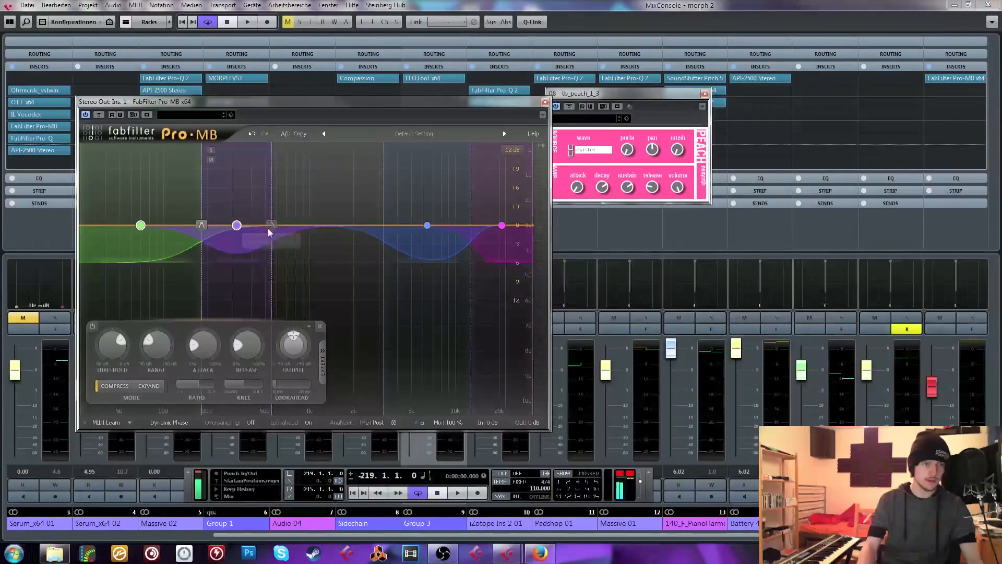
drag(270, 226, 314, 224)
drag(383, 223, 310, 225)
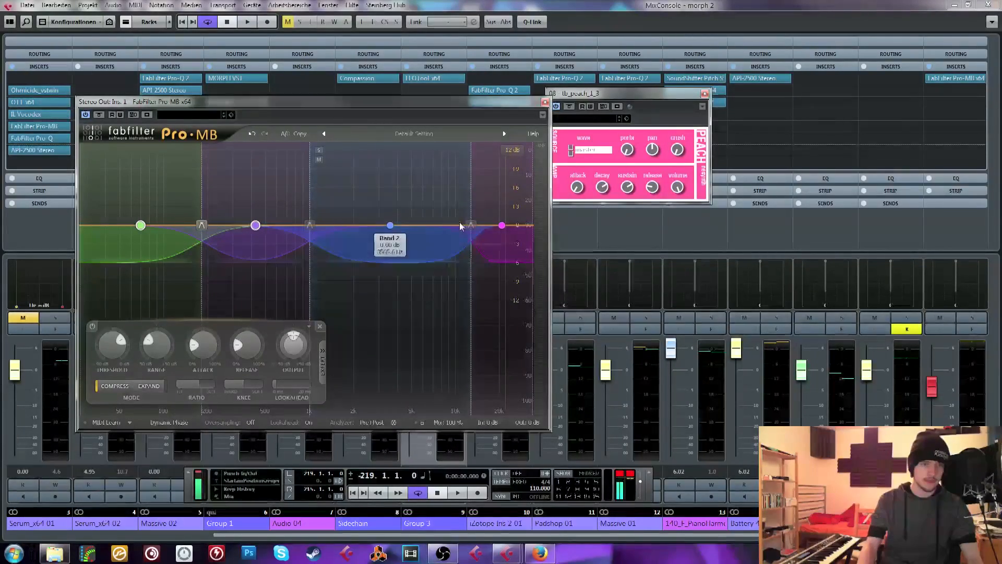
drag(471, 225, 414, 224)
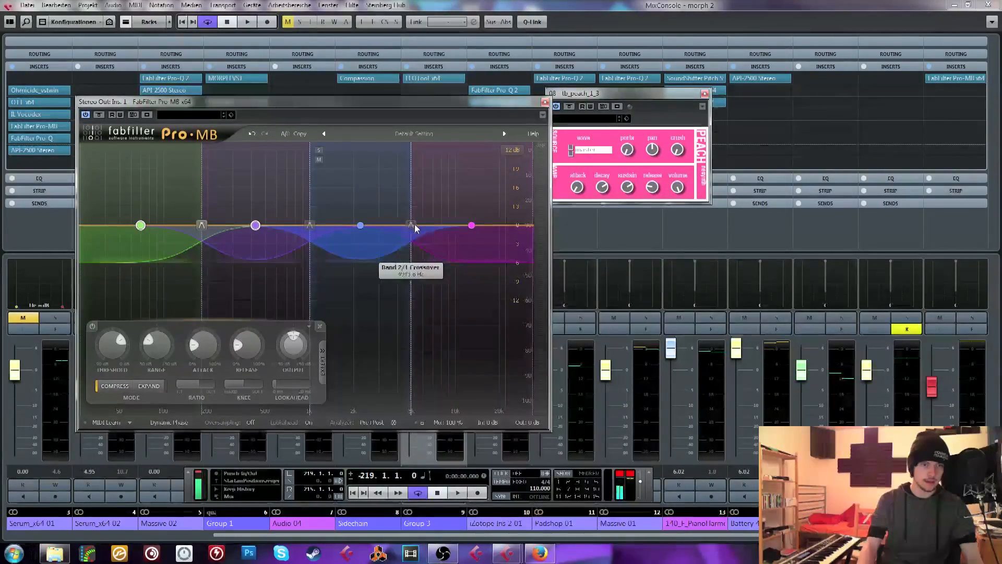
Audition the loop briefly through Pro-MB, close the mixer and return the playhead to bar -219
key(space)
key(space)
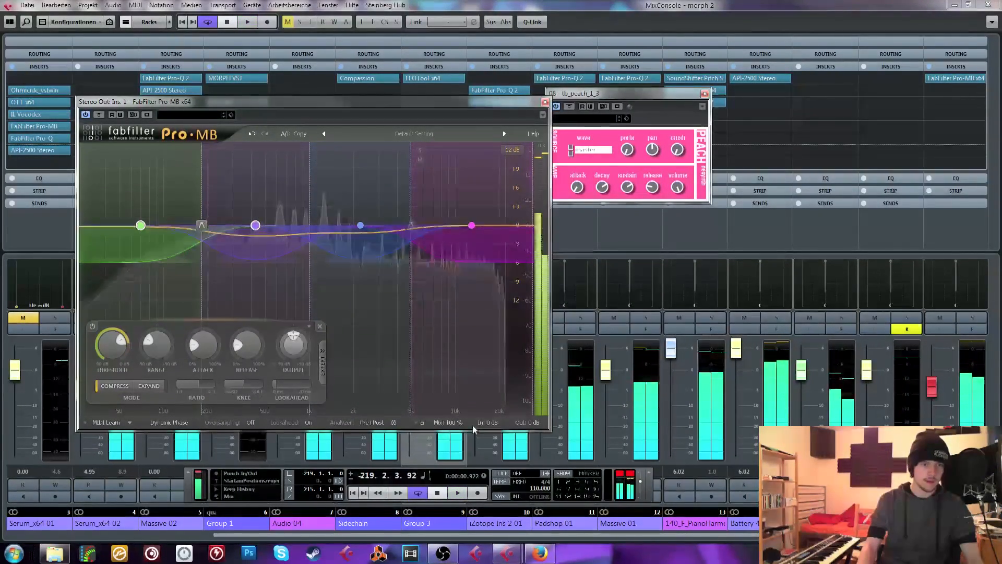
click(453, 287)
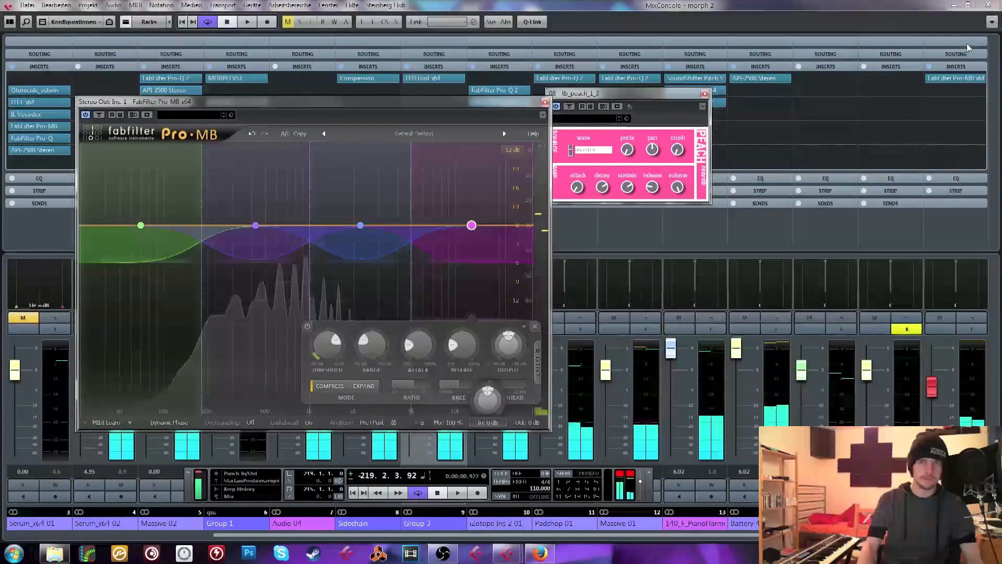
click(988, 4)
click(260, 81)
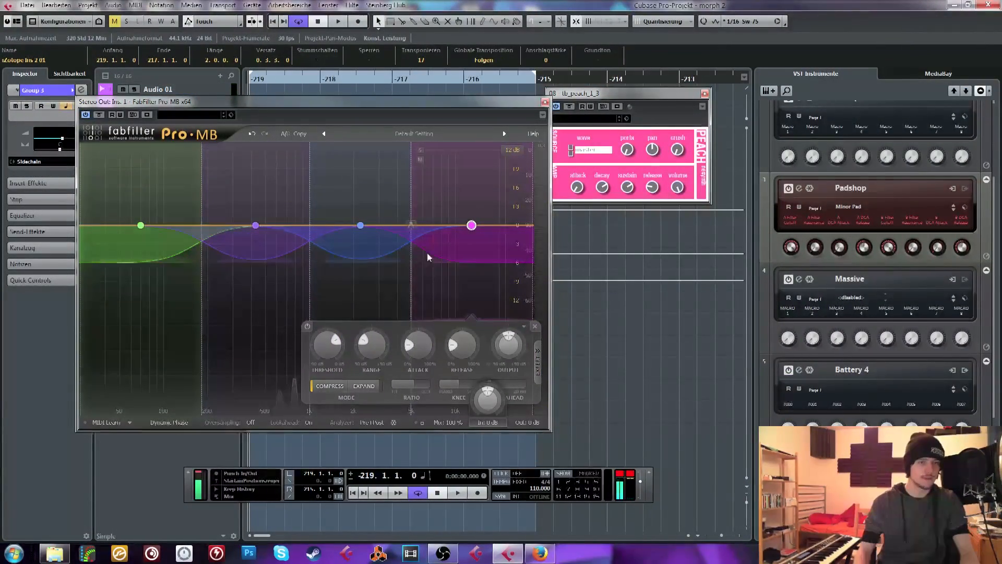
Delete the highest Pro-MB band, add it again, audition the loop and return the playhead to its start
click(534, 326)
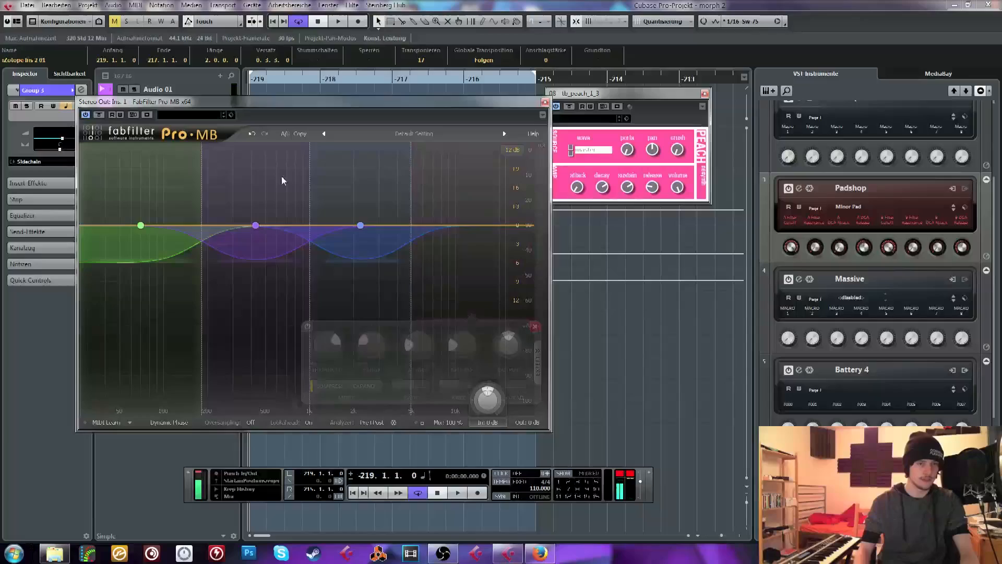
click(470, 223)
key(space)
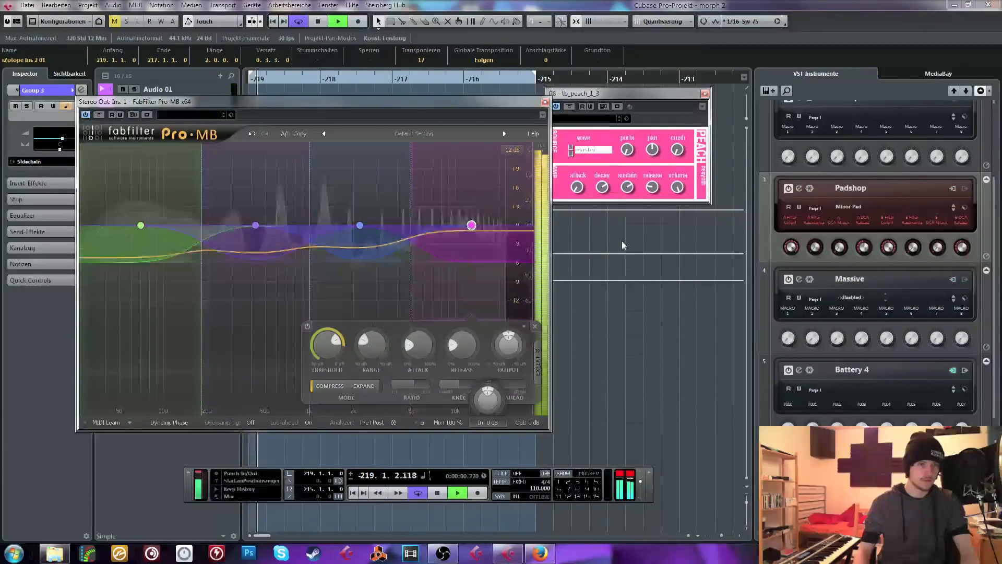
key(space)
drag(272, 77, 237, 80)
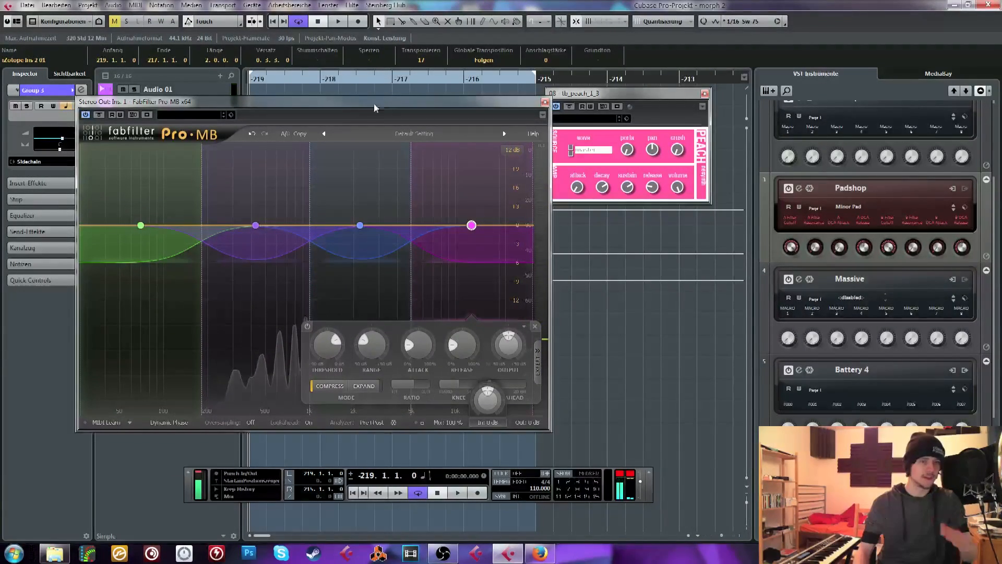
Set Pro-MB's input level to -12 dB and output level to +12 dB, auditioning the loop and returning to bar -219
mouse_move(488, 401)
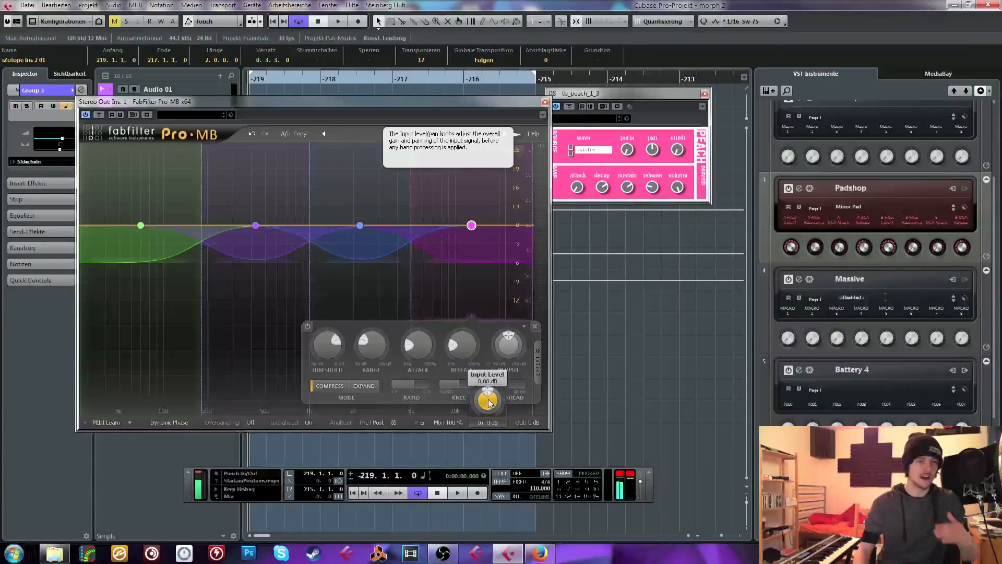
drag(486, 407, 490, 417)
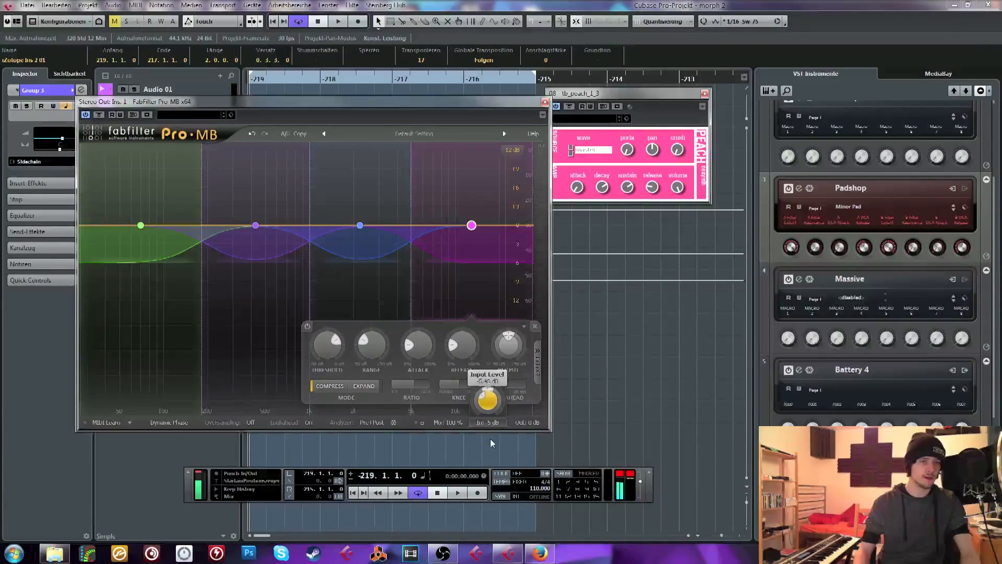
click(579, 340)
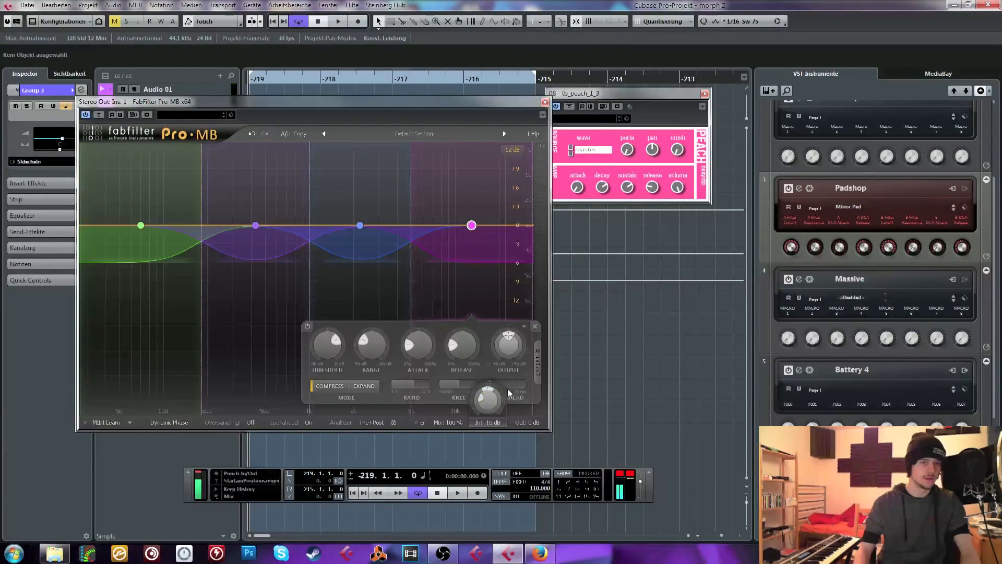
key(space)
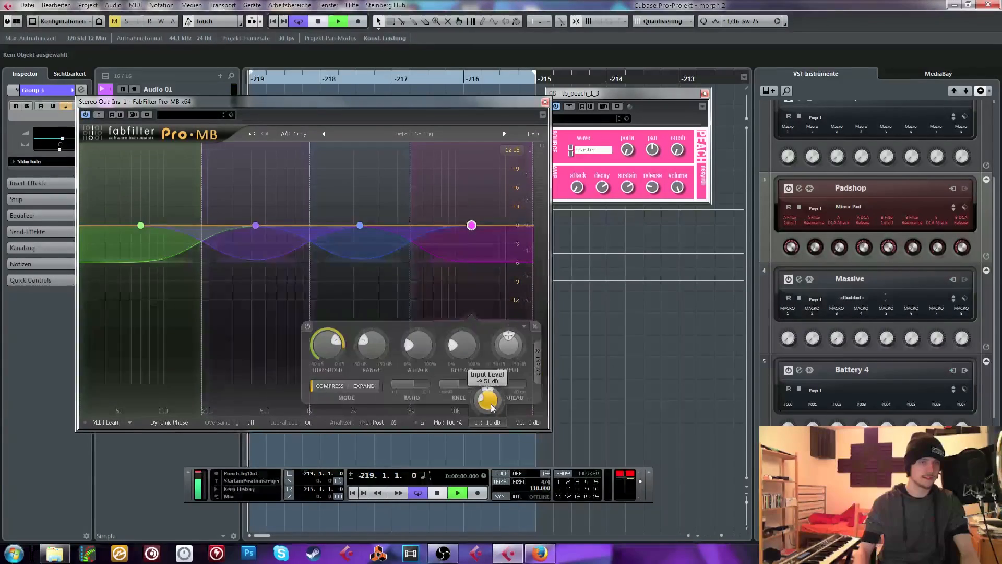
mouse_move(490, 407)
mouse_down()
mouse_move(490, 422)
mouse_move(532, 381)
mouse_move(489, 408)
mouse_up()
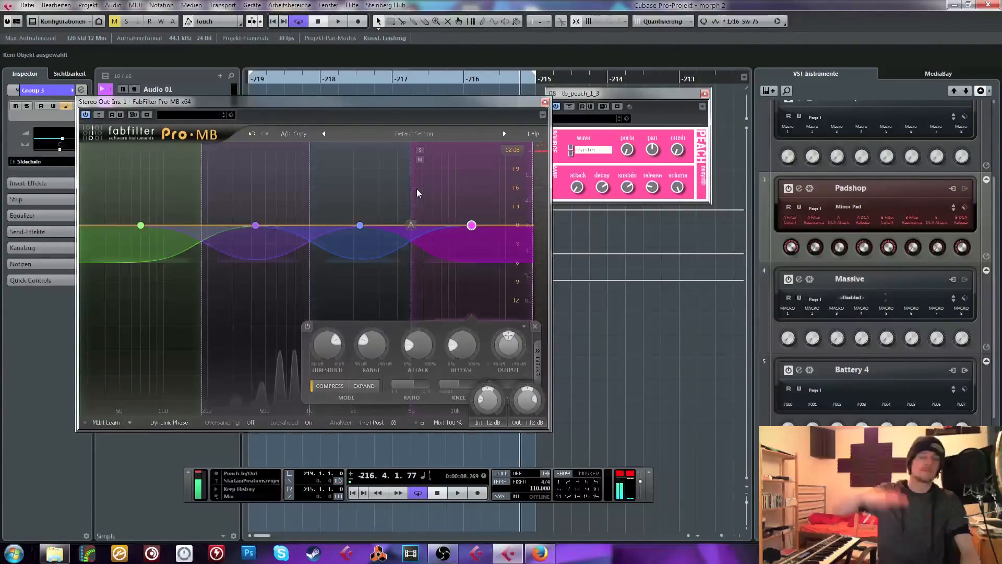
key(space)
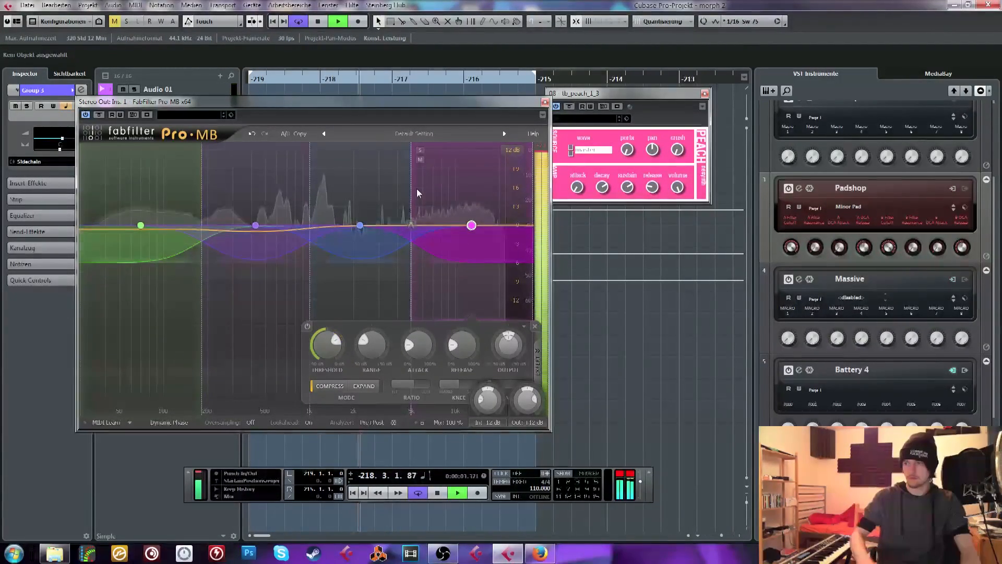
key(space)
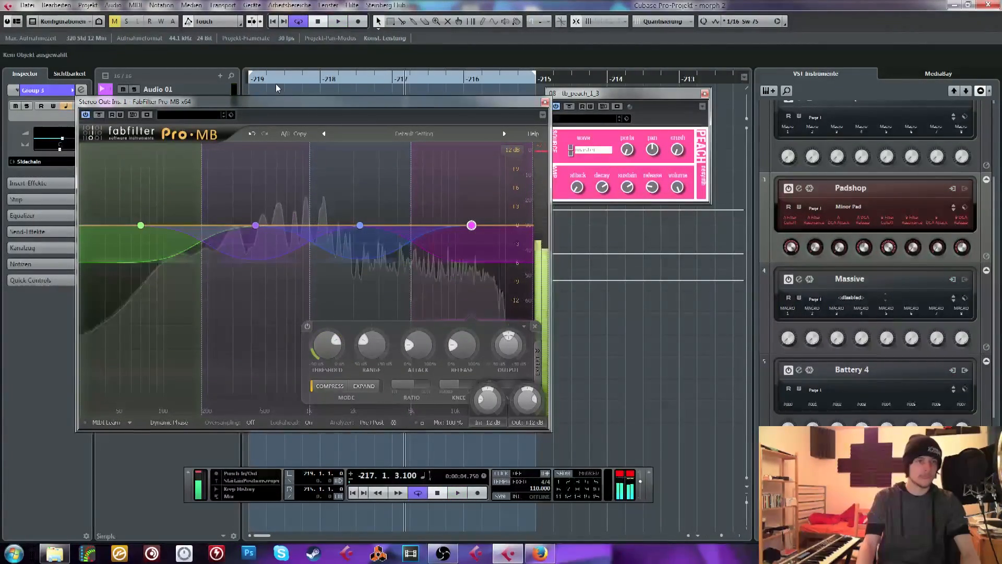
click(268, 81)
Move the Pro-MB window aside, lower the crossover between the two lowest bands slightly and close the plug-in
drag(274, 101, 342, 101)
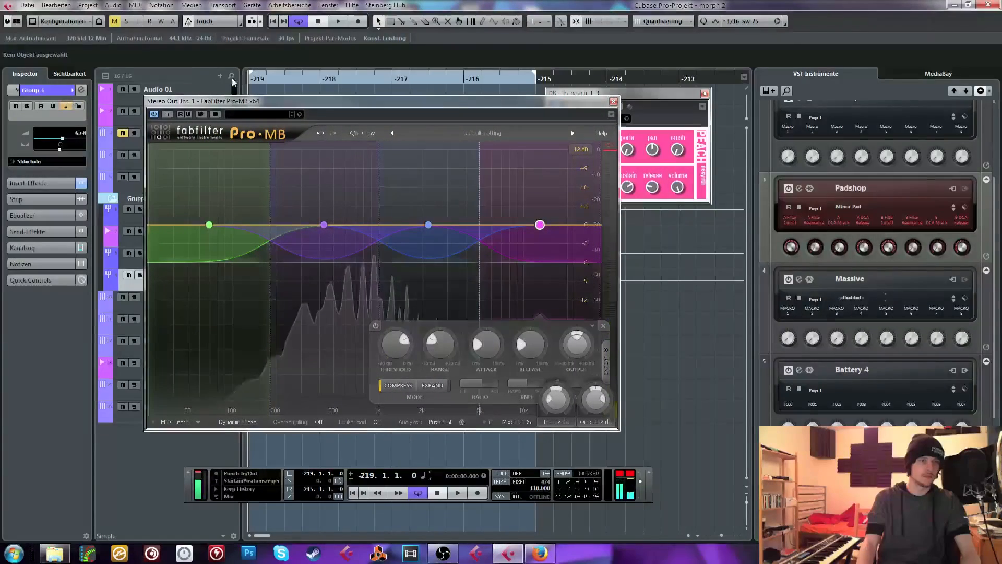
drag(269, 225, 267, 225)
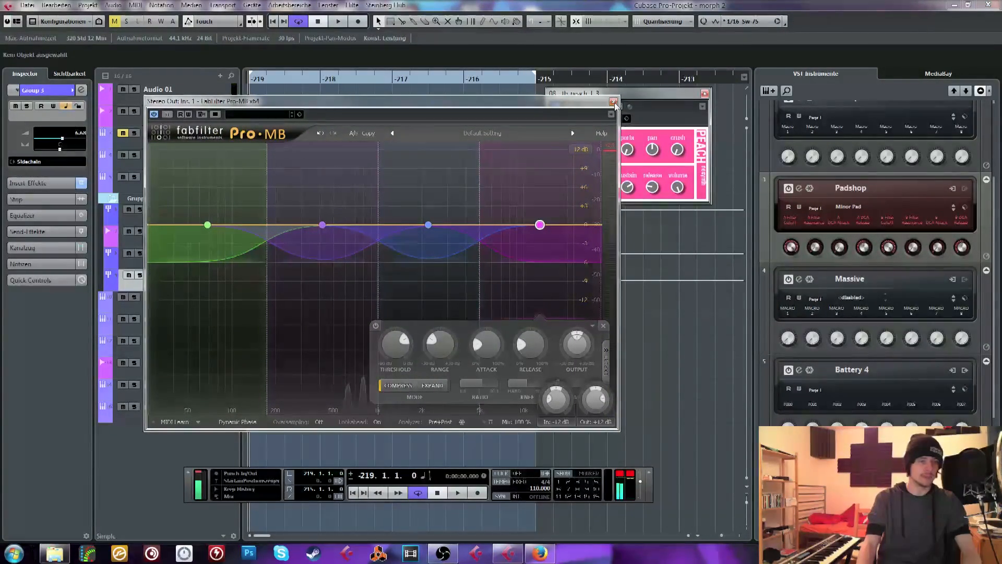
click(613, 102)
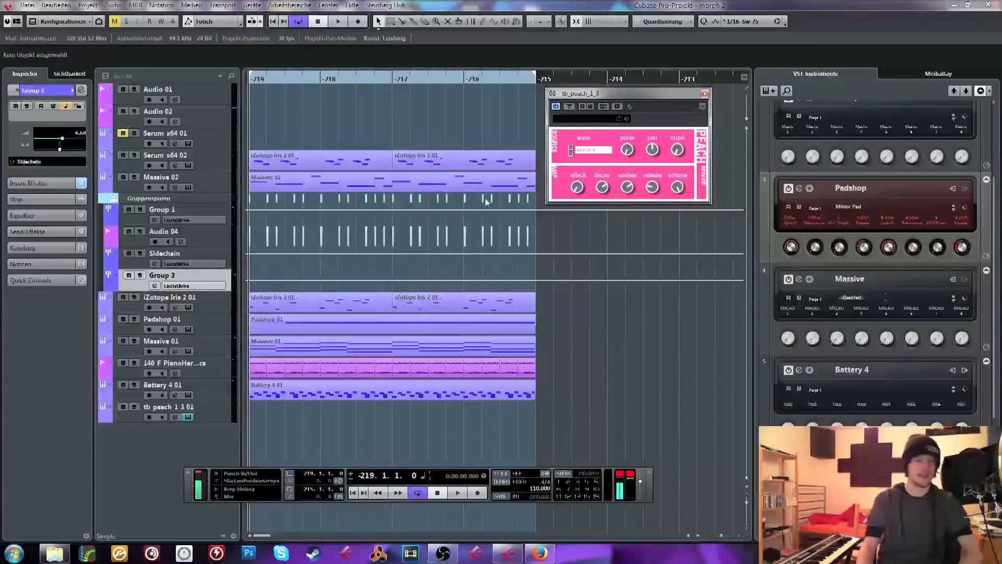
Add a new instrument track using the Massive synthesizer
click(769, 96)
click(184, 243)
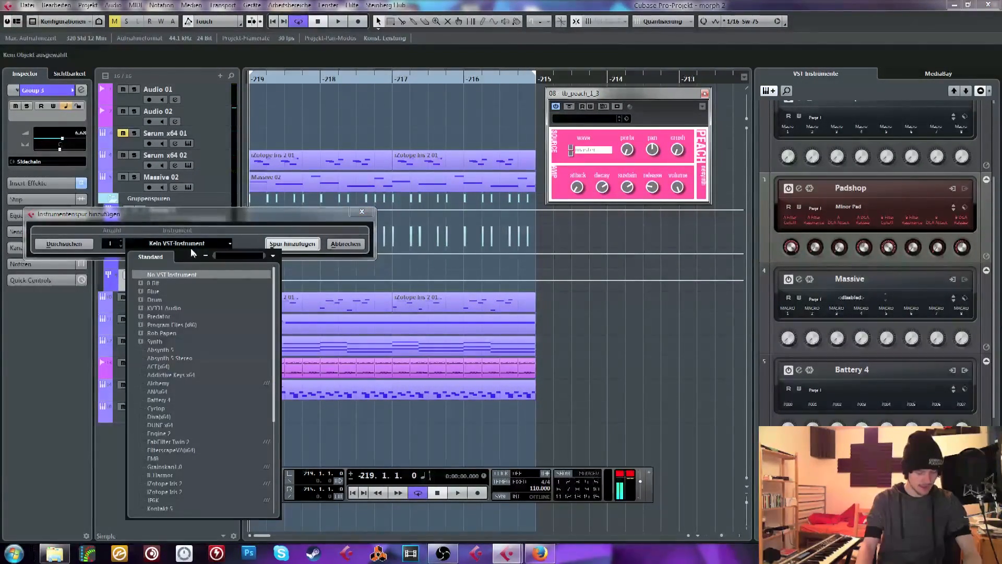
text(mass)
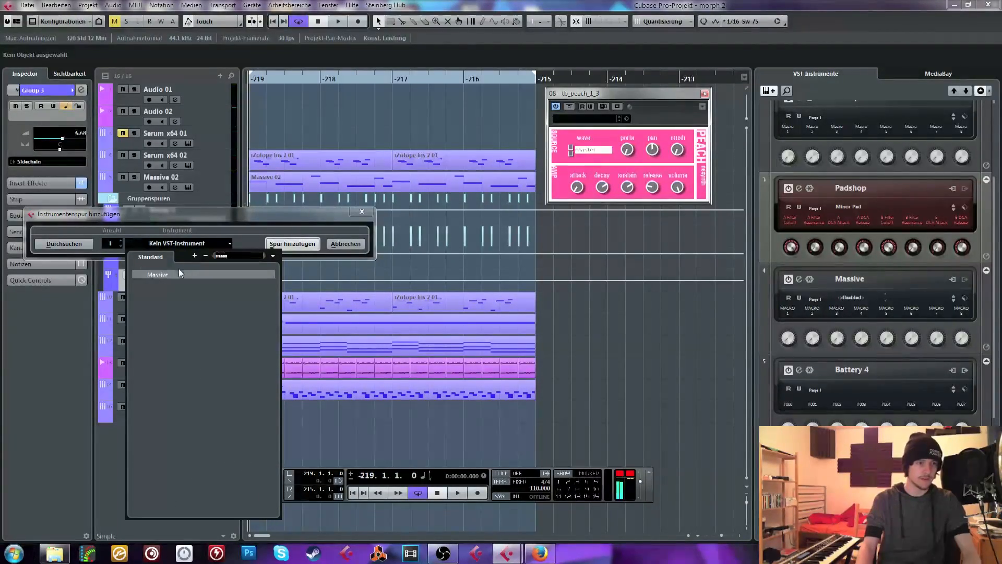
click(157, 274)
click(292, 243)
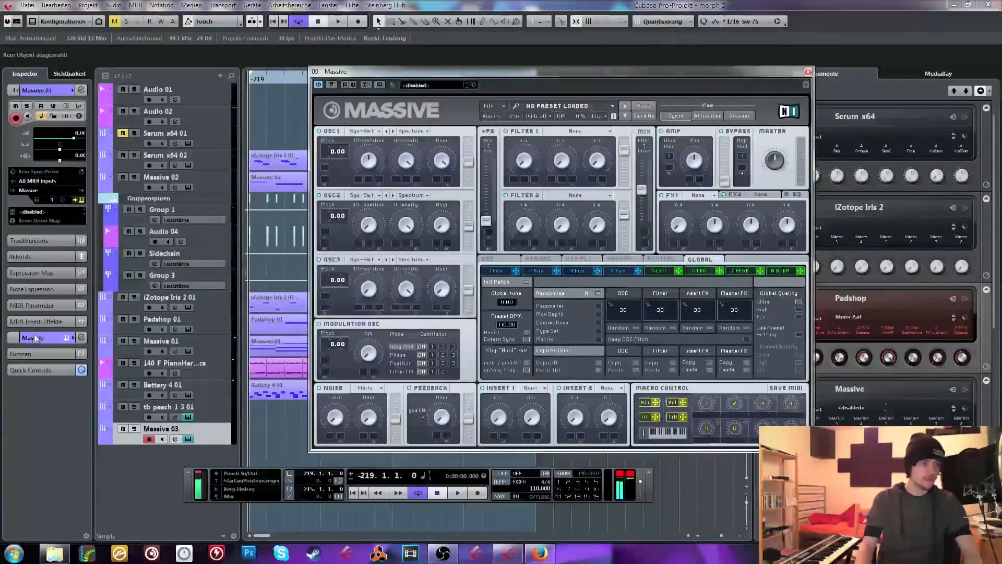
Insert FabFilter Pro-Q 2 as the first audio insert on the Massive 03 track
click(43, 336)
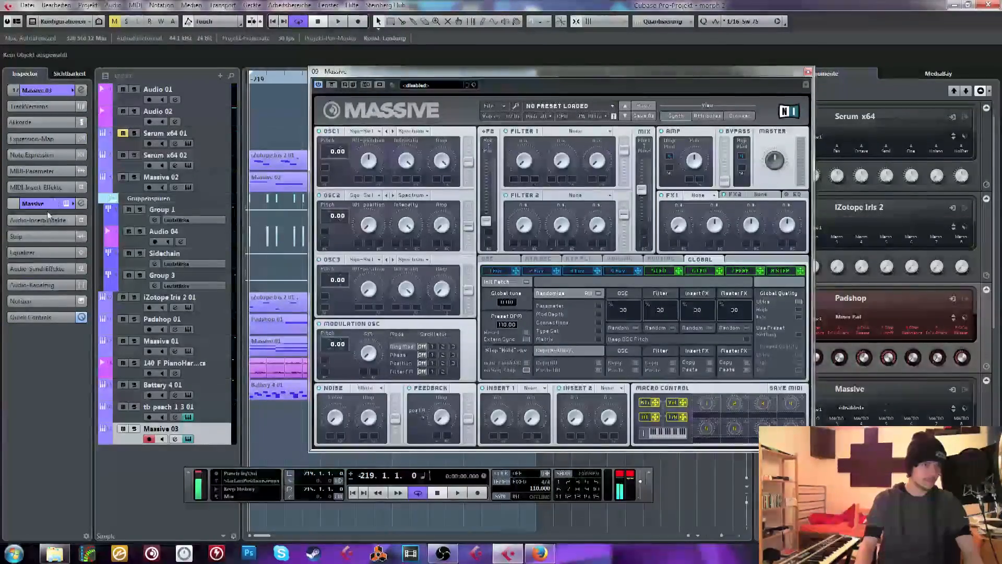
click(39, 240)
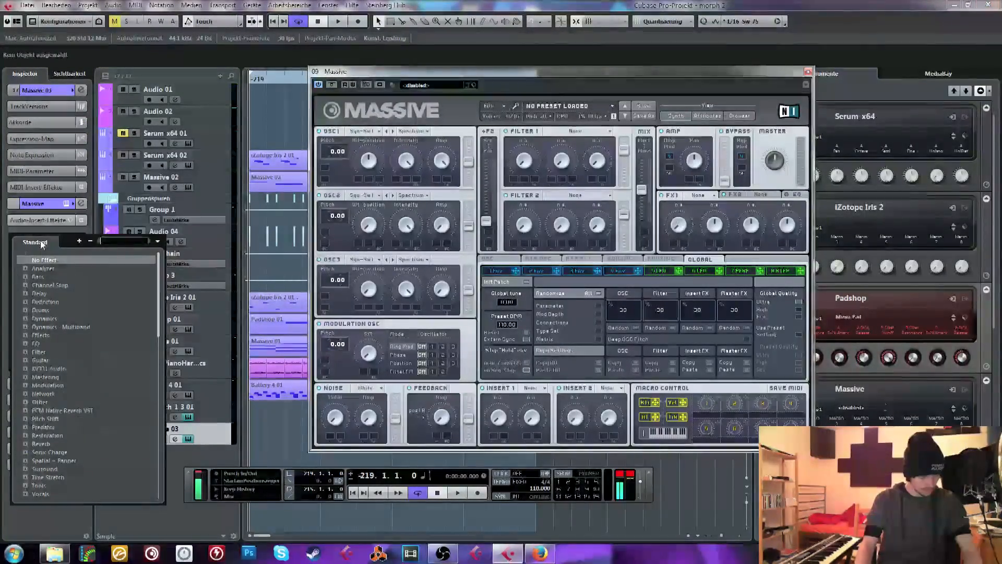
text(eq)
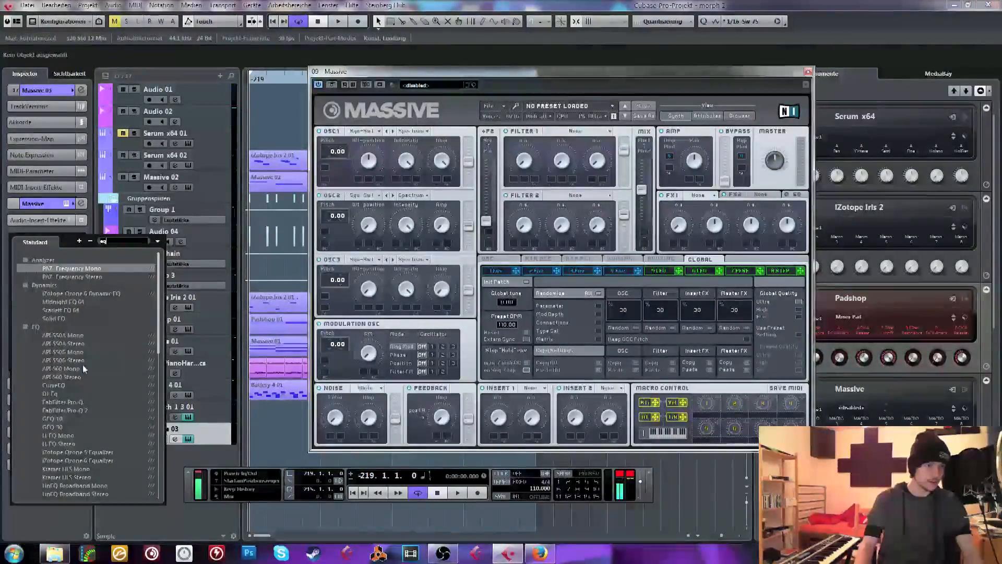
click(74, 411)
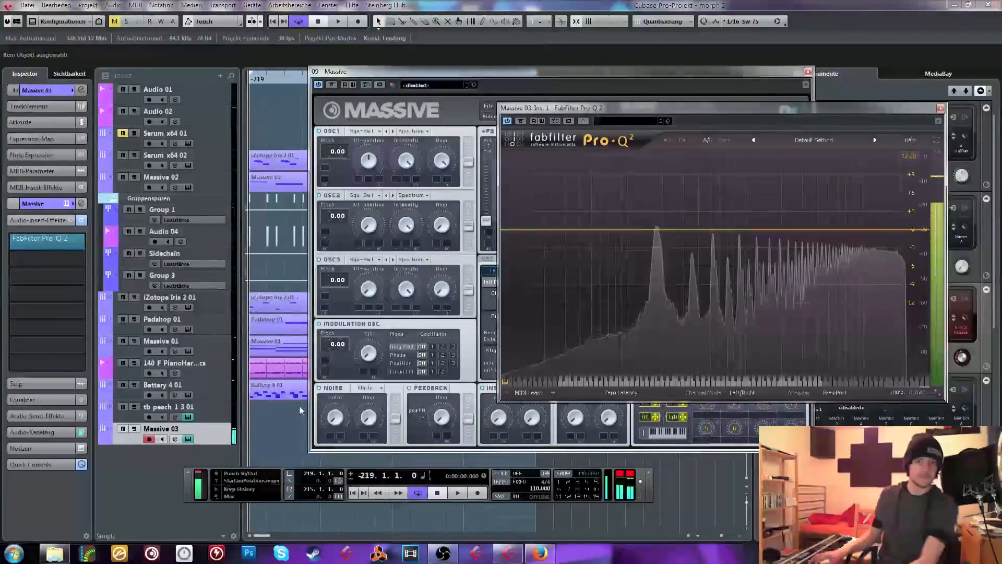
Insert the API-2500 Stereo compressor after Pro-Q 2 on the Massive 03 track
click(33, 255)
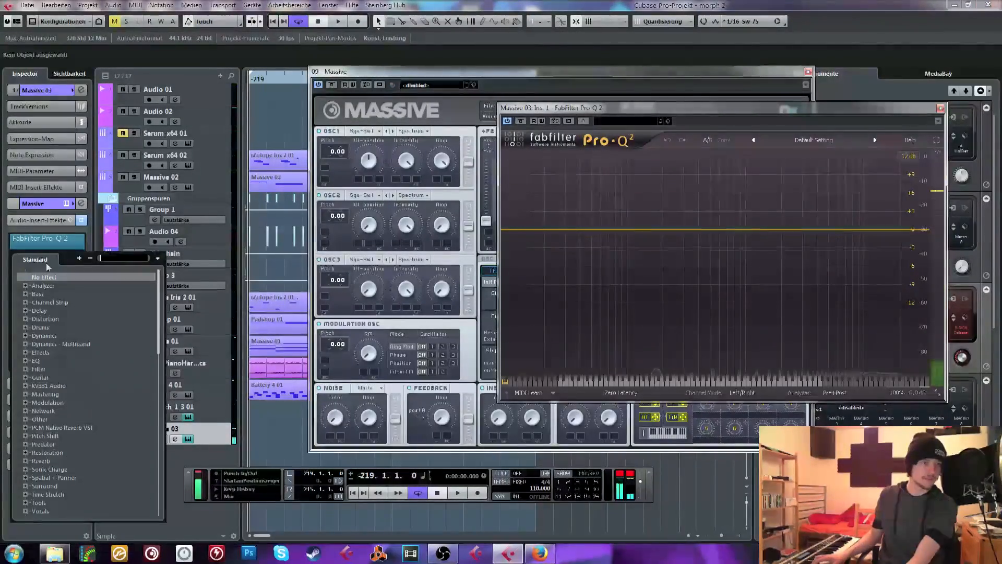
text(api)
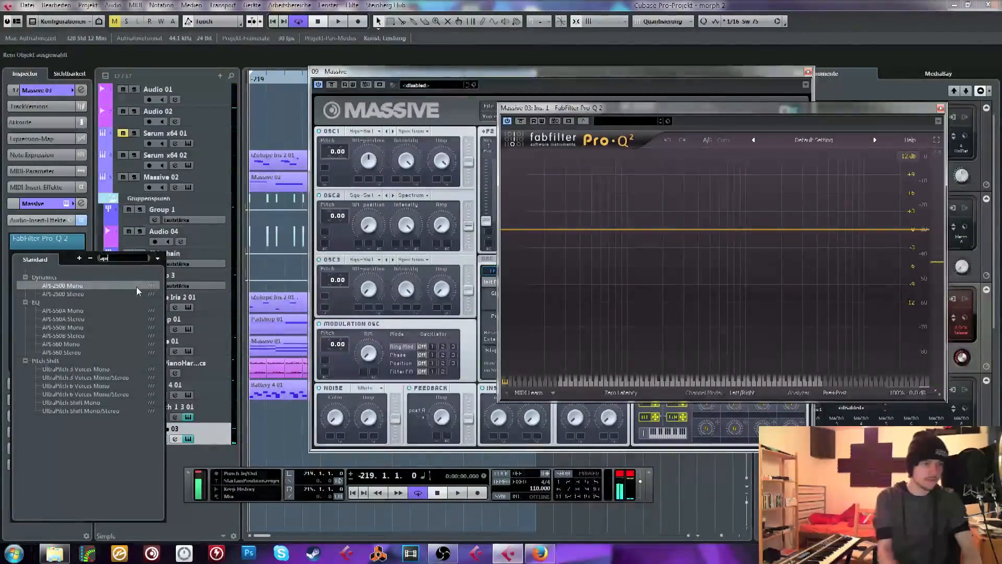
click(91, 293)
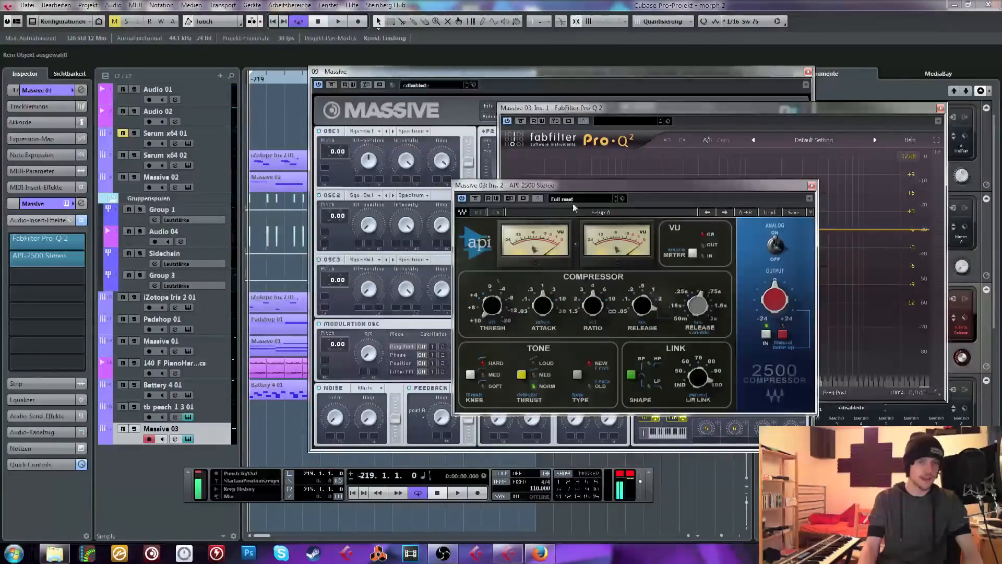
Load a factory preset in the API-2500, raise its output gain and adjust the threshold while playing notes
drag(345, 198, 294, 194)
click(492, 213)
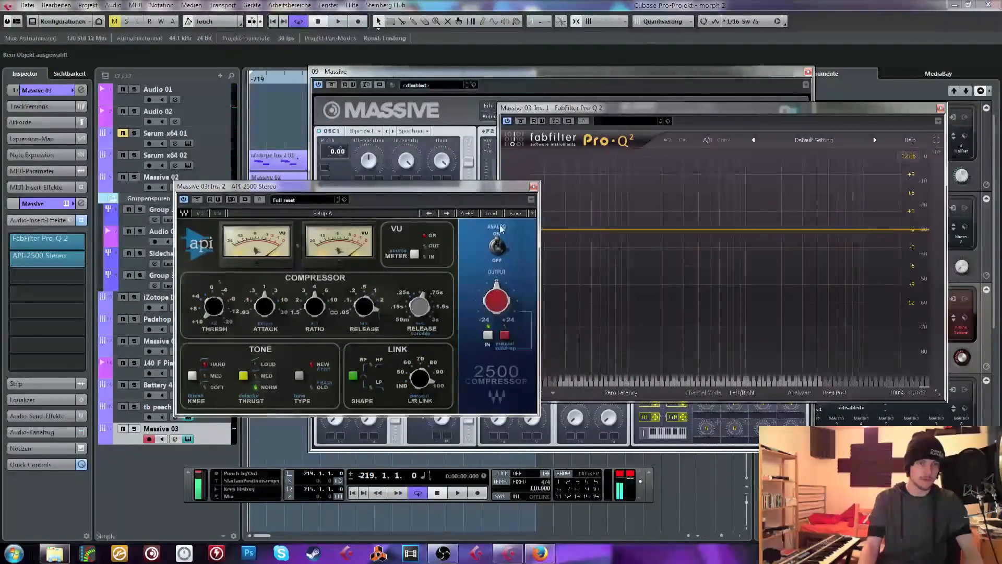
click(528, 293)
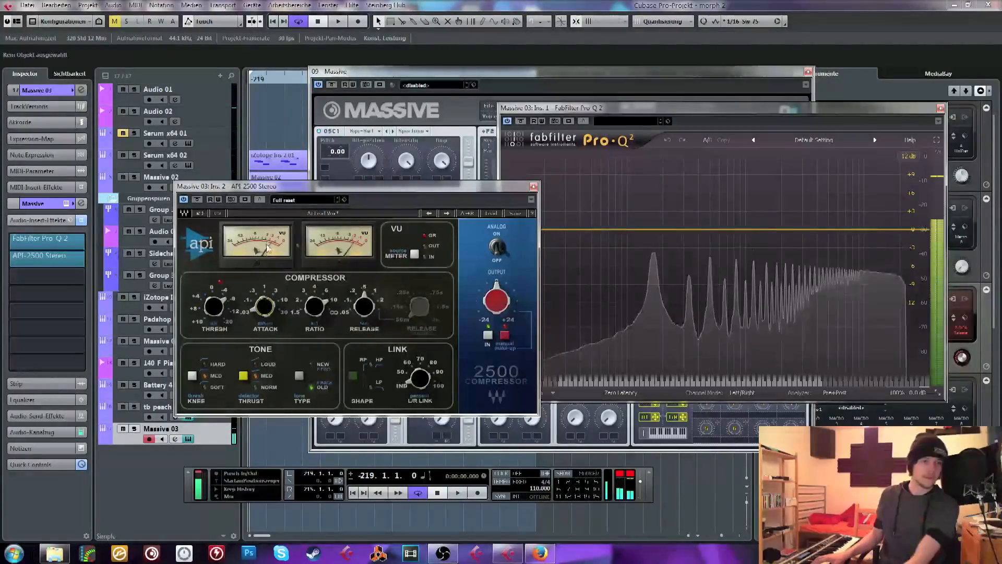
drag(495, 308, 490, 279)
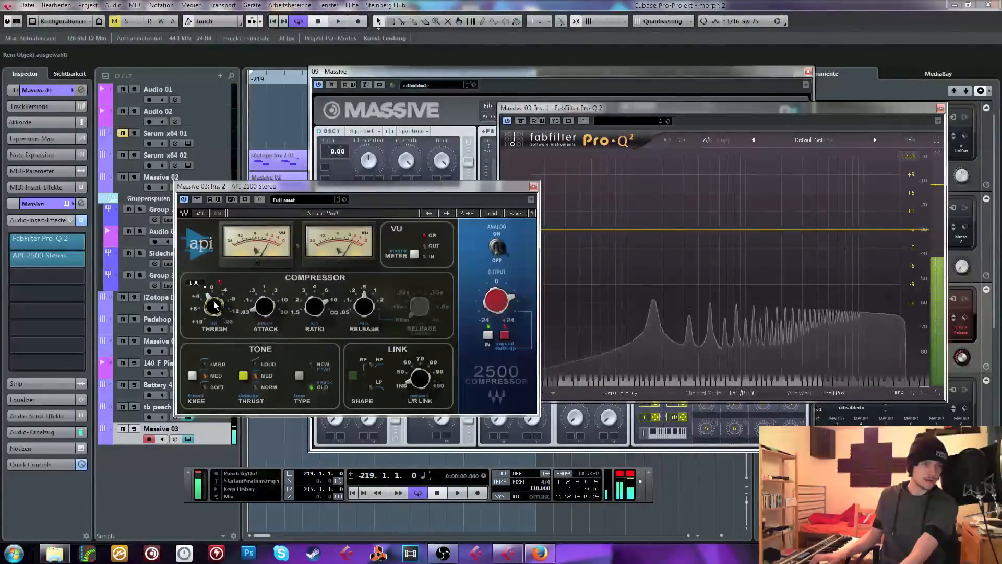
mouse_move(214, 307)
mouse_down()
mouse_move(214, 298)
mouse_move(208, 305)
mouse_up()
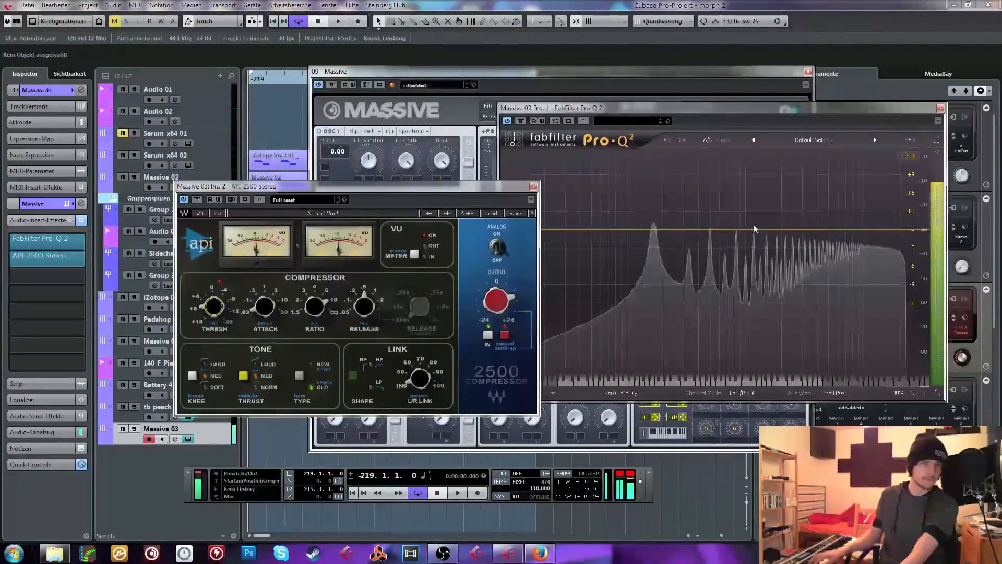
Add a +30 dB bell band at about 77 Hz in Pro-Q 2 and narrow its Q to about 2.5
click(604, 231)
drag(607, 215, 610, 155)
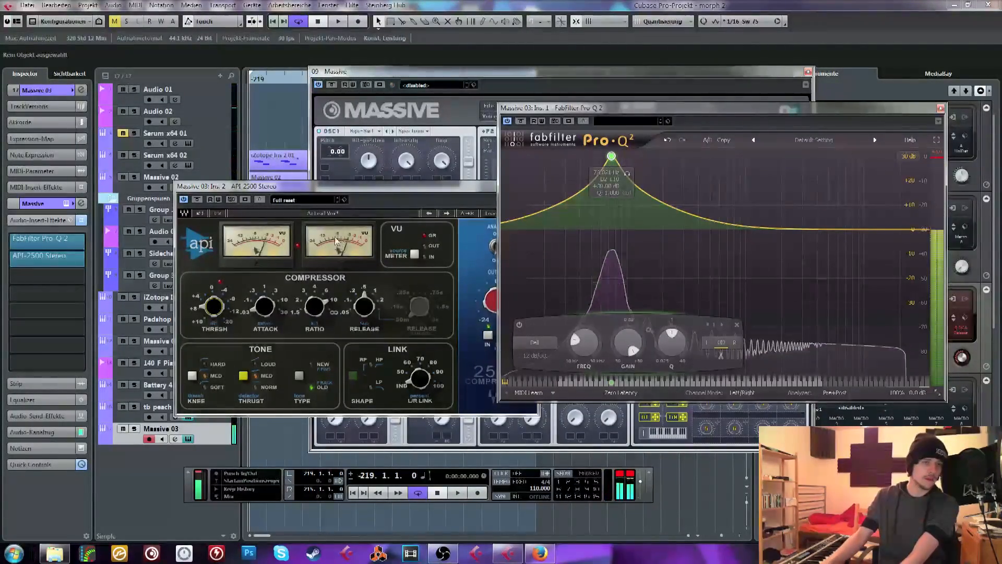
drag(678, 350, 678, 326)
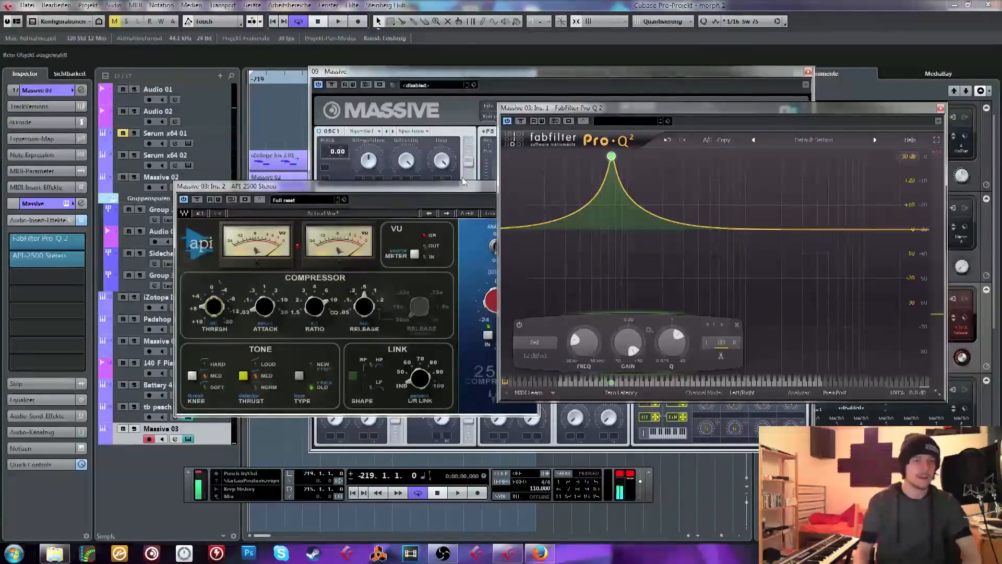
Mute the tb_peach and Massive 03 tracks and close the API-2500, Pro-Q 2 and Massive windows
drag(409, 188, 260, 200)
click(386, 199)
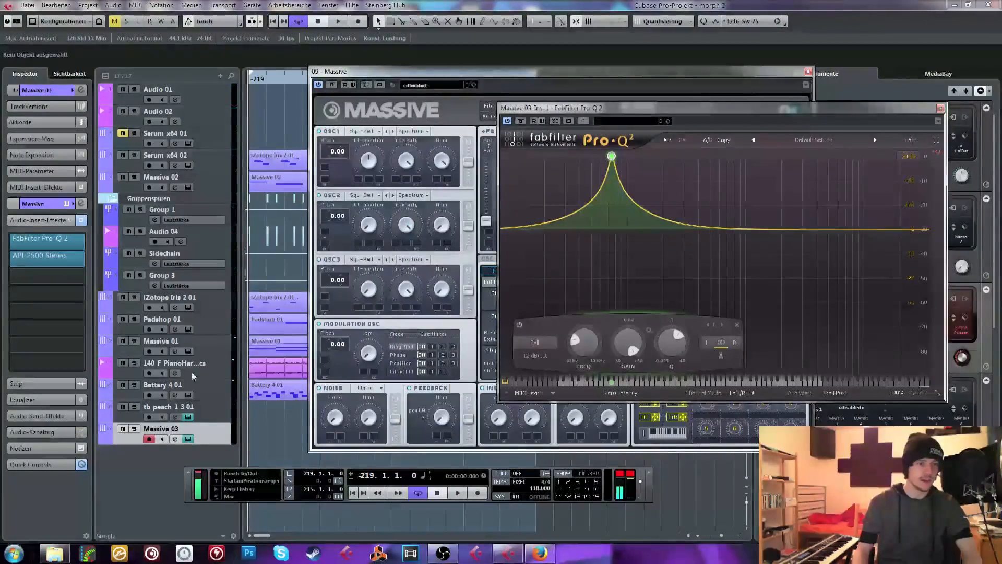
click(125, 415)
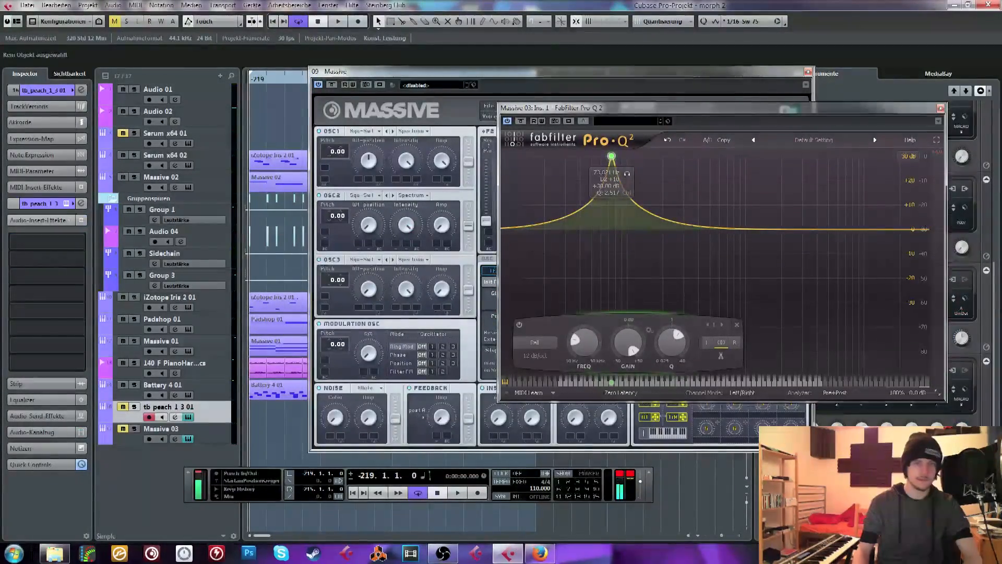
click(940, 108)
click(808, 71)
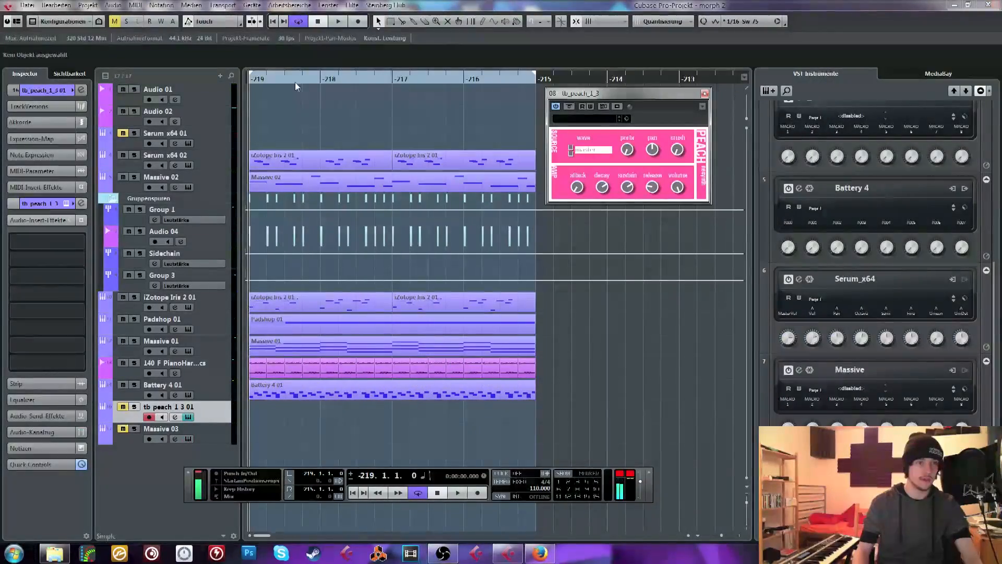
Insert iZotope Ozone 6 after Pro-MB on the stereo output, move its window and dismiss the preset manager
key(F3)
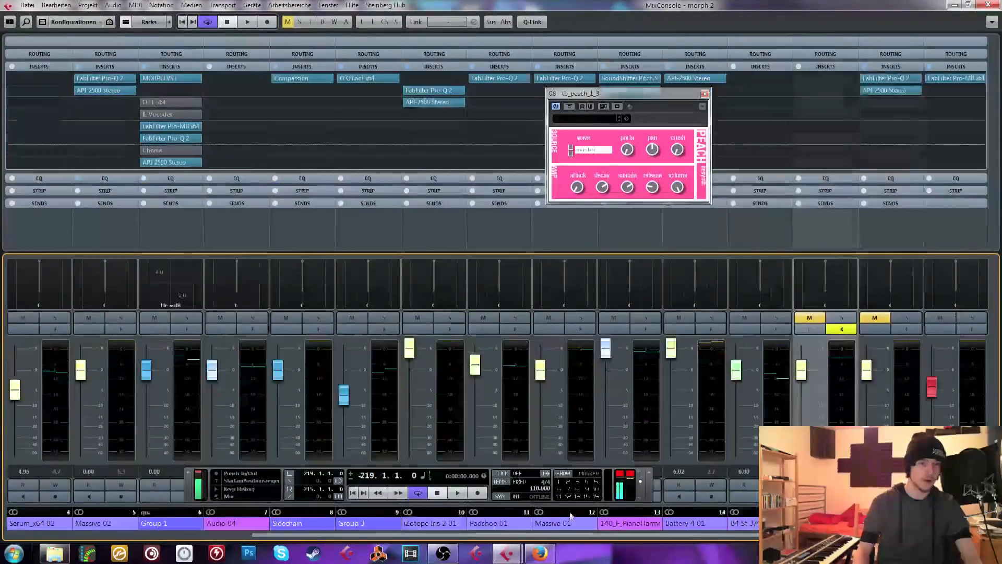
click(949, 92)
text(ozone)
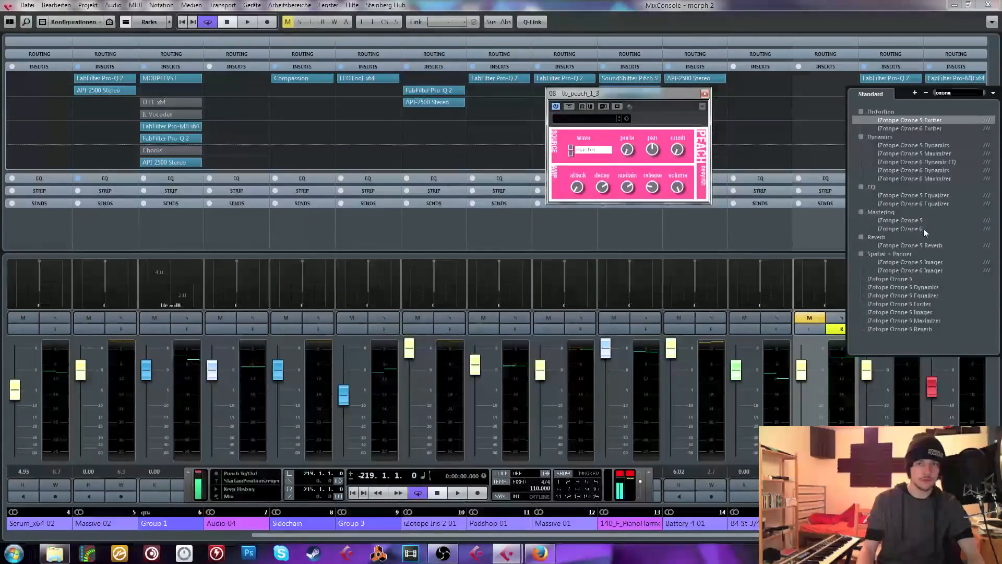
click(915, 228)
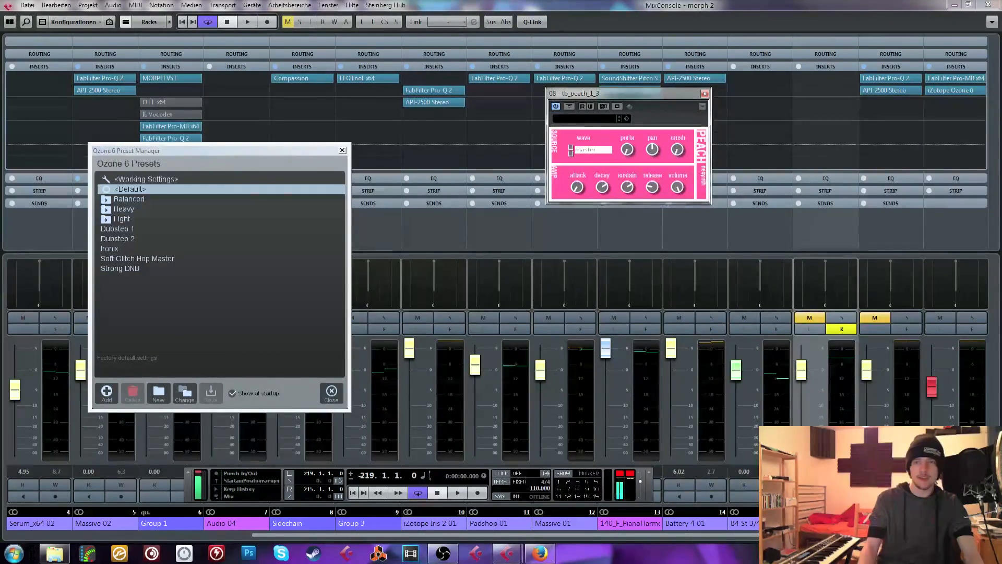
drag(674, 111, 550, 69)
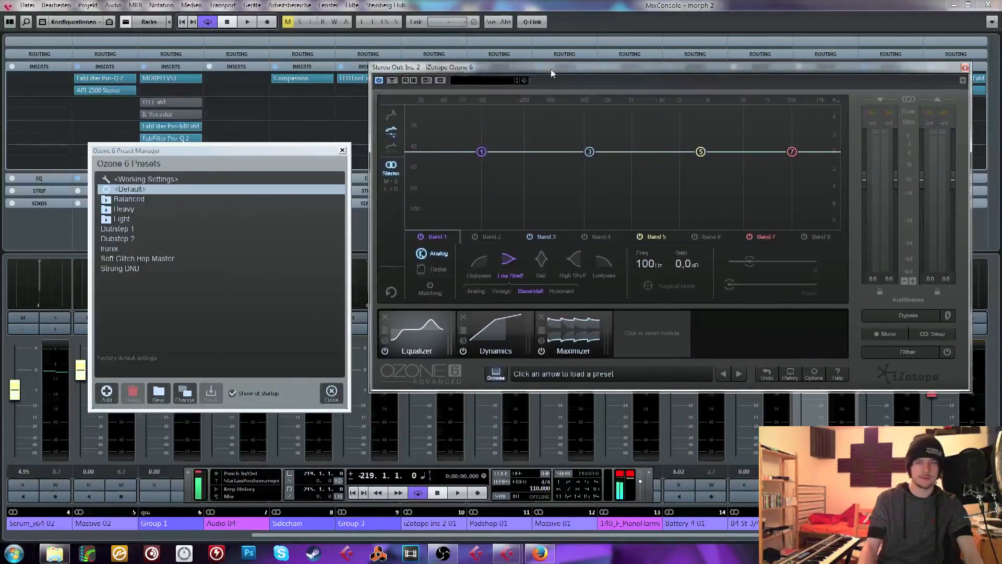
click(342, 150)
Compare the Equalizer and Dynamics modules in Ozone 6 by viewing them alternately
click(412, 337)
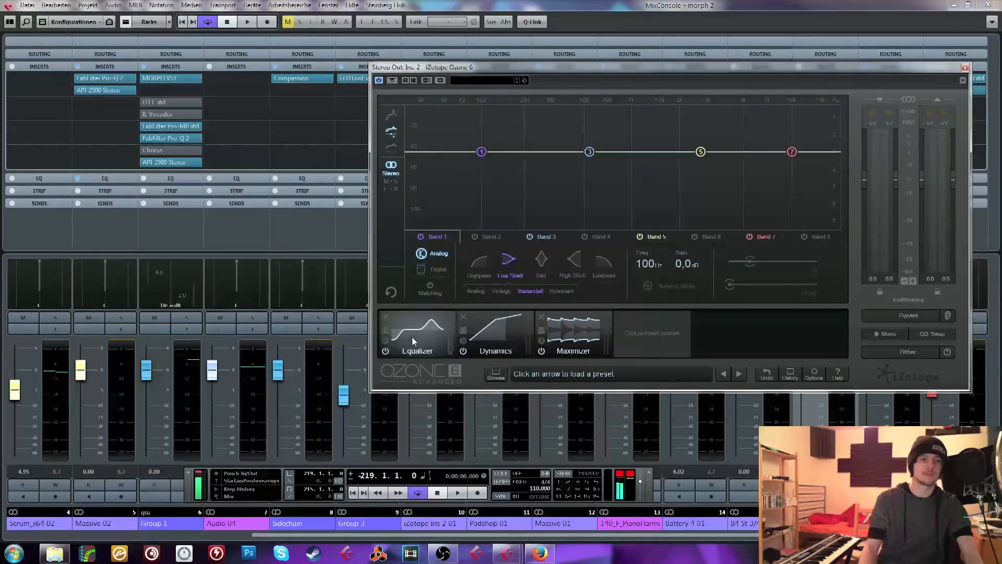
click(482, 335)
click(420, 334)
click(484, 328)
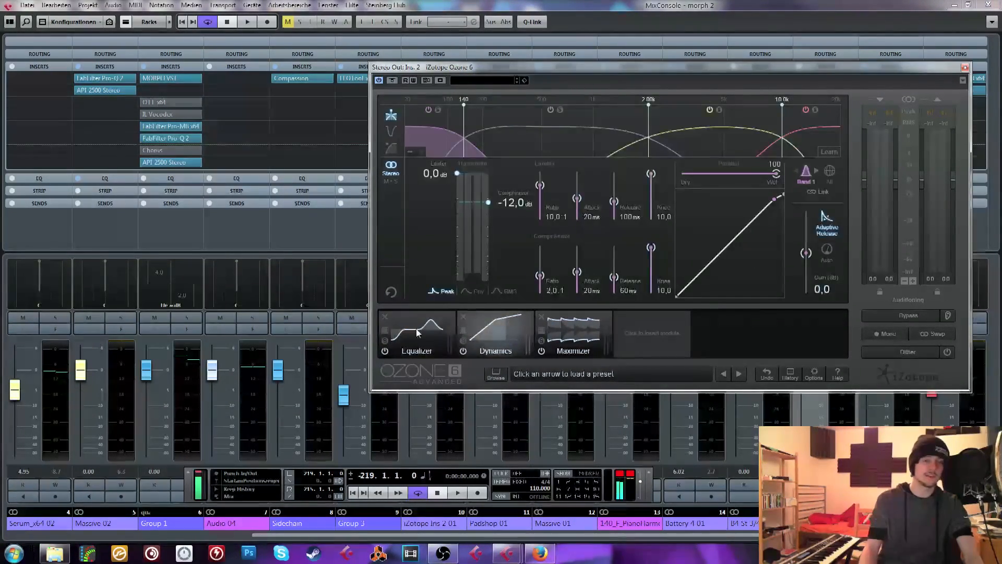
click(418, 333)
click(475, 330)
click(421, 333)
click(508, 330)
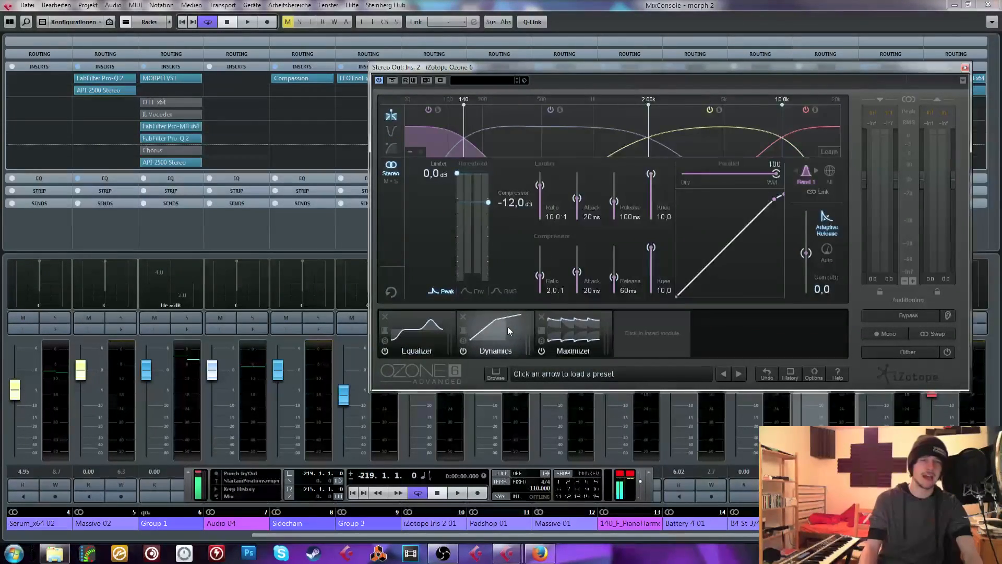
click(433, 333)
Add an Imager module to Ozone 6 between Equalizer and Dynamics, show the Dynamics settings and close the mixer
click(662, 327)
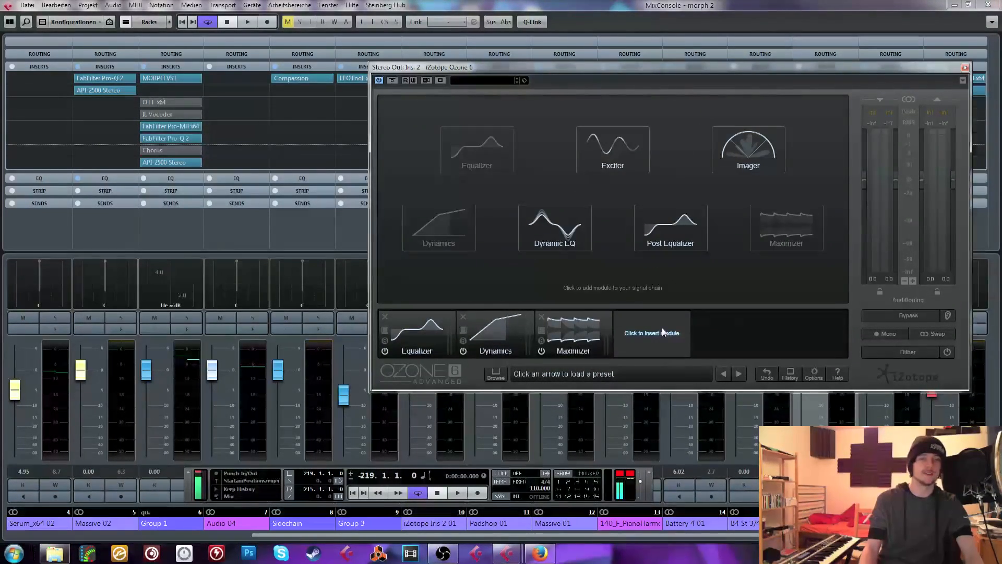
click(748, 149)
drag(648, 334, 493, 350)
click(589, 336)
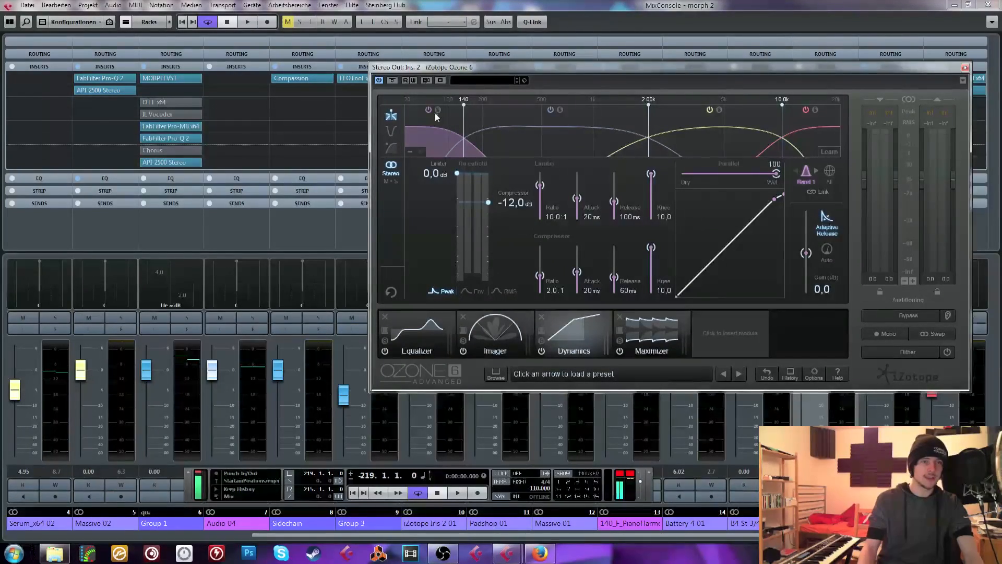
click(984, 4)
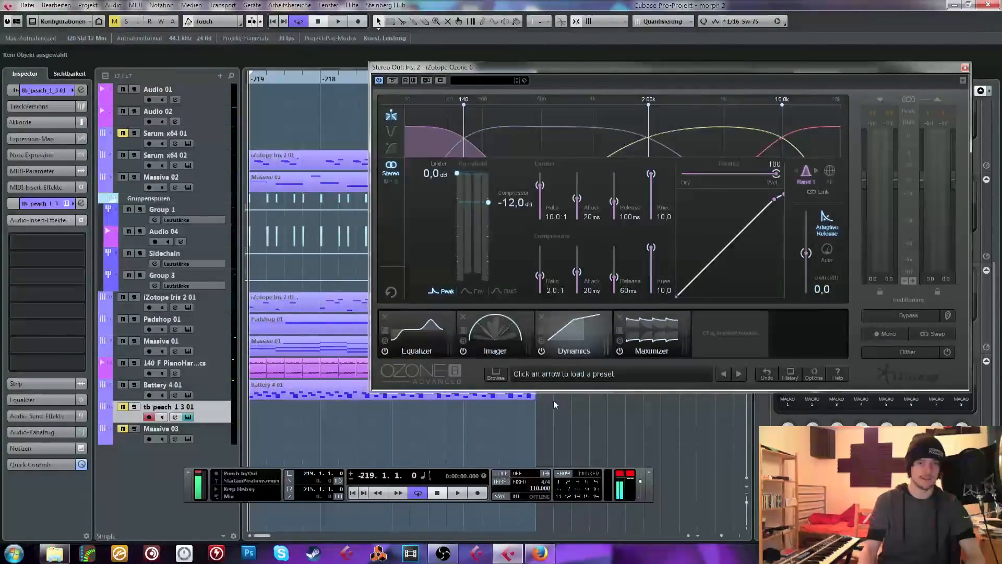
In Ozone's Dynamics module, set band 1's compressor ratio to 8:1 and threshold to -14 dB, auditioning the loop
click(640, 342)
click(569, 331)
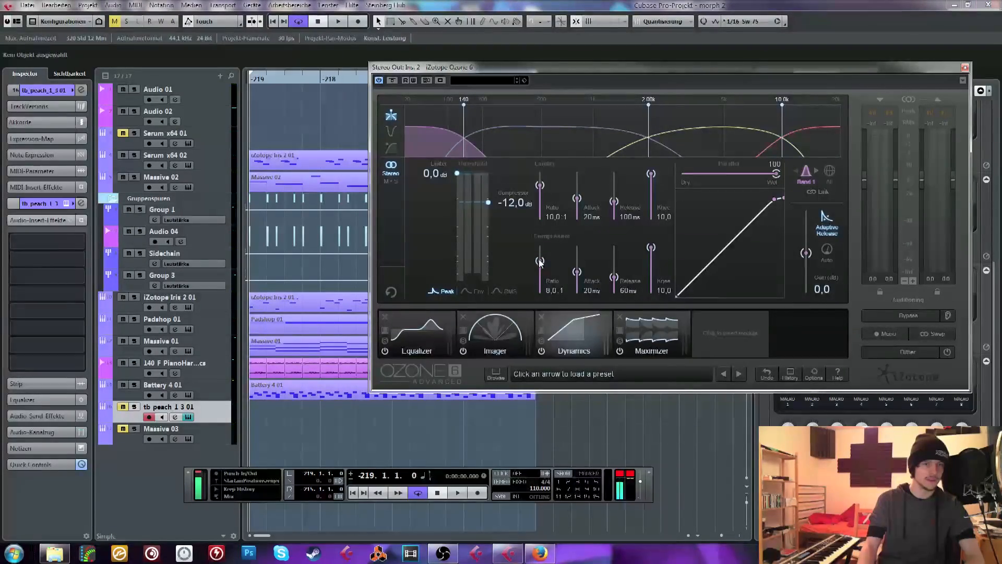
key(space)
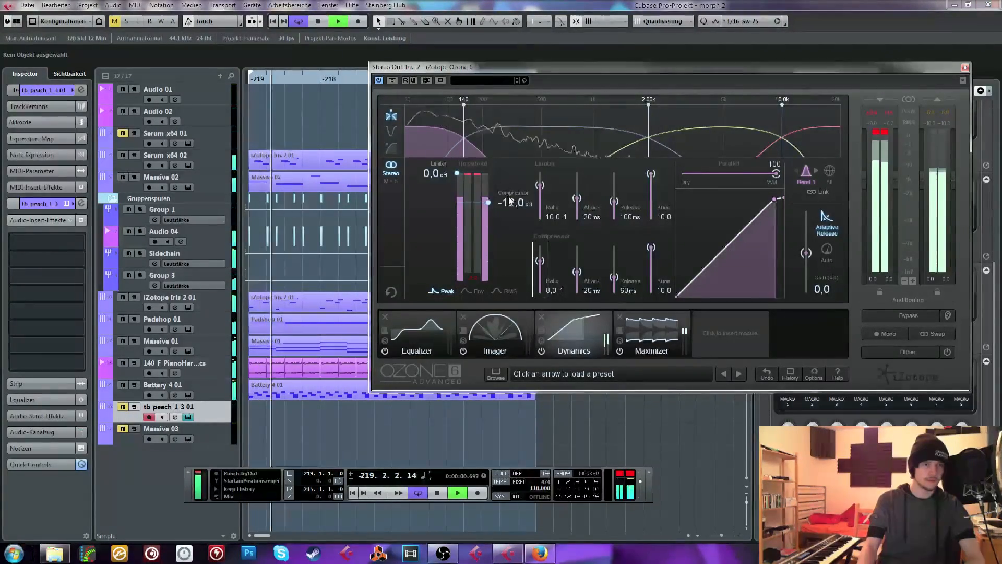
drag(511, 202, 514, 209)
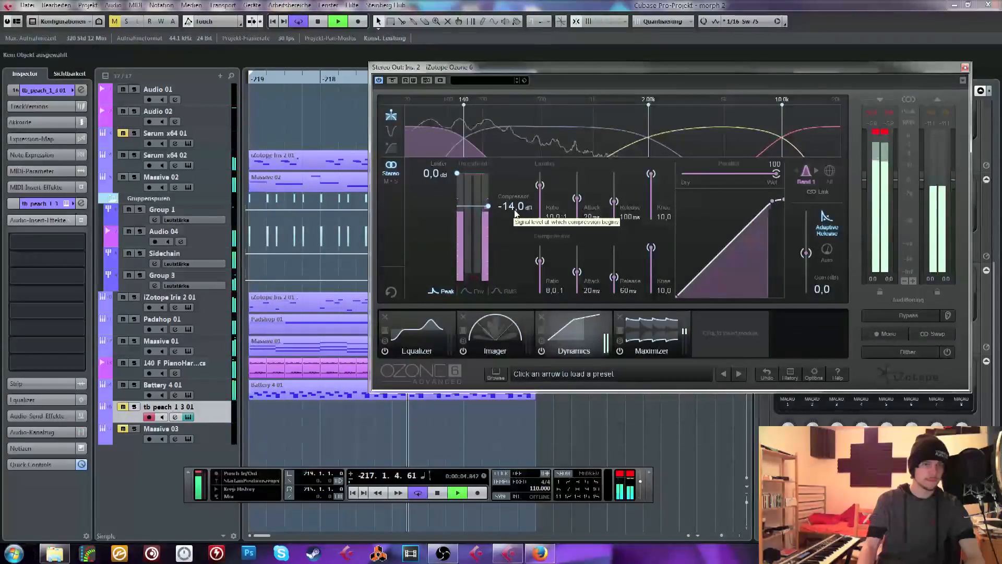
key(space)
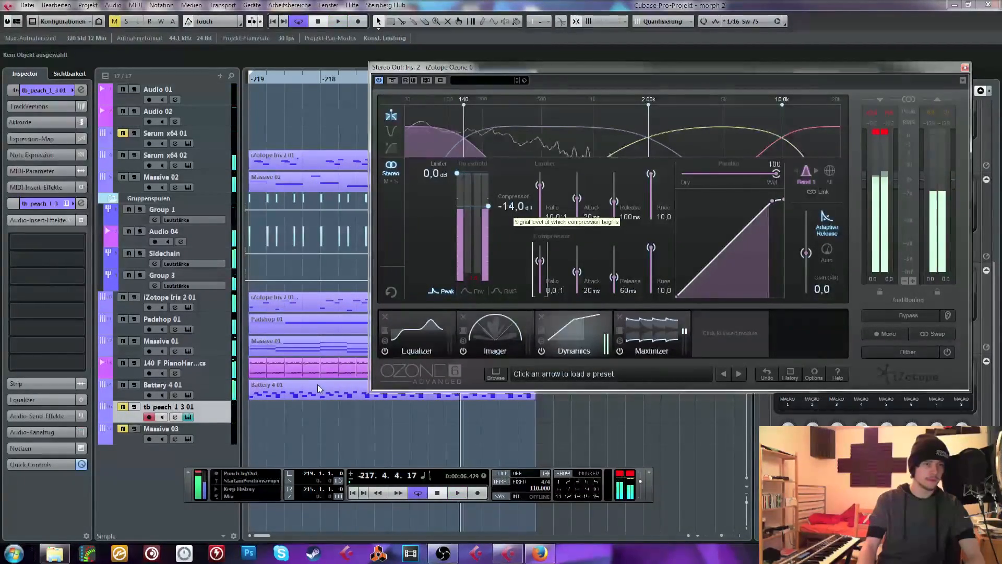
Set band 2's compressor threshold to -14 dB and ratio to 3:1, with its upper crossover at about 1.49 kHz, auditioning from the loop start
click(498, 120)
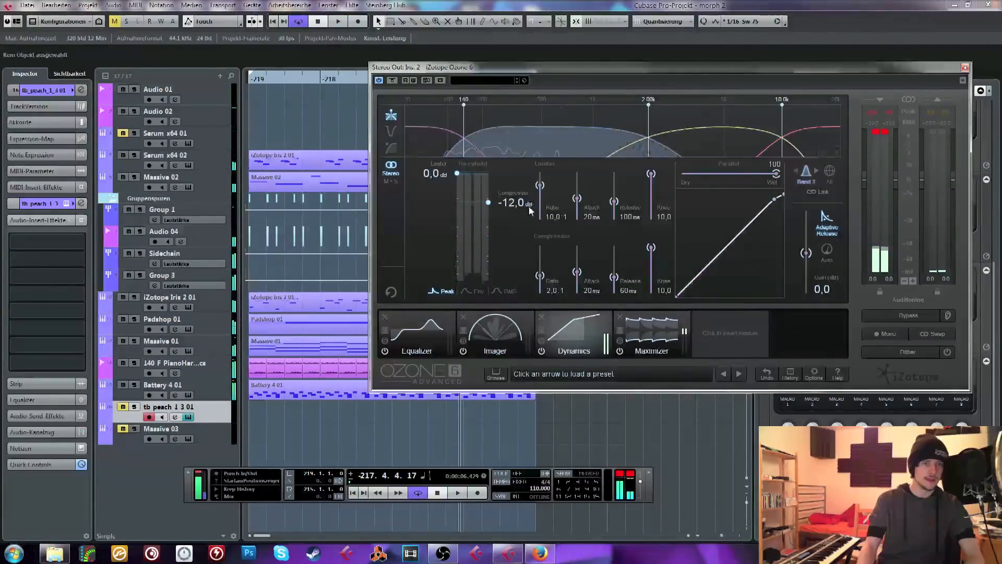
scroll(514, 209, down, 2)
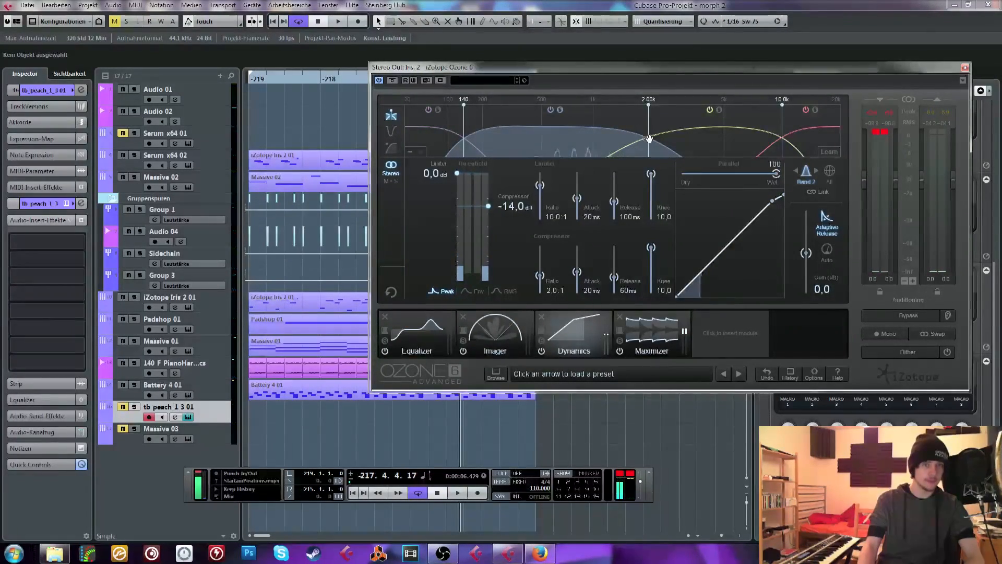
drag(649, 139, 630, 143)
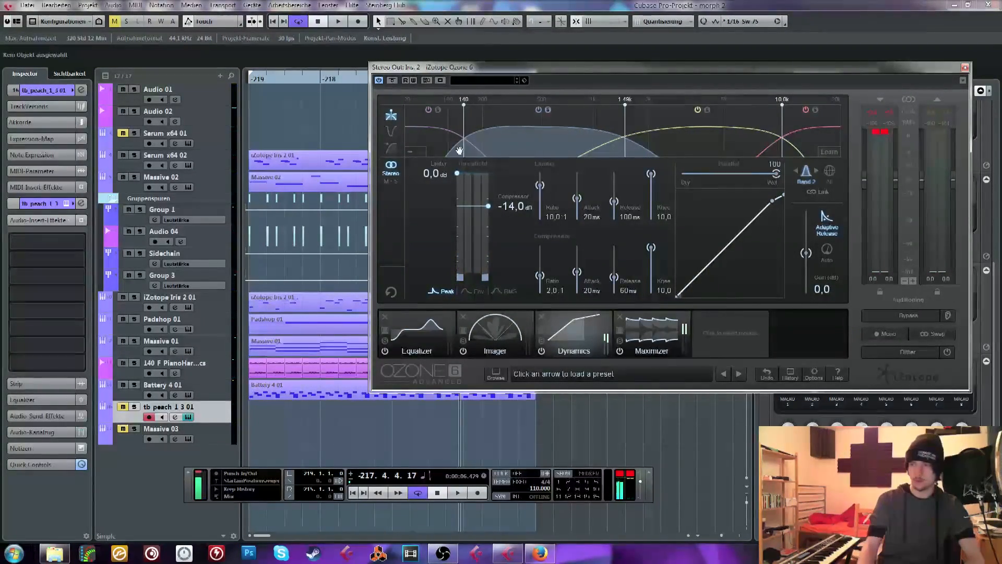
double_click(249, 77)
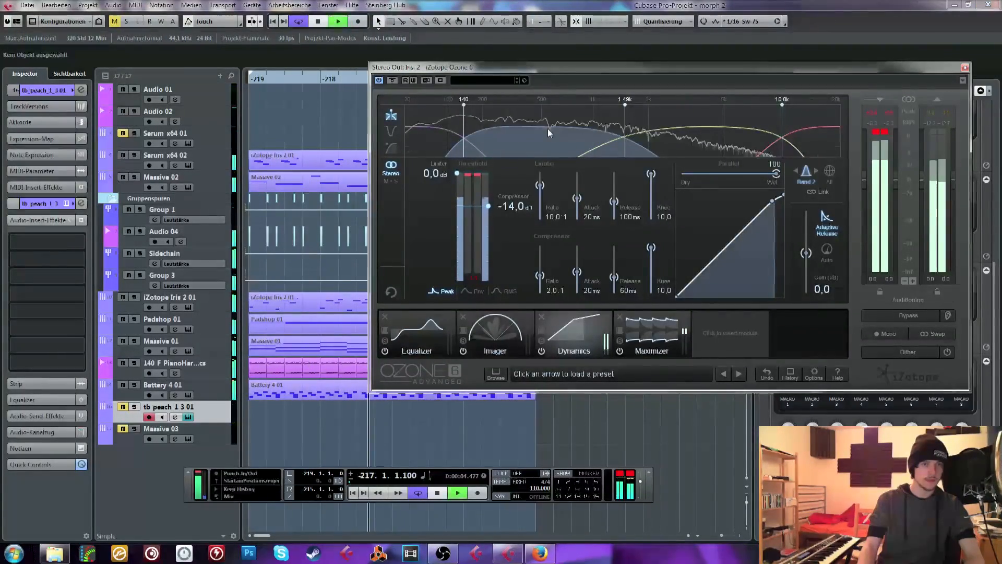
key(space)
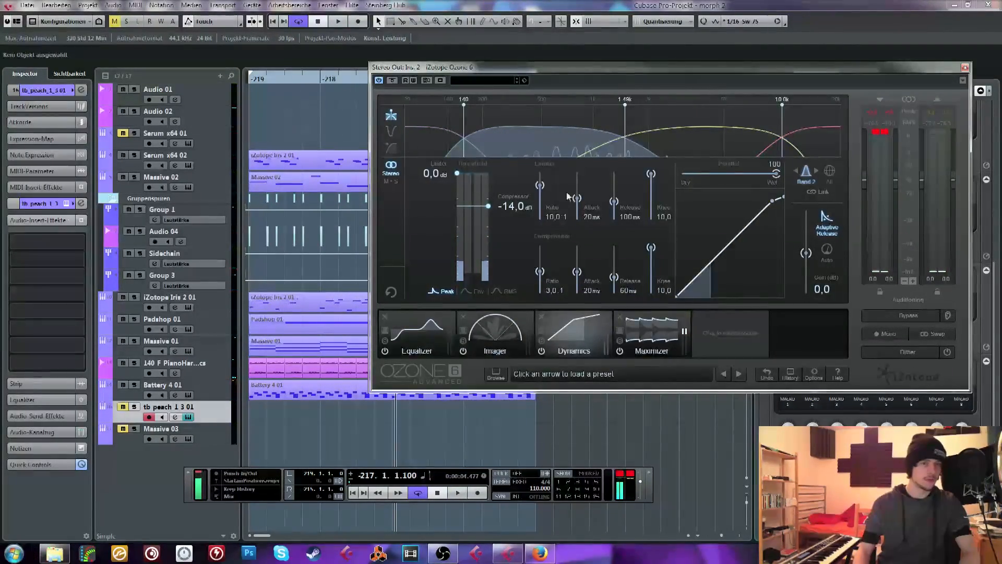
Set the compressor ratios to 4:1 on band 3 and 6:1 on band 4, with their crossover at about 8 kHz
click(678, 118)
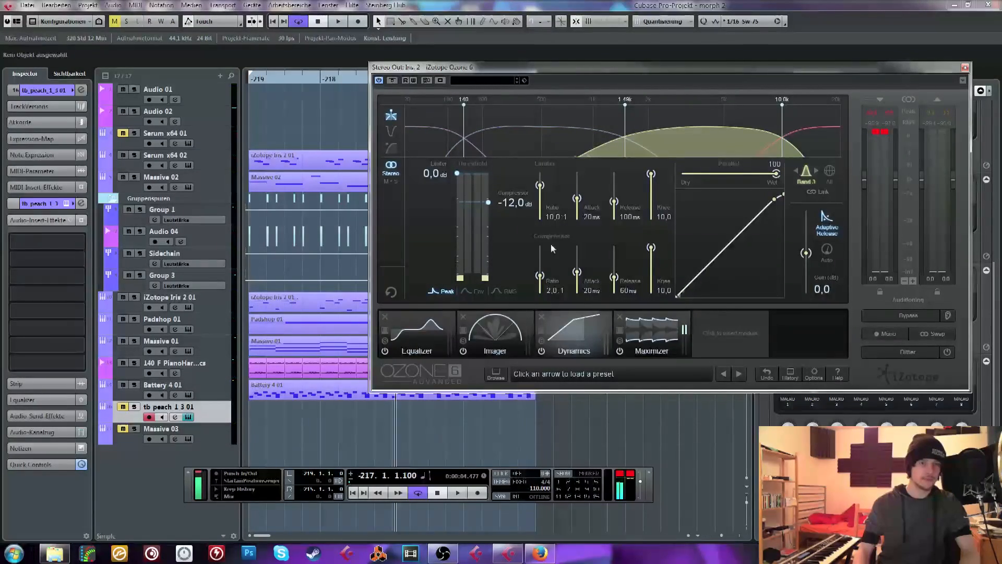
click(773, 142)
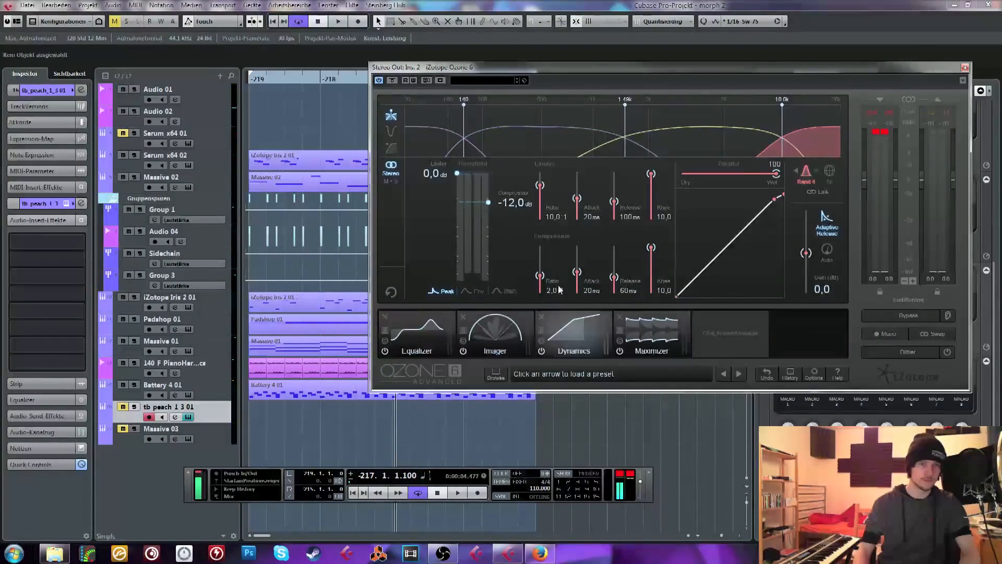
drag(780, 137, 763, 139)
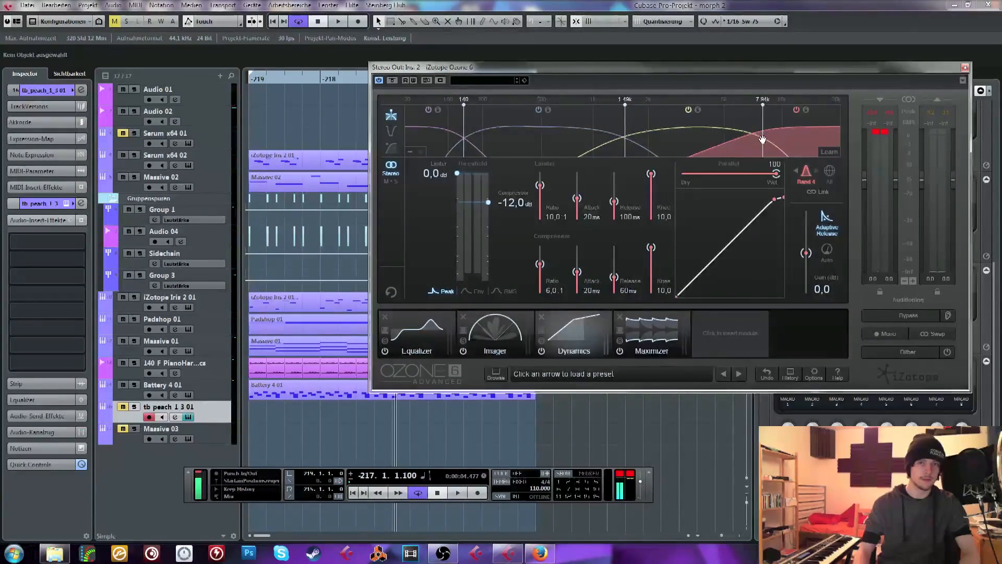
click(586, 149)
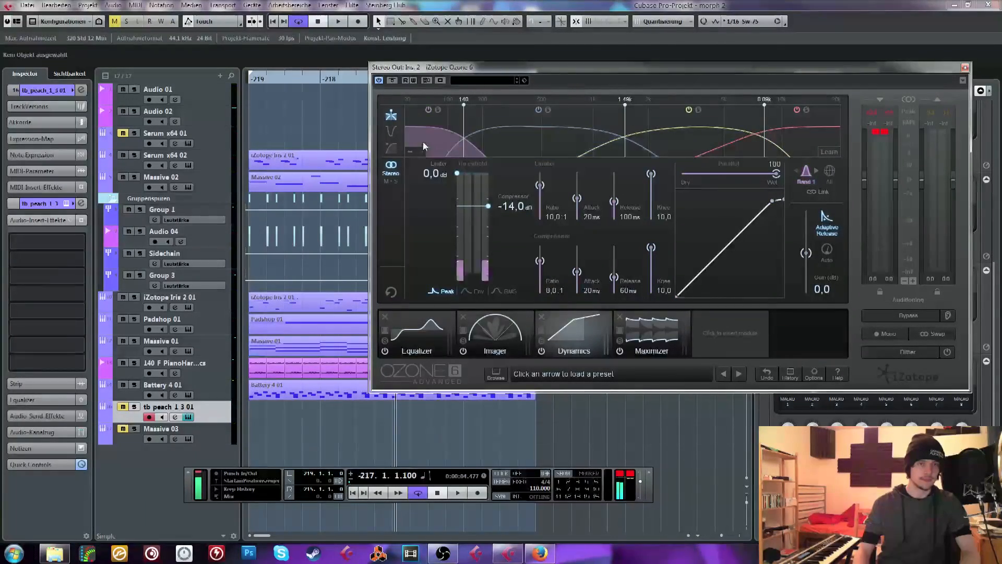
click(461, 154)
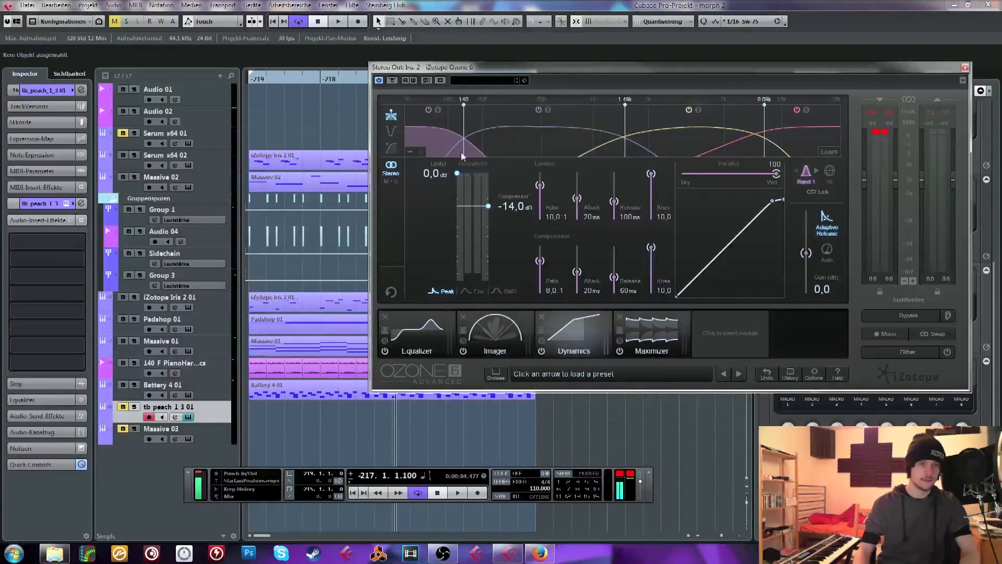
Lower the compressor threshold to -15 dB on band 3 and -17 dB on band 4
click(647, 139)
scroll(512, 208, down, 2)
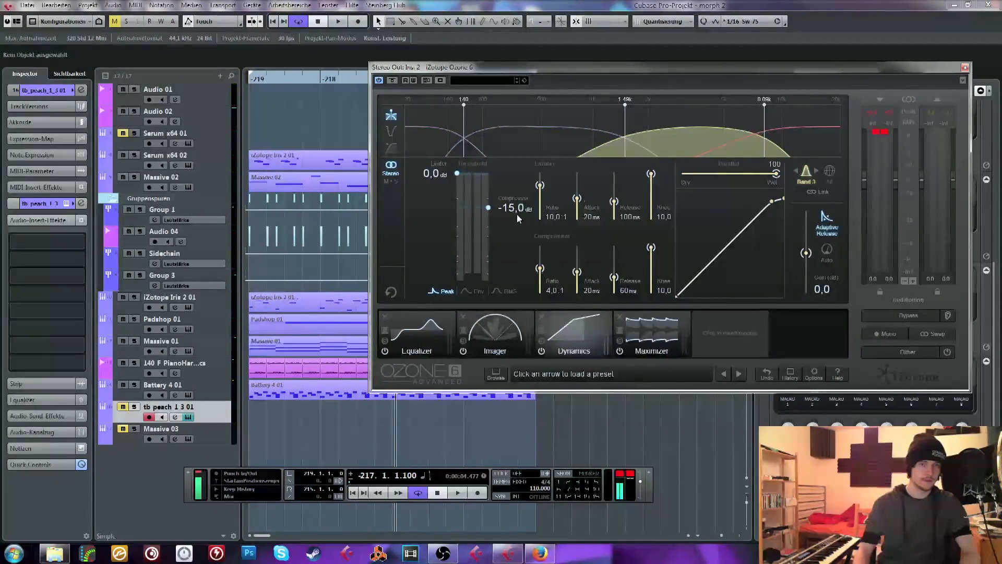
click(771, 150)
scroll(520, 213, down, 1)
scroll(521, 225, down, 4)
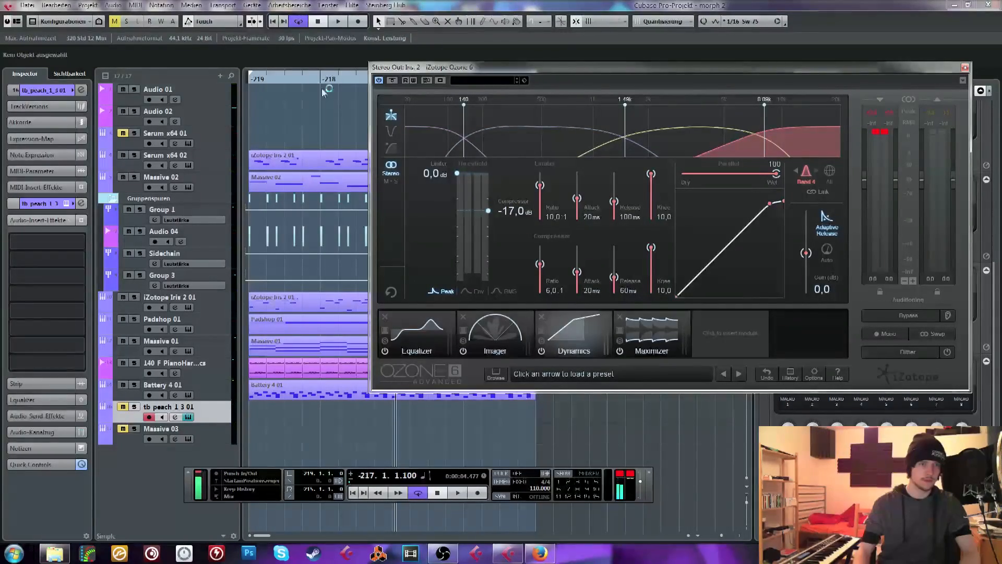
Audition the loop from its start while checking the compression of the individual Dynamics bands
click(471, 150)
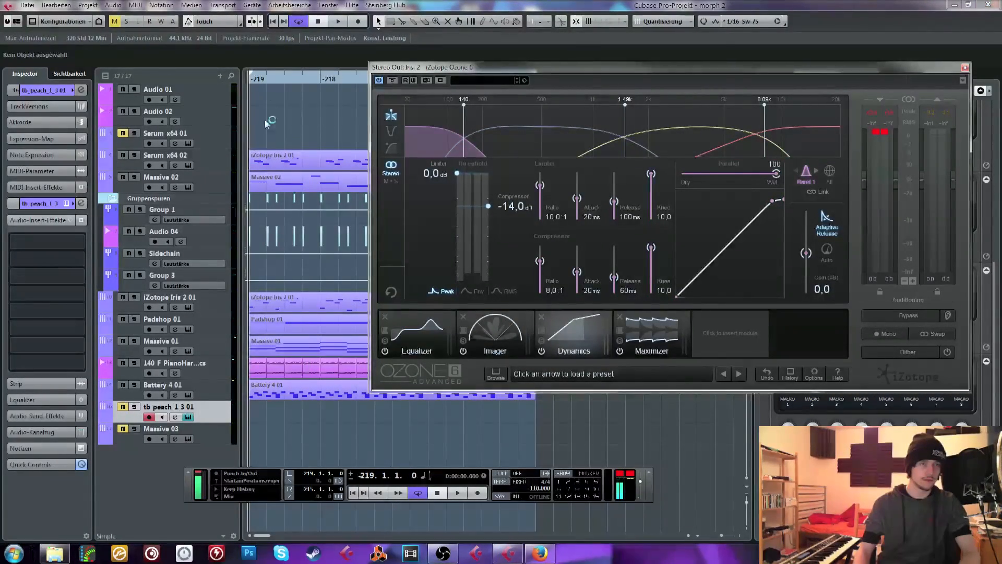
key(space)
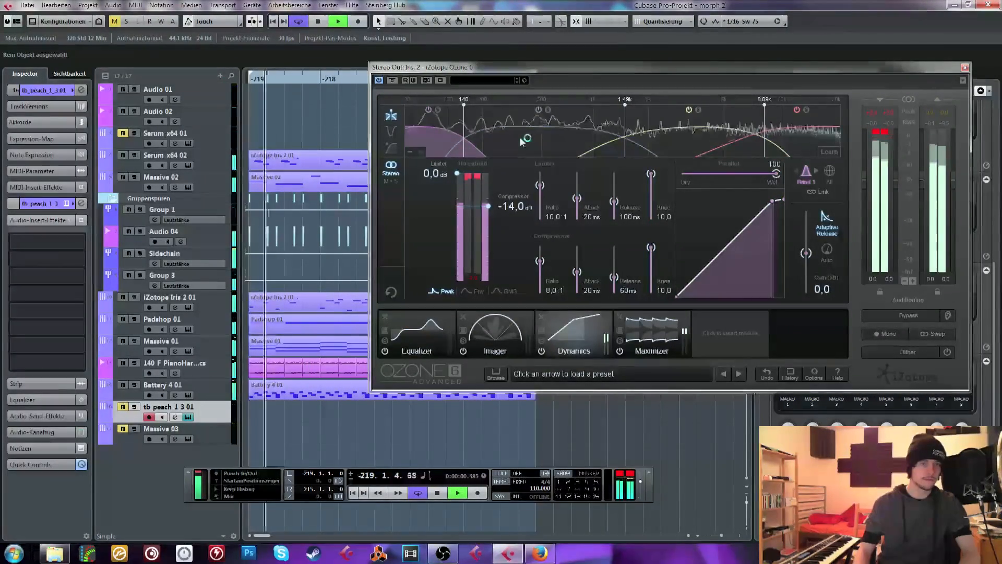
click(553, 139)
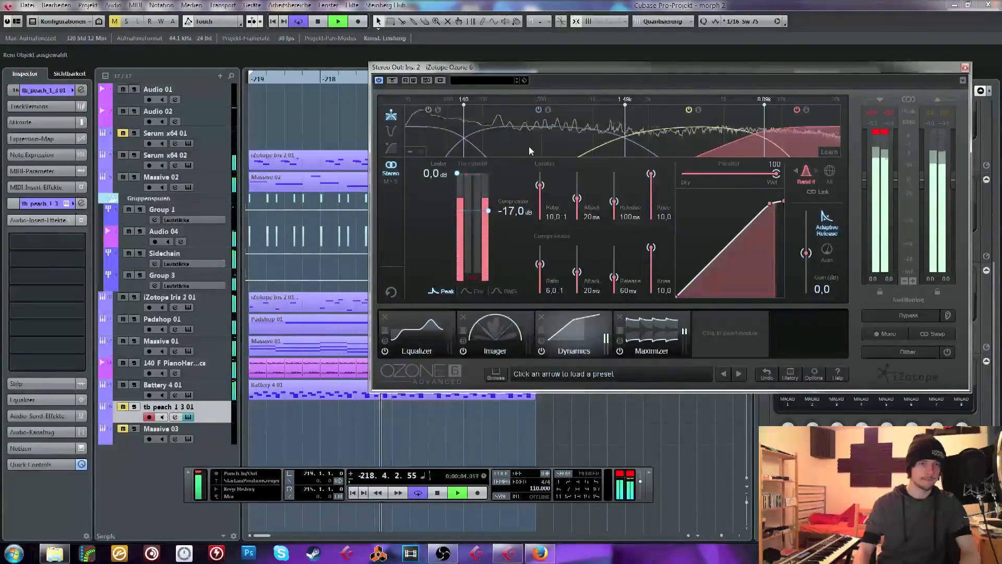
click(436, 140)
drag(488, 68, 433, 78)
key(space)
In the stereo output's Pro-MB insert, lower the output level to about +9 dB, and close the plug-in and the mixer
key(F3)
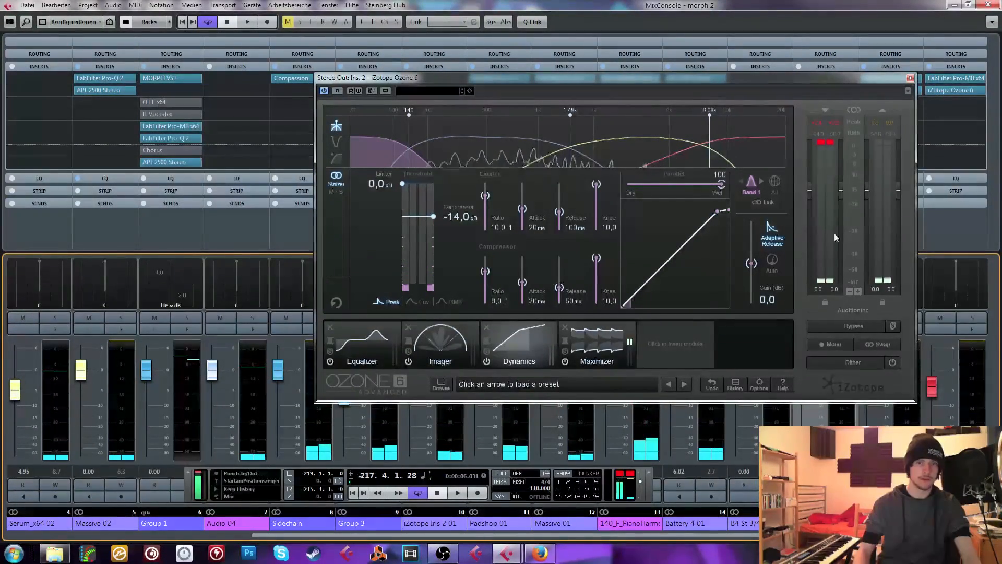
click(934, 82)
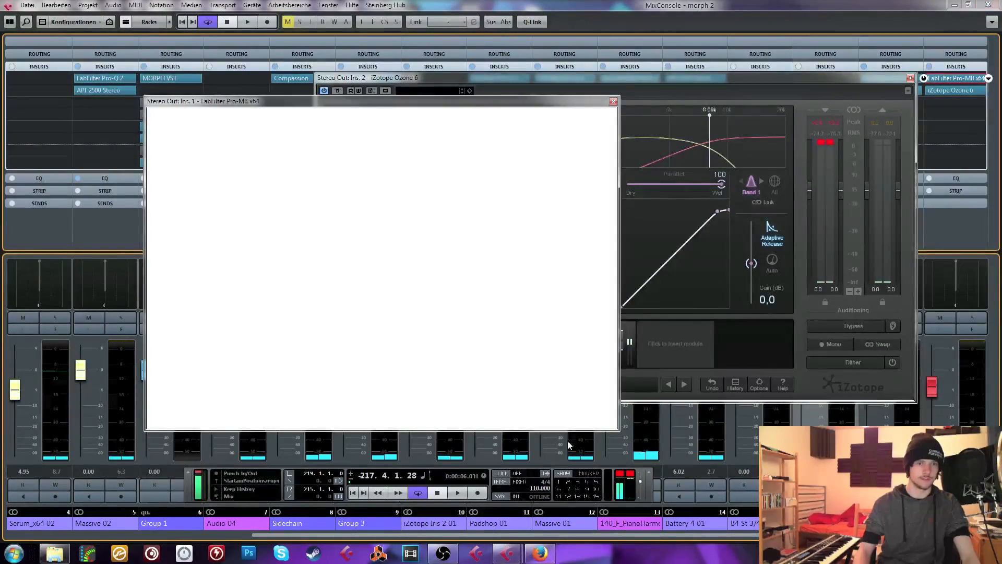
mouse_move(604, 427)
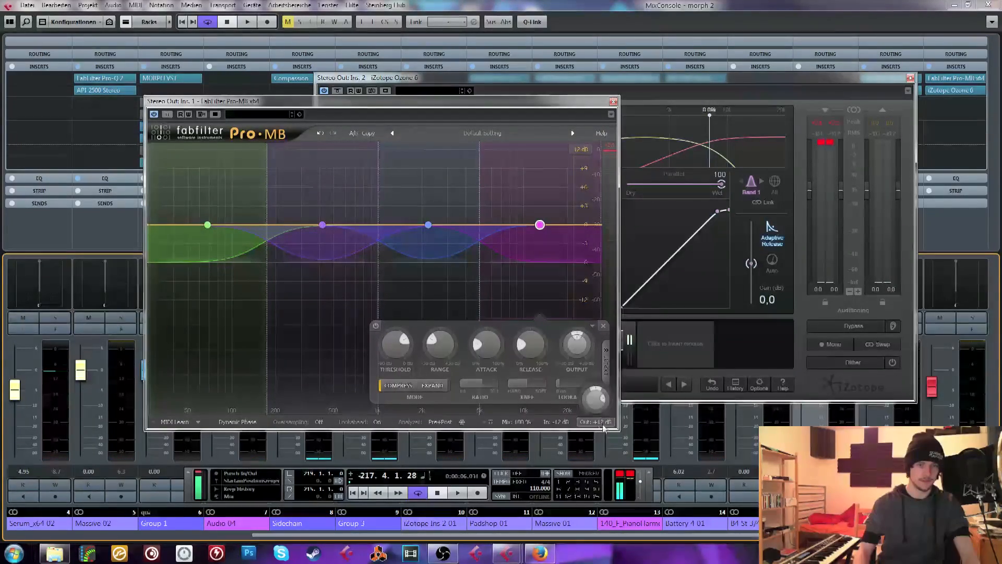
drag(593, 407, 593, 411)
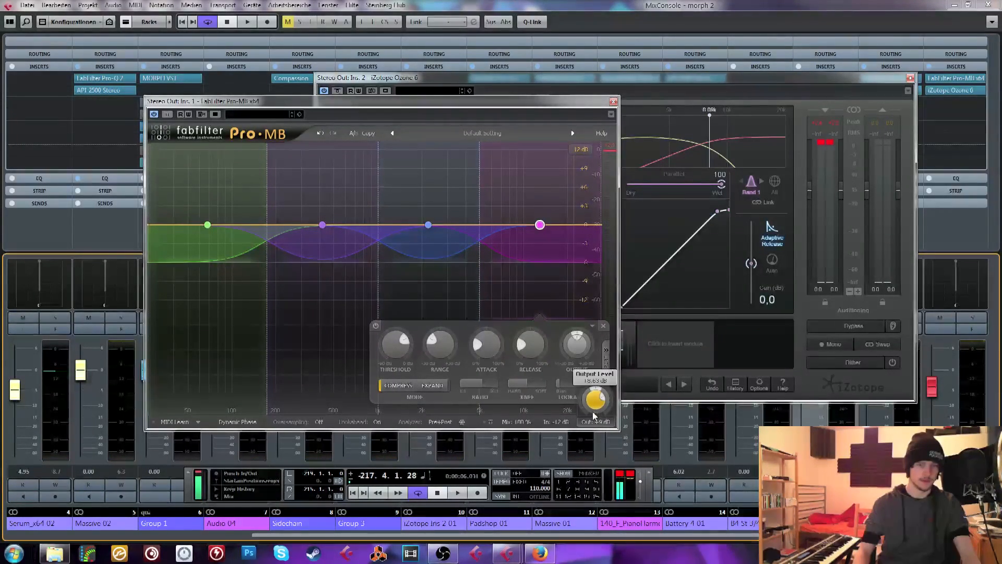
click(614, 102)
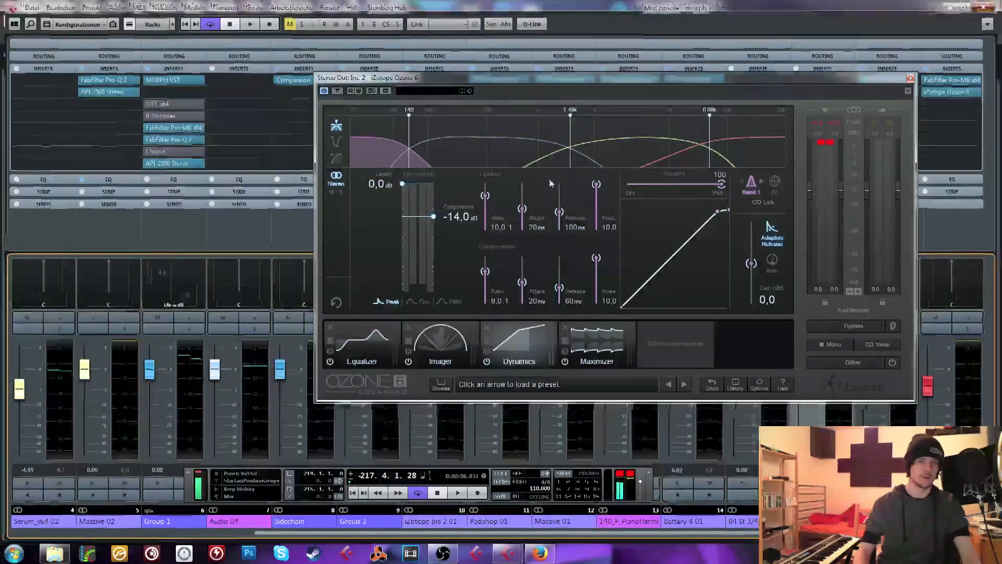
click(988, 5)
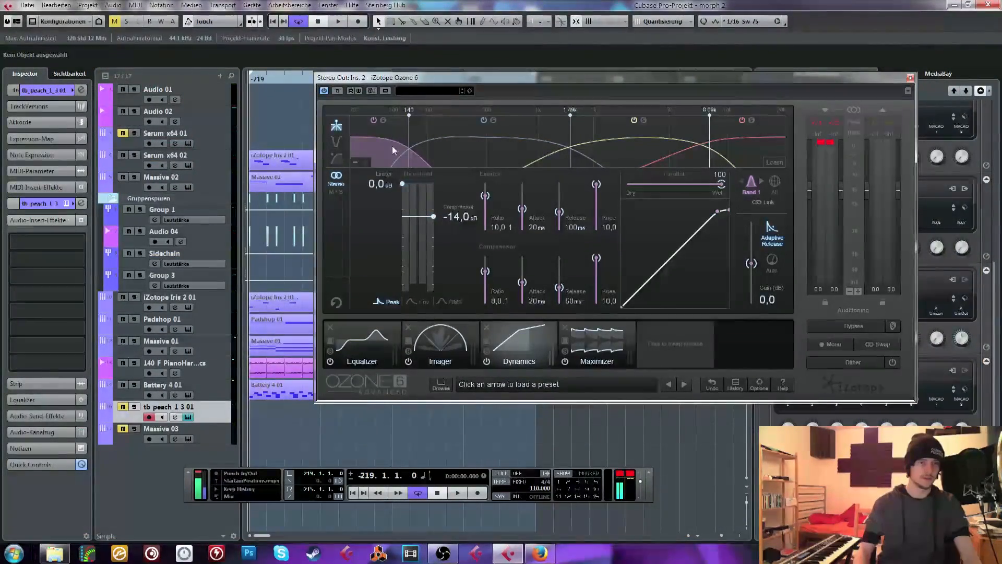
Replay the loop from the start and check the compression on Dynamics bands 2 and 3
key(space)
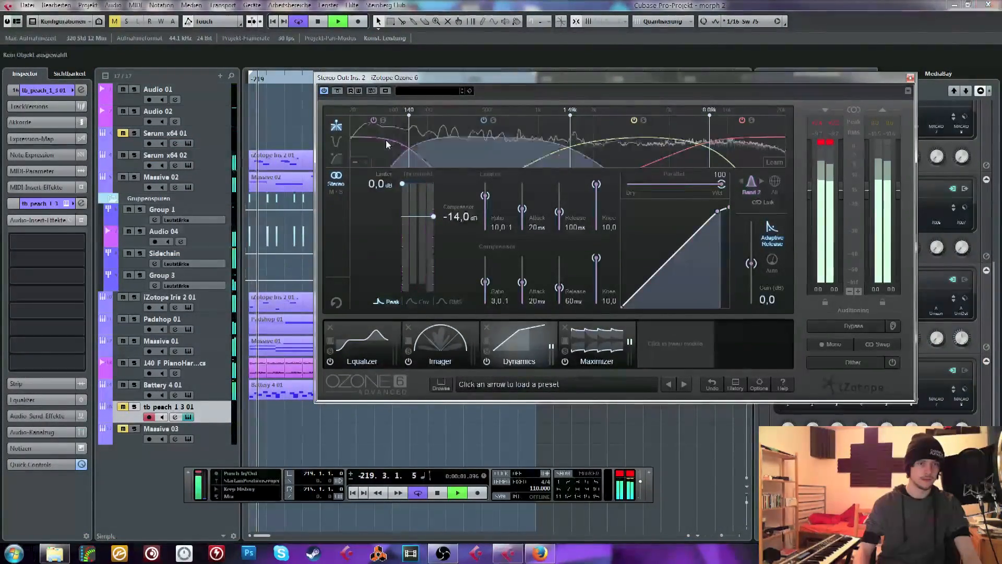
click(671, 148)
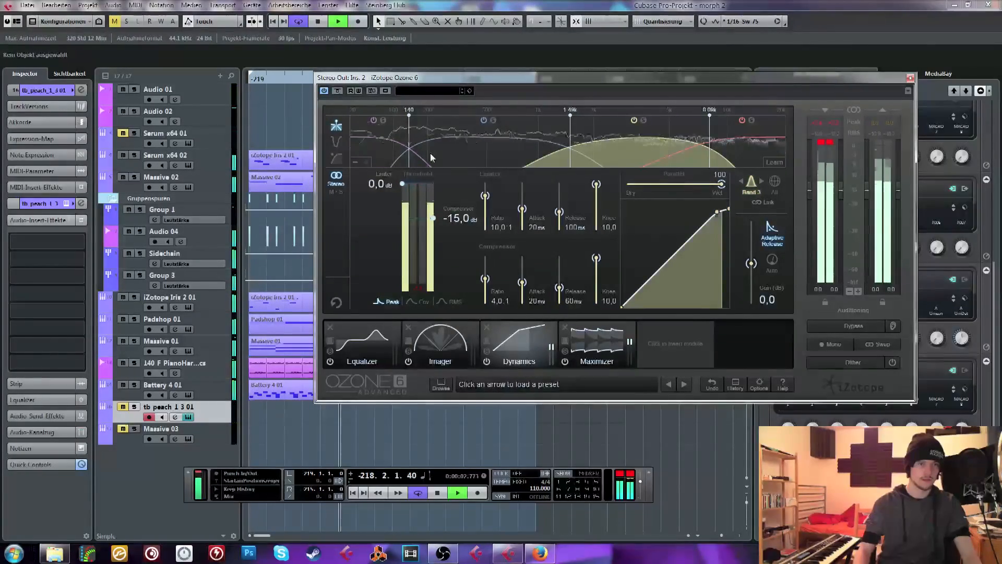
key(space)
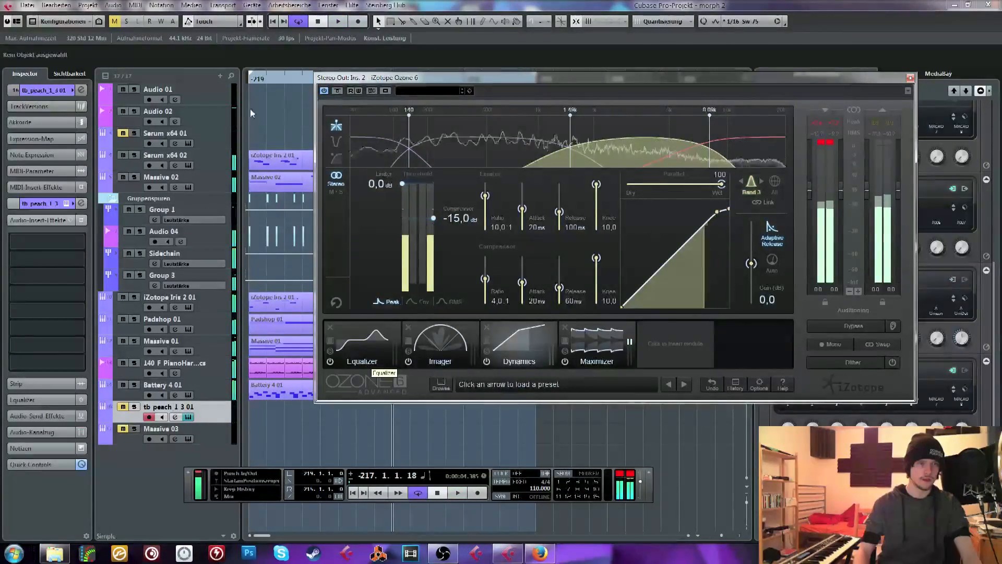
Switch Ozone's Equalizer to mid/side processing, show the side channel and audition the loop
click(359, 349)
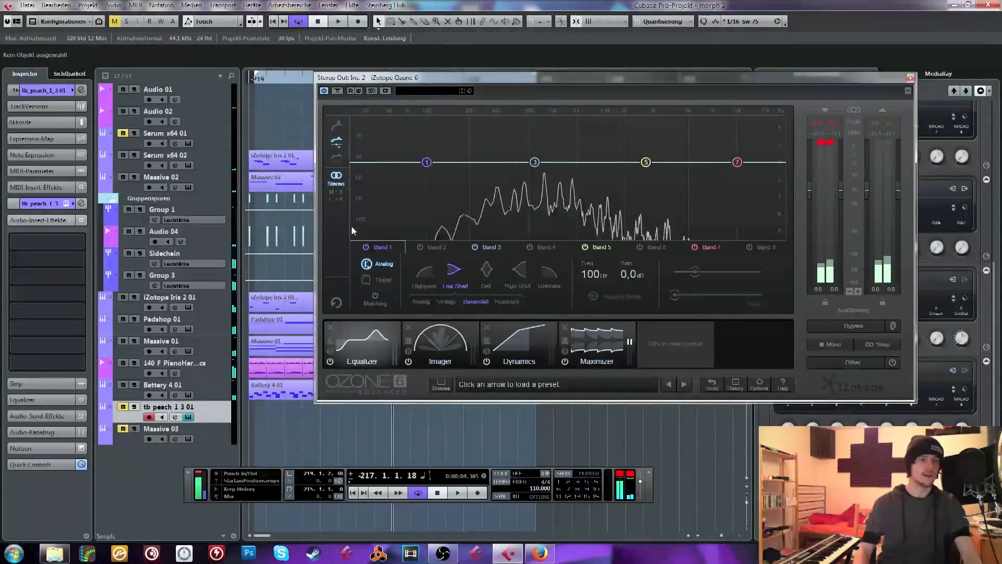
click(335, 191)
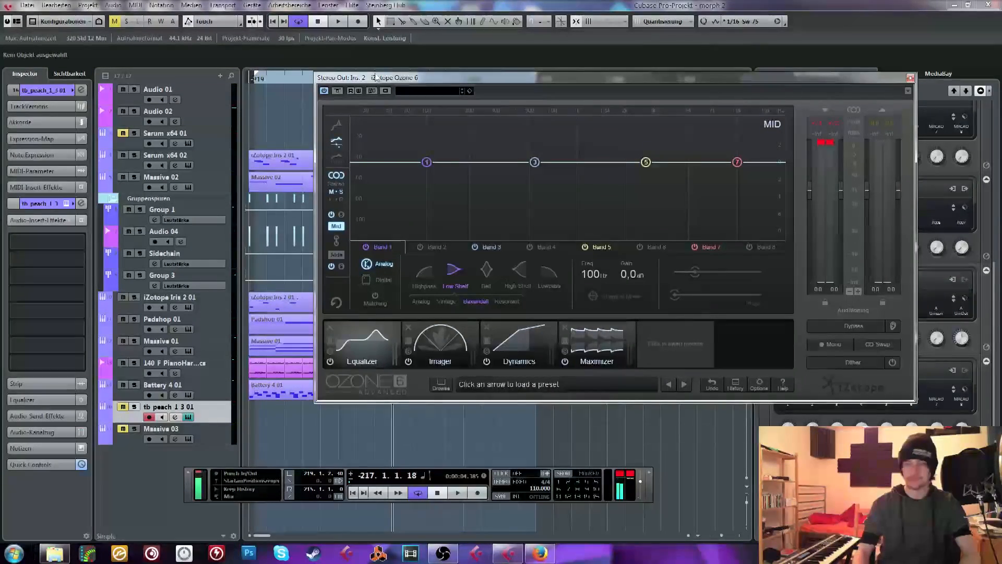
drag(345, 78, 294, 79)
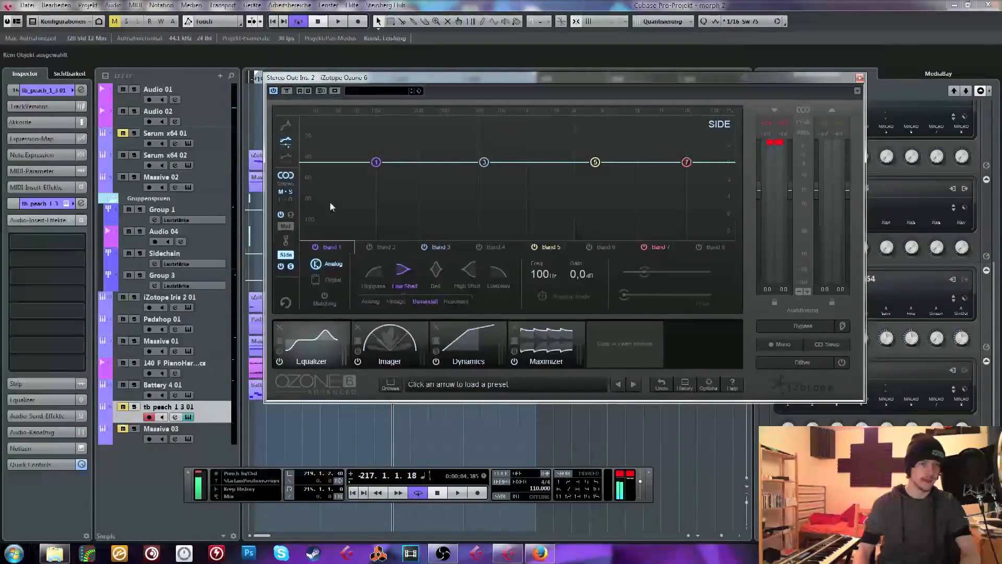
key(space)
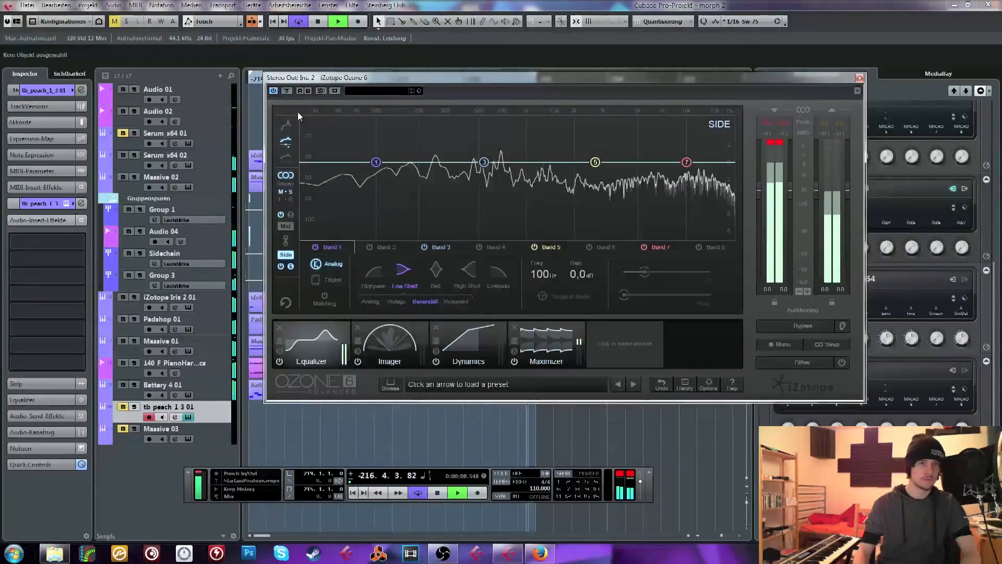
key(space)
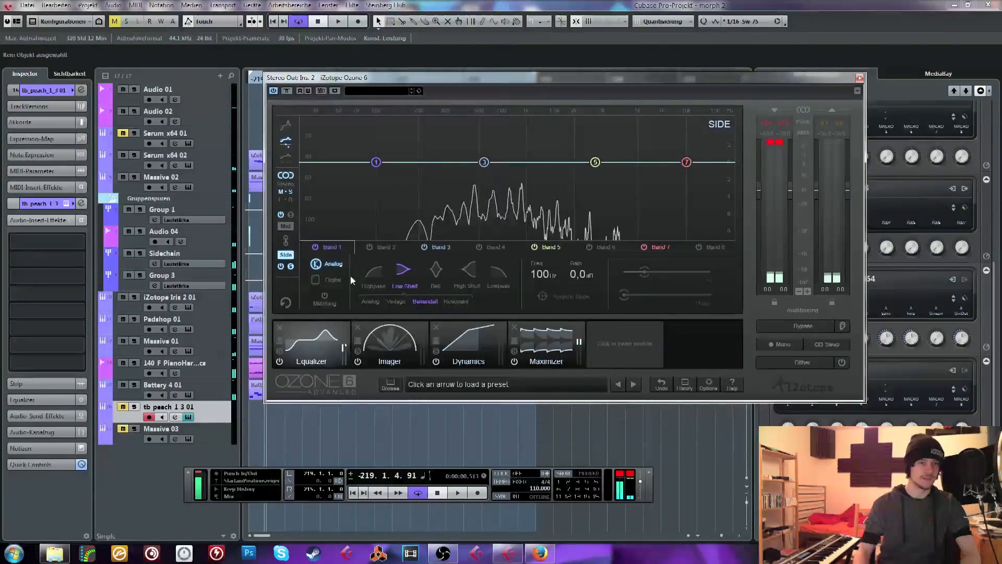
On the side channel, make band 1 a highpass at about 191 Hz and cut slightly with band 3 just above it
click(376, 274)
drag(378, 165, 413, 169)
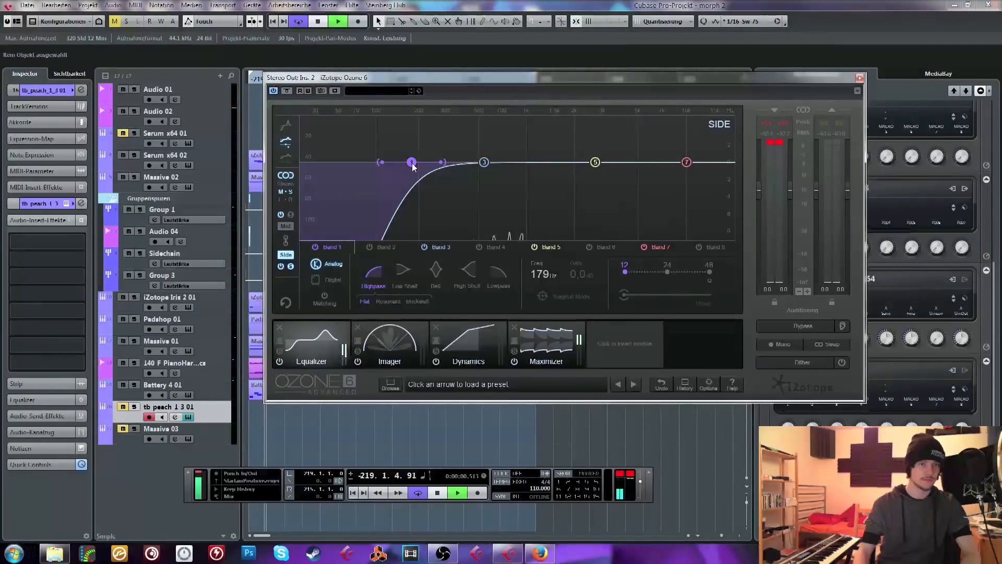
drag(484, 162, 418, 170)
scroll(441, 181, down, 8)
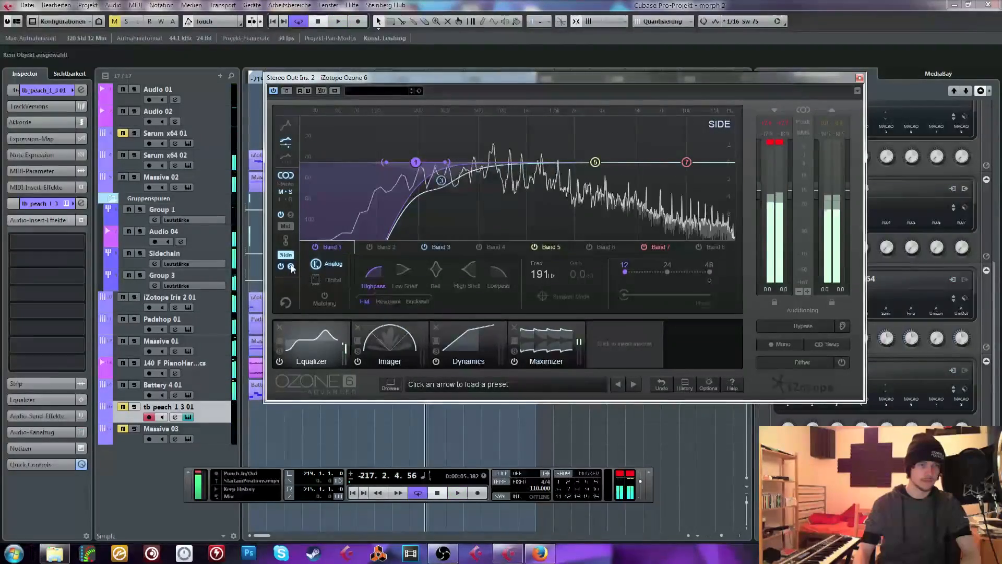
Set the Imager's band 1 width to -100, and return to the Equalizer with the loop playing
click(402, 343)
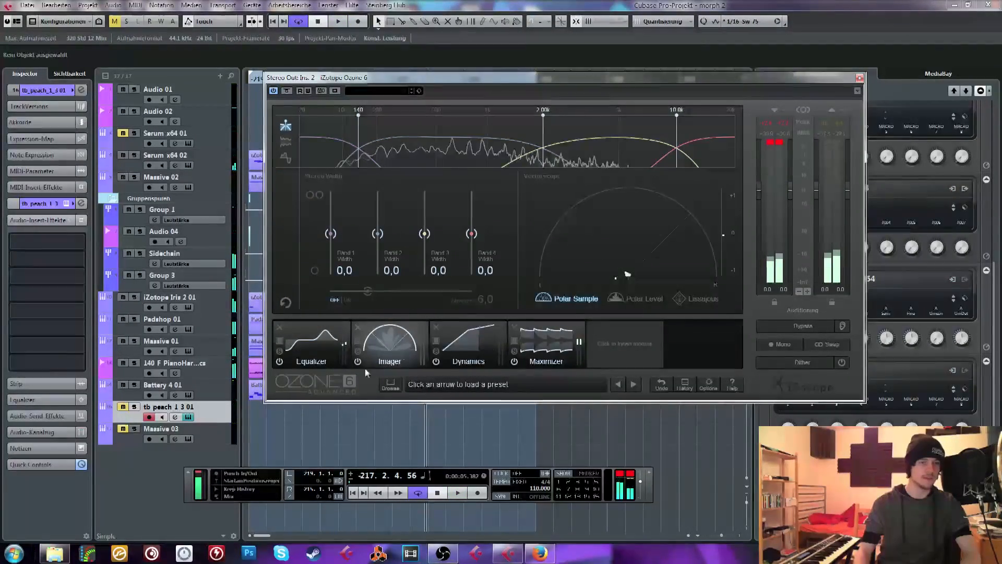
drag(331, 234, 327, 303)
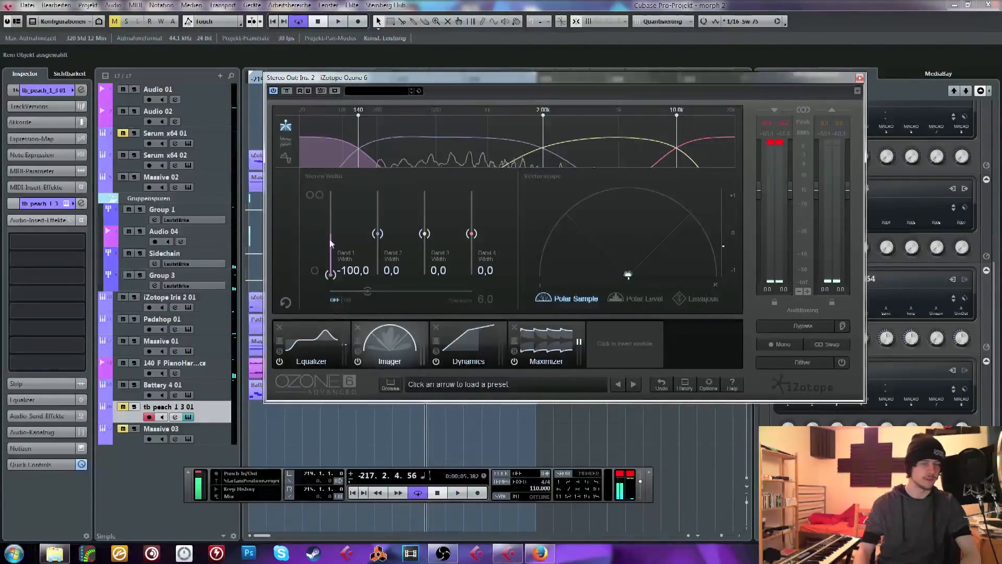
click(328, 349)
key(space)
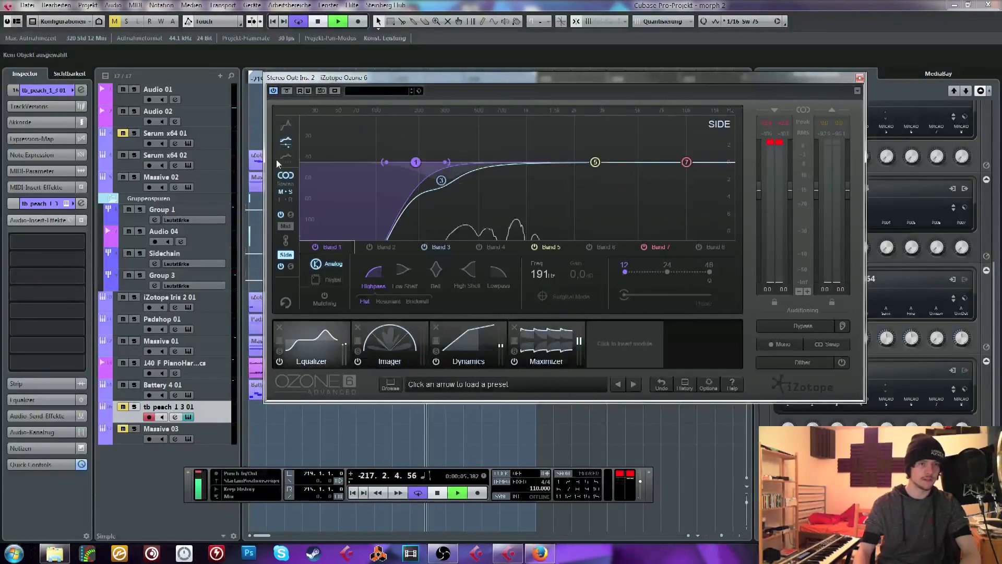
On the Equalizer's mid channel, cut band 3 by about 1.6 dB at about 514 Hz with a Q of 0.7, auditioning the loop
click(286, 227)
key(space)
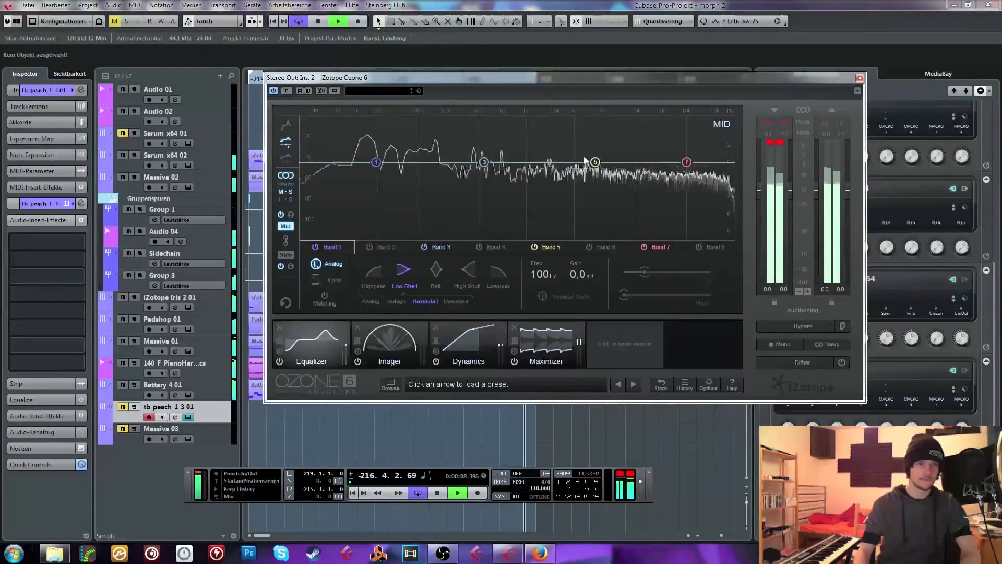
drag(488, 166, 491, 187)
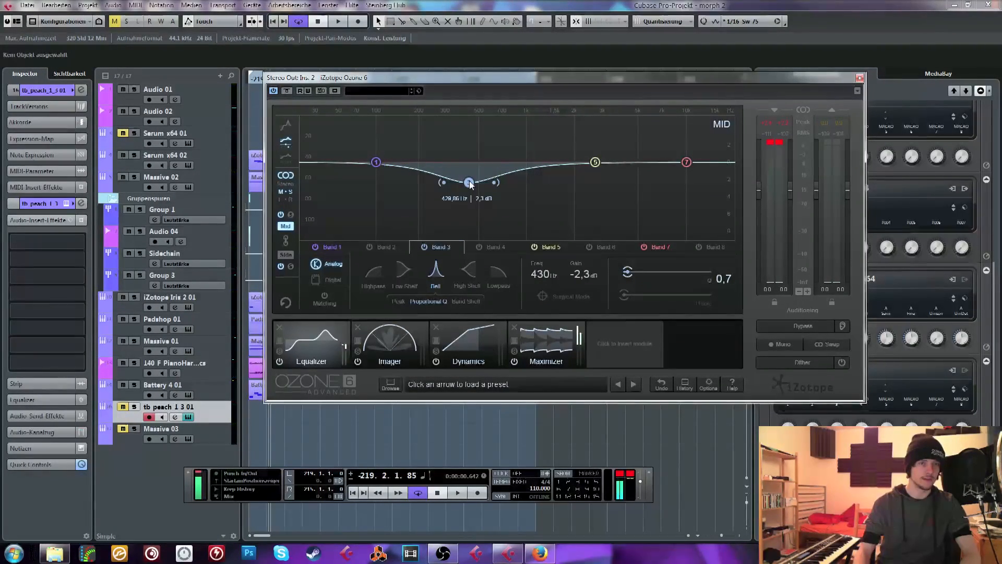
mouse_move(498, 181)
mouse_down()
mouse_move(463, 180)
mouse_move(487, 188)
mouse_up()
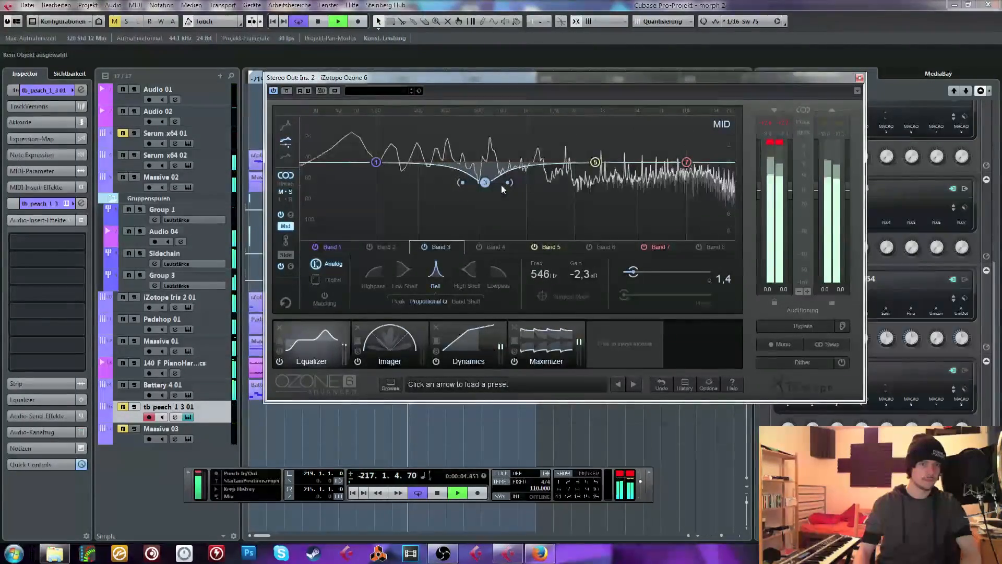
scroll(484, 184, down, 5)
drag(483, 186, 479, 180)
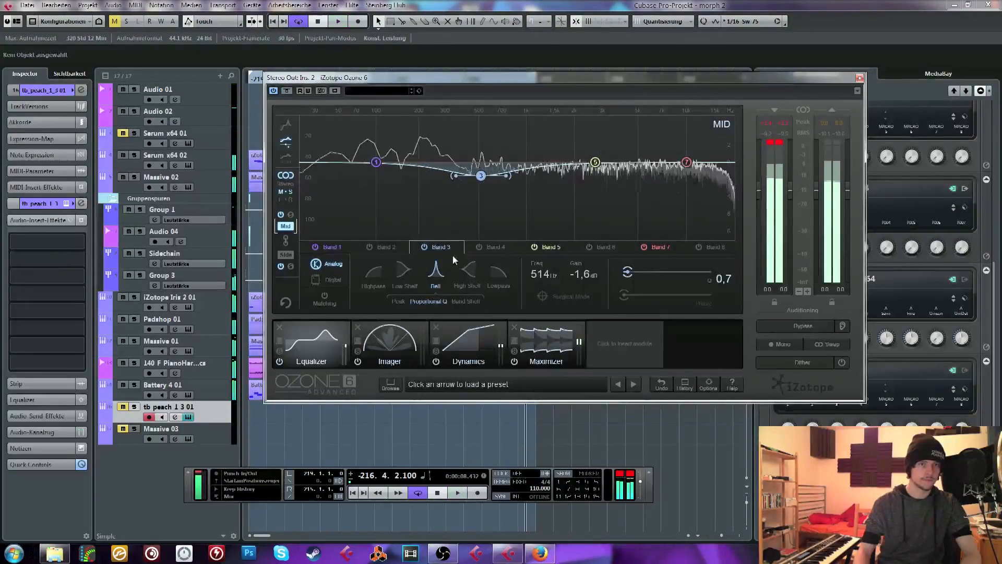
Set Ozone's Maximizer to IRC III Crisp mode with Character 0.5 and Stereo Unlink at 100%
click(467, 347)
click(535, 364)
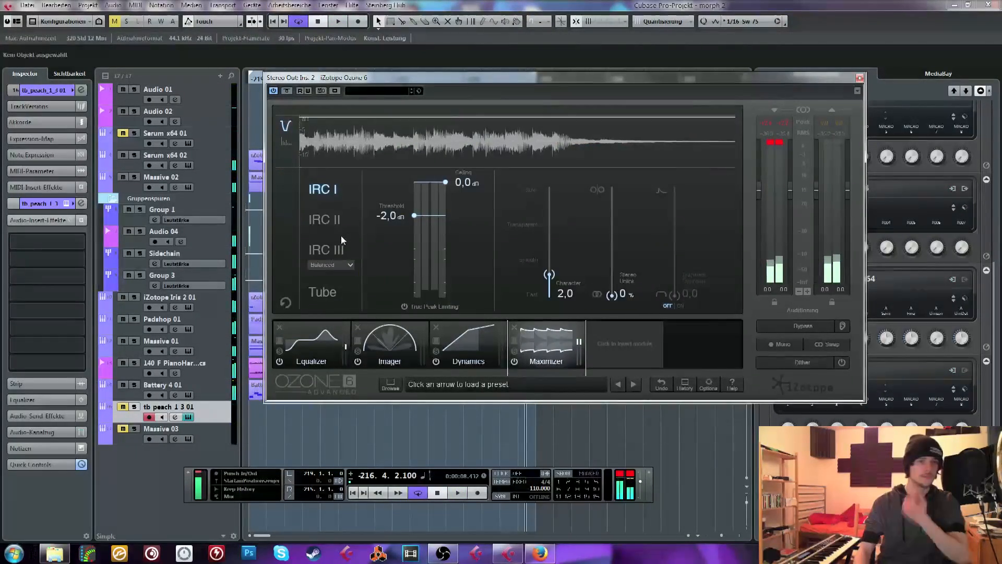
click(328, 251)
click(330, 265)
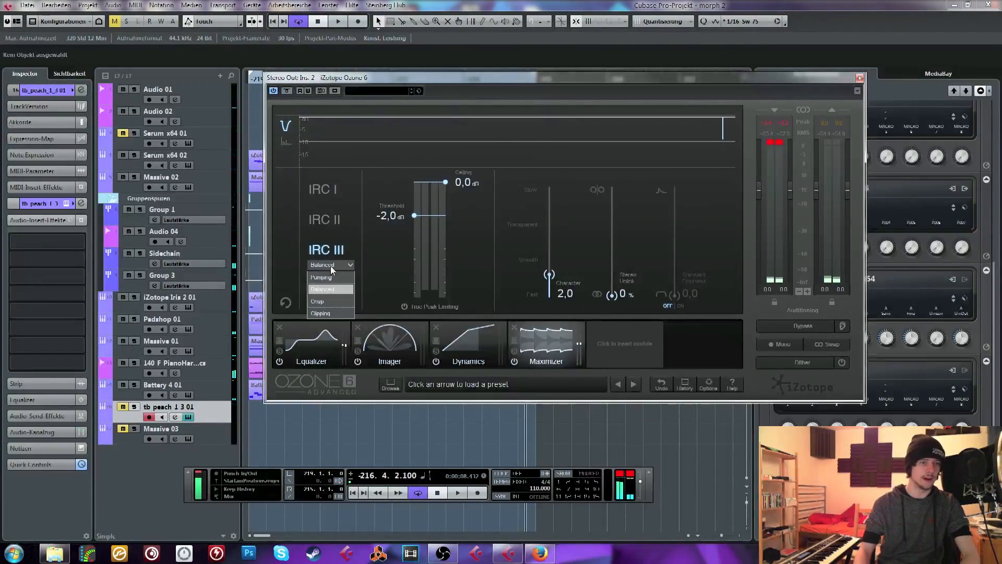
click(328, 301)
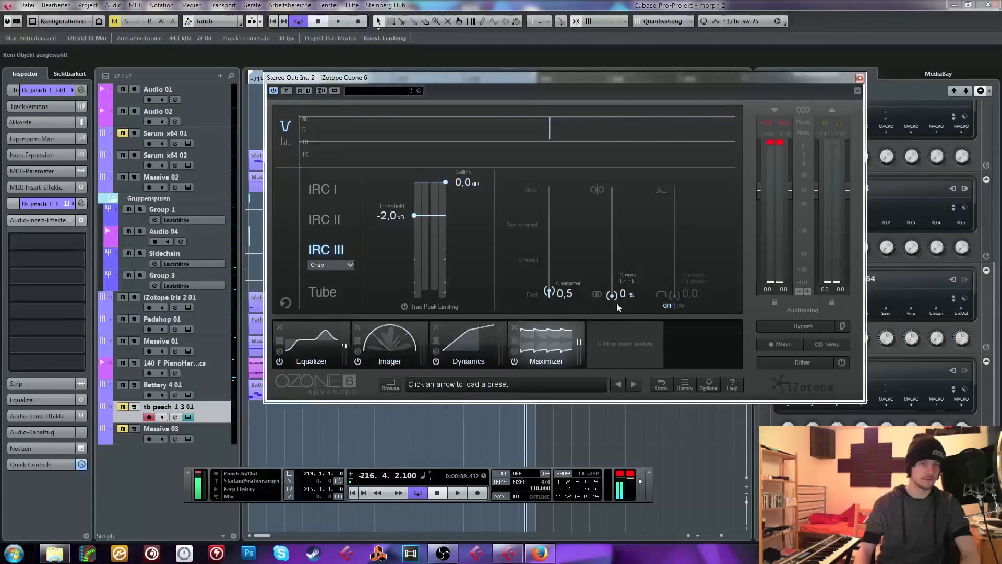
drag(612, 295, 611, 126)
Set the Maximizer threshold to -9.0 dB while auditioning the loop and adjusting the transport's output level
drag(384, 219, 395, 235)
drag(646, 485, 642, 495)
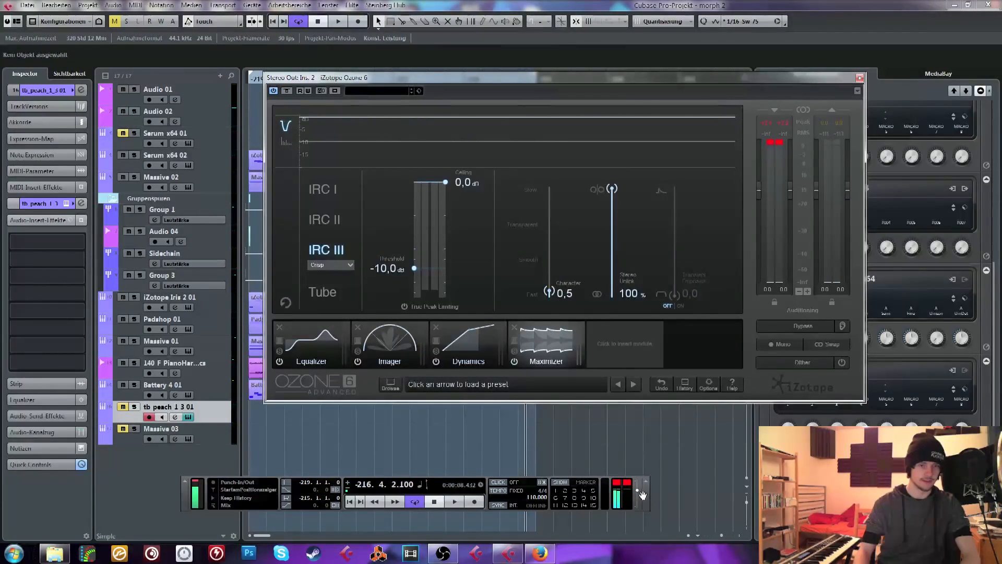
key(space)
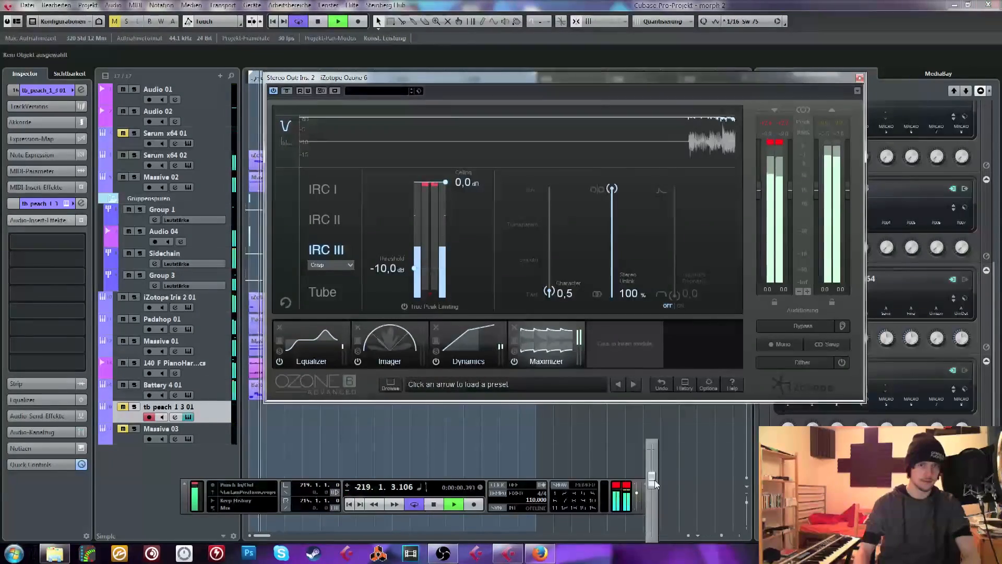
mouse_move(637, 492)
mouse_down()
mouse_move(651, 479)
mouse_move(651, 492)
mouse_up()
key(space)
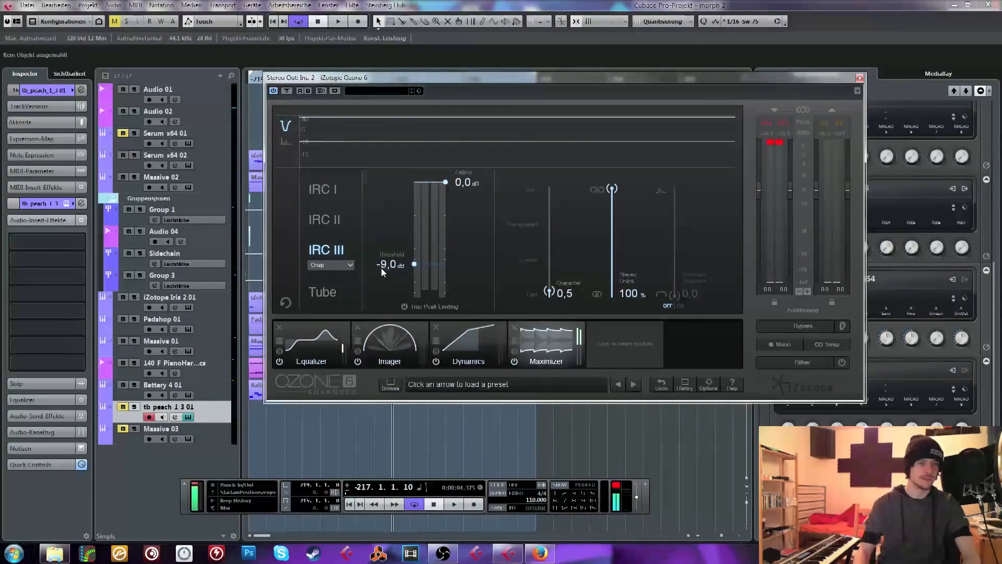
On the Equalizer's mid channel, cut band 1 with an analog low shelf by about 1.1 dB at 122 Hz, auditioning the loop, and return to the Maximizer
click(303, 346)
key(space)
drag(375, 161, 390, 179)
click(370, 300)
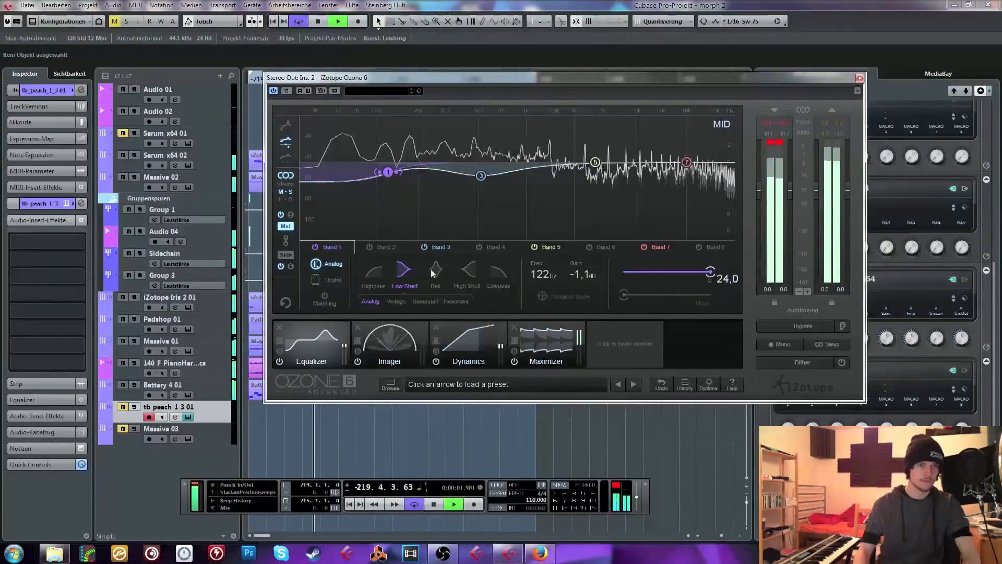
click(556, 338)
key(space)
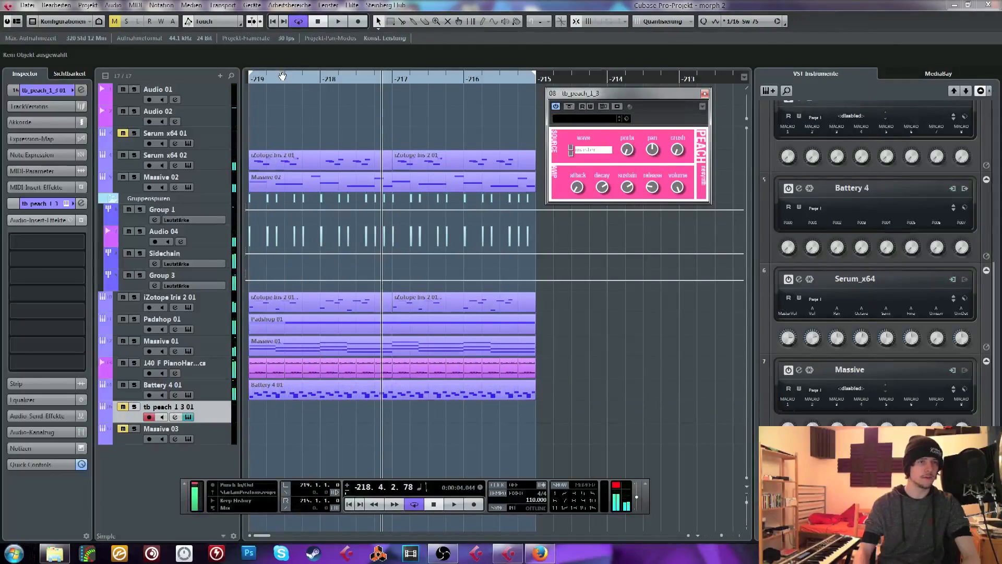
Return the playback position to the loop start, solo the Battery 4 01 track and open its Battery 4 instrument
drag(282, 76, 216, 80)
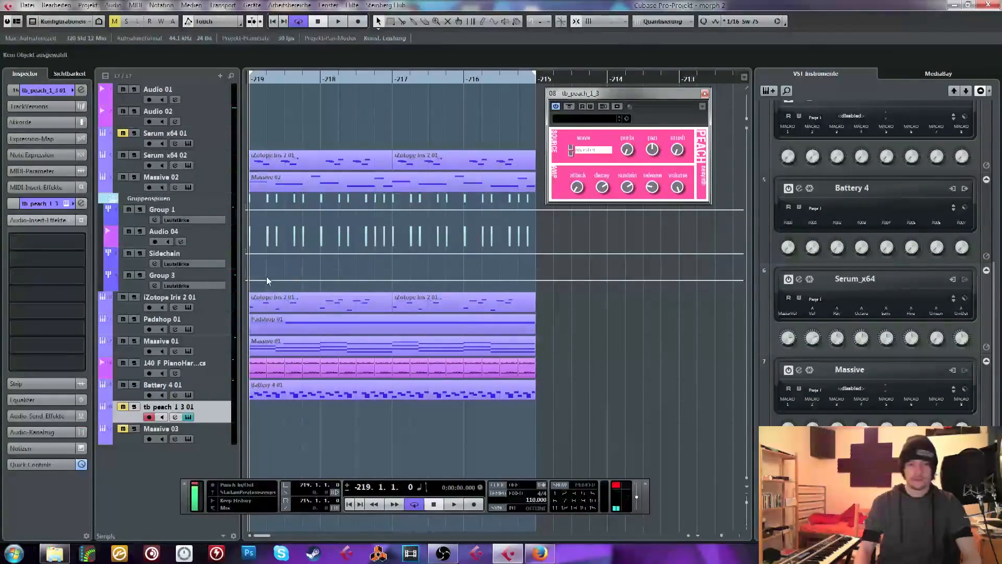
click(134, 385)
click(155, 387)
click(60, 90)
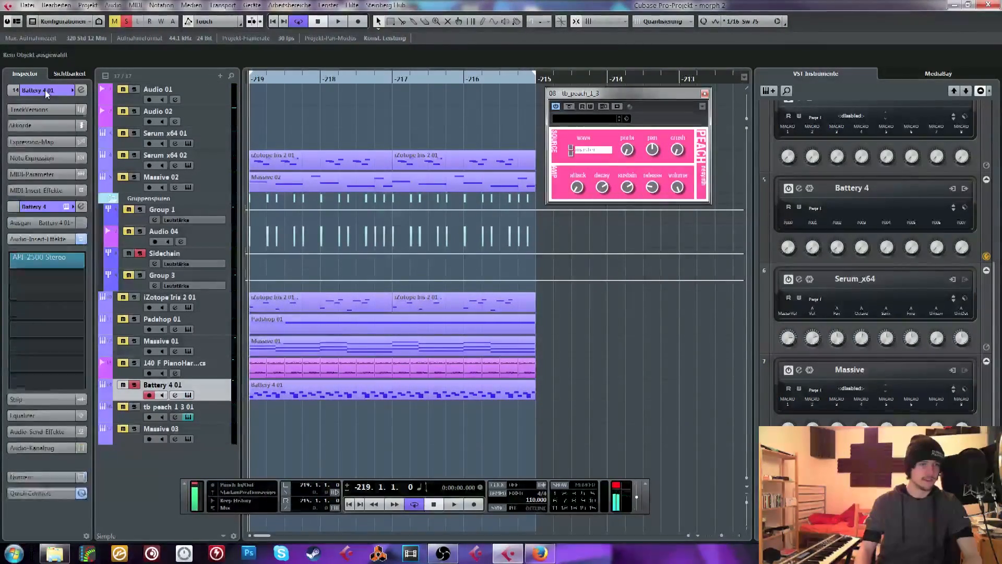
click(81, 89)
Audition the snare, hi-hat and kick samples in Battery's first row of cells, and close the instrument
click(449, 146)
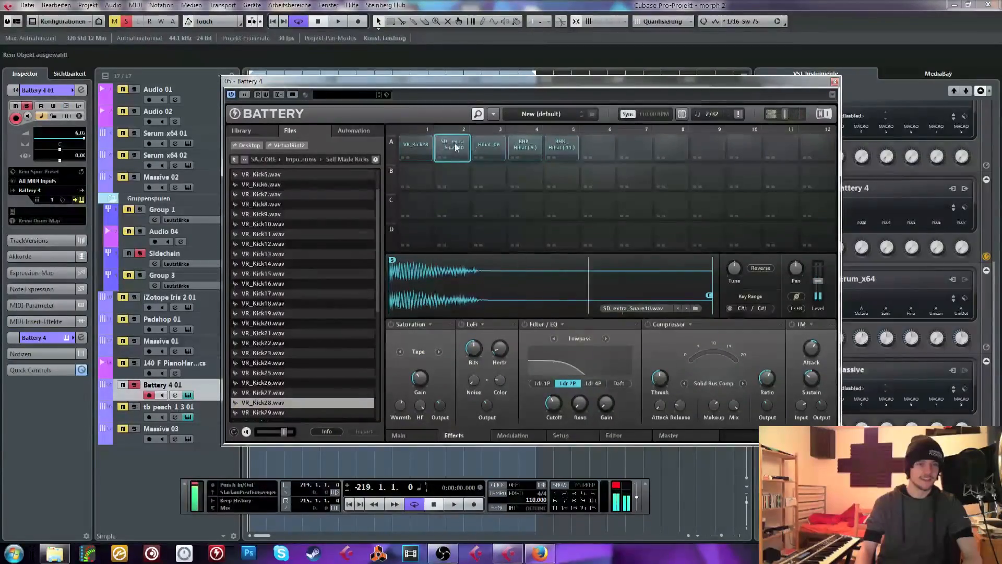
click(486, 147)
click(523, 147)
click(557, 147)
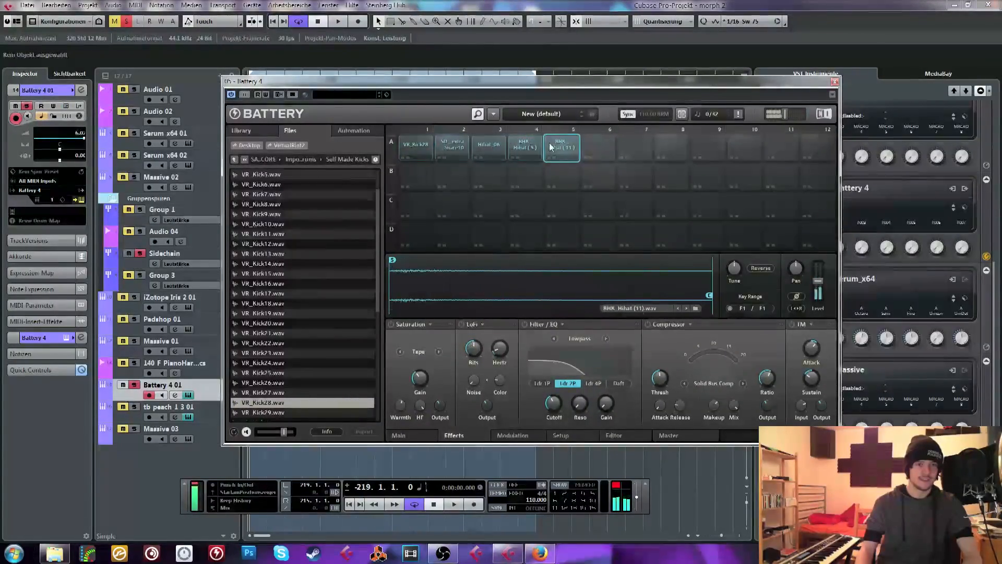
click(407, 144)
click(834, 82)
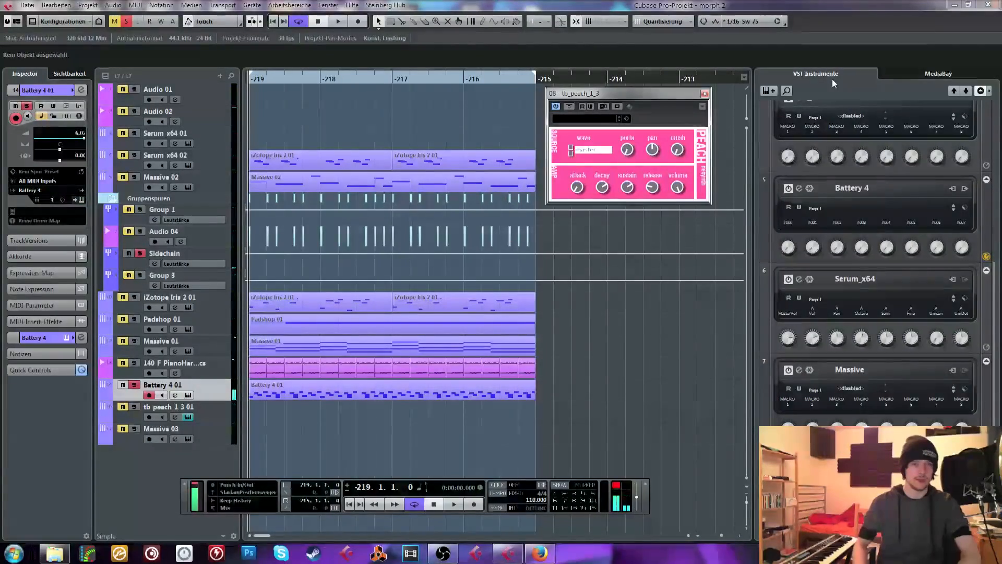
Unsolo the Battery 4 01 track and unmute the tb_peach_1_3 01 and Massive 03 tracks
click(134, 384)
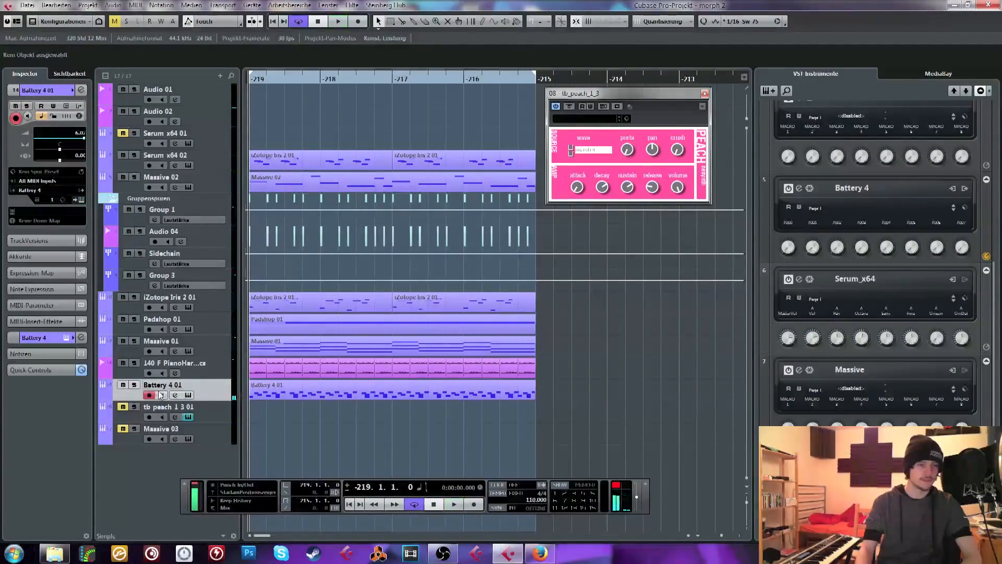
click(130, 415)
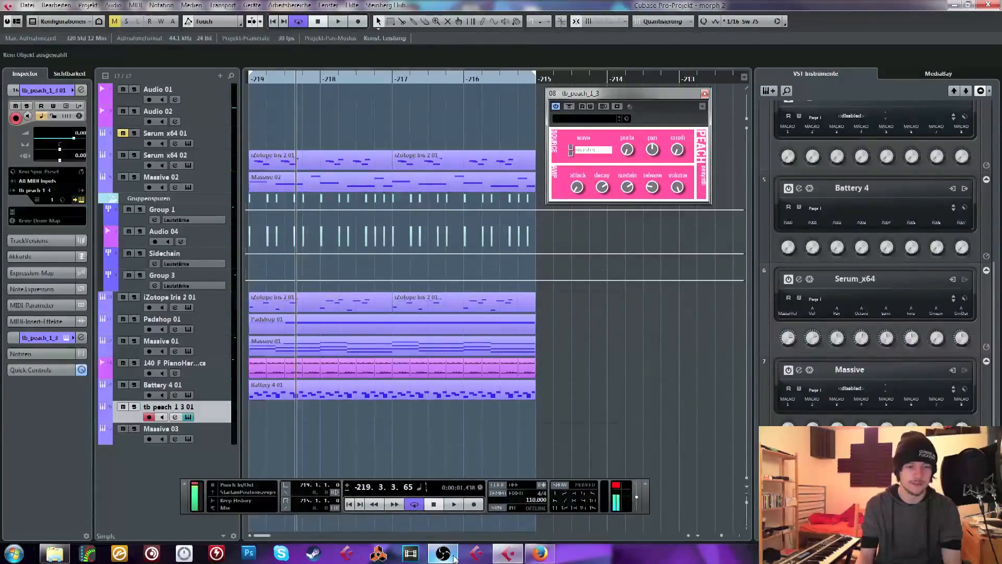
Check the Open Broadcaster Software window, return to Cubase and move the playback position to the loop start
mouse_move(454, 556)
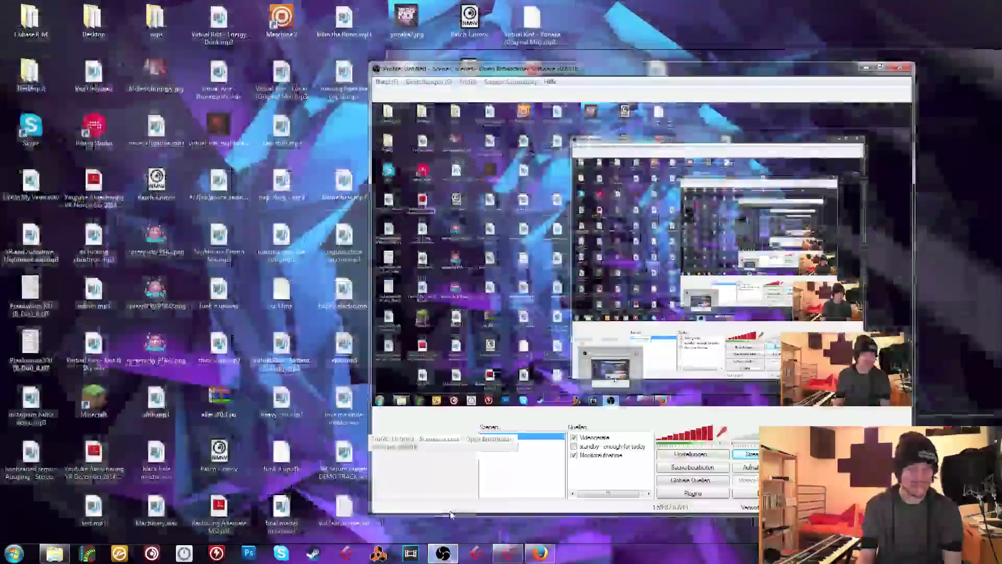
click(457, 524)
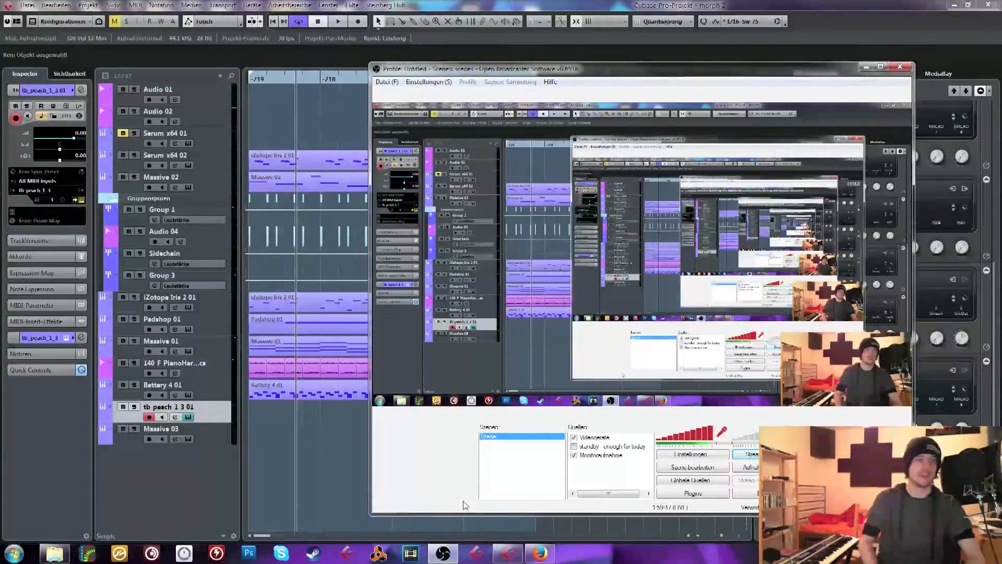
click(237, 494)
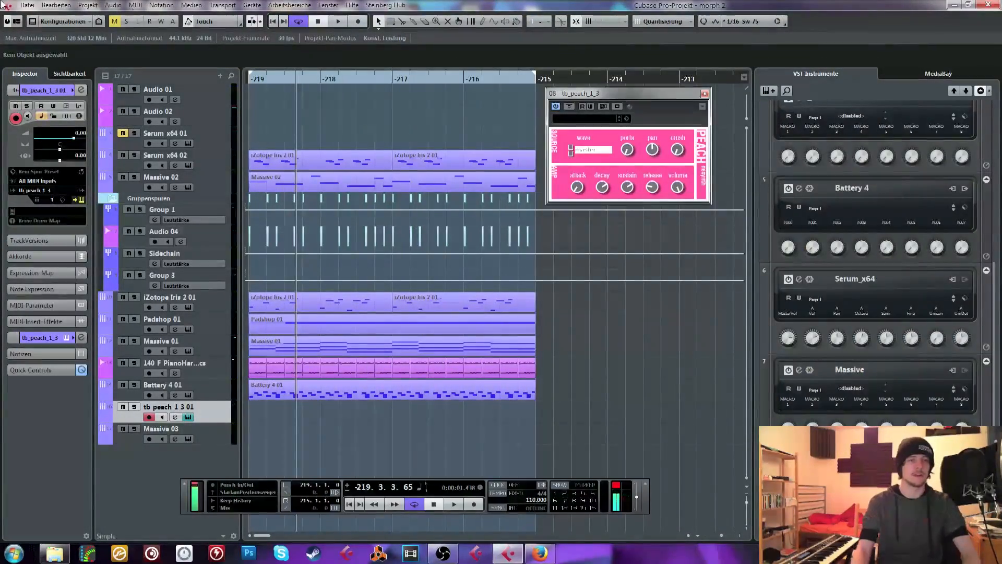
drag(315, 76, 204, 79)
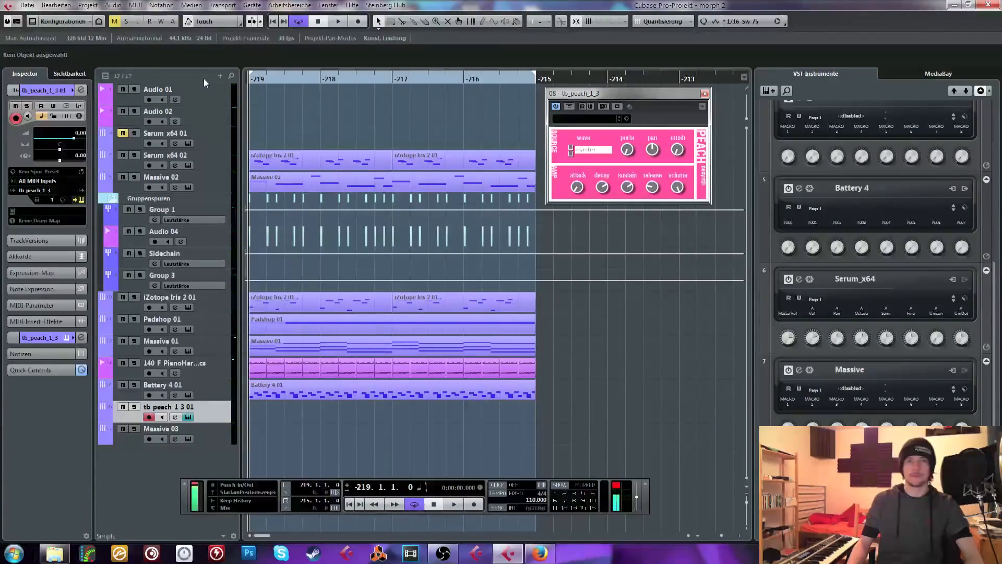